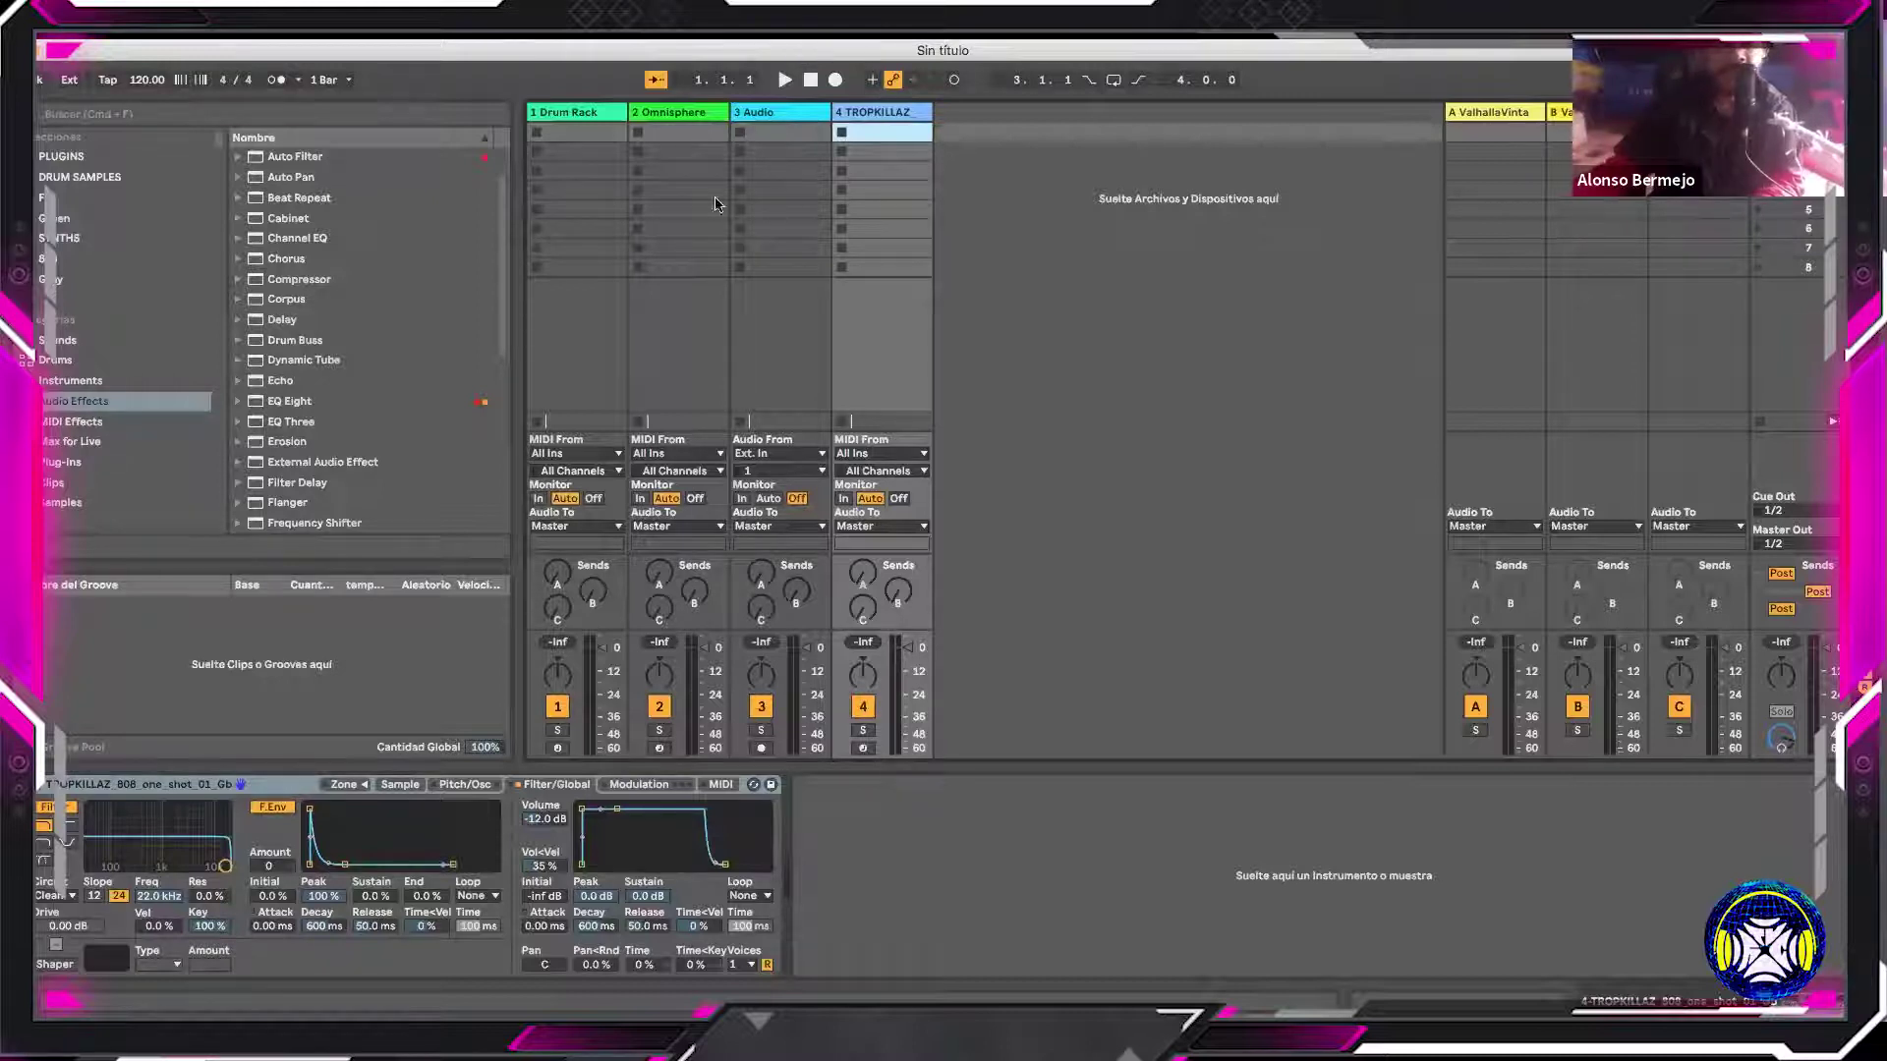
Show the empty Arrangement view, reset the playhead to the start, and return to the Session view
{"action": "key", "text": "Tab"}
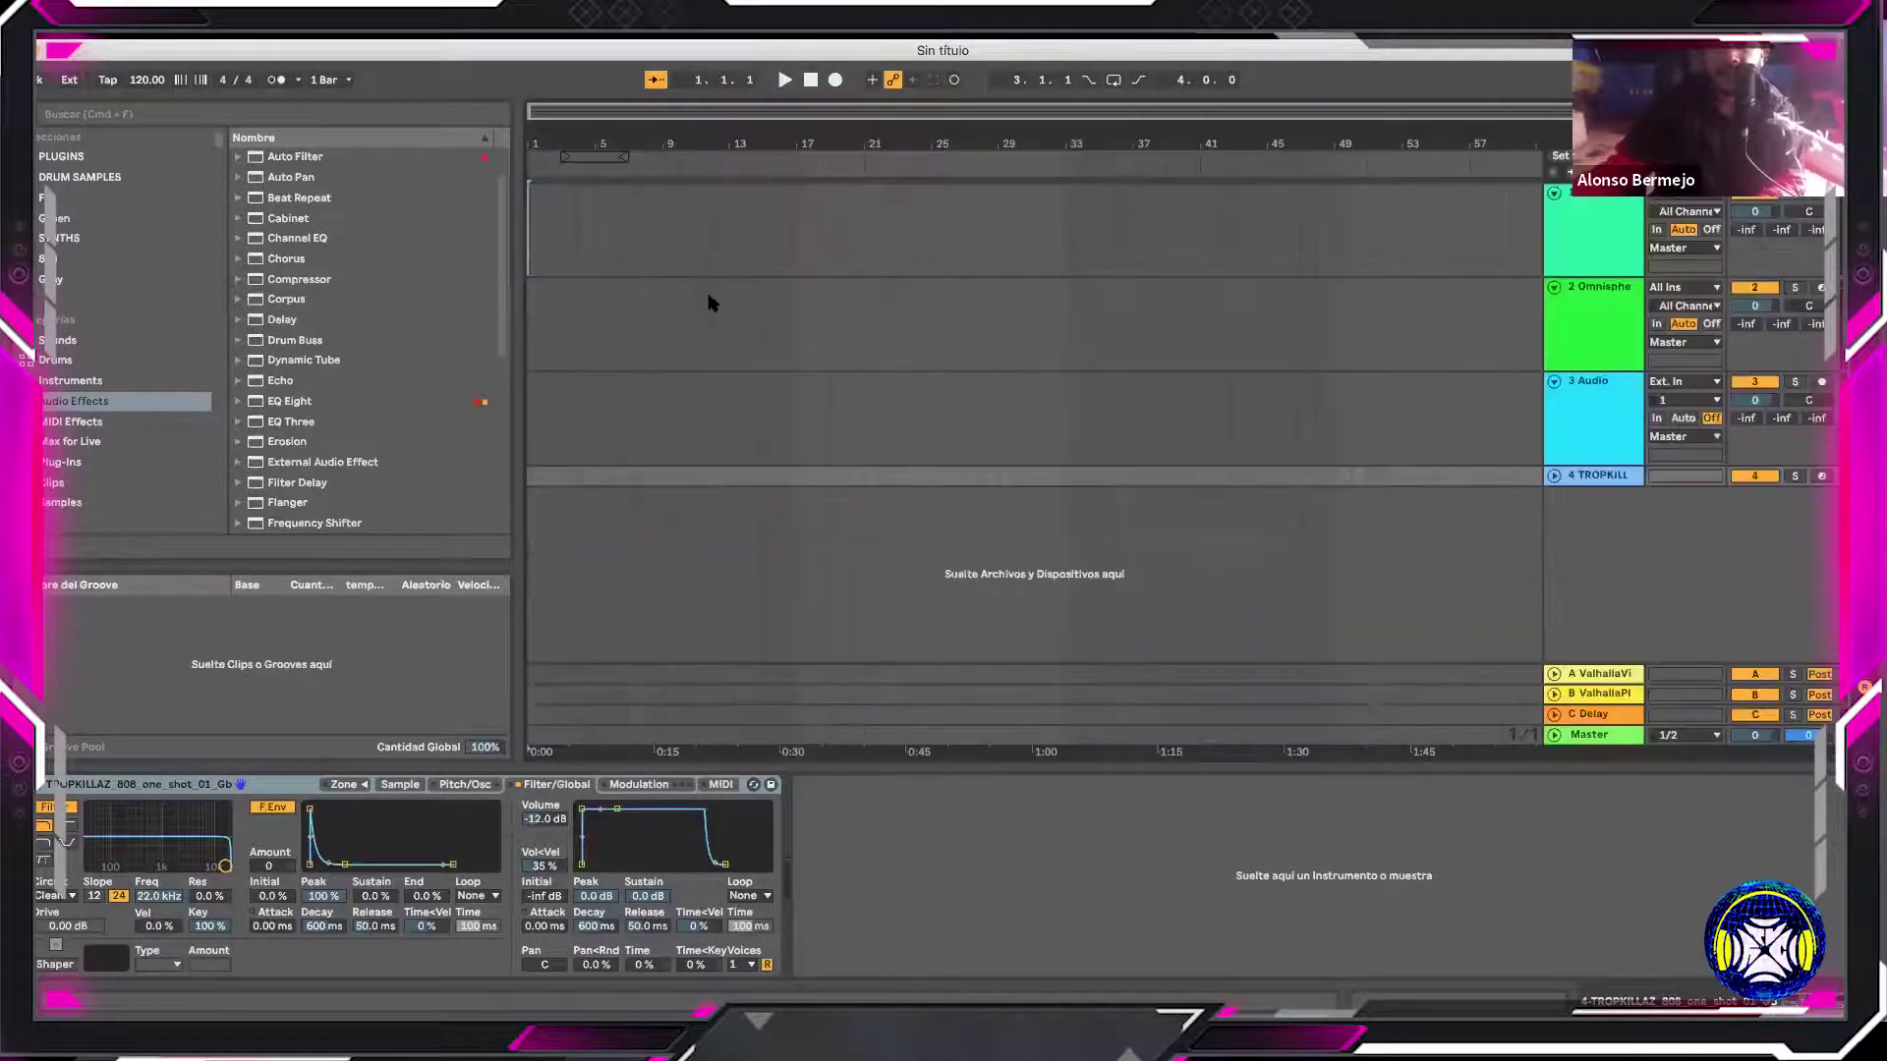
{"action": "left_click", "coordinate": [629, 197]}
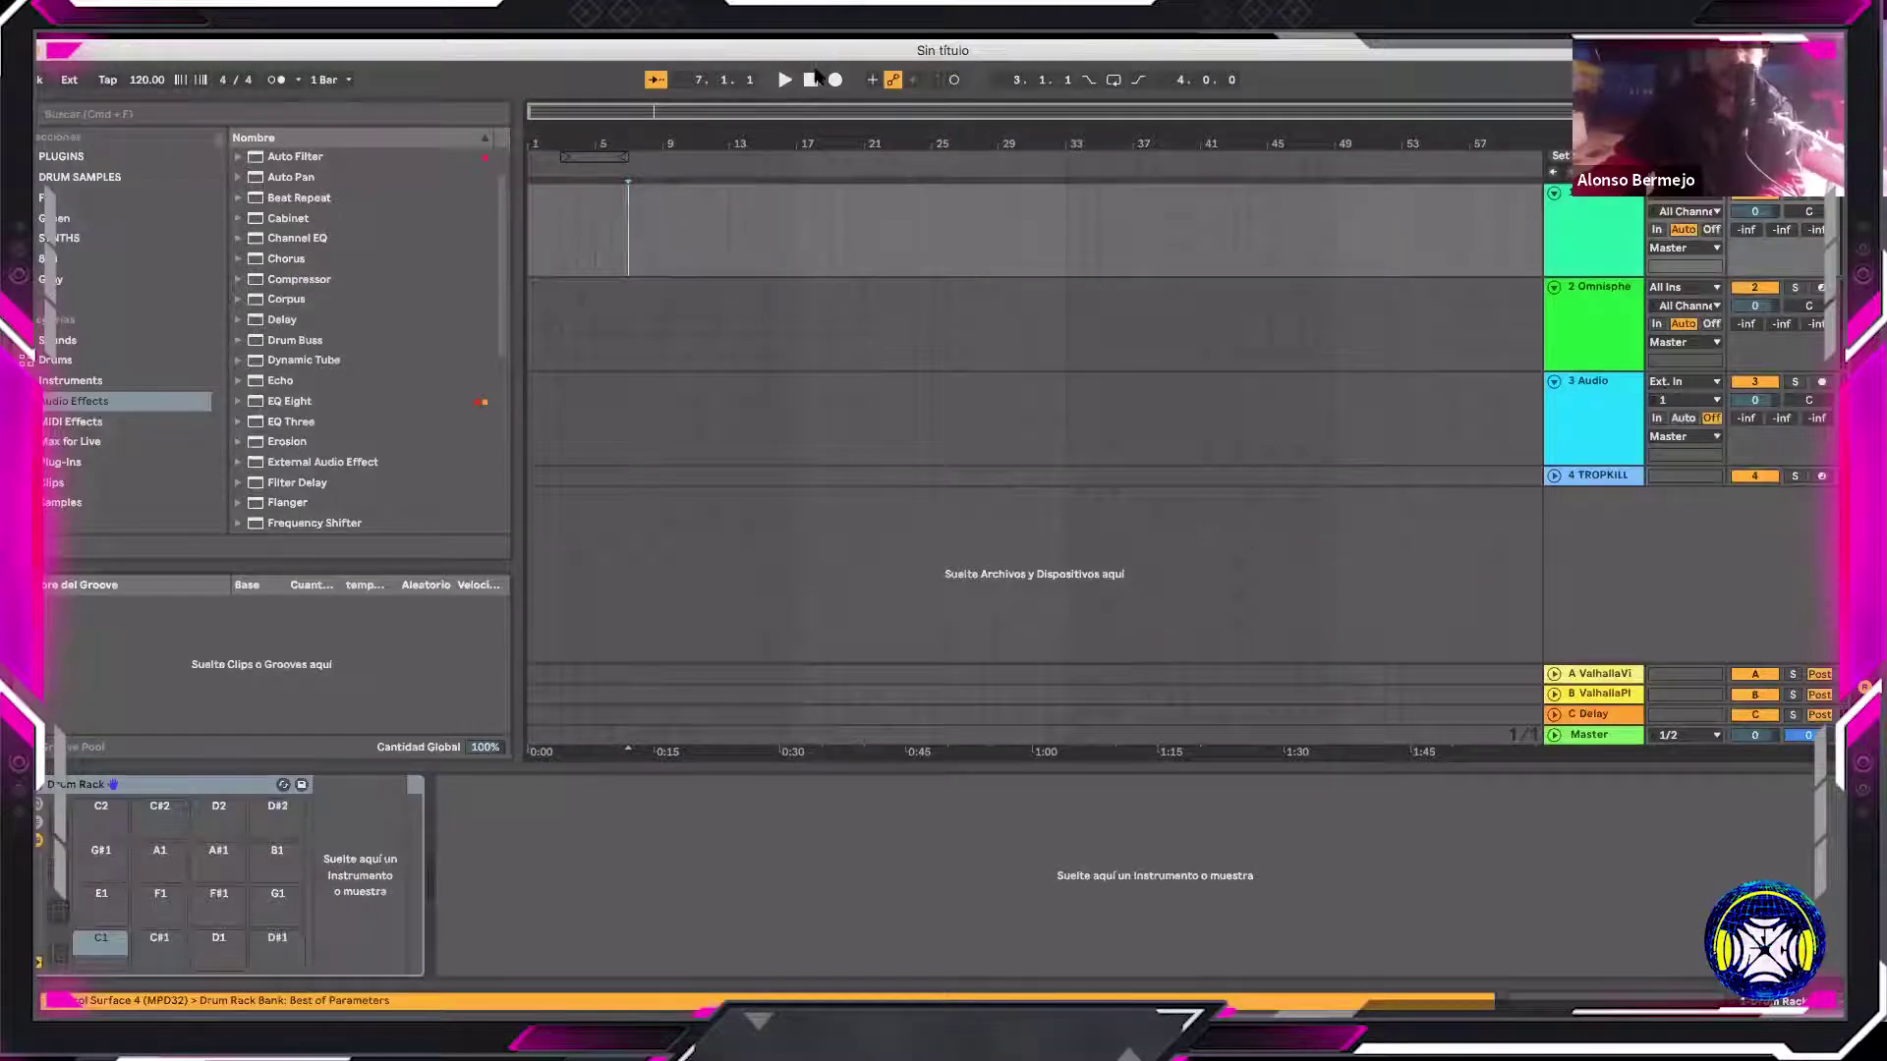
{"action": "left_click", "coordinate": [810, 80]}
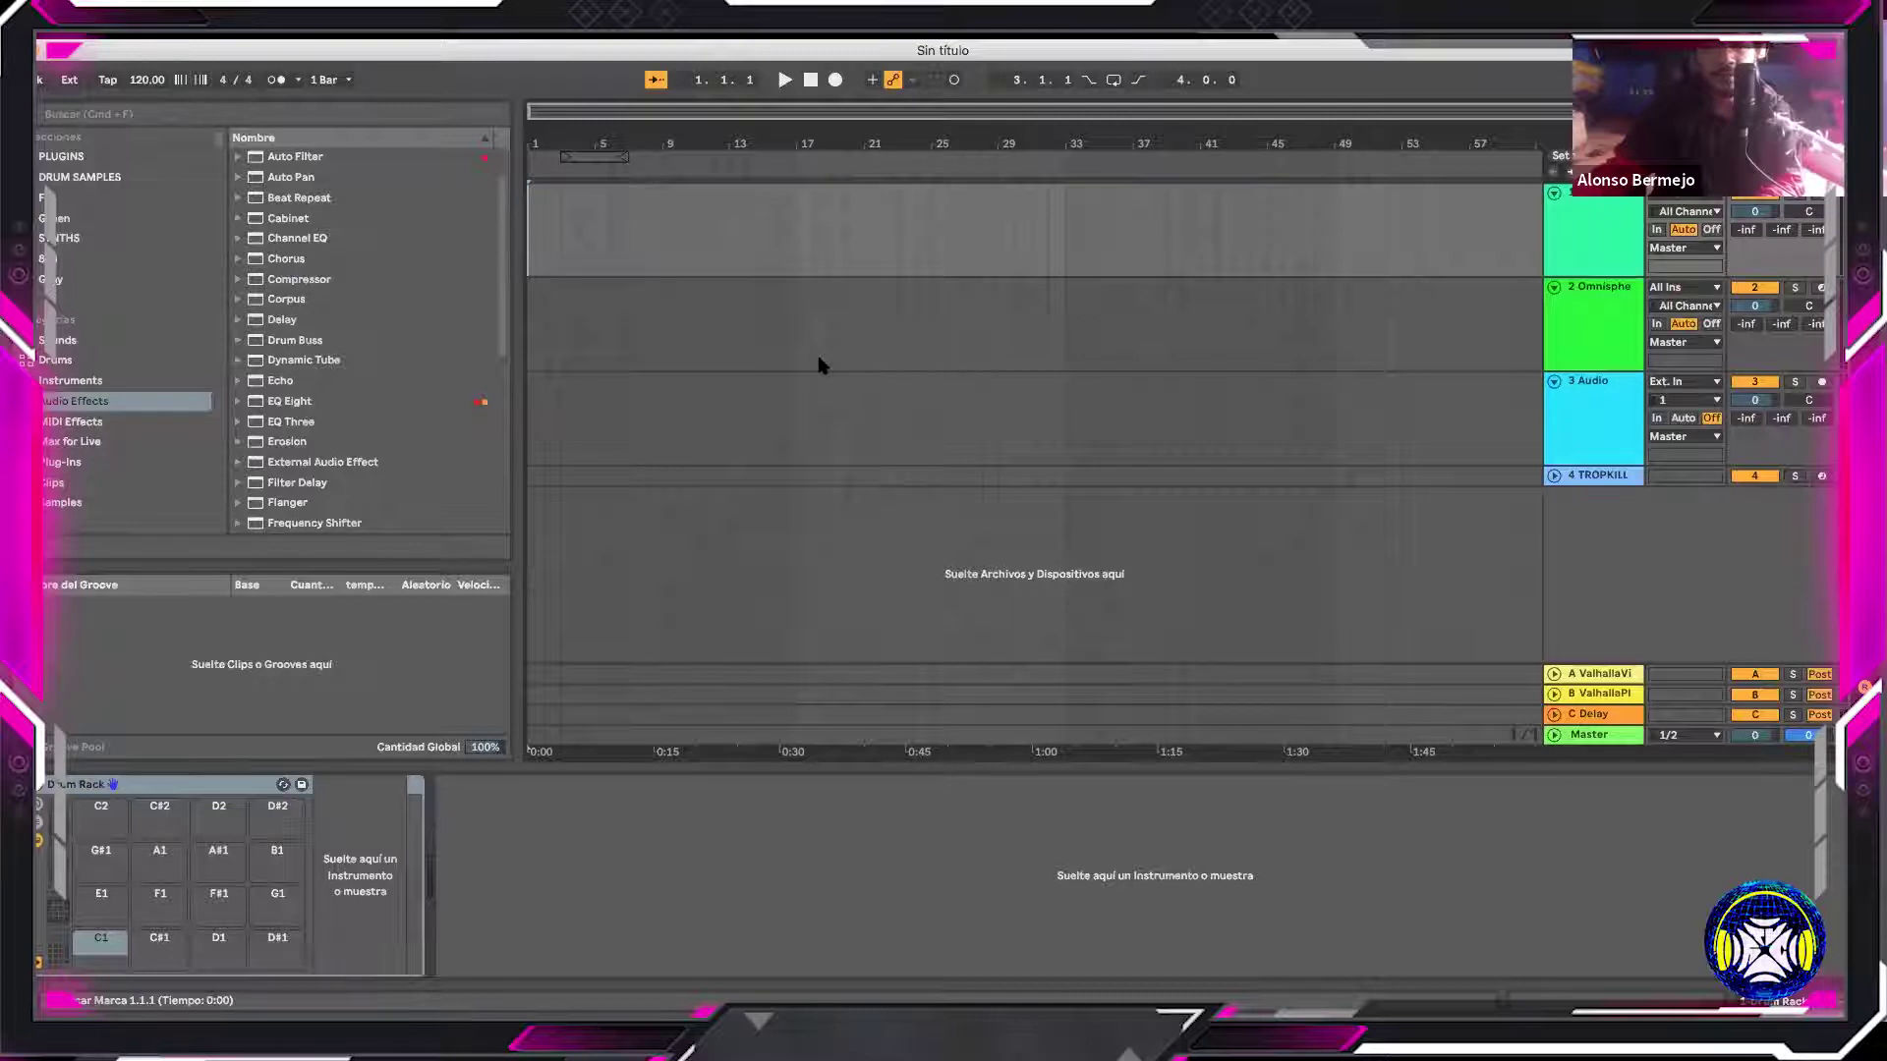
{"action": "key", "text": "Tab"}
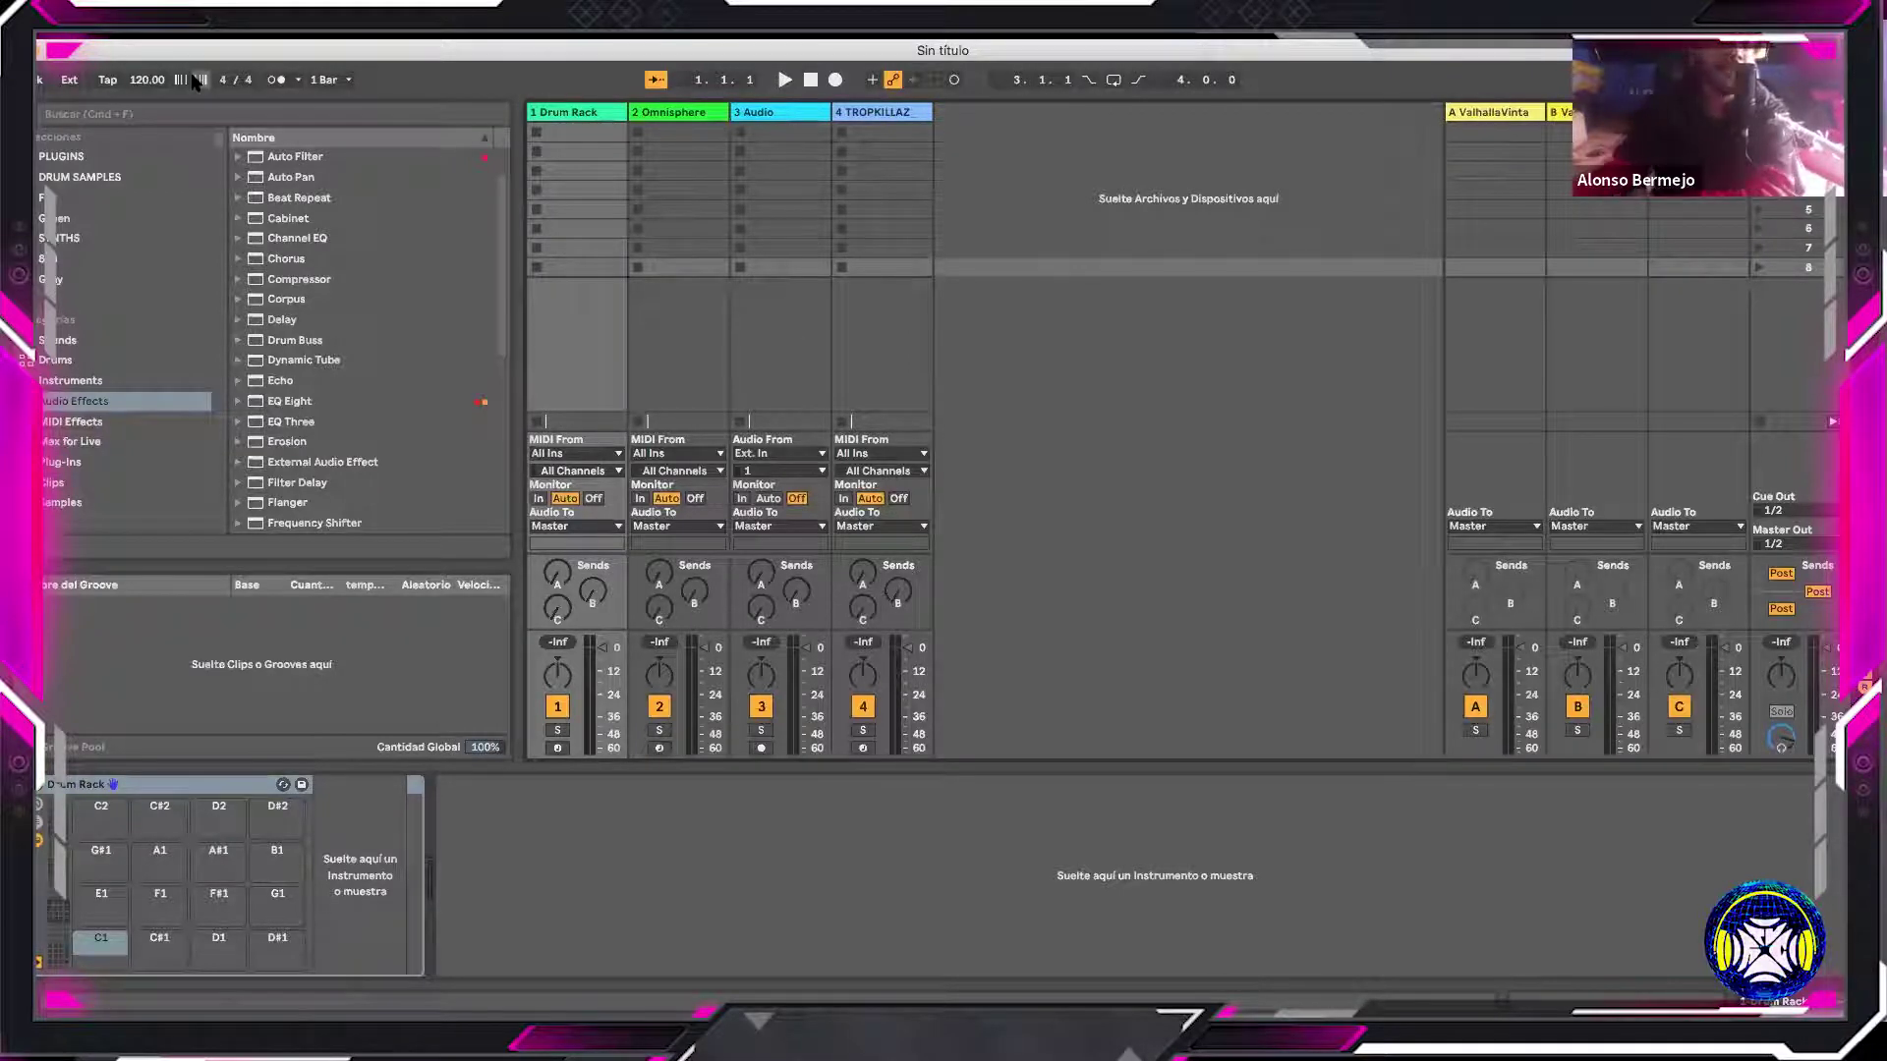
Delete the Drum Rack, Omnisphere and Audio tracks from the set
{"action": "left_click", "coordinate": [805, 112]}
{"action": "left_click", "coordinate": [584, 114]}
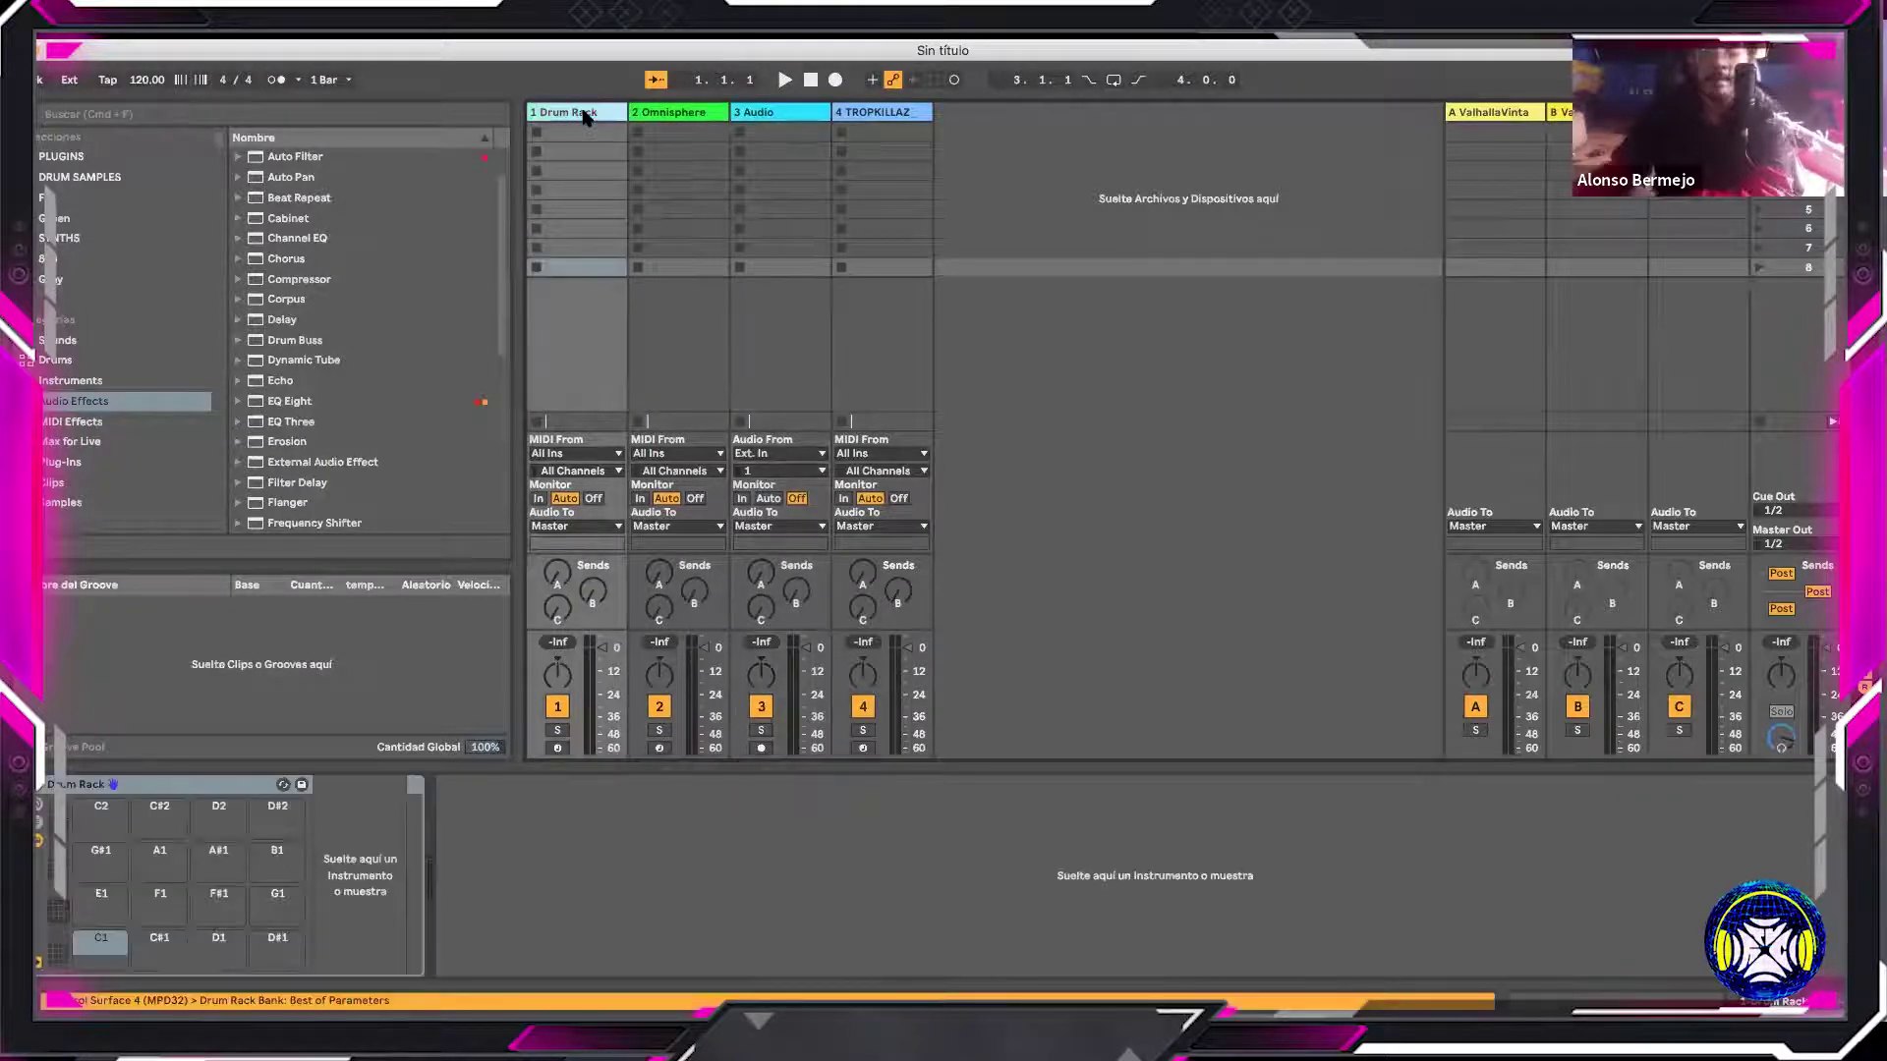
{"action": "key", "text": "Delete"}
{"action": "key", "text": "Delete"}
{"action": "key", "text": "Delete"}
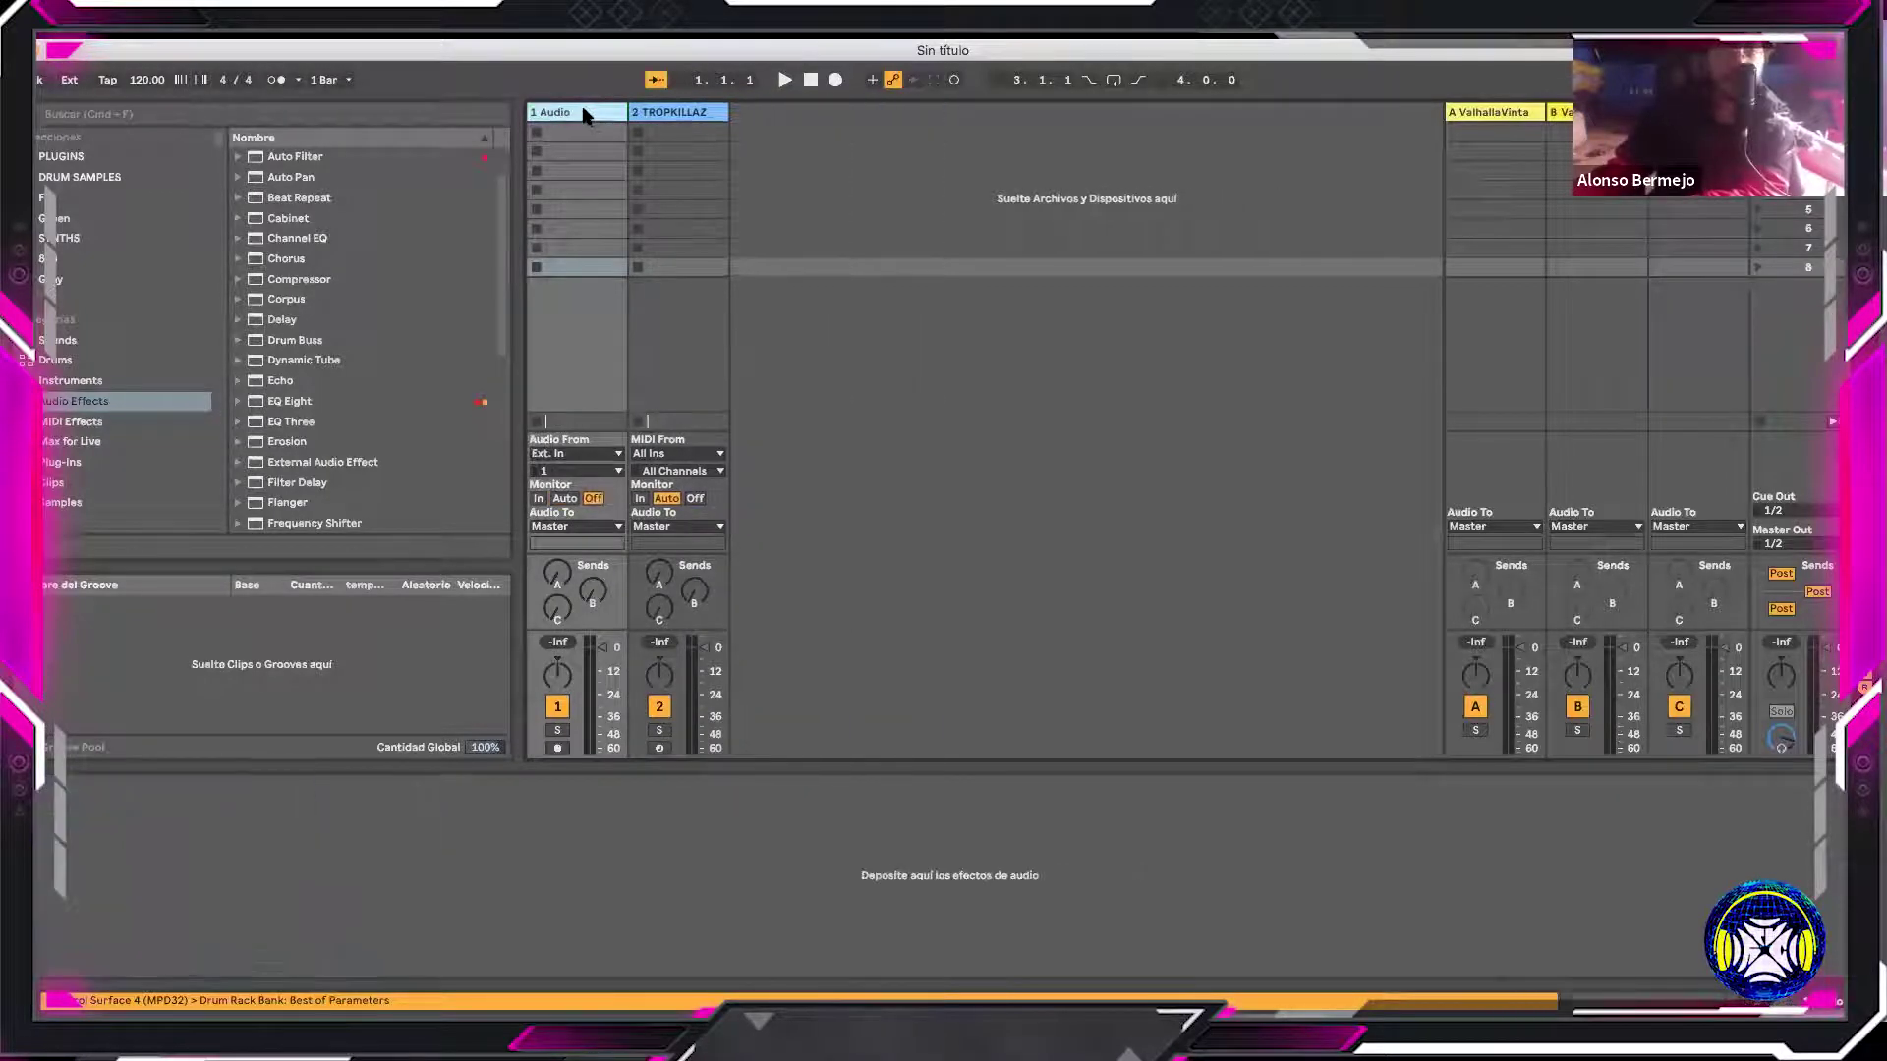
Replace the TROPKILLAZ track with one new MIDI track and one new audio track
{"action": "right_click", "coordinate": [705, 118]}
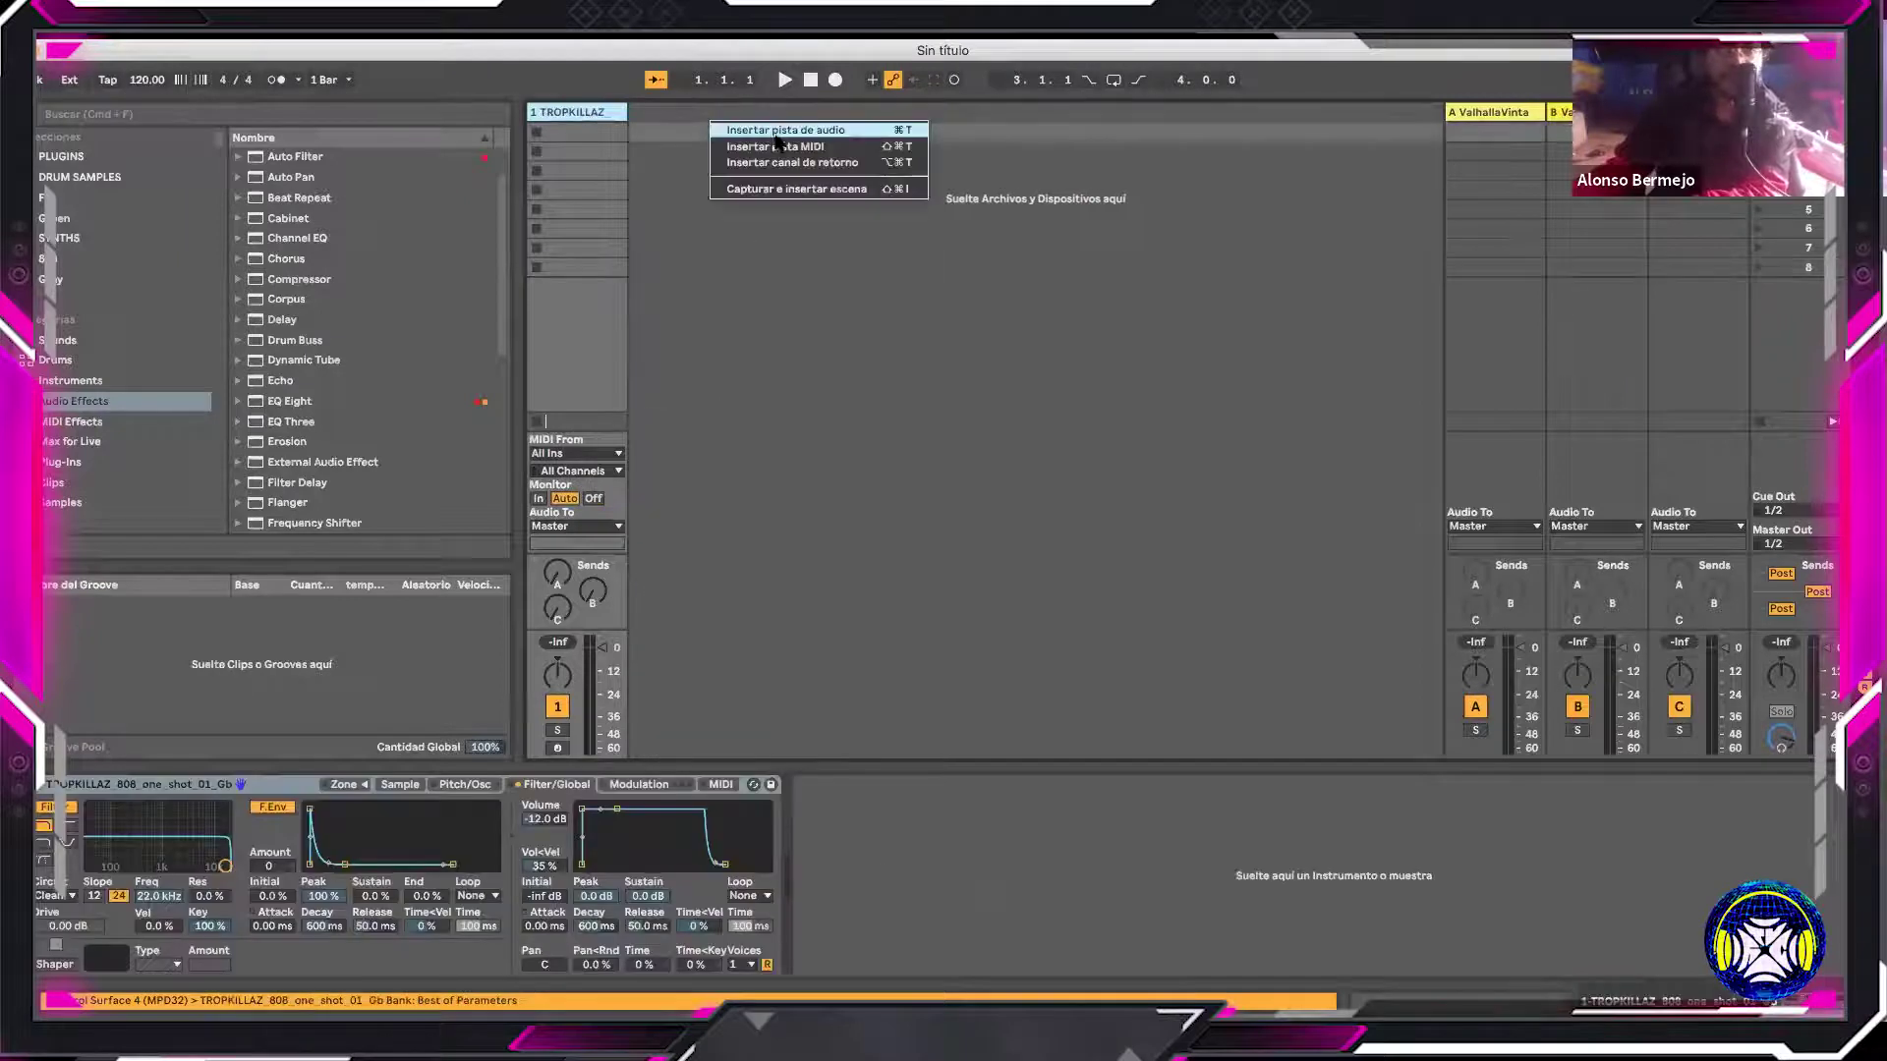
{"action": "left_click", "coordinate": [778, 155]}
{"action": "left_click", "coordinate": [586, 114]}
{"action": "key", "text": "Delete"}
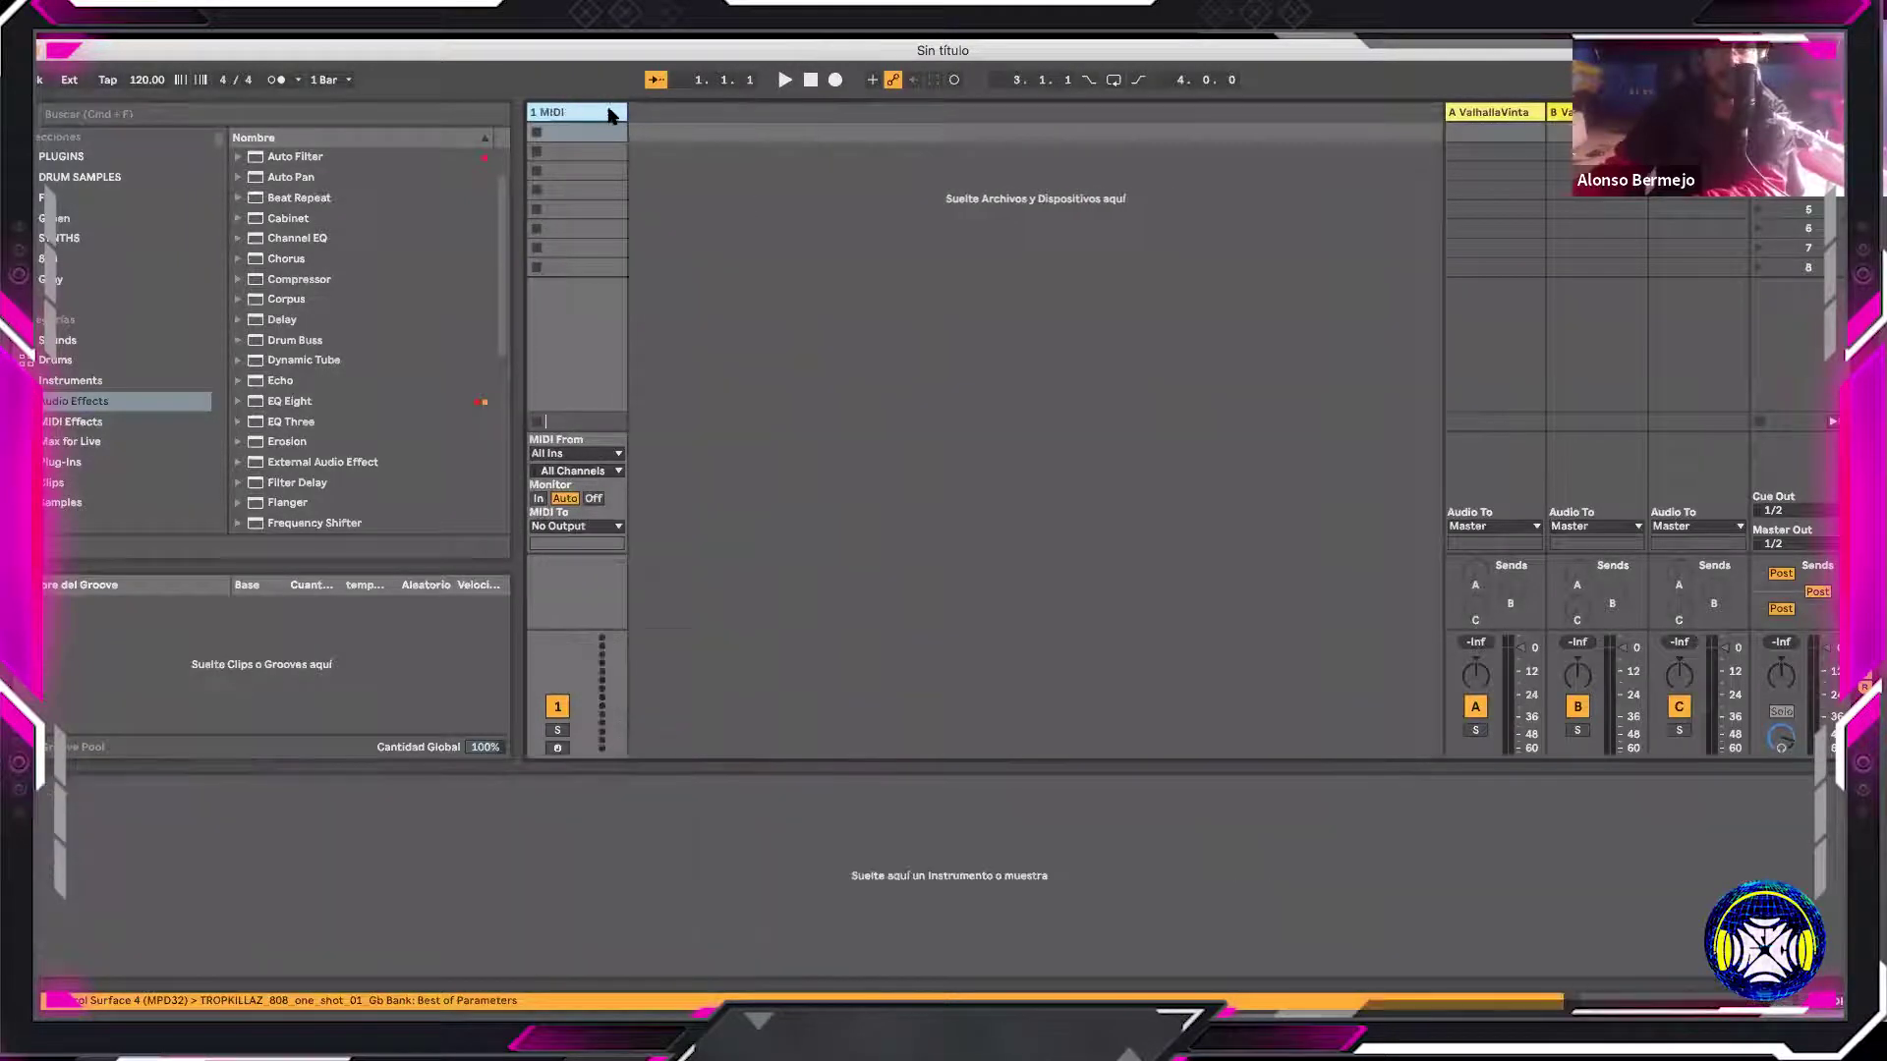
{"action": "right_click", "coordinate": [682, 169]}
{"action": "left_click", "coordinate": [697, 176]}
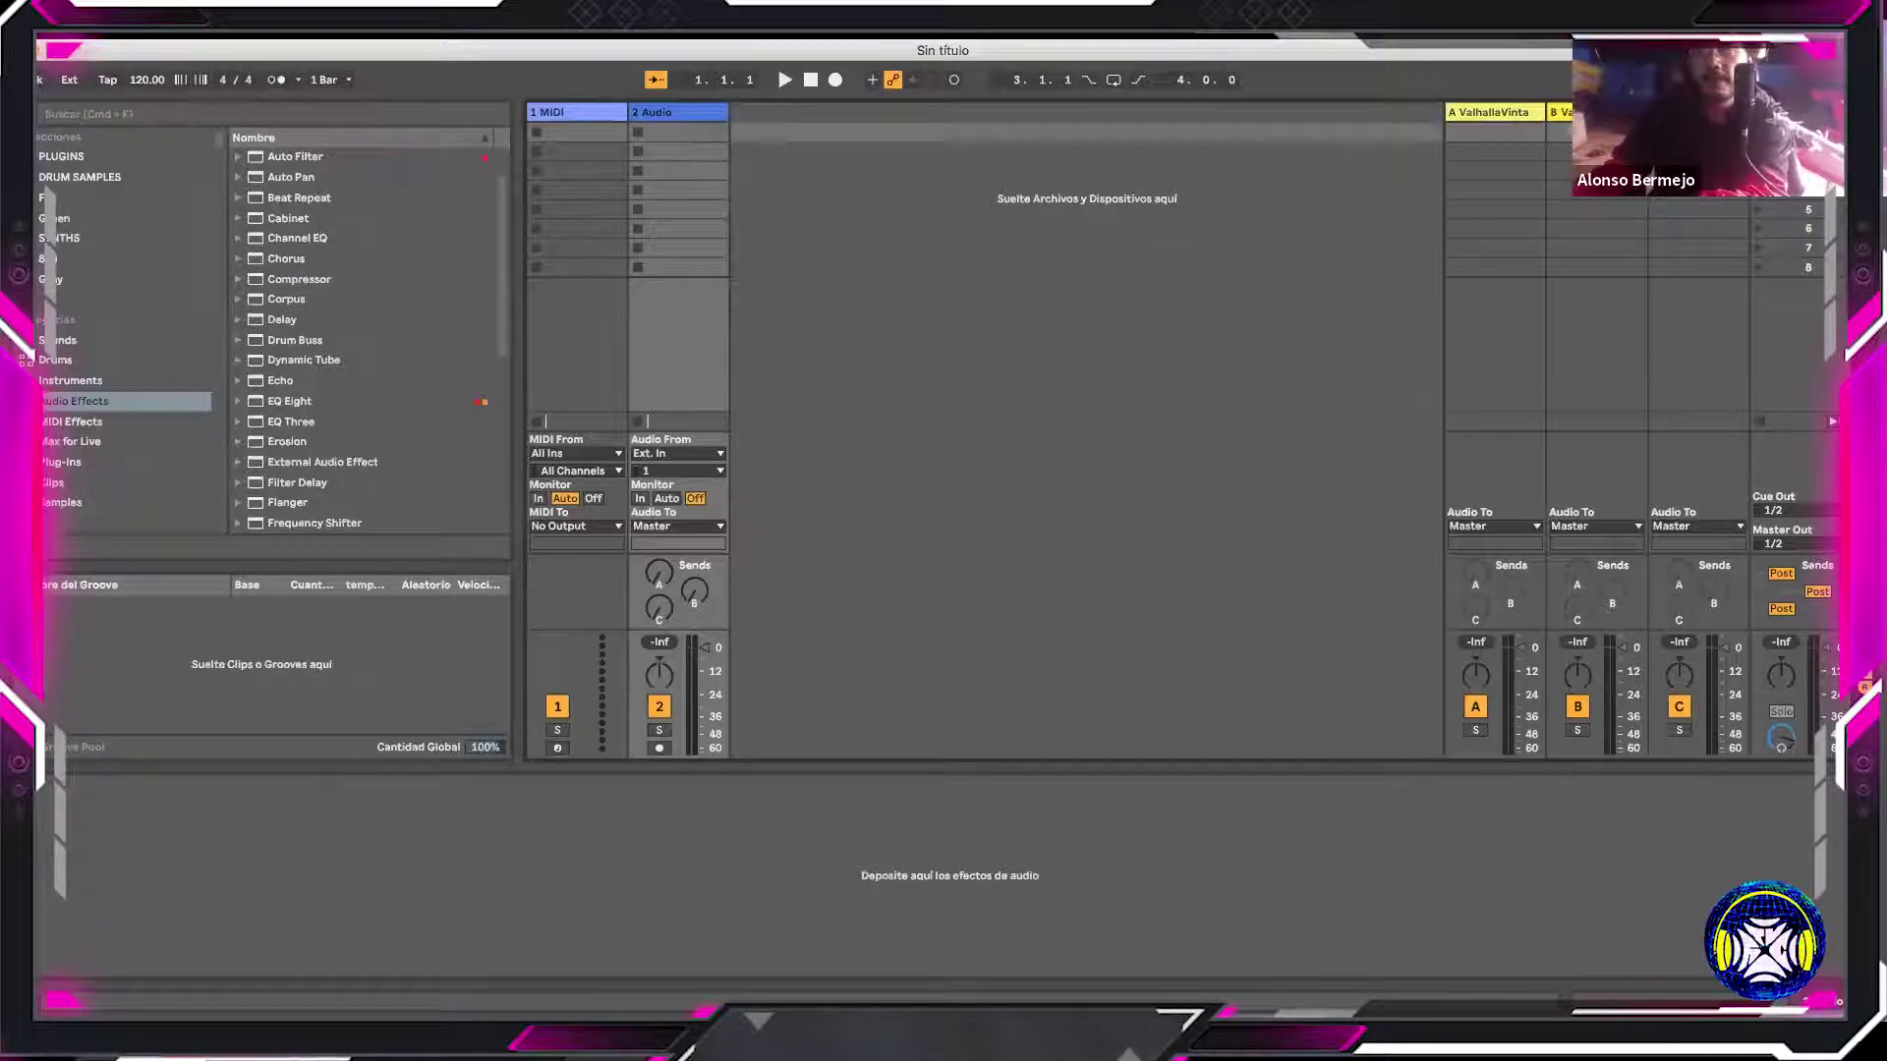
Delete the two Valhalla reverb return tracks, keeping only the Delay return
{"action": "left_click", "coordinate": [1473, 116]}
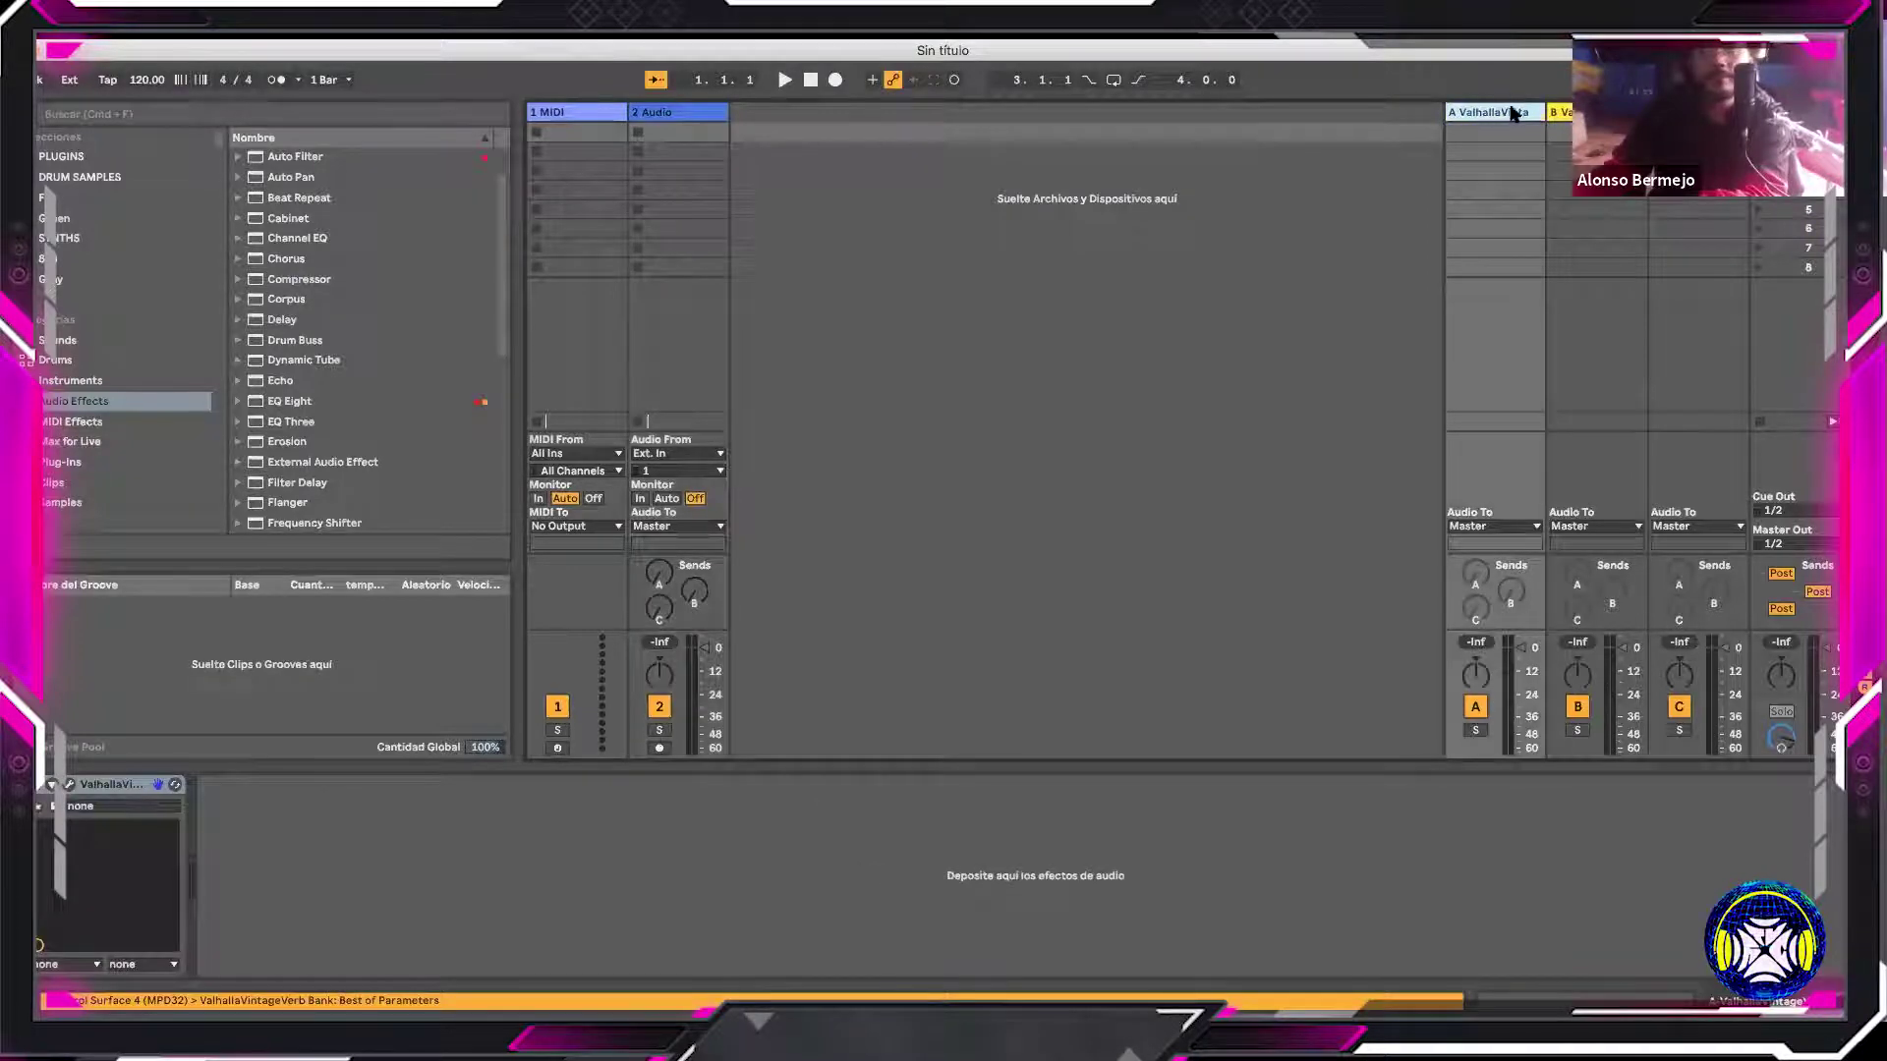
{"action": "key", "text": "Delete"}
{"action": "key", "text": "Delete"}
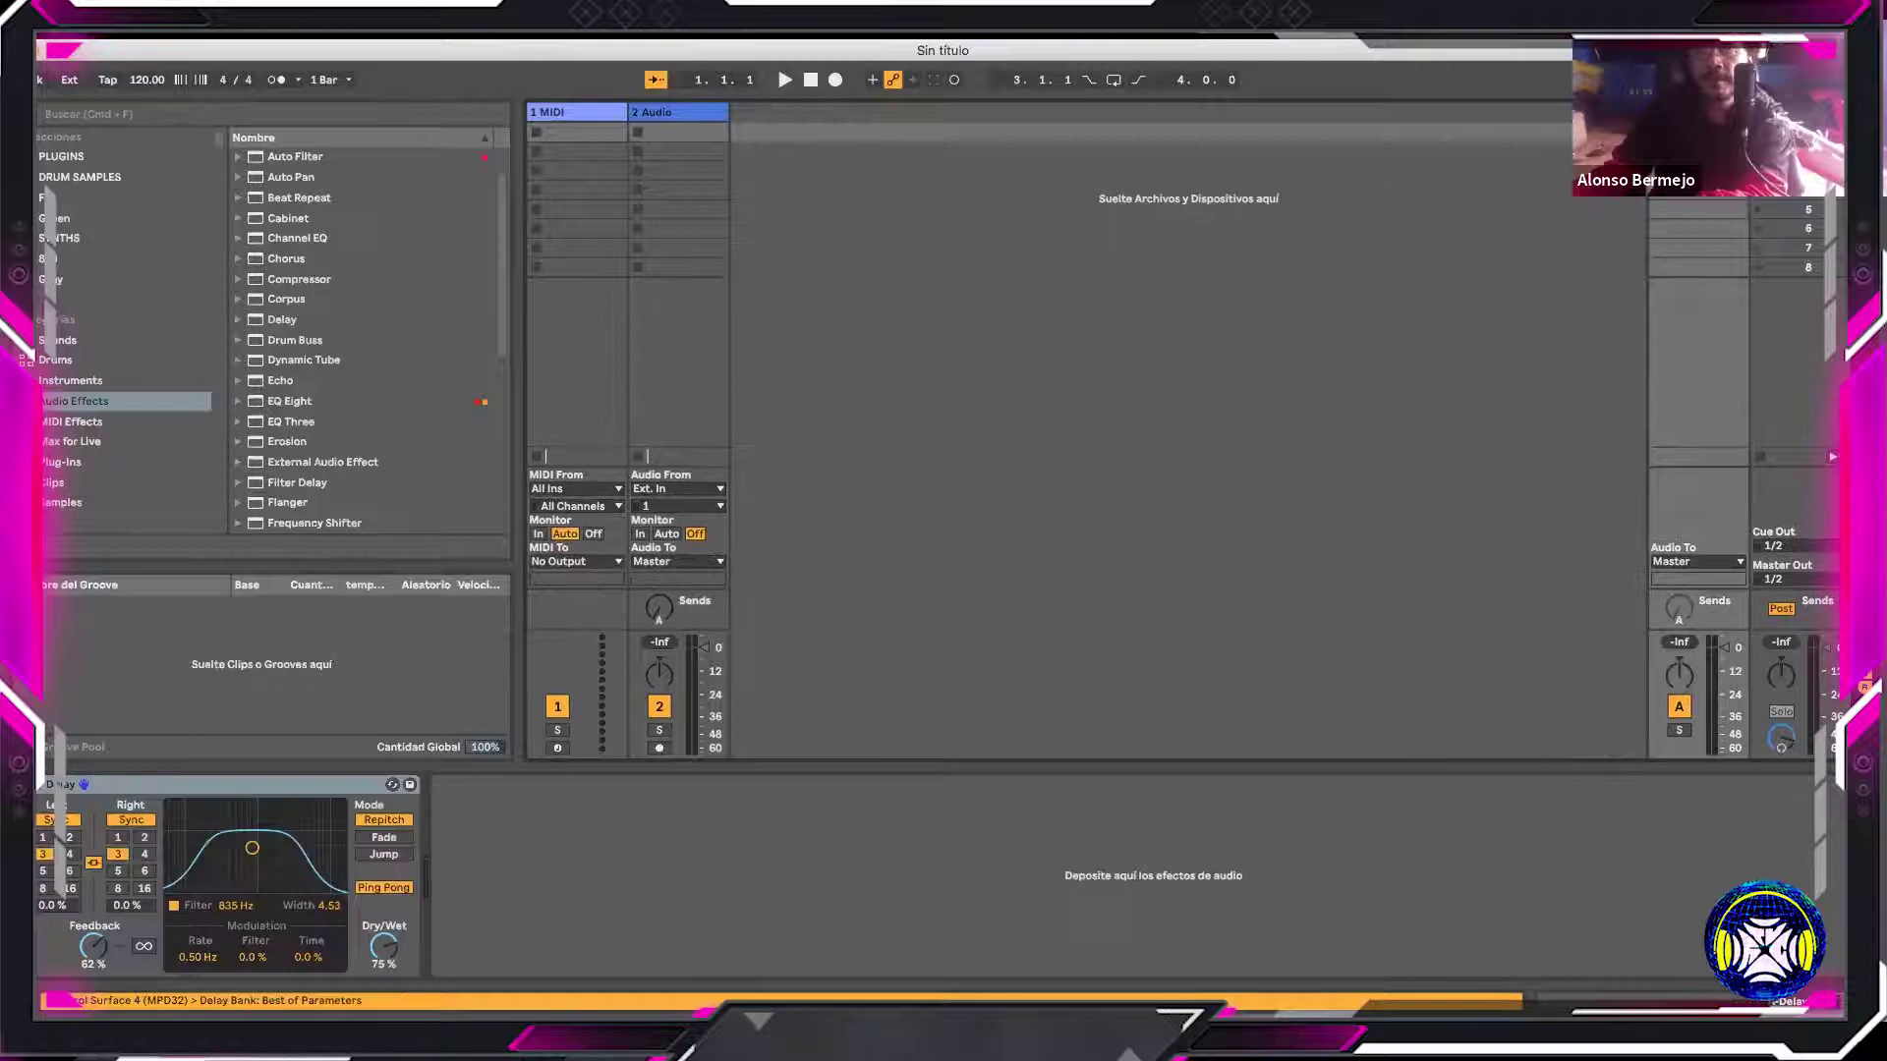
Insert a new return track and load the Reverb audio effect onto it, finding it with the search "reverb"
{"action": "right_click", "coordinate": [1406, 117]}
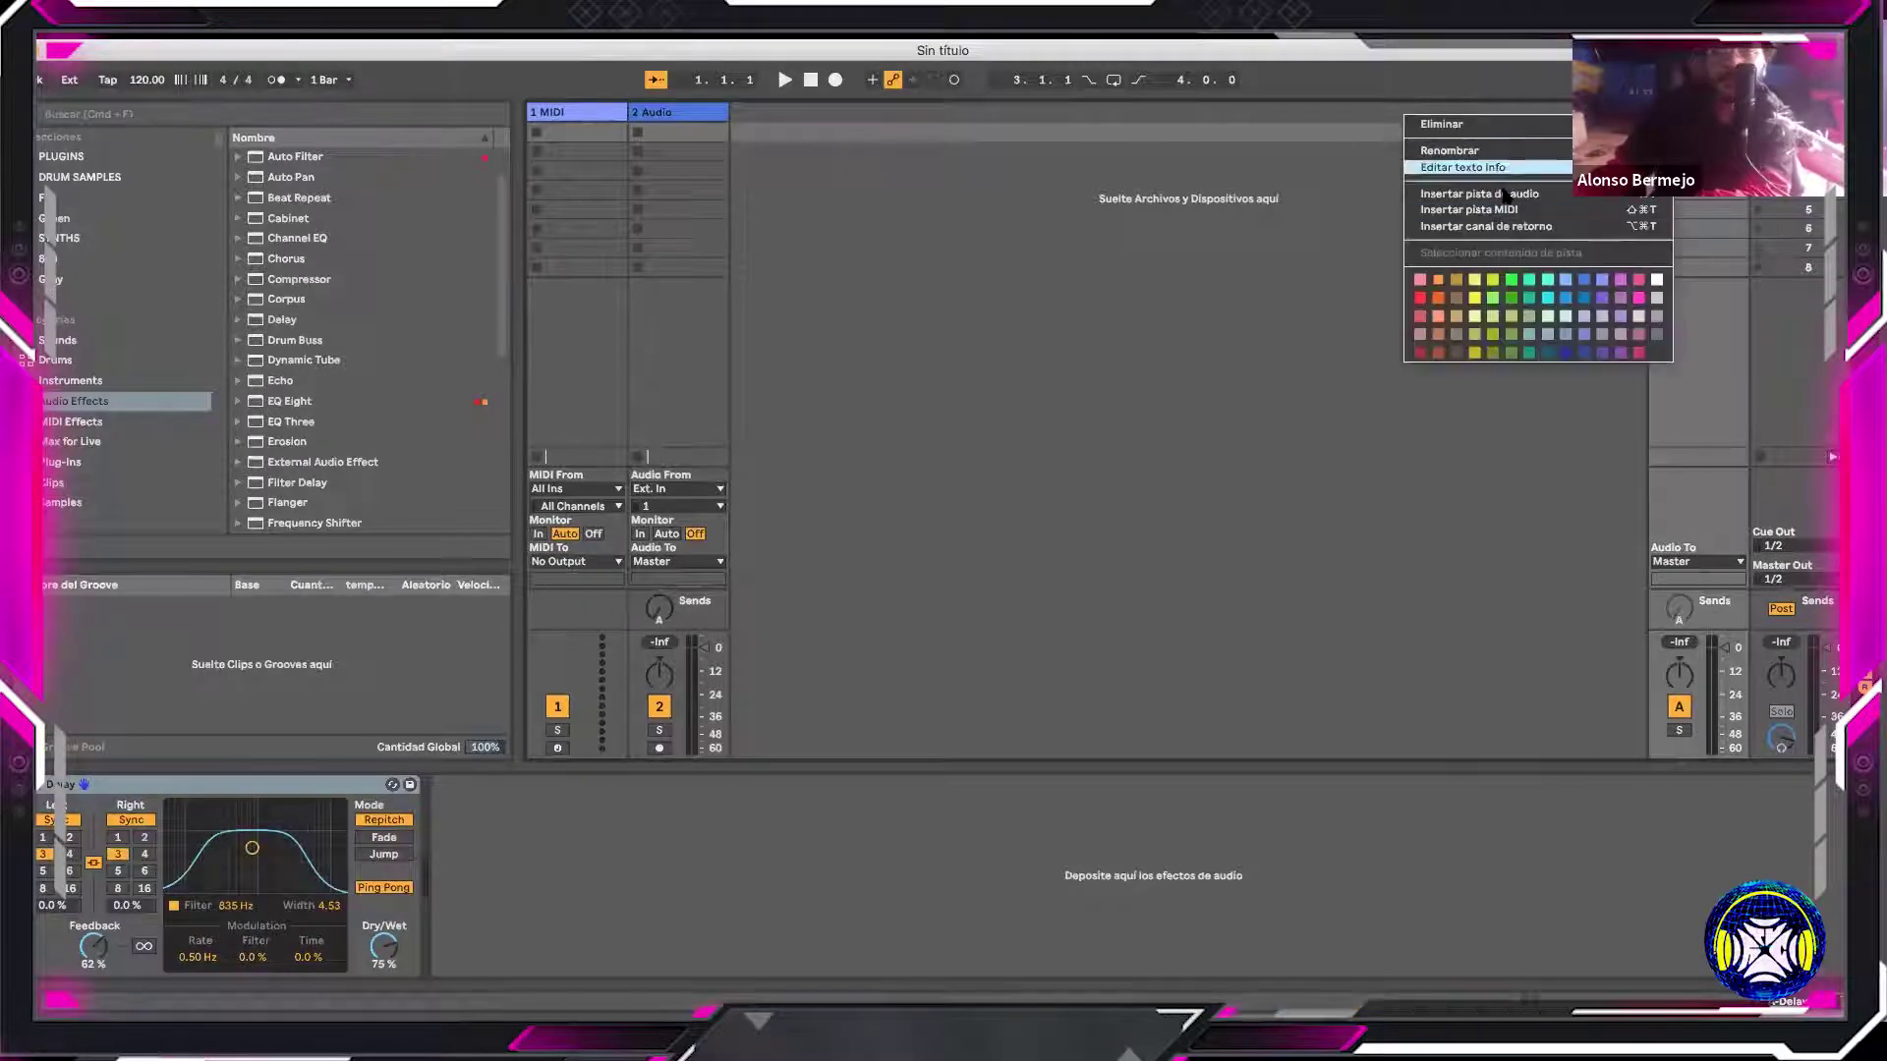
{"action": "left_click", "coordinate": [1486, 226]}
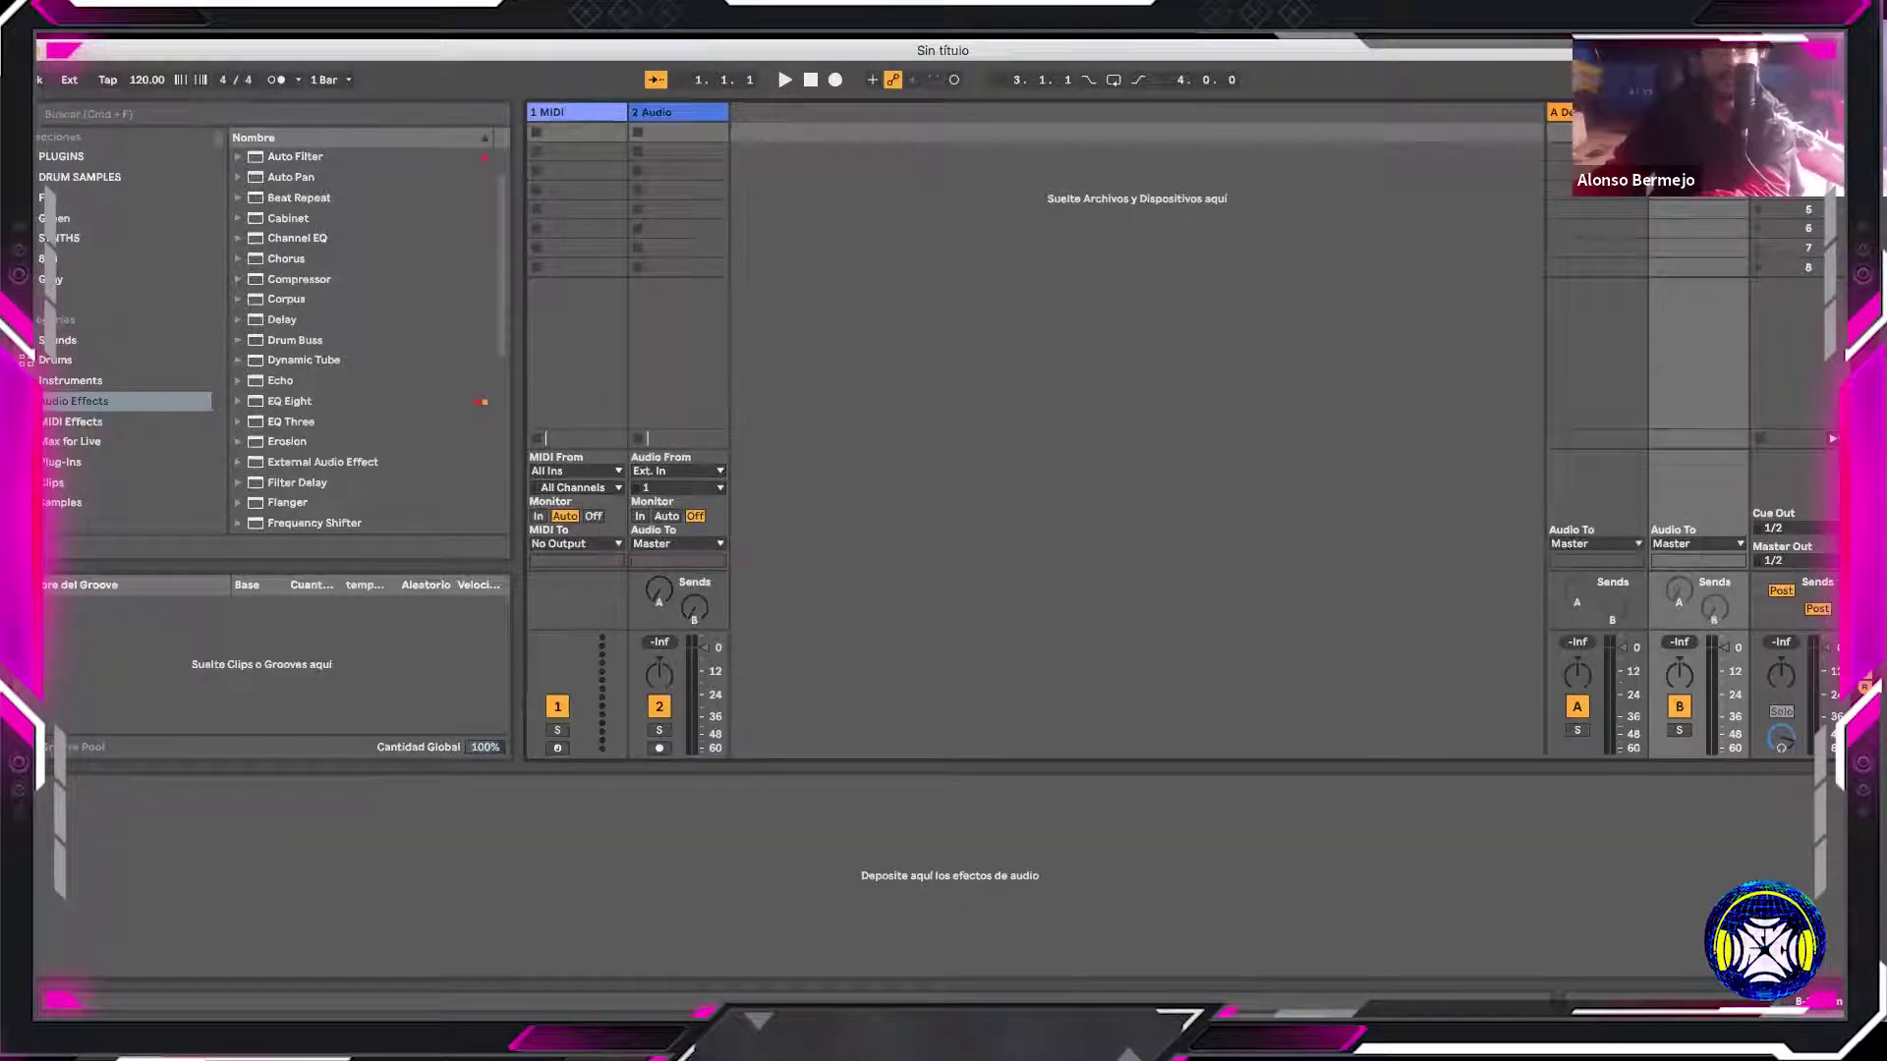
{"action": "left_click", "coordinate": [109, 113]}
{"action": "type", "text": "reve"}
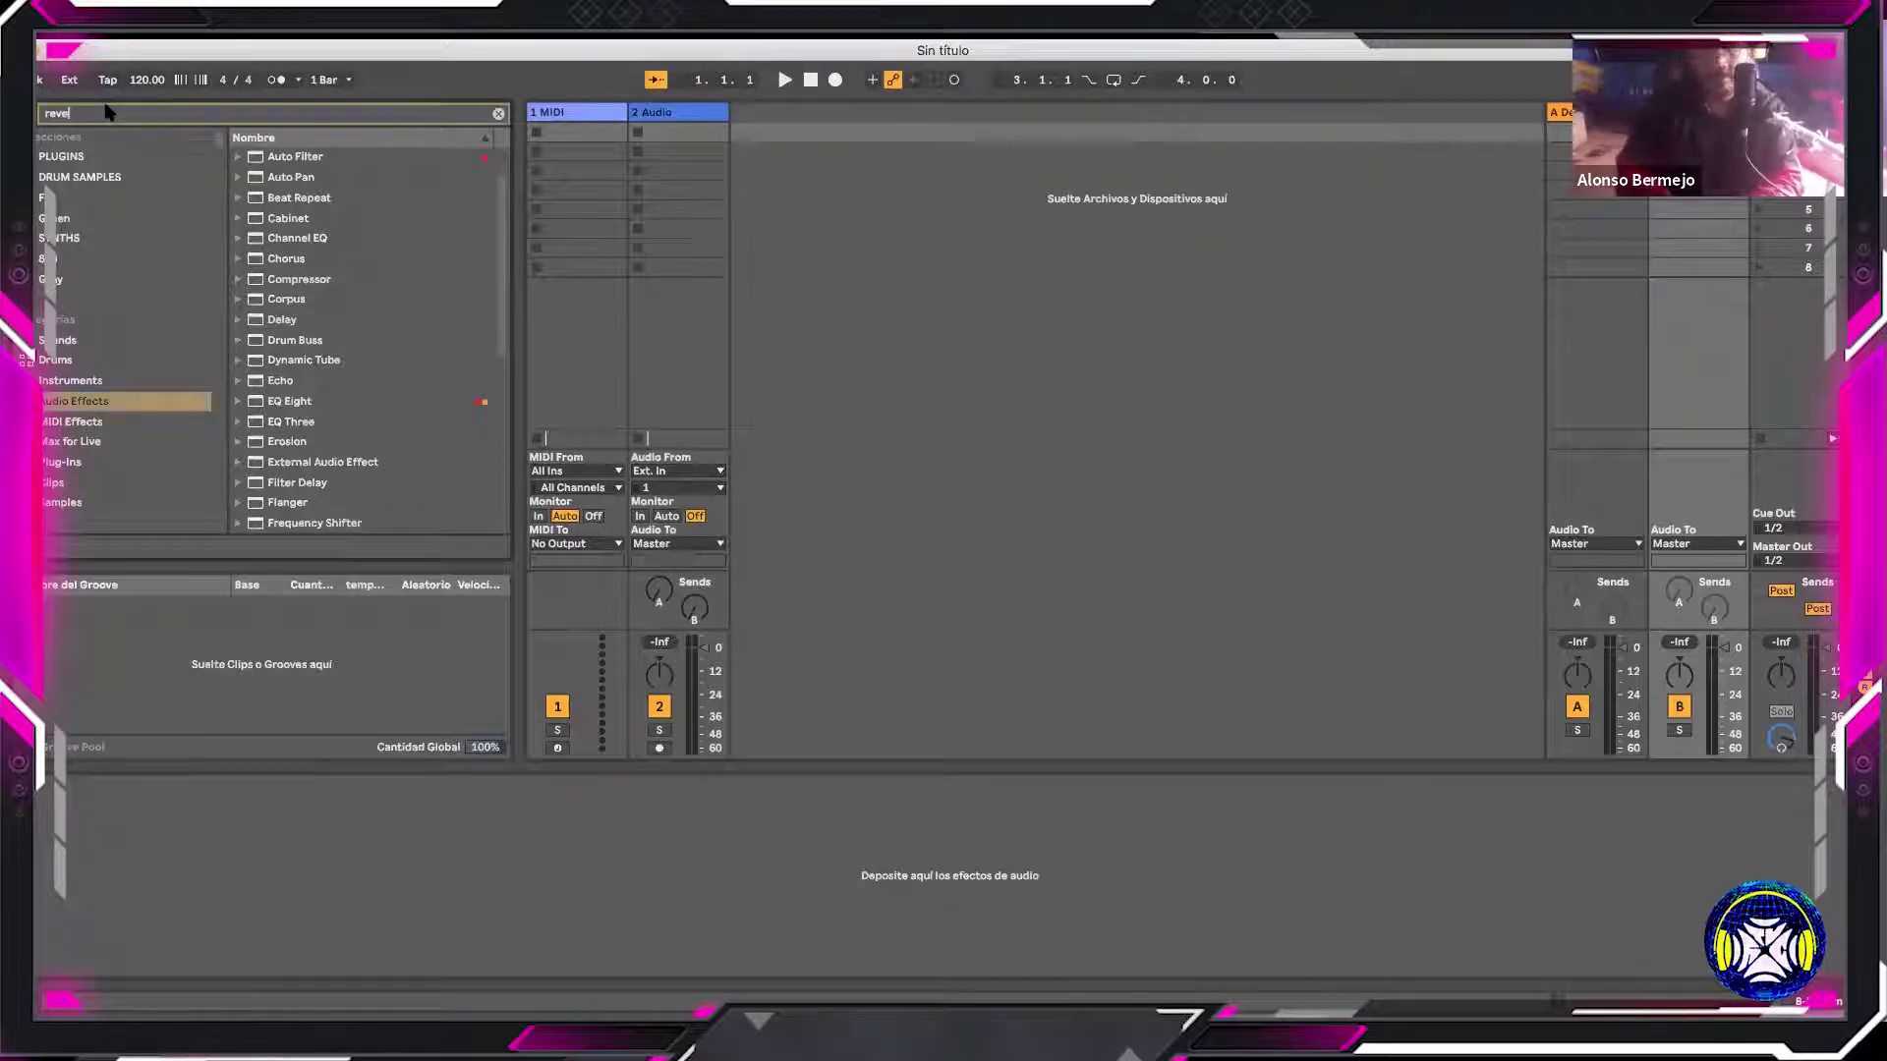
{"action": "type", "text": "rb"}
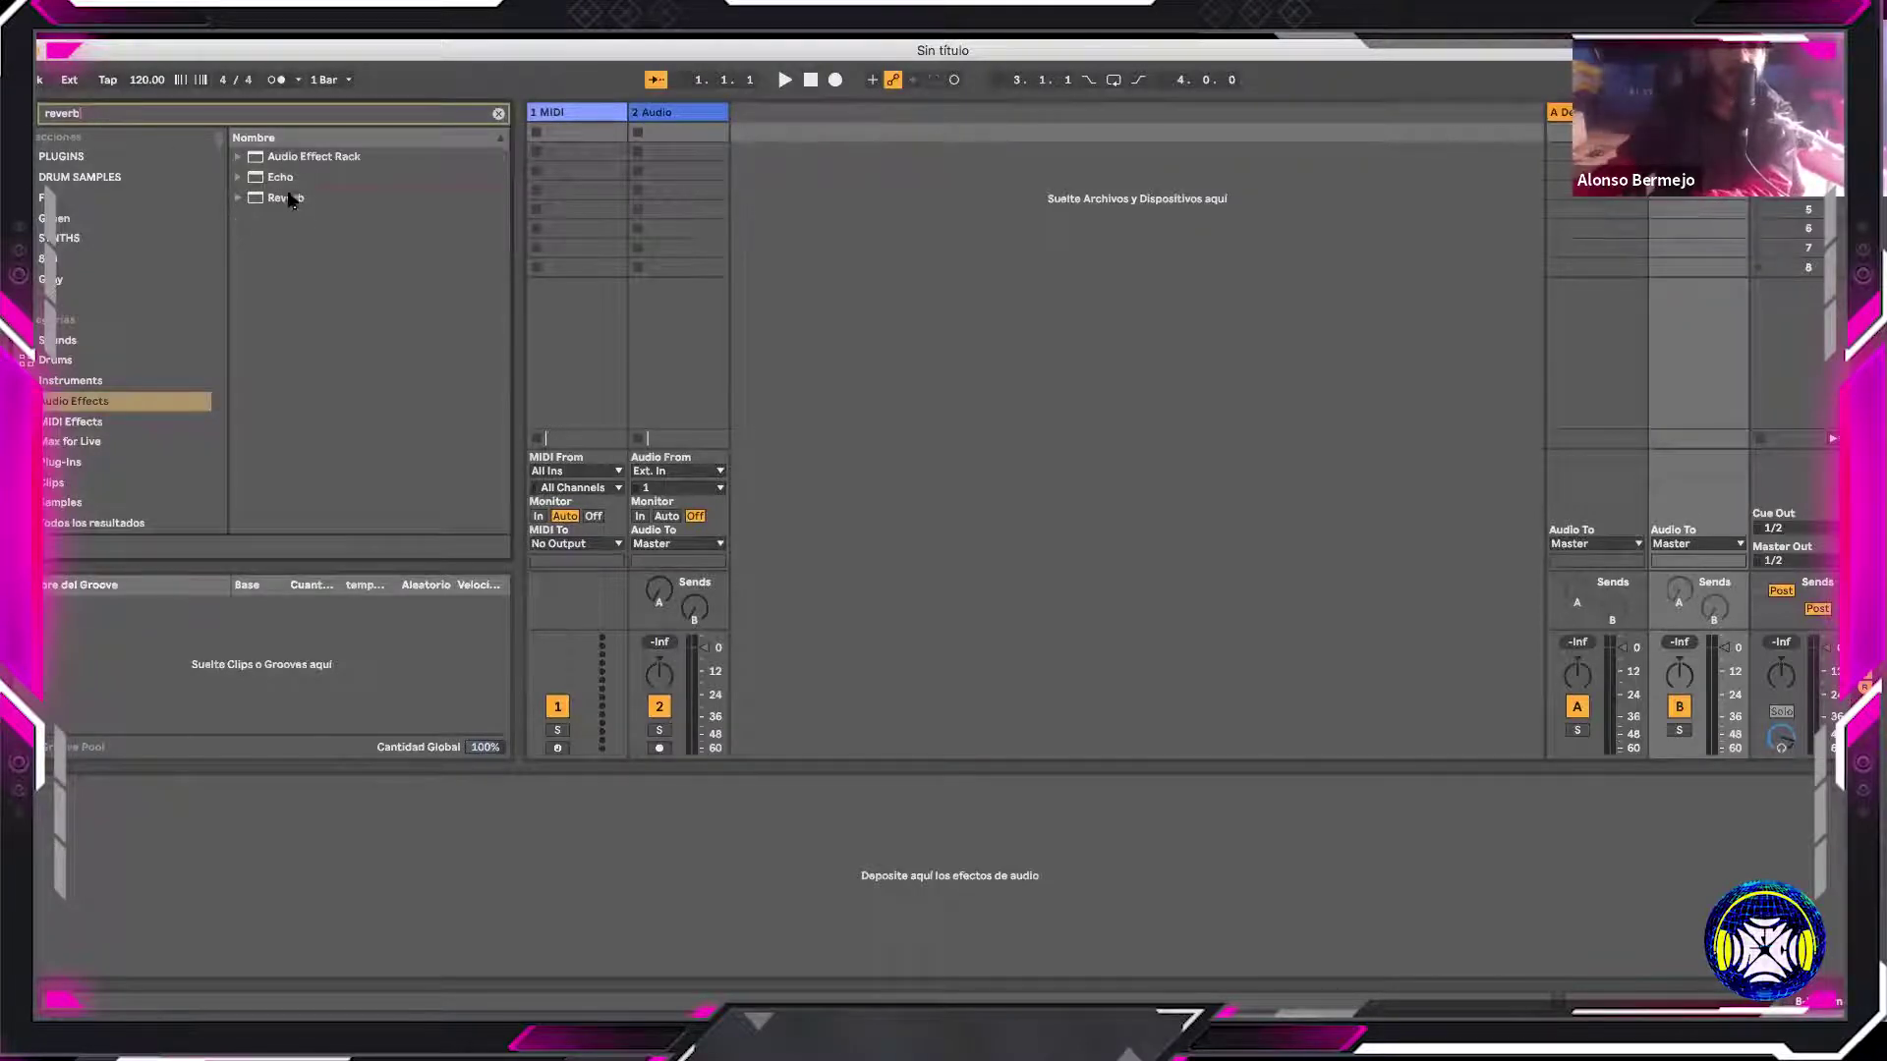
{"action": "left_click", "coordinate": [292, 203]}
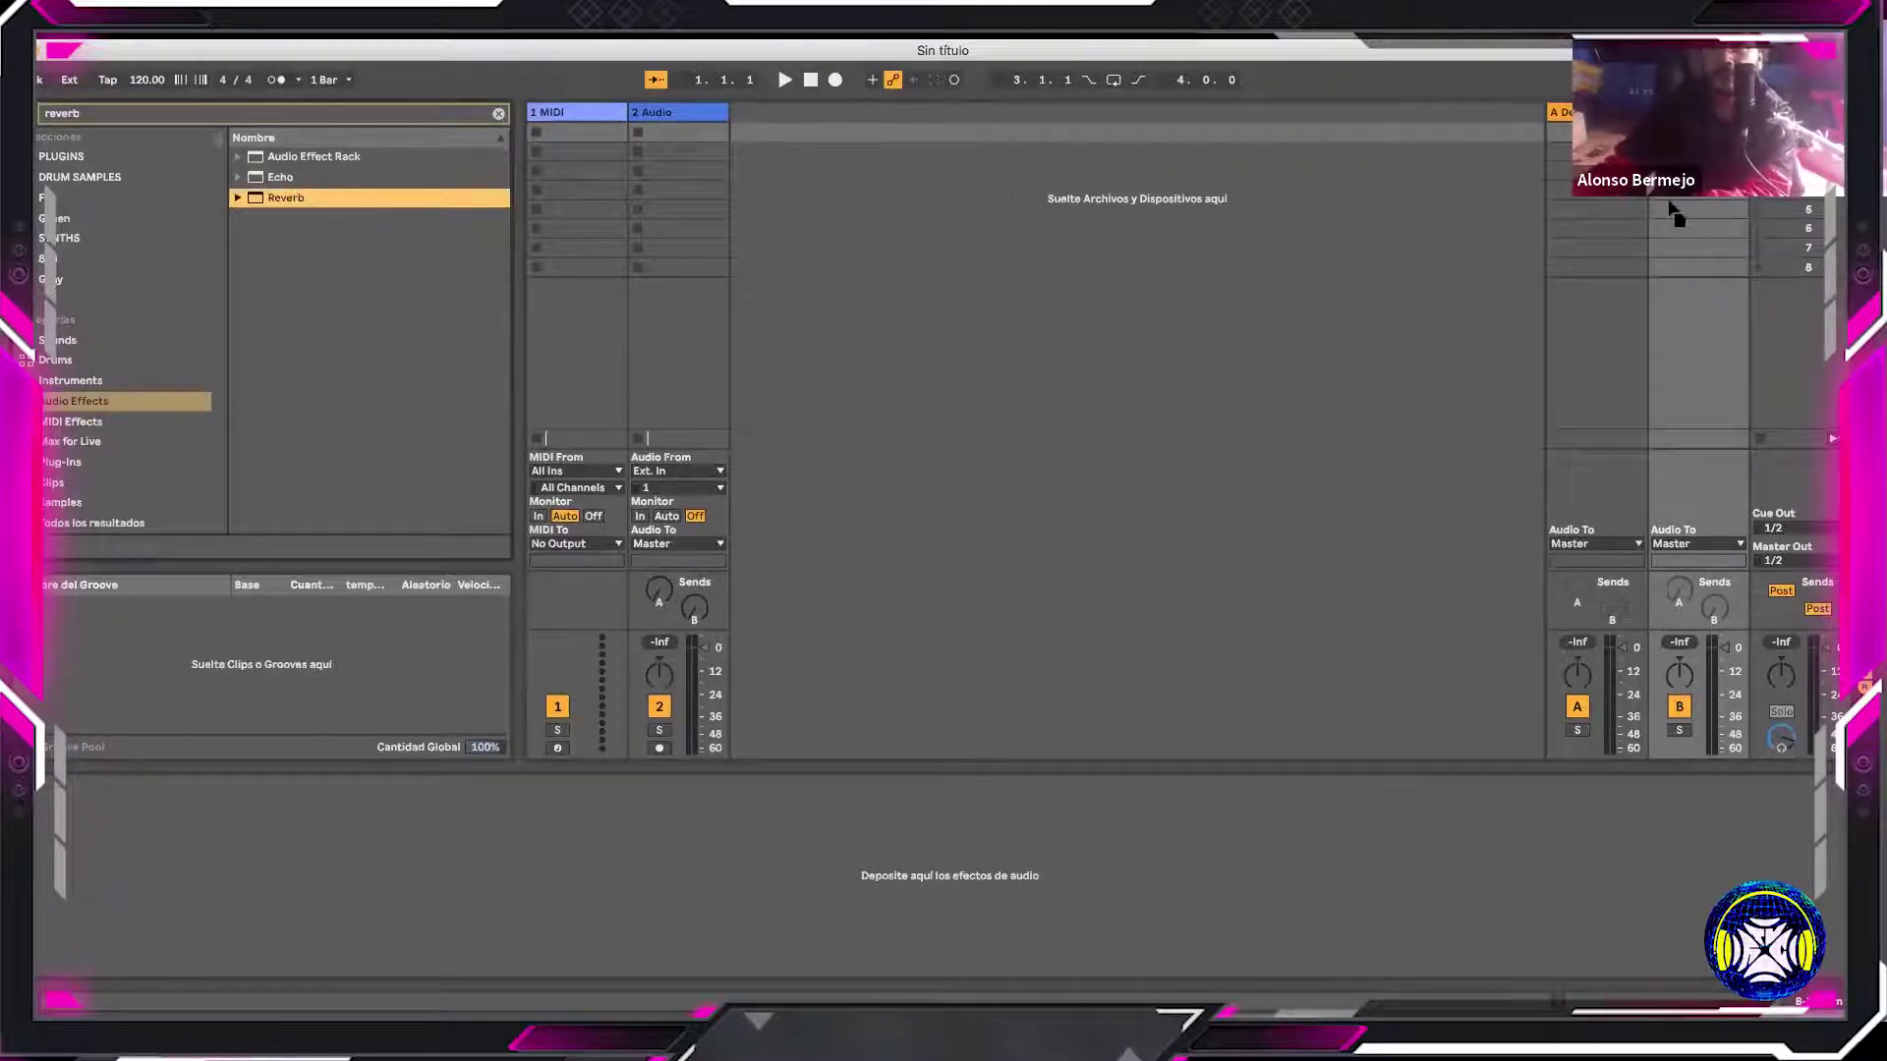
{"action": "key", "text": "Return"}
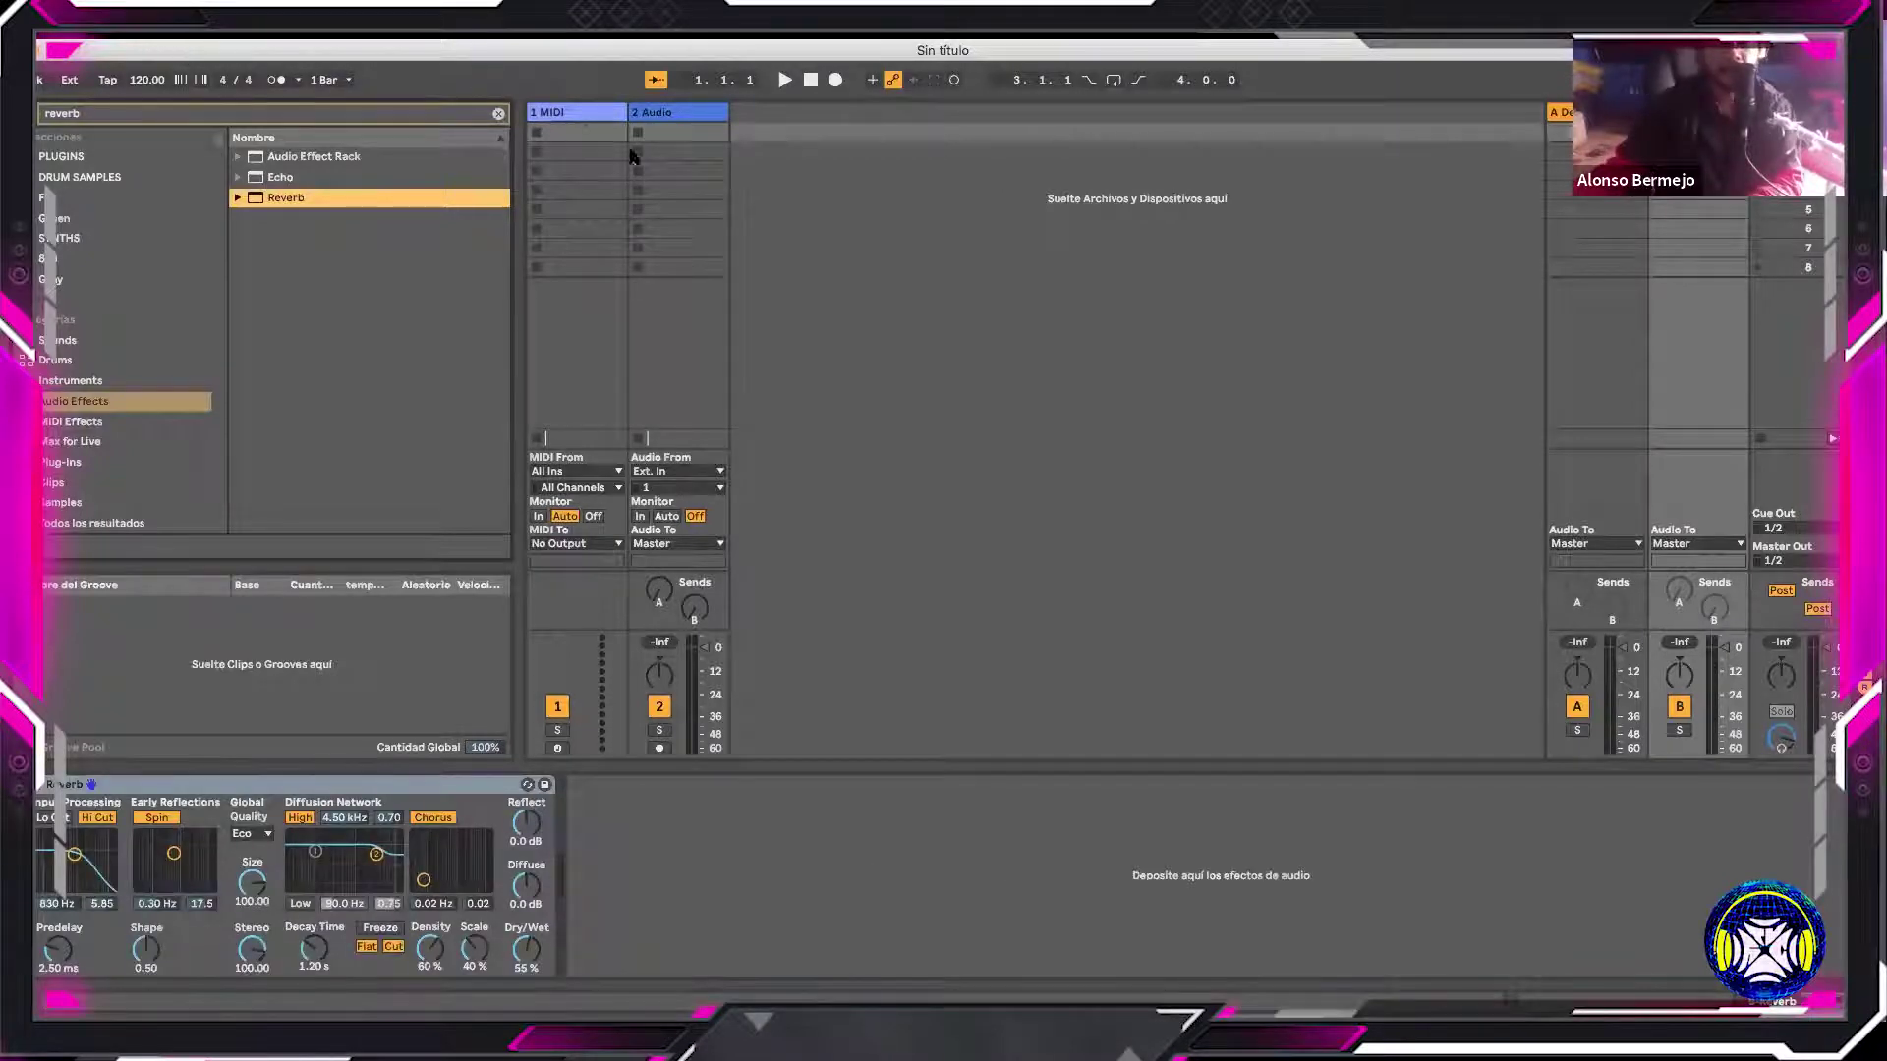
{"action": "left_click", "coordinate": [573, 112]}
{"action": "left_click", "coordinate": [690, 112], "text": "shift"}
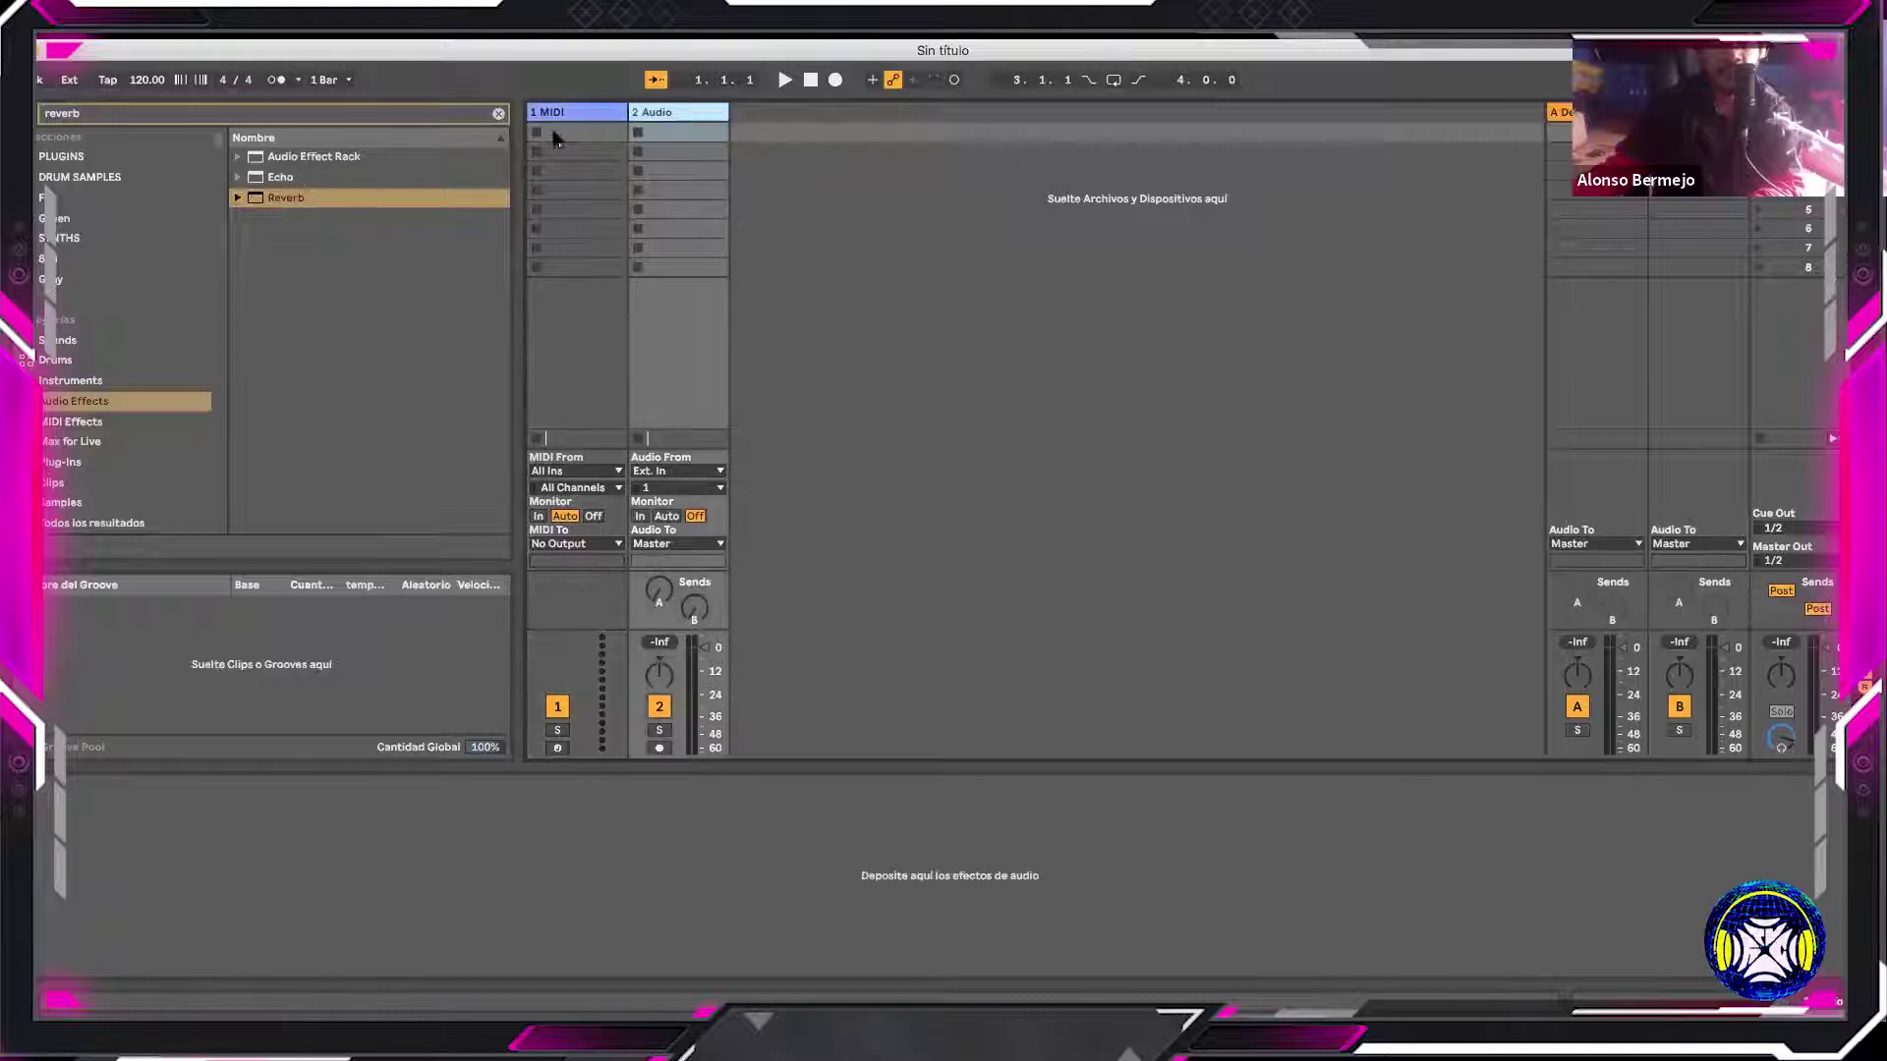
{"action": "left_click", "coordinate": [580, 111]}
{"action": "left_click", "coordinate": [702, 117]}
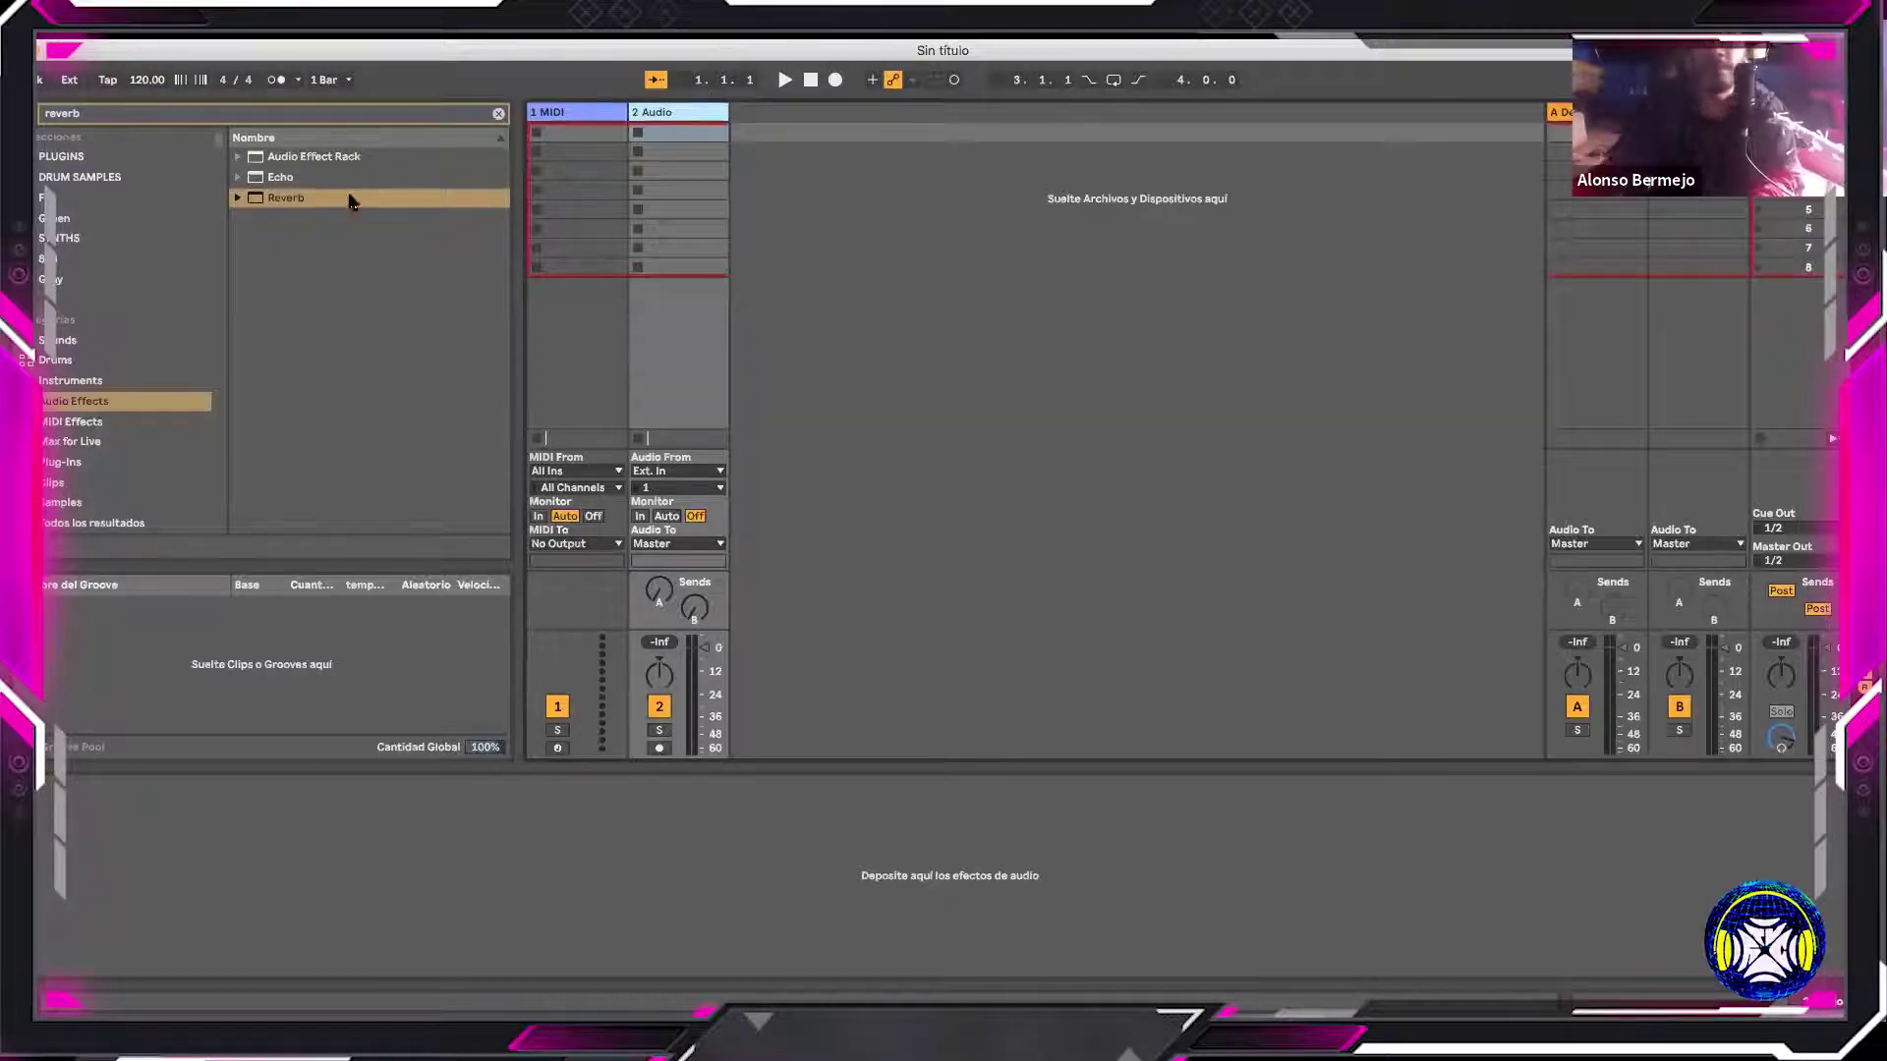
Clear the browser search and load 808 Core Kit.adg from the Drums category onto the MIDI track
{"action": "left_click", "coordinate": [108, 115]}
{"action": "key", "text": "BackSpace"}
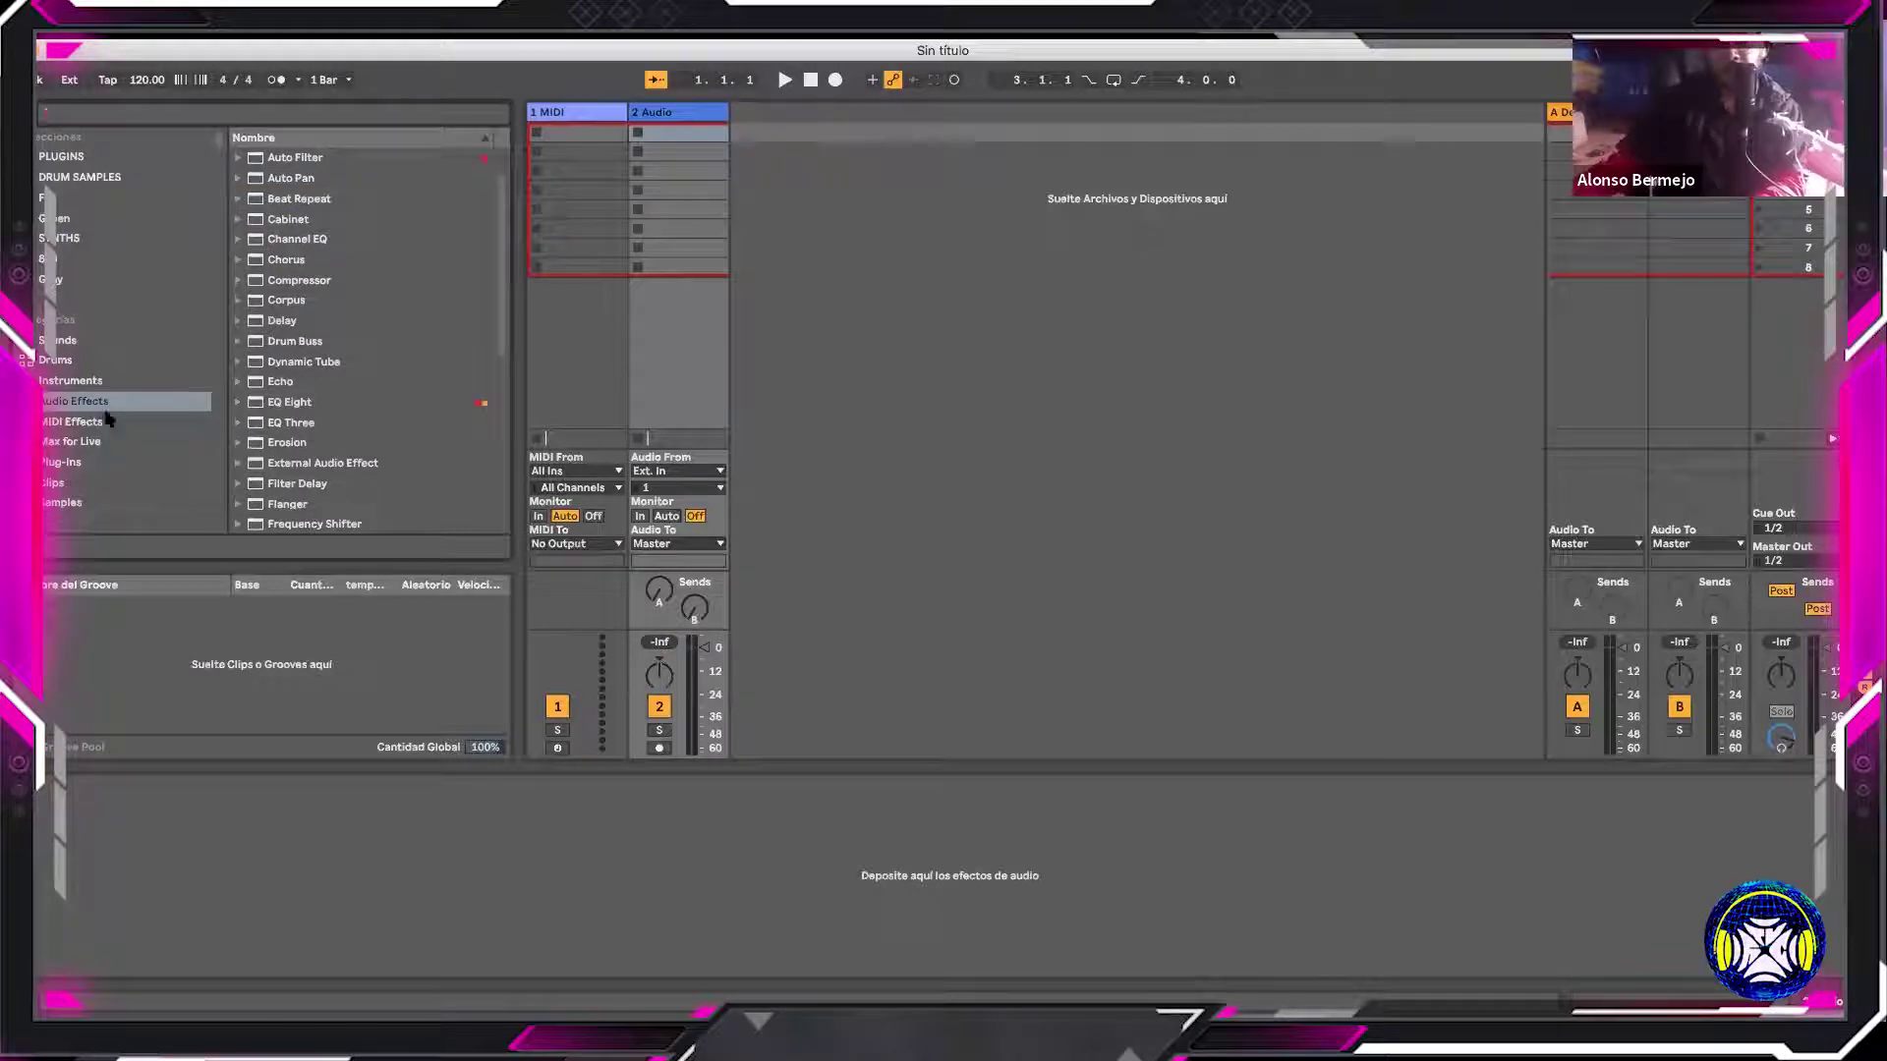
{"action": "left_click", "coordinate": [81, 361]}
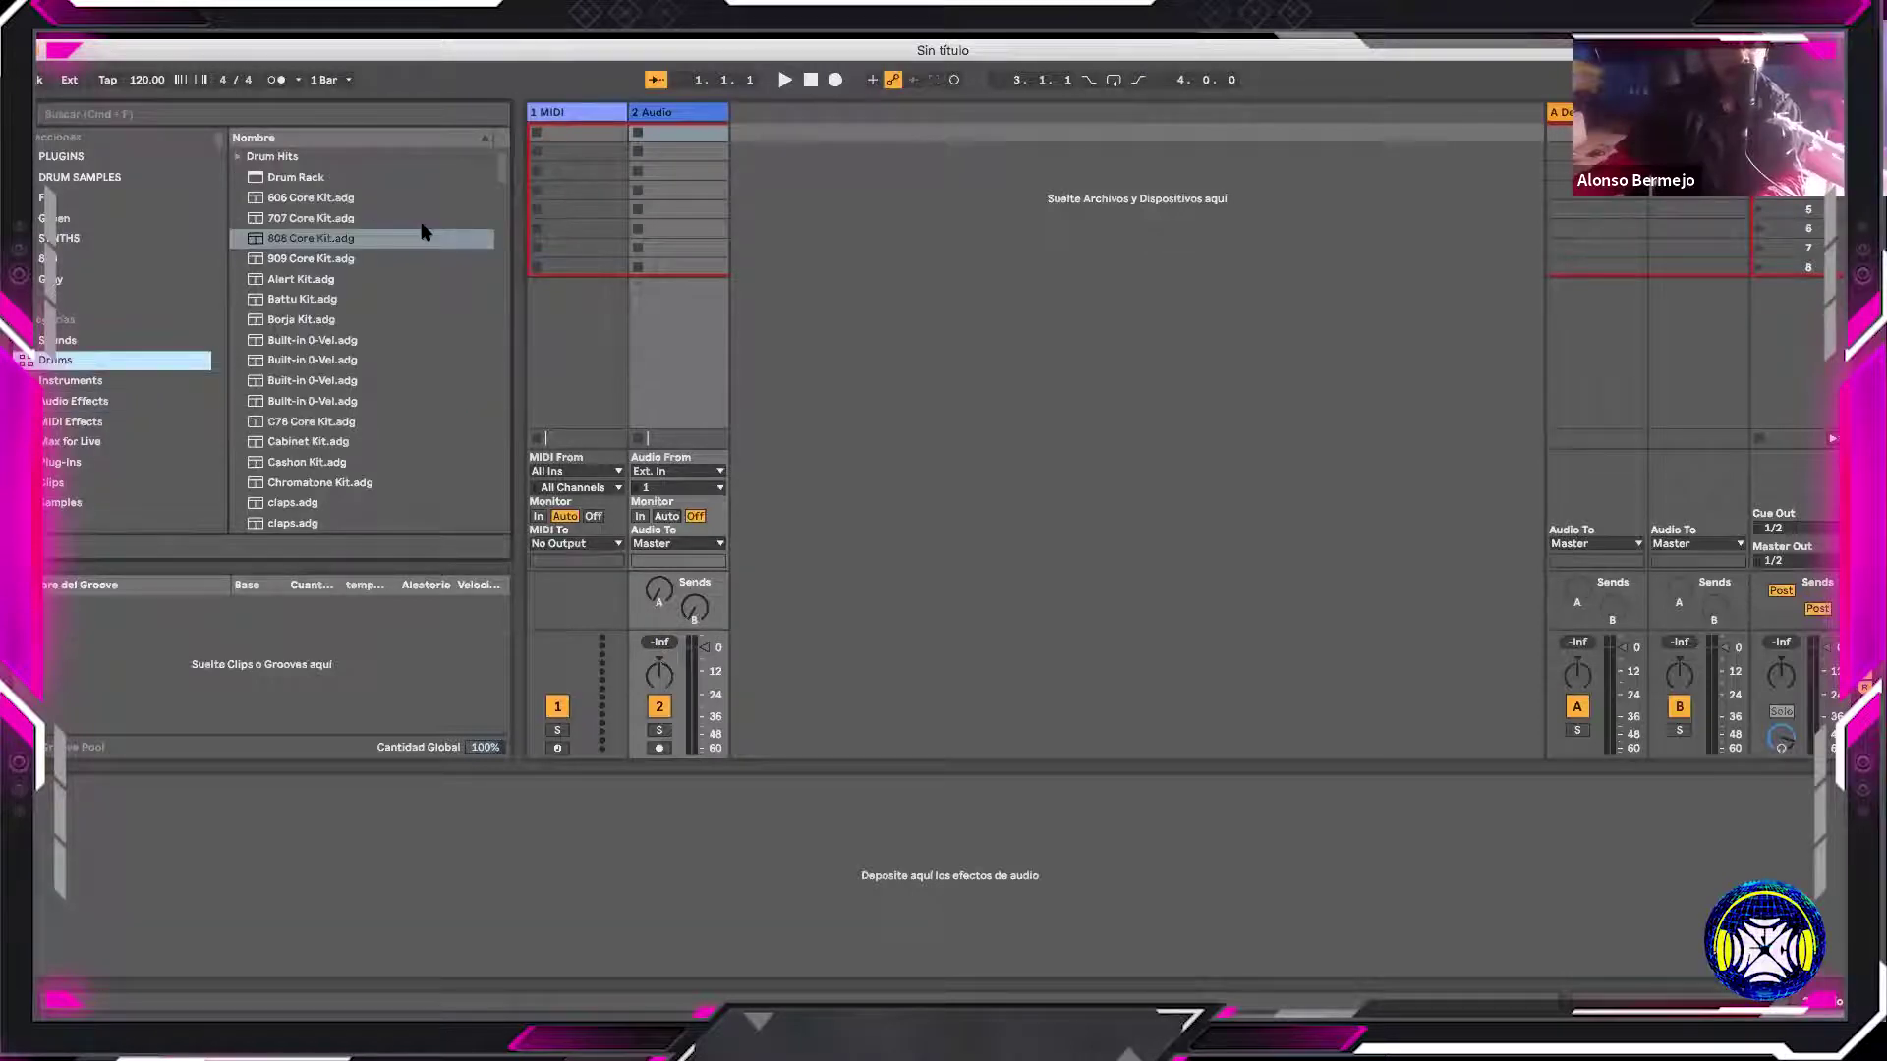
{"action": "scroll", "coordinate": [346, 432], "scroll_direction": "down", "scroll_amount": 3}
{"action": "scroll", "coordinate": [346, 433], "scroll_direction": "up", "scroll_amount": 3}
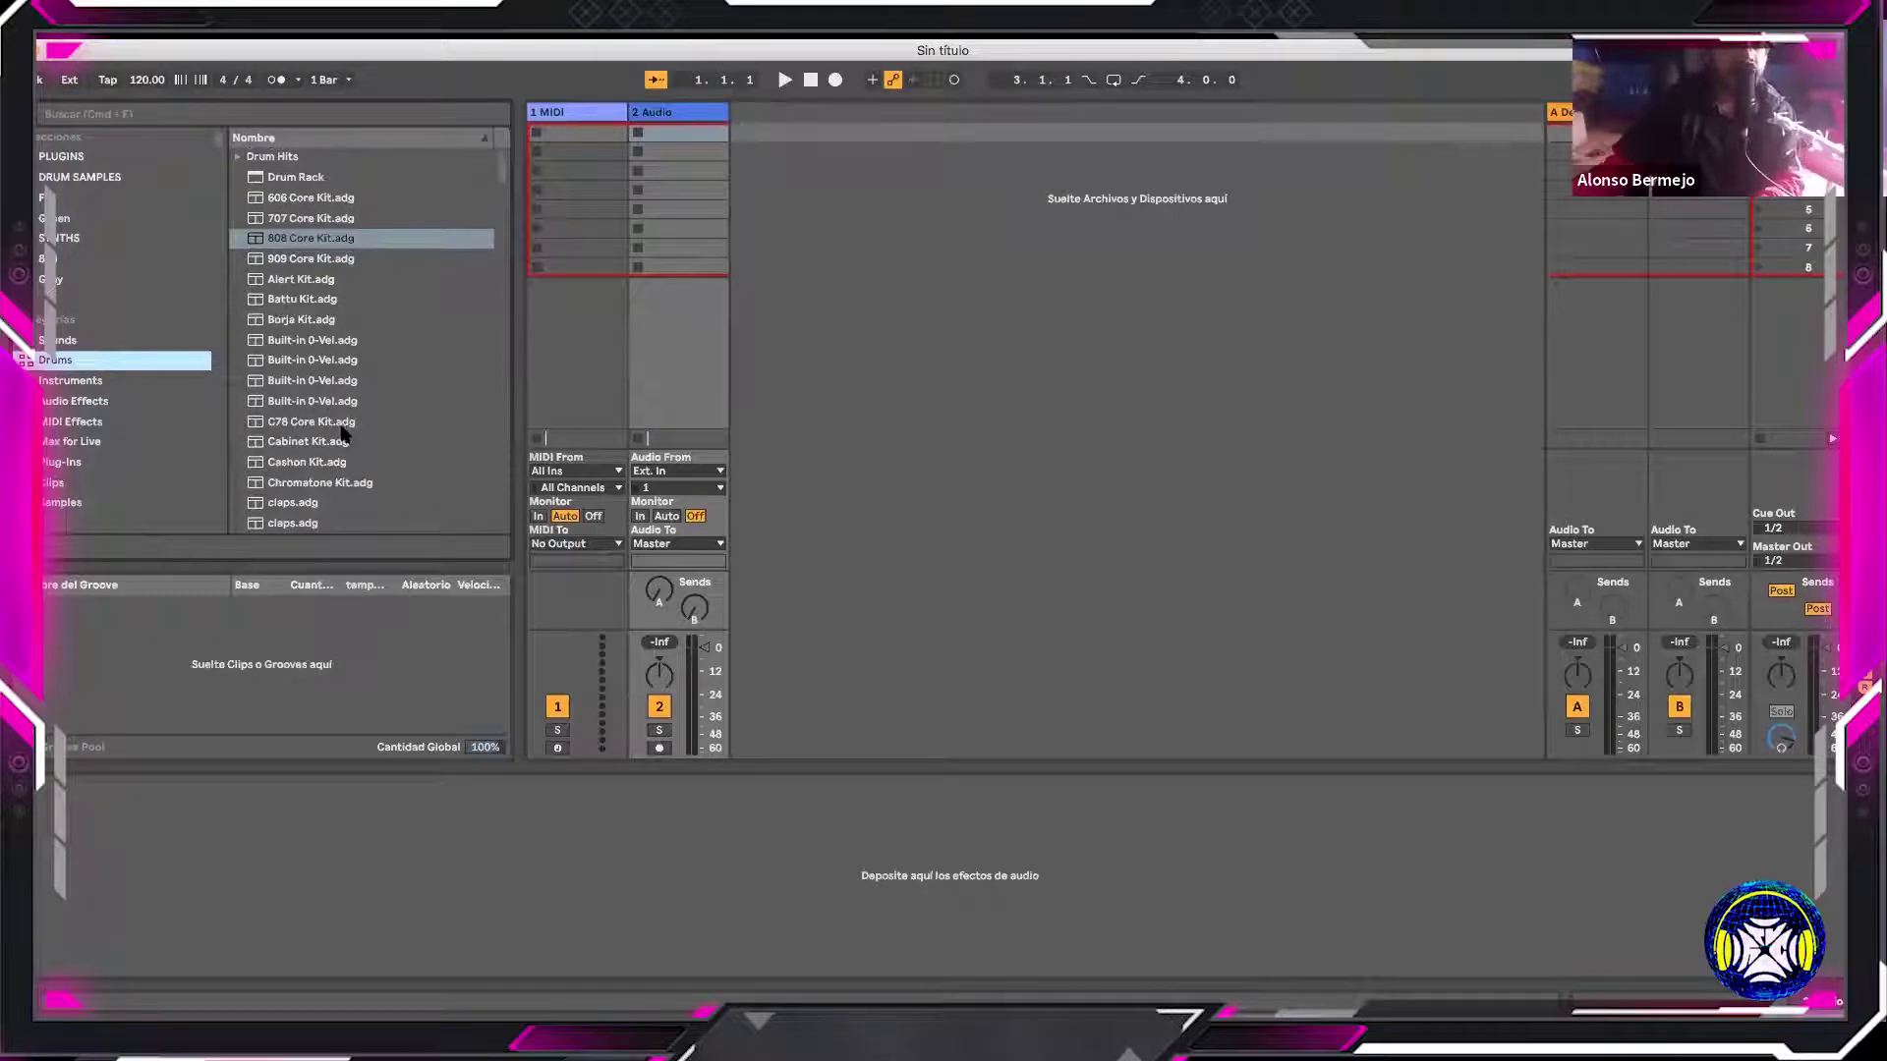
{"action": "scroll", "coordinate": [331, 302], "scroll_direction": "down", "scroll_amount": 1}
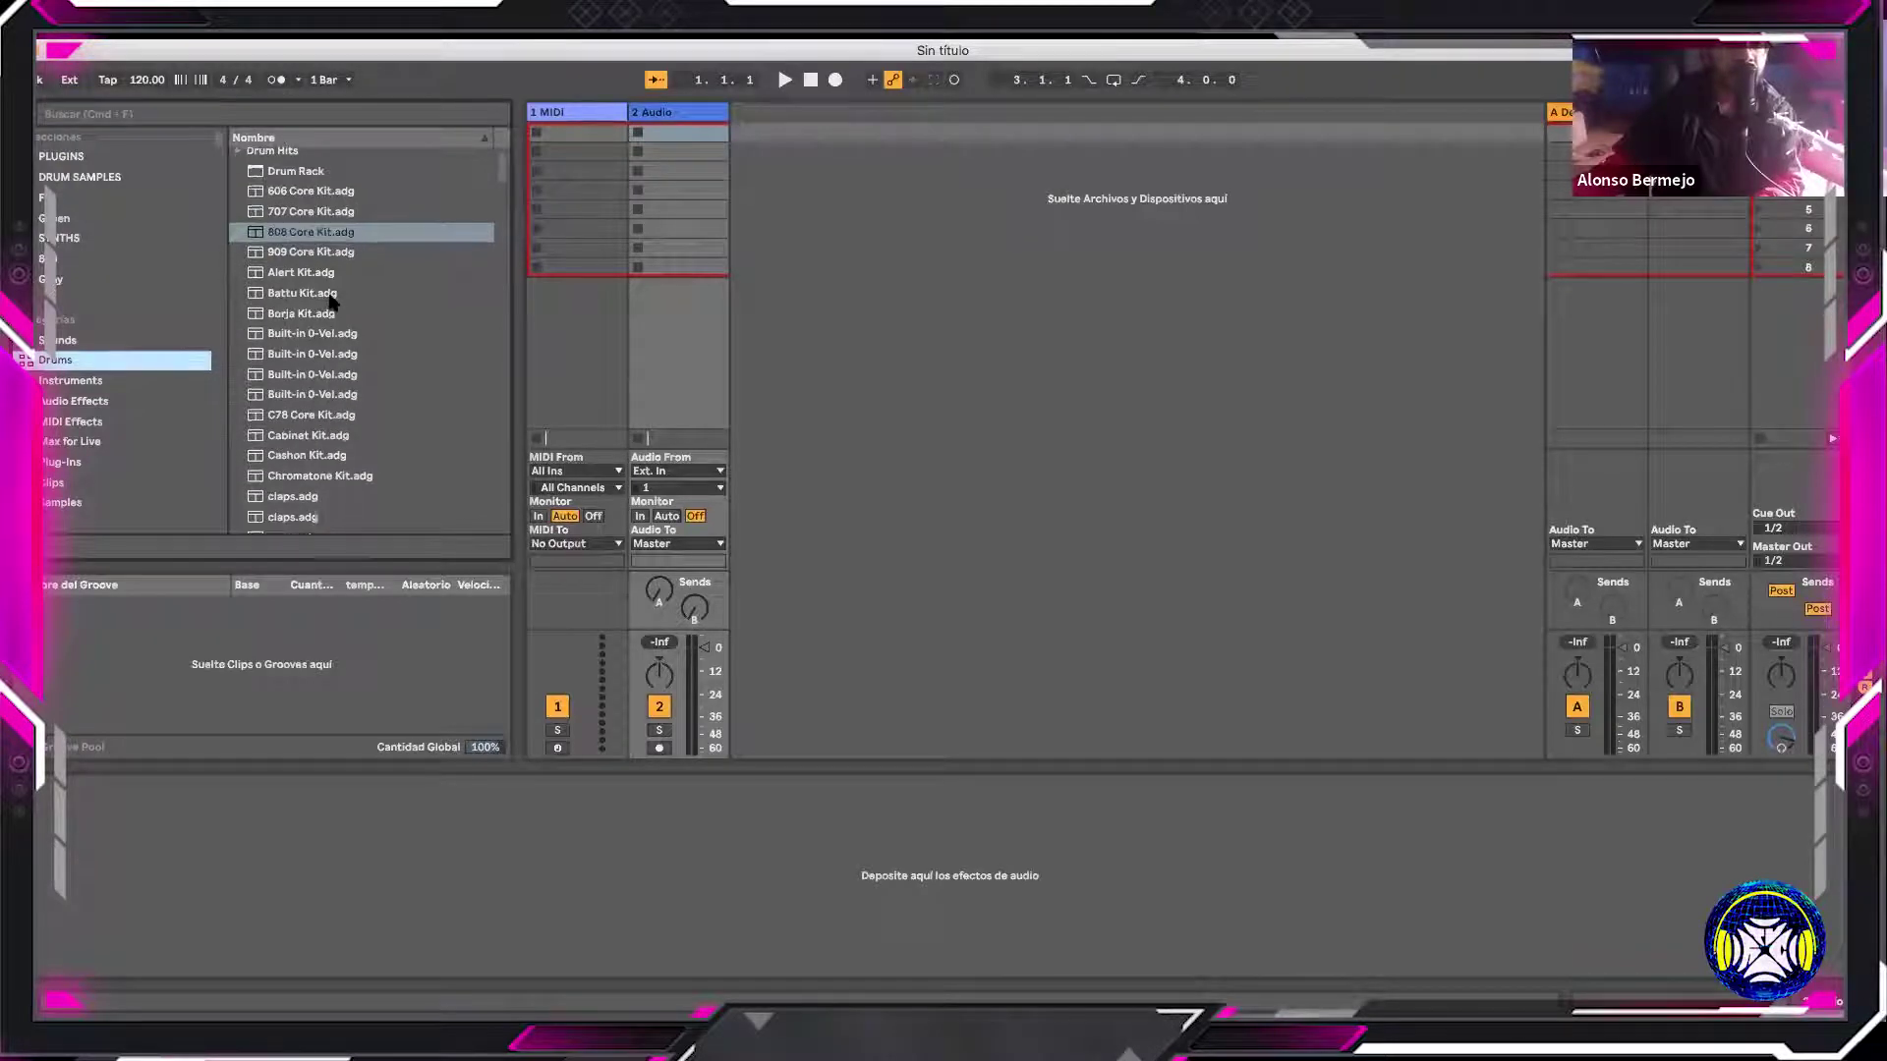
{"action": "left_click", "coordinate": [305, 236]}
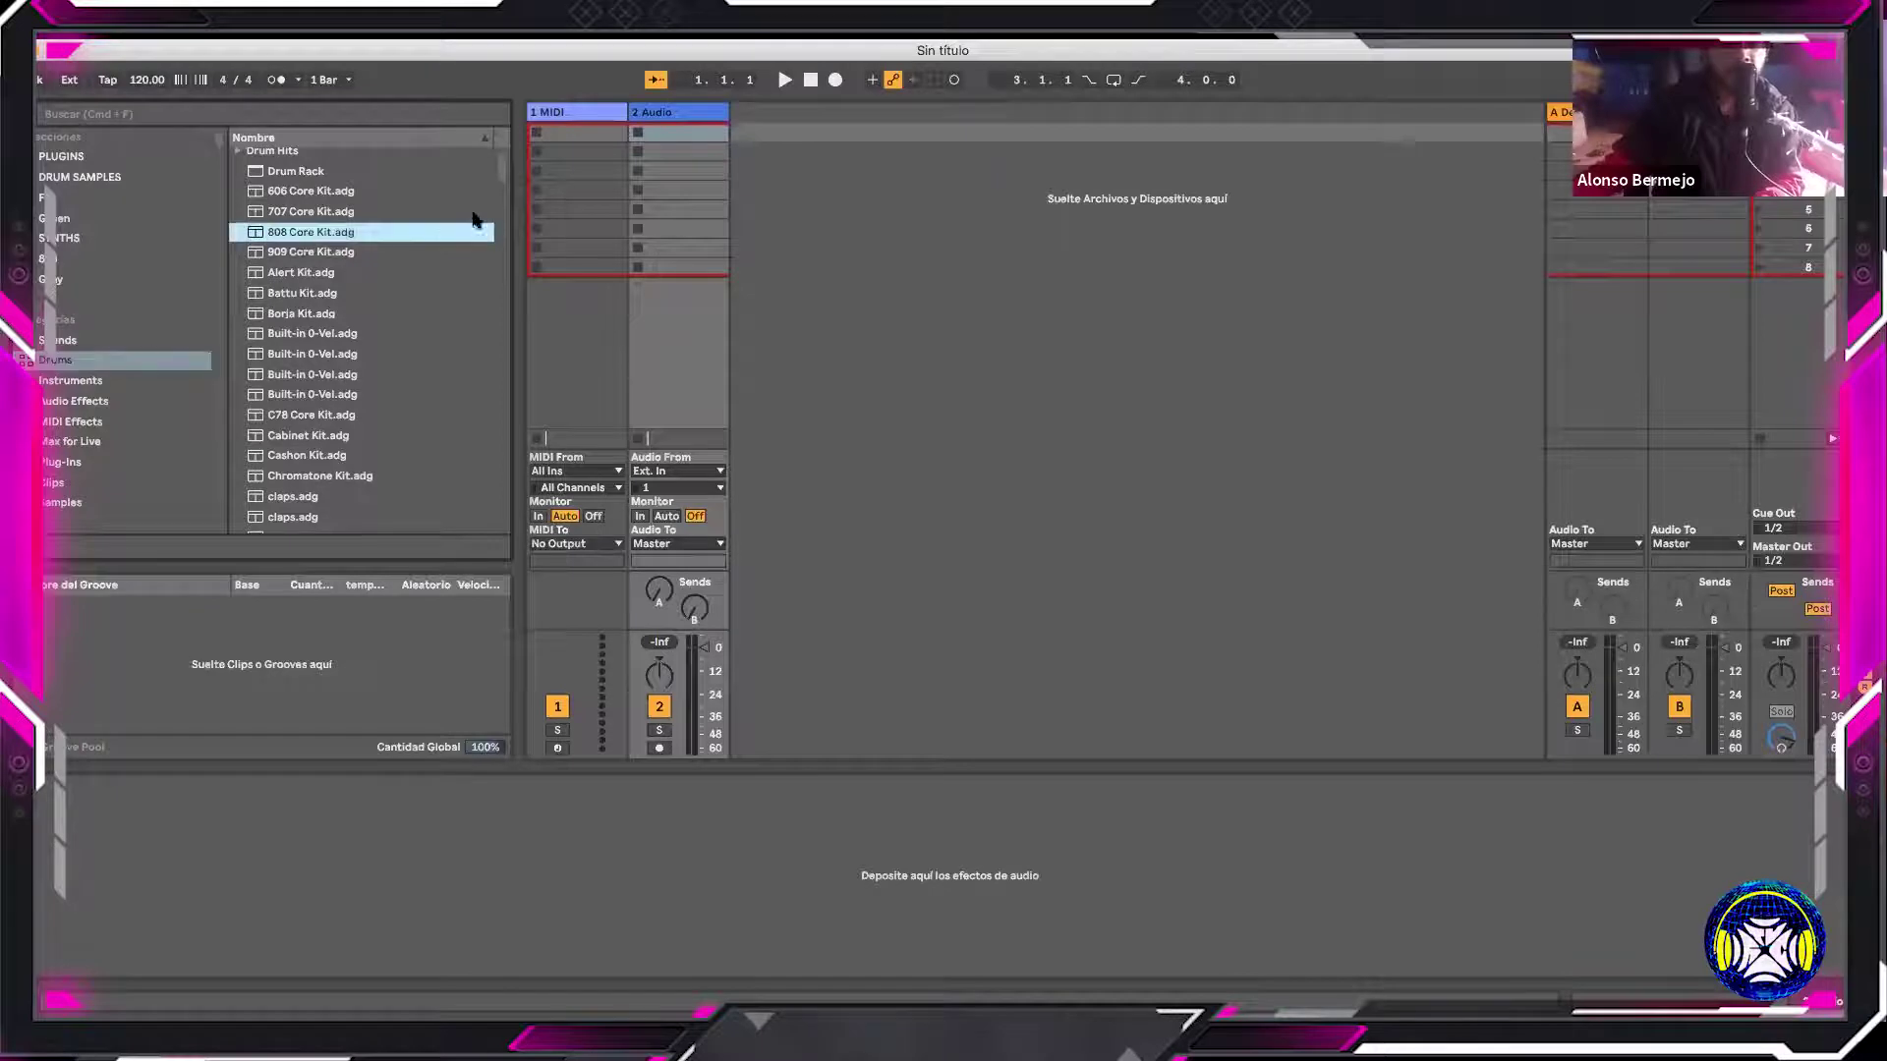
{"action": "left_click_drag", "start_coordinate": [304, 236], "coordinate": [560, 142]}
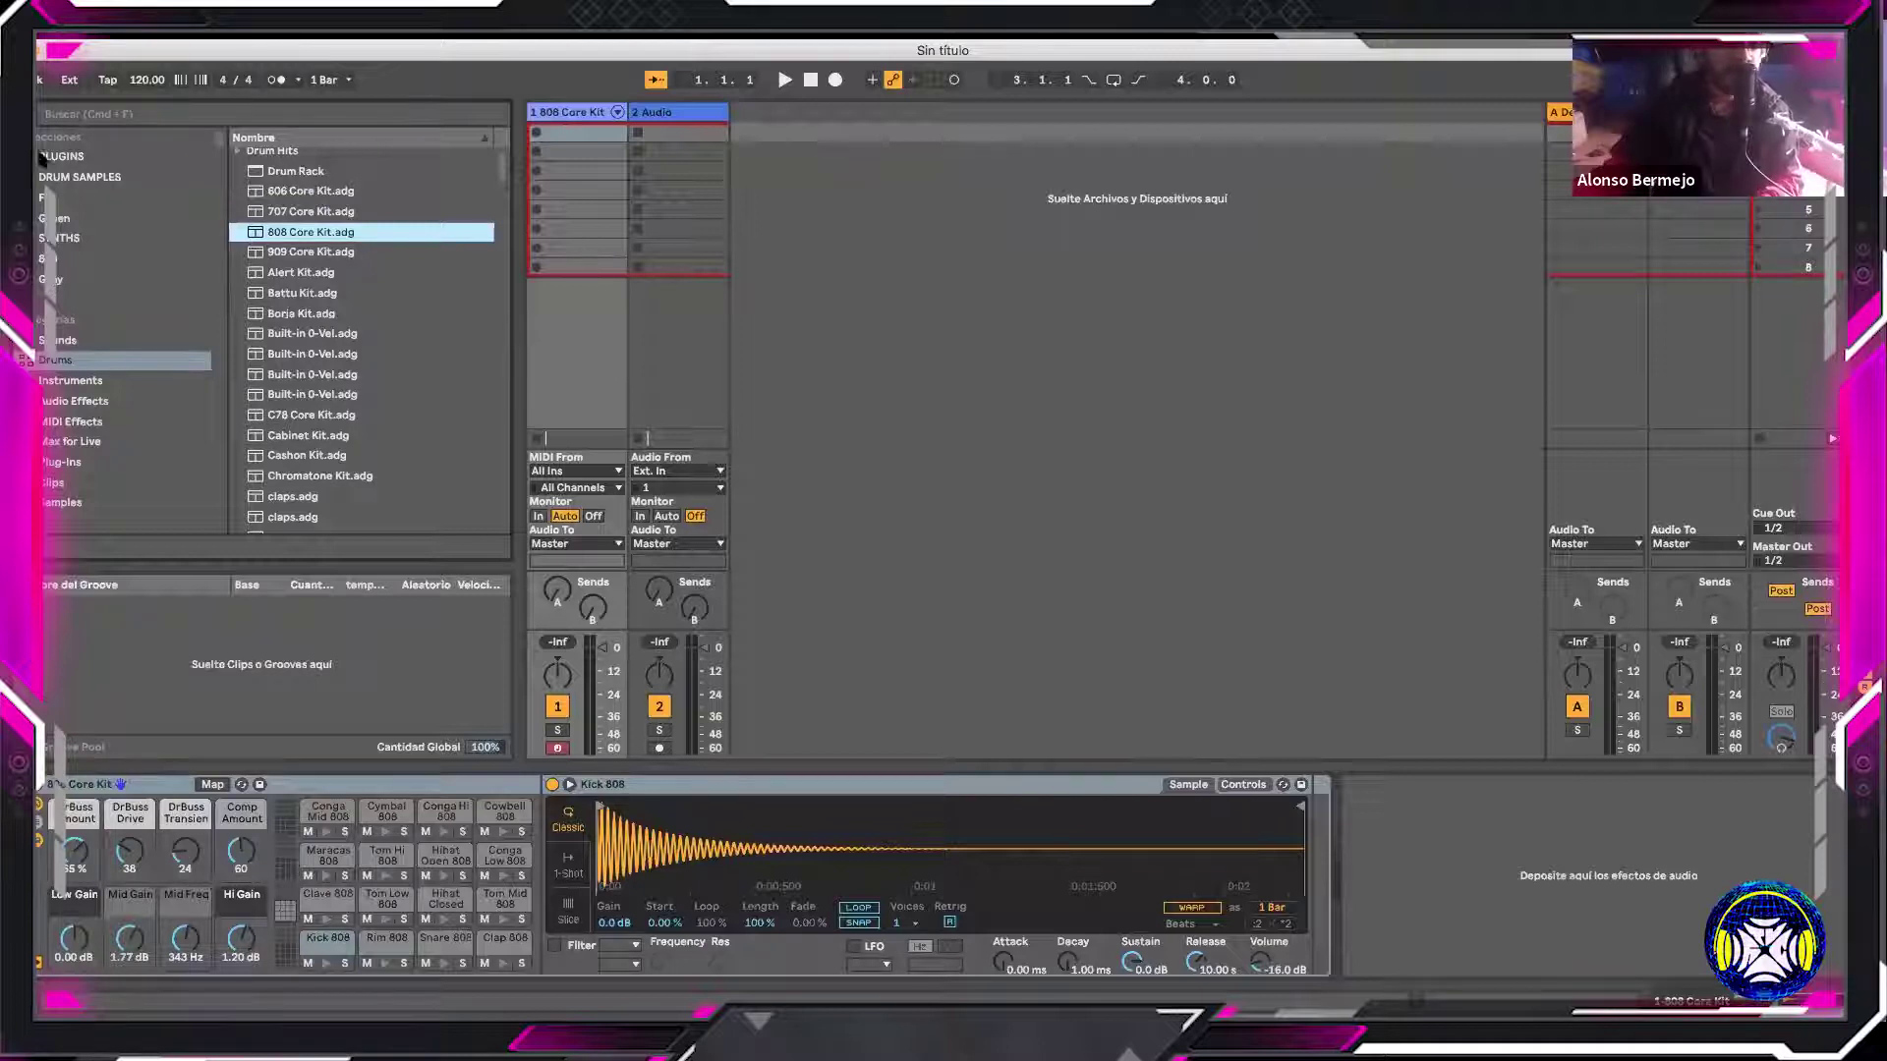
Look through the PLUGINS, DRUM SAMPLES, FX and Green collections in the browser, and return to the Drums category
{"action": "left_click", "coordinate": [71, 157]}
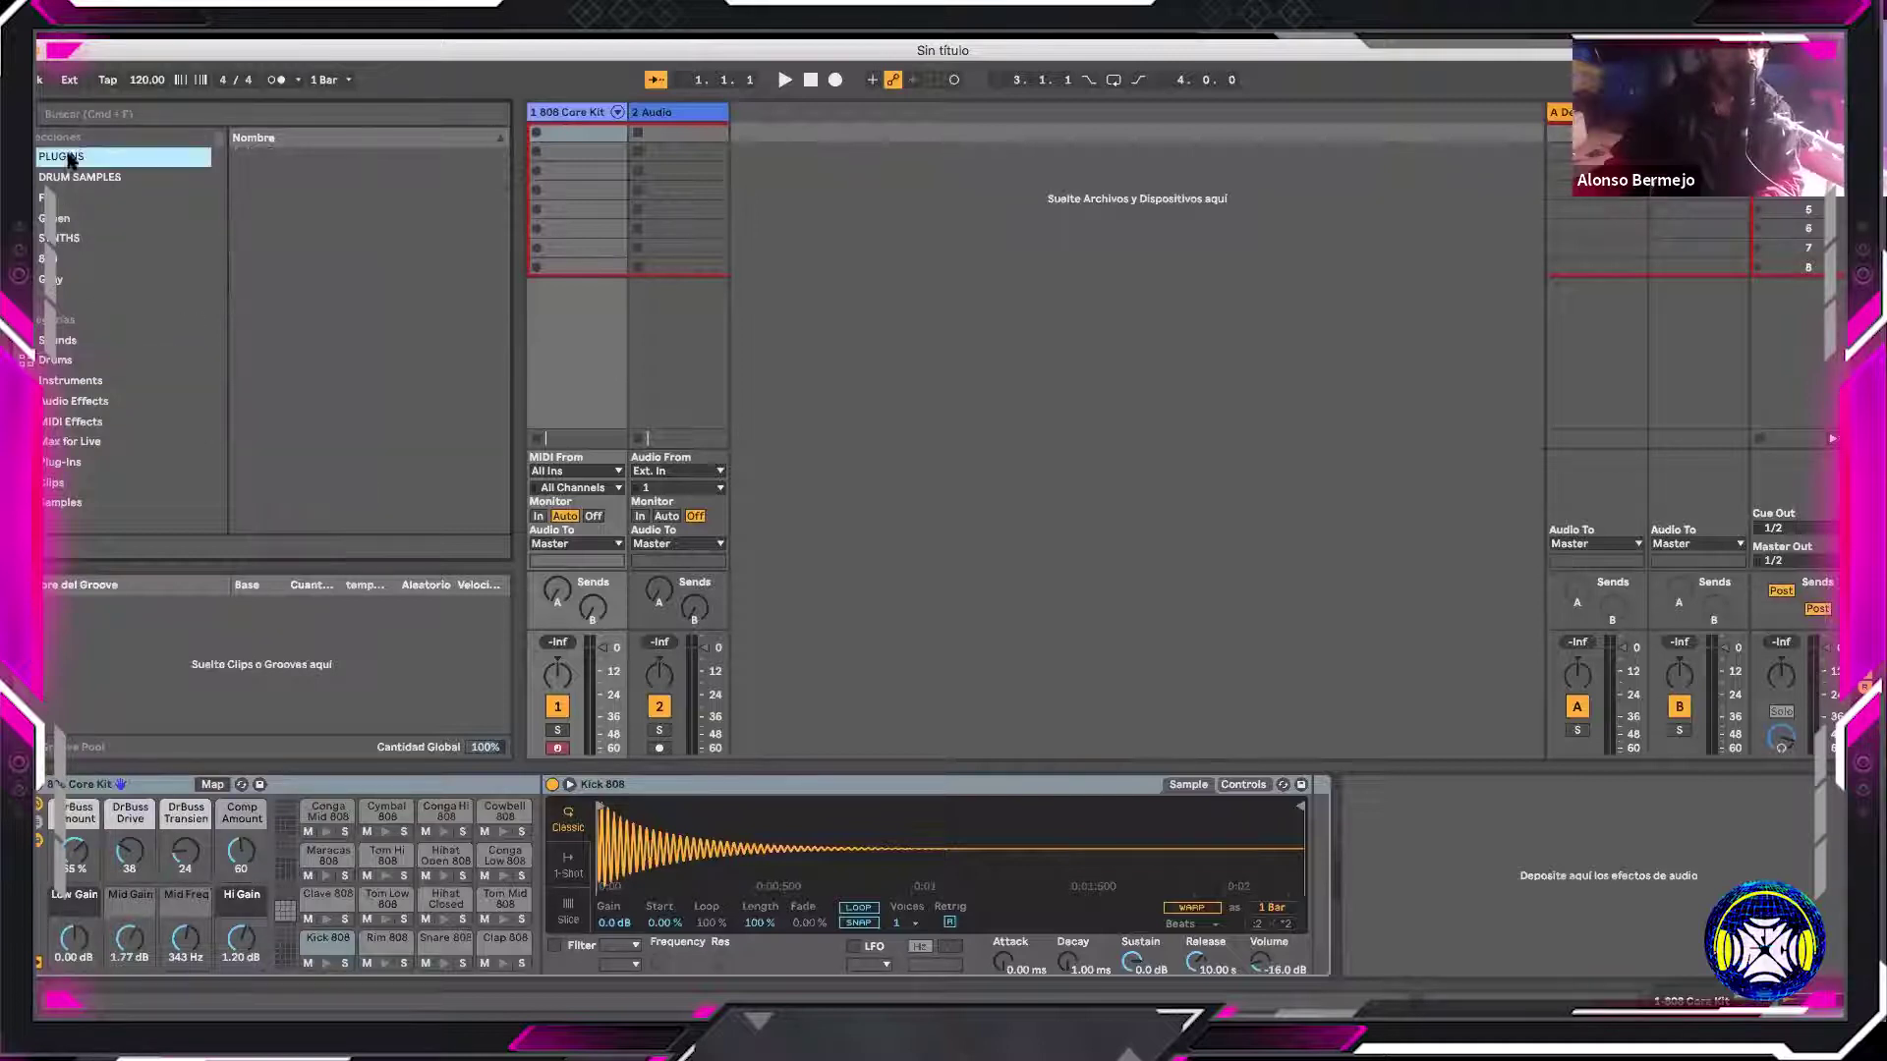
{"action": "left_click", "coordinate": [126, 181]}
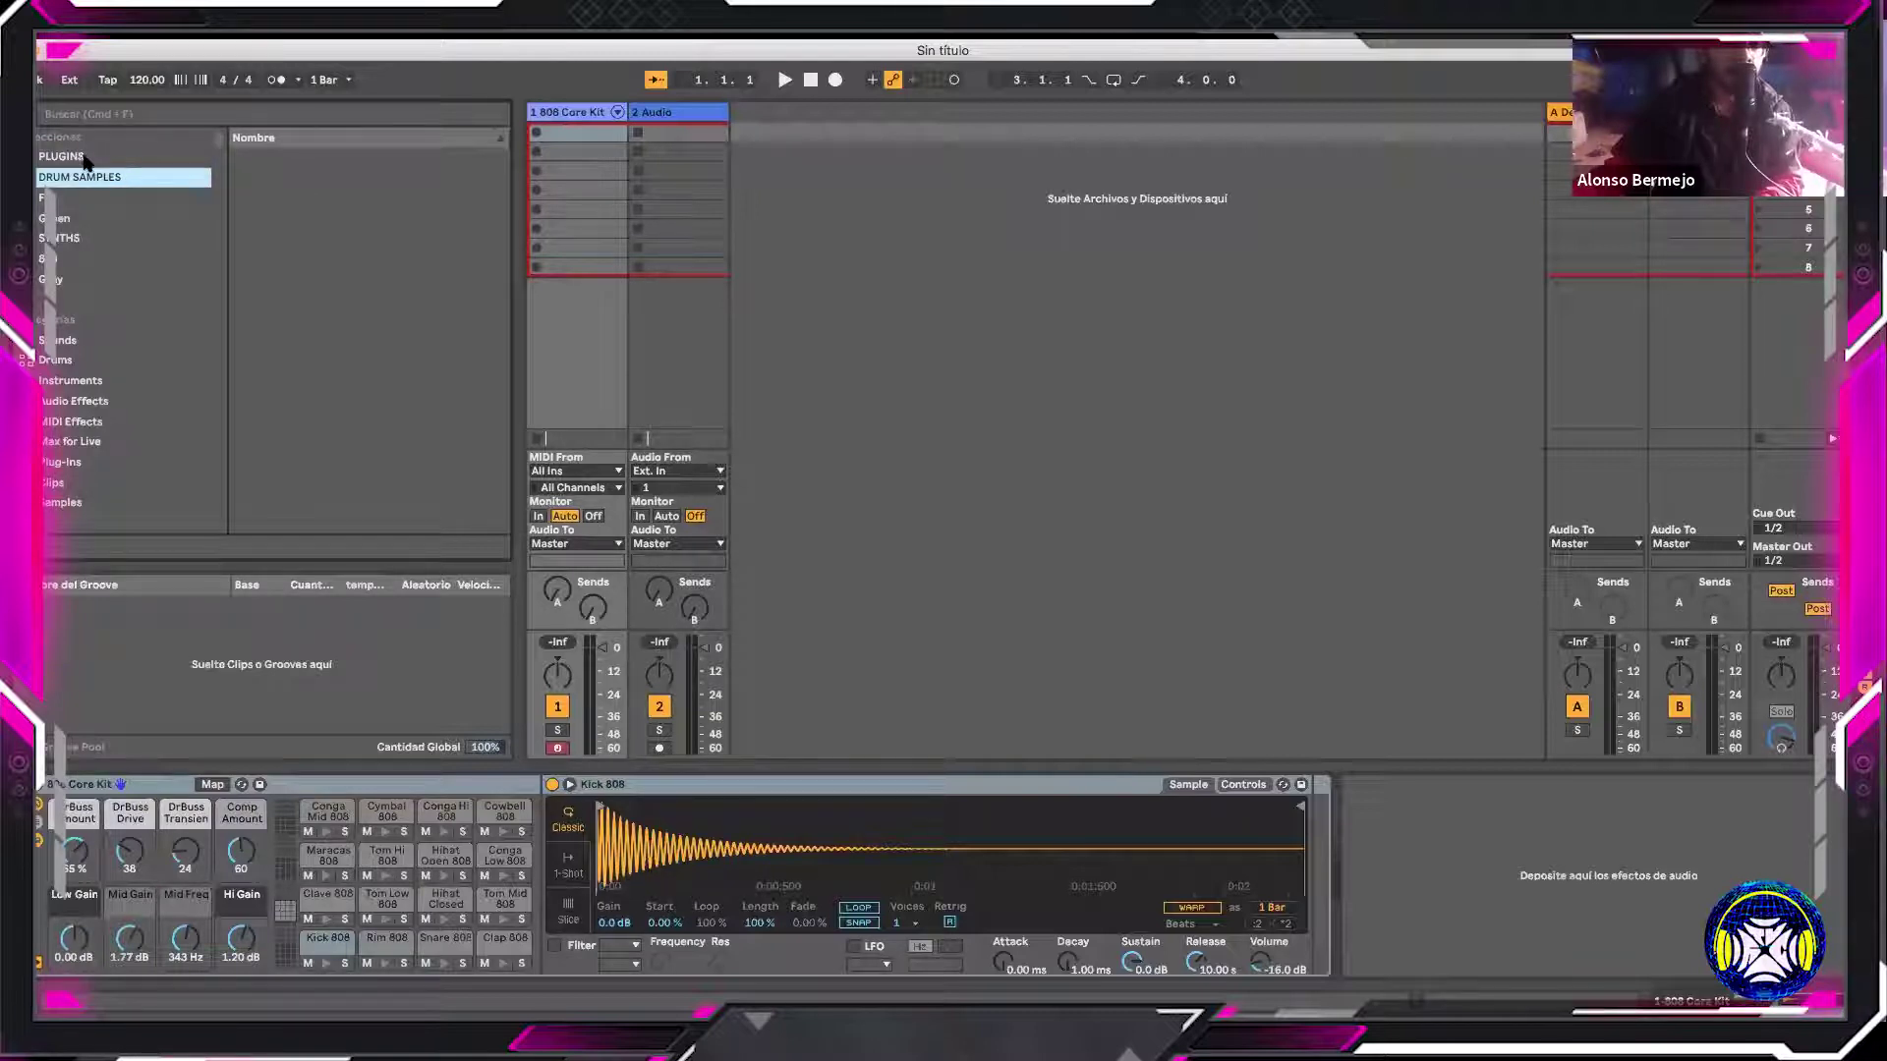
{"action": "left_click", "coordinate": [84, 159]}
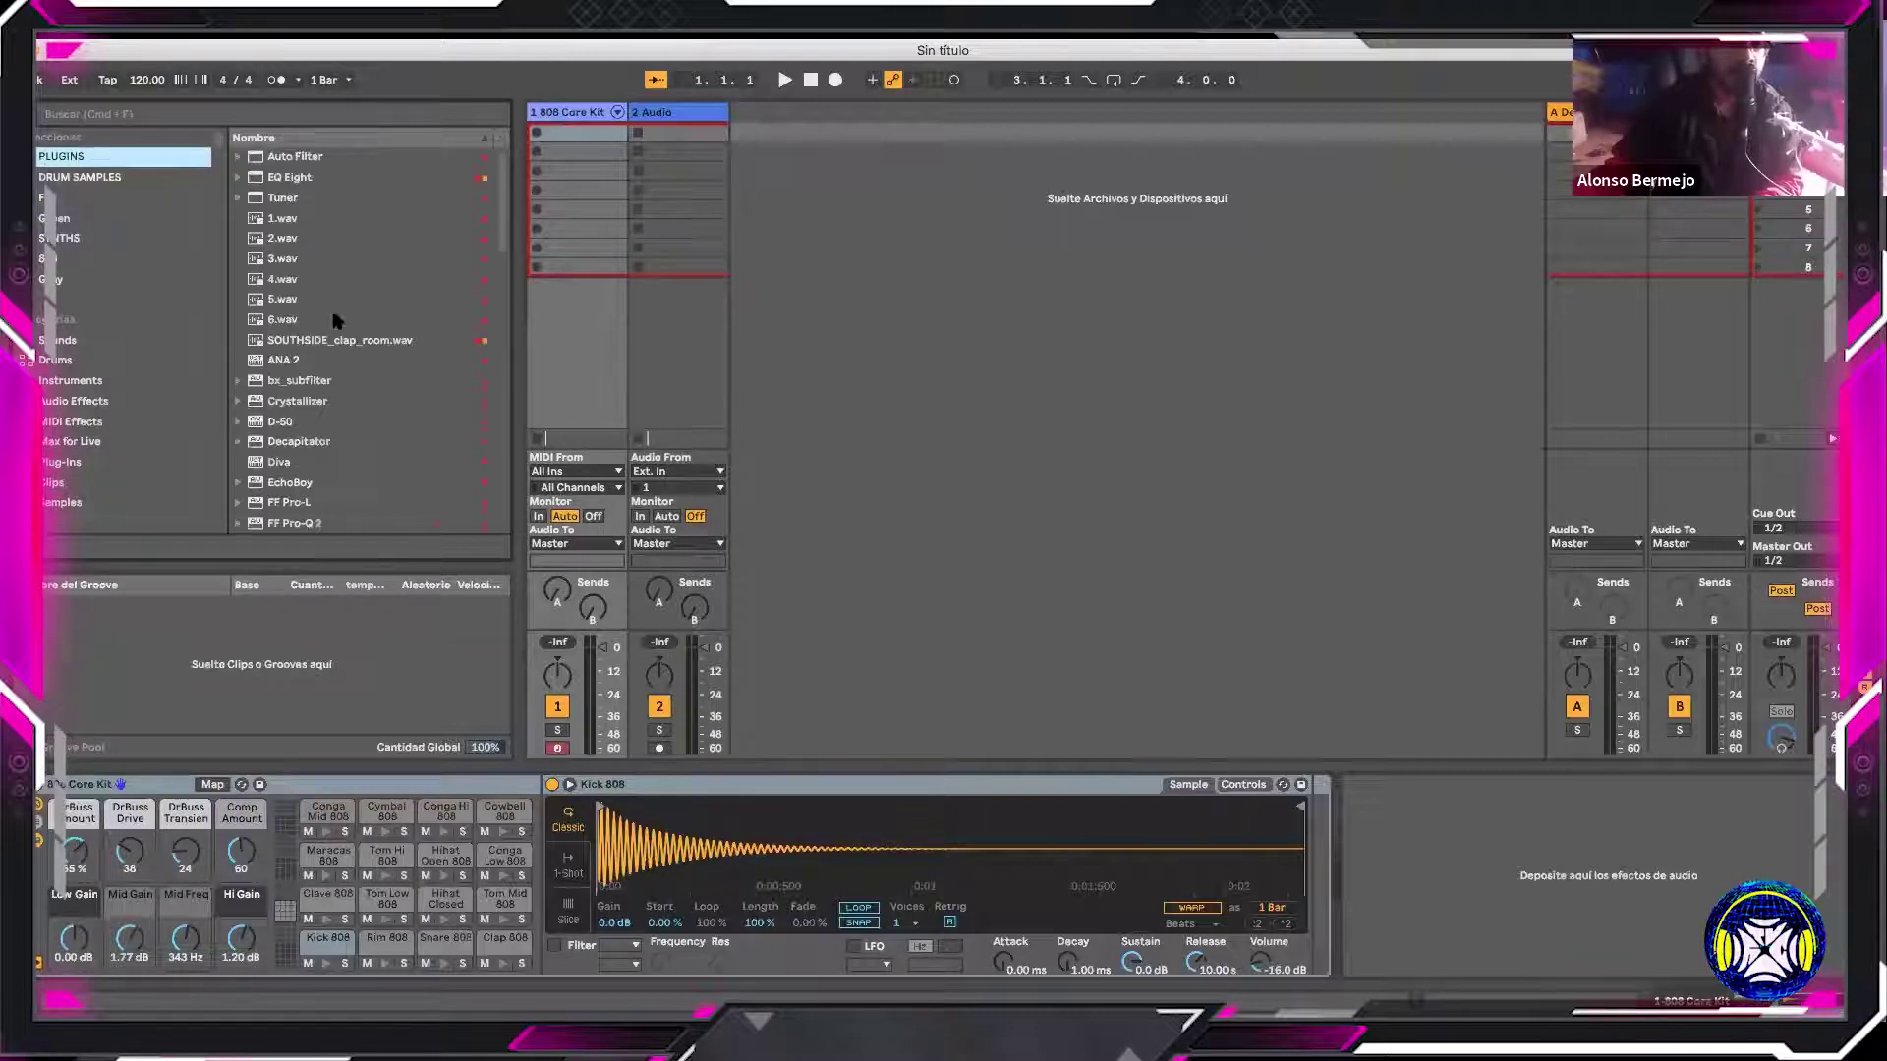
{"action": "left_click", "coordinate": [64, 180]}
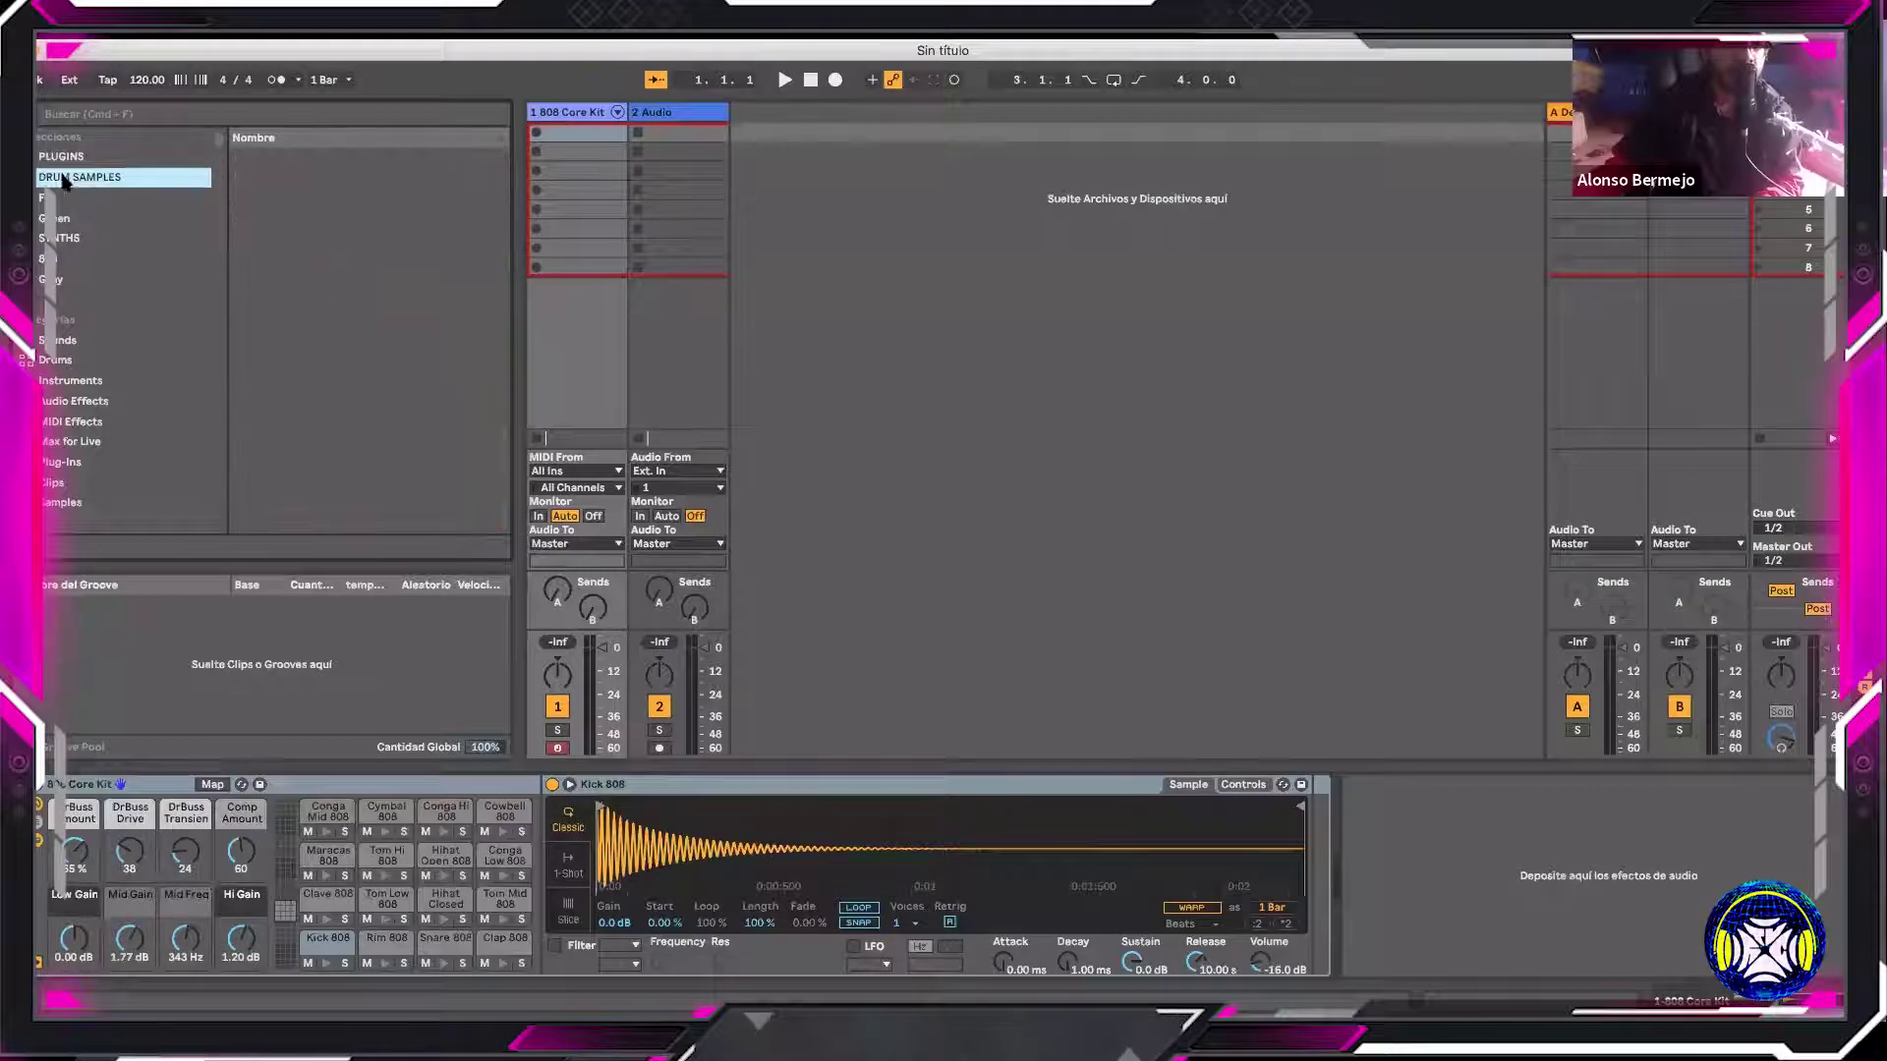
{"action": "scroll", "coordinate": [350, 327], "scroll_direction": "down", "scroll_amount": 20}
{"action": "scroll", "coordinate": [346, 322], "scroll_direction": "up", "scroll_amount": 10}
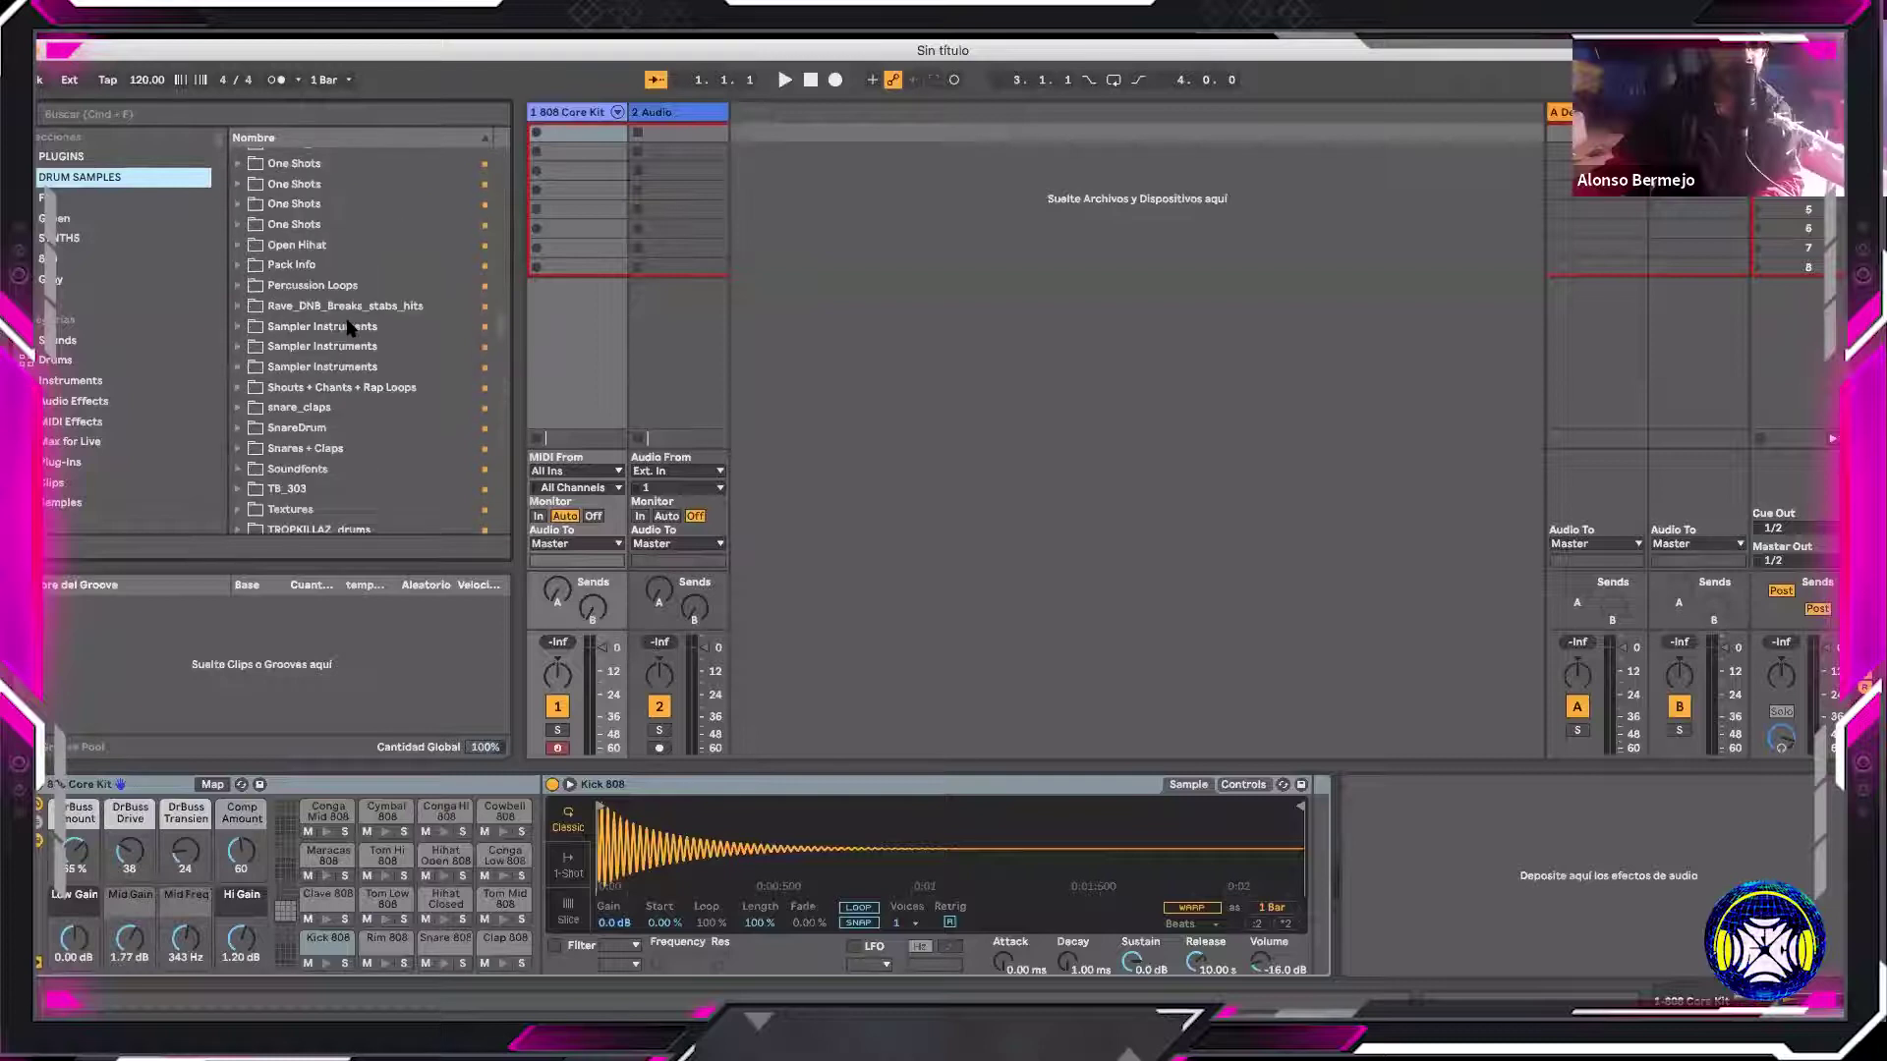
{"action": "left_click", "coordinate": [71, 200]}
{"action": "left_click", "coordinate": [82, 220]}
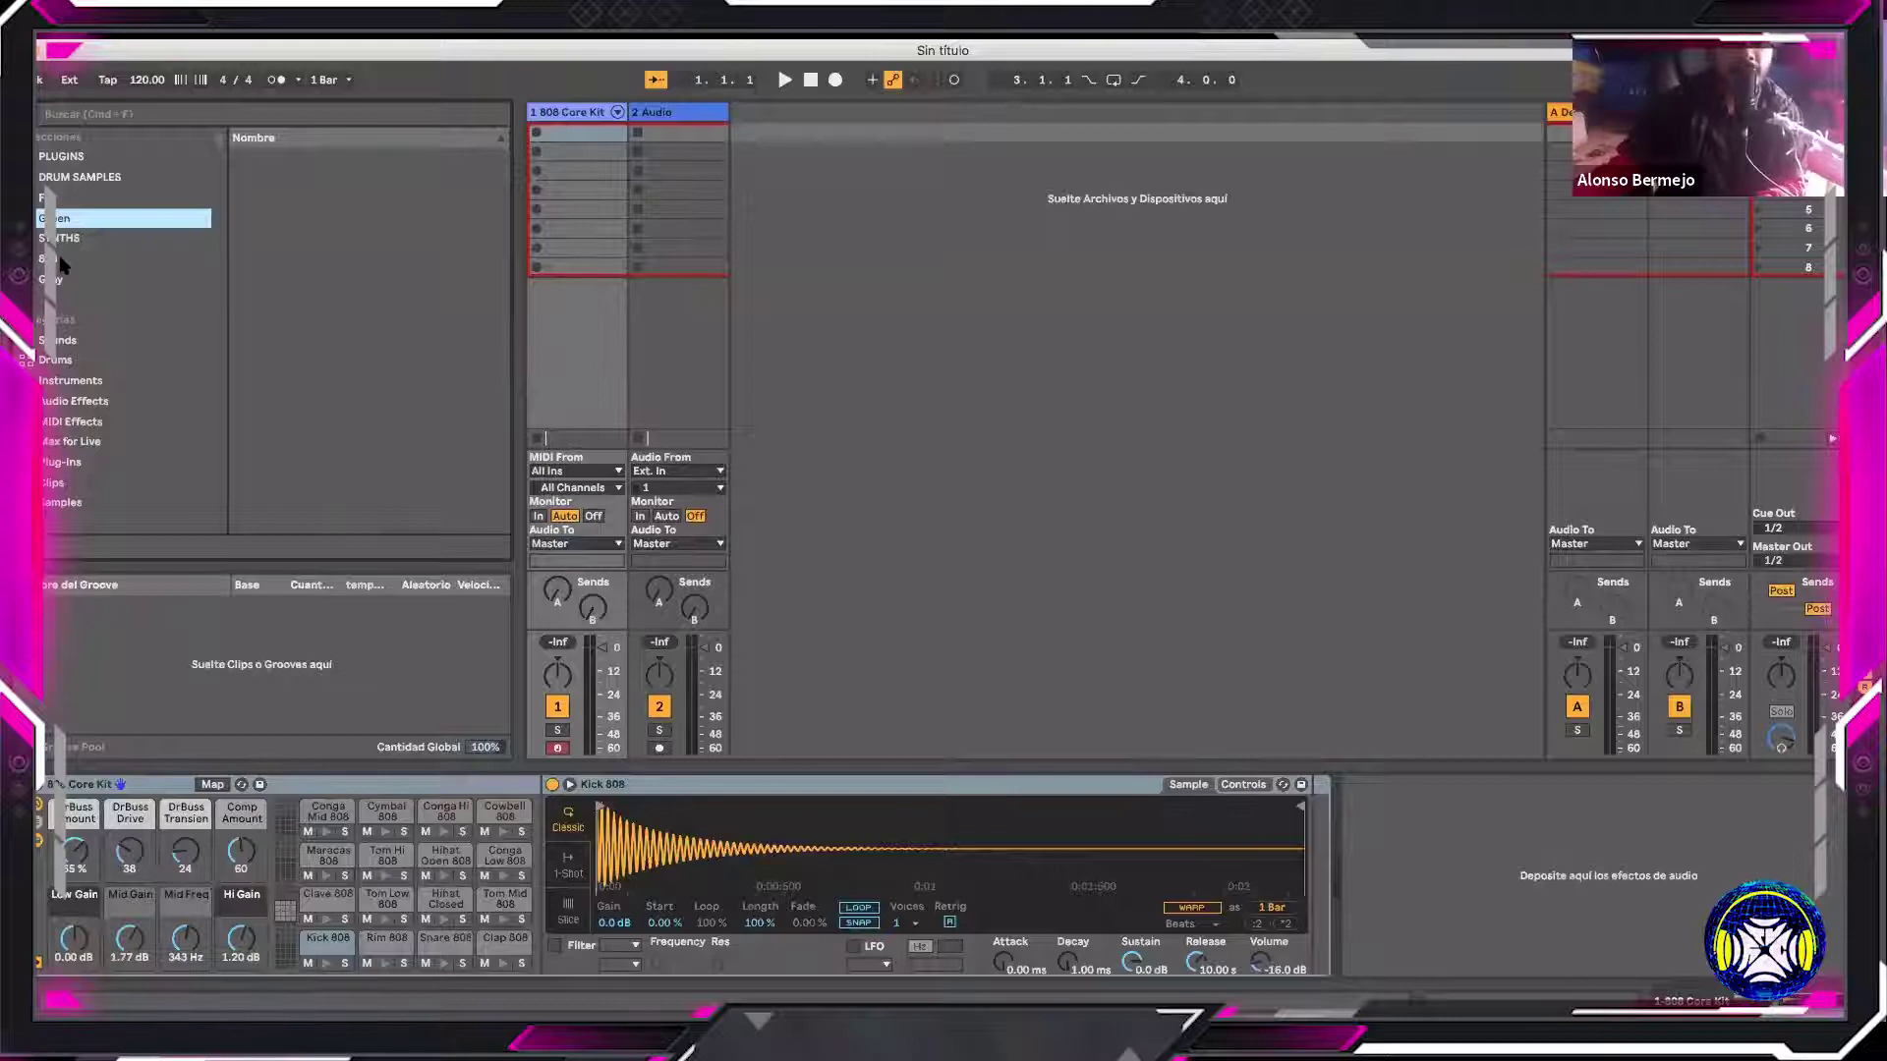
{"action": "scroll", "coordinate": [119, 381], "scroll_direction": "down", "scroll_amount": 5}
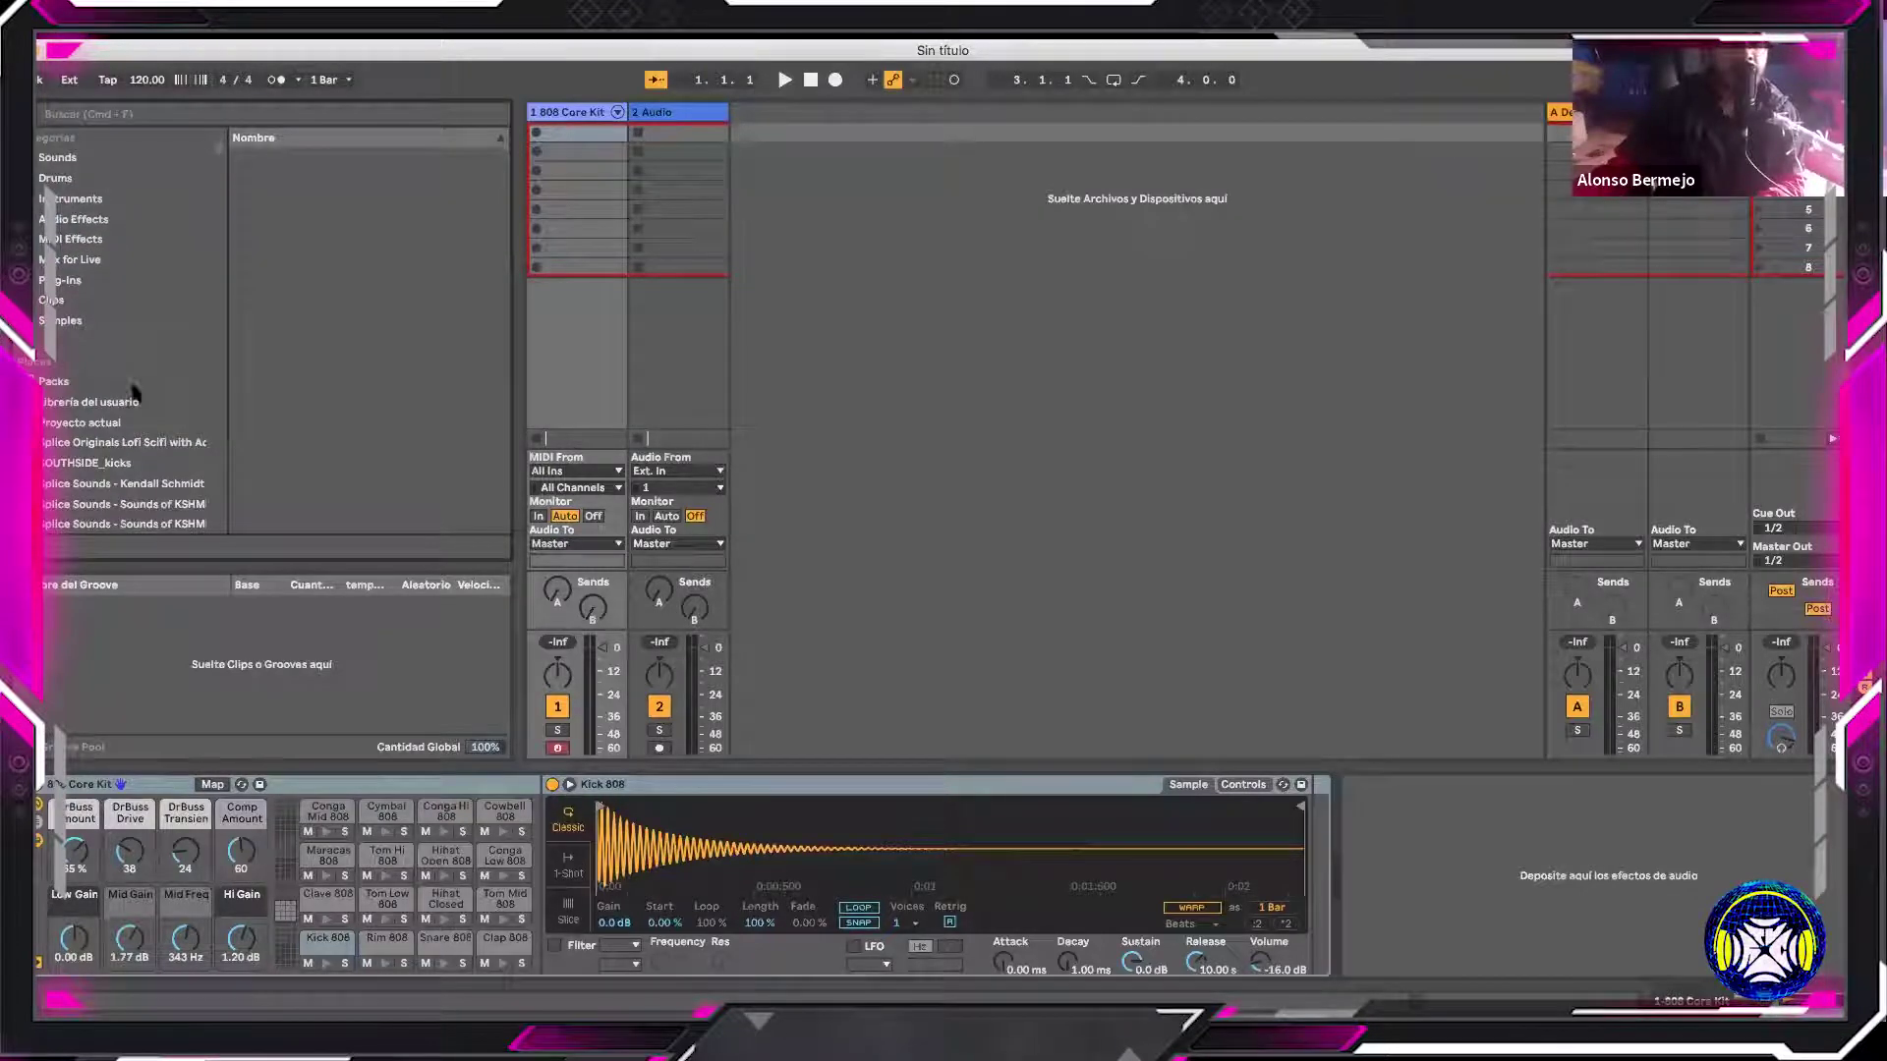
{"action": "scroll", "coordinate": [120, 442], "scroll_direction": "up", "scroll_amount": 5}
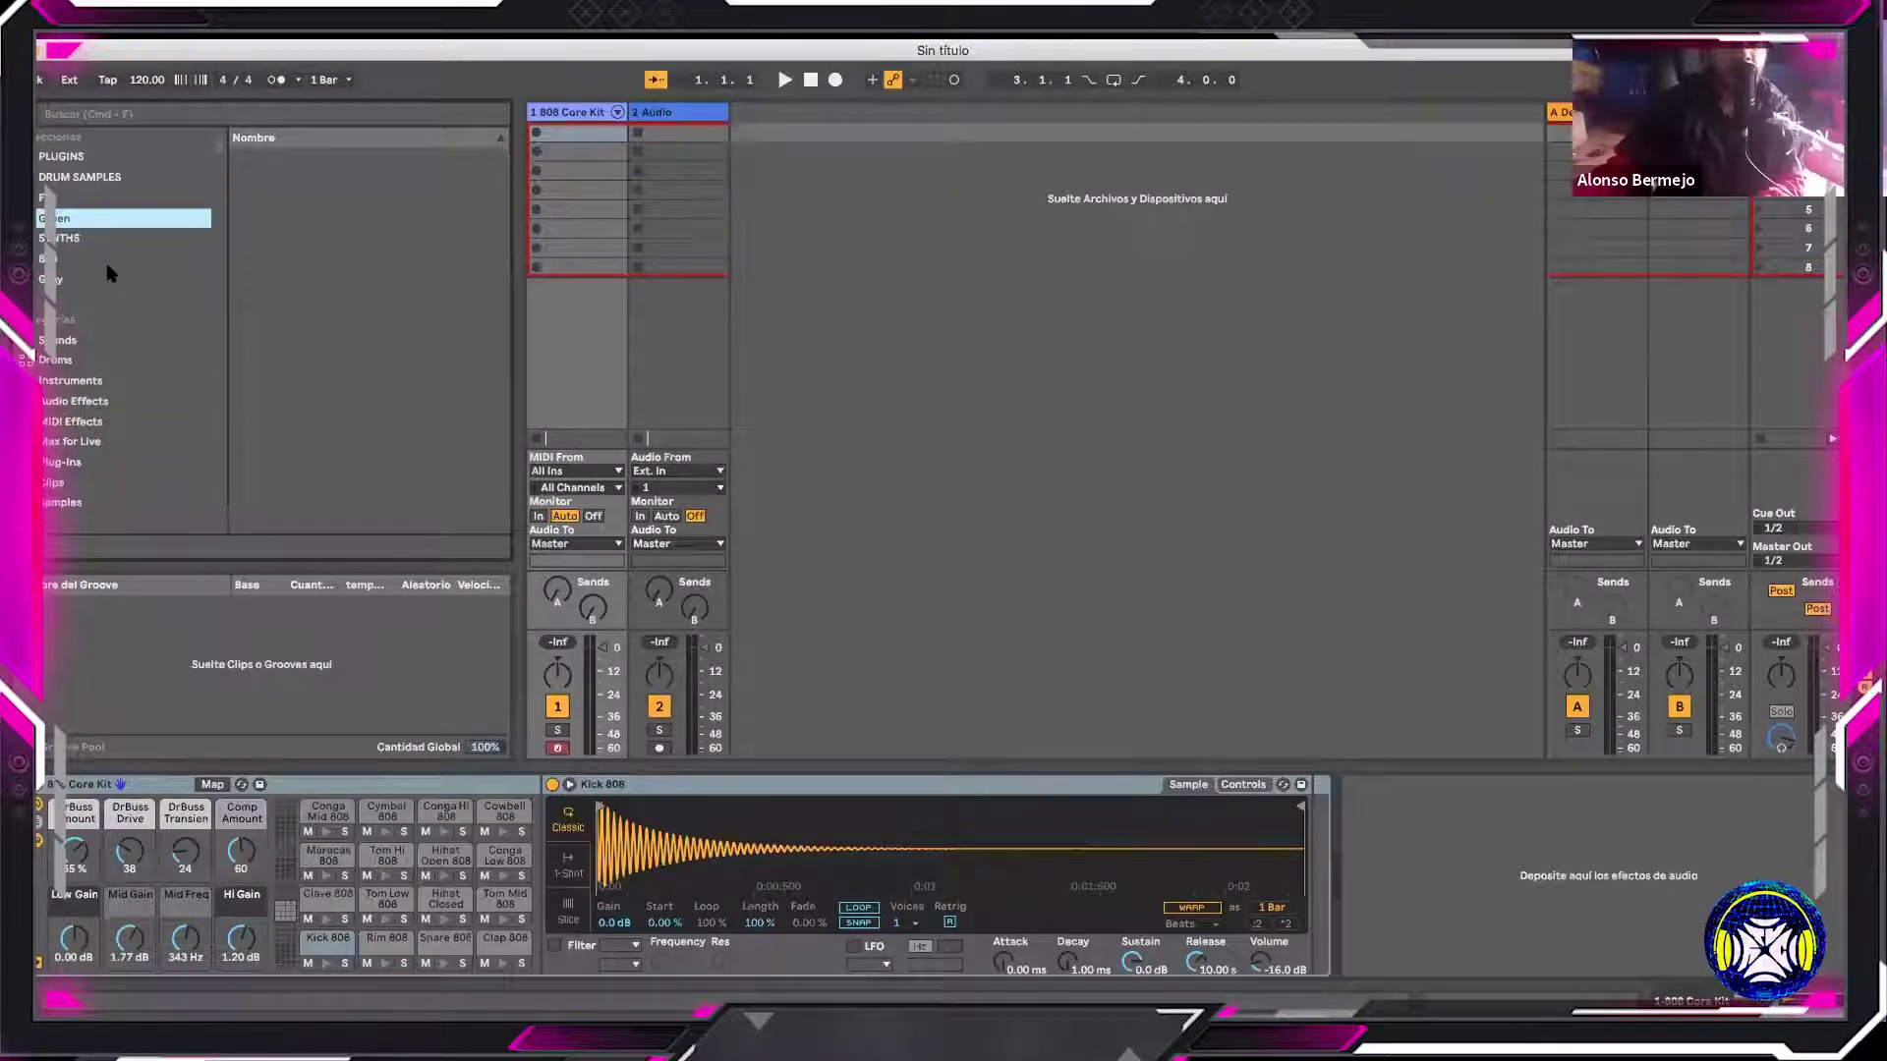
{"action": "left_click", "coordinate": [70, 362]}
{"action": "left_click", "coordinate": [560, 115]}
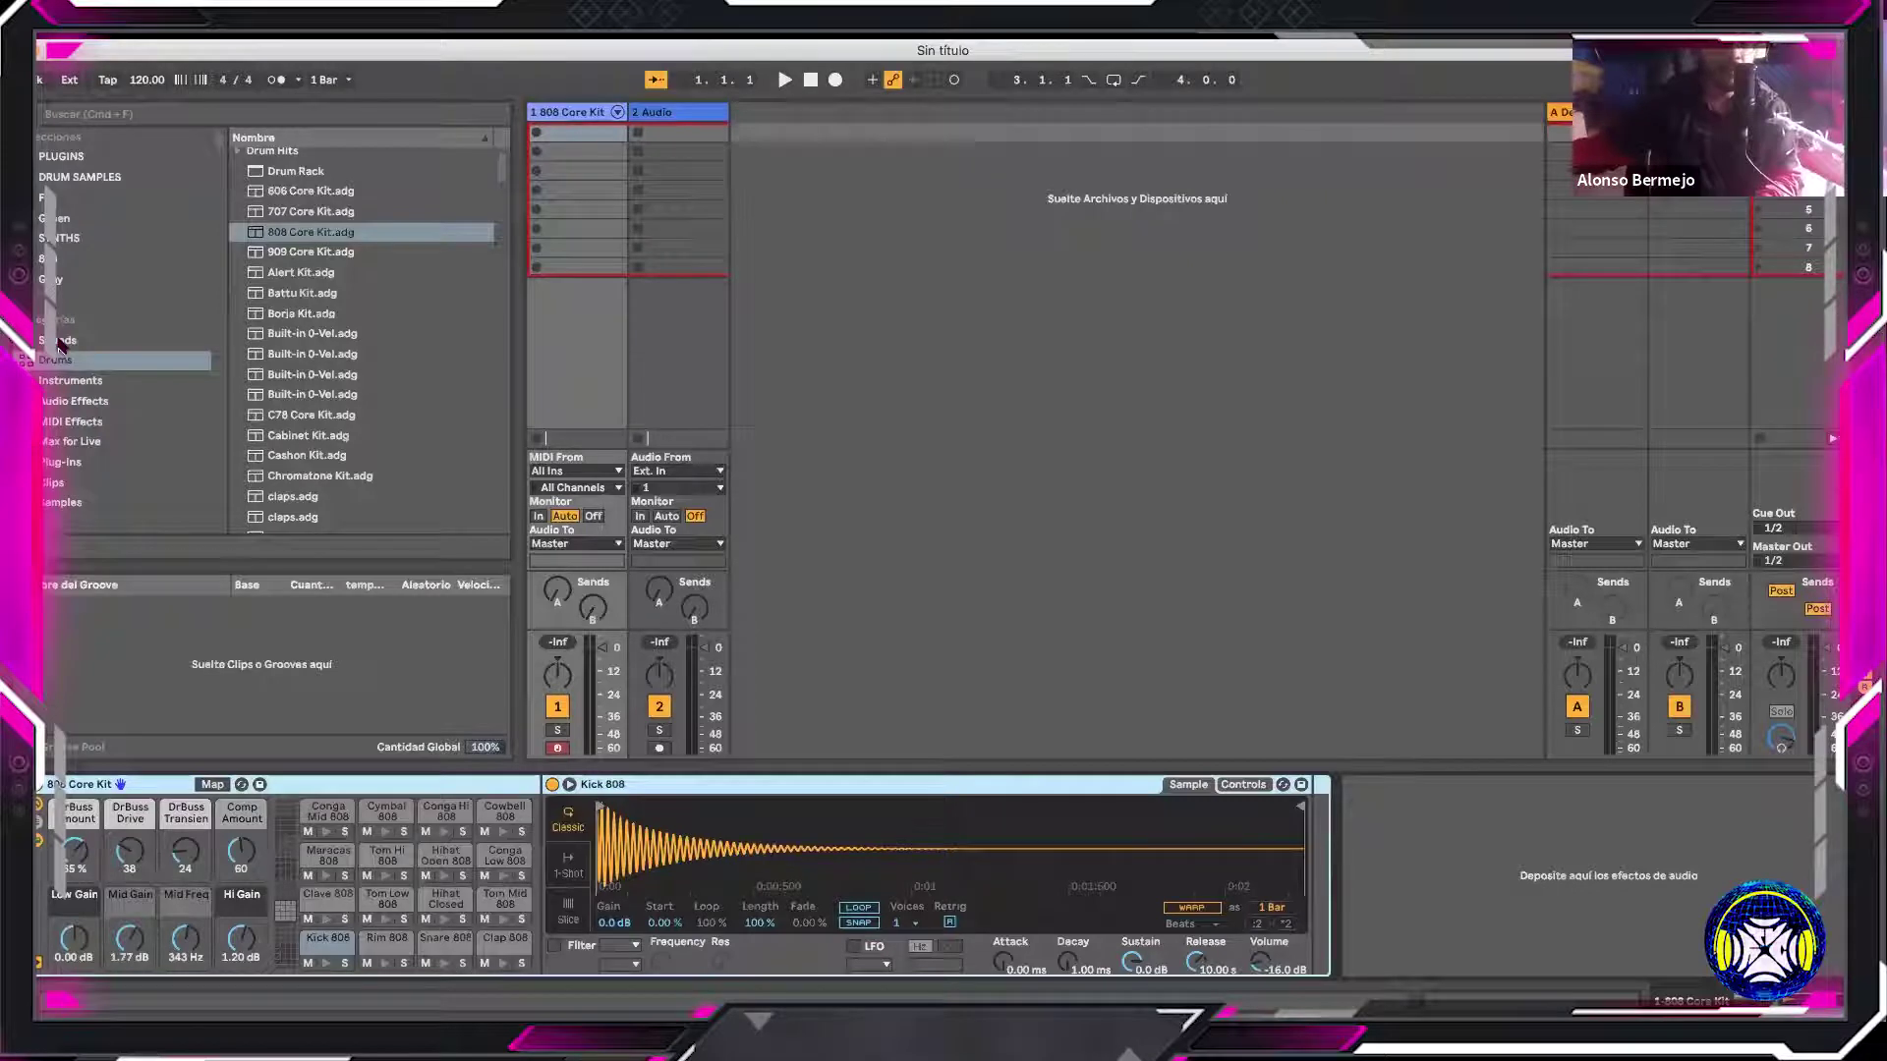
{"action": "scroll", "coordinate": [57, 344], "scroll_direction": "down", "scroll_amount": 1}
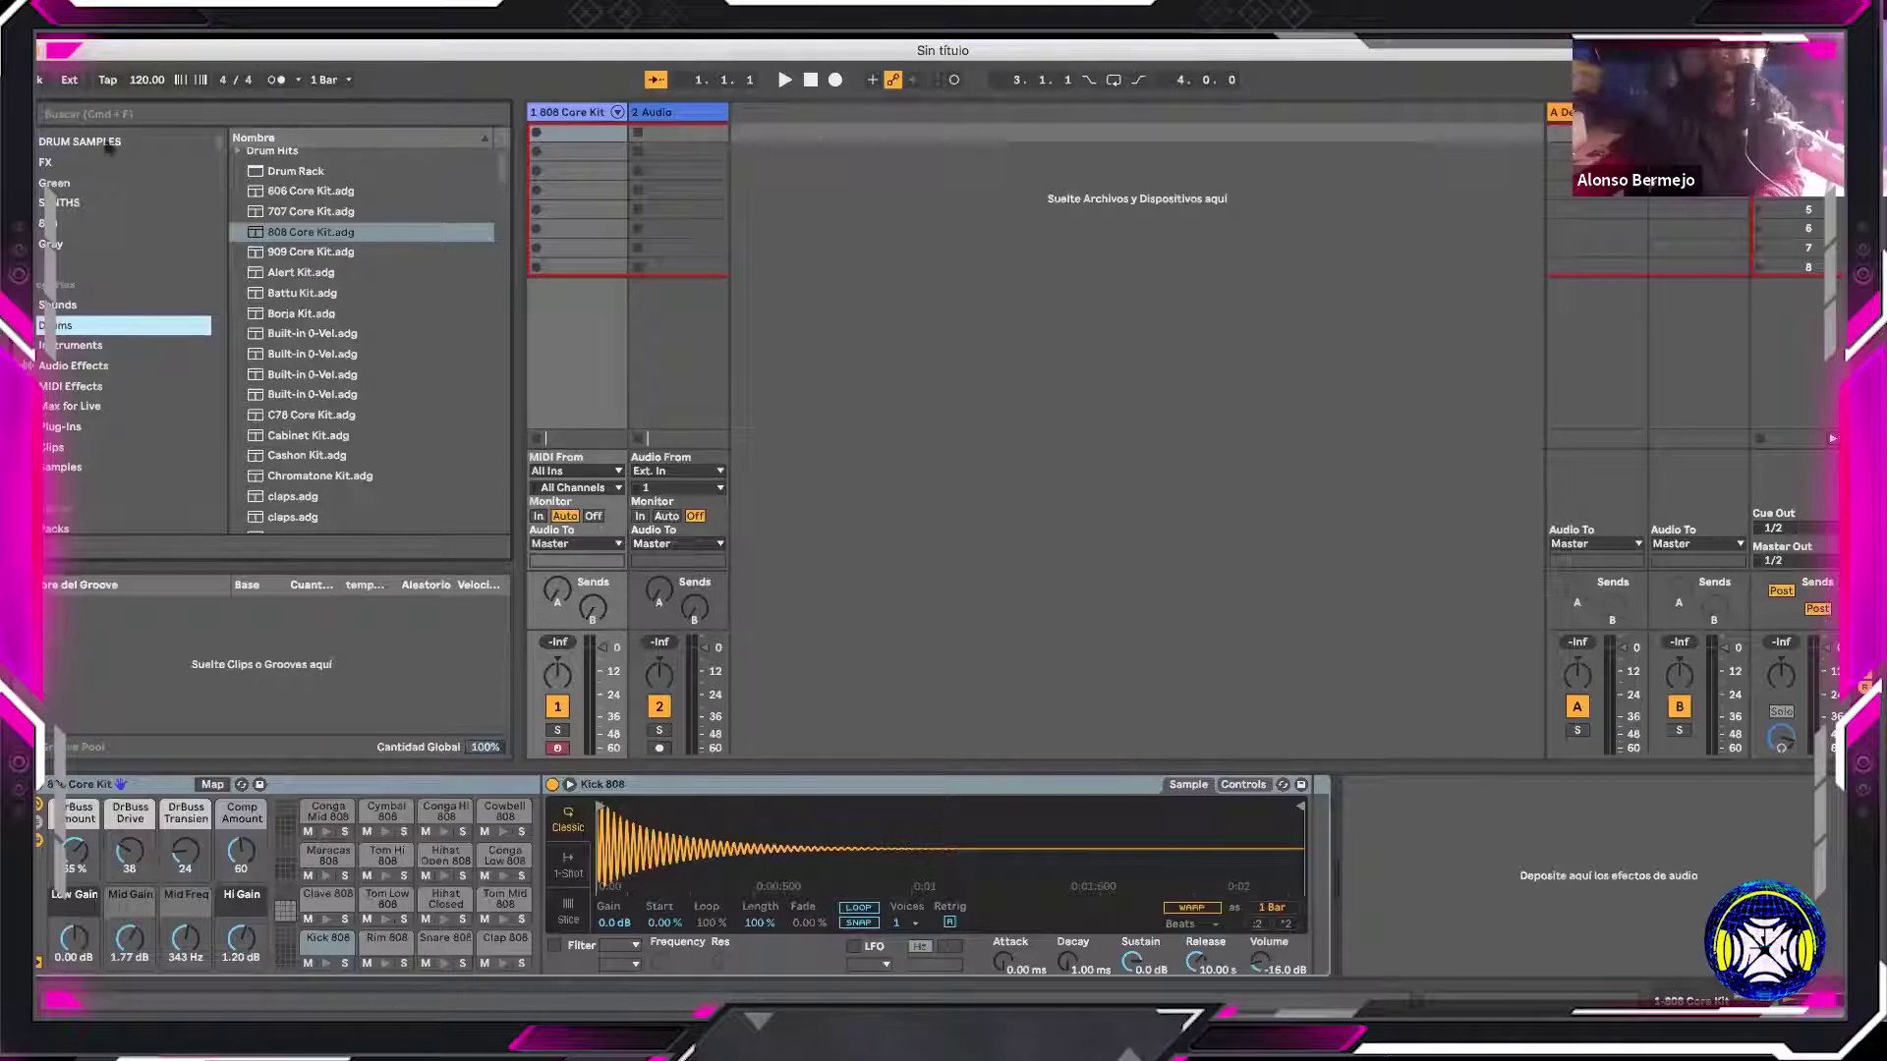
{"action": "left_click", "coordinate": [570, 115]}
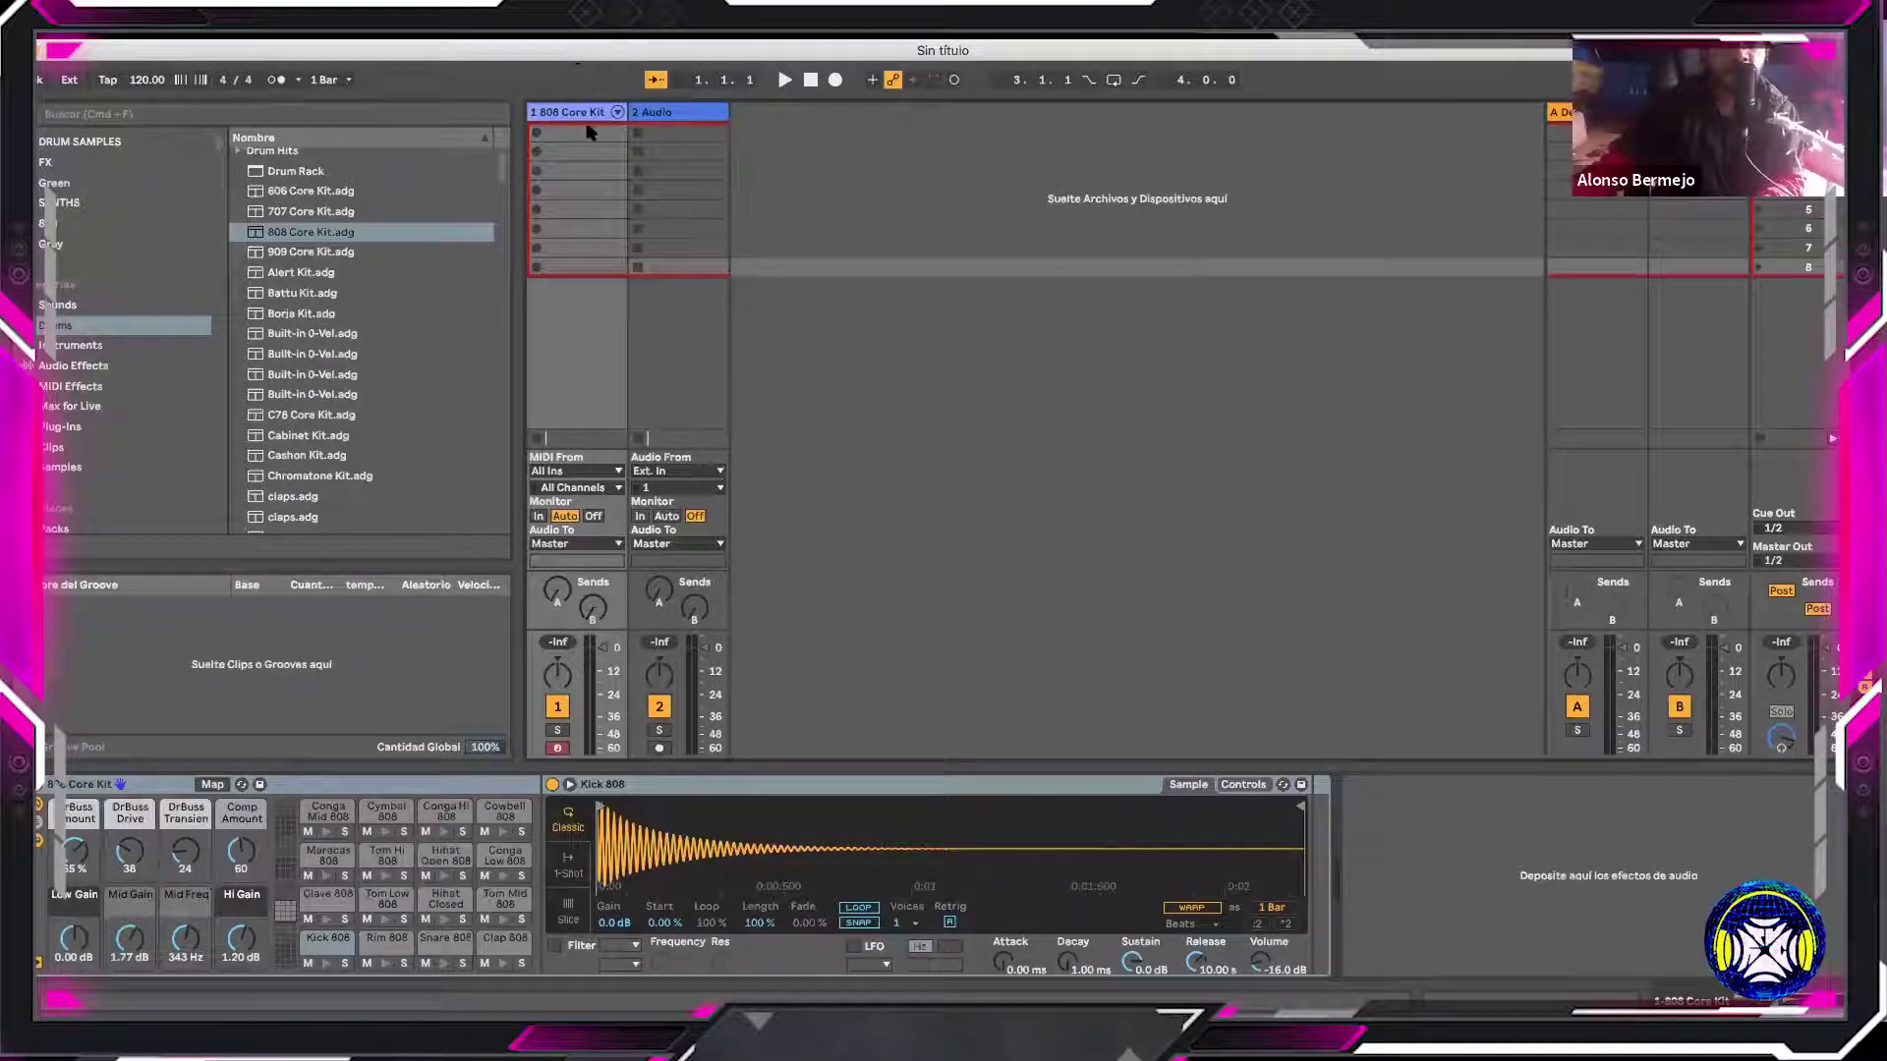
{"action": "double_click", "coordinate": [586, 107]}
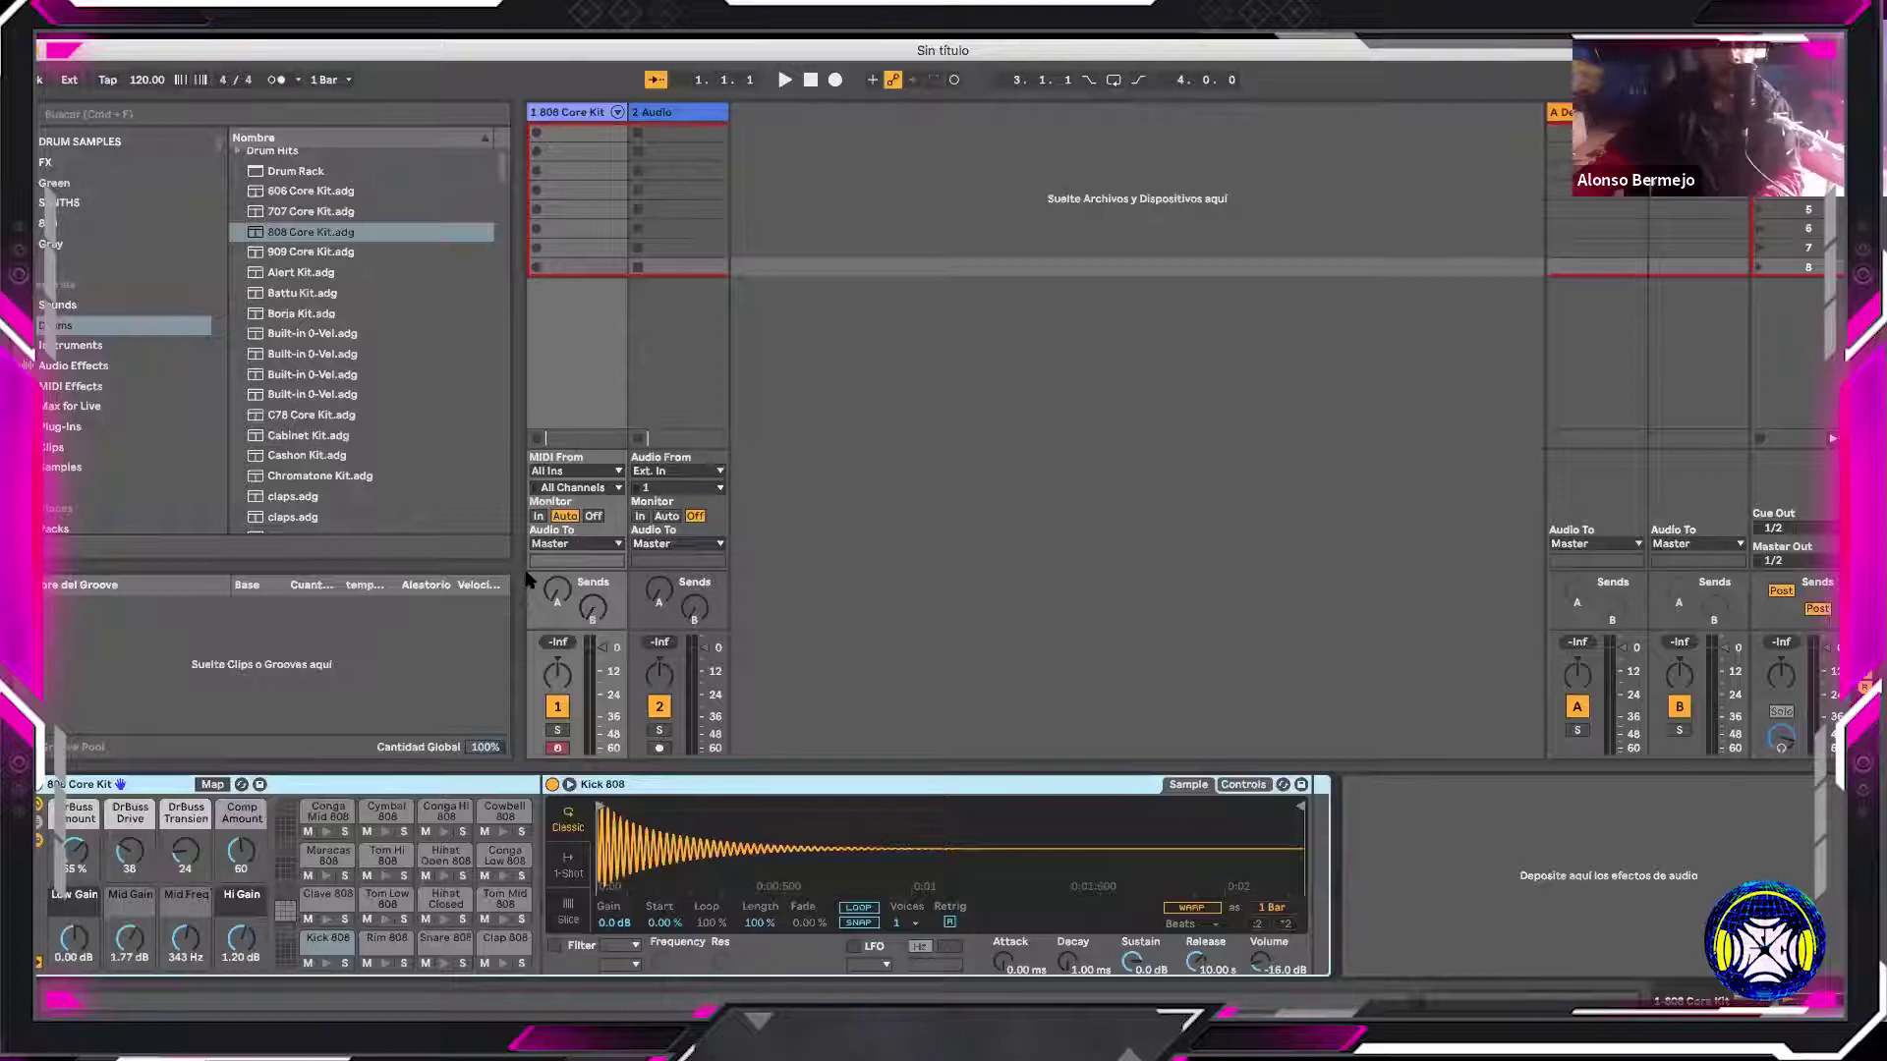
{"action": "left_click", "coordinate": [577, 114]}
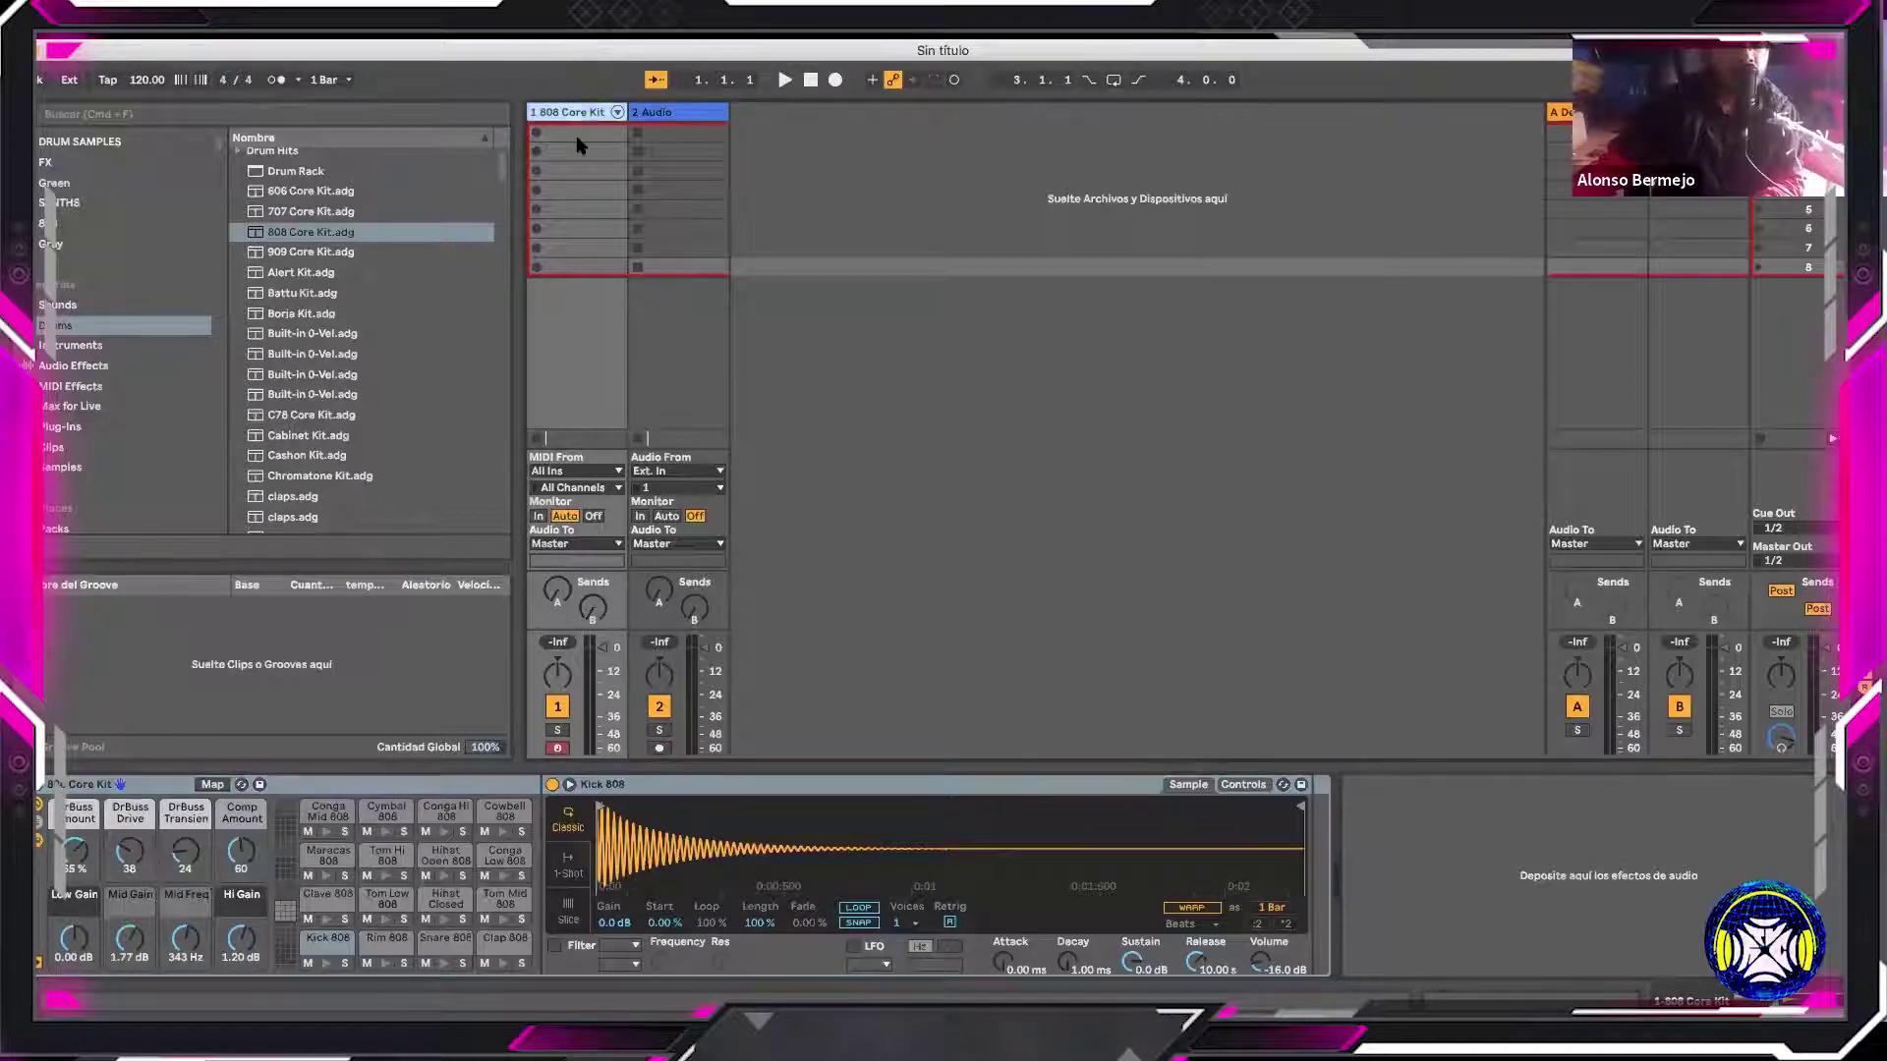
{"action": "double_click", "coordinate": [572, 133]}
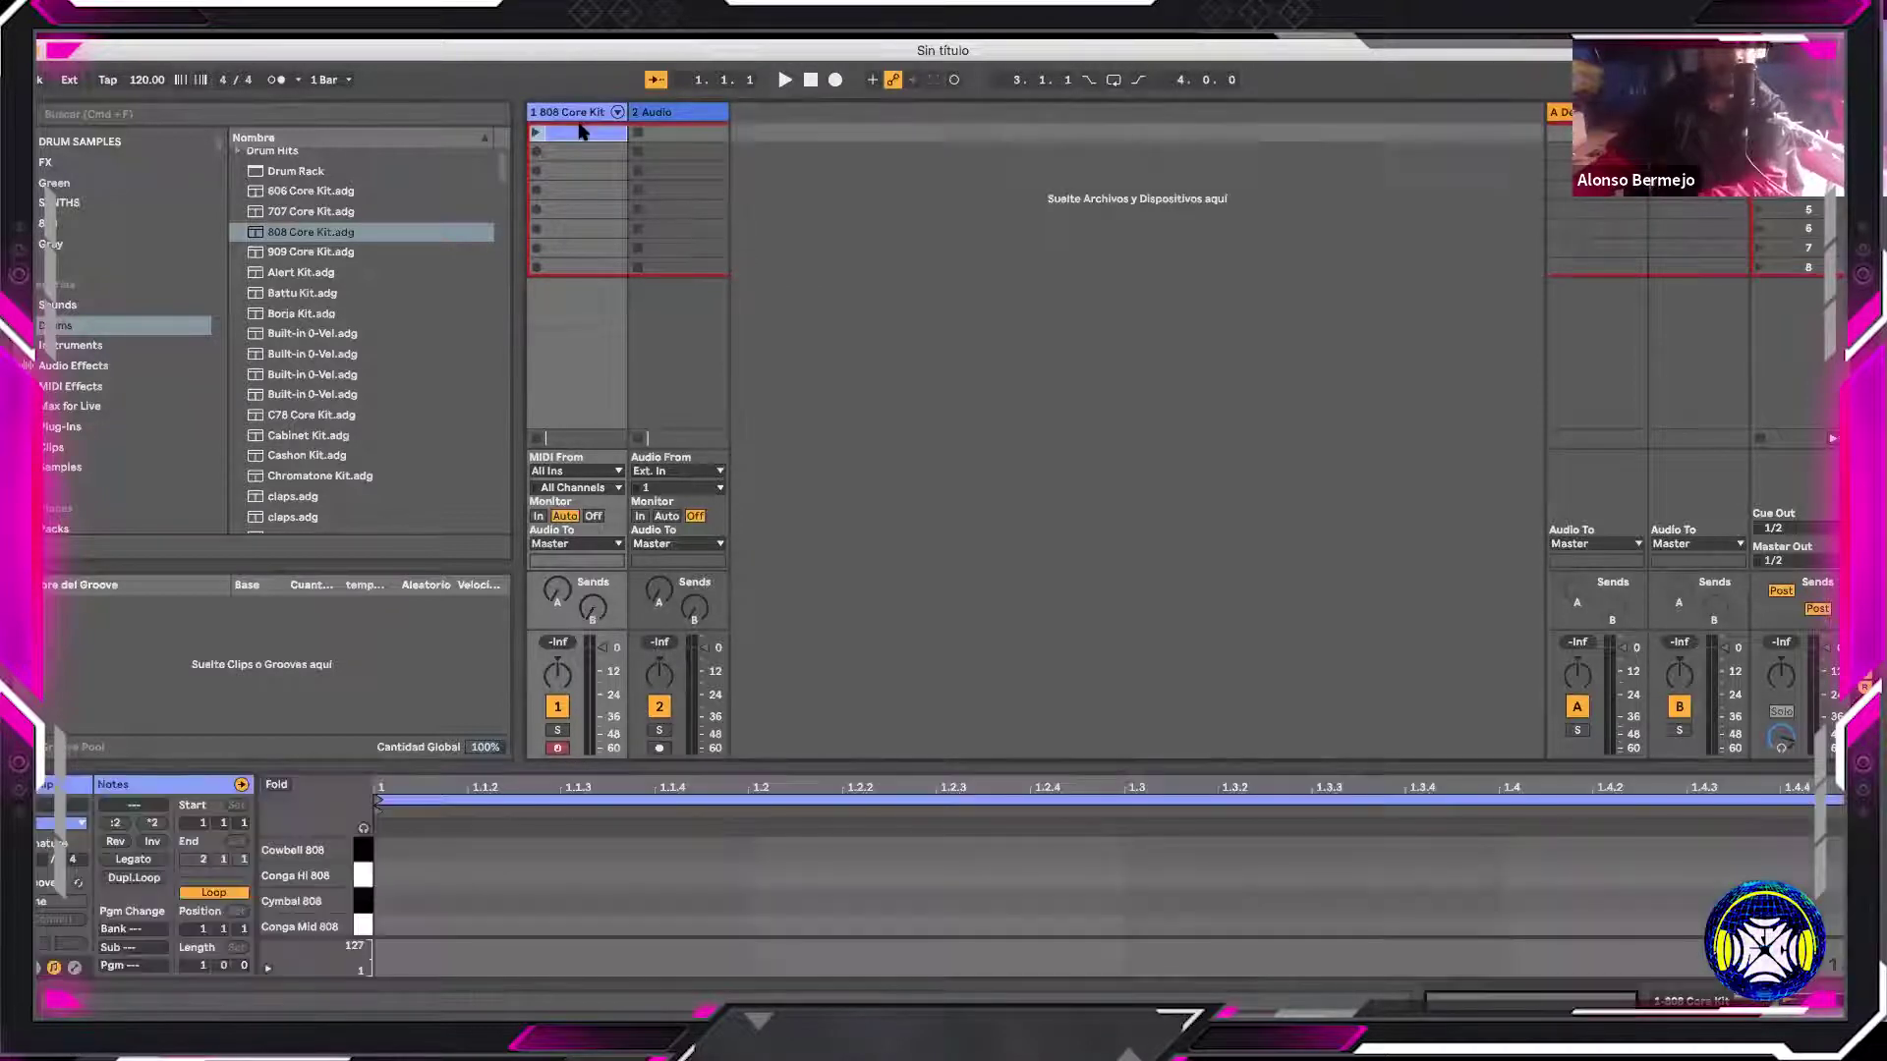
{"action": "key", "text": "Delete"}
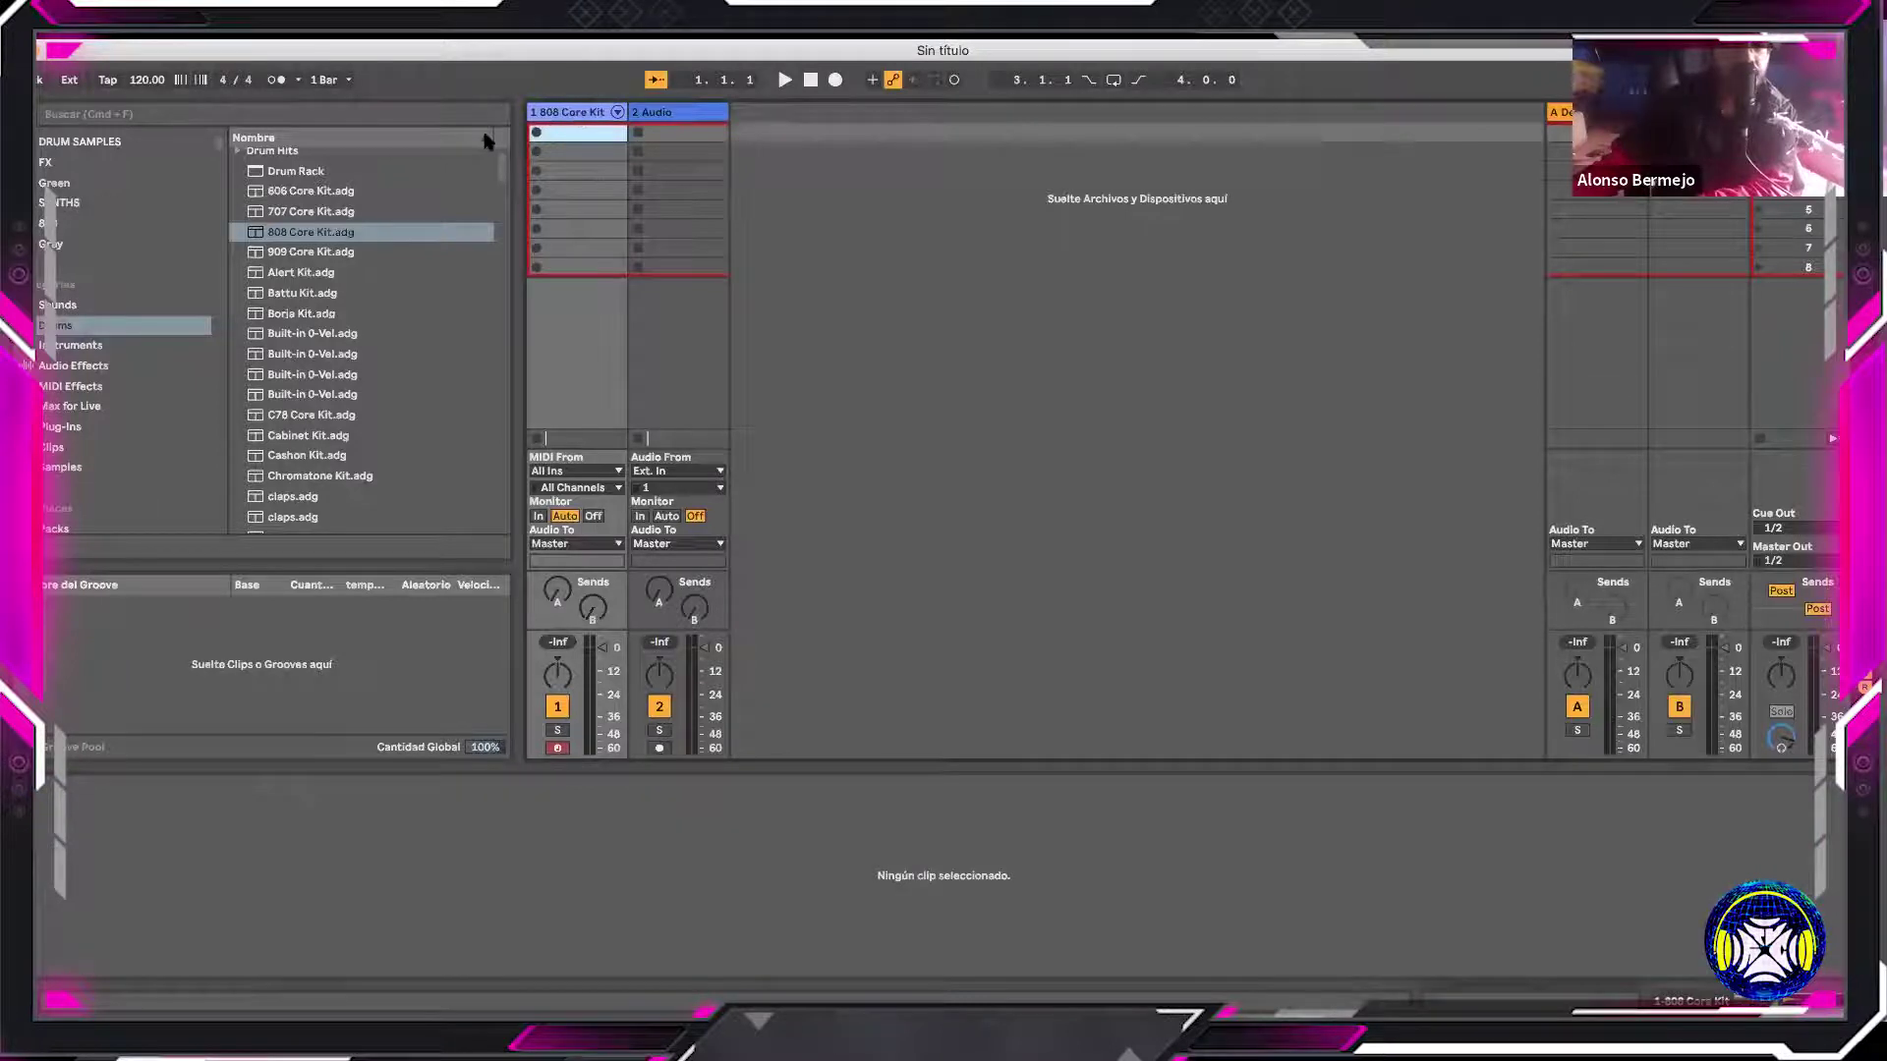
Look through the list of drum kits in the Drums category of the browser
{"action": "left_click", "coordinate": [190, 269]}
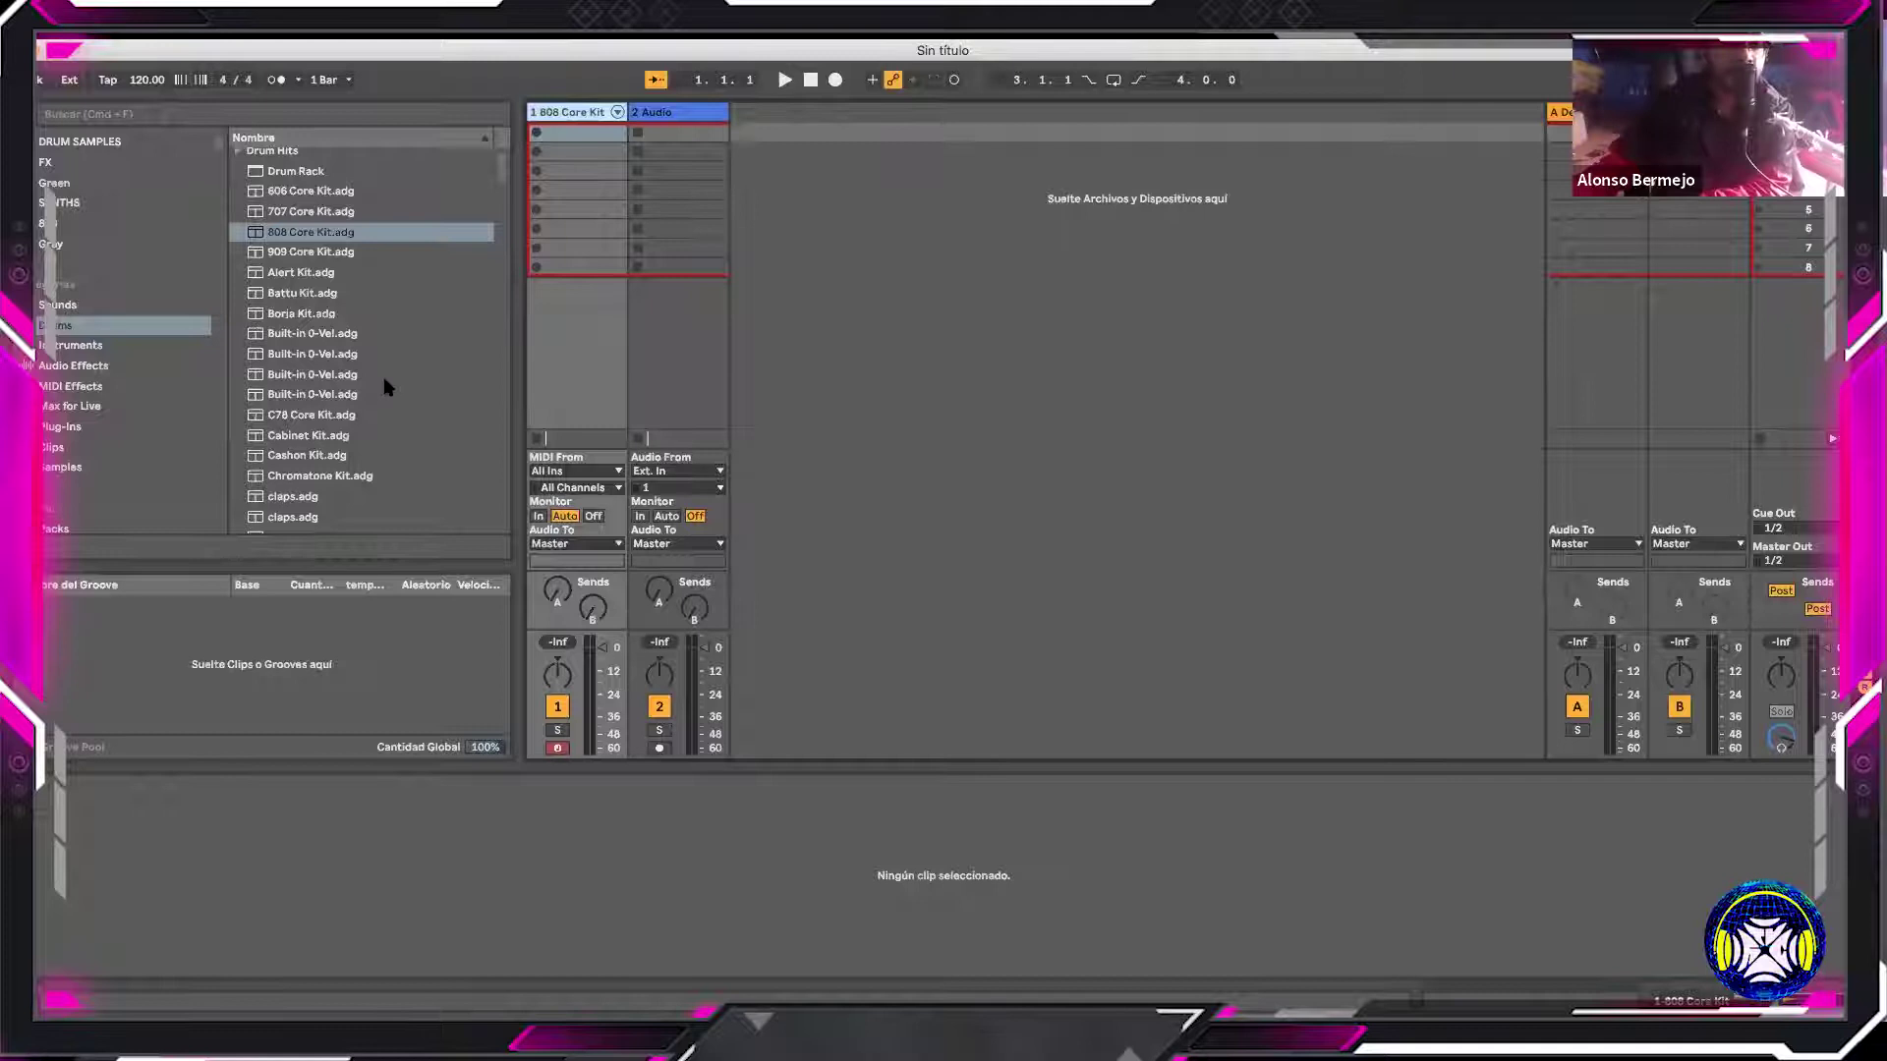
{"action": "scroll", "coordinate": [386, 387], "scroll_direction": "down", "scroll_amount": 15}
{"action": "scroll", "coordinate": [387, 387], "scroll_direction": "down", "scroll_amount": 20}
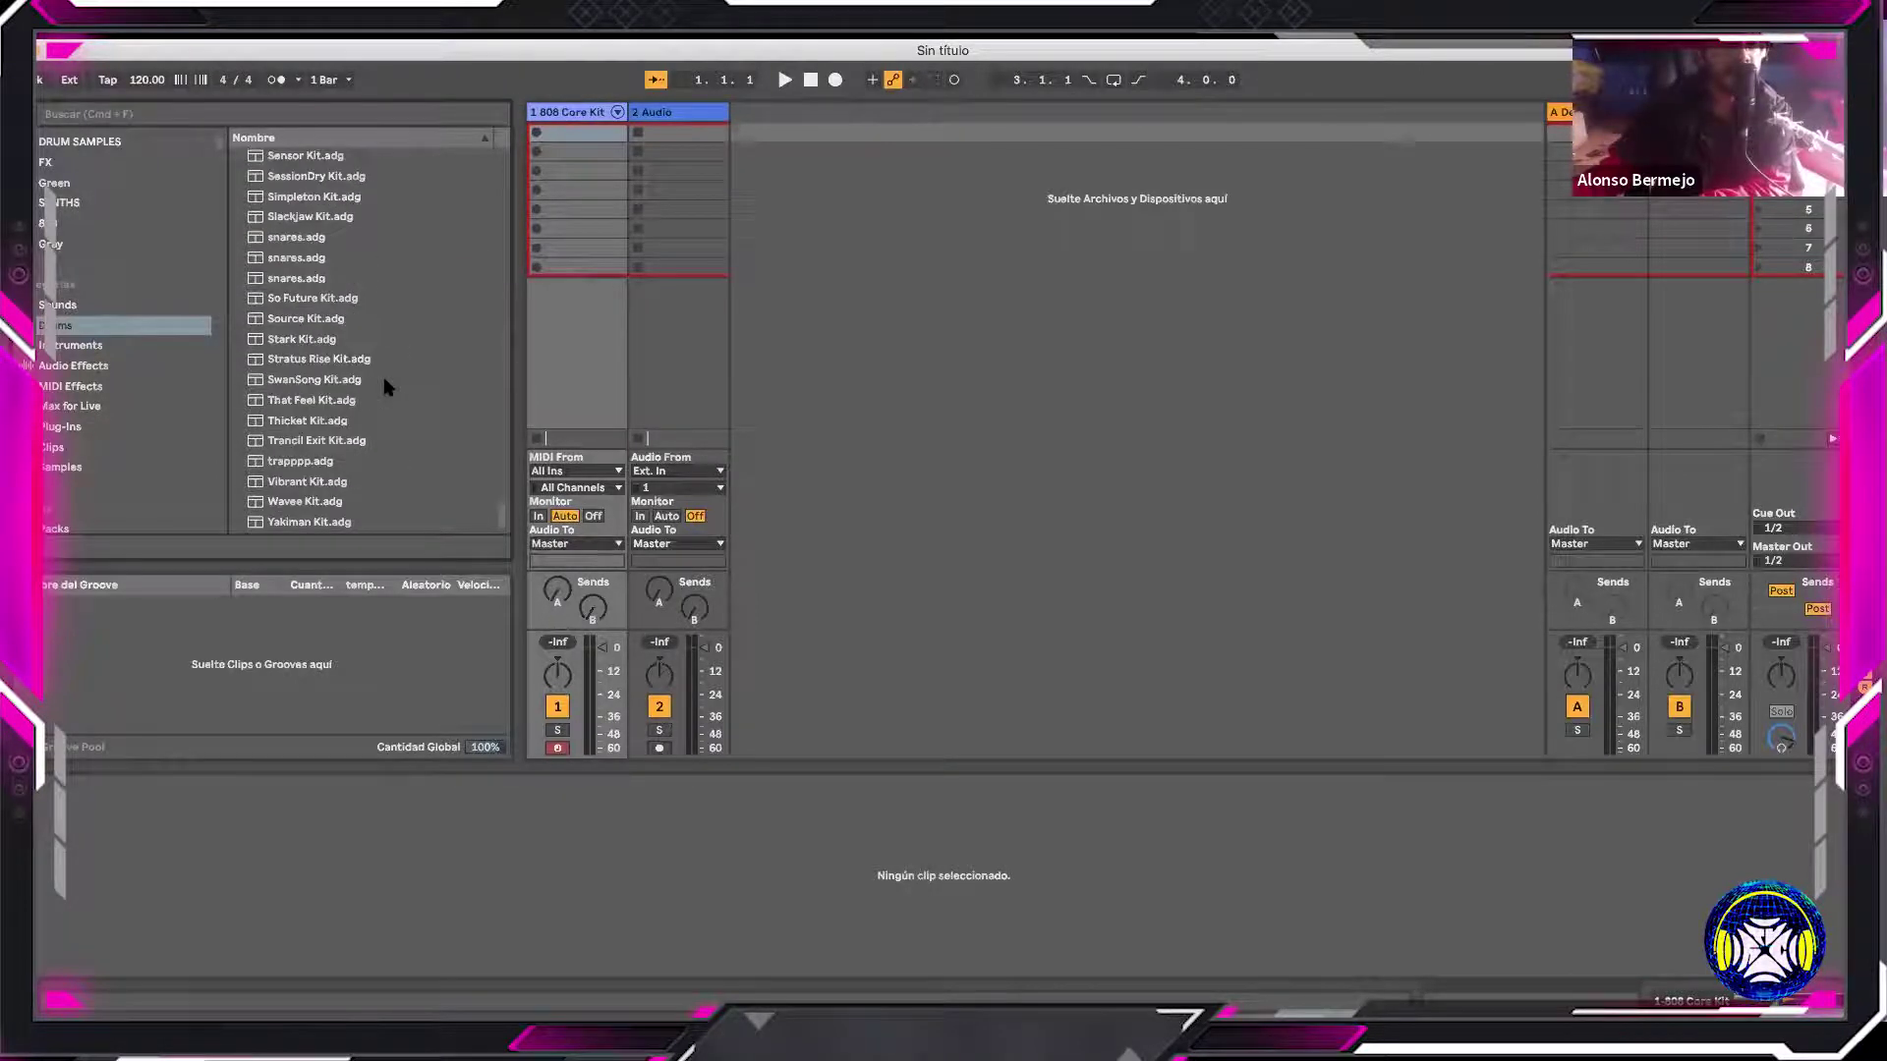
{"action": "scroll", "coordinate": [386, 387], "scroll_direction": "up", "scroll_amount": 15}
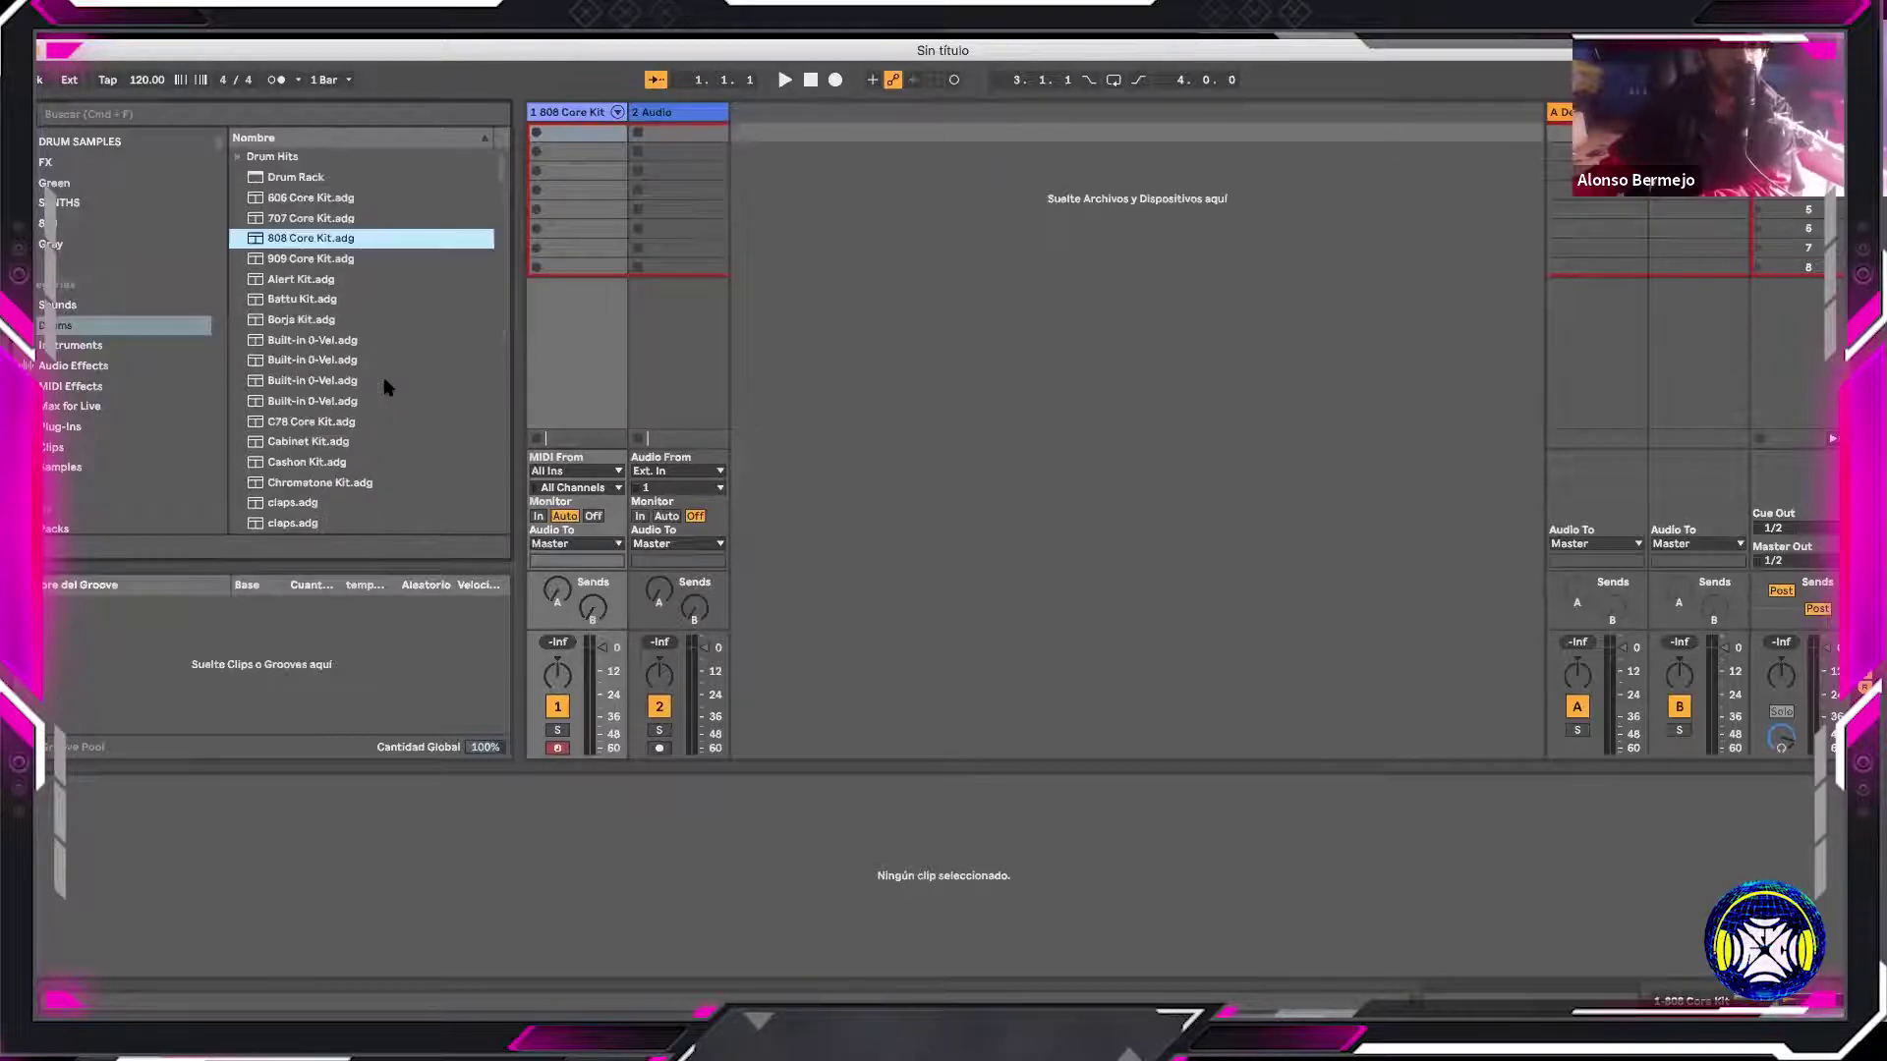
{"action": "left_click", "coordinate": [585, 118]}
{"action": "scroll", "coordinate": [162, 388], "scroll_direction": "down", "scroll_amount": 5}
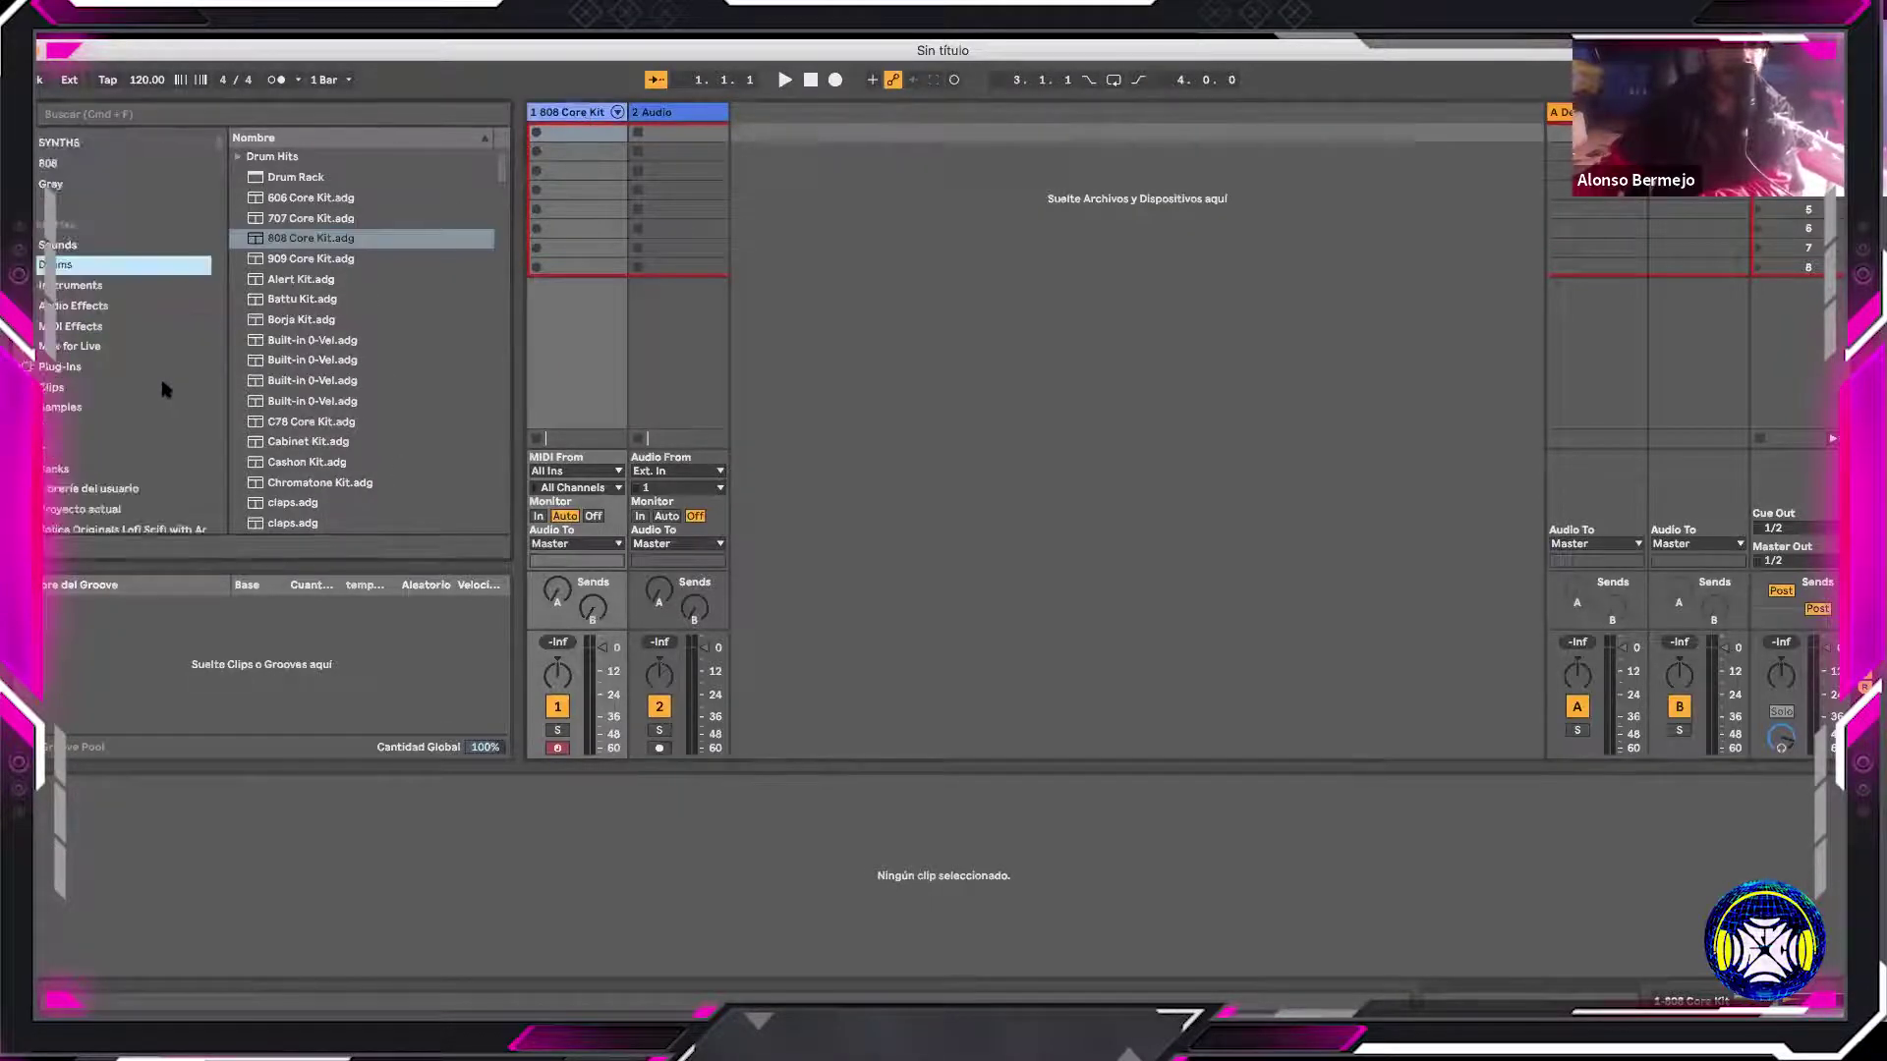
{"action": "scroll", "coordinate": [167, 383], "scroll_direction": "up", "scroll_amount": 5}
{"action": "left_click", "coordinate": [118, 275]}
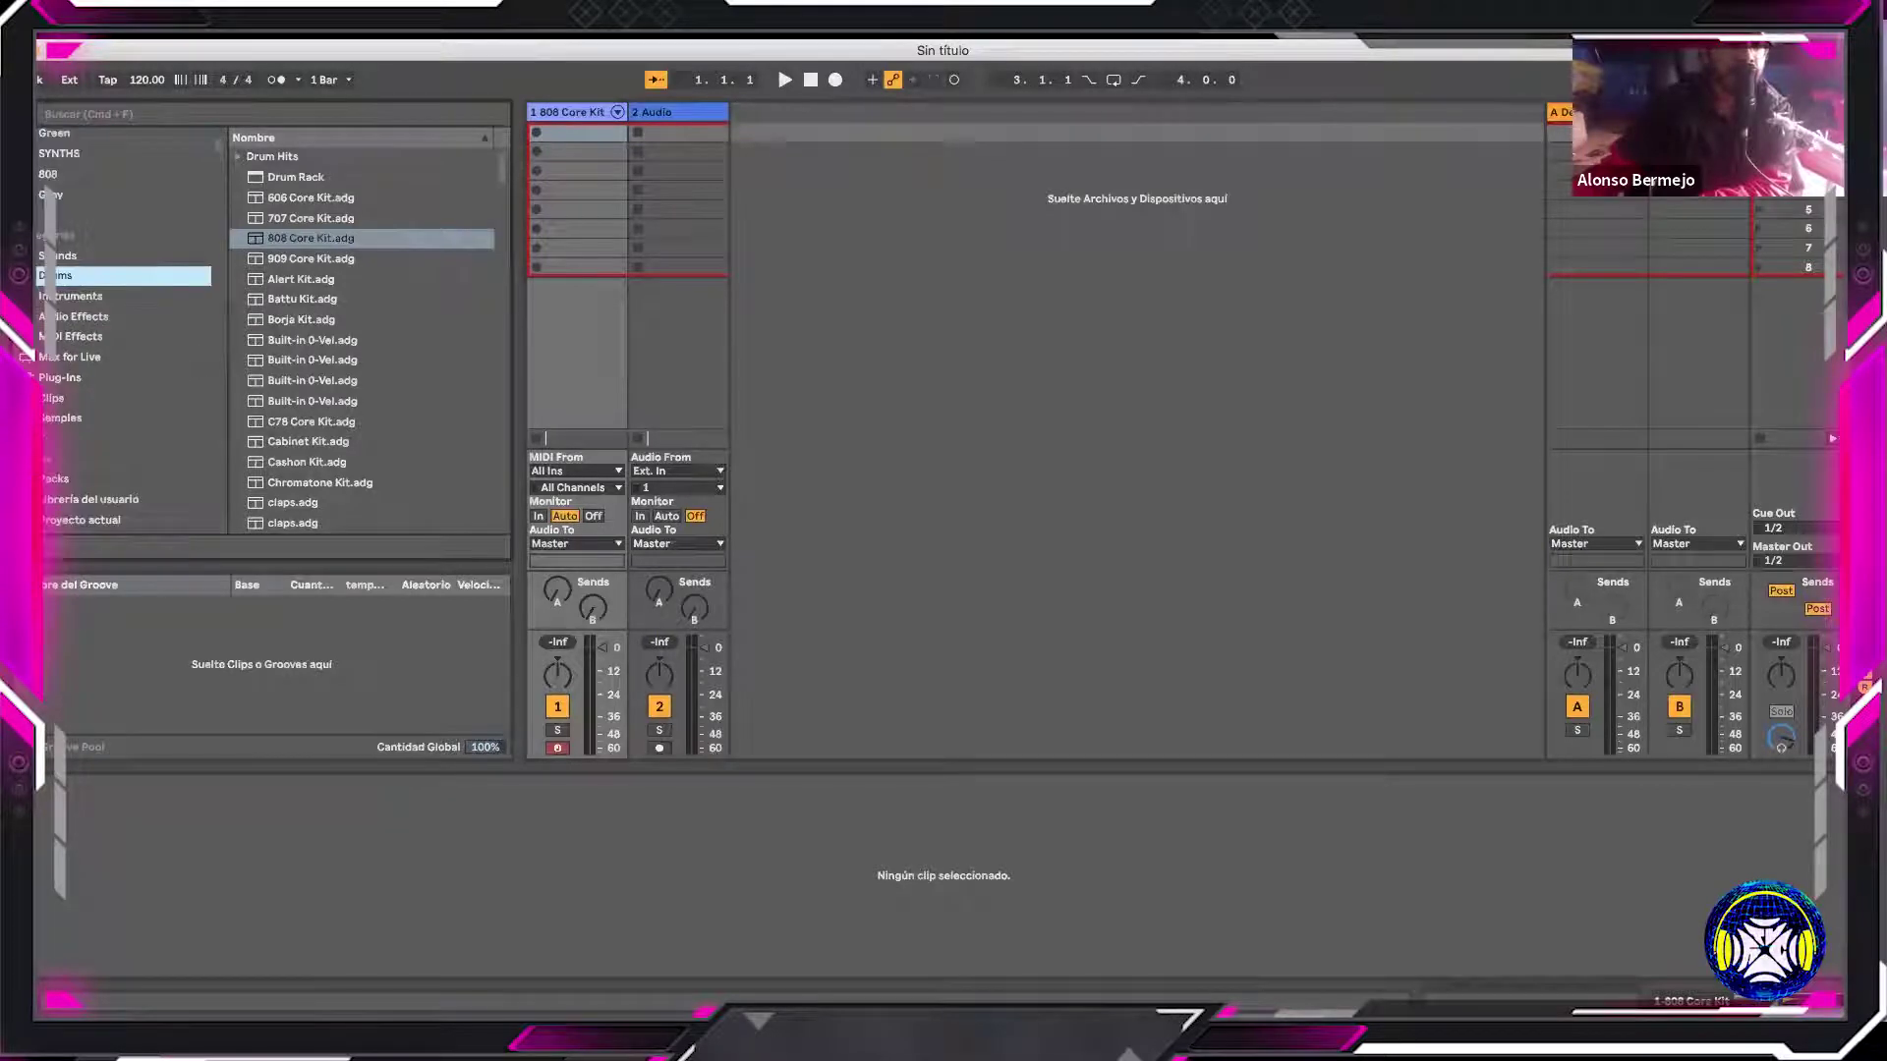
Look through the sample packs in the browser's places and show the folders of the LO-BAP Life Vol. 2 pack
{"action": "scroll", "coordinate": [107, 494], "scroll_direction": "down", "scroll_amount": 5}
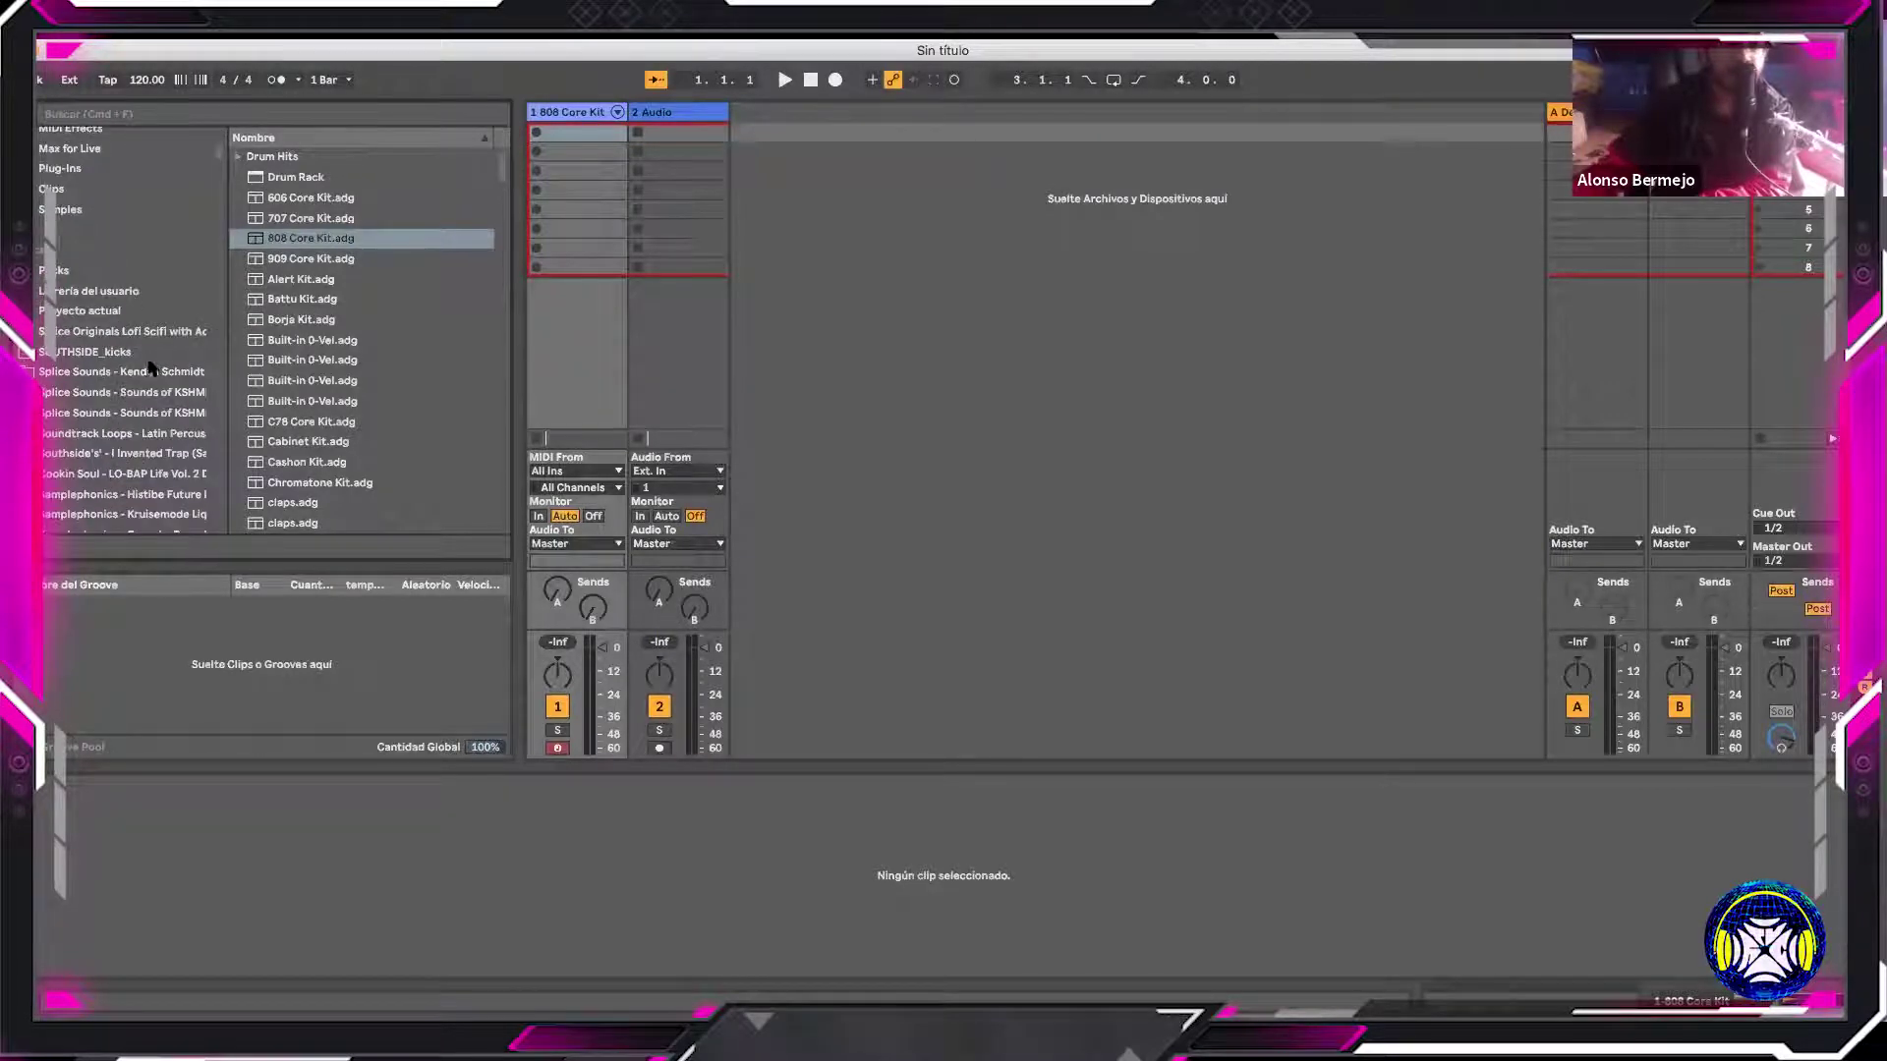
{"action": "scroll", "coordinate": [108, 409], "scroll_direction": "down", "scroll_amount": 10}
{"action": "scroll", "coordinate": [112, 423], "scroll_direction": "down", "scroll_amount": 10}
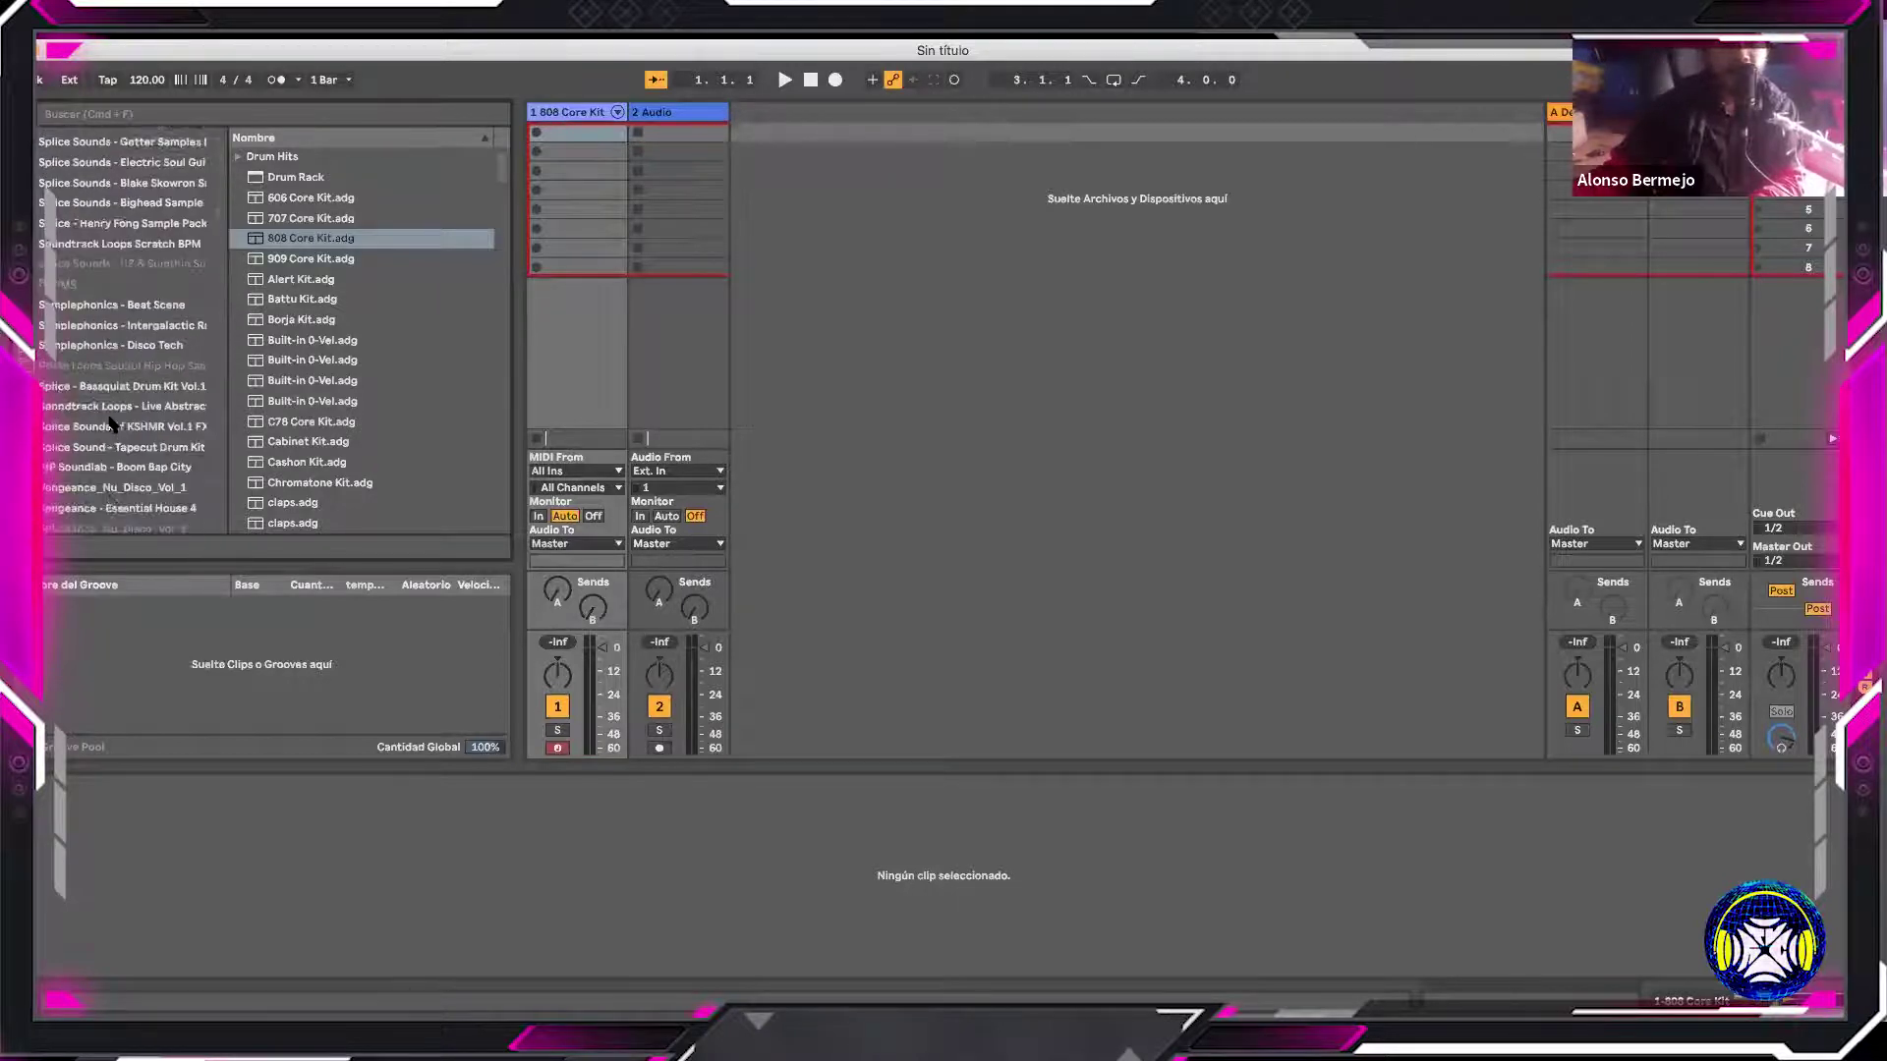
{"action": "scroll", "coordinate": [108, 420], "scroll_direction": "down", "scroll_amount": 10}
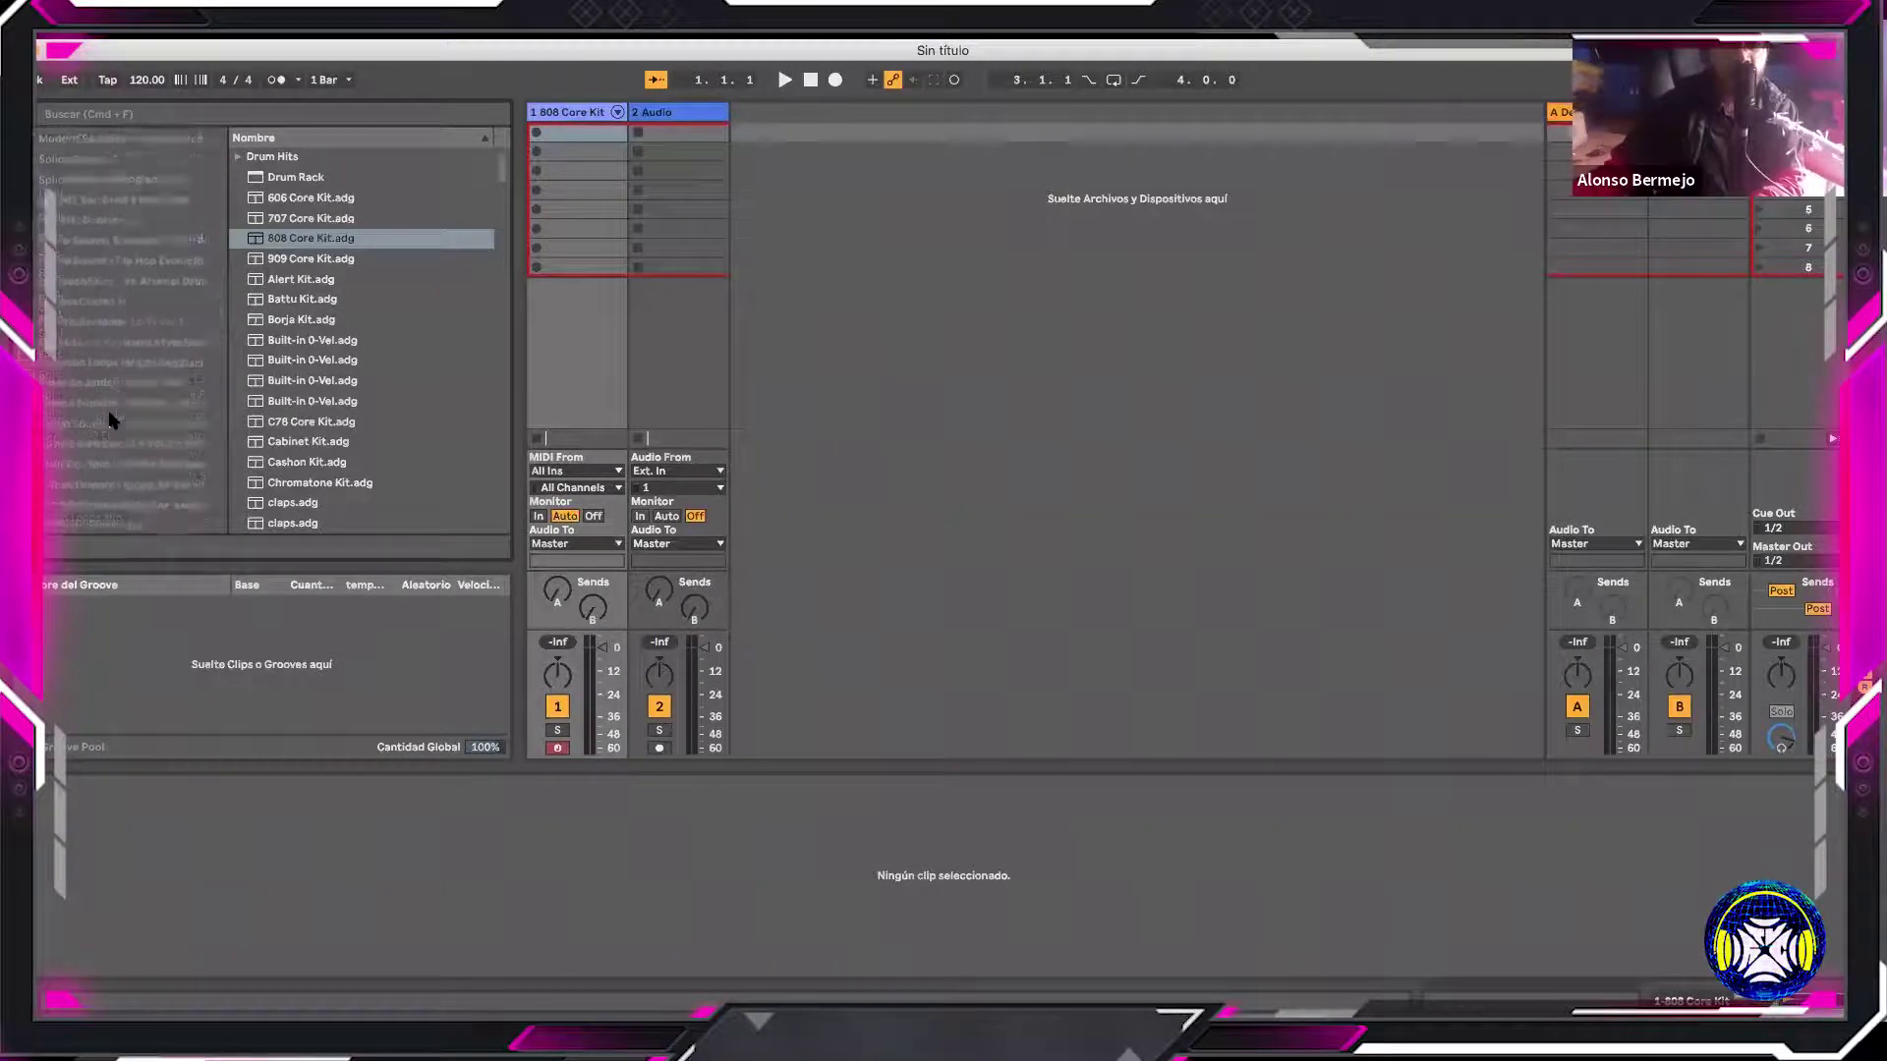
{"action": "scroll", "coordinate": [108, 421], "scroll_direction": "down", "scroll_amount": 8}
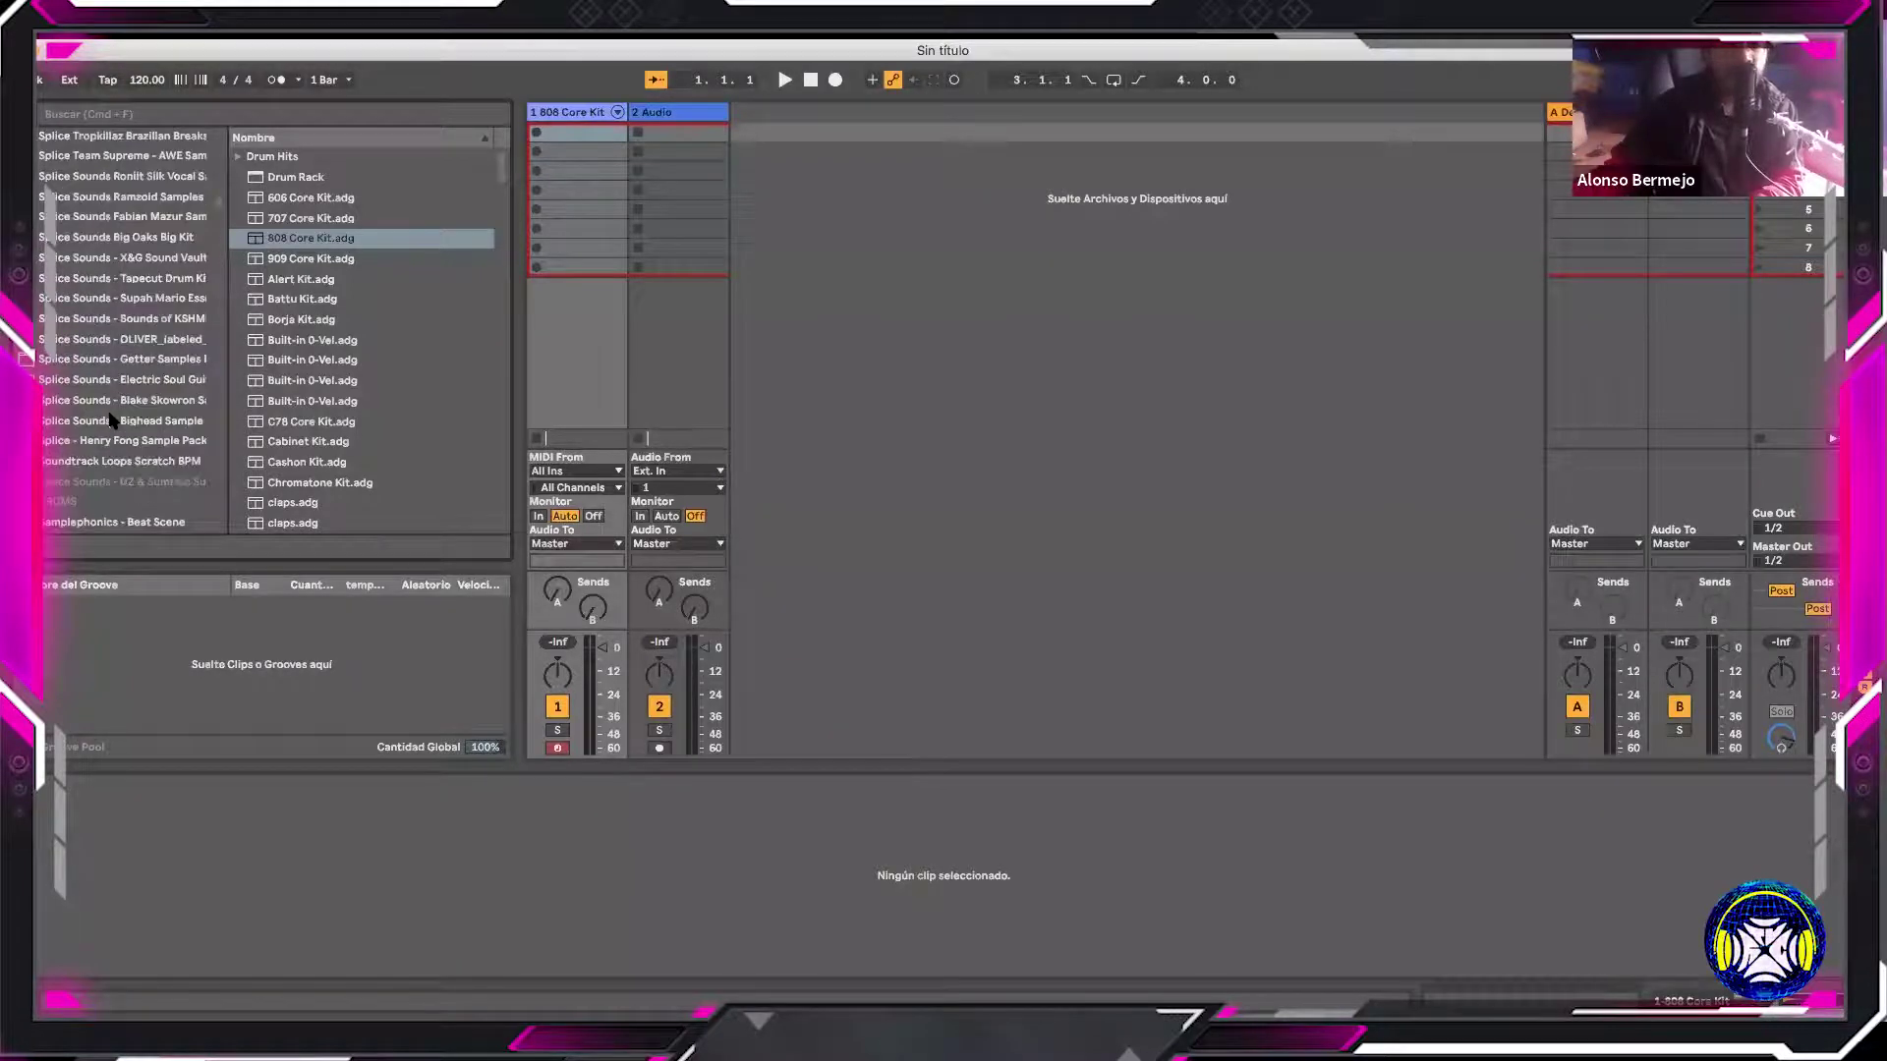
{"action": "scroll", "coordinate": [111, 421], "scroll_direction": "down", "scroll_amount": 5}
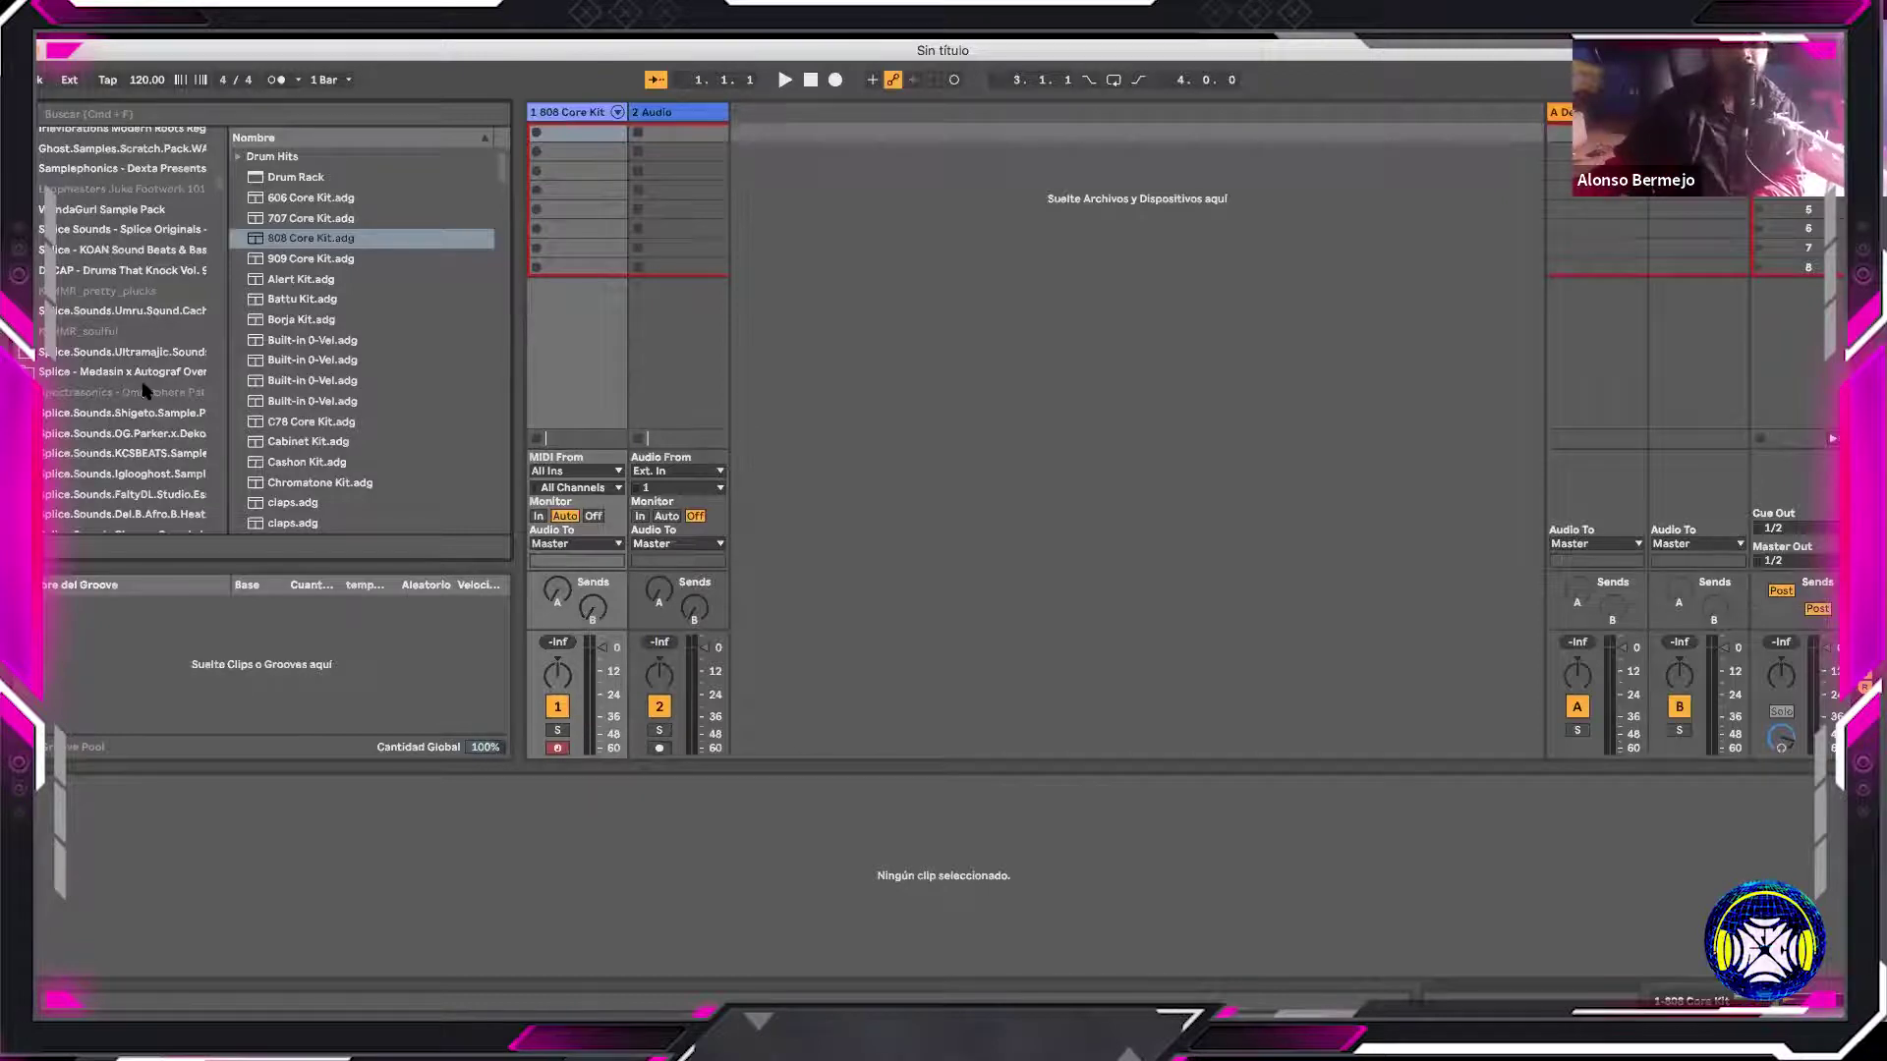
{"action": "scroll", "coordinate": [144, 389], "scroll_direction": "up", "scroll_amount": 5}
{"action": "scroll", "coordinate": [143, 389], "scroll_direction": "up", "scroll_amount": 1}
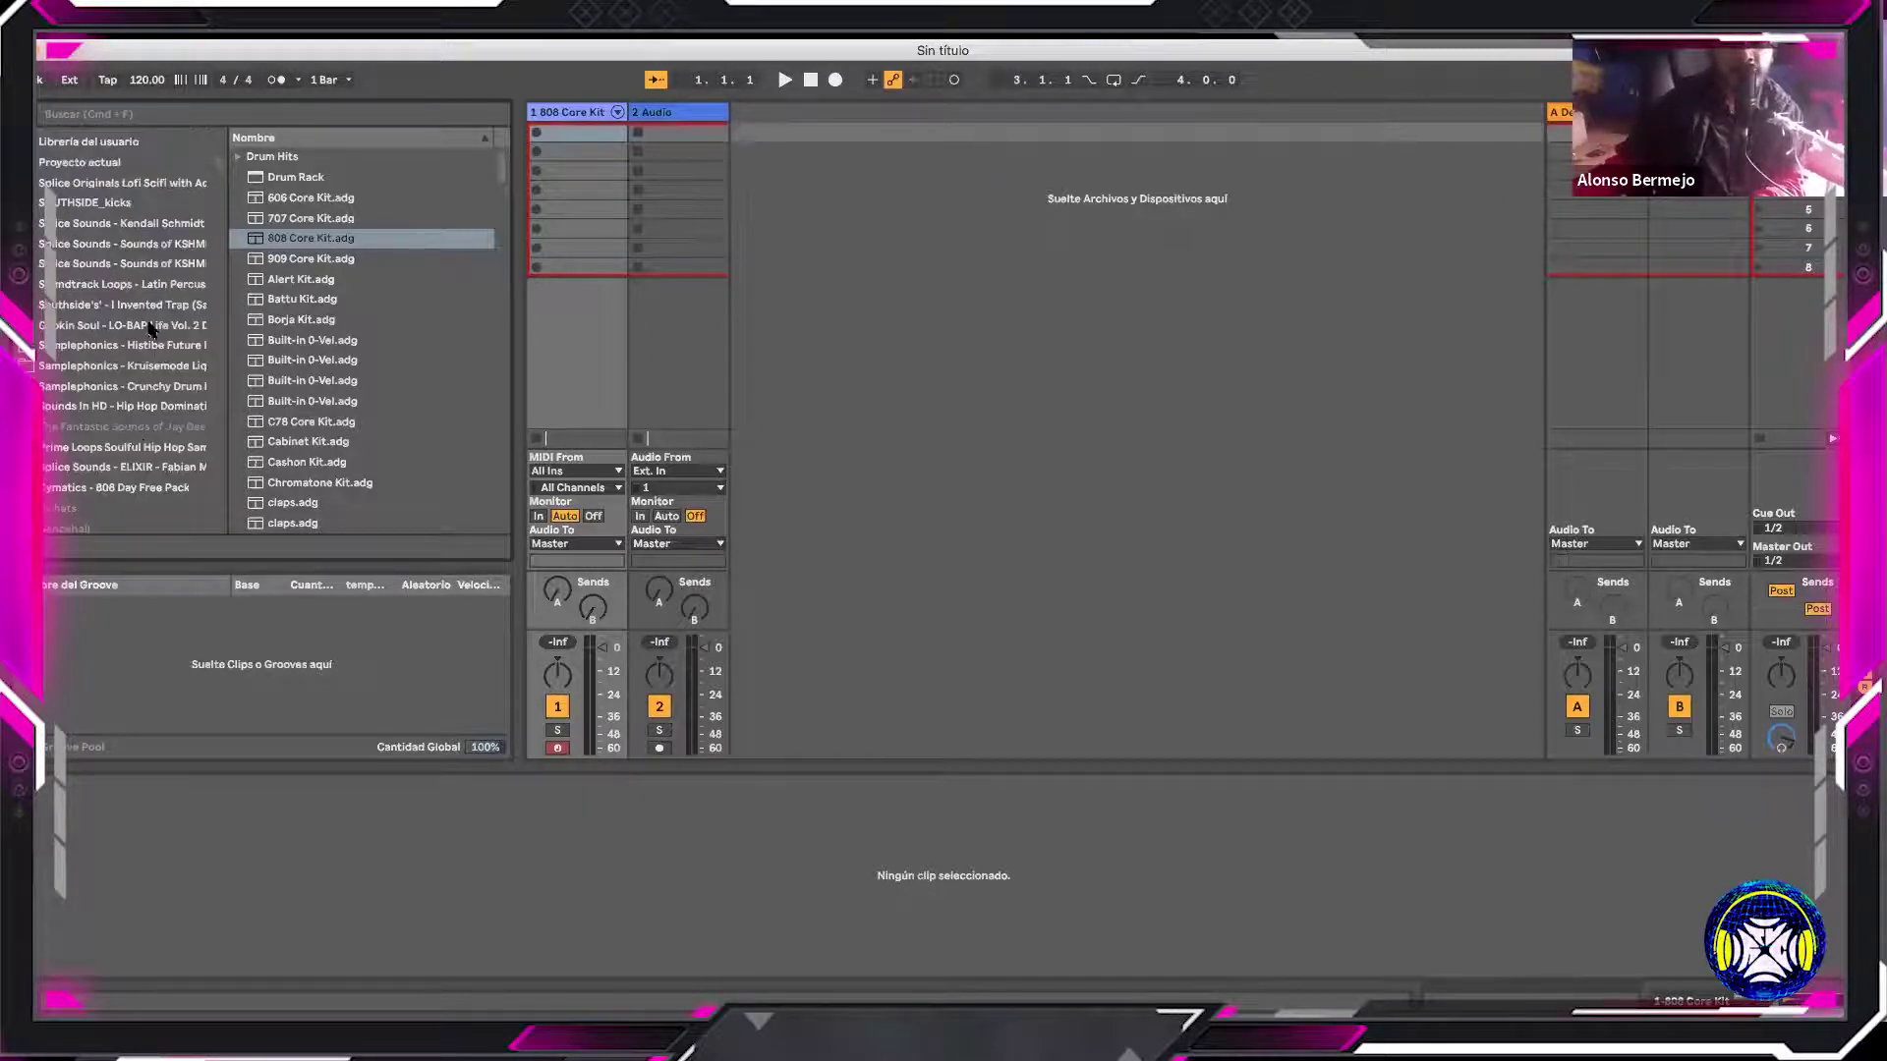
{"action": "left_click", "coordinate": [152, 325]}
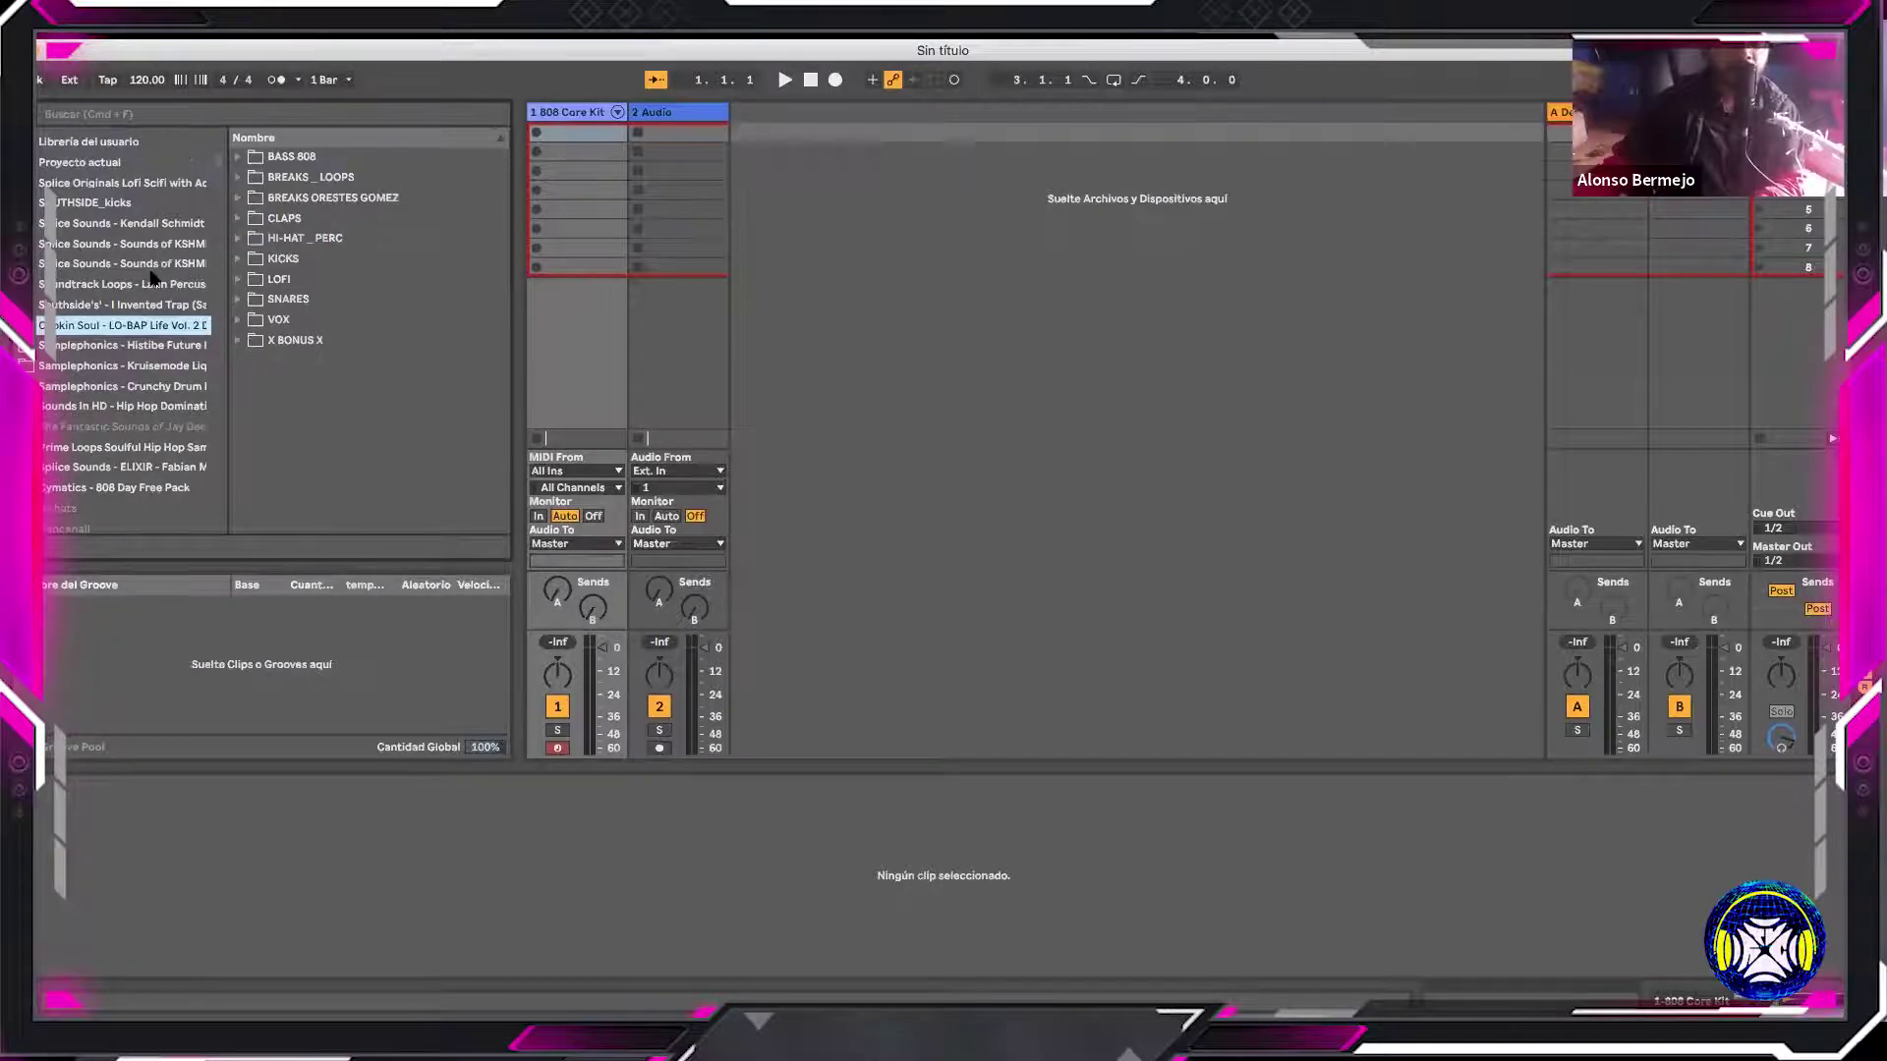
{"action": "scroll", "coordinate": [151, 278], "scroll_direction": "up", "scroll_amount": 3}
Create an empty MIDI clip in the first slot of the 808 Core Kit track and enlarge its note editor to show all drum rows
{"action": "left_click", "coordinate": [556, 294]}
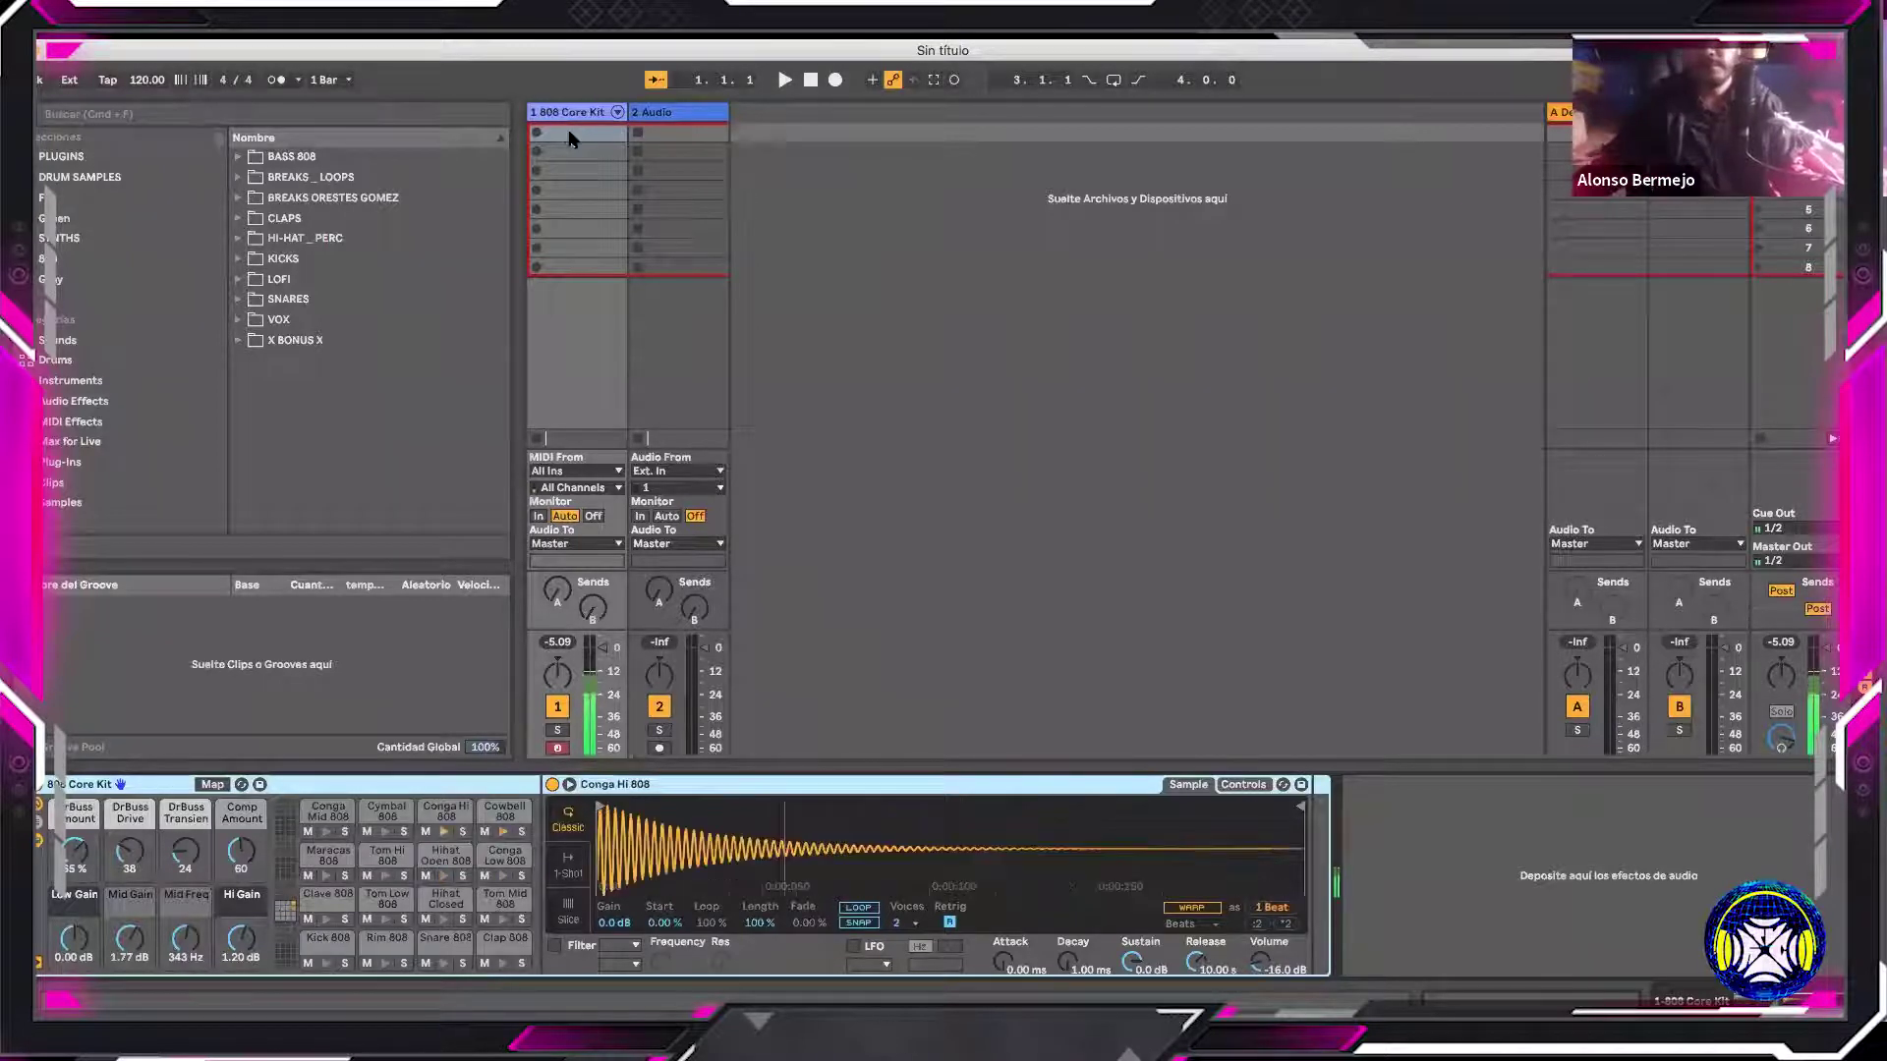
{"action": "left_click", "coordinate": [575, 136]}
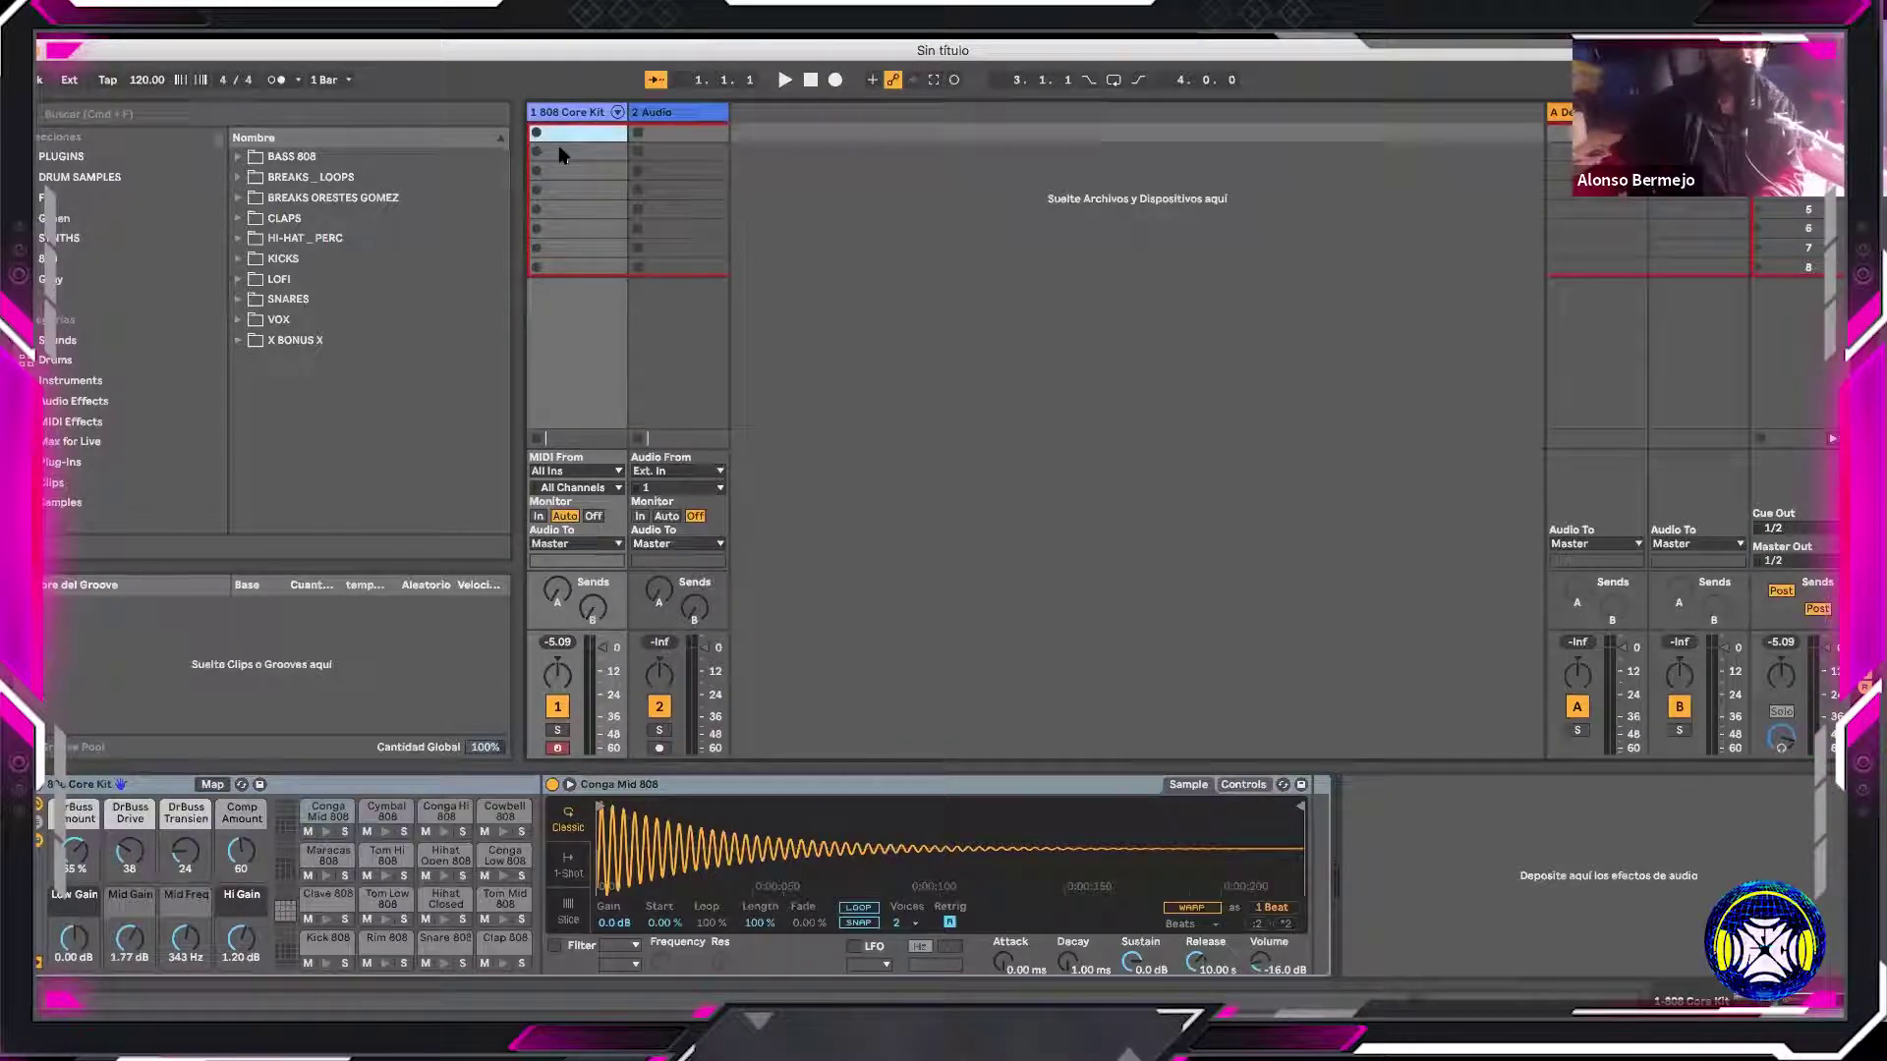
{"action": "key", "text": "Down"}
{"action": "key", "text": "Down"}
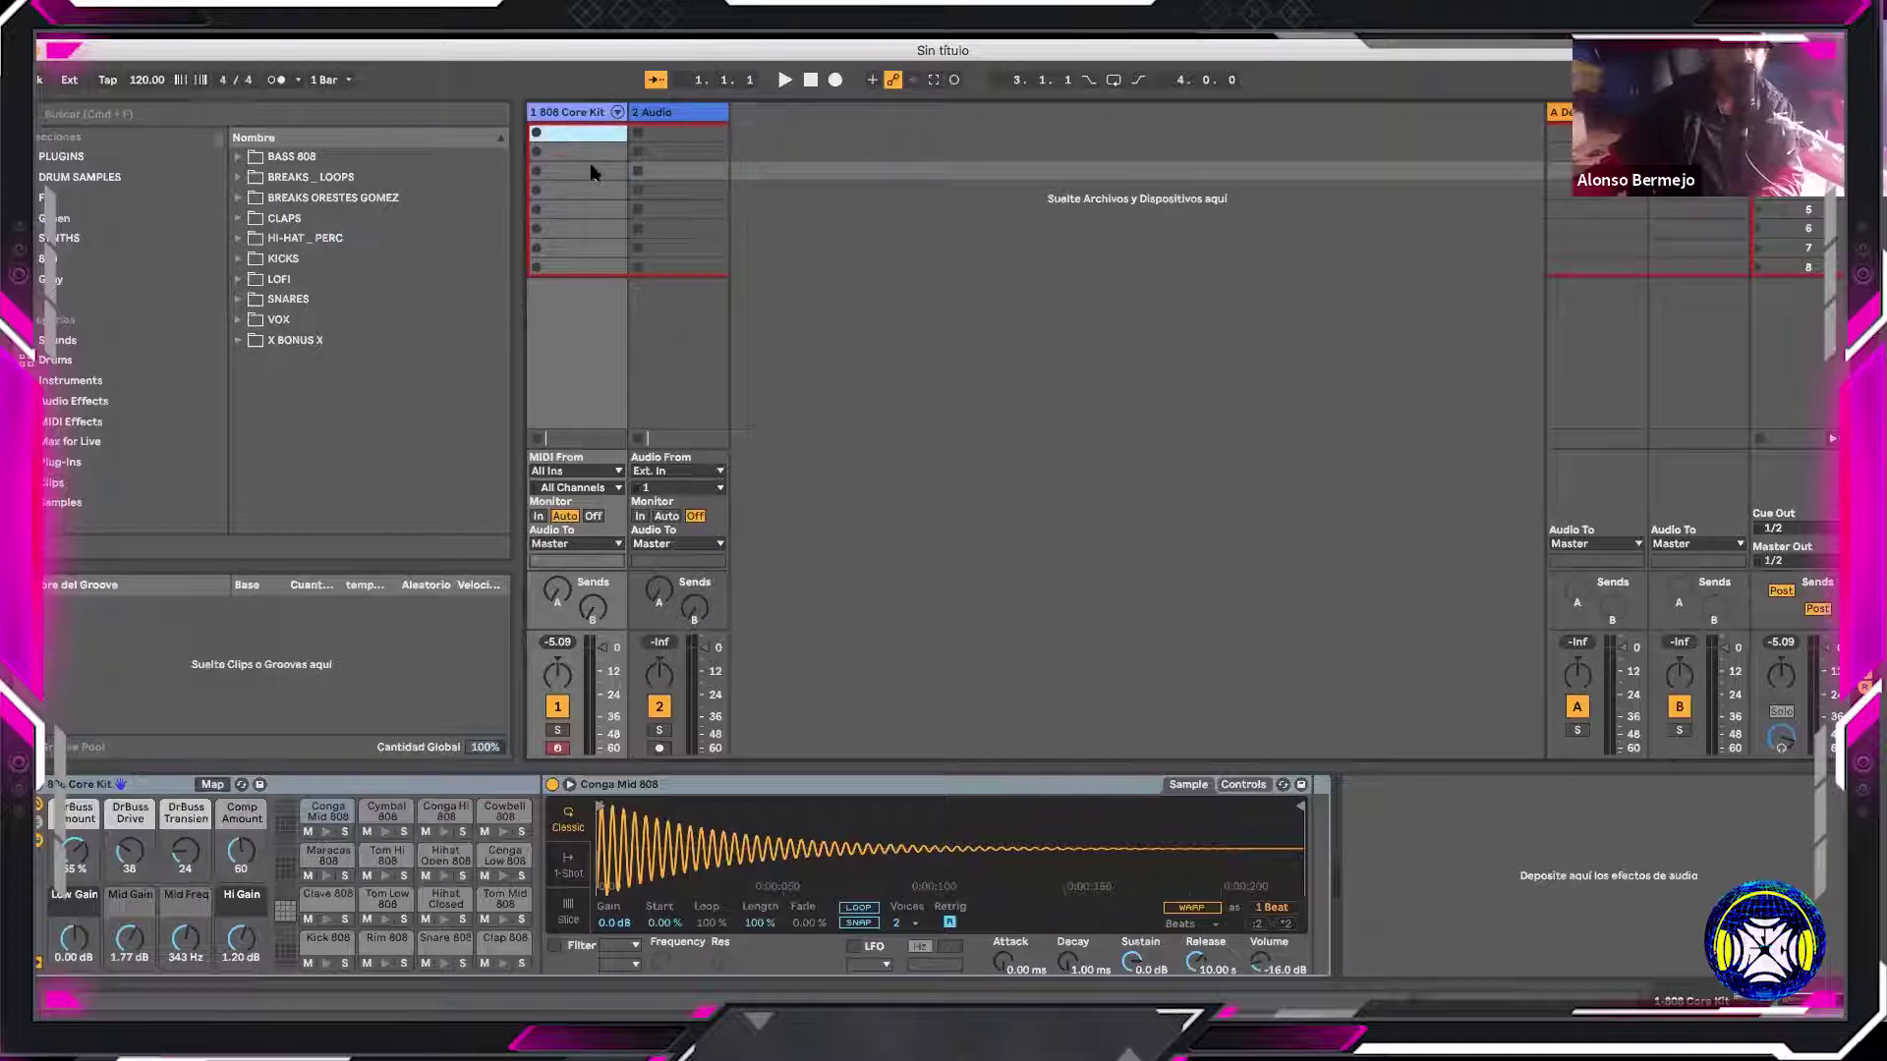
{"action": "left_click", "coordinate": [585, 149]}
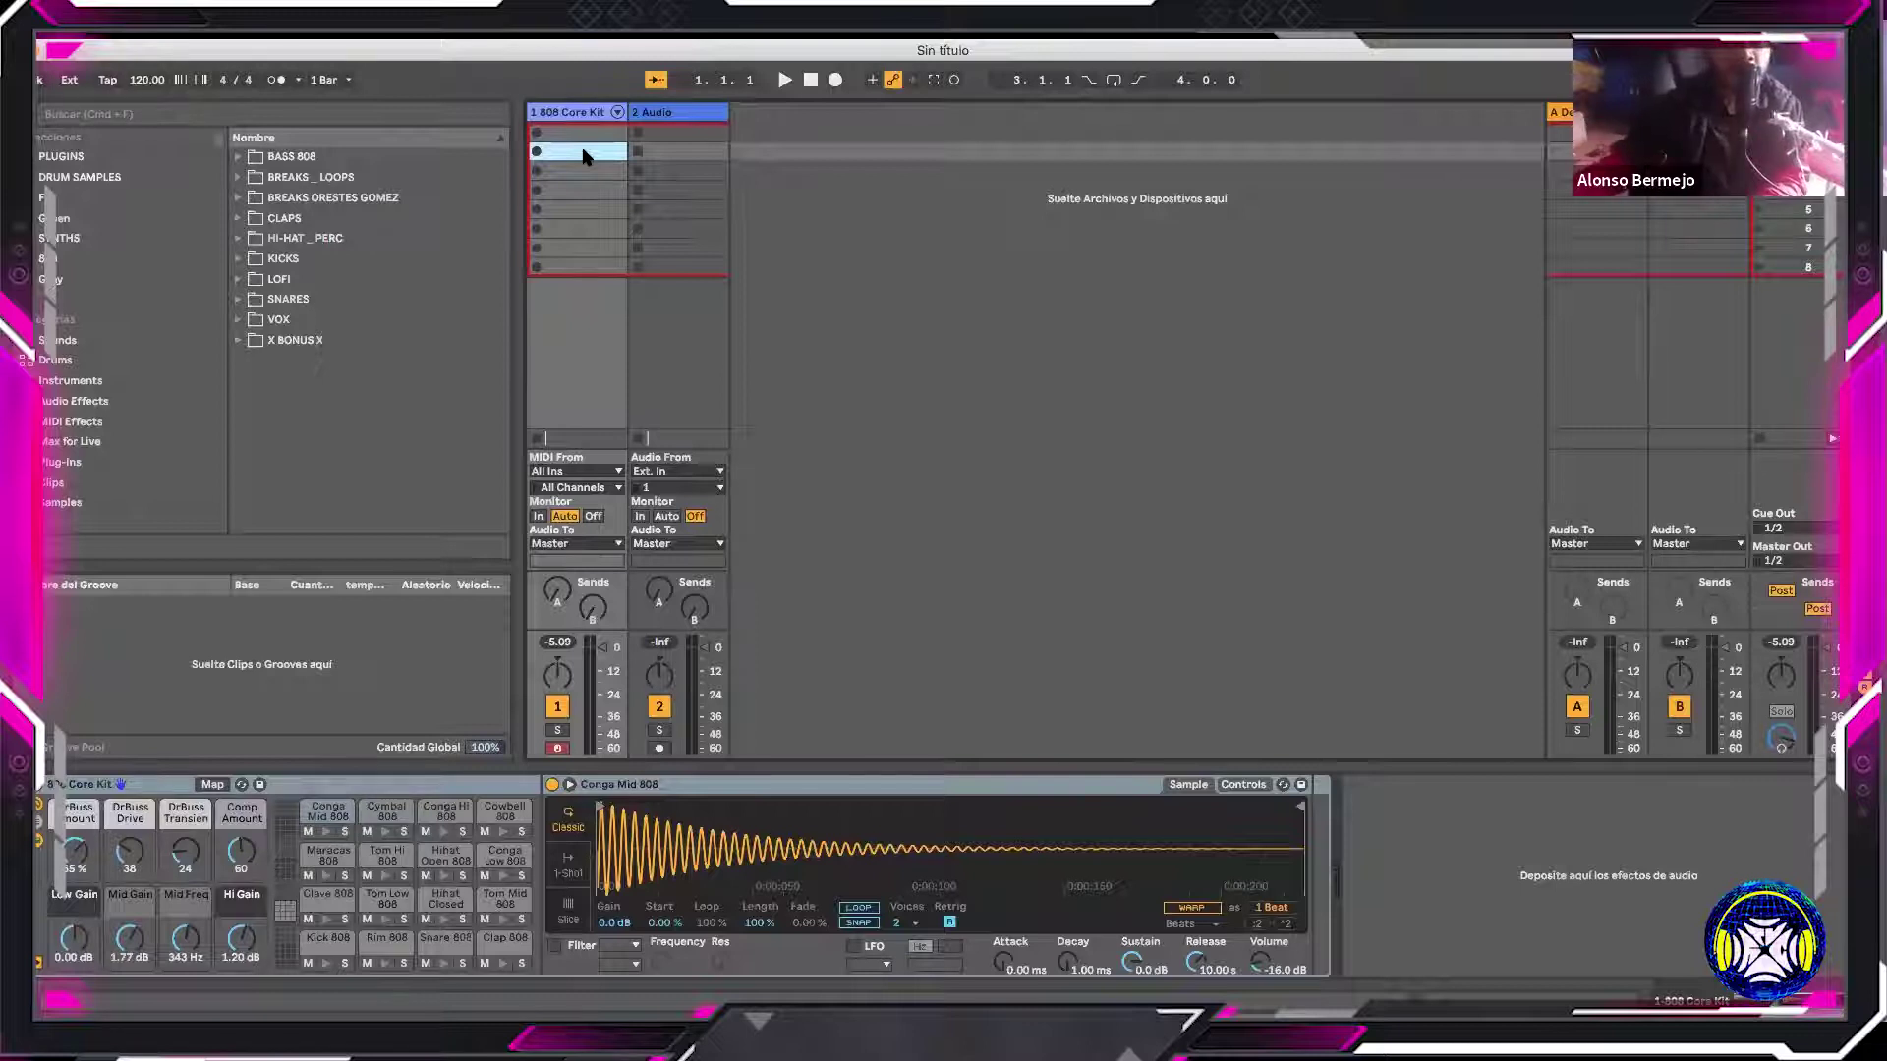
{"action": "left_click", "coordinate": [575, 113]}
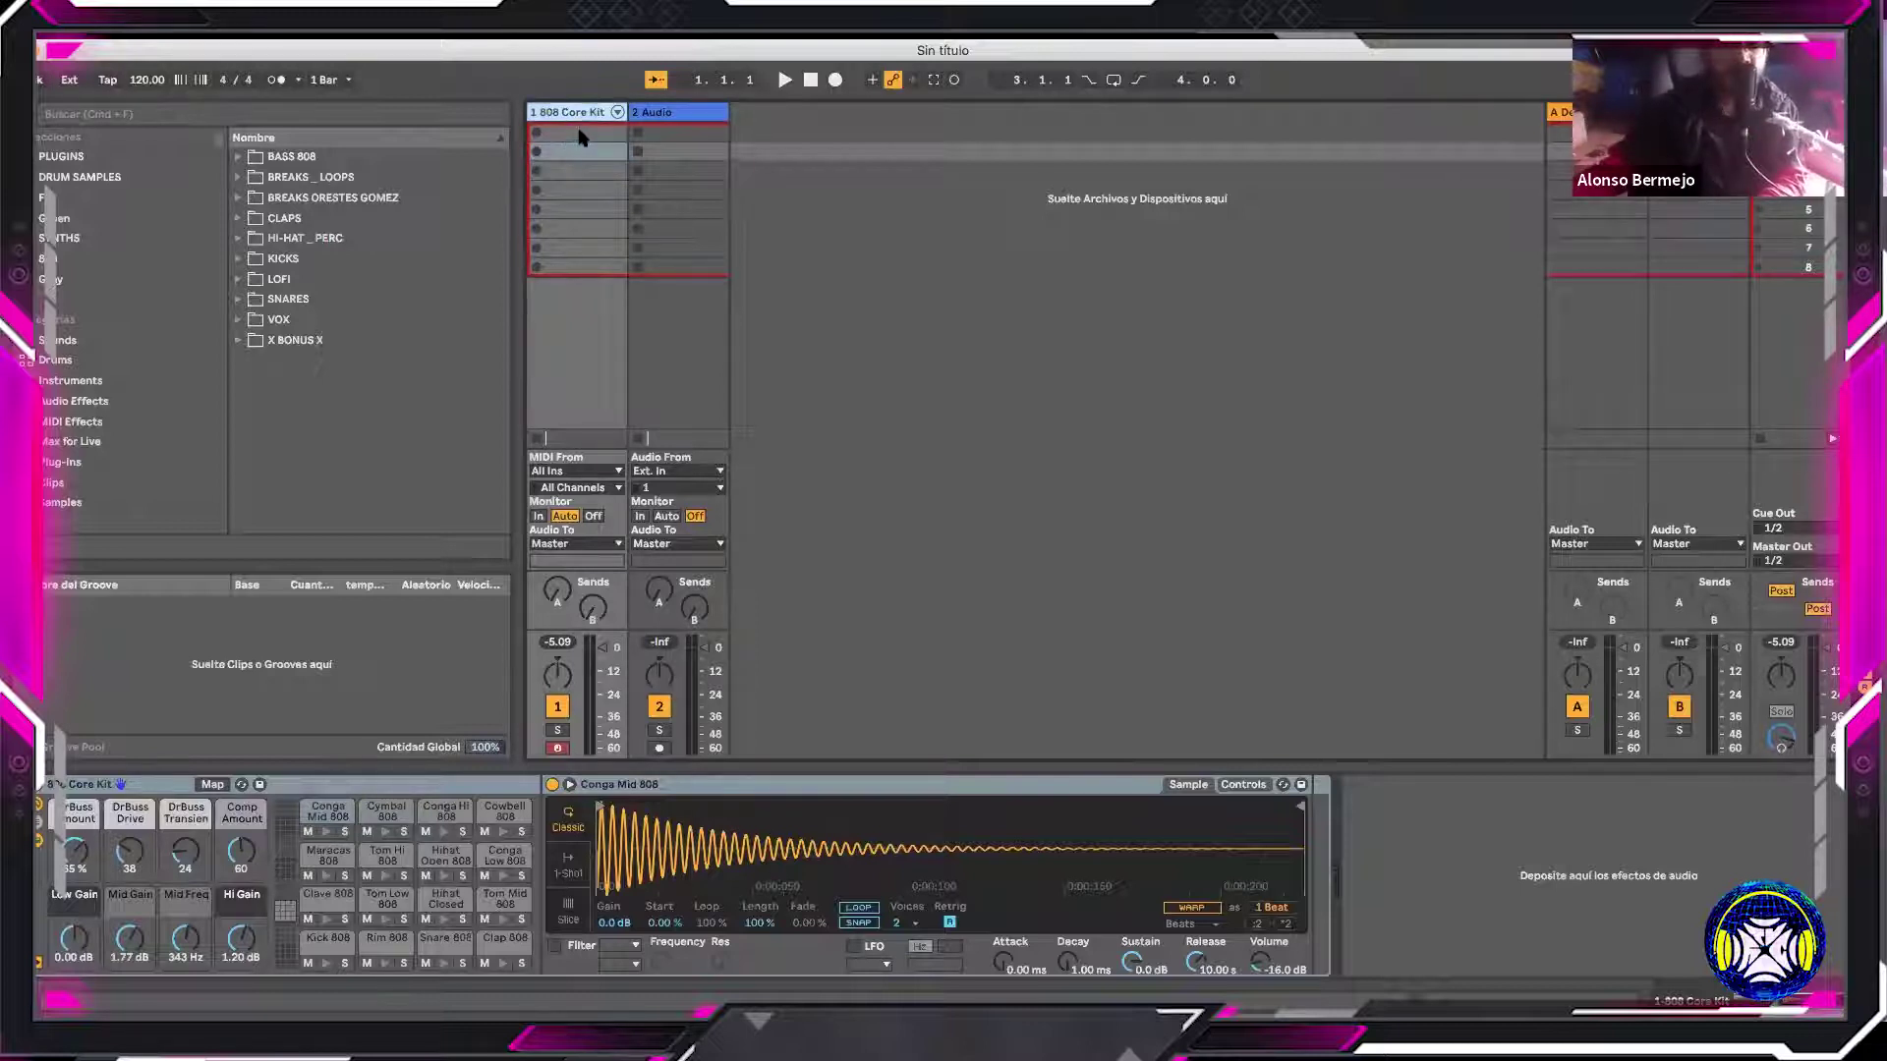
{"action": "left_click", "coordinate": [578, 134]}
{"action": "double_click", "coordinate": [576, 133]}
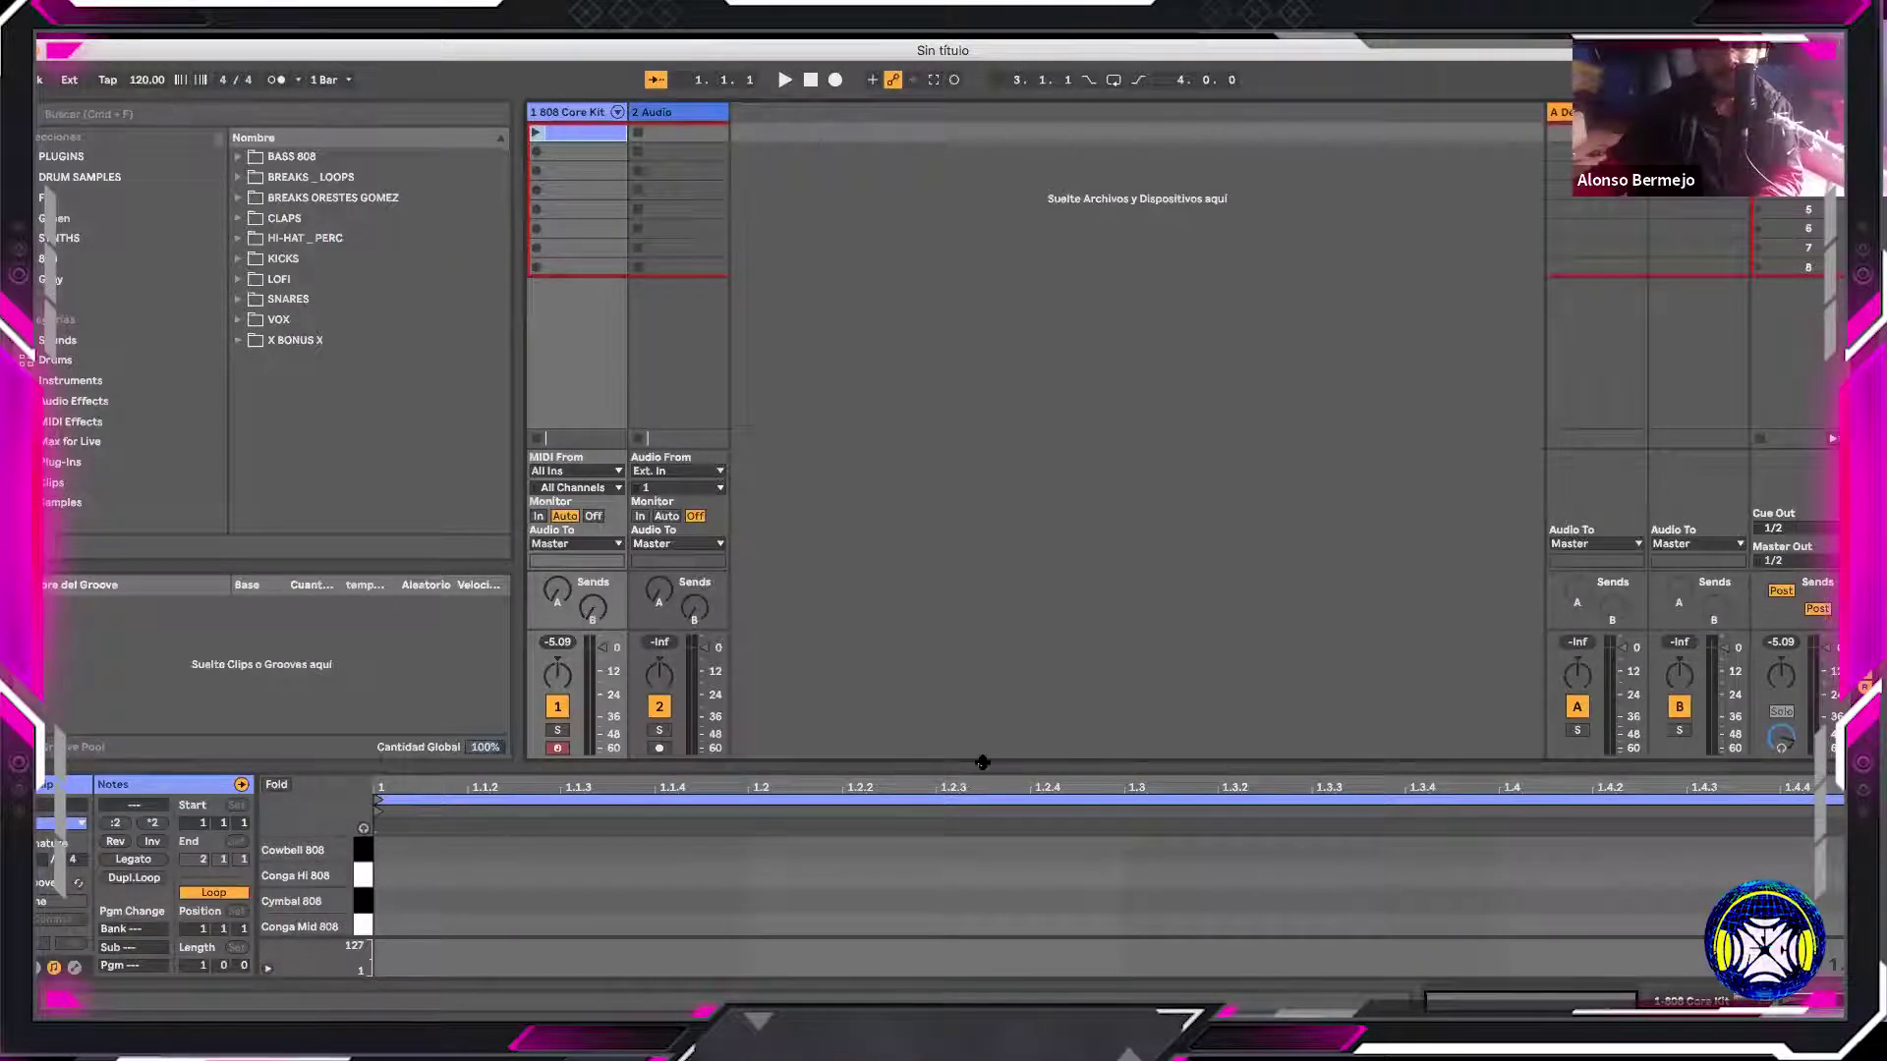
{"action": "left_click_drag", "start_coordinate": [976, 763], "coordinate": [973, 291]}
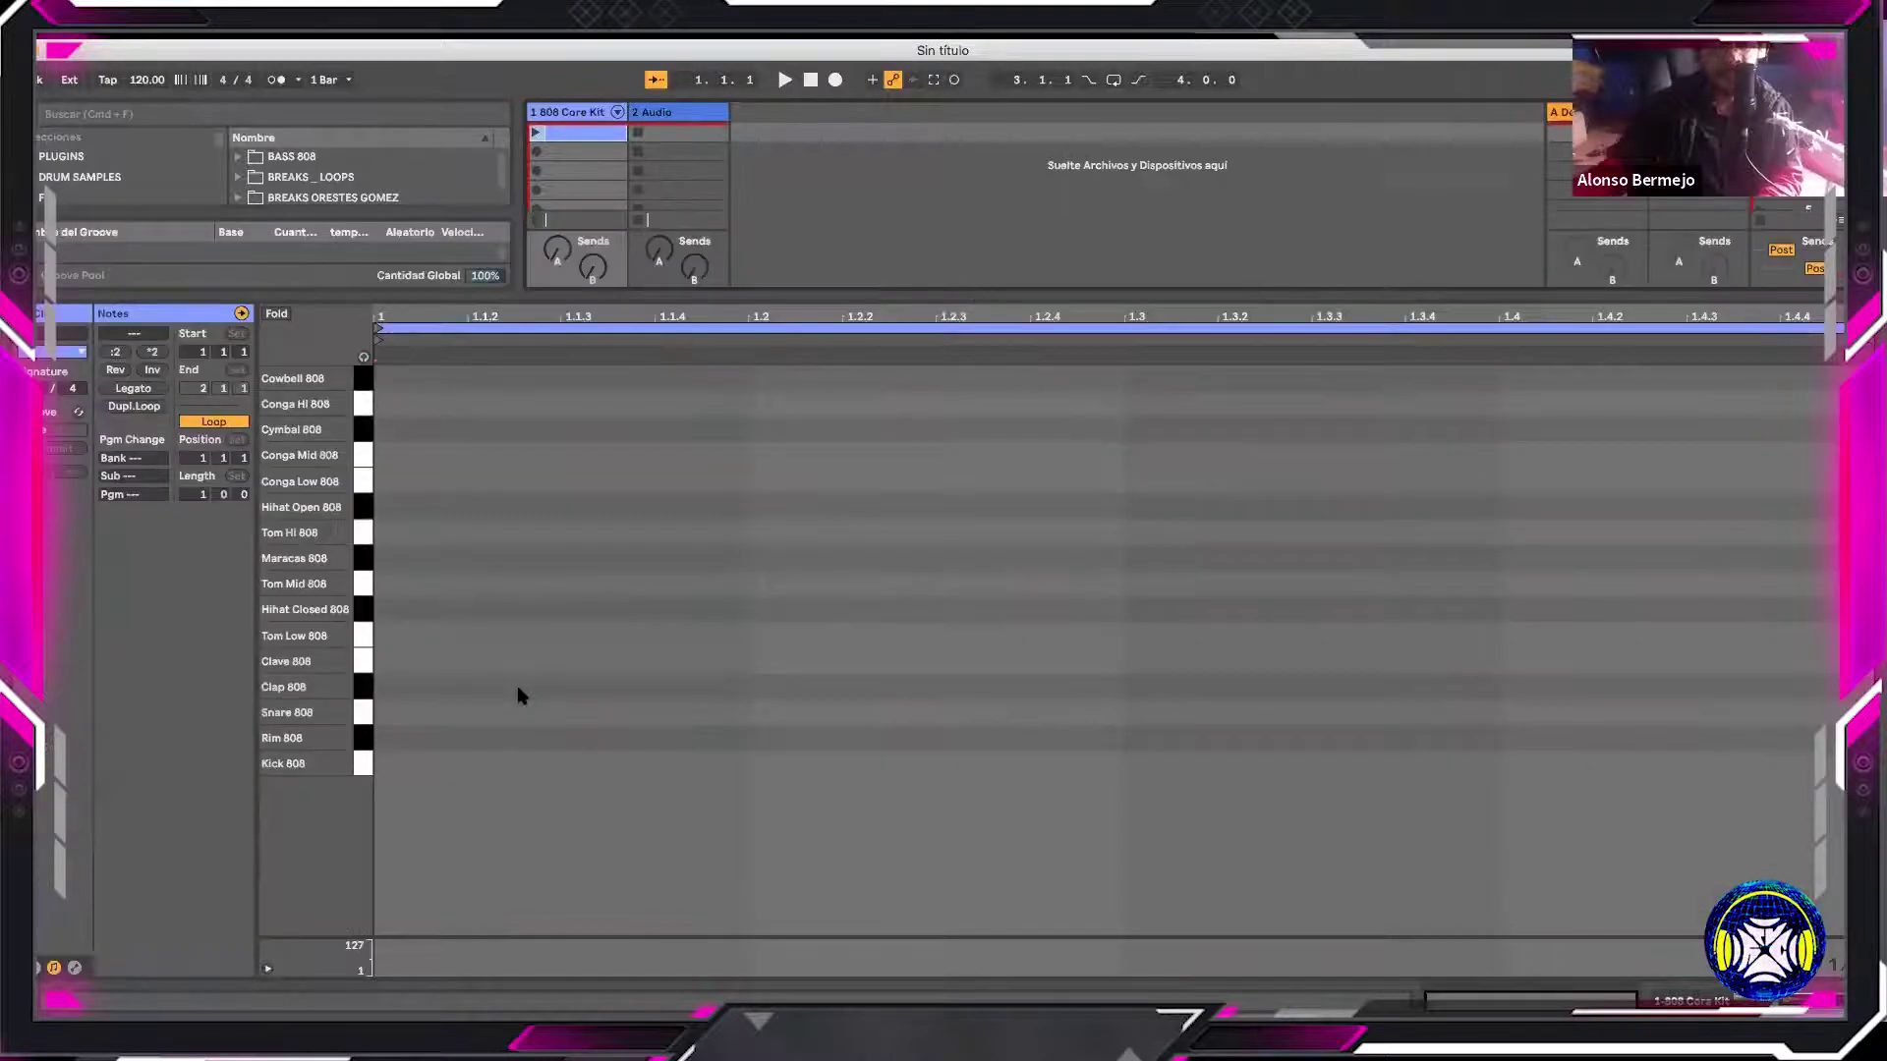
Play several sounds of the 808 Core Kit to audition them
{"action": "key", "text": "a"}
{"action": "key", "text": "s"}
{"action": "key", "text": "e"}
{"action": "key", "text": "d"}
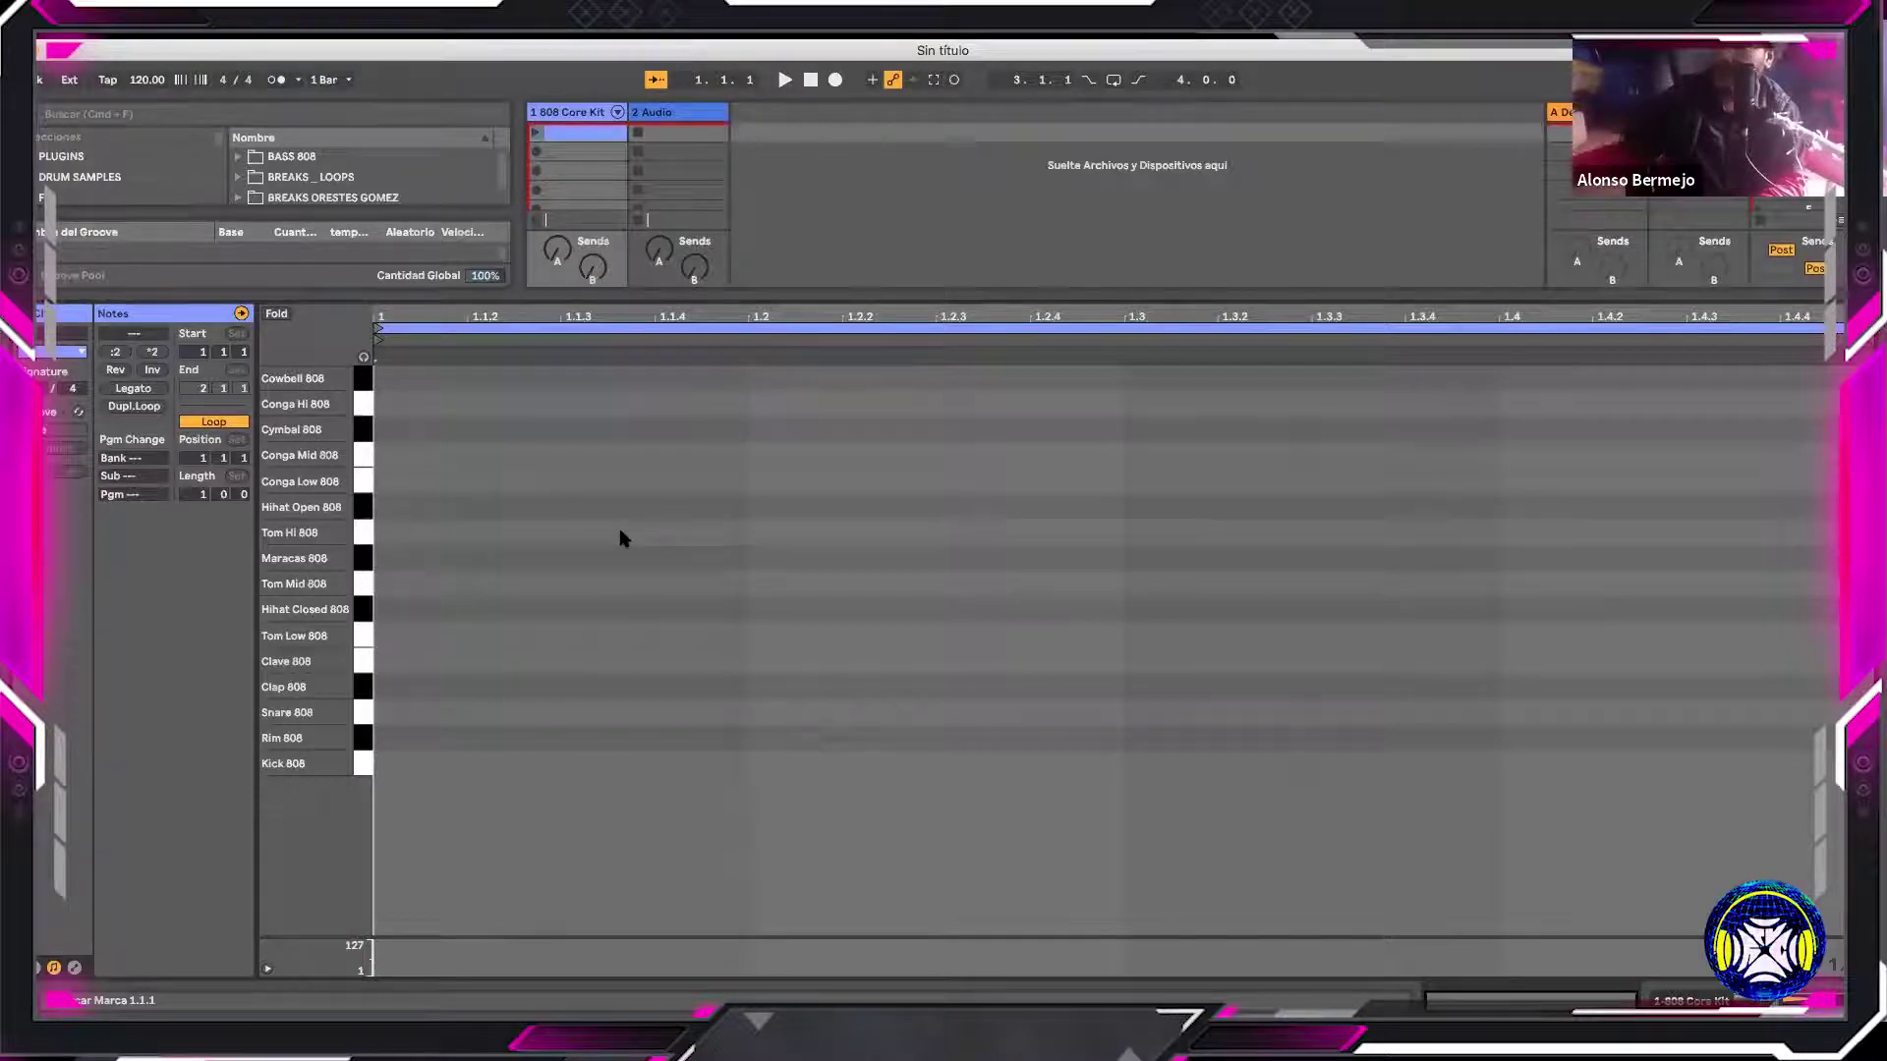
Add a Kick 808 note at the start of the bar and a Clap 808 note on beat 1.3
{"action": "double_click", "coordinate": [422, 761]}
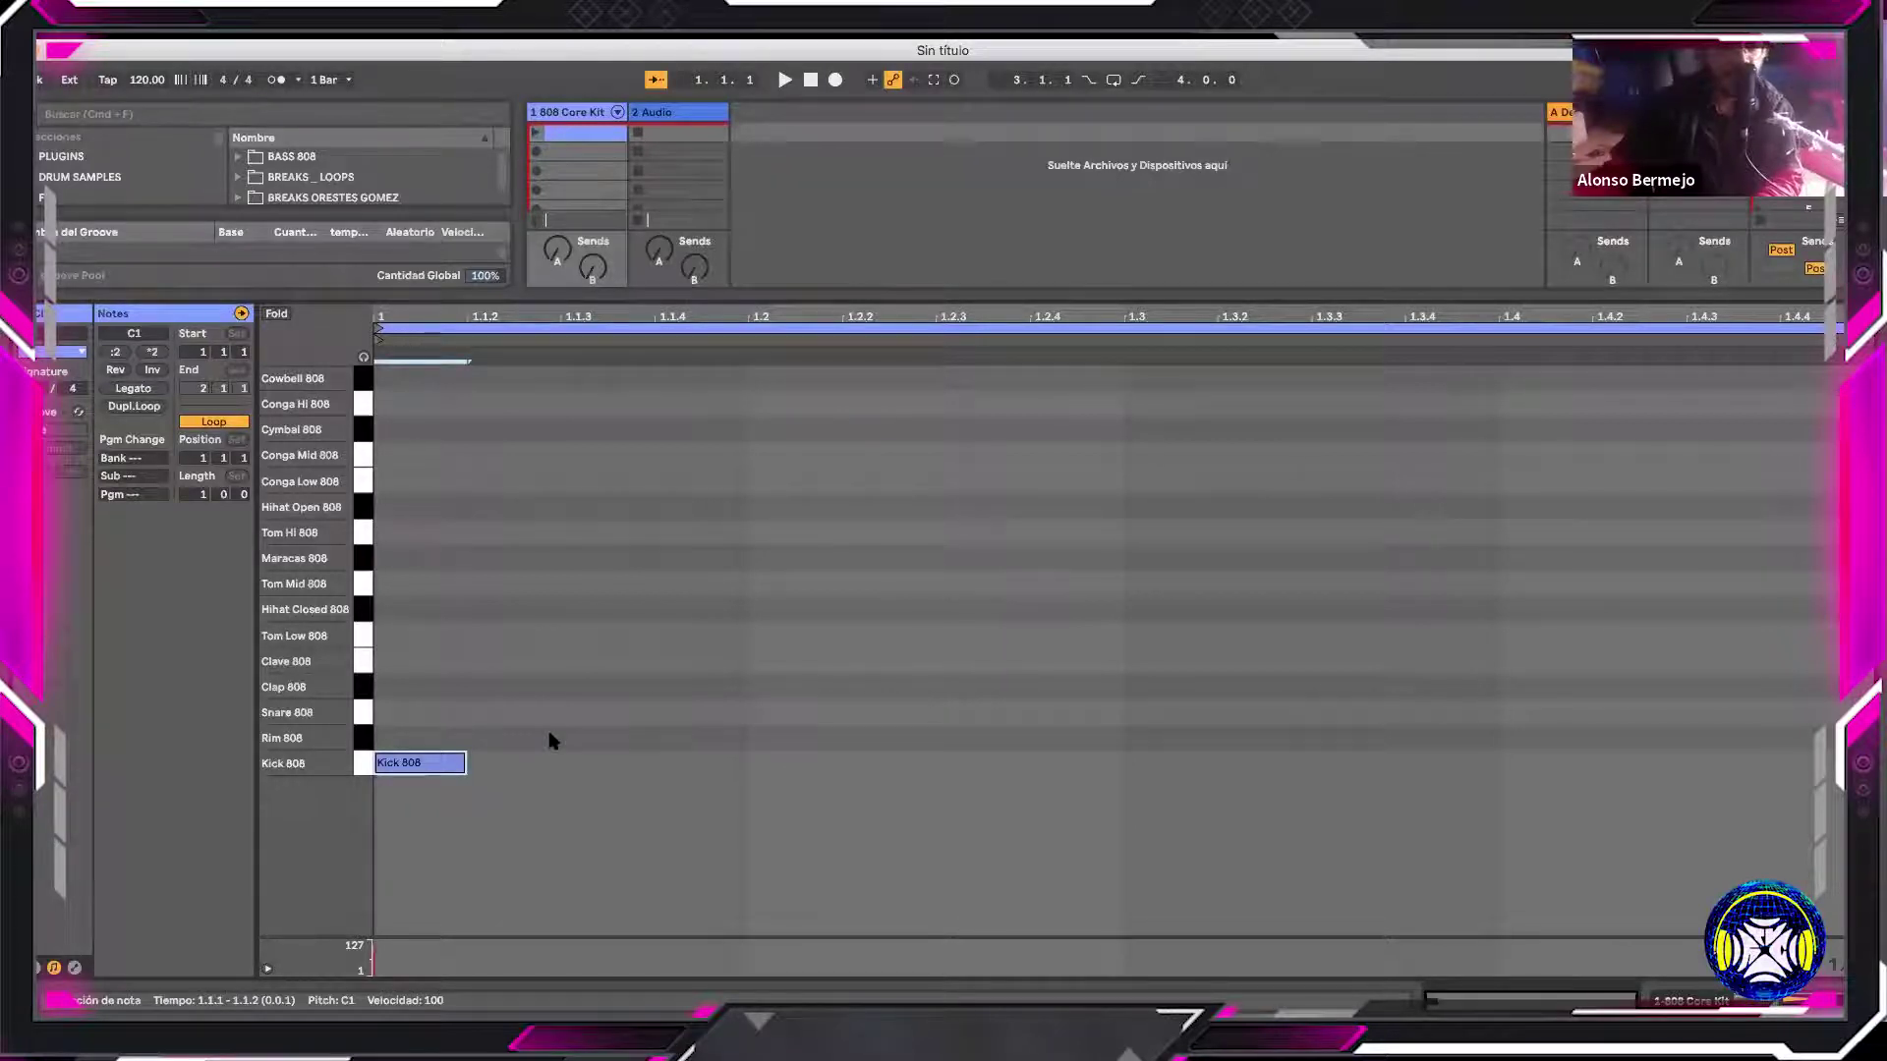
{"action": "double_click", "coordinate": [1142, 661]}
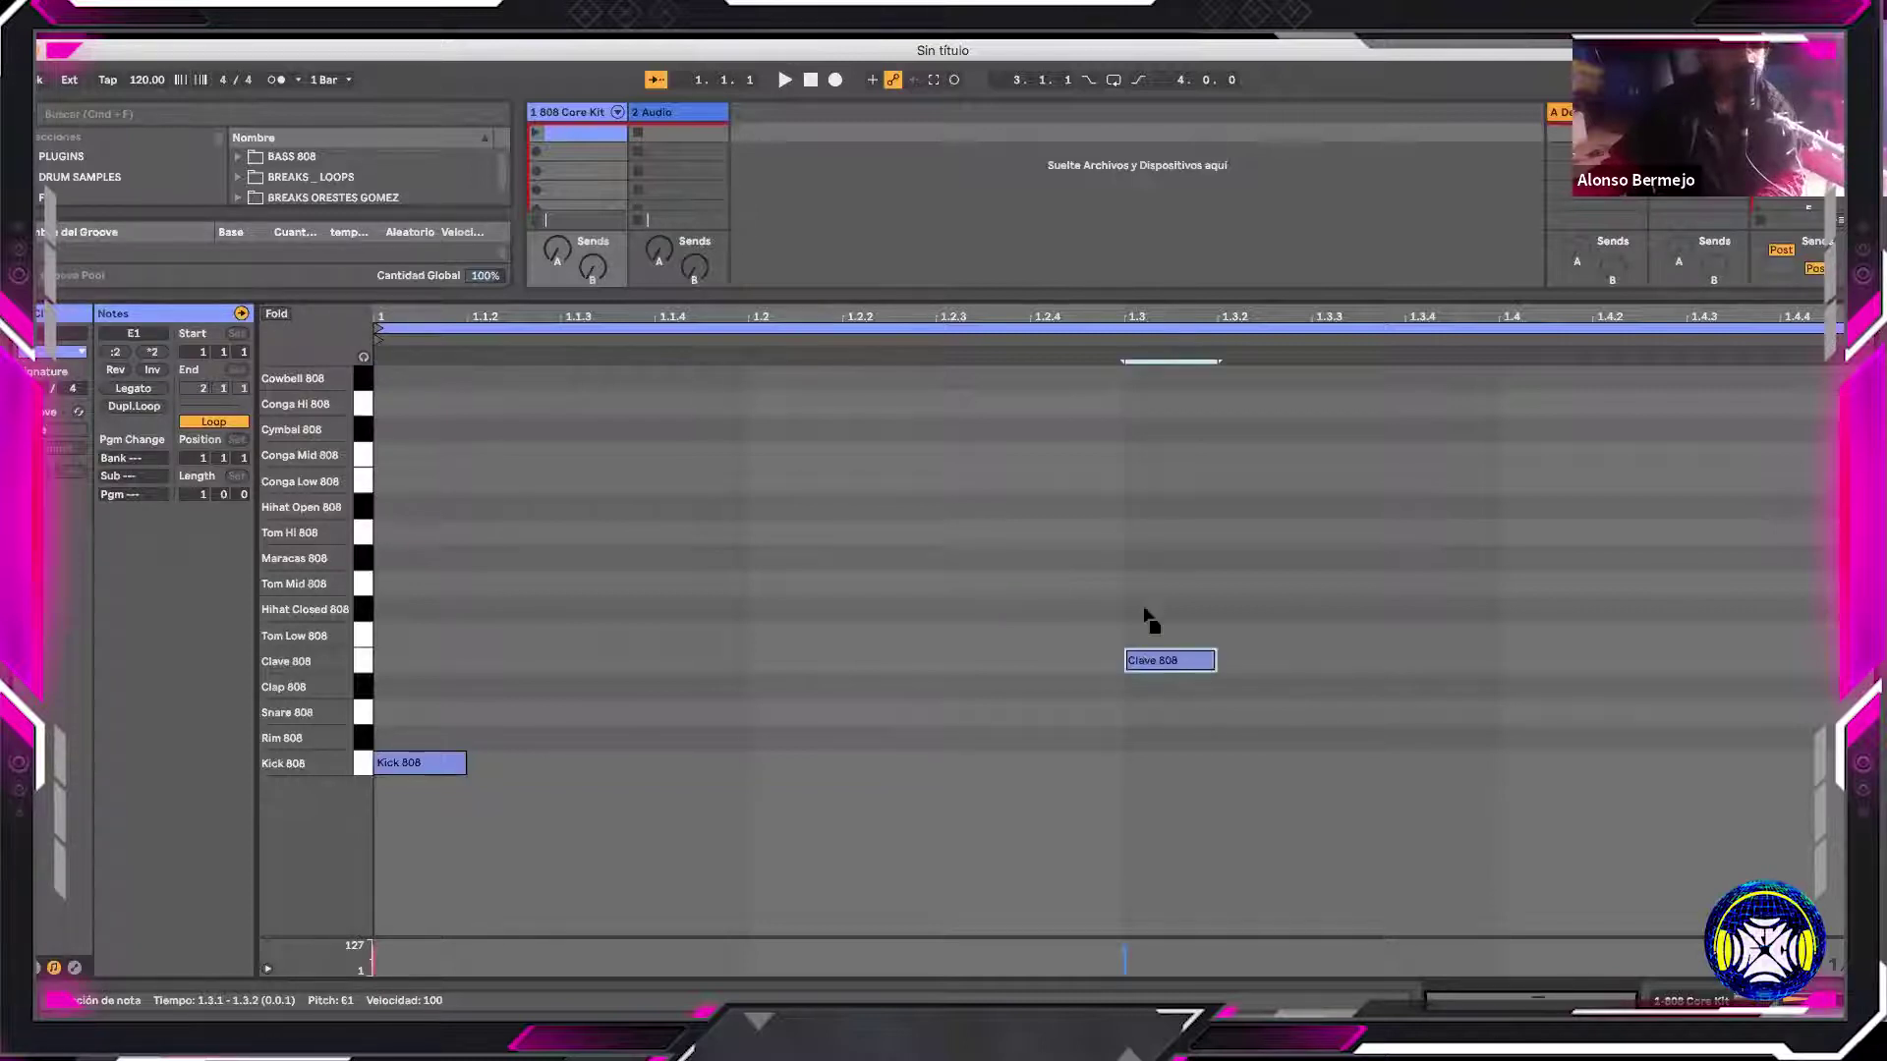
{"action": "key", "text": "Up"}
{"action": "key", "text": "Up"}
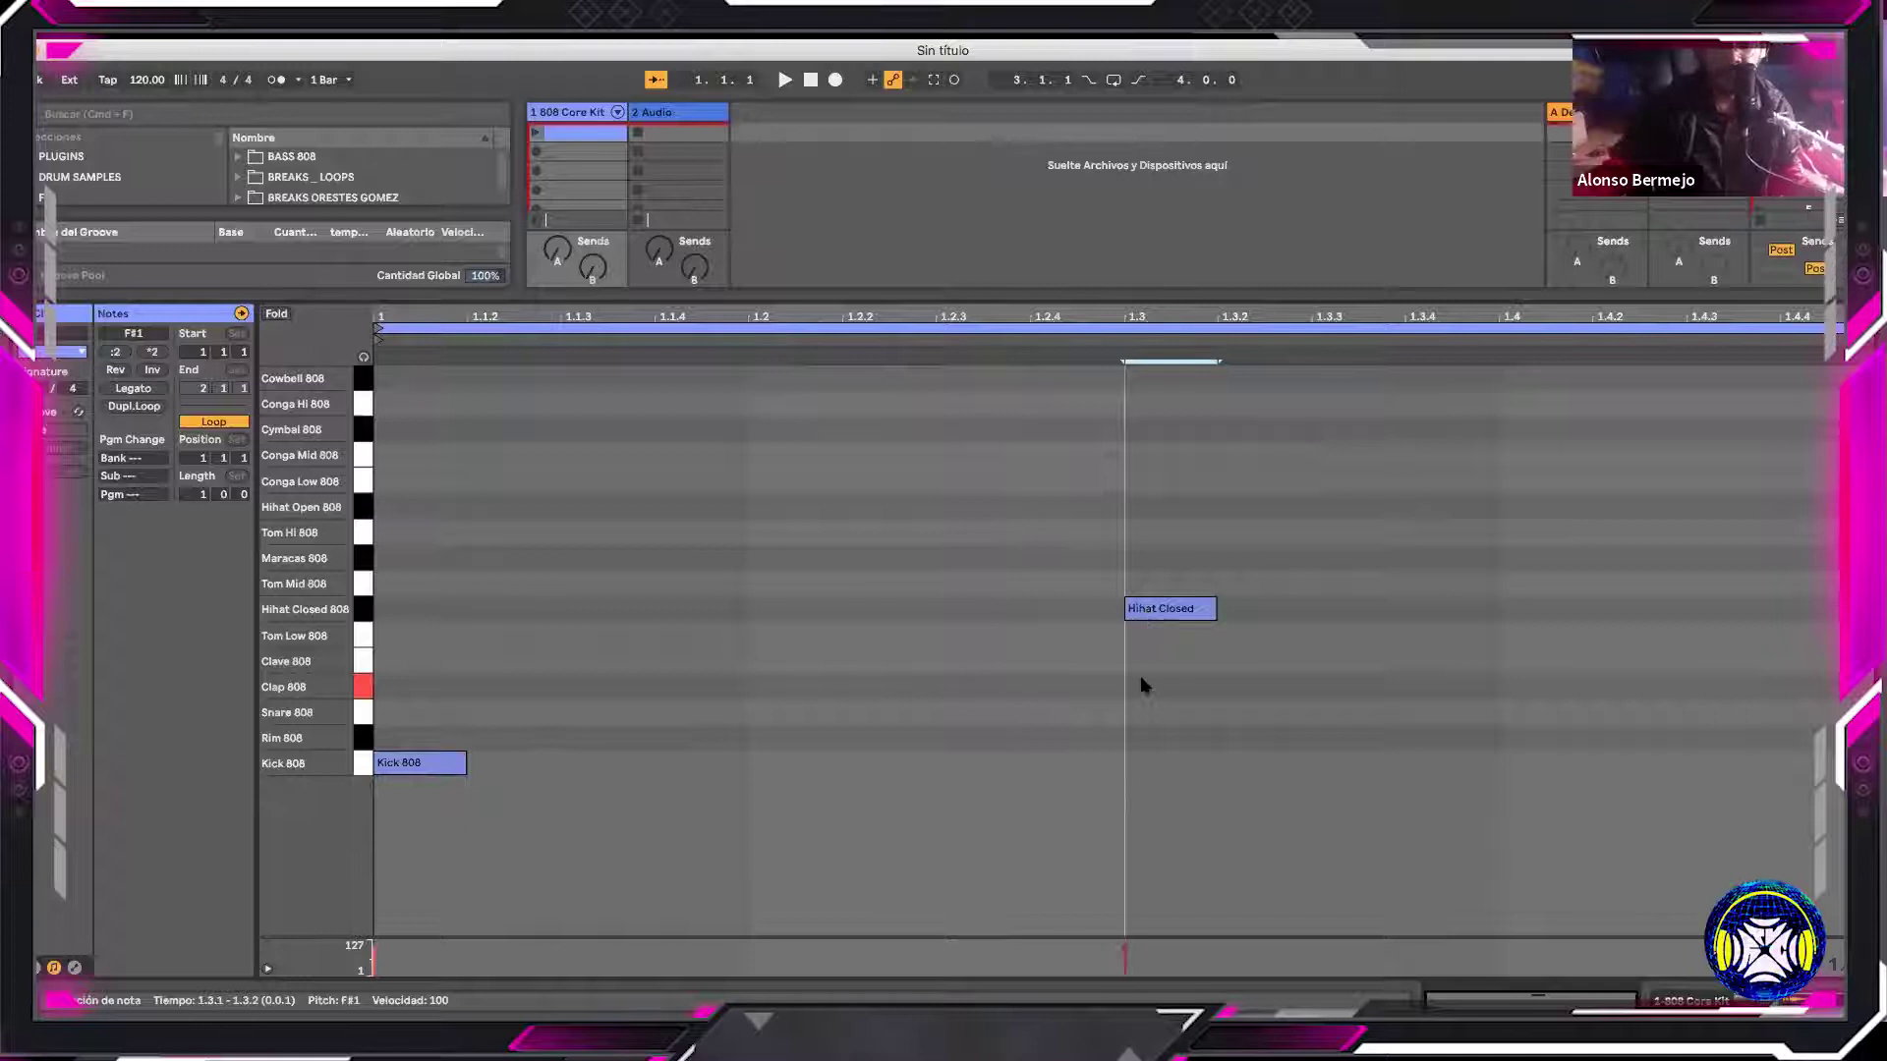
{"action": "key", "text": "Down"}
{"action": "key", "text": "Down"}
{"action": "key", "text": "Down"}
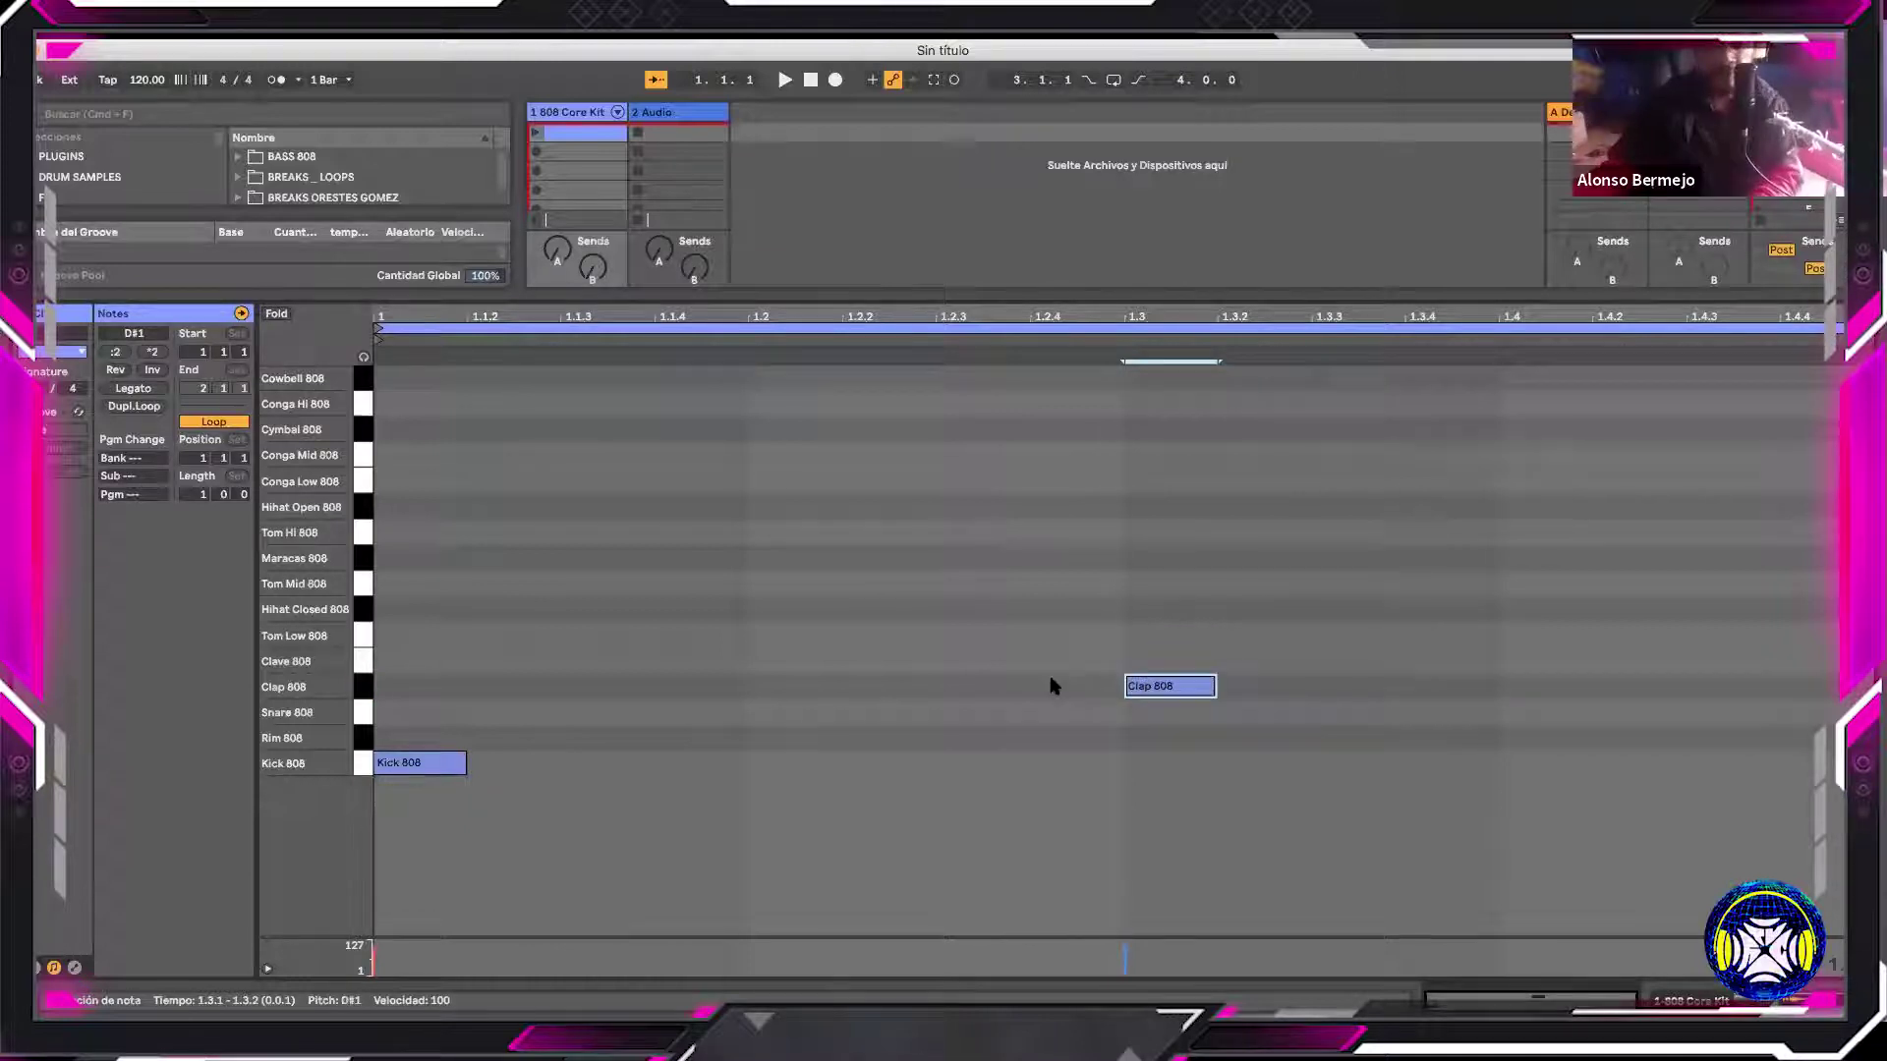
Set the tempo to 119 BPM and turn on the metronome while playing the kick and clap clip
{"action": "left_click", "coordinate": [536, 134]}
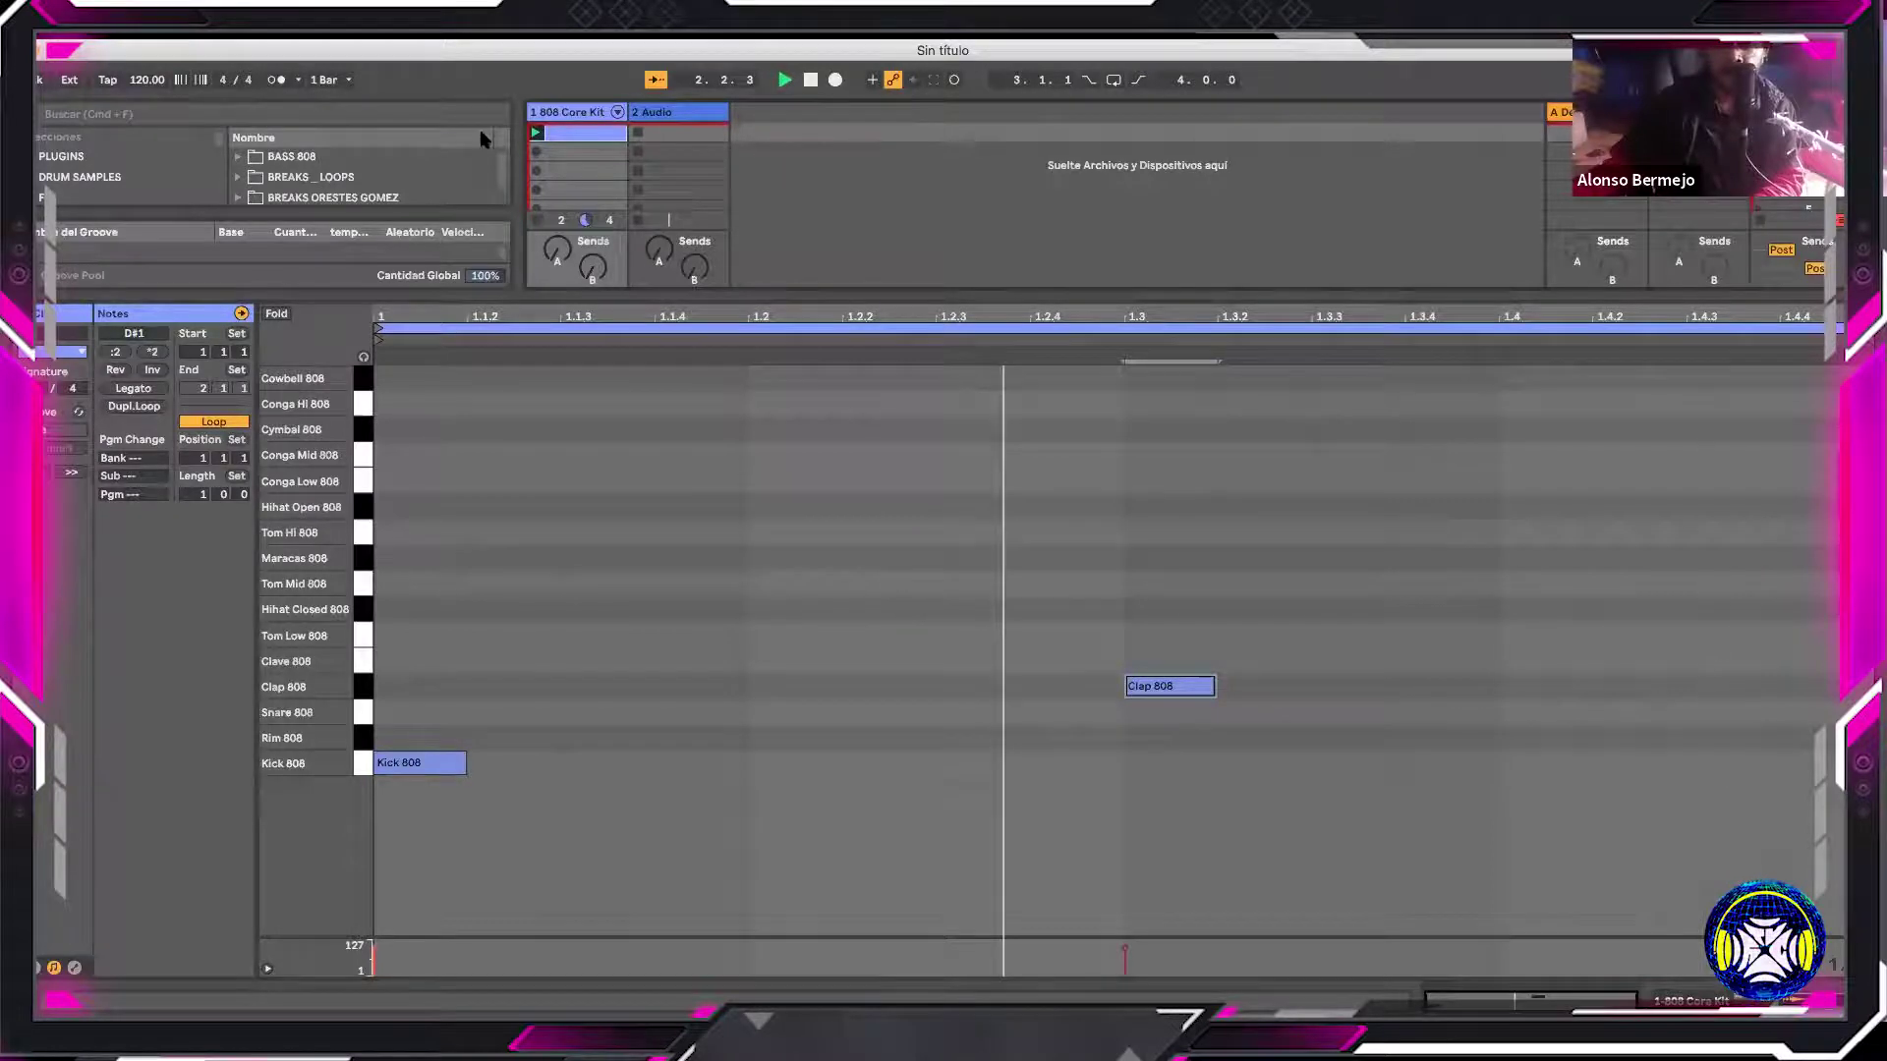
{"action": "left_click", "coordinate": [277, 81]}
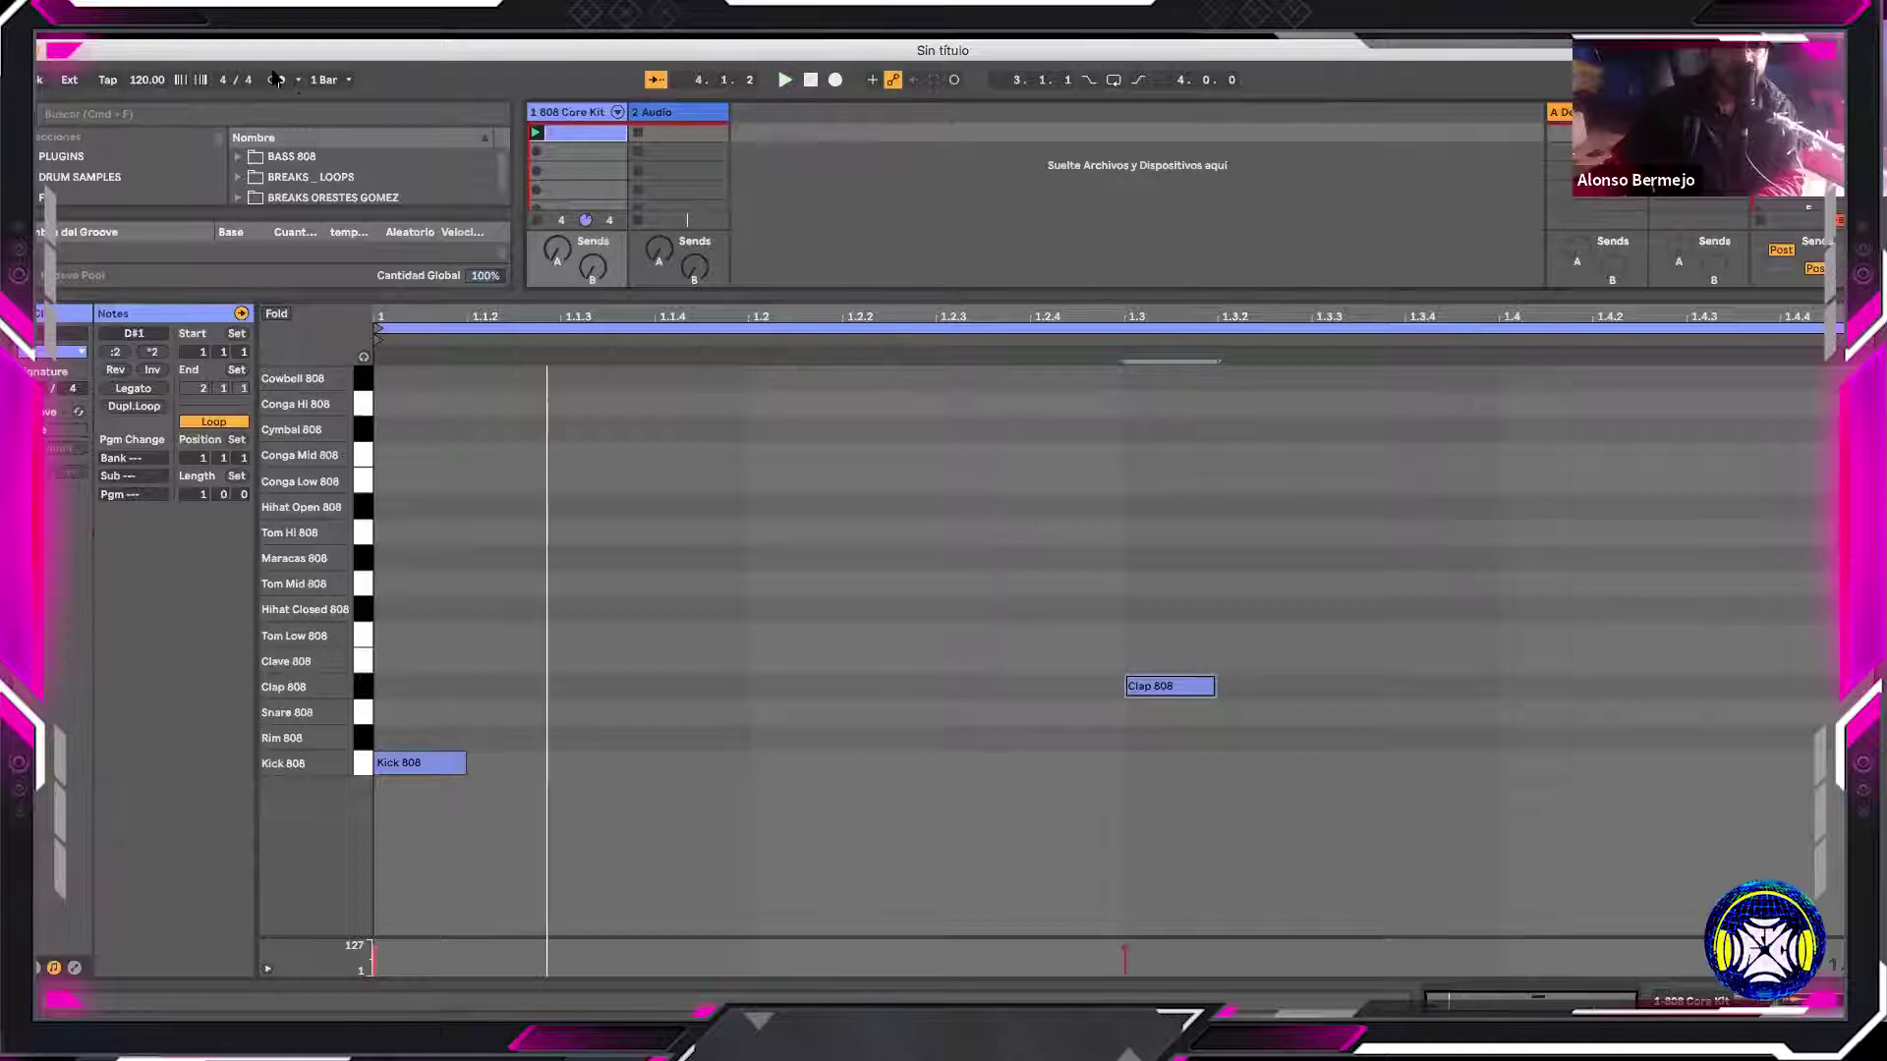
{"action": "left_click", "coordinate": [136, 80]}
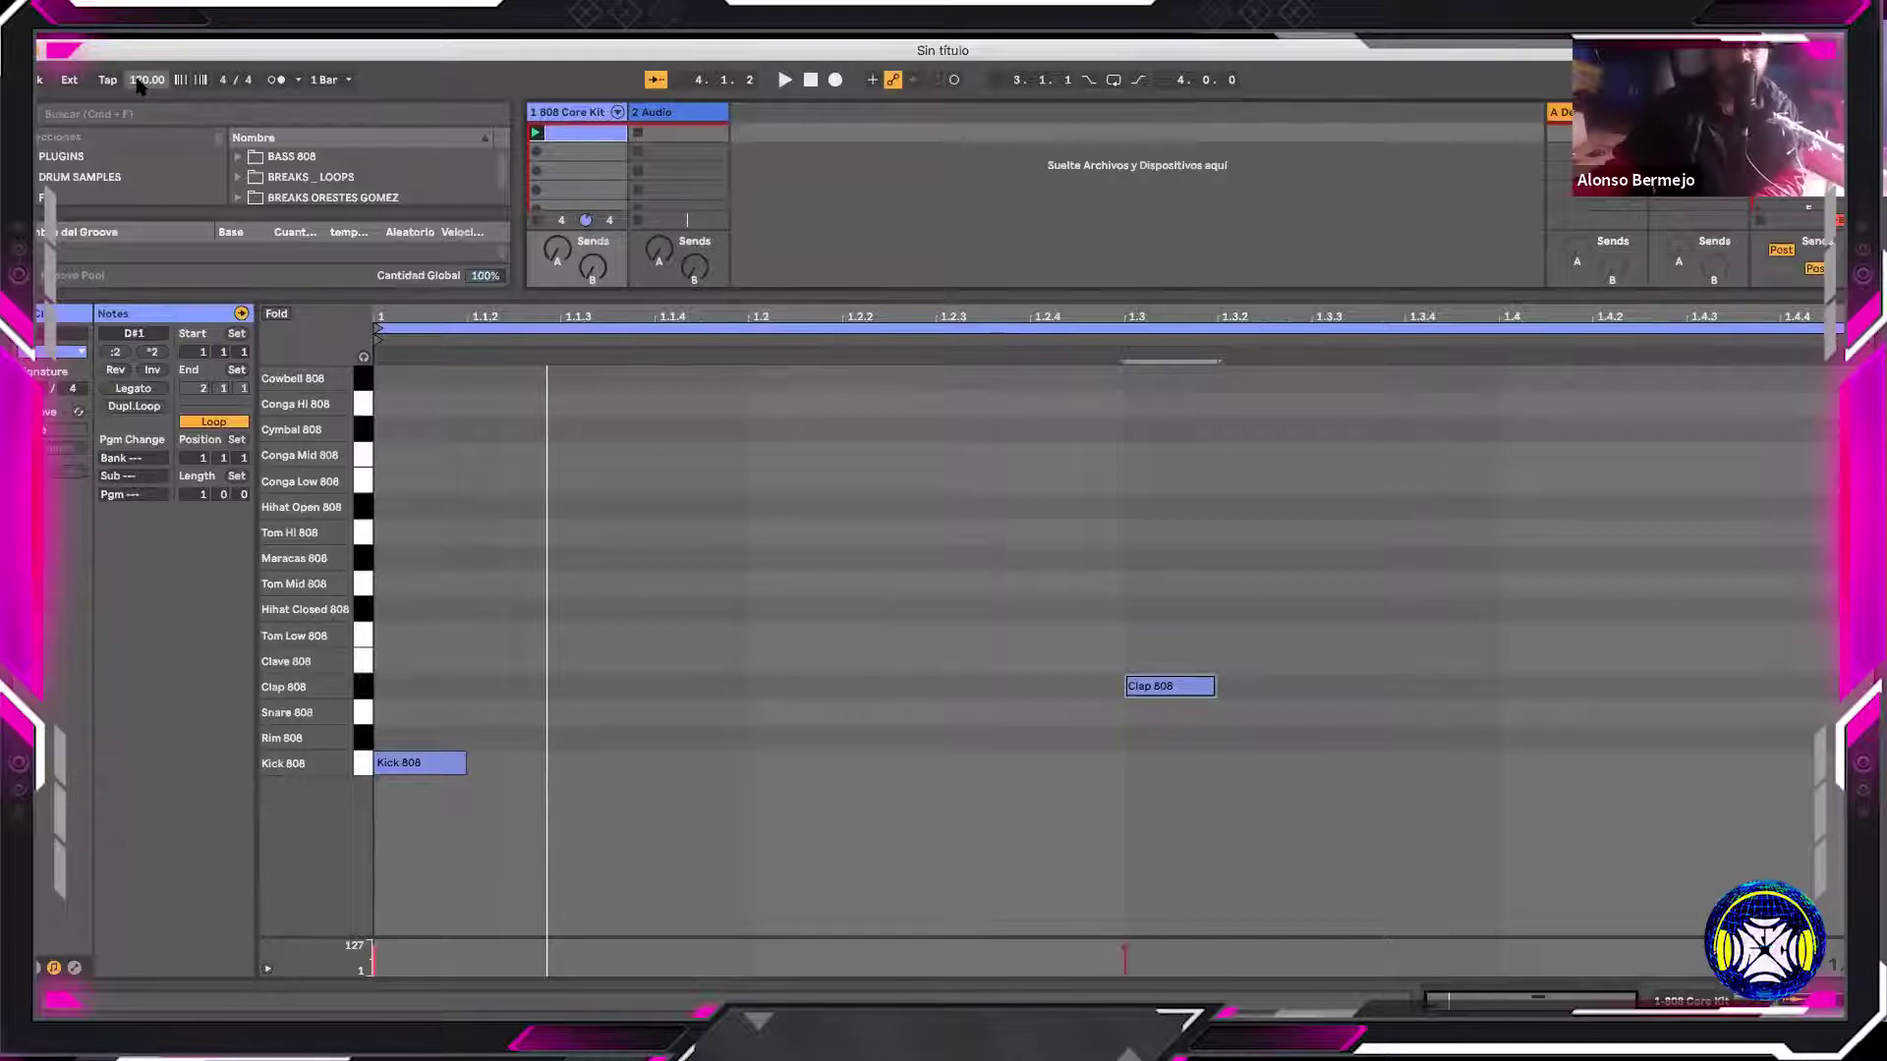
{"action": "key", "text": "space"}
{"action": "left_click_drag", "start_coordinate": [158, 80], "coordinate": [158, 96]}
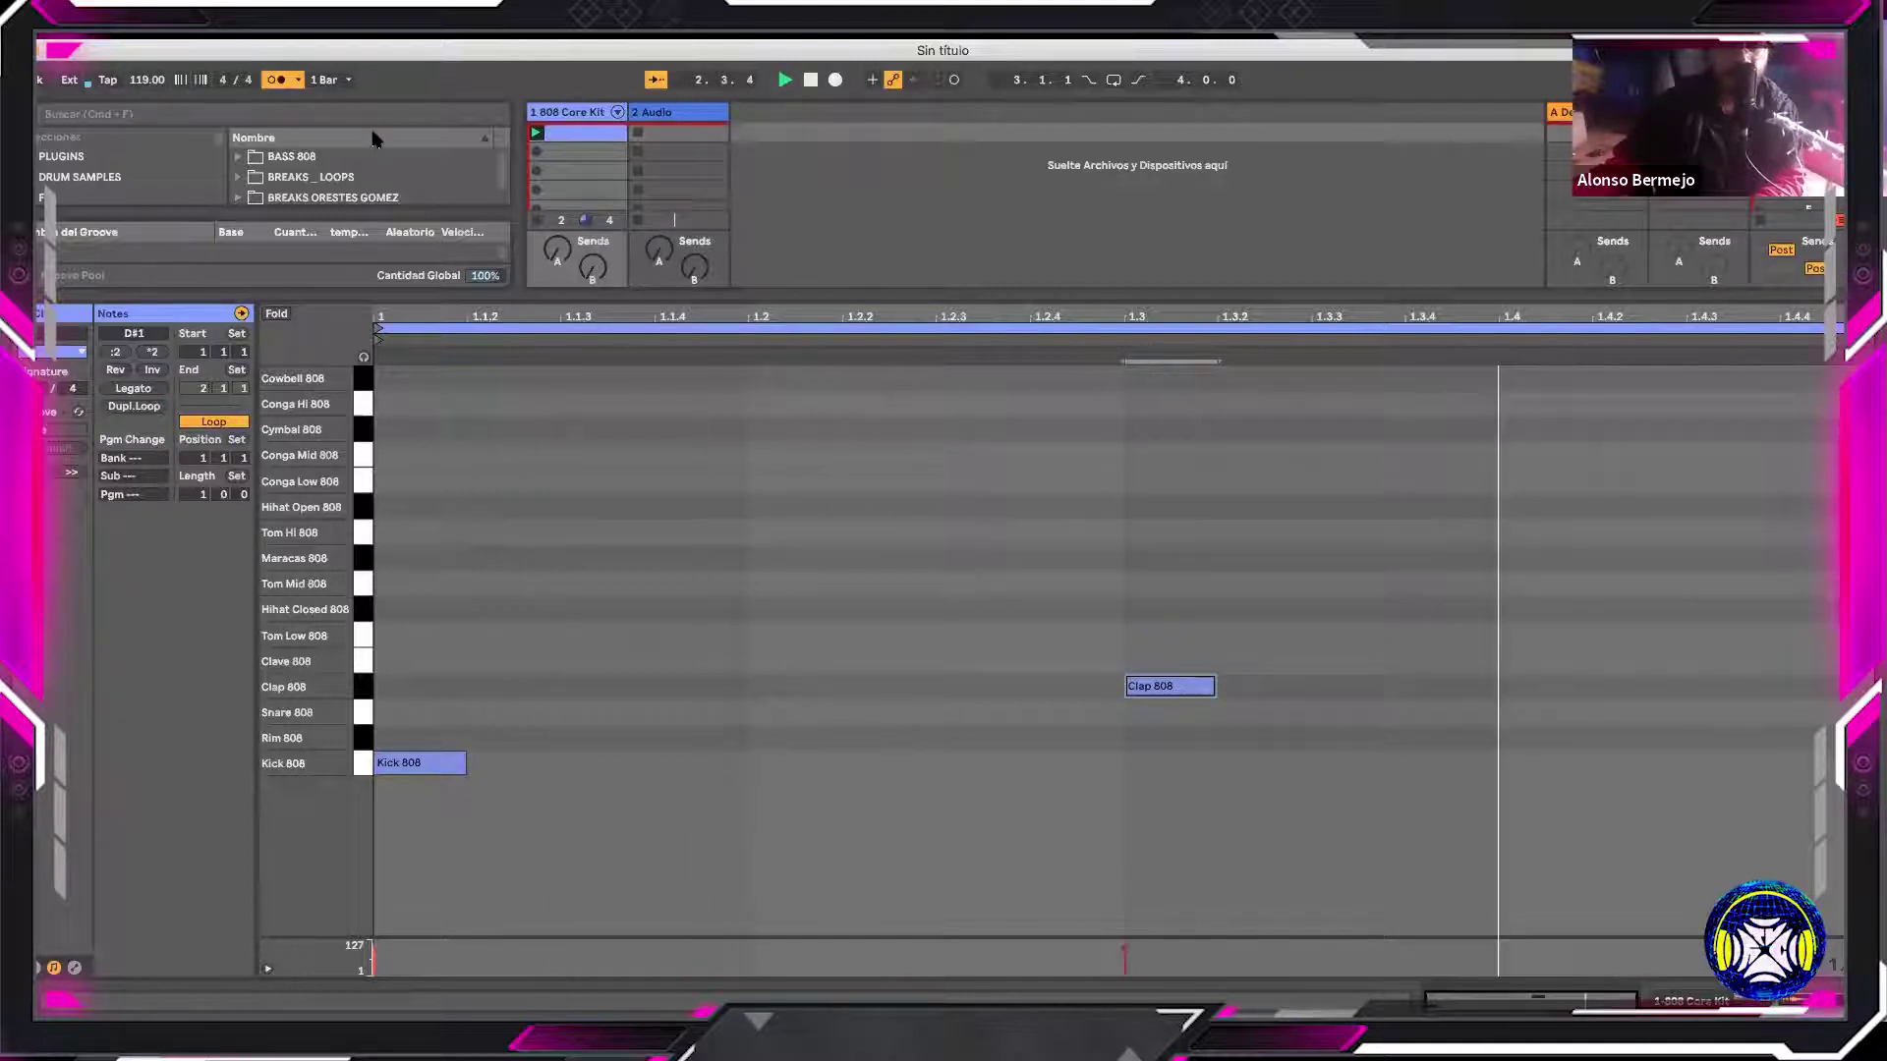
{"action": "left_click", "coordinate": [270, 77]}
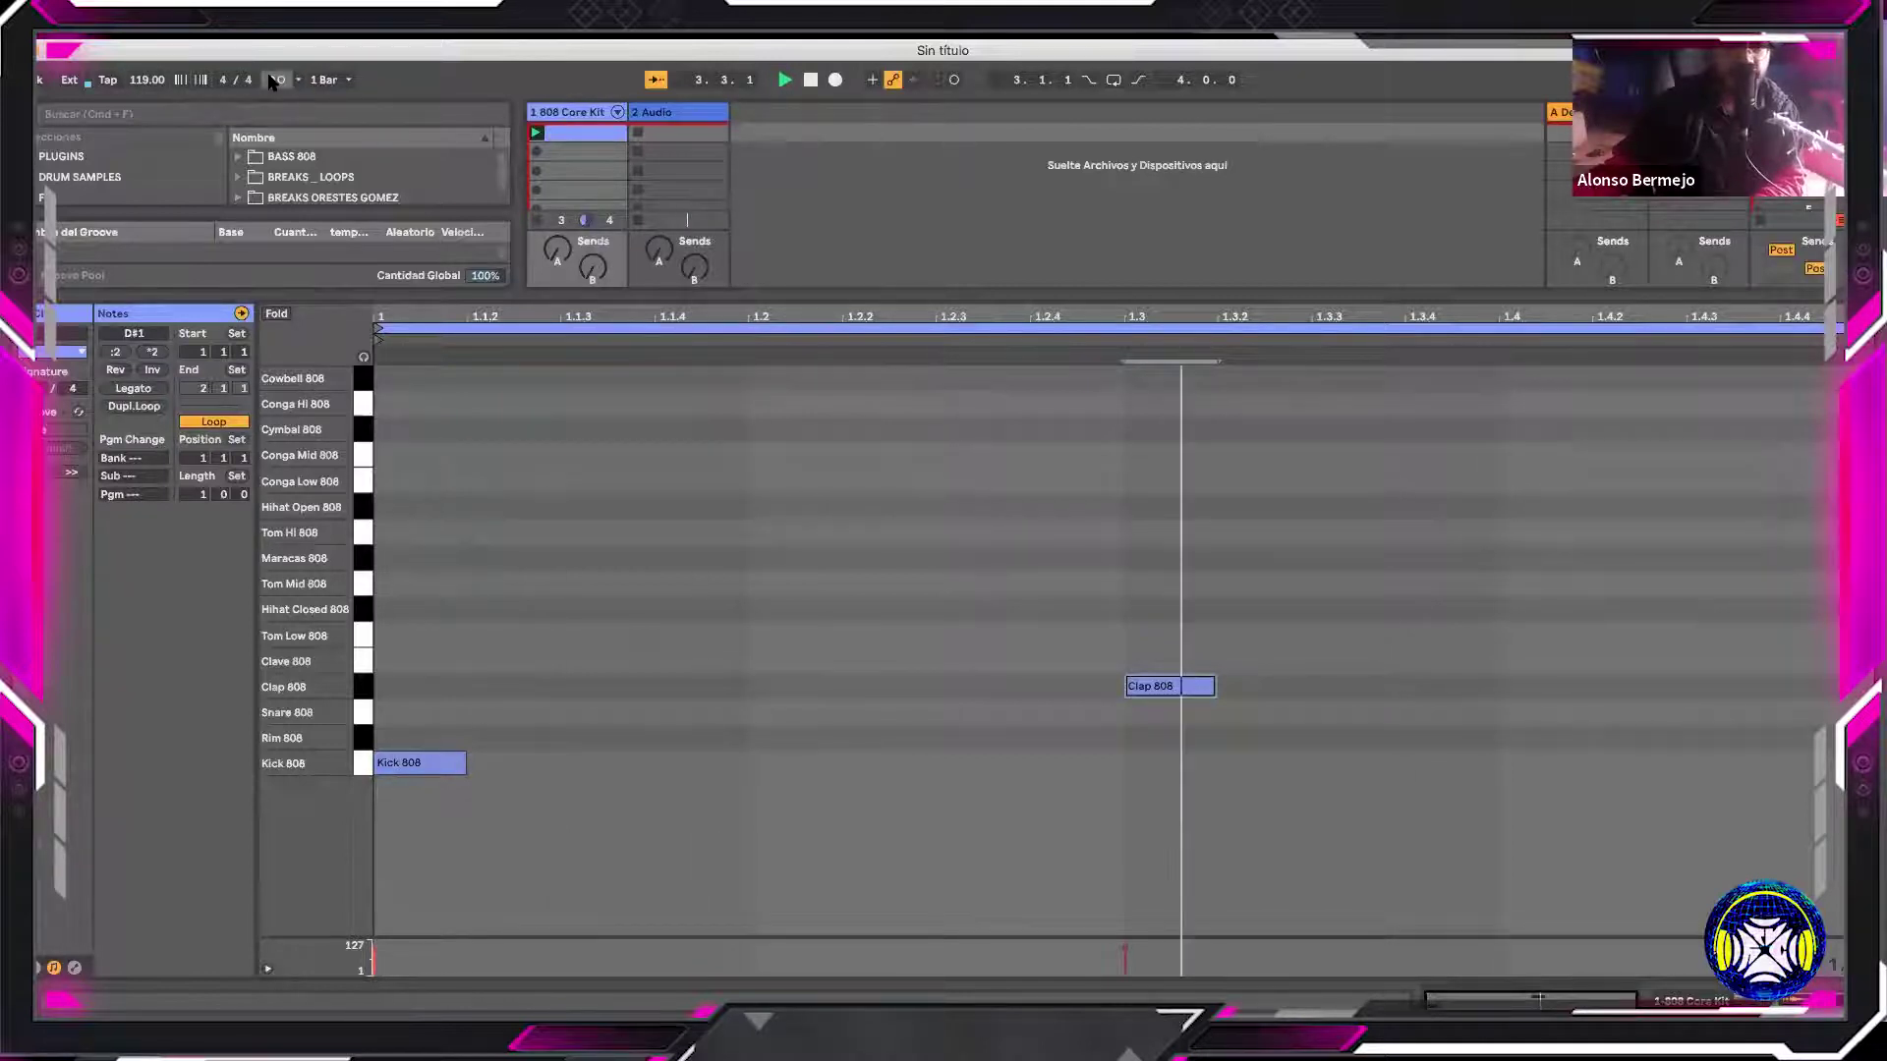
{"action": "left_click", "coordinate": [271, 81]}
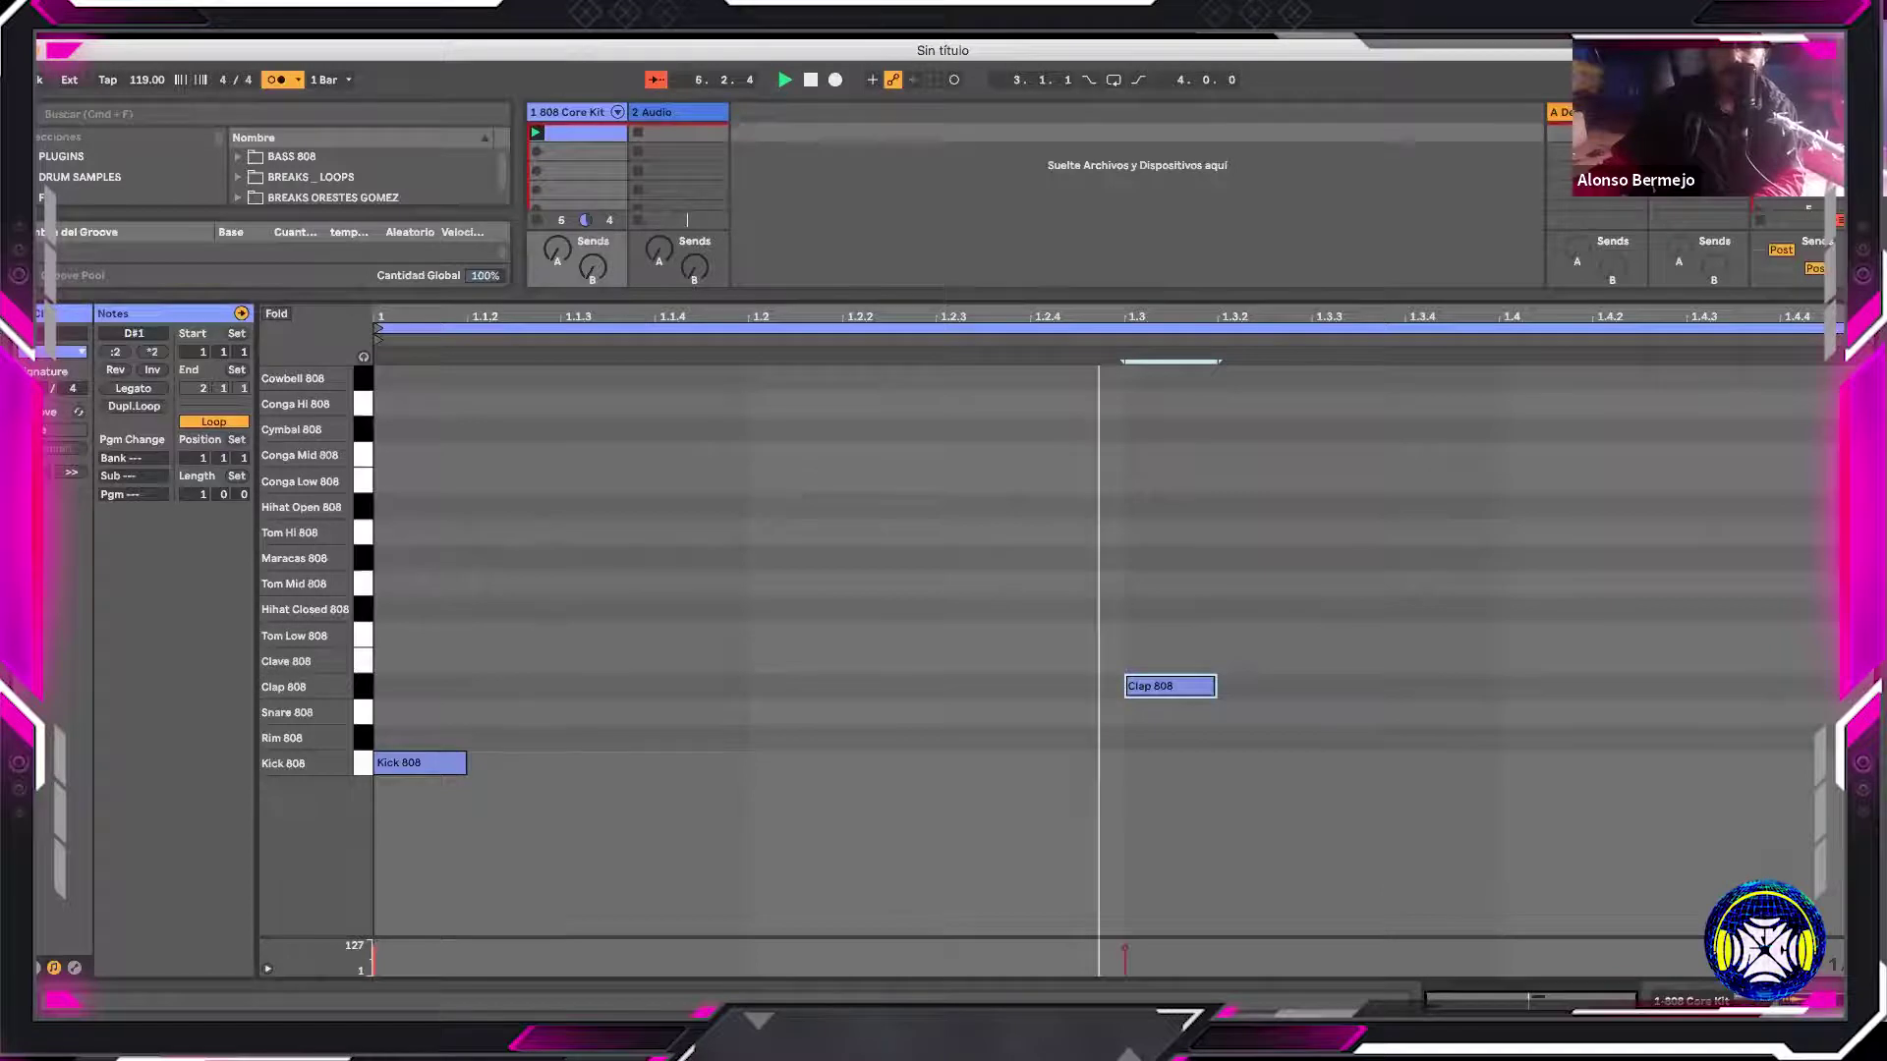
Try an extra Kick 808 note at 1.4.4, remove it and stop playback
{"action": "double_click", "coordinate": [1808, 764]}
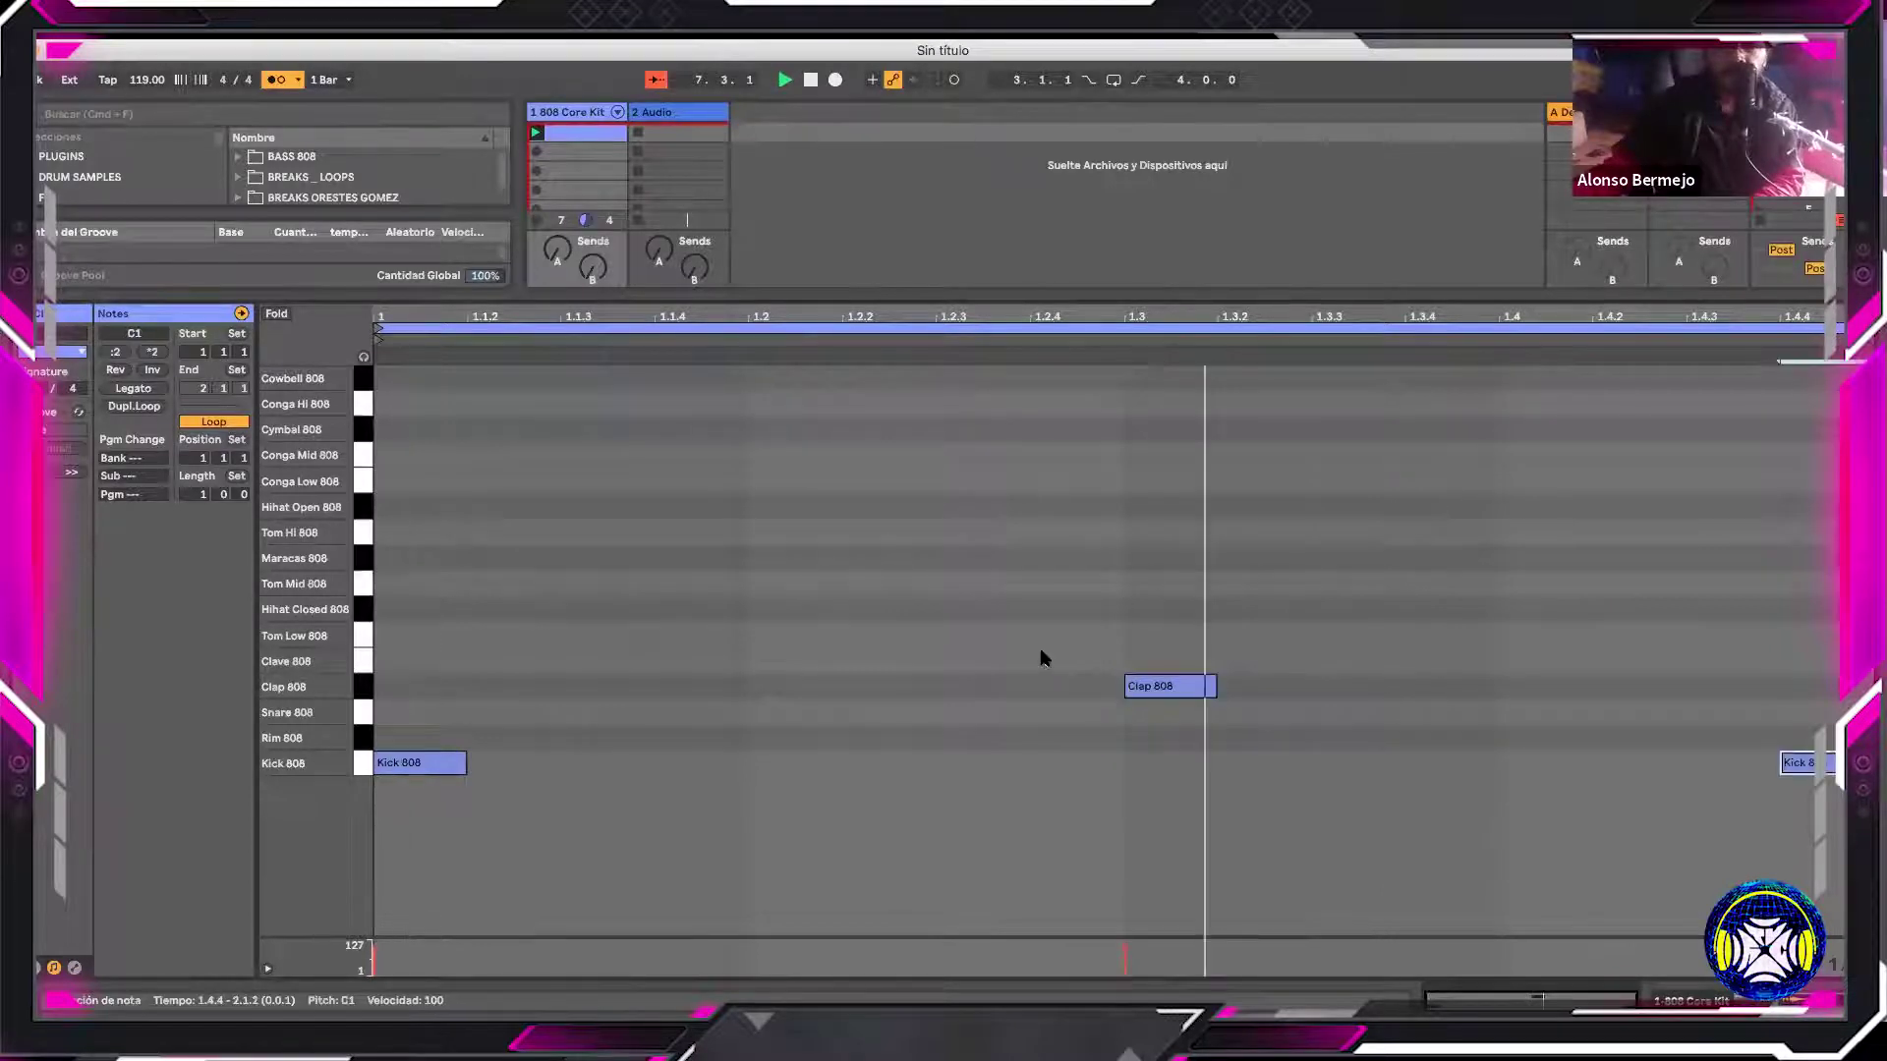
{"action": "key", "text": "Delete"}
{"action": "key", "text": "space"}
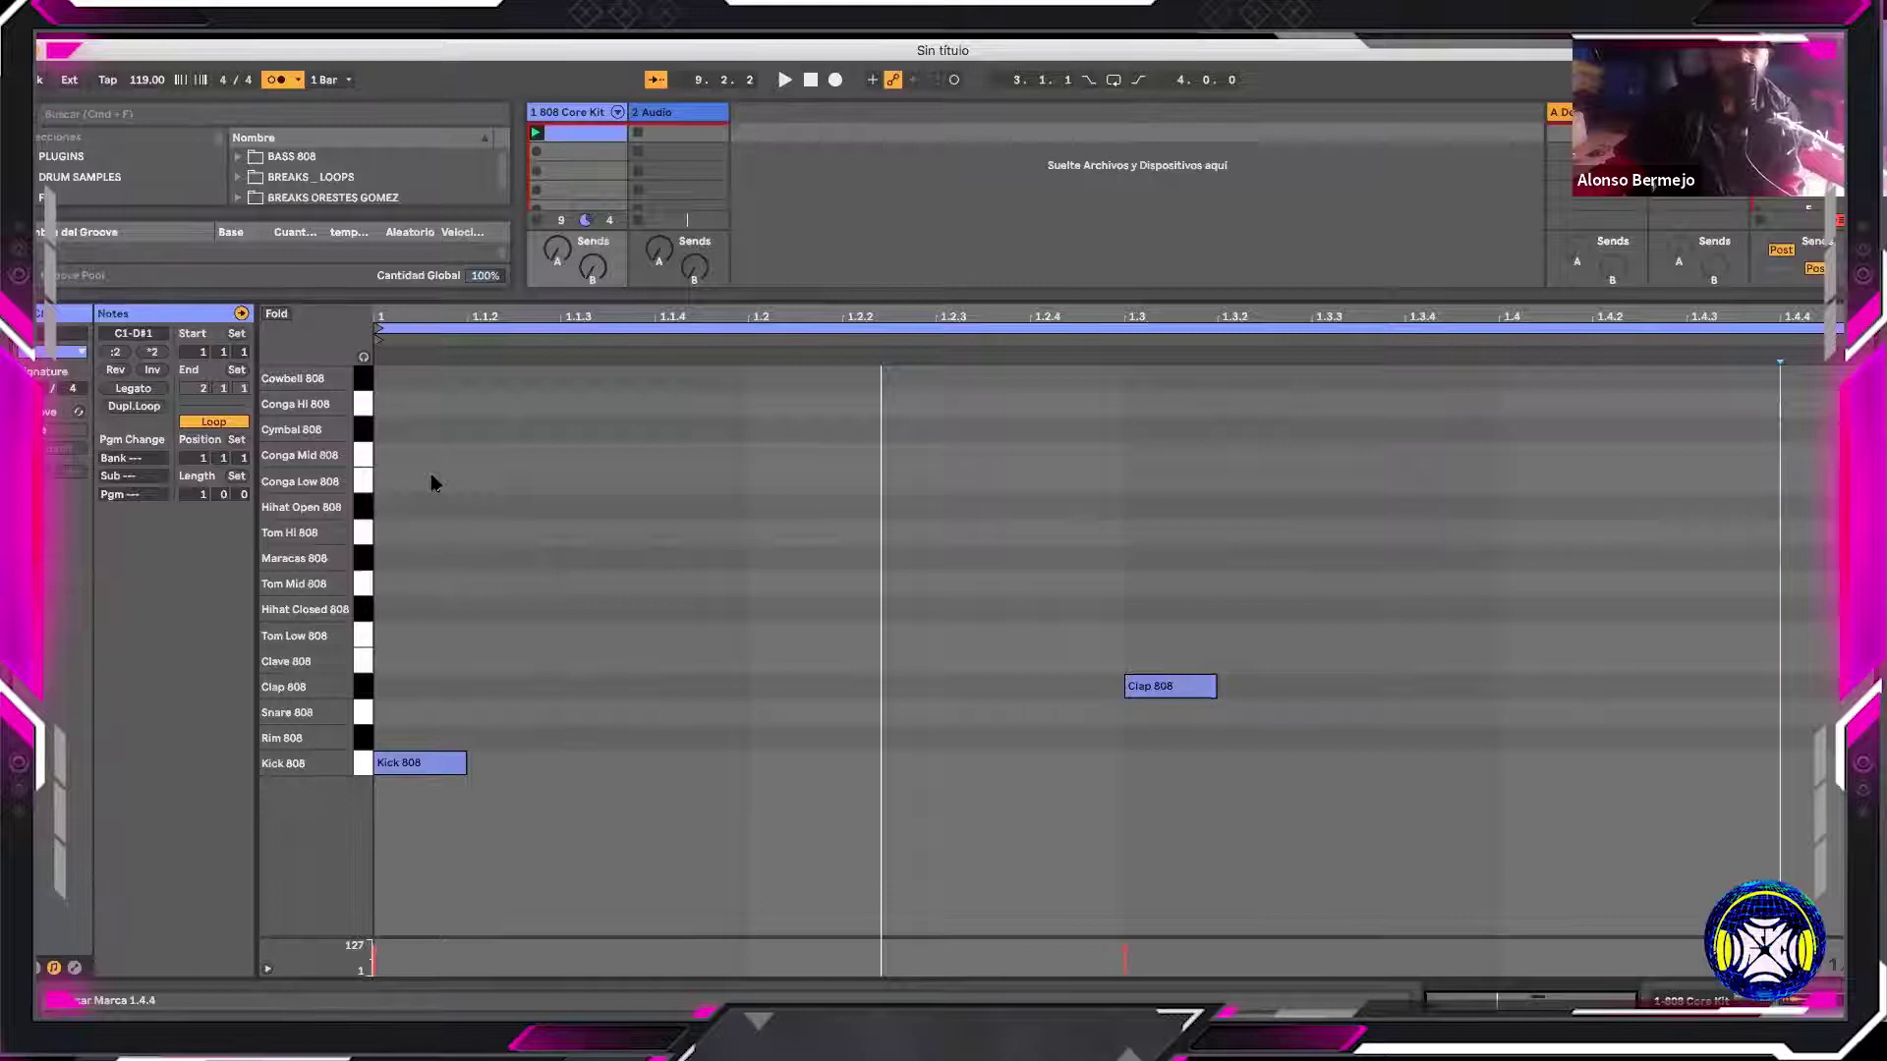
Duplicate the clip's loop to two bars, with its kick and clap notes, and quantize the notes
{"action": "left_click", "coordinate": [136, 411]}
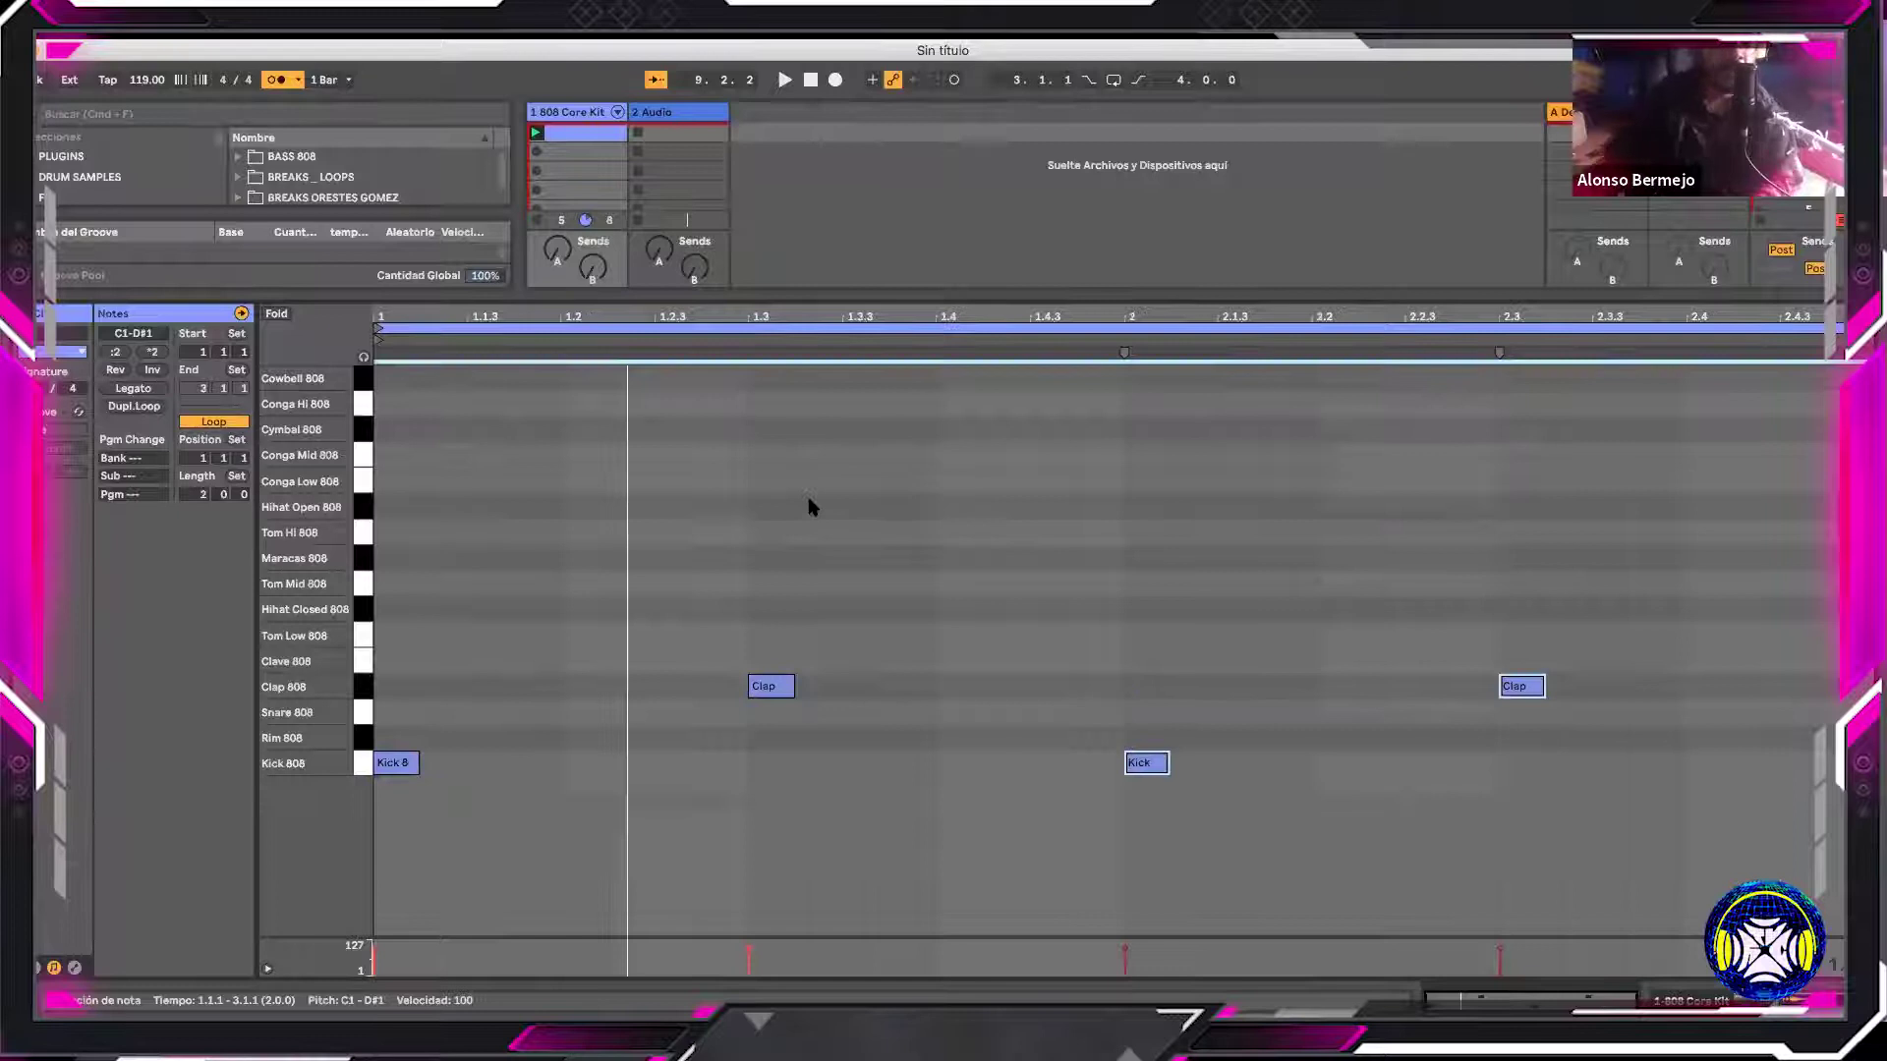
{"action": "left_click", "coordinate": [757, 508]}
{"action": "key", "text": "space"}
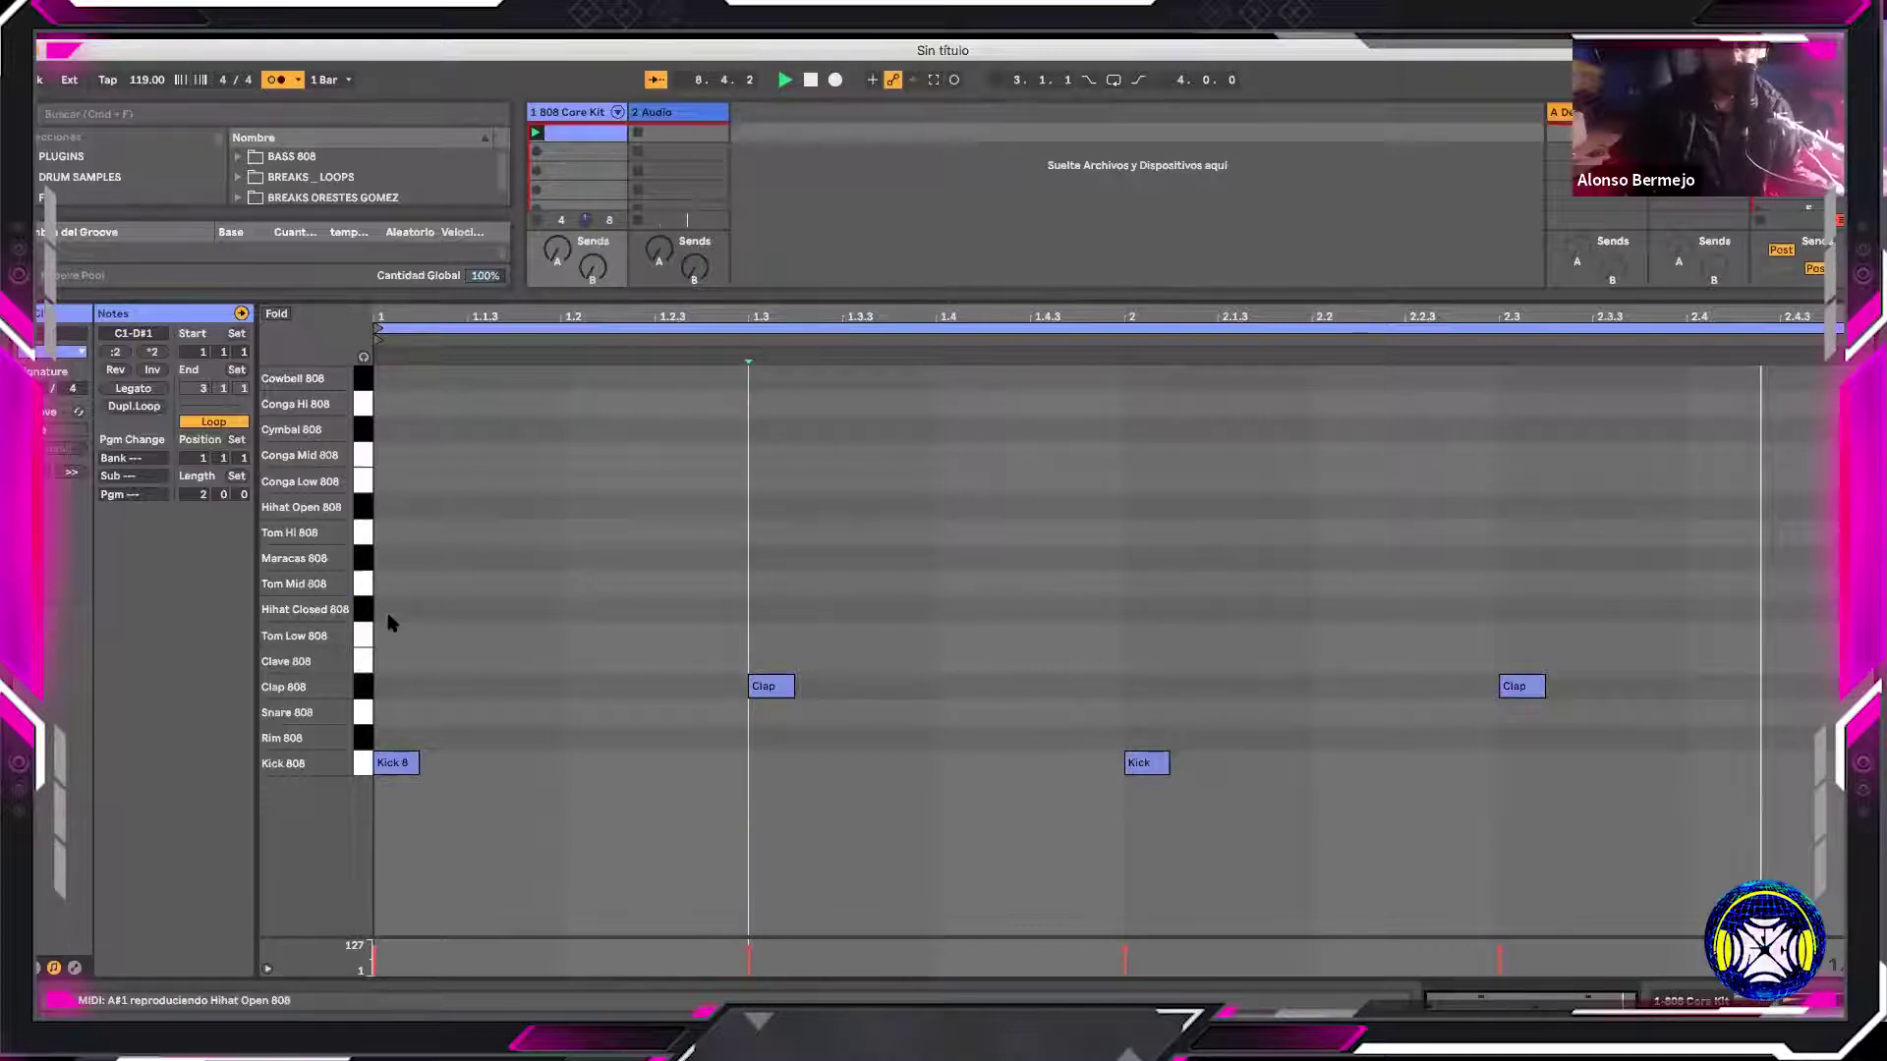
{"action": "key", "text": "space"}
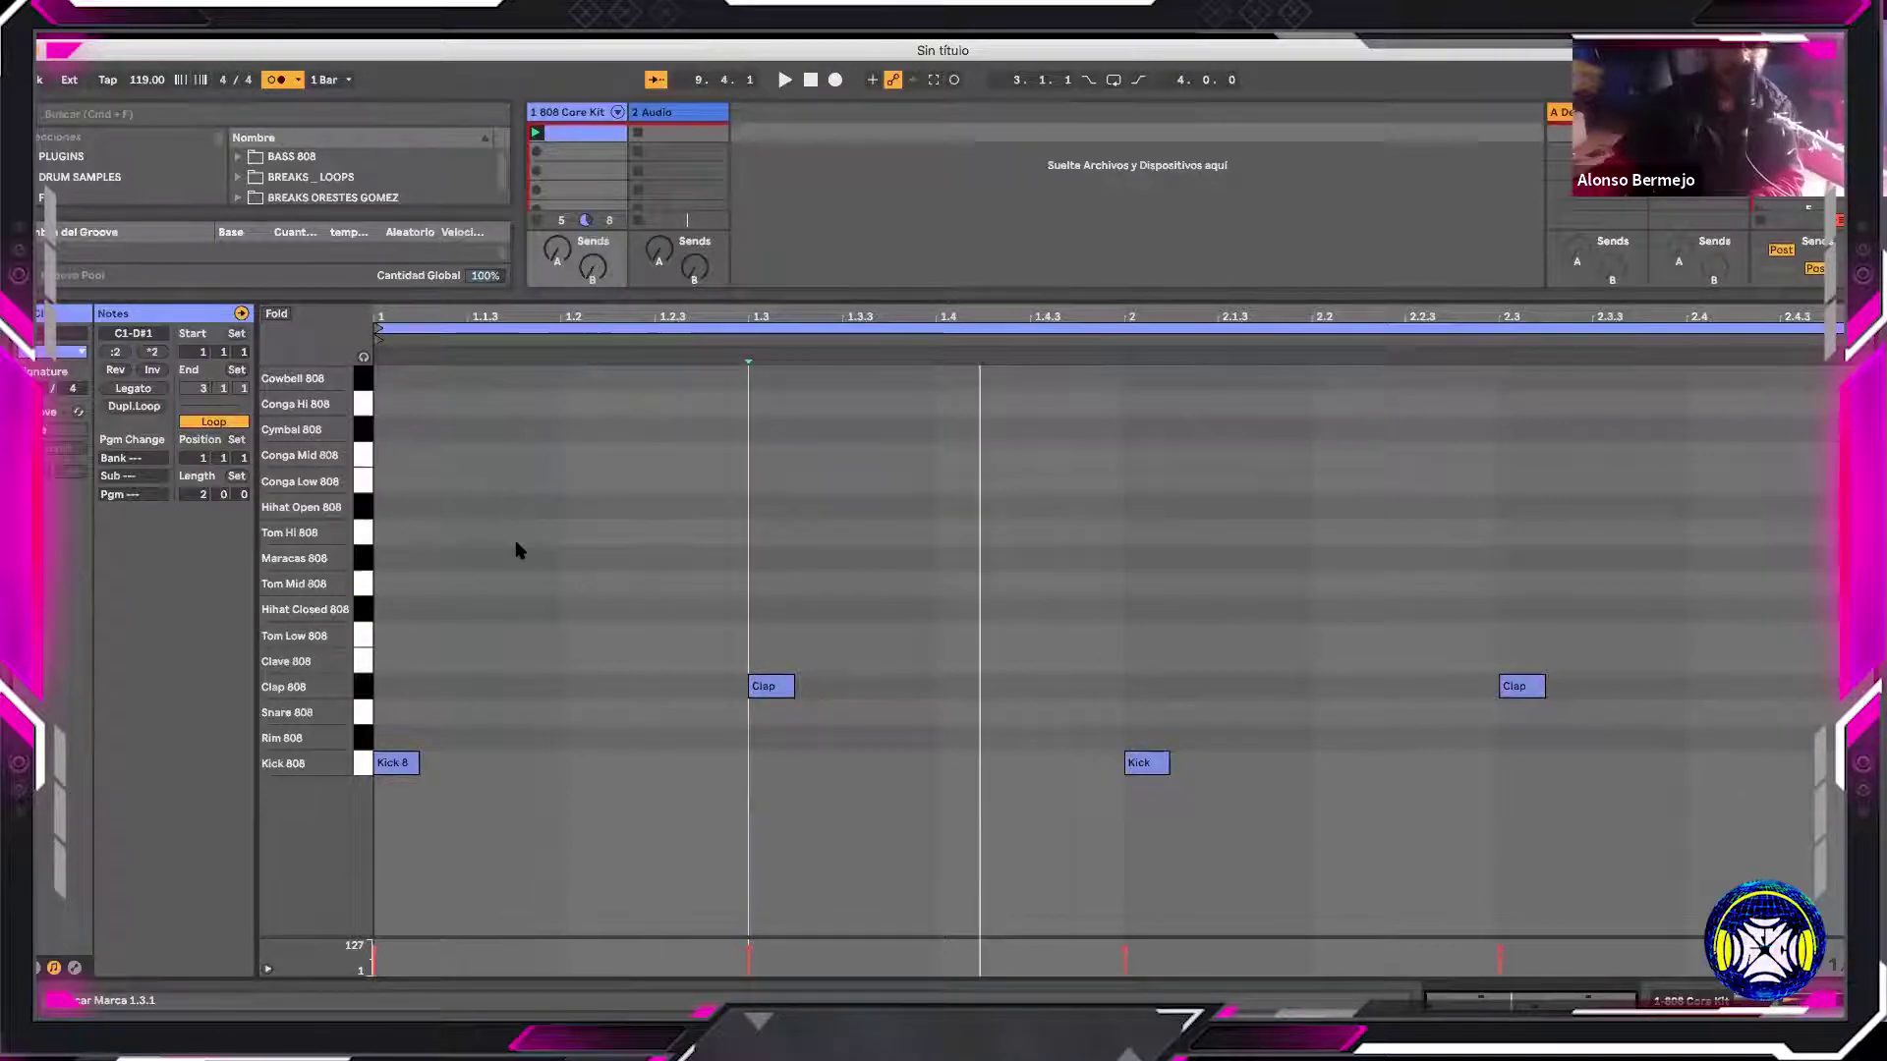
{"action": "right_click", "coordinate": [657, 558]}
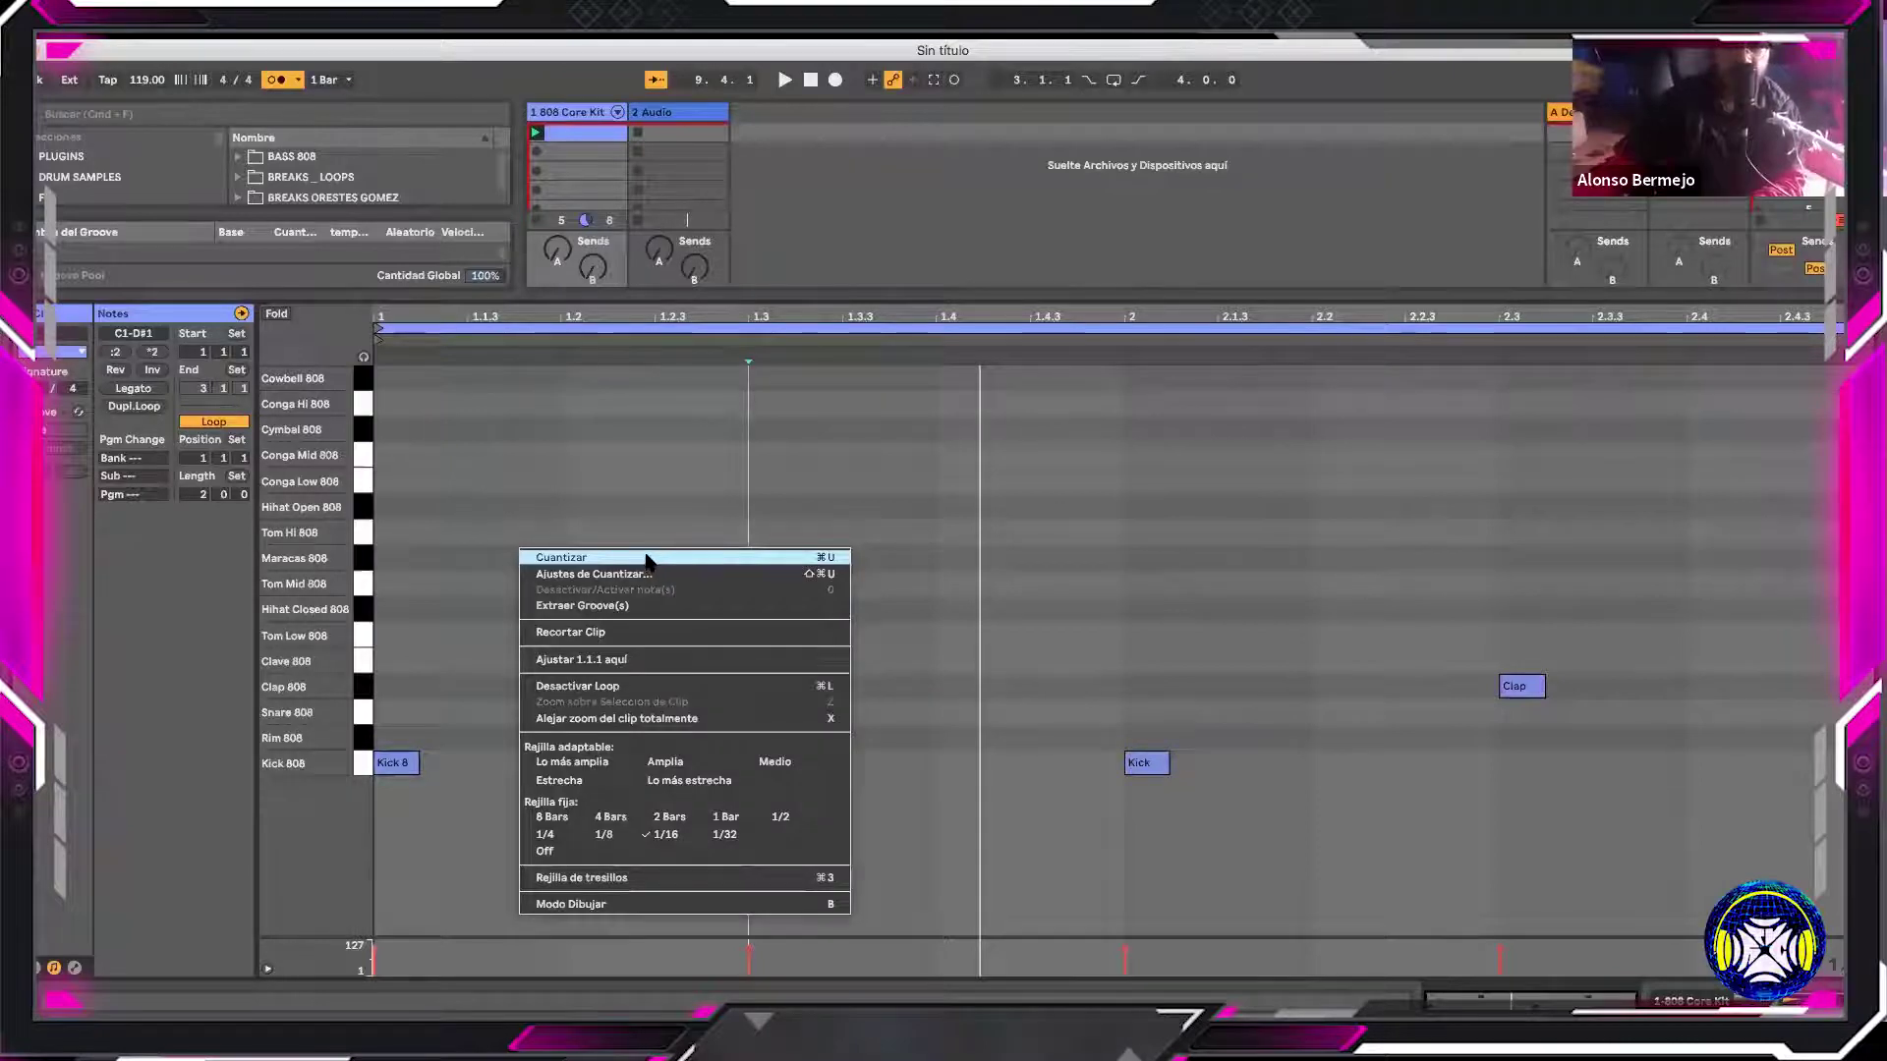
{"action": "left_click", "coordinate": [647, 559]}
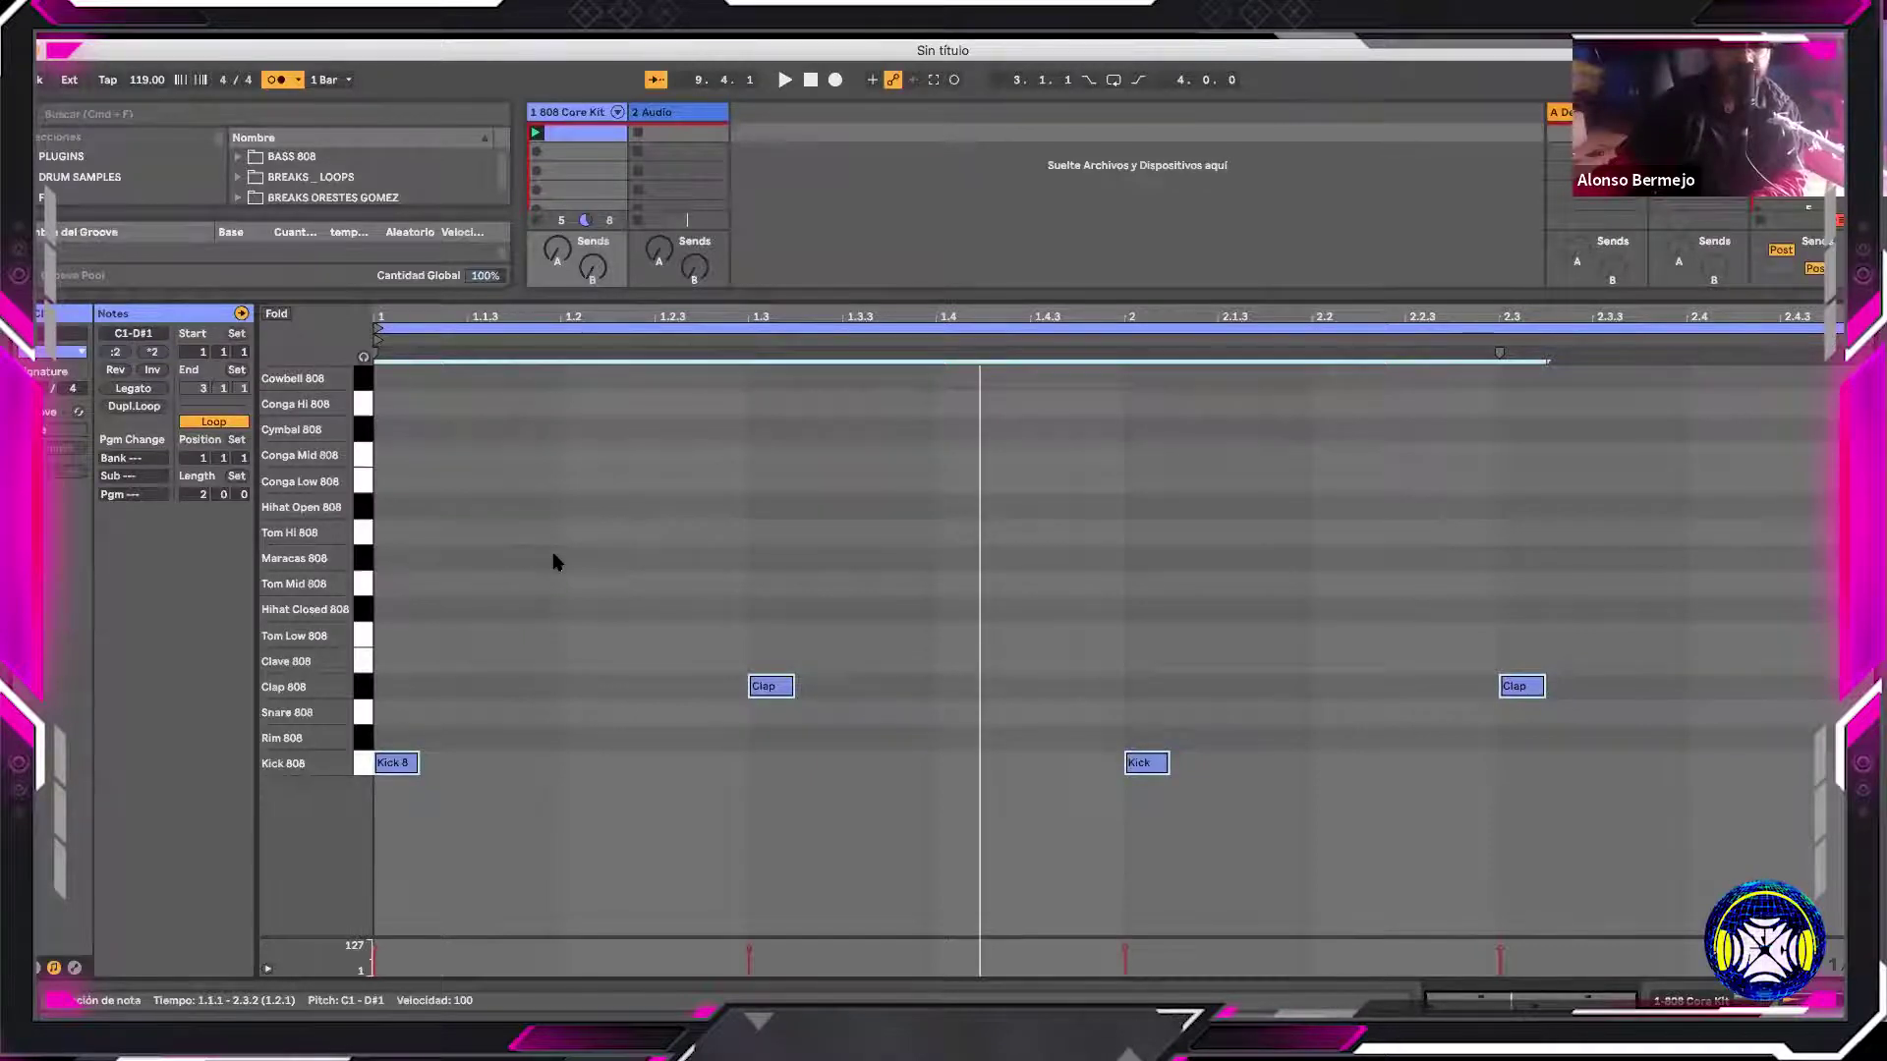
Try the first Clap 808 note slightly ahead of beat 1.3 during playback and move it back onto 1.3
{"action": "left_click", "coordinate": [811, 699]}
{"action": "left_click_drag", "start_coordinate": [776, 688], "coordinate": [751, 694]}
{"action": "left_click", "coordinate": [430, 340]}
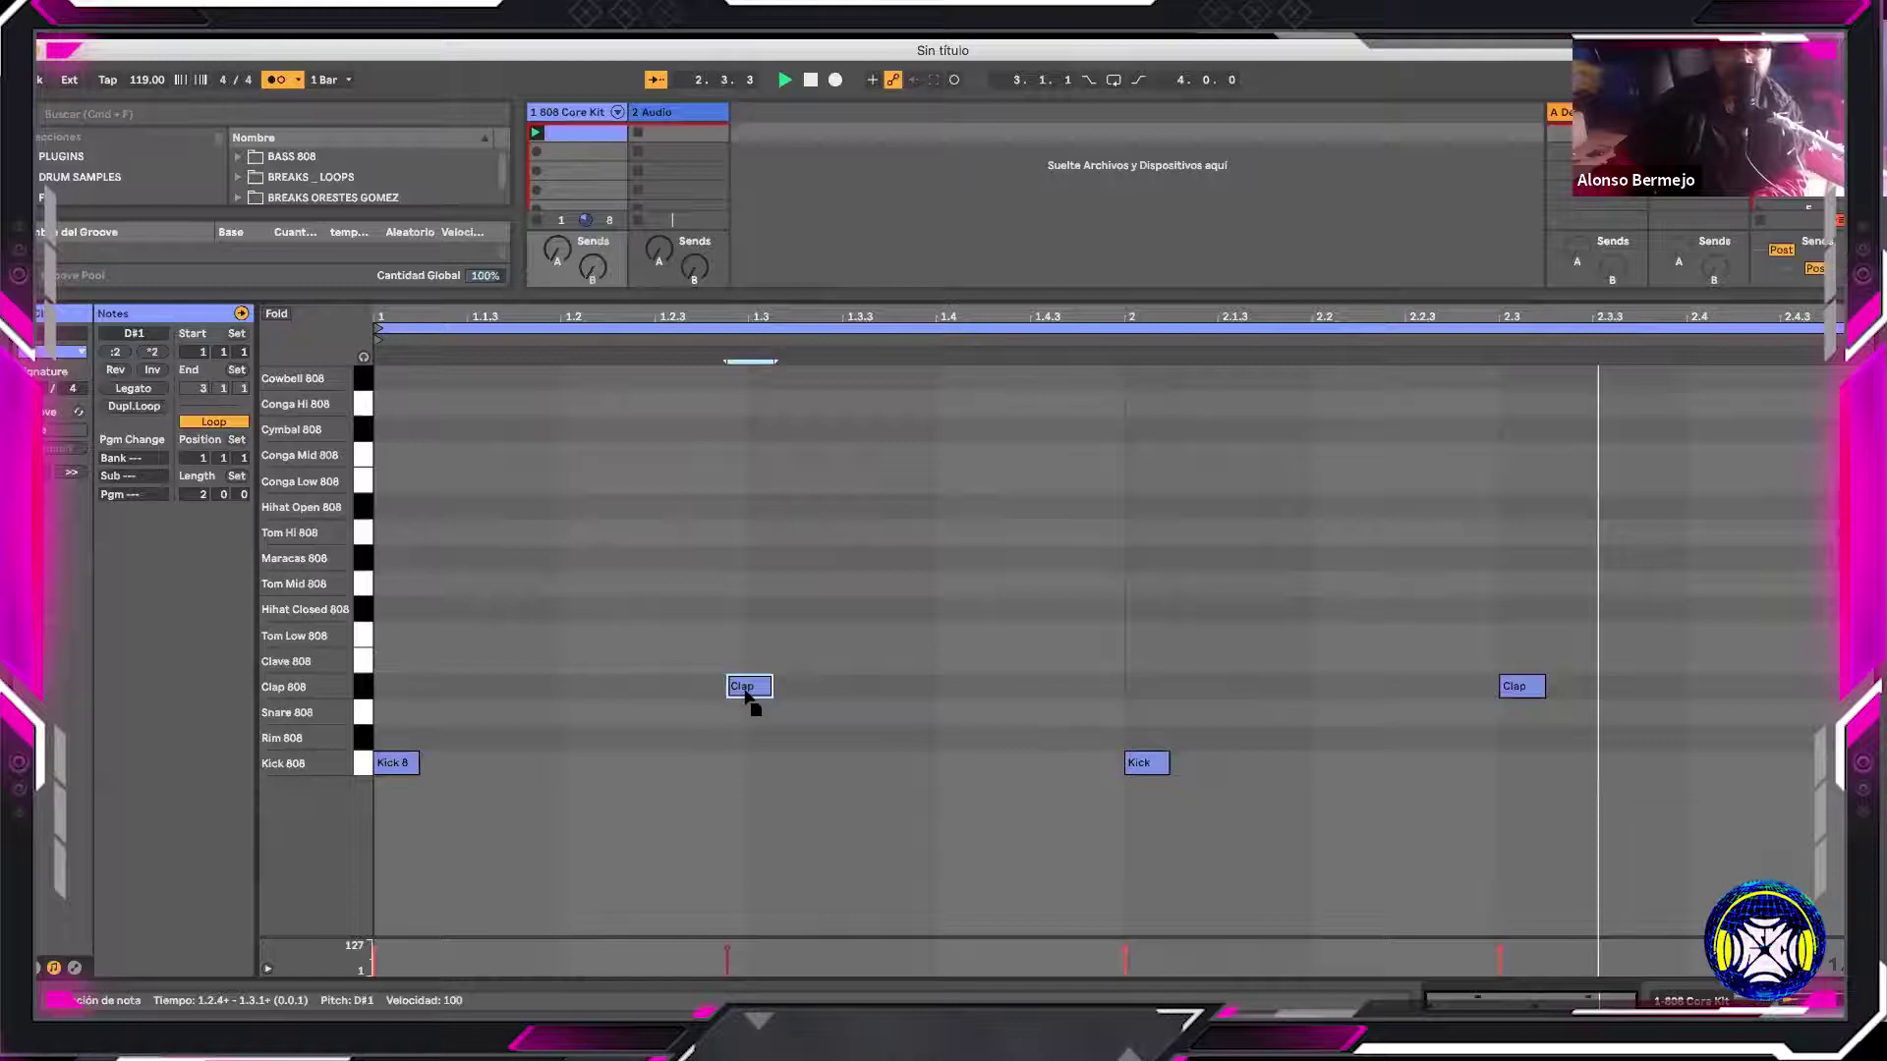
{"action": "left_click_drag", "start_coordinate": [745, 695], "coordinate": [758, 693]}
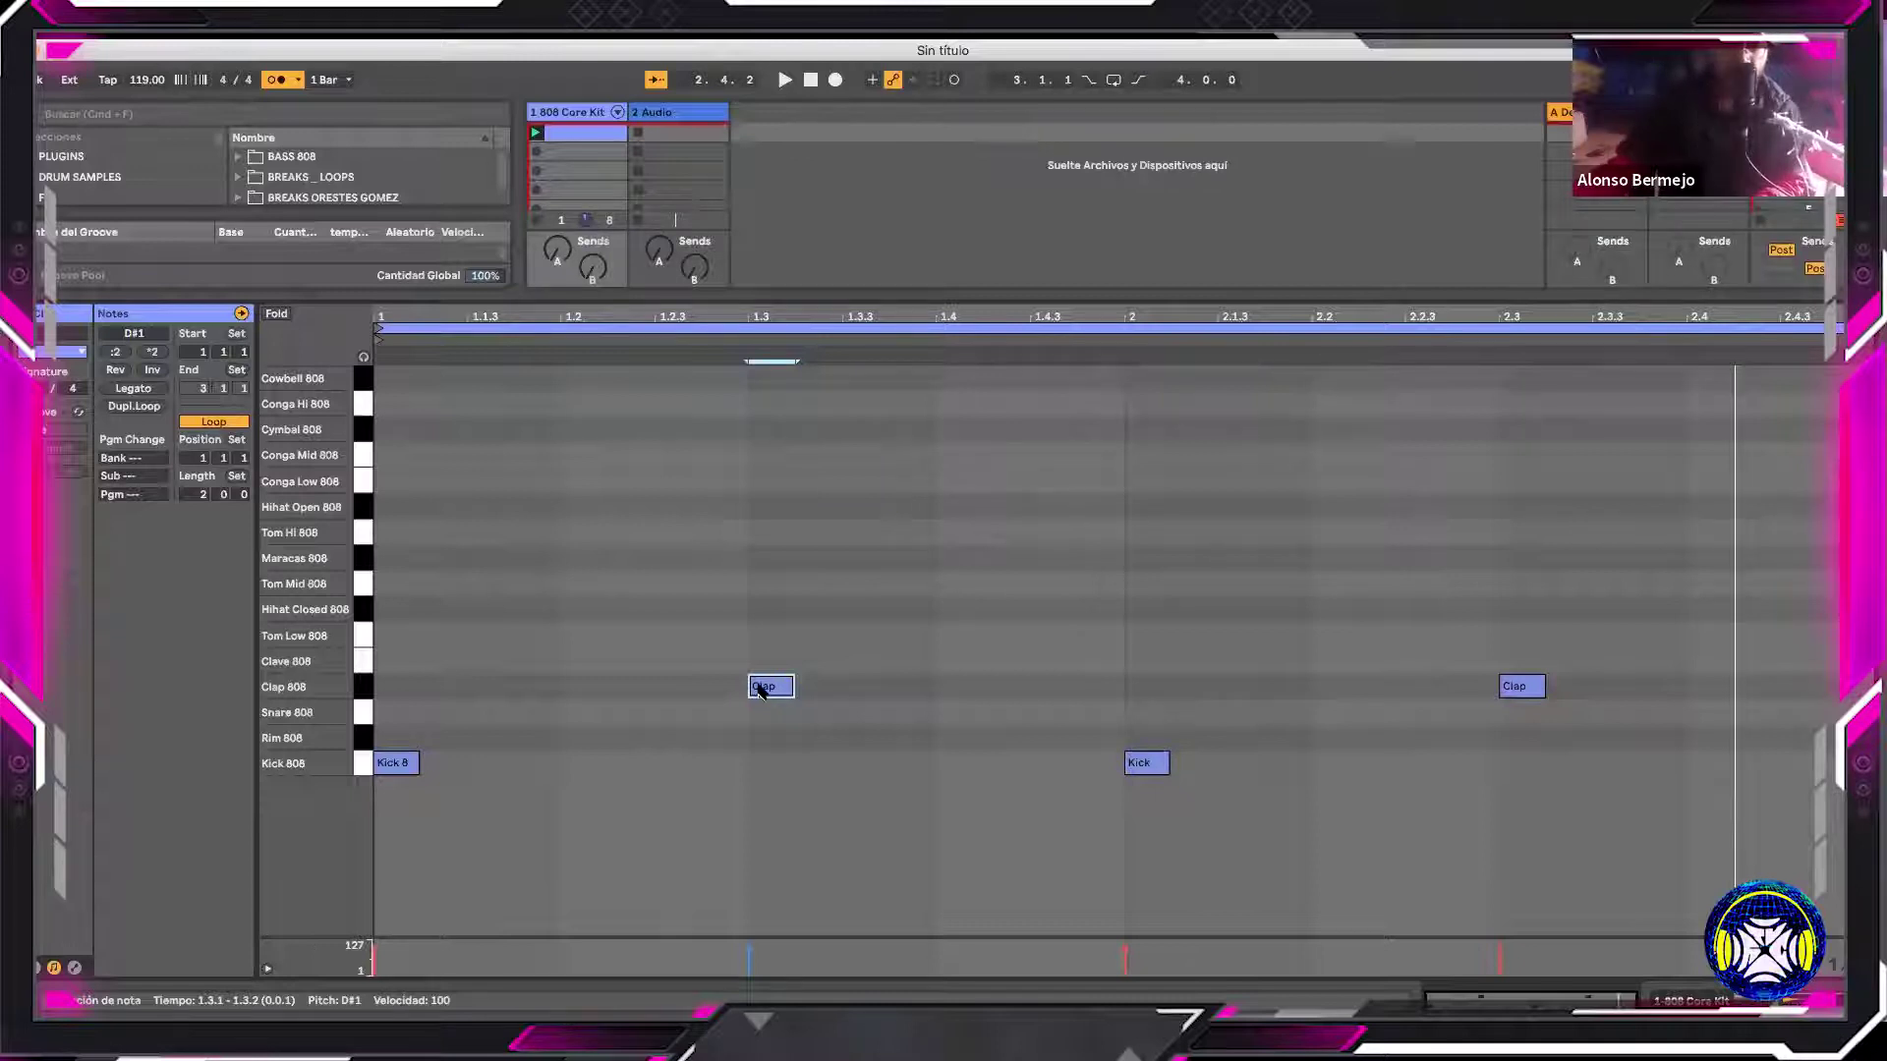
{"action": "left_click", "coordinate": [776, 663]}
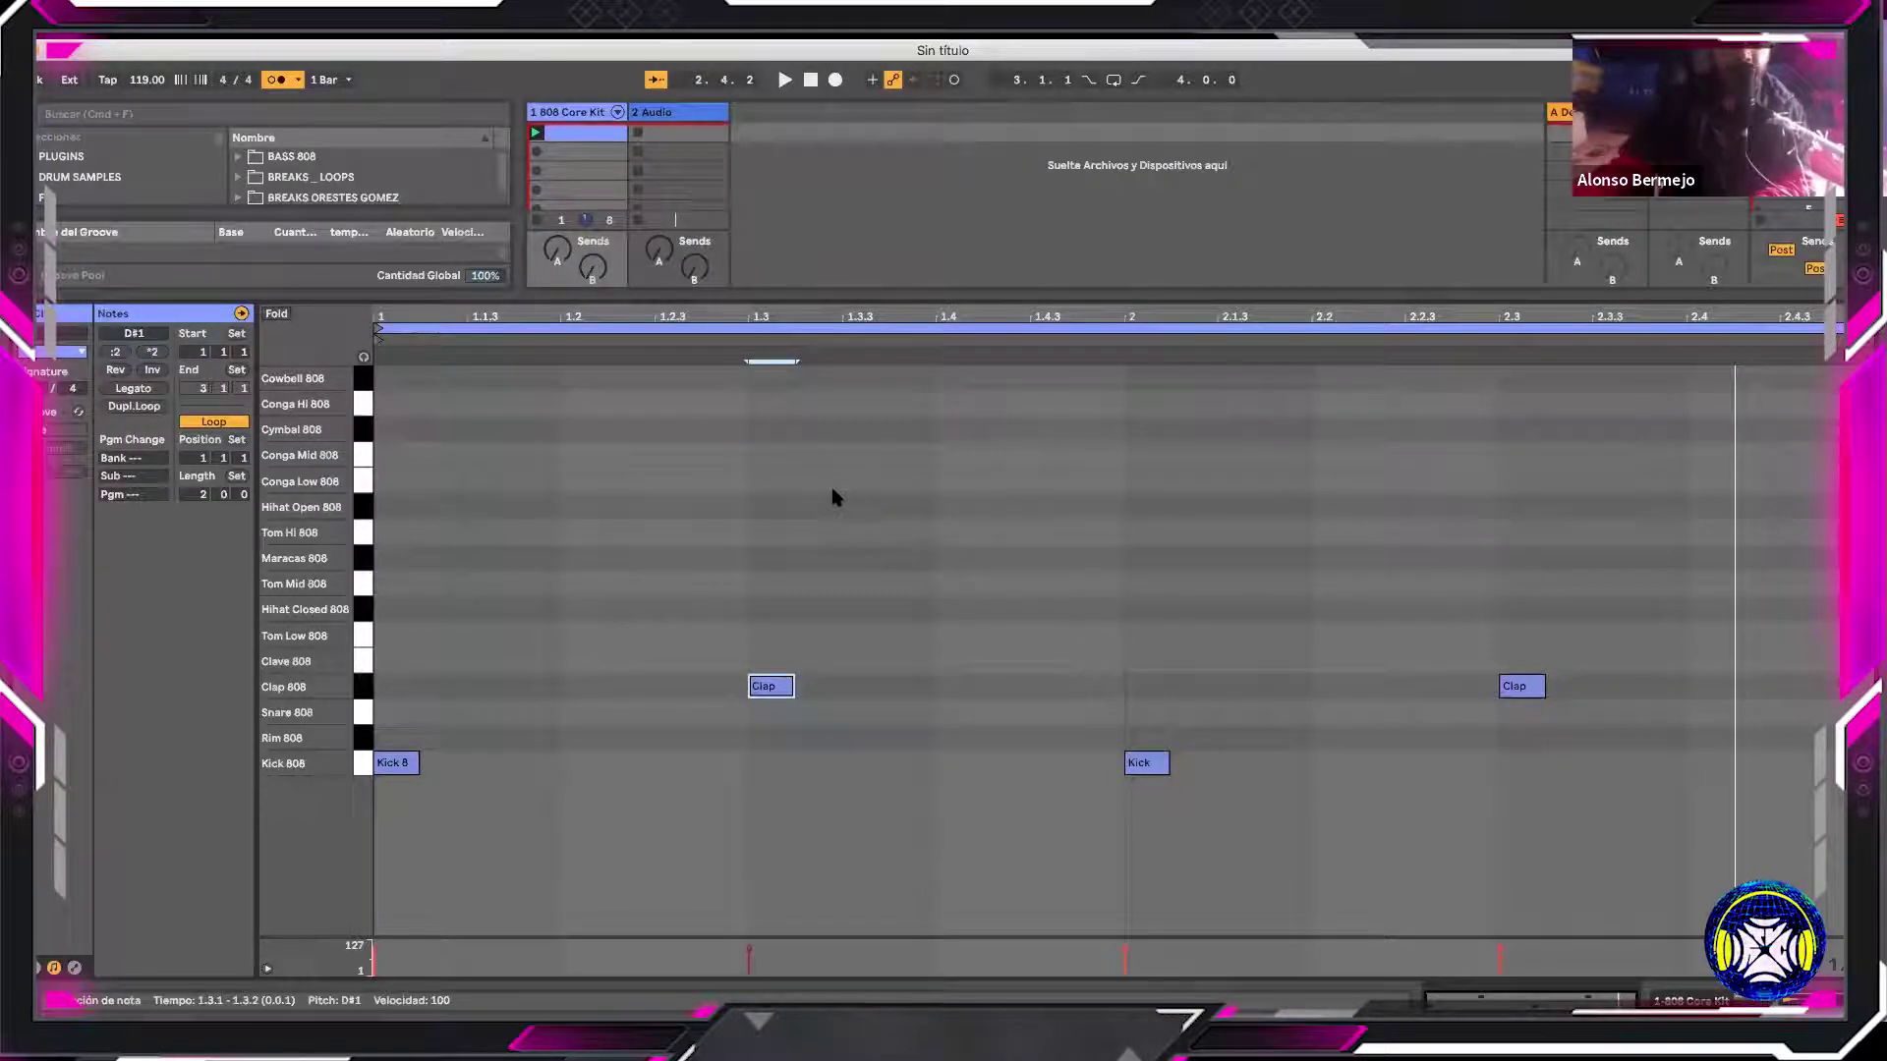
Play the clip and add a Hihat Closed 808 note at the start of bar 1
{"action": "left_click", "coordinate": [644, 601]}
{"action": "key", "text": "space"}
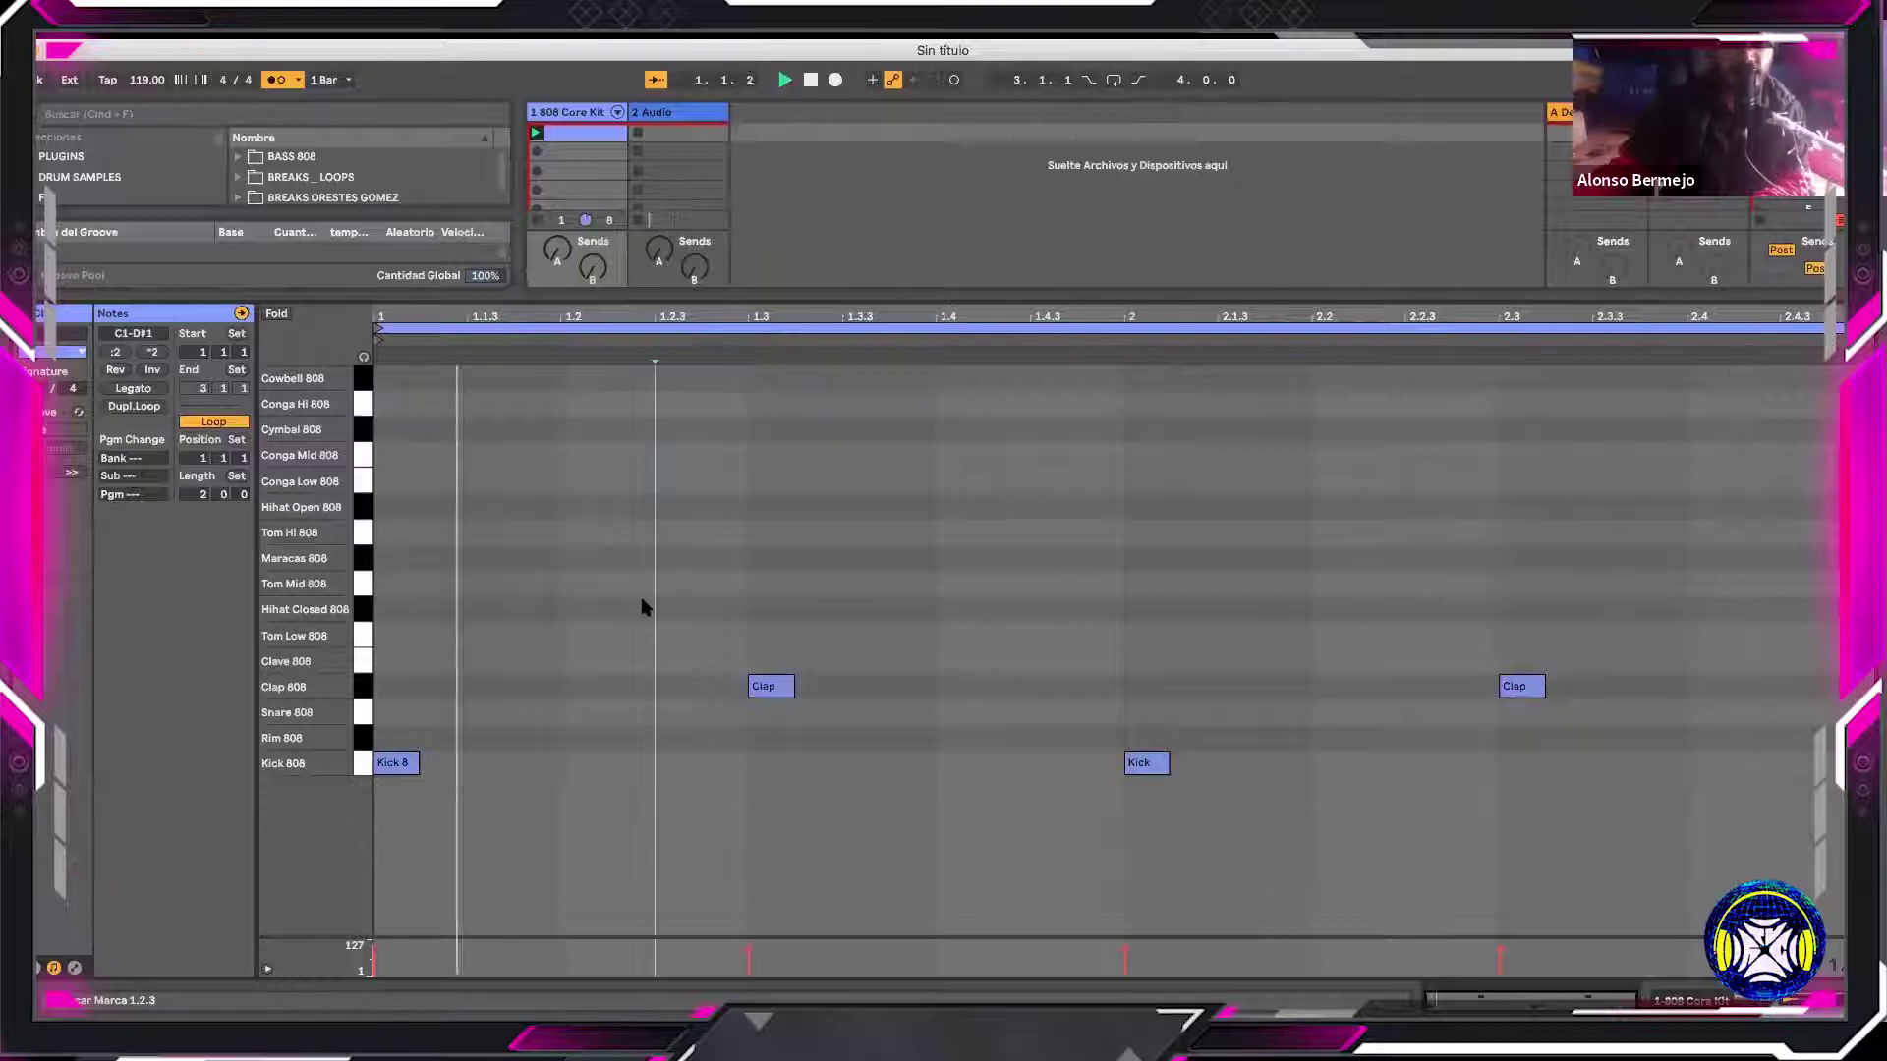
{"action": "double_click", "coordinate": [395, 611]}
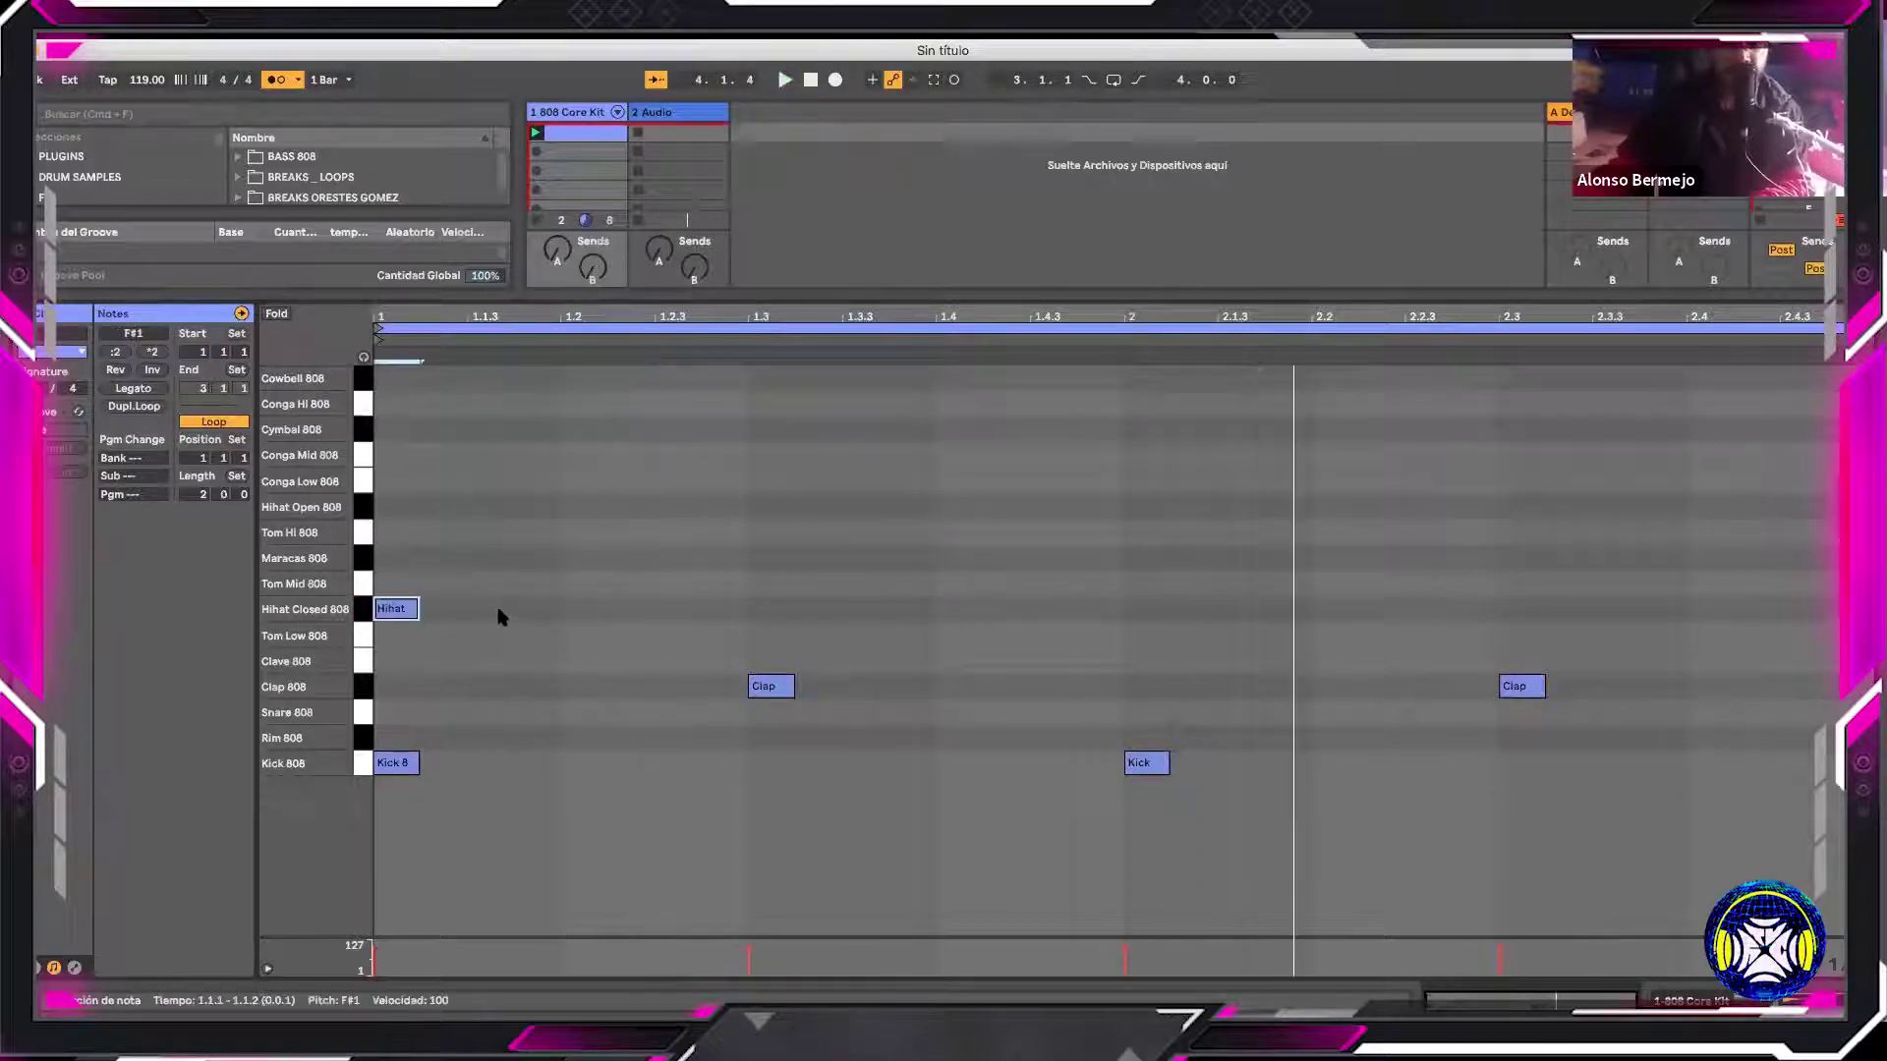
{"action": "double_click", "coordinate": [491, 612]}
{"action": "left_click", "coordinate": [577, 615]}
{"action": "double_click", "coordinate": [493, 611]}
Add Hihat Closed 808 notes at 1.1.3, 1.2, 1.2.3 and 1.3 on the fixed 1/16 grid and play the clip
{"action": "right_click", "coordinate": [560, 527]}
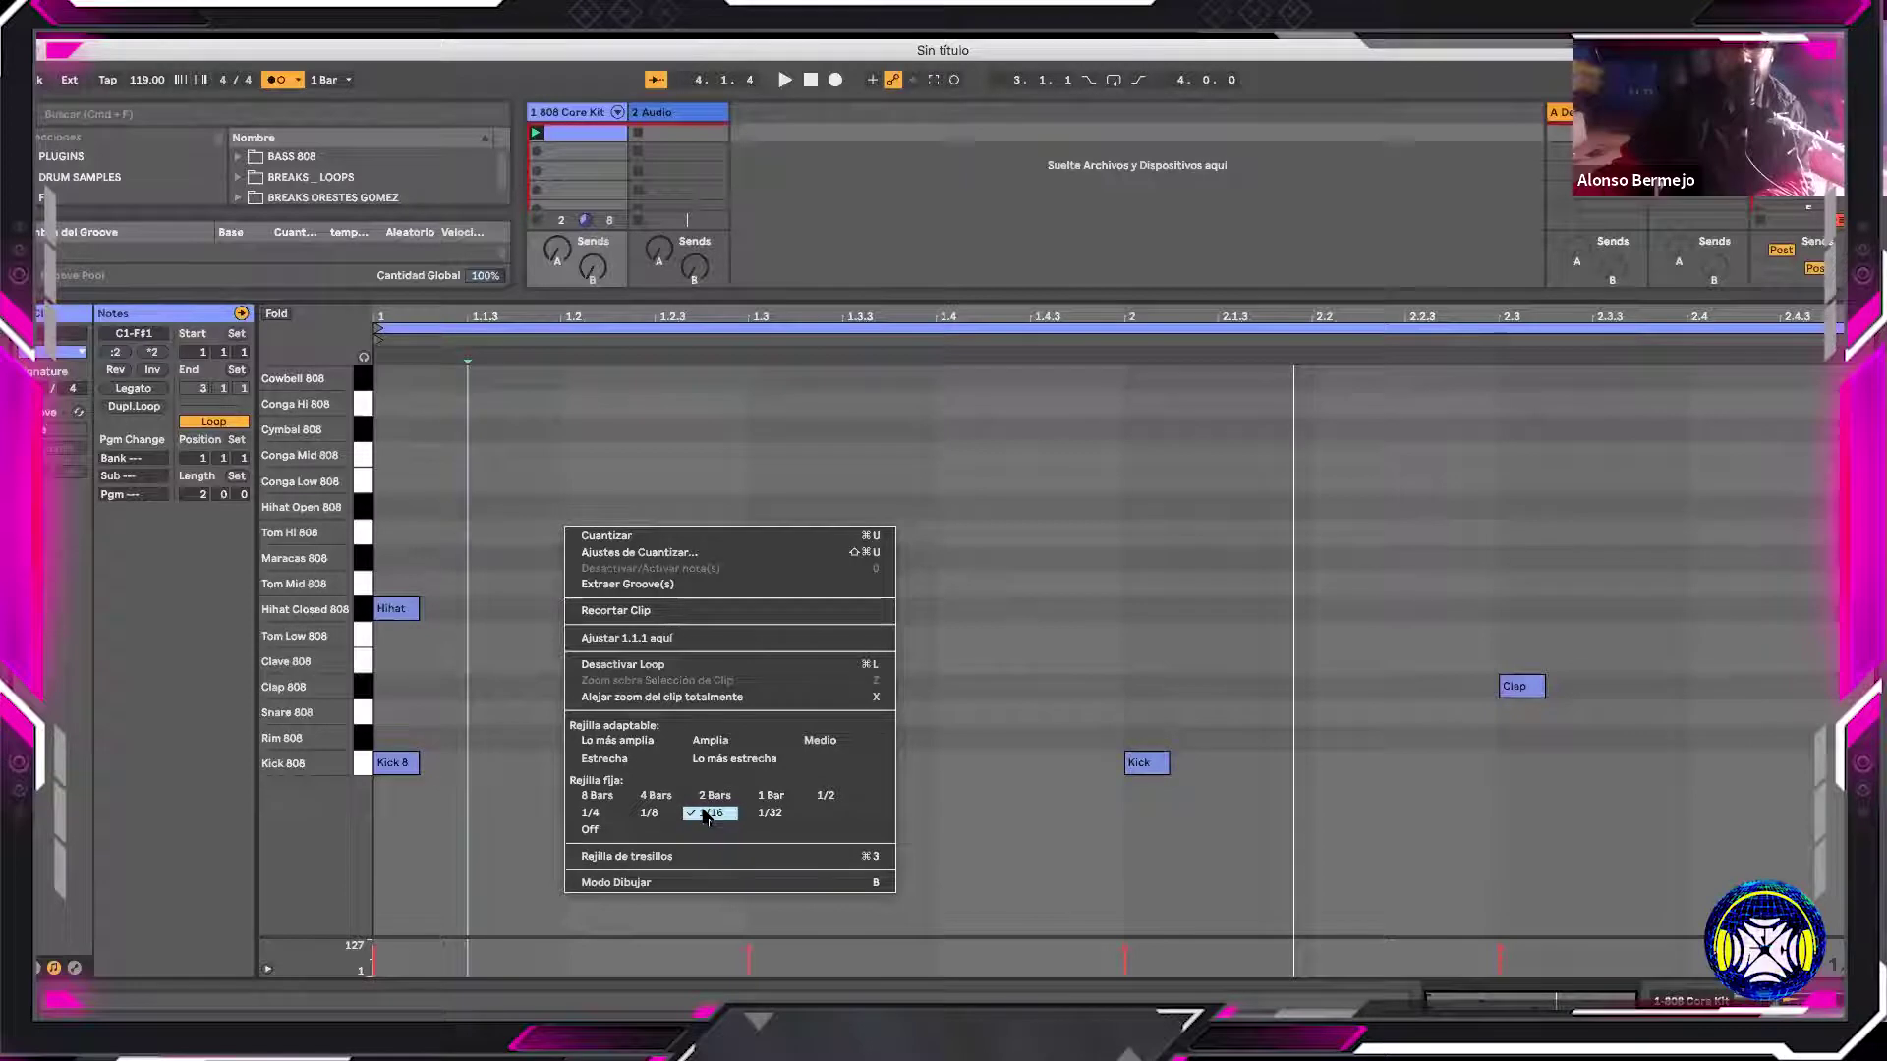
{"action": "key", "text": "Left"}
{"action": "left_click", "coordinate": [786, 355]}
{"action": "double_click", "coordinate": [484, 608]}
{"action": "left_click", "coordinate": [600, 611]}
{"action": "double_click", "coordinate": [599, 610]}
{"action": "double_click", "coordinate": [673, 610]}
{"action": "double_click", "coordinate": [772, 610]}
{"action": "key", "text": "space"}
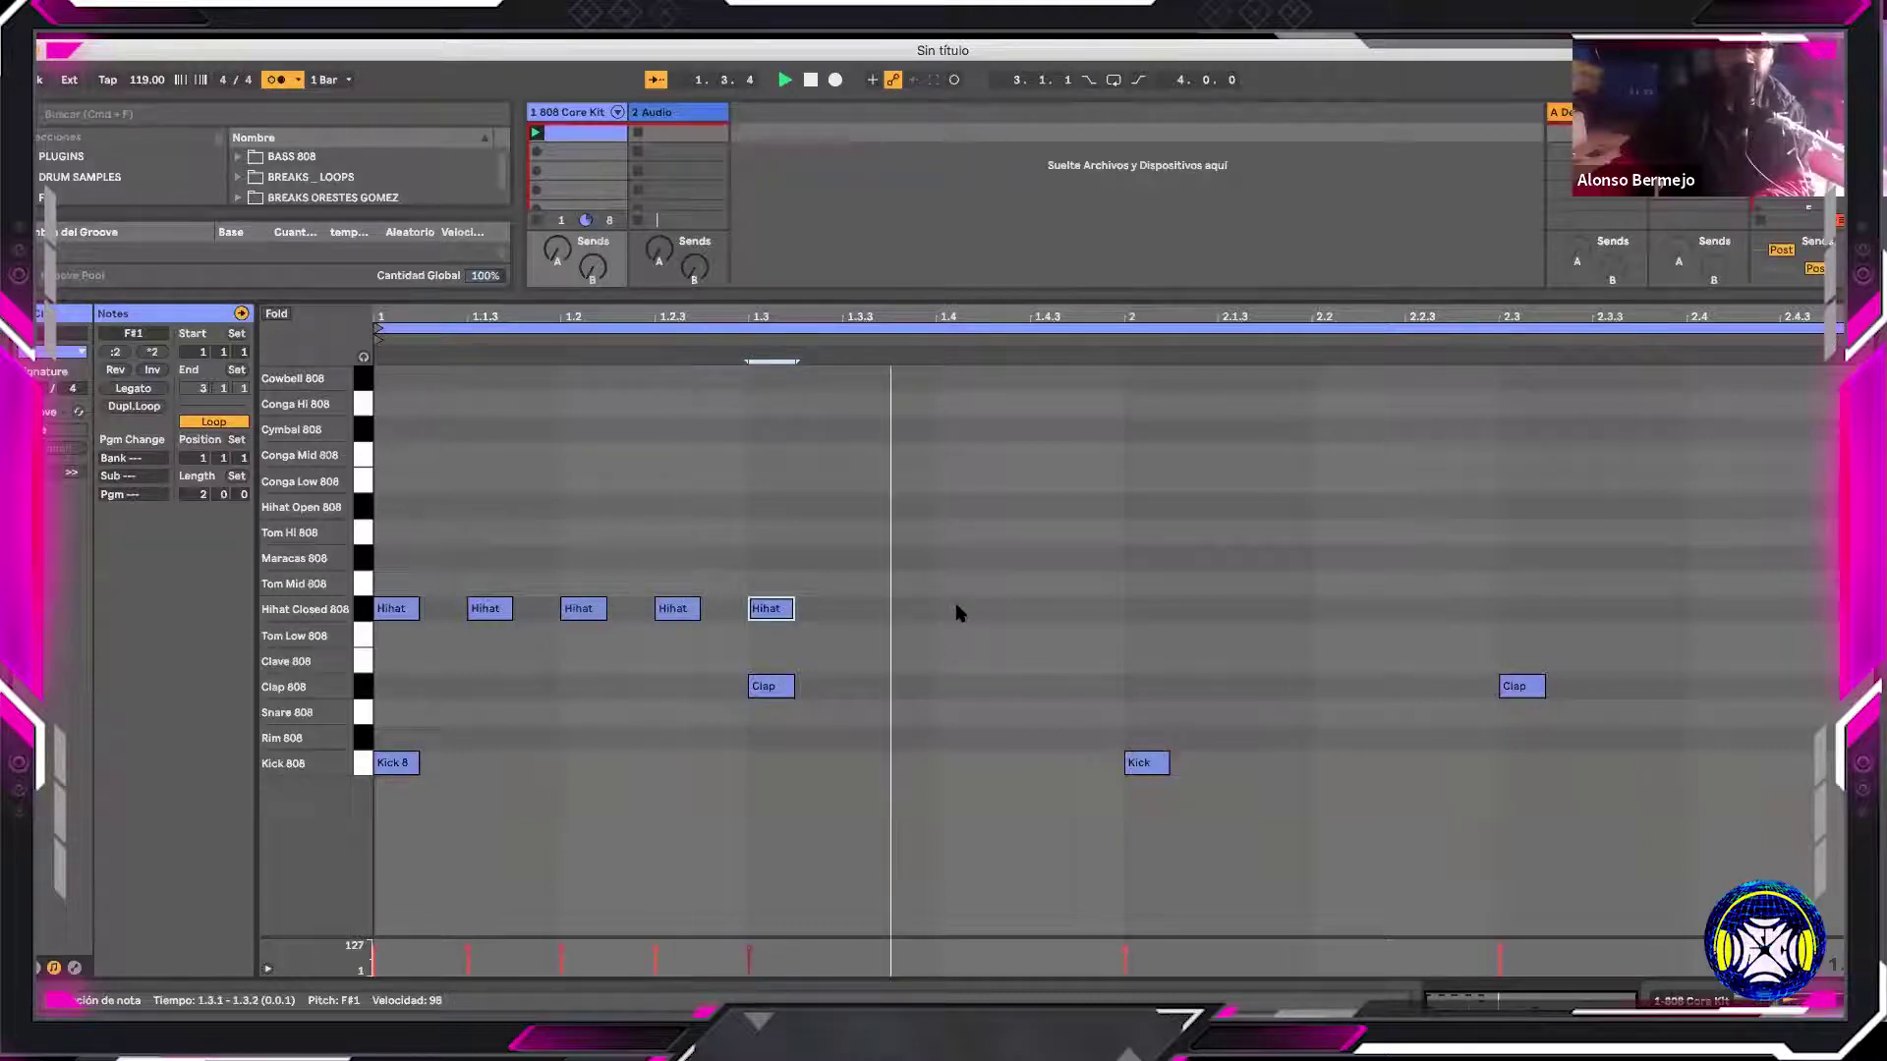
Continue the Hihat Closed 808 notes on every eighth from 1.3.3 to 2.2
{"action": "key", "text": "ctrl+d"}
{"action": "key", "text": "ctrl+d"}
{"action": "key", "text": "ctrl+d"}
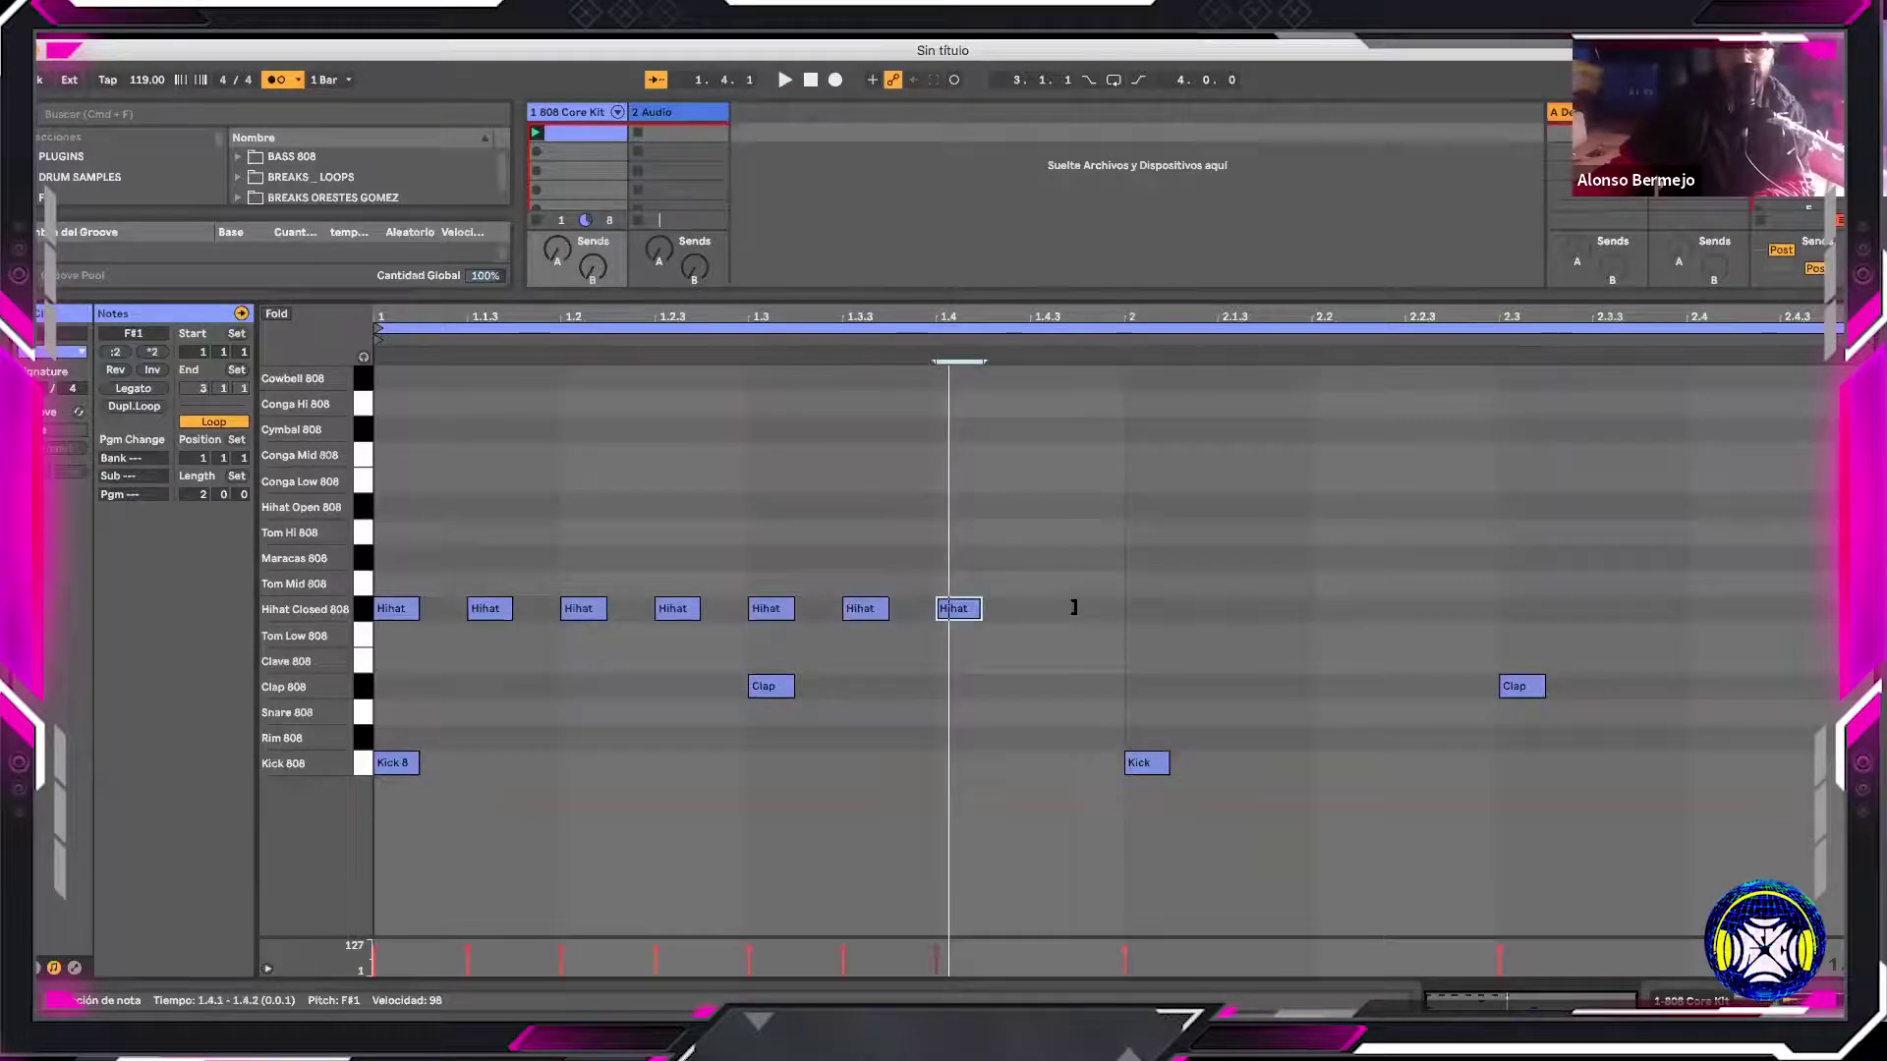
{"action": "key", "text": "ctrl+d"}
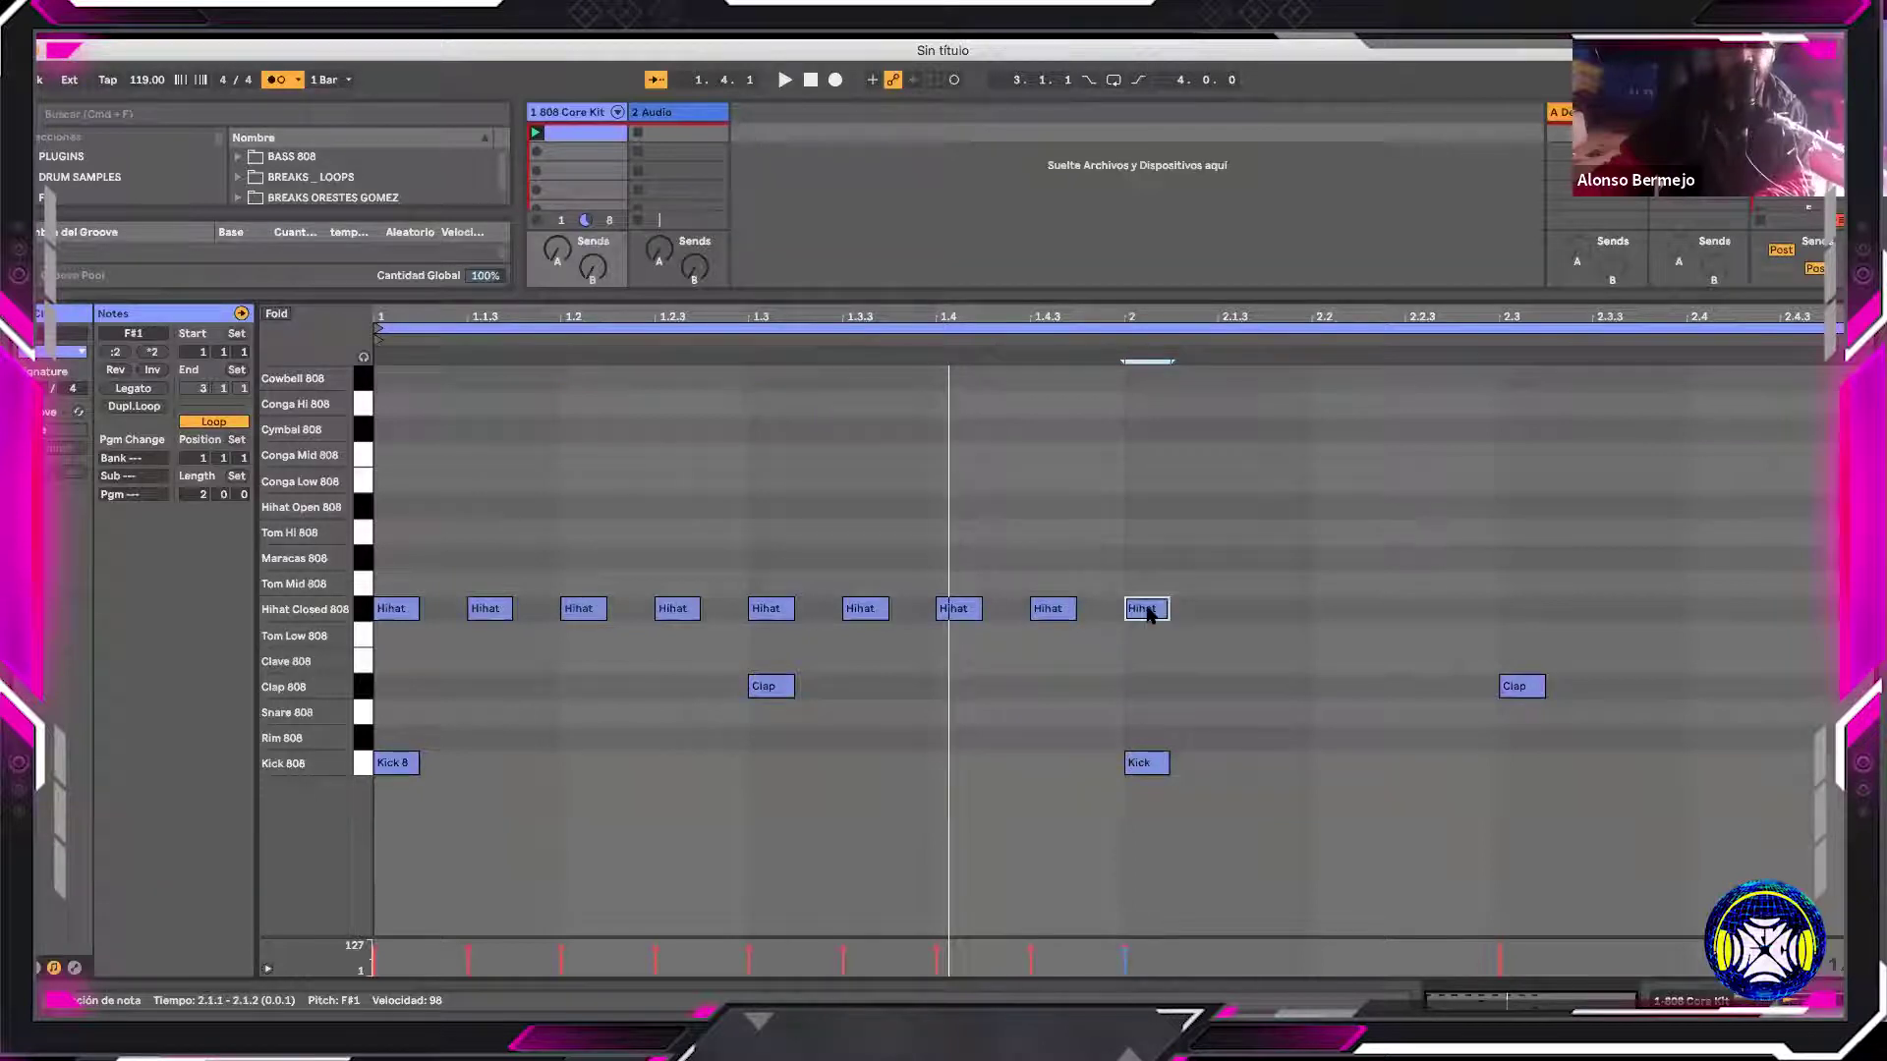
{"action": "key", "text": "ctrl+d"}
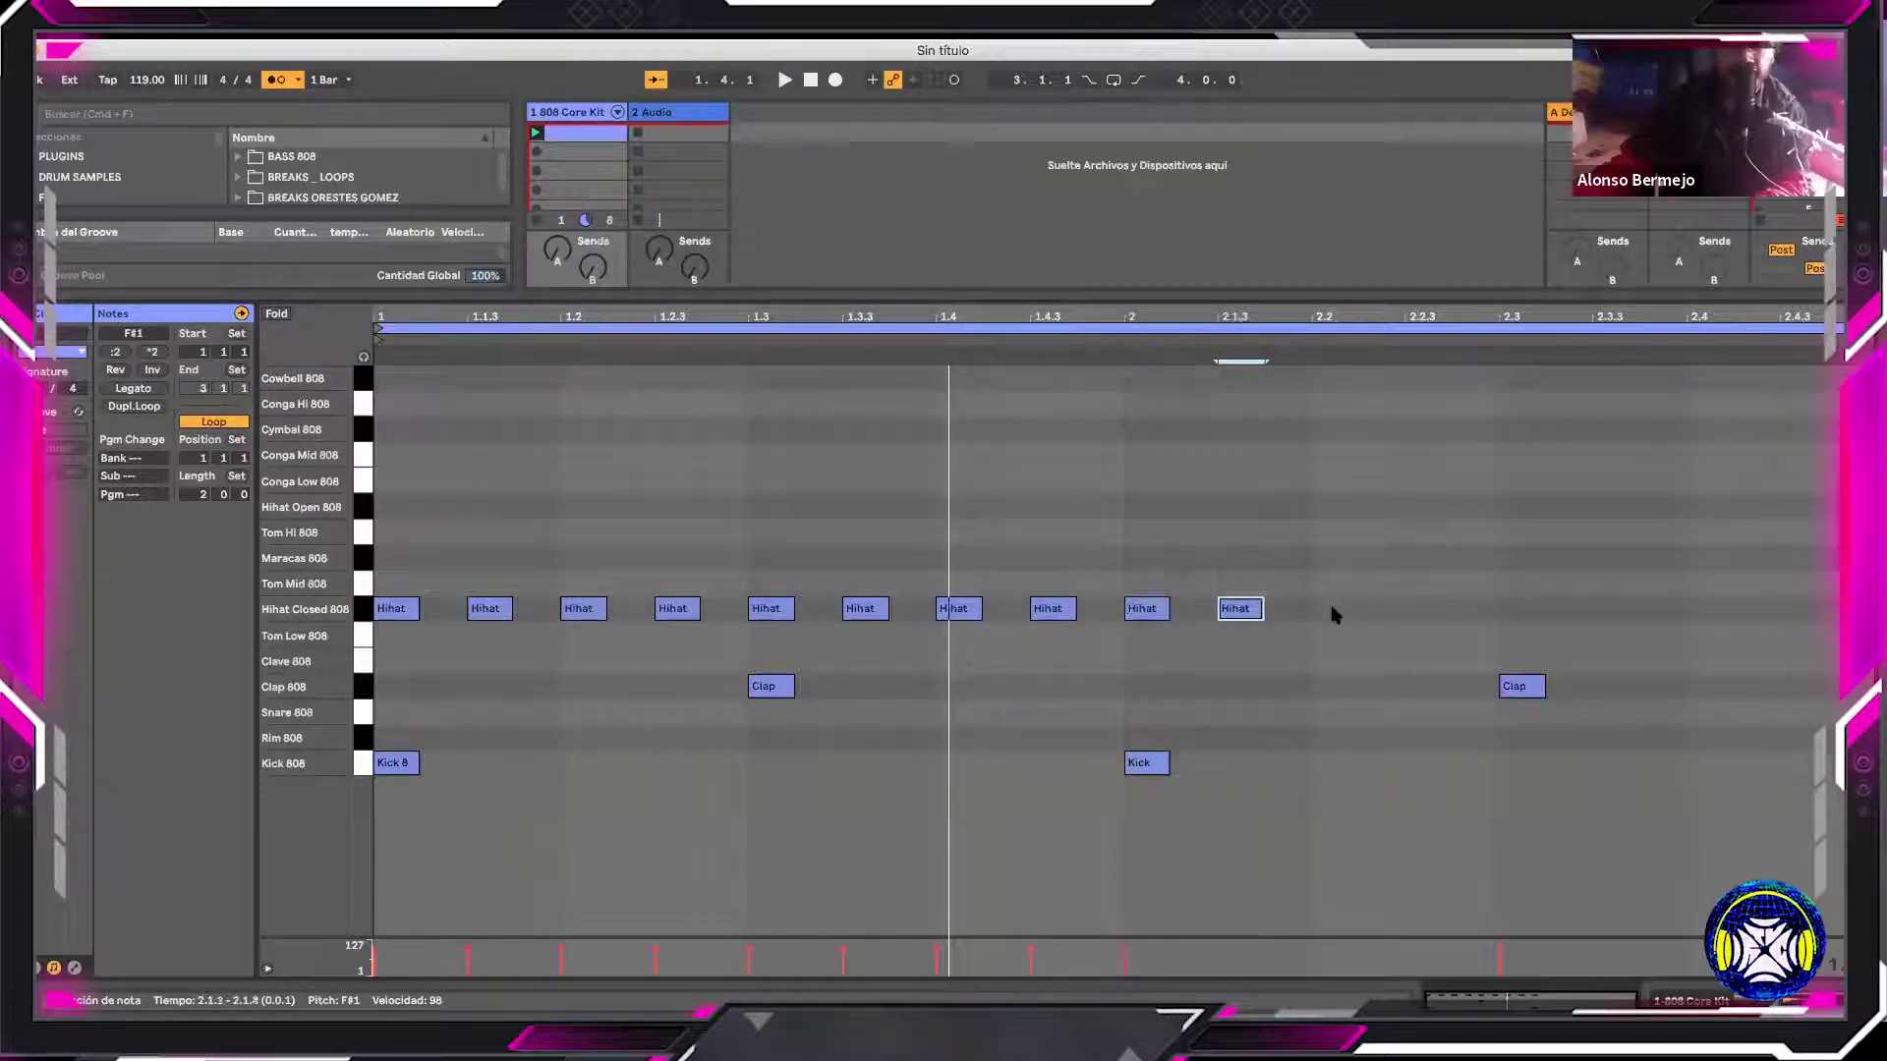
{"action": "key", "text": "ctrl+d"}
Add eighth-long Hihat Closed 808 notes at 2.2.3 and 2.3 and play the clip
{"action": "right_click", "coordinate": [1218, 514]}
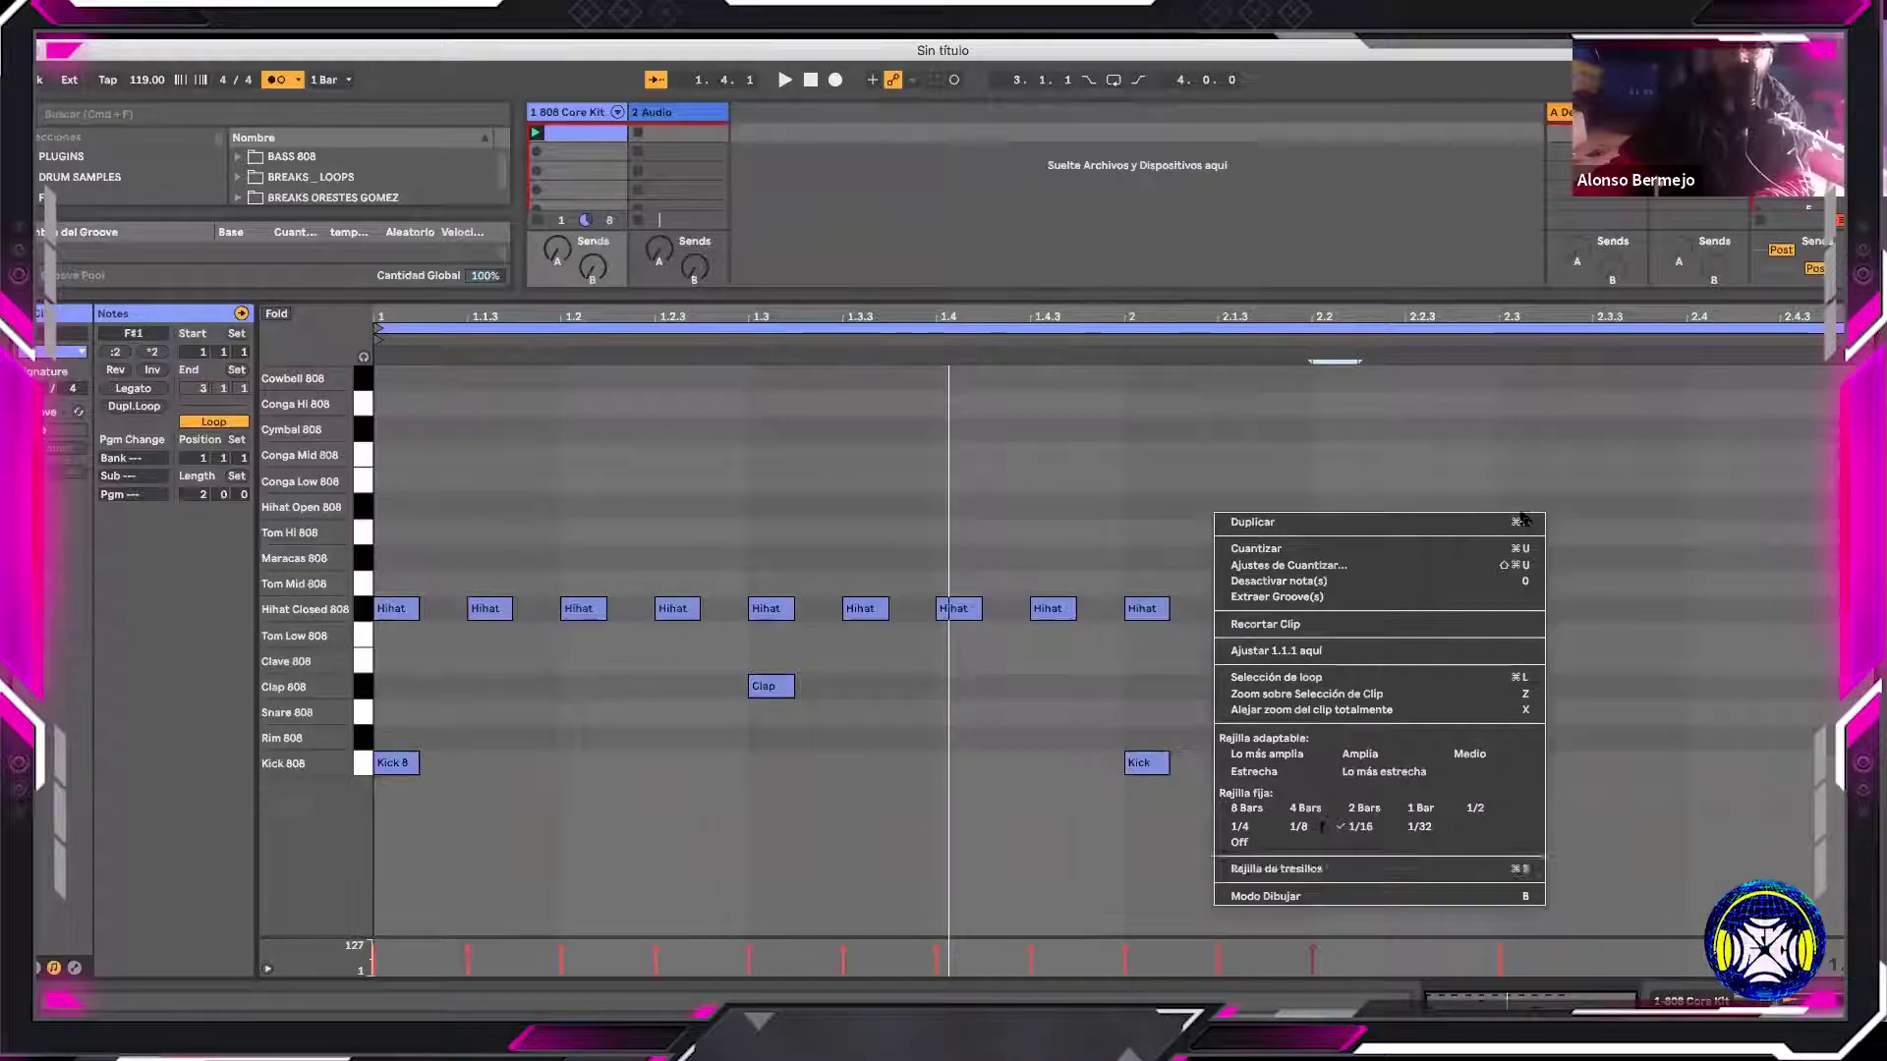
{"action": "left_click", "coordinate": [1550, 536]}
{"action": "double_click", "coordinate": [1518, 610]}
{"action": "double_click", "coordinate": [1464, 610]}
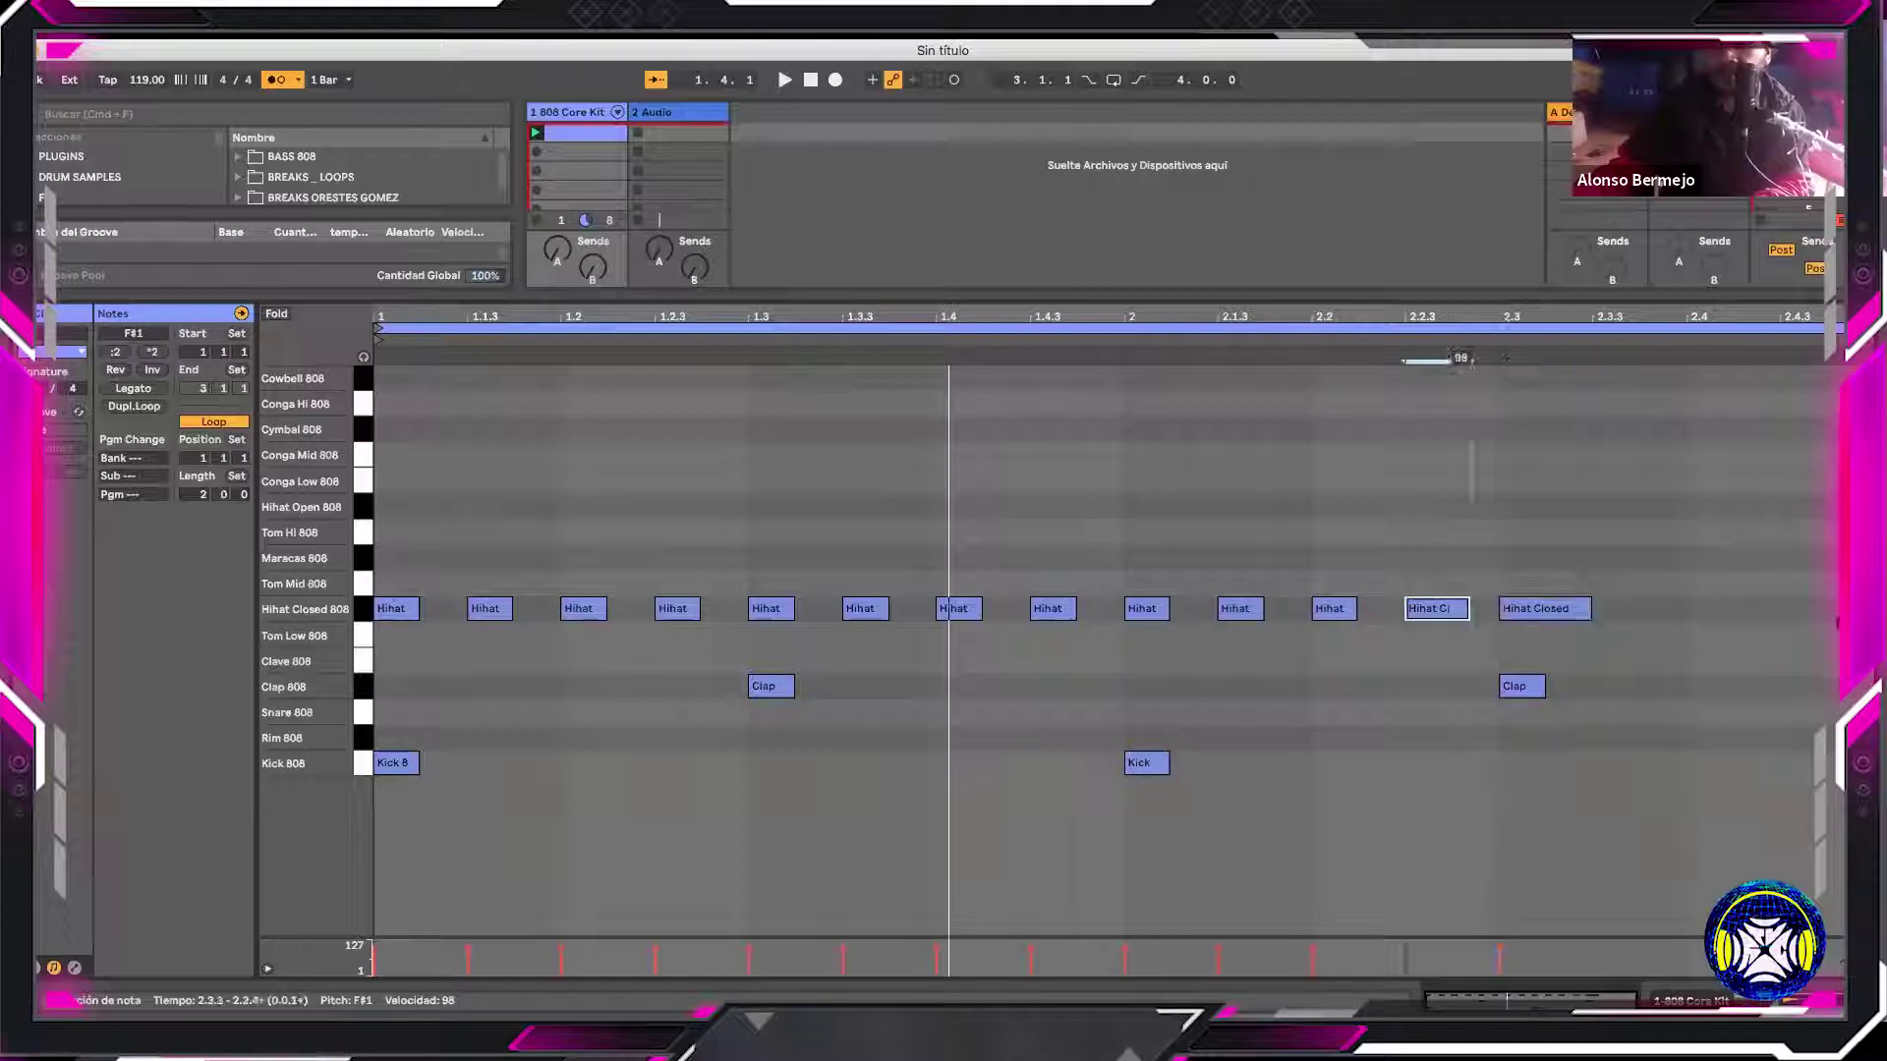
{"action": "key", "text": "space"}
{"action": "right_click", "coordinate": [1149, 849]}
{"action": "left_click", "coordinate": [1321, 426]}
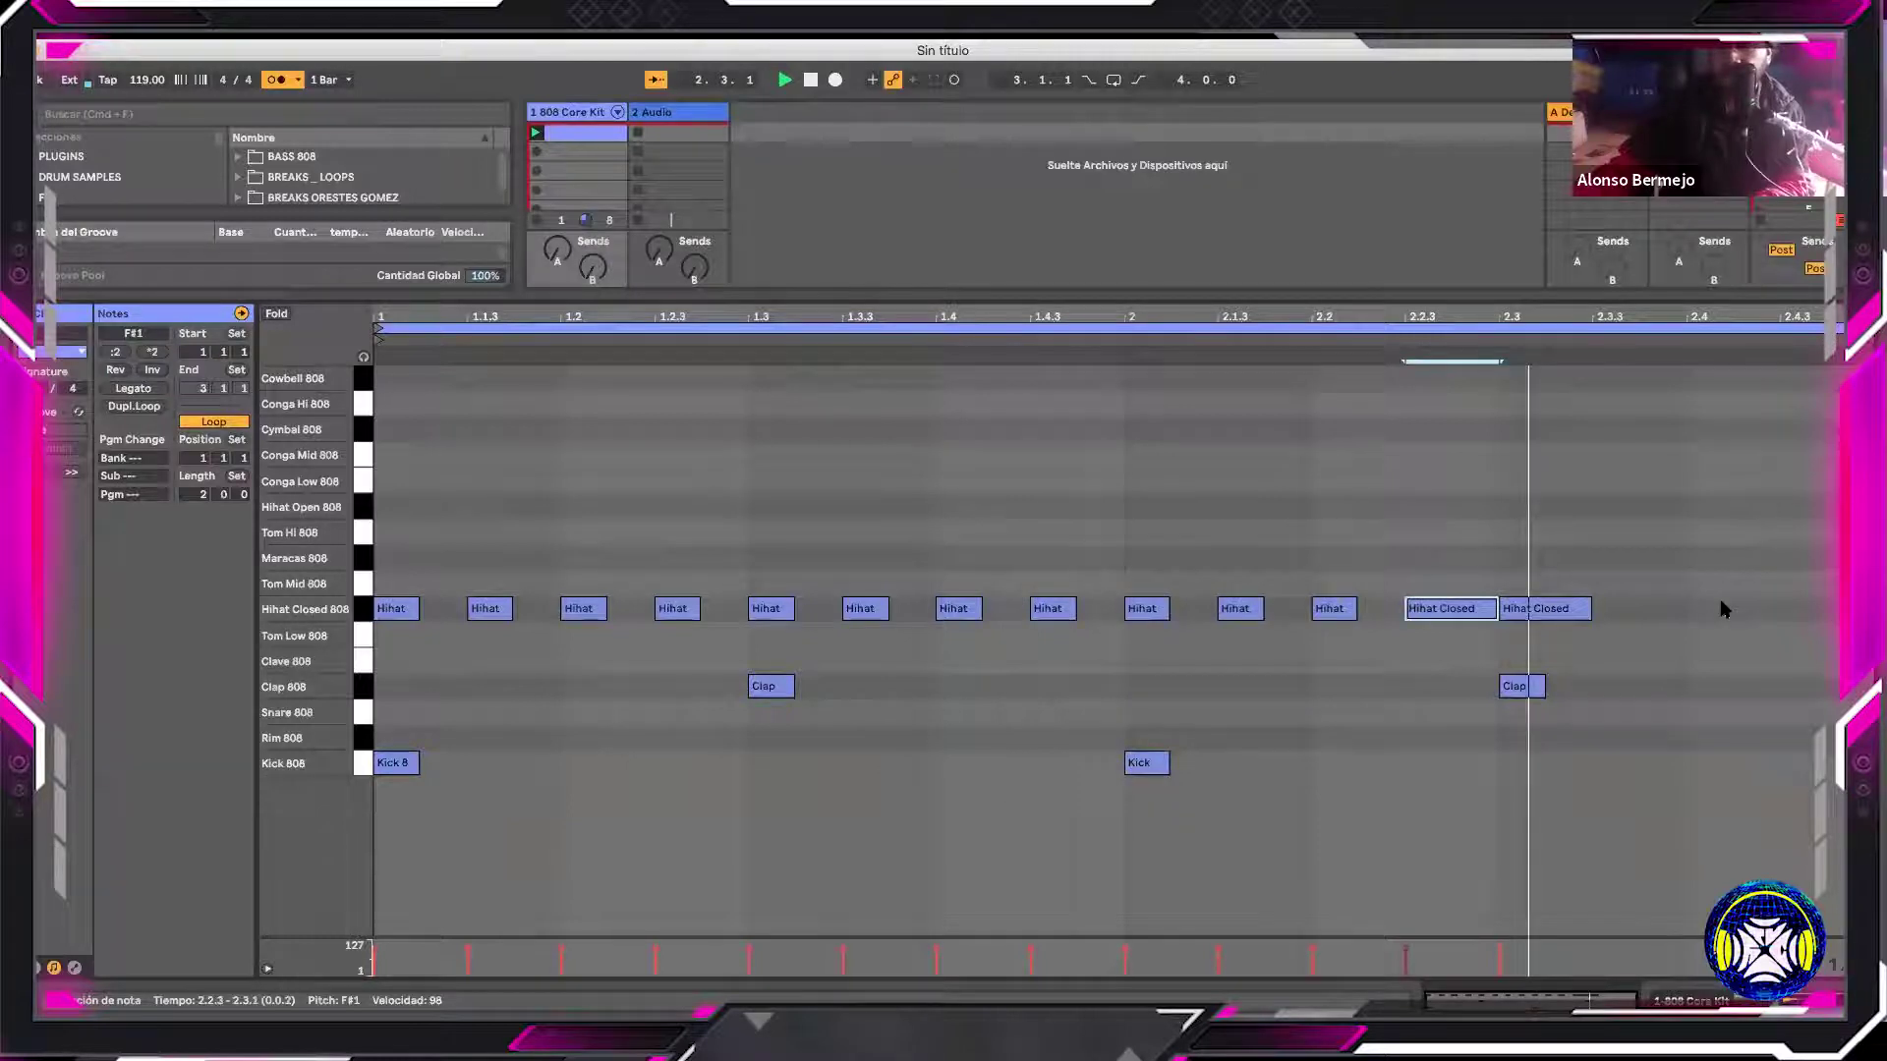
{"action": "key", "text": "space"}
Add Hihat Closed 808 notes at 2.3.3, 2.4 and 2.4.3, and shorten the long ones at 2.2.3 and 2.3 to a sixteenth
{"action": "left_click", "coordinate": [1686, 617]}
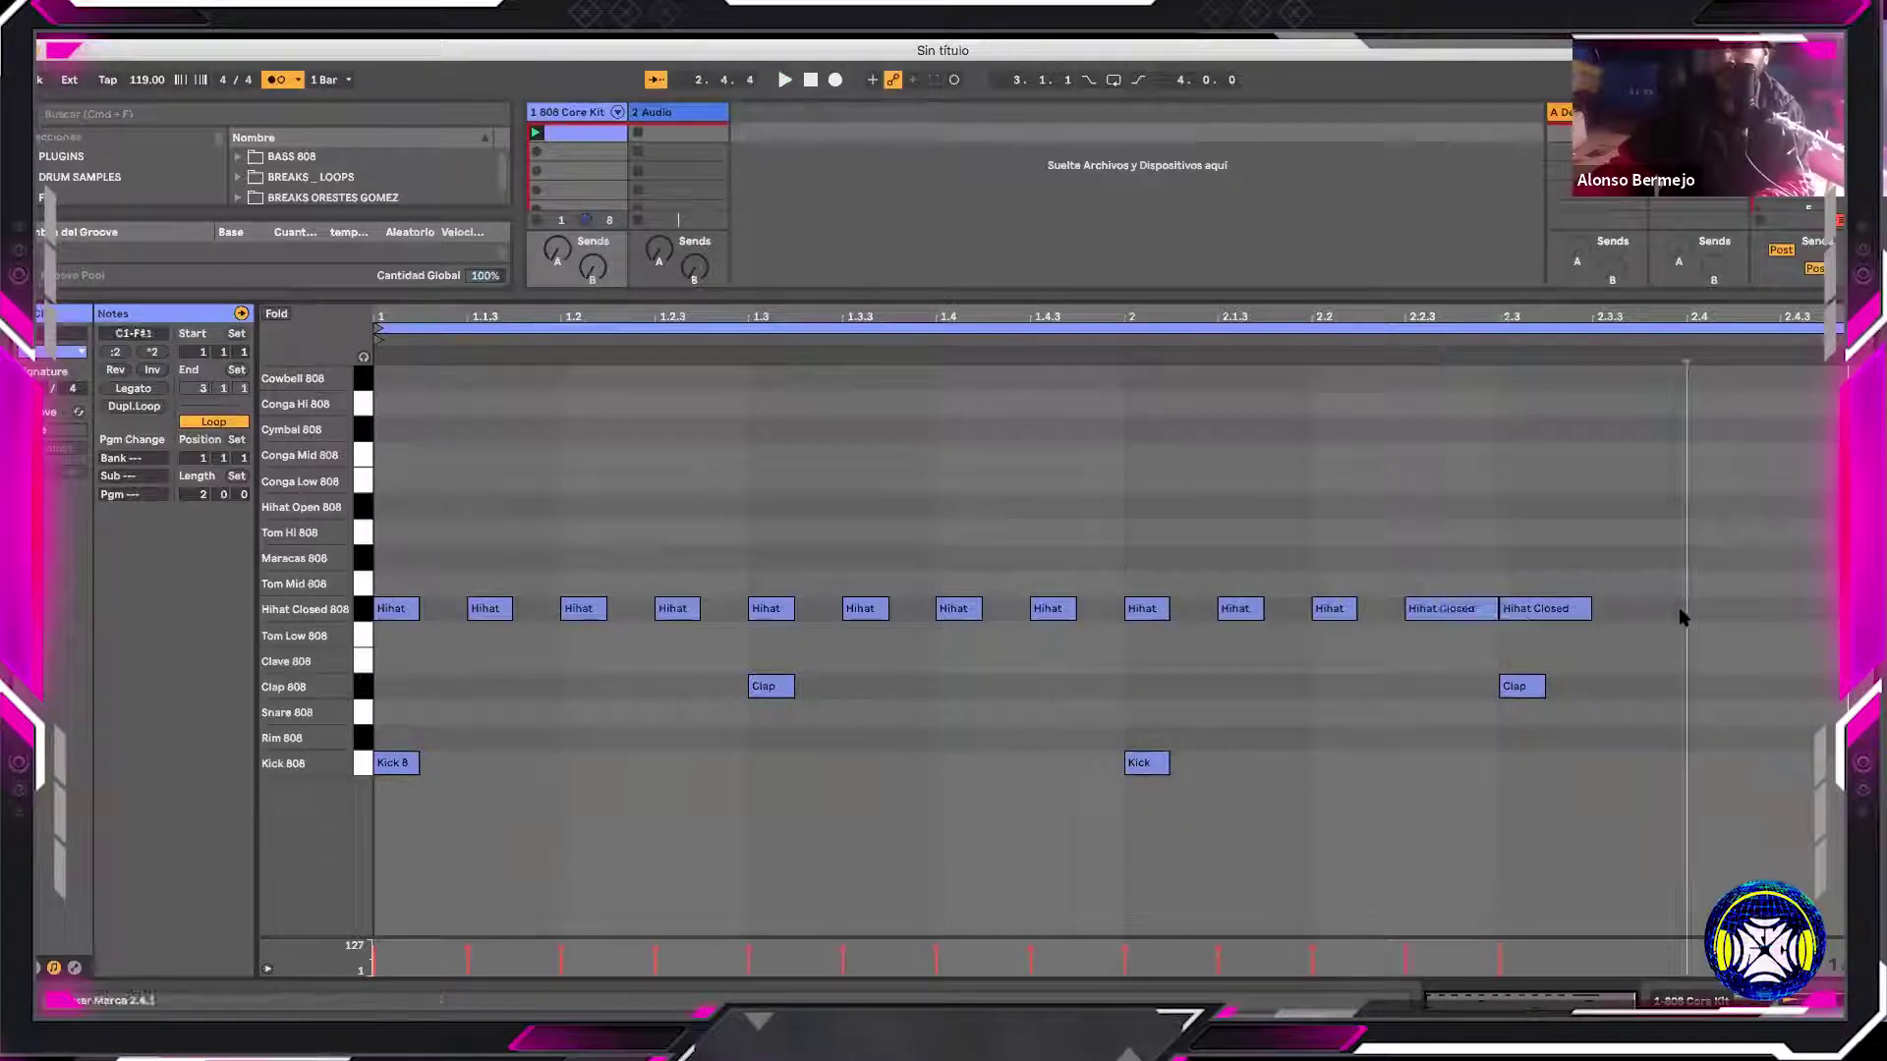
{"action": "key", "text": "ctrl+v"}
{"action": "left_click_drag", "start_coordinate": [1588, 611], "coordinate": [1544, 611]}
{"action": "double_click", "coordinate": [1615, 610]}
{"action": "double_click", "coordinate": [1814, 610]}
{"action": "key", "text": "space"}
{"action": "left_click_drag", "start_coordinate": [1494, 609], "coordinate": [1451, 610]}
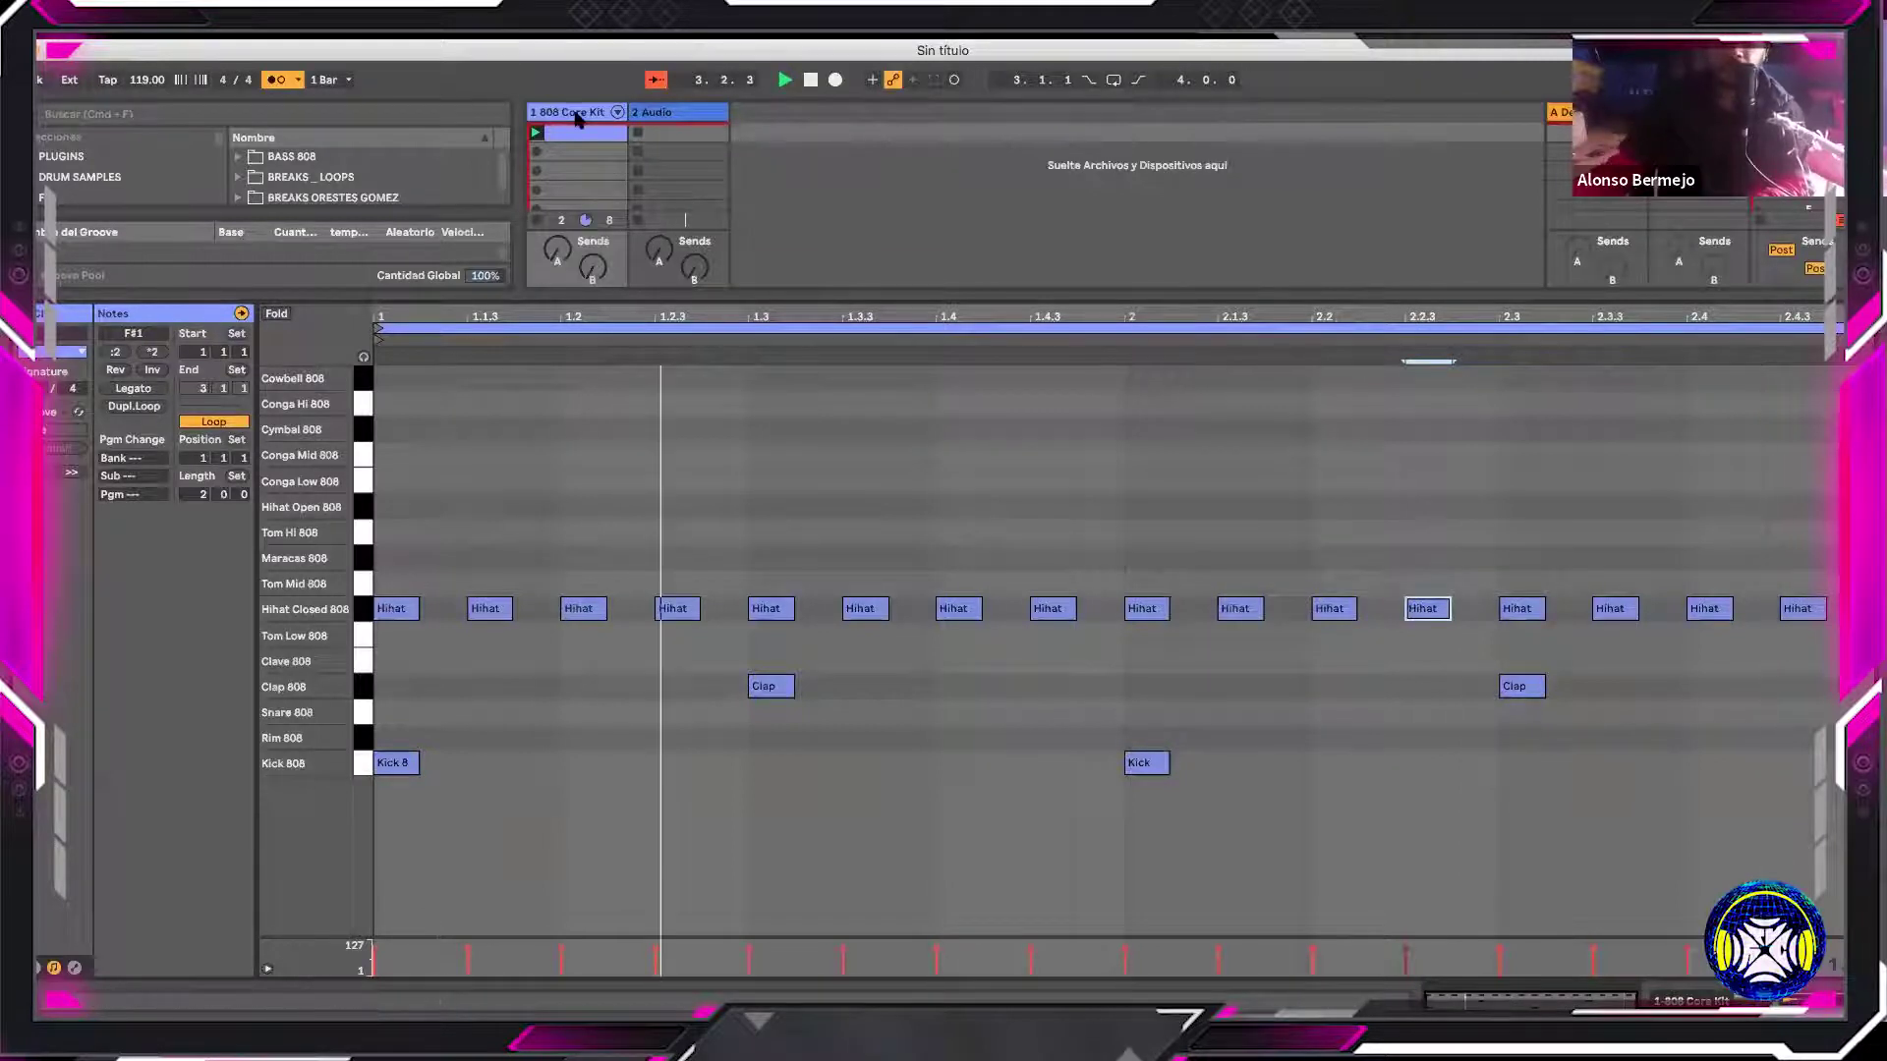
Select the Hihat Closed 808 pad in the kit and lower its sample volume to -17.4 dB while listening to the clip
{"action": "key", "text": "shift+Tab"}
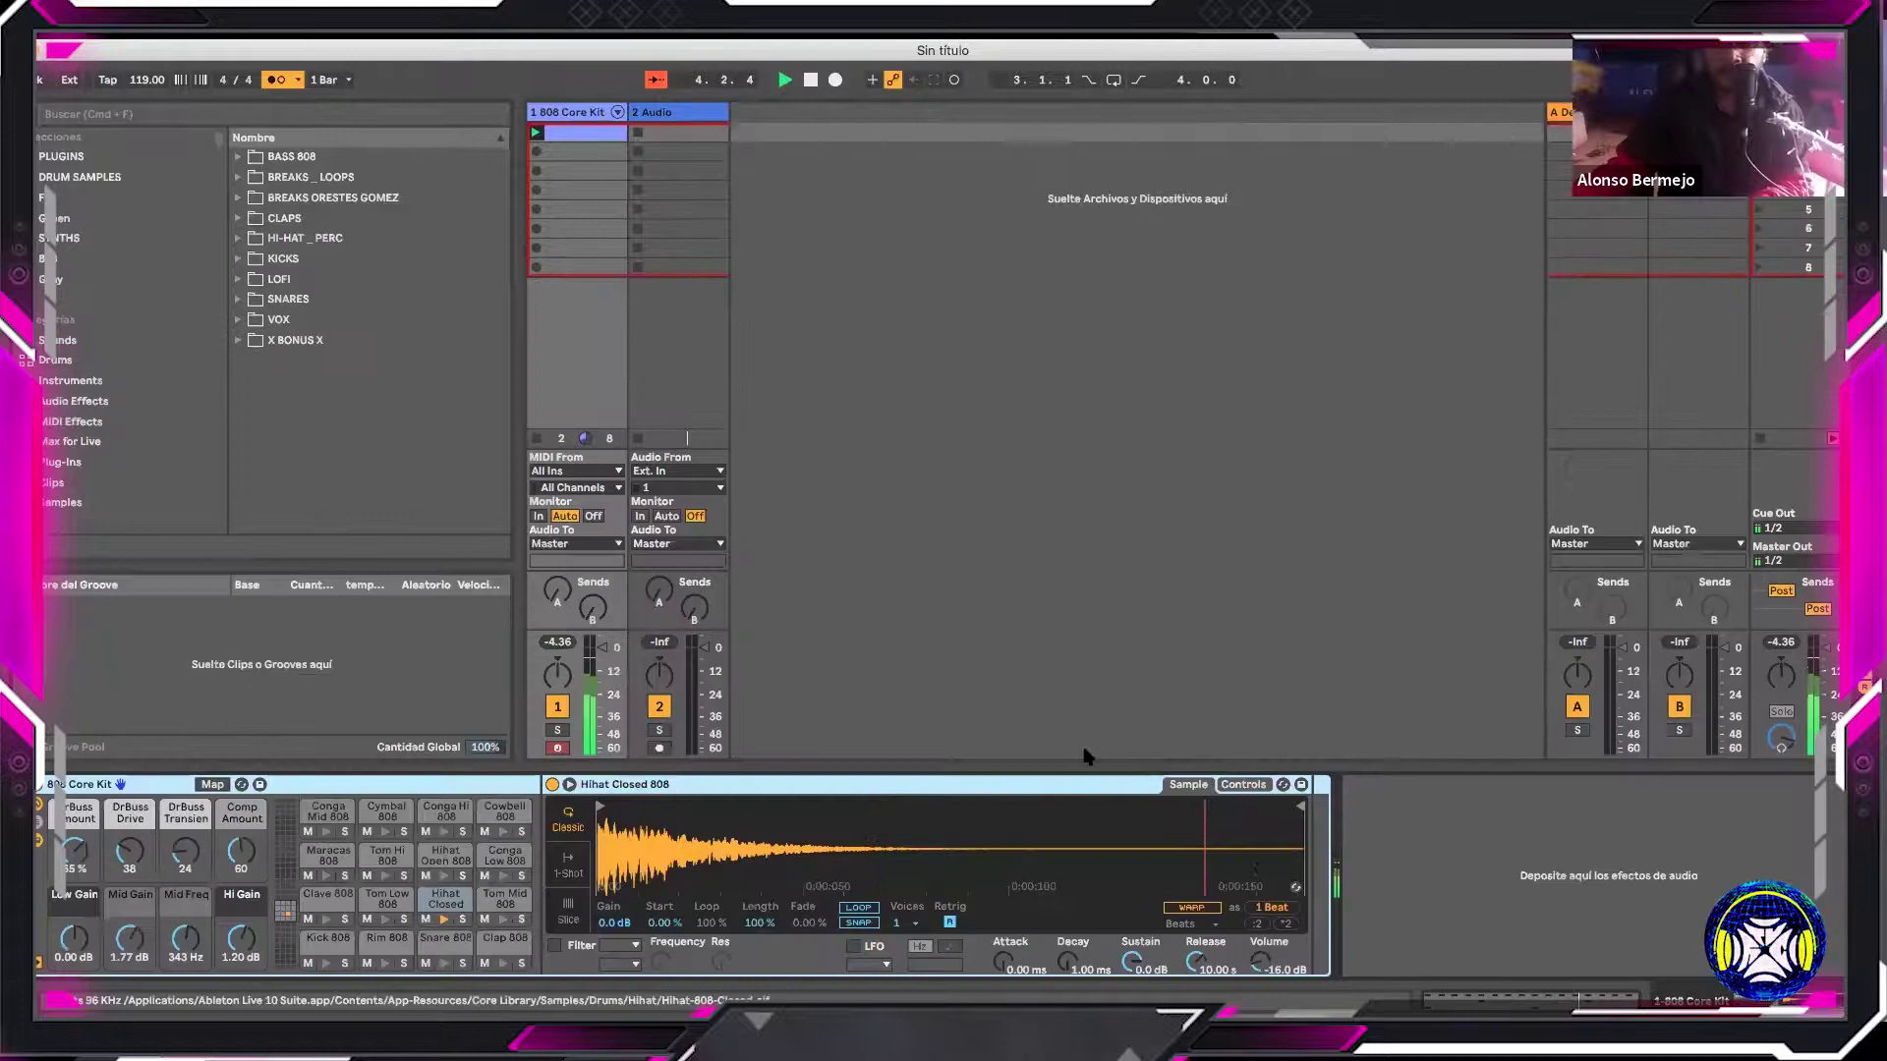
{"action": "double_click", "coordinate": [433, 901]}
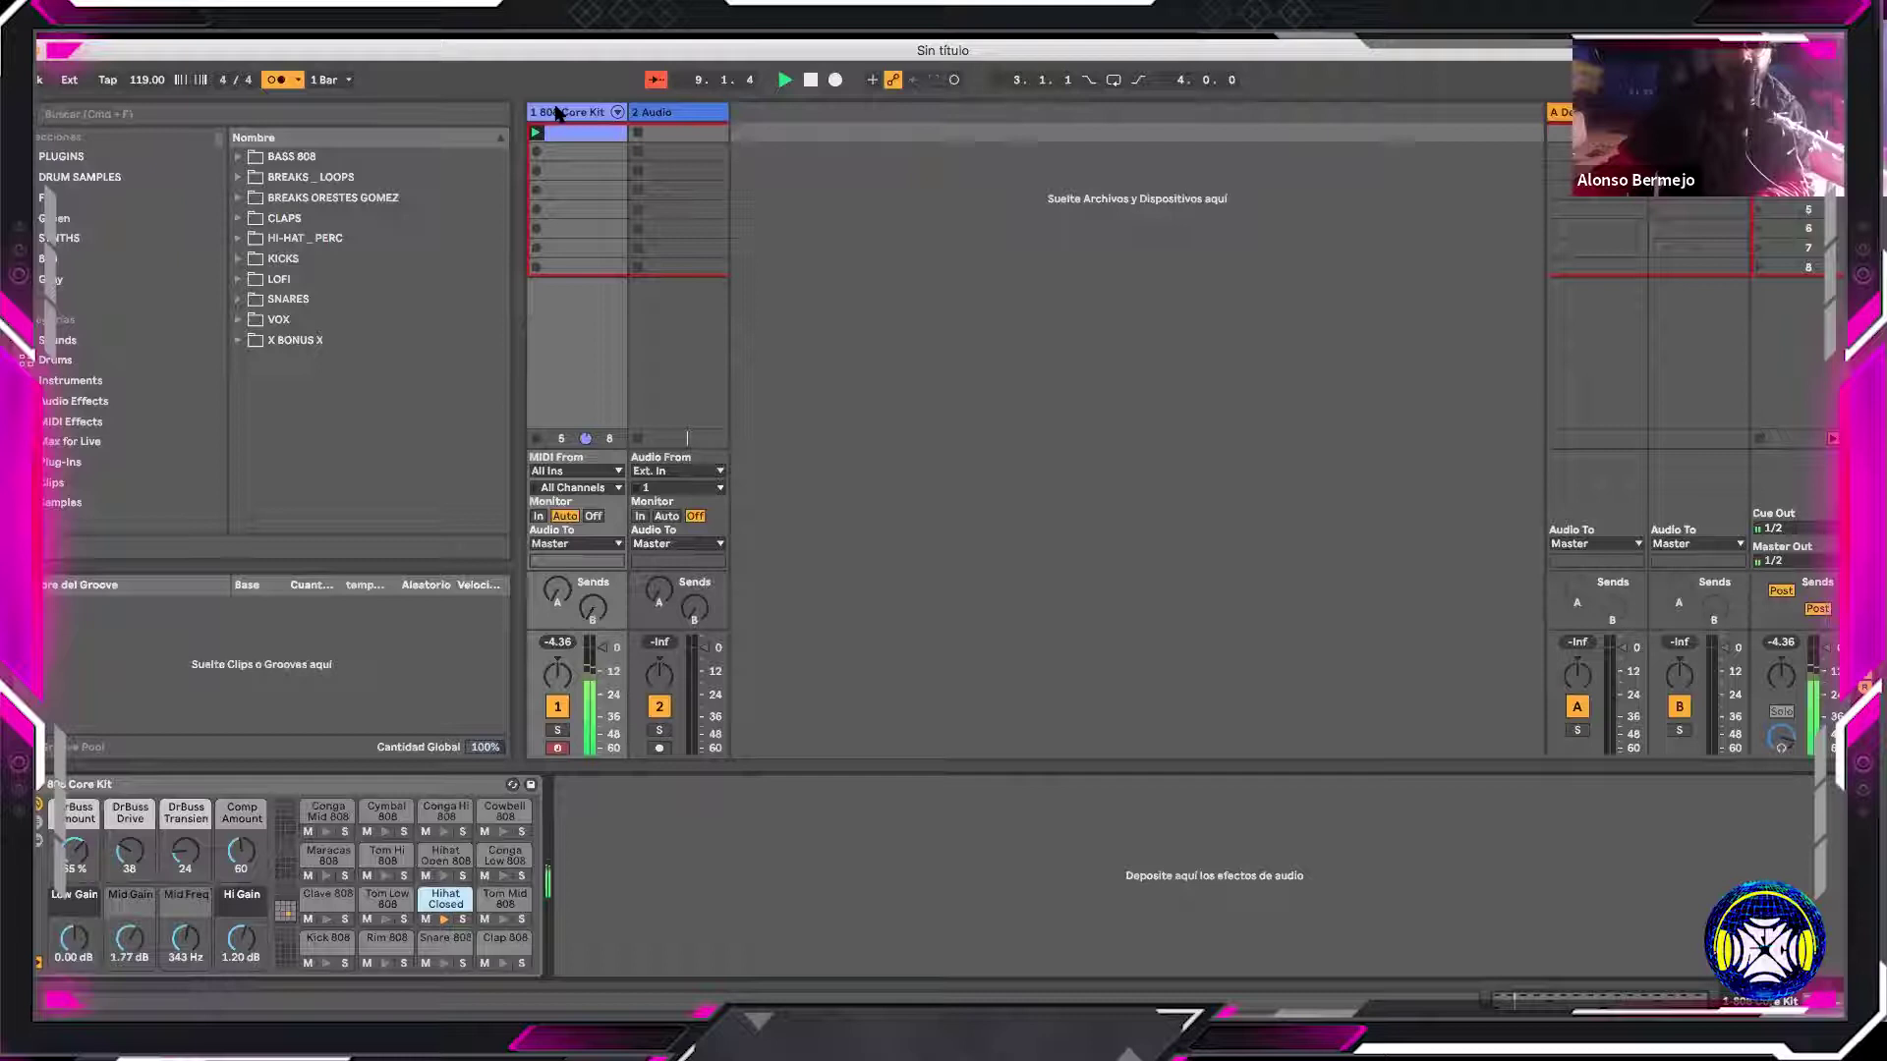
{"action": "left_click", "coordinate": [444, 896]}
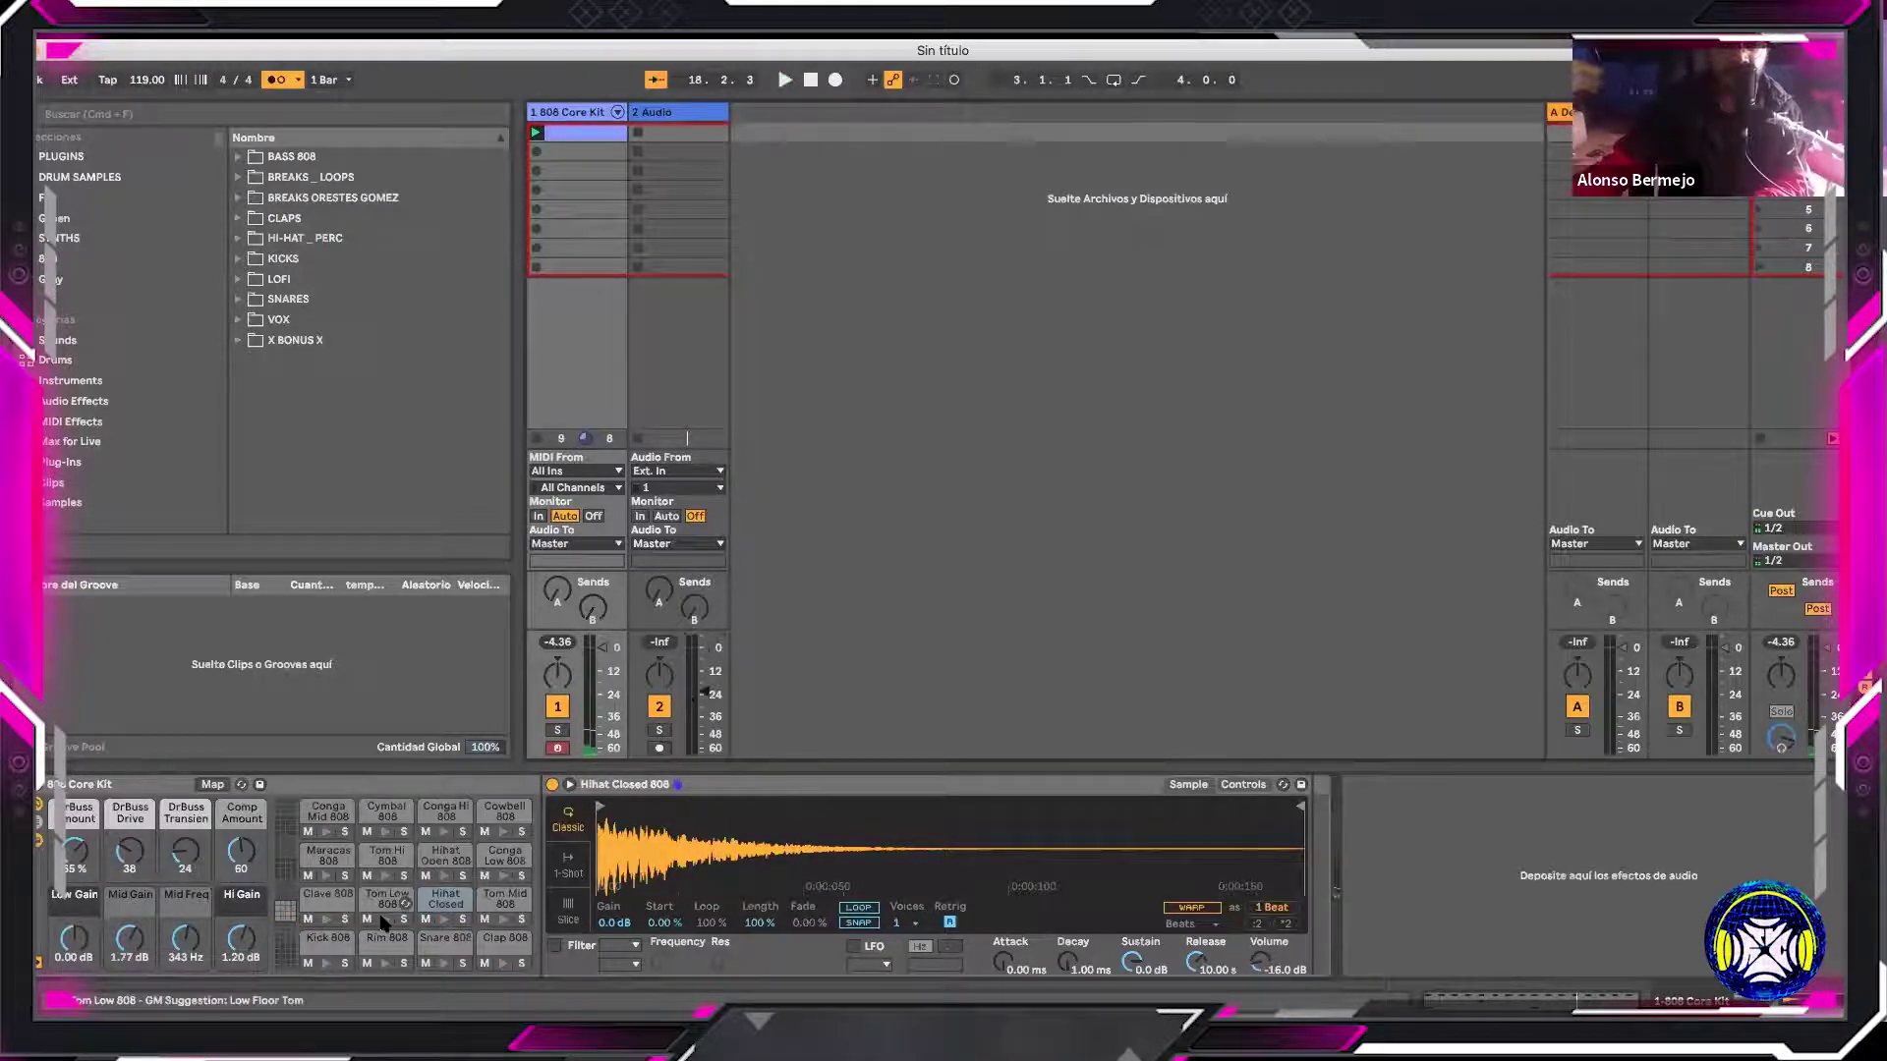
{"action": "key", "text": "space"}
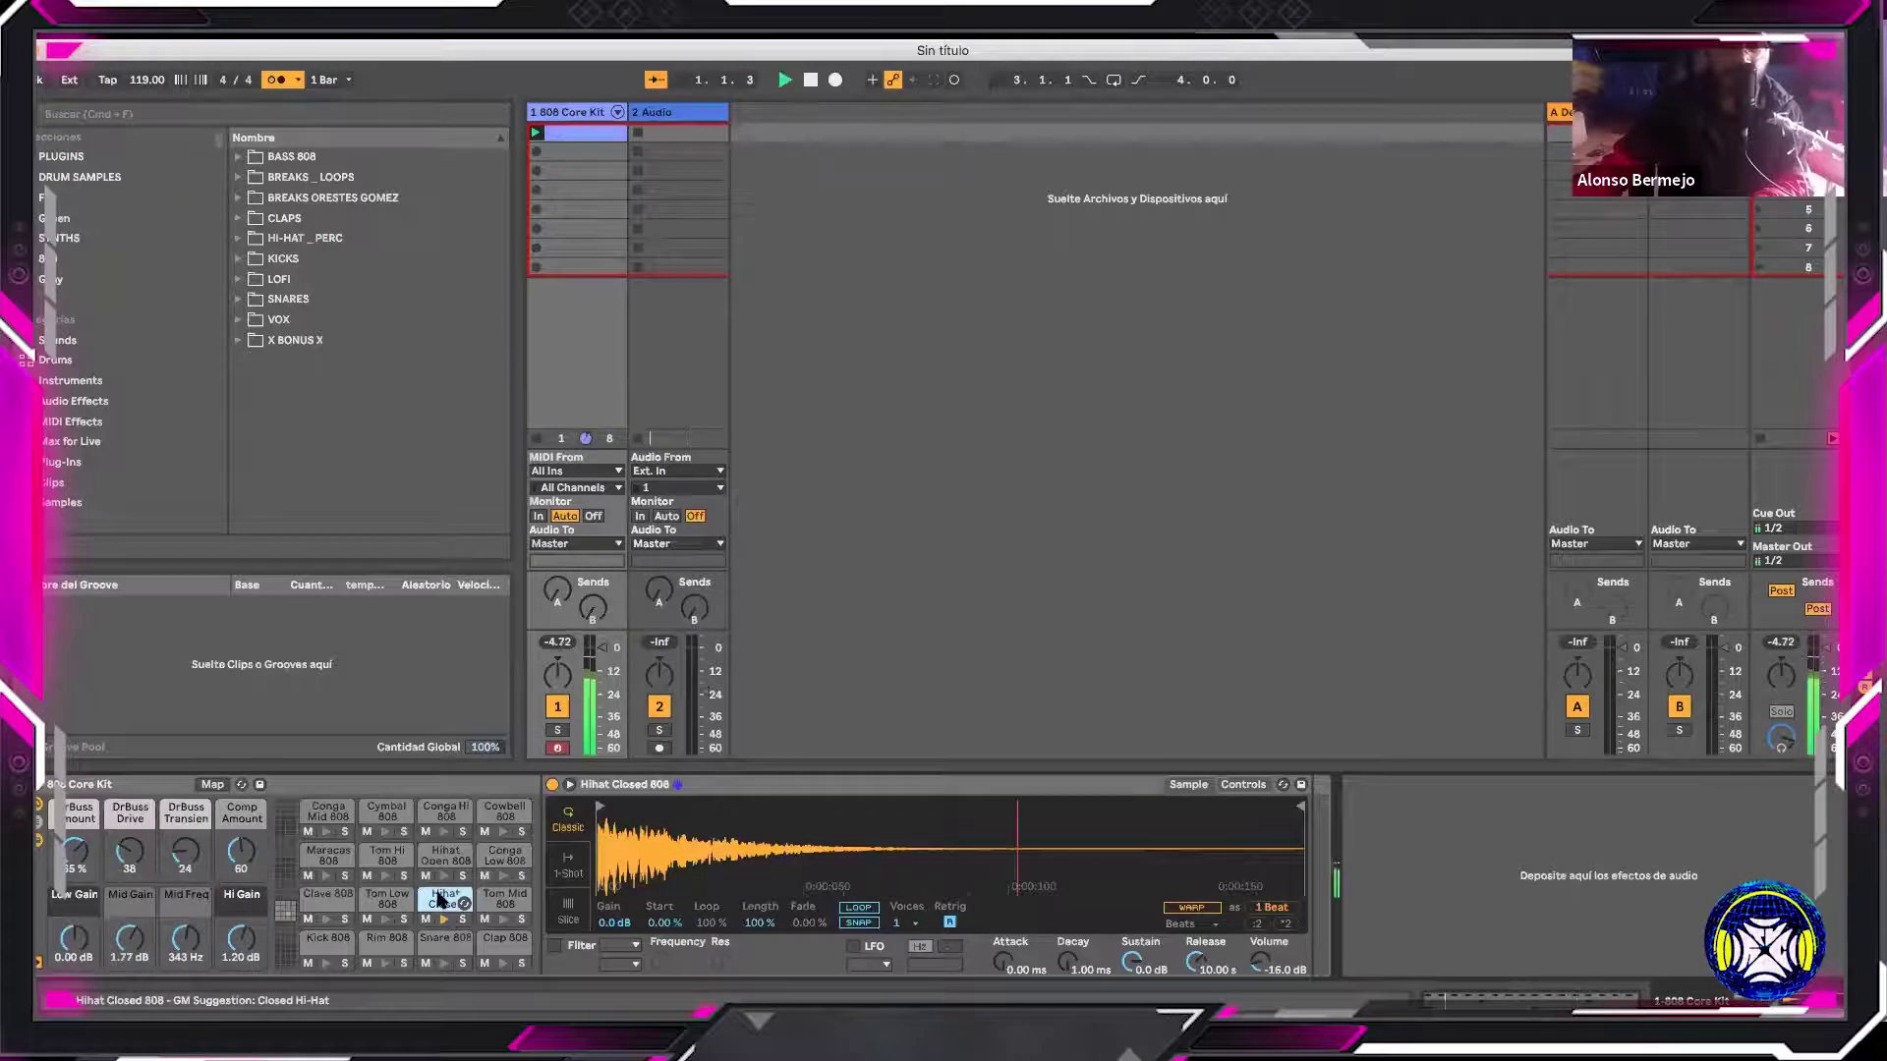
{"action": "key", "text": "space"}
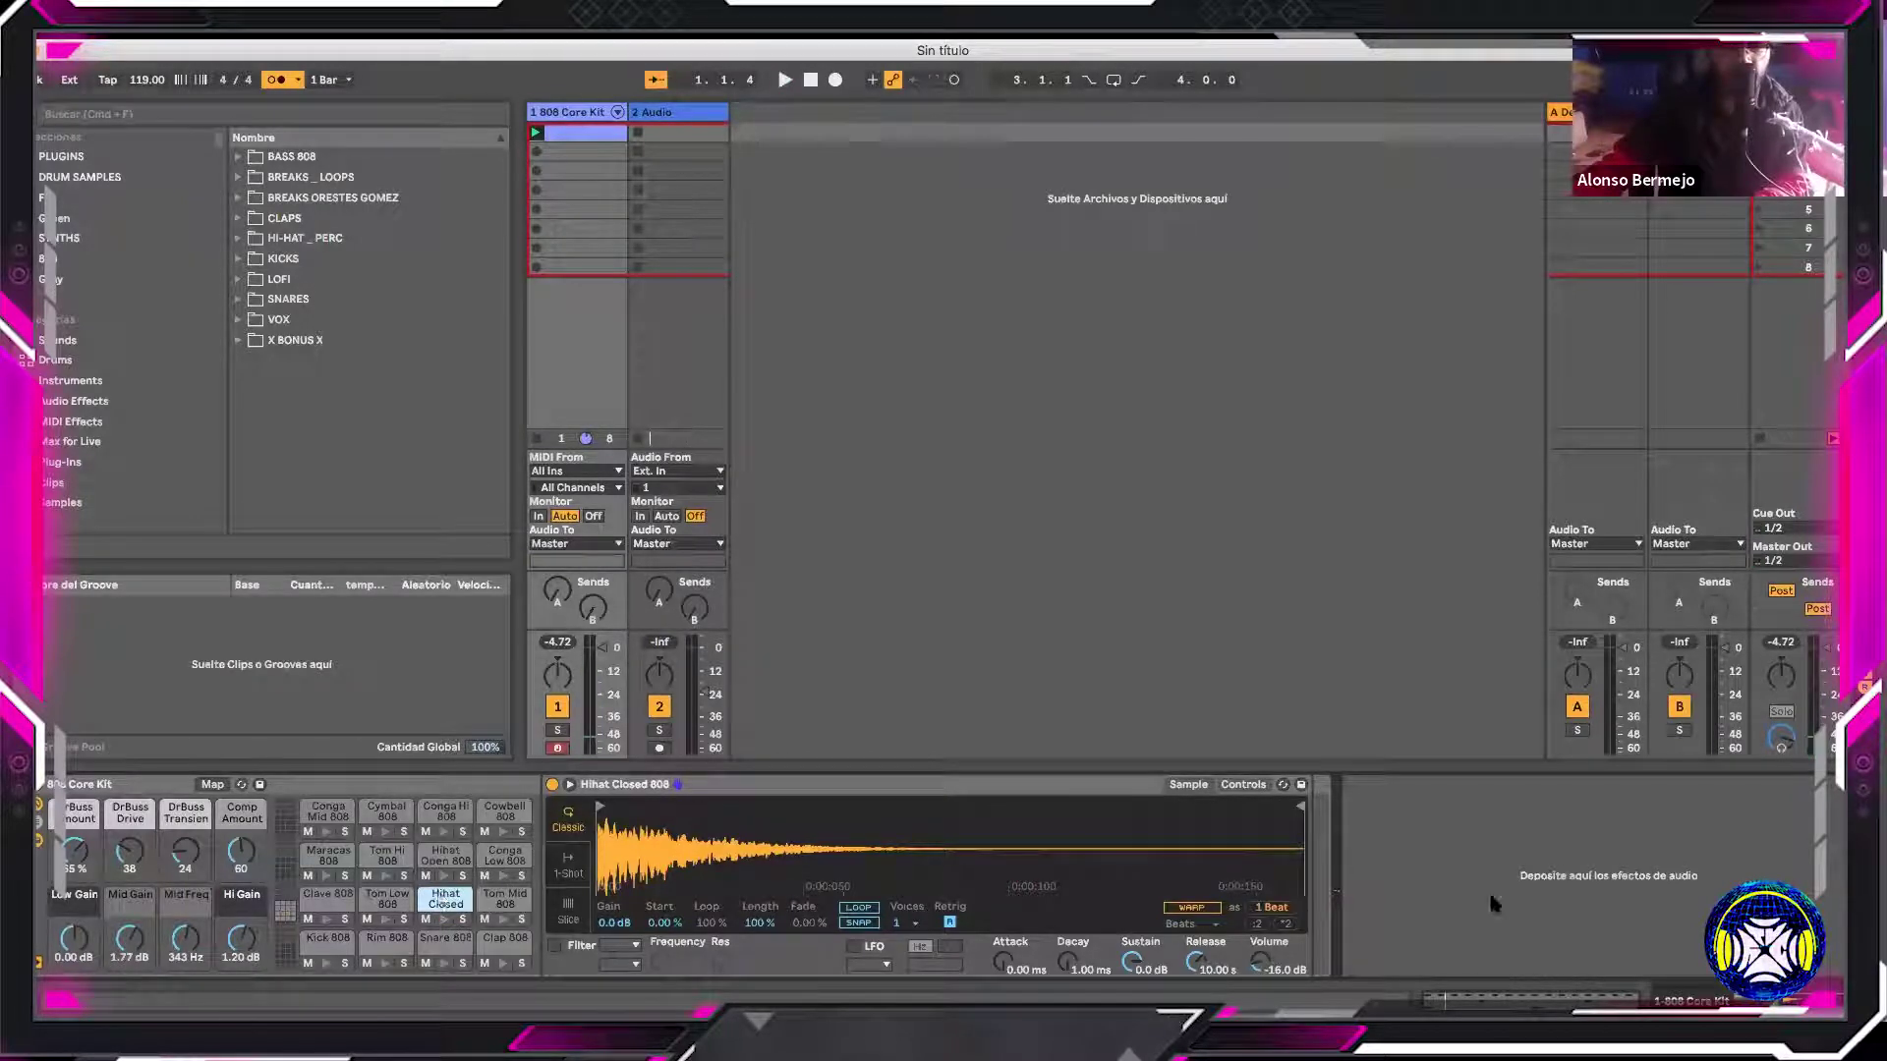
{"action": "key", "text": "space"}
{"action": "mouse_move", "coordinate": [1263, 968]}
{"action": "left_mouse_down"}
{"action": "mouse_move", "coordinate": [1262, 987]}
{"action": "mouse_move", "coordinate": [1261, 950]}
{"action": "left_mouse_up"}
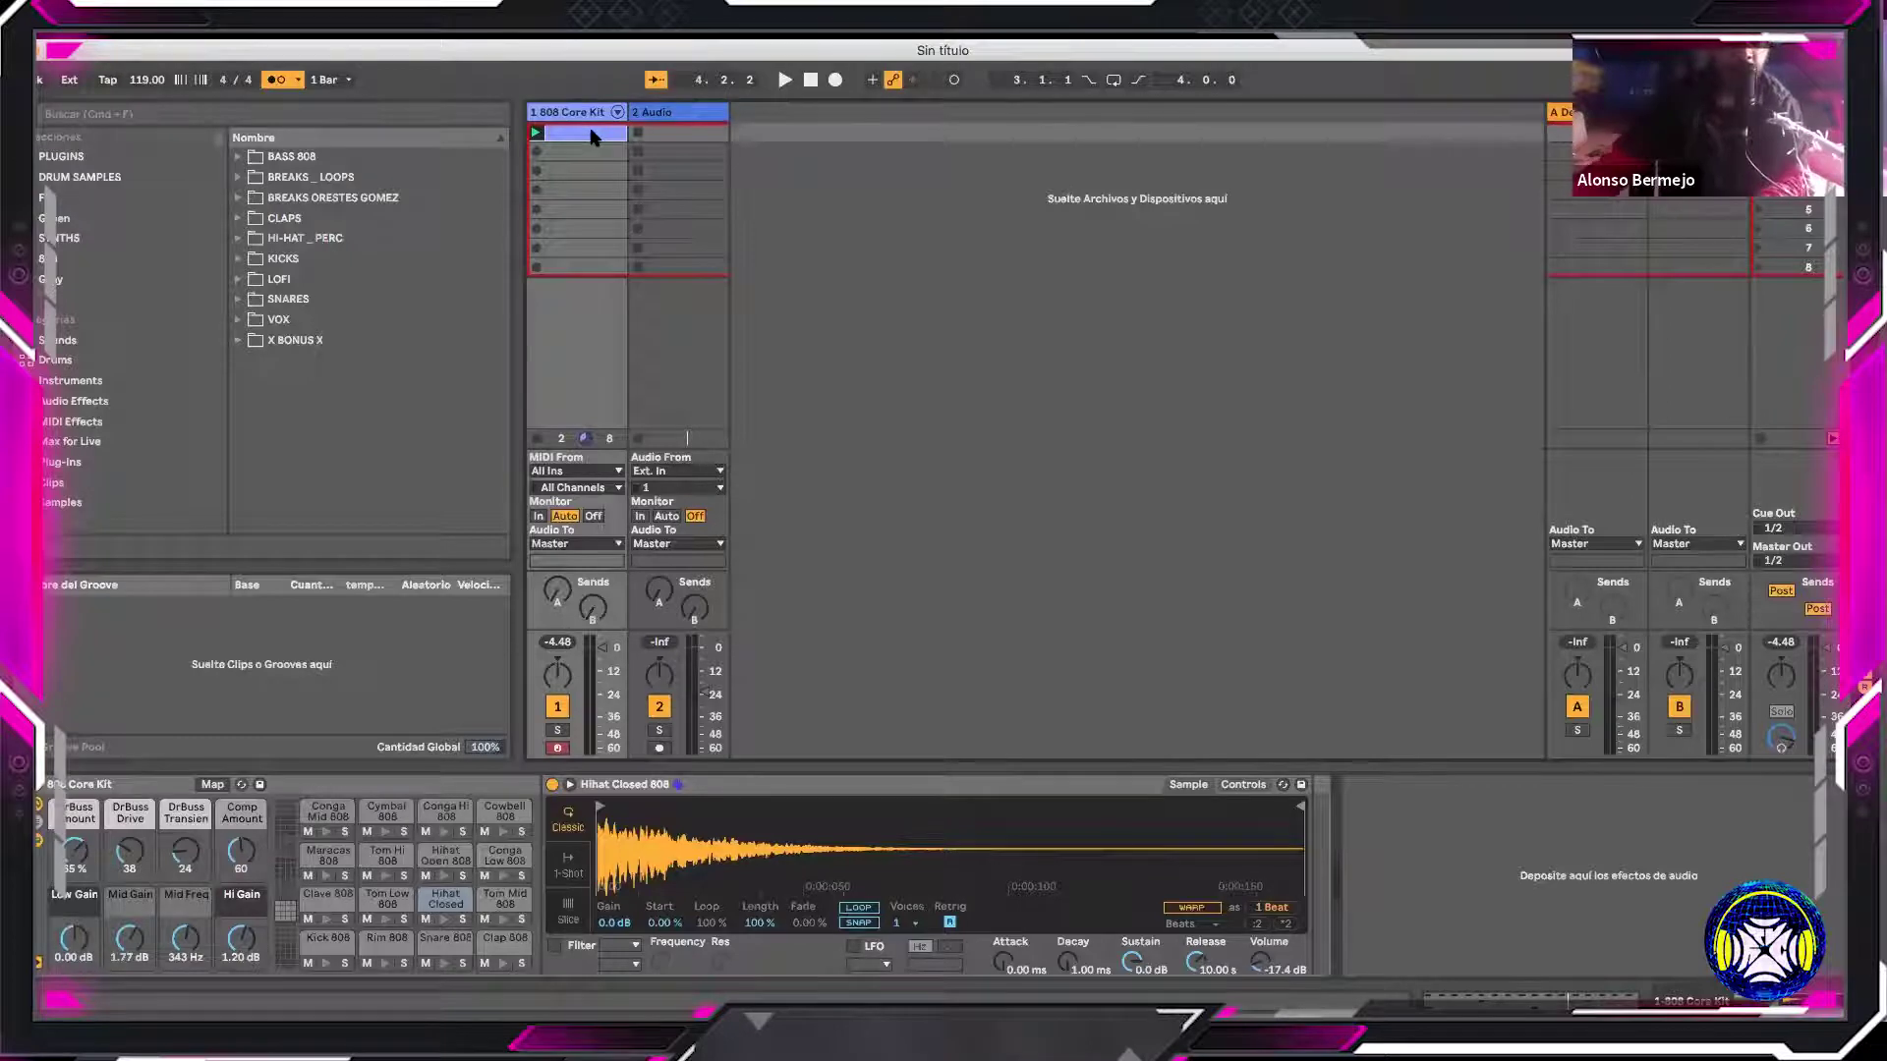
{"action": "key", "text": "space"}
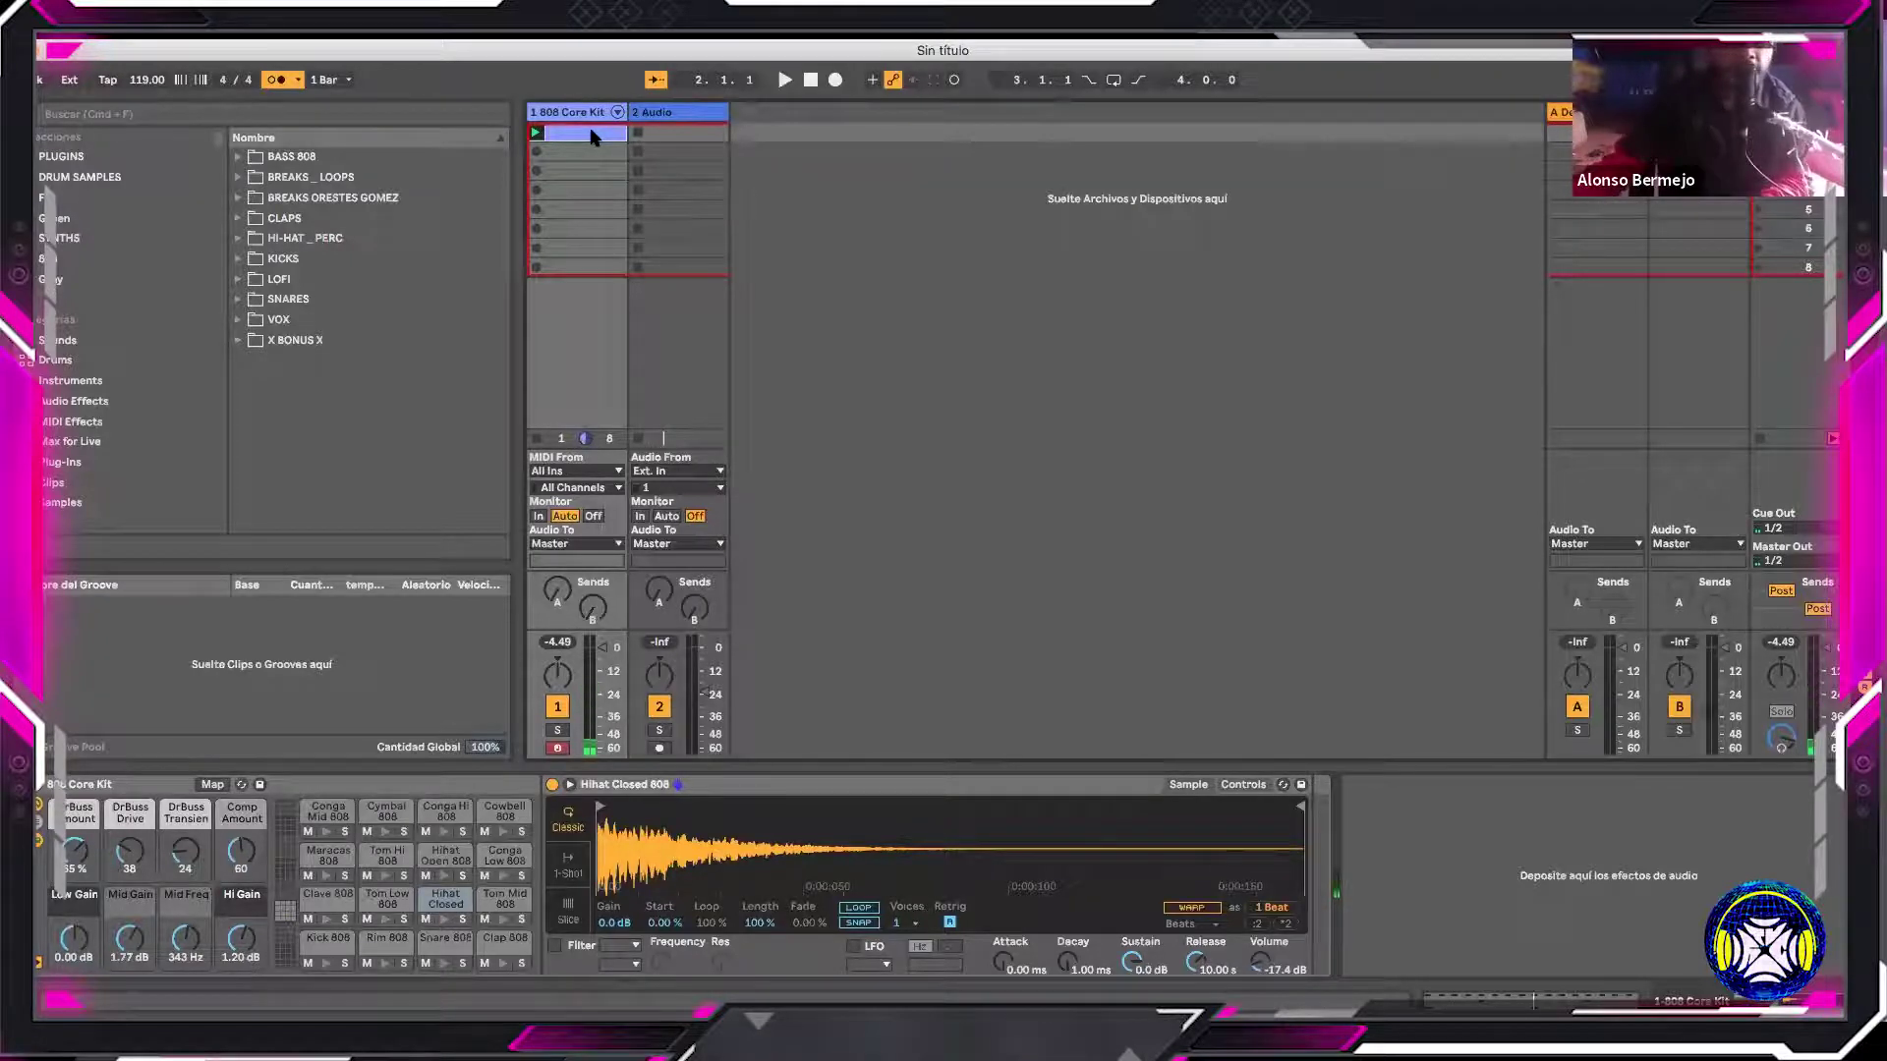
Duplicate the drum clip into the second slot of the 808 Core Kit track, play the copy and open its notes
{"action": "key", "text": "super+d"}
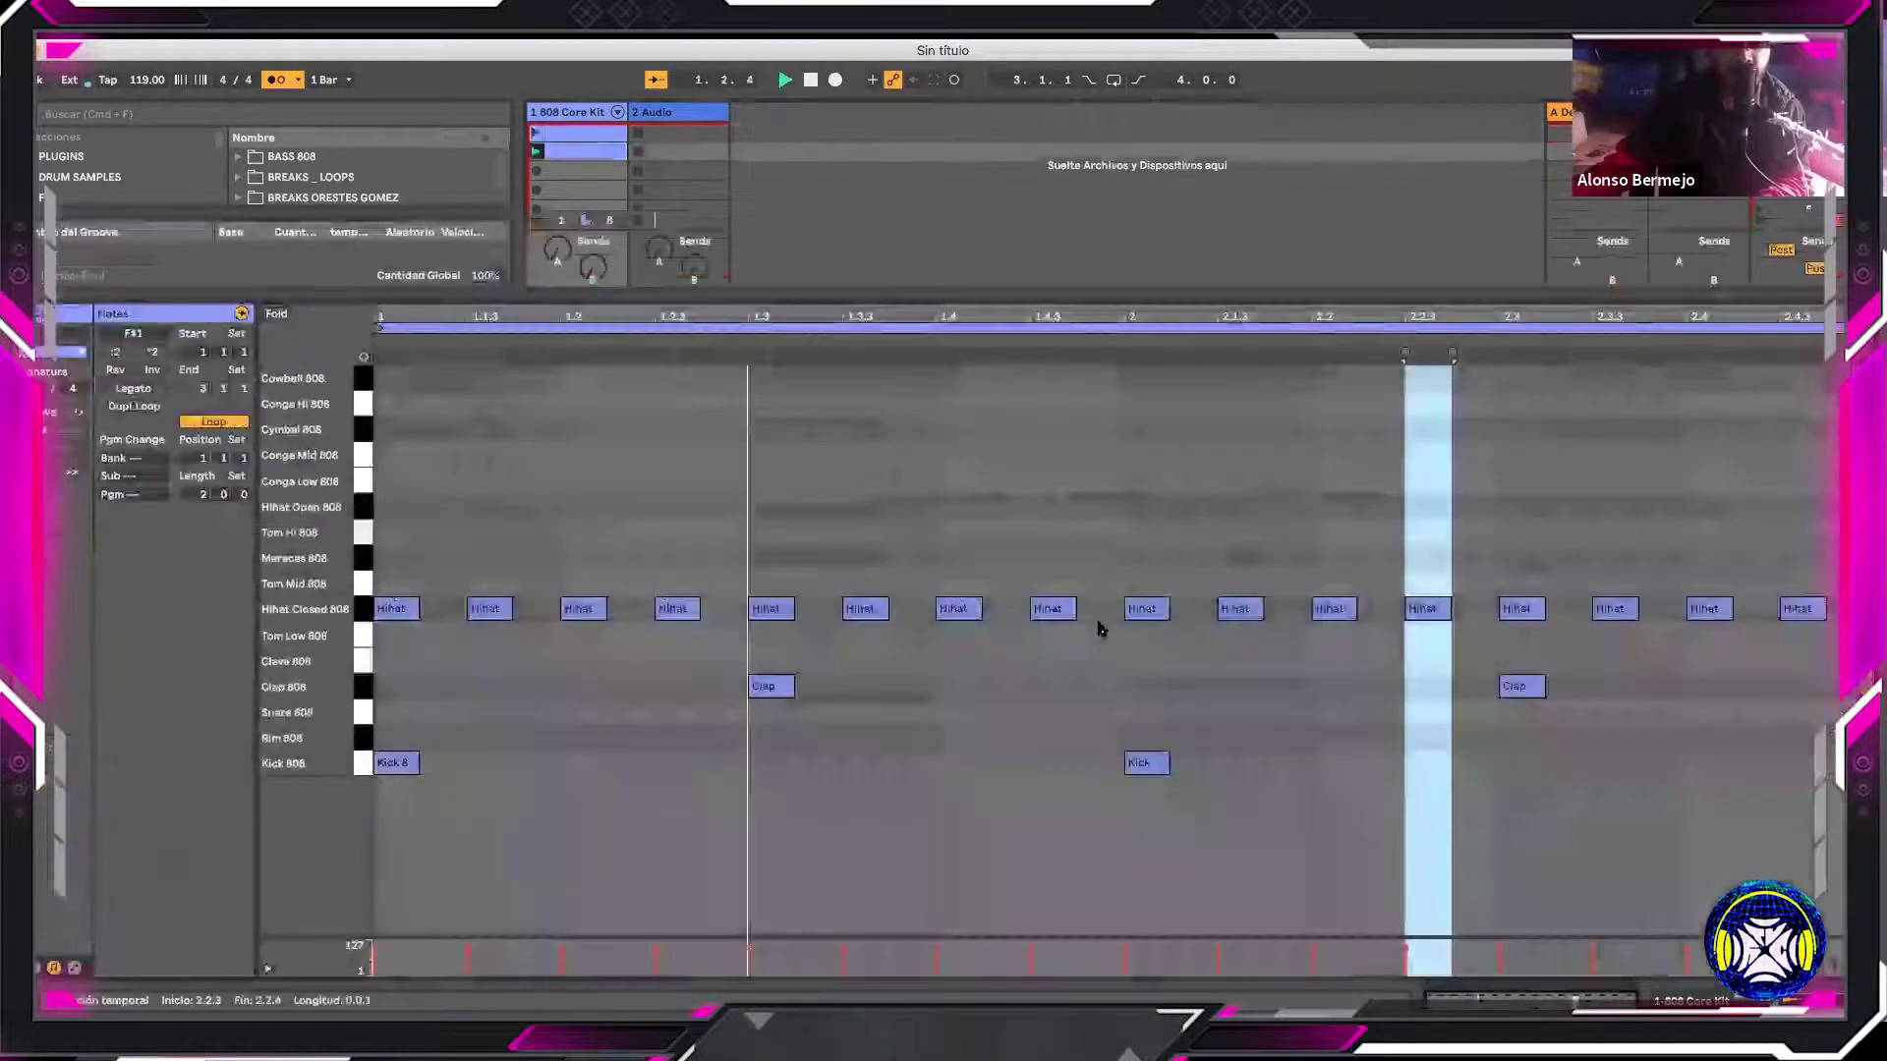
{"action": "key", "text": "space"}
{"action": "key", "text": "space"}
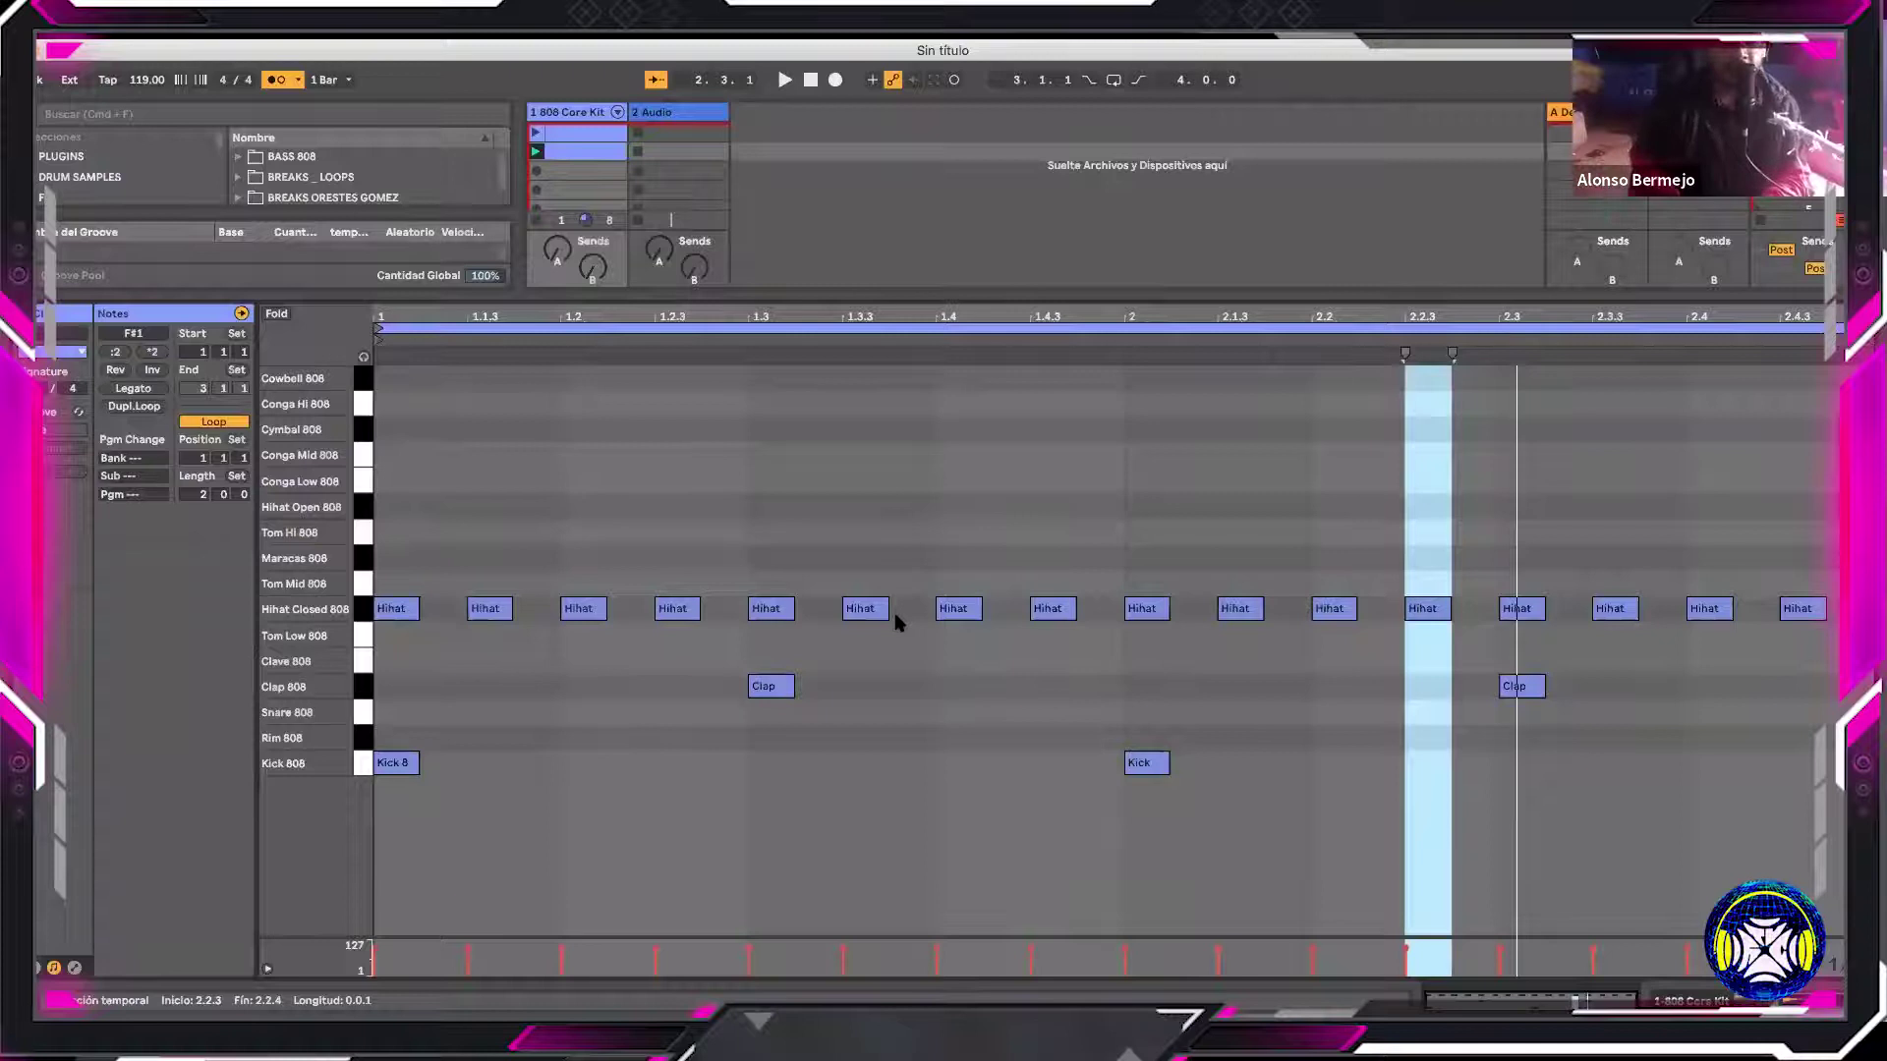
{"action": "key", "text": "space"}
Try extra Kick 808 notes around 1.2.4, 1.1.4 and 1.2 in the second clip, listening to and removing each one
{"action": "key", "text": "space"}
{"action": "double_click", "coordinate": [708, 762]}
{"action": "left_click_drag", "start_coordinate": [712, 763], "coordinate": [732, 766]}
{"action": "key", "text": "space"}
{"action": "key", "text": "Delete"}
{"action": "key", "text": "space"}
{"action": "double_click", "coordinate": [530, 768]}
{"action": "key", "text": "Delete"}
{"action": "key", "text": "space"}
{"action": "double_click", "coordinate": [603, 768]}
{"action": "key", "text": "space"}
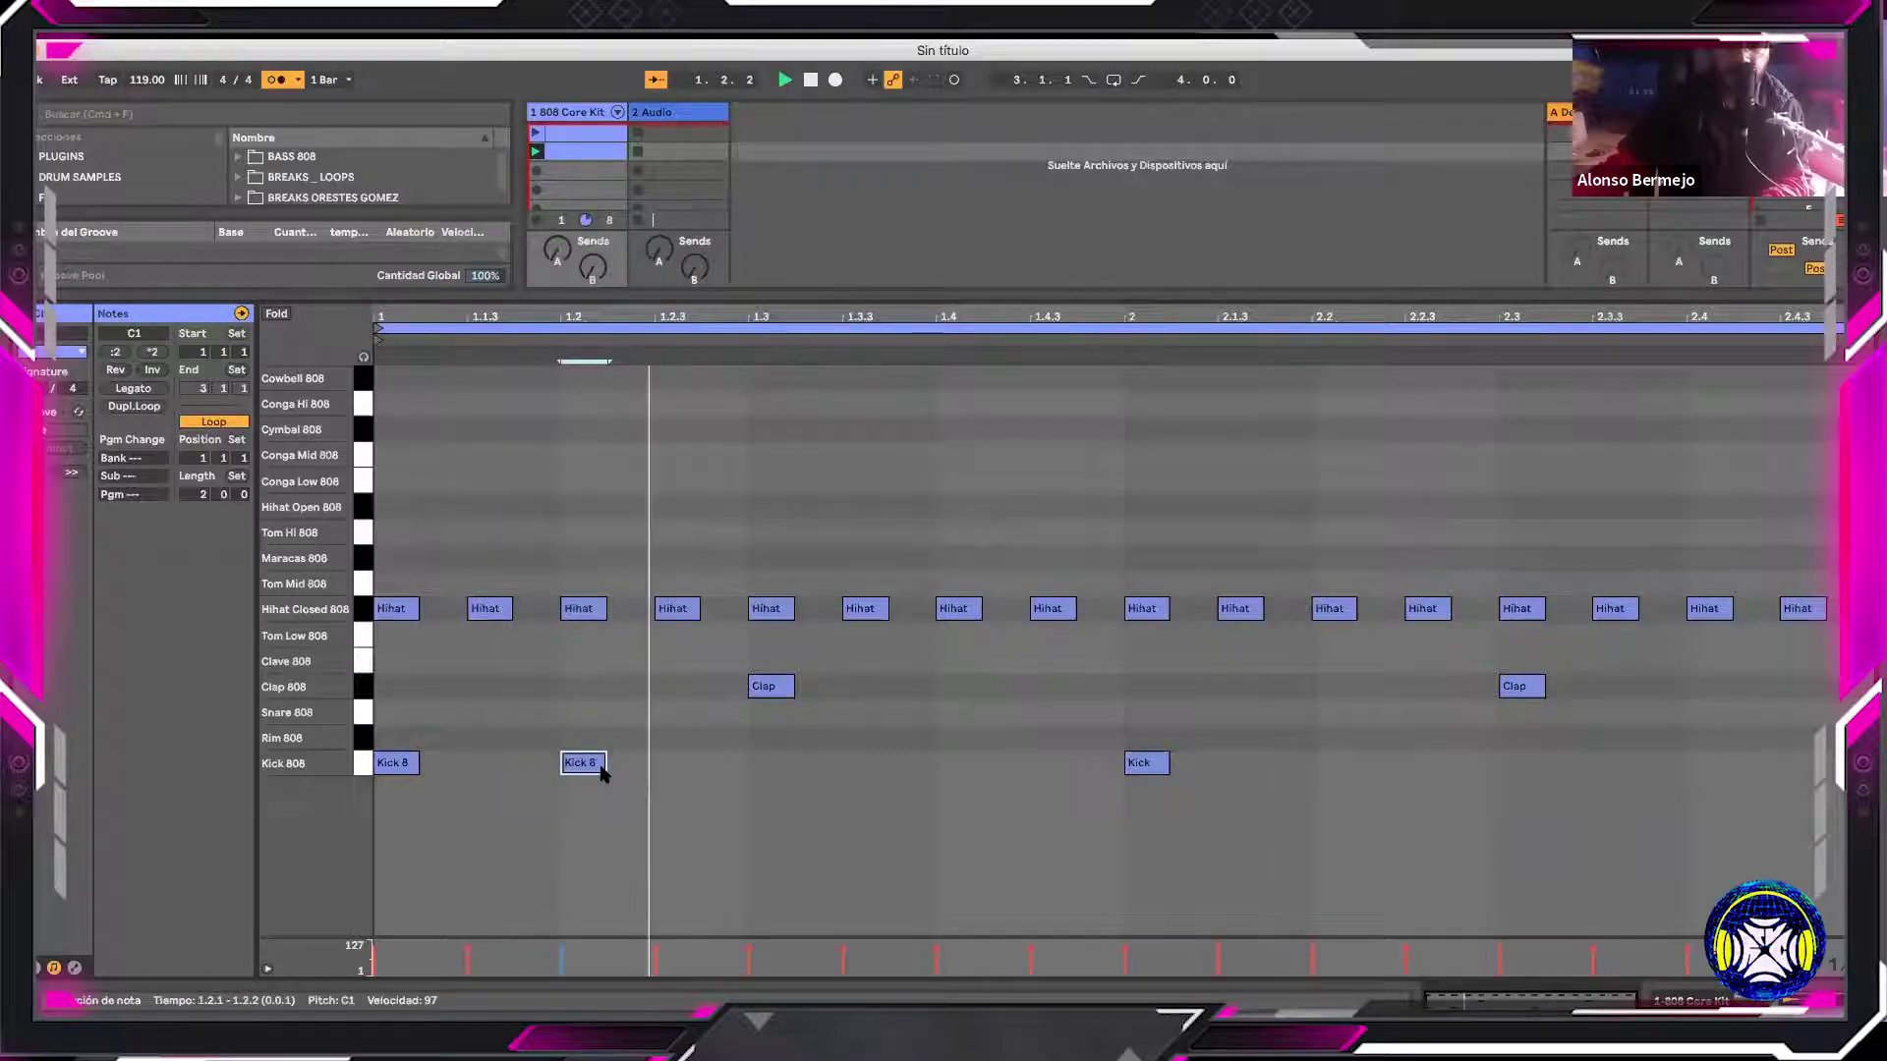
{"action": "double_click", "coordinate": [572, 771]}
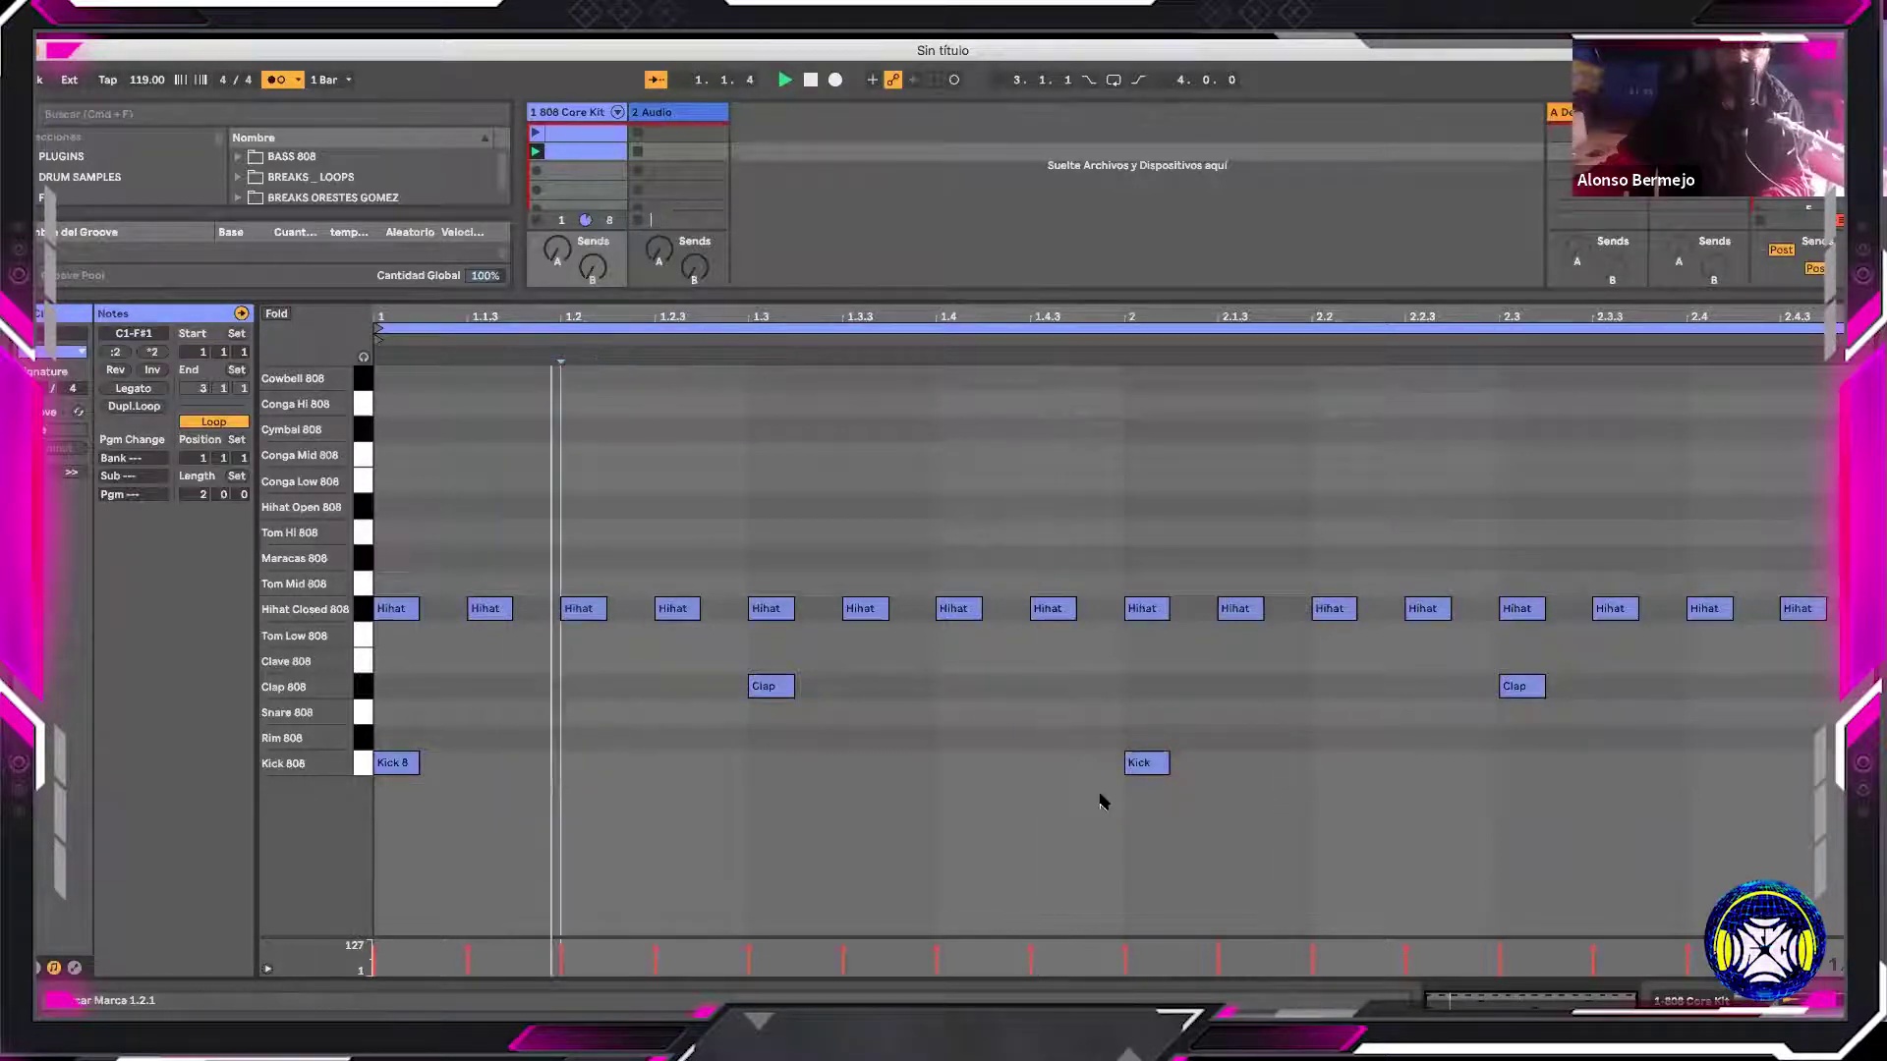
Add Kick 808 notes at 1.4.4, 2.1.4 and 2.4.4 in the second clip while it plays
{"action": "double_click", "coordinate": [1120, 767]}
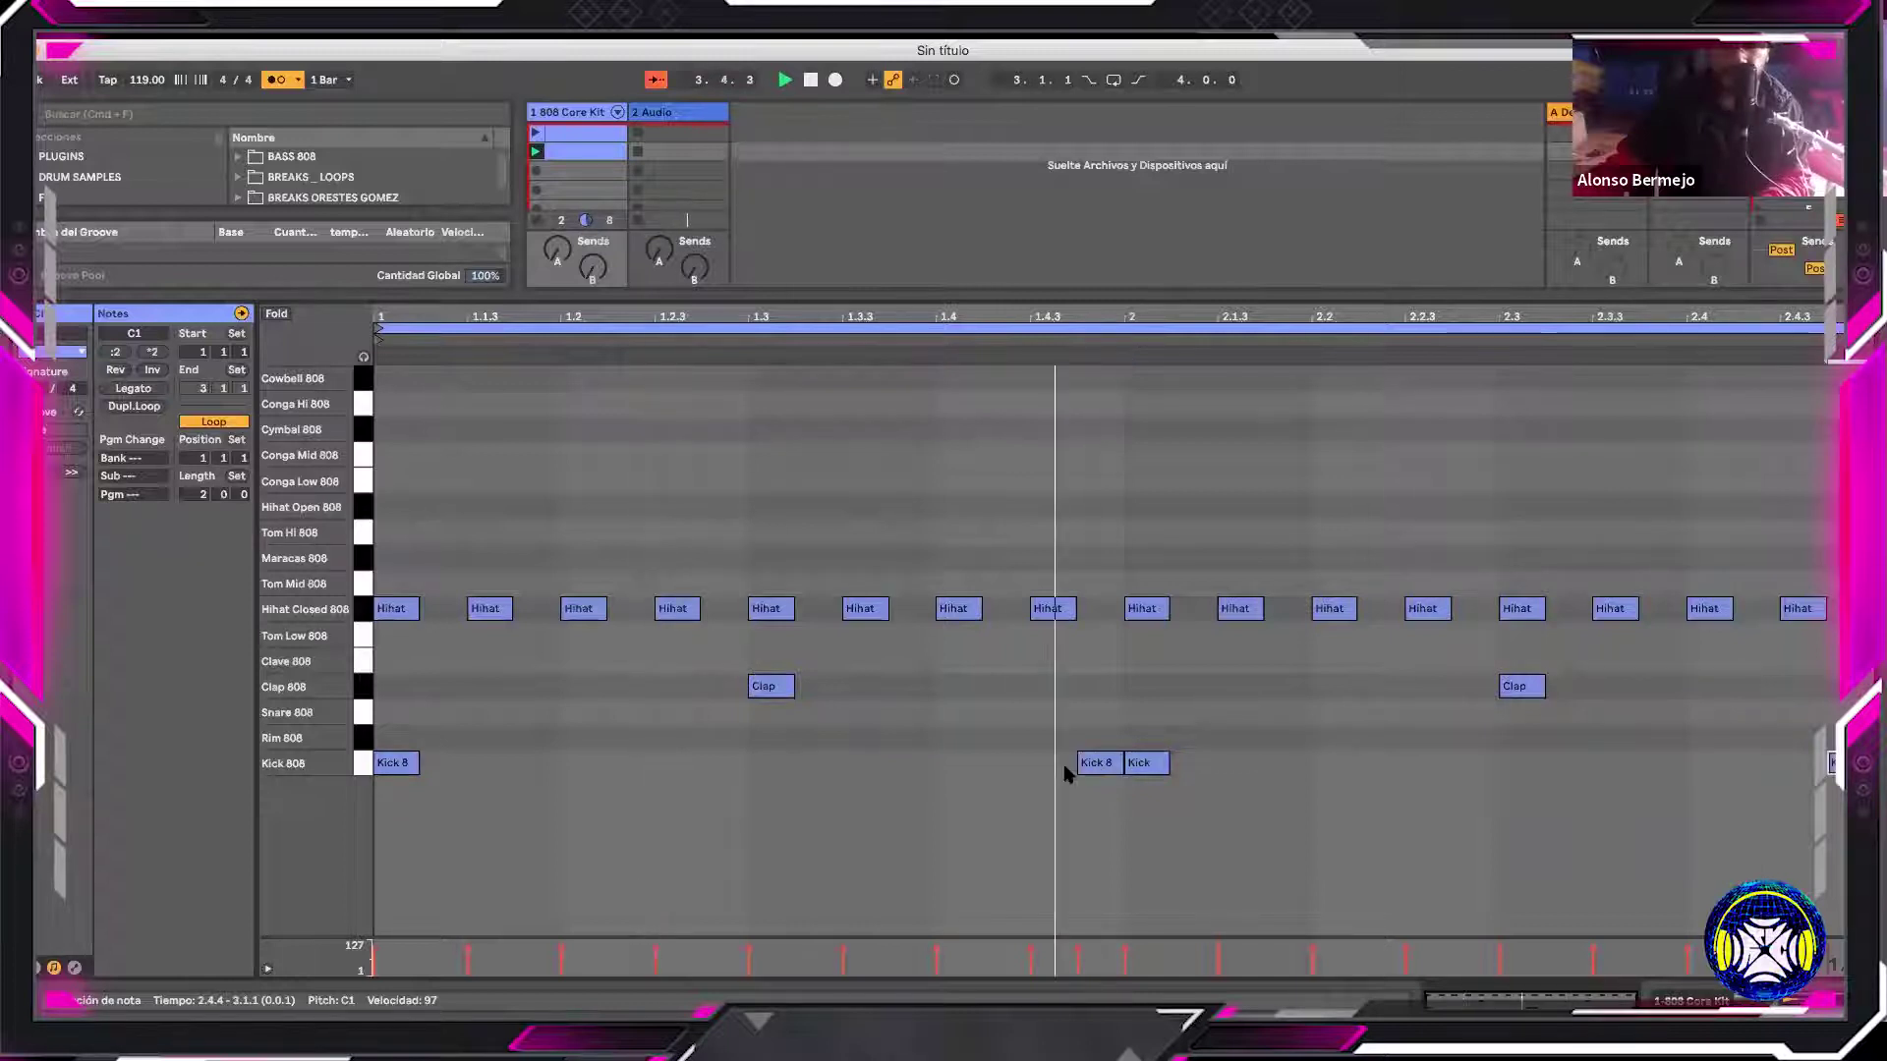
{"action": "left_click", "coordinate": [1287, 764]}
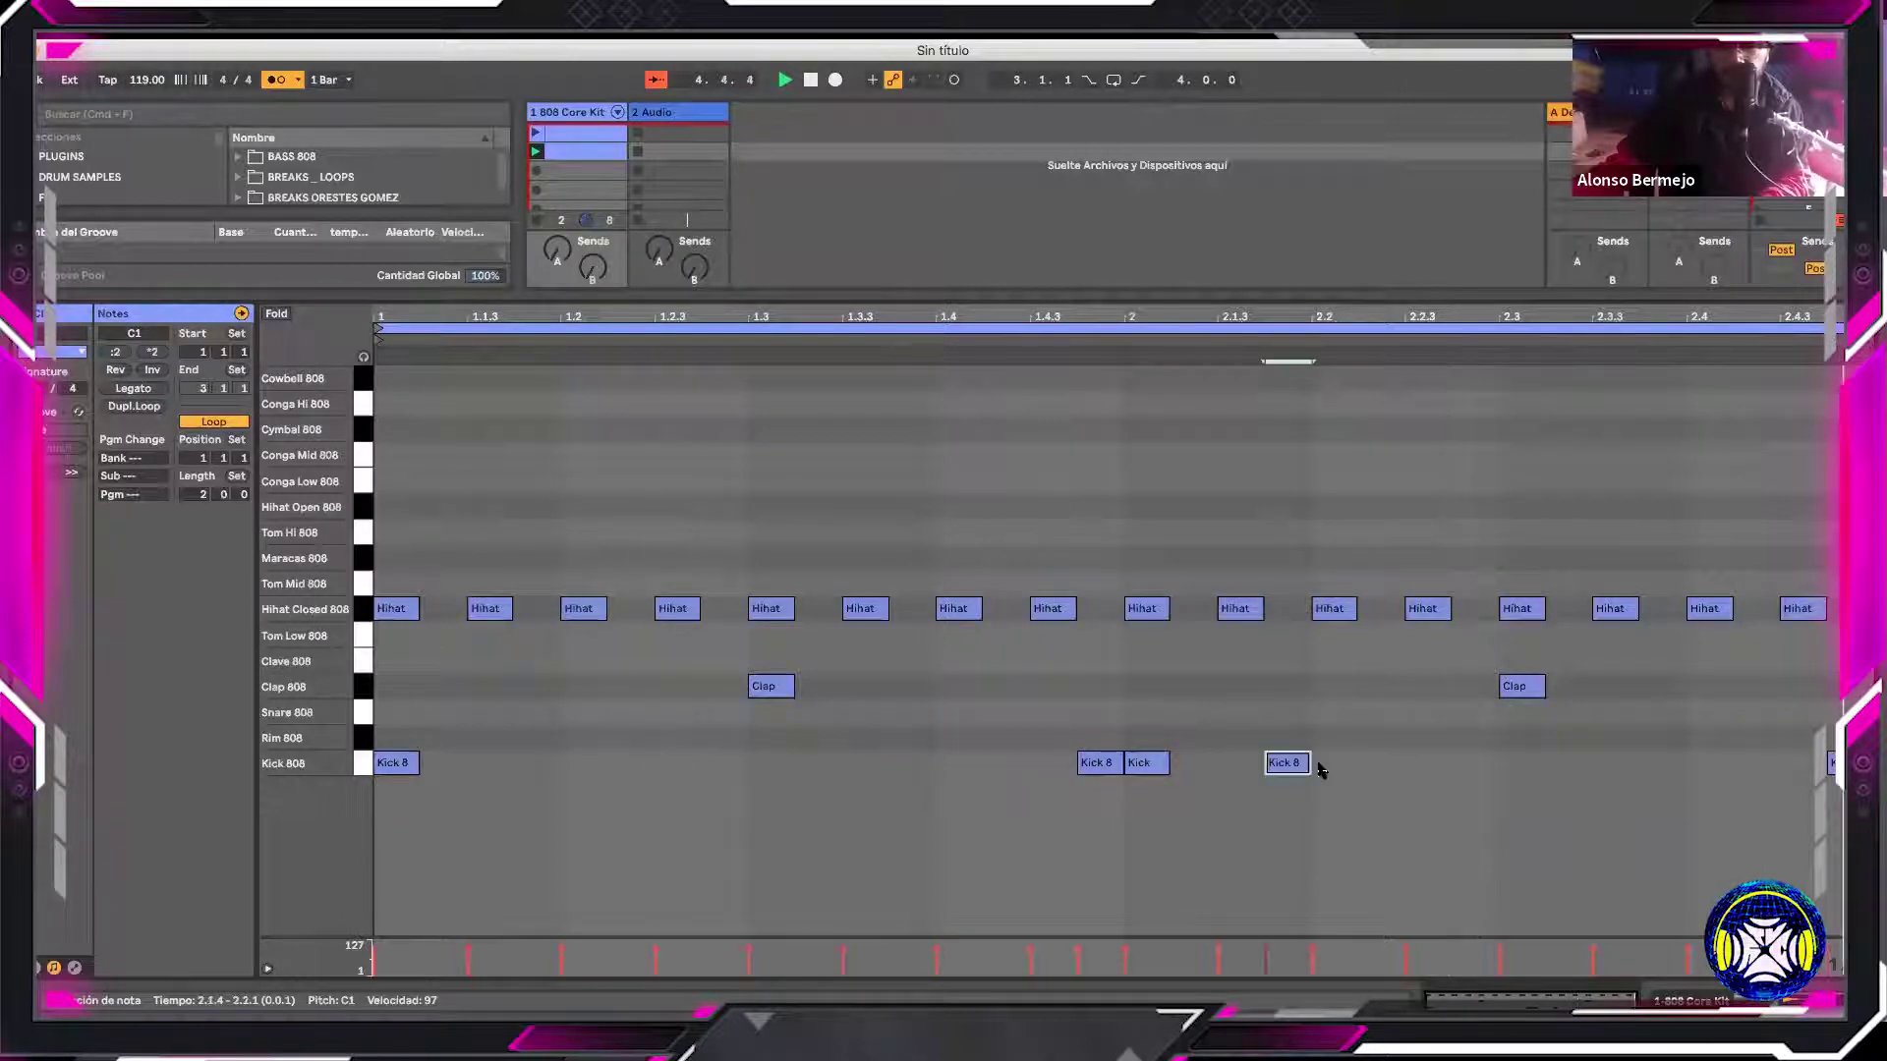
Move the Kick 808 note at 2.1.4 to 2.2 and delete the kicks at 2.4.4 and 1.4.4
{"action": "key", "text": "Right"}
{"action": "double_click", "coordinate": [1834, 763]}
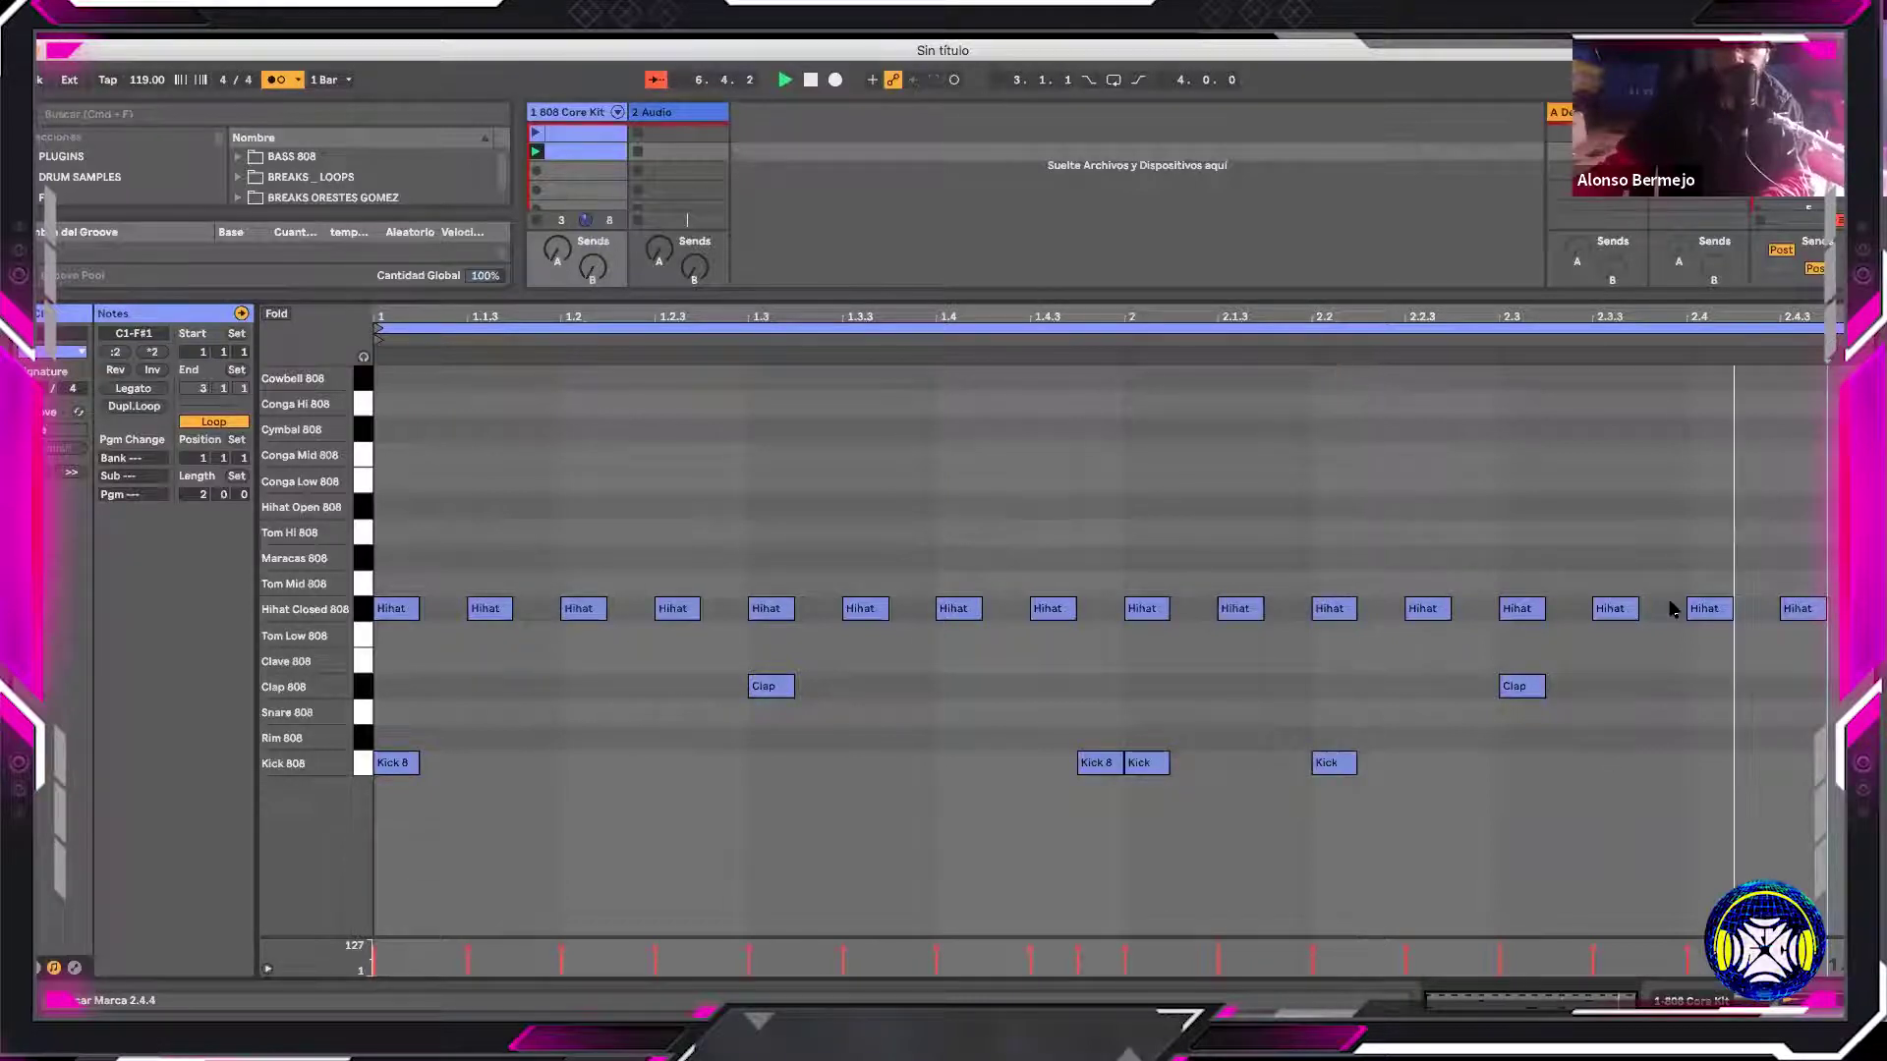
{"action": "double_click", "coordinate": [1085, 763]}
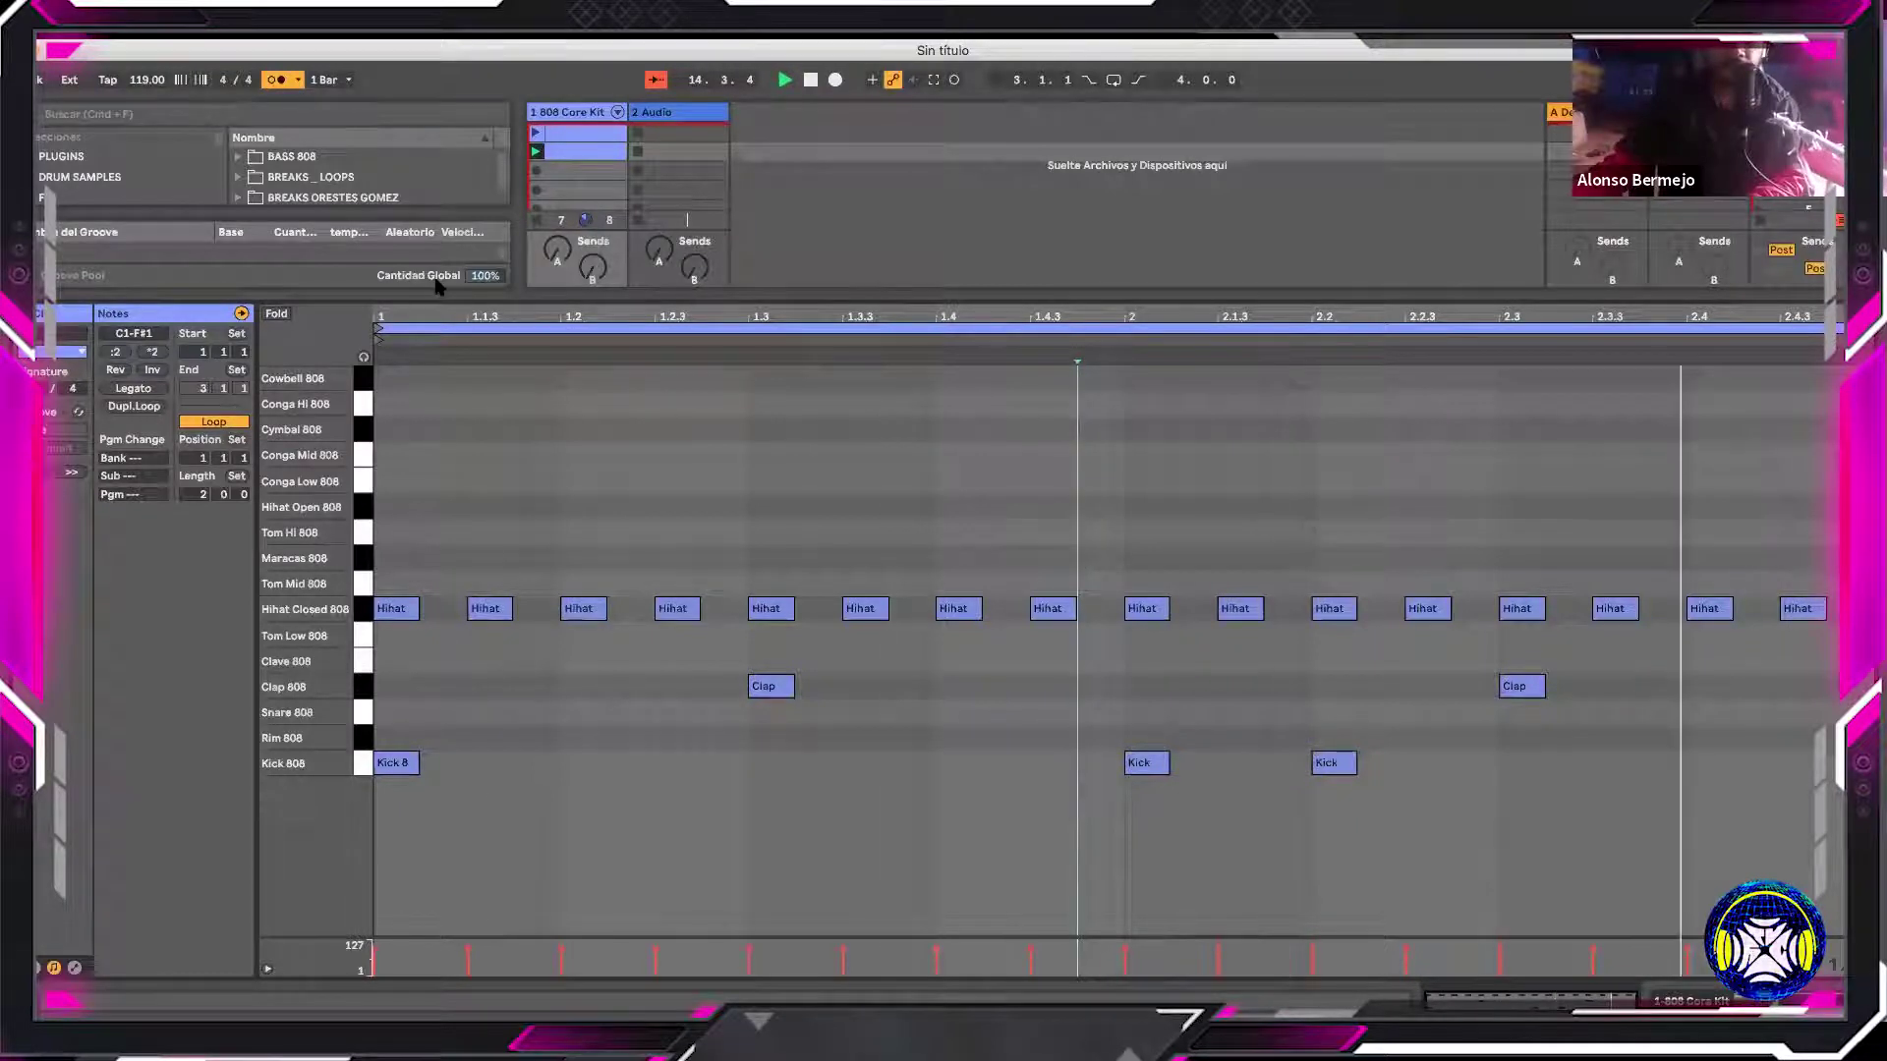
Enable MIDI overdub and record a long Cymbal 808 note just before 1.3 in the second clip
{"action": "left_click_drag", "start_coordinate": [772, 295], "coordinate": [724, 480]}
{"action": "key", "text": "space"}
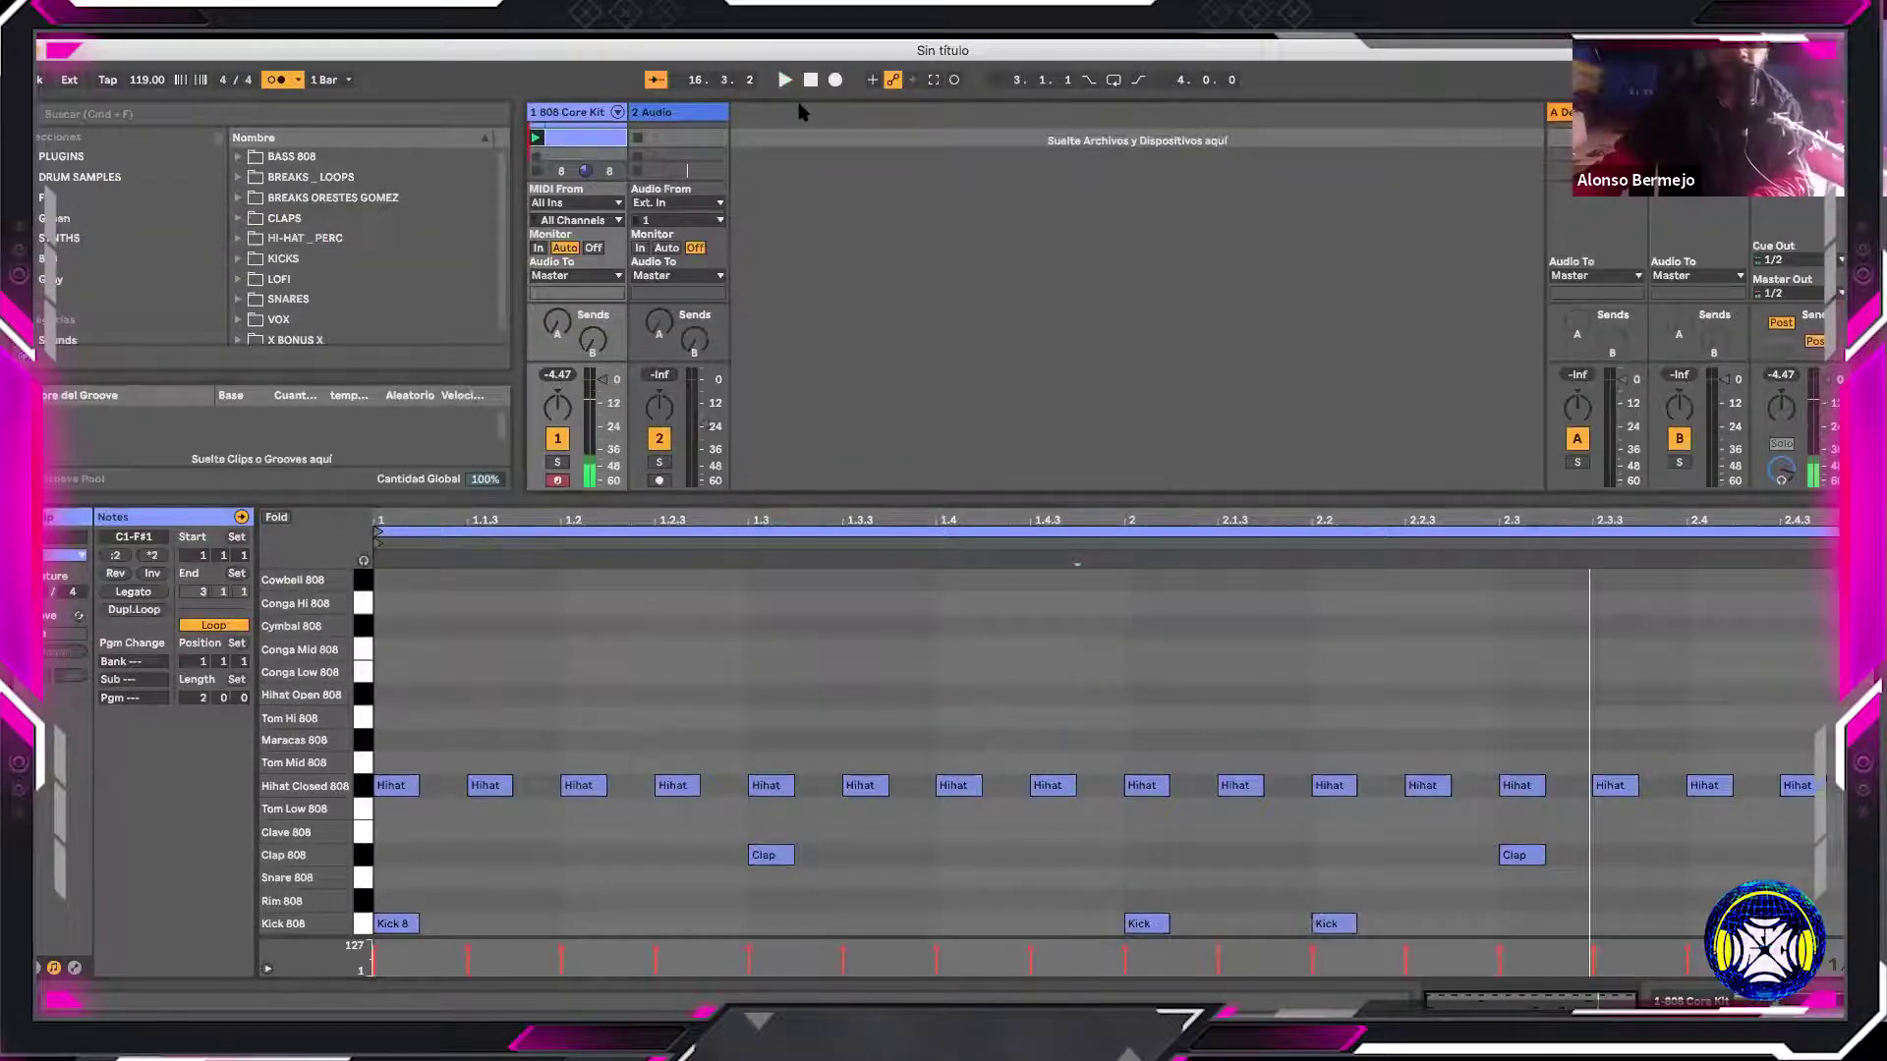
{"action": "left_click", "coordinate": [870, 83]}
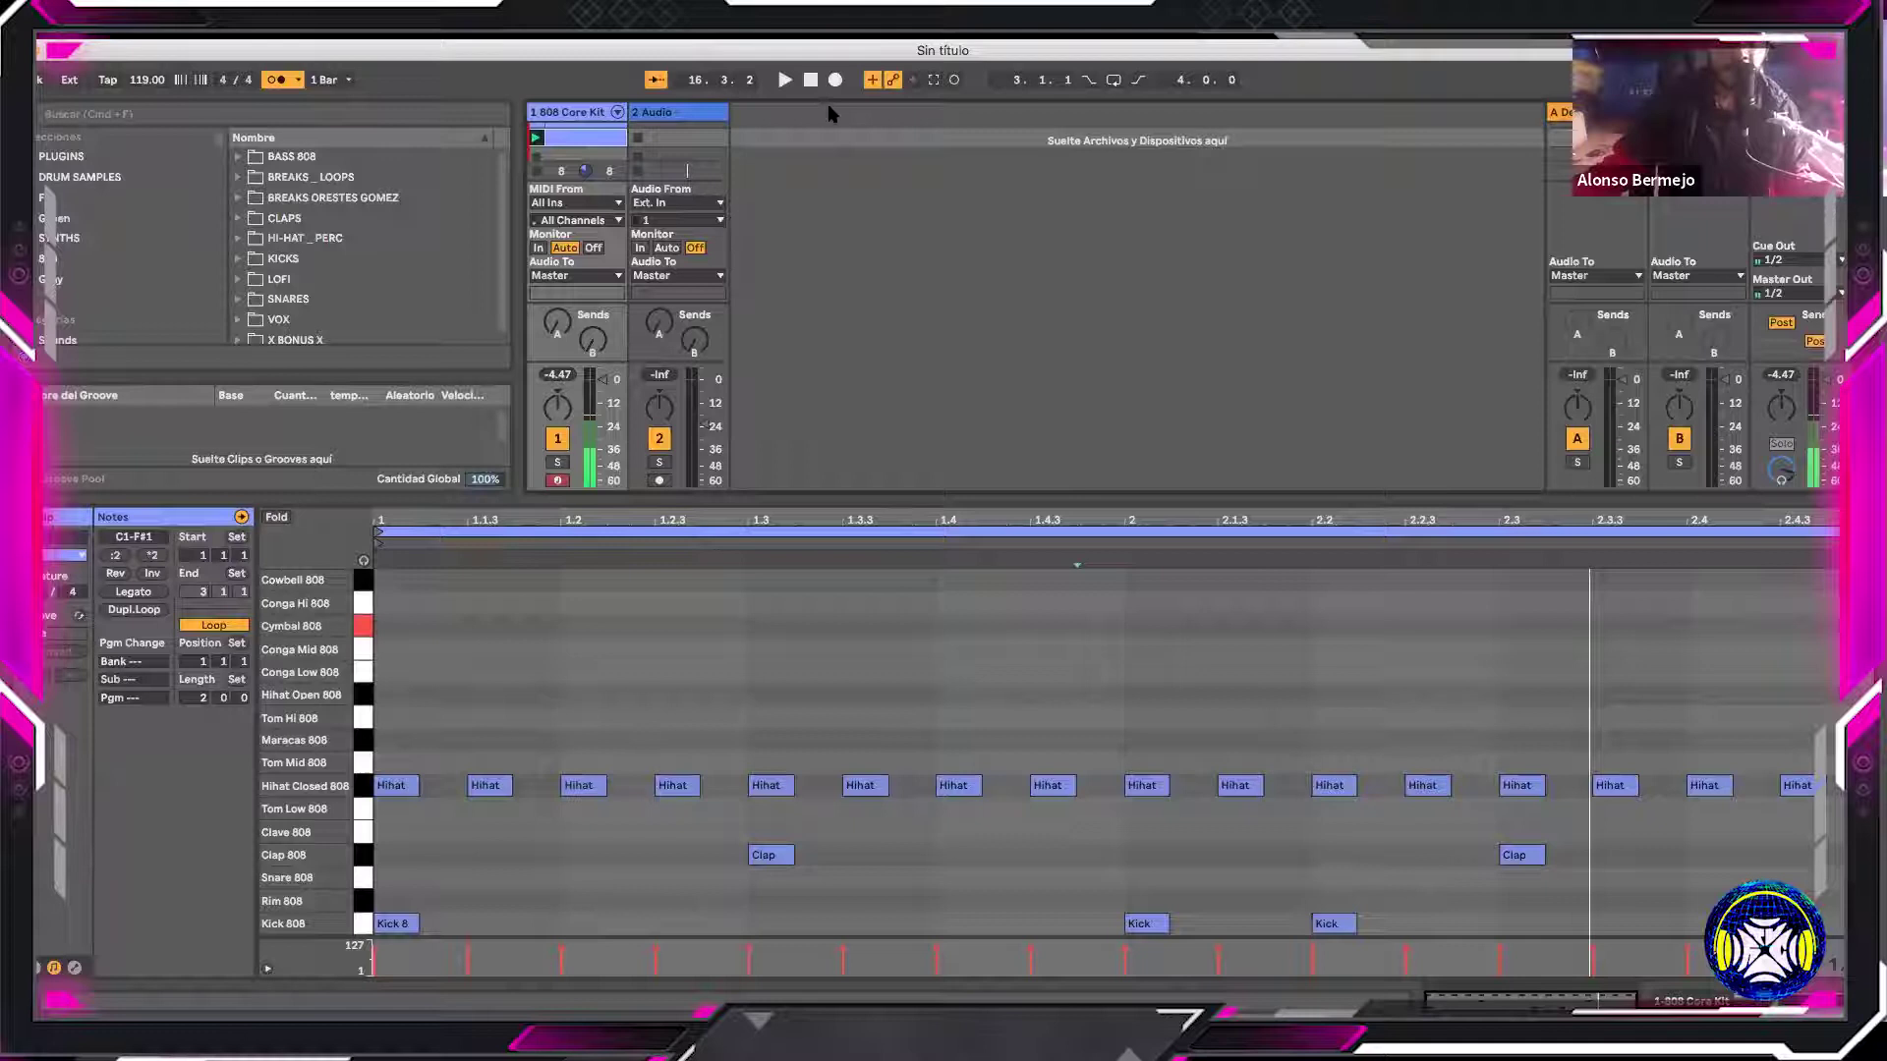
{"action": "left_click", "coordinate": [953, 79]}
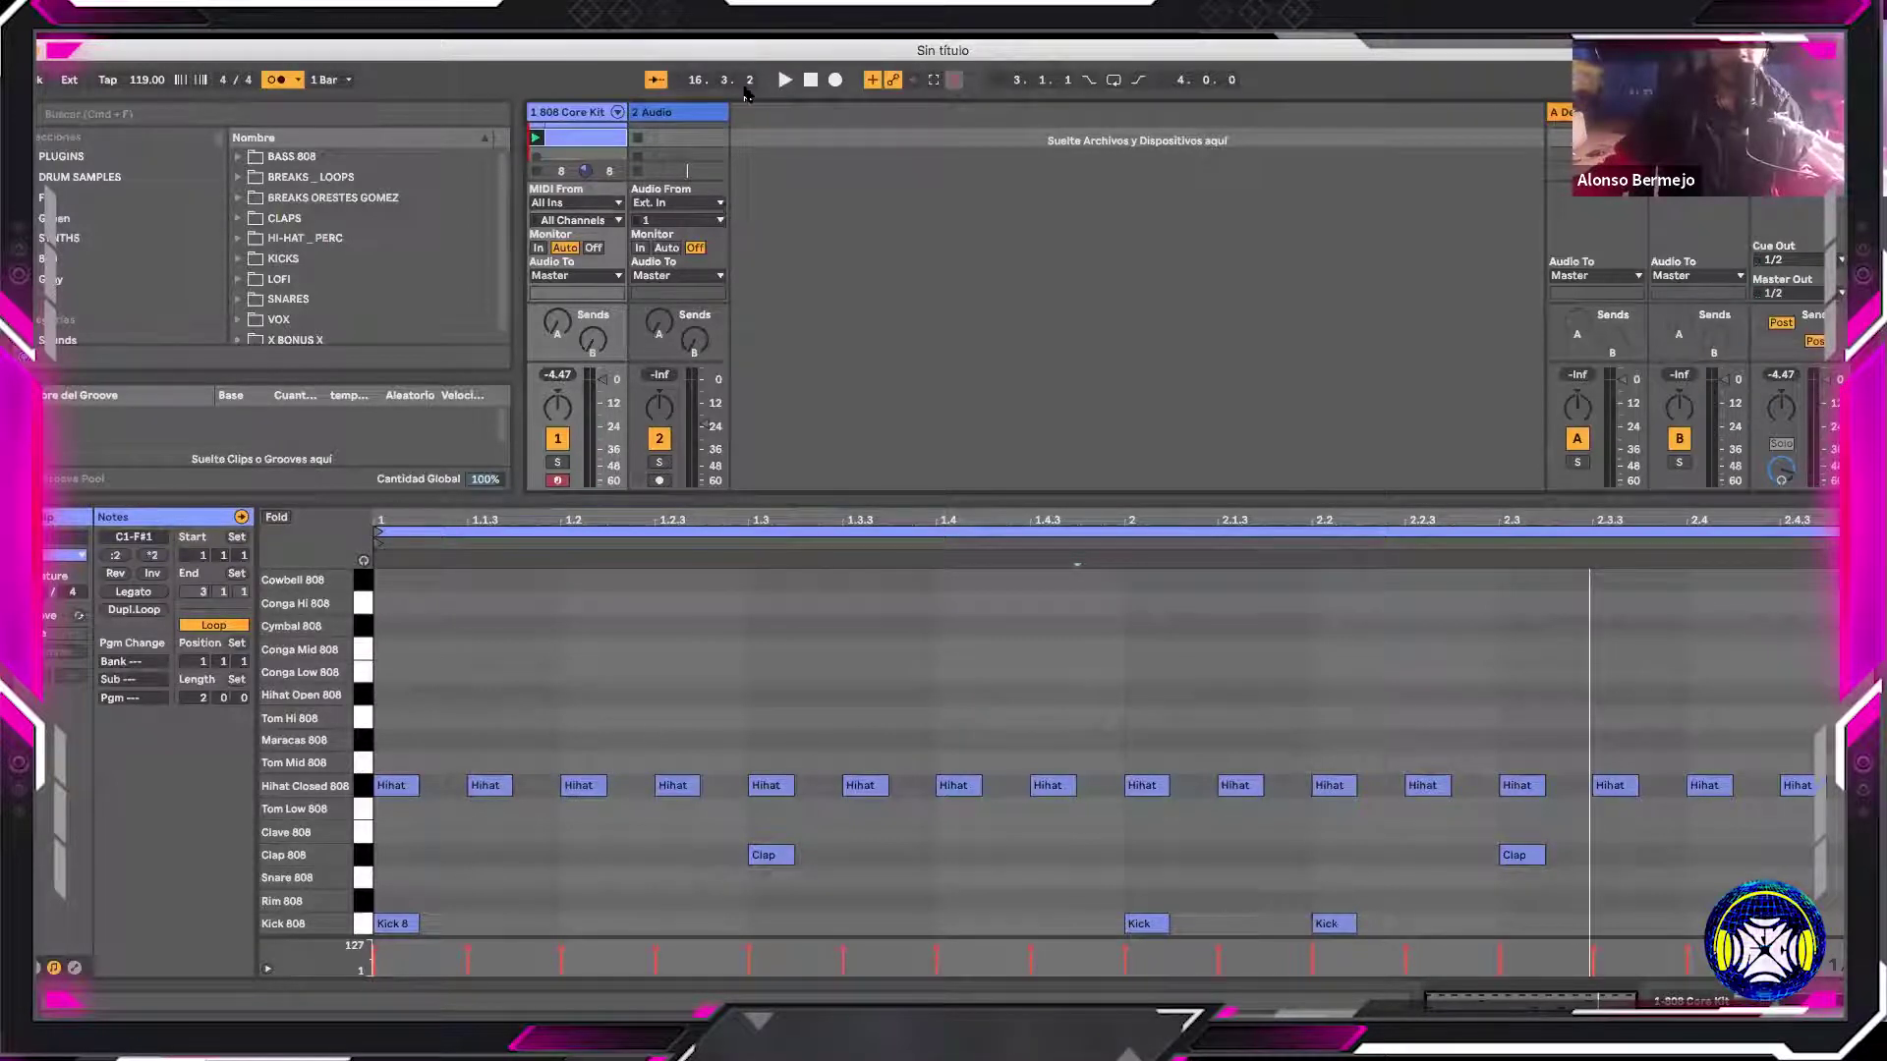
{"action": "left_click", "coordinate": [783, 79]}
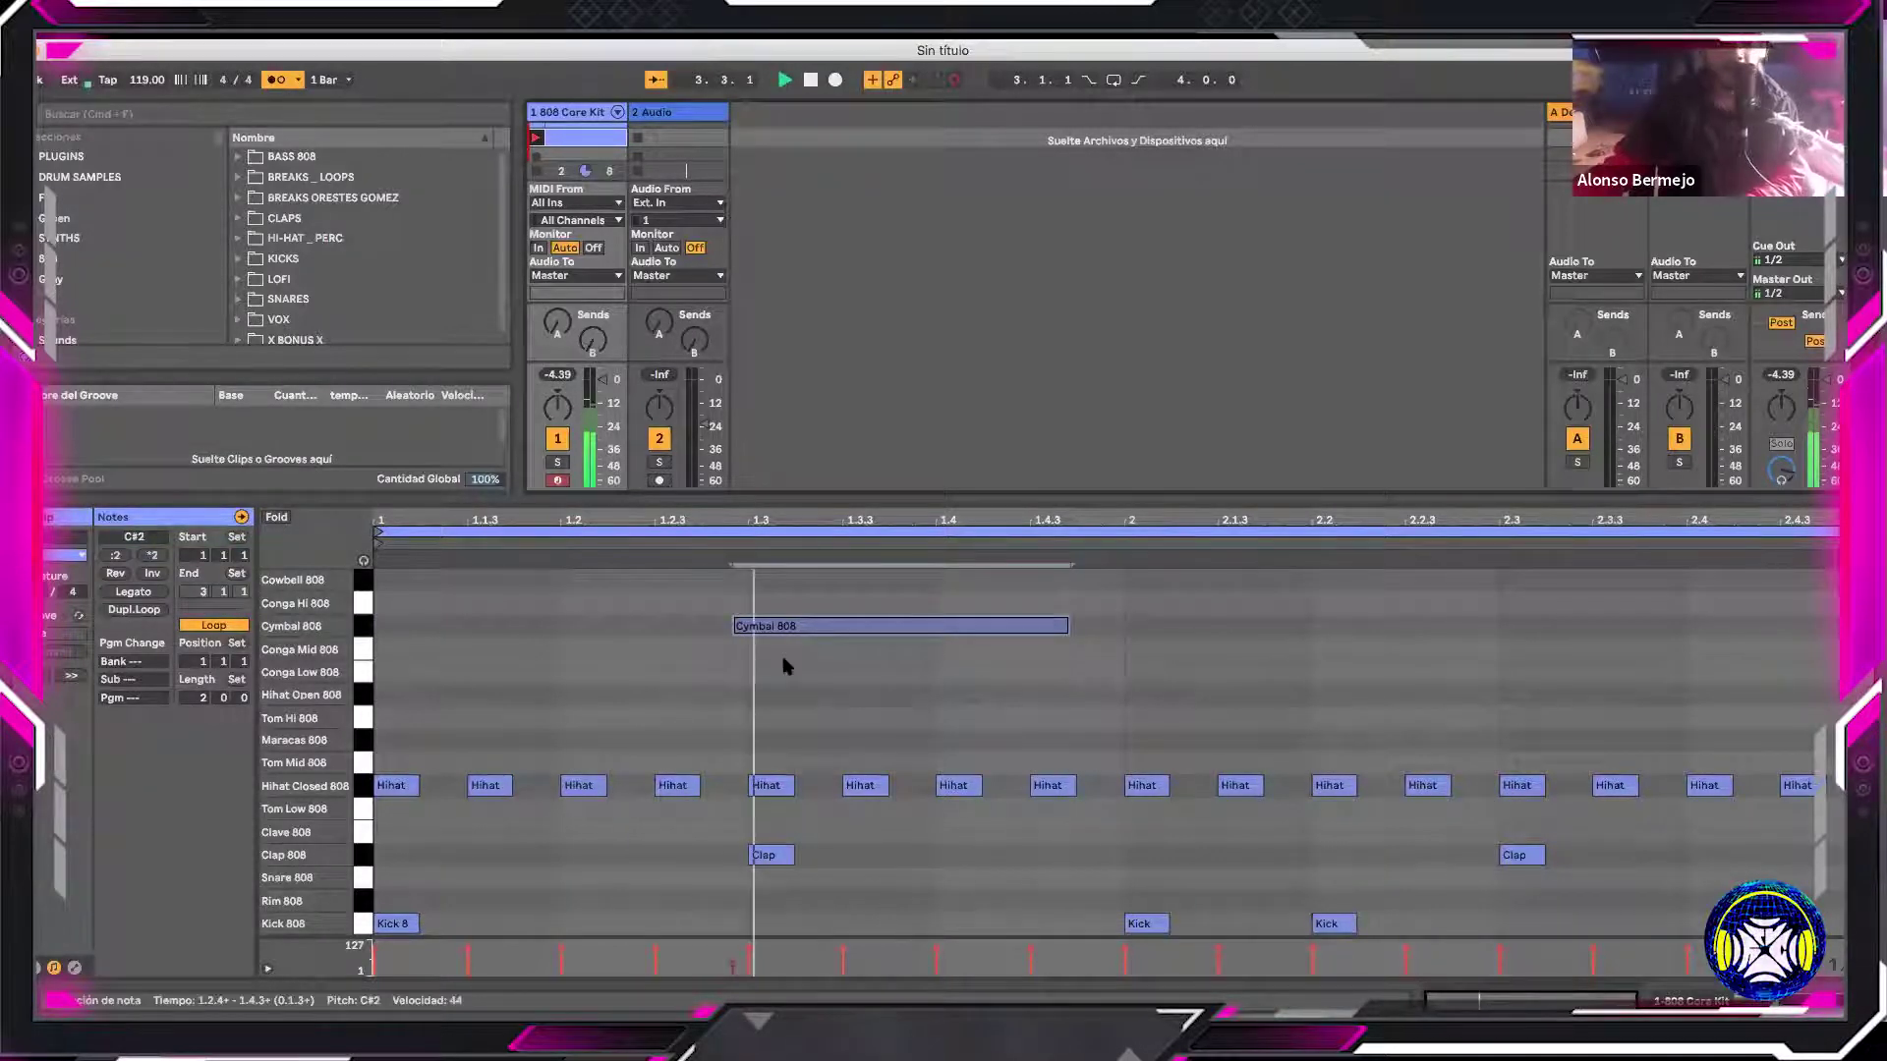
{"action": "left_click", "coordinate": [755, 596]}
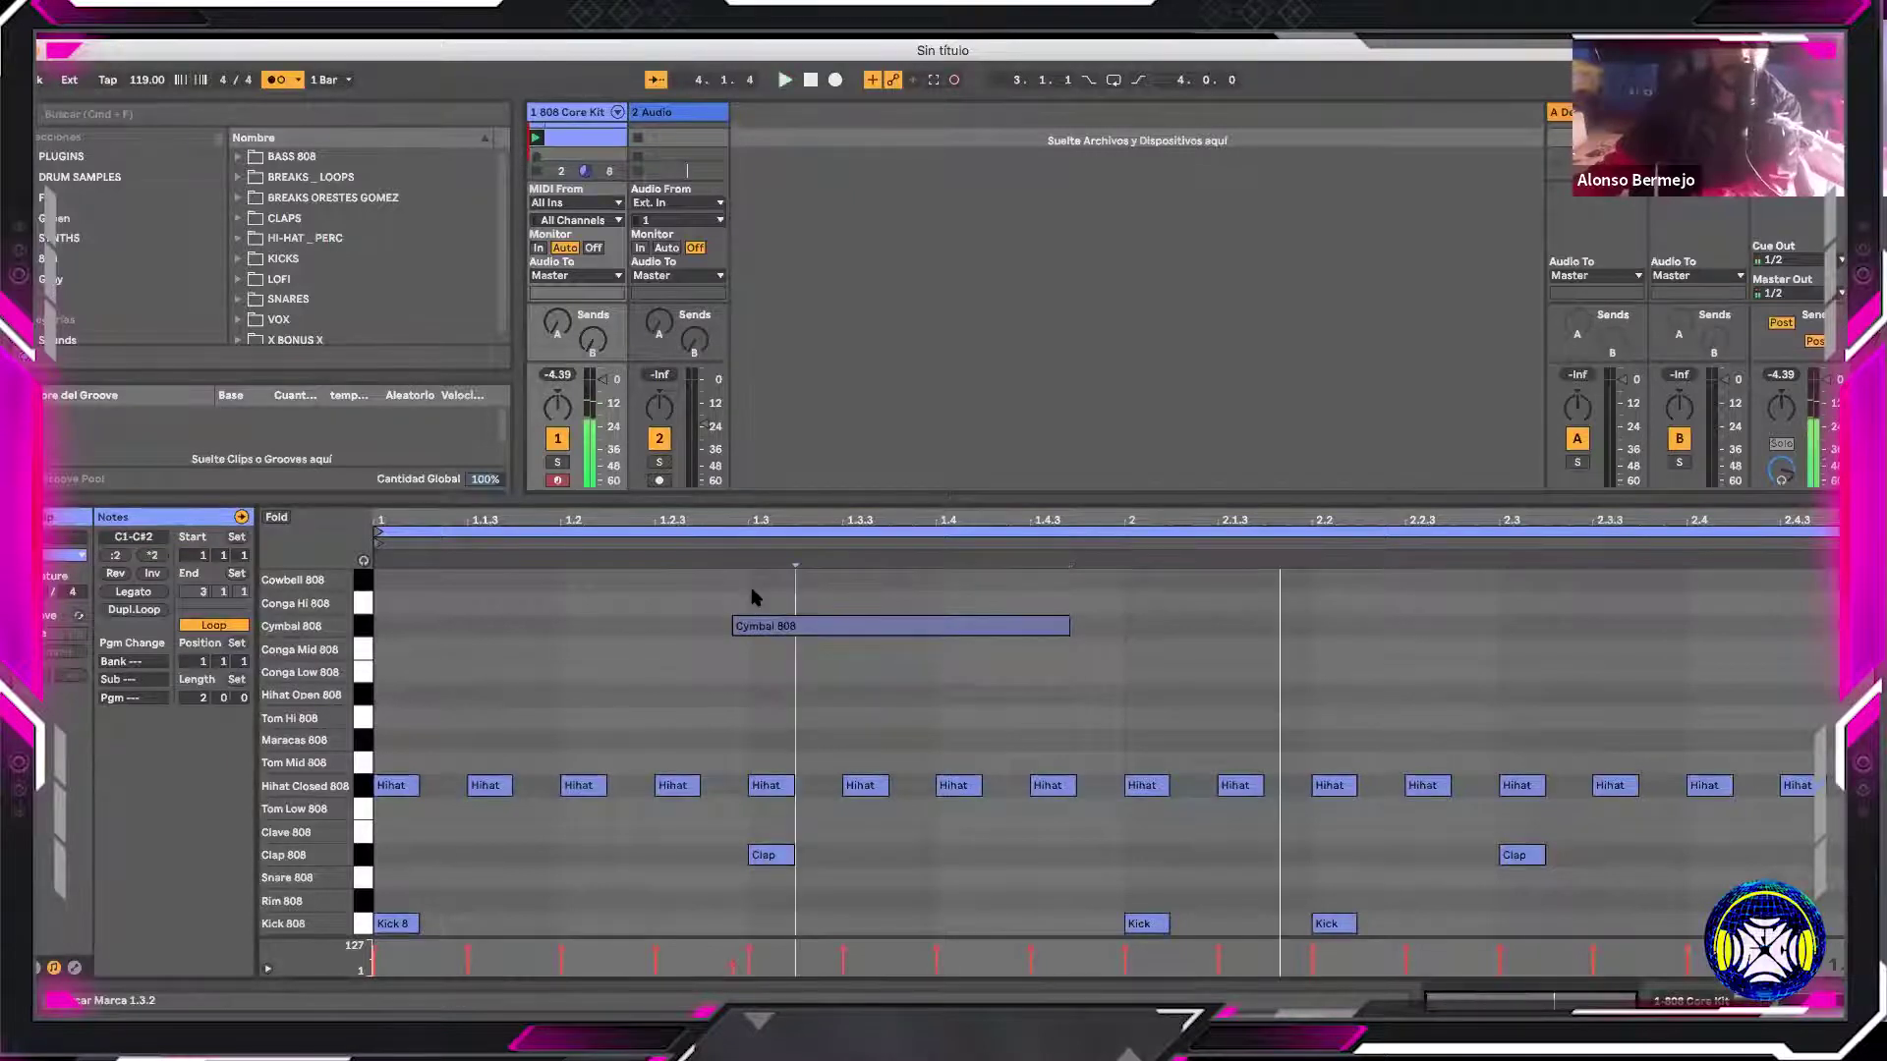
Shift the recorded Cymbal 808 note so it starts exactly at 1.3 and play the clip
{"action": "left_click_drag", "start_coordinate": [753, 625], "coordinate": [773, 631]}
{"action": "left_click", "coordinate": [560, 640]}
{"action": "key", "text": "space"}
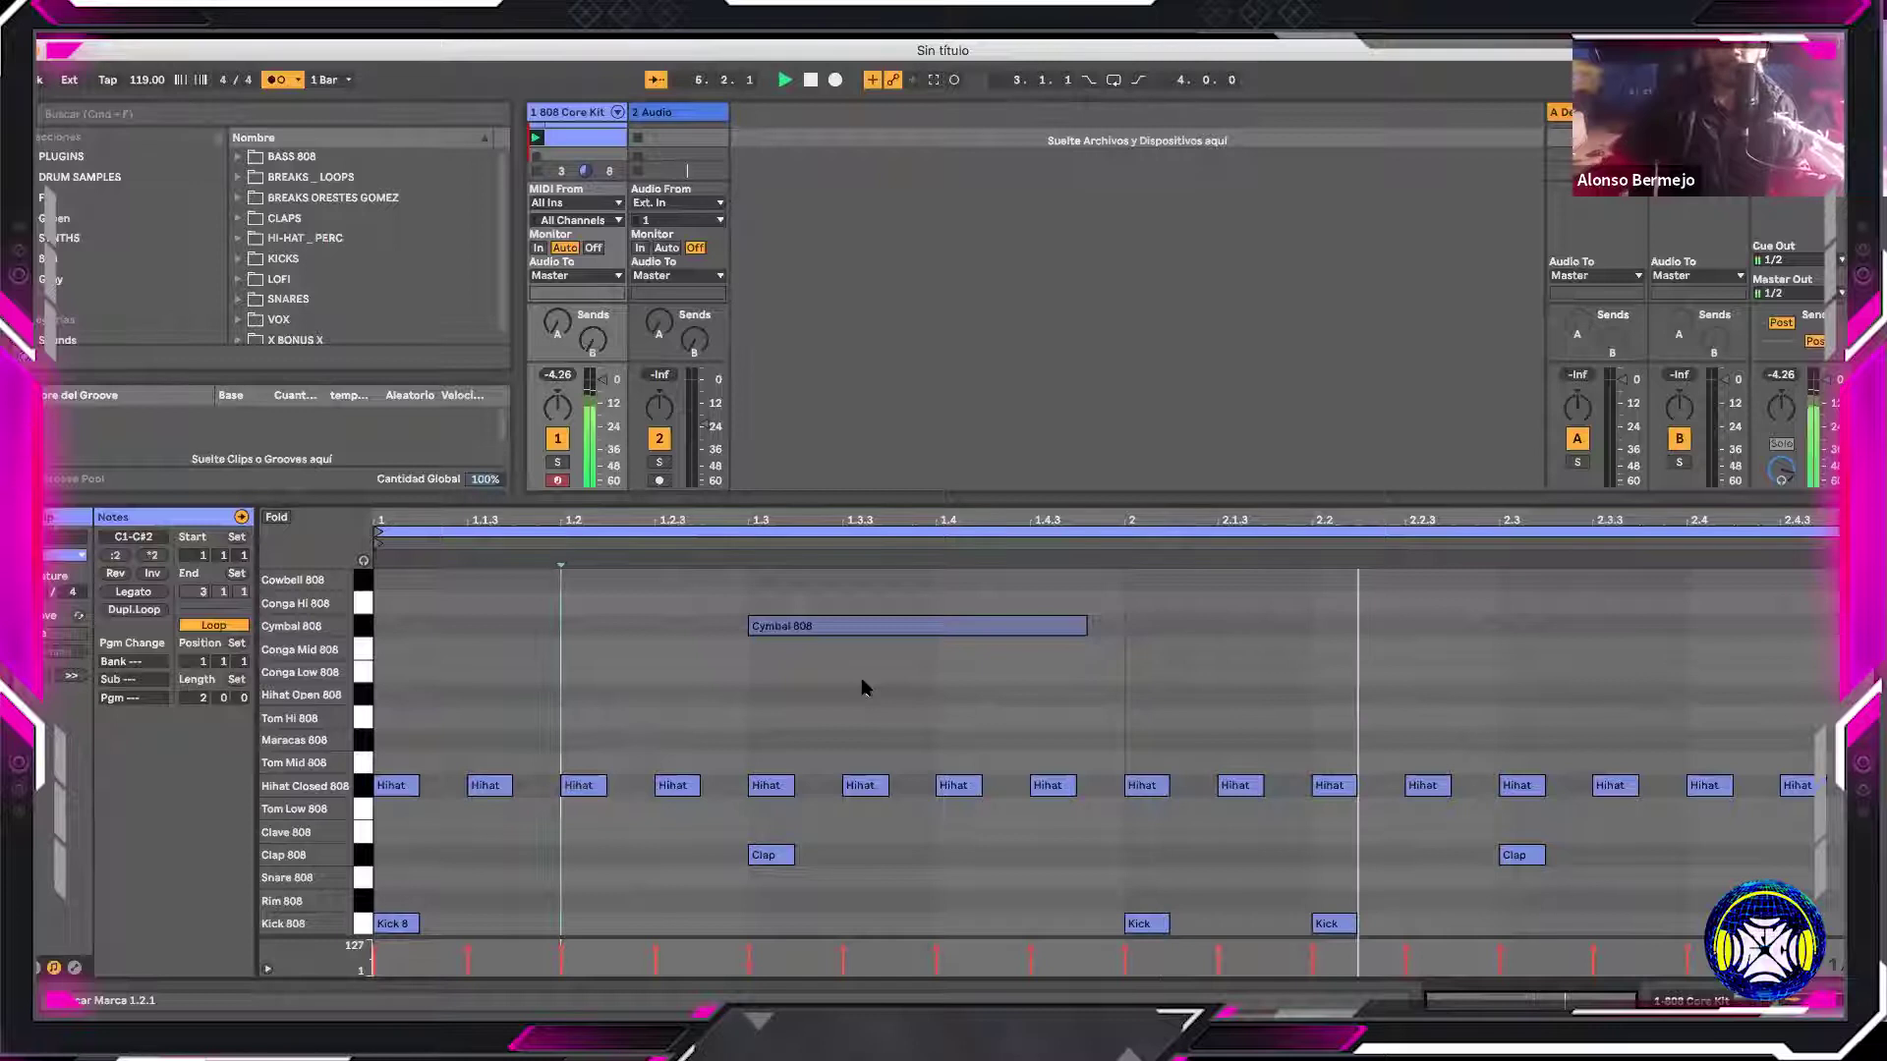
Overdub three Maracas 808 notes around 2.3.3, 2.4 and 2.4.3 in the second clip, ending with playback stopped
{"action": "left_click", "coordinate": [954, 81]}
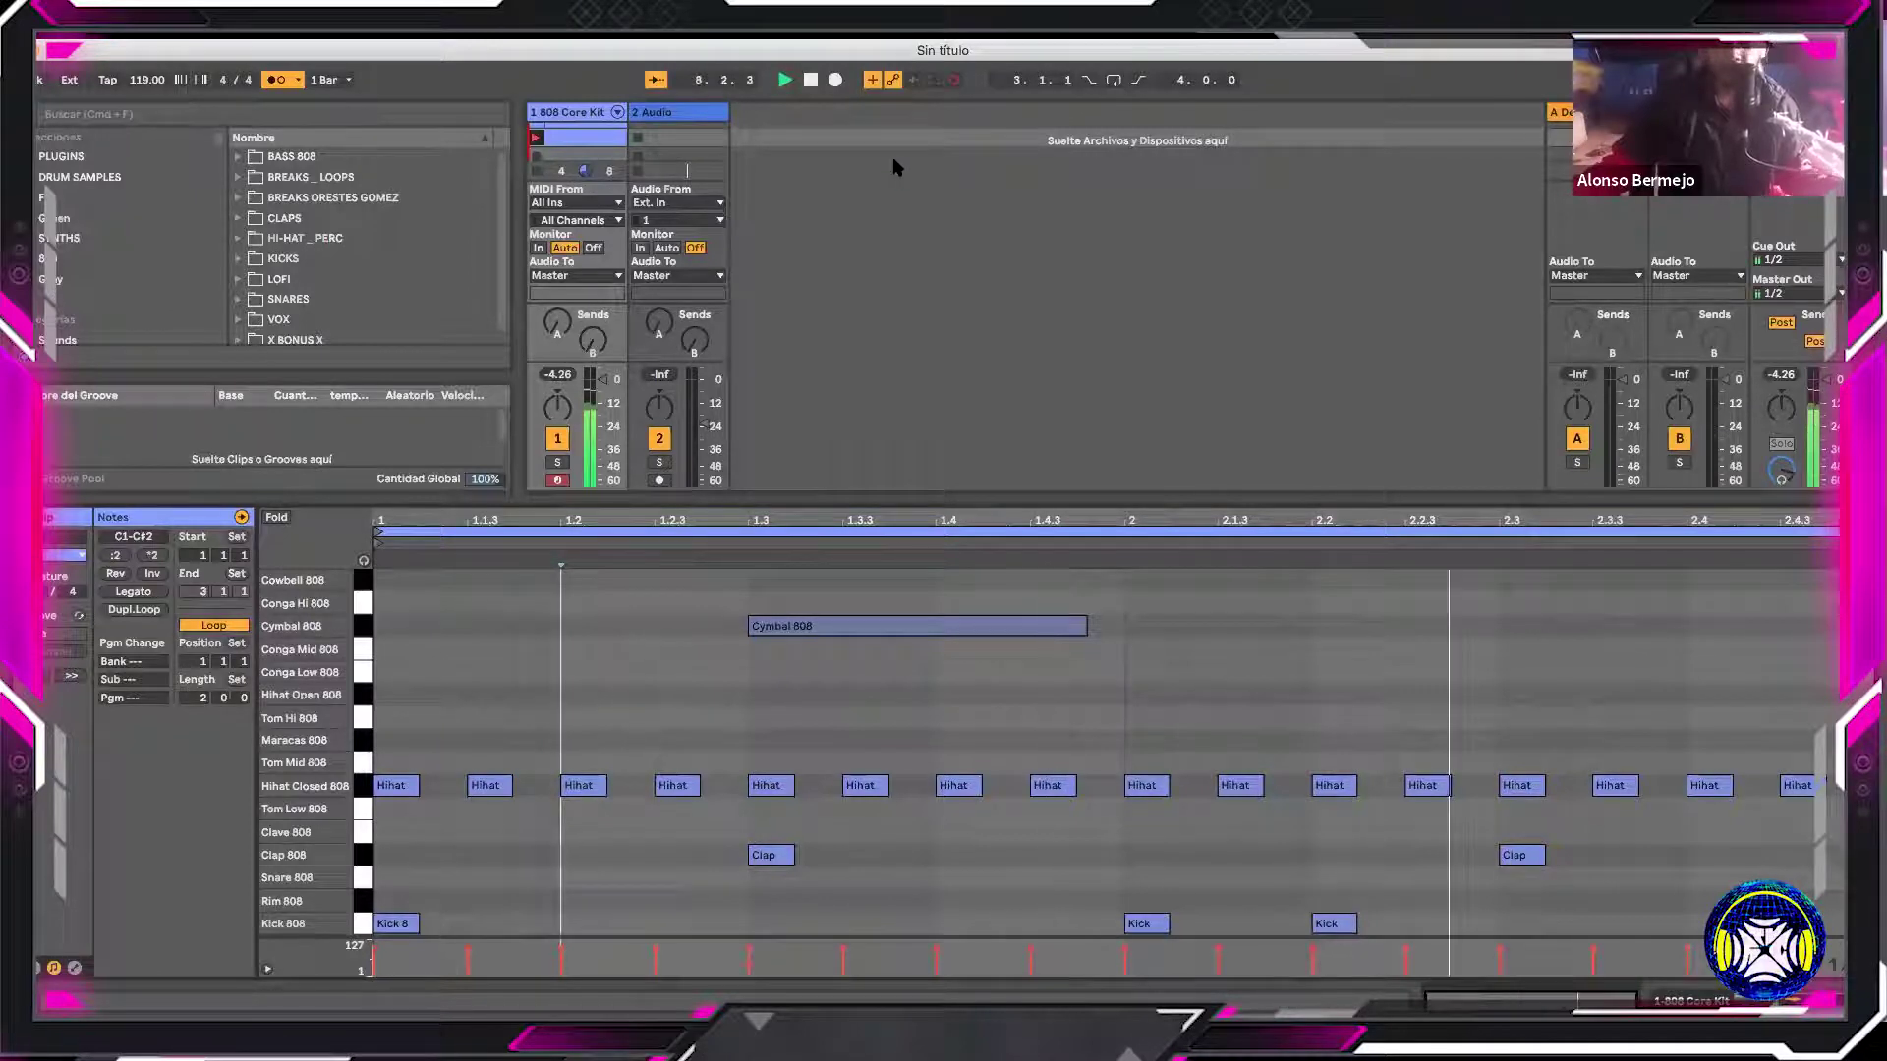
{"action": "key", "text": "y"}
{"action": "key", "text": "y"}
{"action": "key", "text": "y"}
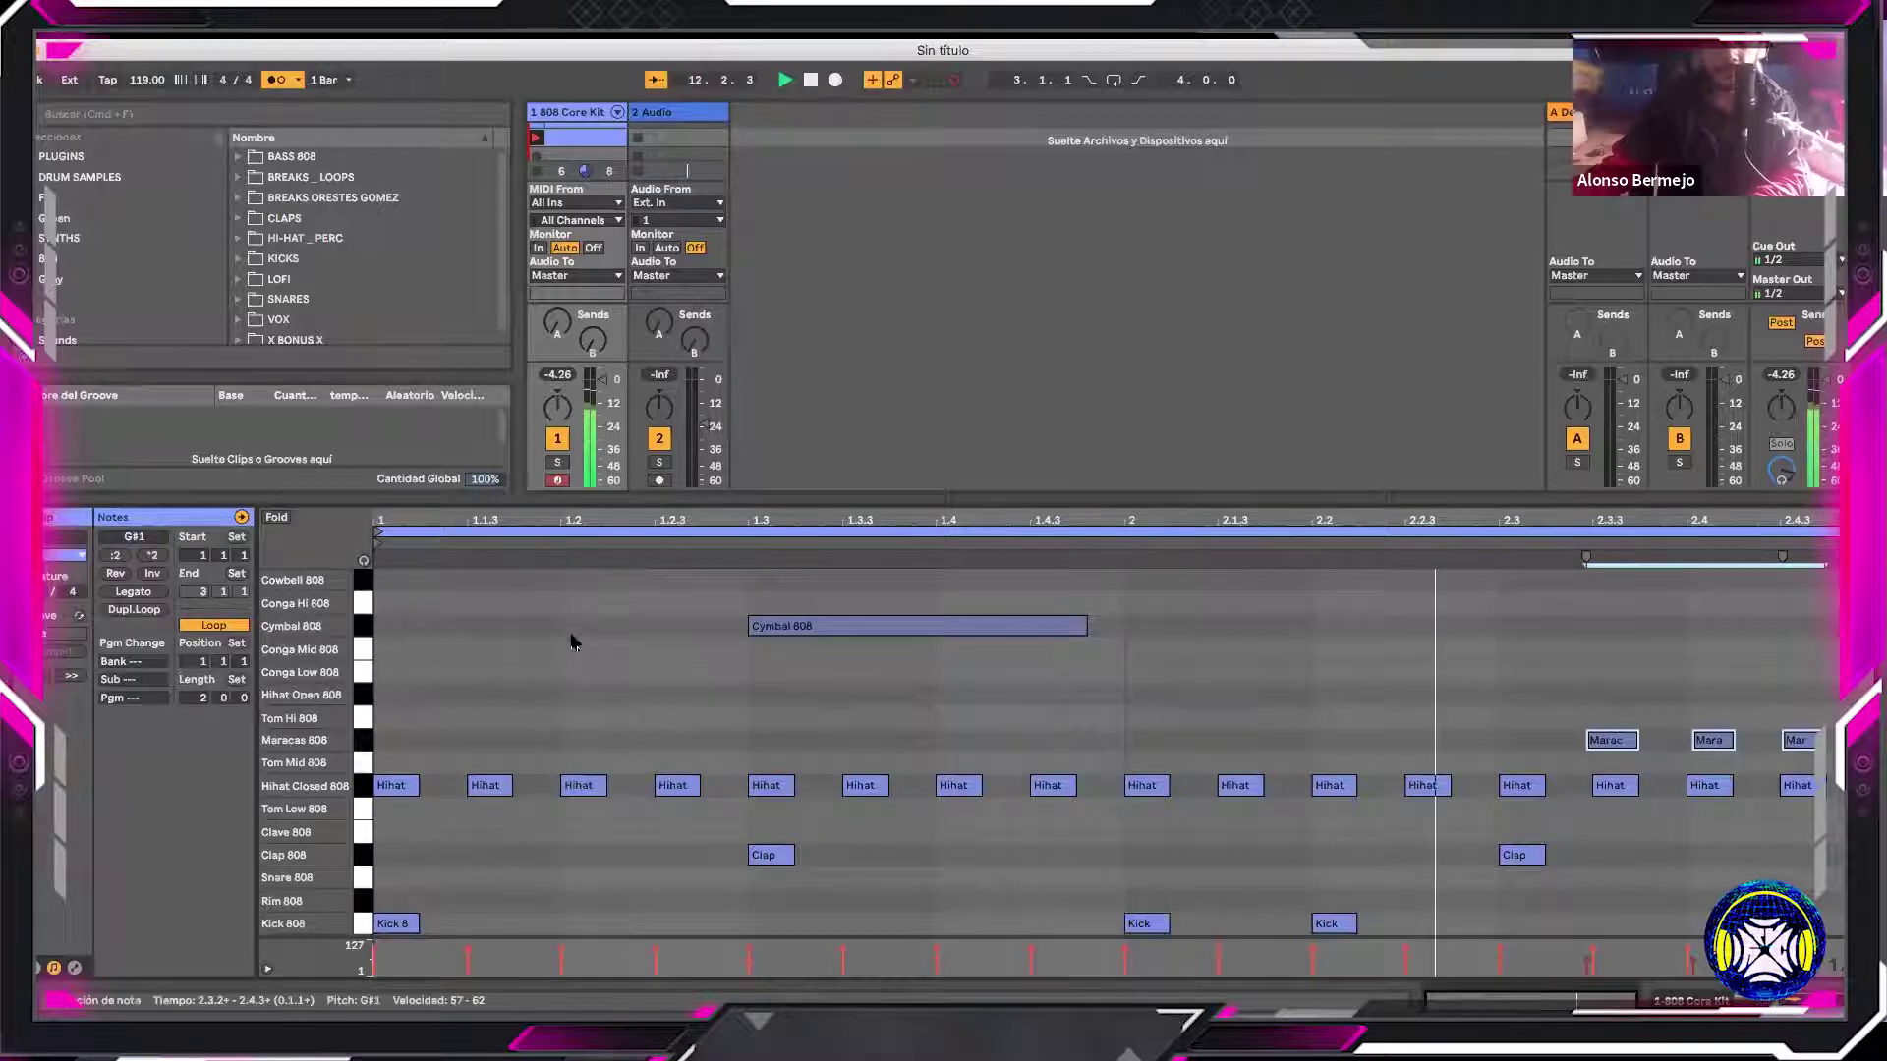
{"action": "key", "text": "space"}
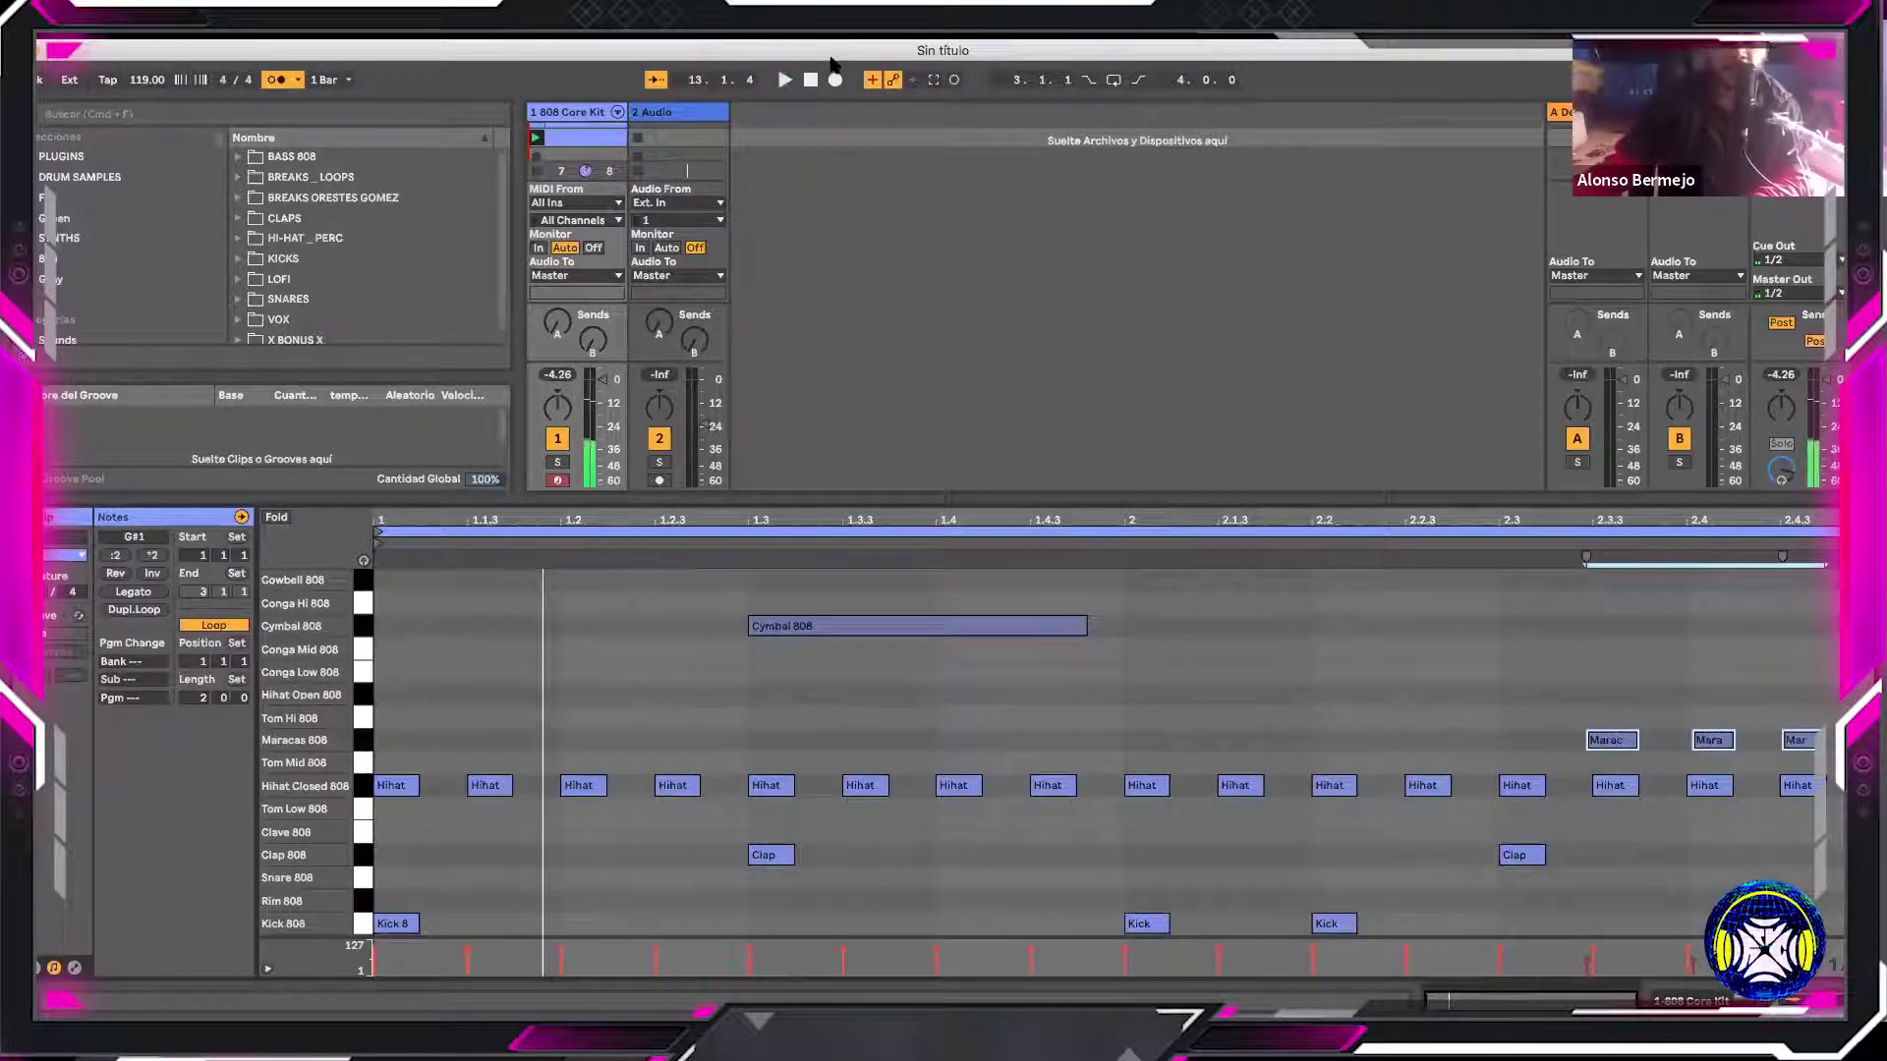
Enlarge the clip slot area, launch the first 808 Core Kit clip and rename it "patron 1"
{"action": "left_click_drag", "start_coordinate": [1333, 552], "coordinate": [1335, 631]}
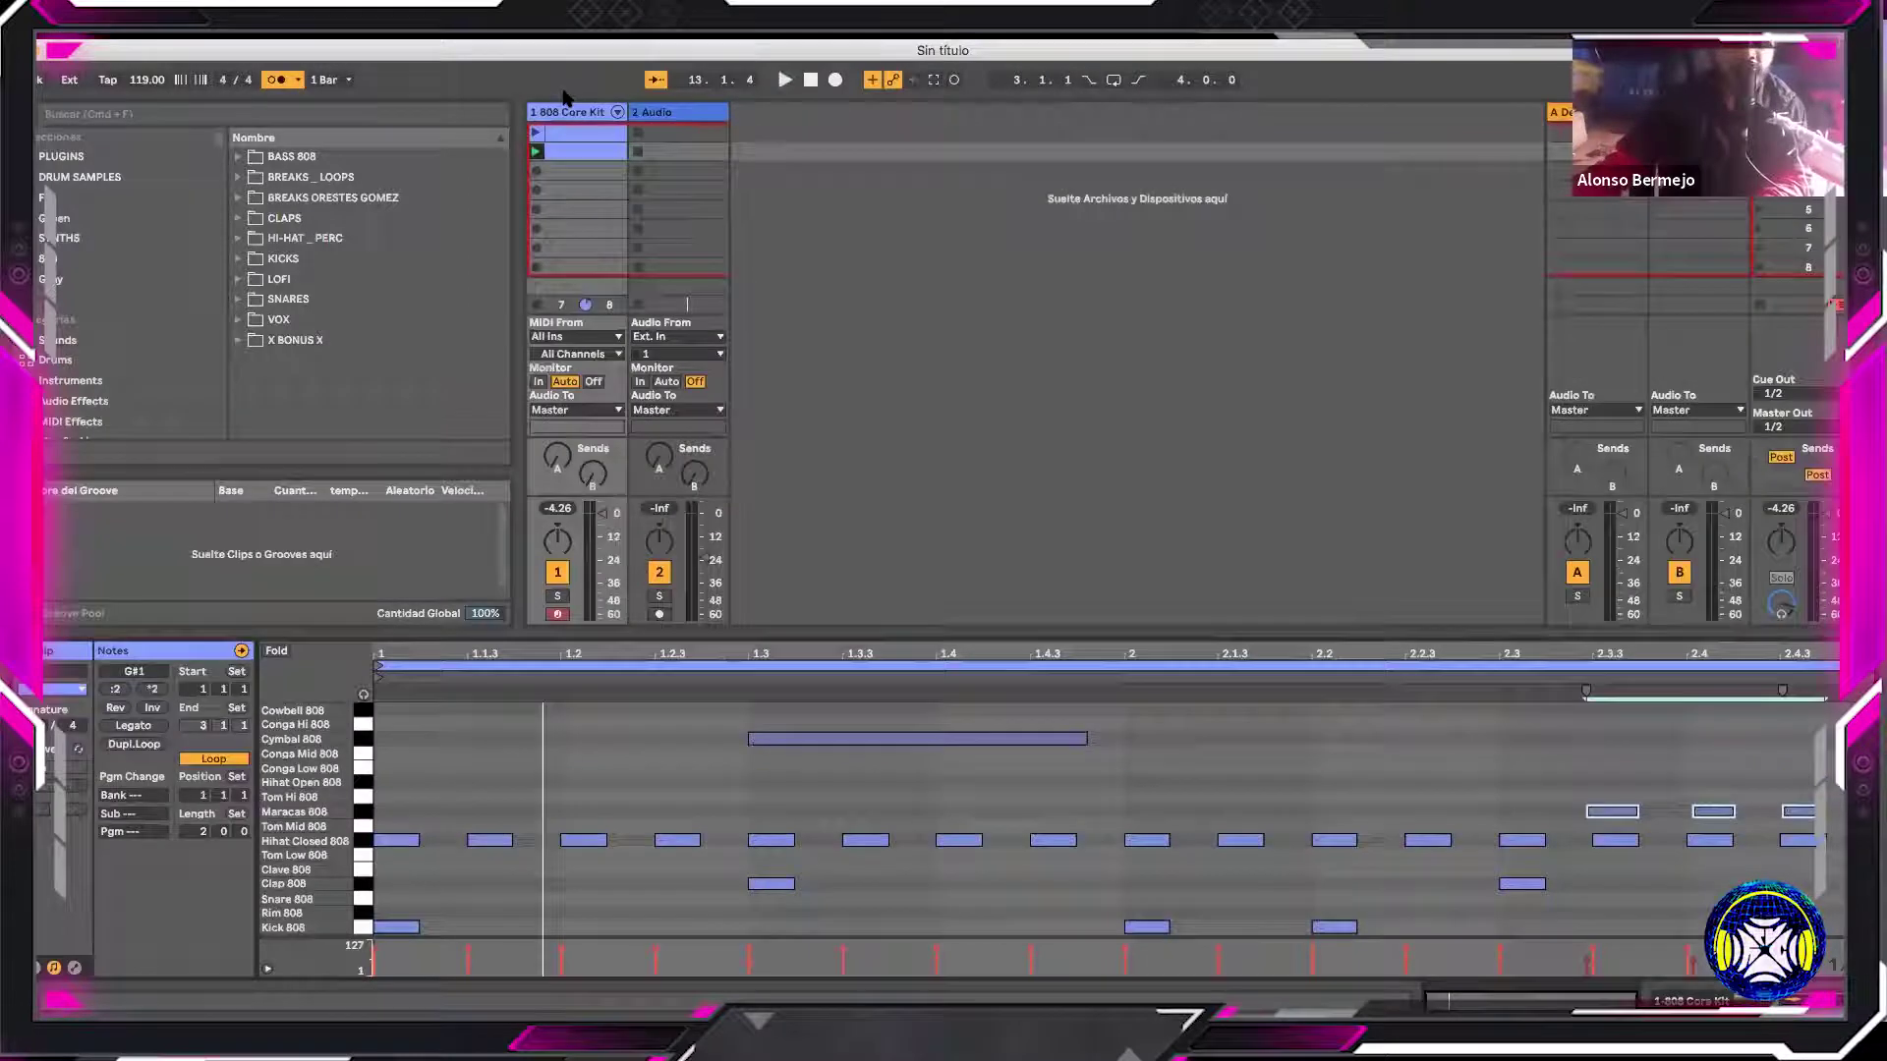
{"action": "left_click", "coordinate": [537, 134]}
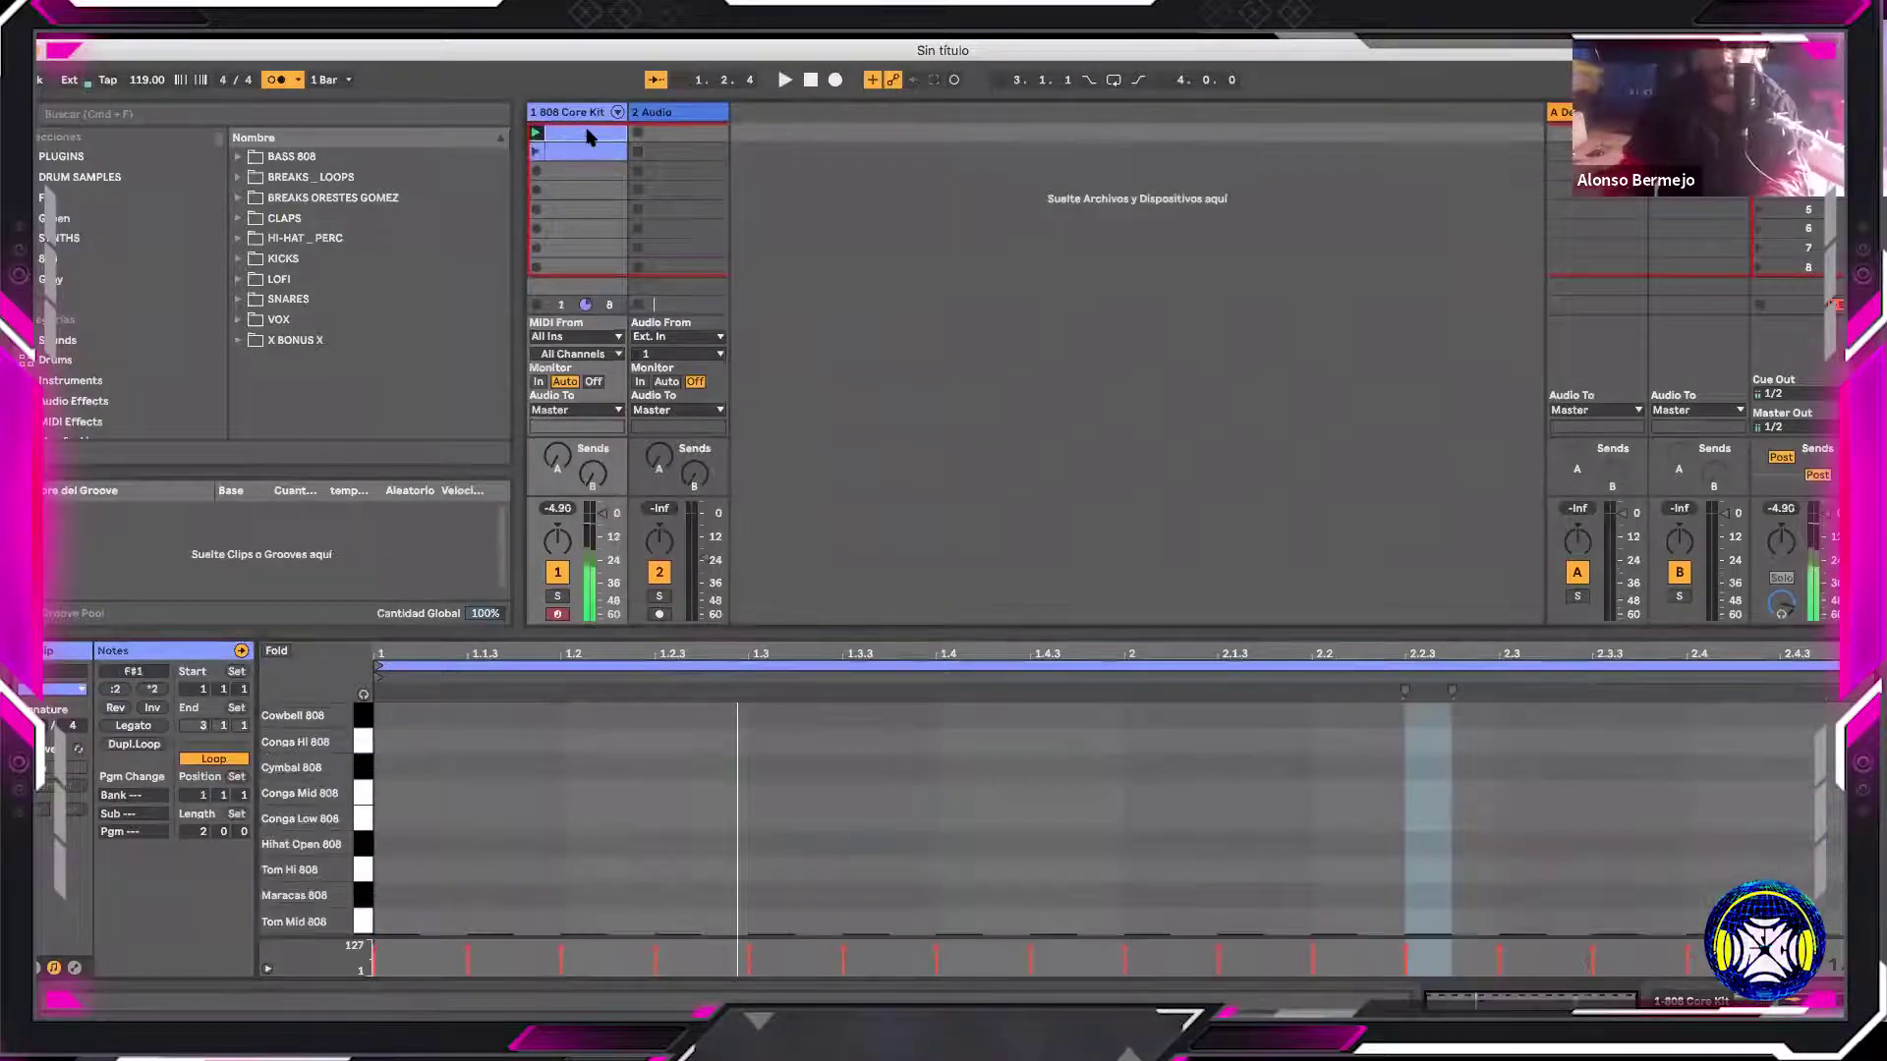
{"action": "key", "text": "super+r"}
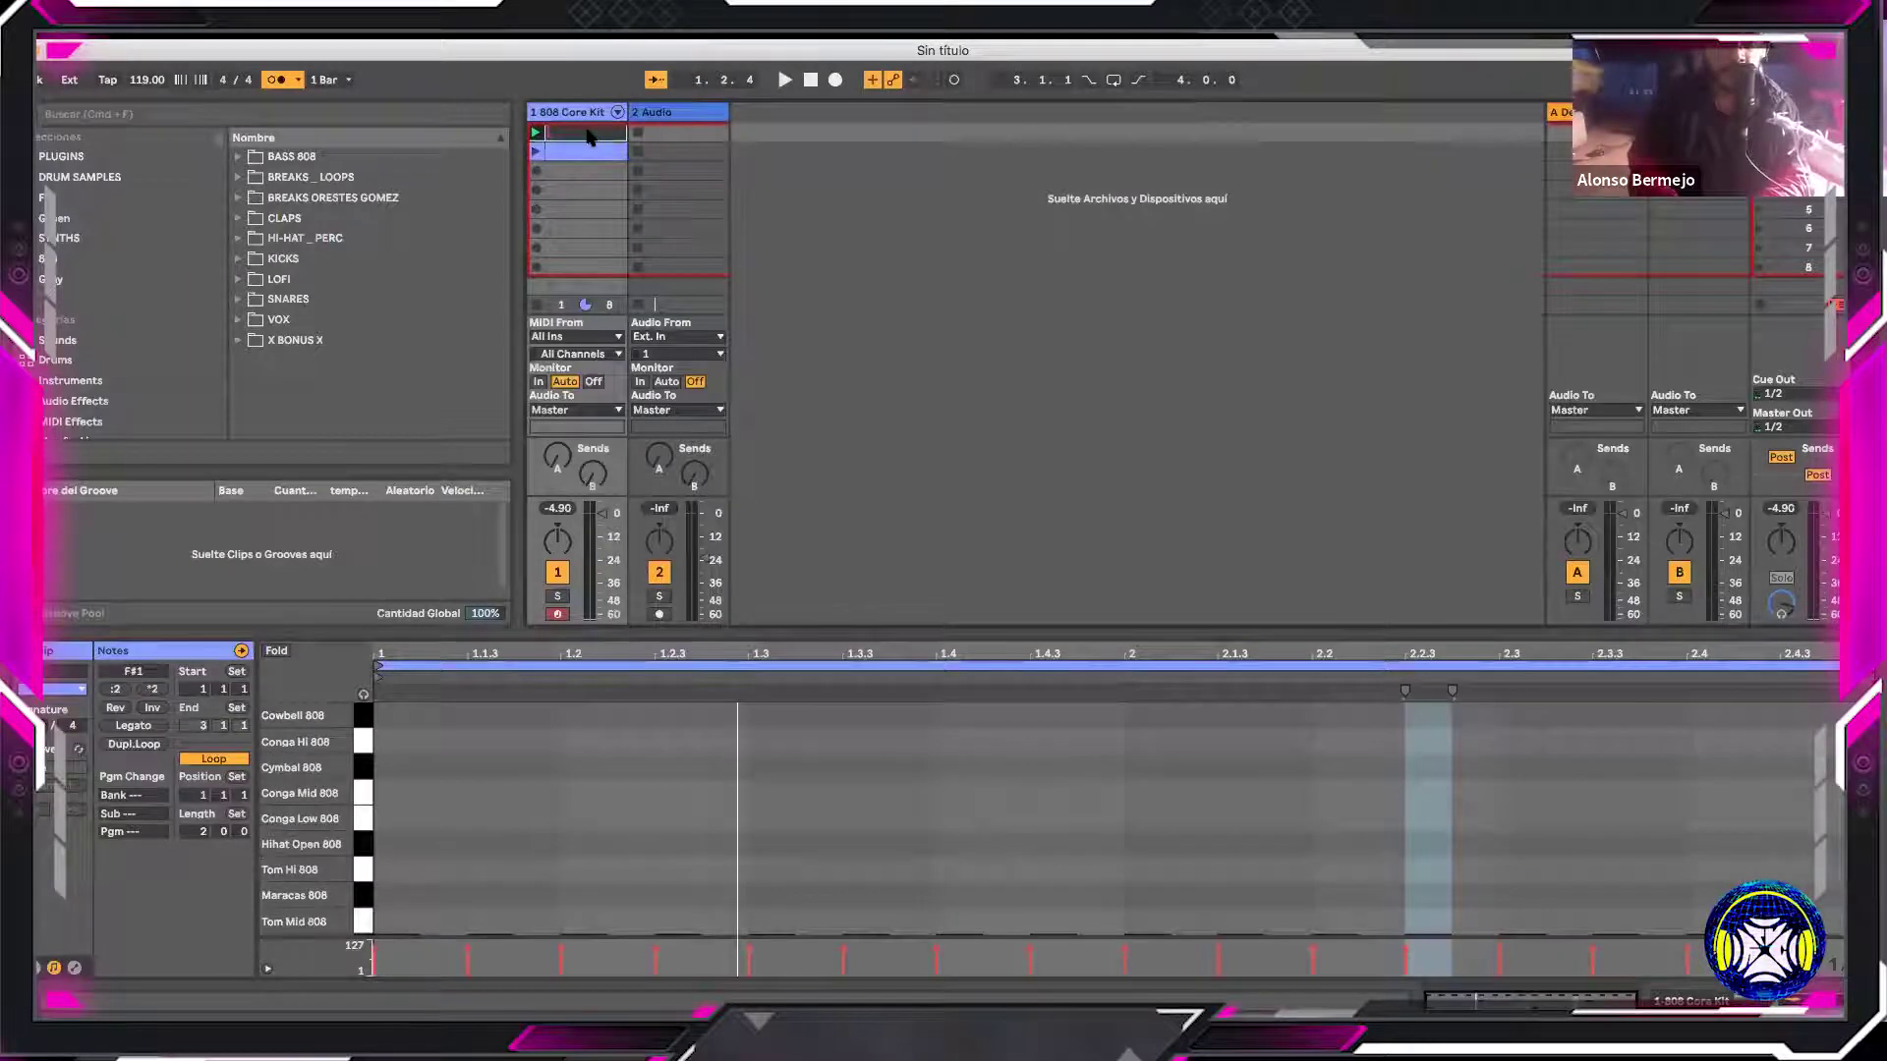
{"action": "type", "text": "patron 1"}
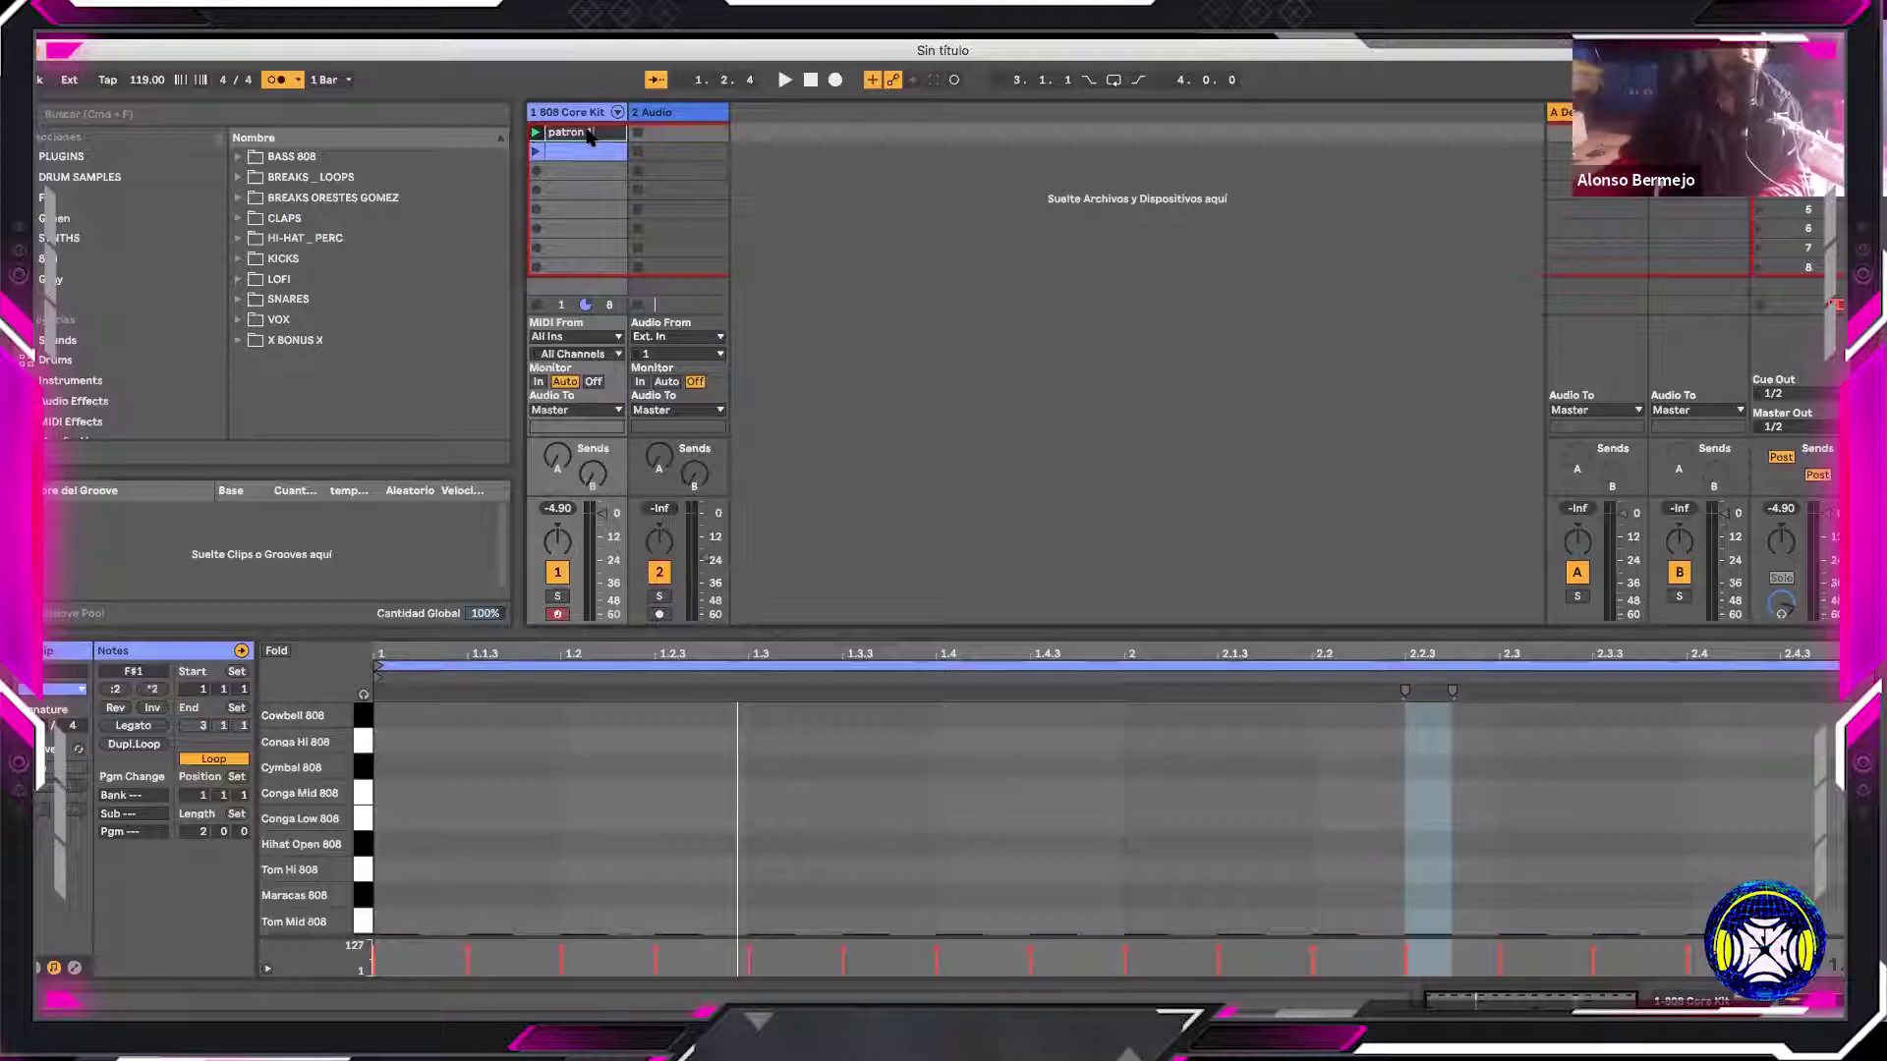
{"action": "key", "text": "Return"}
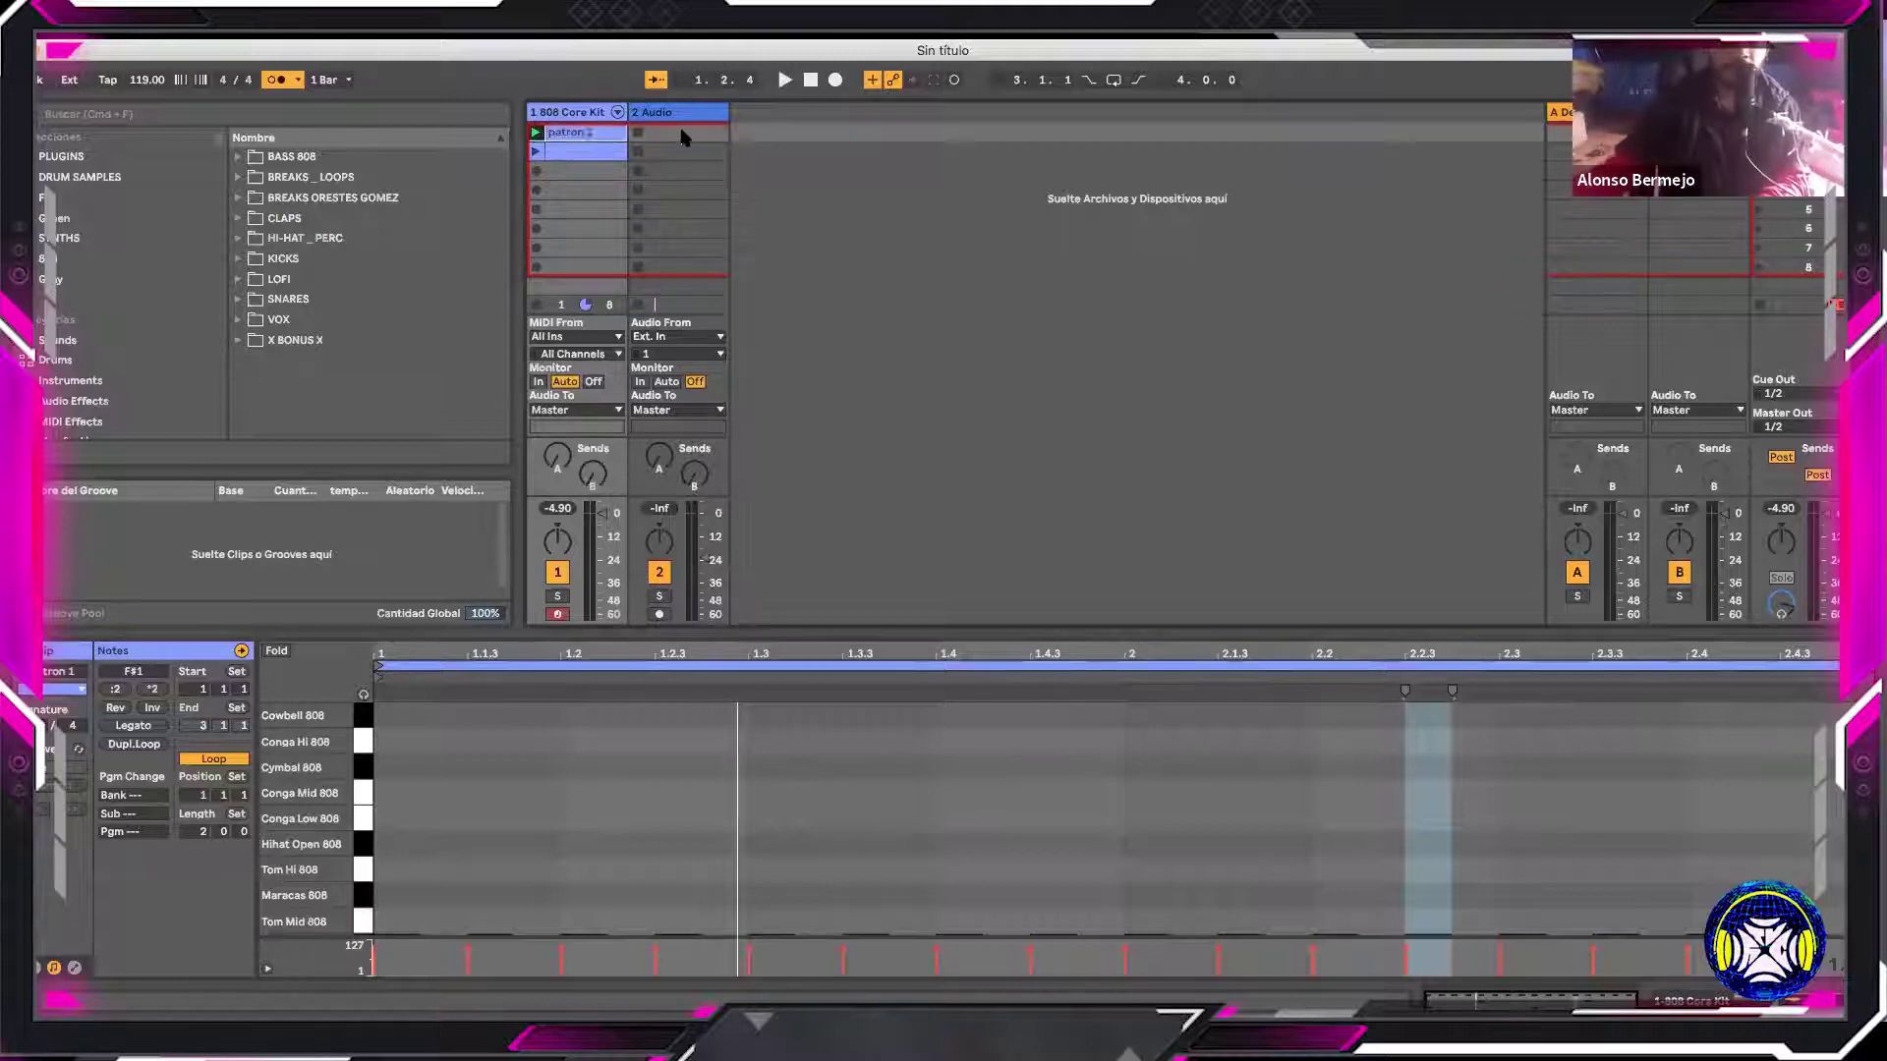
Rename the second 808 Core Kit clip "patron 2"
{"action": "left_click", "coordinate": [570, 154]}
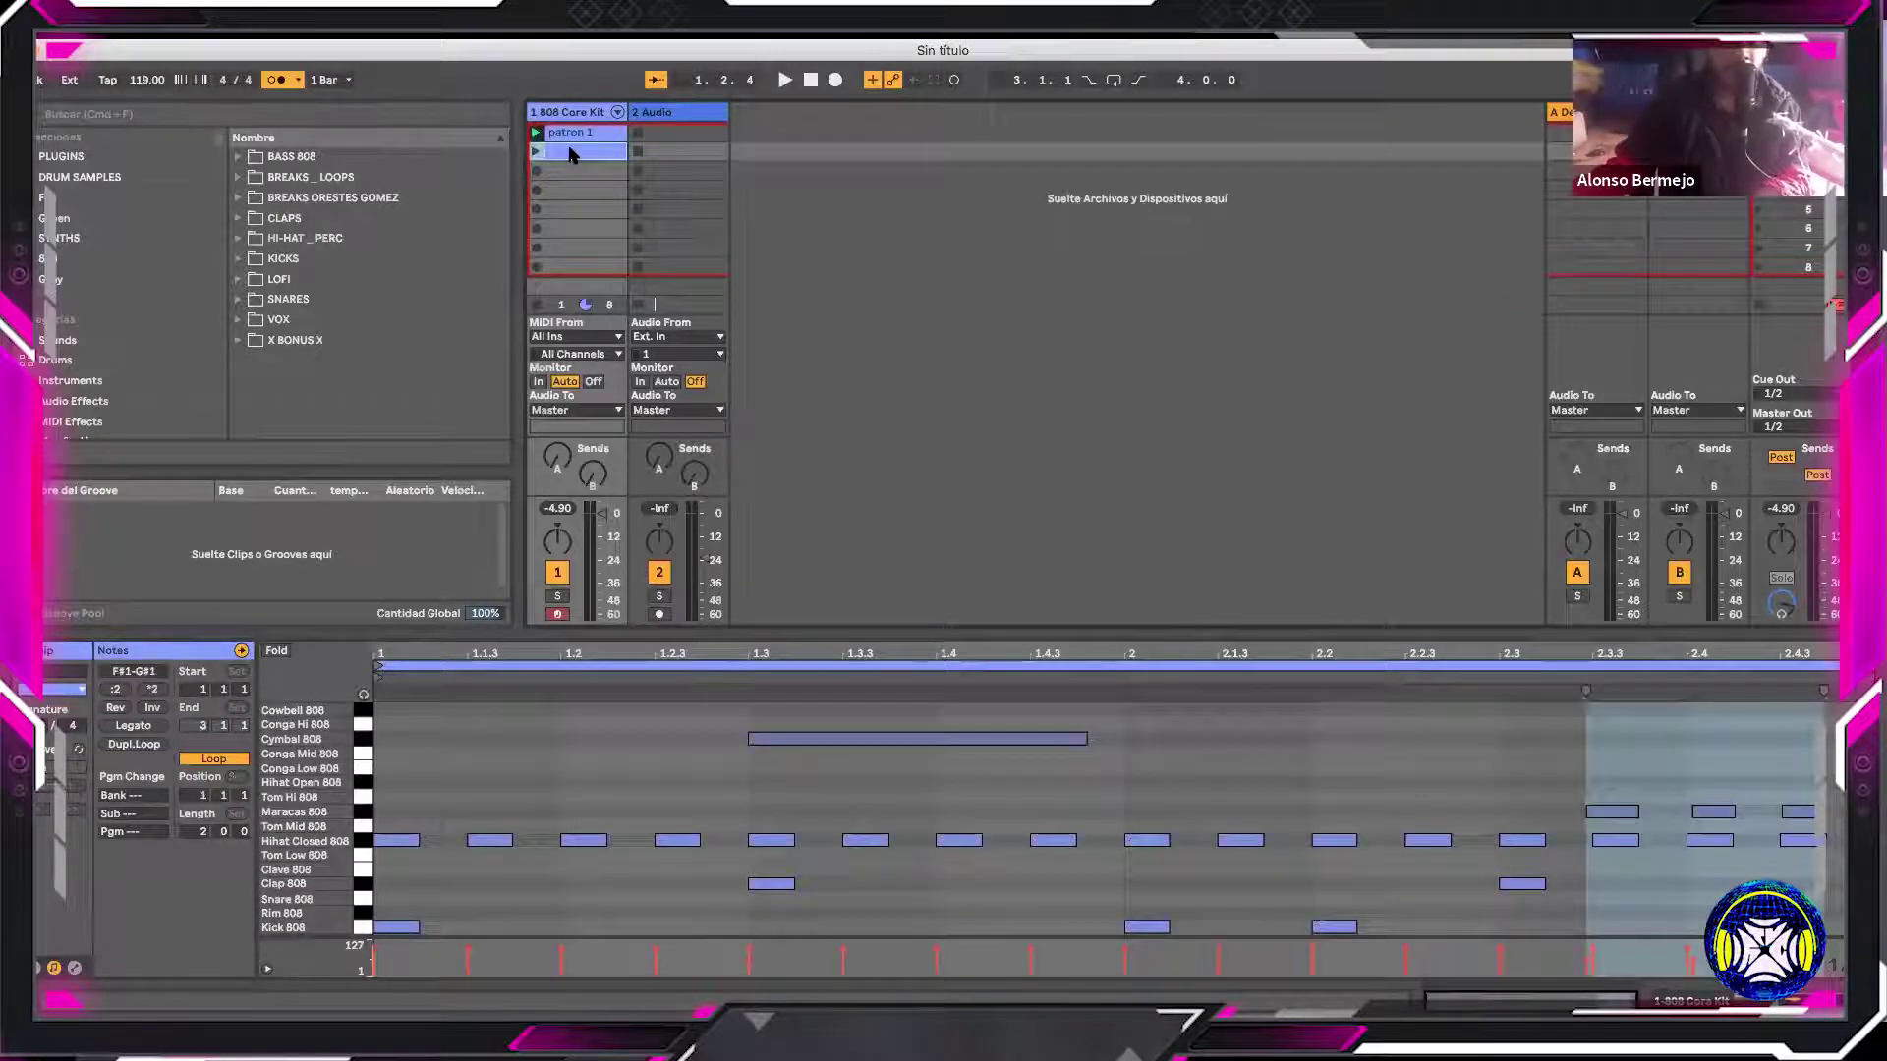
{"action": "key", "text": "super+r"}
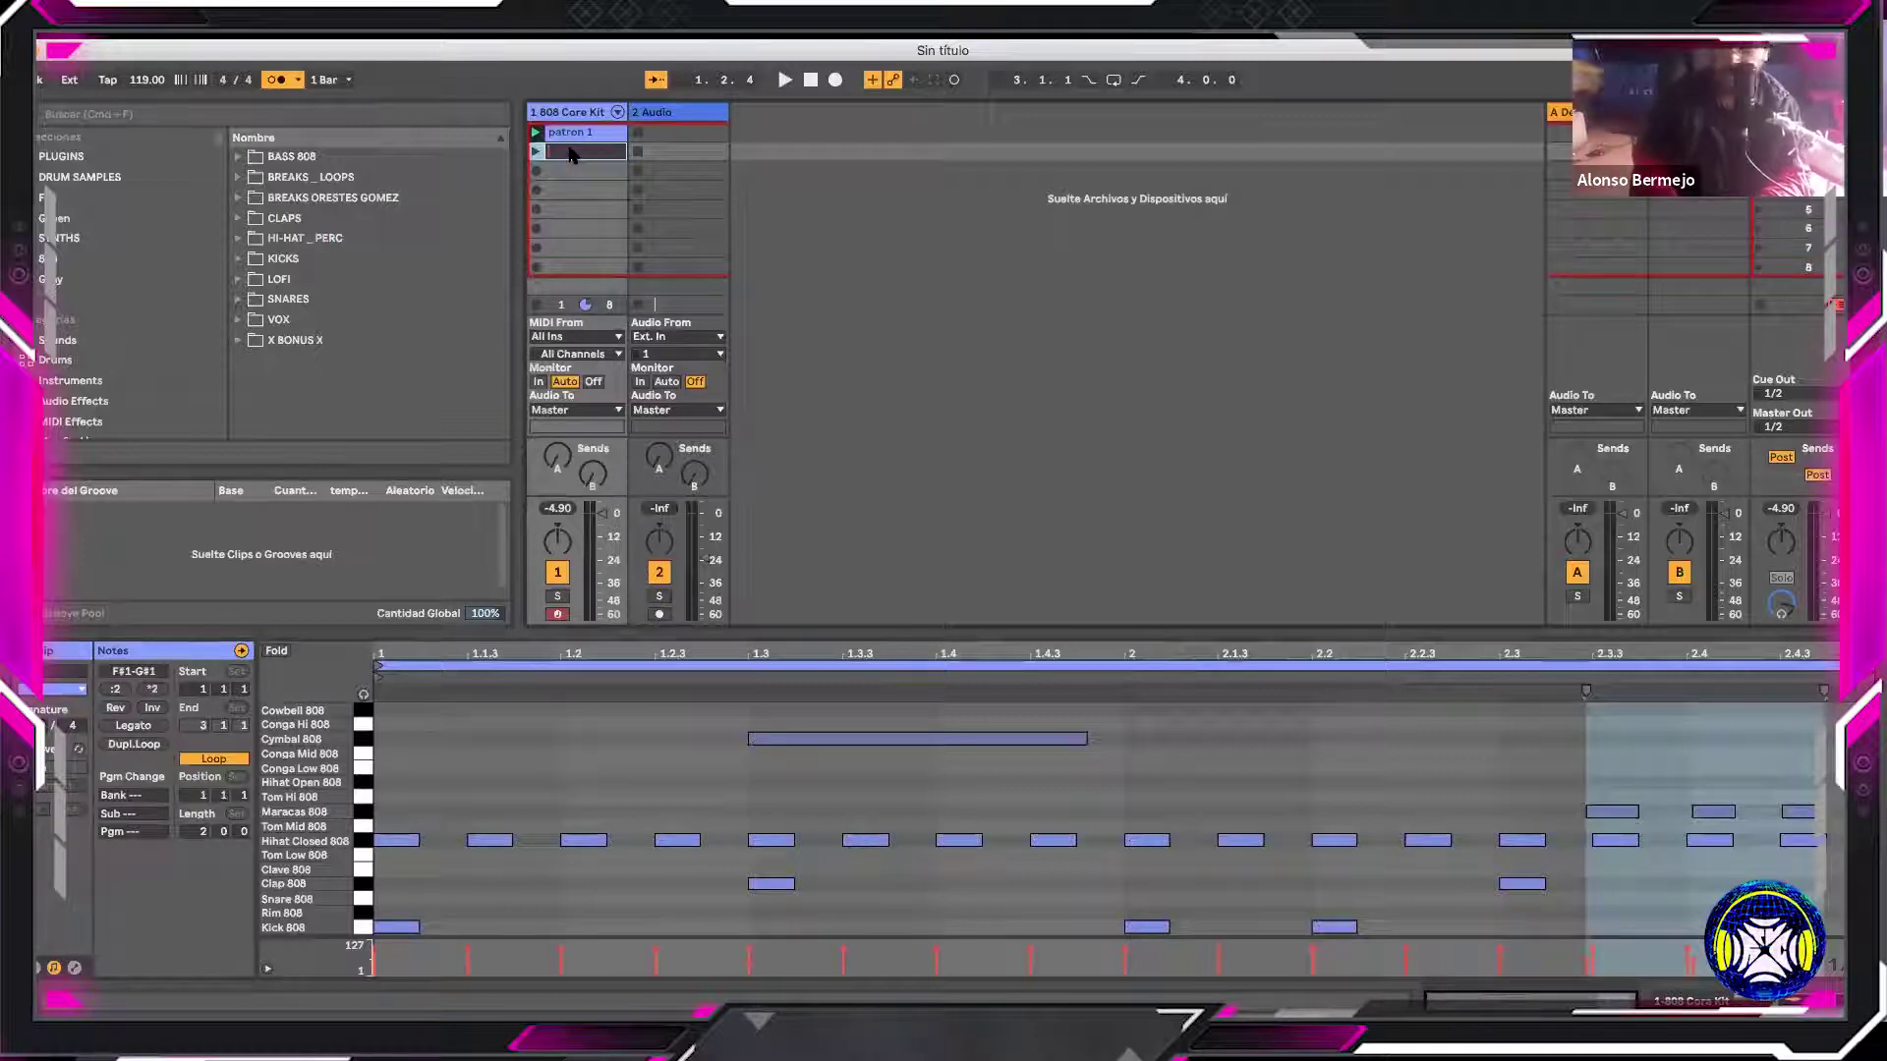
{"action": "type", "text": "patron 2"}
{"action": "key", "text": "Return"}
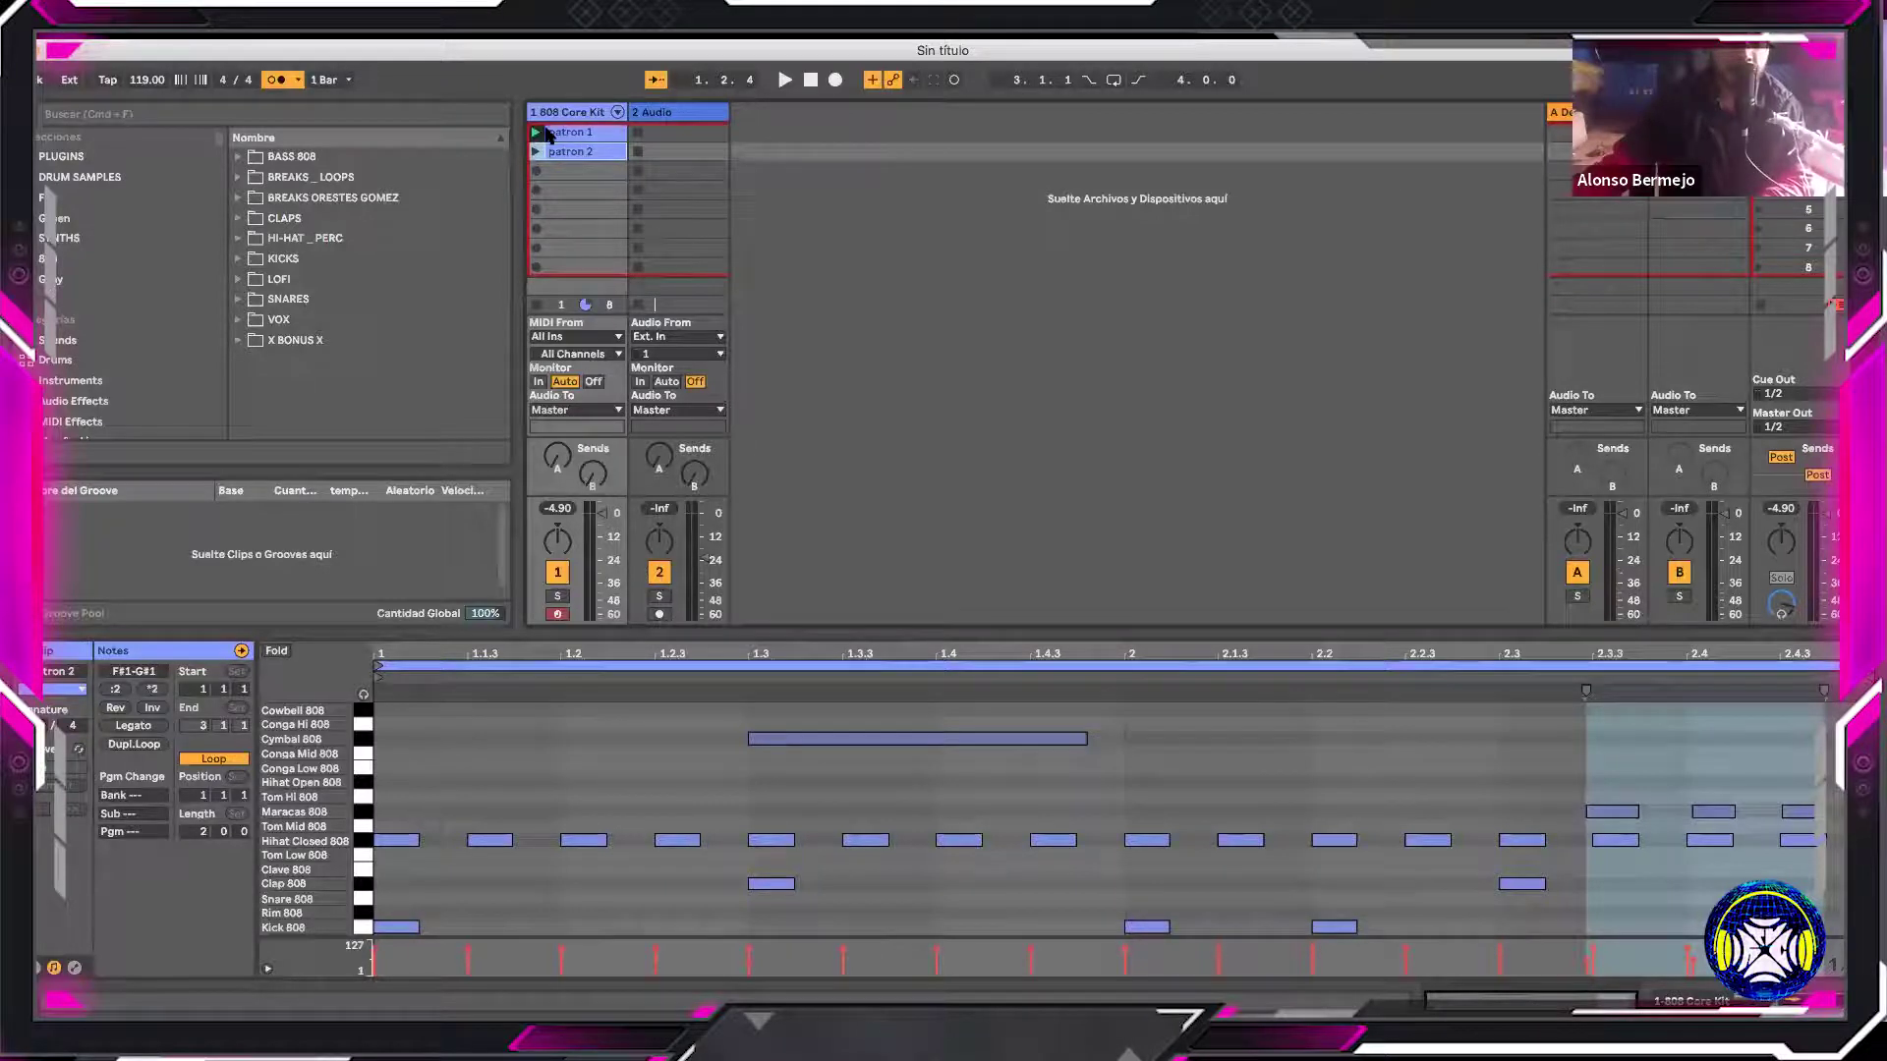
Play patron 1 and delete its Kick 808 notes at 1 and 2
{"action": "left_click", "coordinate": [543, 131]}
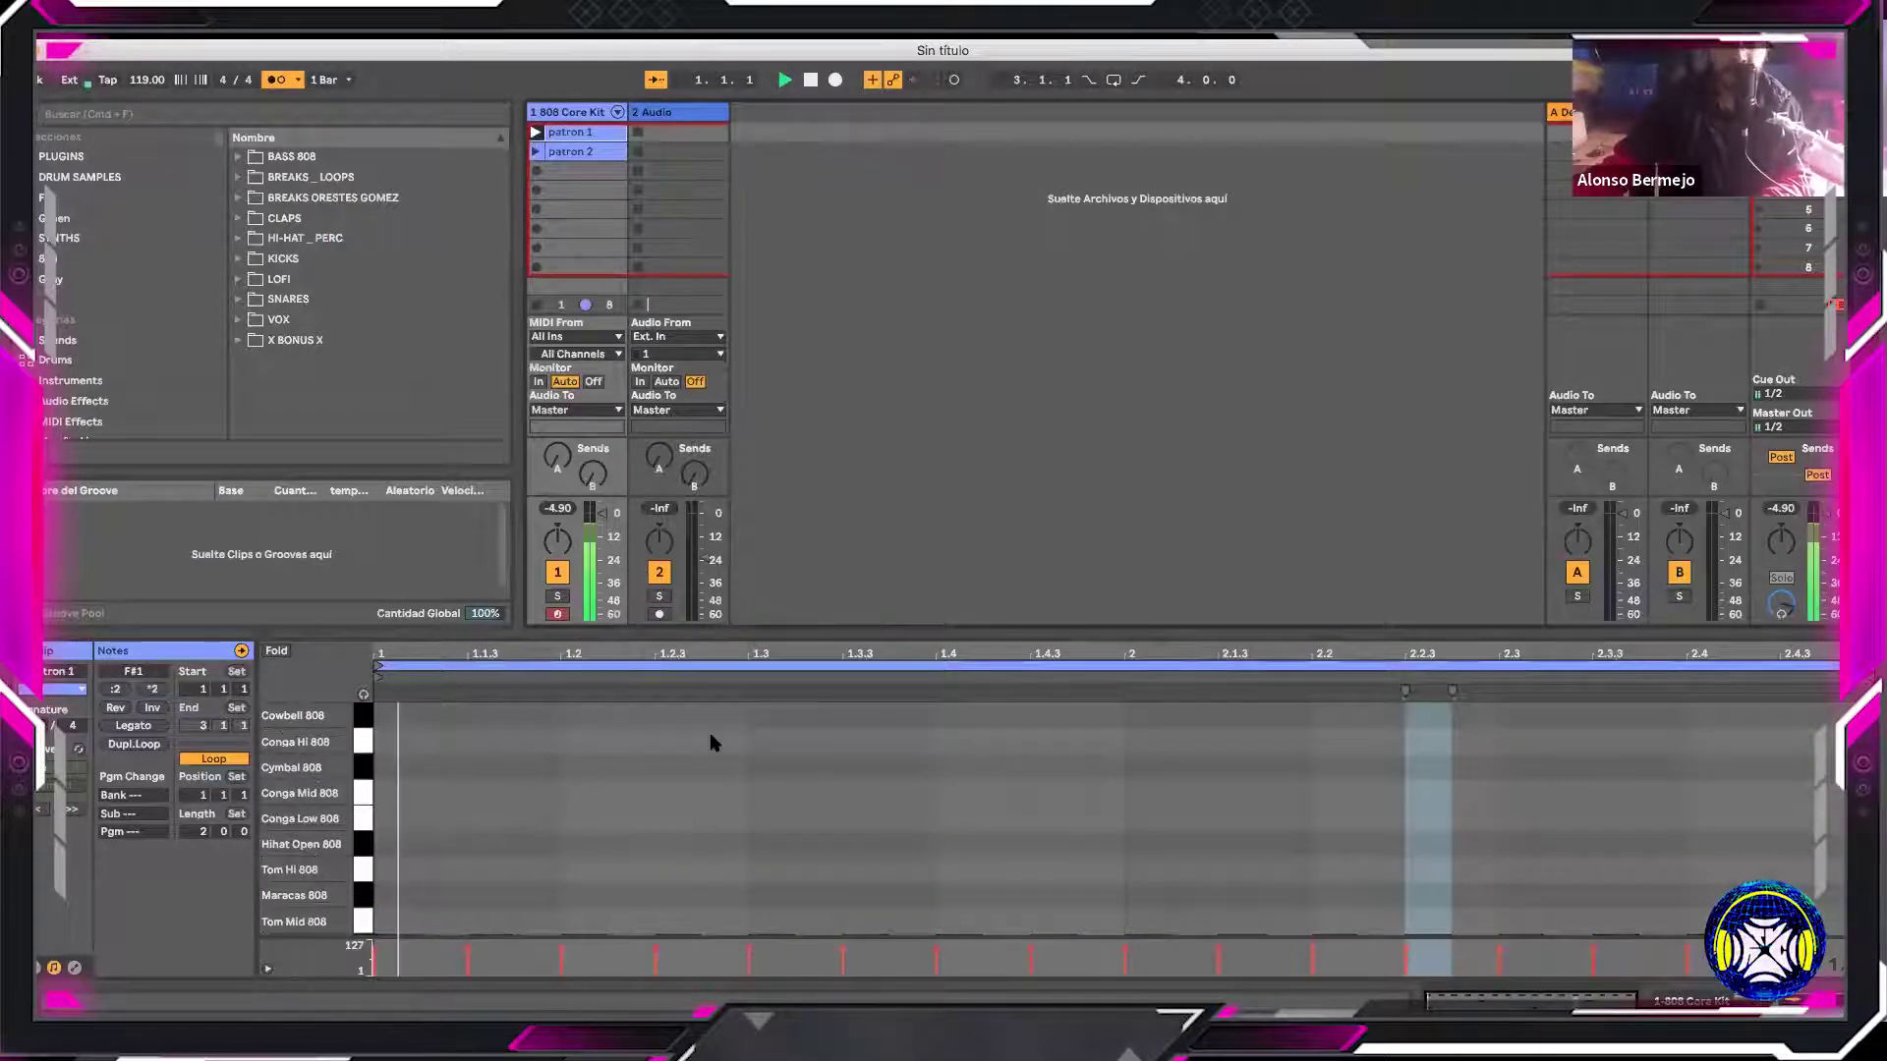
{"action": "scroll", "coordinate": [763, 843], "scroll_direction": "down", "scroll_amount": 5}
{"action": "left_click", "coordinate": [403, 923]}
{"action": "key", "text": "Delete"}
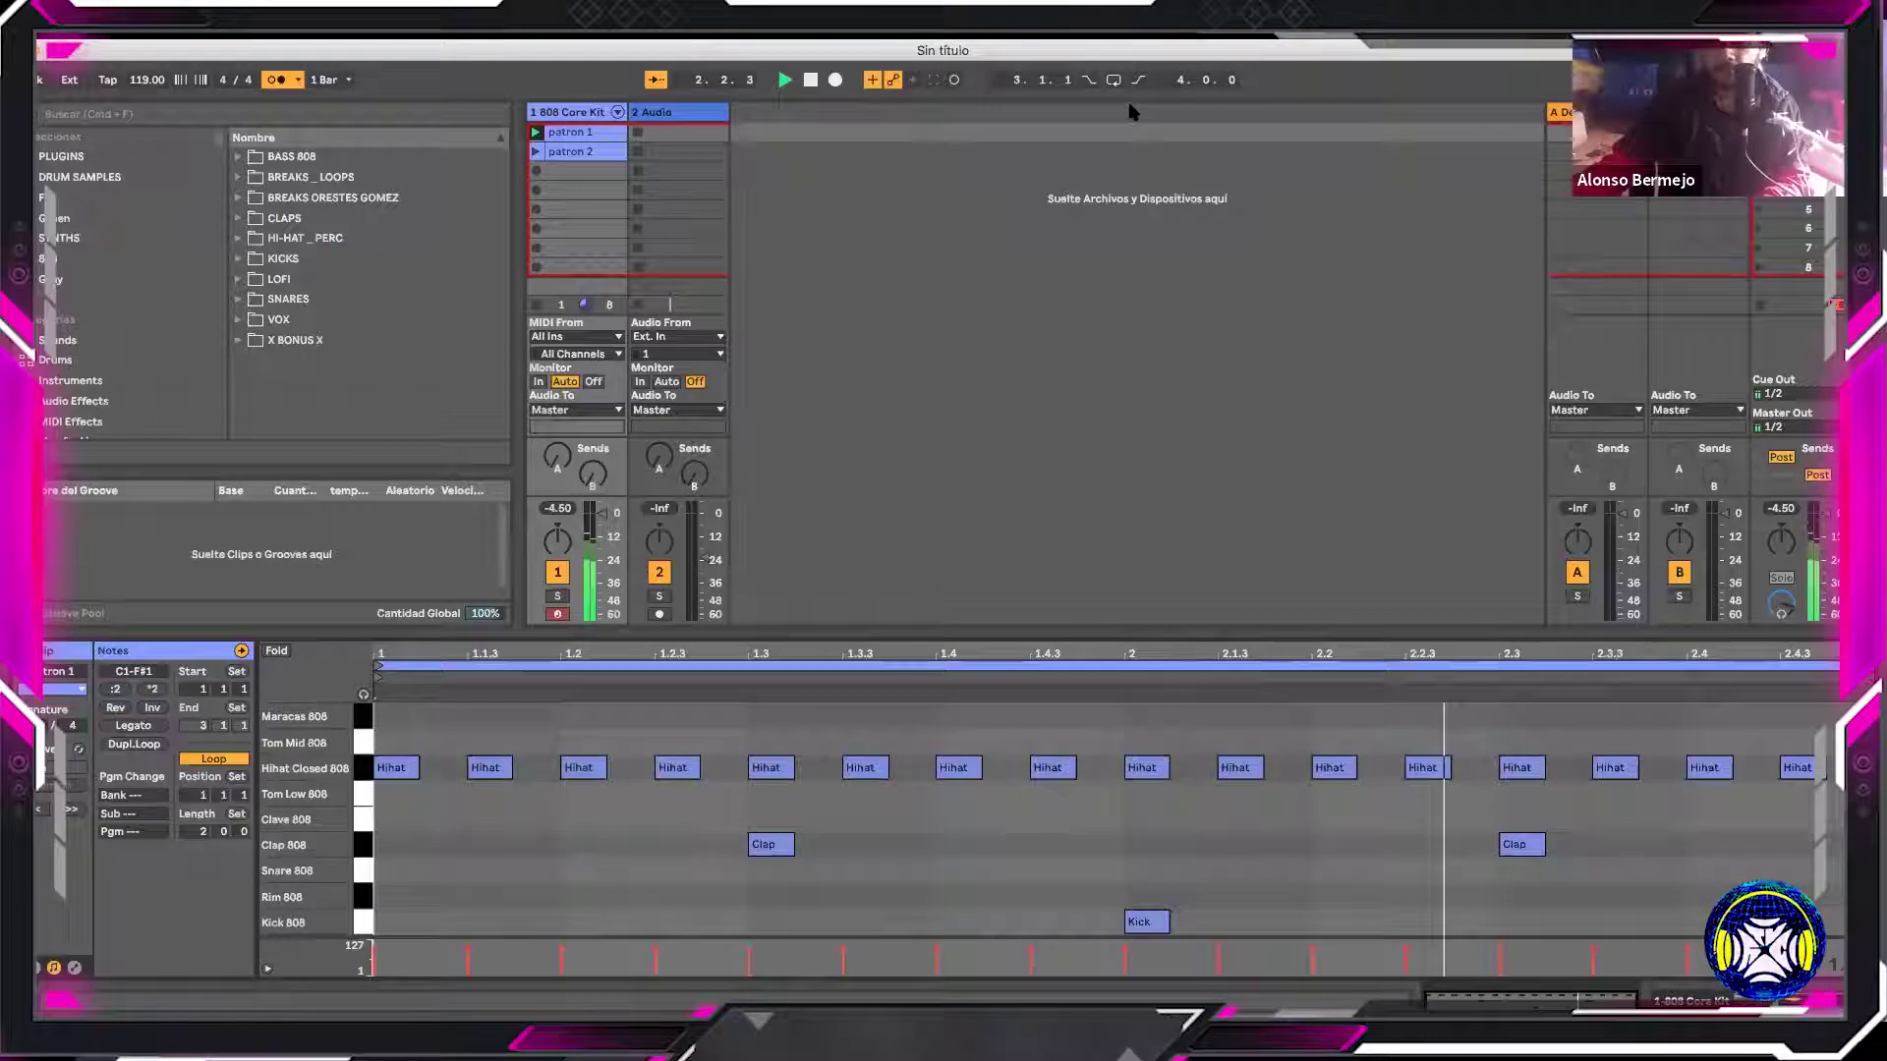
{"action": "double_click", "coordinate": [1133, 923]}
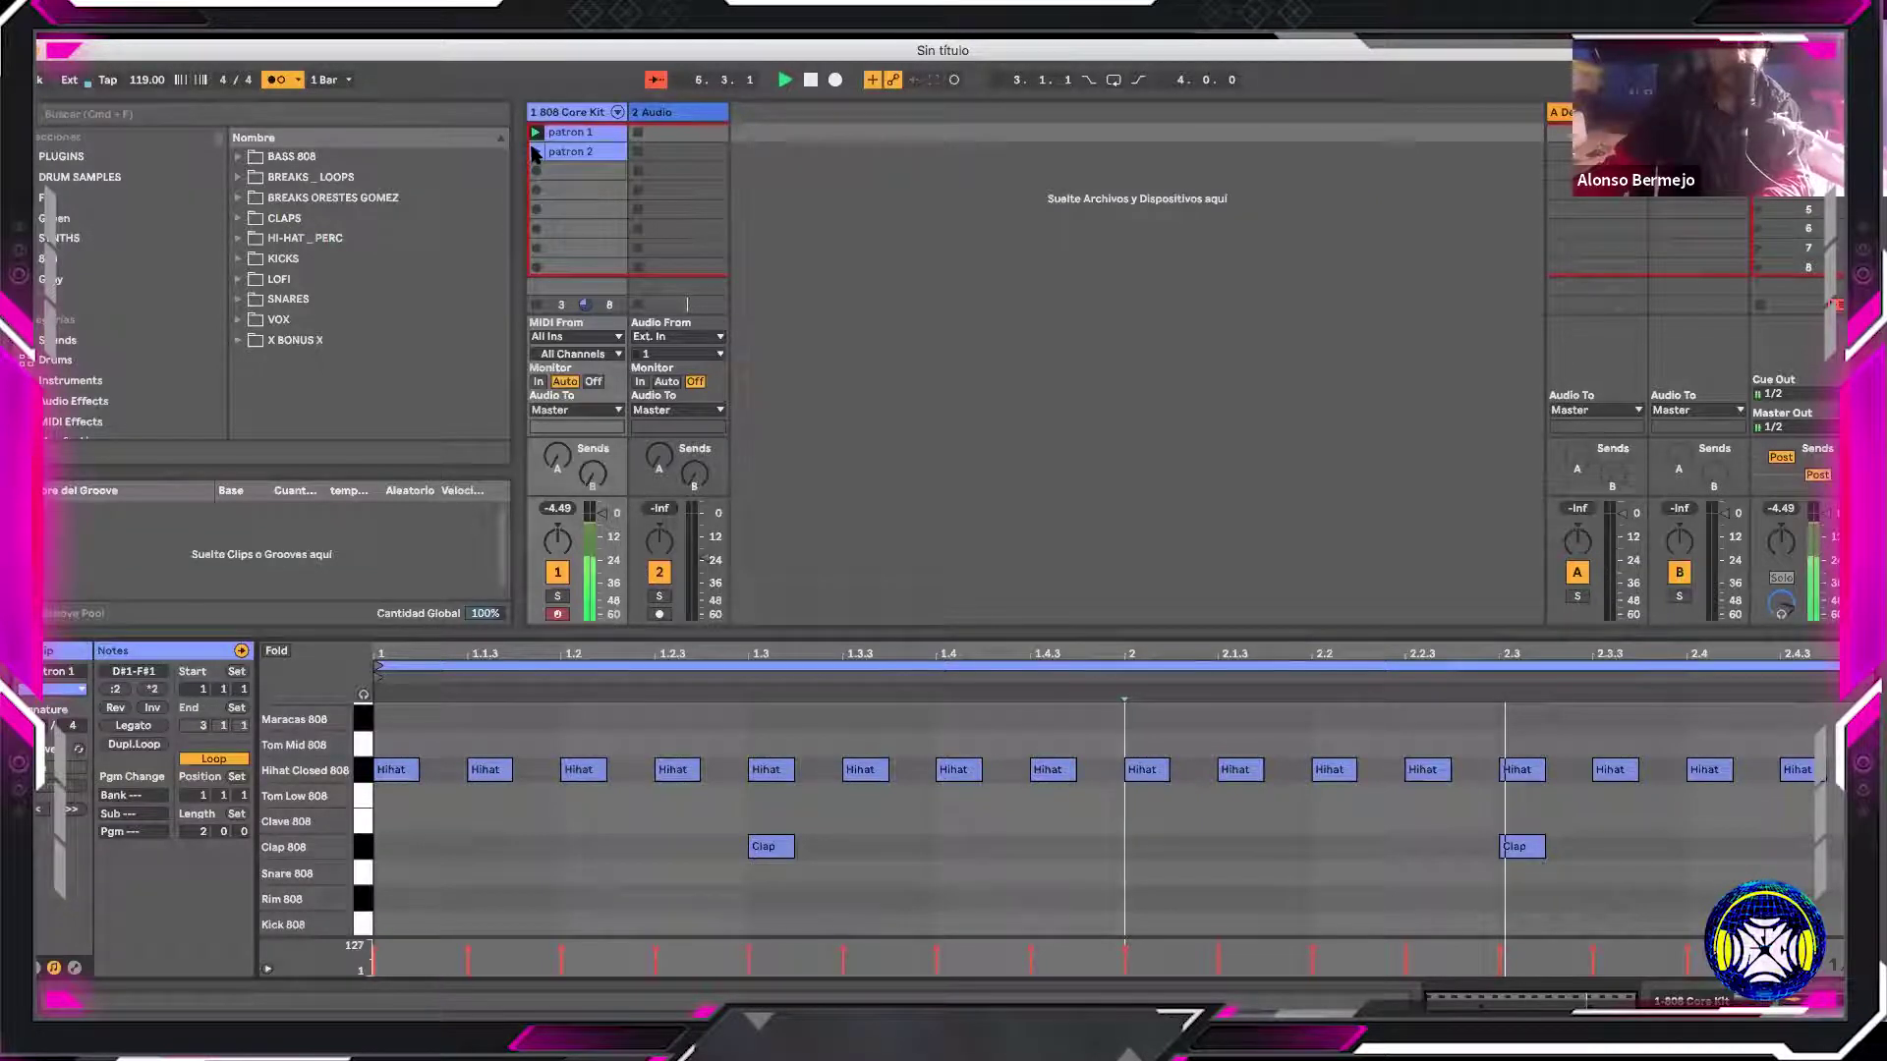
Launch patron 2 and duplicate it into the third slot of the 808 Core Kit track
{"action": "left_click", "coordinate": [535, 152]}
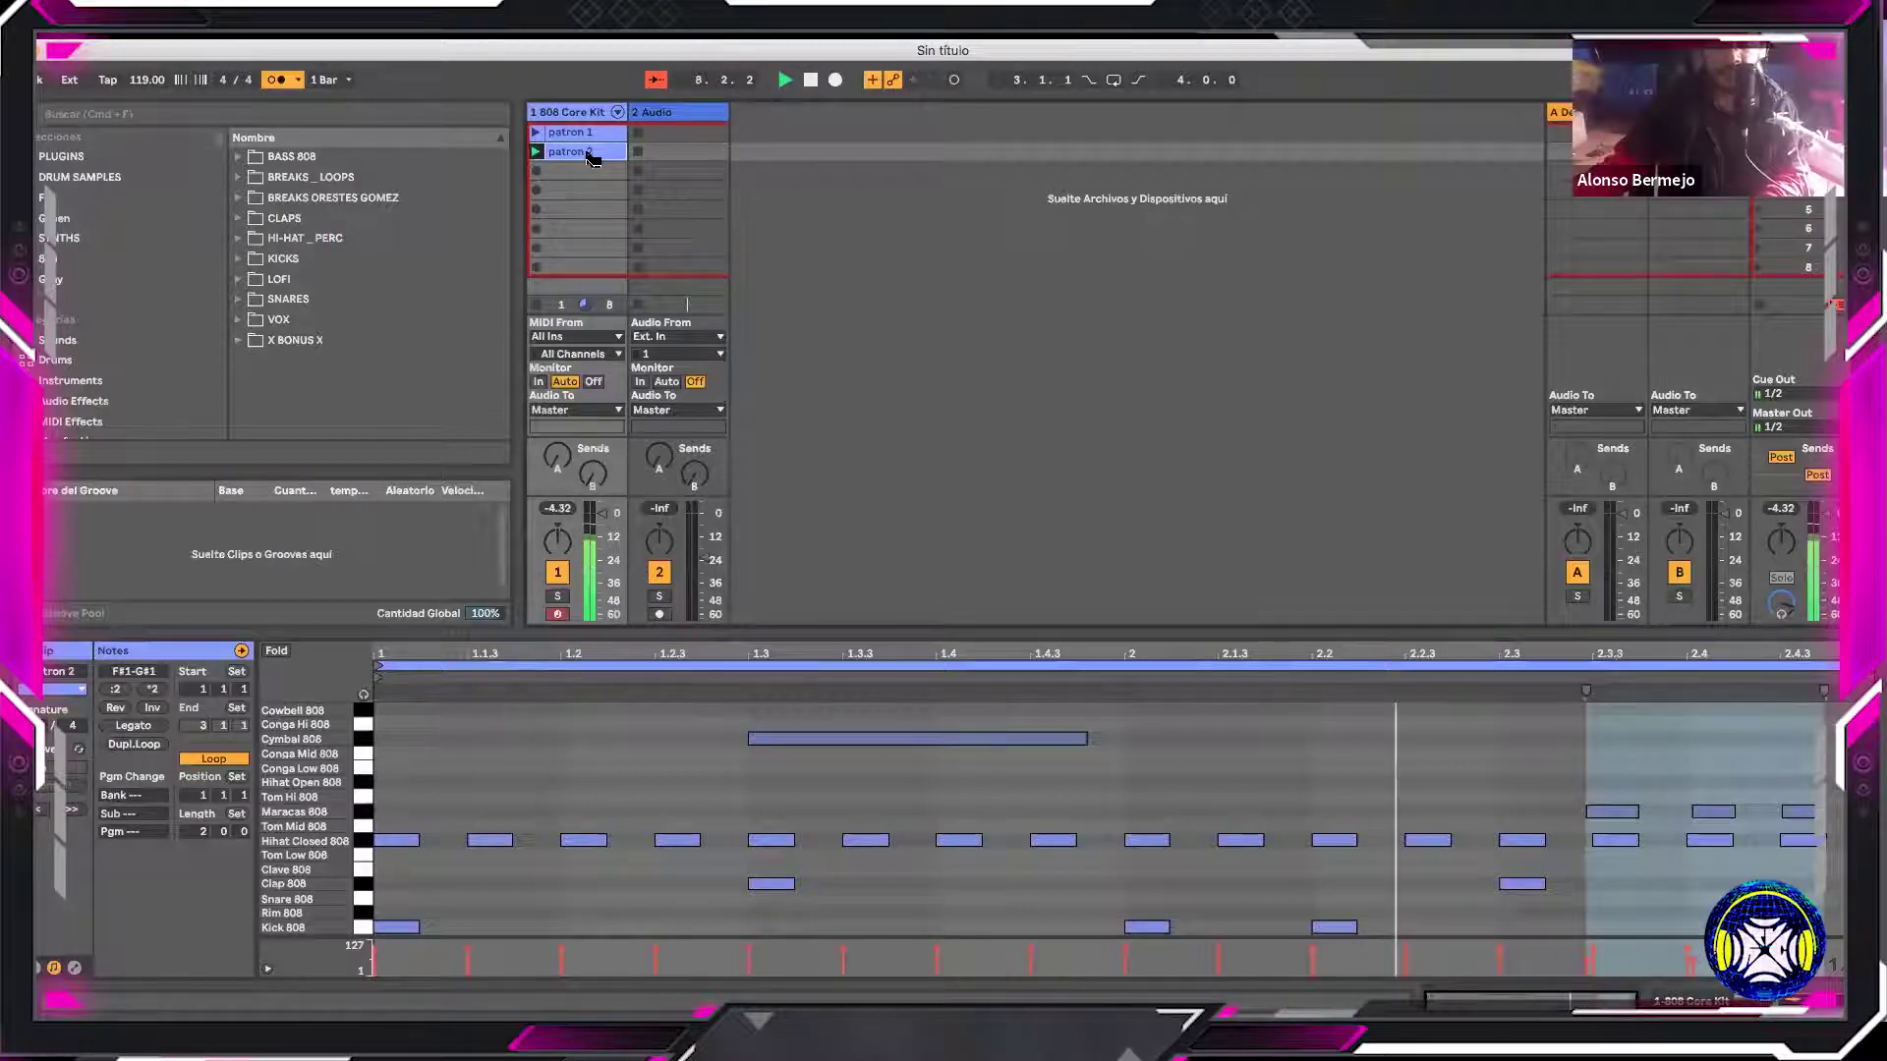
{"action": "key", "text": "super+d"}
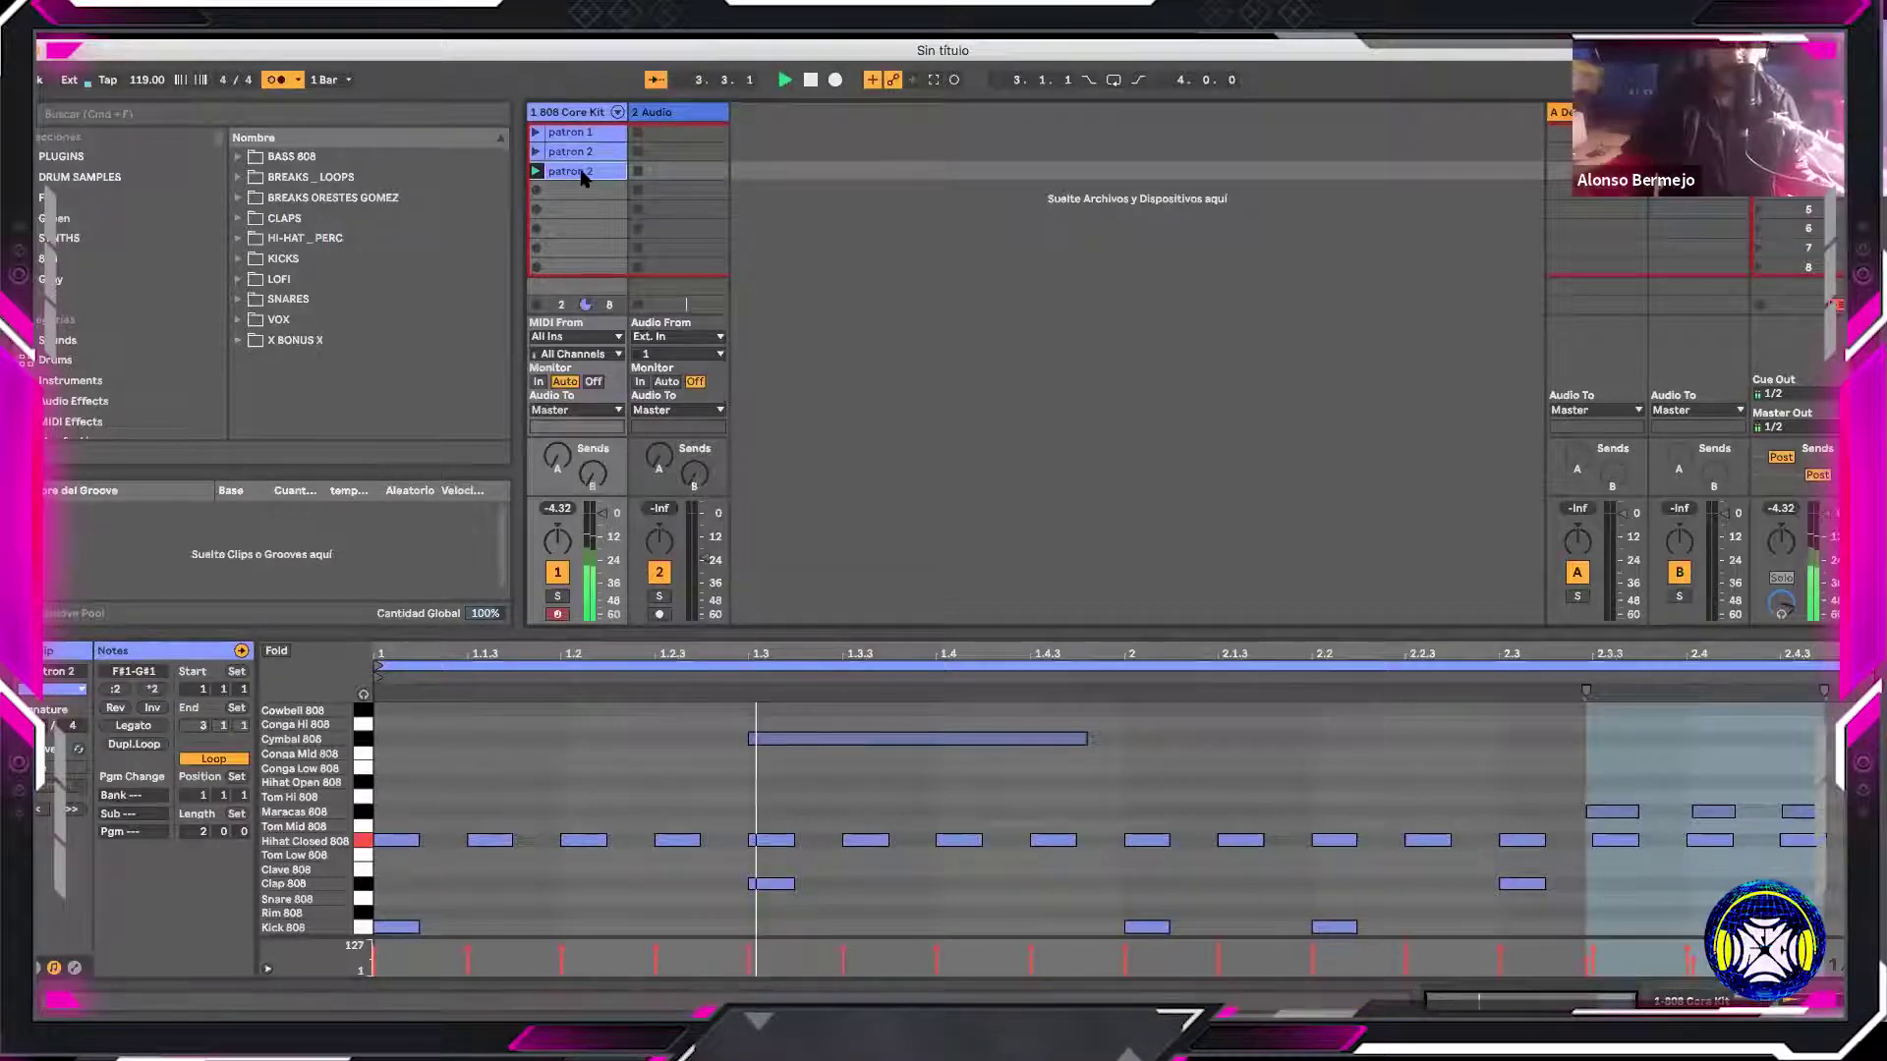
{"action": "key", "text": "space"}
Delete all Hihat Closed 808 notes from the third clip and record new closed hi-hats into it
{"action": "left_click_drag", "start_coordinate": [1844, 836], "coordinate": [342, 845]}
{"action": "key", "text": "Delete"}
{"action": "key", "text": "space"}
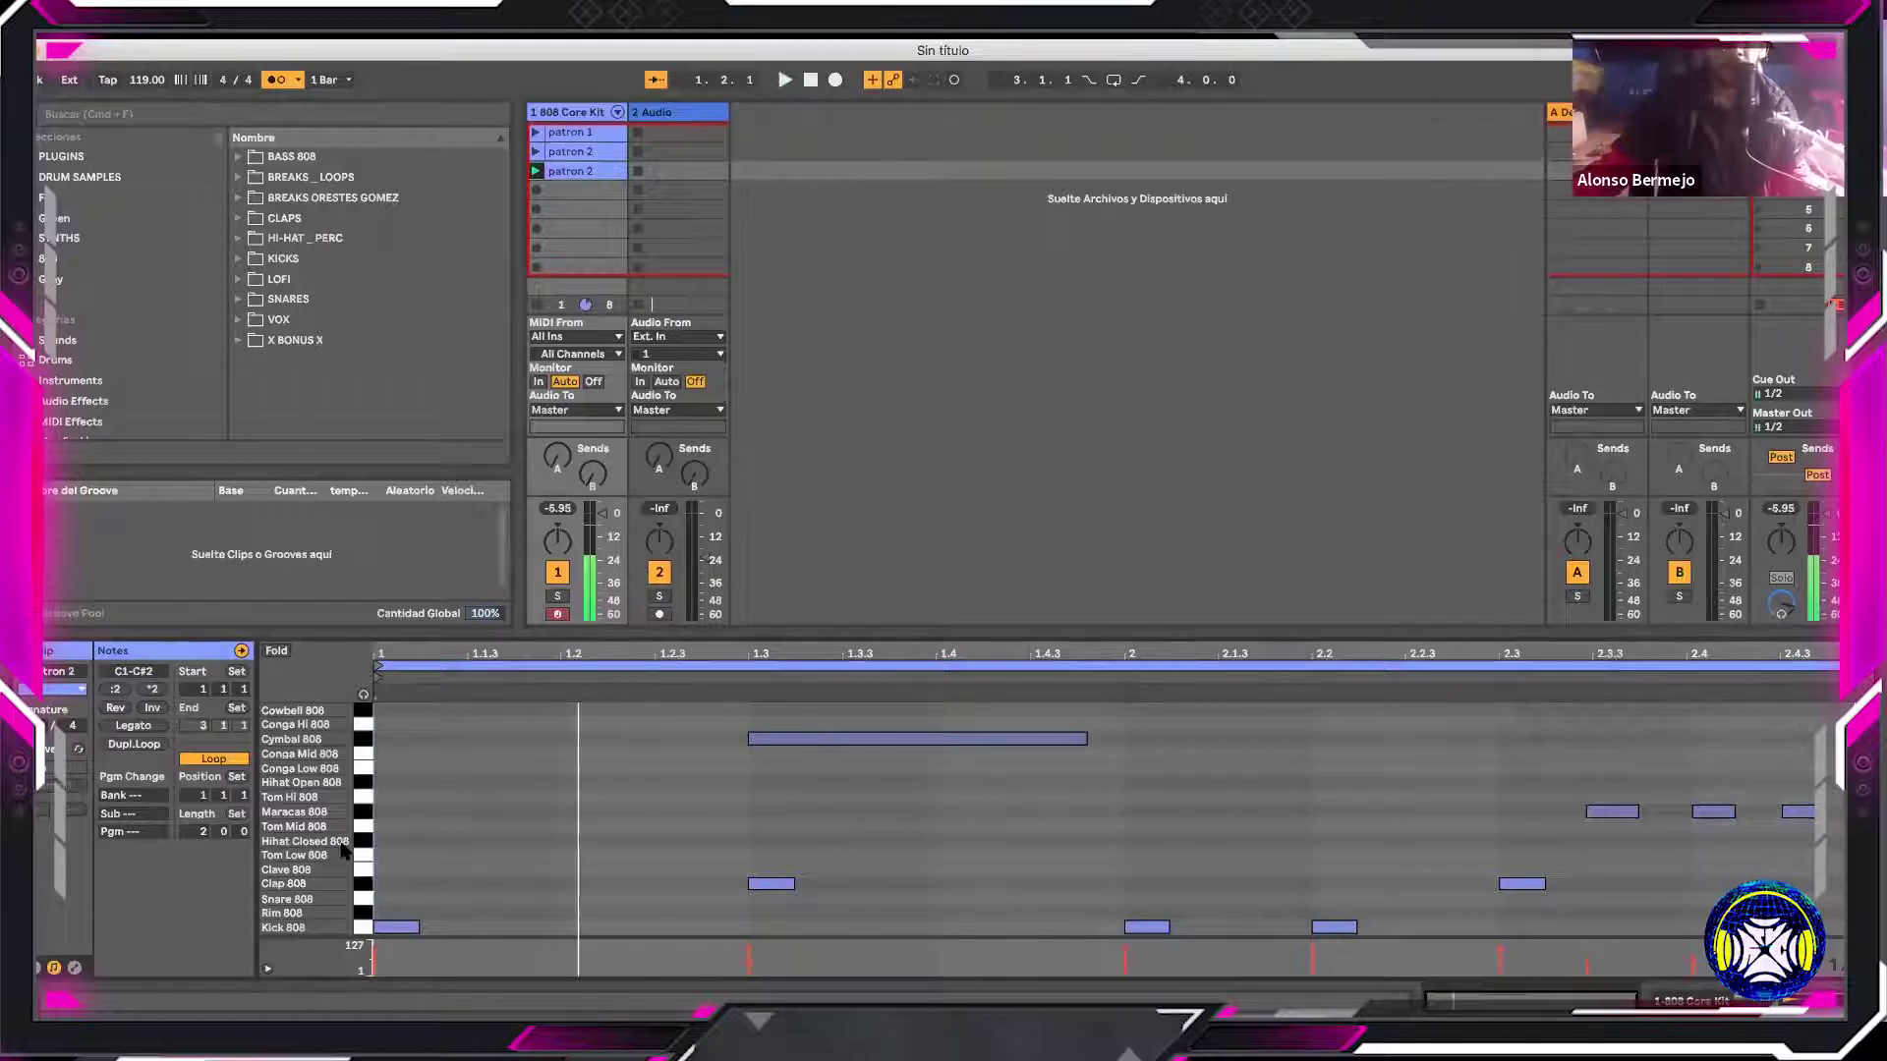
{"action": "left_click", "coordinate": [834, 80]}
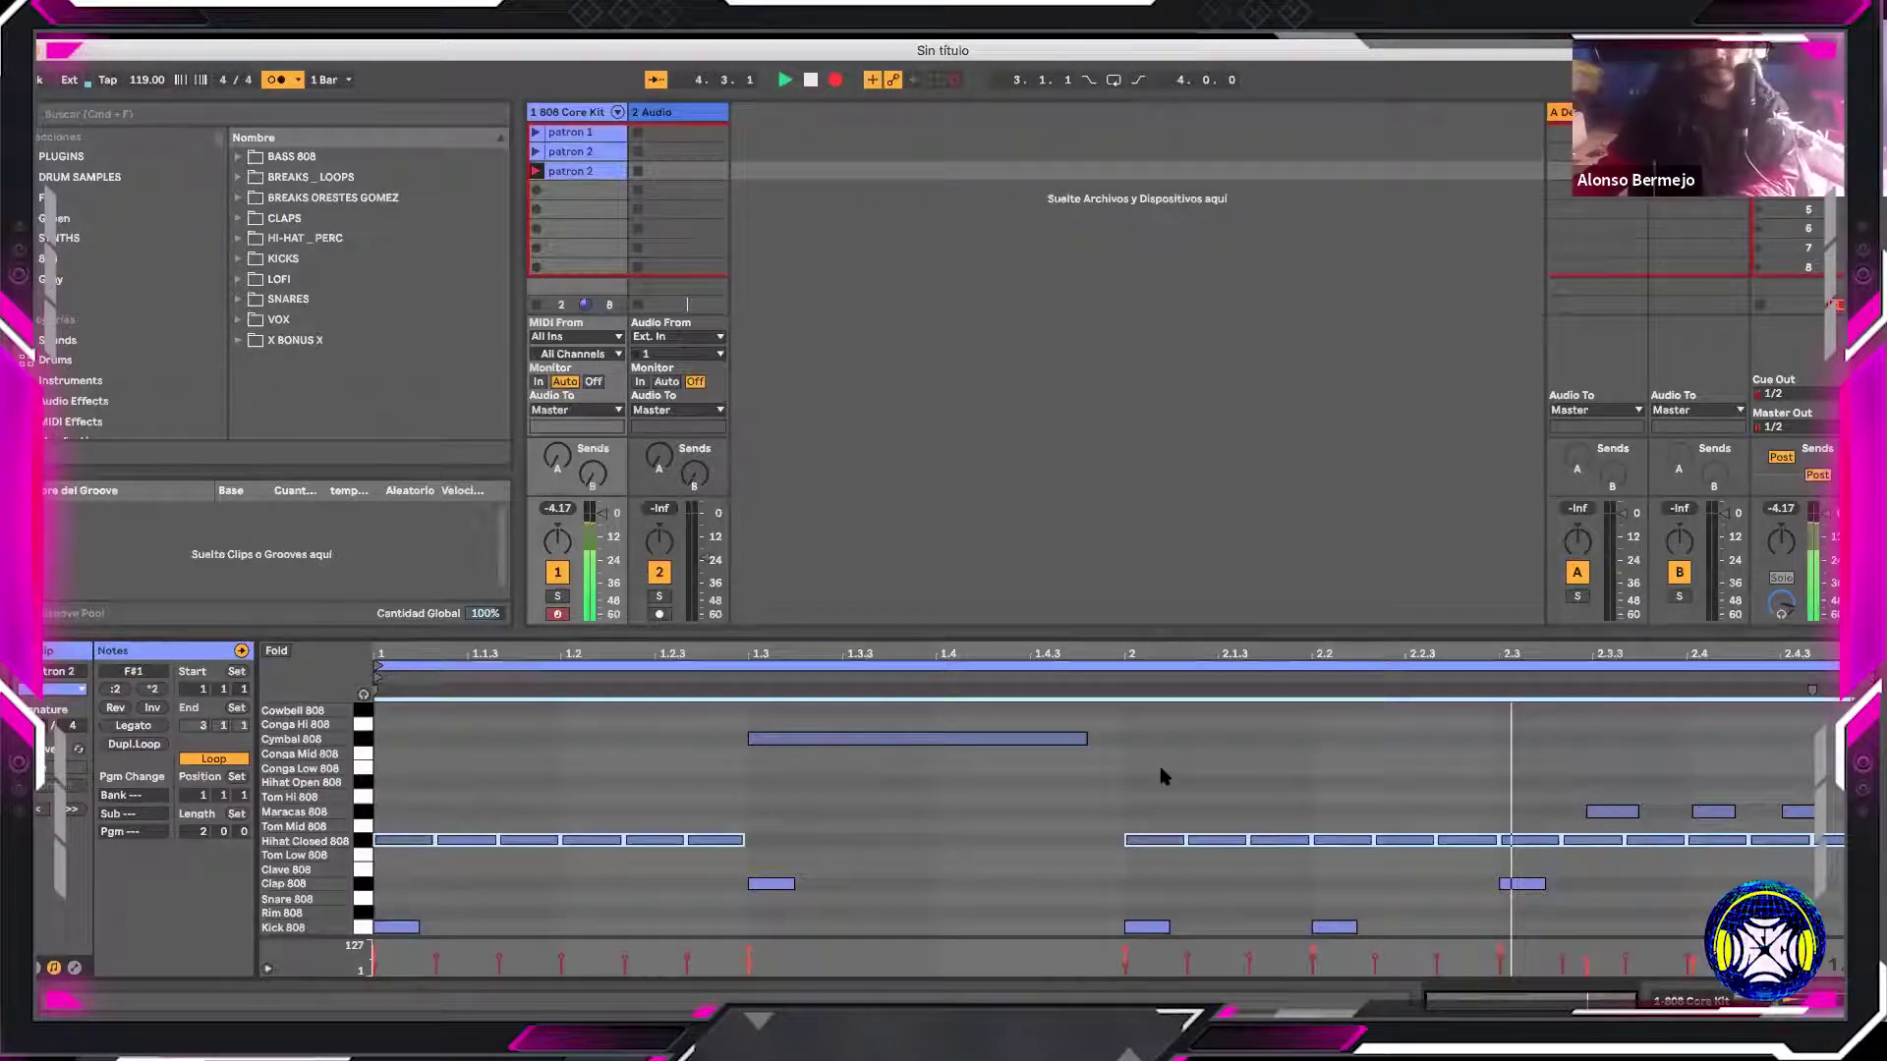
Delete the three Maracas 808 notes from the third clip, listen to it and relaunch patron 2
{"action": "left_click_drag", "start_coordinate": [1557, 805], "coordinate": [1811, 818]}
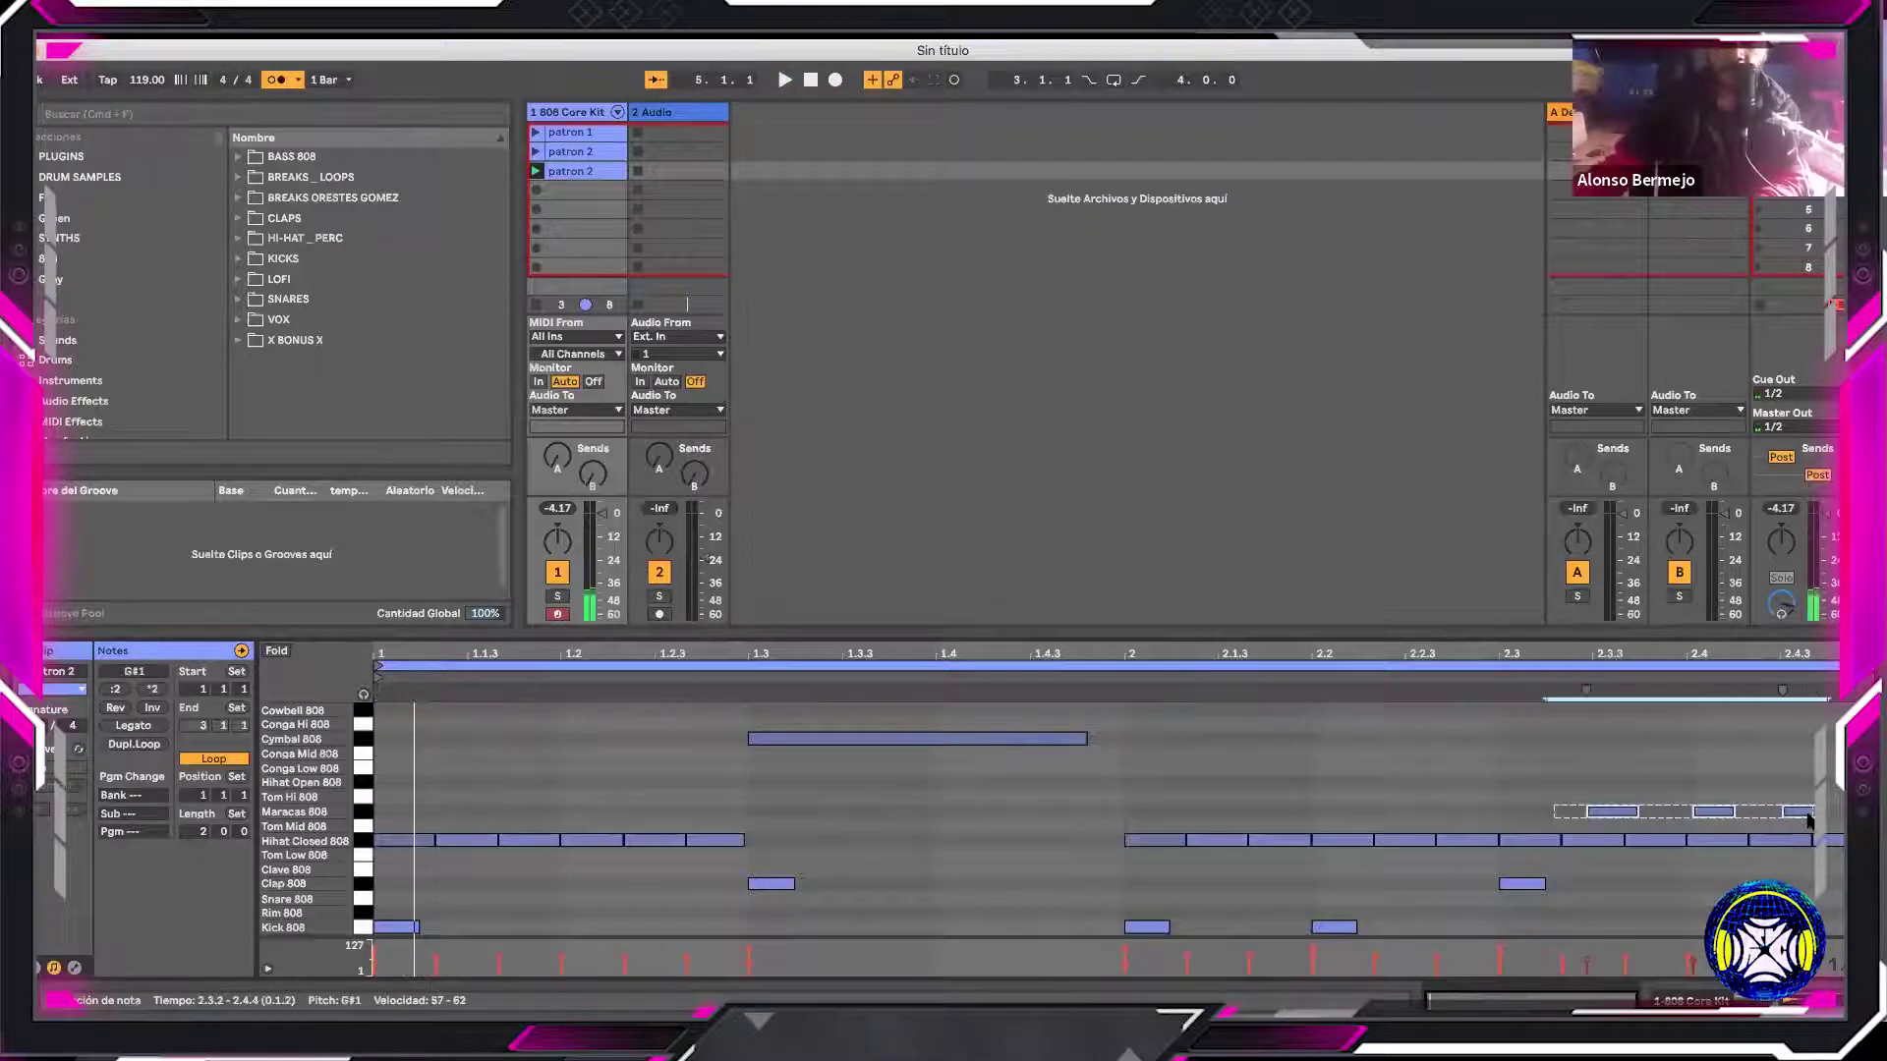
{"action": "key", "text": "Delete"}
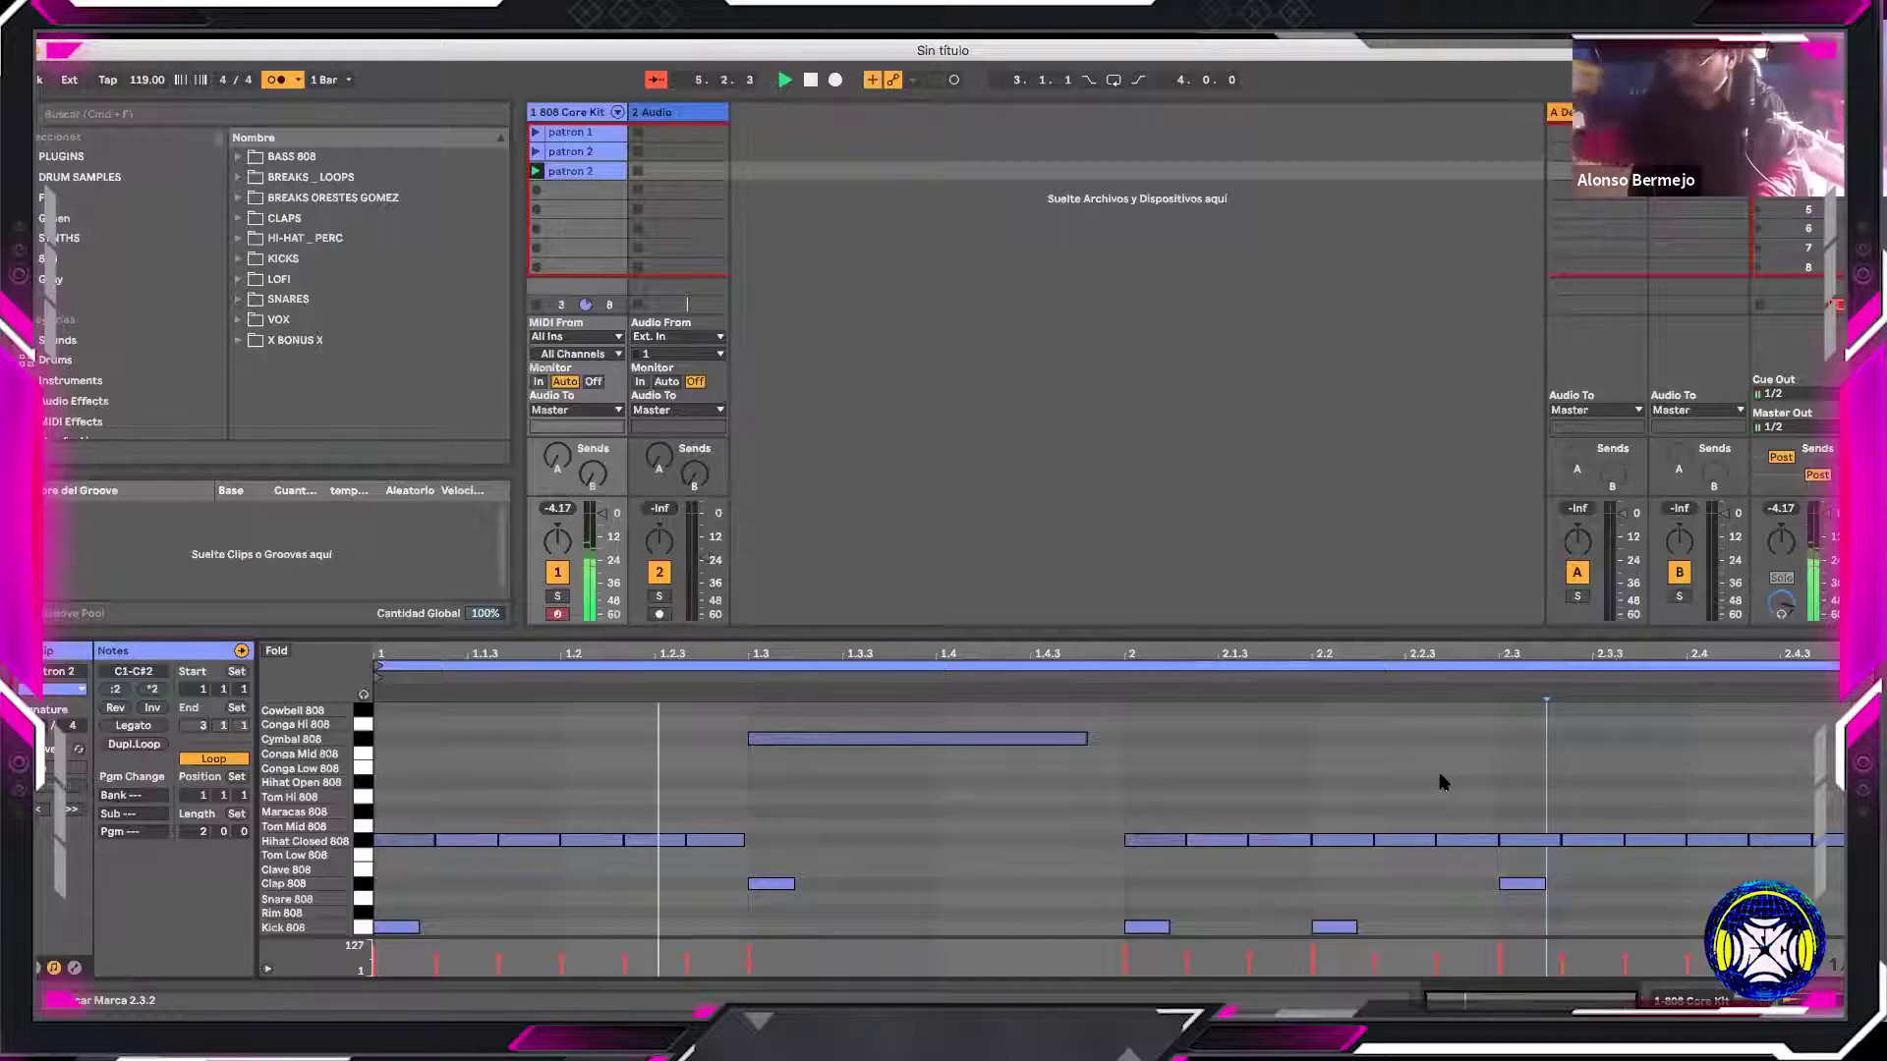
{"action": "key", "text": "space"}
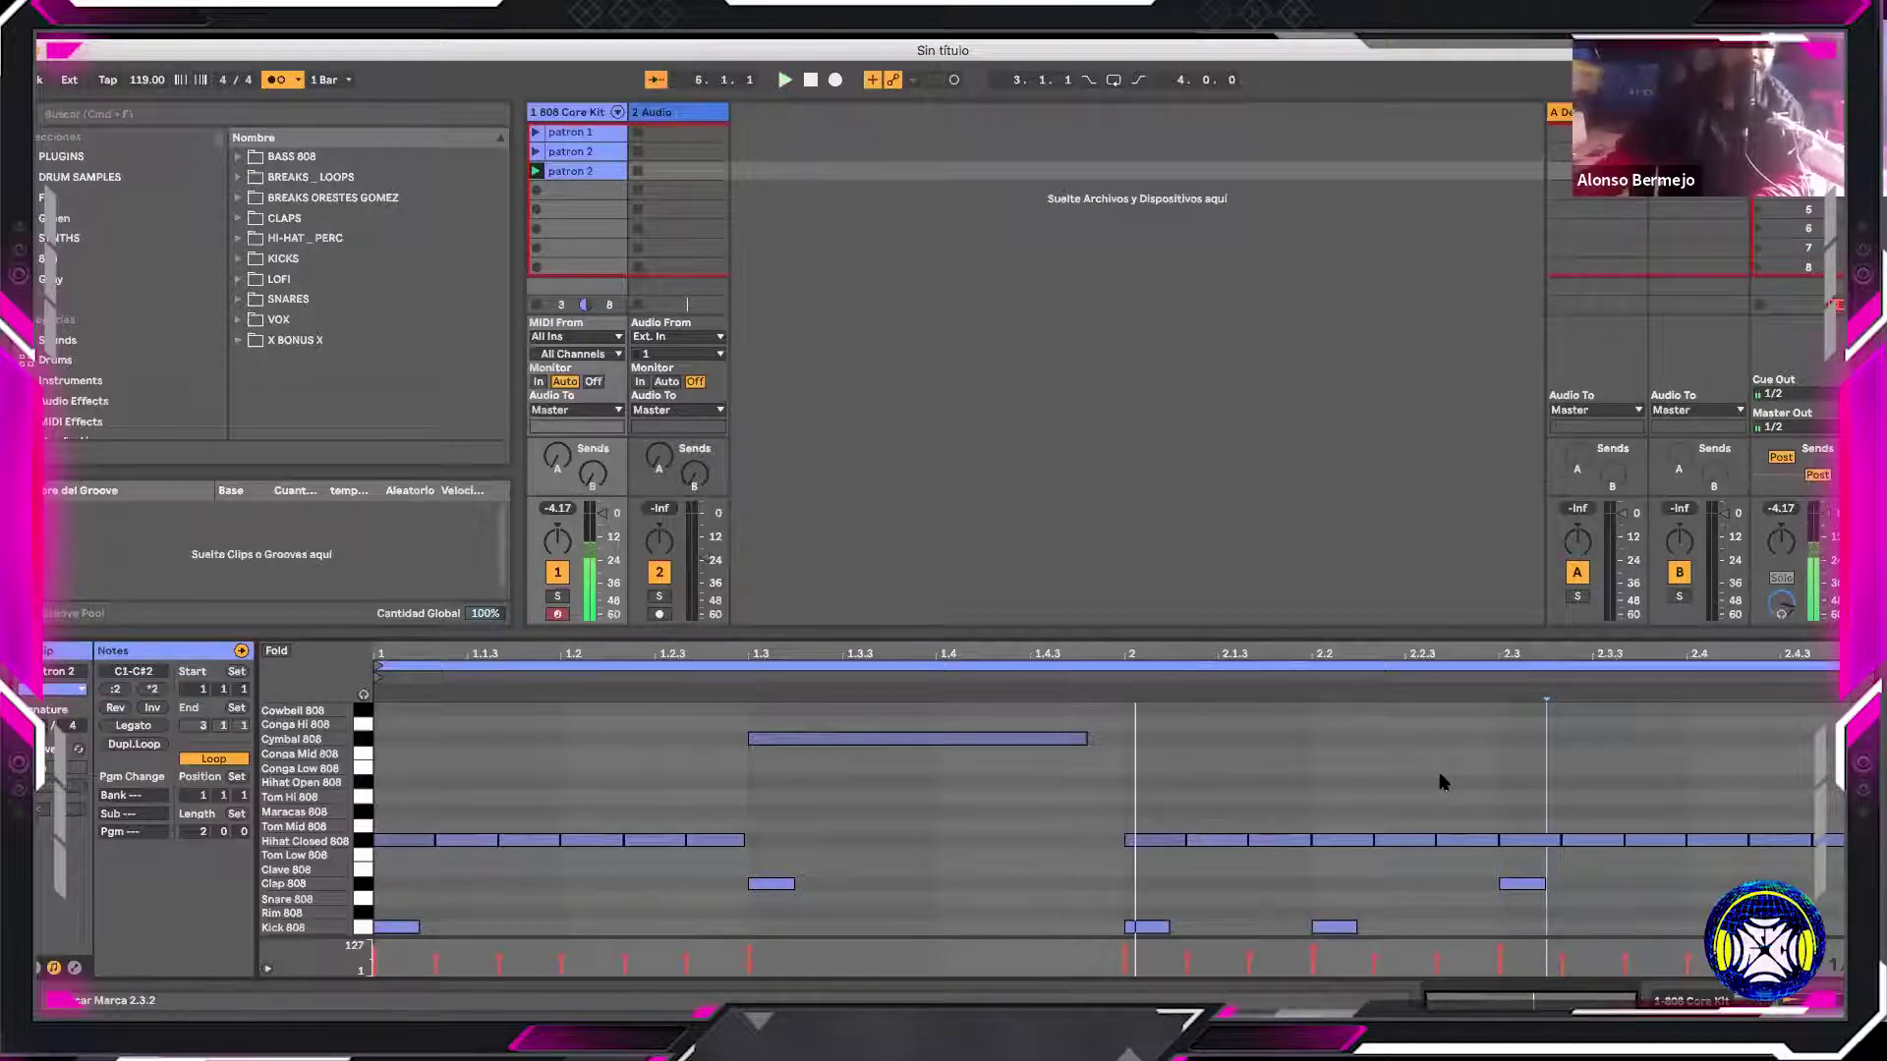
{"action": "left_click", "coordinate": [533, 152]}
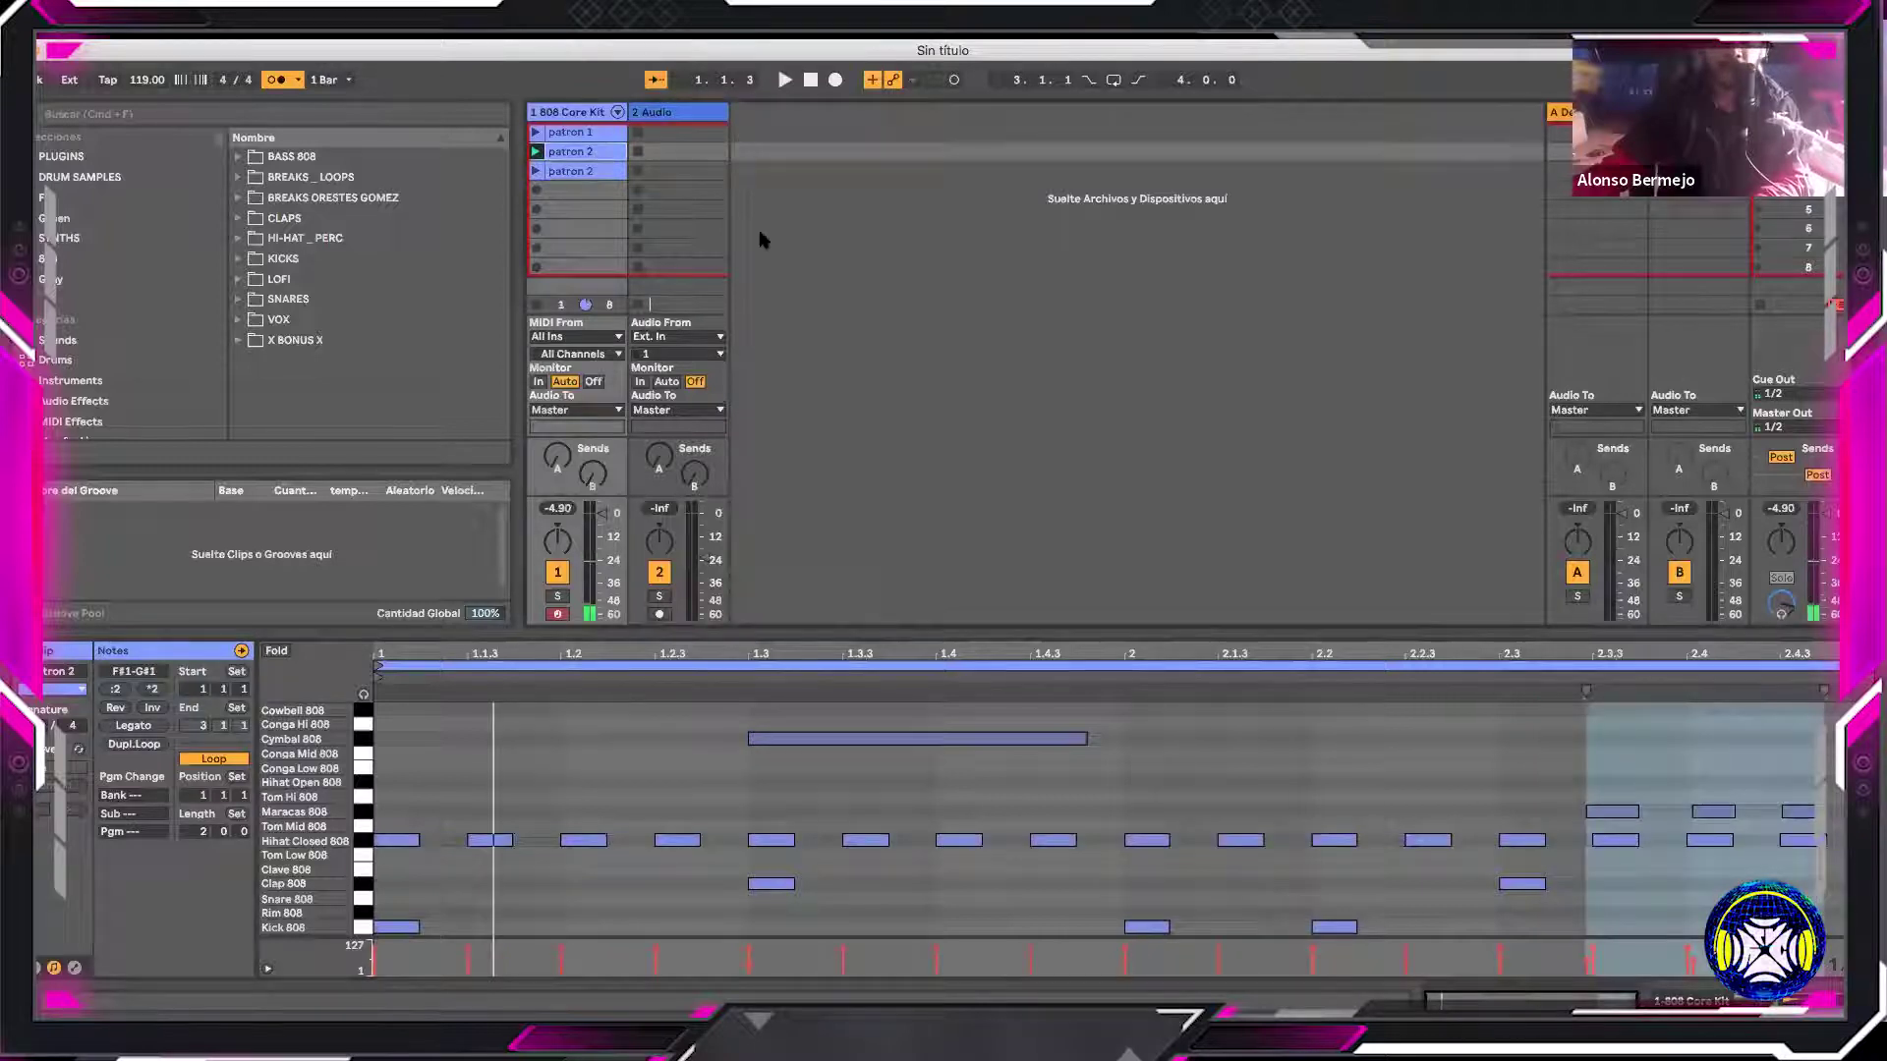
Insert a new MIDI track after the 2 Audio track
{"action": "left_click", "coordinate": [777, 197]}
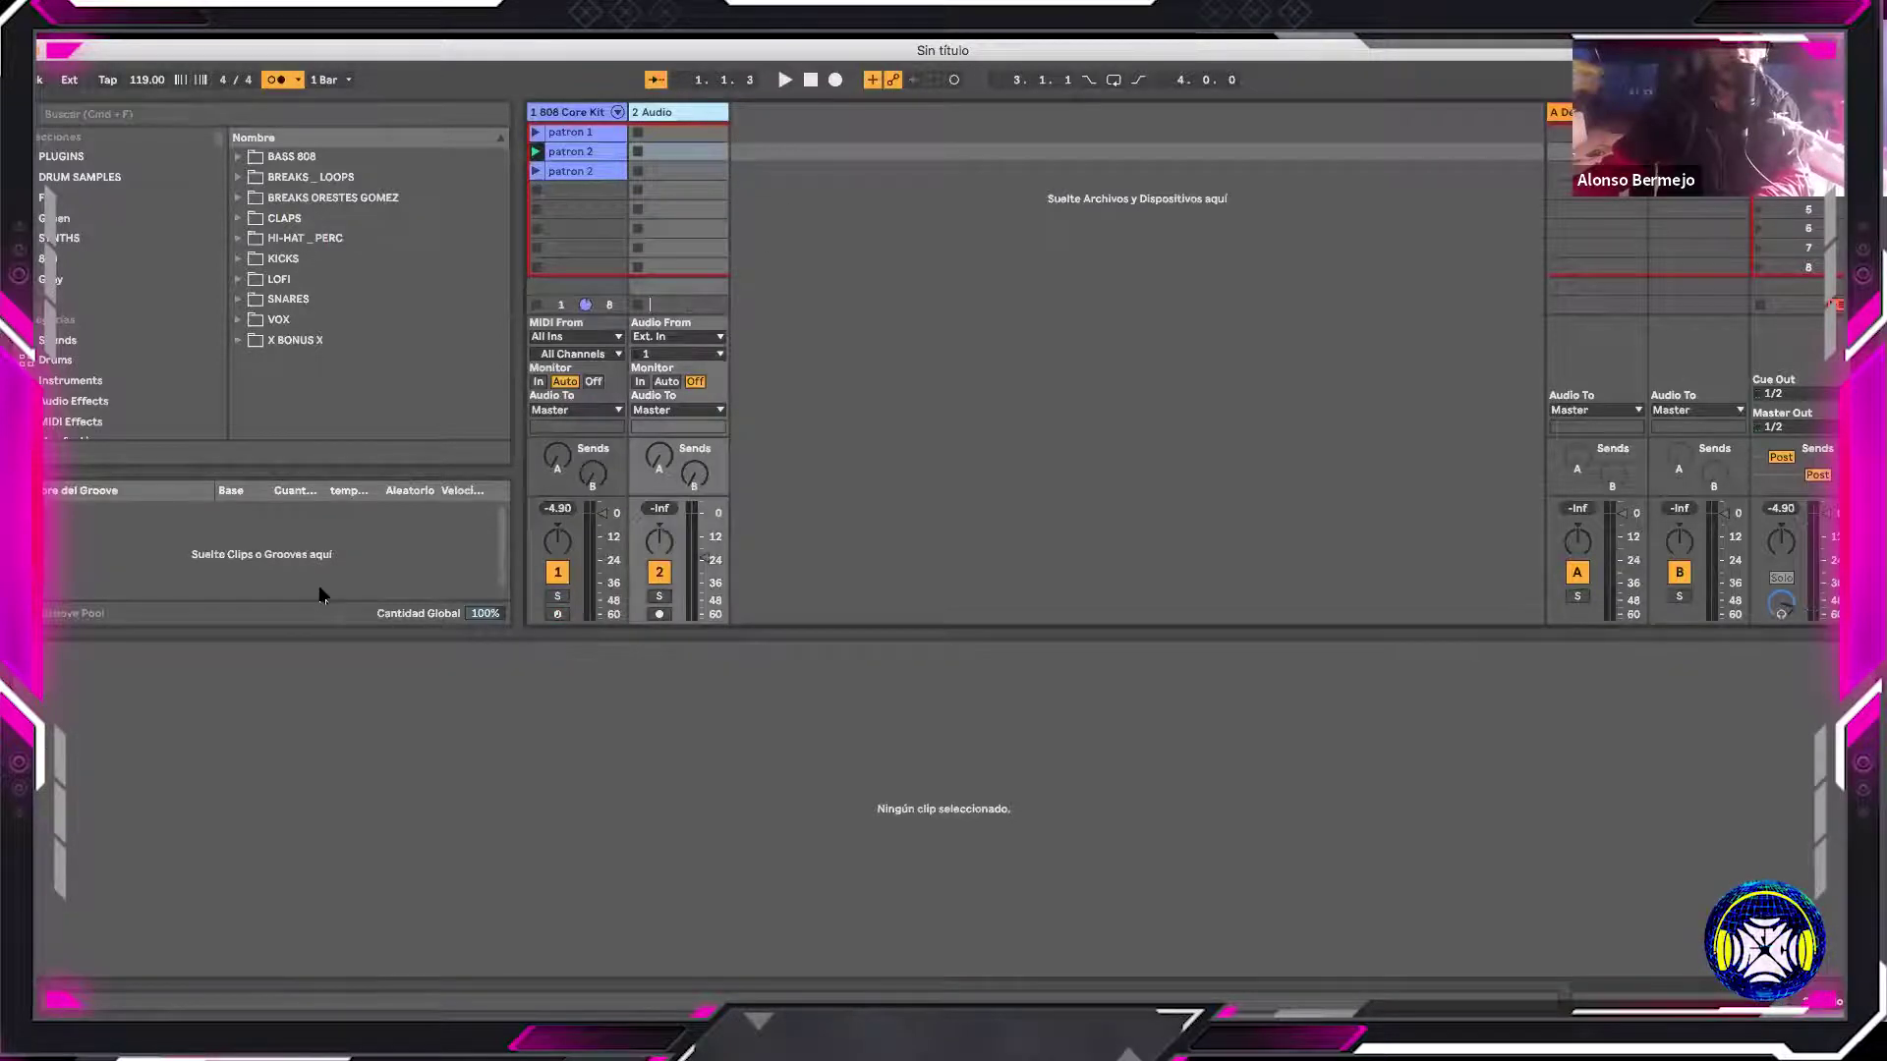
{"action": "right_click", "coordinate": [765, 194]}
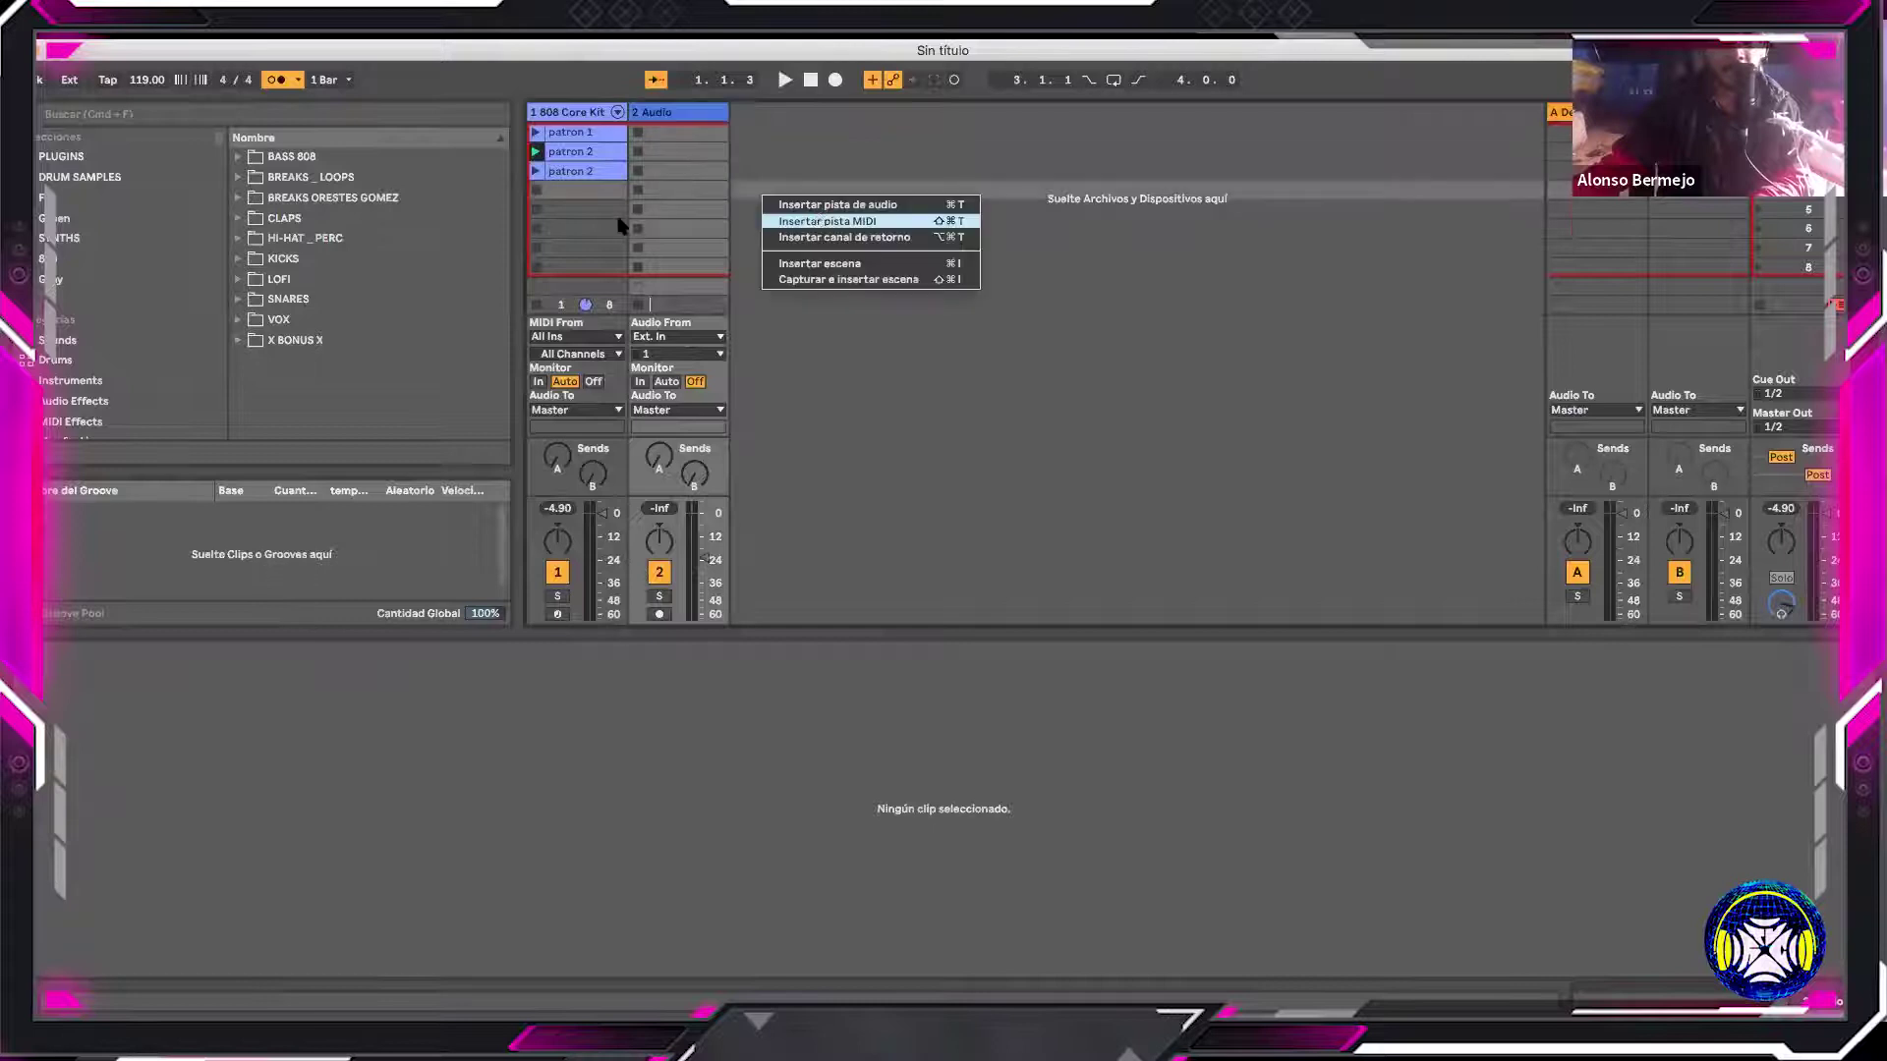
{"action": "left_click", "coordinate": [827, 221]}
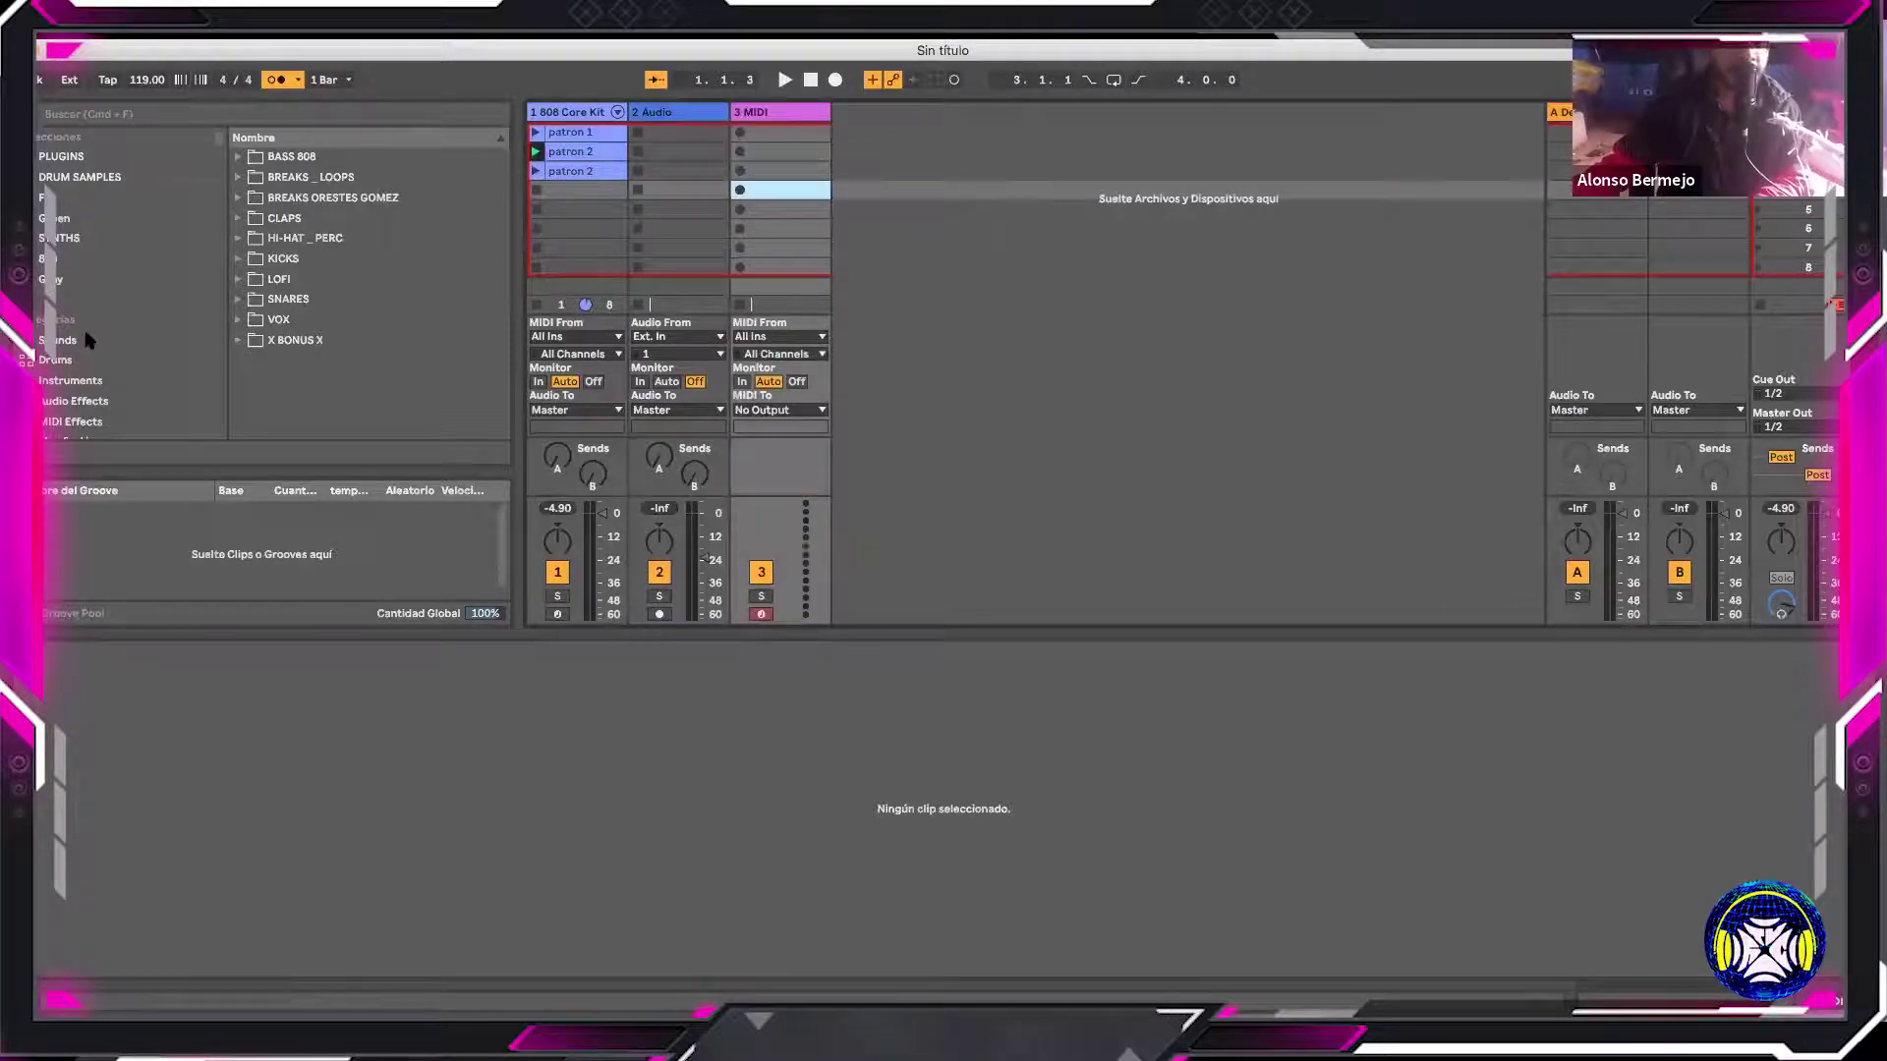
Search the plug-ins for "omni" and load the Omnisphere VST onto the 3 MIDI track
{"action": "scroll", "coordinate": [88, 340], "scroll_direction": "down", "scroll_amount": 3}
{"action": "left_click", "coordinate": [57, 324]}
{"action": "left_click", "coordinate": [86, 113]}
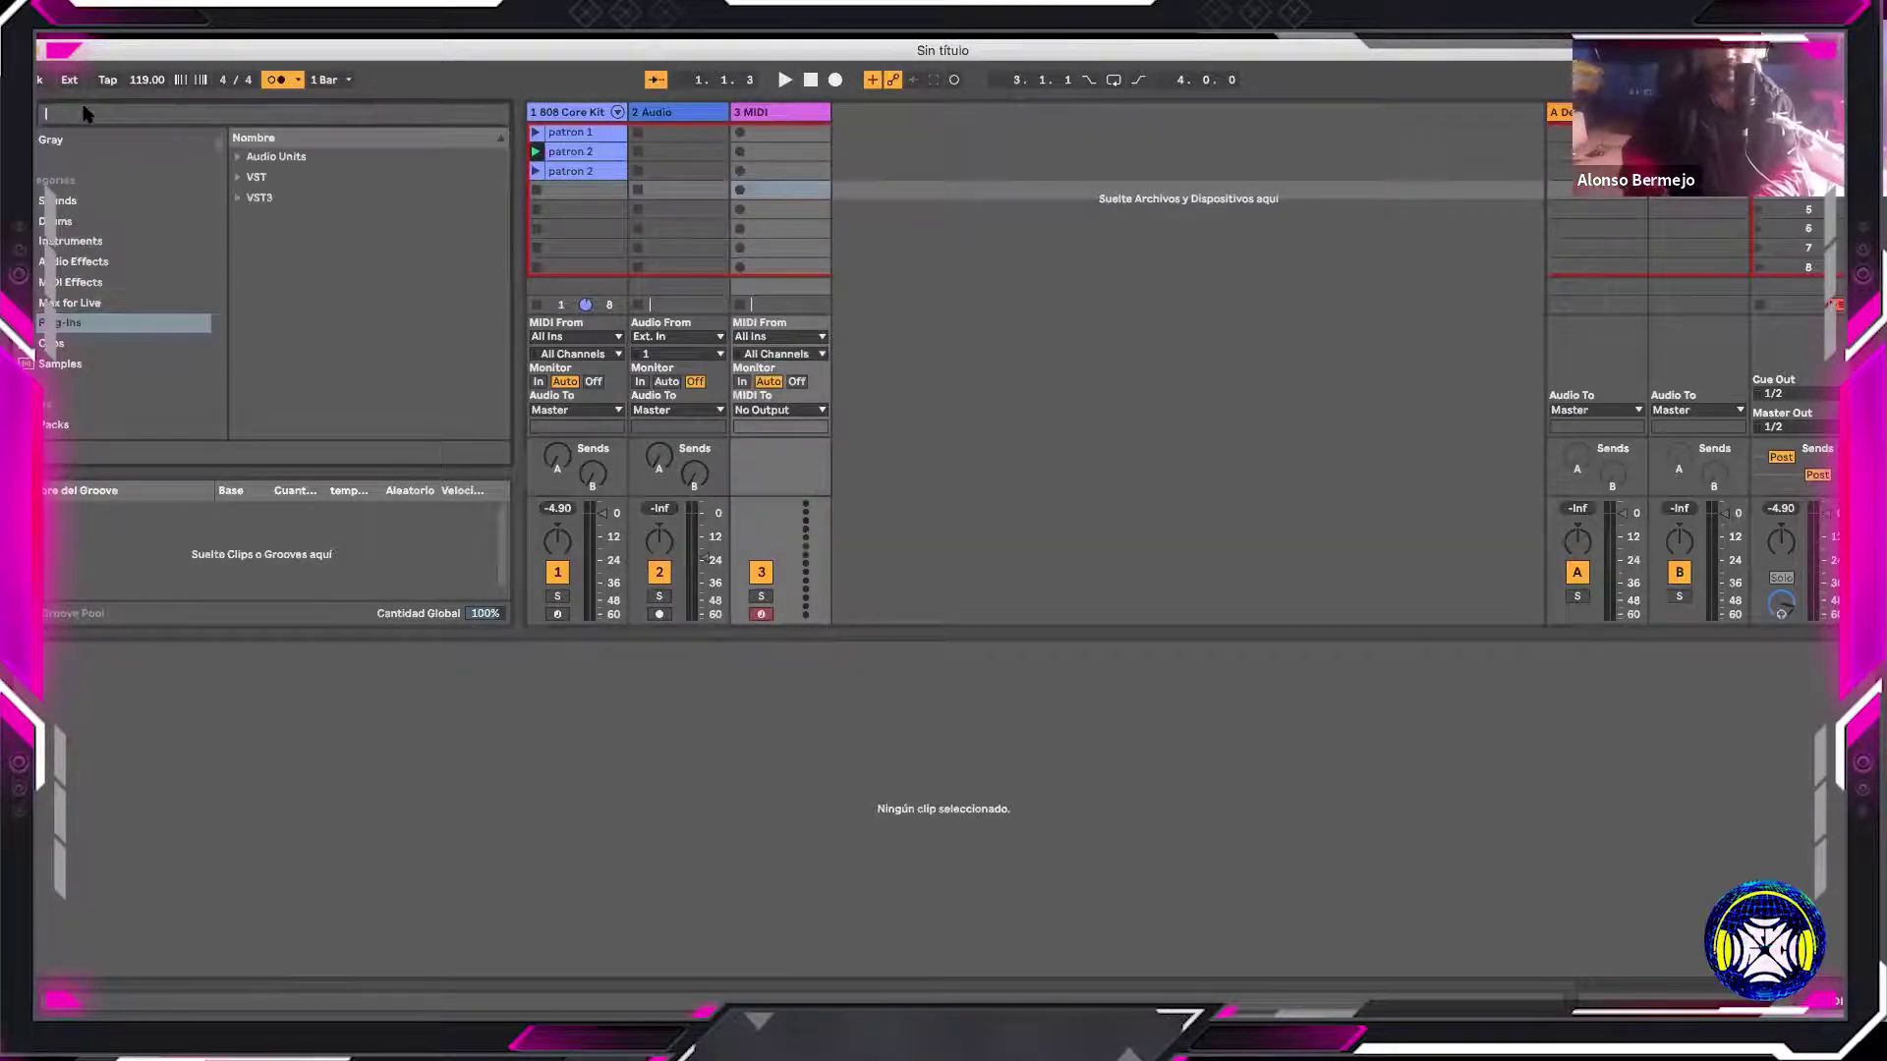
{"action": "type", "text": "omni"}
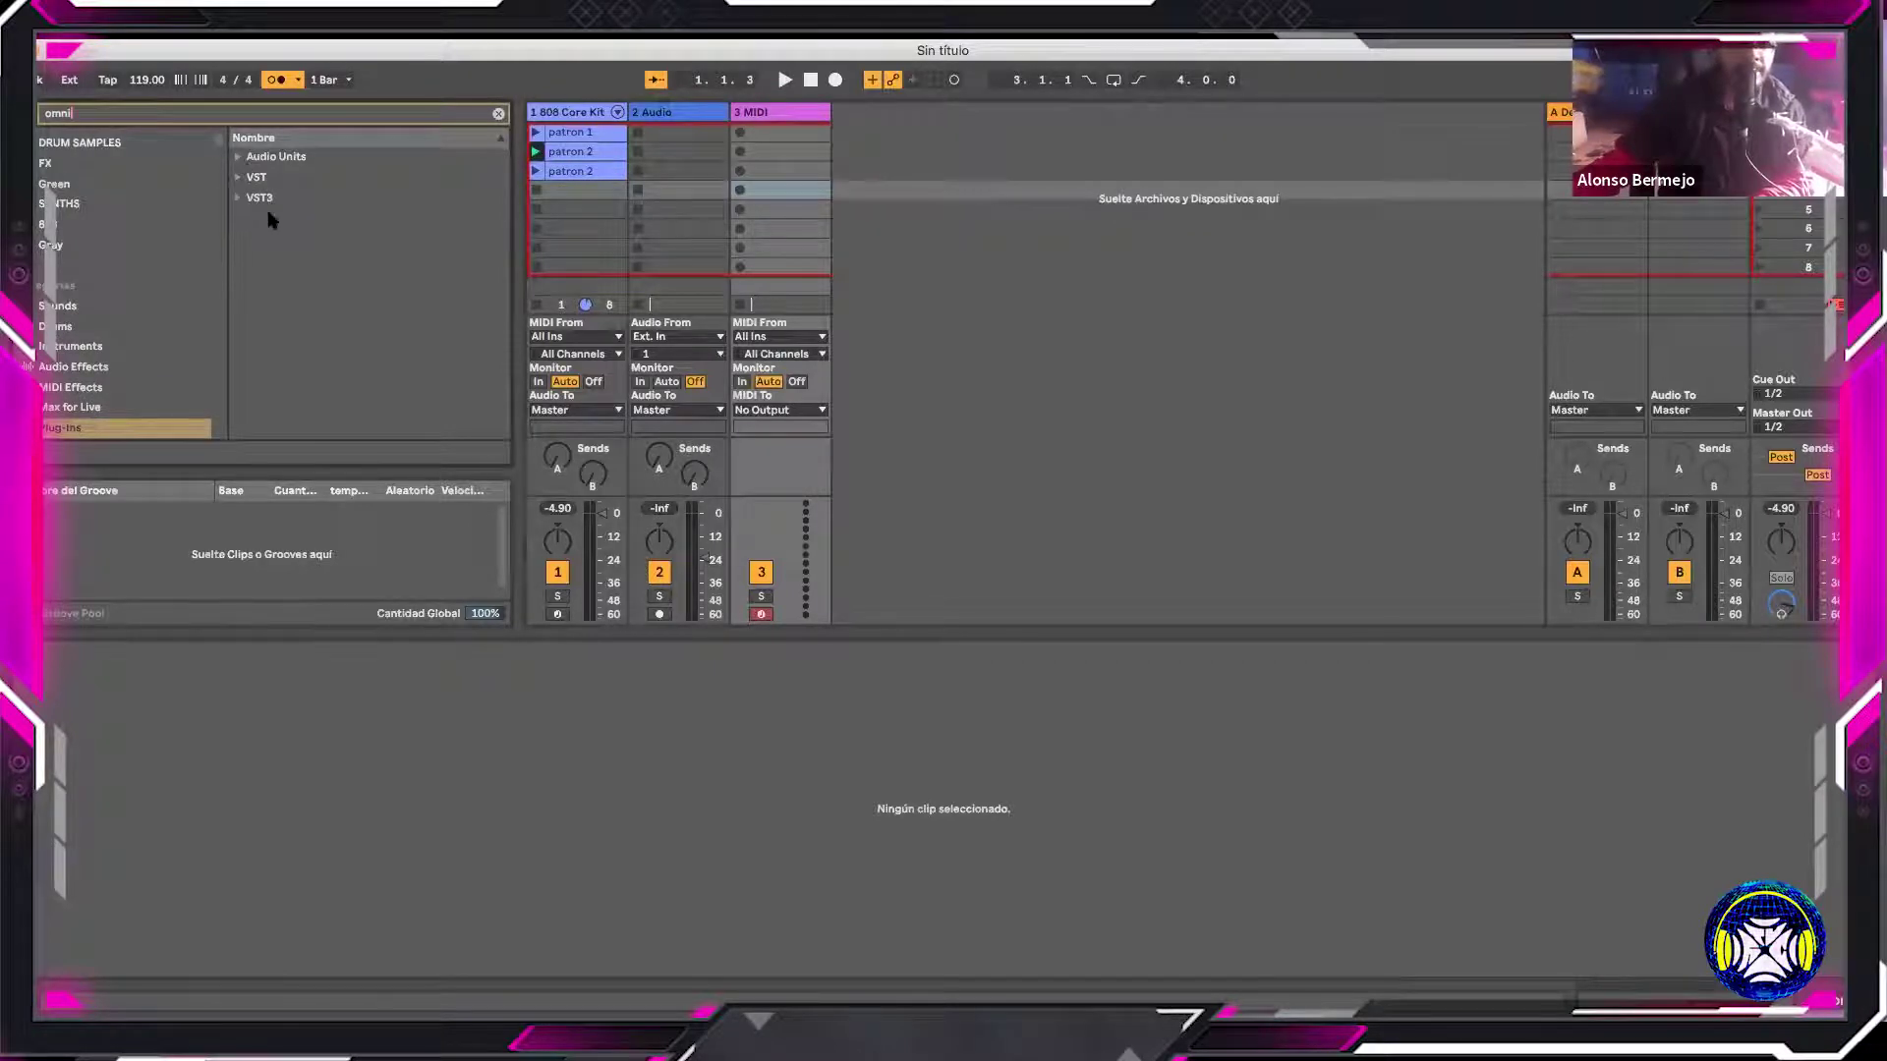
{"action": "left_click", "coordinate": [320, 261]}
{"action": "left_click_drag", "start_coordinate": [324, 267], "coordinate": [763, 138]}
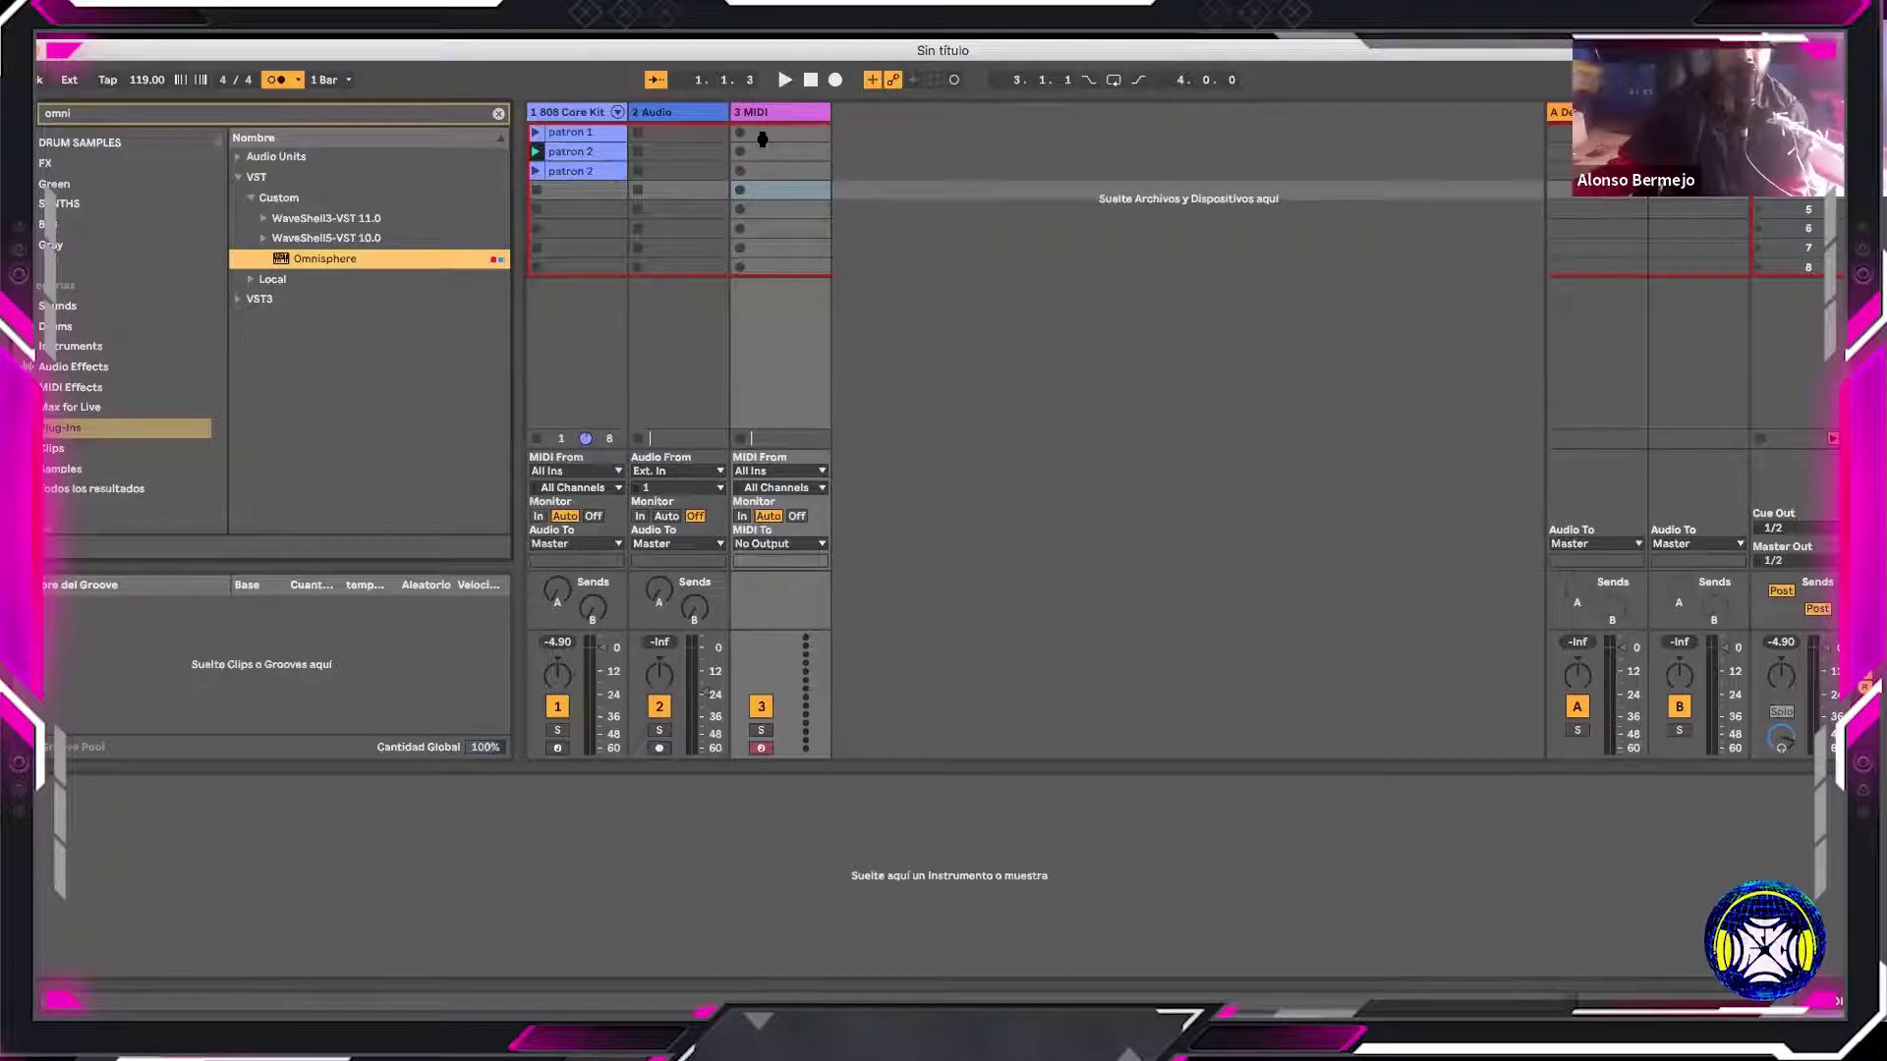
{"action": "left_click_drag", "start_coordinate": [764, 139], "coordinate": [765, 140]}
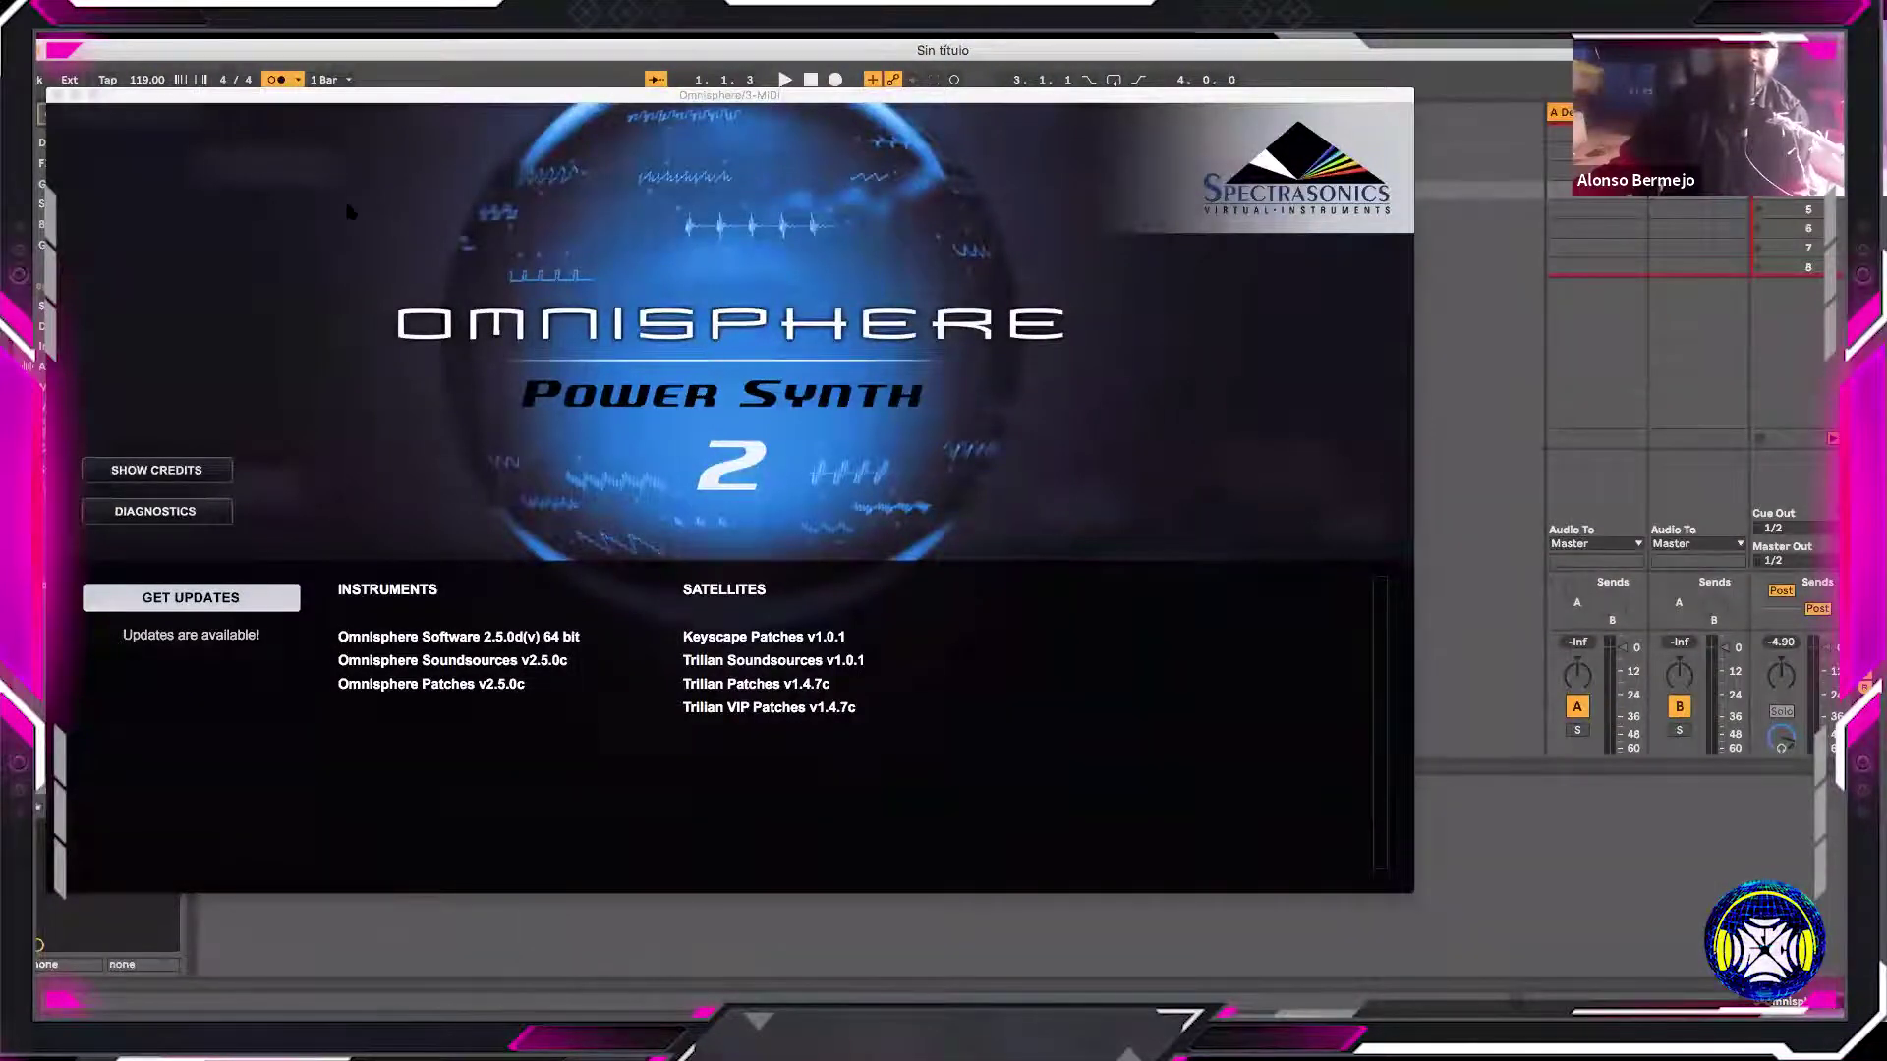
Switch Omnisphere's patch directory to Keyscape Library and load the Rhodes - Classic Amp Early 70s patch
{"action": "left_click", "coordinate": [200, 172]}
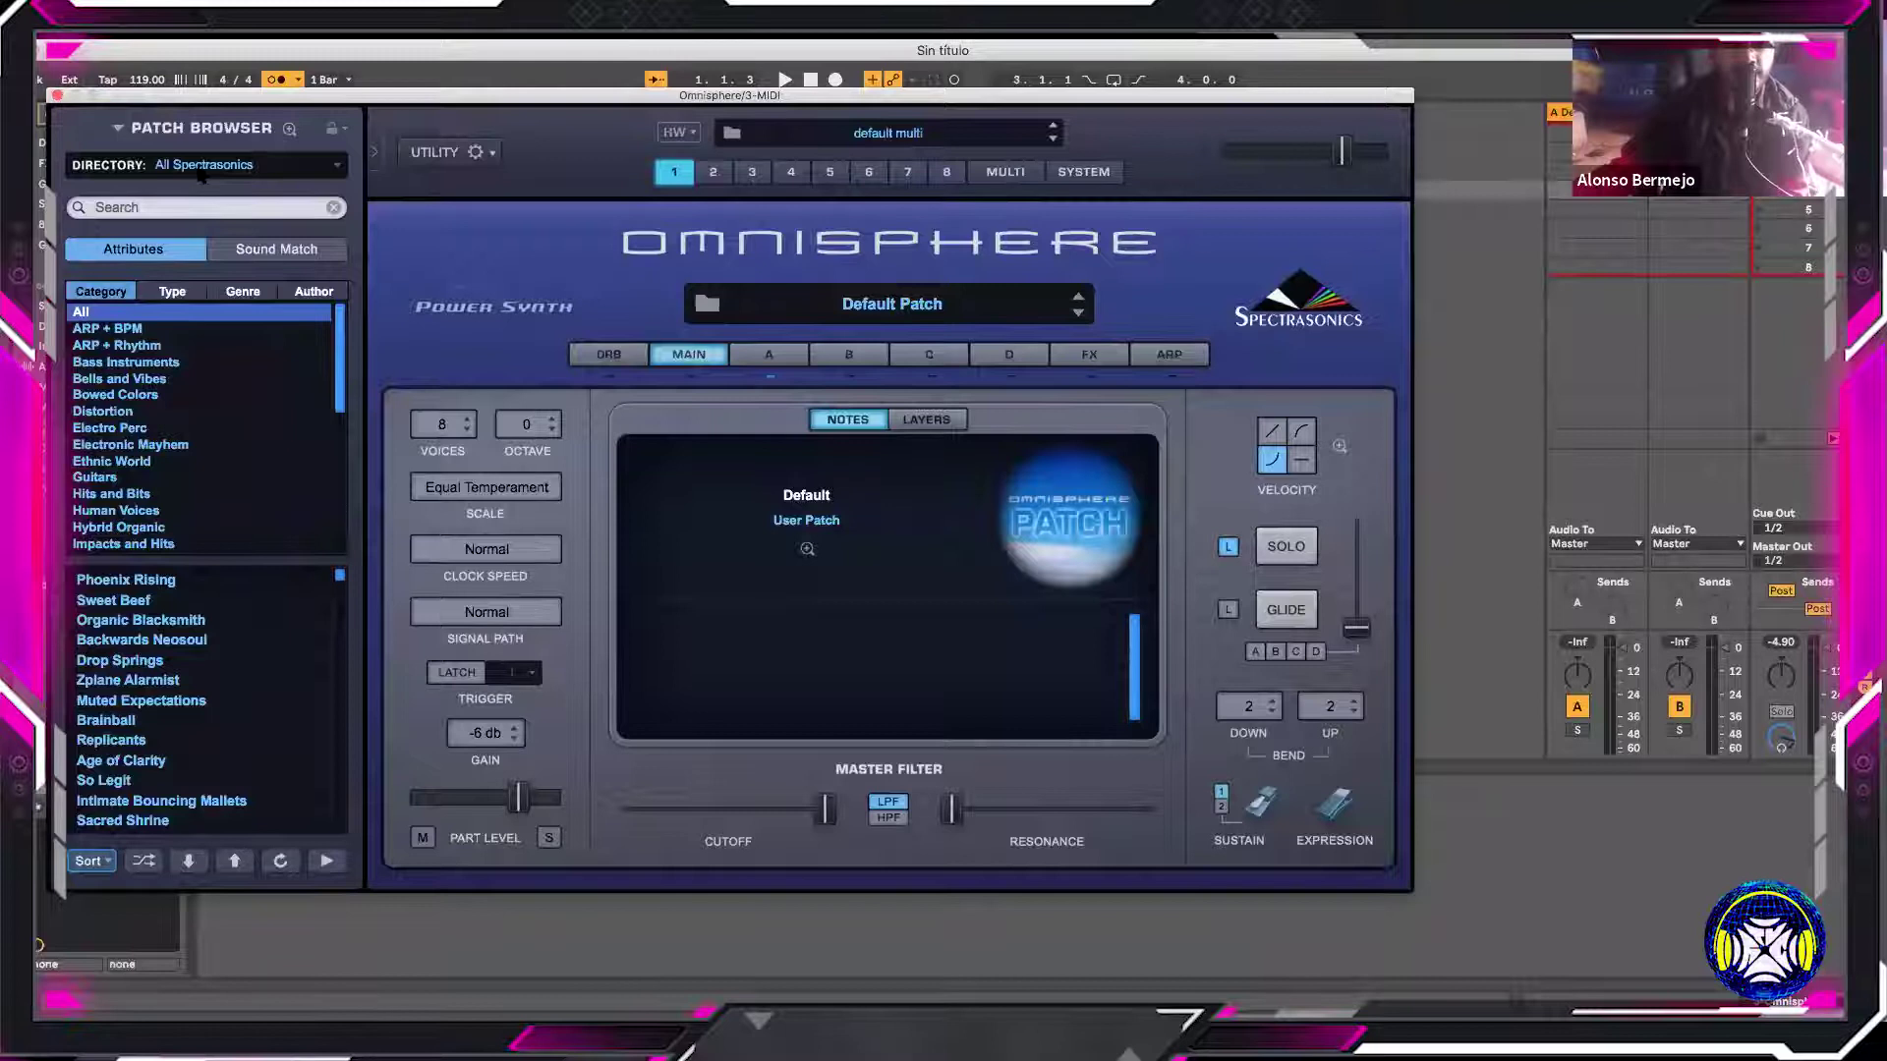
{"action": "left_click", "coordinate": [202, 169]}
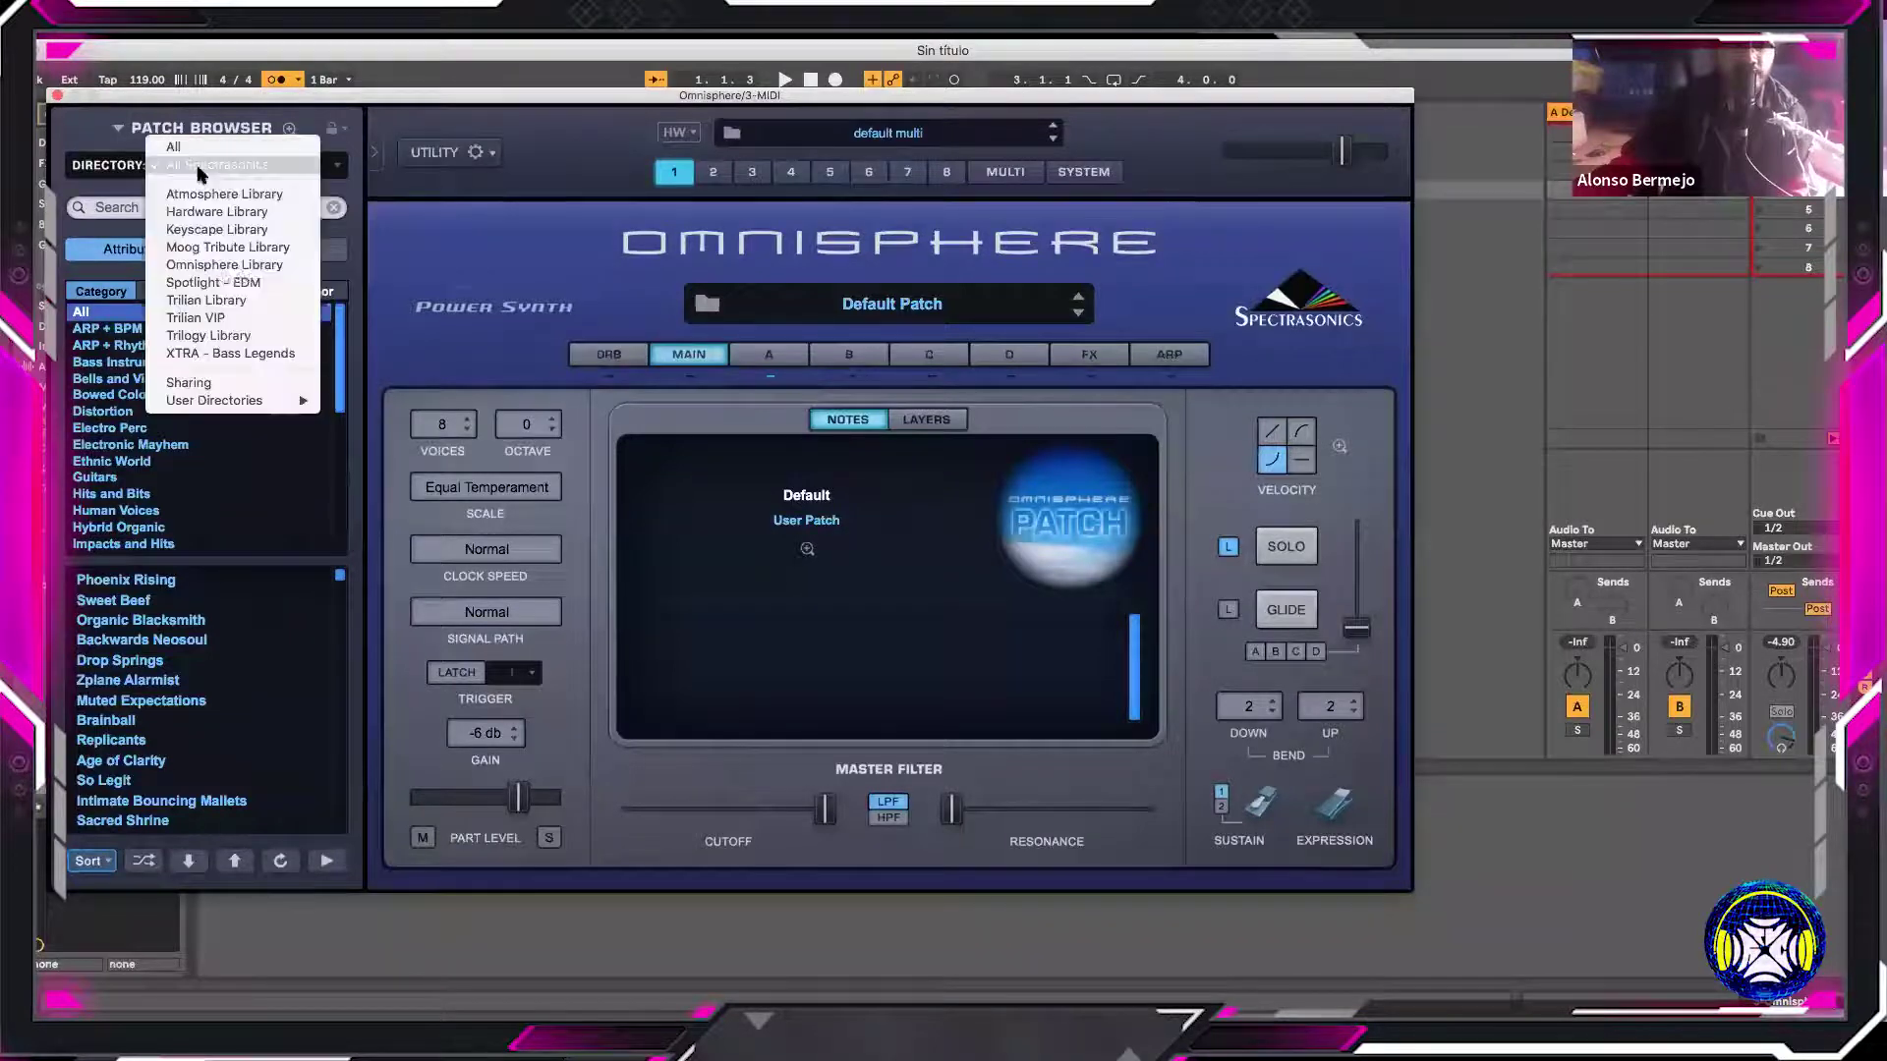
{"action": "left_click", "coordinate": [238, 230]}
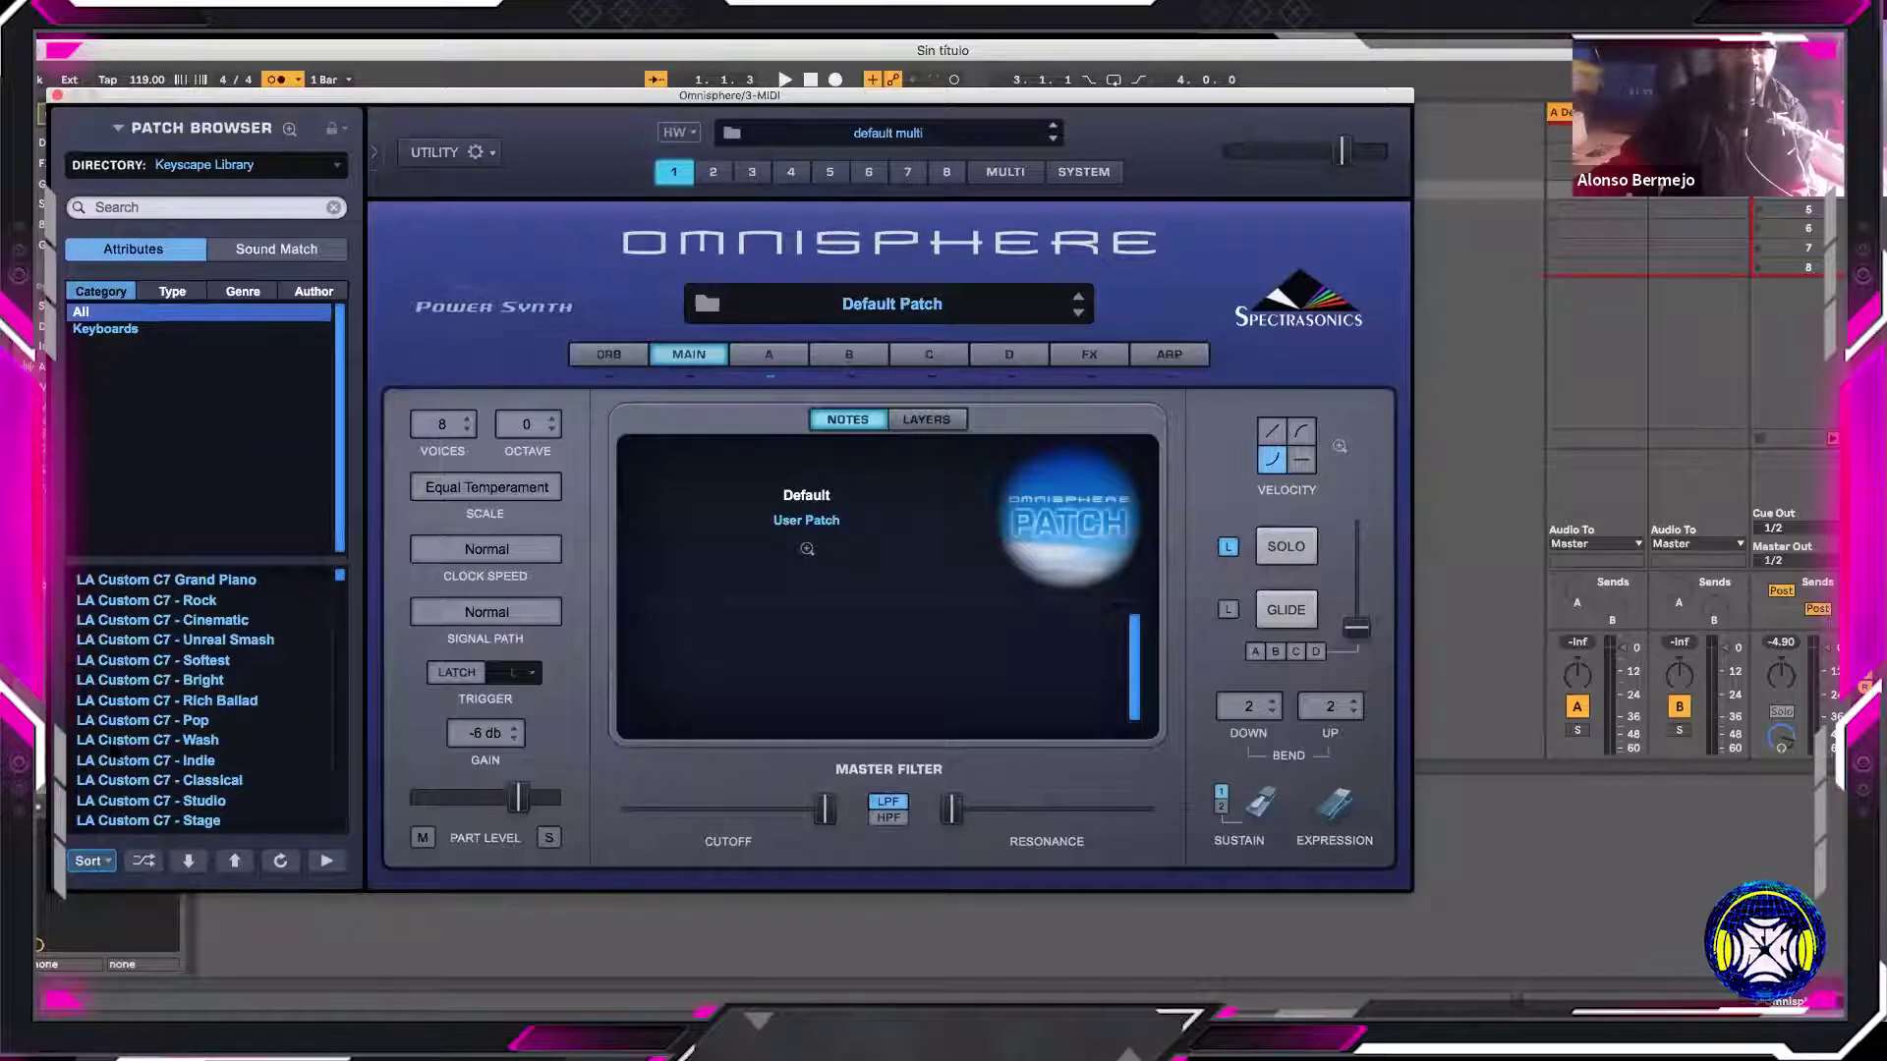
{"action": "scroll", "coordinate": [115, 749], "scroll_direction": "down", "scroll_amount": 10}
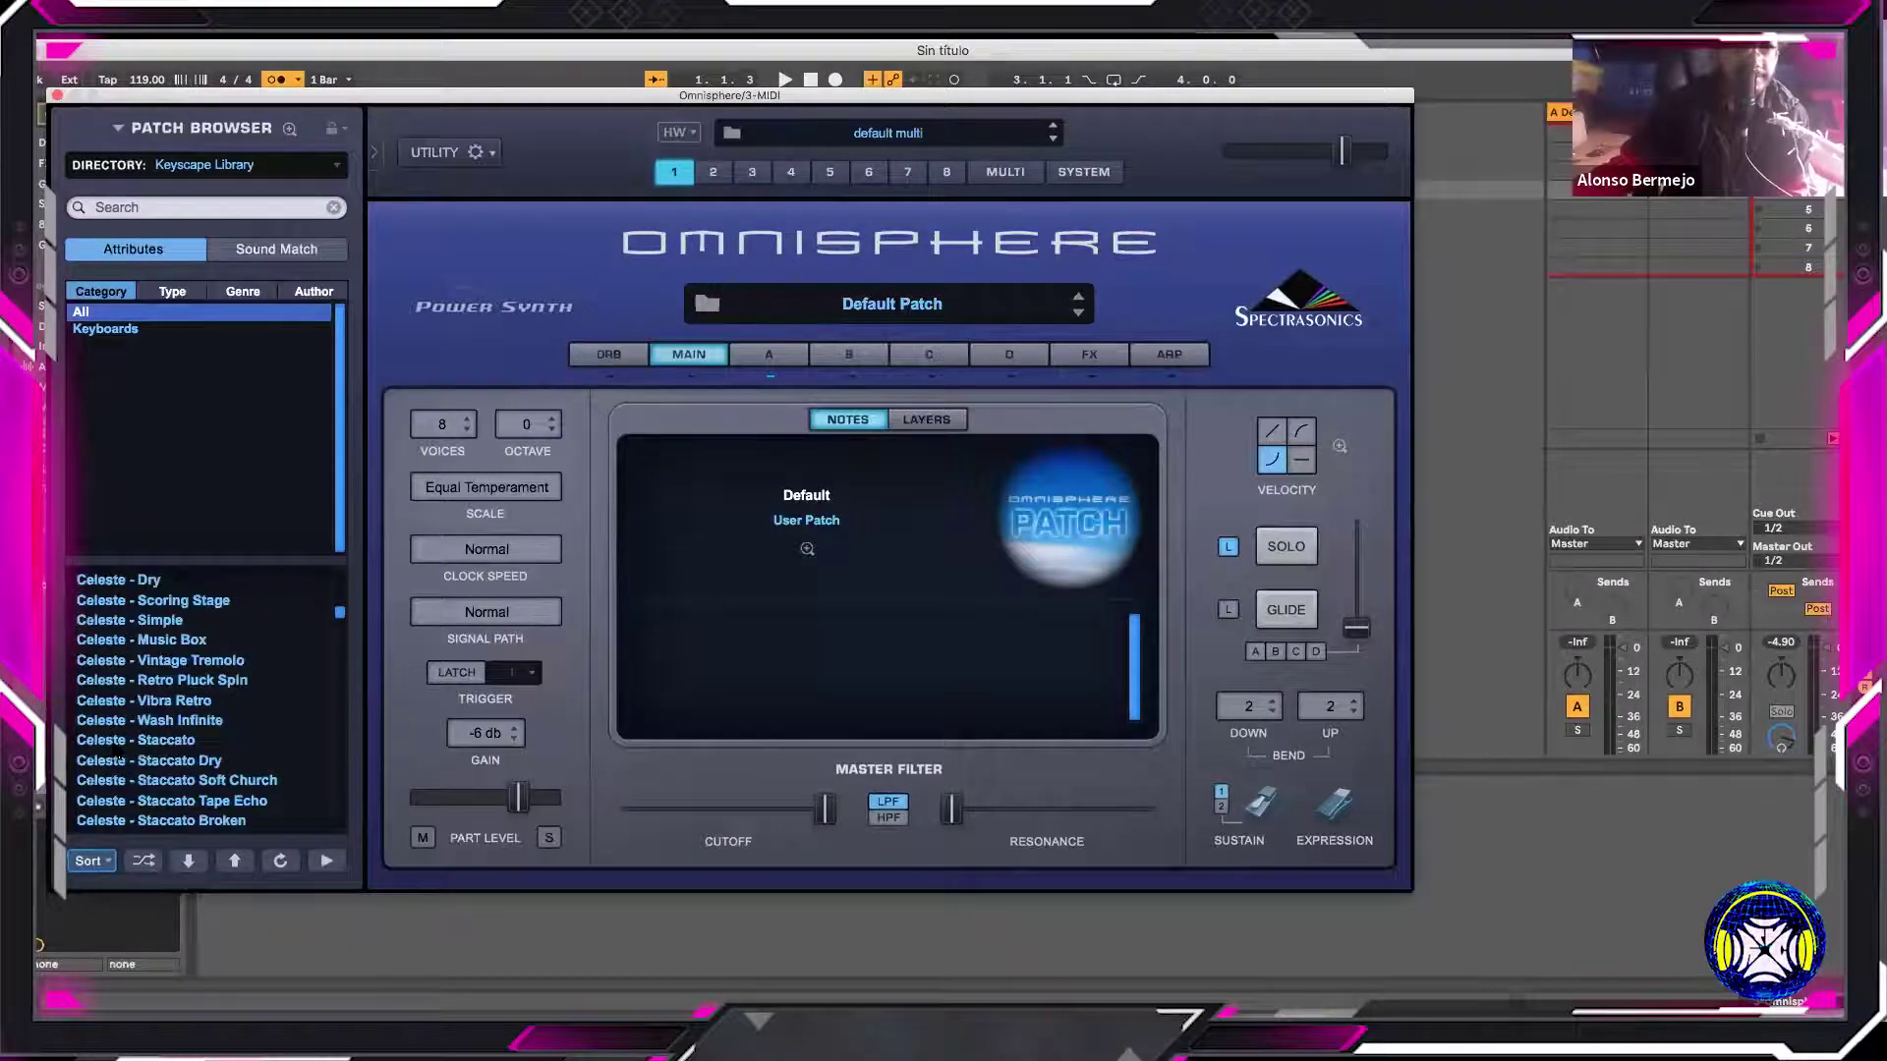
{"action": "scroll", "coordinate": [115, 752], "scroll_direction": "down", "scroll_amount": 10}
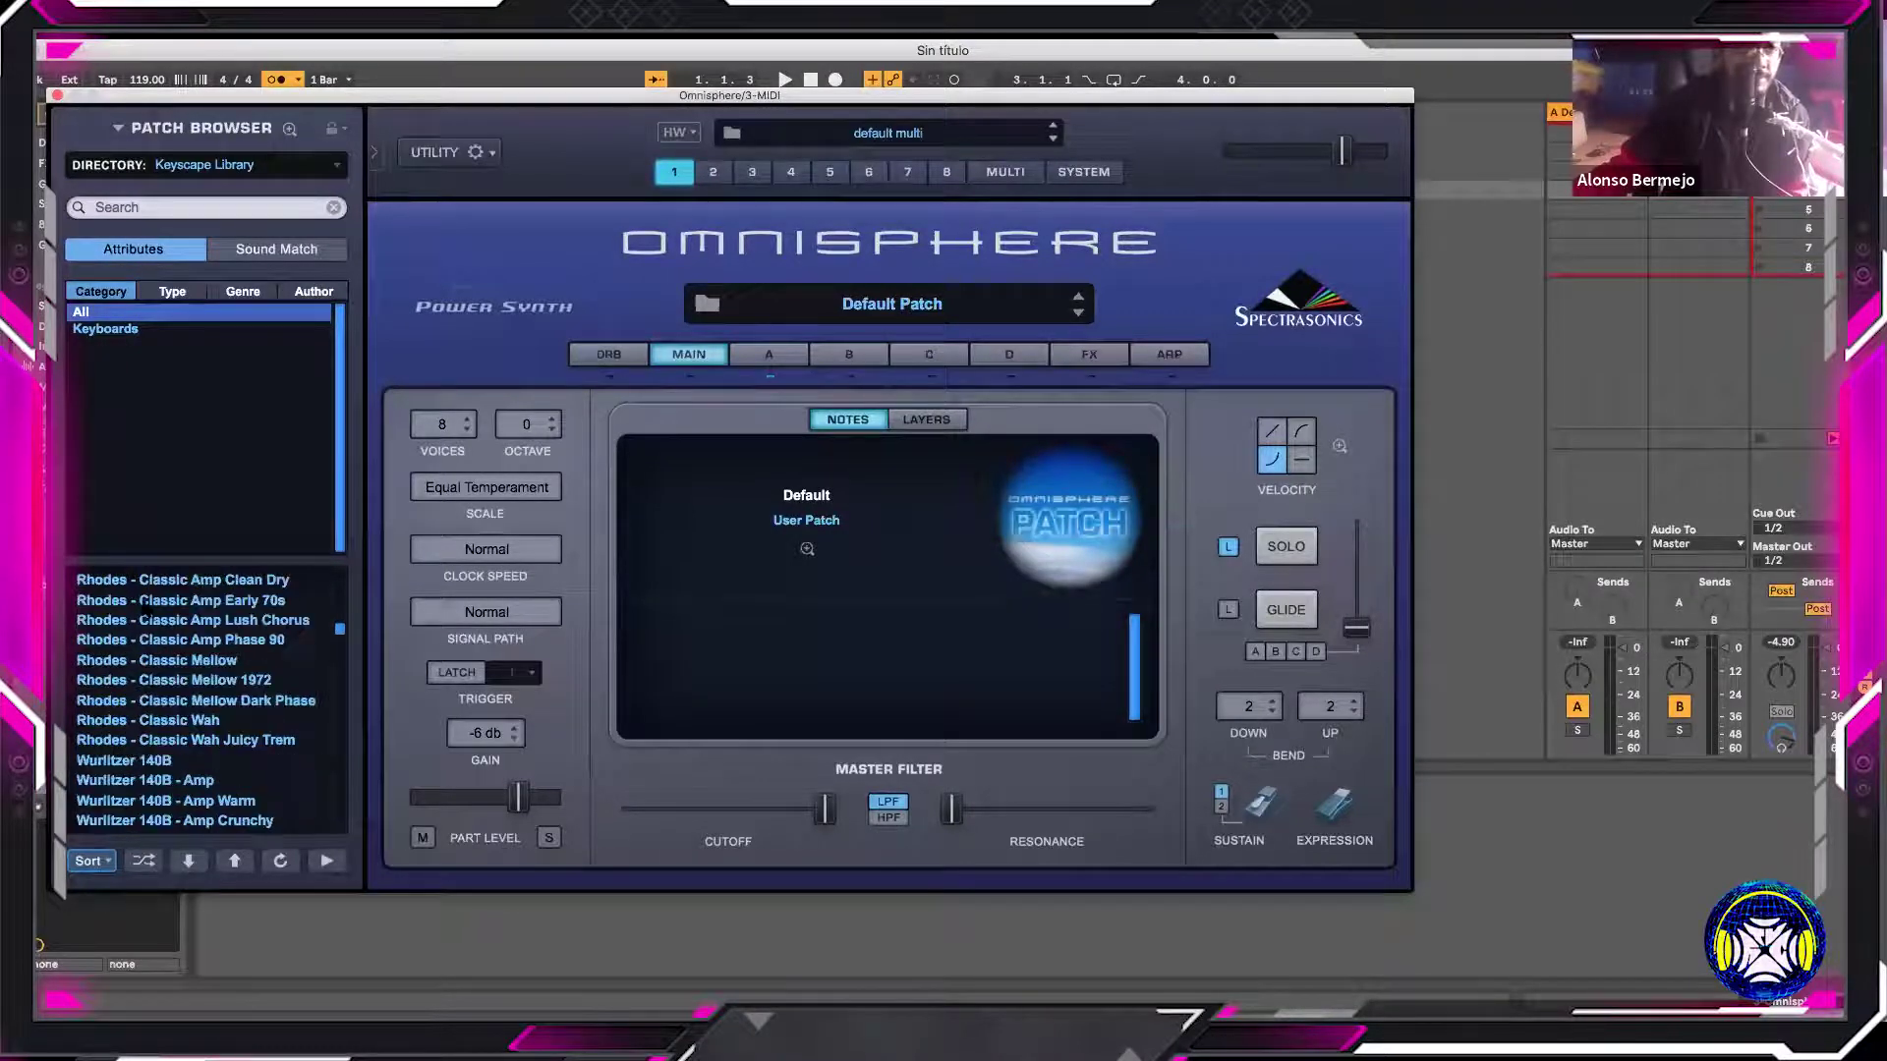
{"action": "left_click", "coordinate": [145, 601]}
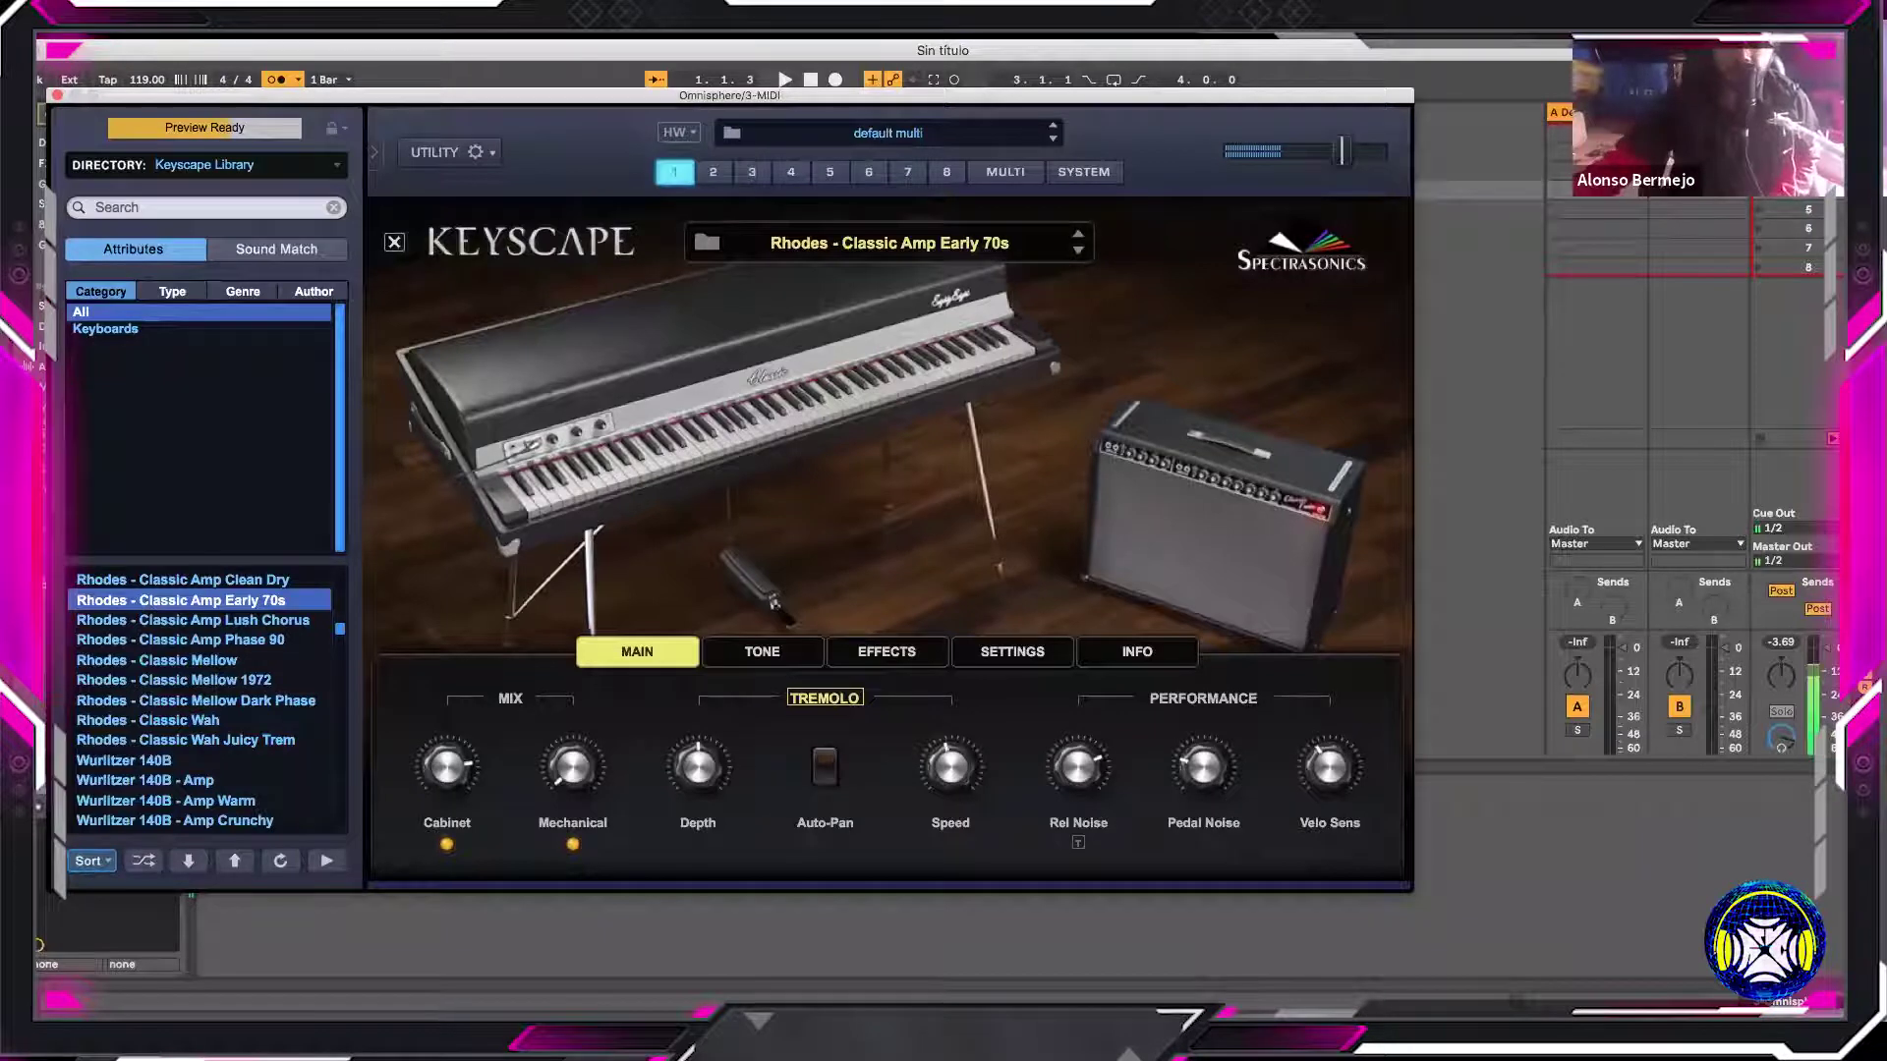
Move the Omnisphere window clear of the session tracks and arm the 808 Core Kit track for recording
{"action": "left_click", "coordinate": [1065, 84]}
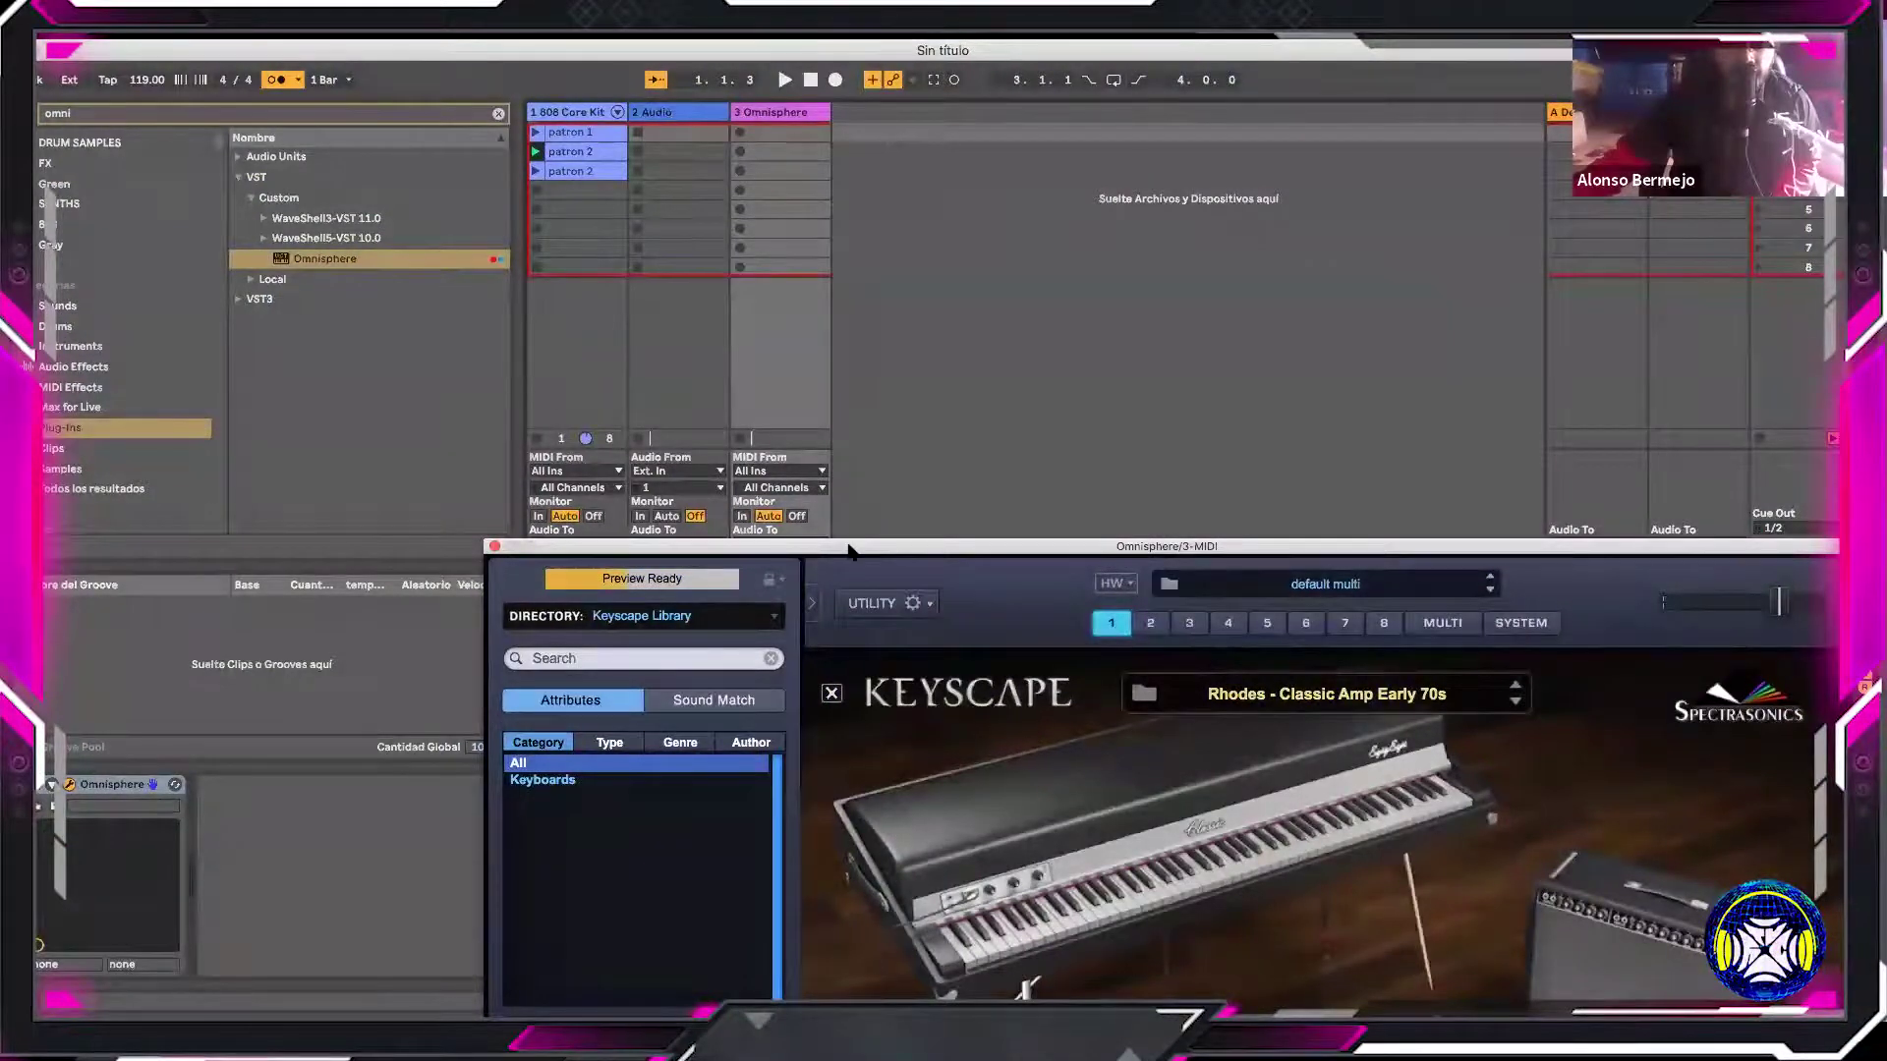
{"action": "left_click_drag", "start_coordinate": [1665, 552], "coordinate": [1844, 552]}
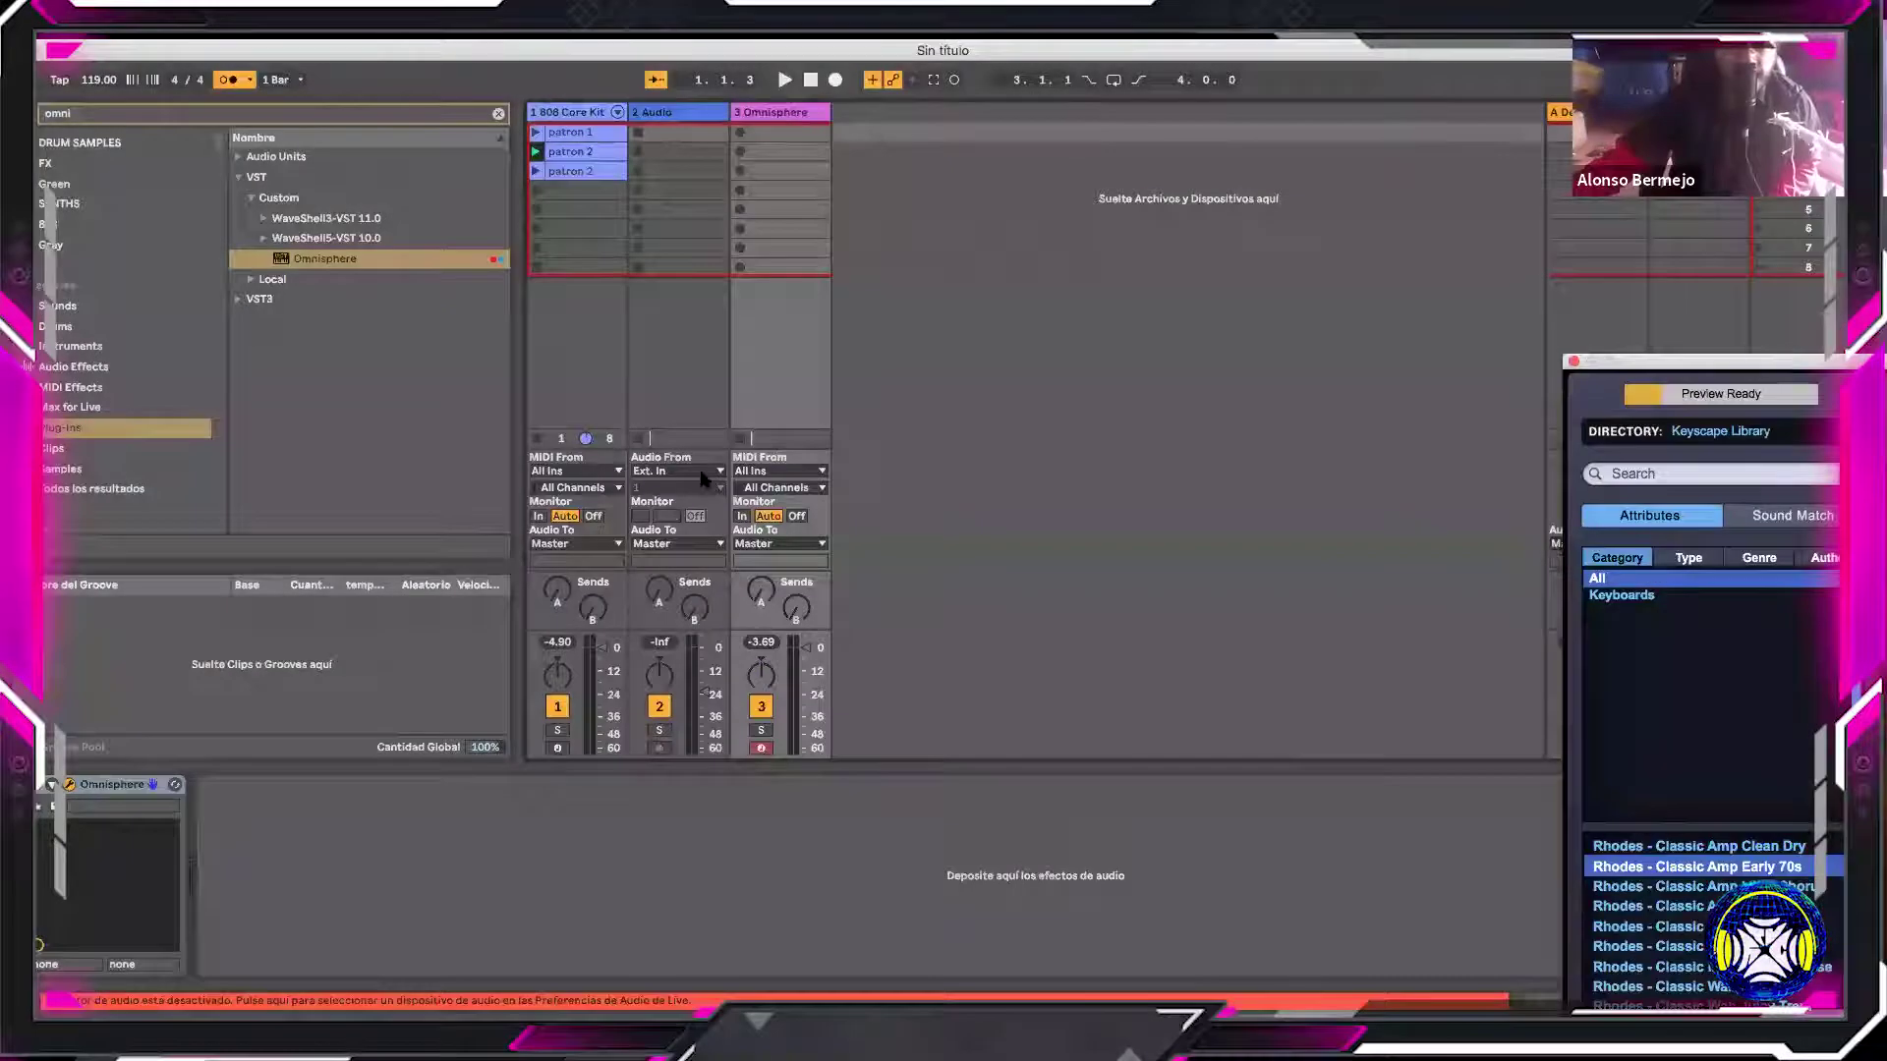
{"action": "left_click", "coordinate": [557, 748]}
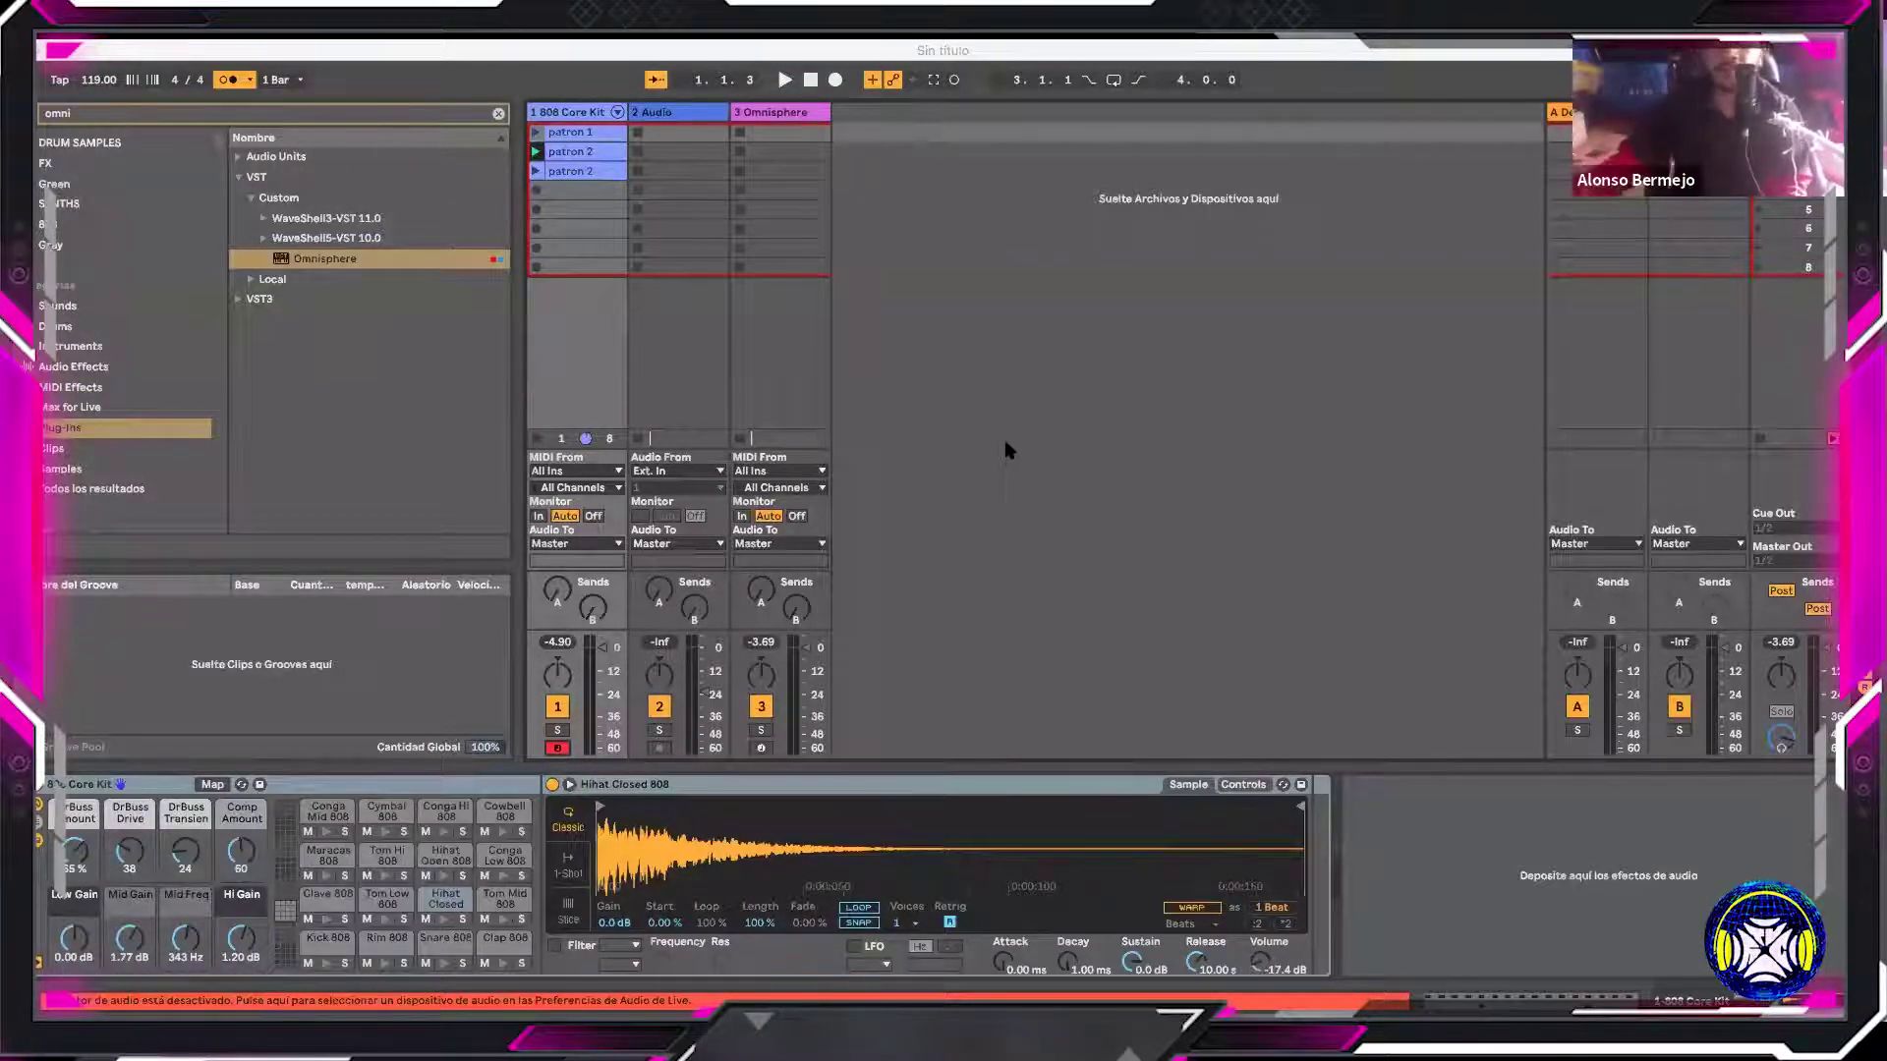
Set both the audio input and output devices to Universal Audio Thunderbolt in the Live preferences
{"action": "left_click", "coordinate": [1488, 326]}
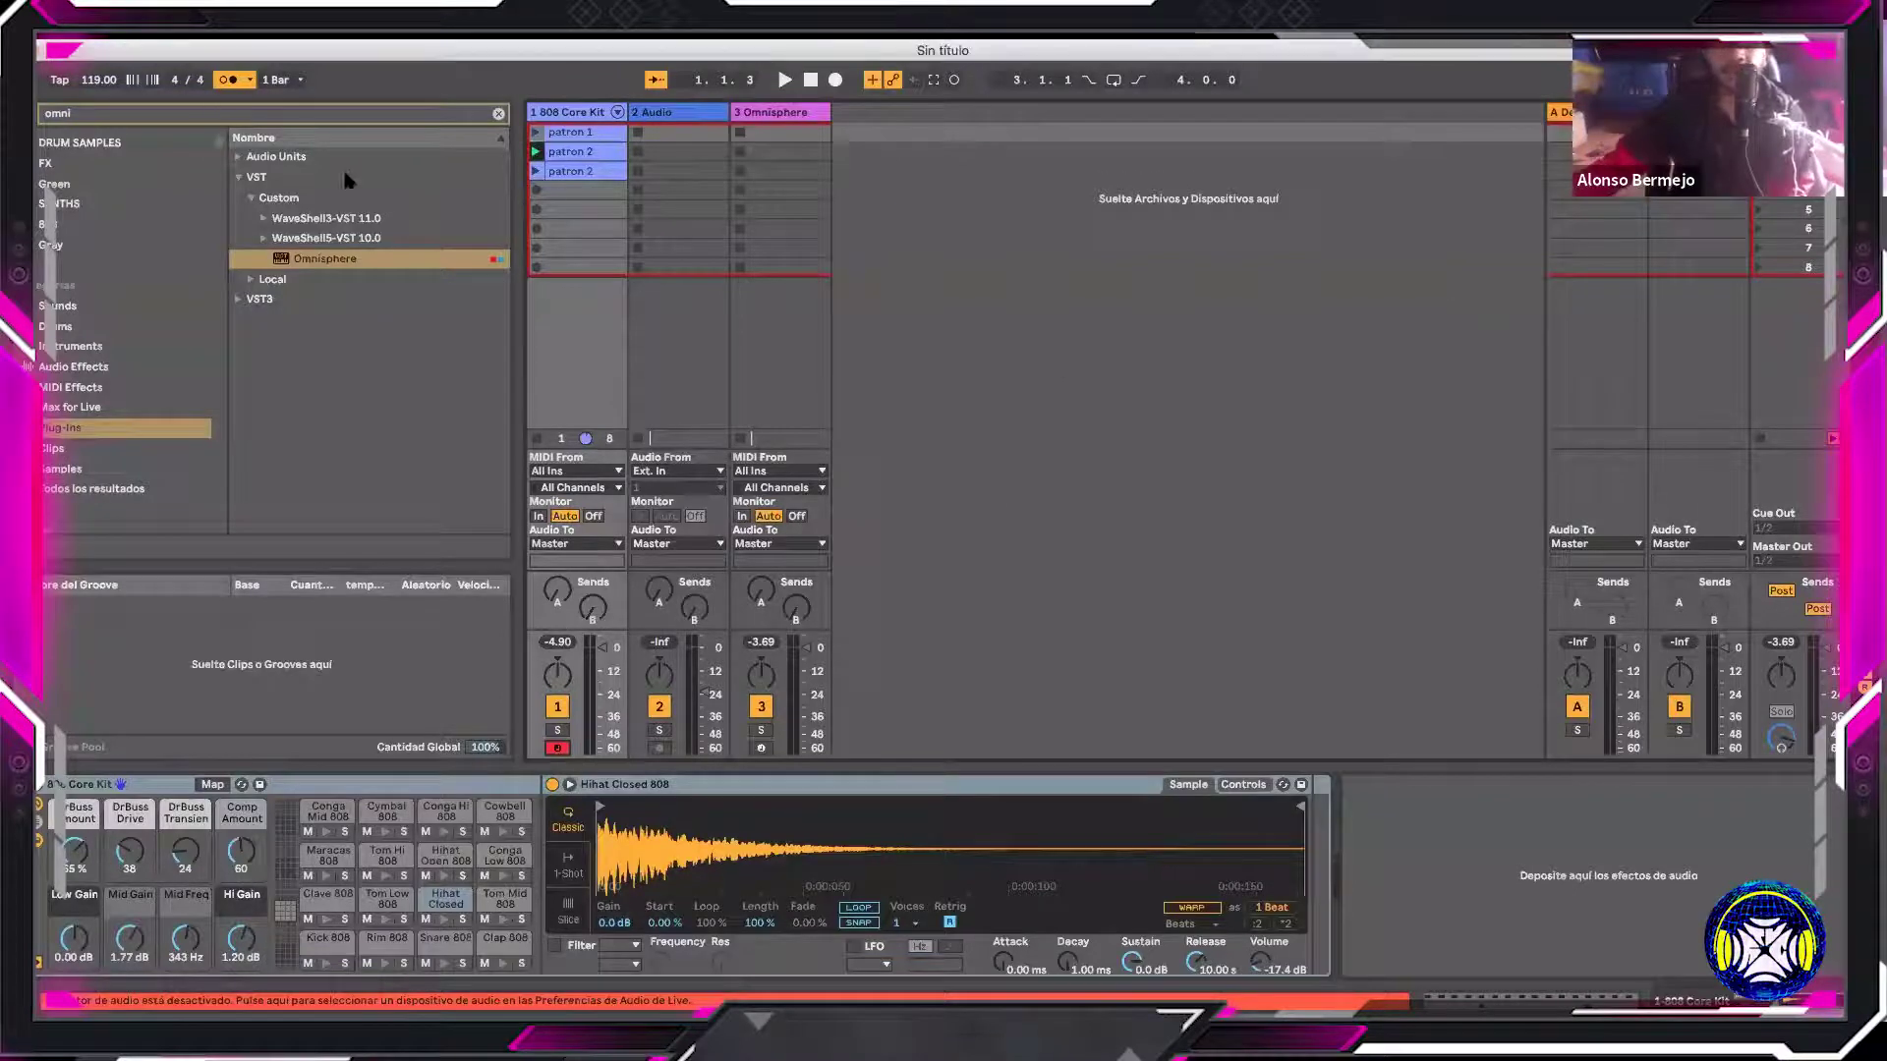
{"action": "left_click", "coordinate": [364, 220]}
{"action": "left_click", "coordinate": [83, 32]}
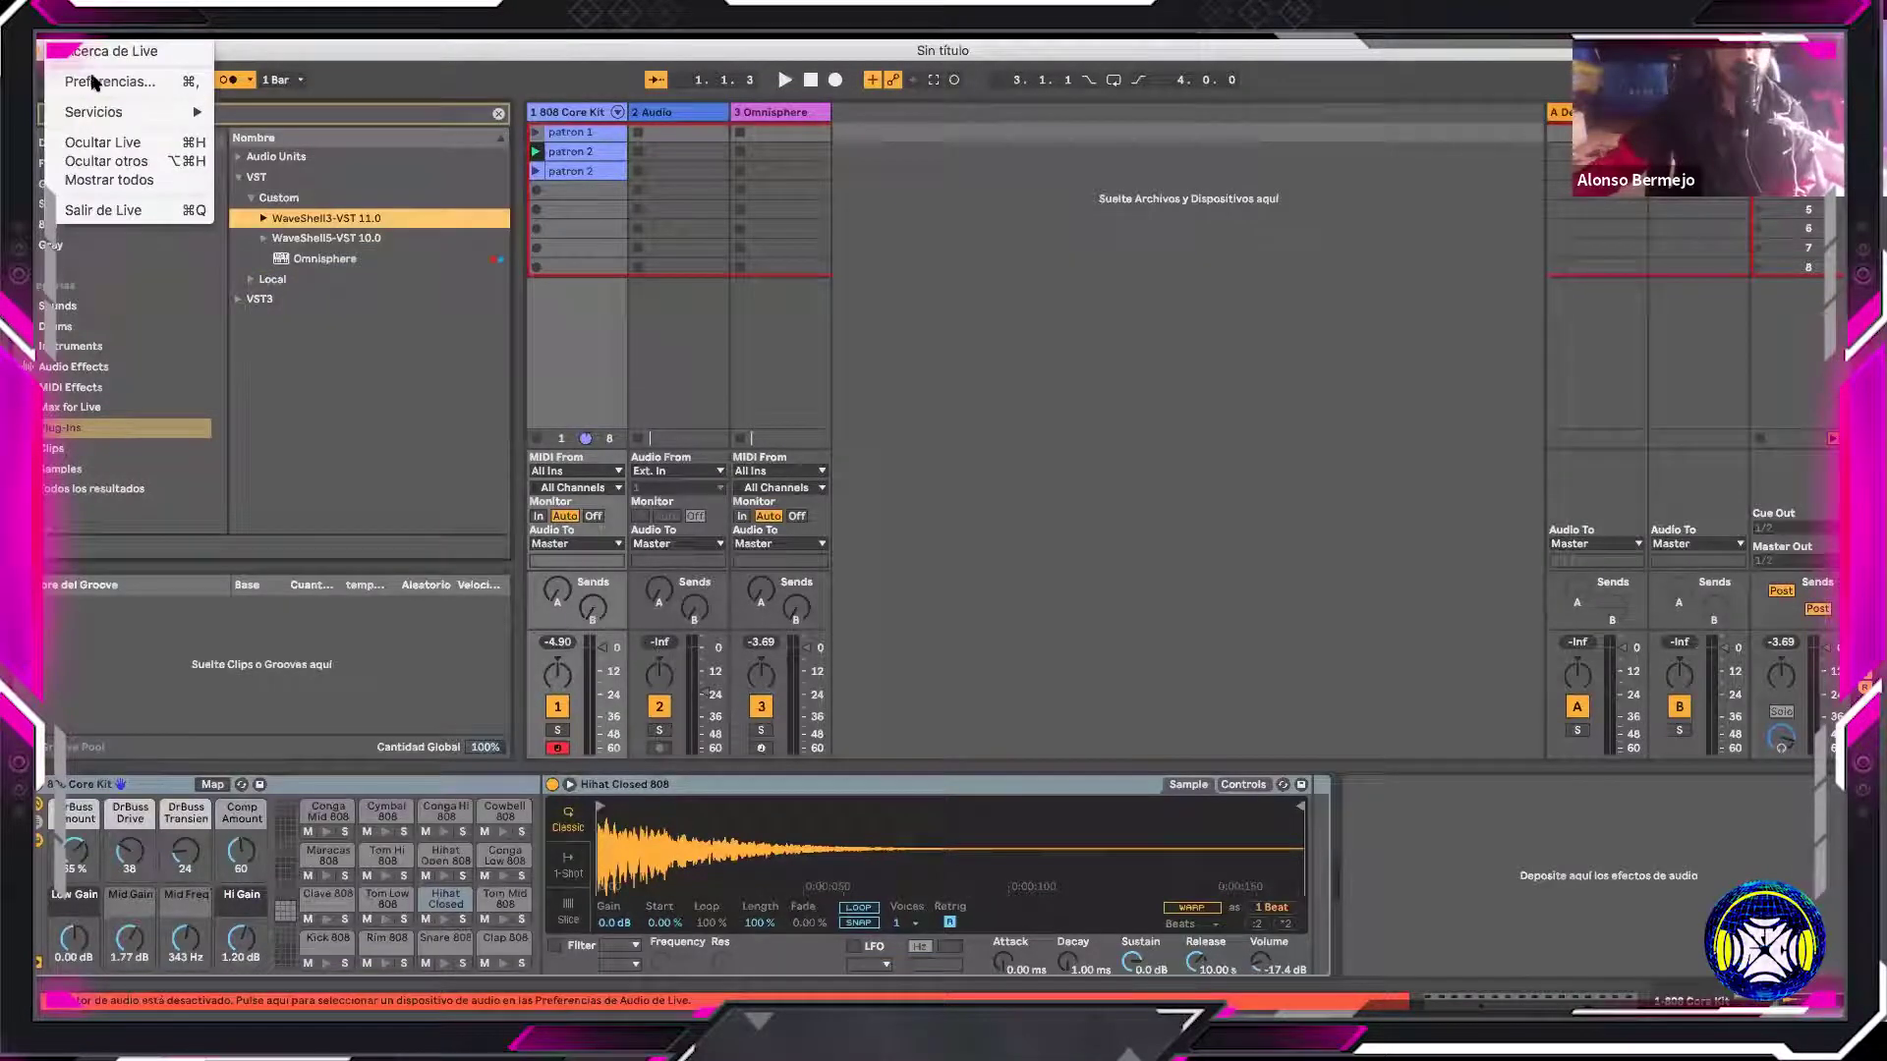
{"action": "left_click", "coordinate": [93, 79]}
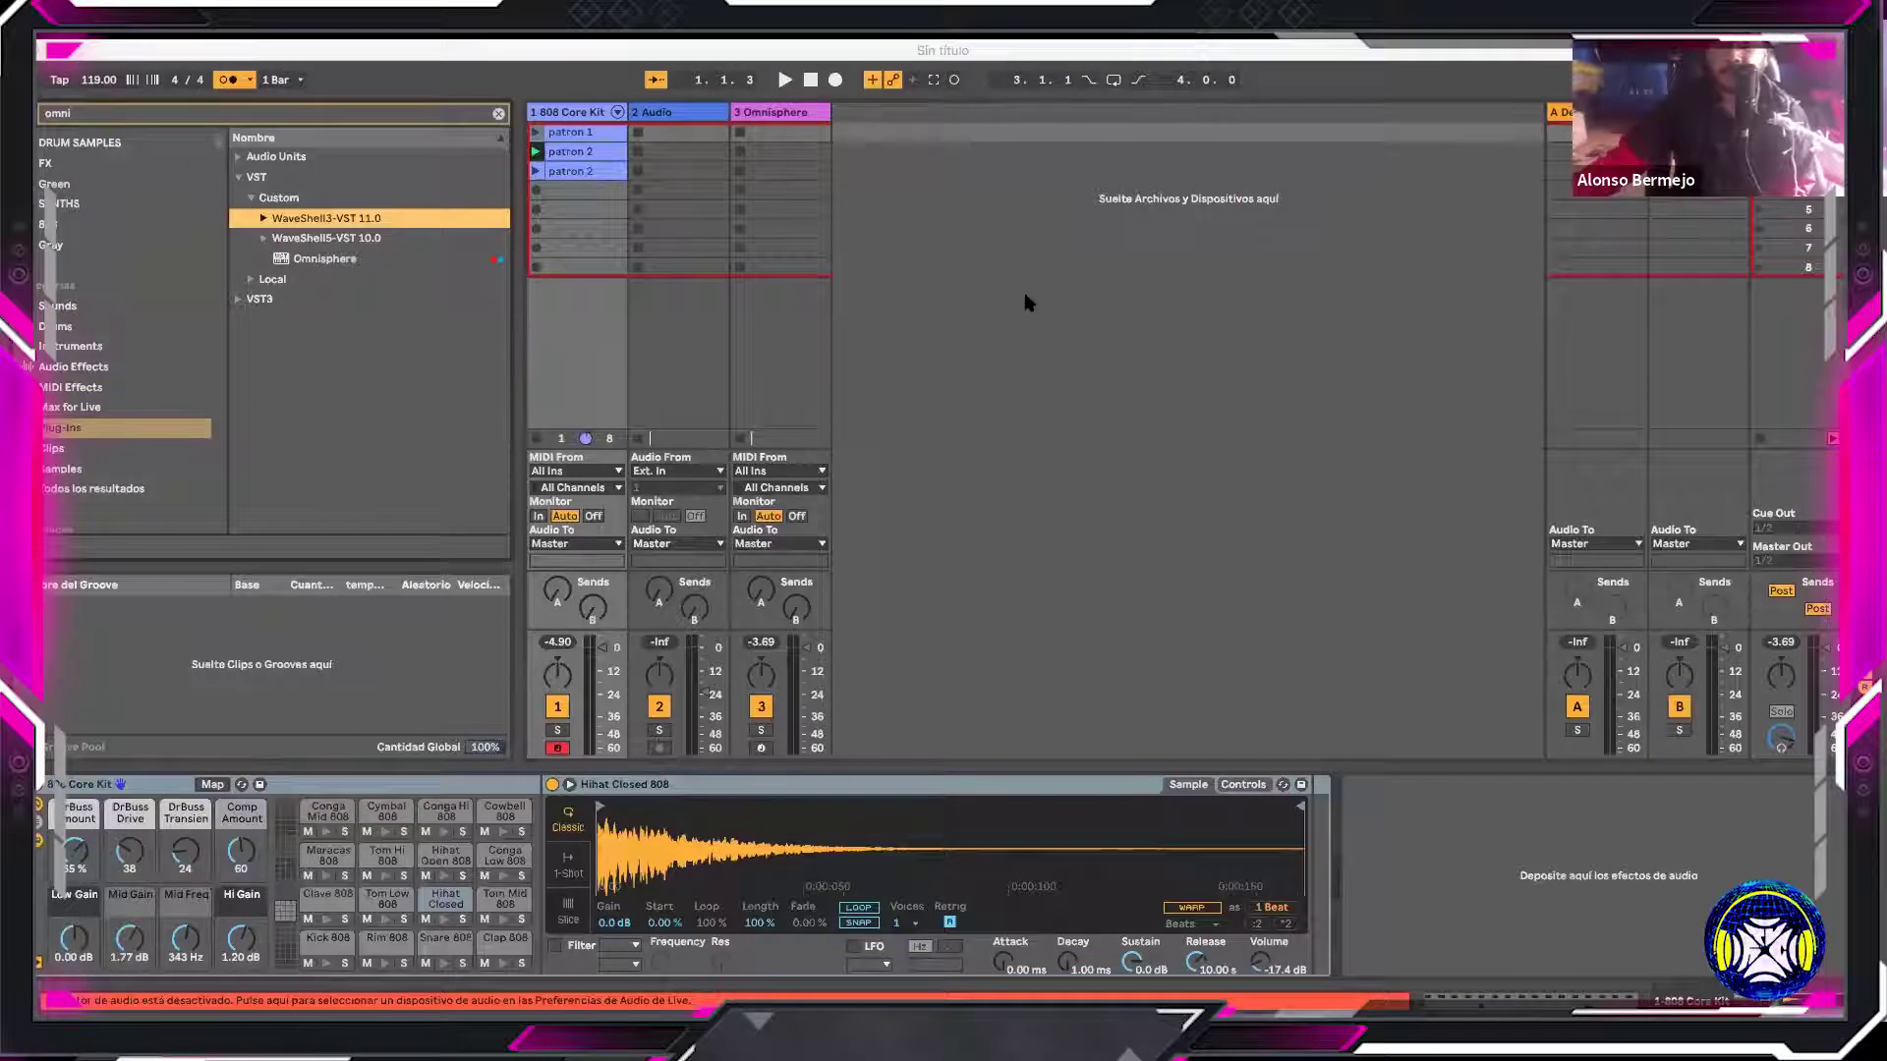
{"action": "left_click", "coordinate": [1033, 337]}
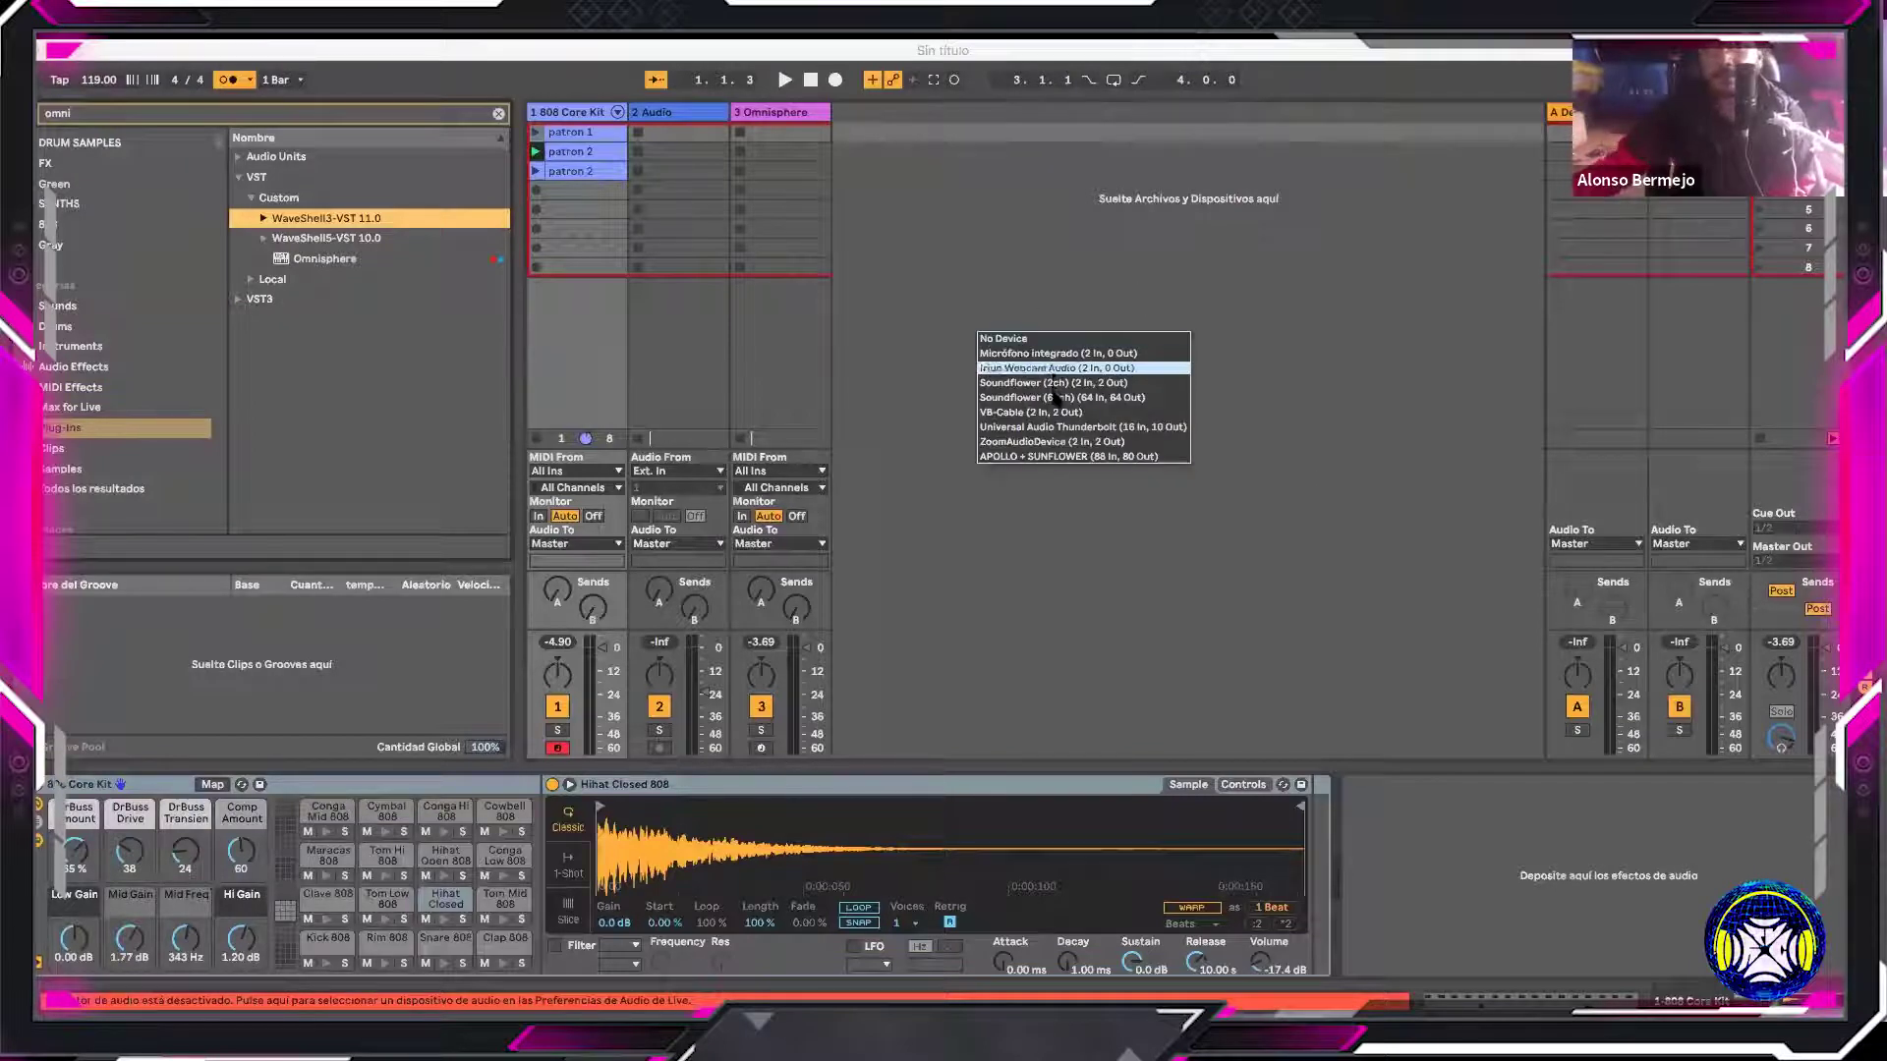
{"action": "left_click", "coordinate": [1022, 428]}
{"action": "left_click", "coordinate": [1022, 351]}
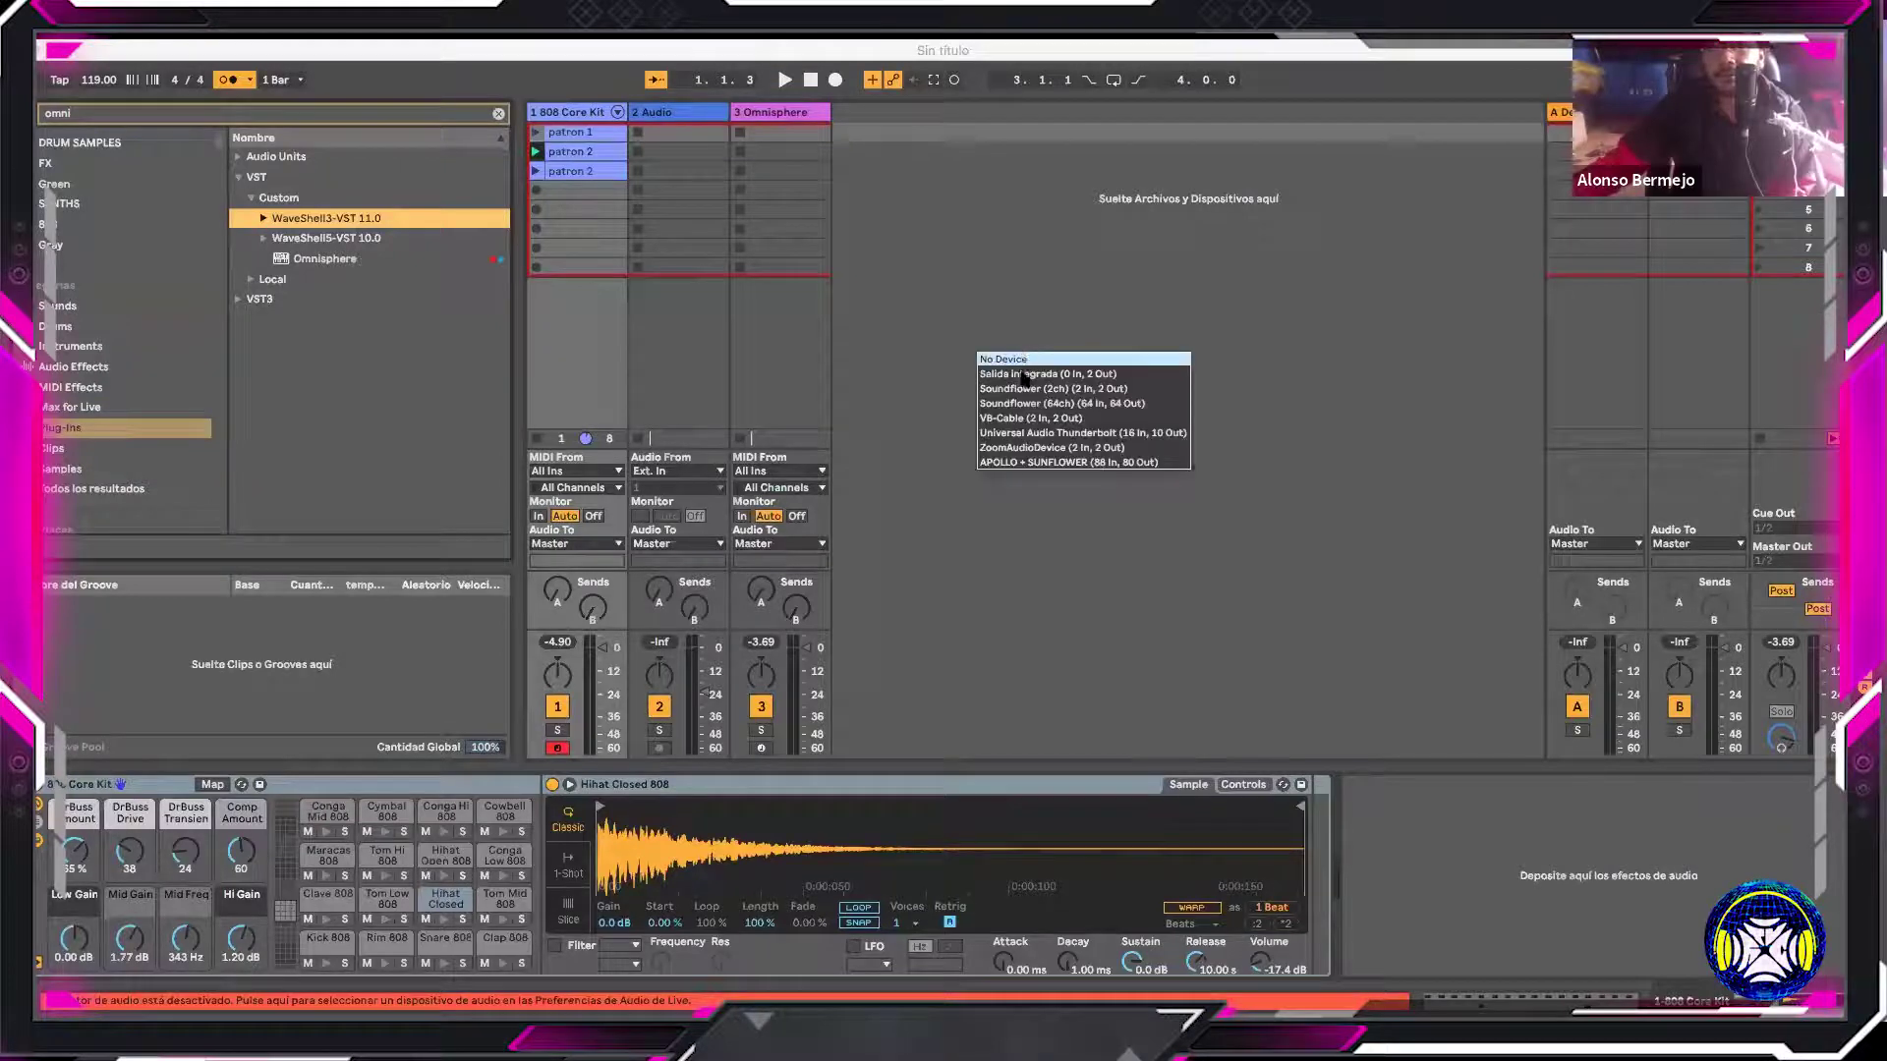
{"action": "left_click", "coordinate": [1038, 435]}
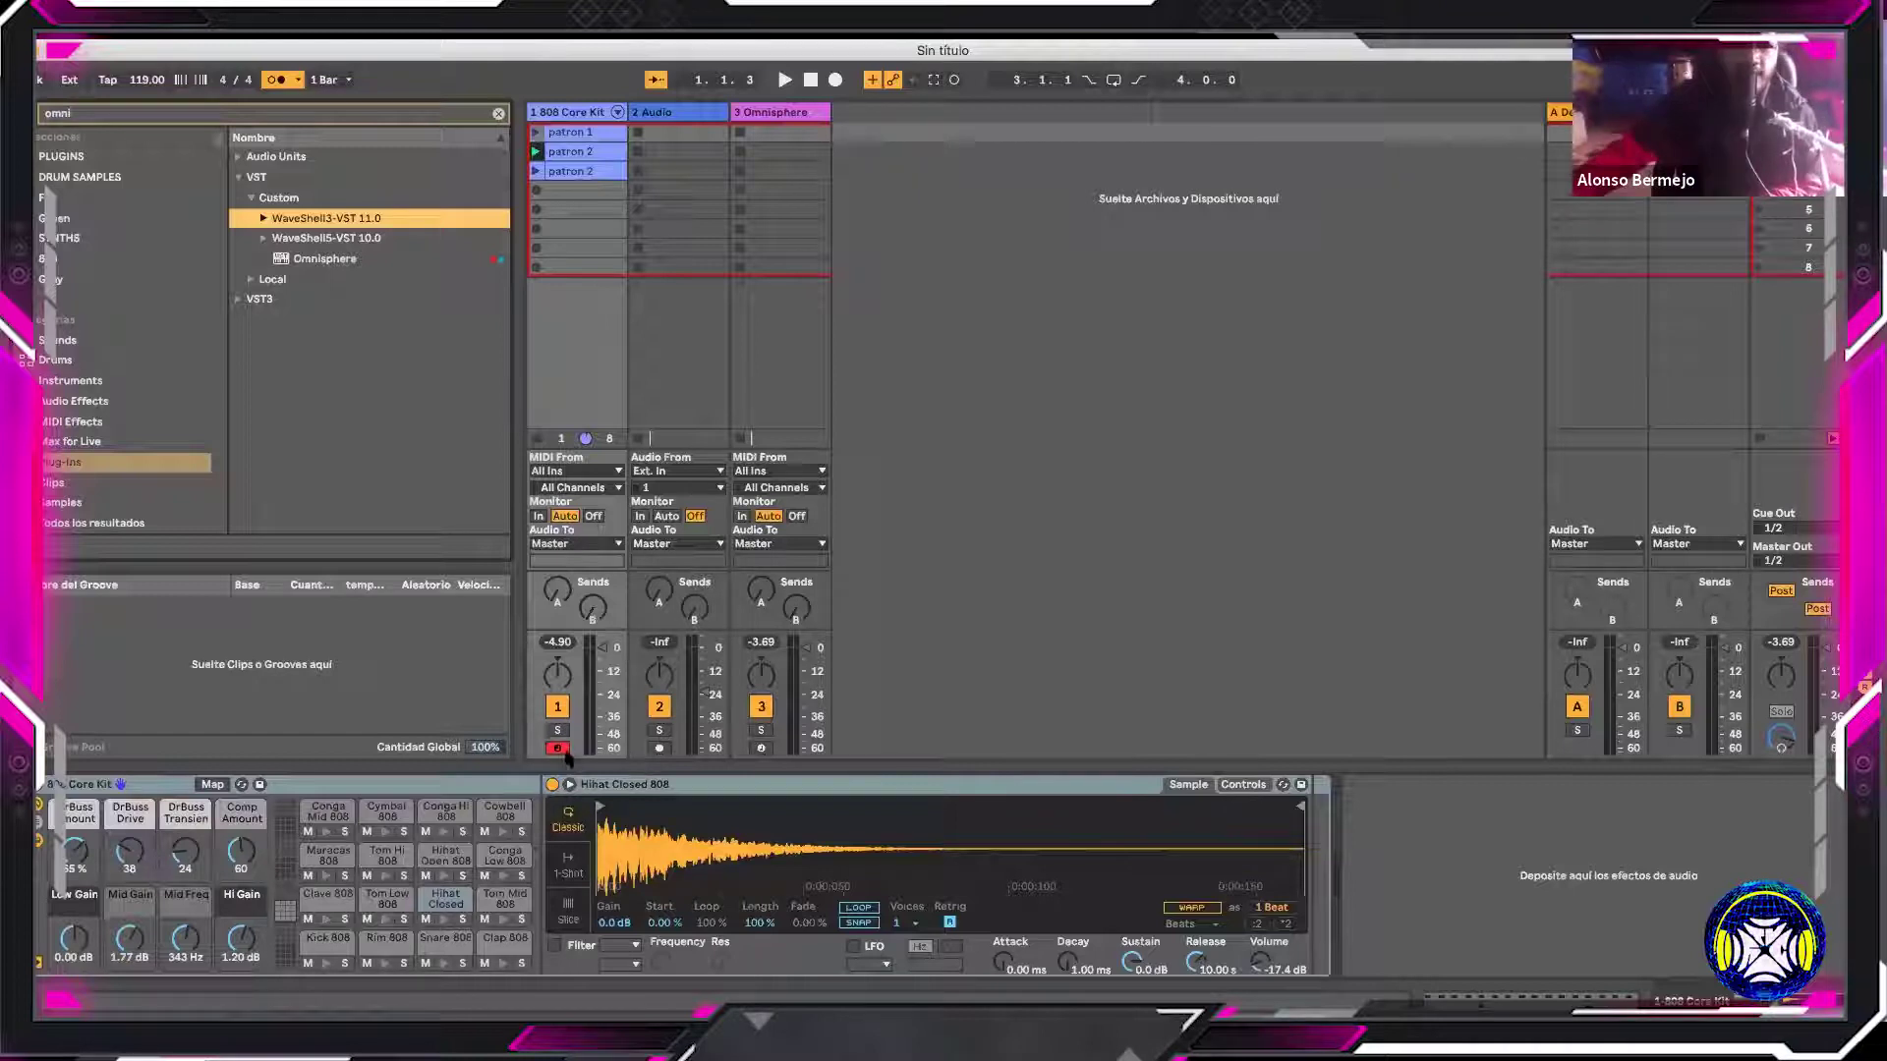
Try out record arming on the 808 Core Kit, 2 Audio and 3 Omnisphere tracks, both singly and together
{"action": "left_click", "coordinate": [671, 750]}
{"action": "left_click", "coordinate": [667, 749]}
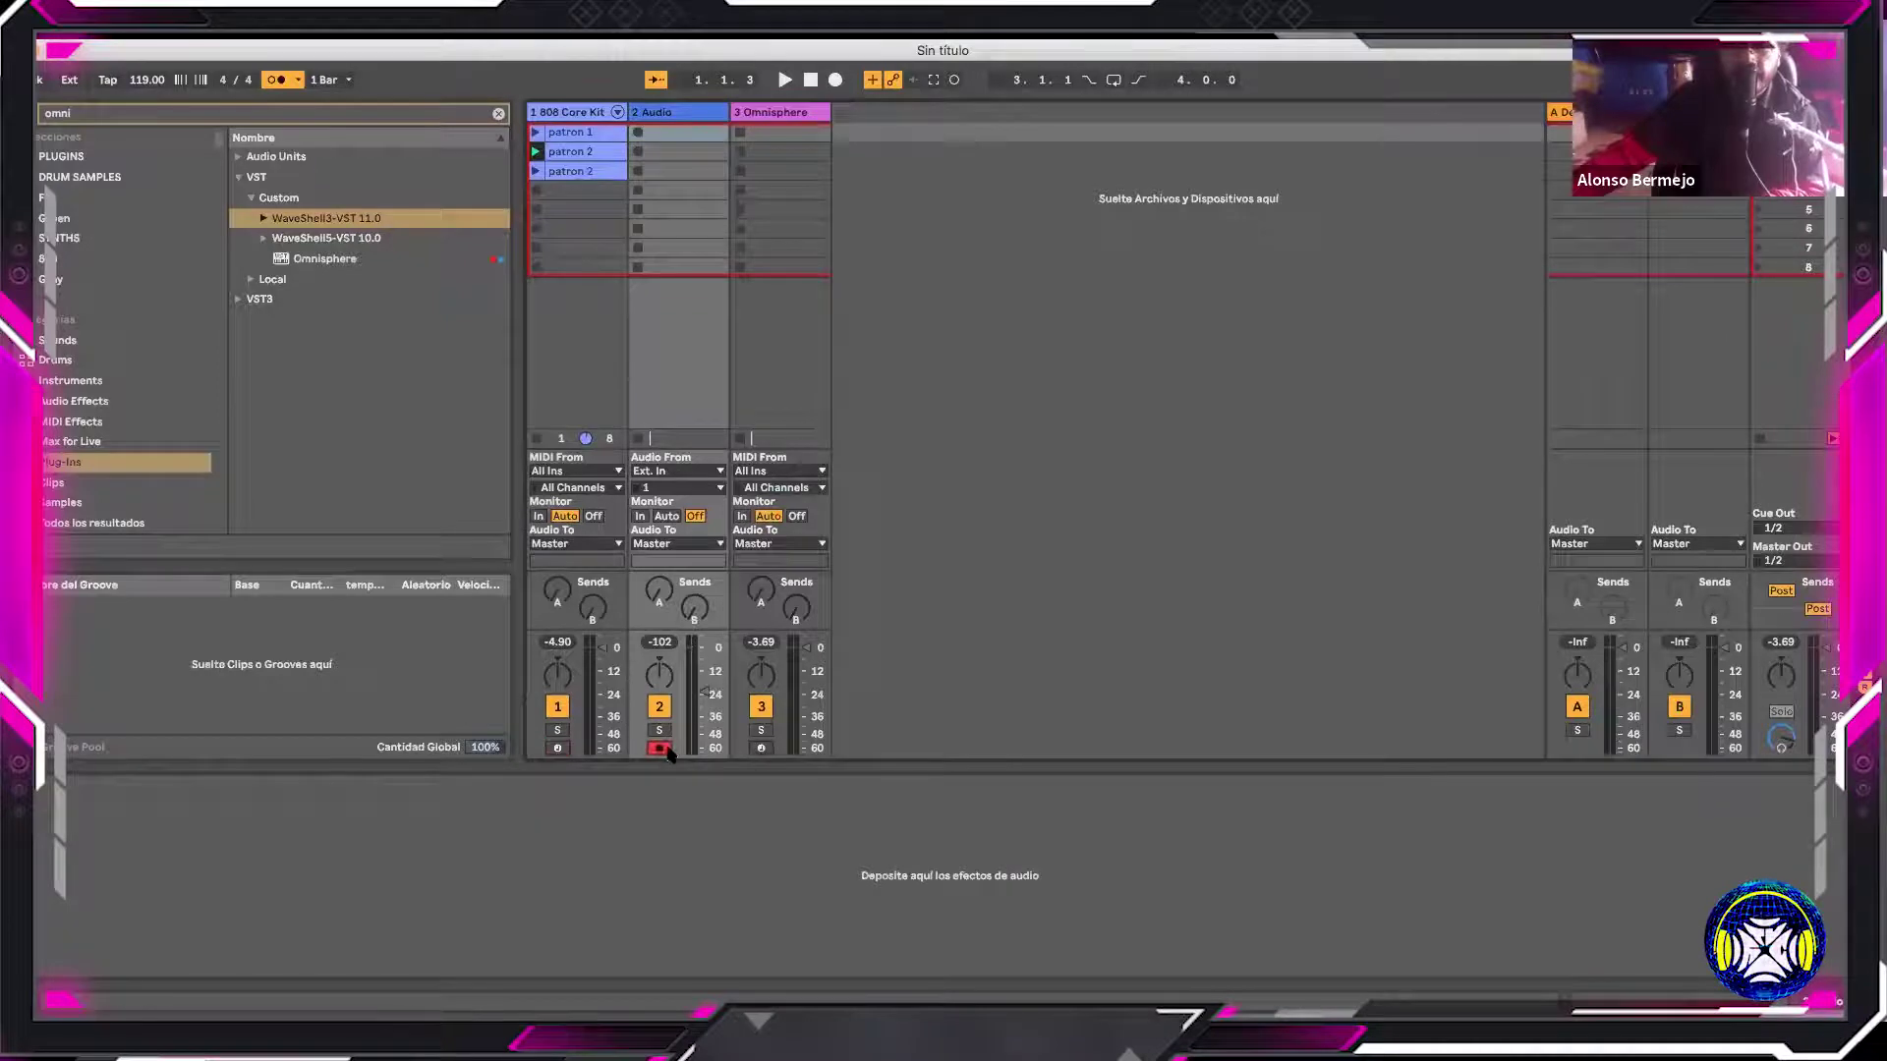
{"action": "left_click", "coordinate": [767, 425]}
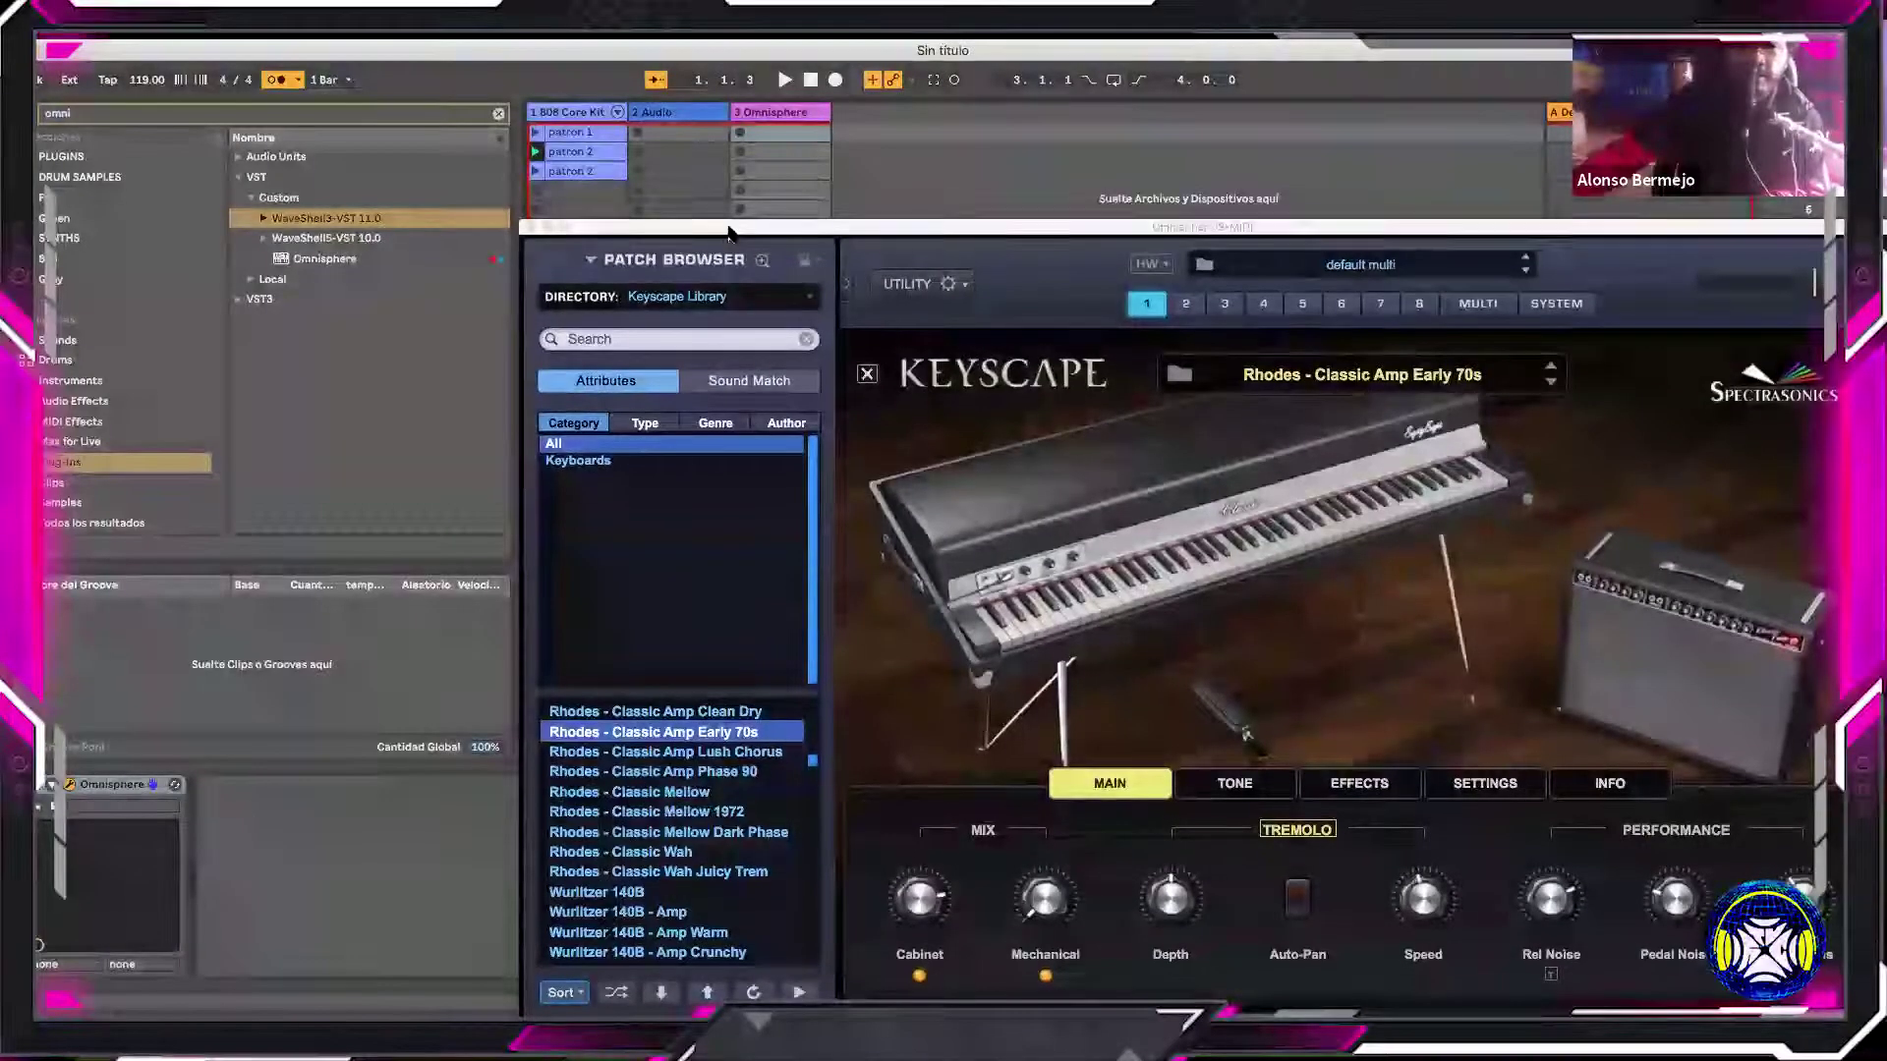
{"action": "left_click_drag", "start_coordinate": [805, 226], "coordinate": [1535, 302]}
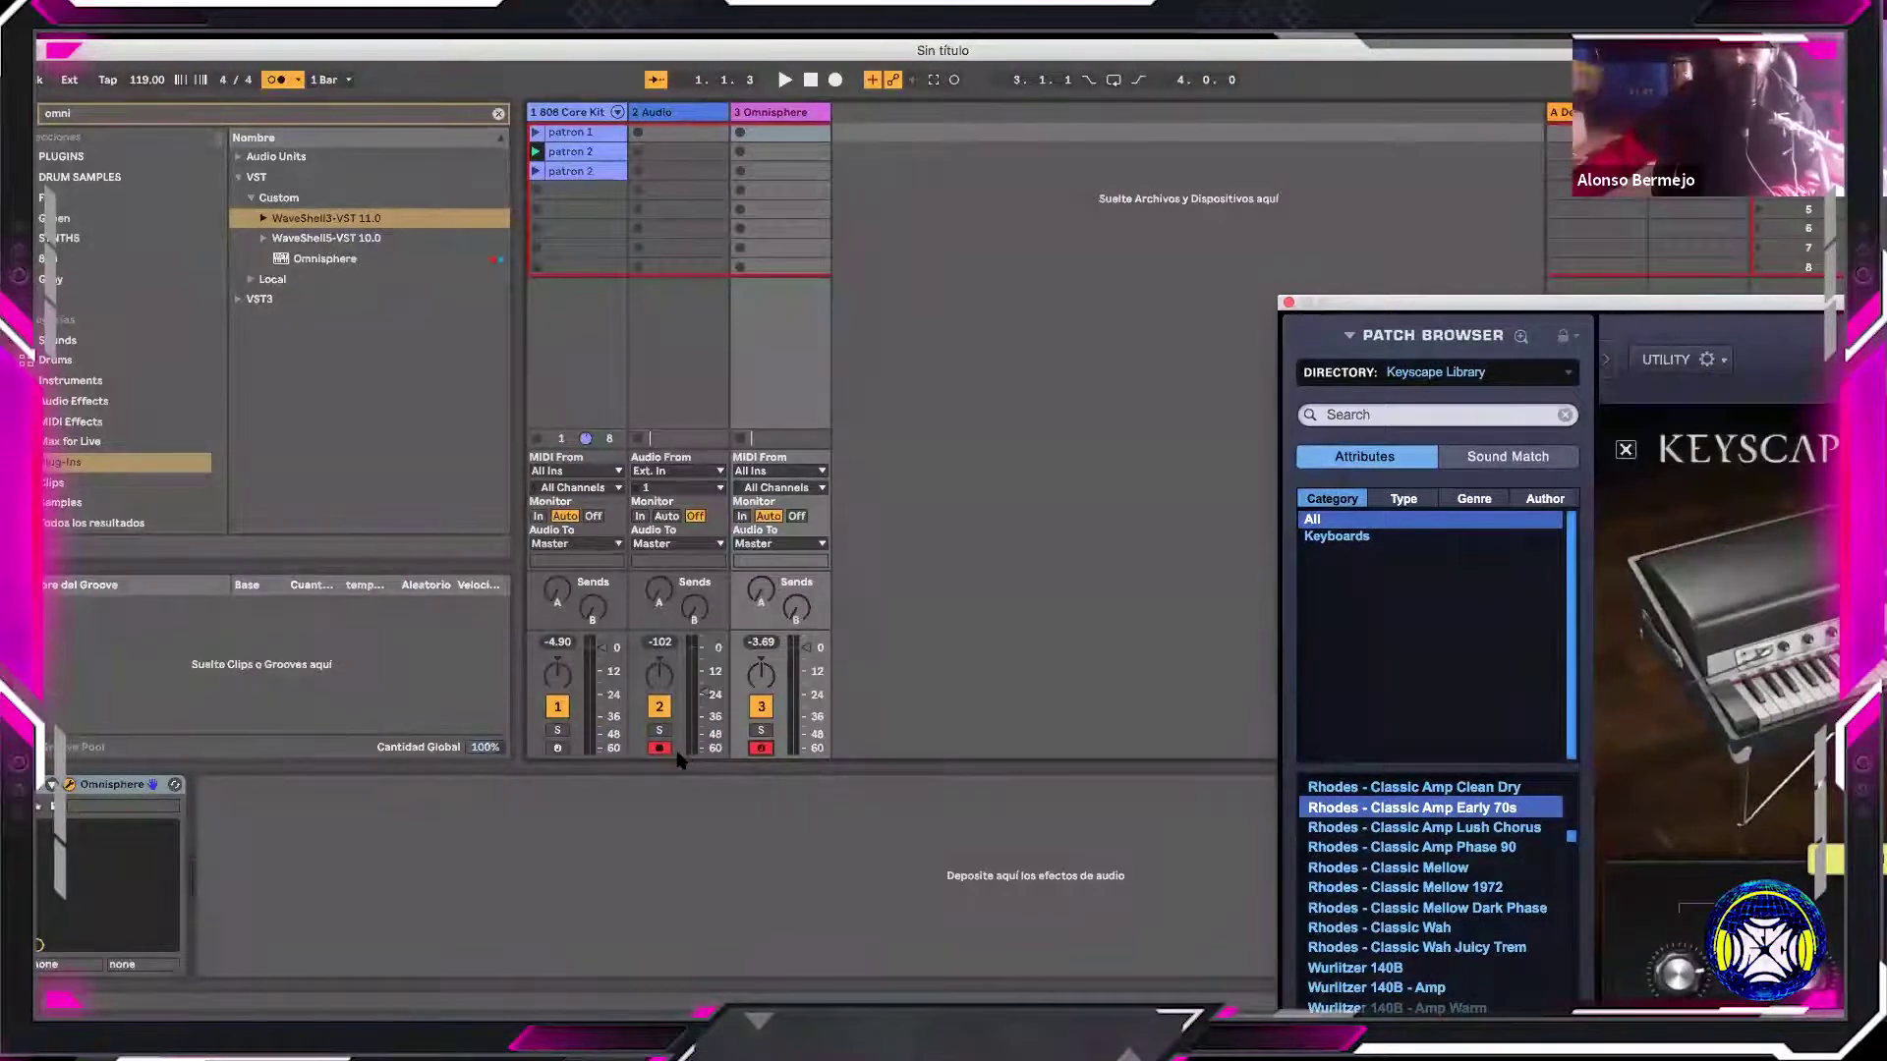
{"action": "left_click", "coordinate": [557, 749]}
{"action": "left_click", "coordinate": [557, 750]}
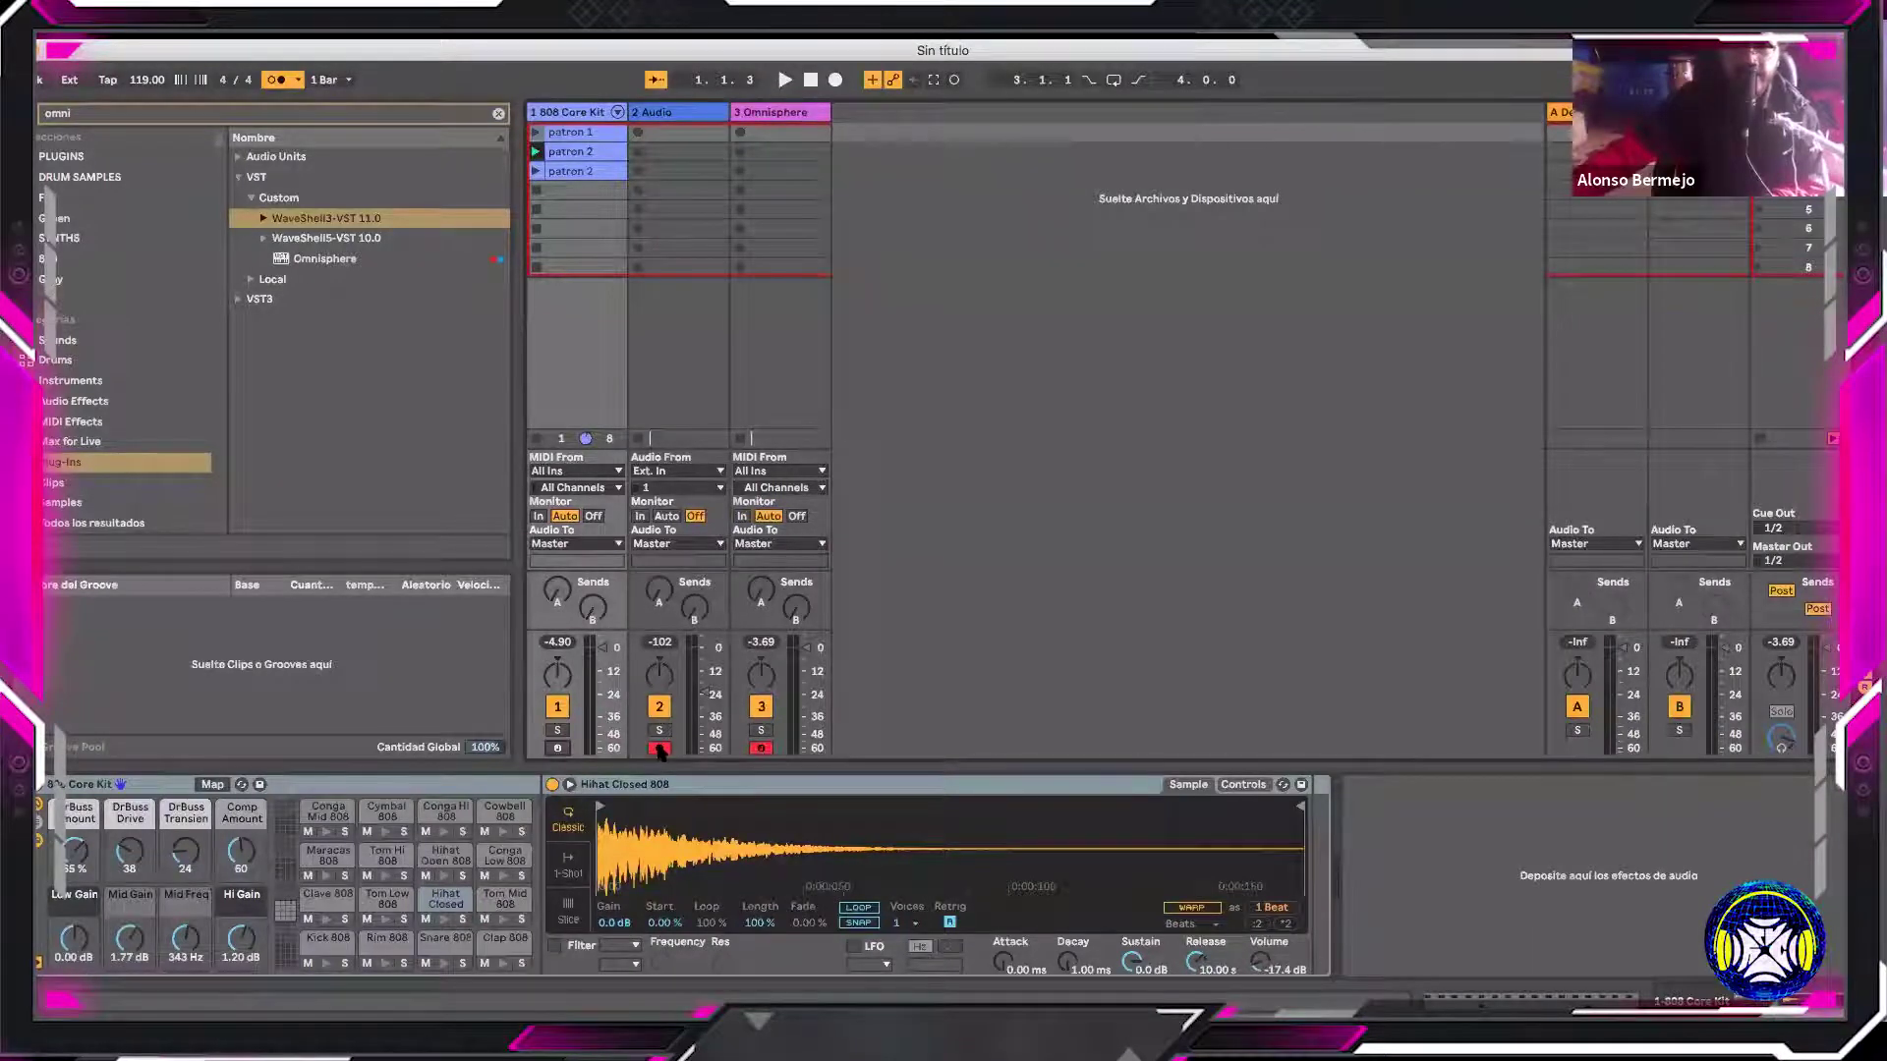
{"action": "left_click", "coordinate": [760, 749]}
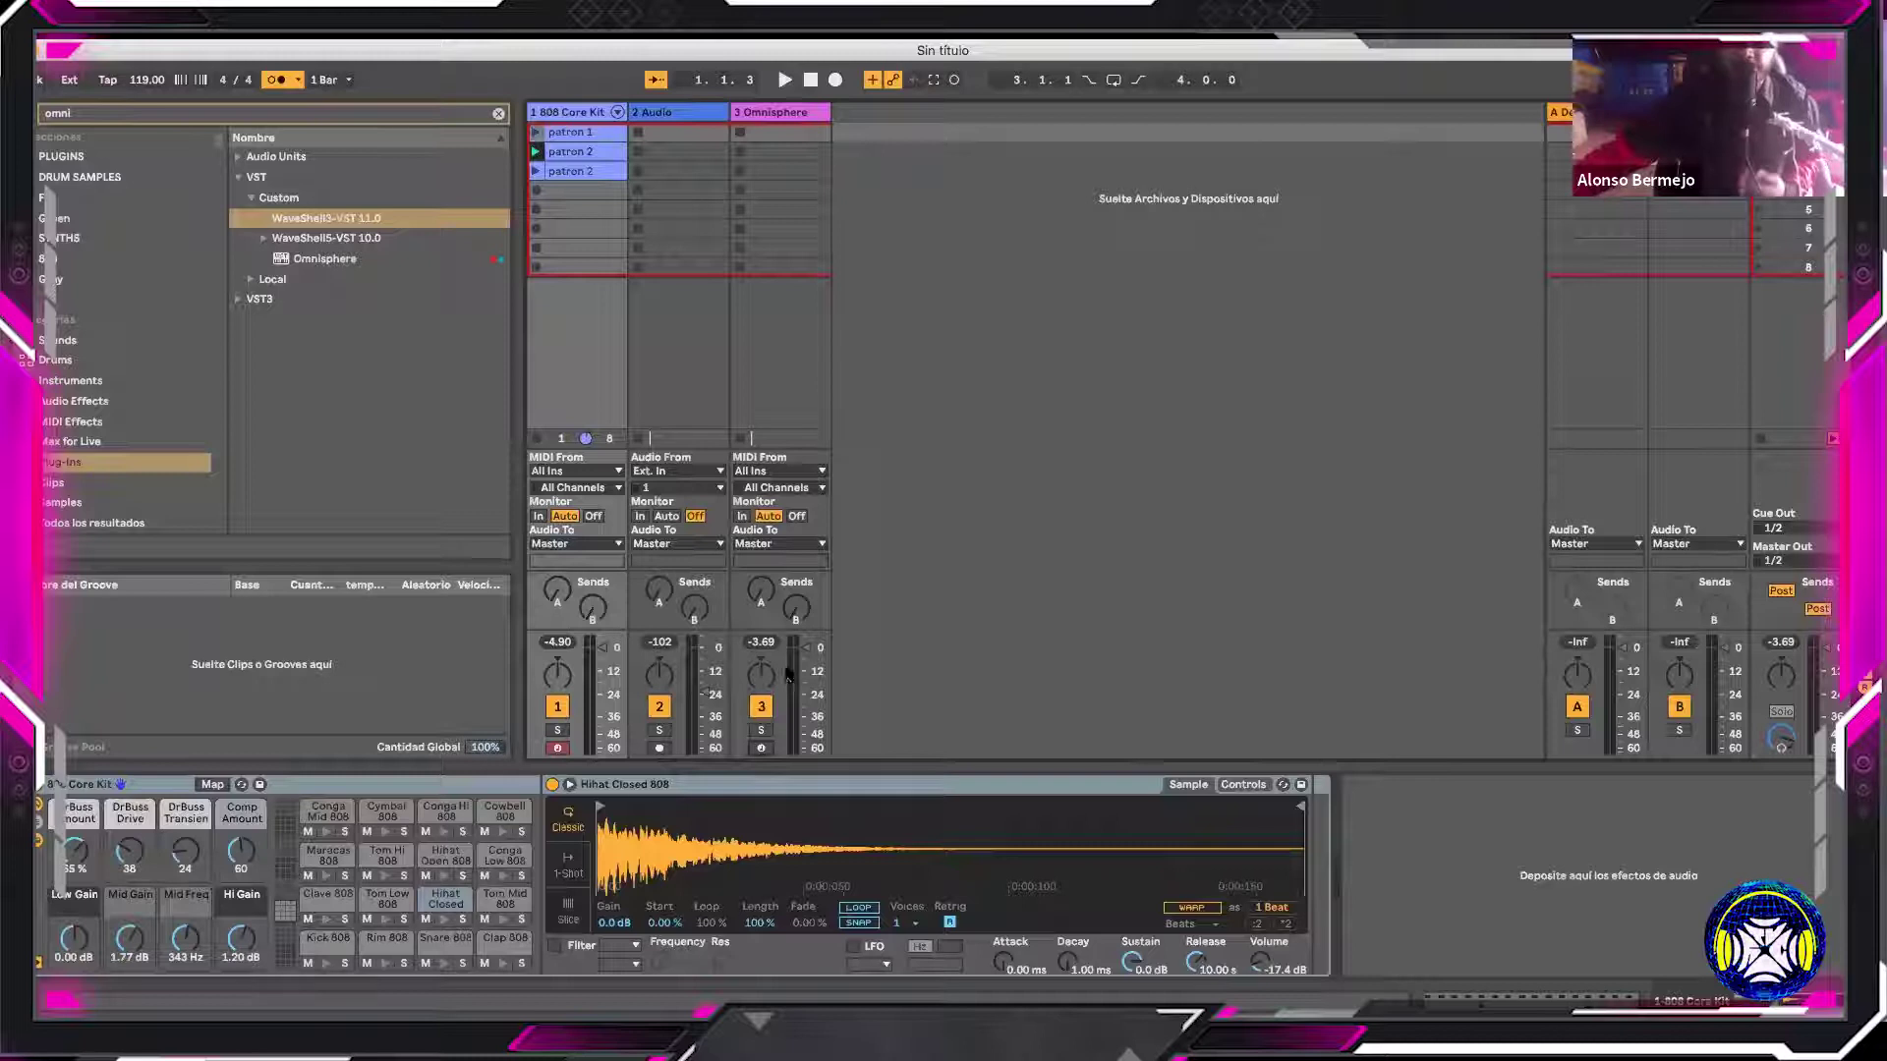
{"action": "left_click", "coordinate": [659, 747]}
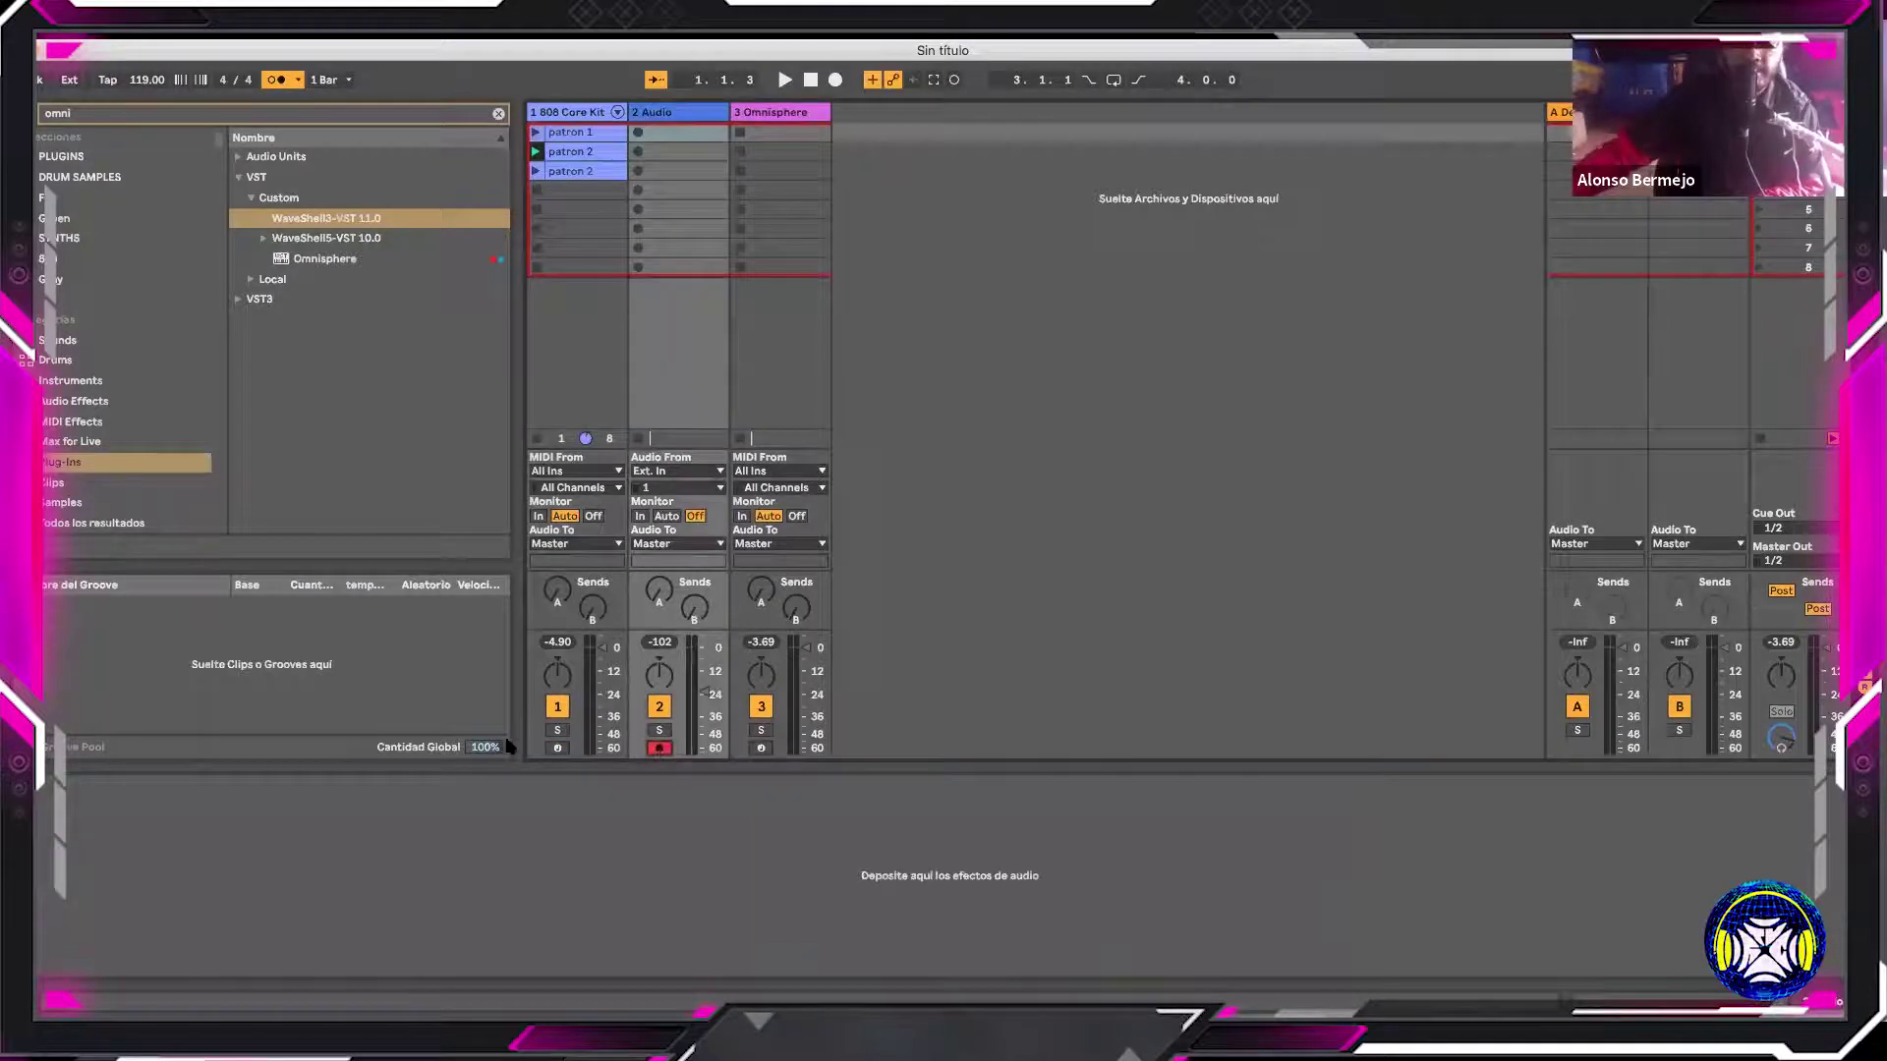
Arm only the 3 Omnisphere track for recording and load the Rhodes - Classic Mellow 1972 patch
{"action": "left_click", "coordinate": [762, 749]}
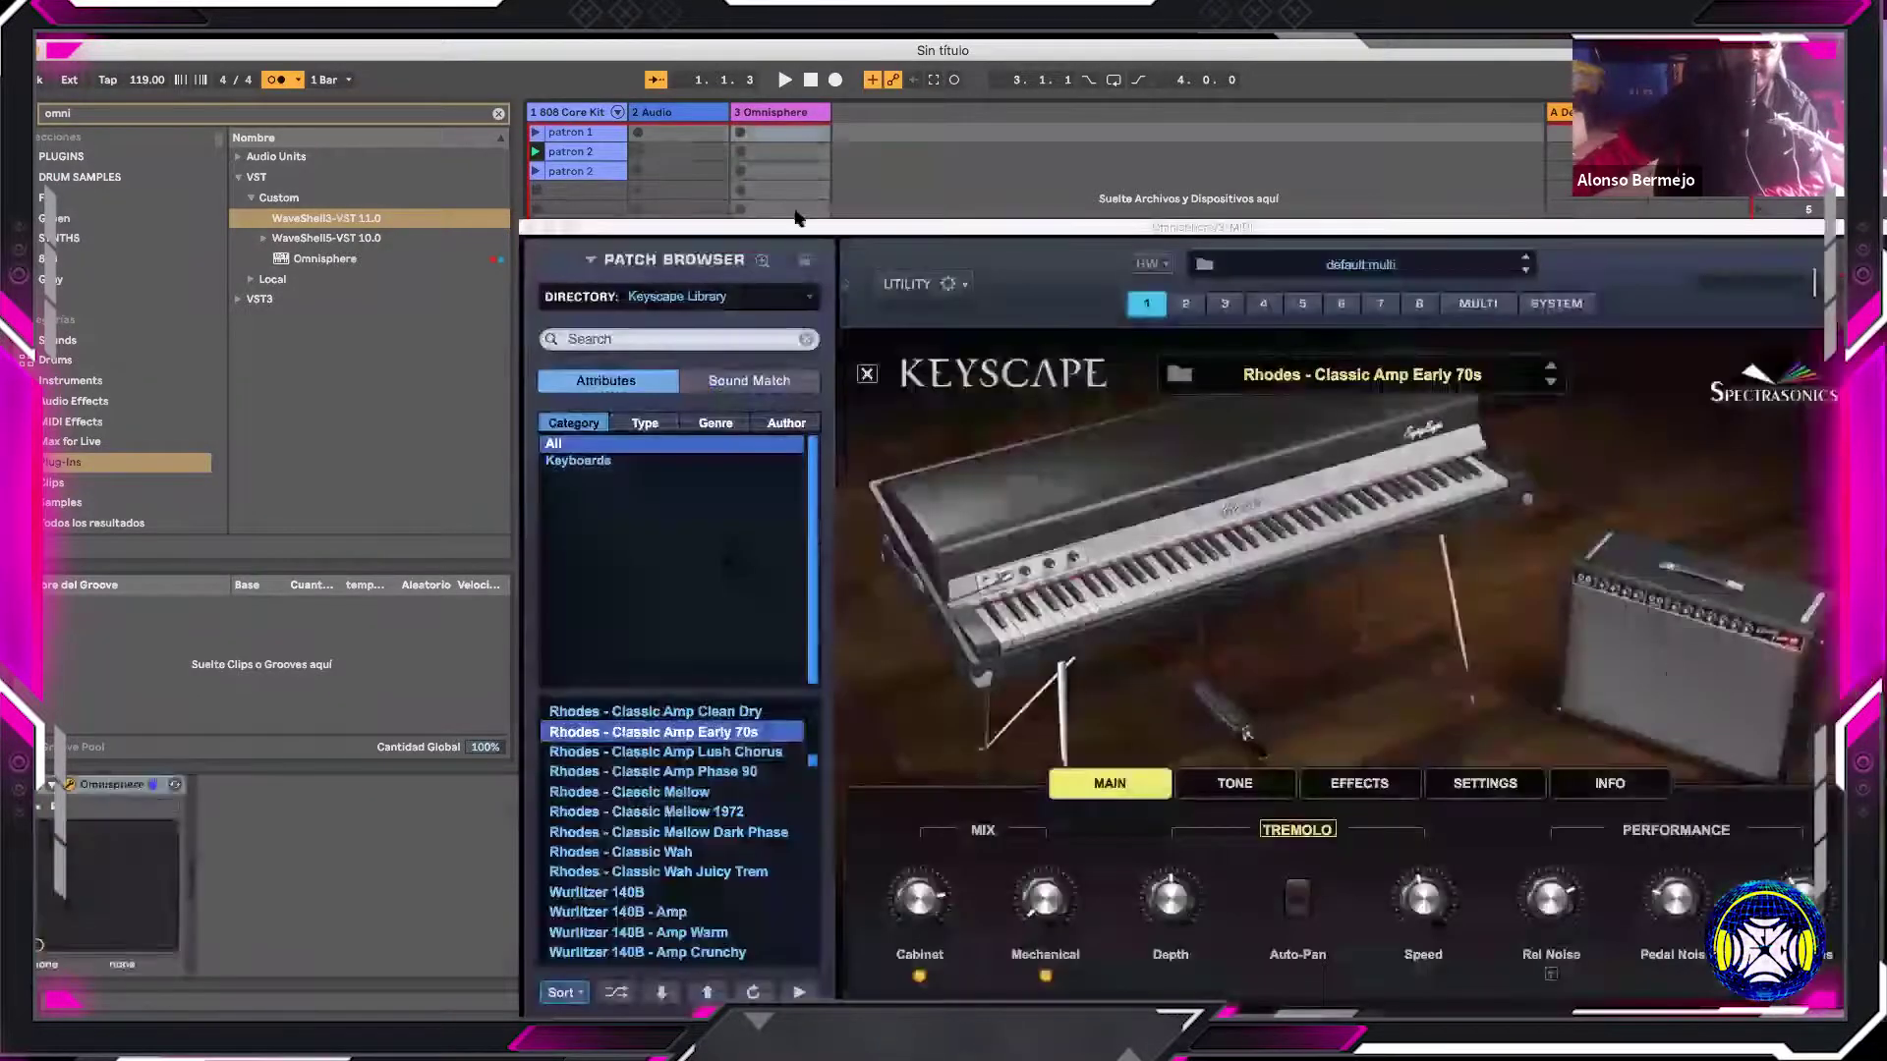
{"action": "left_click_drag", "start_coordinate": [707, 228], "coordinate": [1360, 240]}
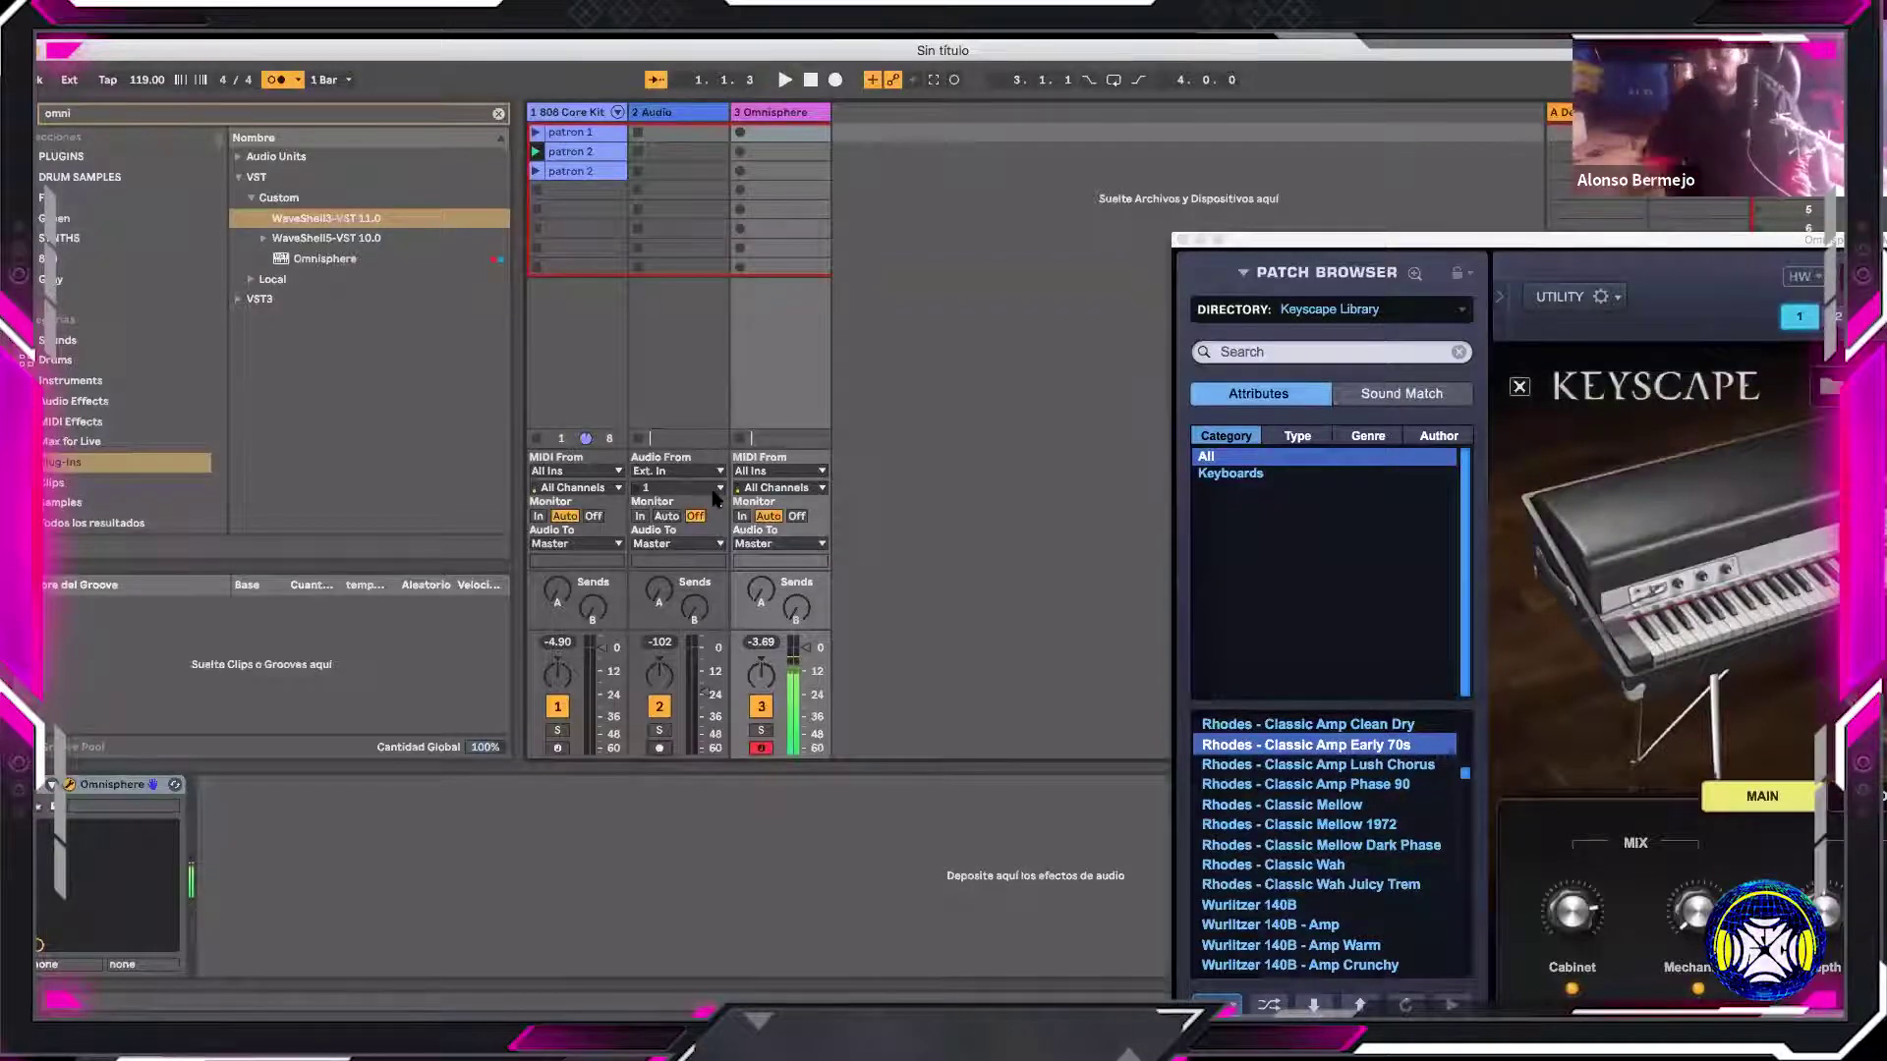
{"action": "left_click", "coordinate": [1383, 824]}
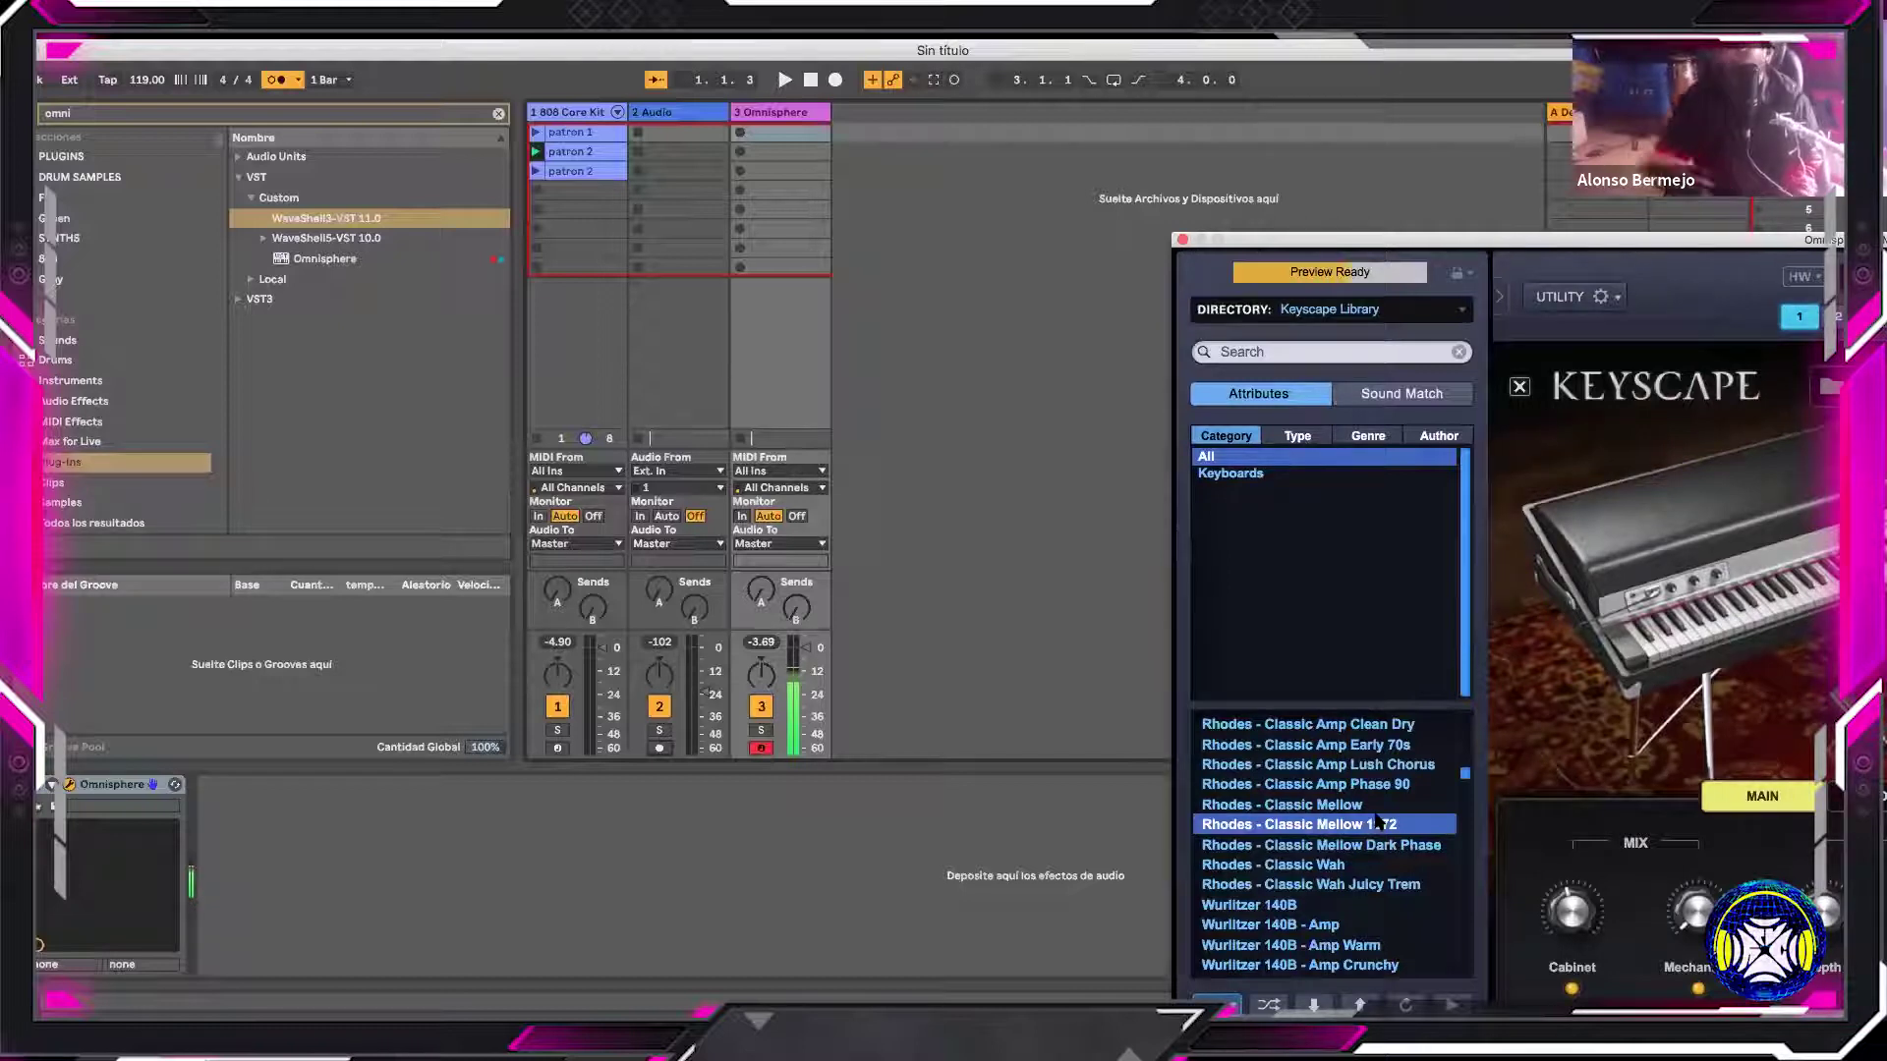
{"action": "scroll", "coordinate": [1378, 821], "scroll_direction": "up", "scroll_amount": 1}
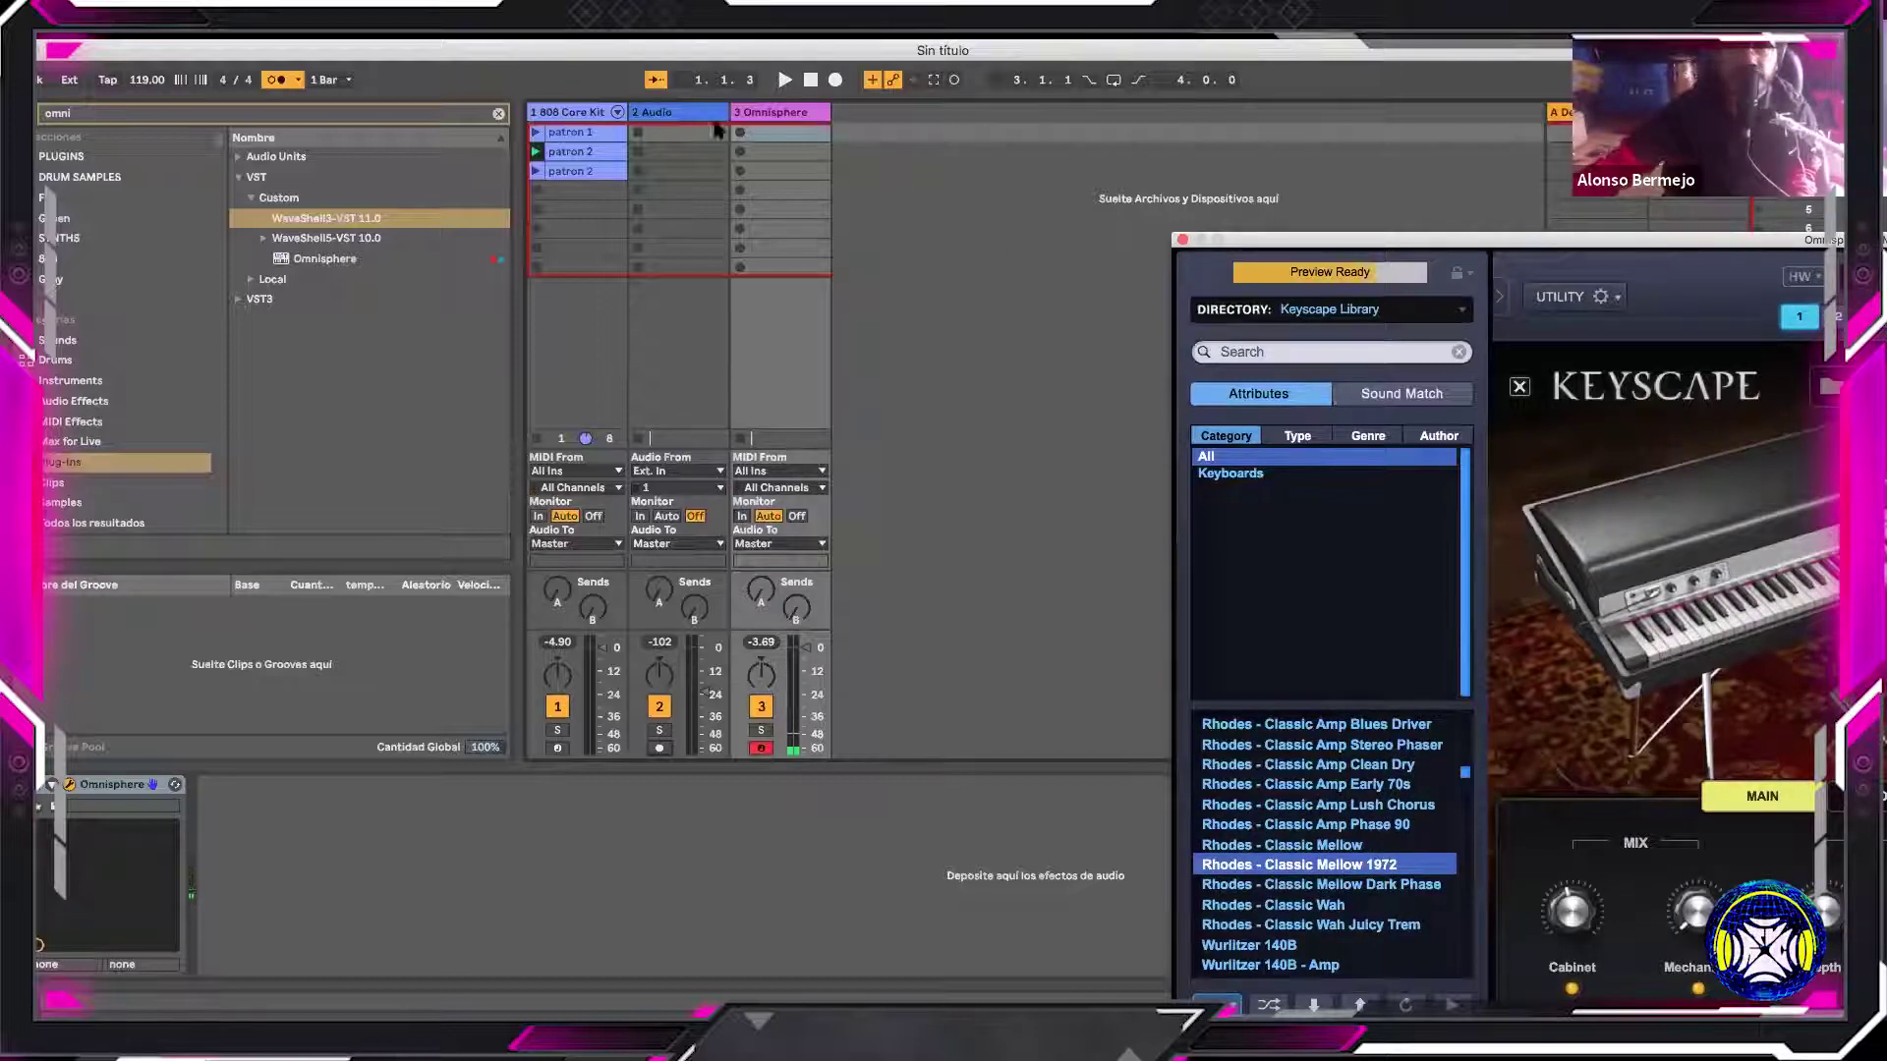
Review the metronome's count-in, sound and rhythm options
{"action": "left_click", "coordinate": [298, 80]}
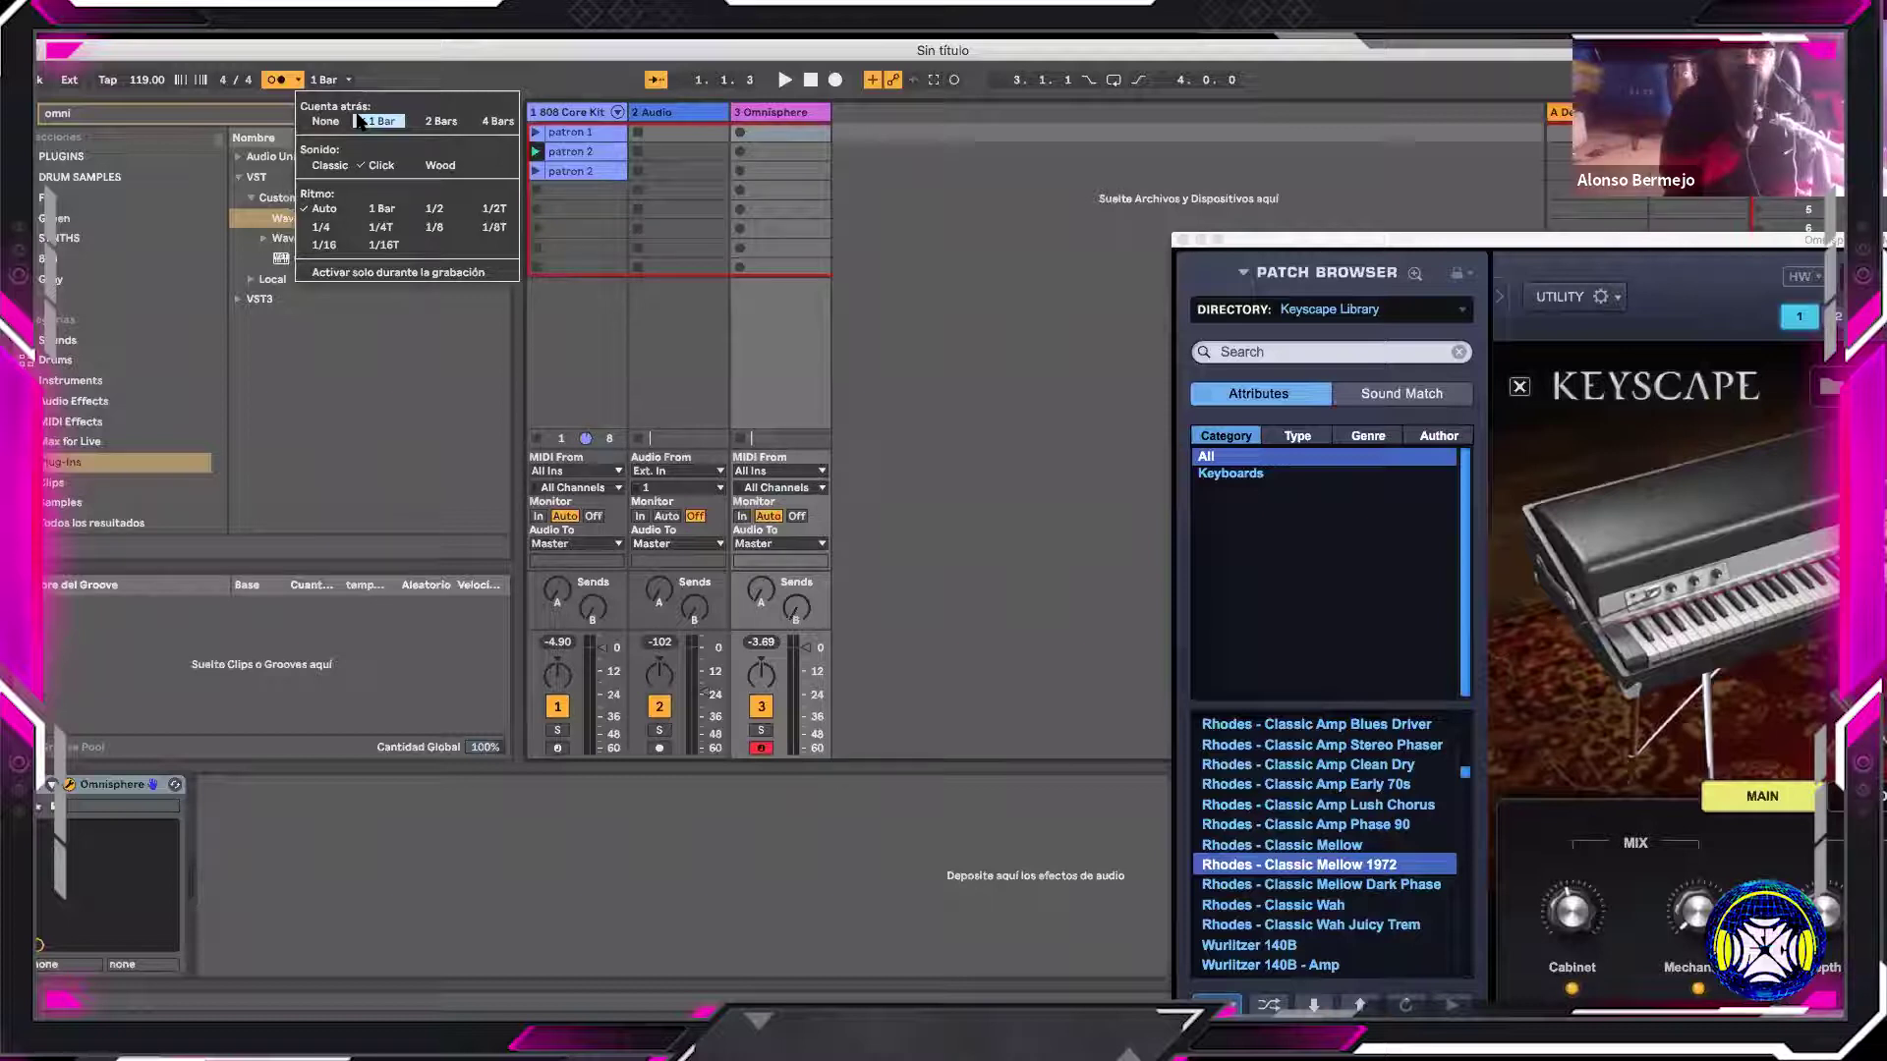
{"action": "left_click", "coordinate": [967, 210]}
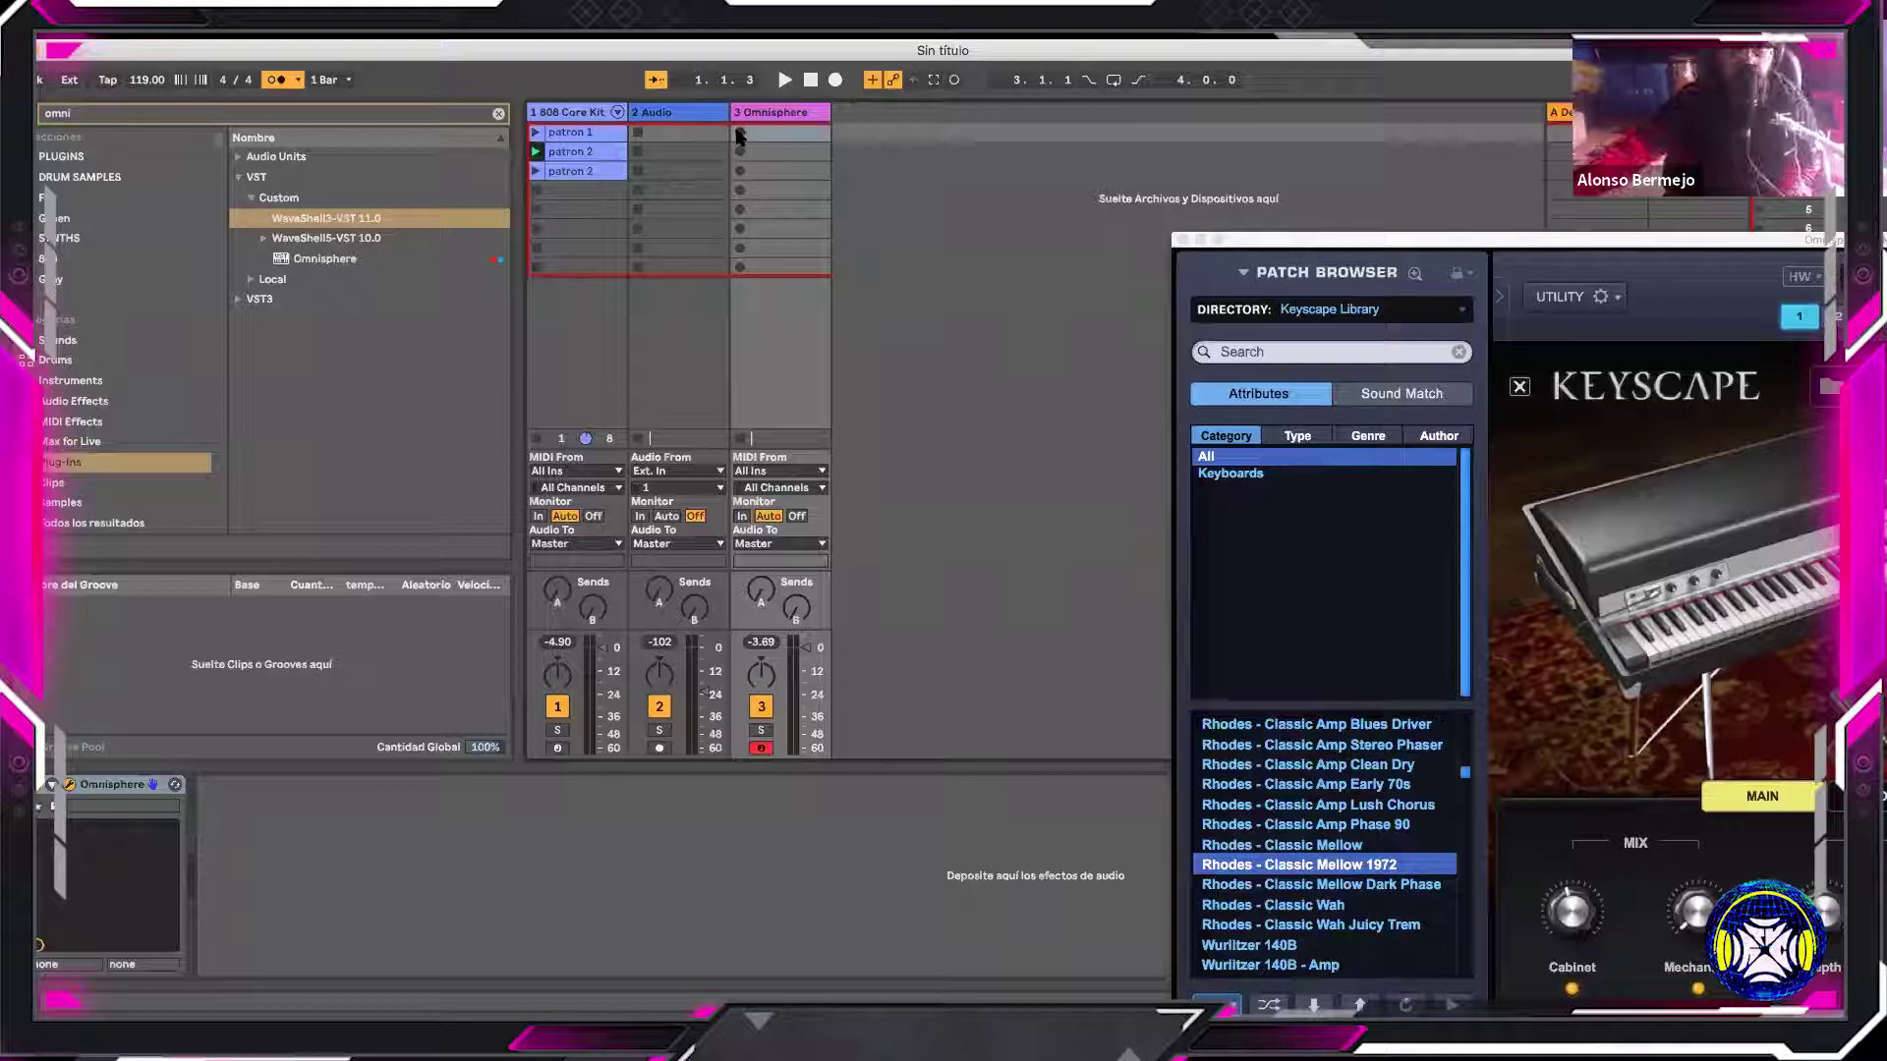
{"action": "left_click", "coordinate": [299, 81]}
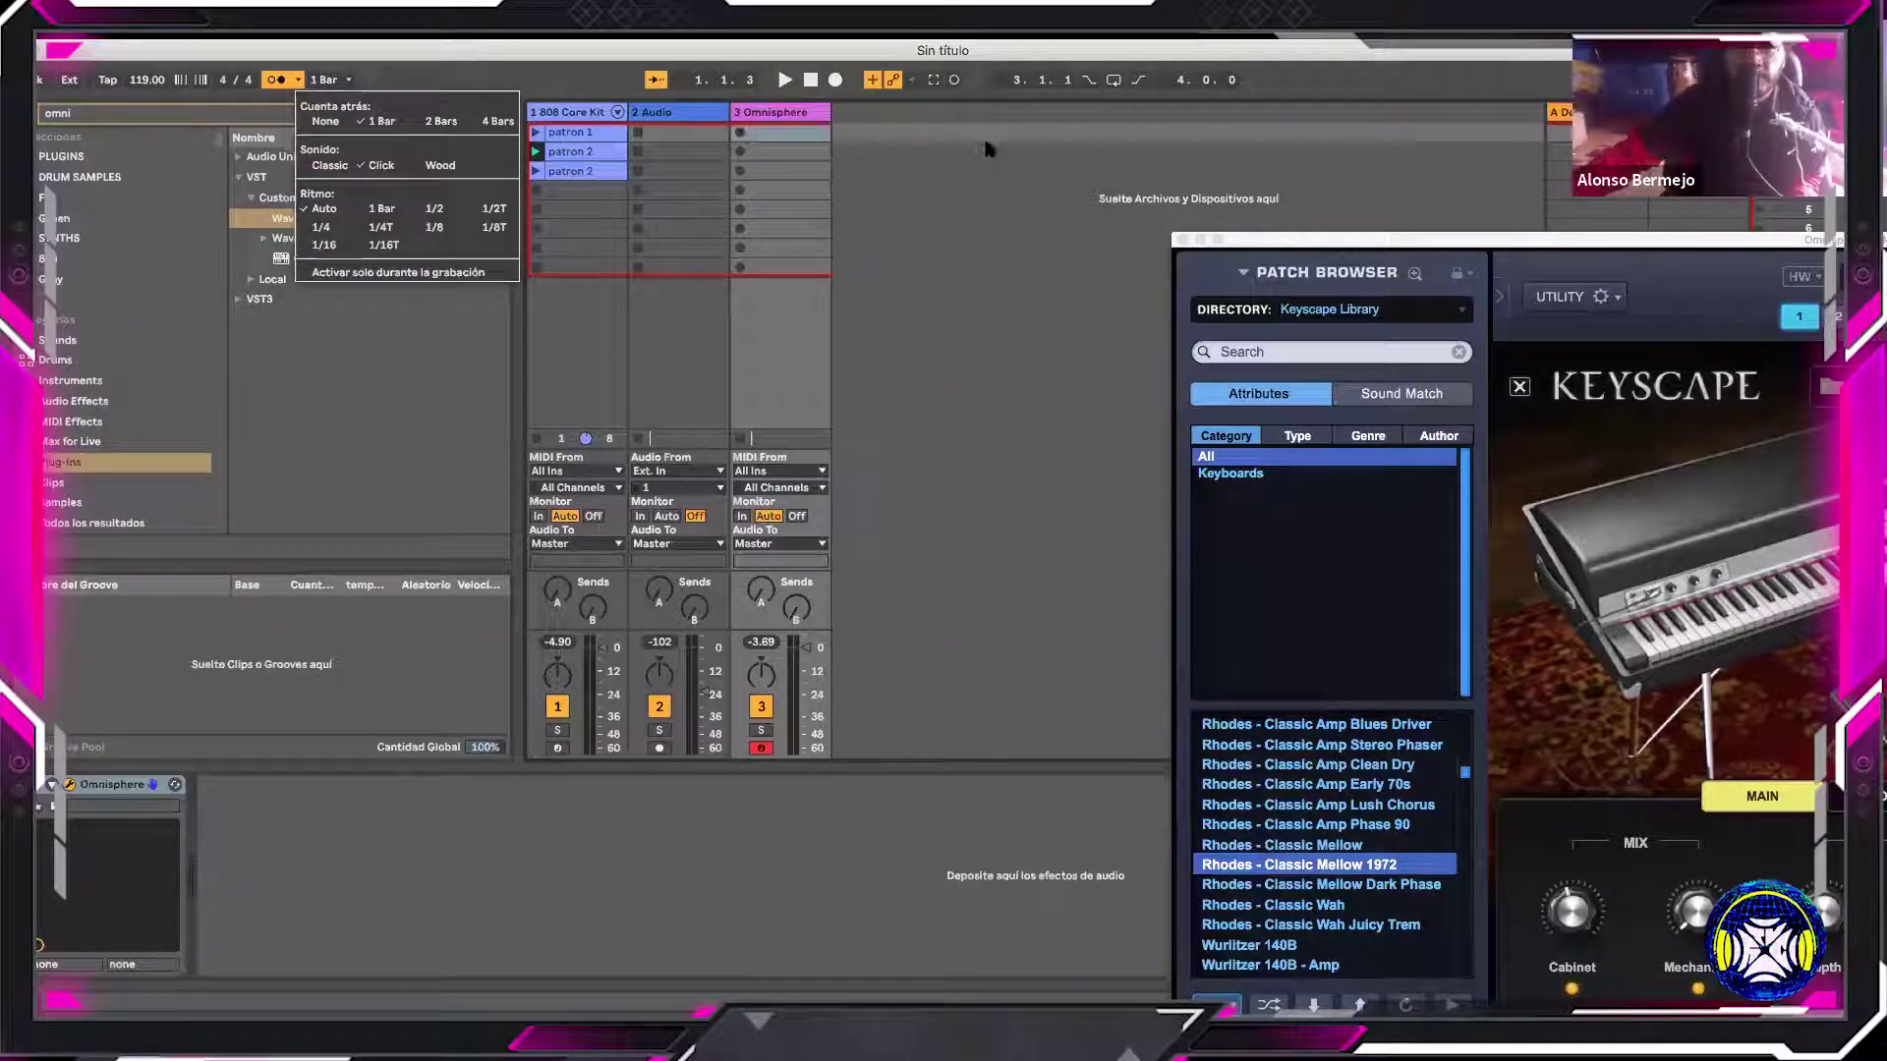
{"action": "left_click", "coordinate": [744, 134]}
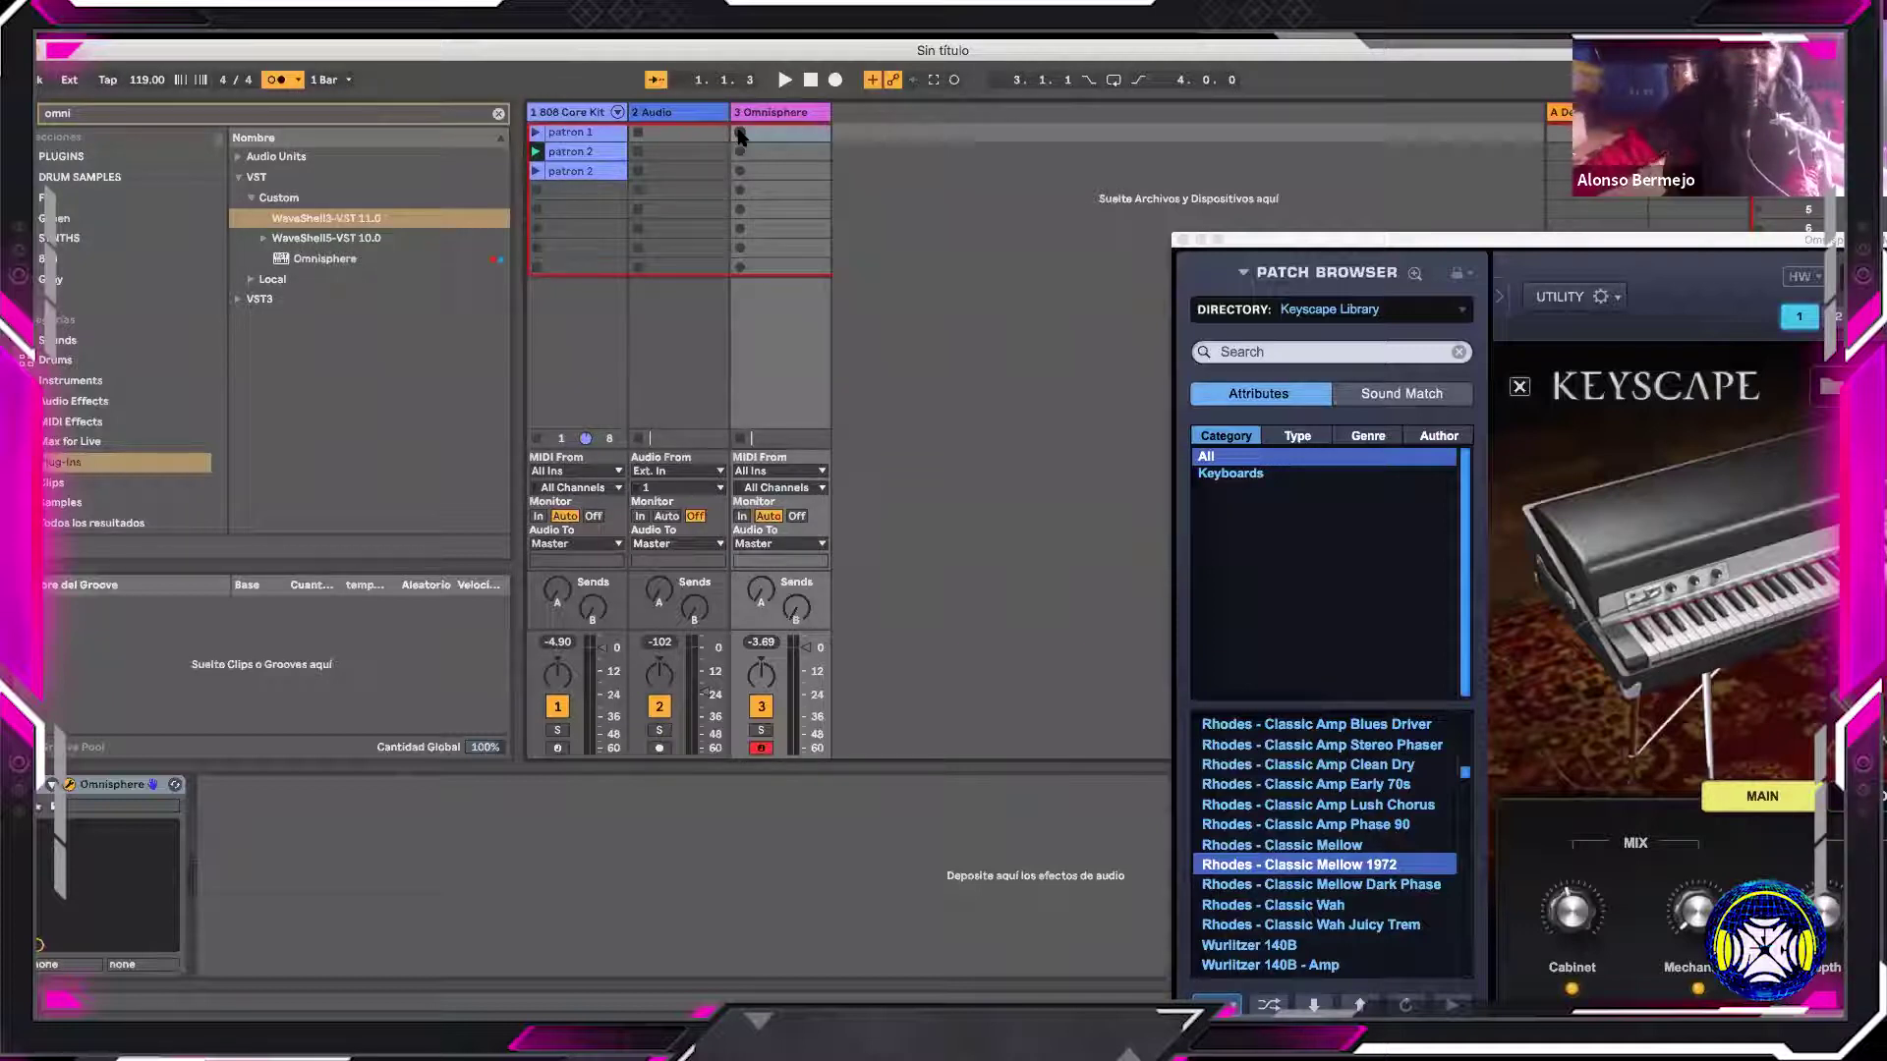
Record a Rhodes MIDI clip into the first slot of the Omnisphere track and launch it for playback
{"action": "left_click", "coordinate": [740, 134]}
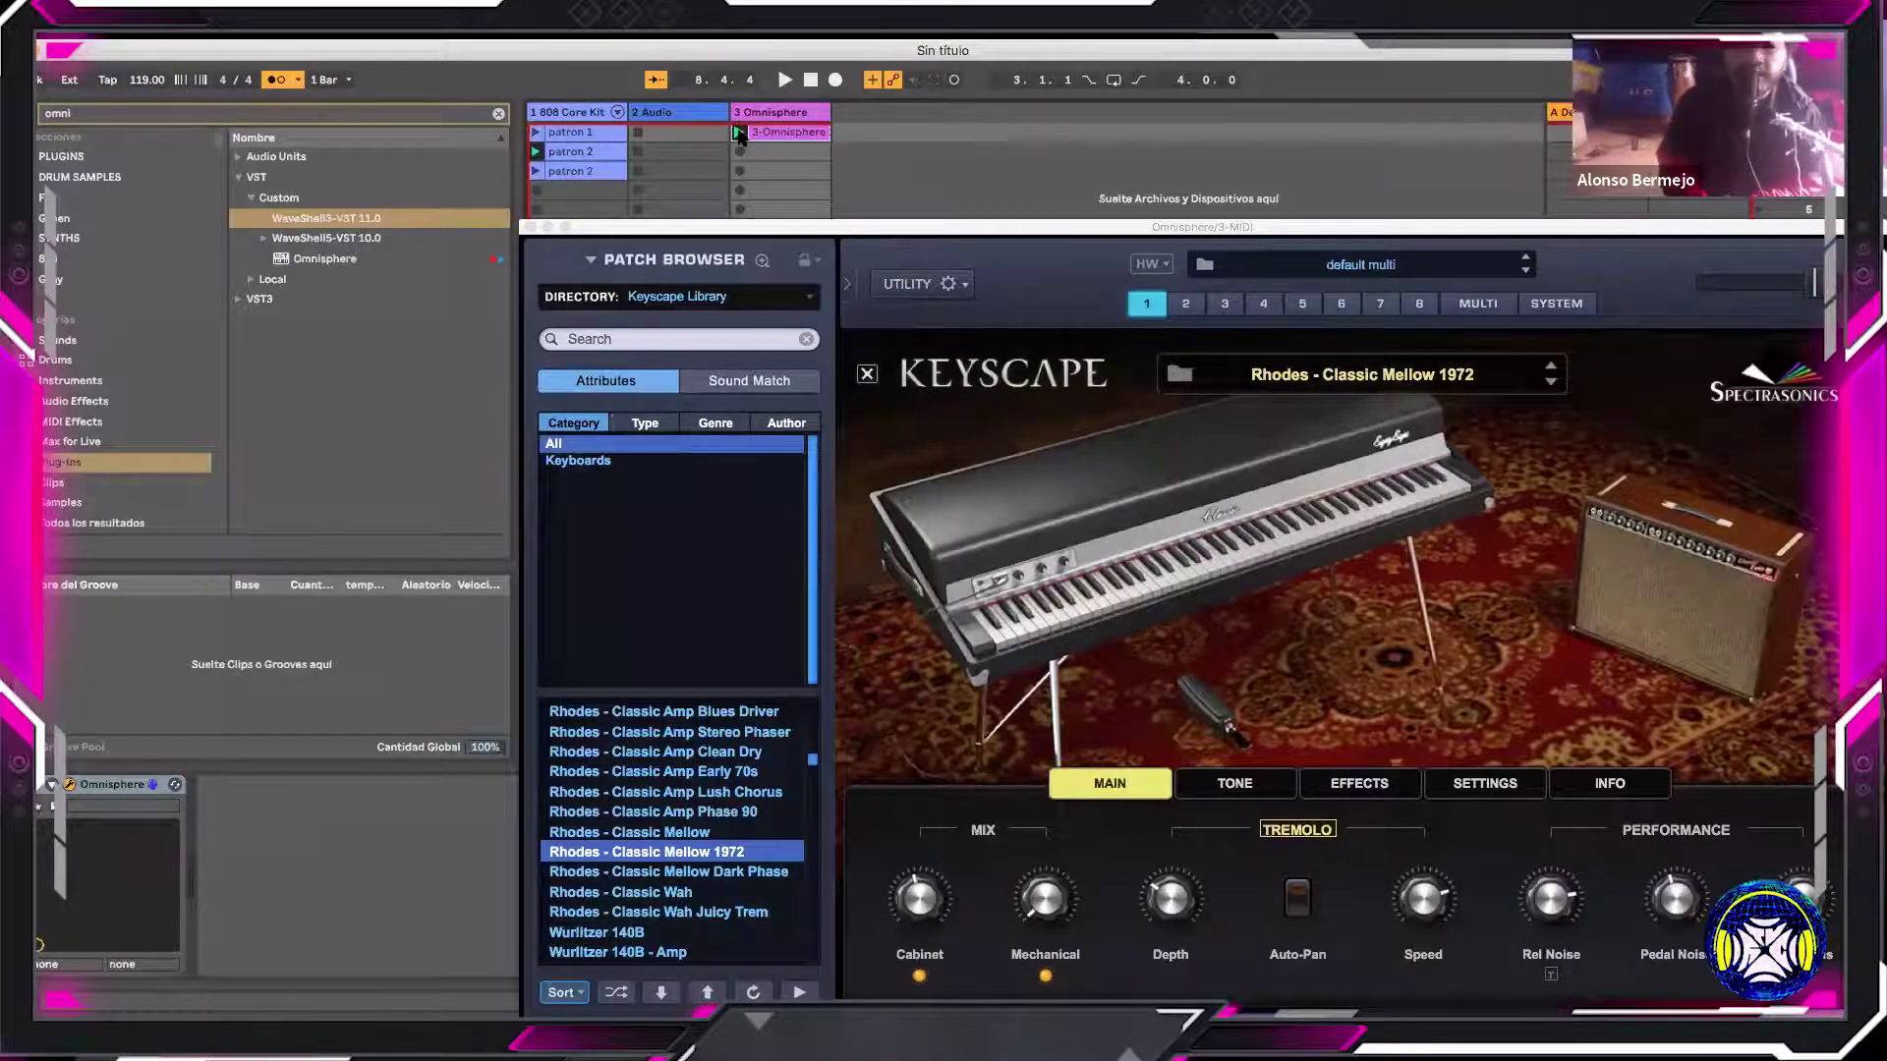
{"action": "left_click", "coordinate": [738, 132]}
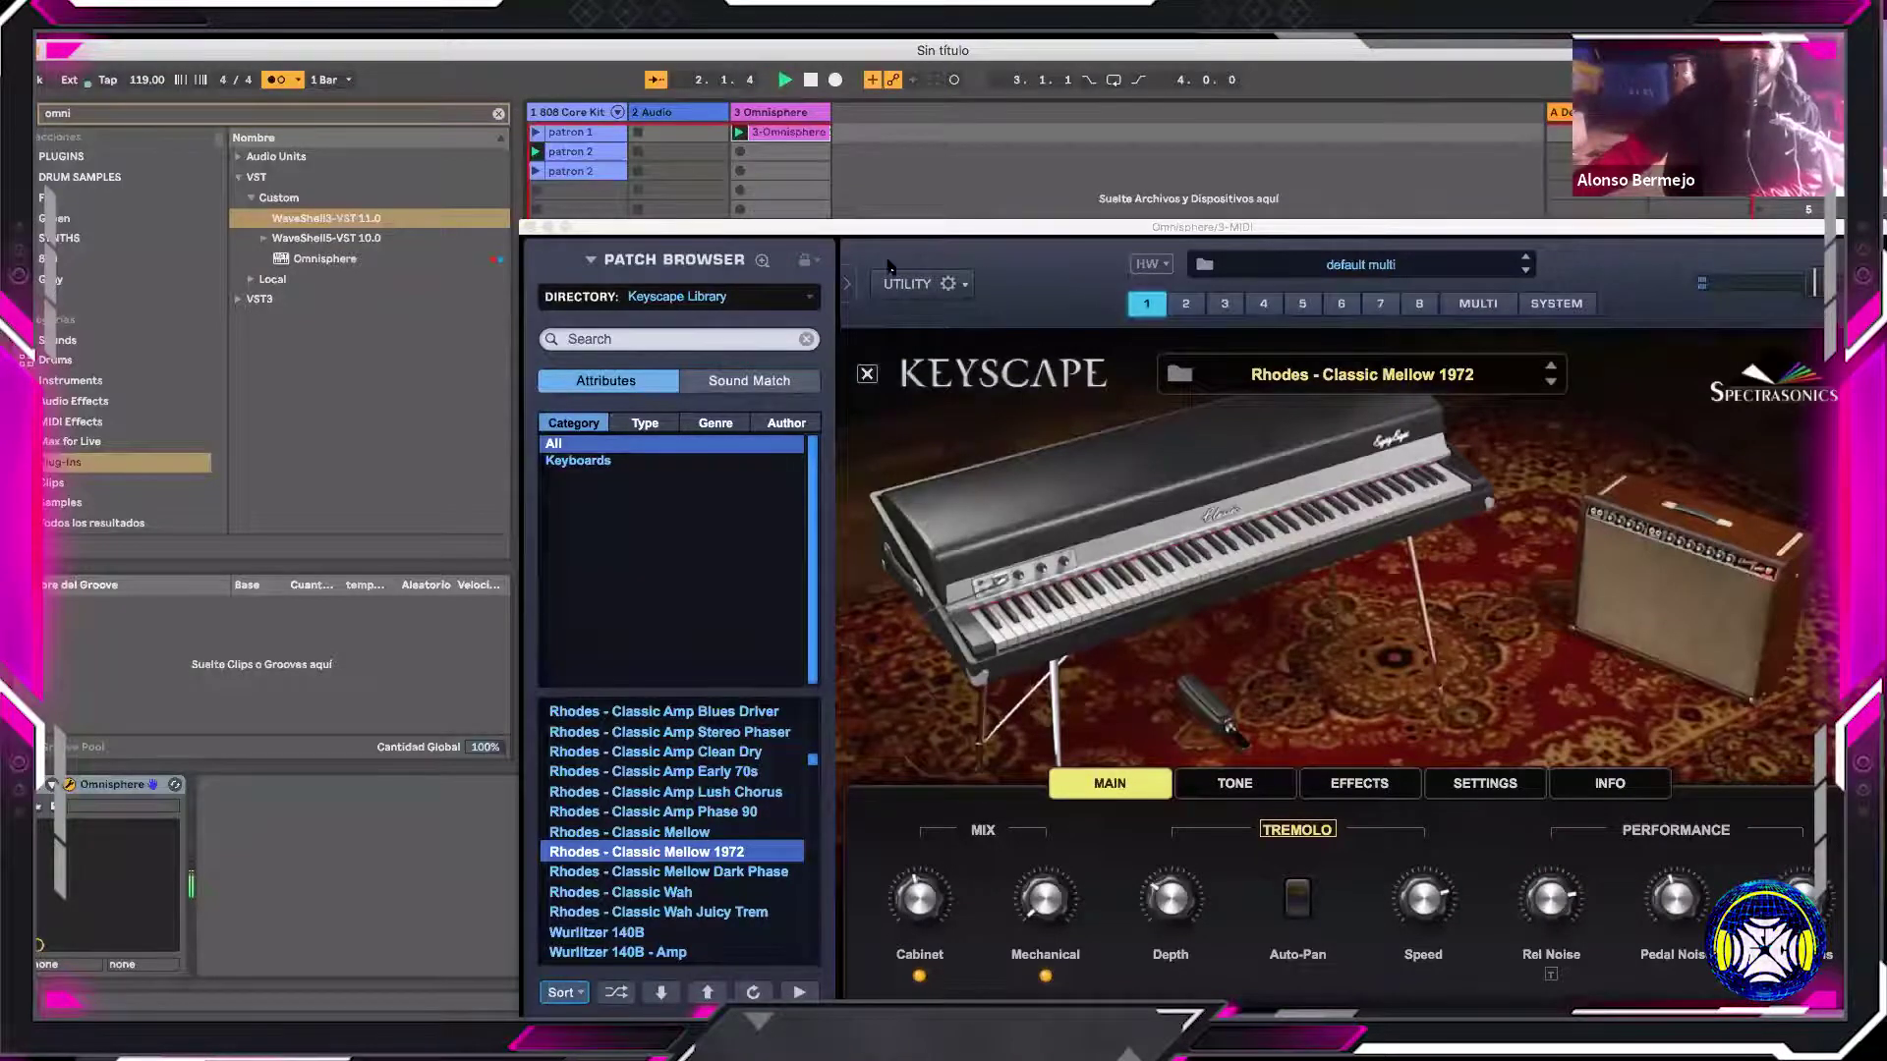
Move the plugin window clear of the session tracks and load the Rhodes - Classic Late 70s patch
{"action": "left_click_drag", "start_coordinate": [684, 228], "coordinate": [1146, 282]}
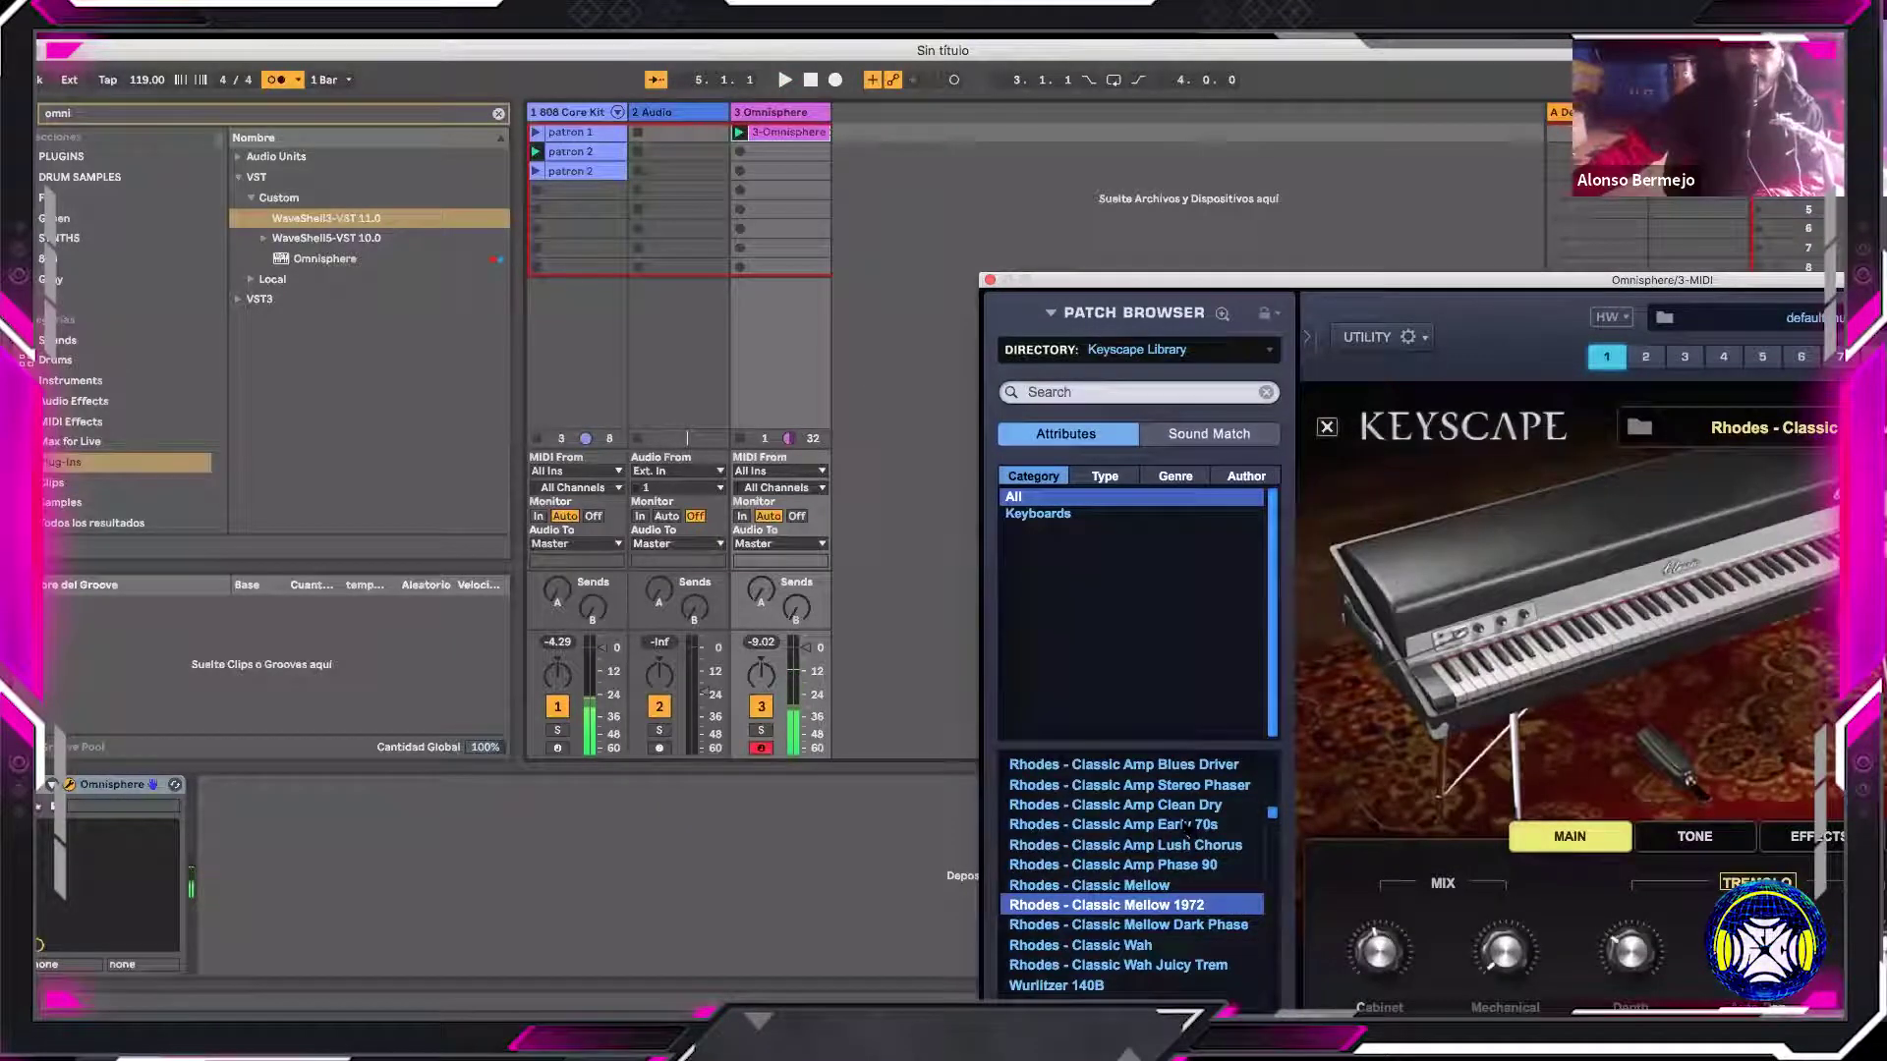
{"action": "scroll", "coordinate": [1179, 825], "scroll_direction": "up", "scroll_amount": 3}
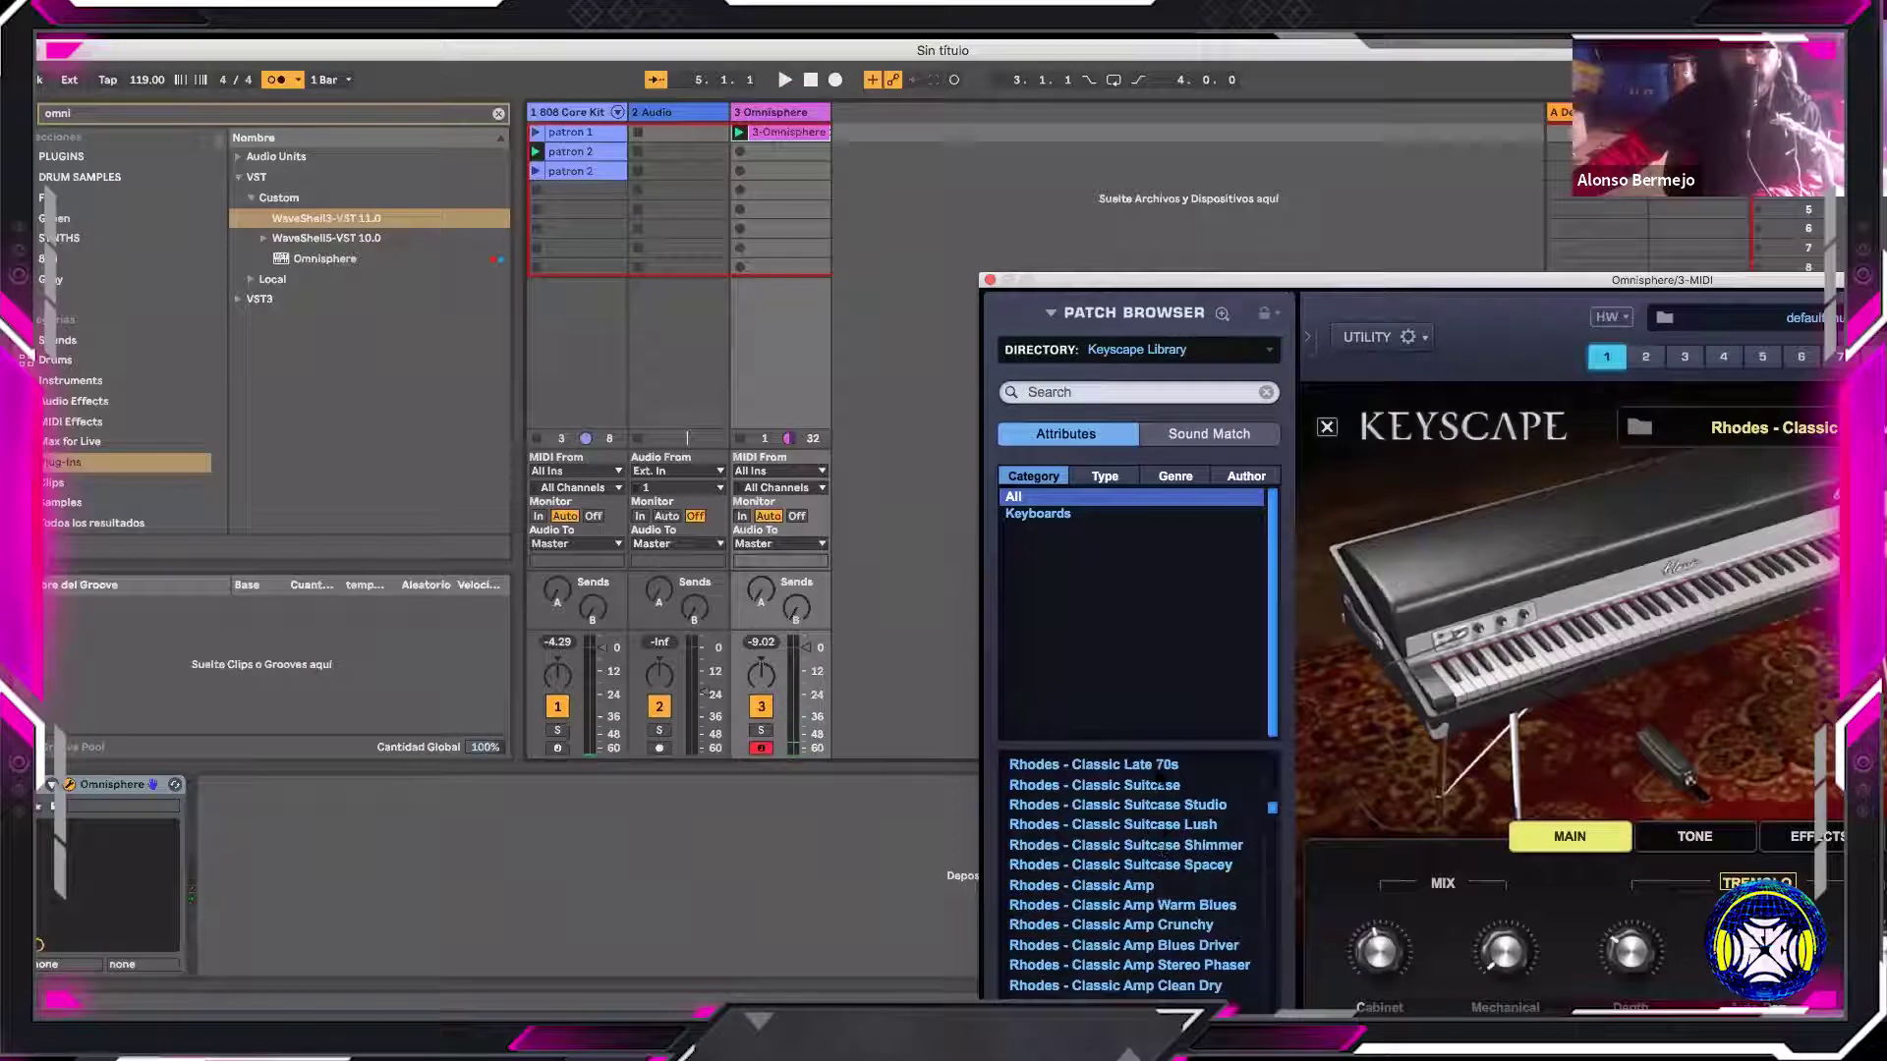
{"action": "left_click", "coordinate": [1158, 766]}
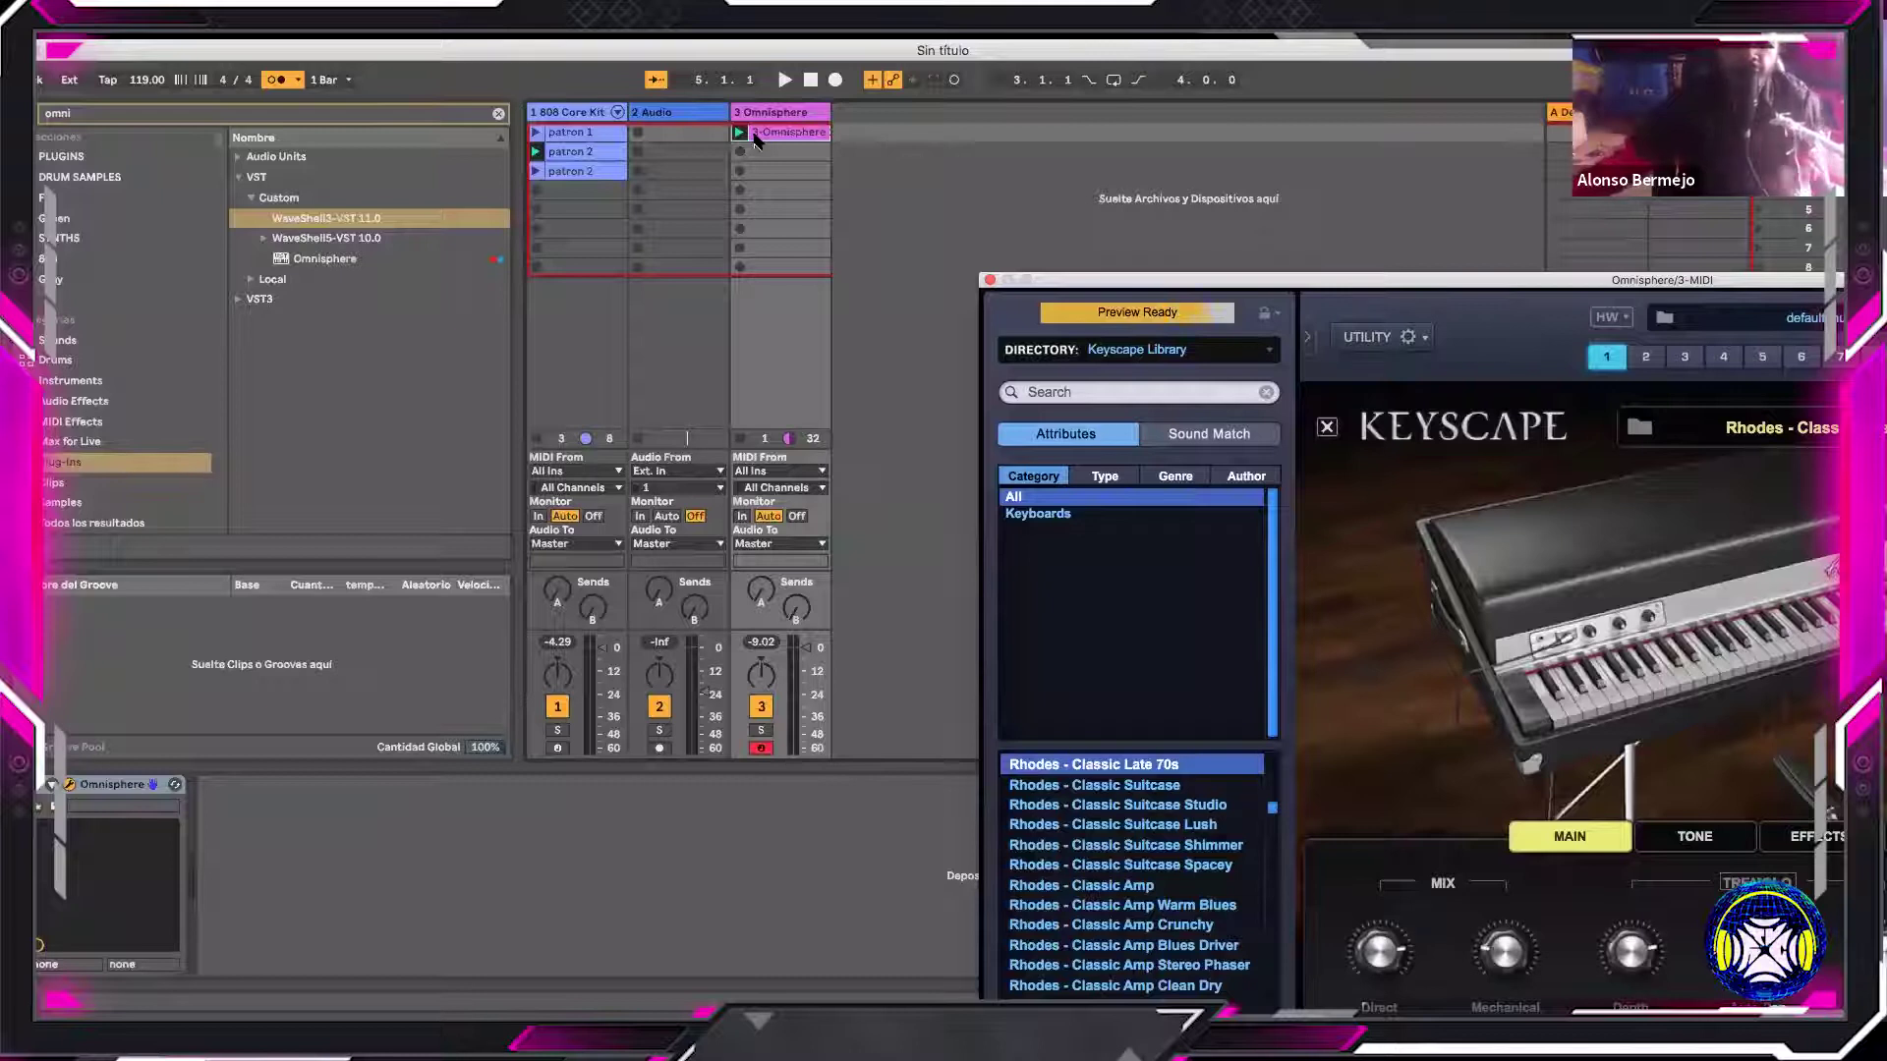
Open the 3-Omnisphere clip's notes and set the tempo to 125 BPM while the set plays
{"action": "left_click", "coordinate": [756, 141]}
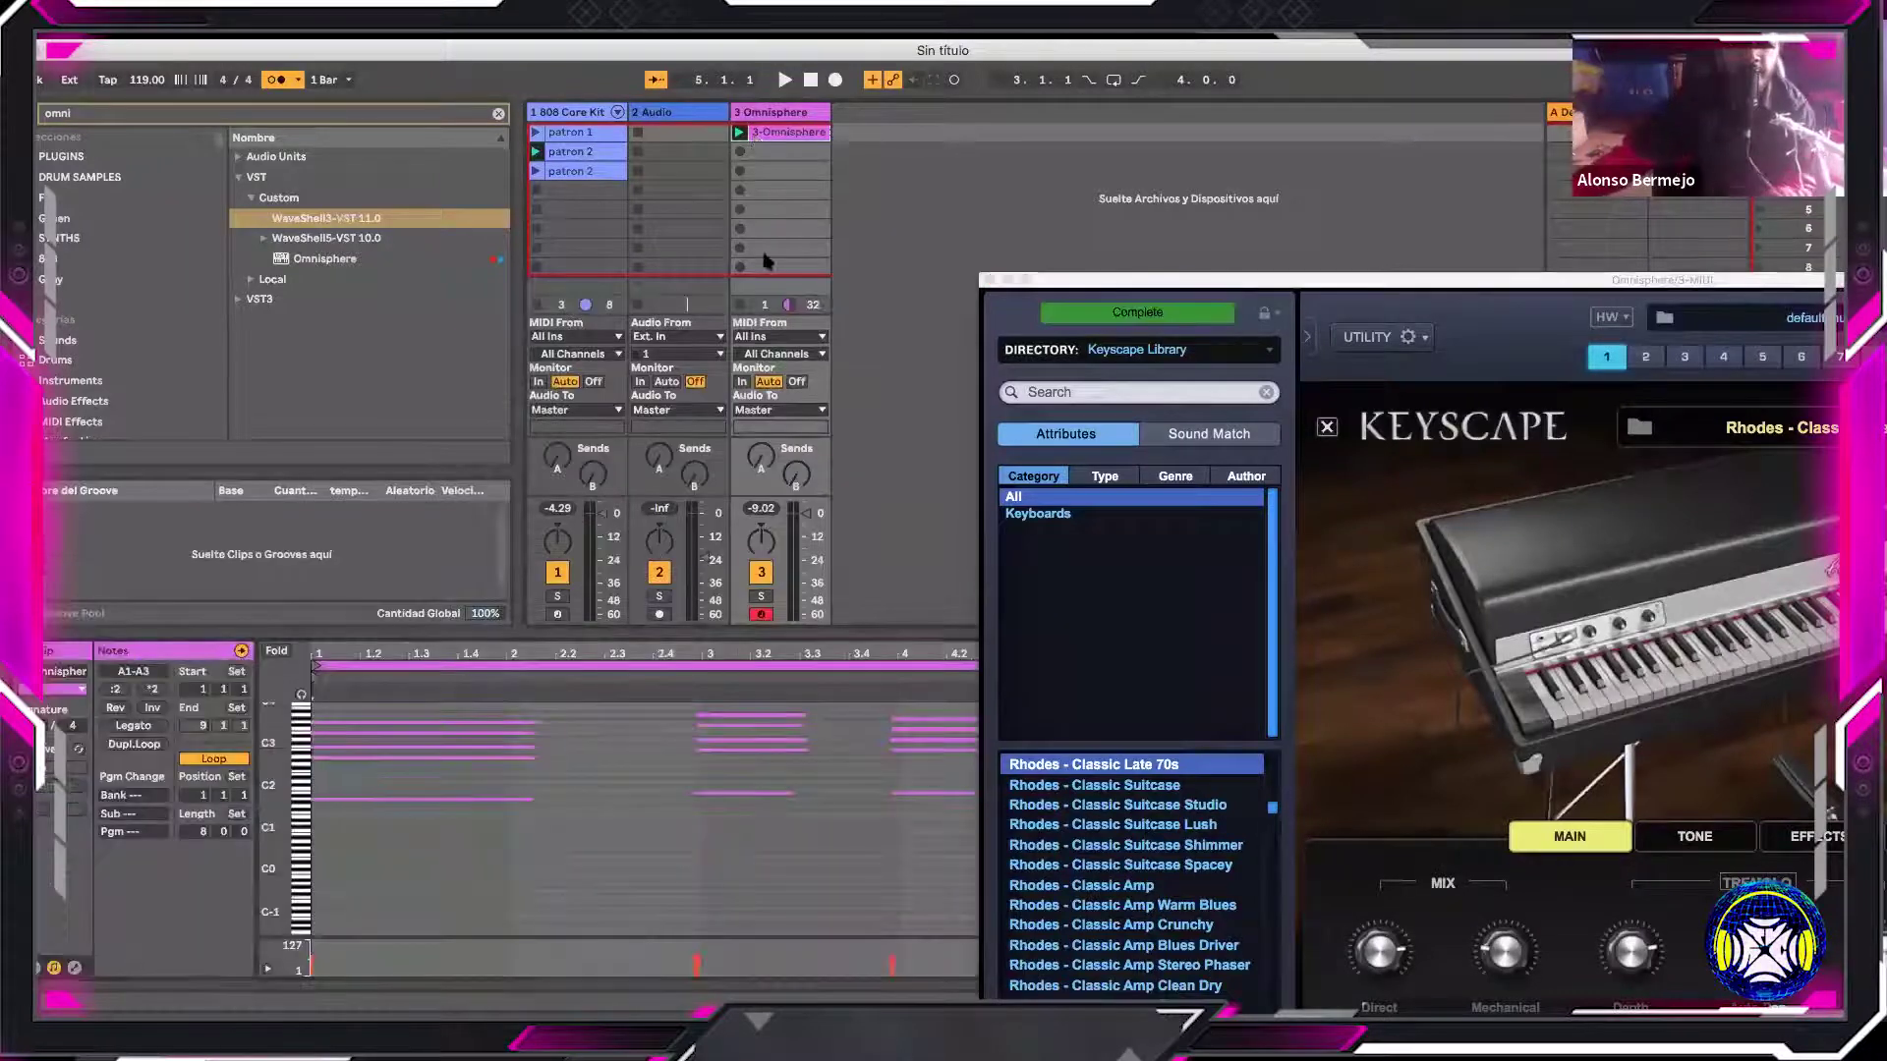
{"action": "left_click", "coordinate": [413, 799]}
{"action": "left_click", "coordinate": [476, 914]}
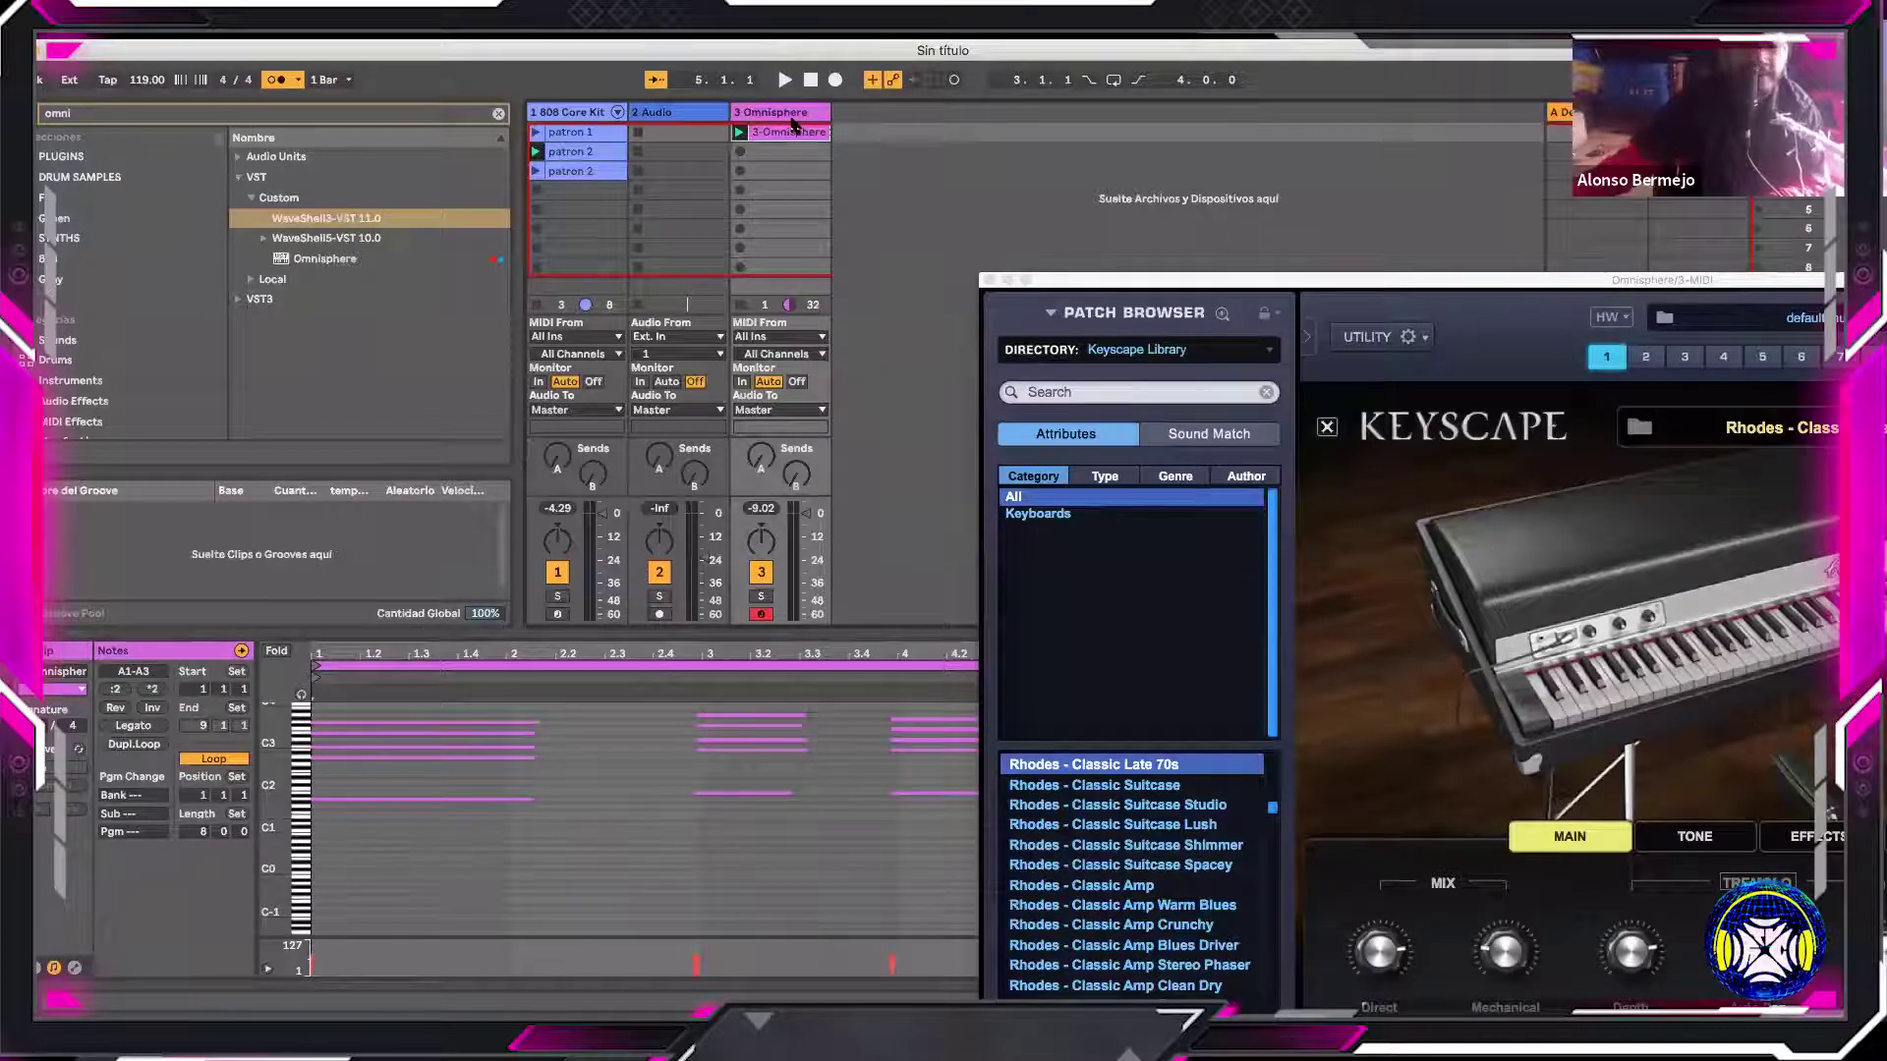
{"action": "key", "text": "space"}
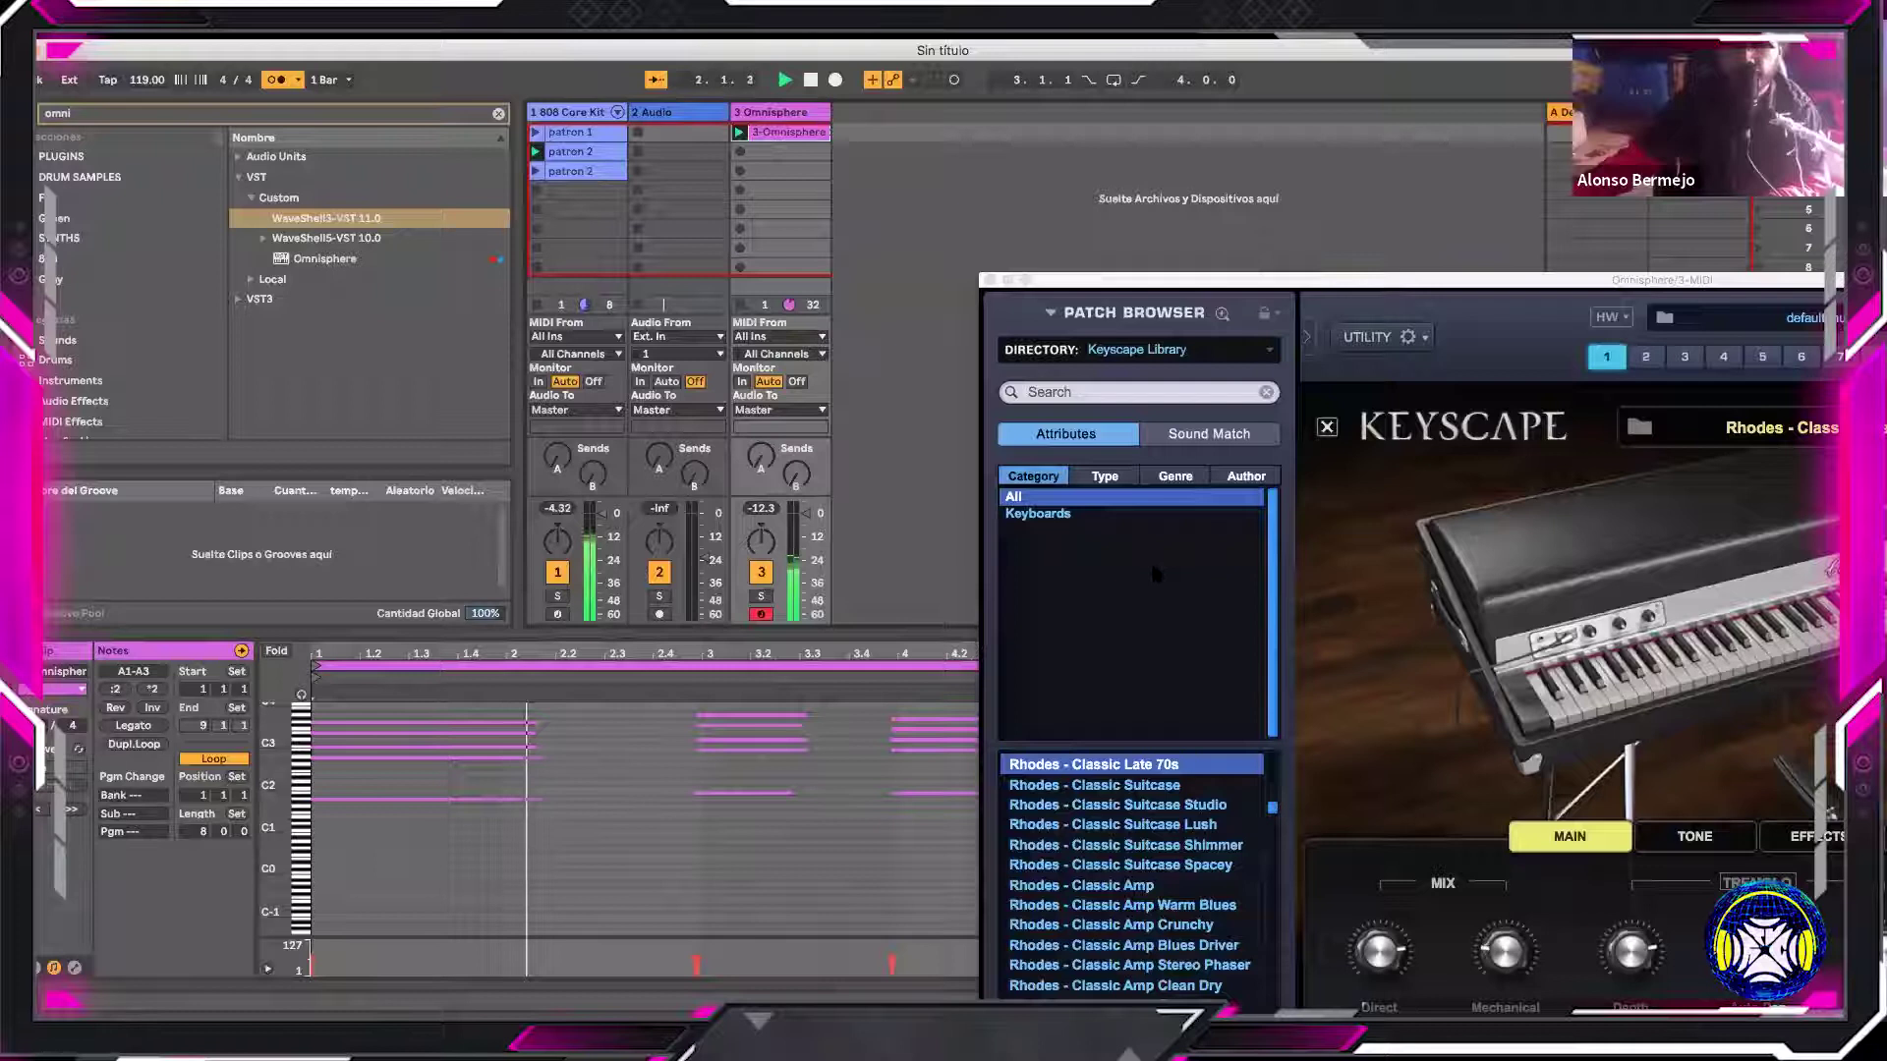
{"action": "left_click", "coordinate": [147, 81]}
{"action": "left_click_drag", "start_coordinate": [147, 81], "coordinate": [147, 82]}
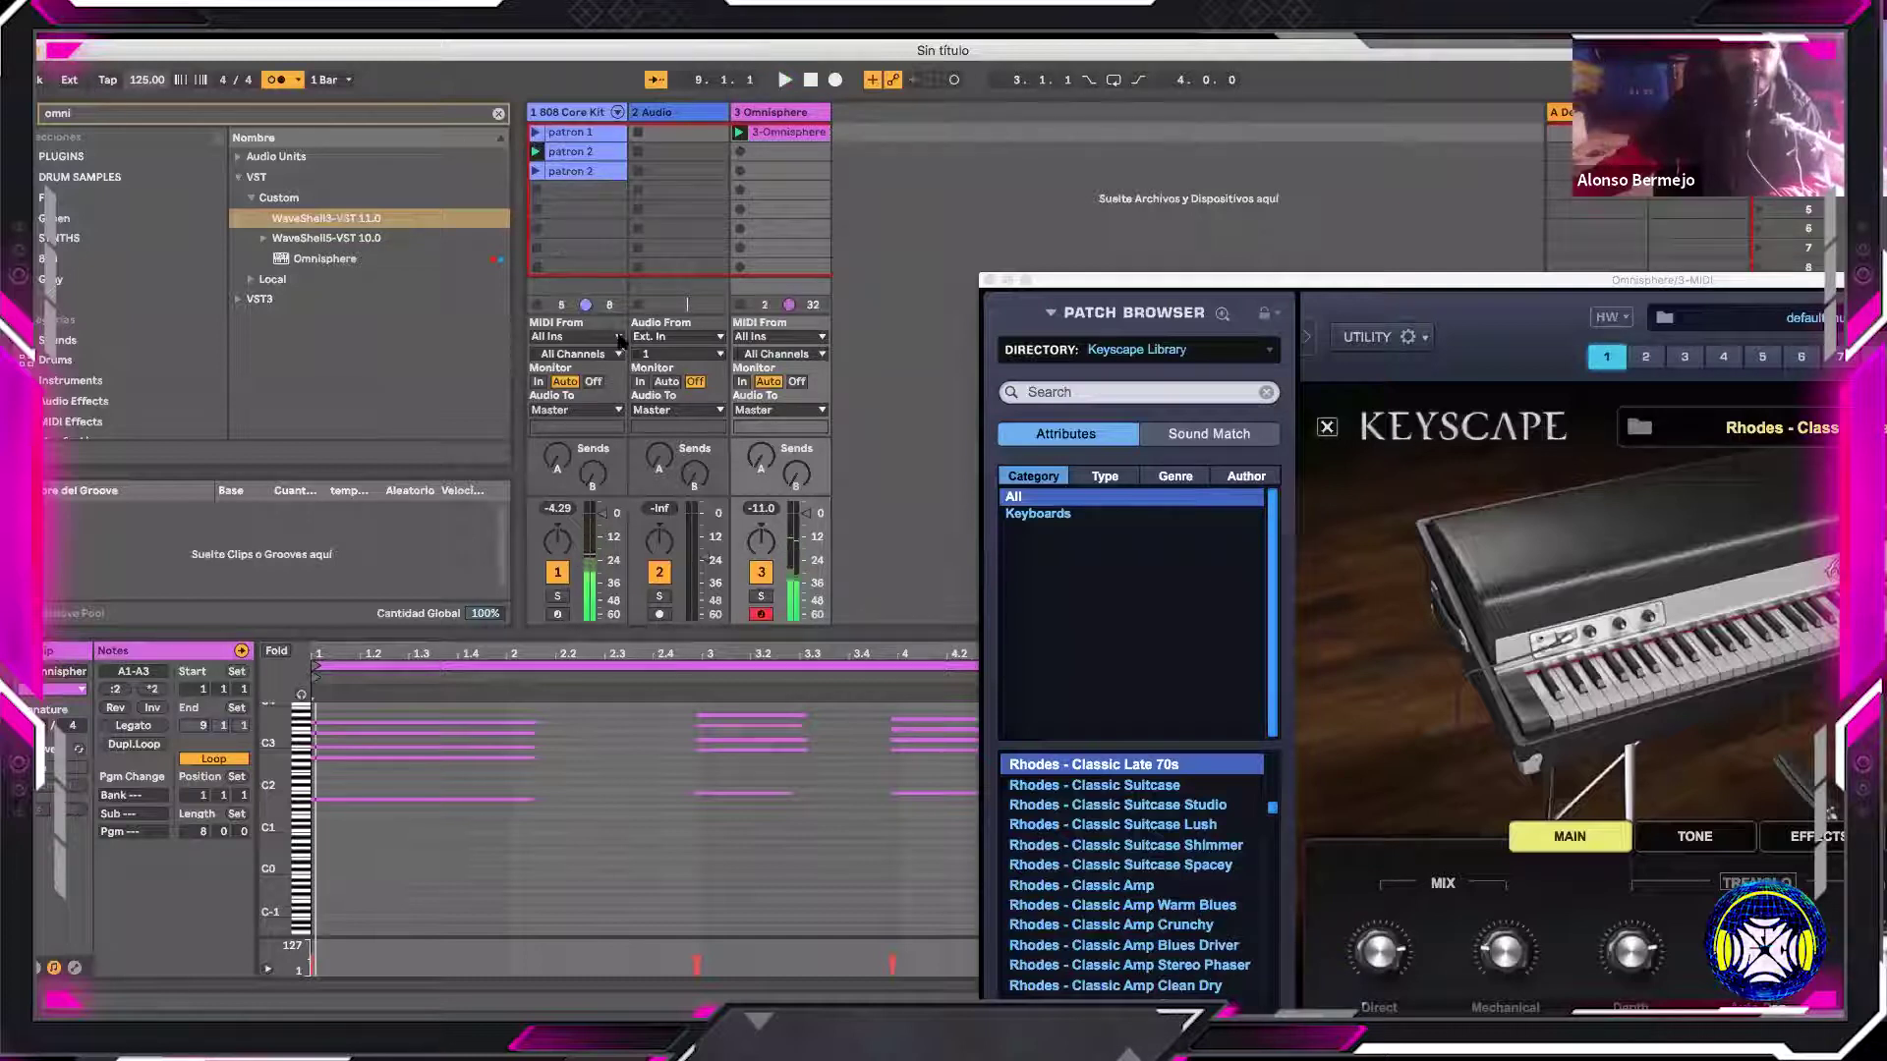
Audition the three 808 Core Kit patterns in turn against the Rhodes clip, ending on patron 1
{"action": "left_click", "coordinate": [535, 132]}
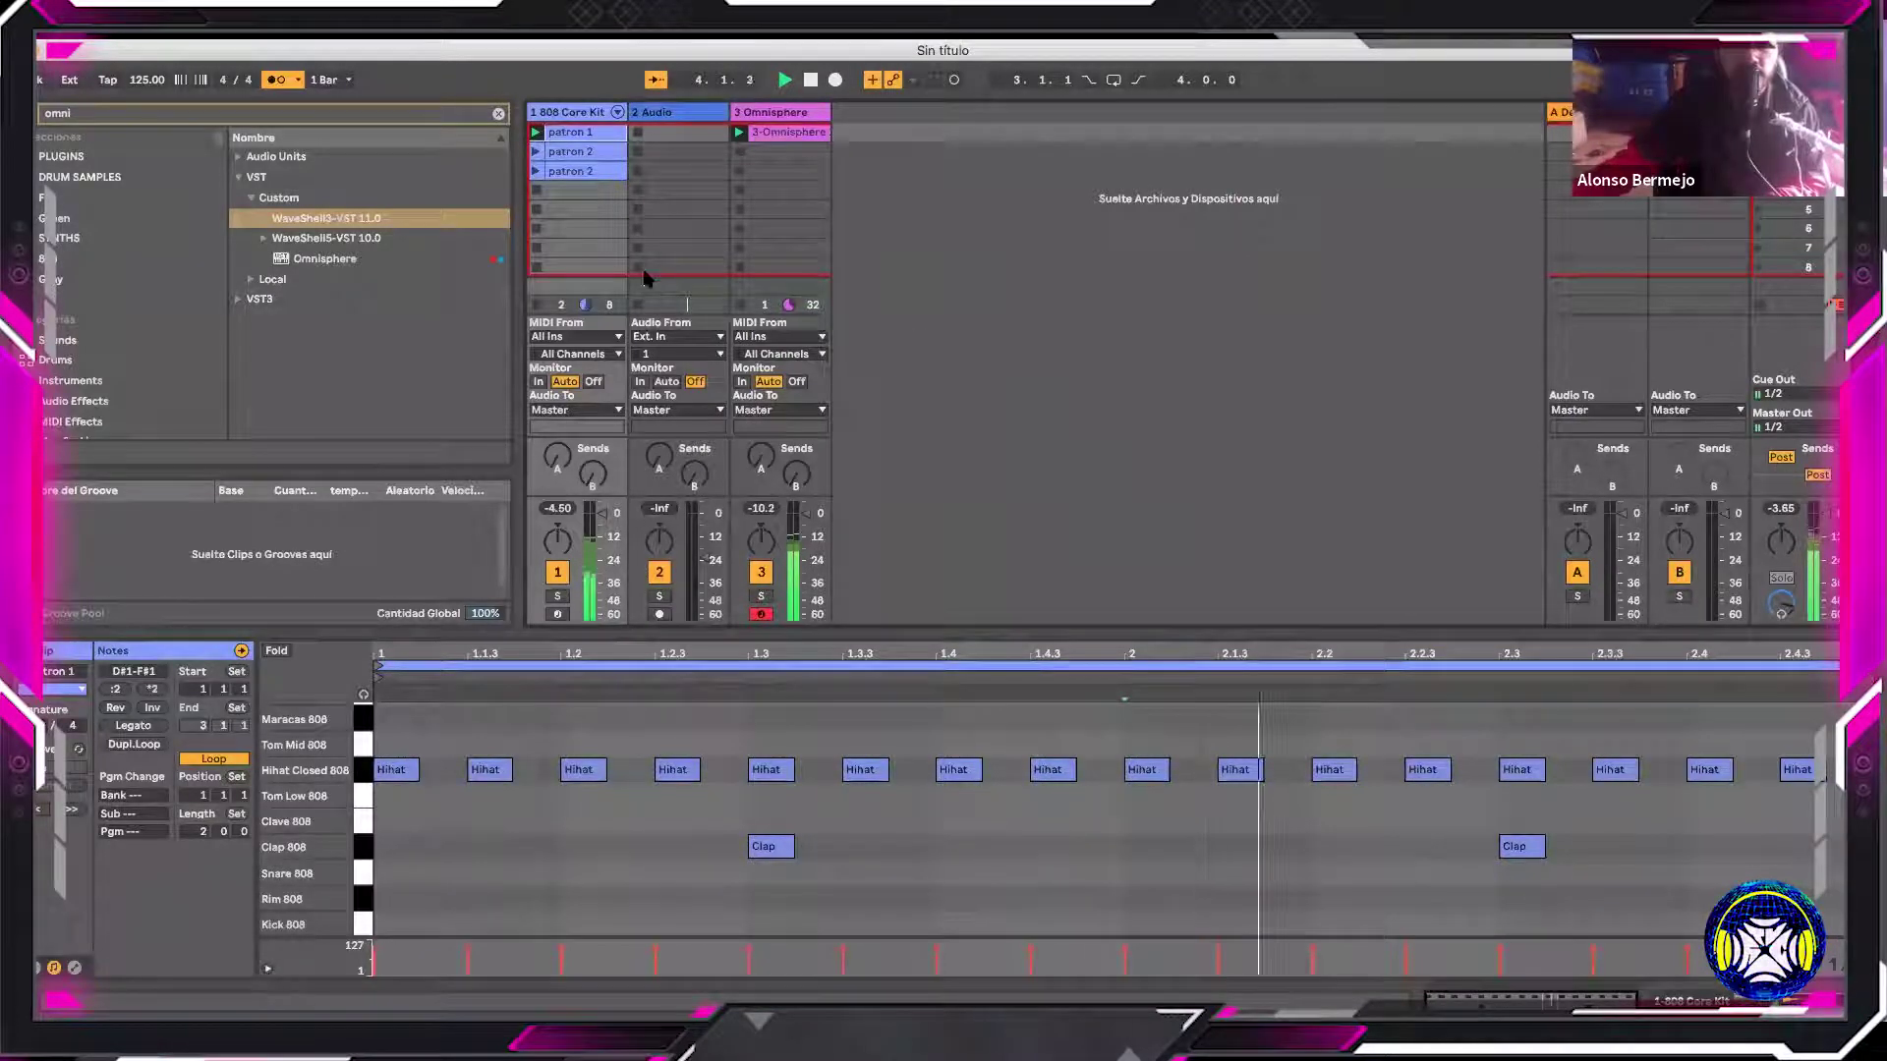
{"action": "left_click", "coordinate": [536, 152]}
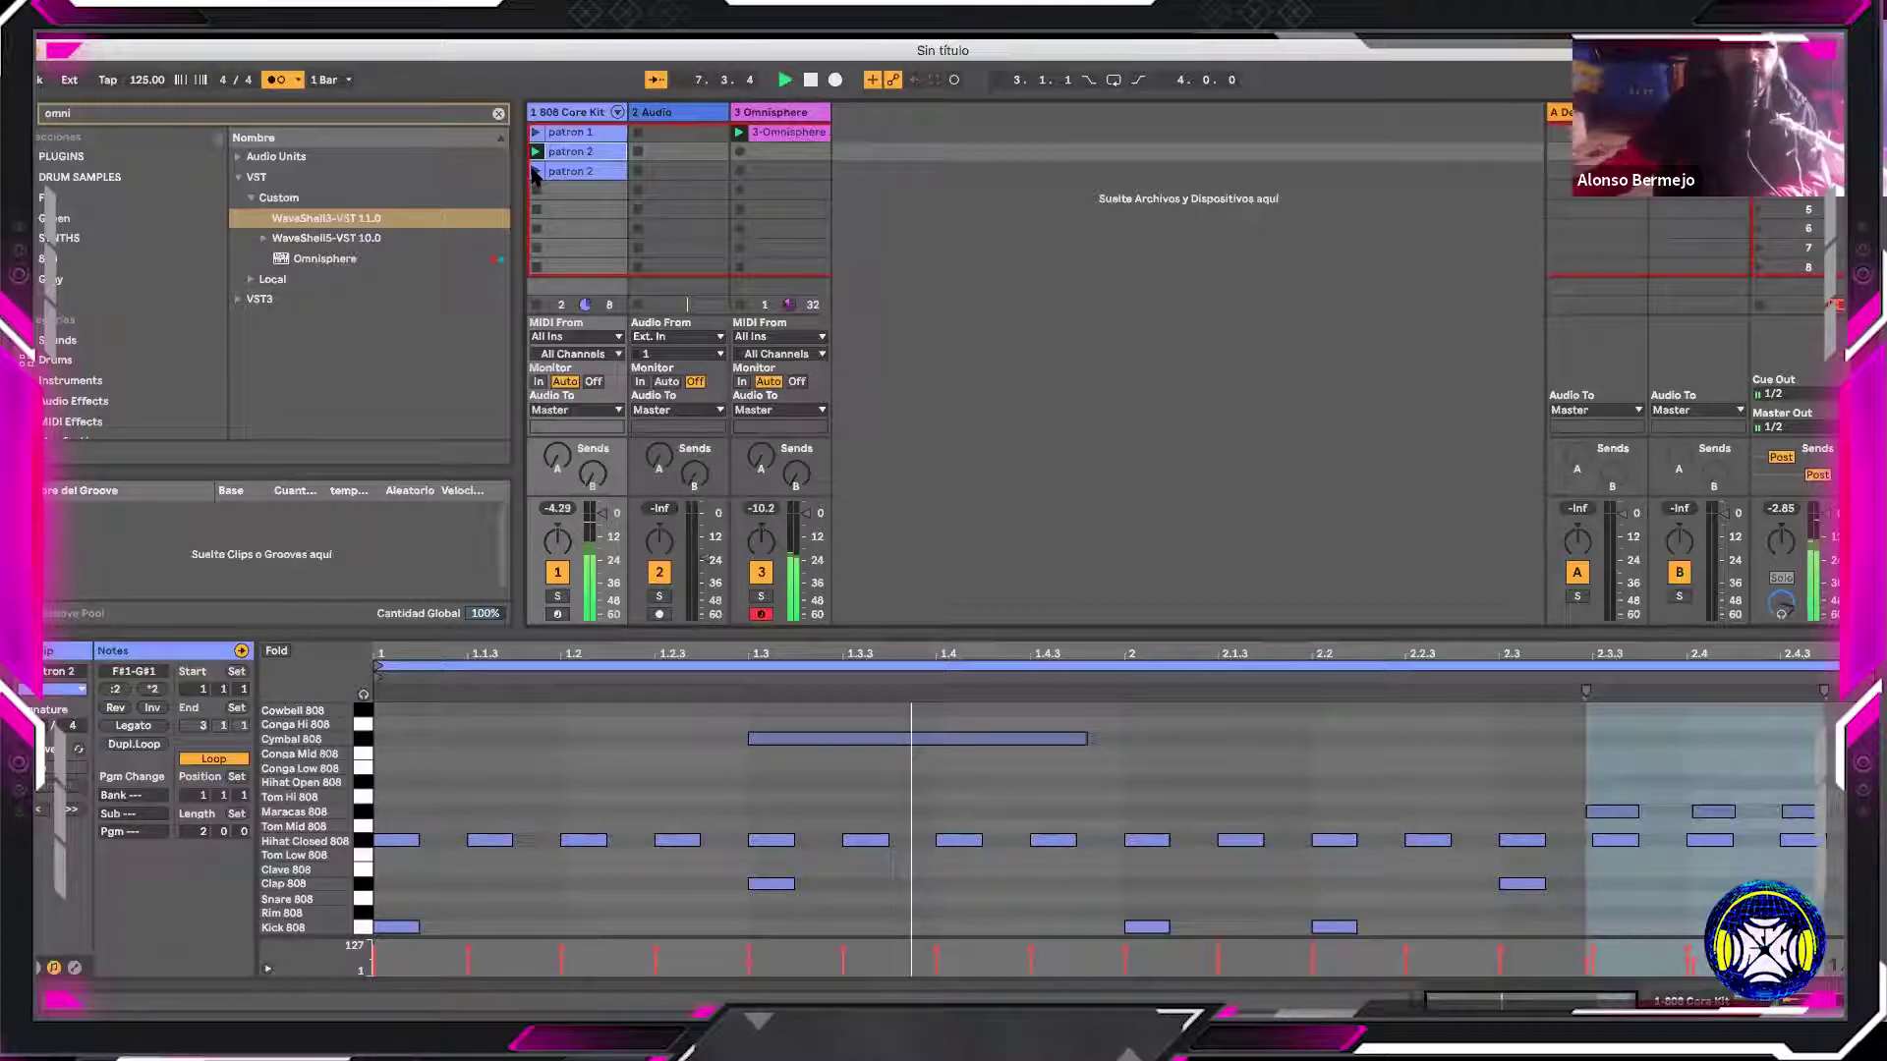
{"action": "left_click", "coordinate": [535, 172]}
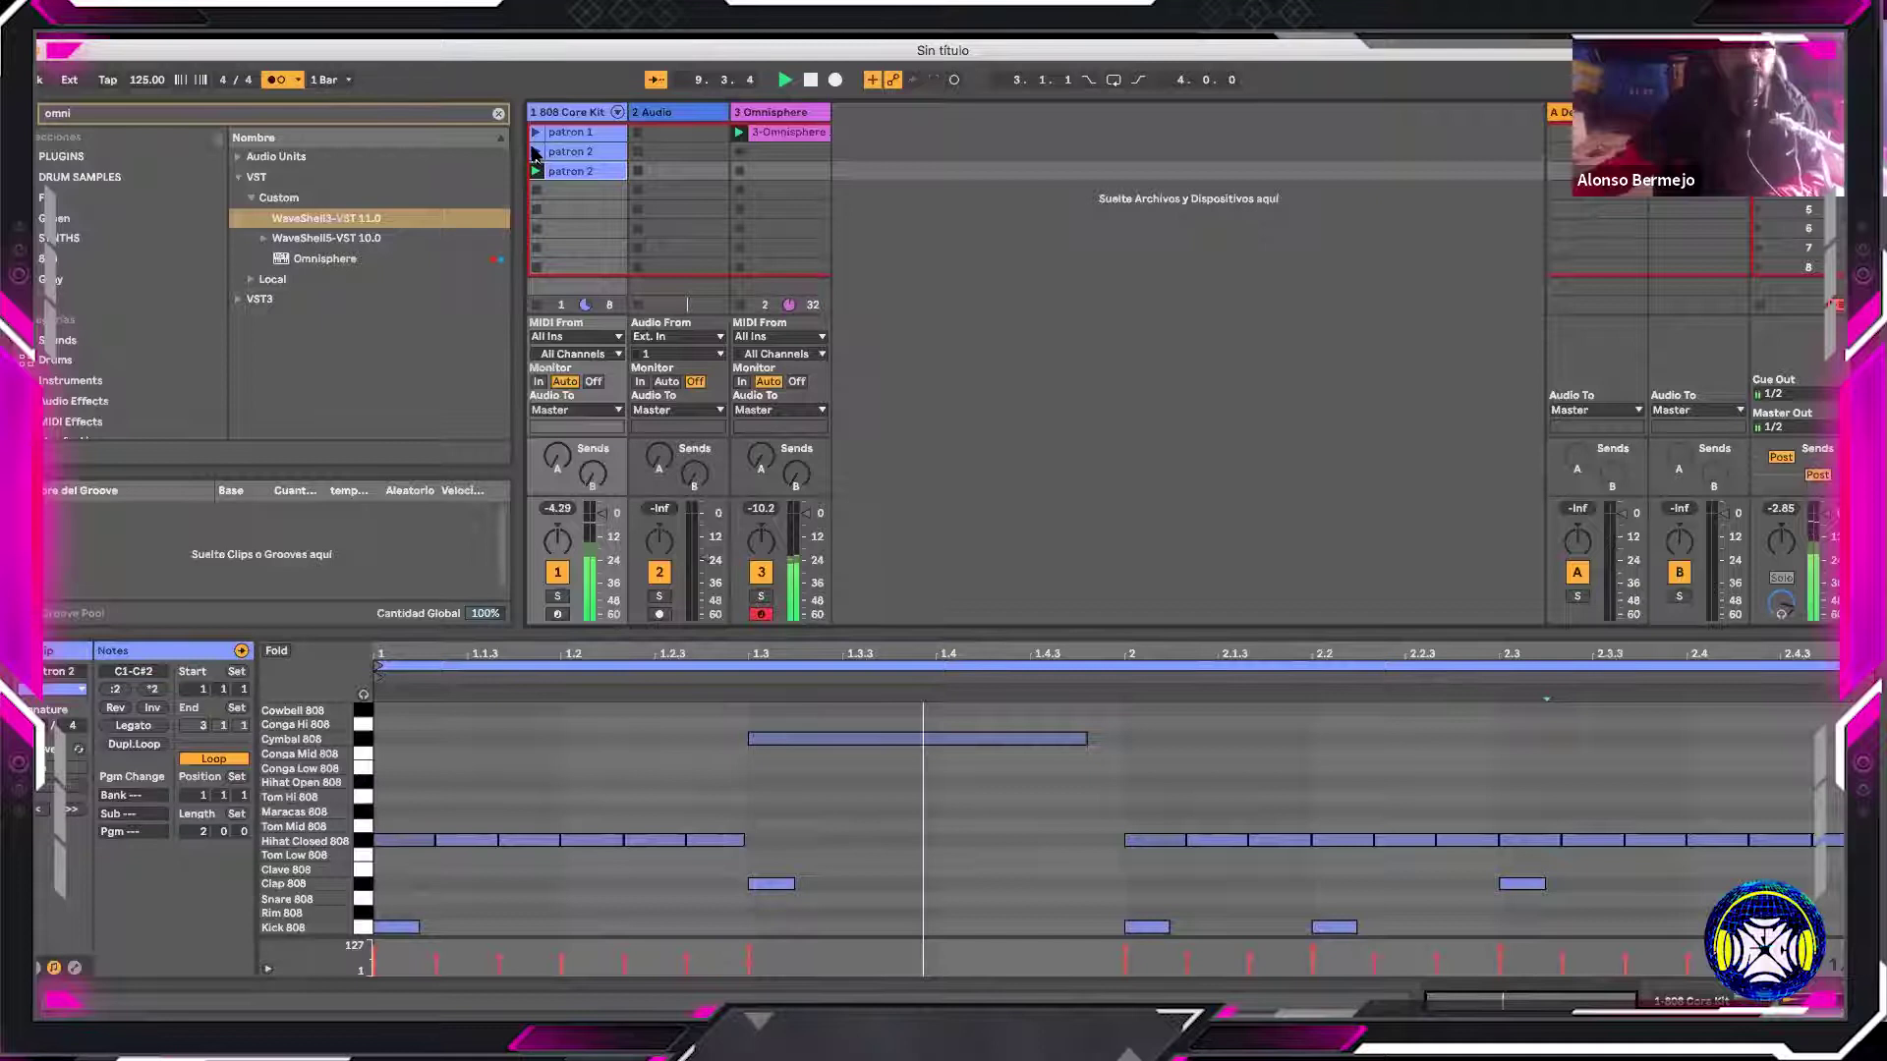
{"action": "left_click", "coordinate": [536, 152]}
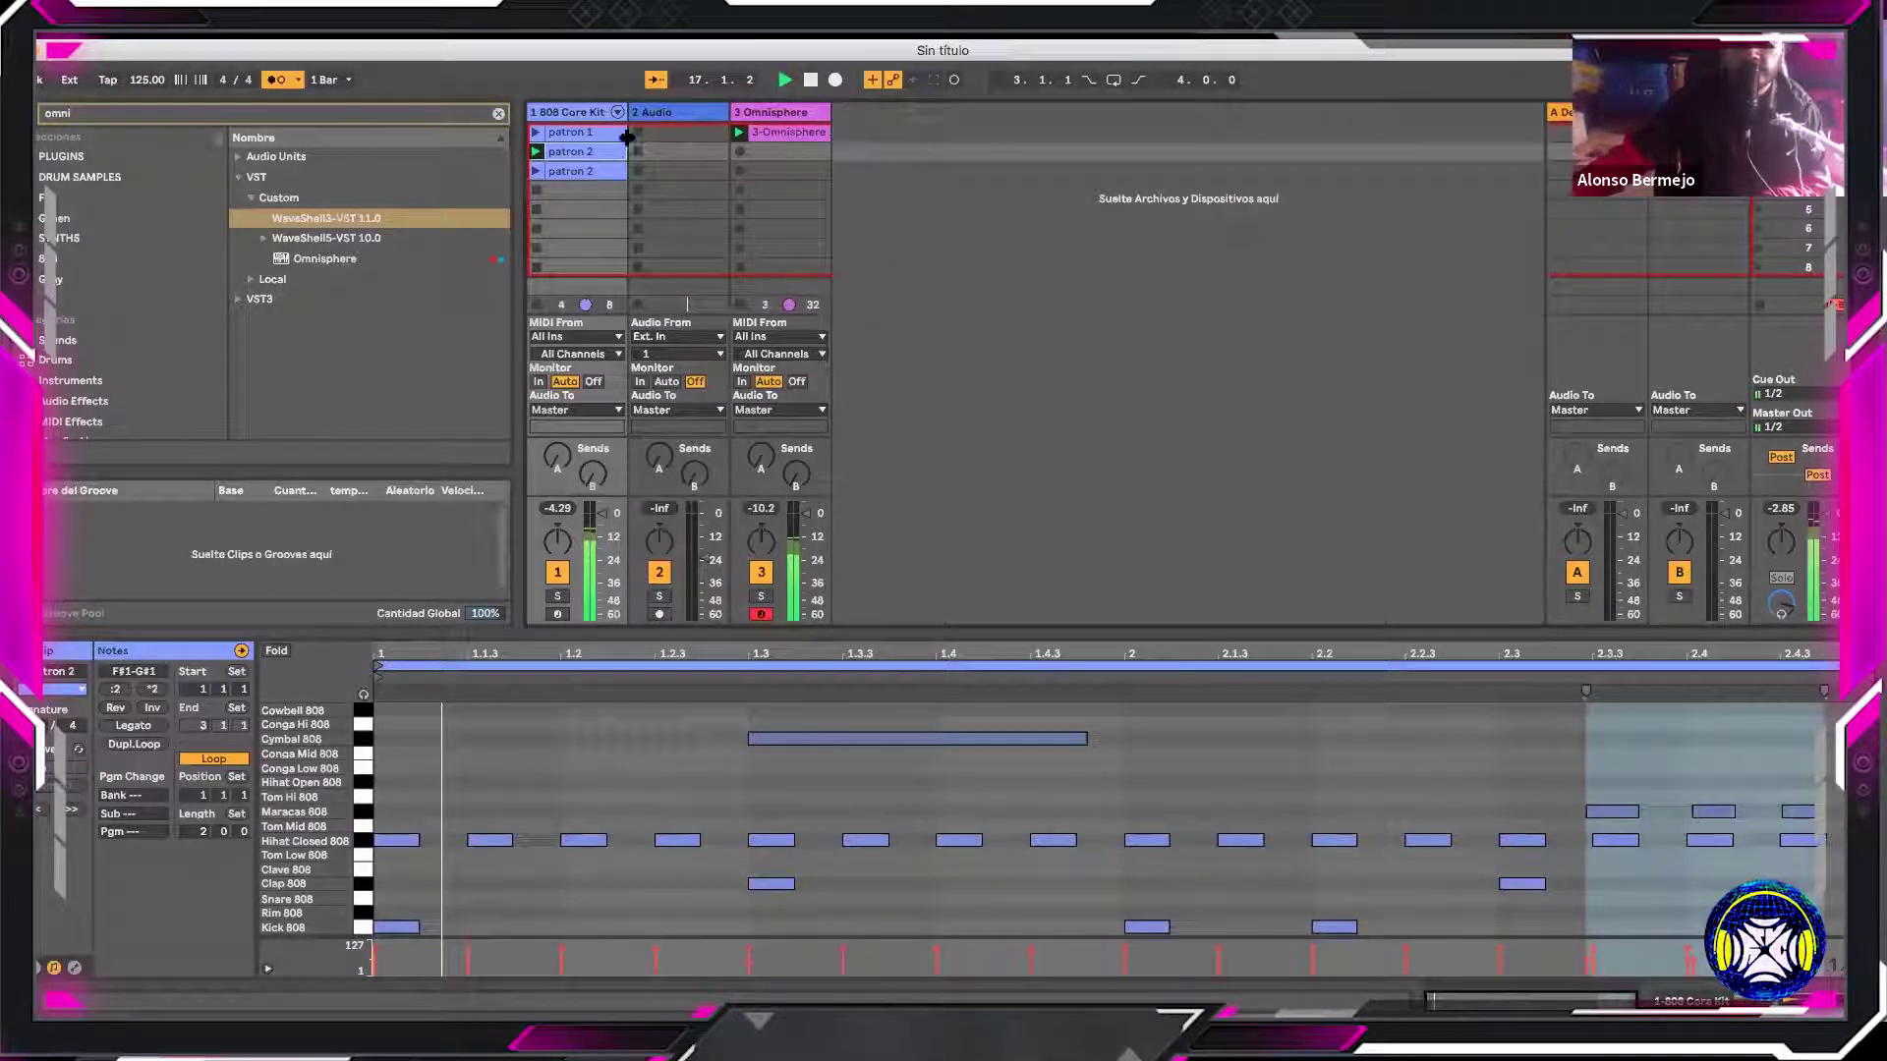
{"action": "left_click", "coordinate": [536, 134]}
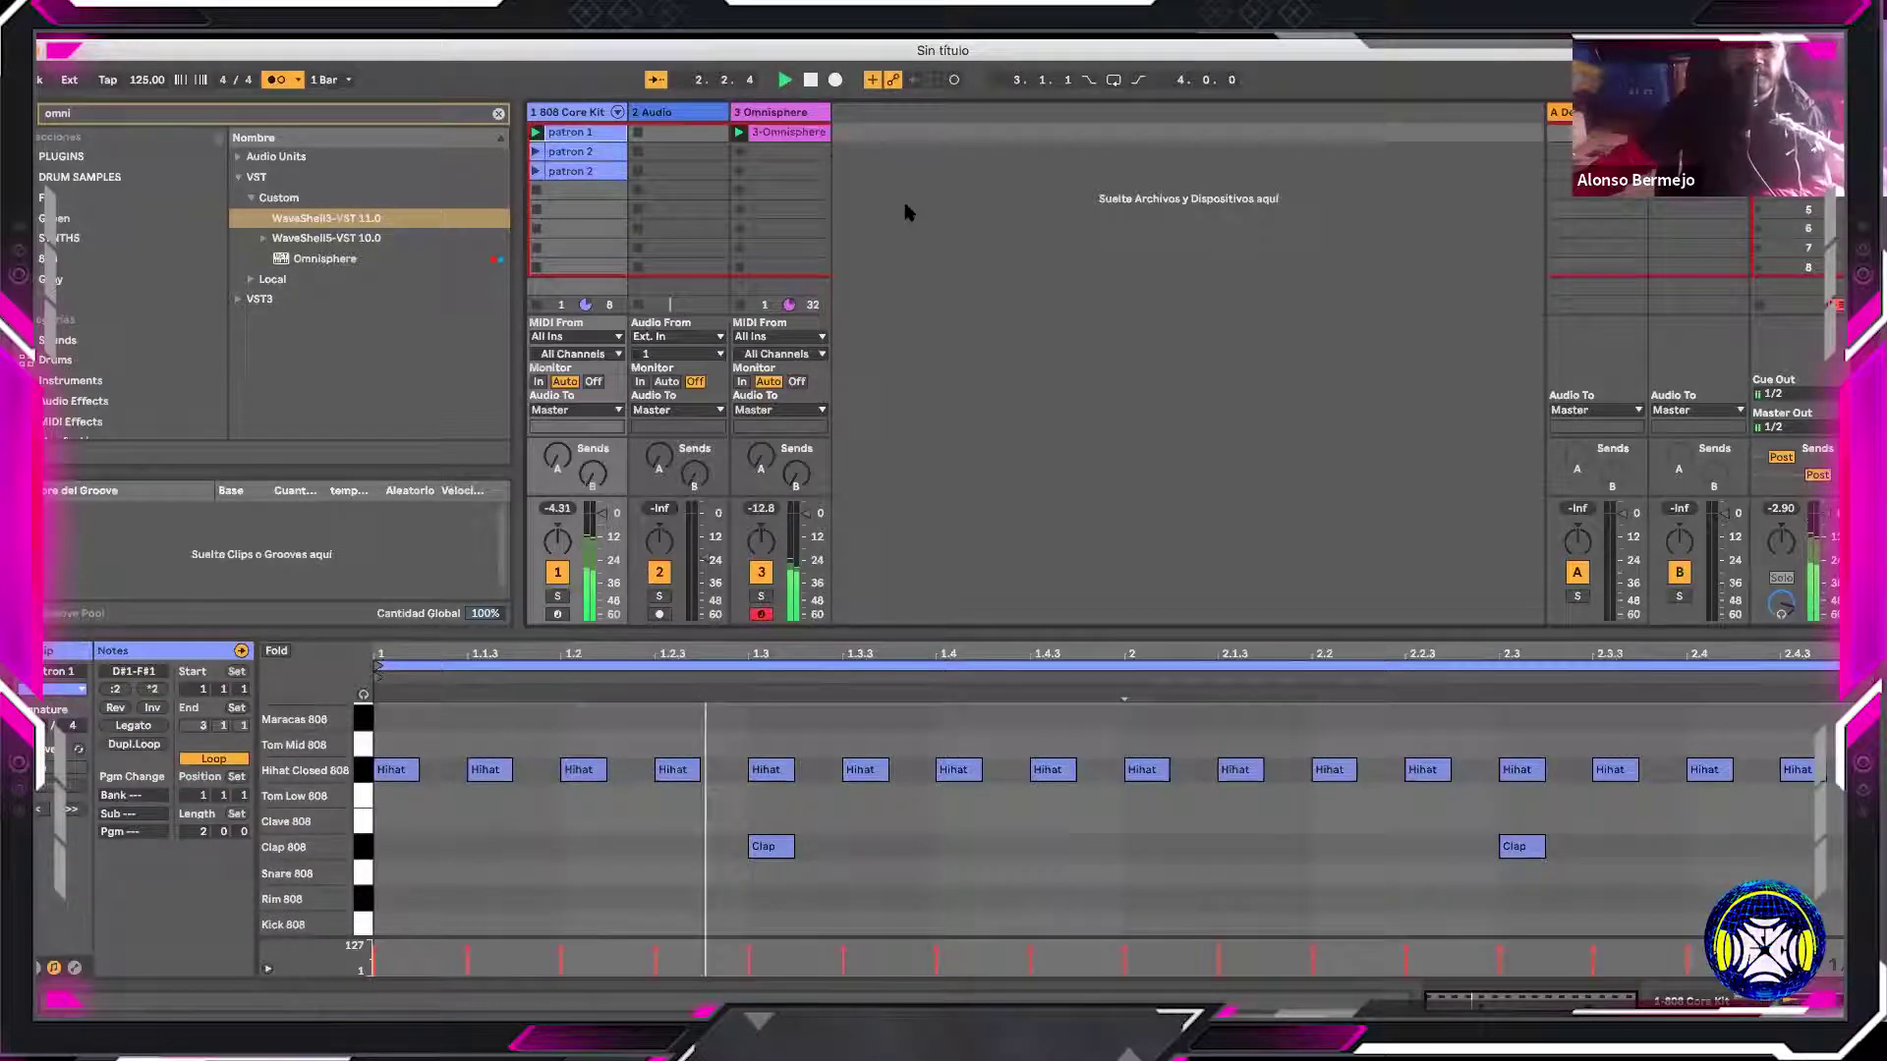
Arm 2 Audio instead of 3 Omnisphere with its volume at 0.6 dB, and launch the second drum pattern
{"action": "left_click", "coordinate": [772, 113]}
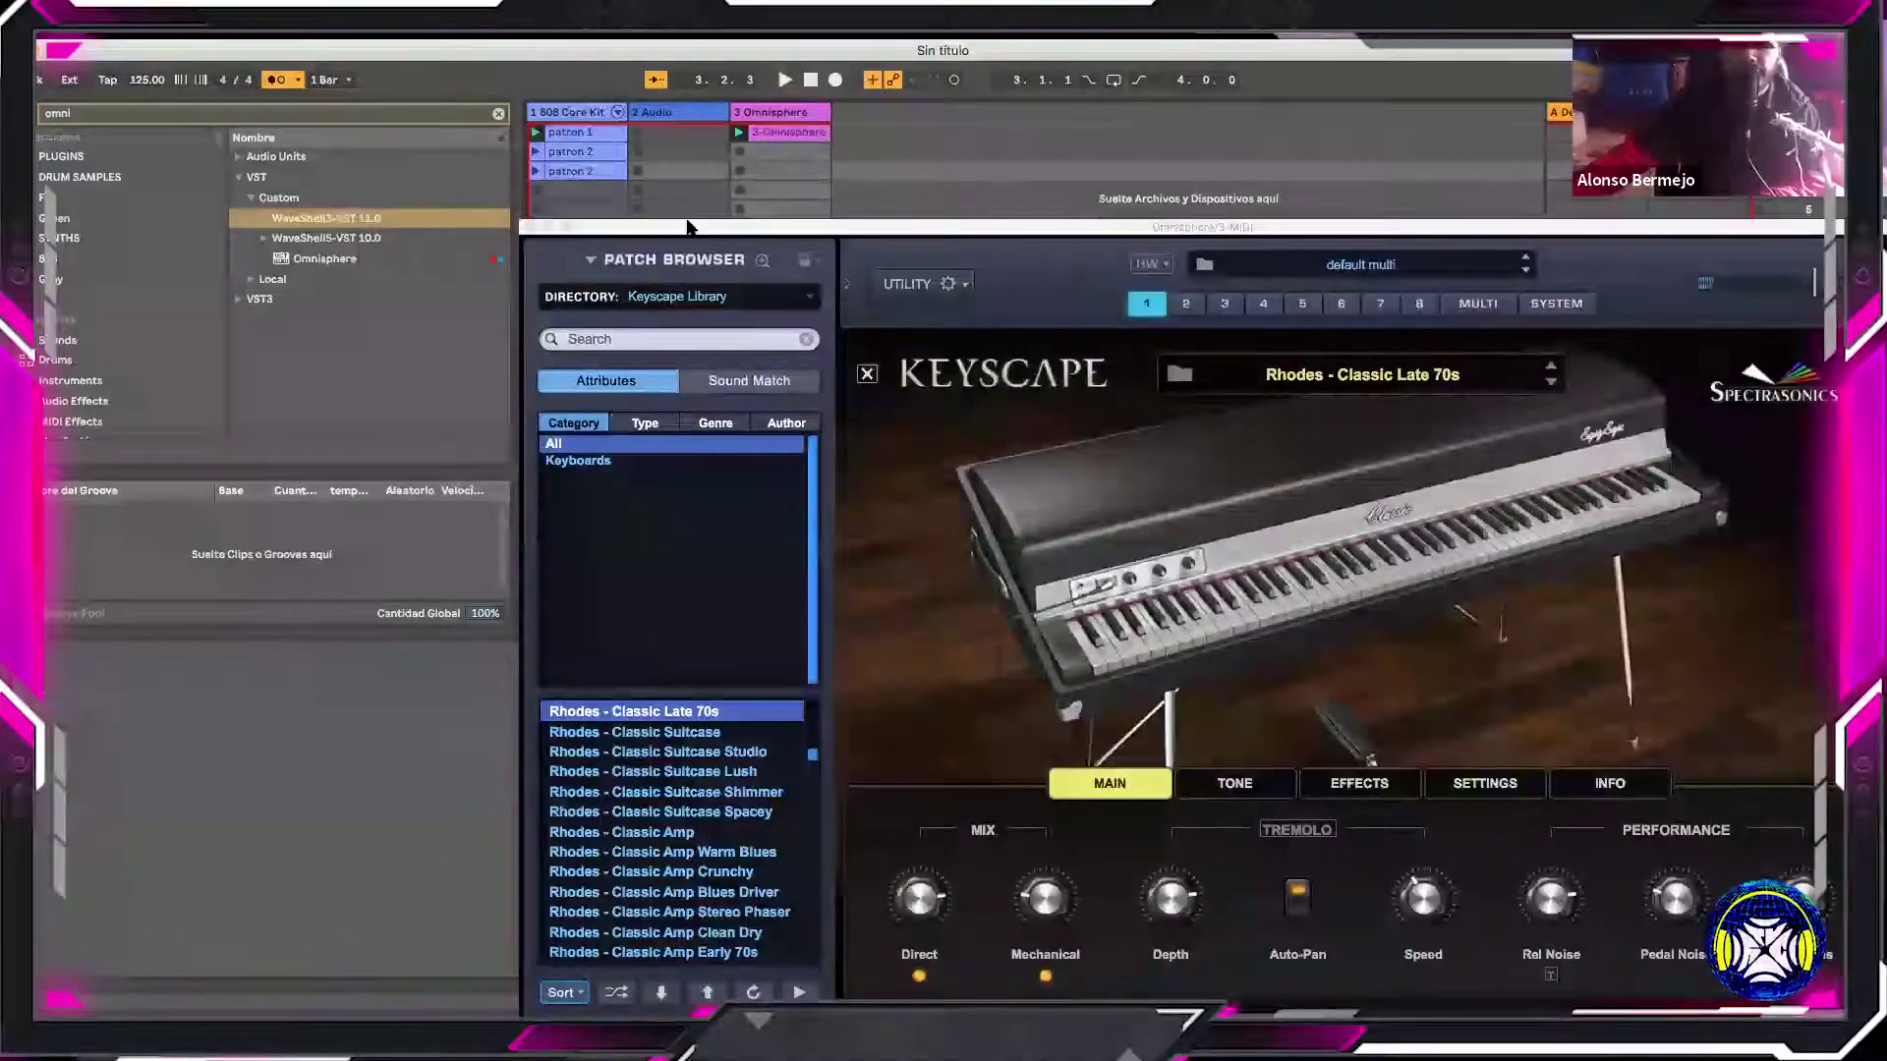
{"action": "left_click_drag", "start_coordinate": [688, 227], "coordinate": [1431, 331]}
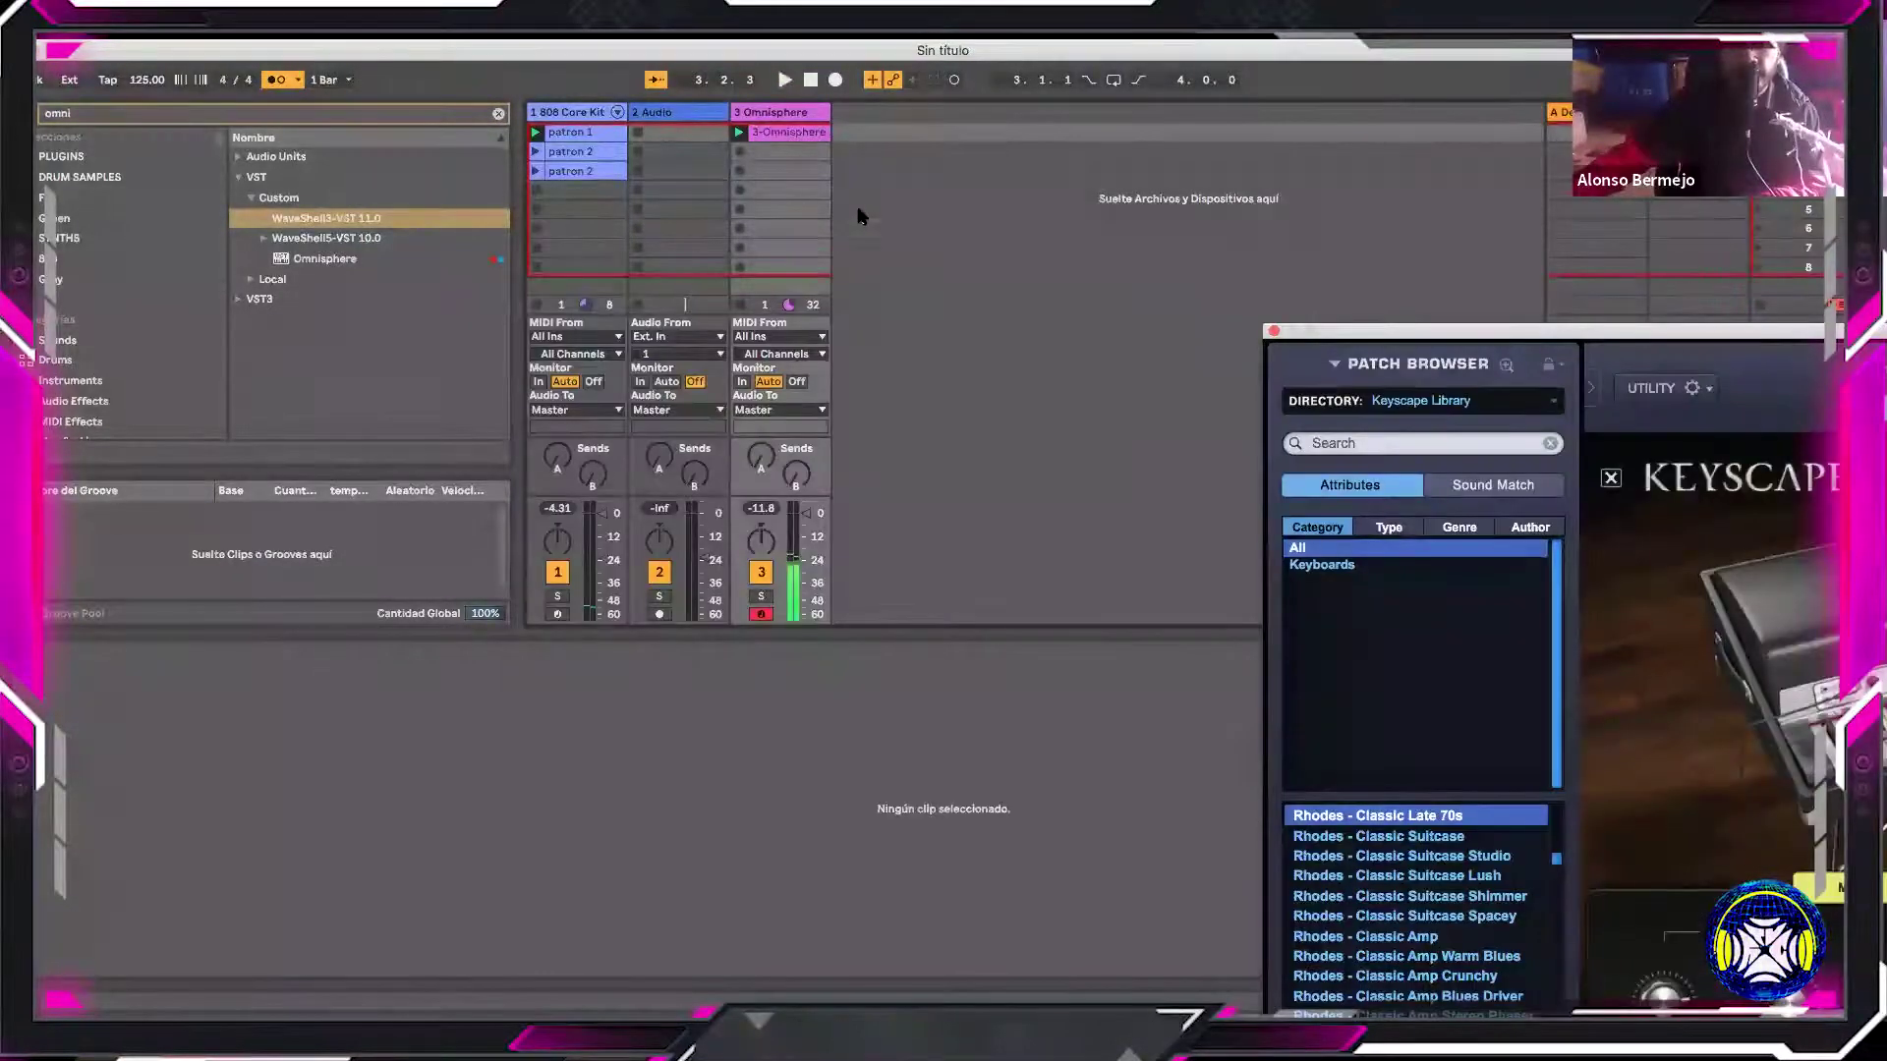
{"action": "left_click", "coordinate": [858, 222]}
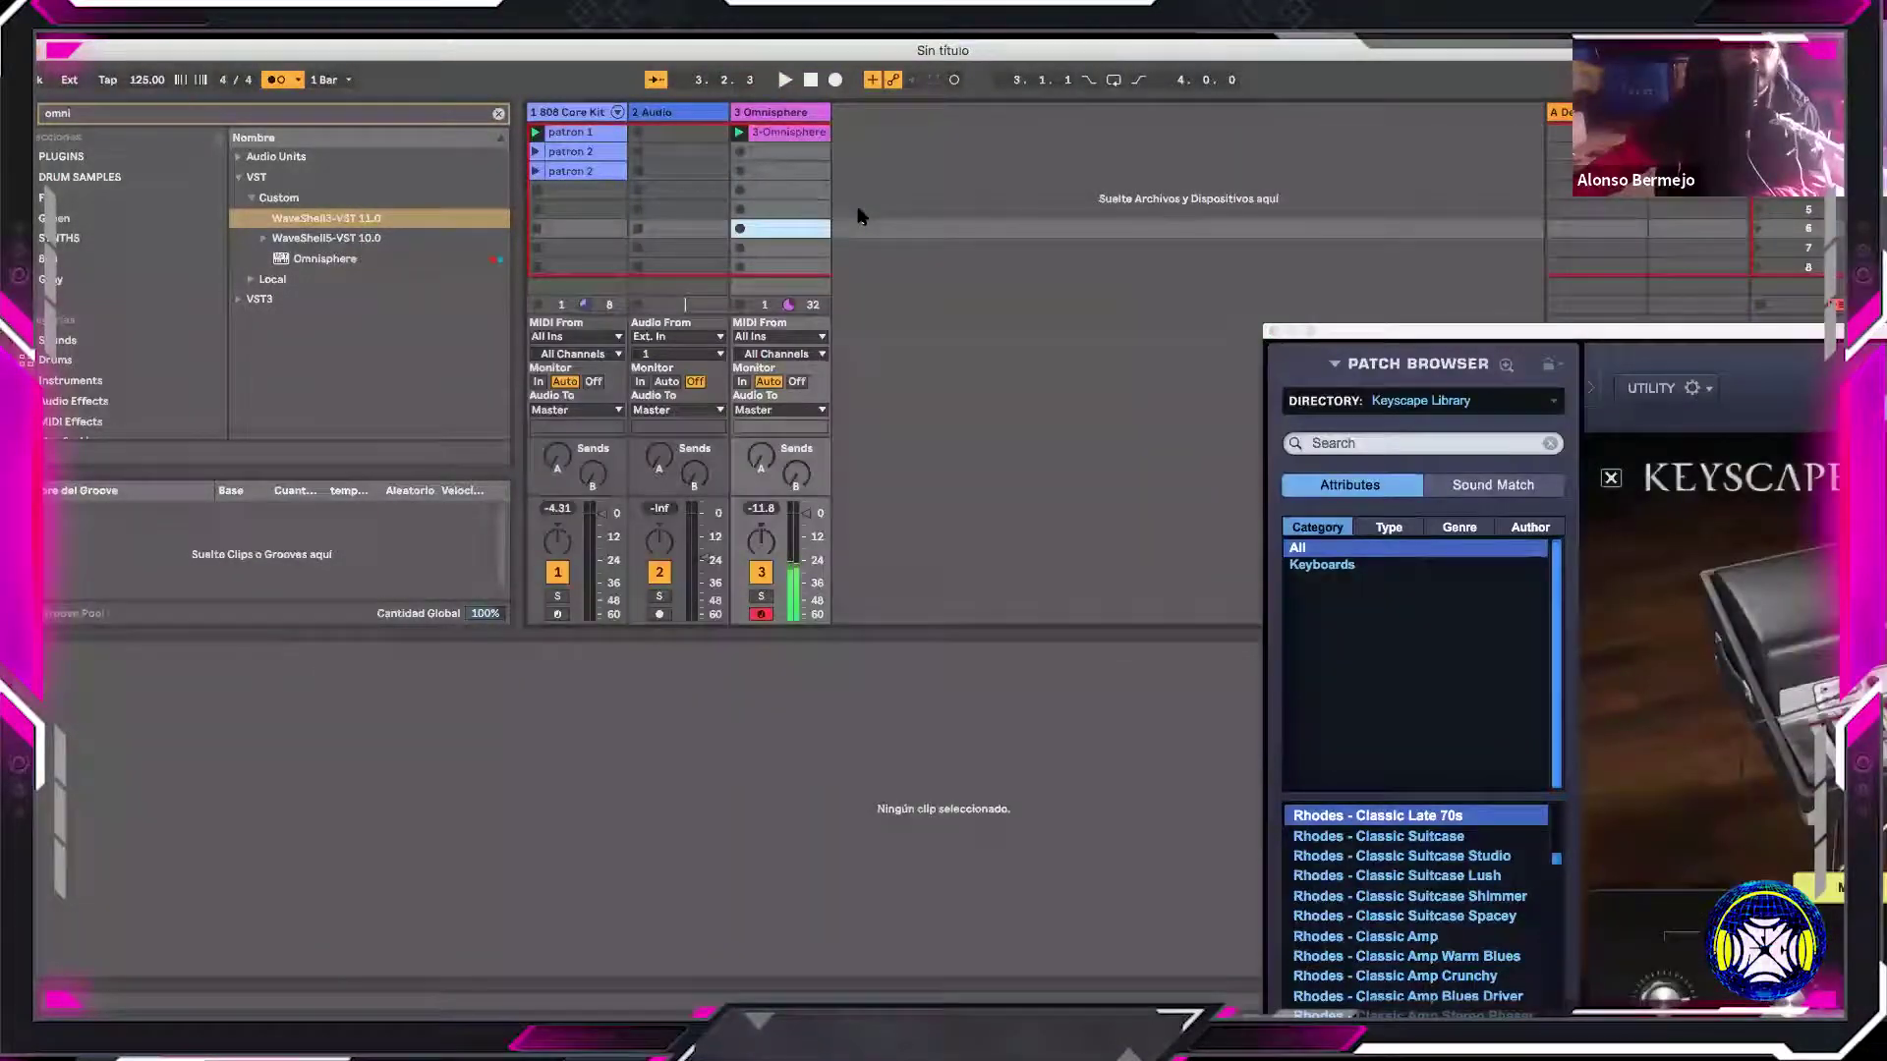
{"action": "left_click", "coordinate": [630, 548]}
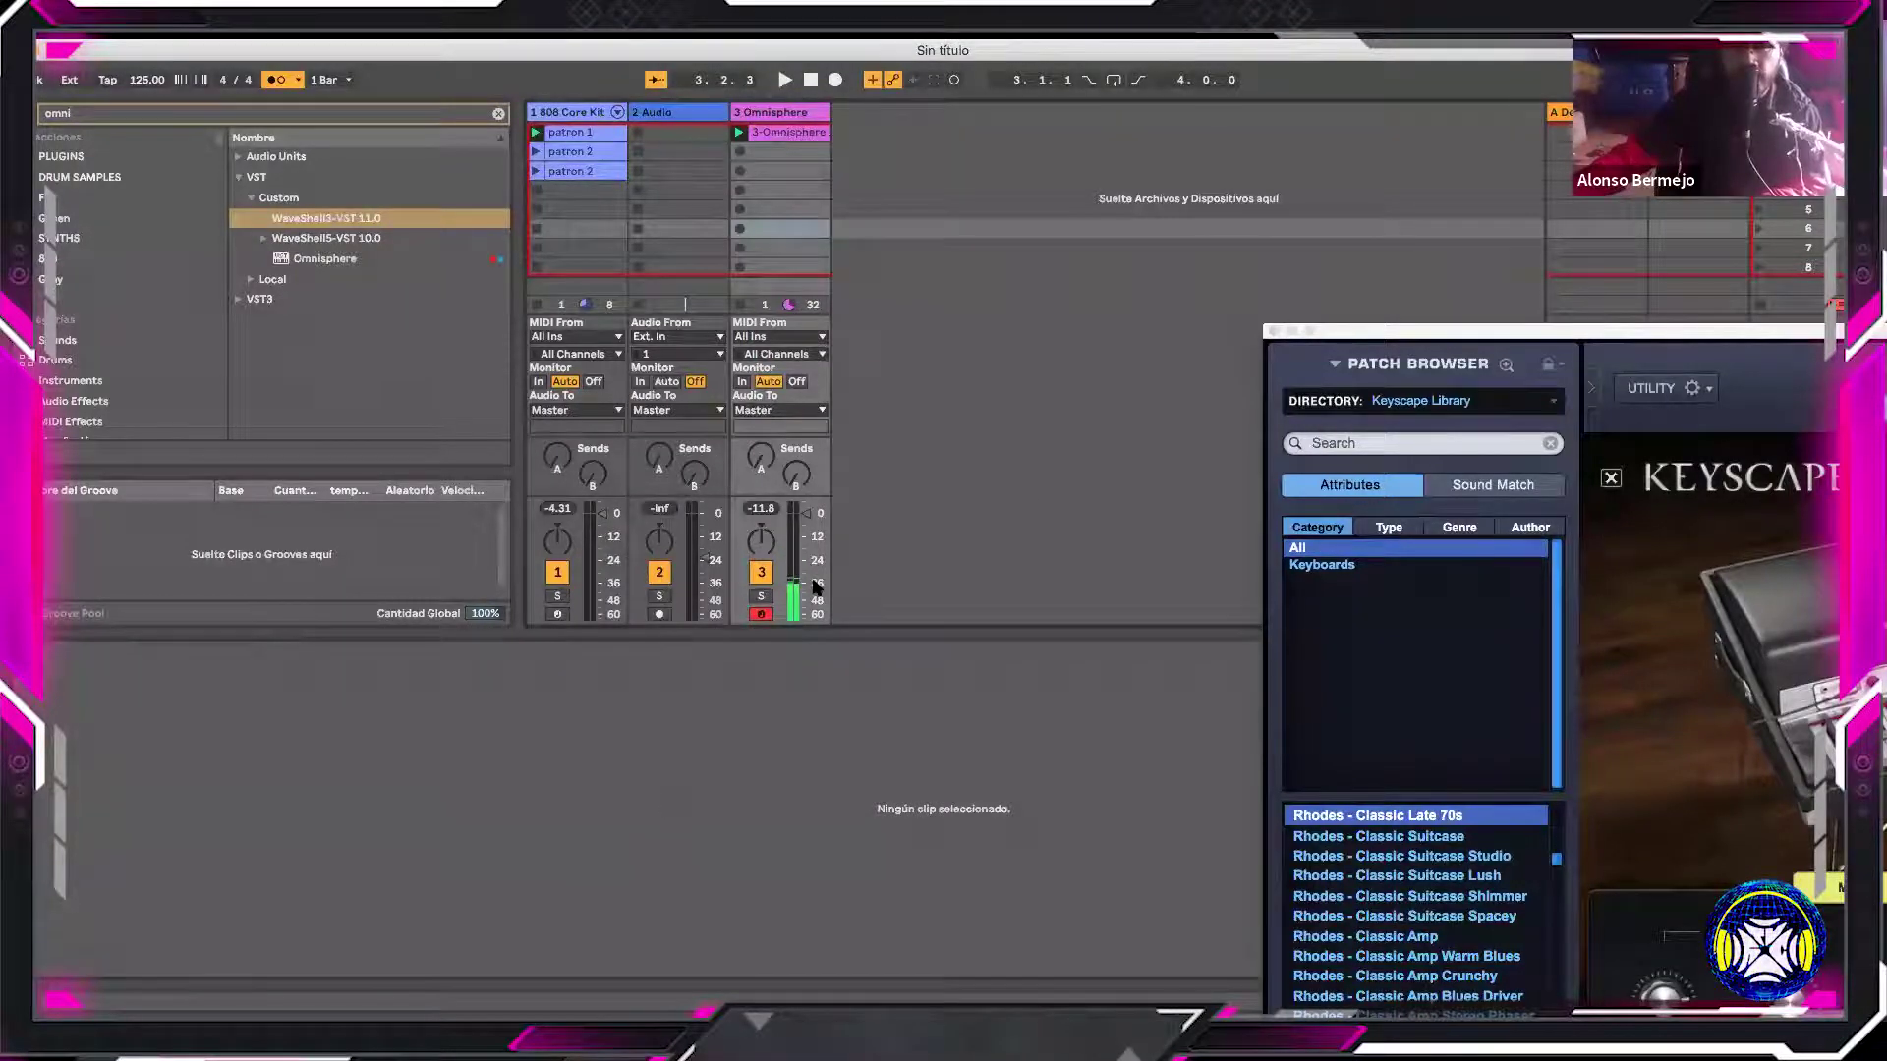
{"action": "left_click", "coordinate": [762, 614]}
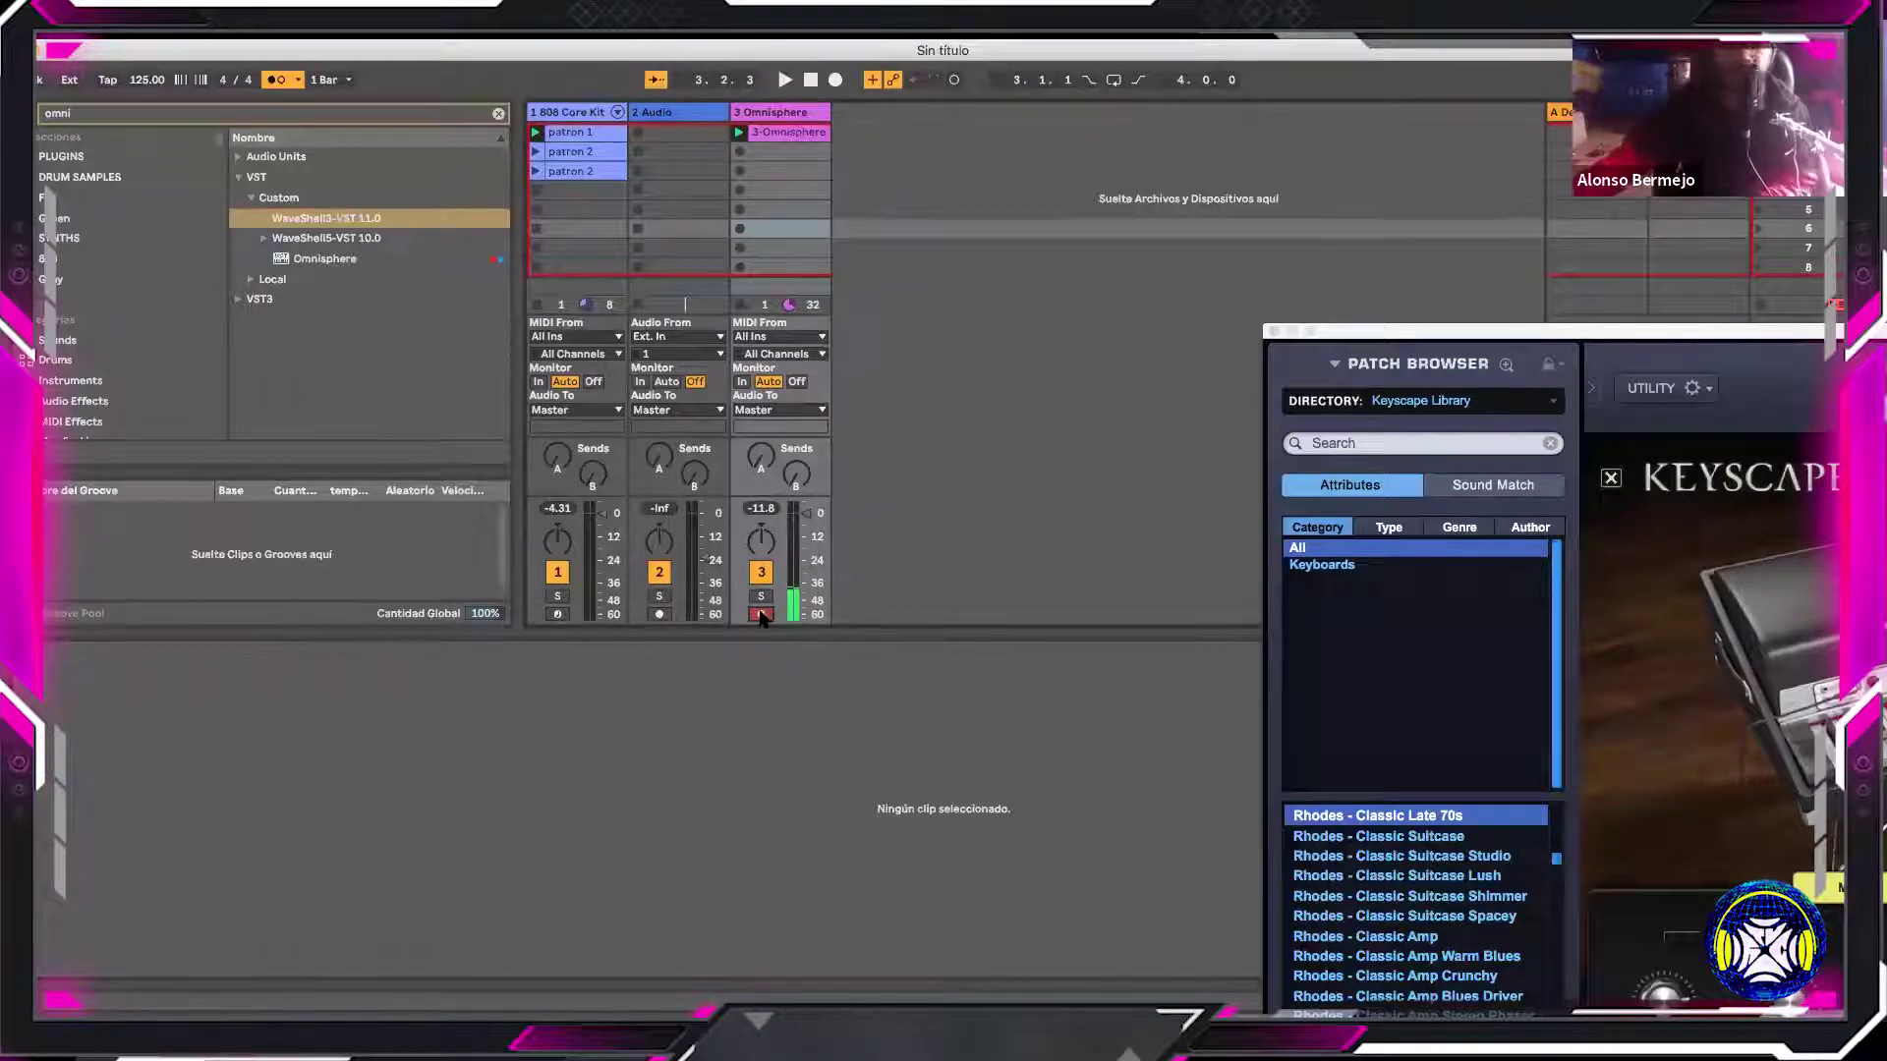
{"action": "left_click_drag", "start_coordinate": [699, 513], "coordinate": [698, 507]}
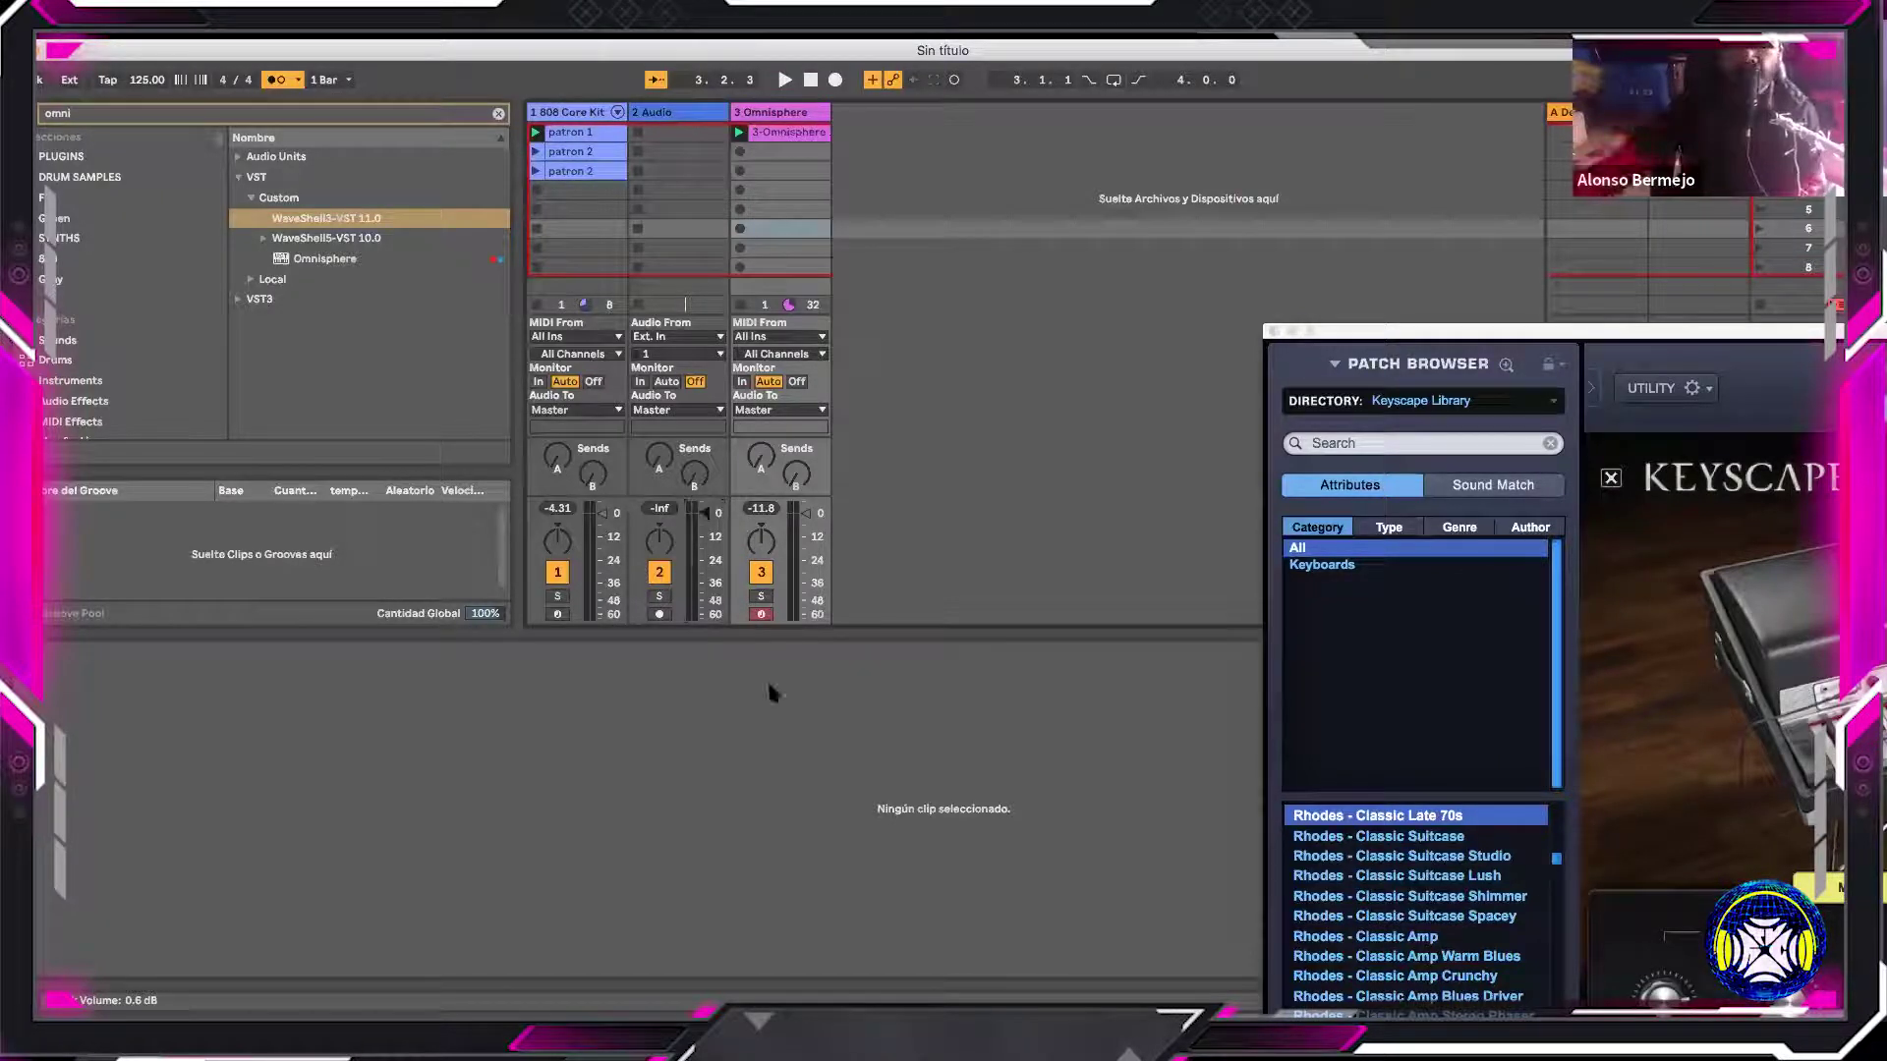
{"action": "left_click", "coordinate": [694, 624]}
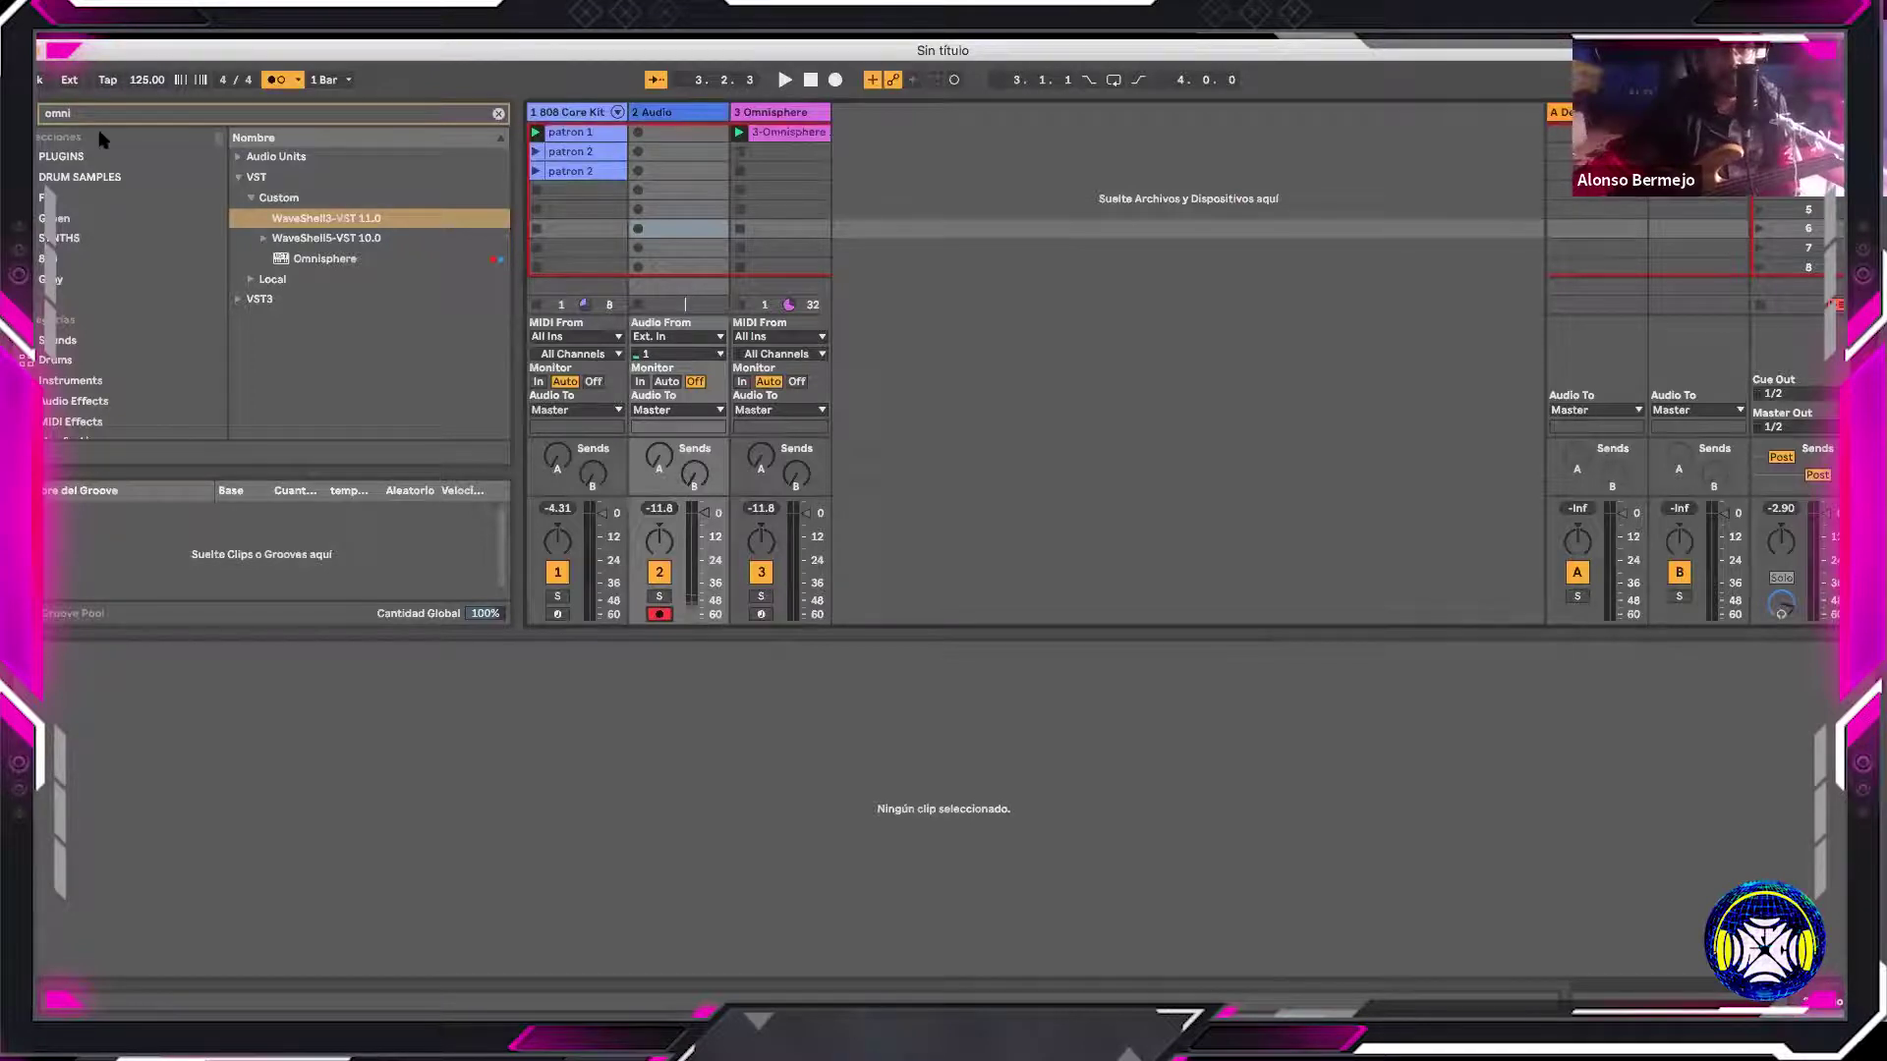
{"action": "left_click", "coordinate": [536, 153]}
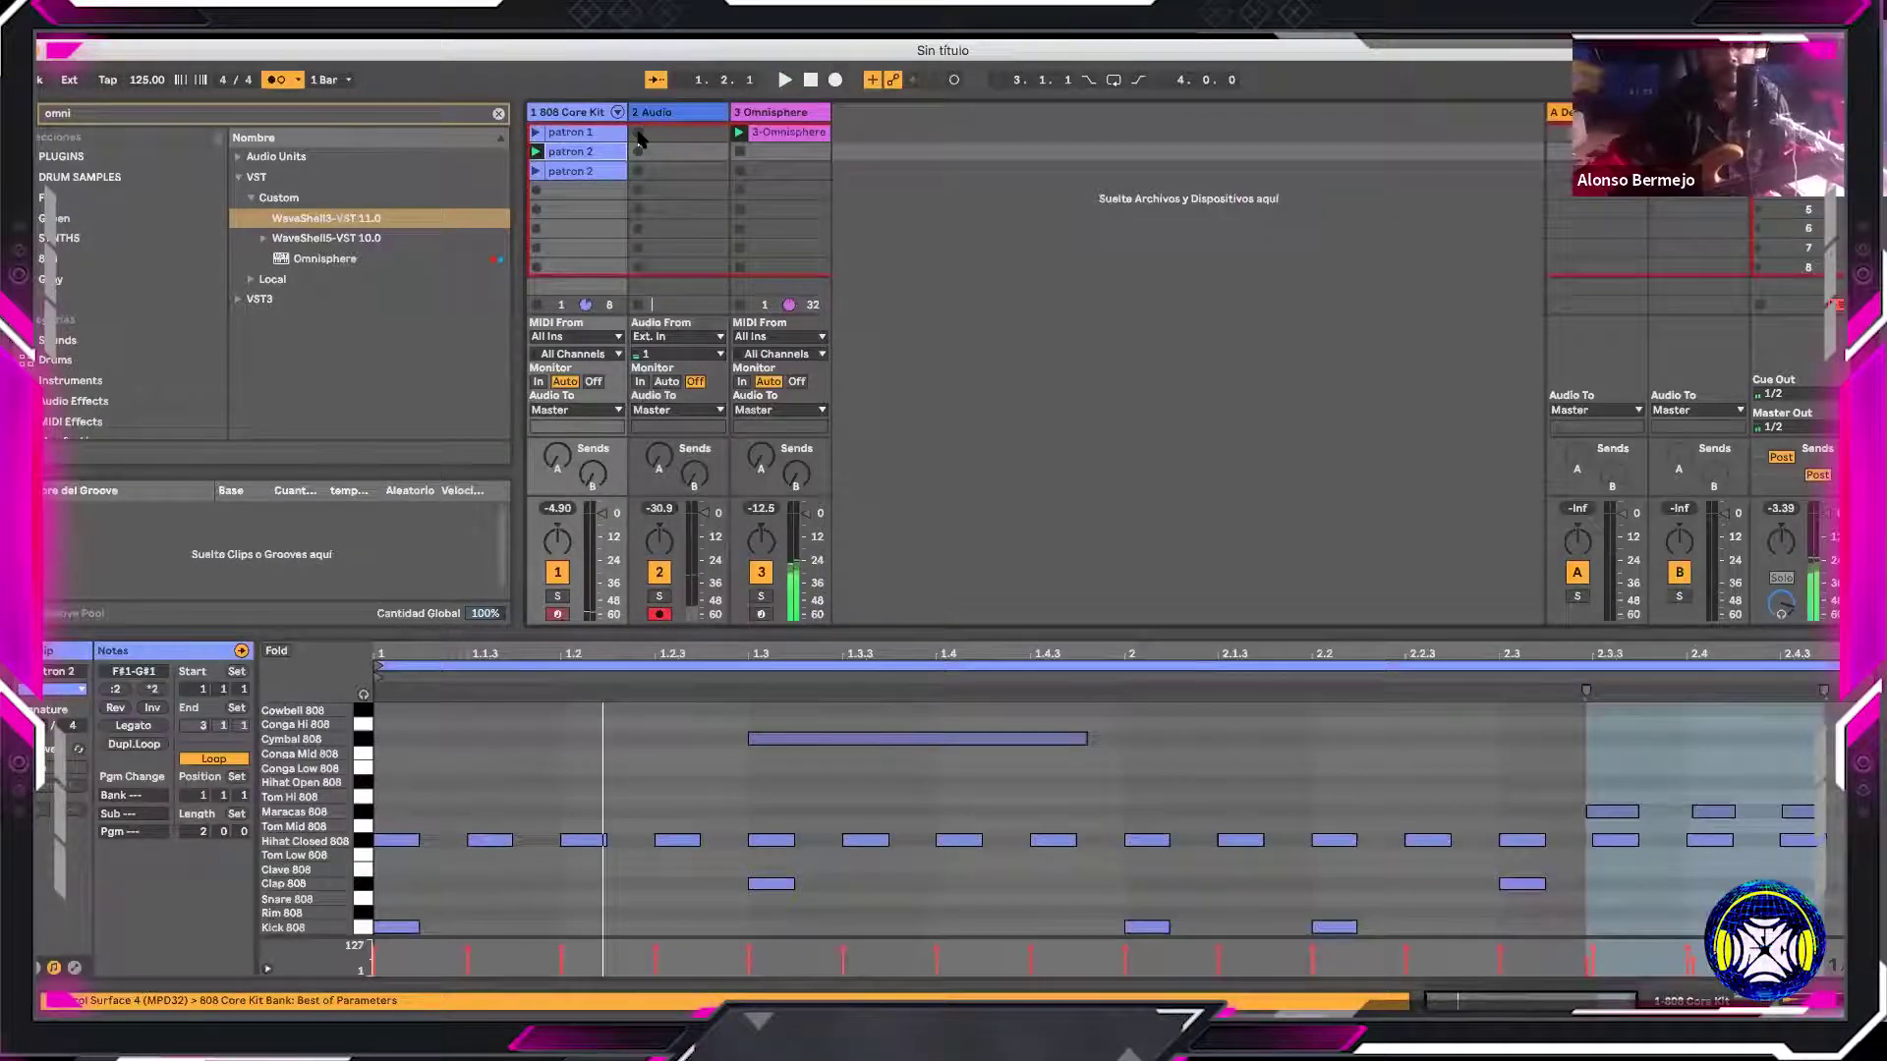
{"action": "left_click", "coordinate": [638, 138]}
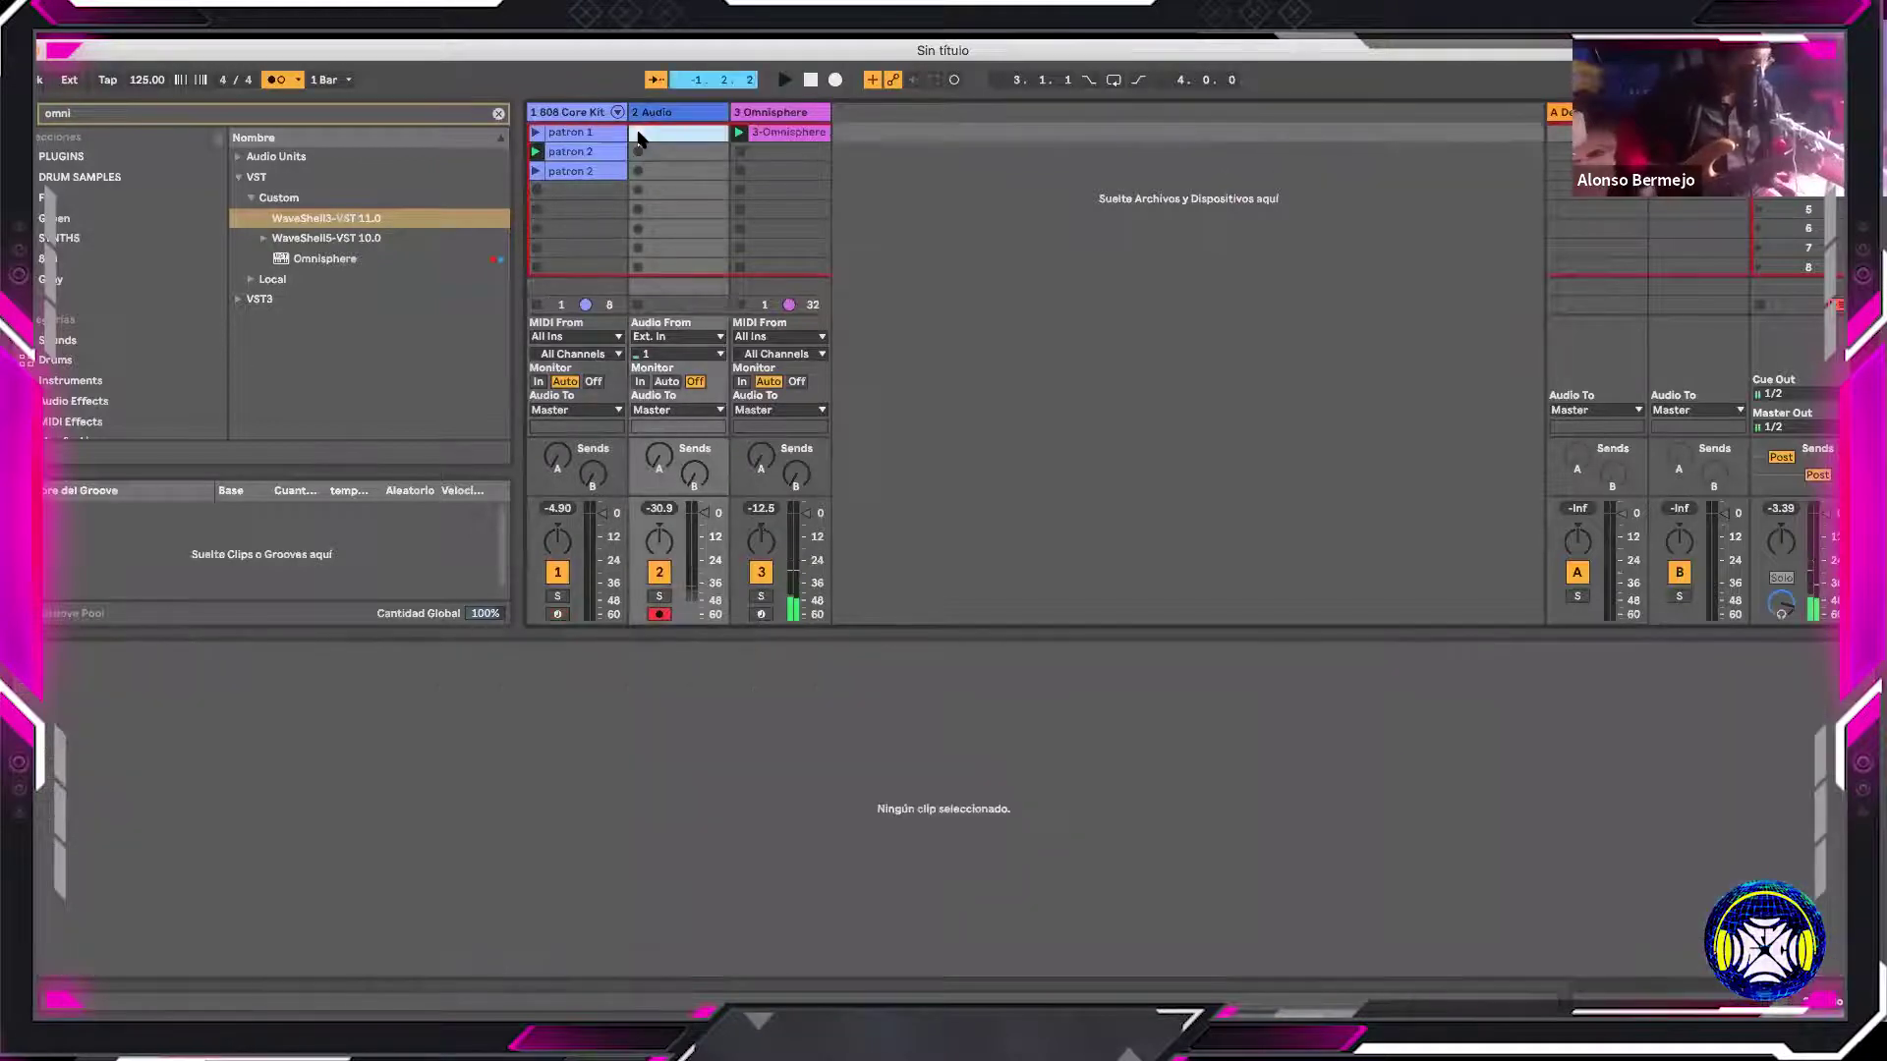
{"action": "left_click", "coordinate": [638, 138]}
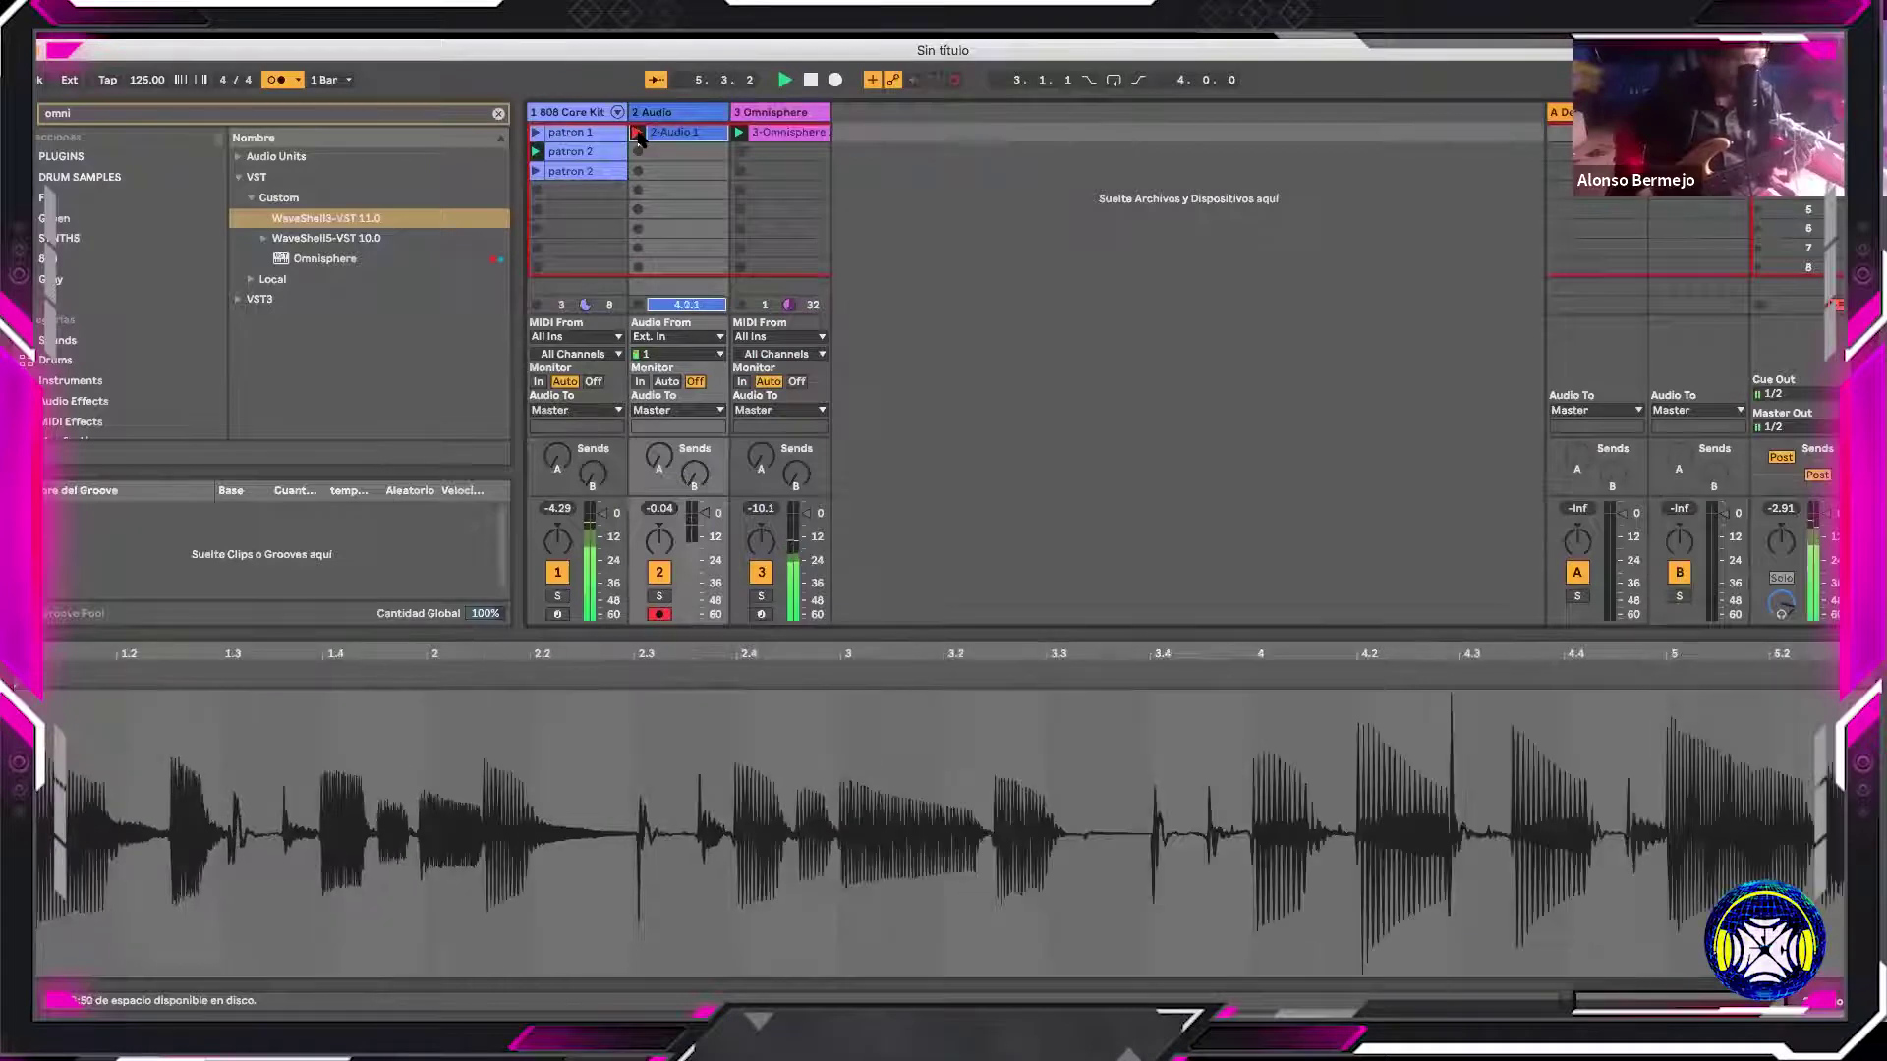
{"action": "key", "text": "Delete"}
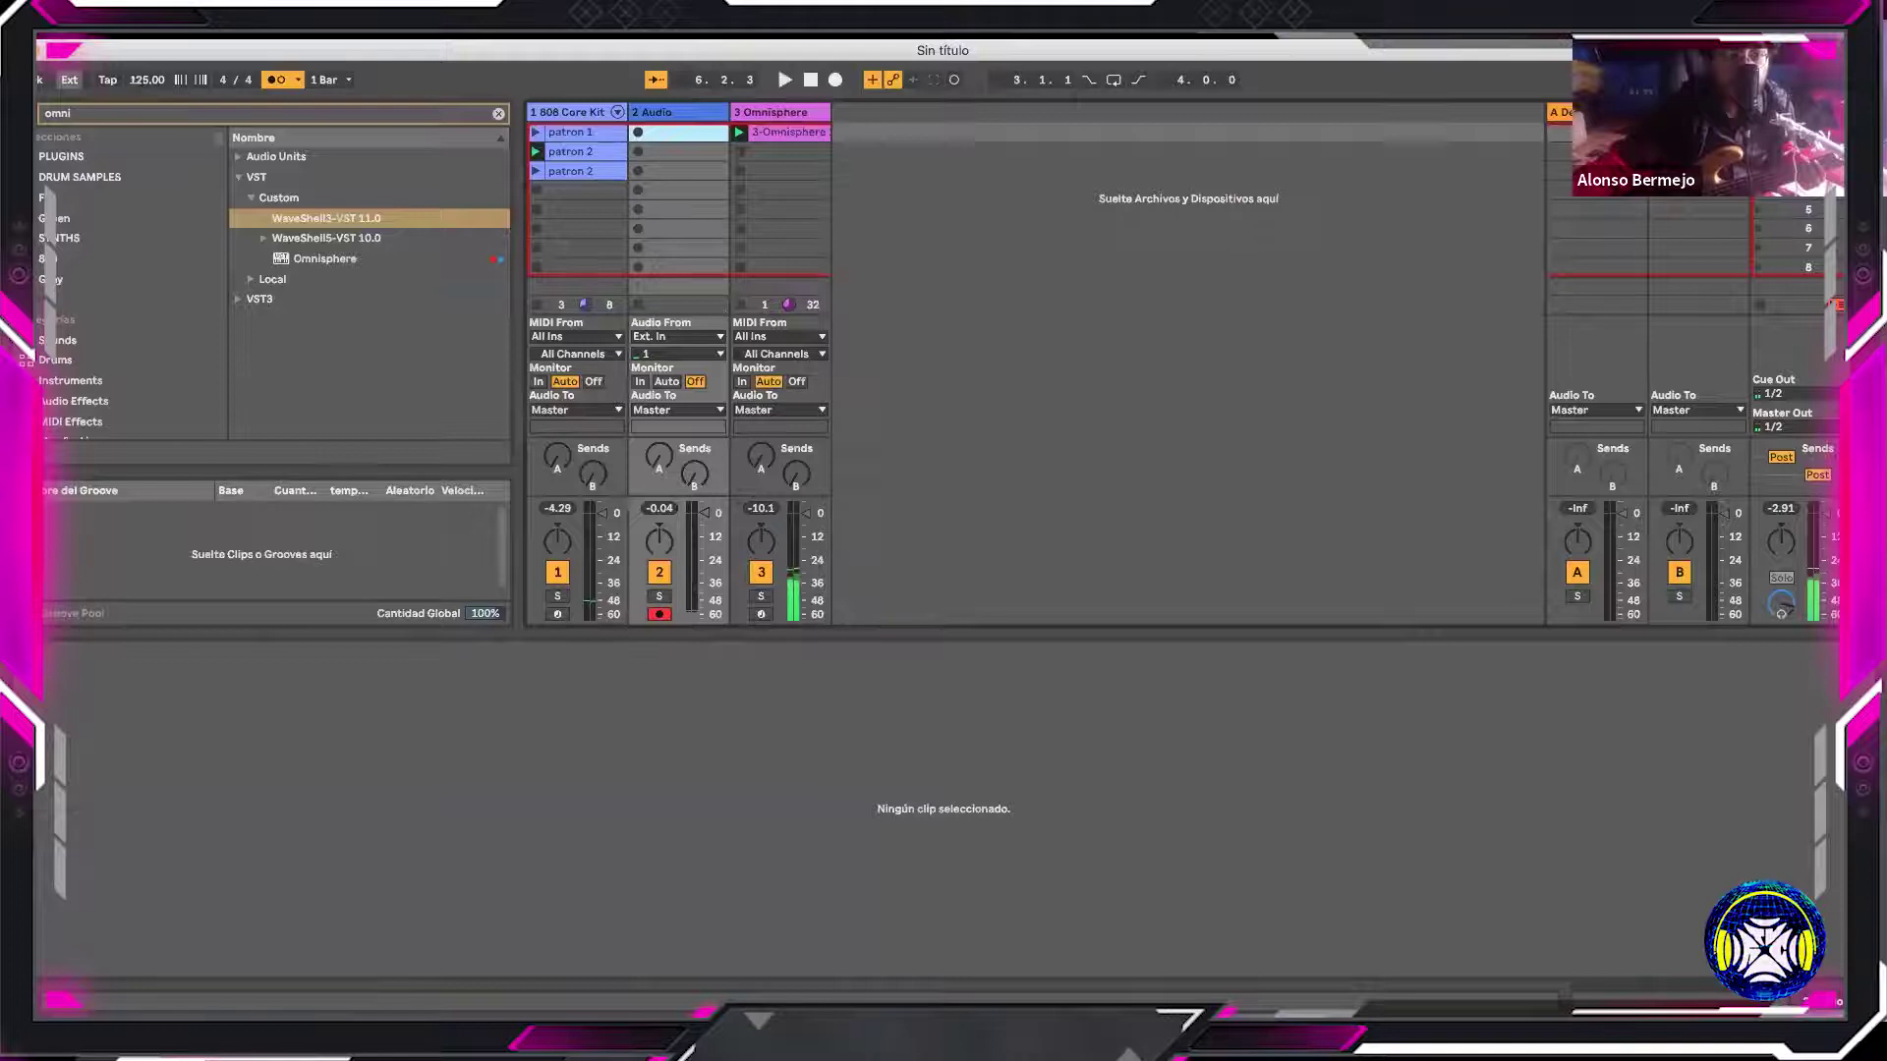
Set the tempo to 148 BPM and start playback of the set
{"action": "left_click_drag", "start_coordinate": [135, 79], "coordinate": [135, 84]}
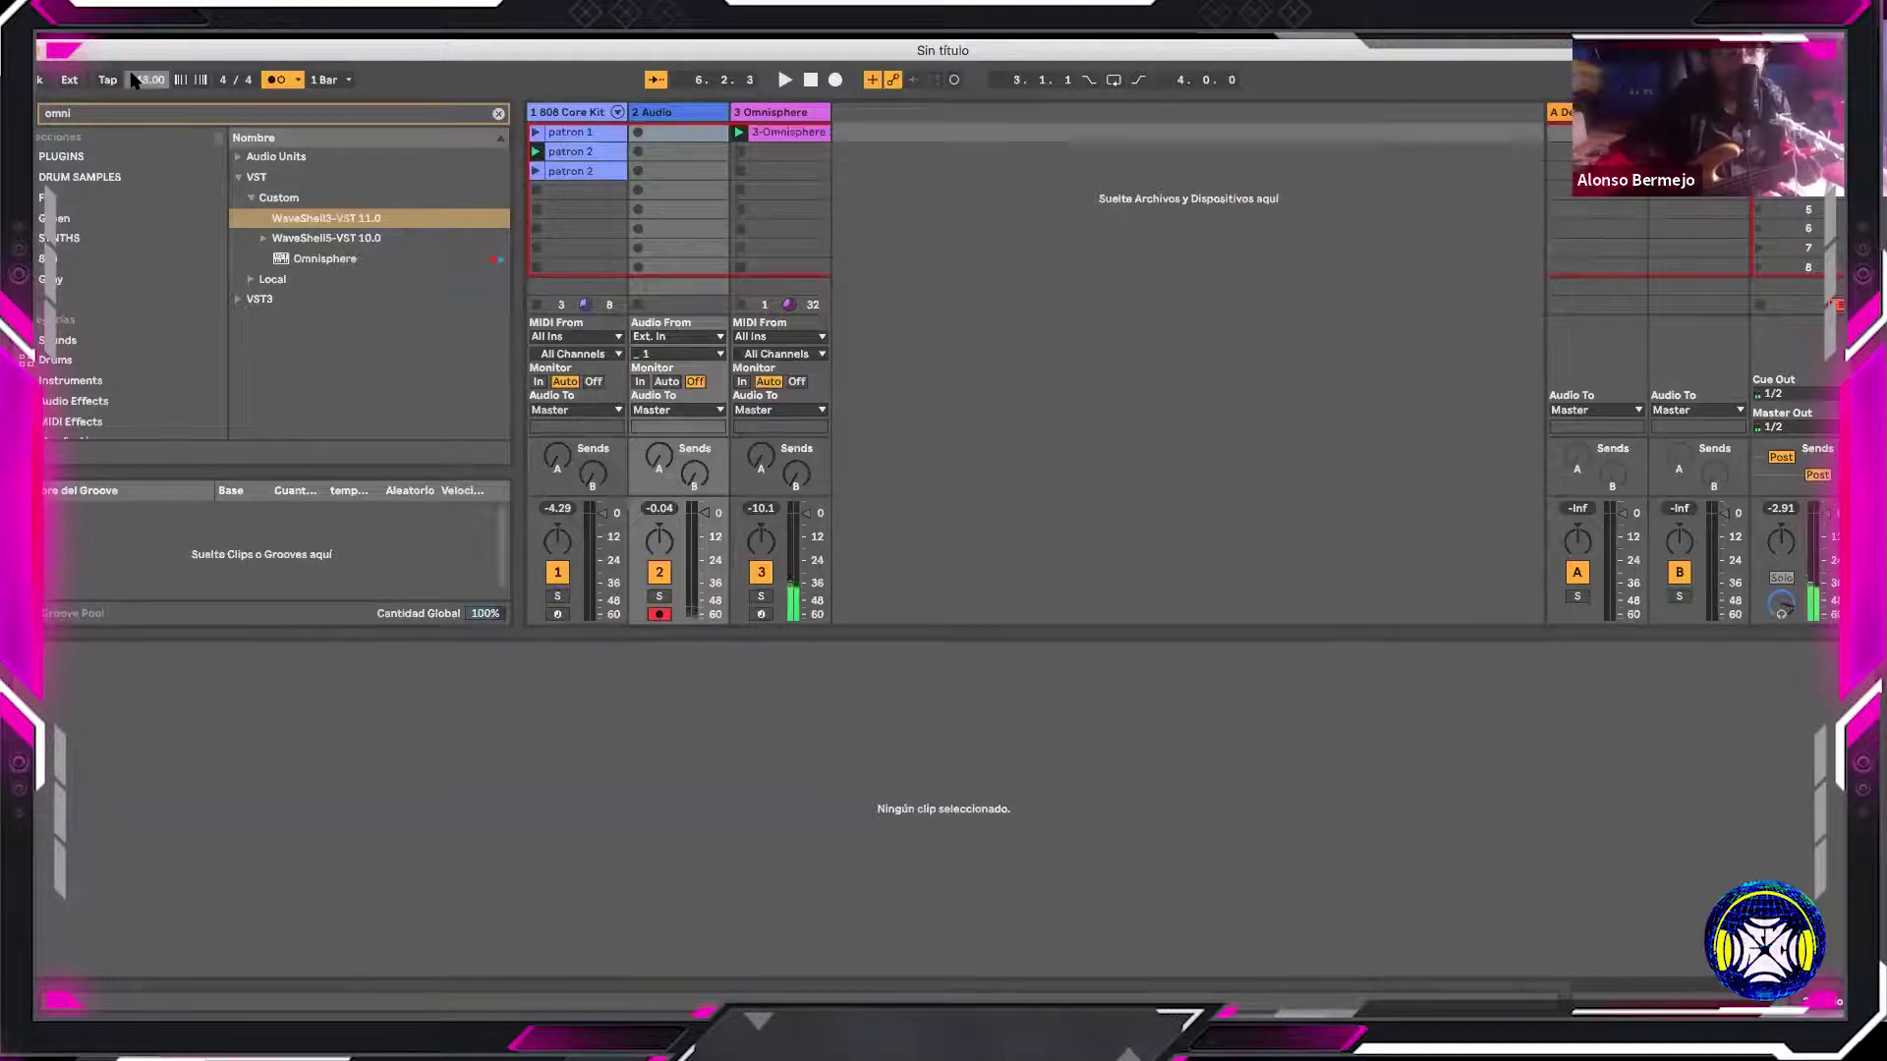
{"action": "key", "text": "space"}
{"action": "type", "text": "148"}
{"action": "key", "text": "Return"}
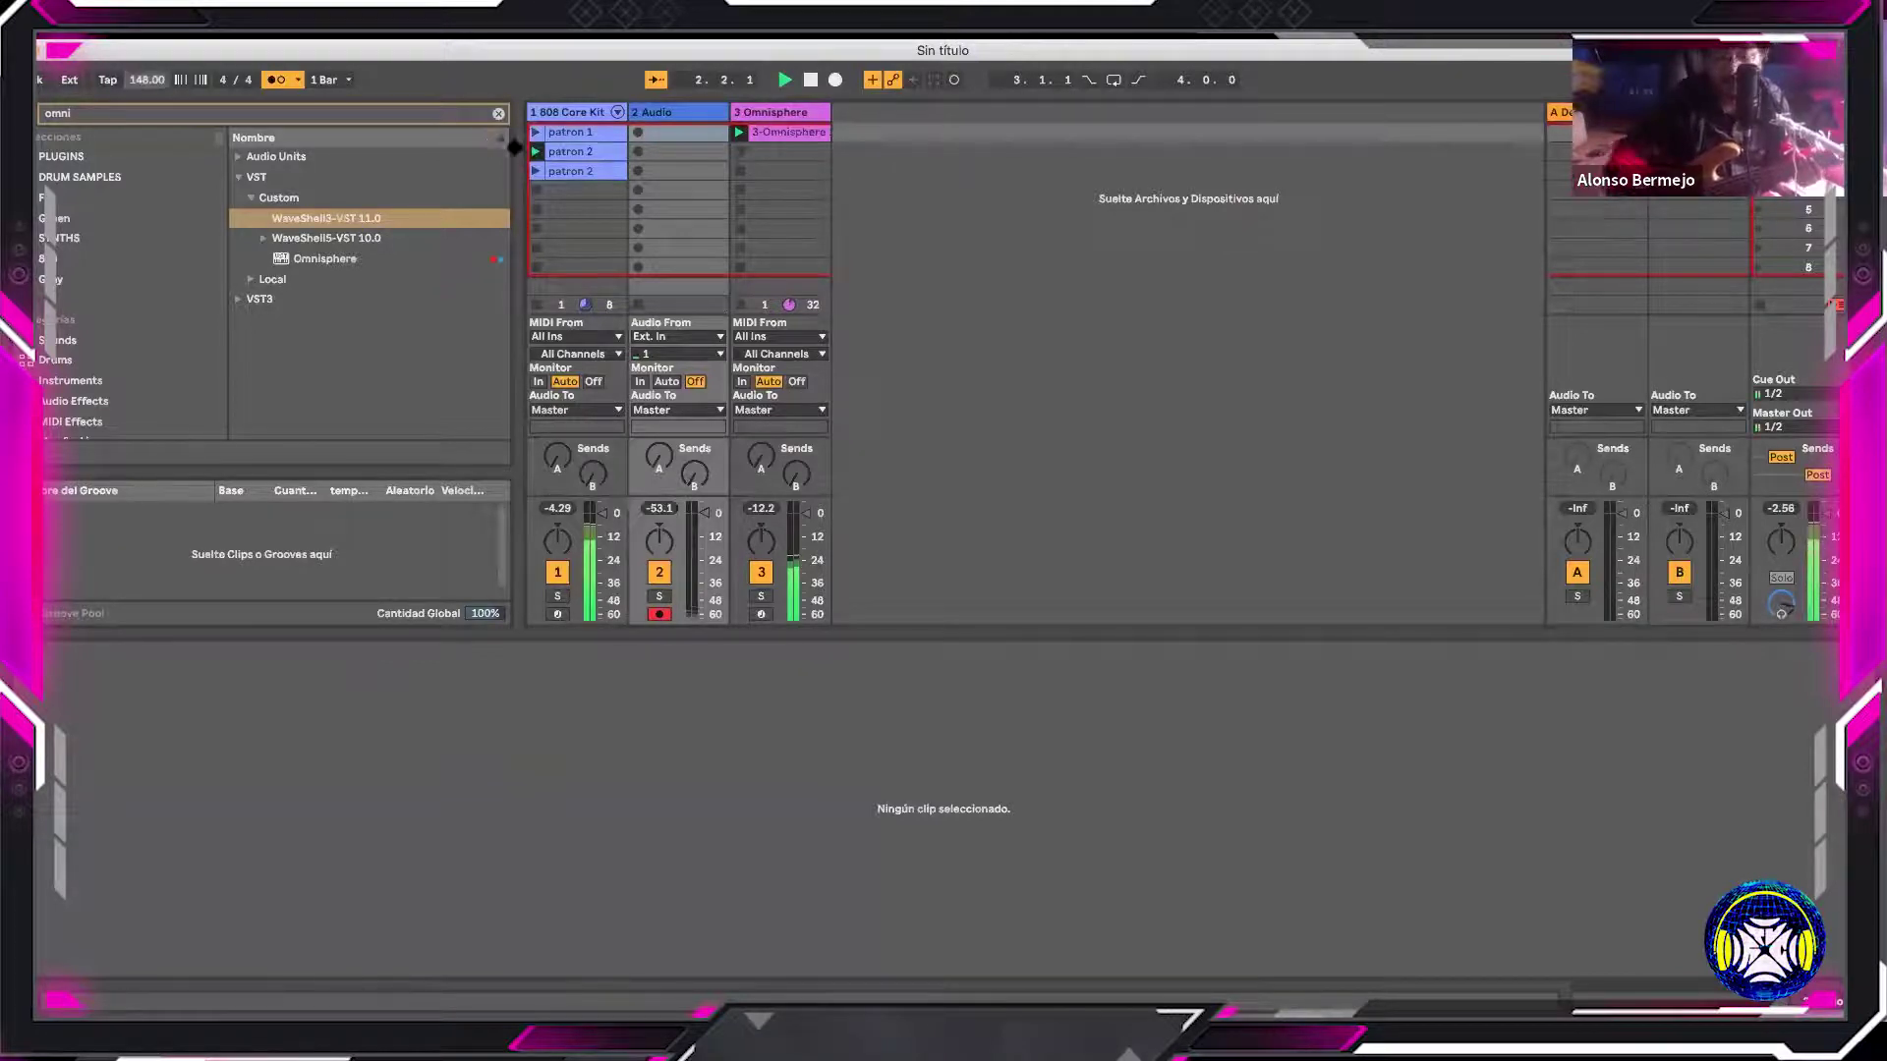
Record an audio clip into the first slot of 2 Audio, play it back and slightly lower the track's volume
{"action": "left_click", "coordinate": [638, 134]}
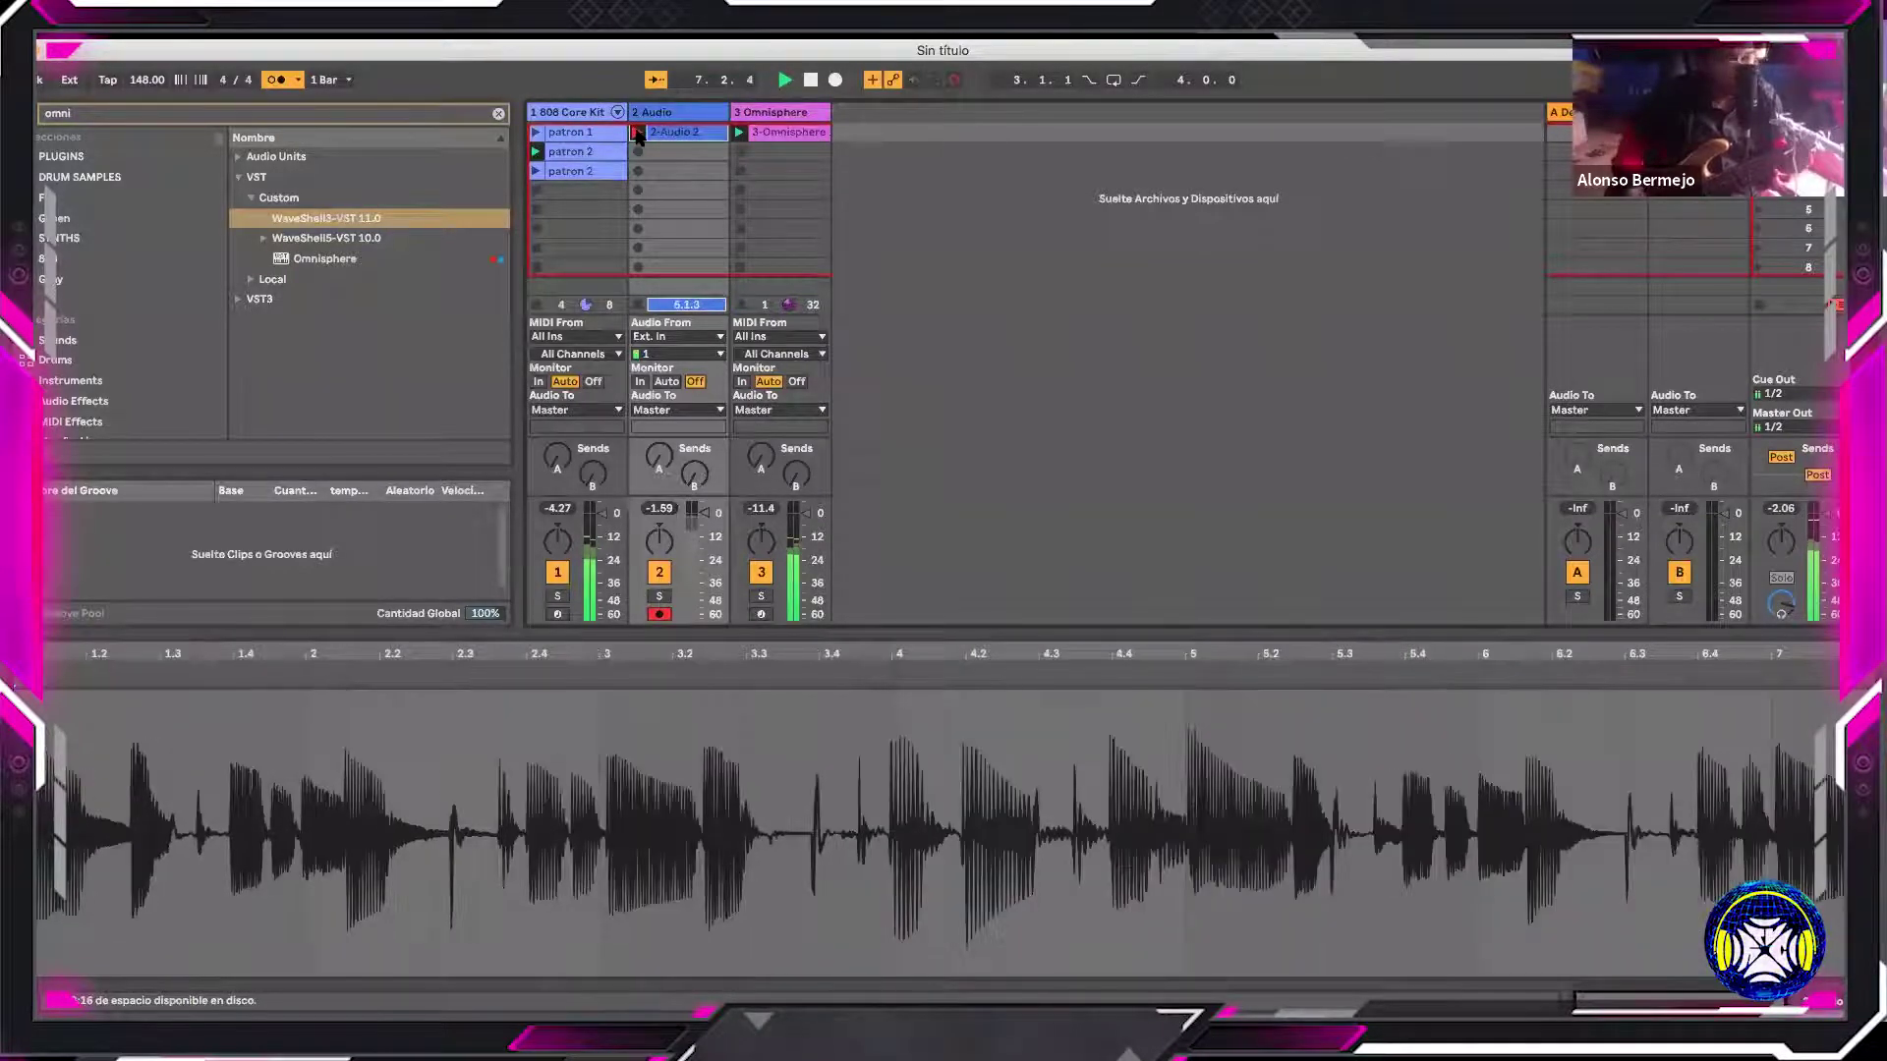
{"action": "left_click", "coordinate": [636, 132]}
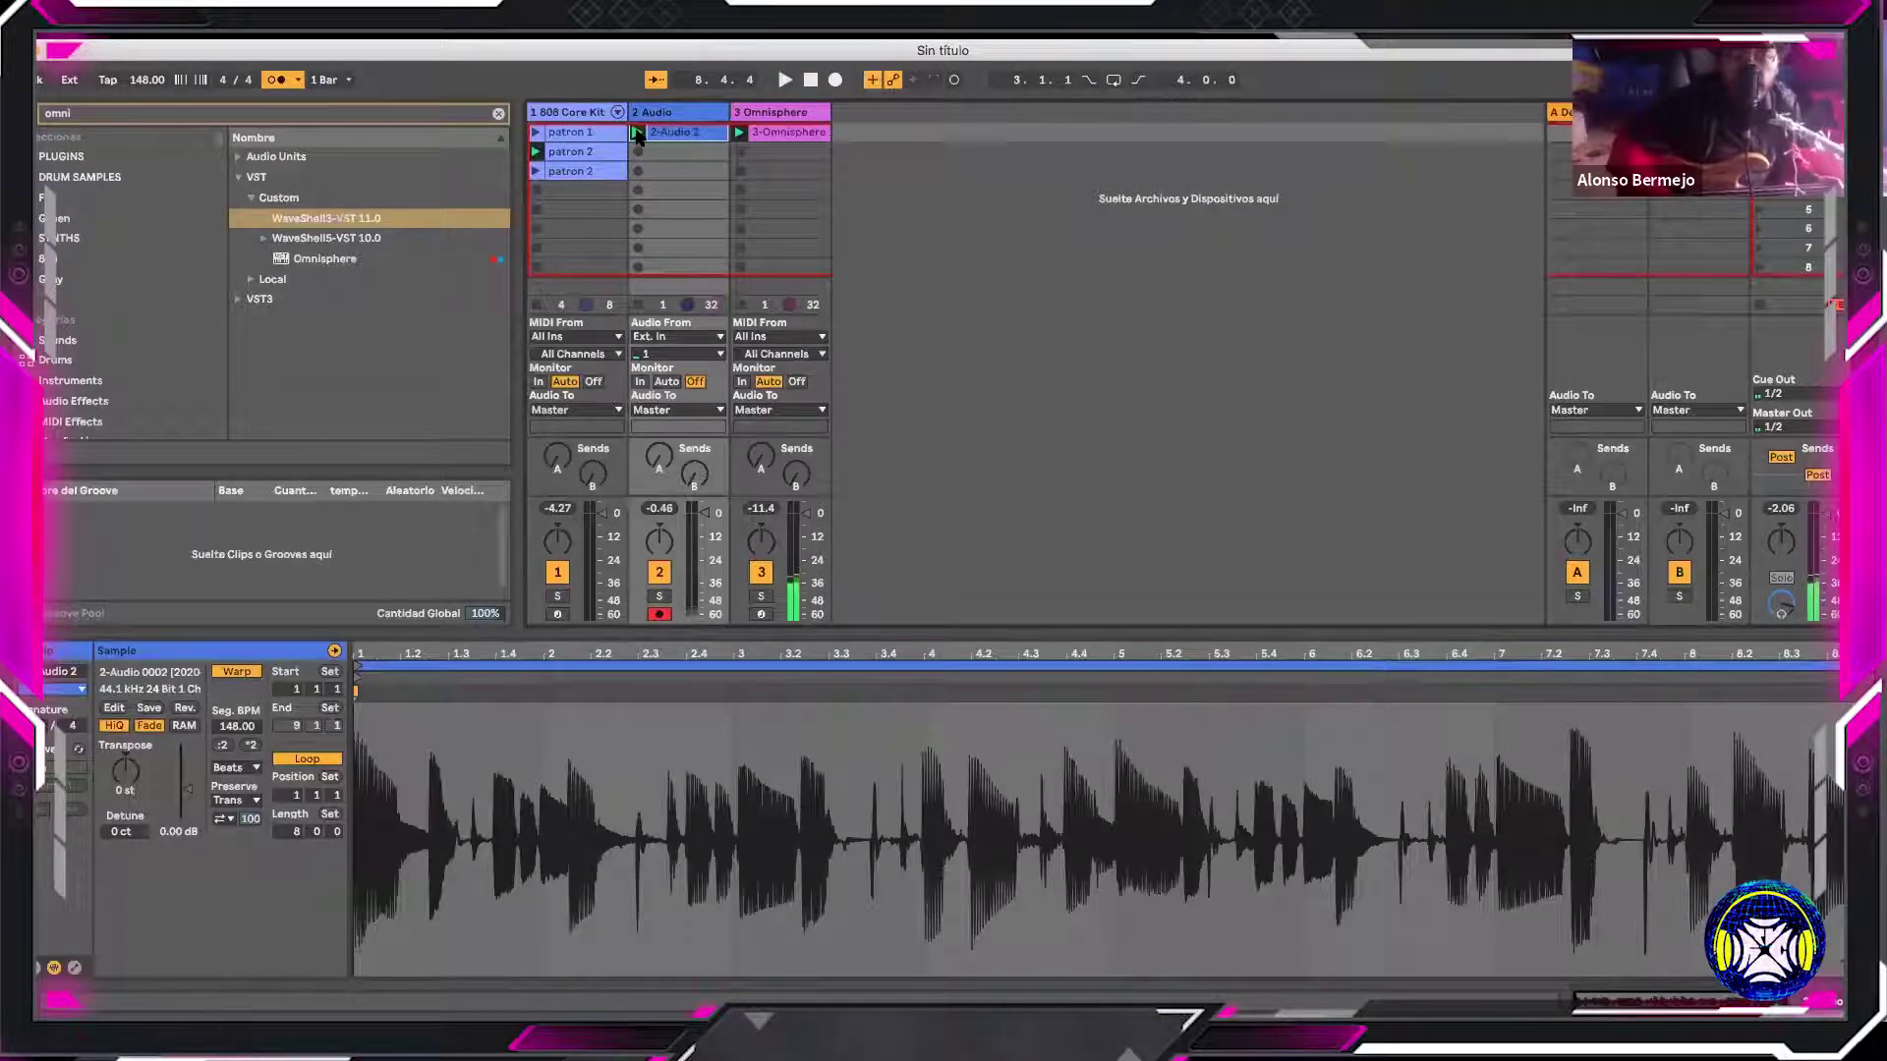
{"action": "left_click", "coordinate": [636, 133]}
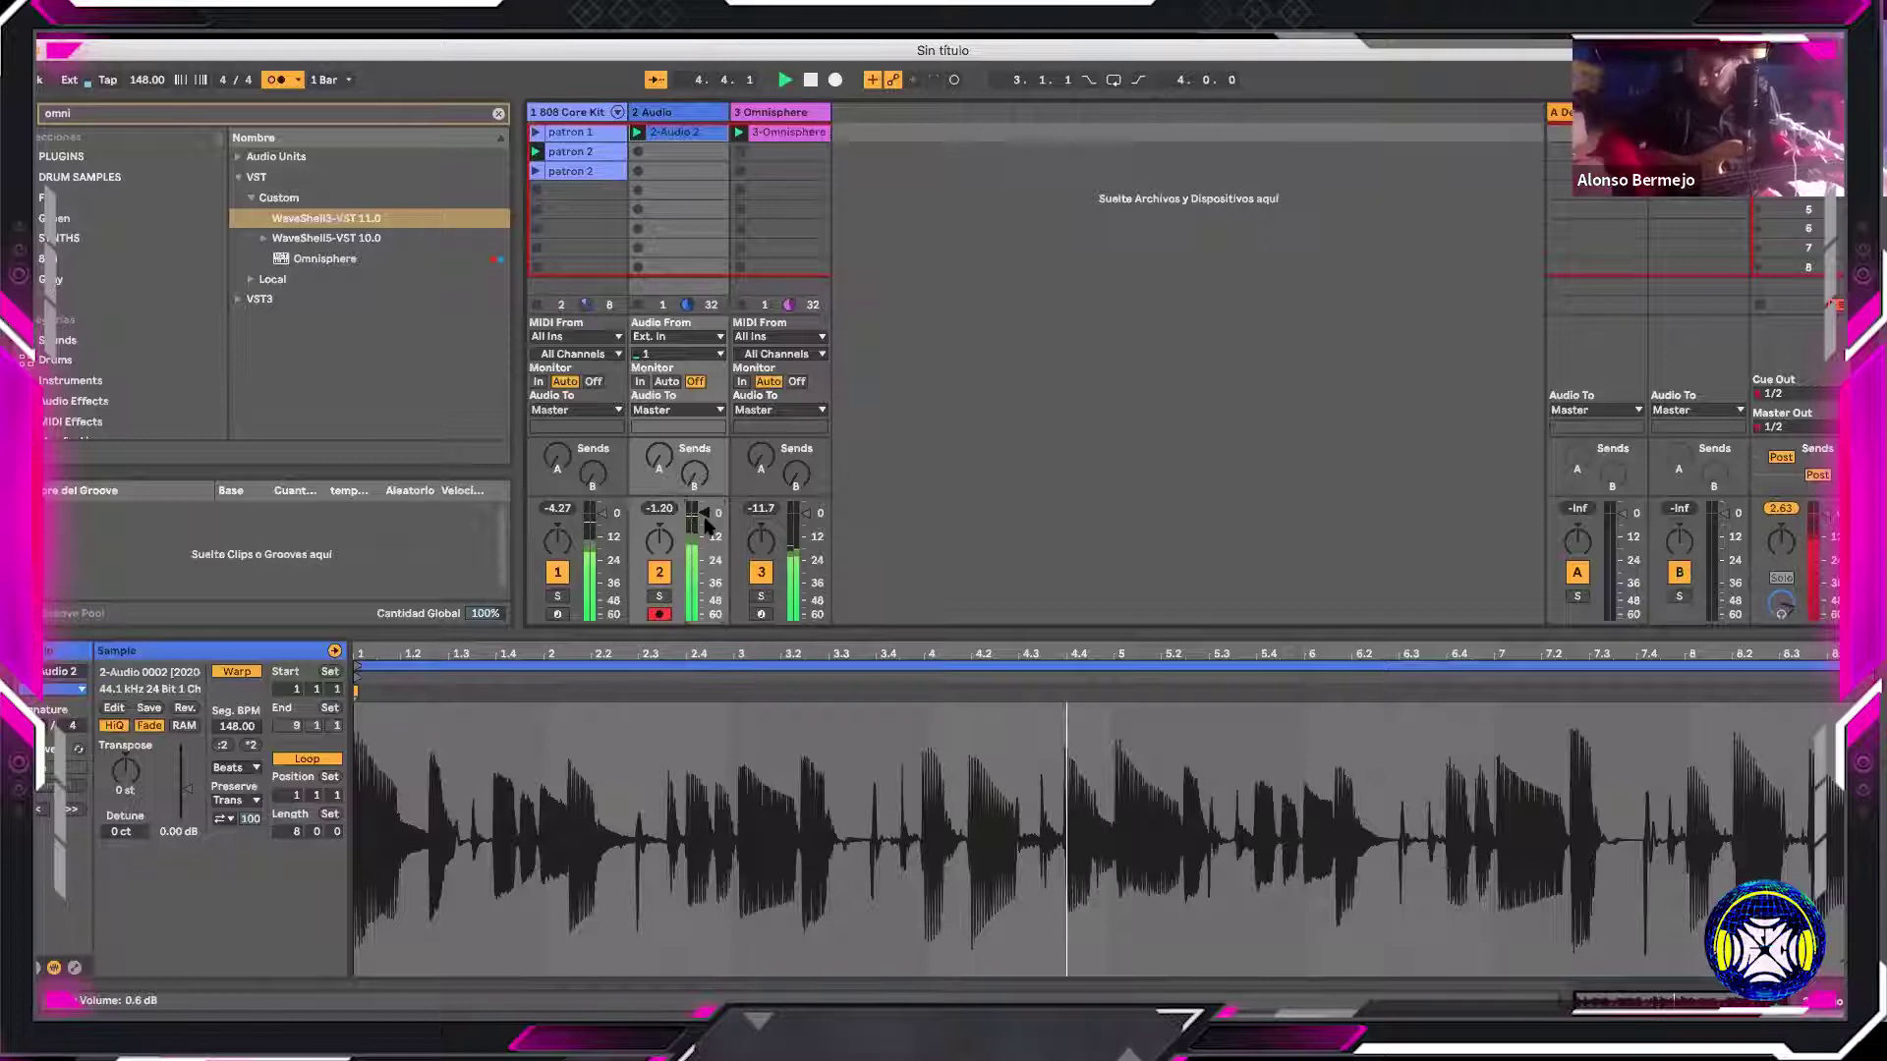
{"action": "left_click_drag", "start_coordinate": [703, 518], "coordinate": [706, 524]}
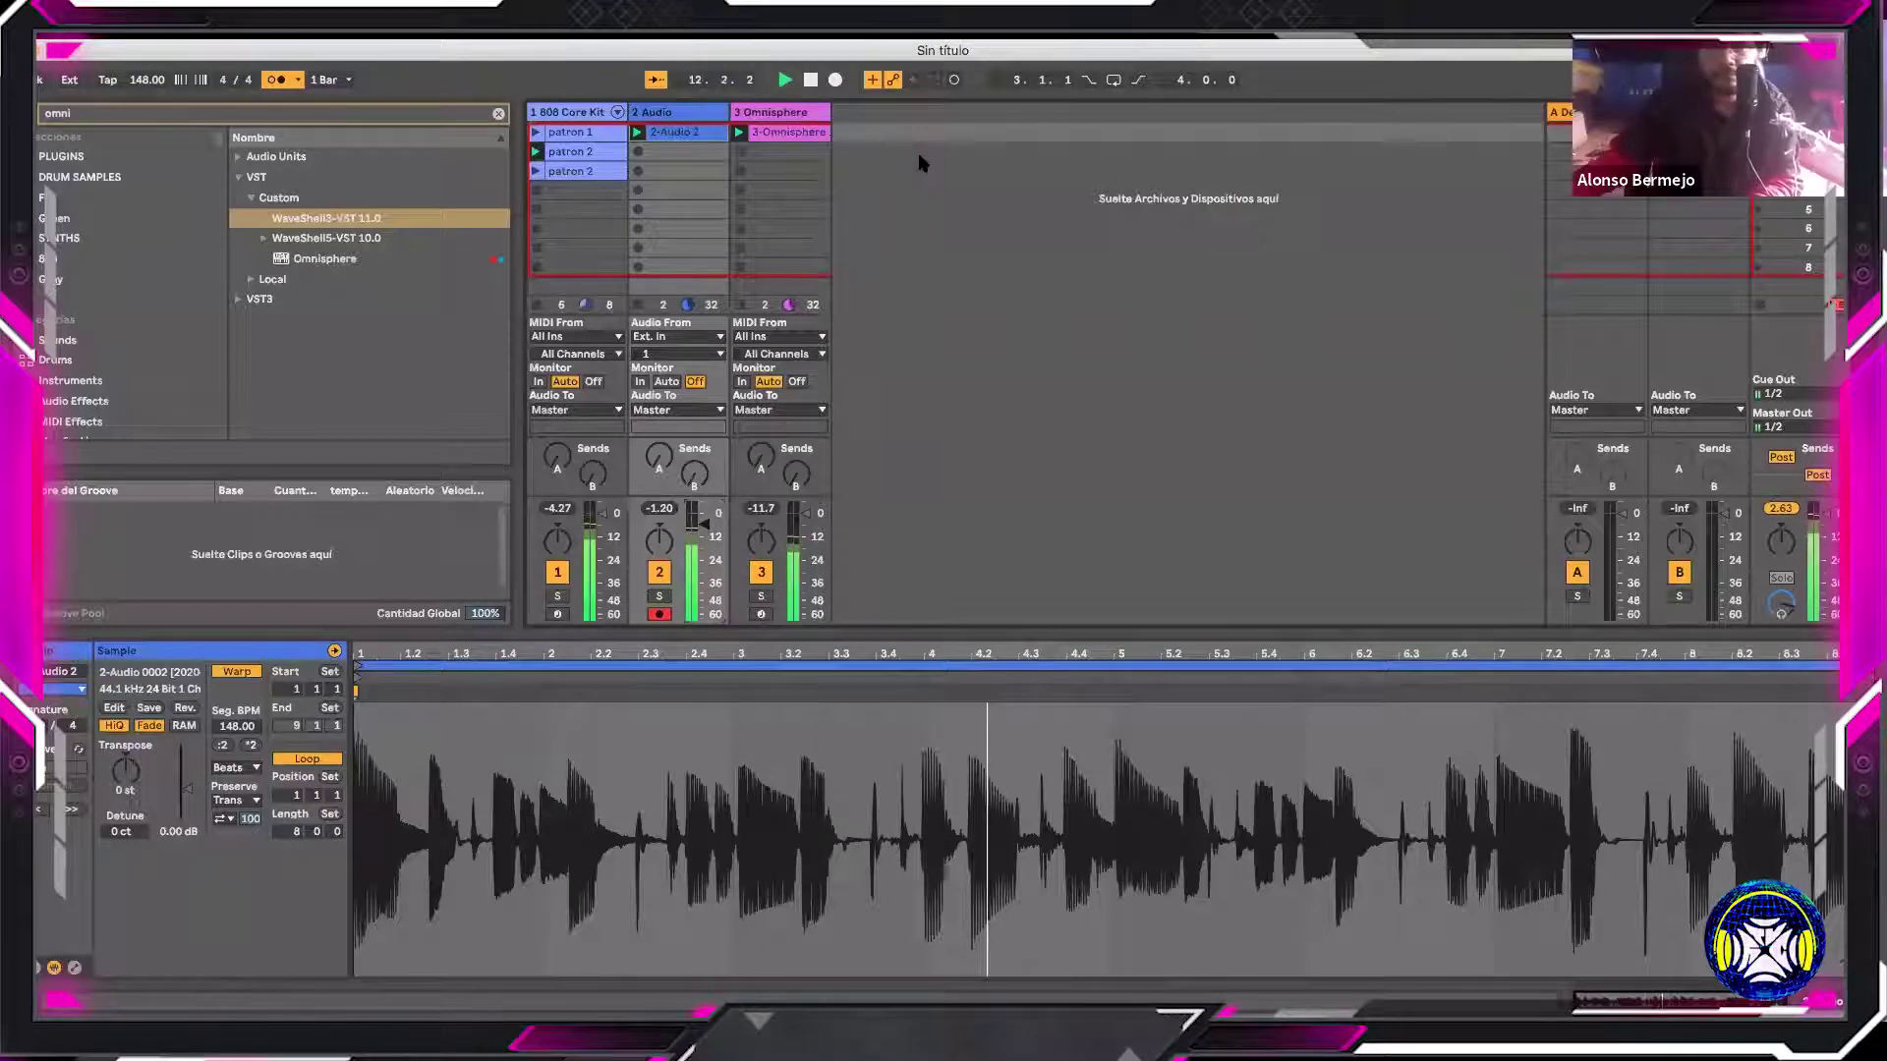
{"action": "key", "text": "space"}
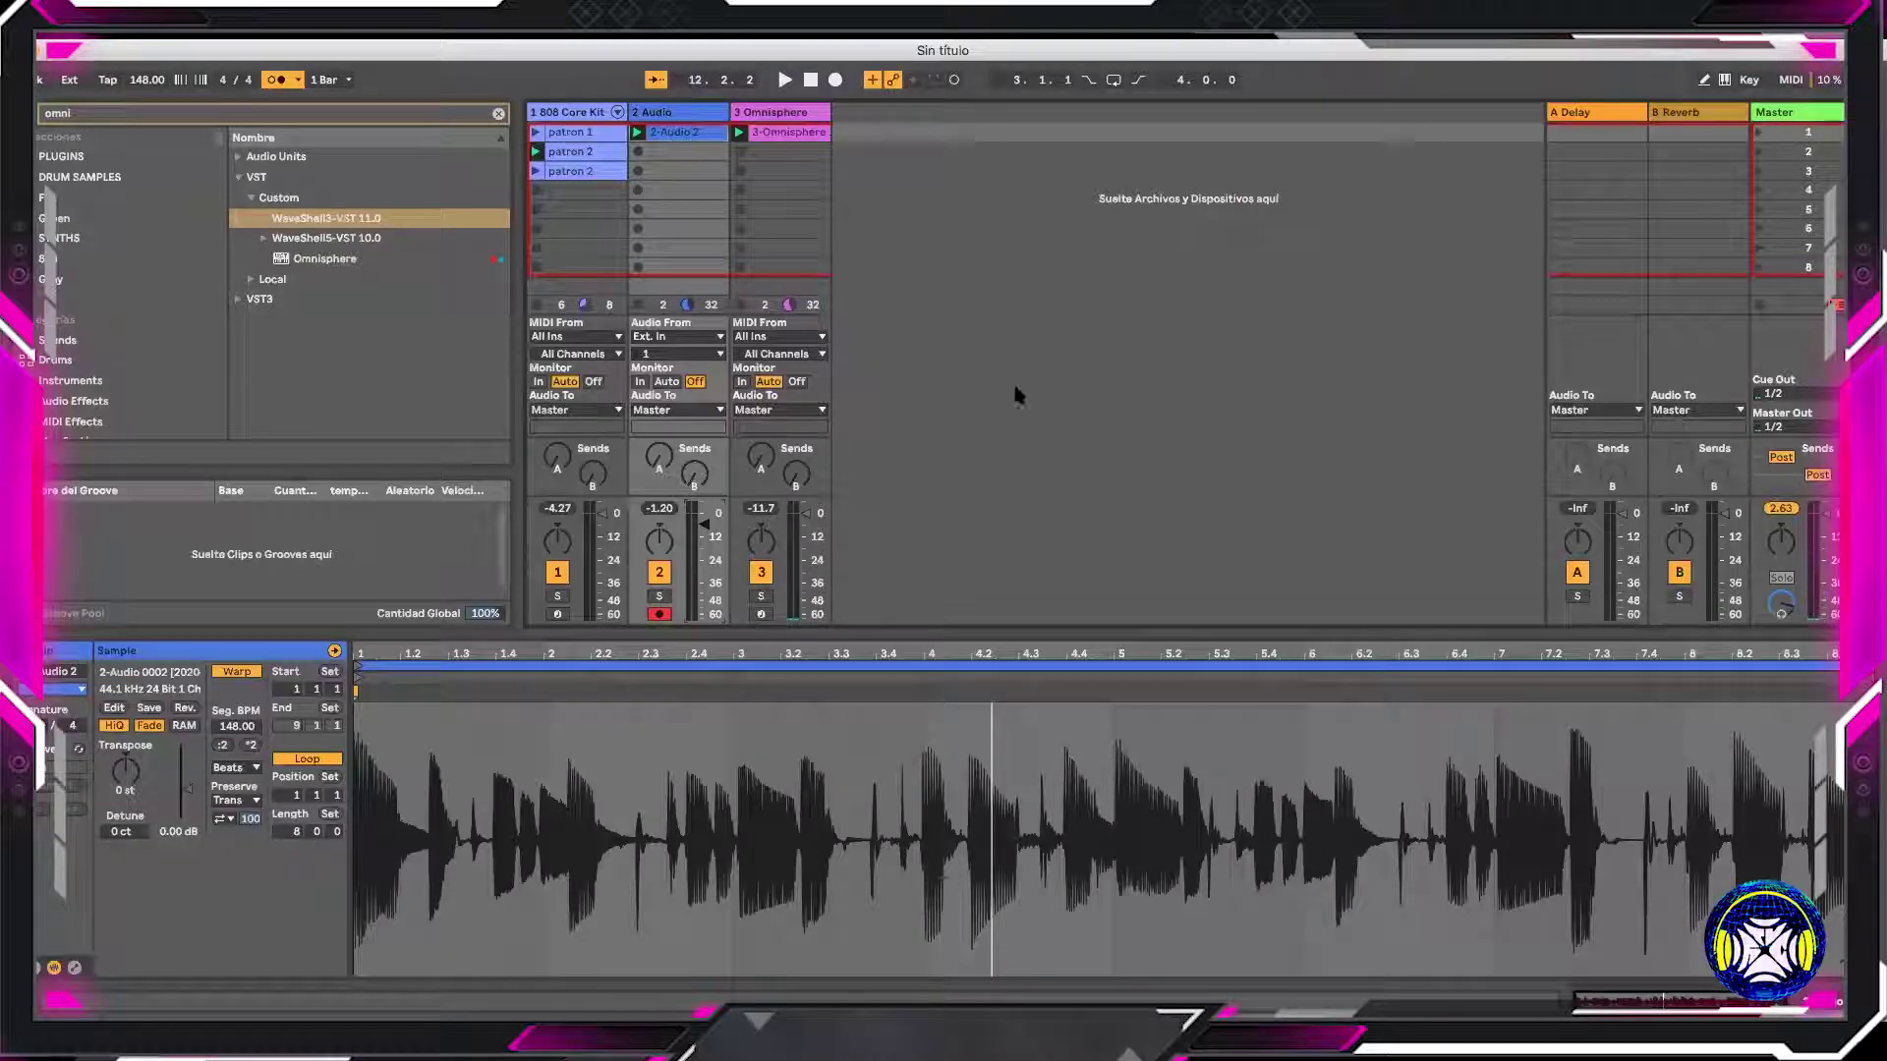
Play the set briefly and insert a new MIDI track after 3 Omnisphere
{"action": "key", "text": "space"}
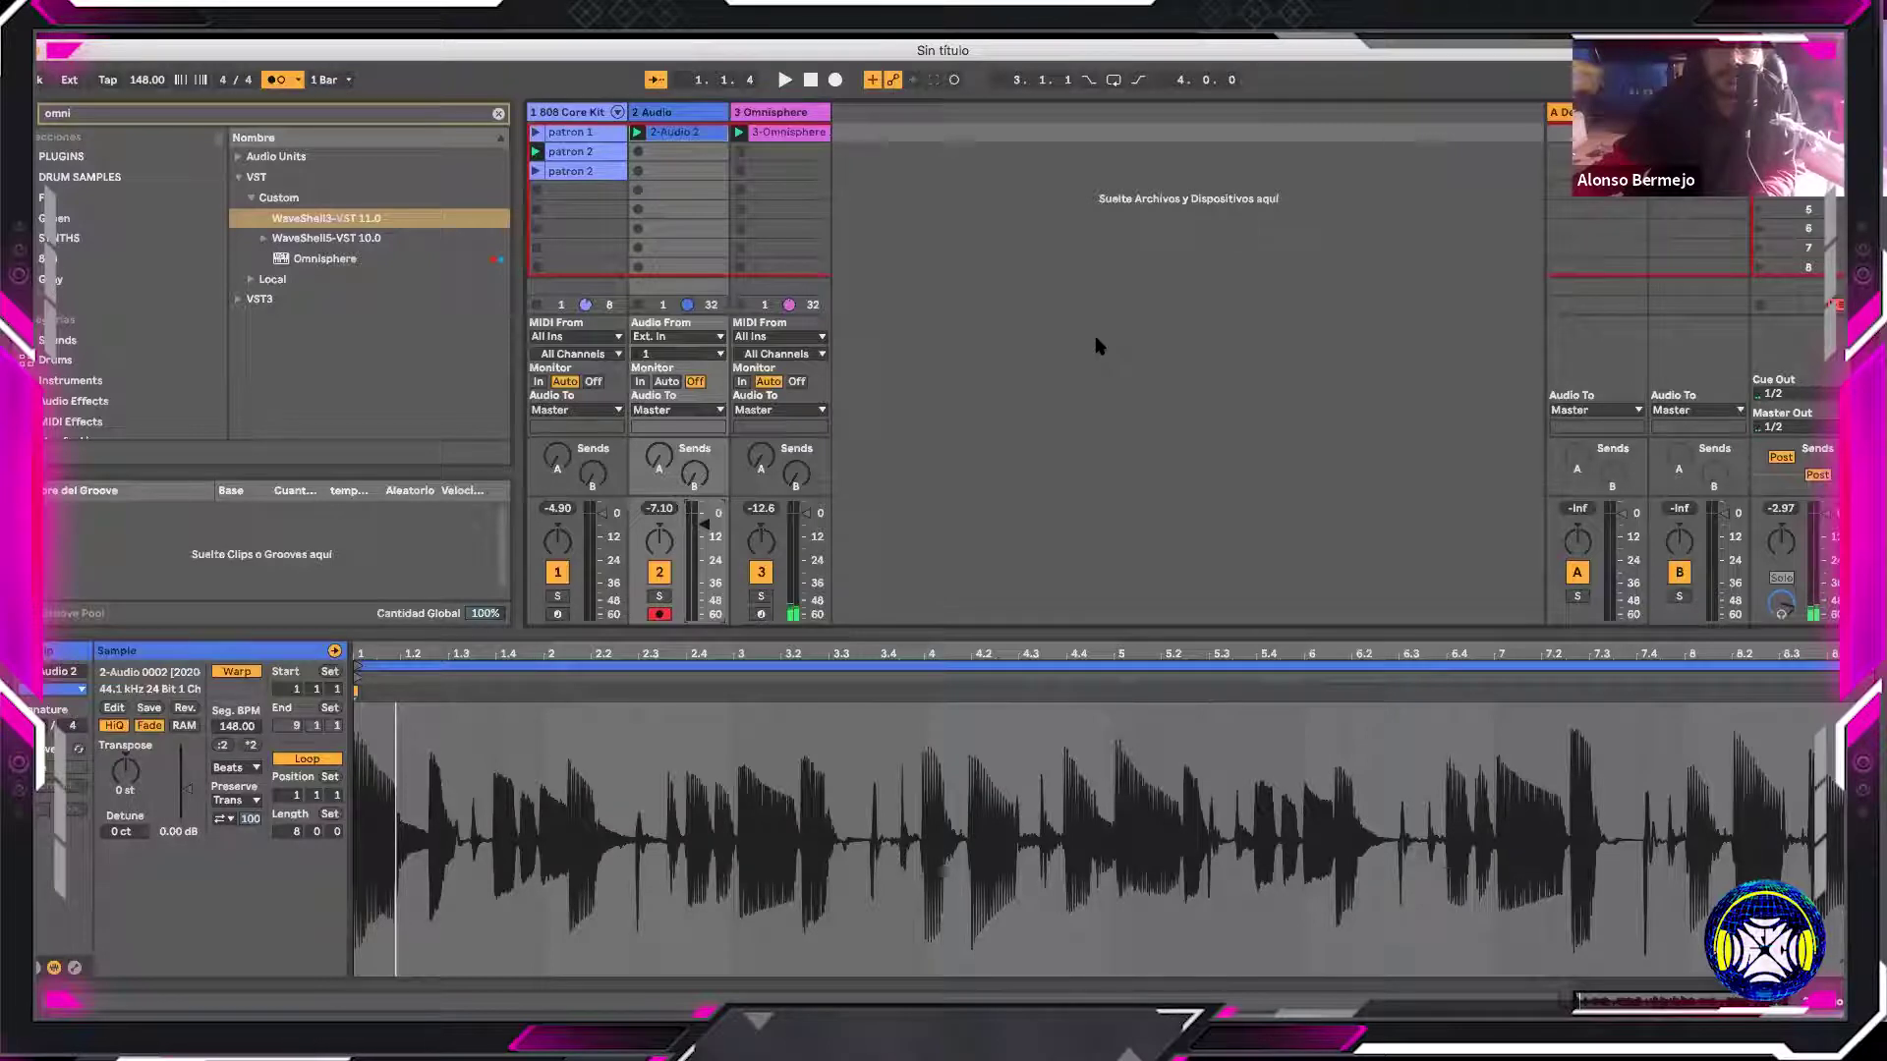
{"action": "left_click", "coordinate": [921, 238]}
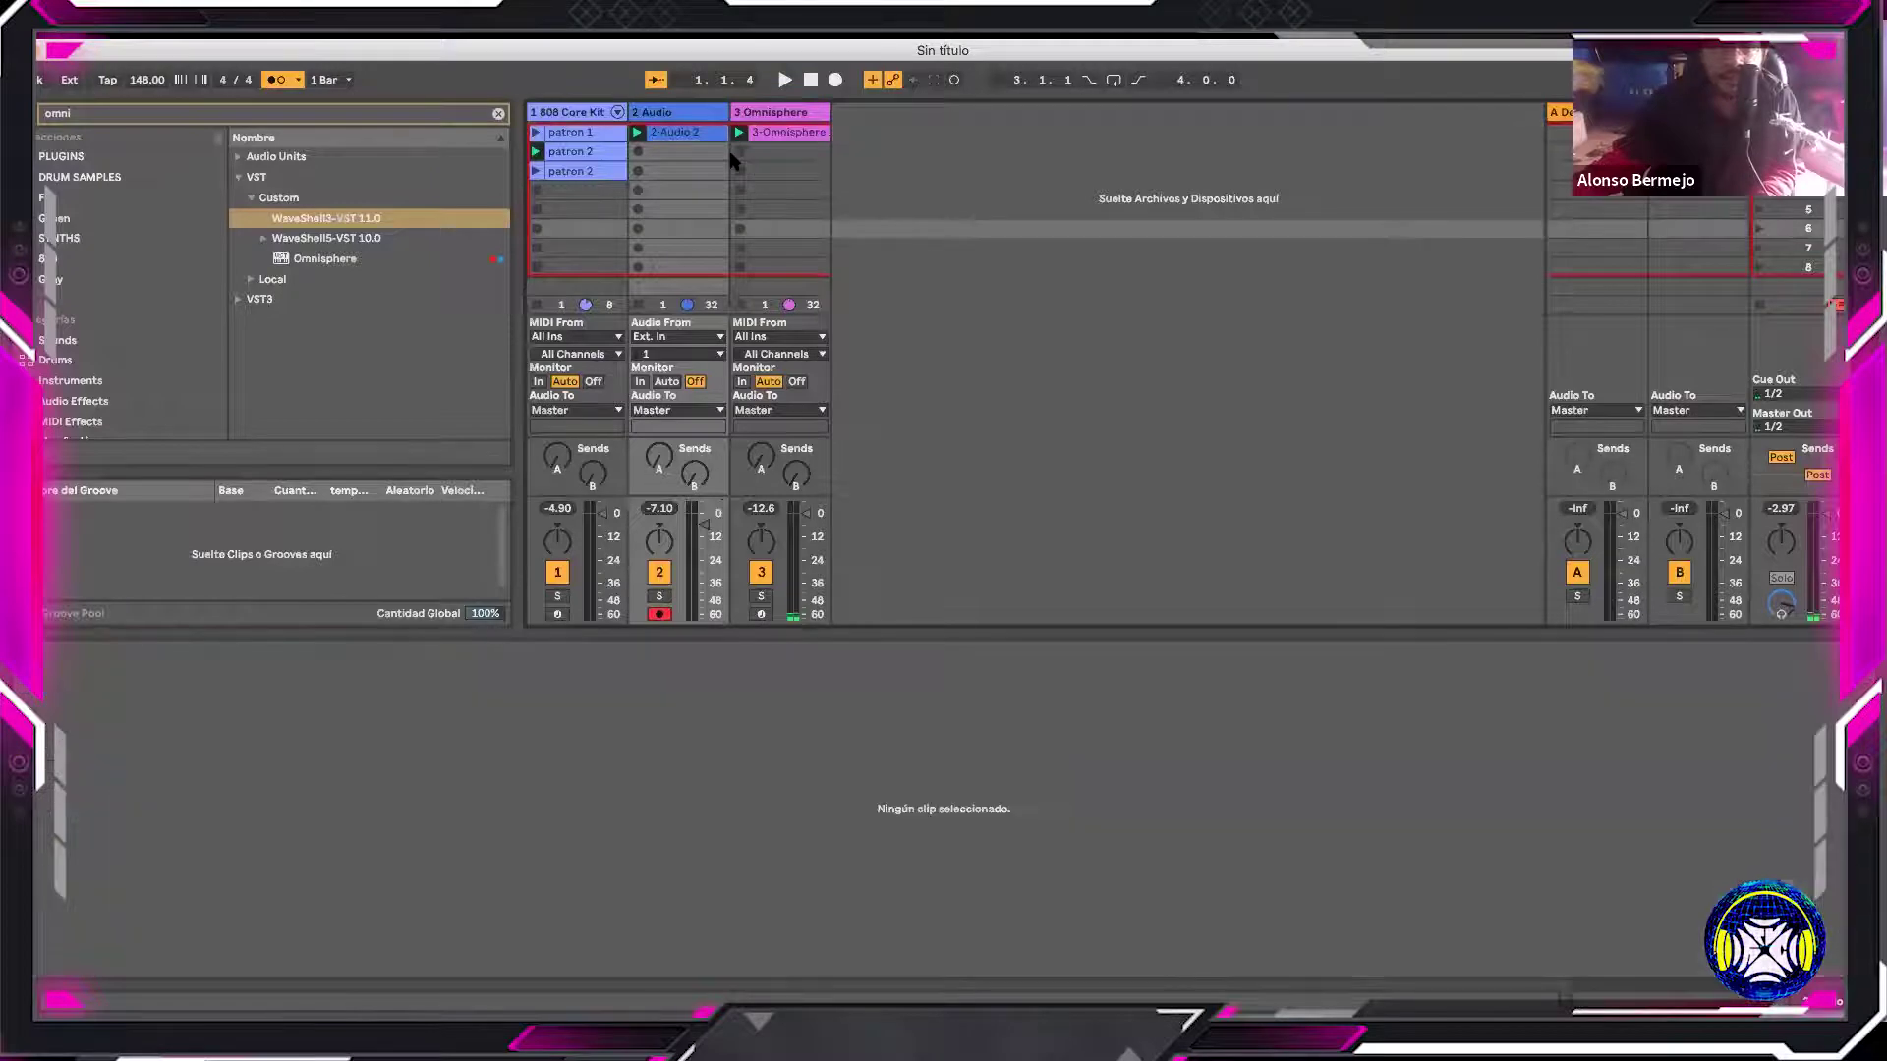
{"action": "key", "text": "space"}
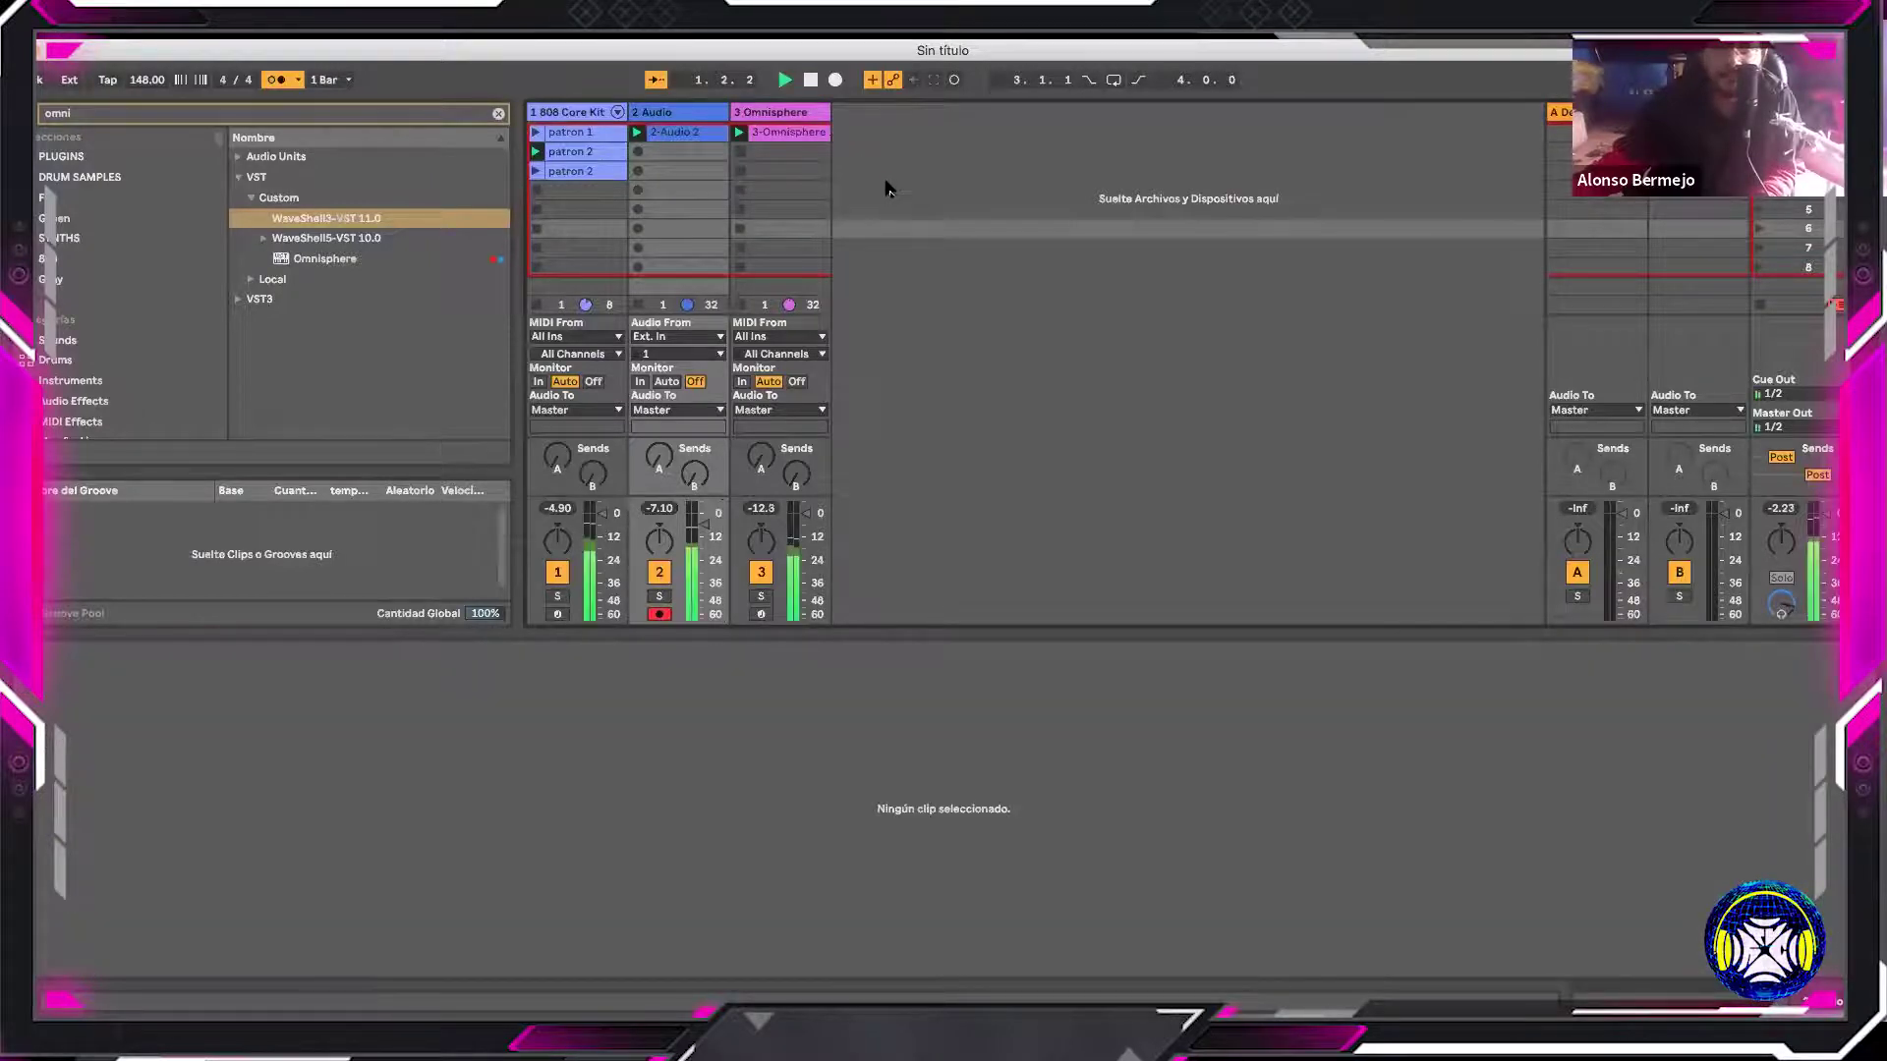
{"action": "right_click", "coordinate": [866, 169]}
{"action": "left_click", "coordinate": [925, 191]}
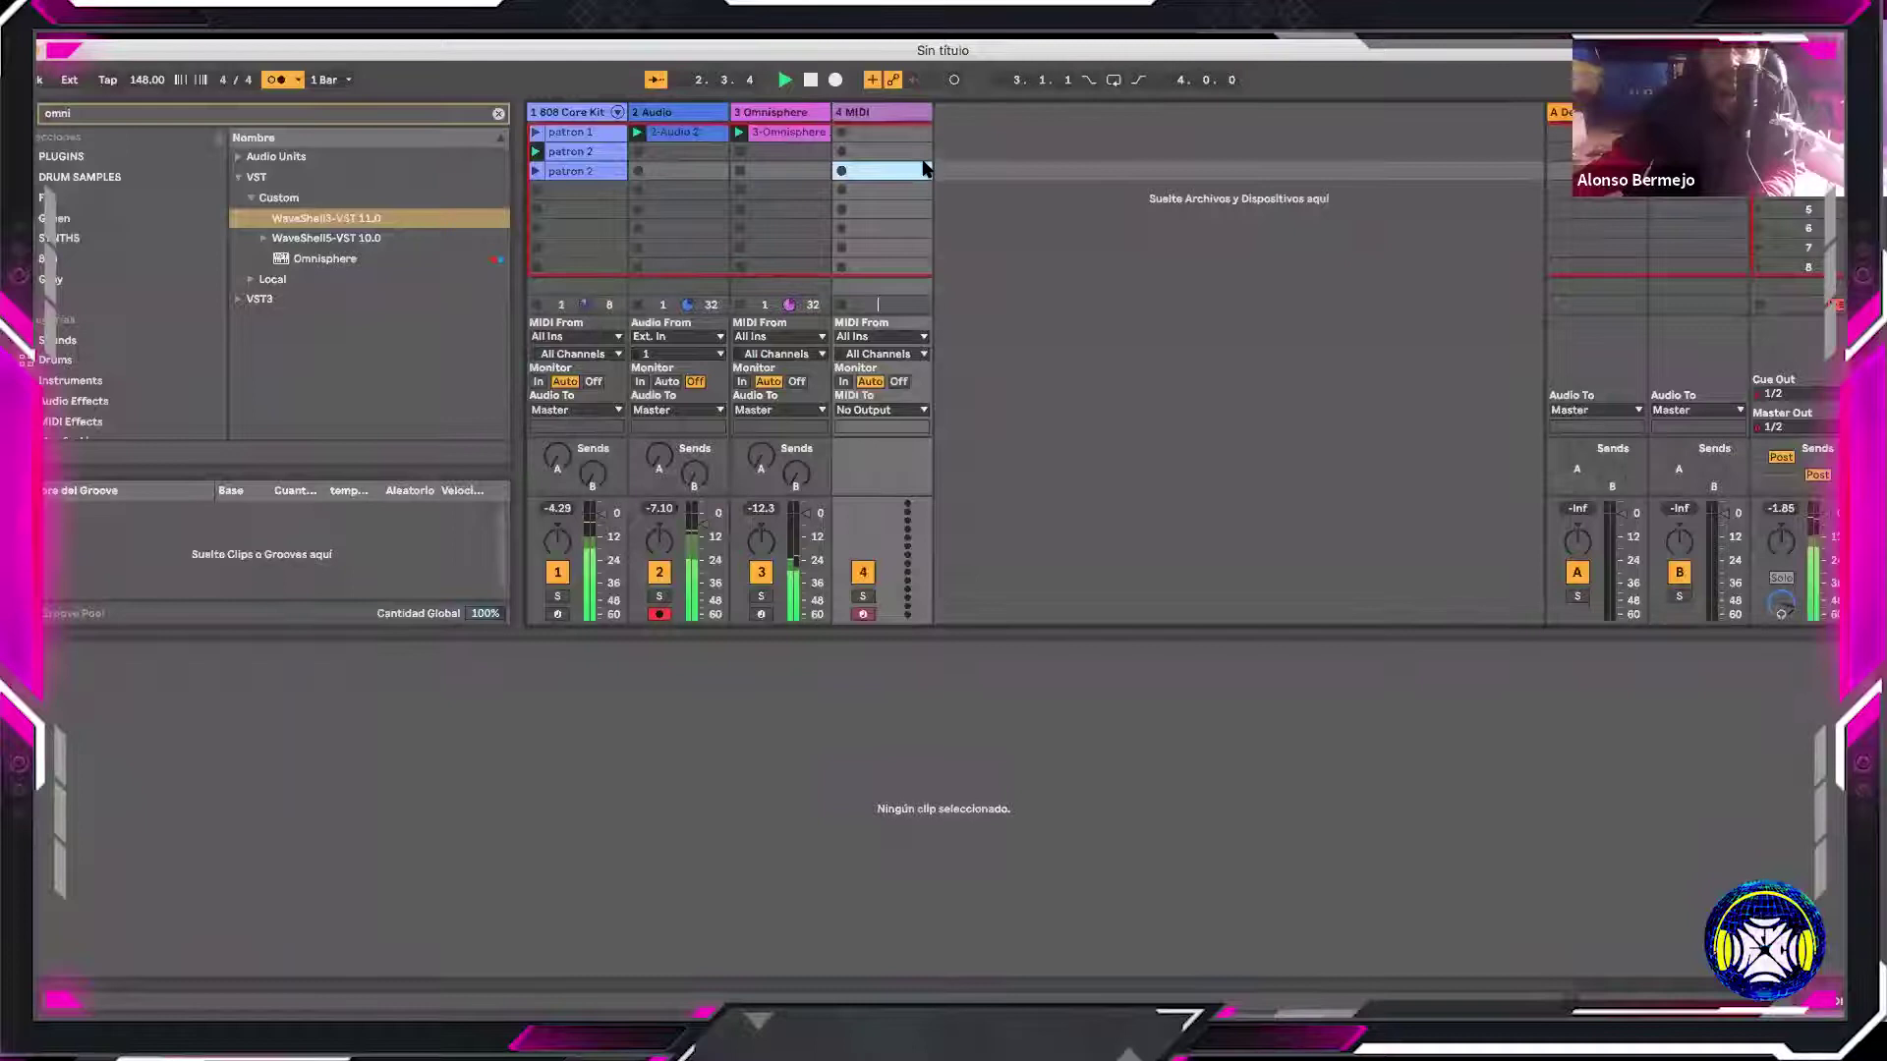
{"action": "key", "text": "space"}
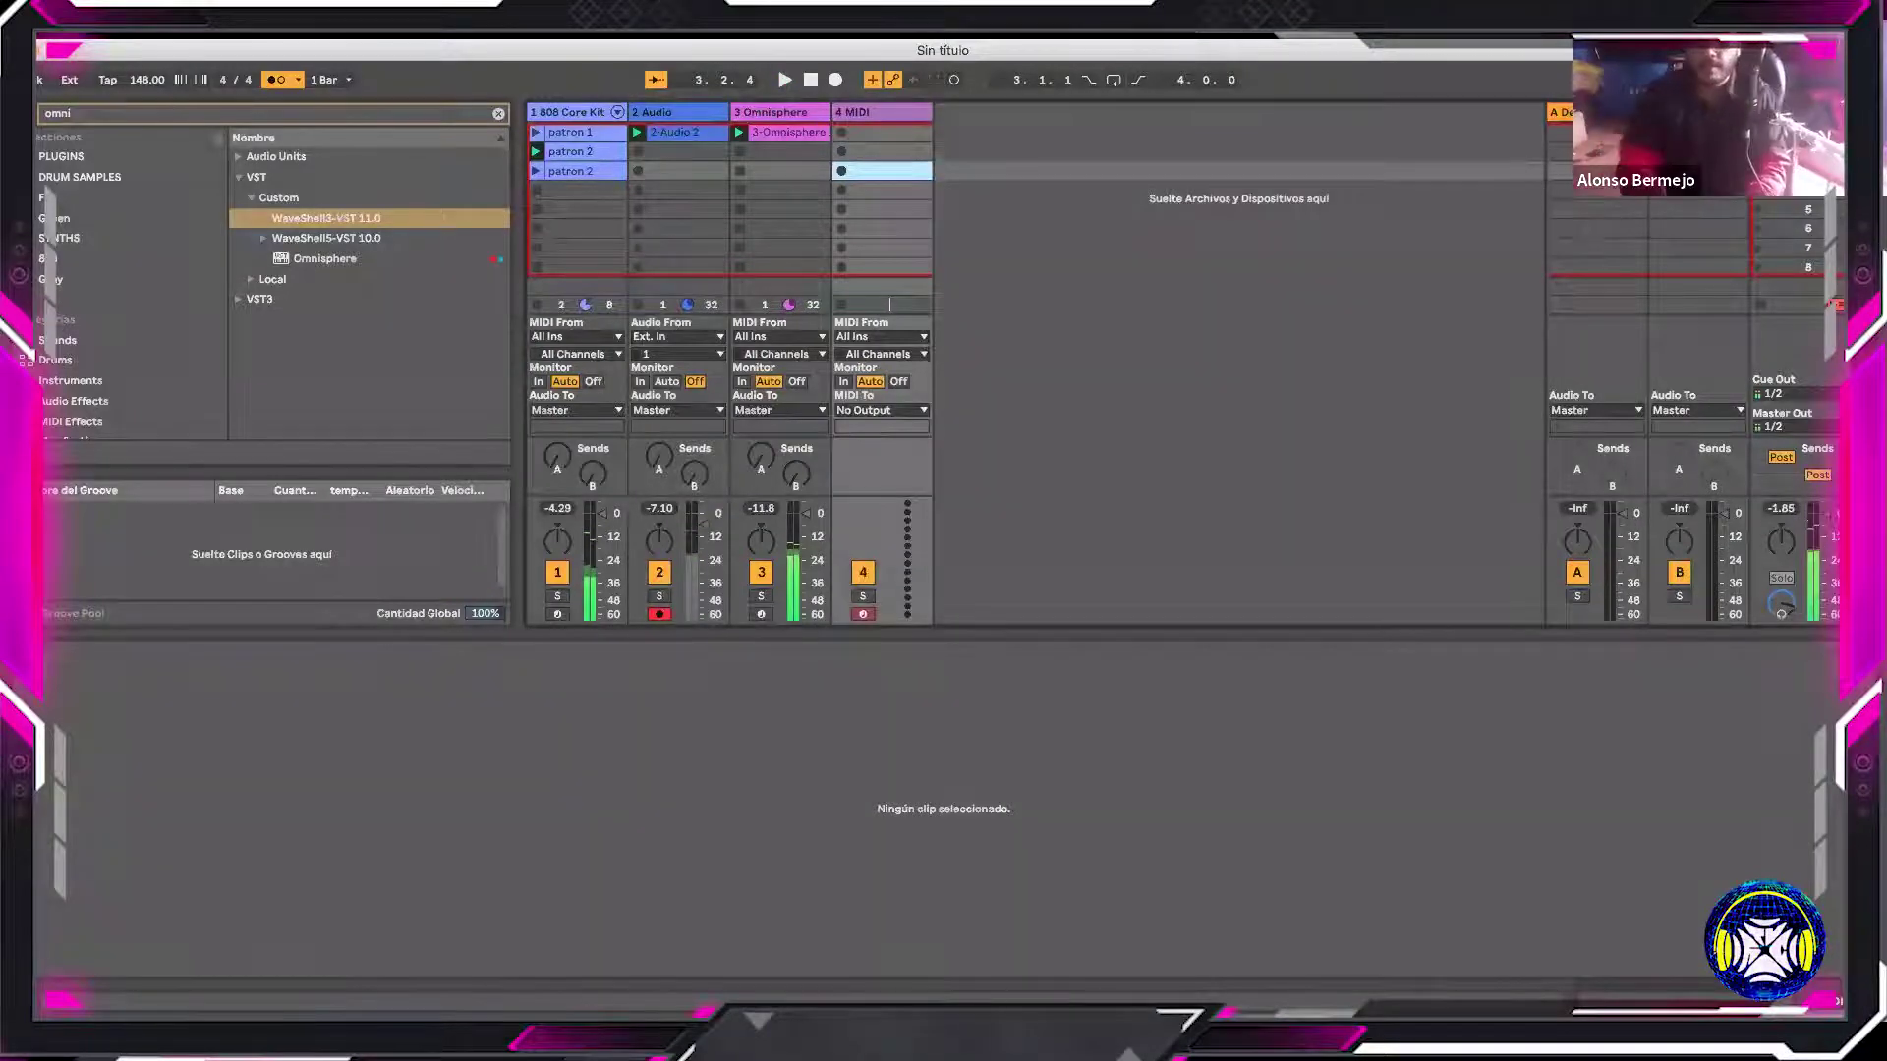
Search the browser for "out" and load the Output Arcade plug-in onto the empty track 4 MIDI
{"action": "key", "text": "ctrl+f"}
{"action": "key", "text": "BackSpace"}
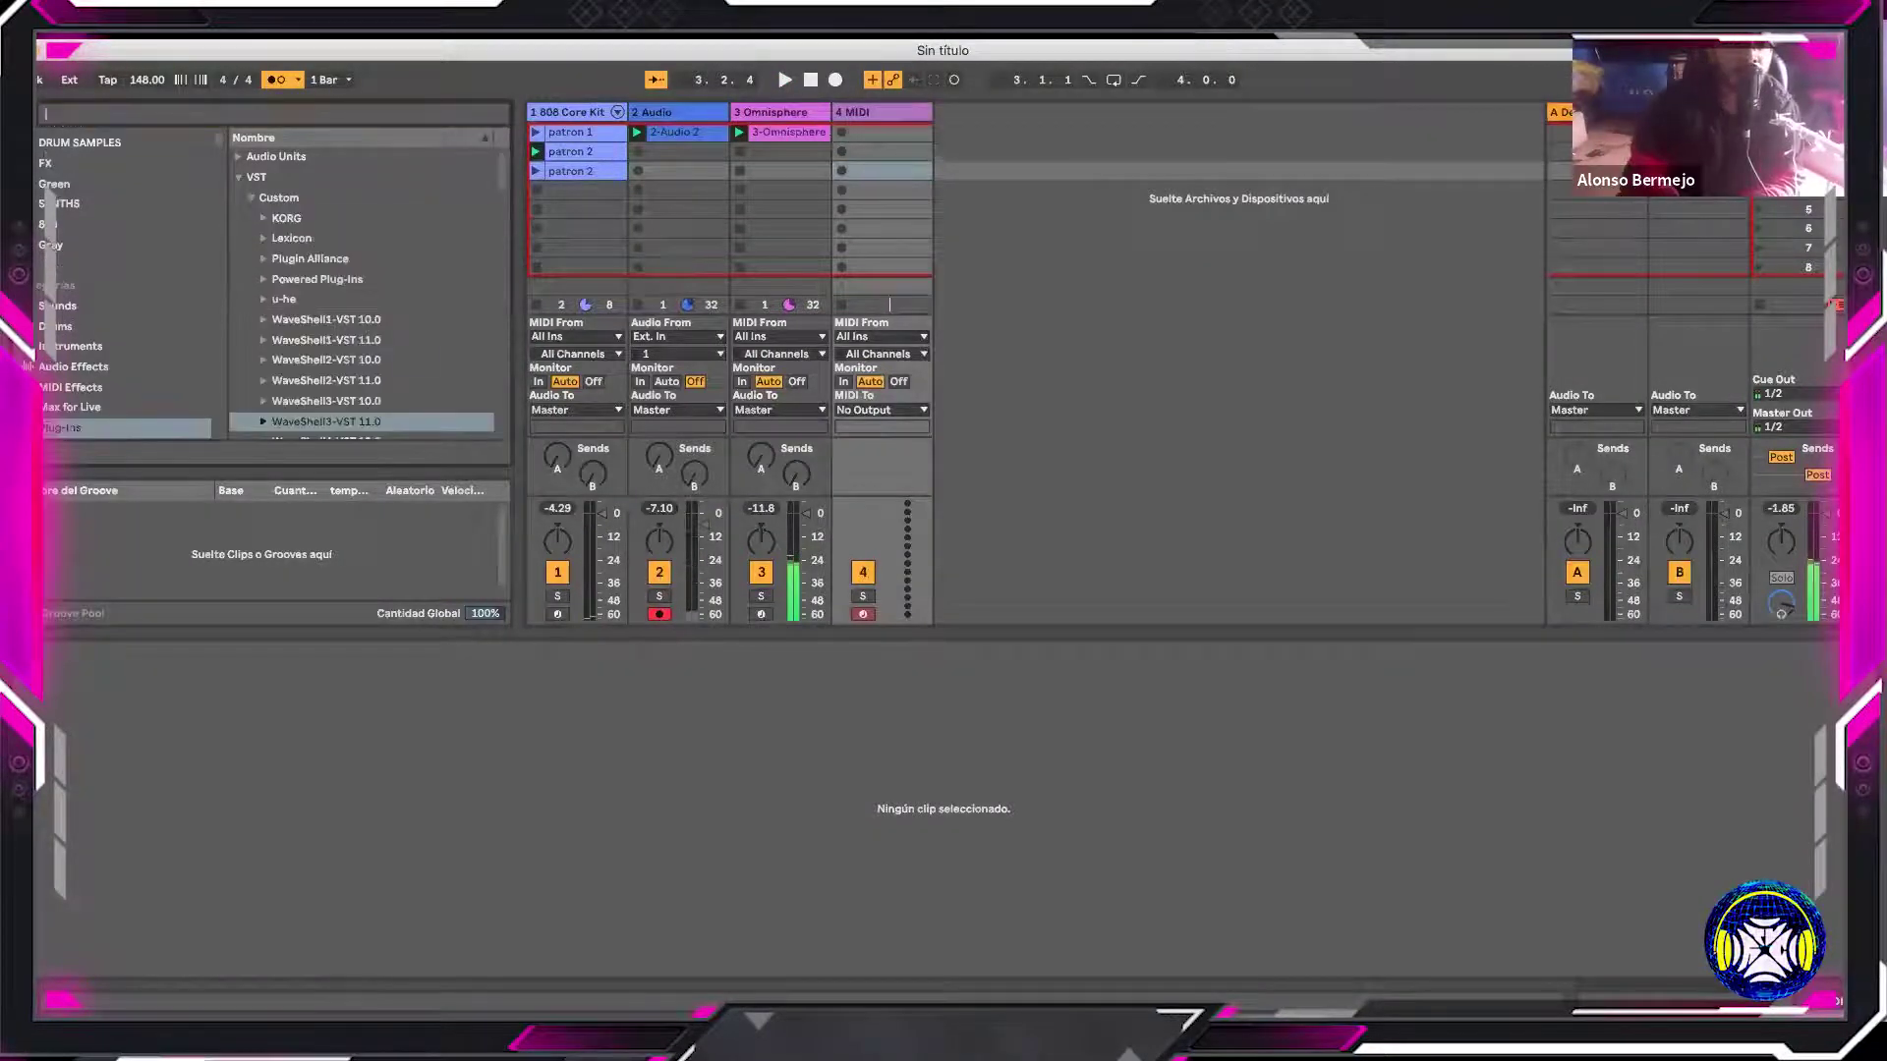
{"action": "type", "text": "out"}
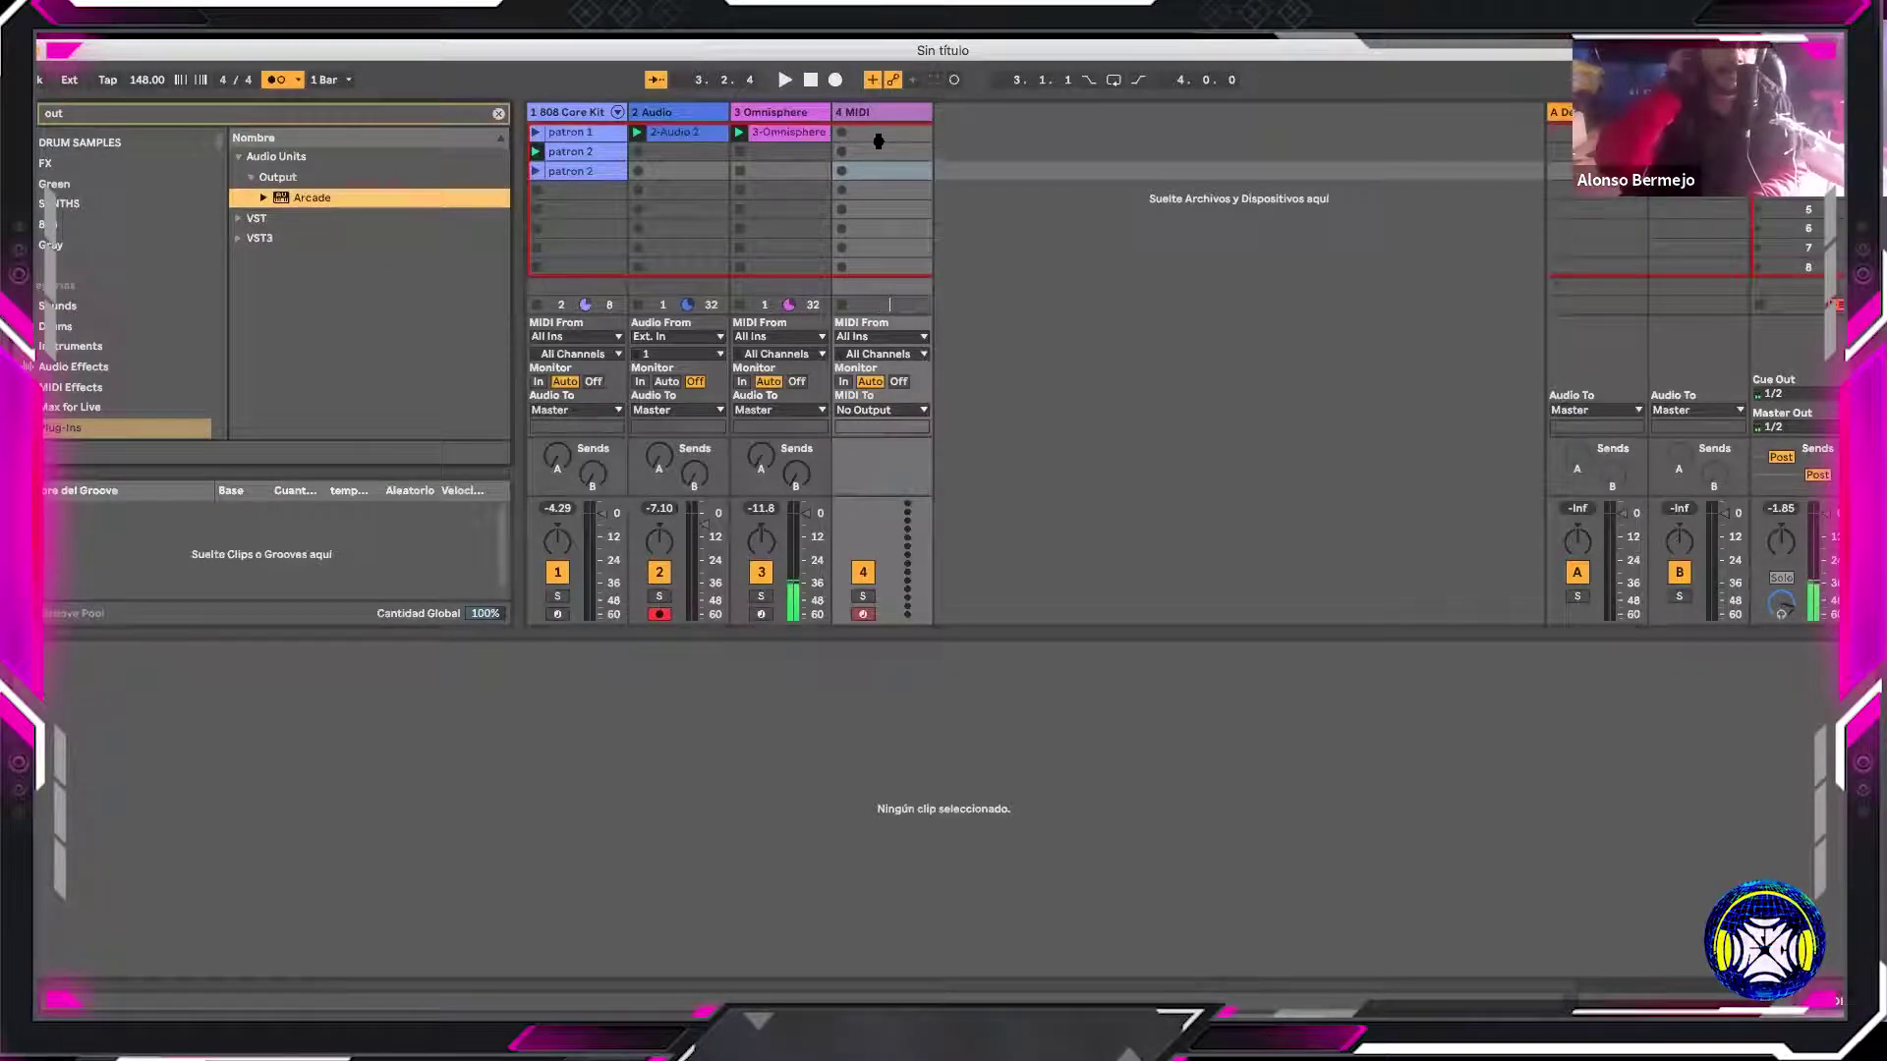
{"action": "left_click_drag", "start_coordinate": [878, 141], "coordinate": [878, 142]}
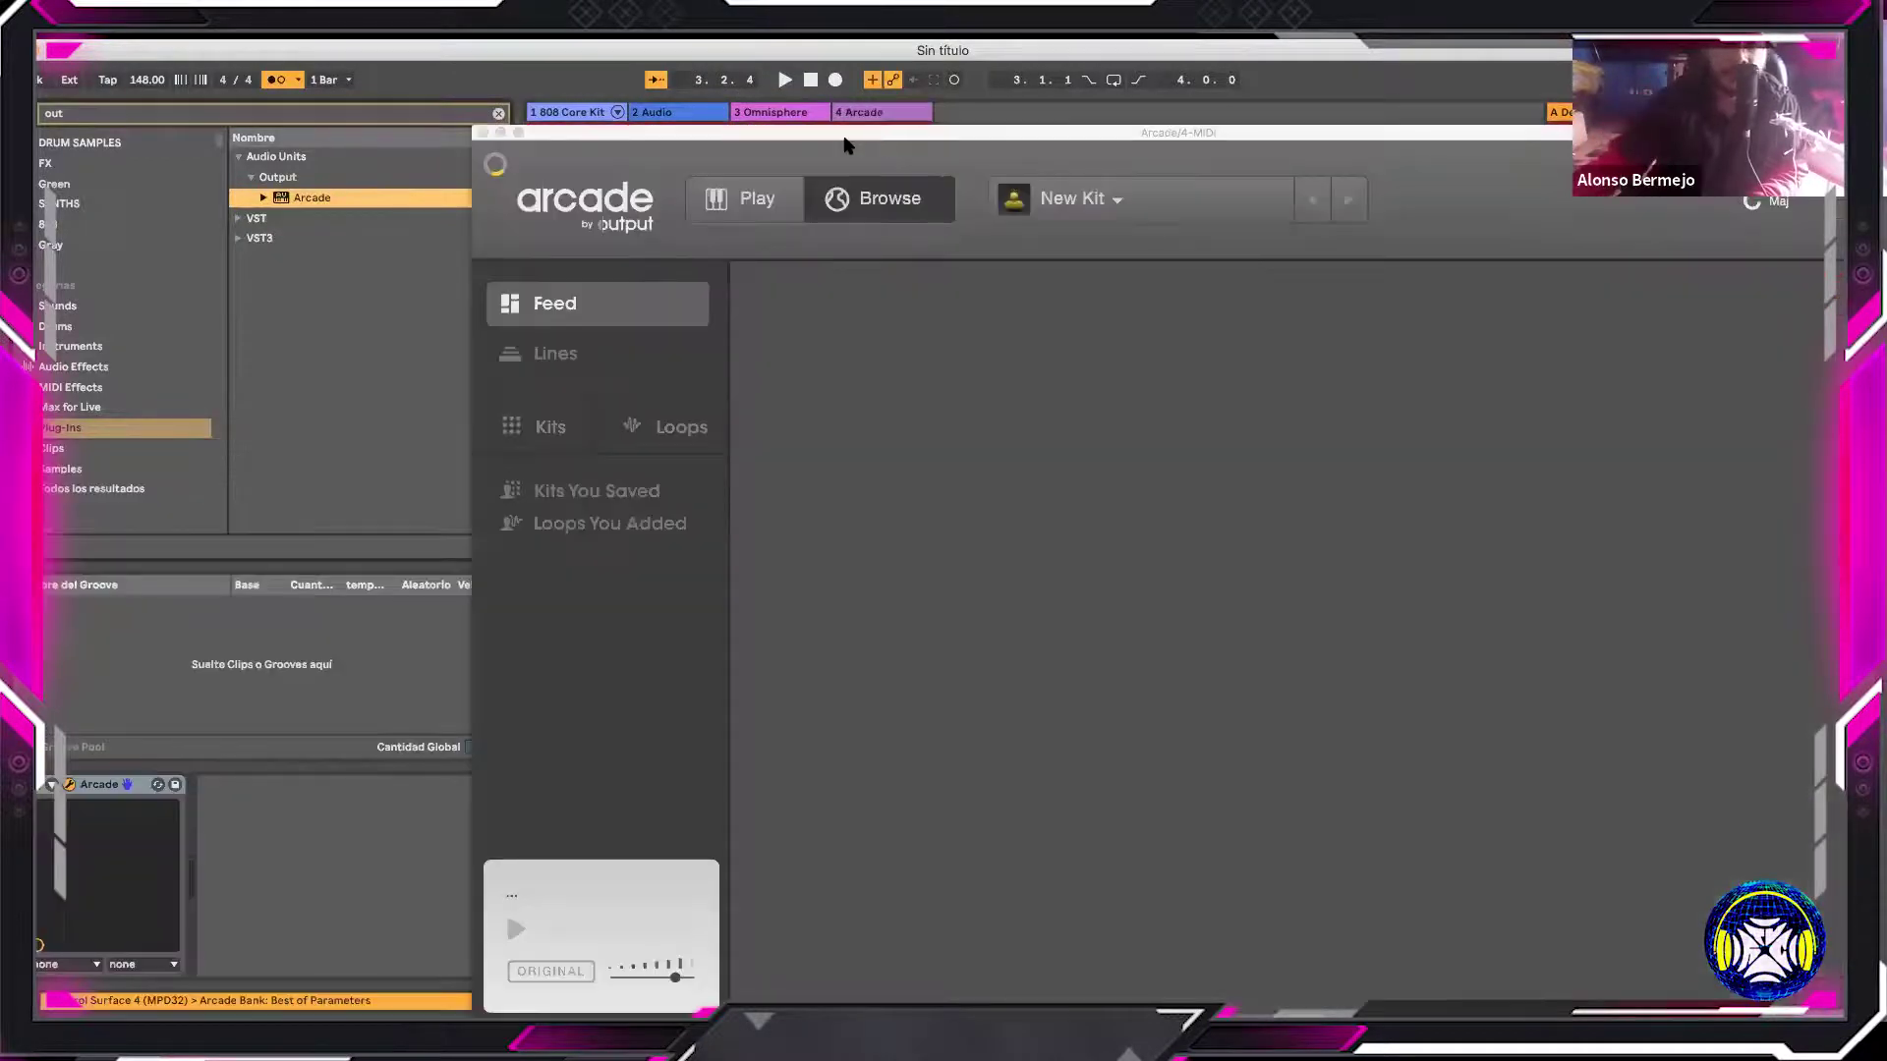
Load the Shine On kit from Arcade's Hooked line and arm the 4 Arcade track for recording
{"action": "left_click", "coordinate": [560, 355]}
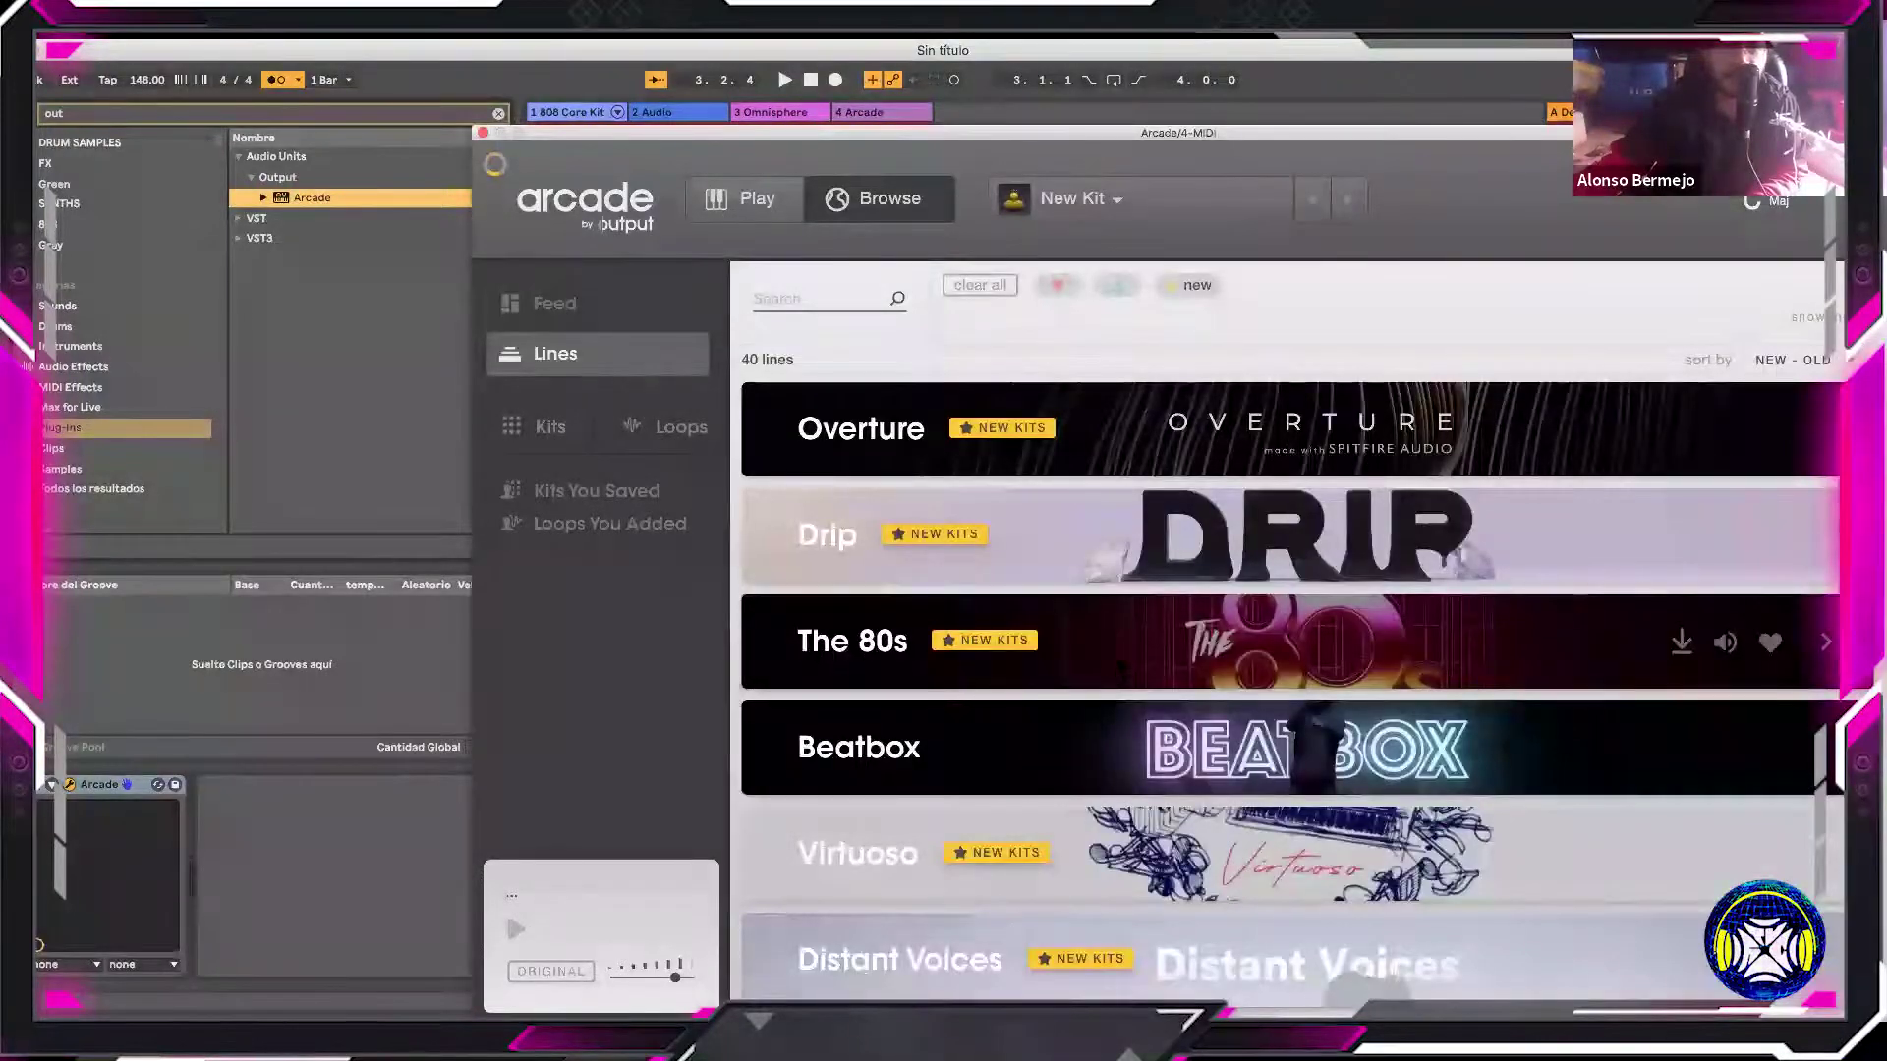
{"action": "scroll", "coordinate": [1160, 935], "scroll_direction": "down", "scroll_amount": 5}
{"action": "scroll", "coordinate": [1160, 936], "scroll_direction": "up", "scroll_amount": 1}
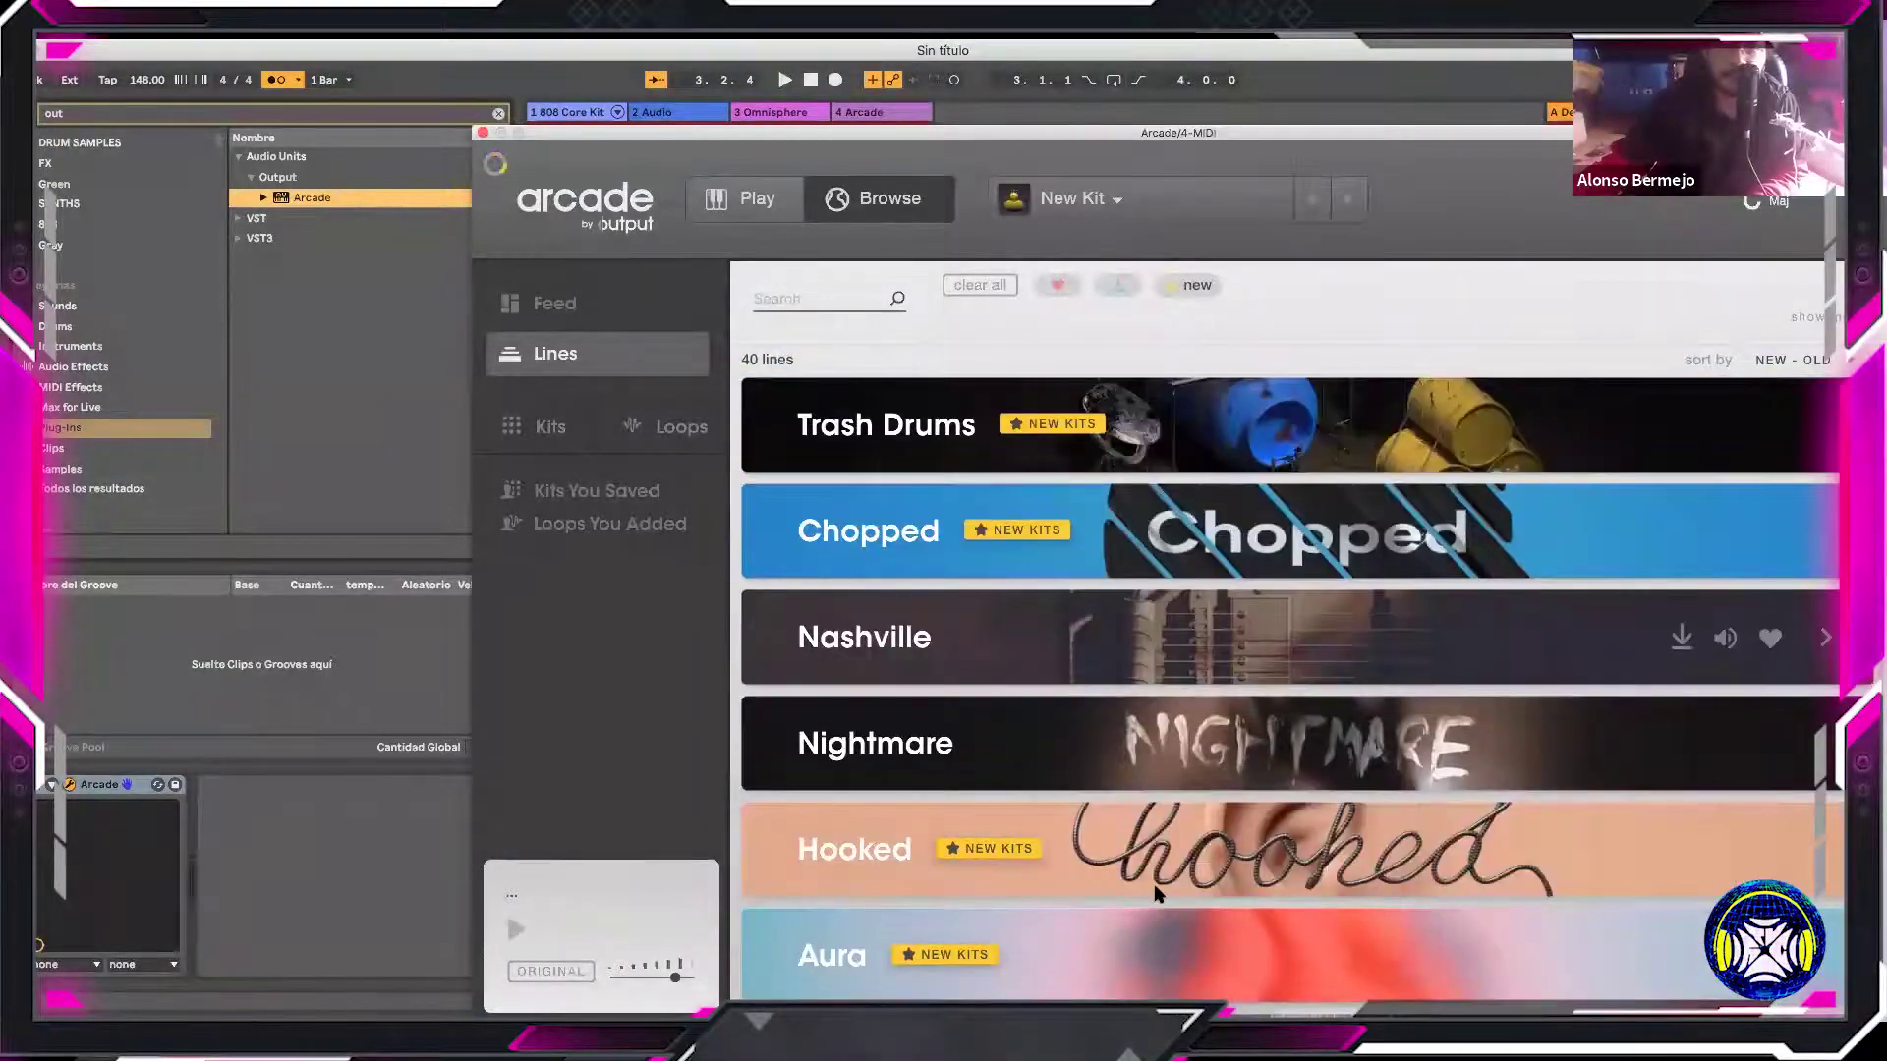
{"action": "left_click", "coordinate": [1157, 893]}
{"action": "left_click_drag", "start_coordinate": [1101, 133], "coordinate": [750, 58]}
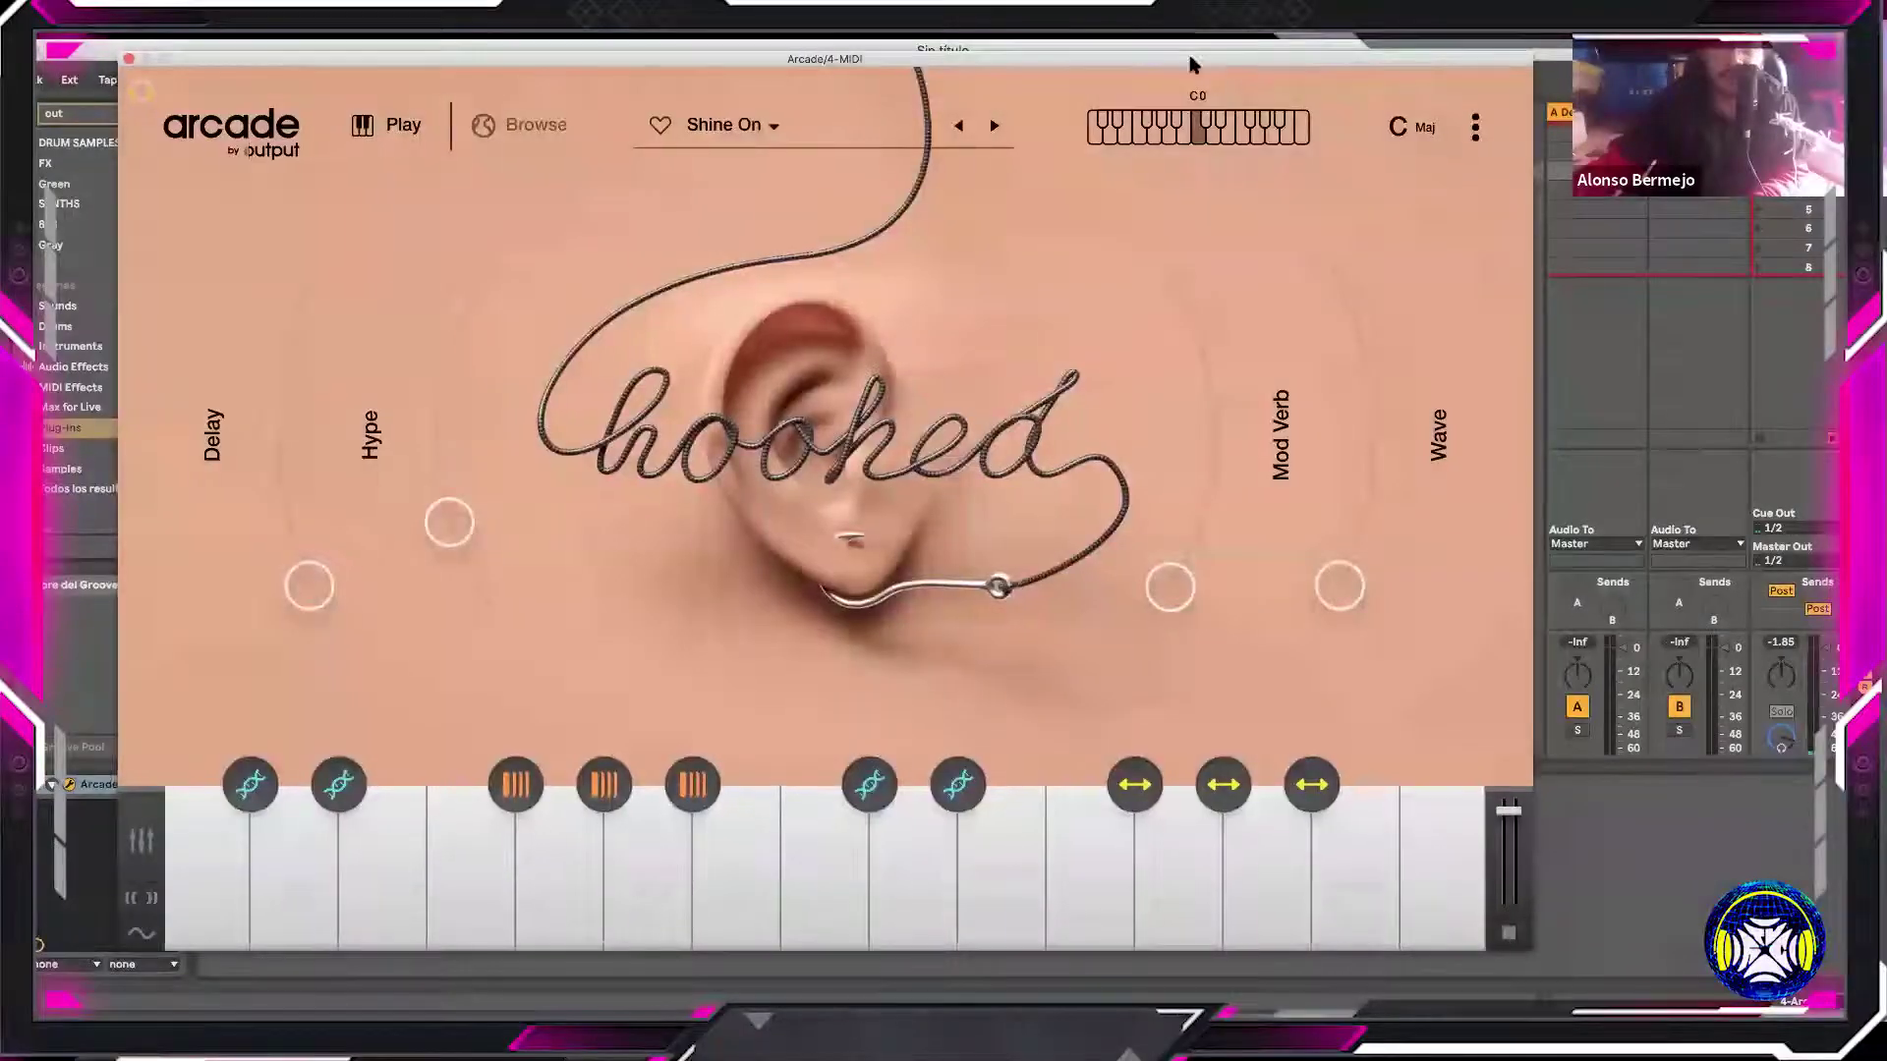
{"action": "left_click_drag", "start_coordinate": [1189, 59], "coordinate": [489, 85]}
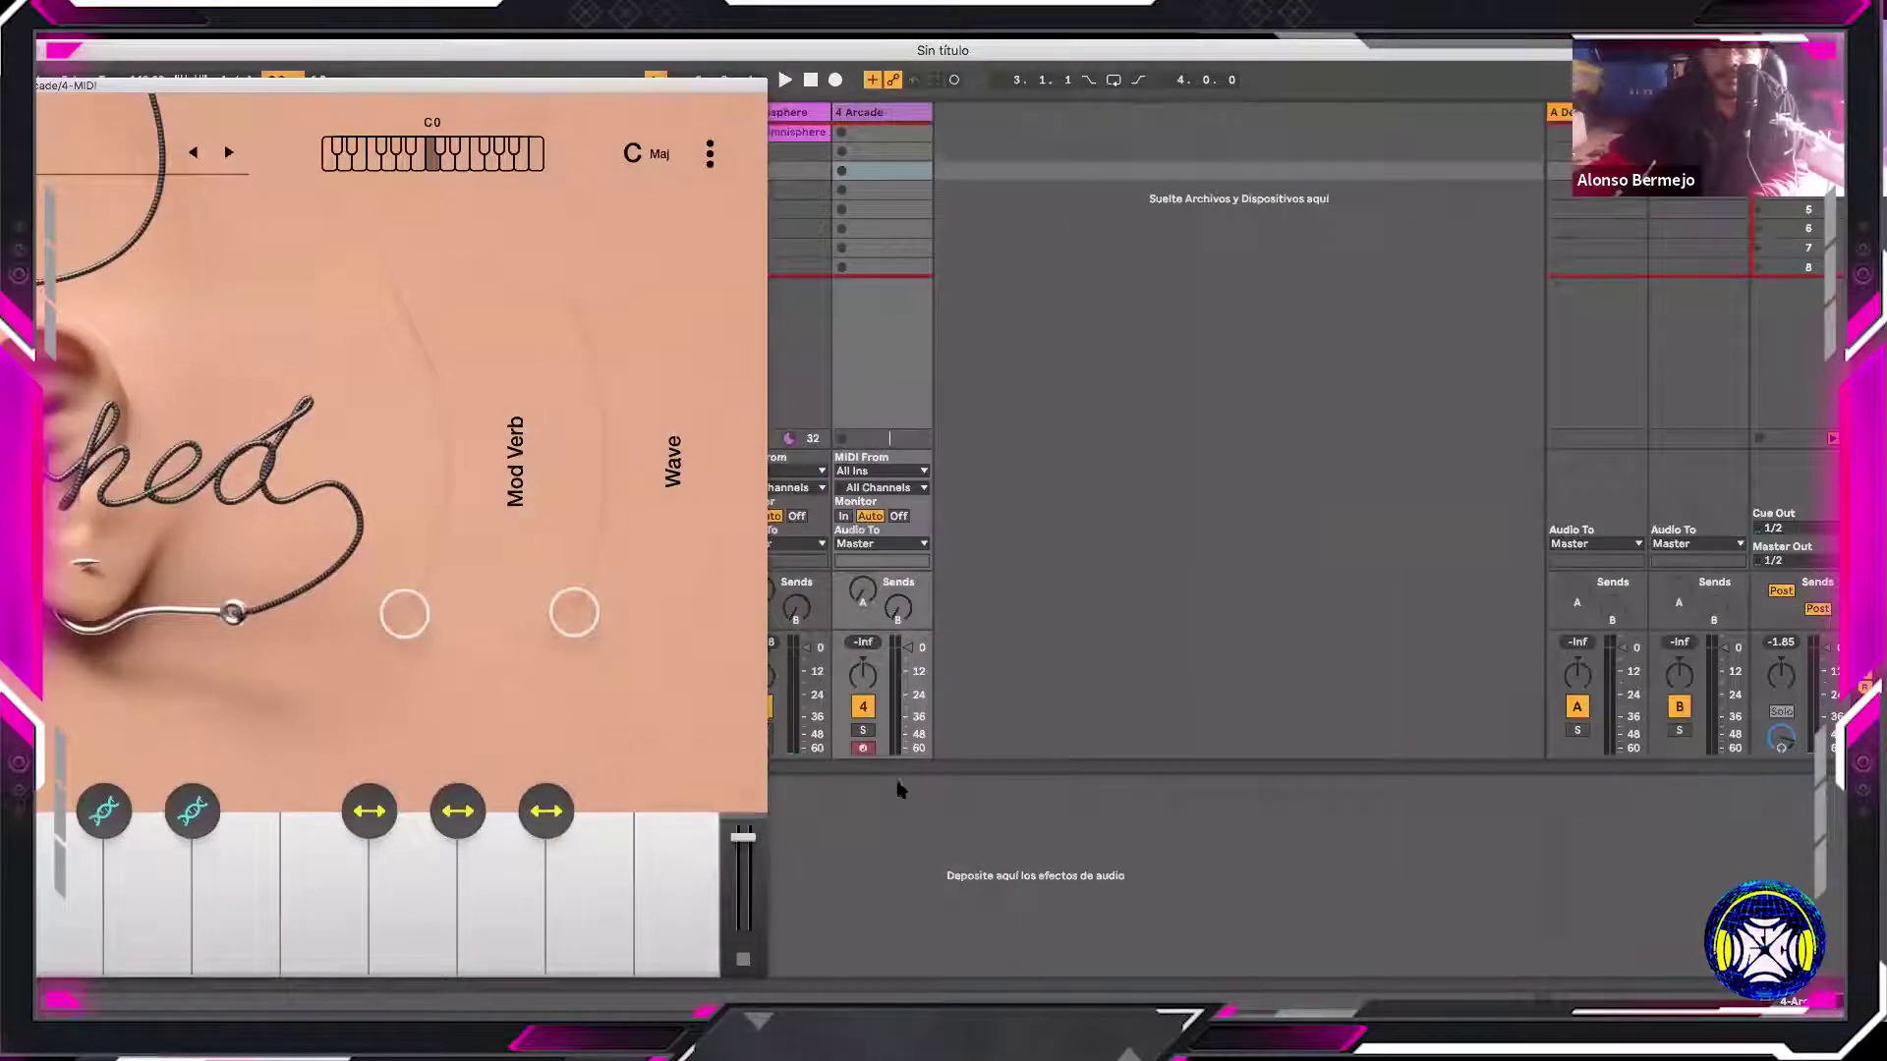
{"action": "left_click", "coordinate": [866, 748]}
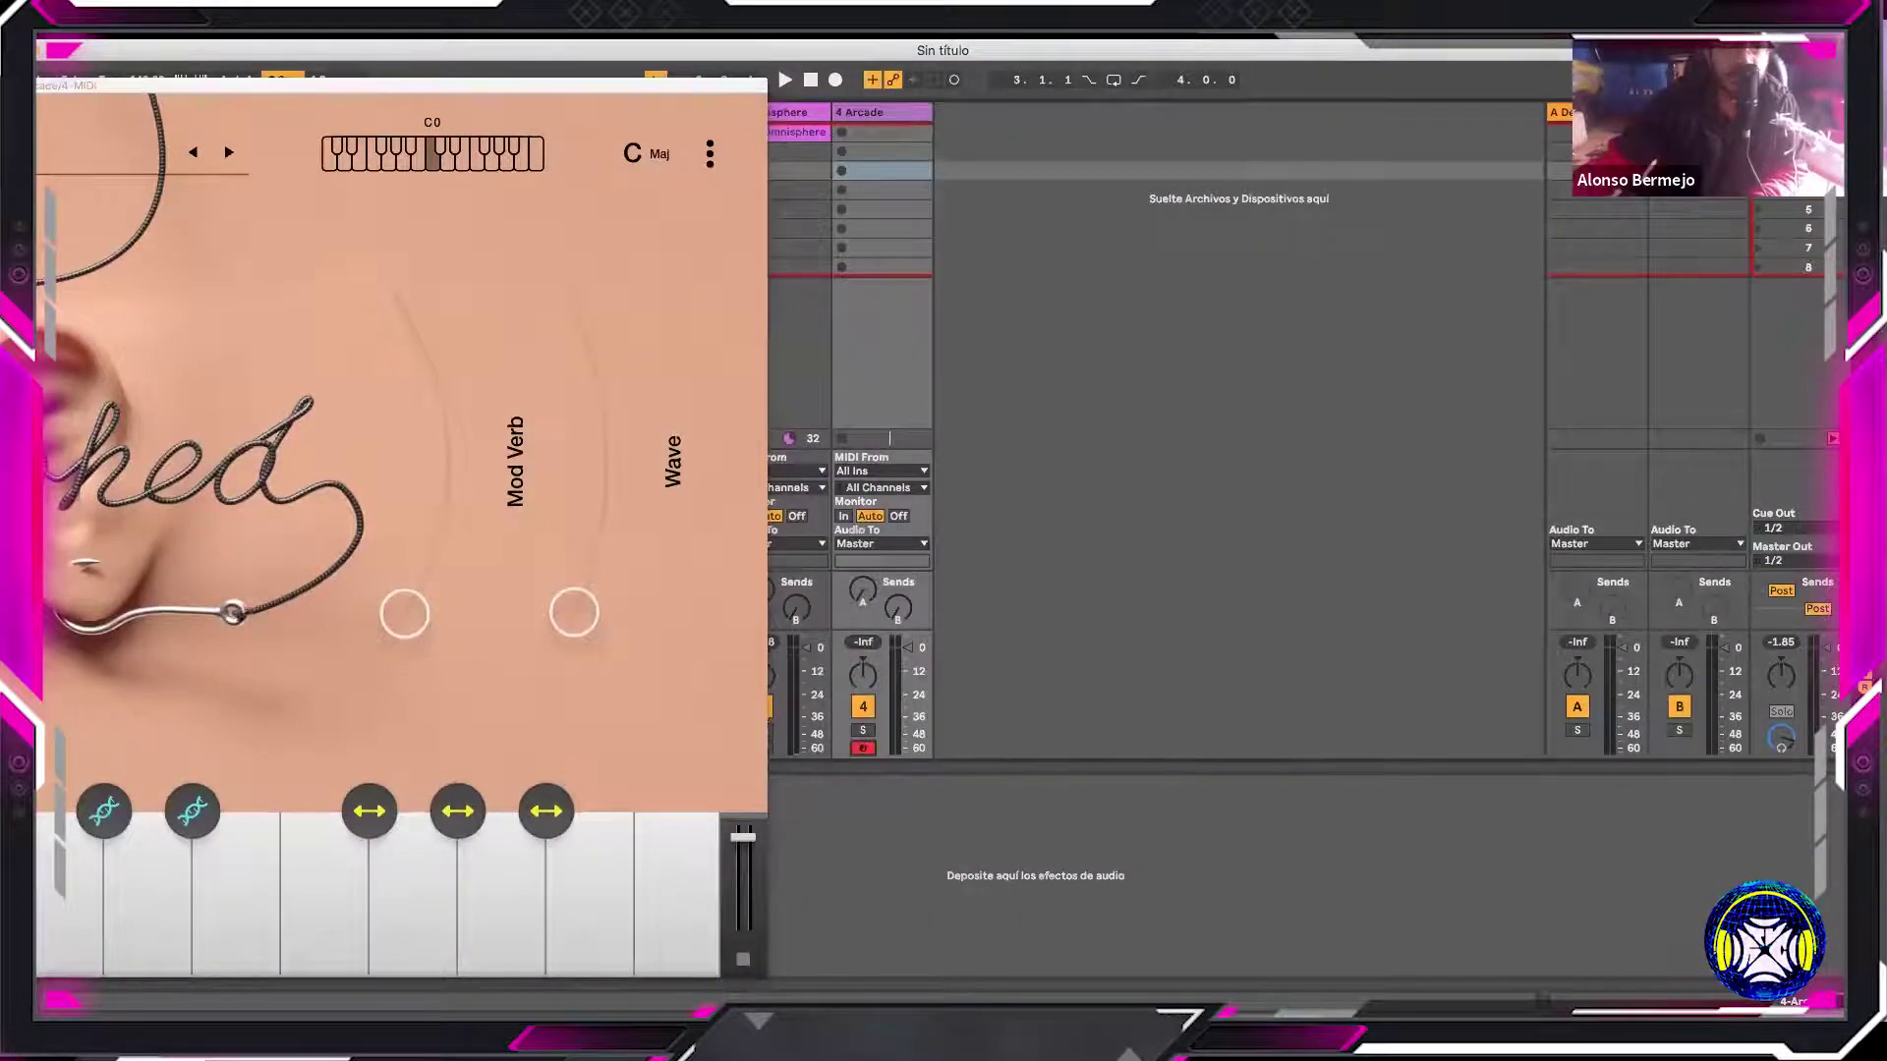
Set Arcade's session key to A minor
{"action": "left_click_drag", "start_coordinate": [333, 85], "coordinate": [1015, 47]}
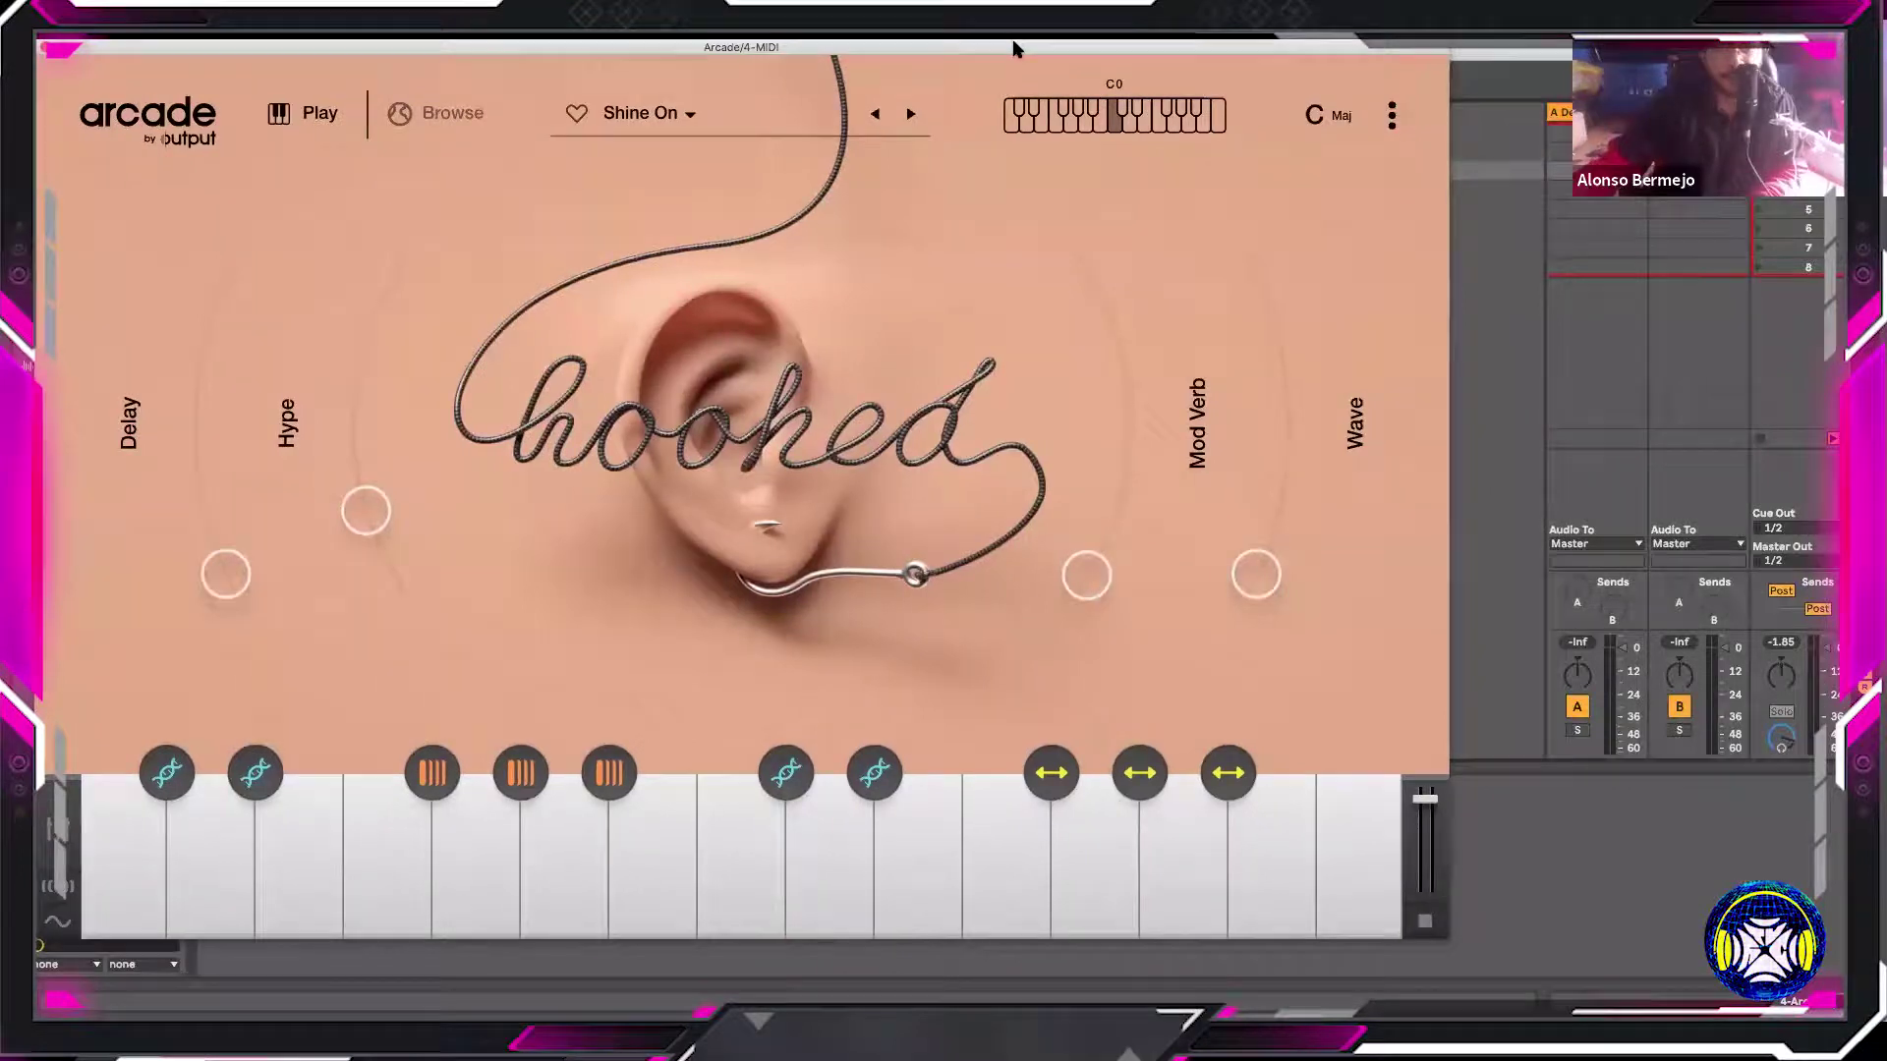
{"action": "left_click", "coordinate": [1342, 116]}
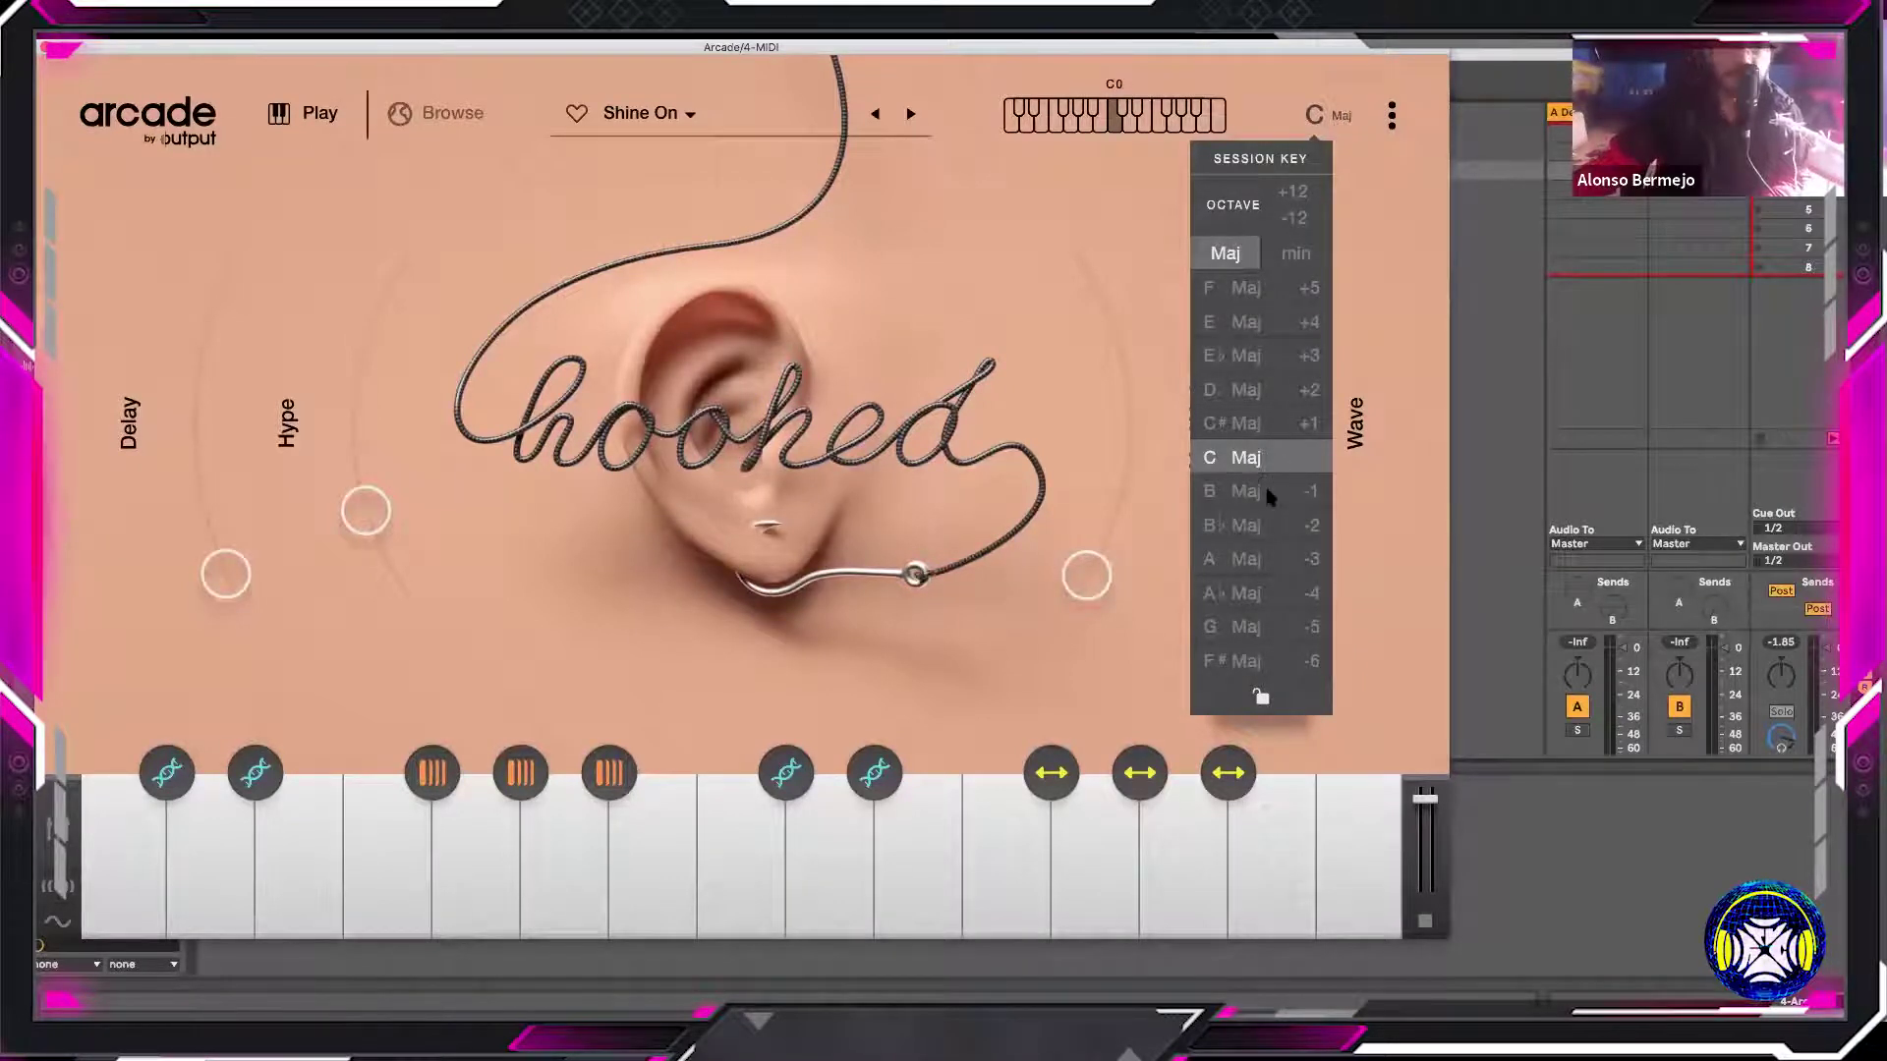
{"action": "left_click", "coordinate": [1234, 559]}
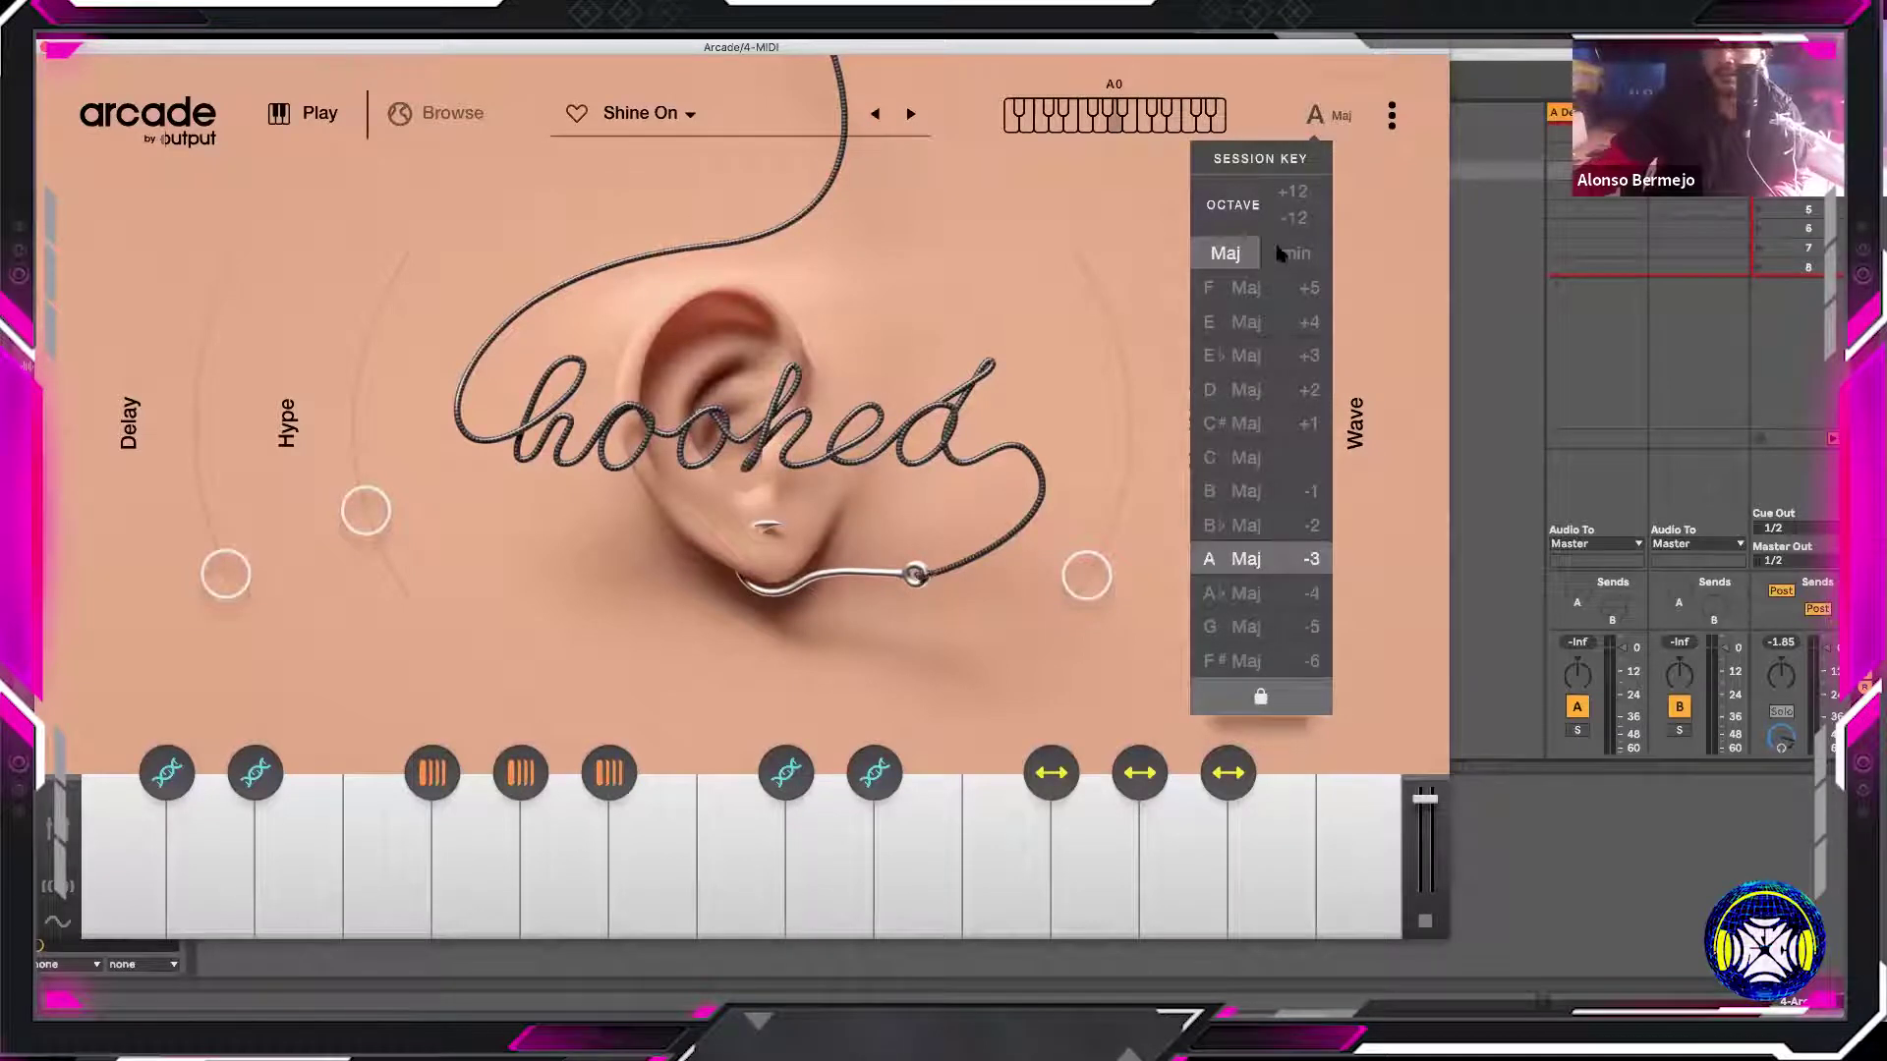
{"action": "left_click", "coordinate": [1294, 254]}
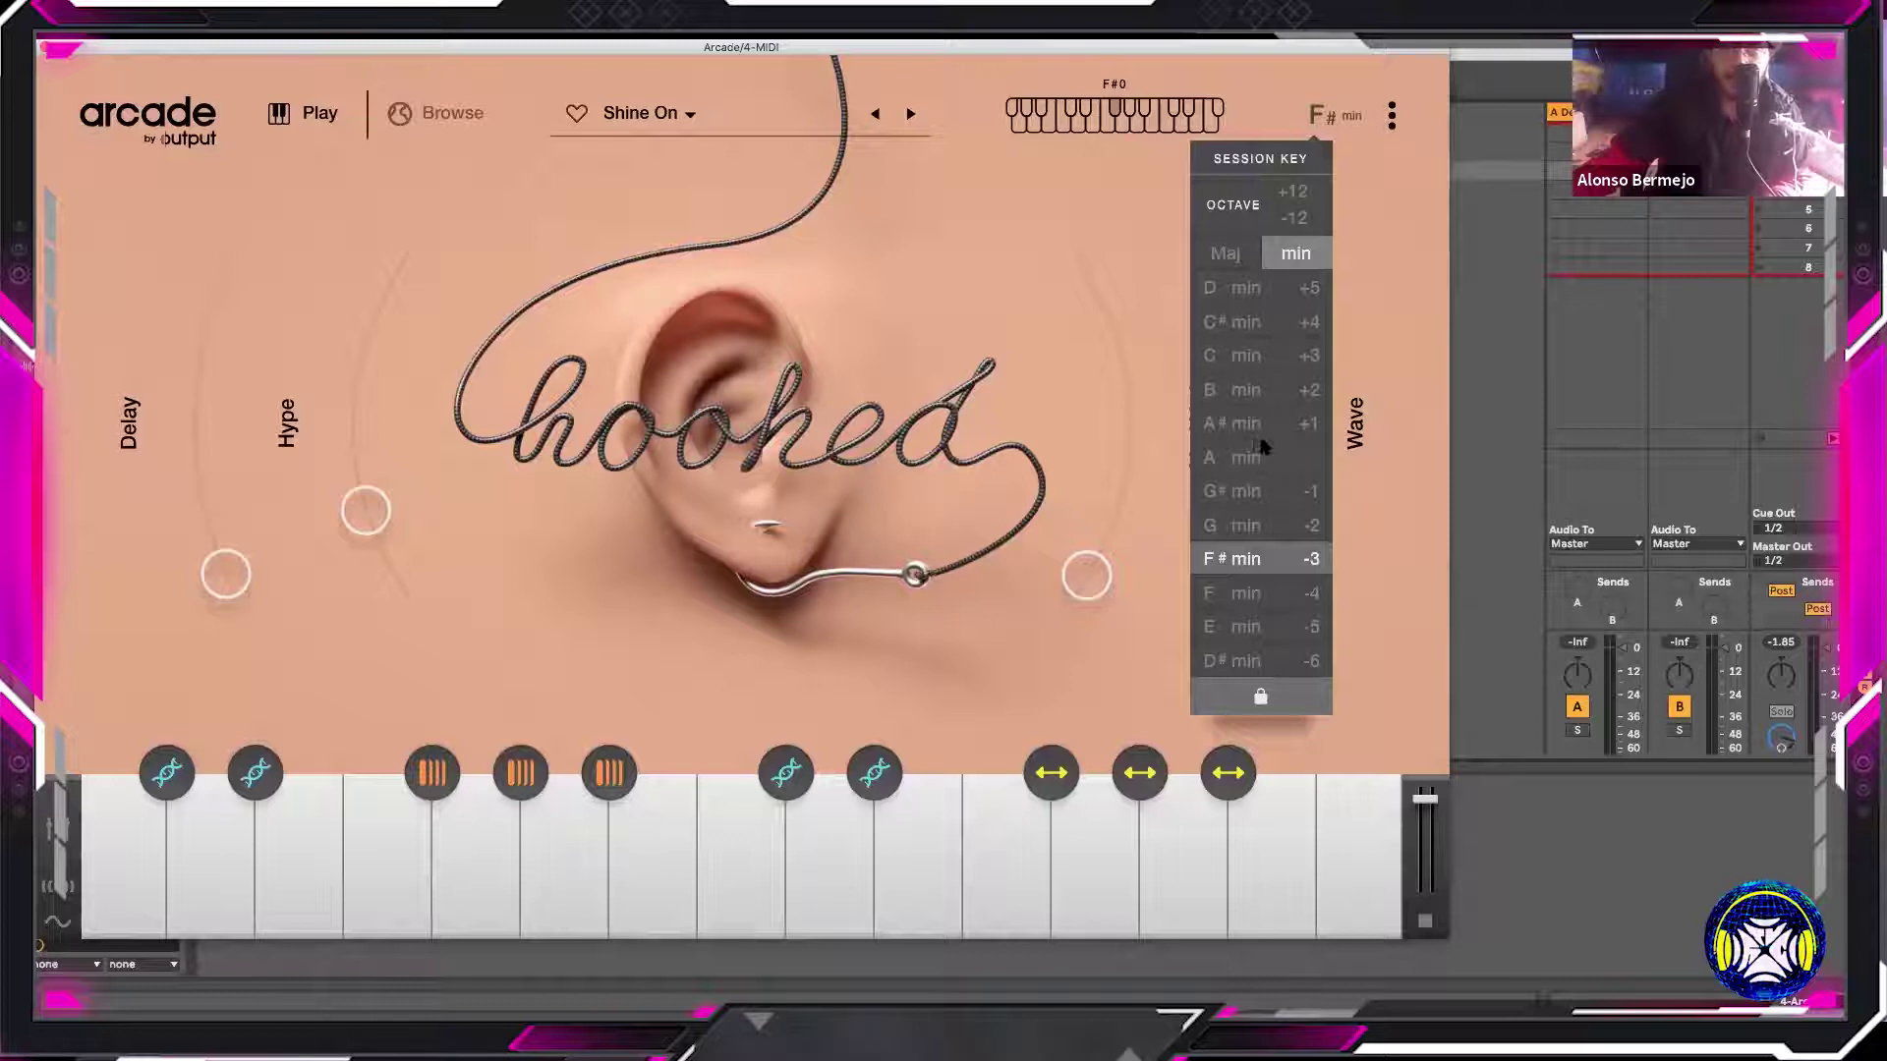
{"action": "left_click", "coordinate": [1250, 457]}
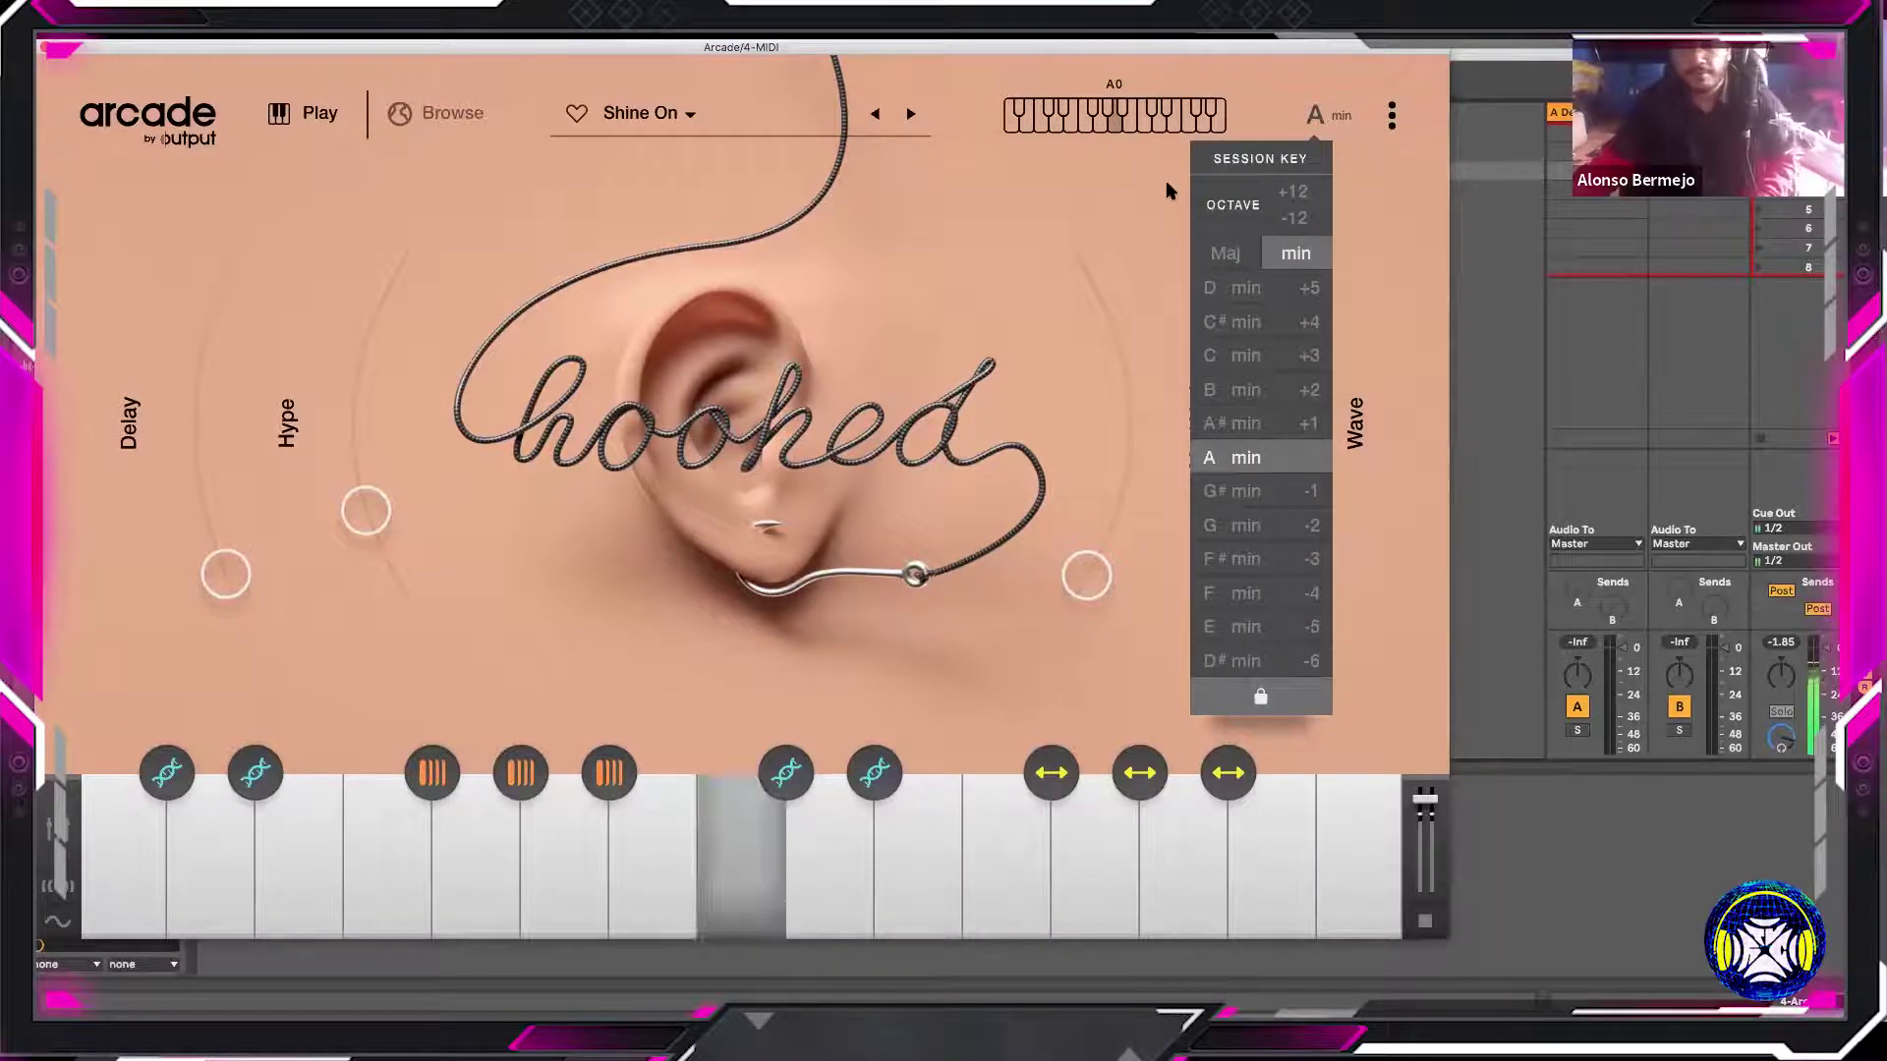
{"action": "left_click", "coordinate": [1047, 434]}
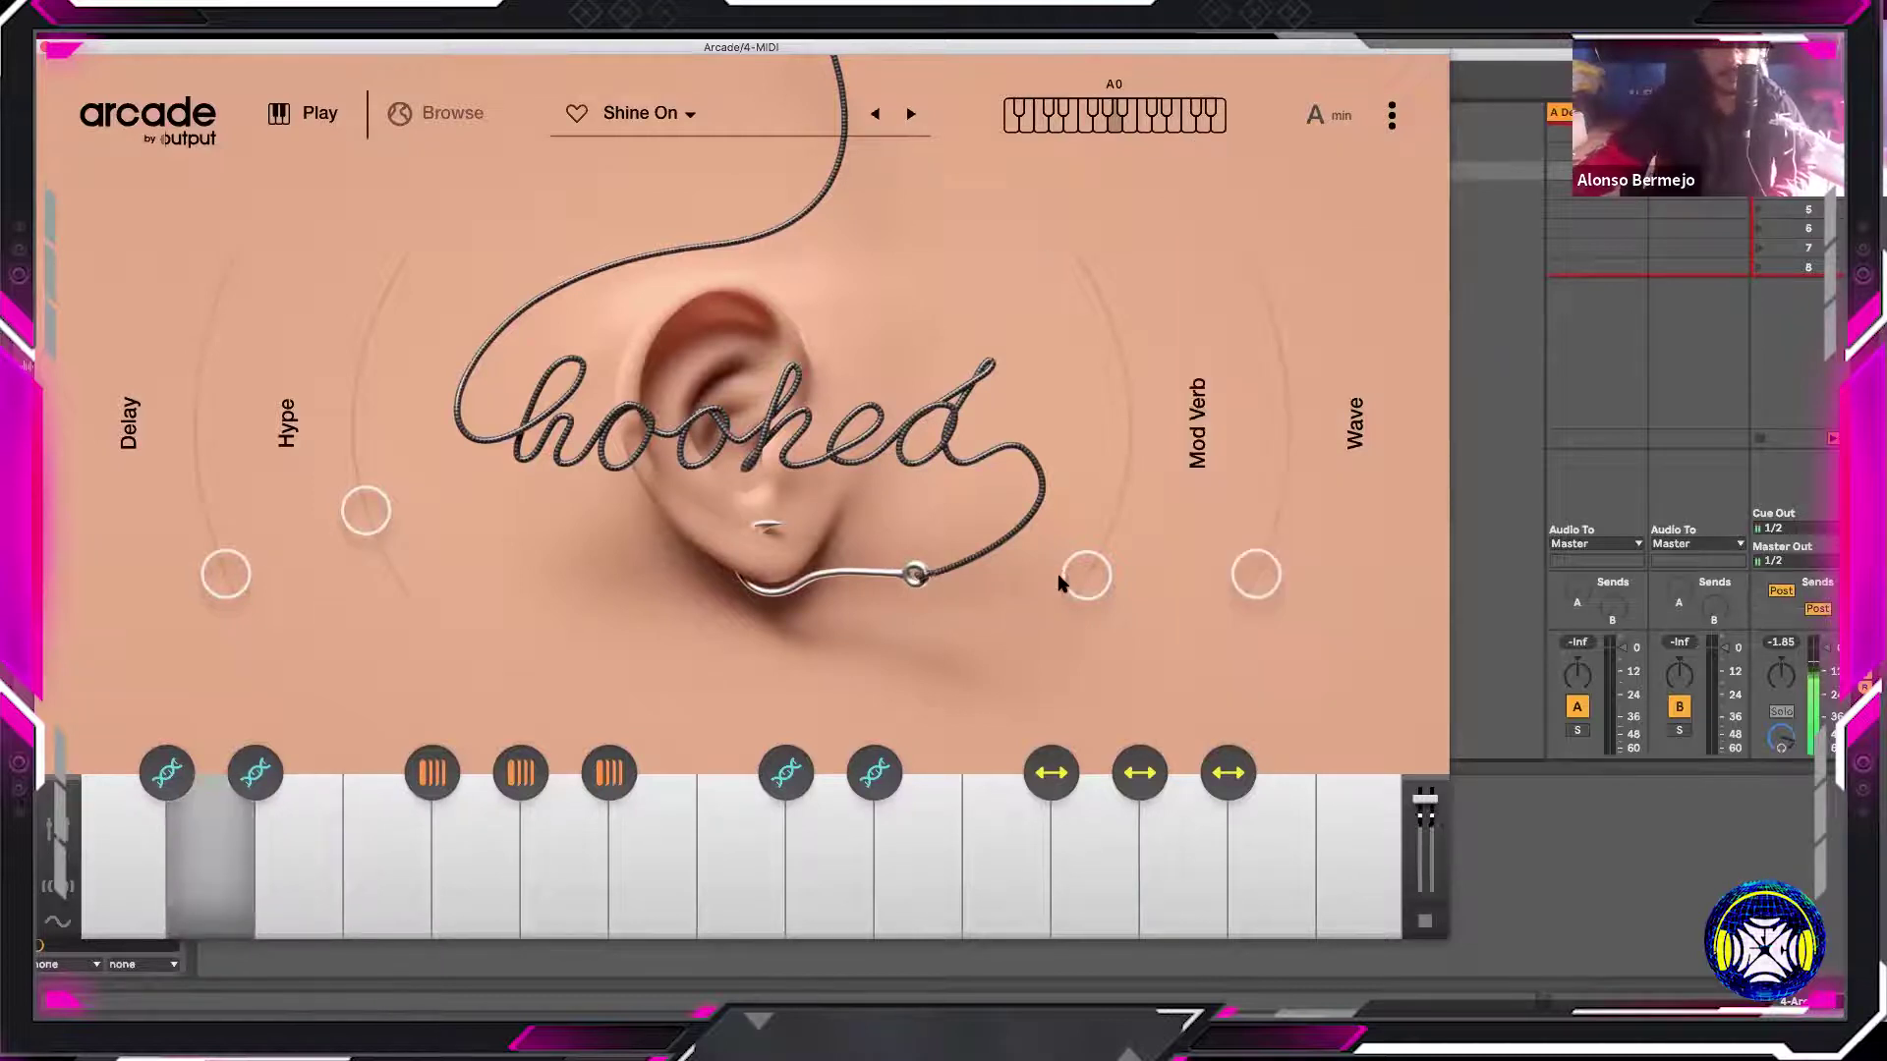
Raise Arcade's Mod Verb and Delay sliders to about halfway and move the plug-in window clear of the session tracks
{"action": "left_click_drag", "start_coordinate": [1061, 582], "coordinate": [1126, 417]}
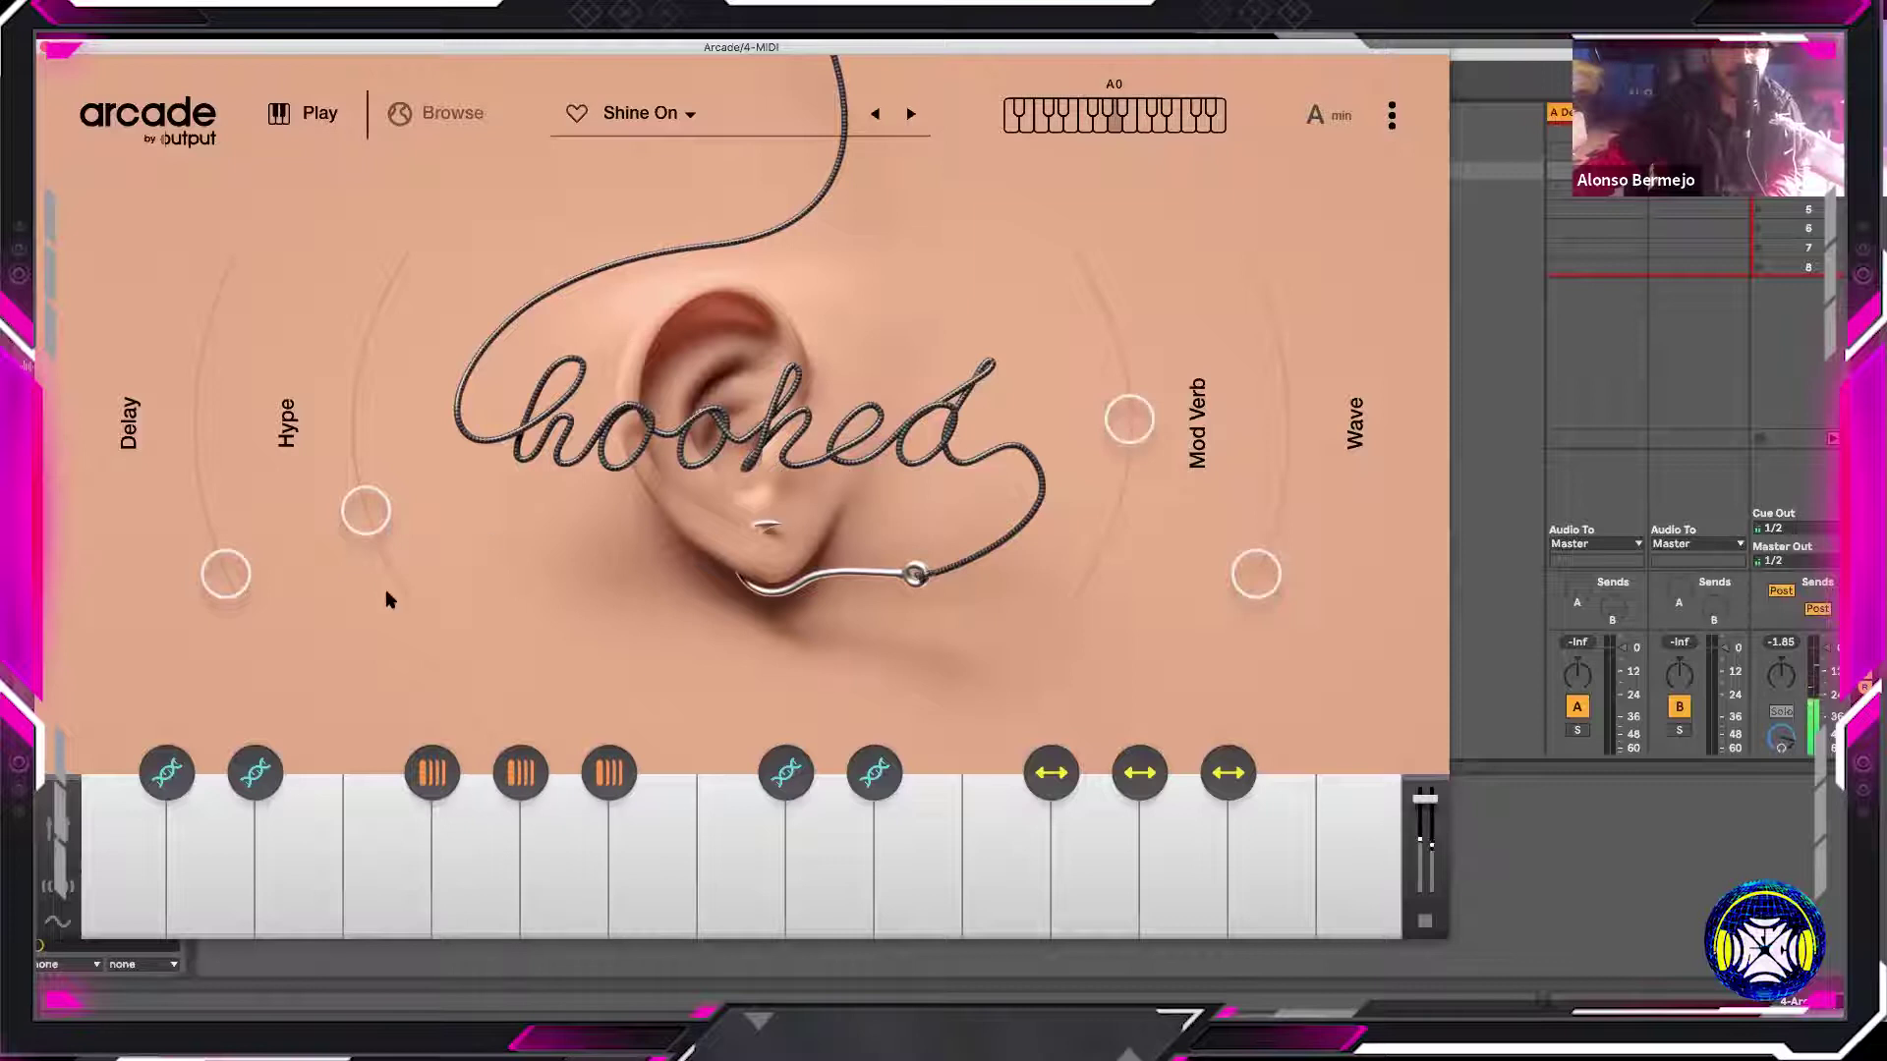
{"action": "left_click_drag", "start_coordinate": [236, 576], "coordinate": [206, 357]}
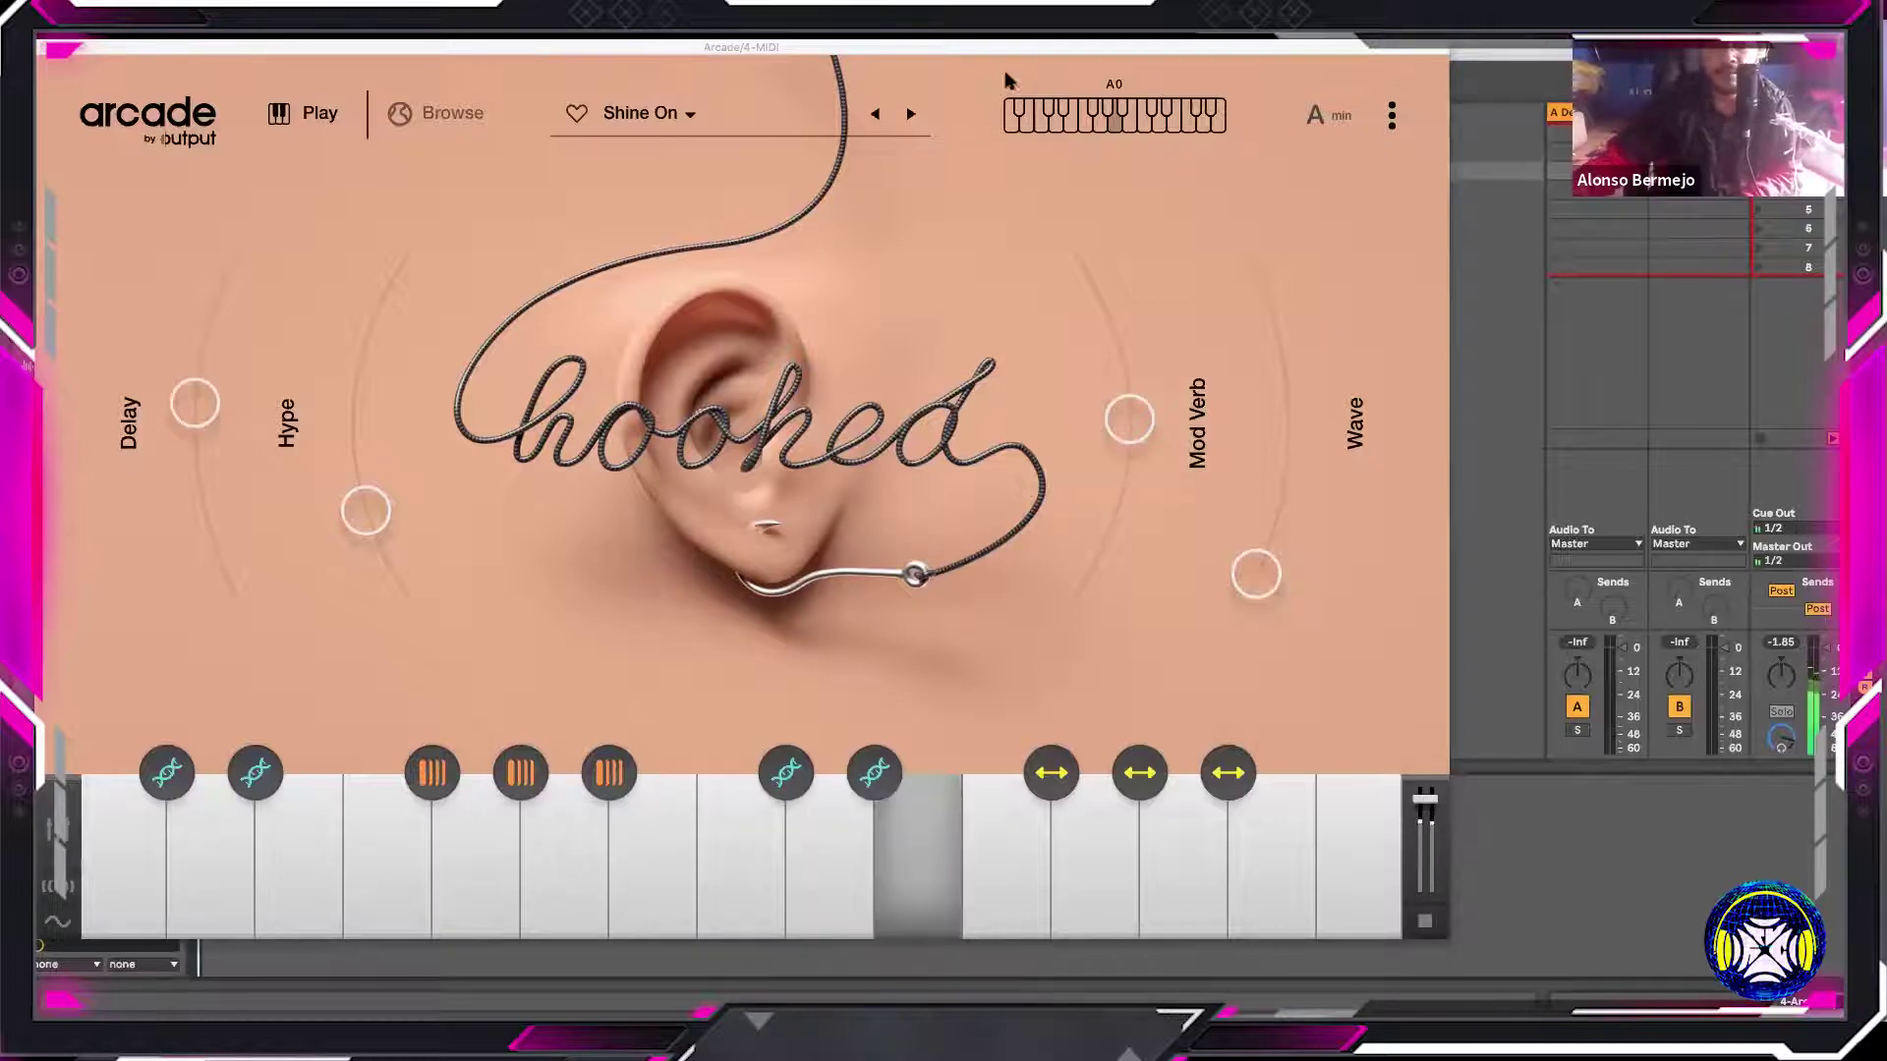
{"action": "left_click_drag", "start_coordinate": [935, 57], "coordinate": [955, 927]}
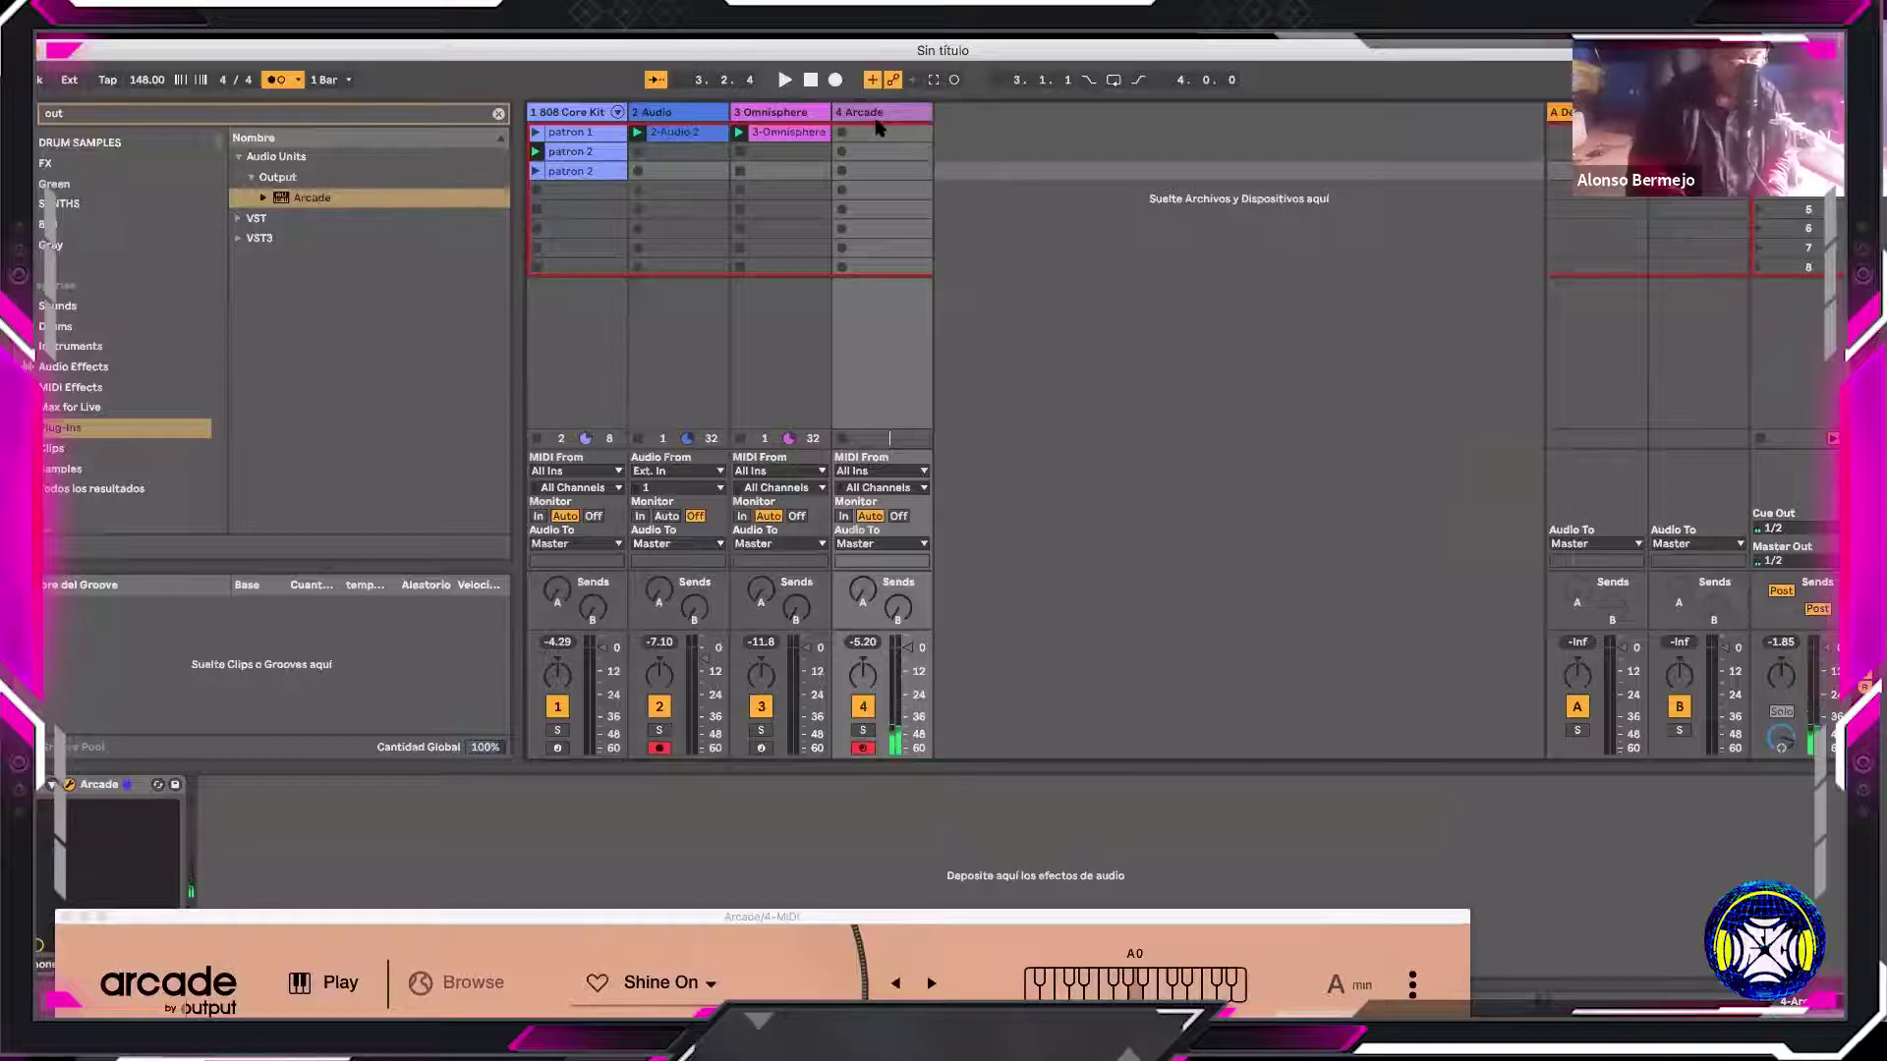
Play the set while raising Arcade's Mod Verb slider to about three quarters, and stop playback
{"action": "key", "text": "space"}
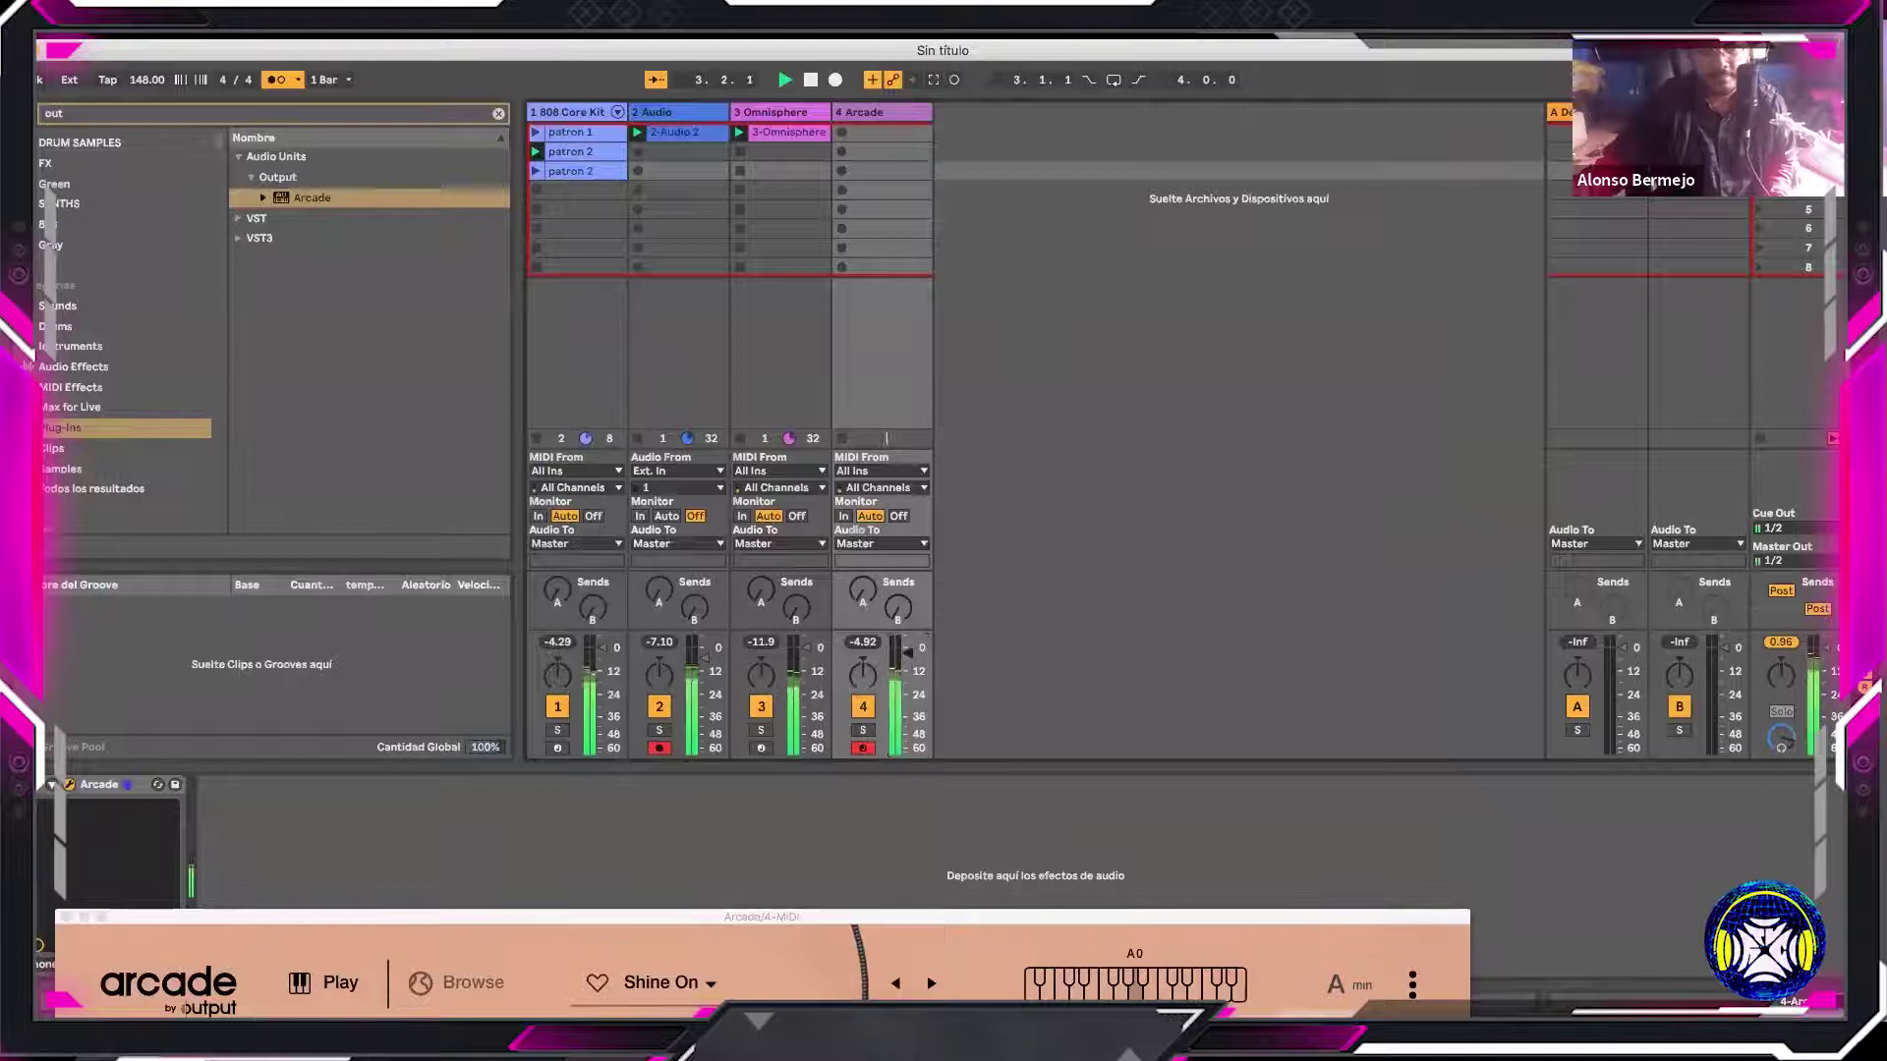
{"action": "left_click_drag", "start_coordinate": [877, 916], "coordinate": [902, 260]}
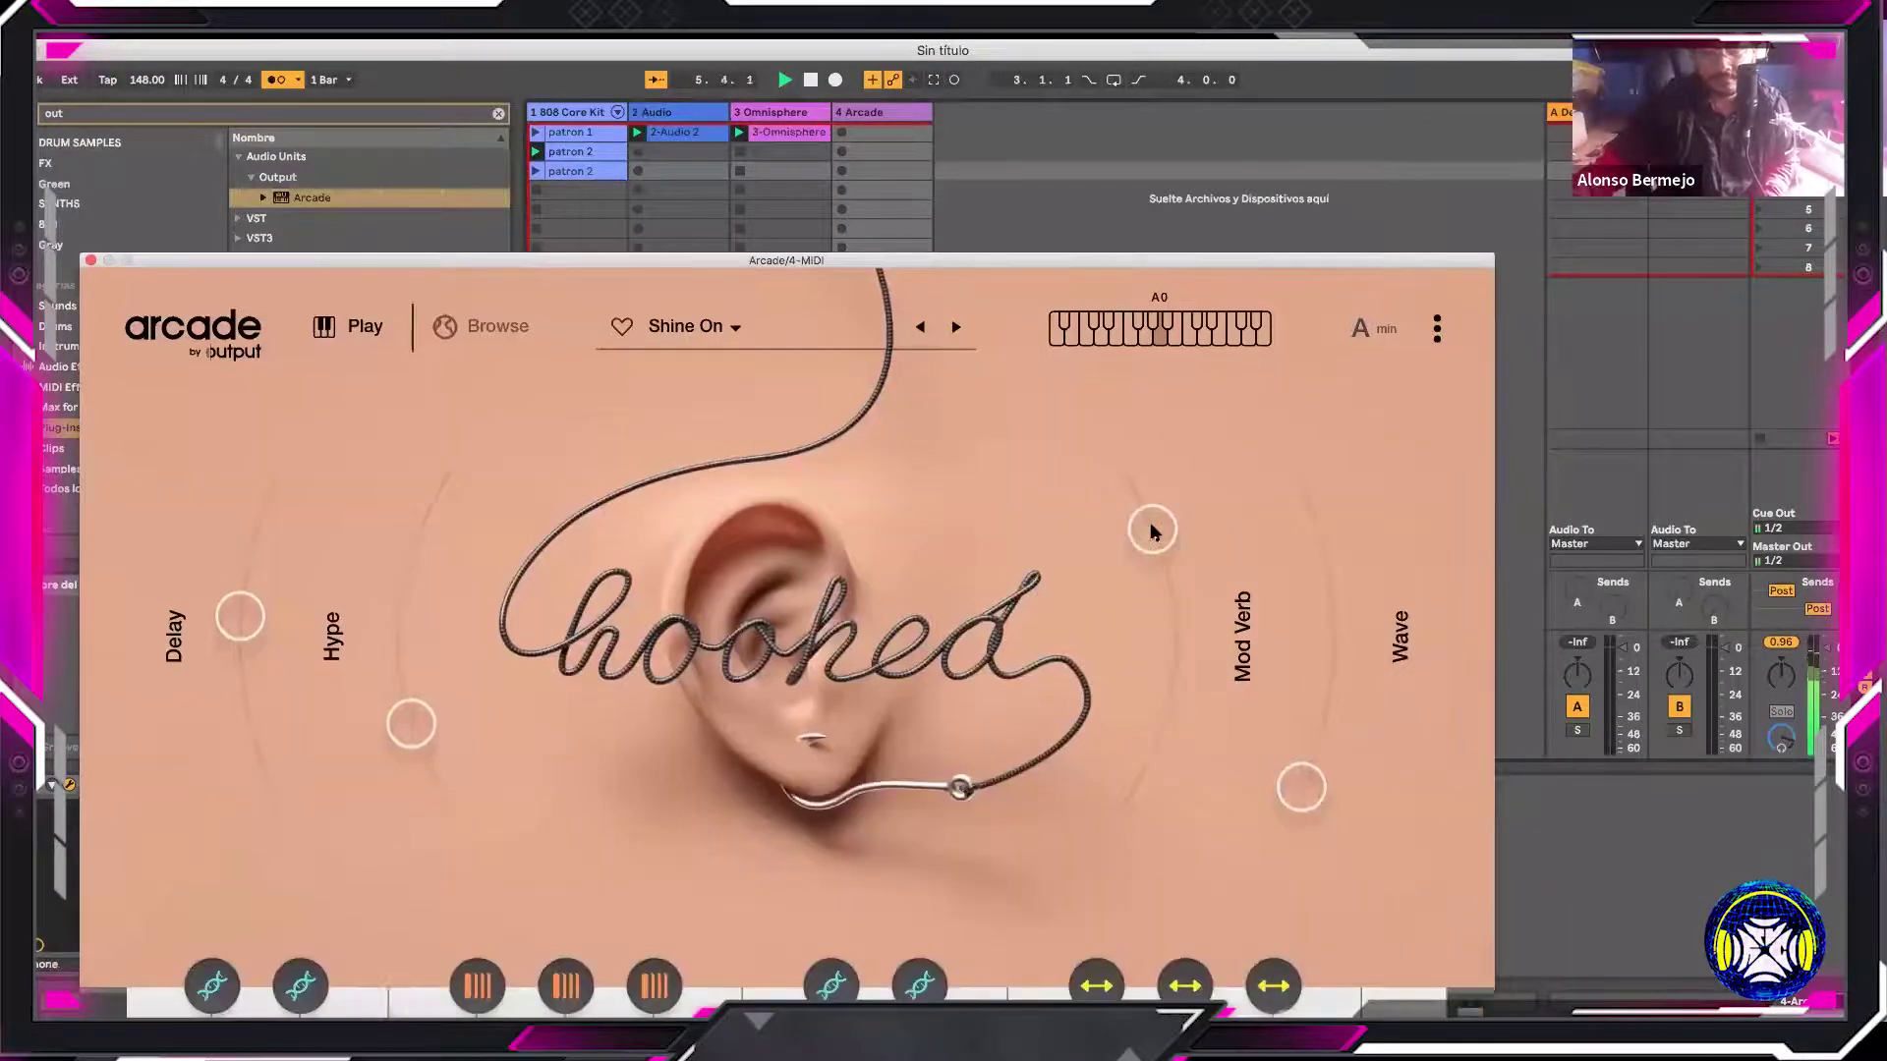
{"action": "mouse_move", "coordinate": [1303, 786]}
{"action": "left_mouse_down"}
{"action": "mouse_move", "coordinate": [1326, 540]}
{"action": "mouse_move", "coordinate": [1320, 804]}
{"action": "left_mouse_up"}
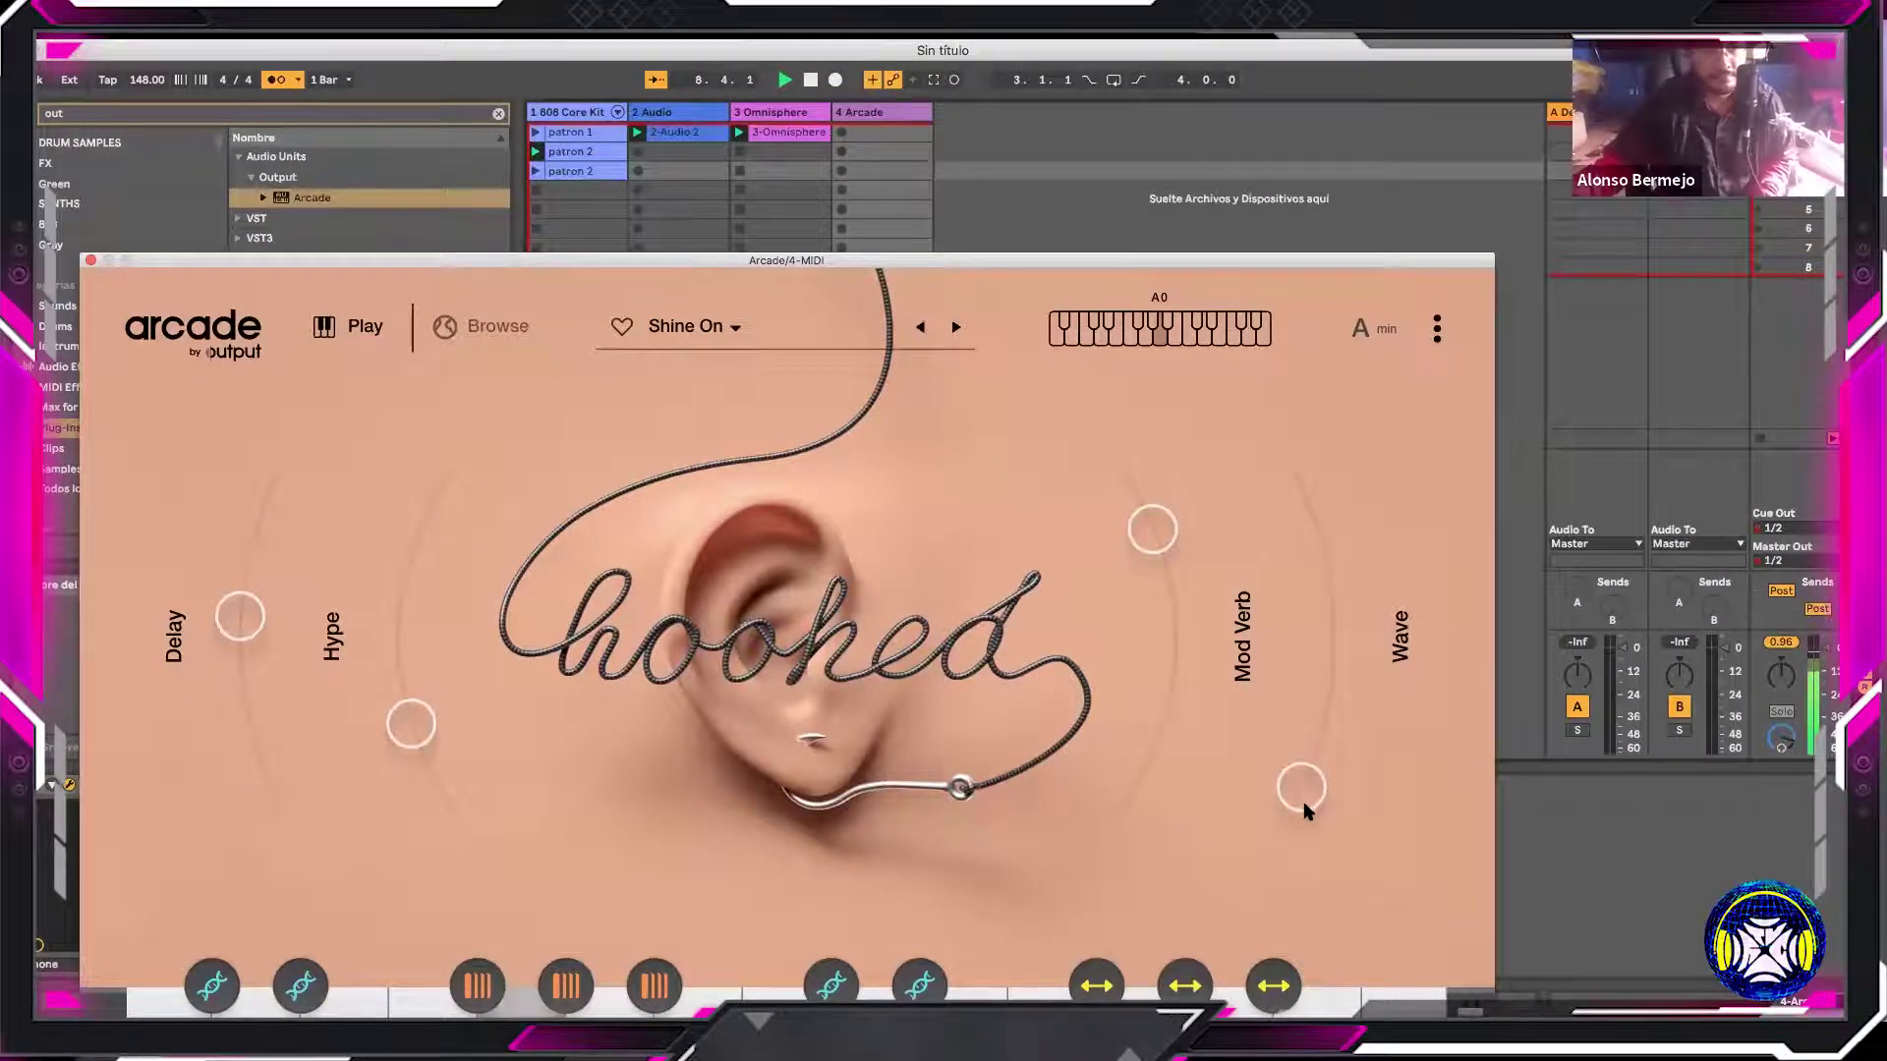
{"action": "left_click_drag", "start_coordinate": [1100, 261], "coordinate": [1101, 133]}
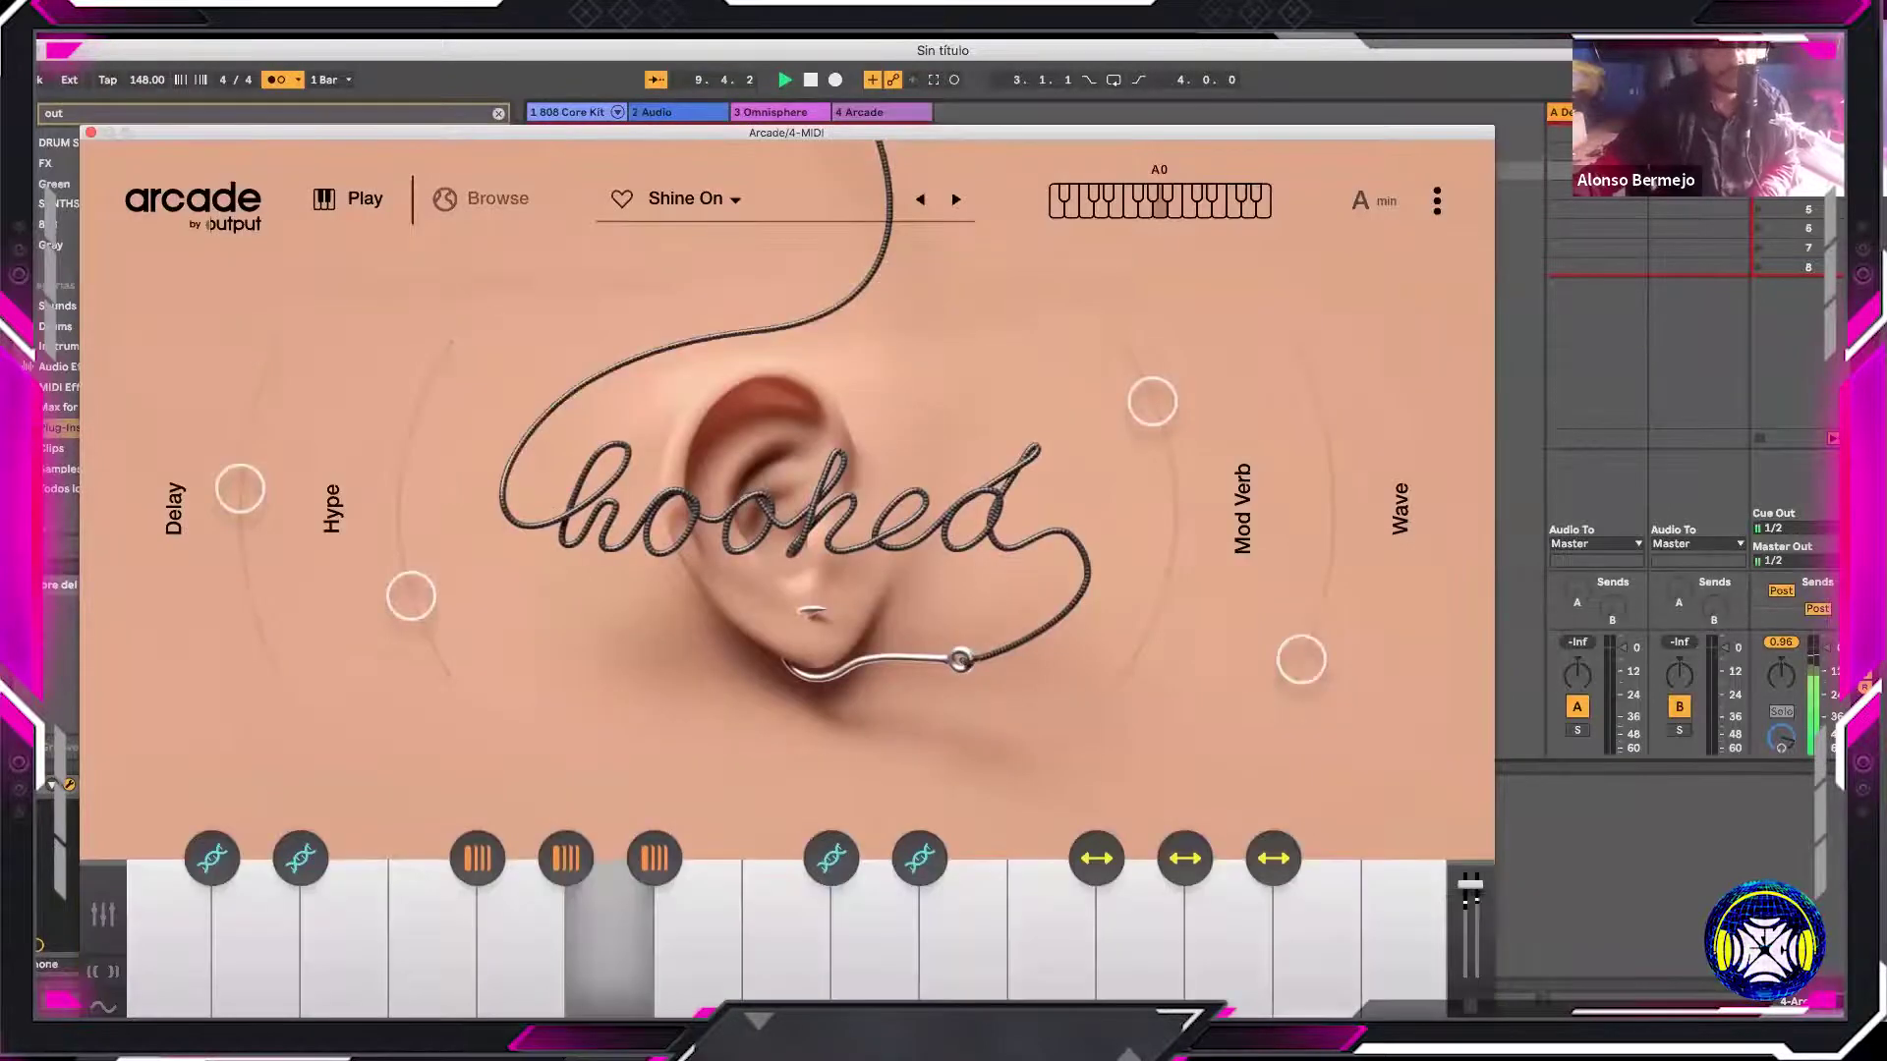
{"action": "key", "text": "space"}
Open Live's preferences and the audio buffer size choices, and move the Arcade window away from the mixer
{"action": "left_click", "coordinate": [69, 30]}
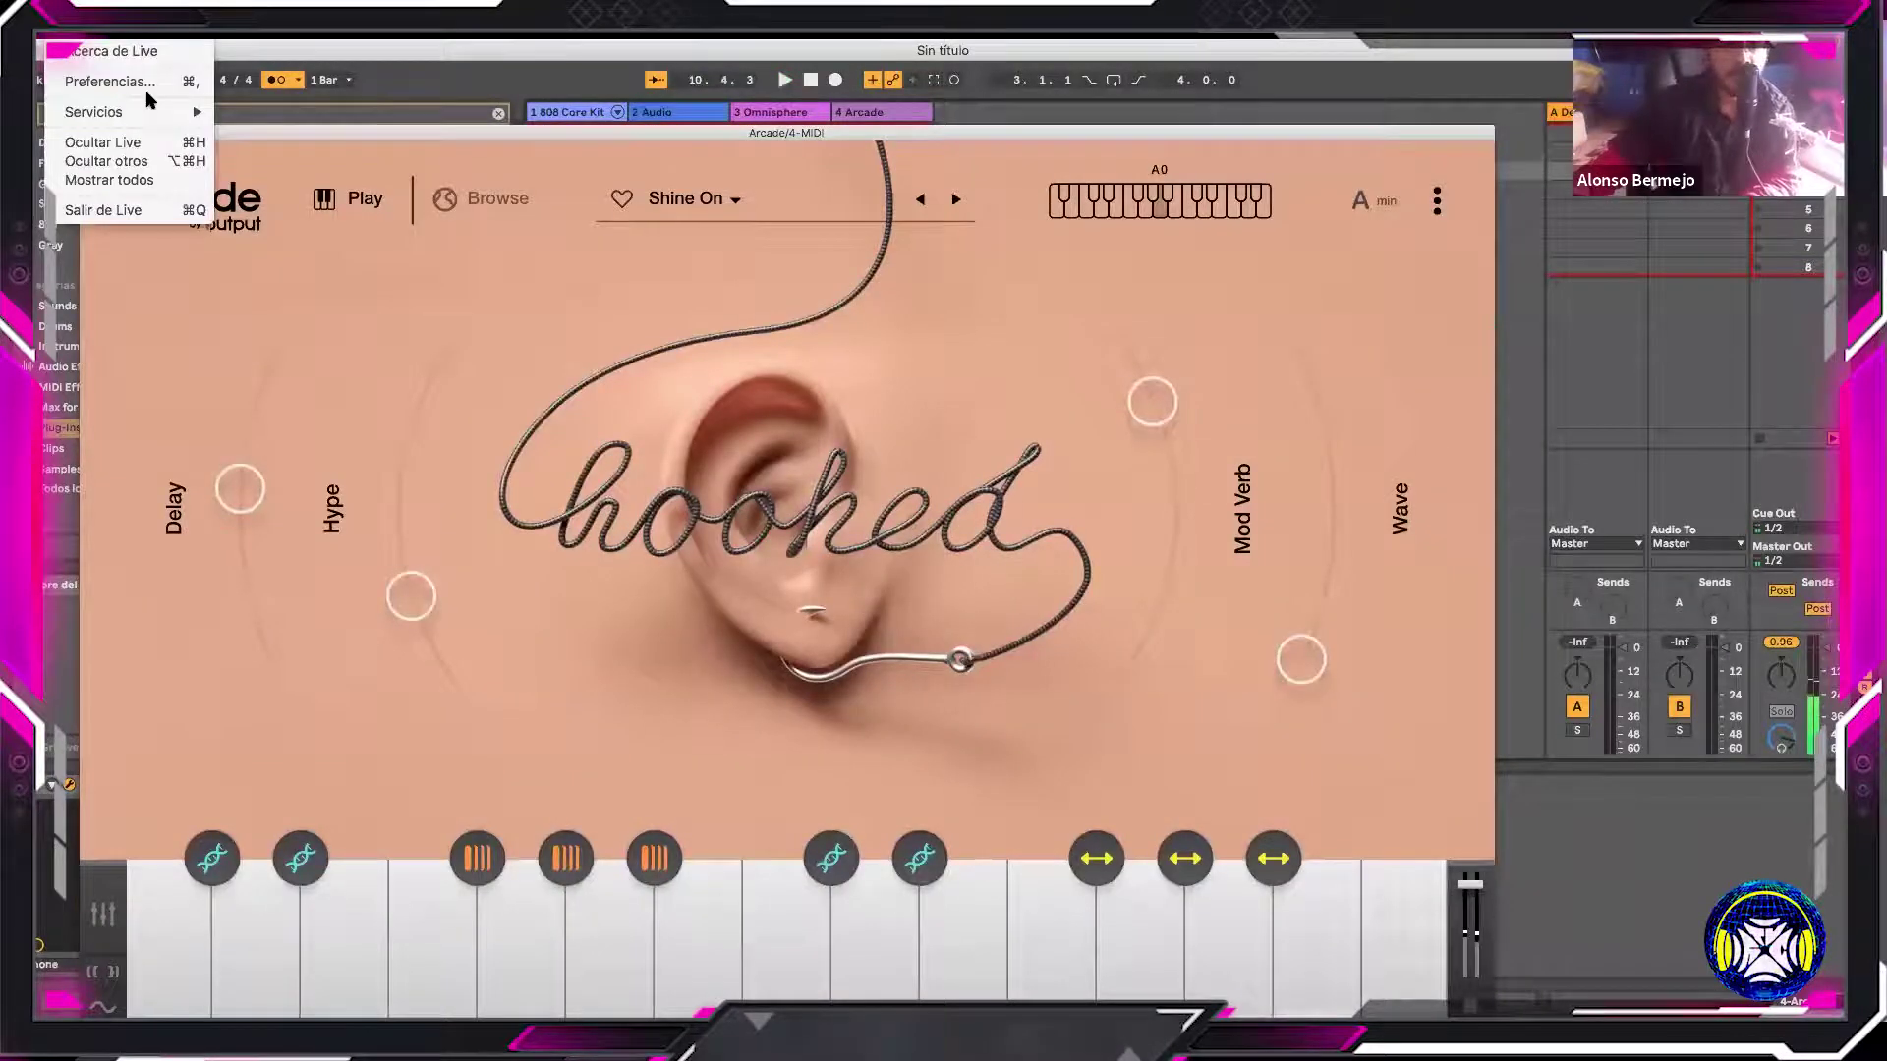
{"action": "left_click", "coordinate": [161, 80]}
{"action": "left_click", "coordinate": [601, 137]}
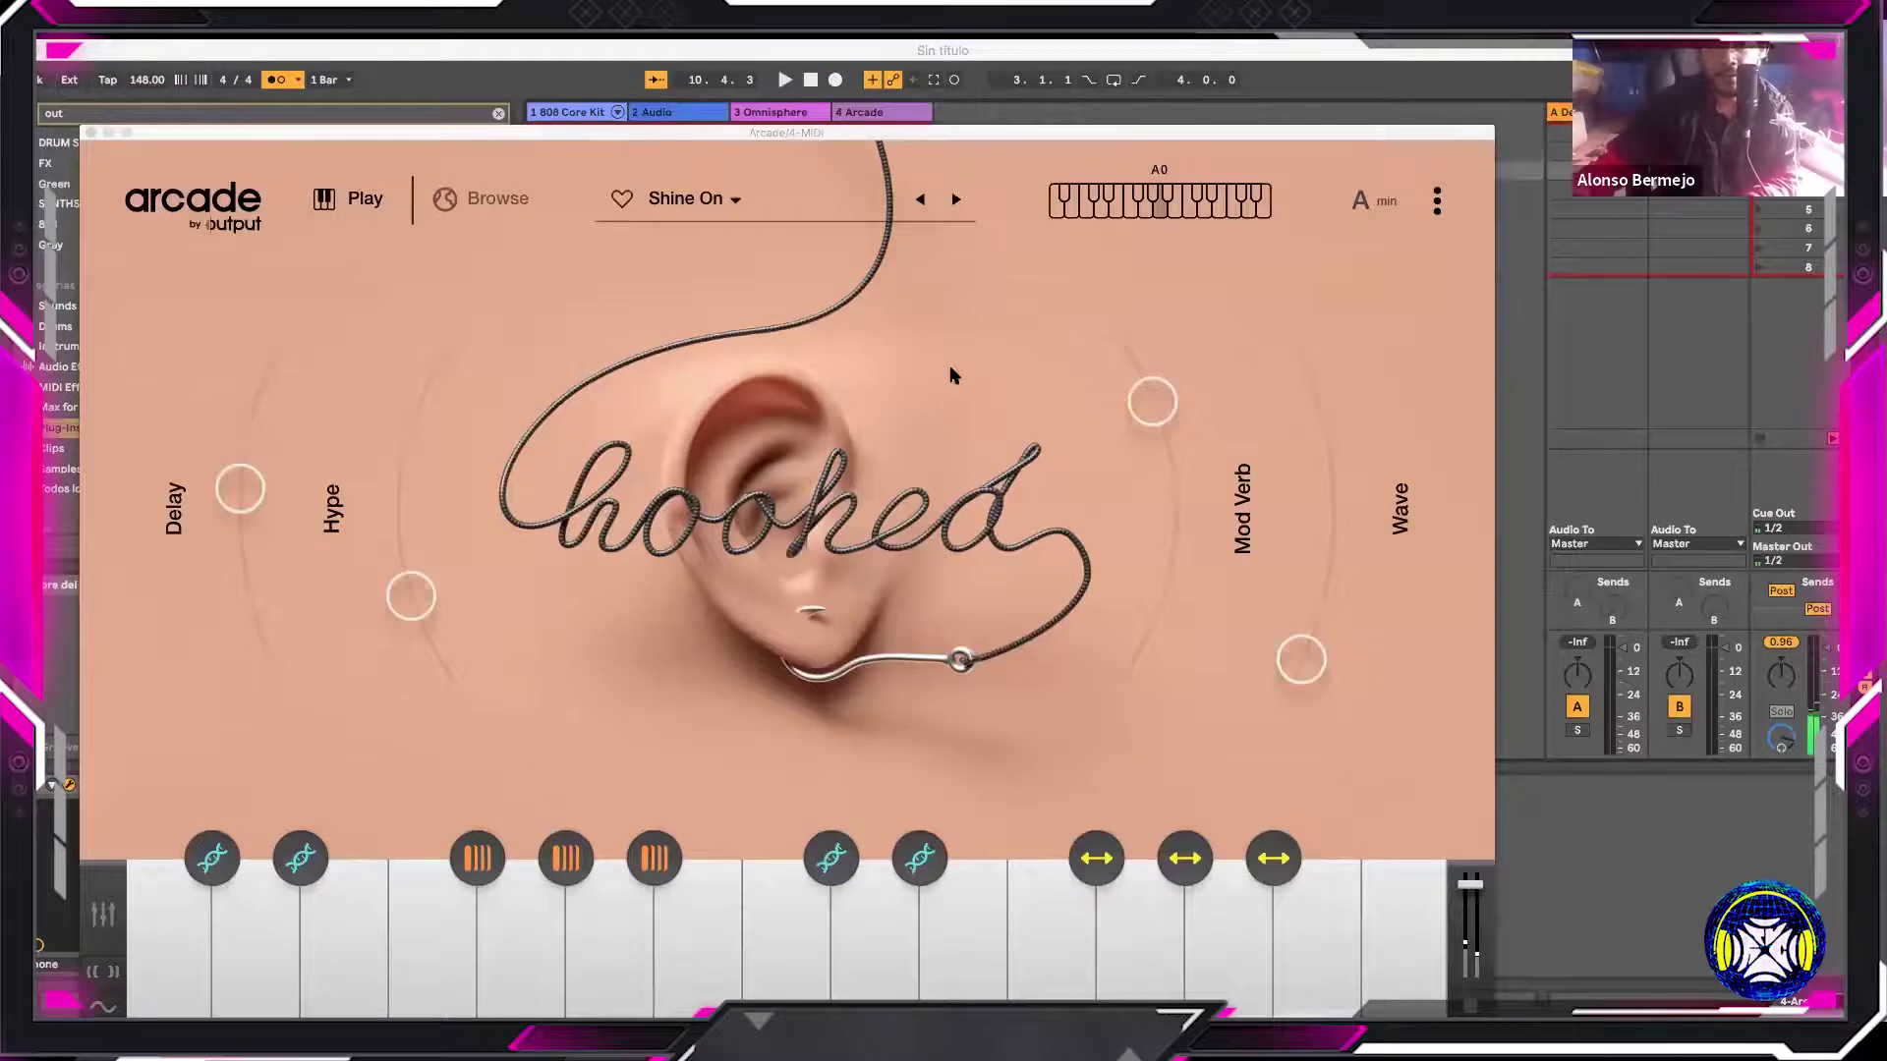
{"action": "left_click_drag", "start_coordinate": [602, 137], "coordinate": [1470, 909]}
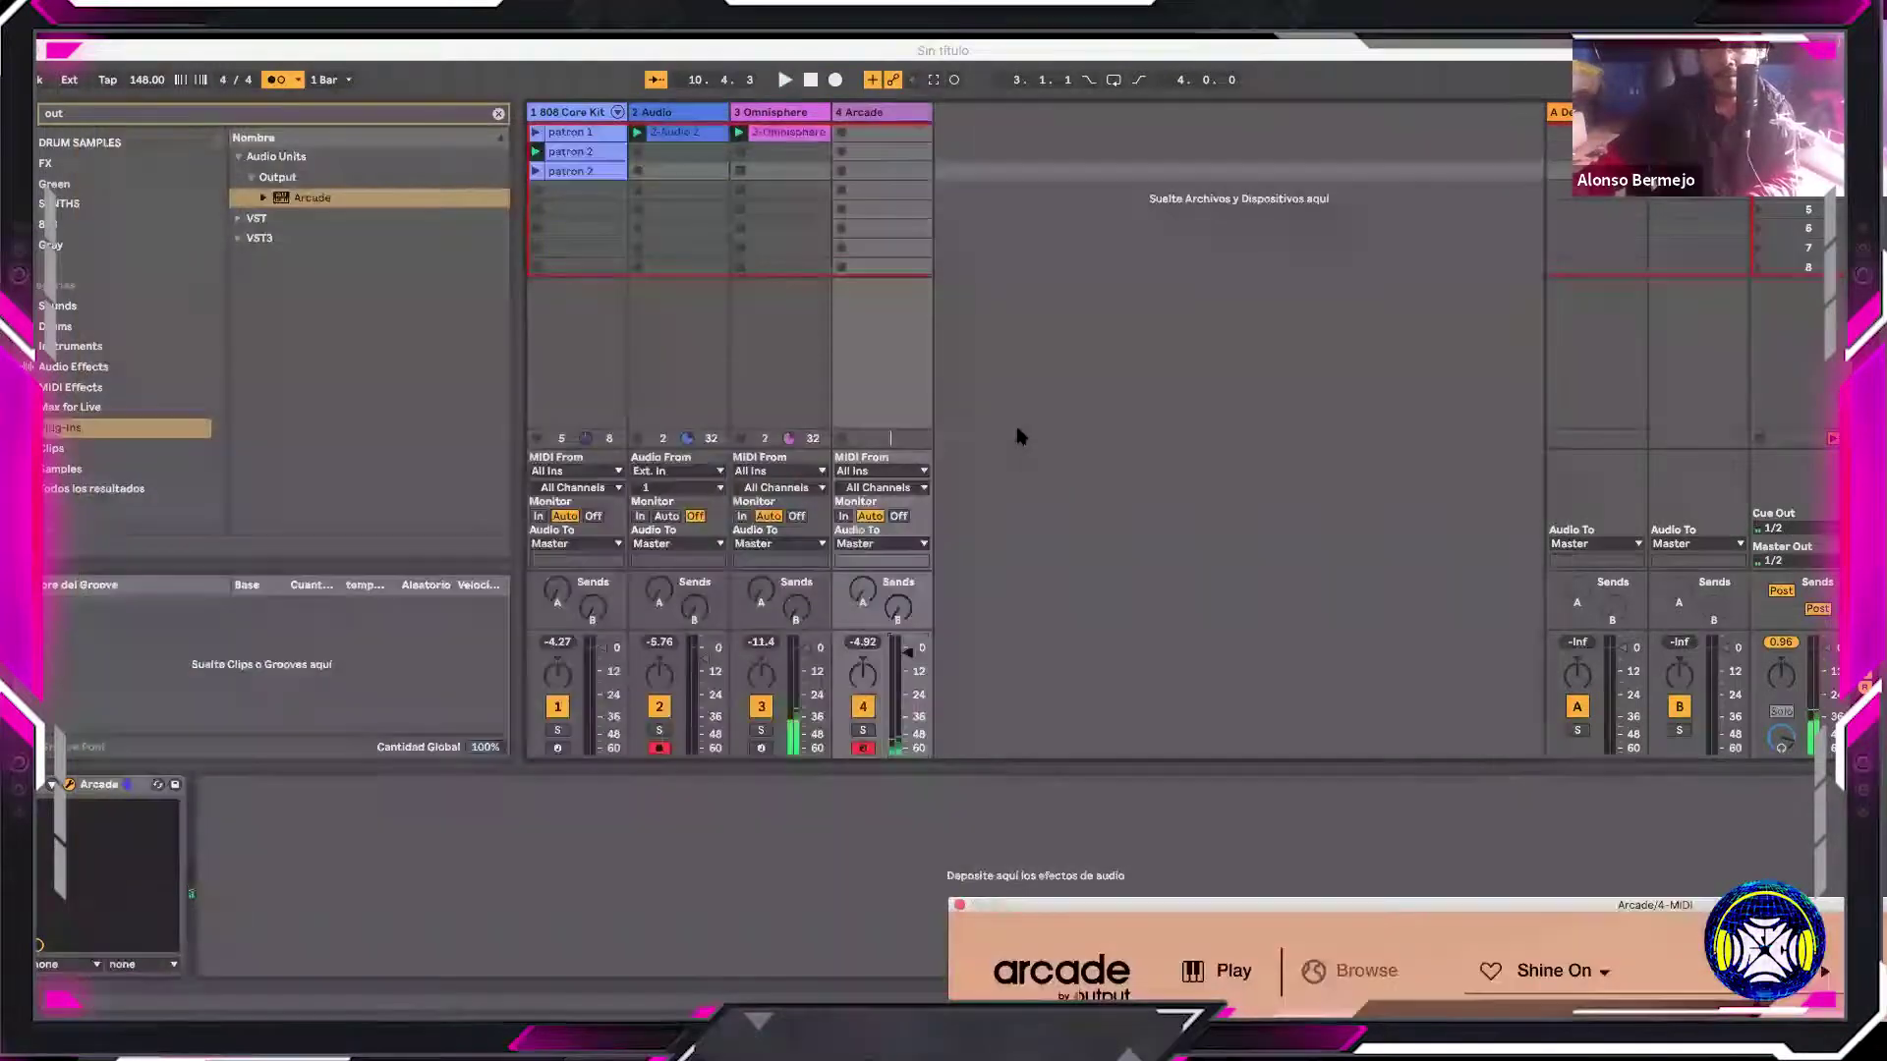
{"action": "left_click", "coordinate": [1007, 558]}
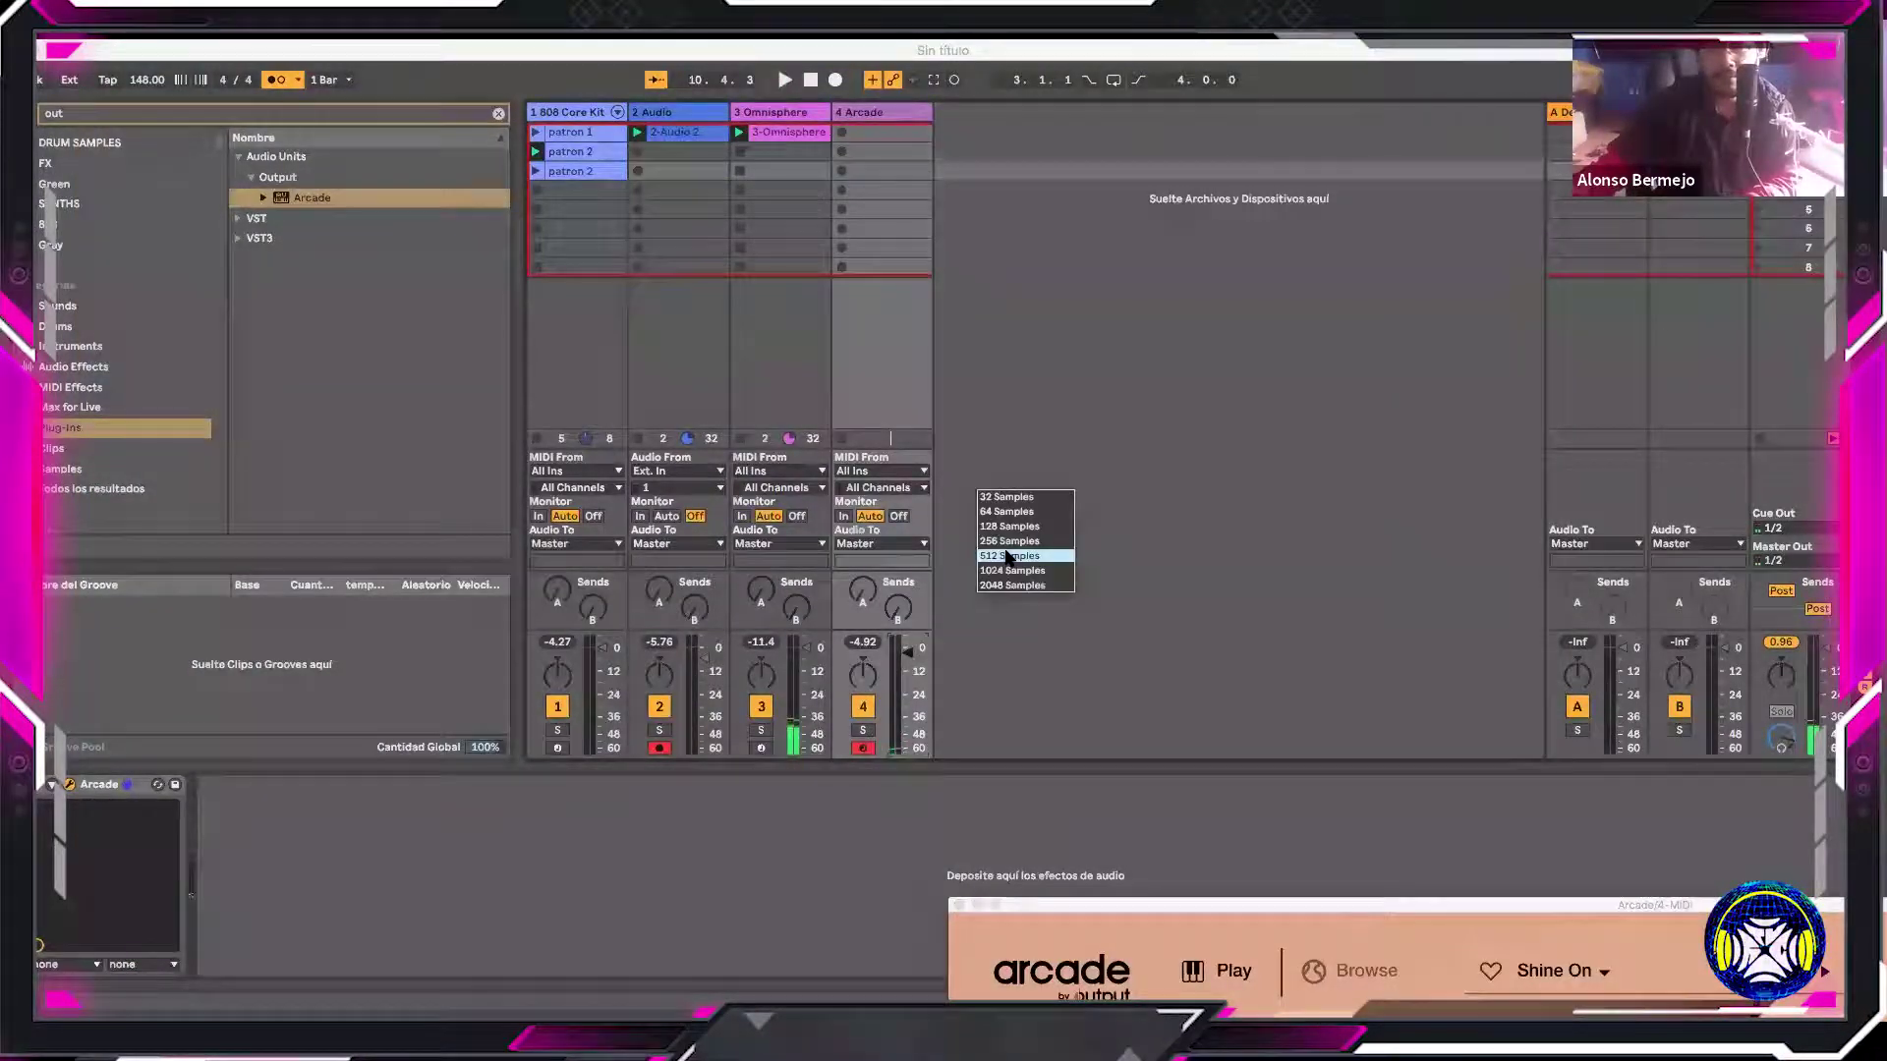
{"action": "left_click", "coordinate": [710, 242]}
{"action": "left_click_drag", "start_coordinate": [630, 132], "coordinate": [1242, 672]}
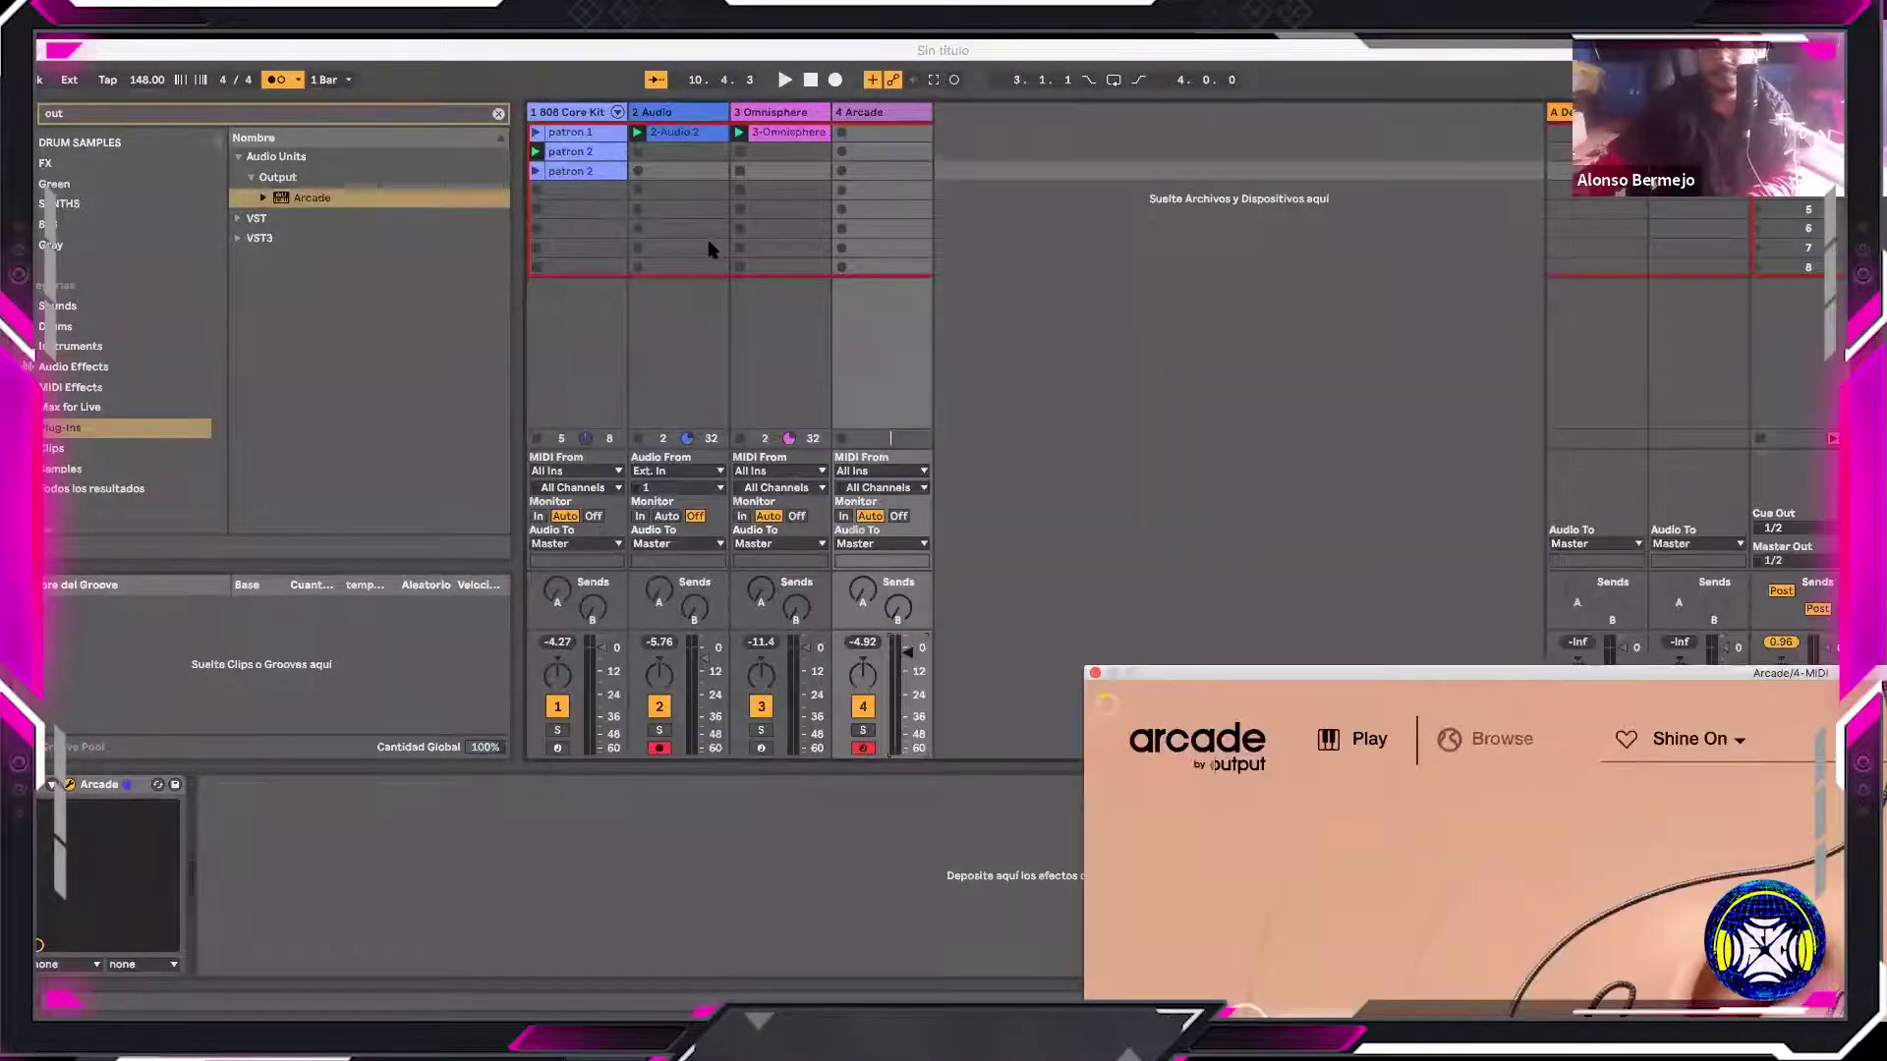
{"action": "left_click", "coordinate": [708, 240]}
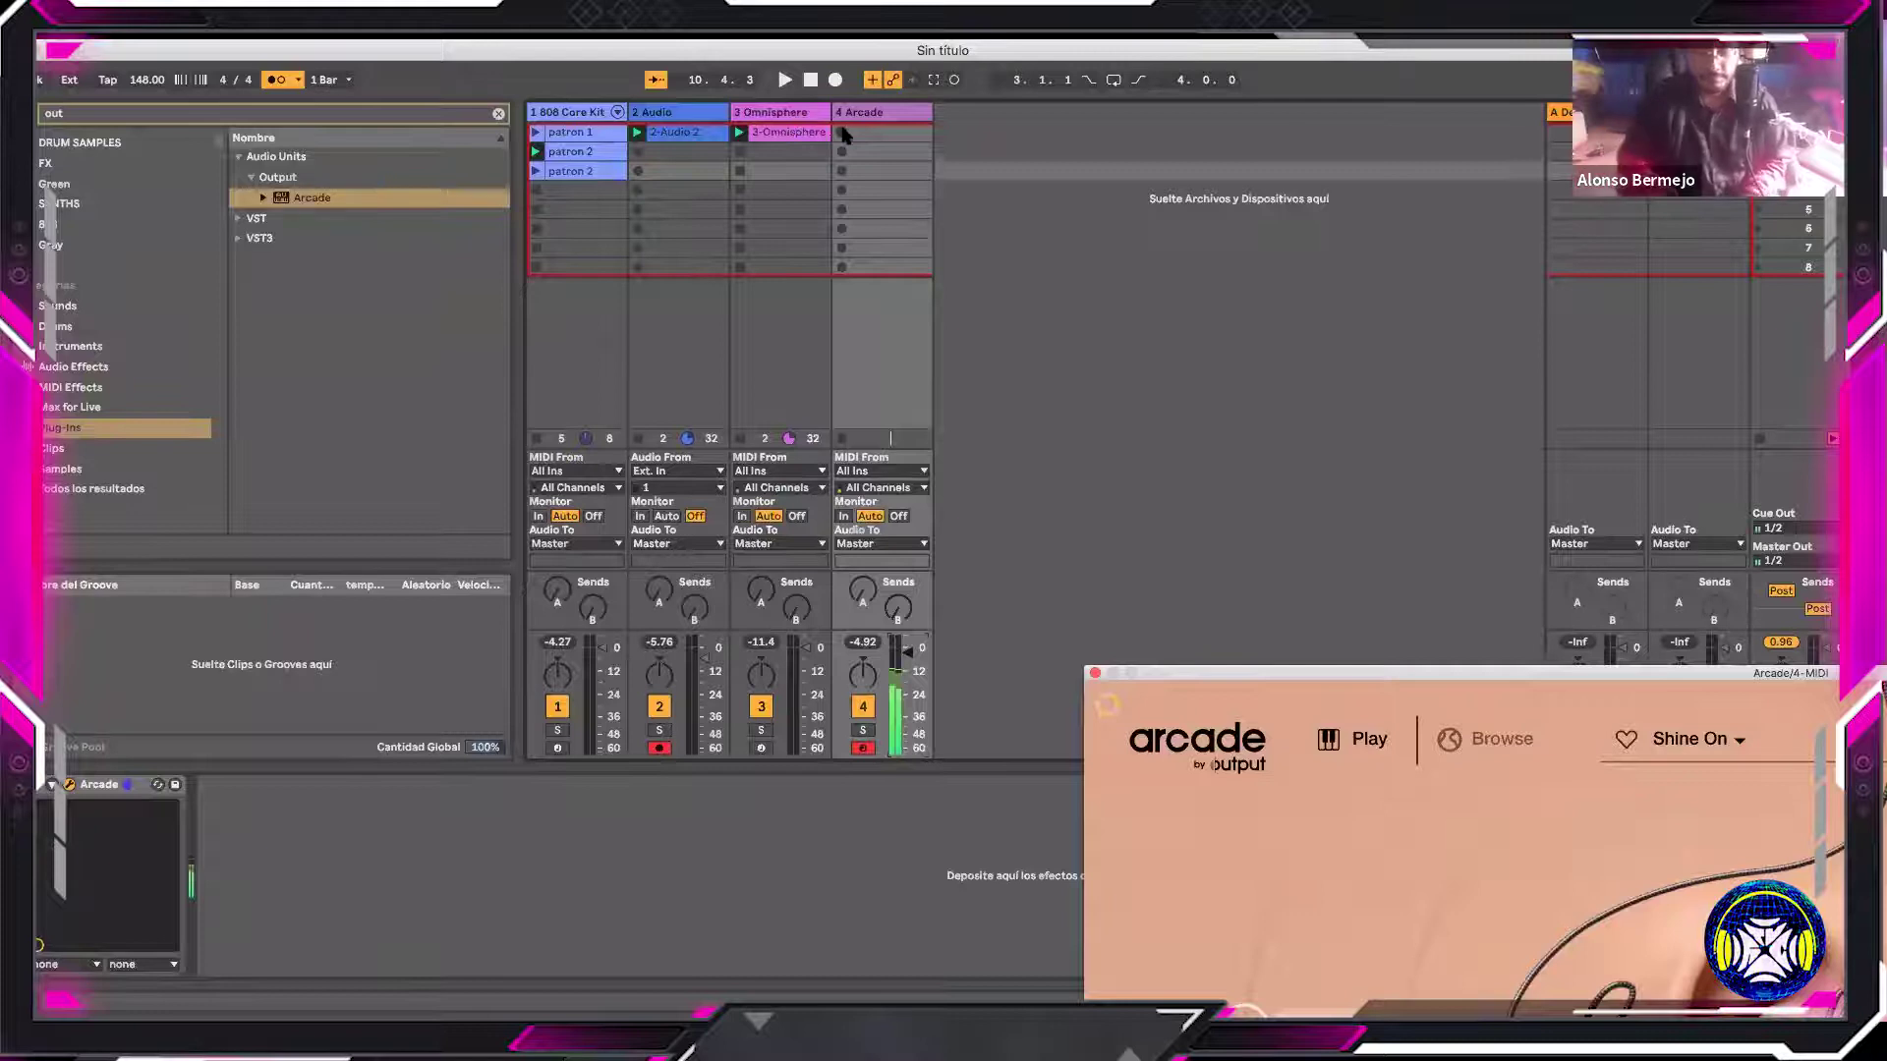
Record Arcade MIDI clips into the first and second slots of 4 Arcade, and stop playback
{"action": "key", "text": "space"}
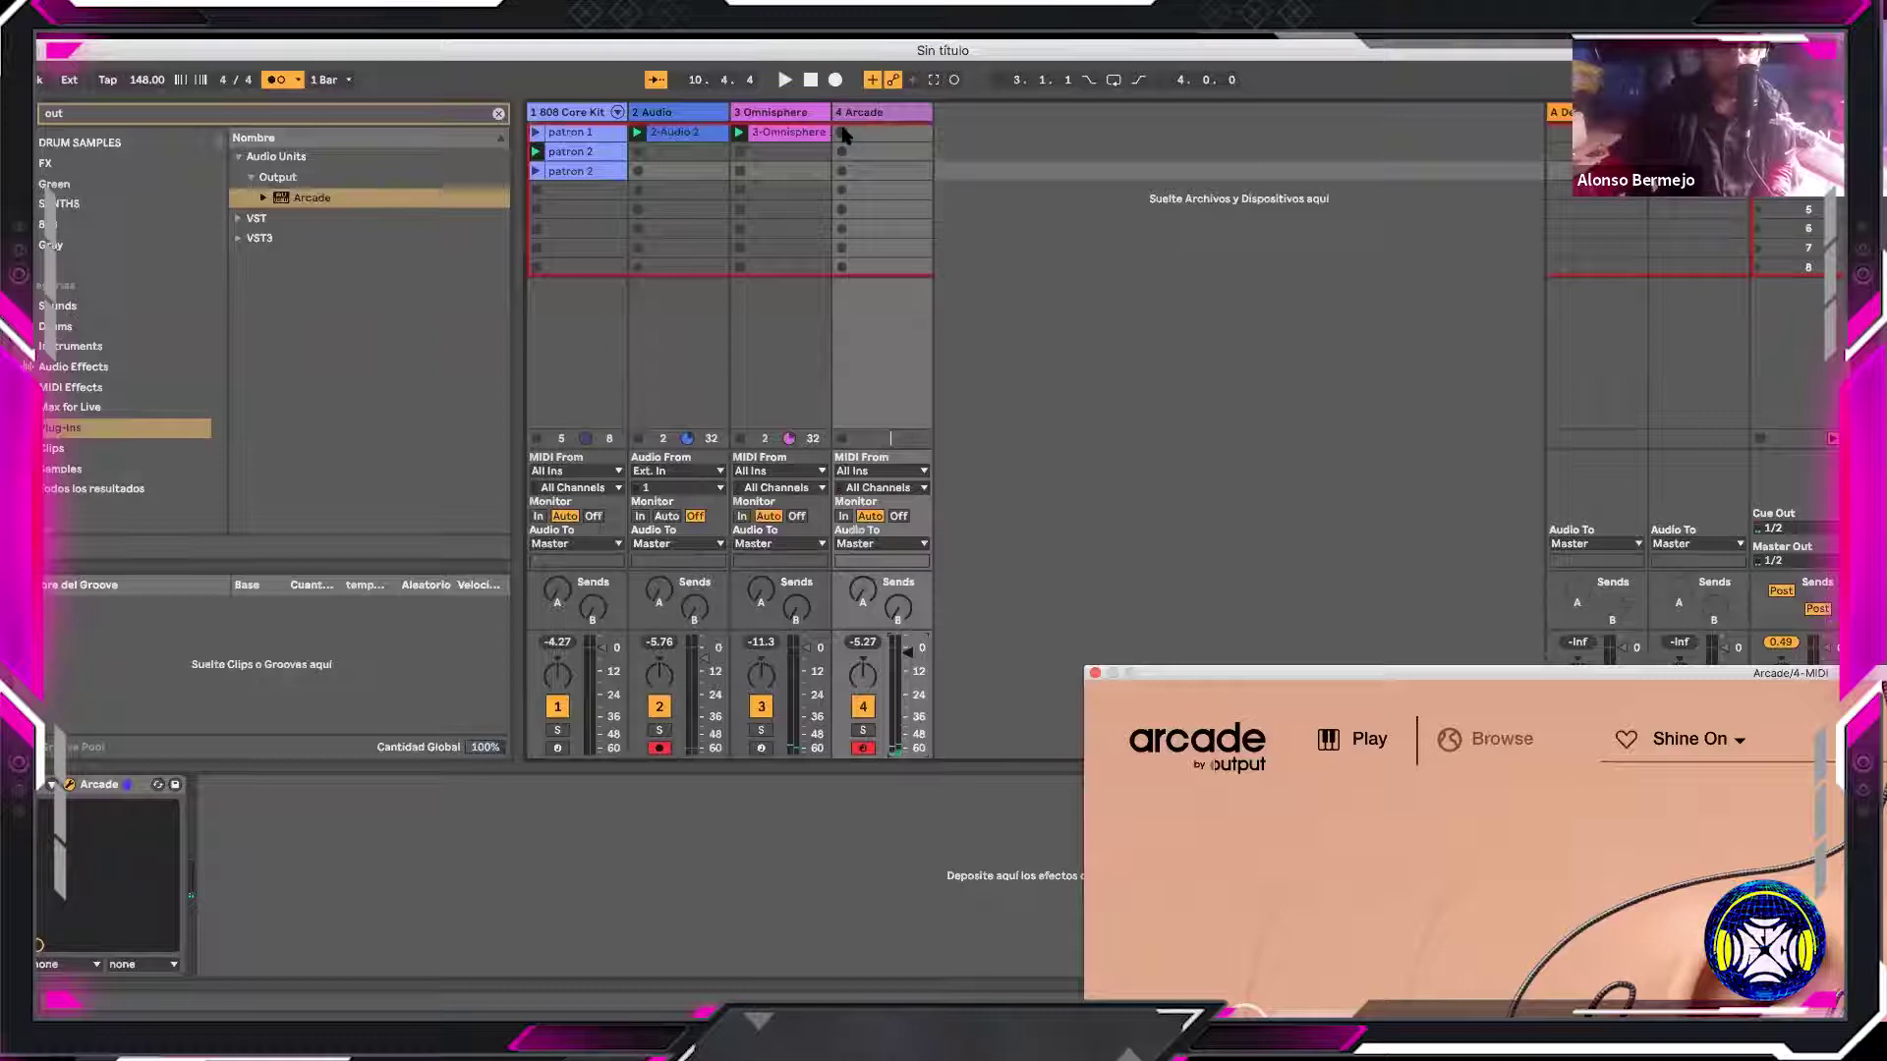
{"action": "left_click", "coordinate": [843, 134]}
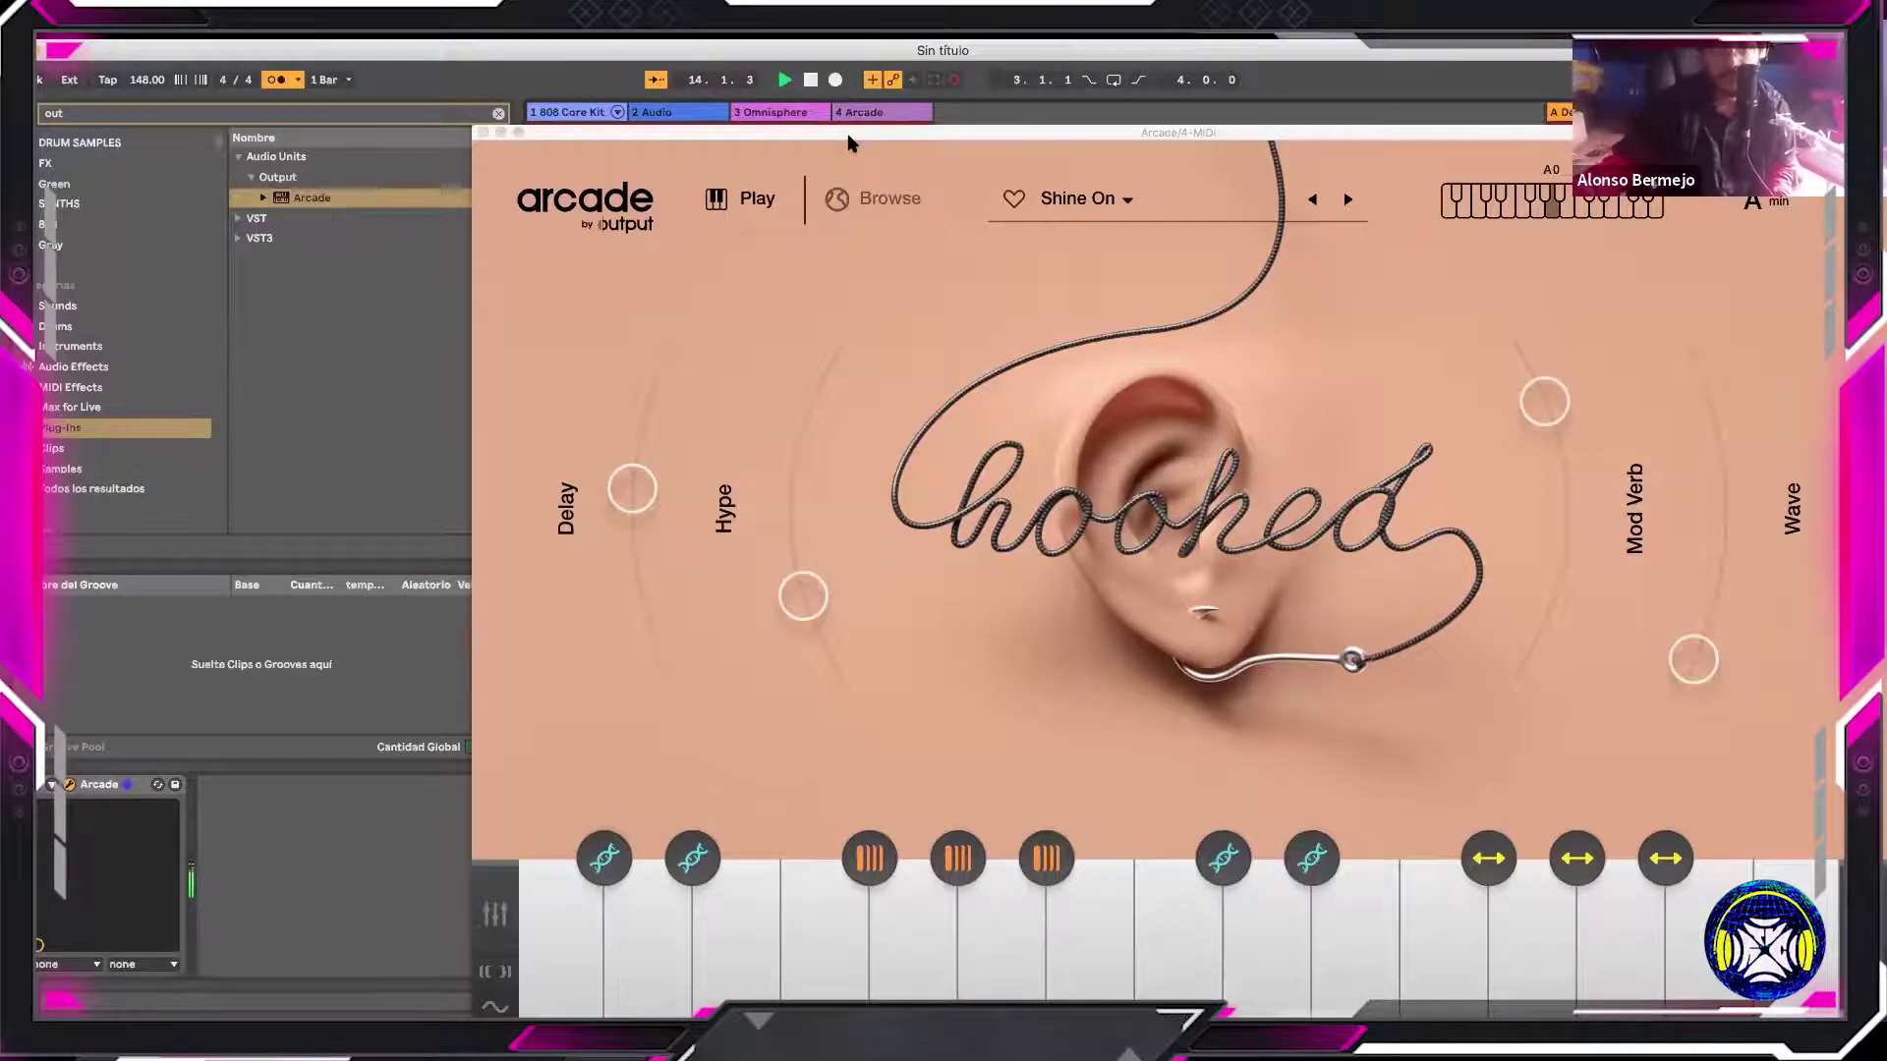
{"action": "left_click_drag", "start_coordinate": [837, 137], "coordinate": [1025, 565]}
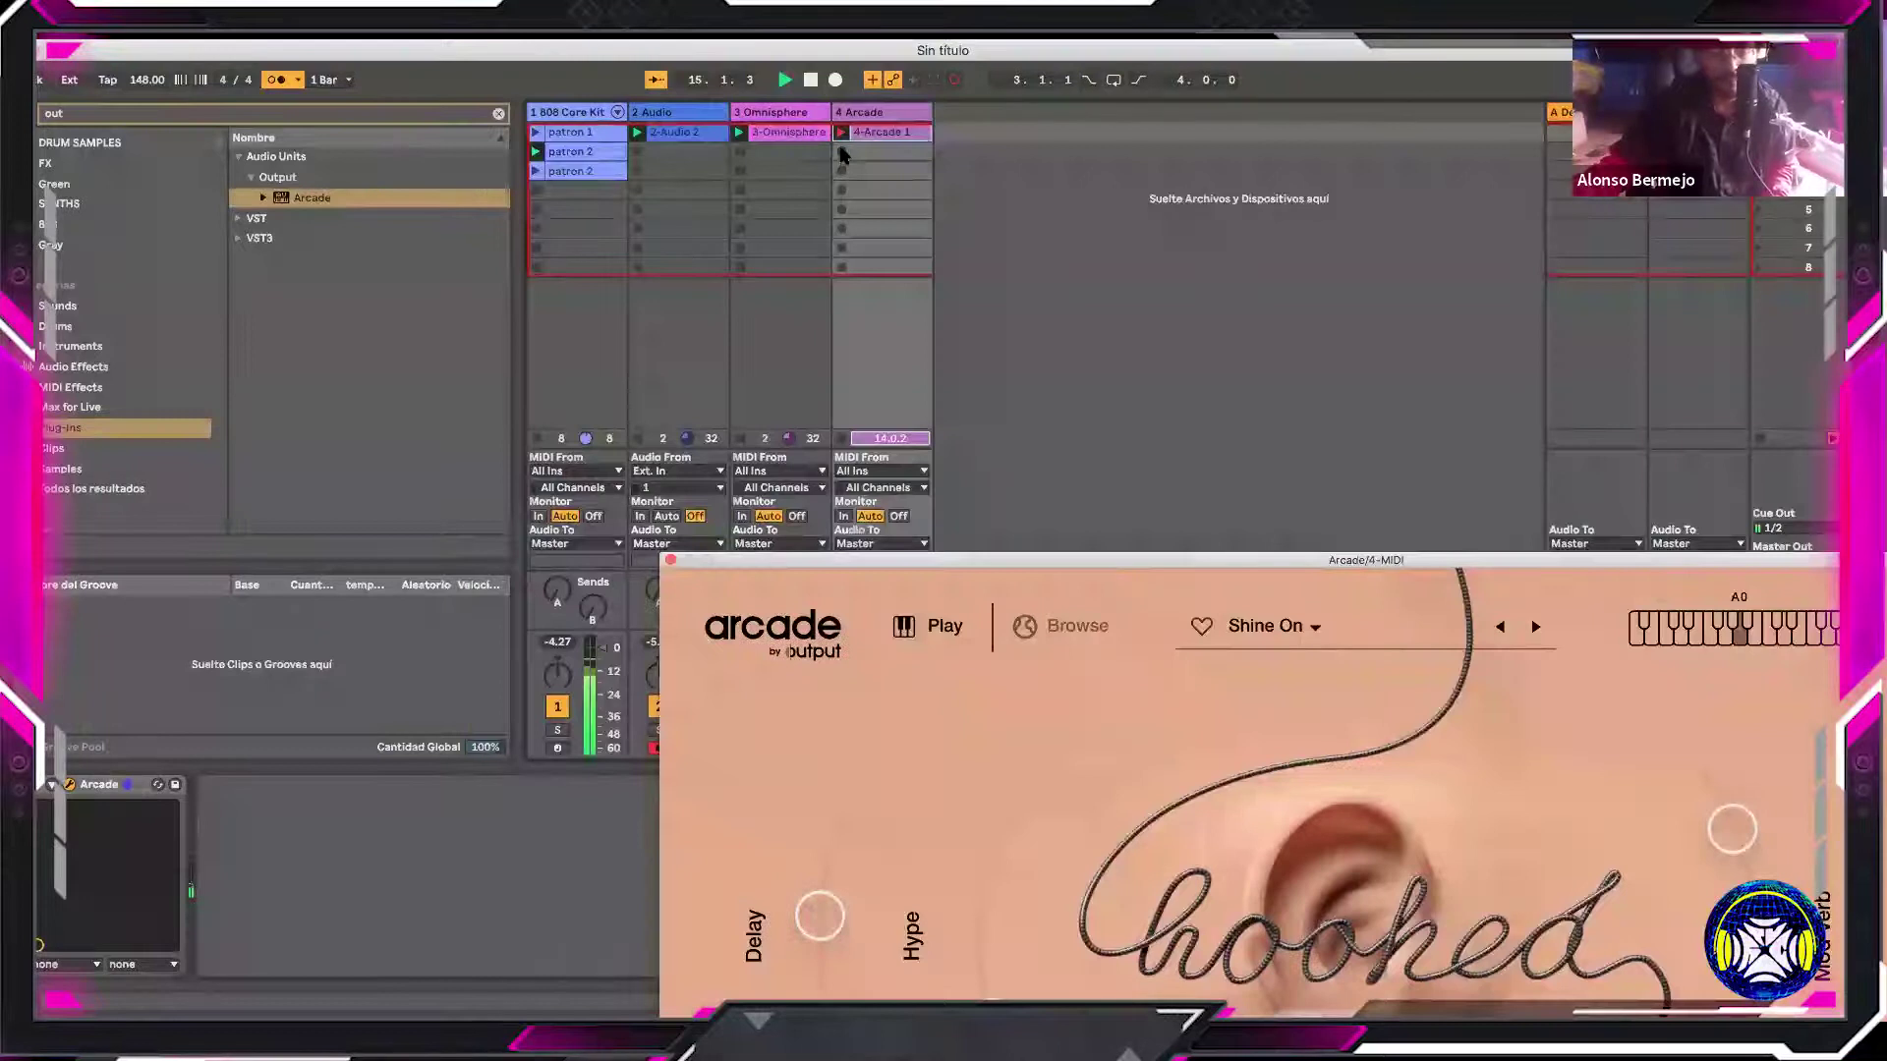
{"action": "left_click", "coordinate": [841, 148]}
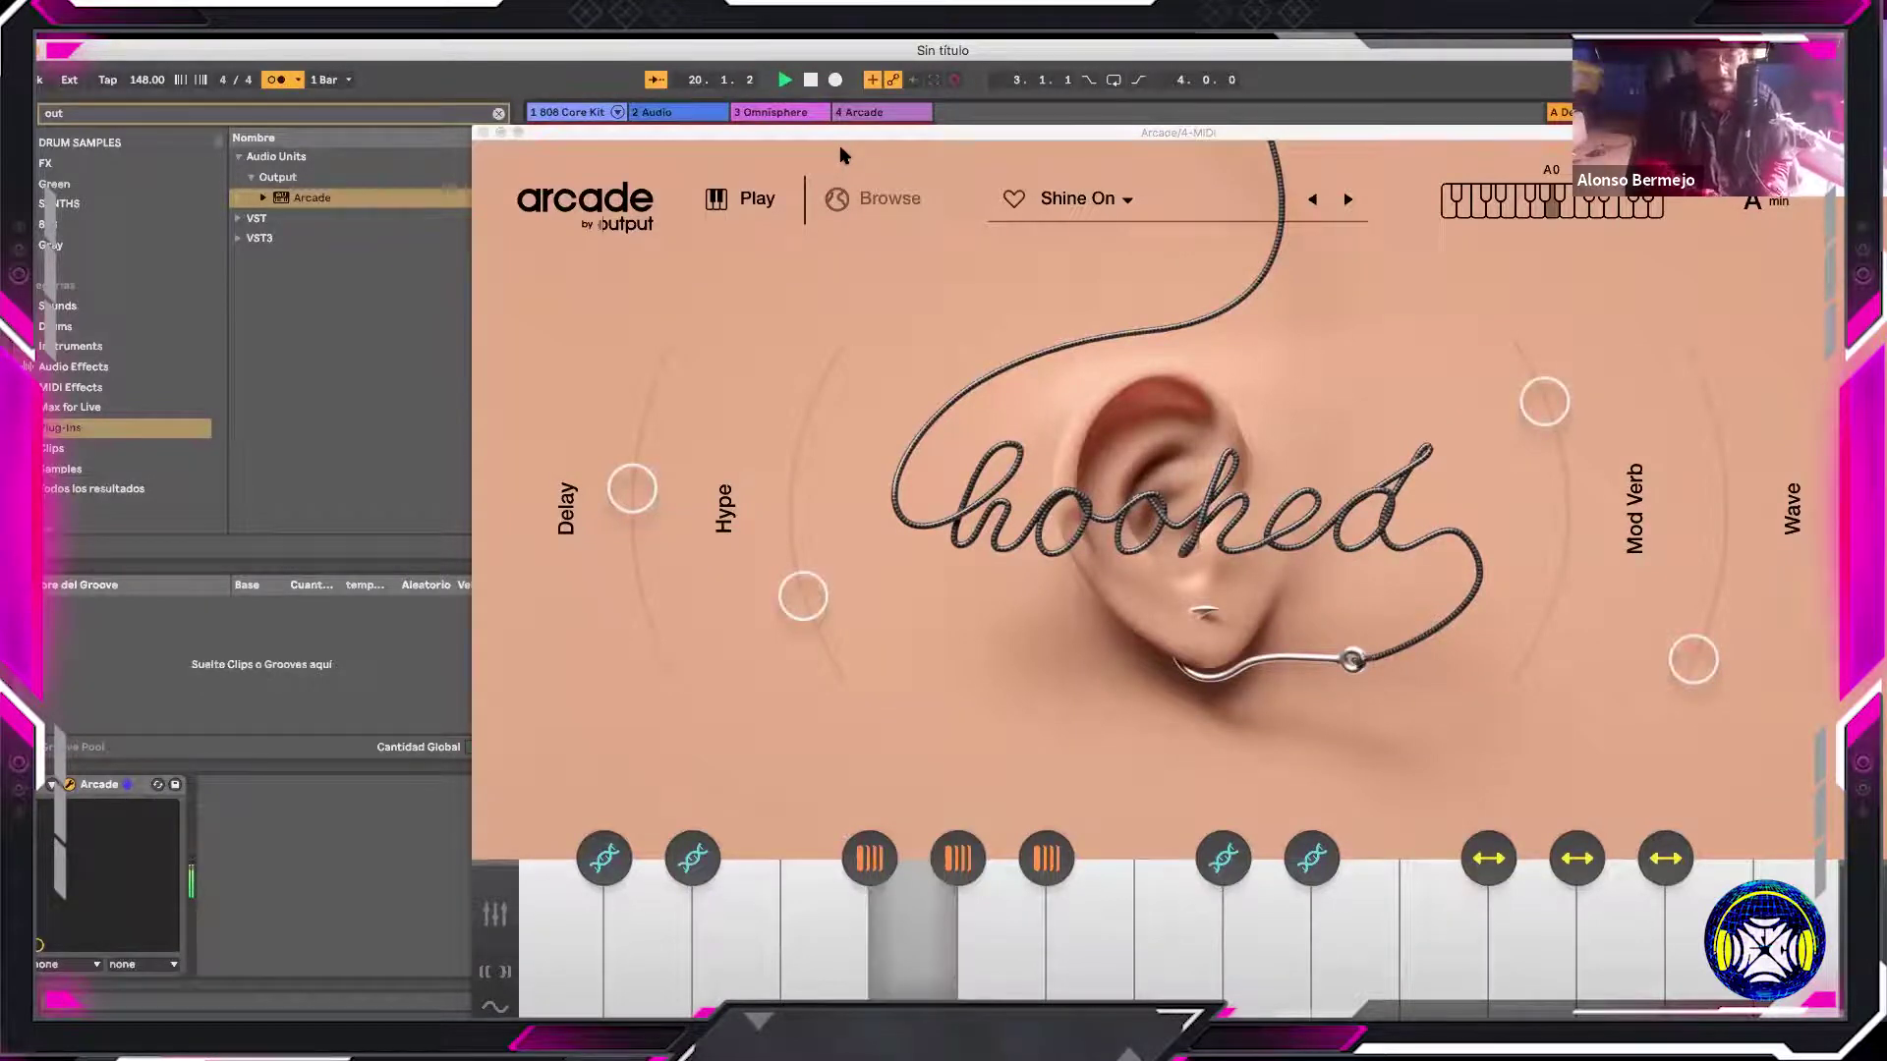
{"action": "key", "text": "space"}
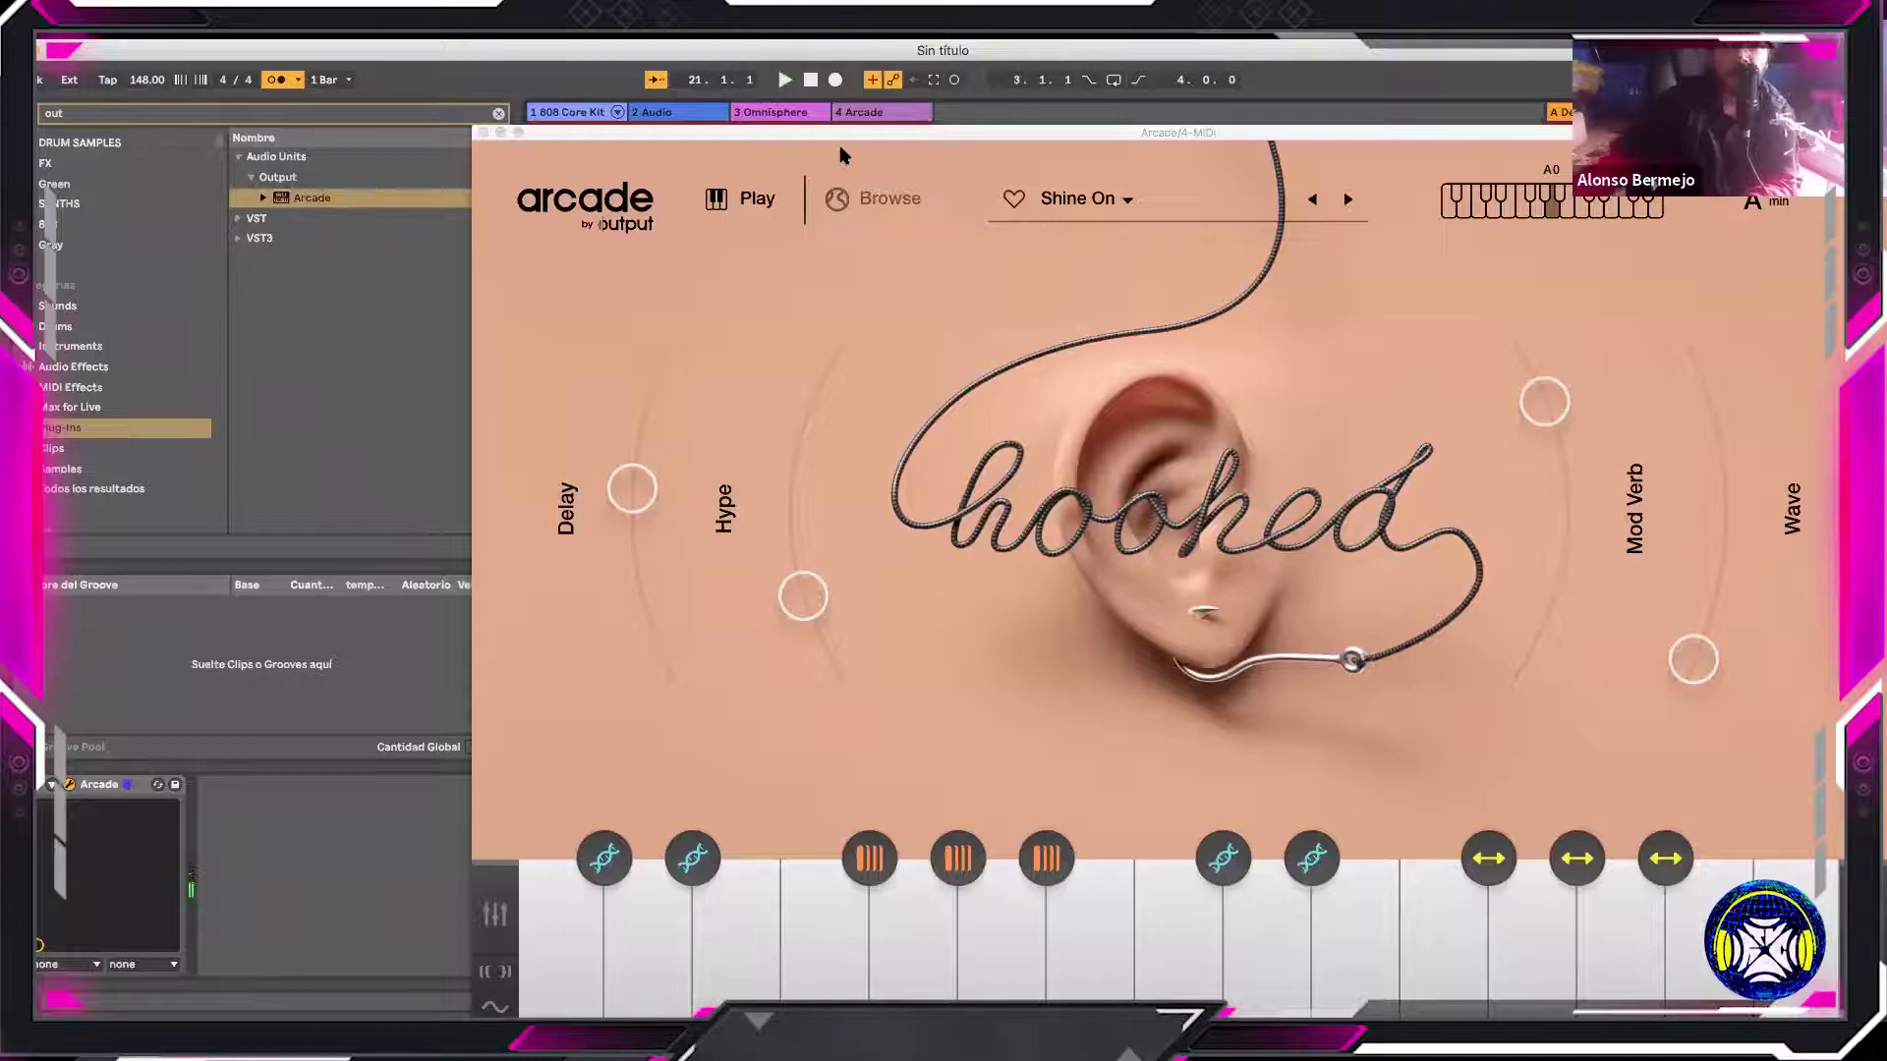
Play the set with the plug-in window hidden, stop it, and show the Delay device on return track A
{"action": "key", "text": "space"}
{"action": "key", "text": "super+alt+p"}
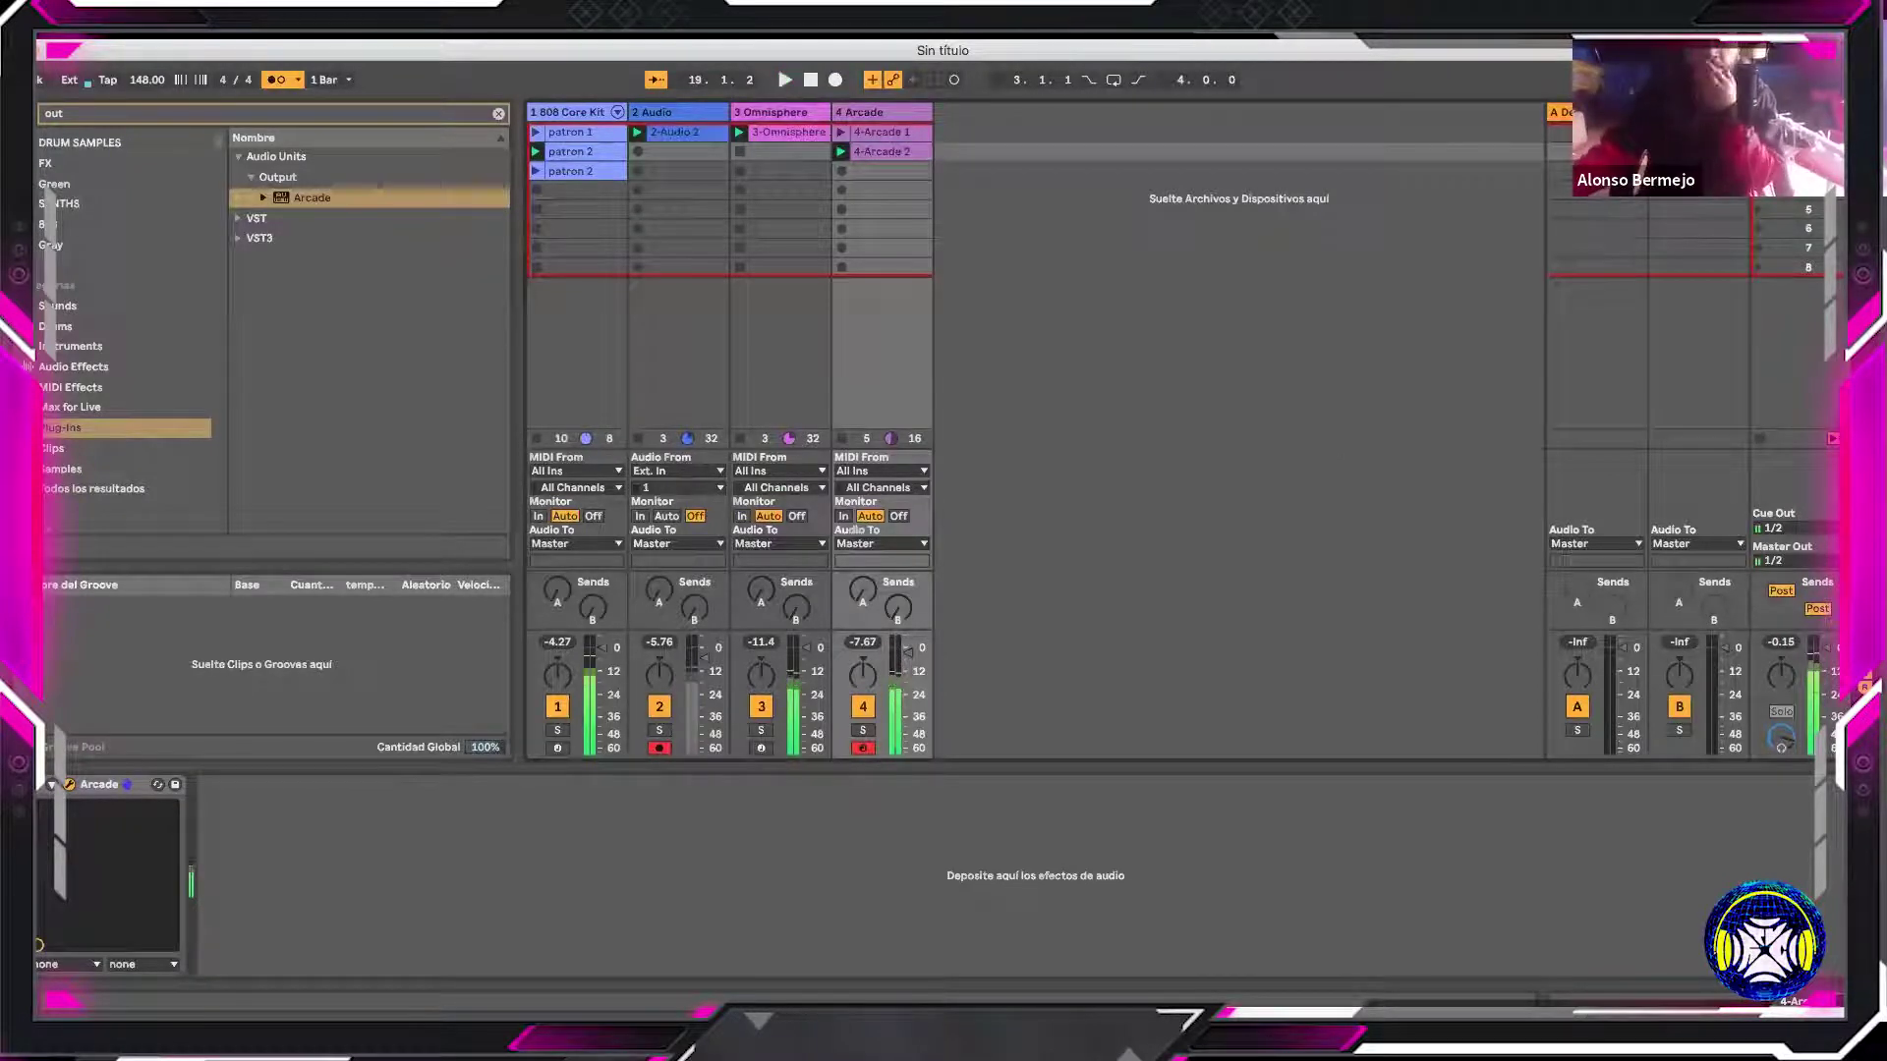
{"action": "key", "text": "space"}
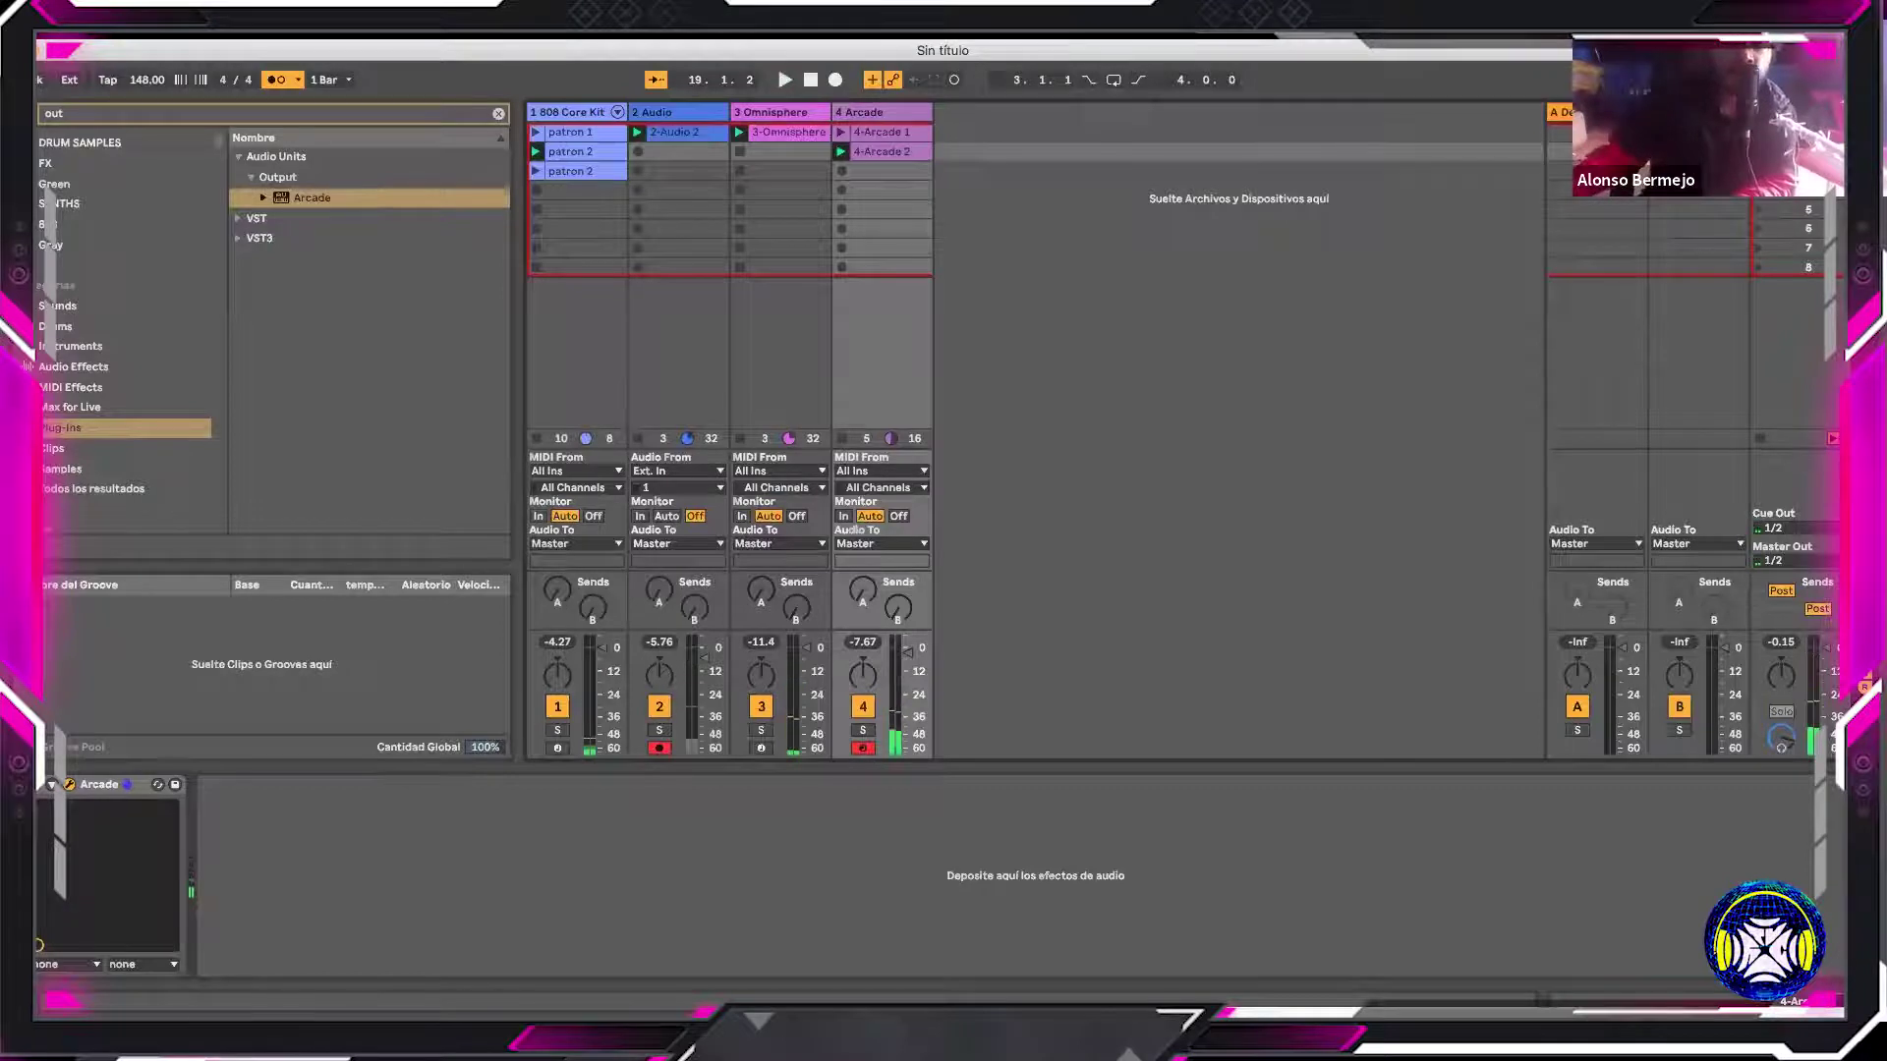
{"action": "left_click", "coordinate": [1594, 112]}
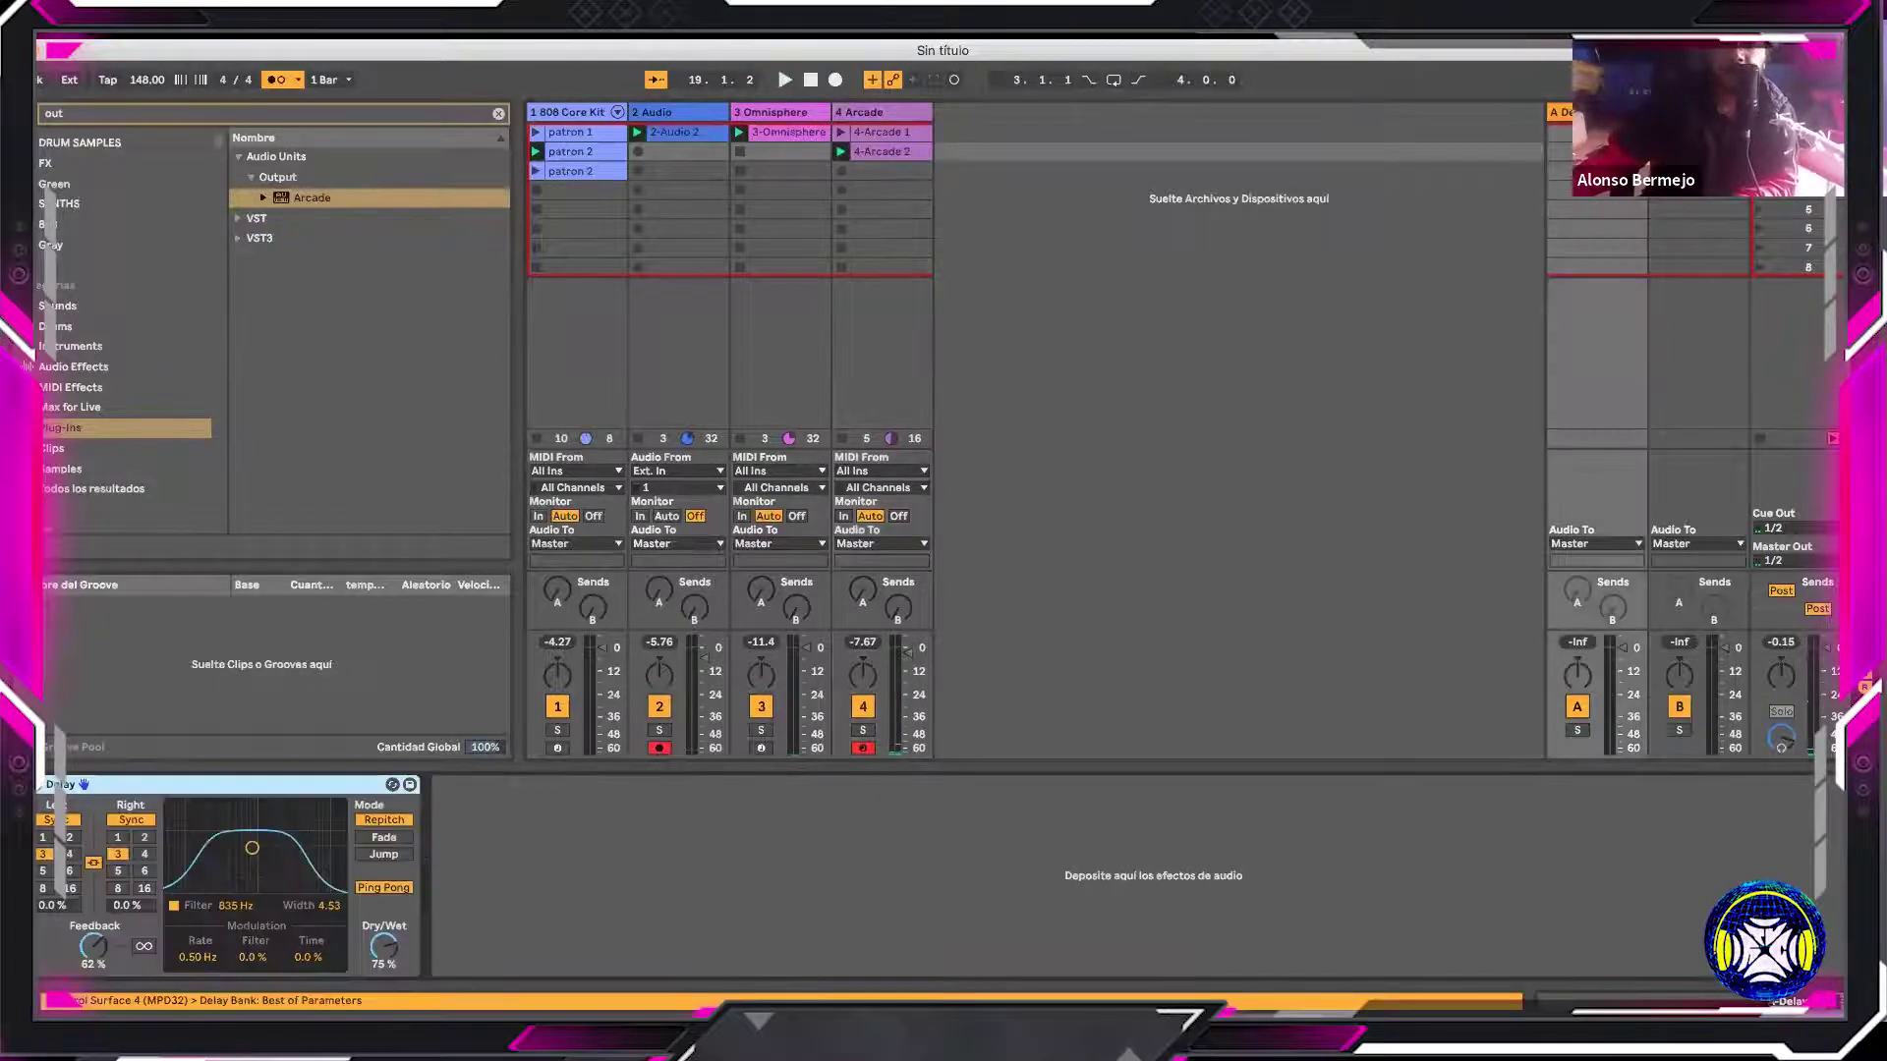
Compare the devices on both return tracks and set the return B Reverb to 3.31 s decay time and 63% dry/wet
{"action": "left_click", "coordinate": [1697, 112]}
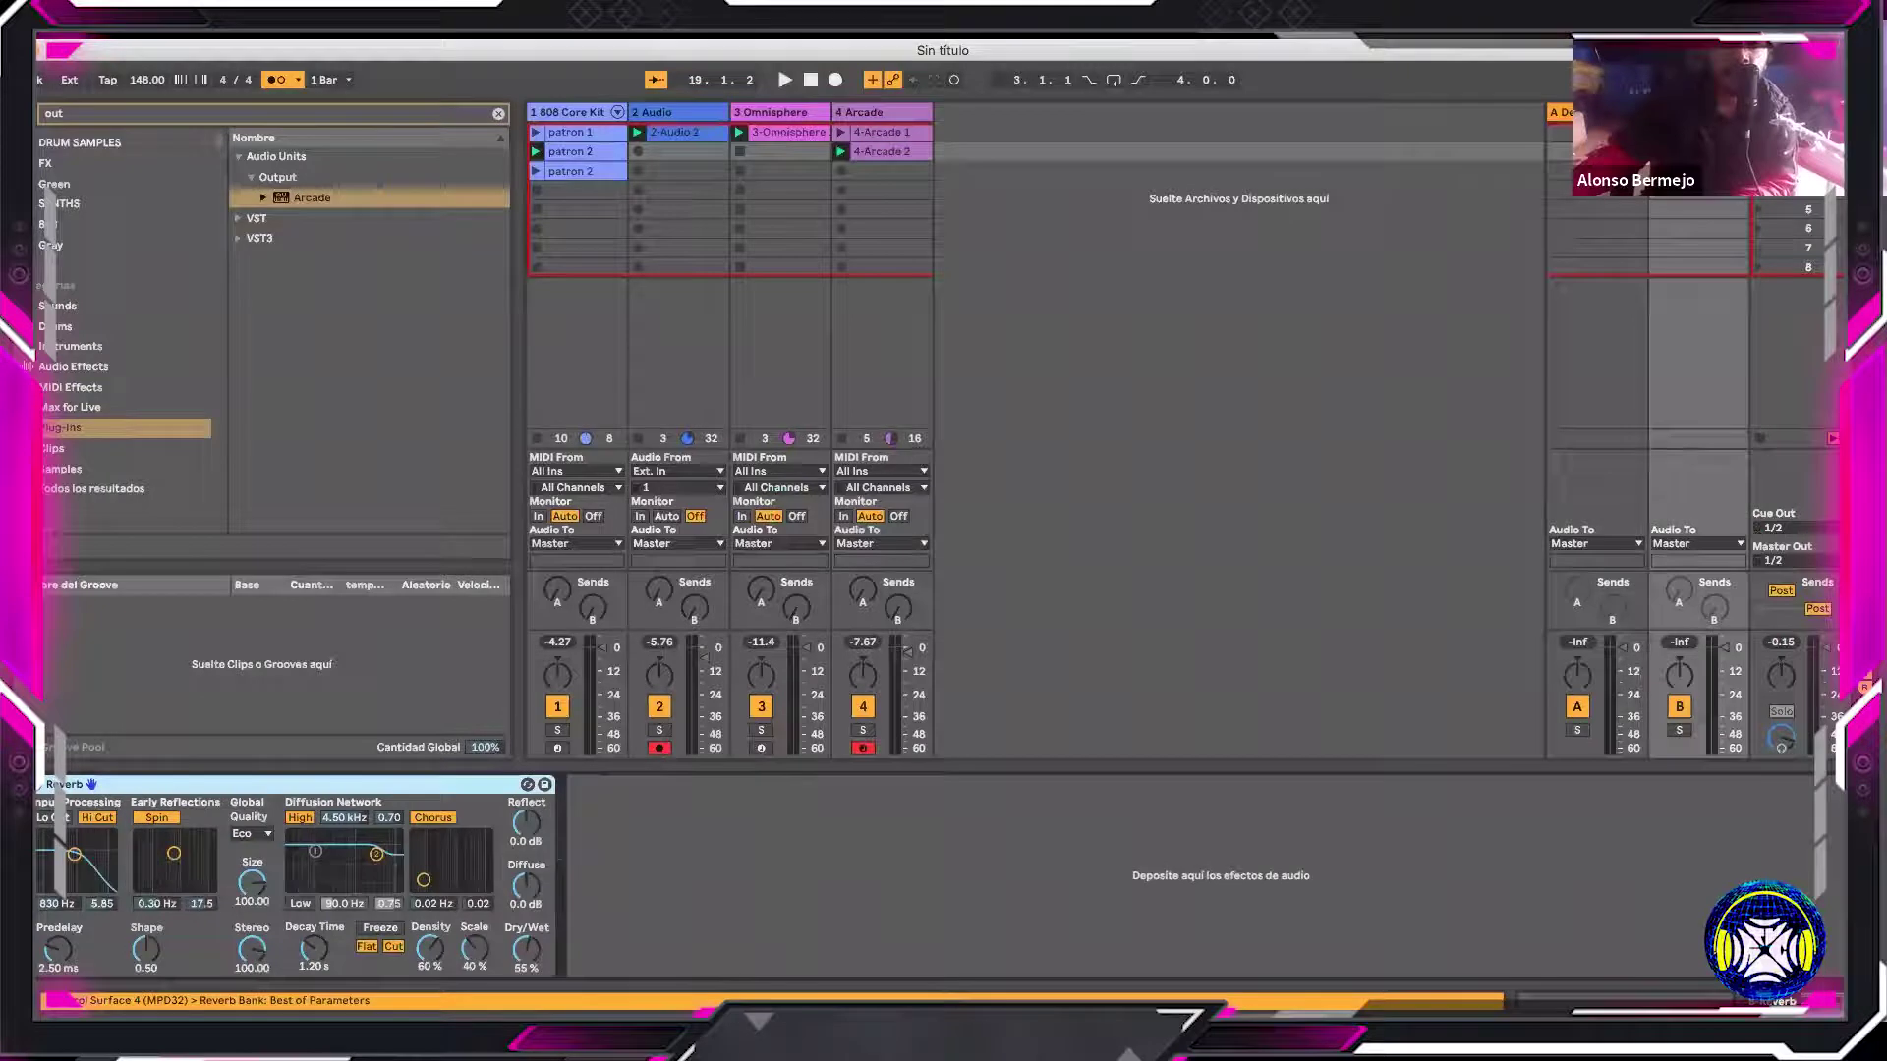
{"action": "left_click", "coordinate": [1594, 112]}
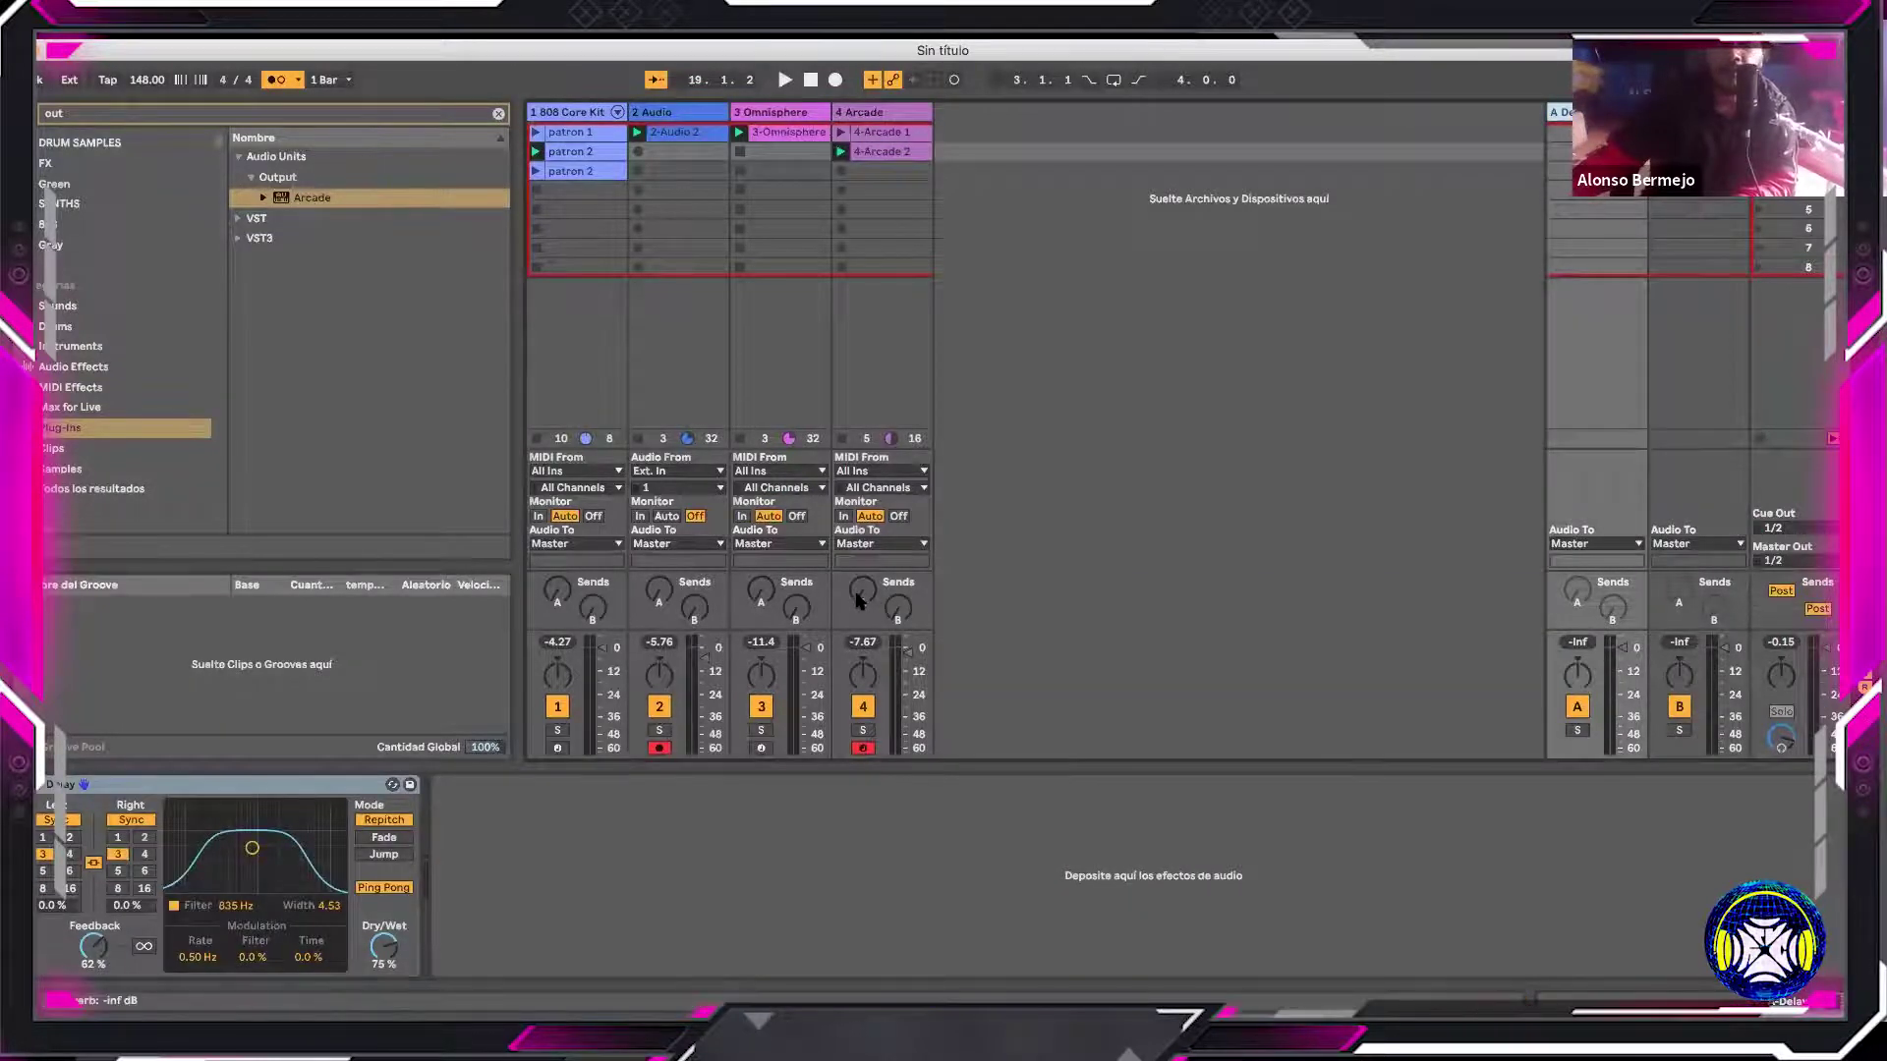
{"action": "key", "text": "Right"}
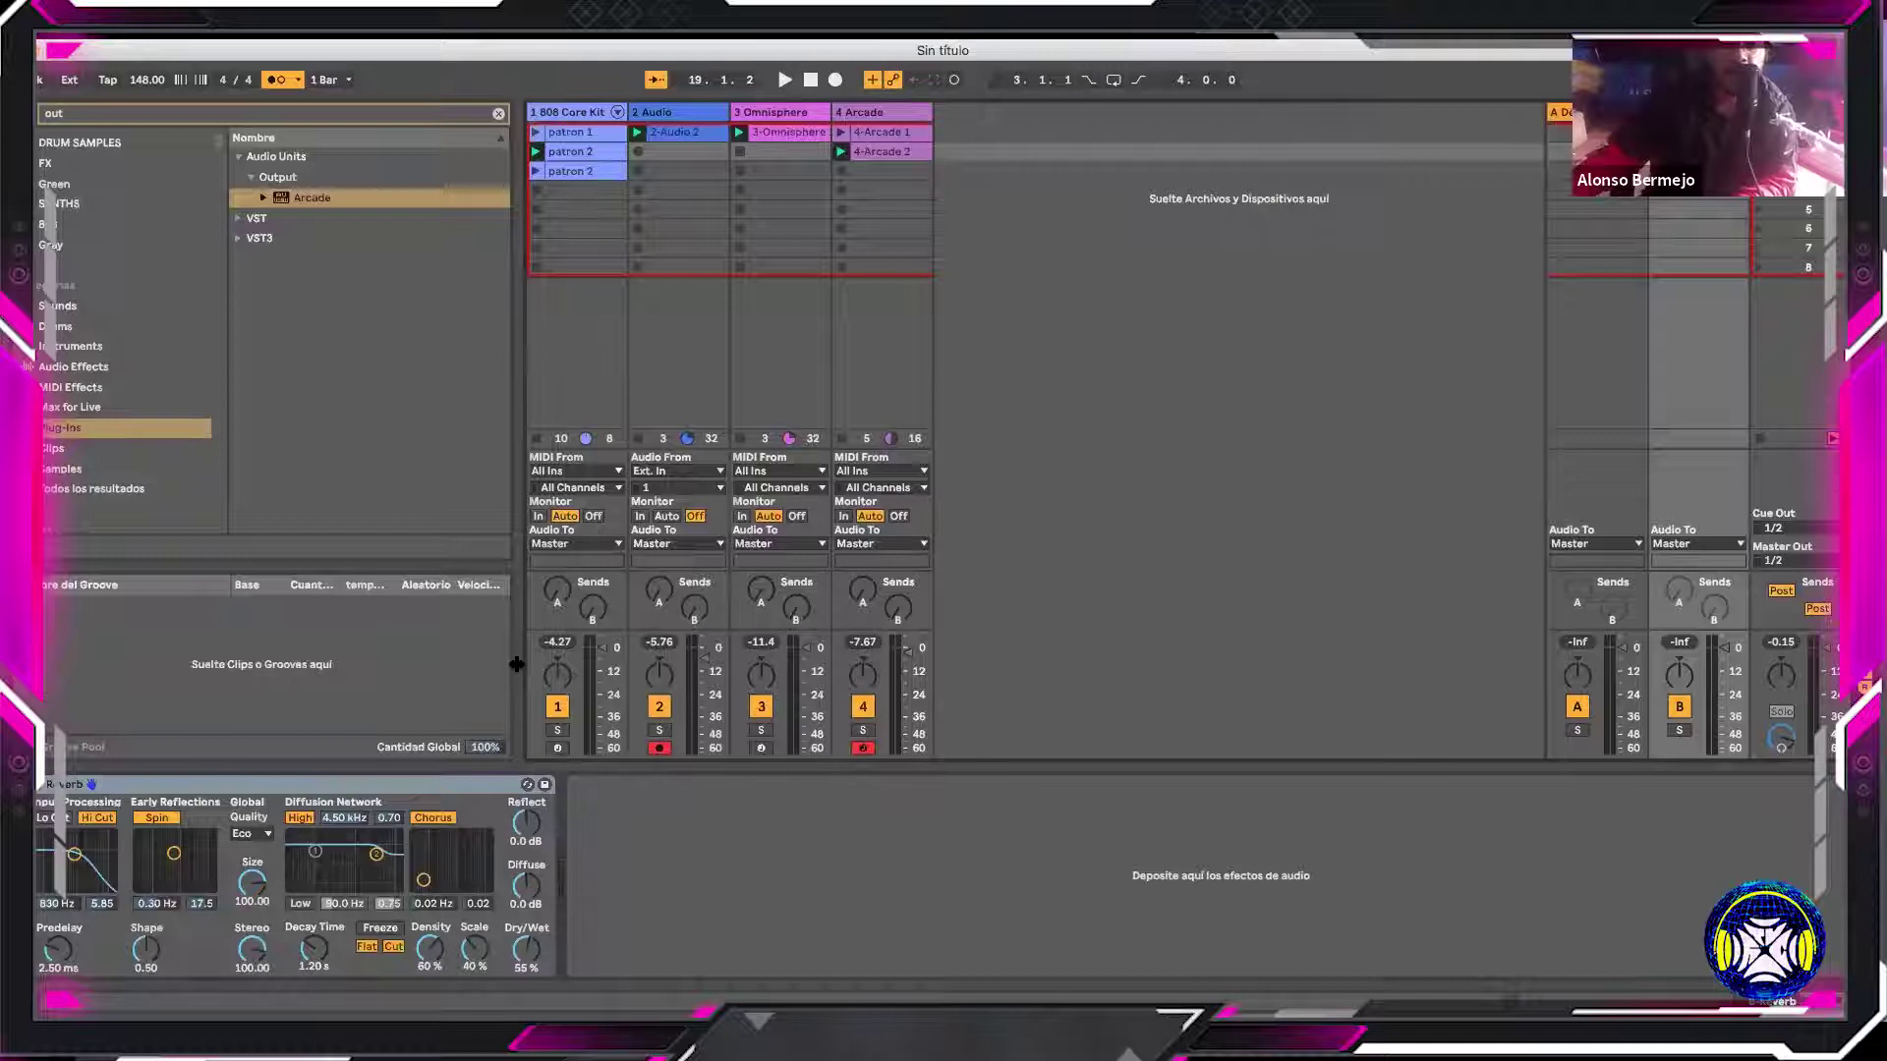
{"action": "left_click_drag", "start_coordinate": [313, 953], "coordinate": [312, 921]}
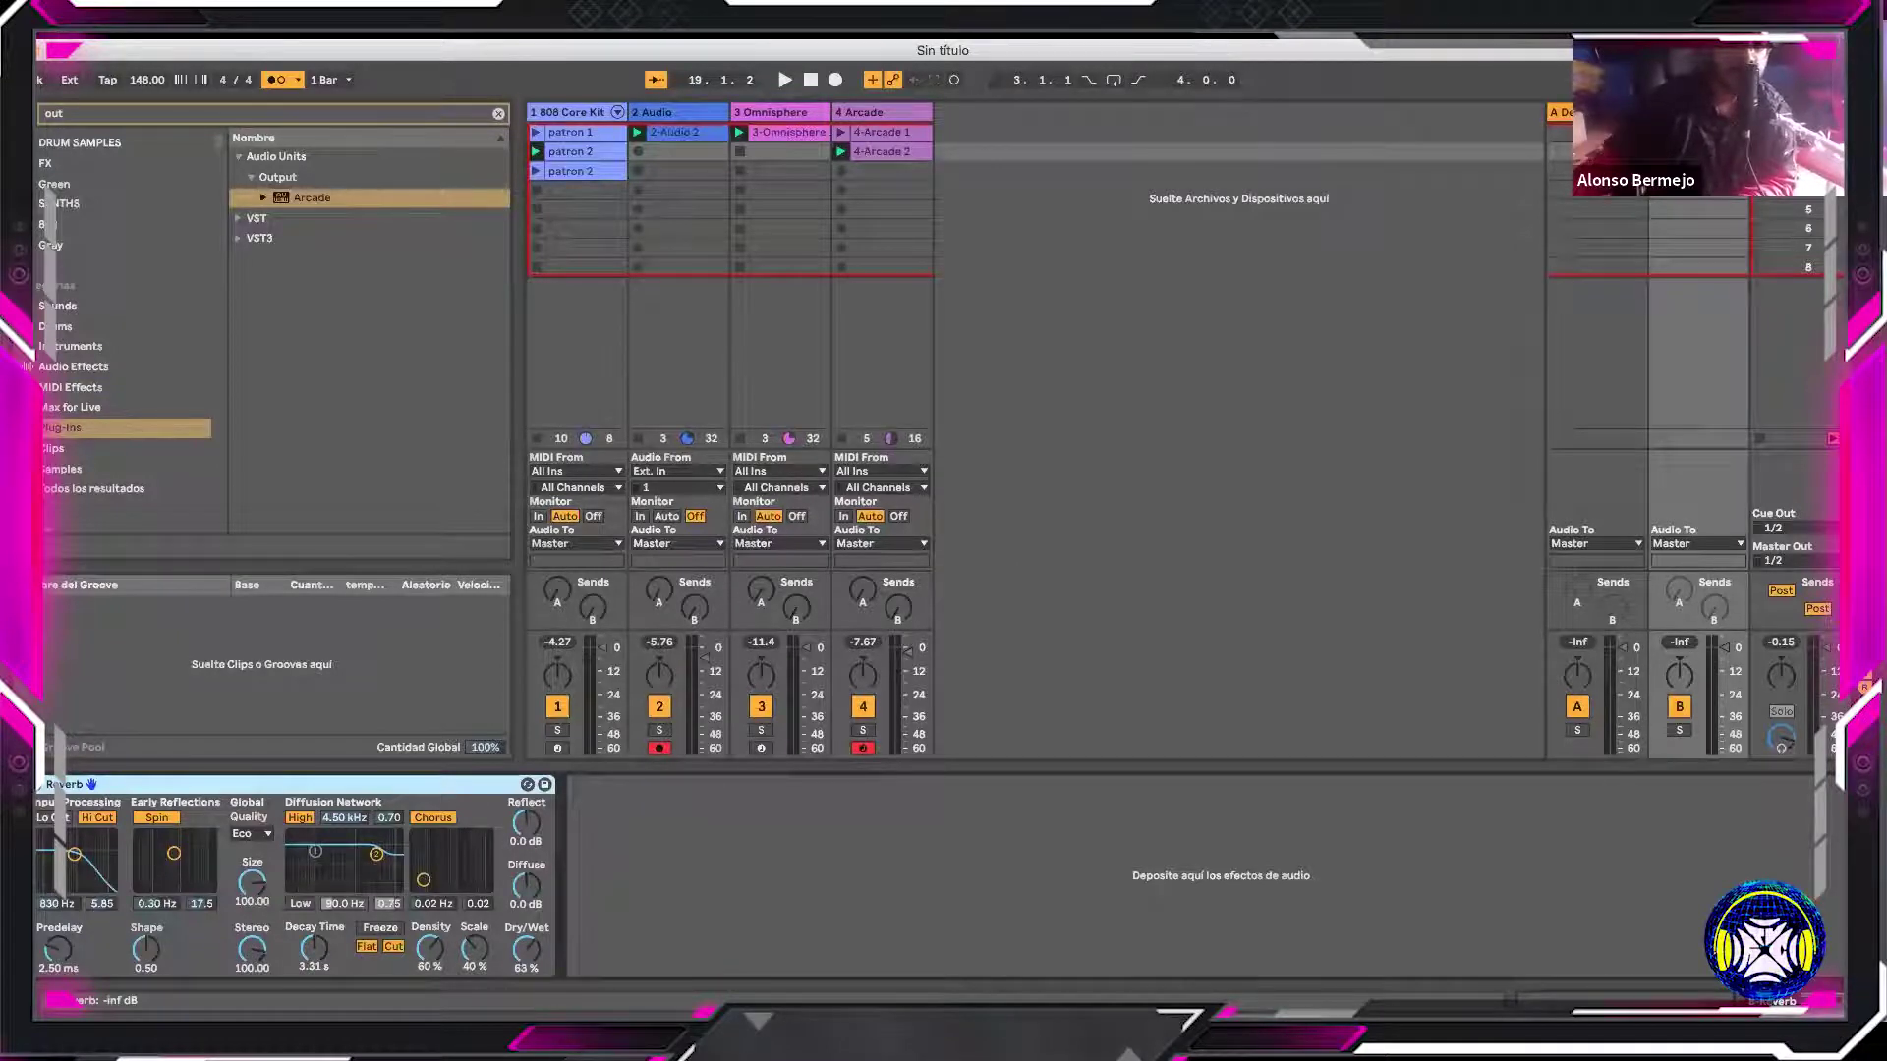
Raise 4 Arcade's sends to the reverb and delay returns while the set plays
{"action": "left_click_drag", "start_coordinate": [897, 608], "coordinate": [897, 601]}
{"action": "key", "text": "space"}
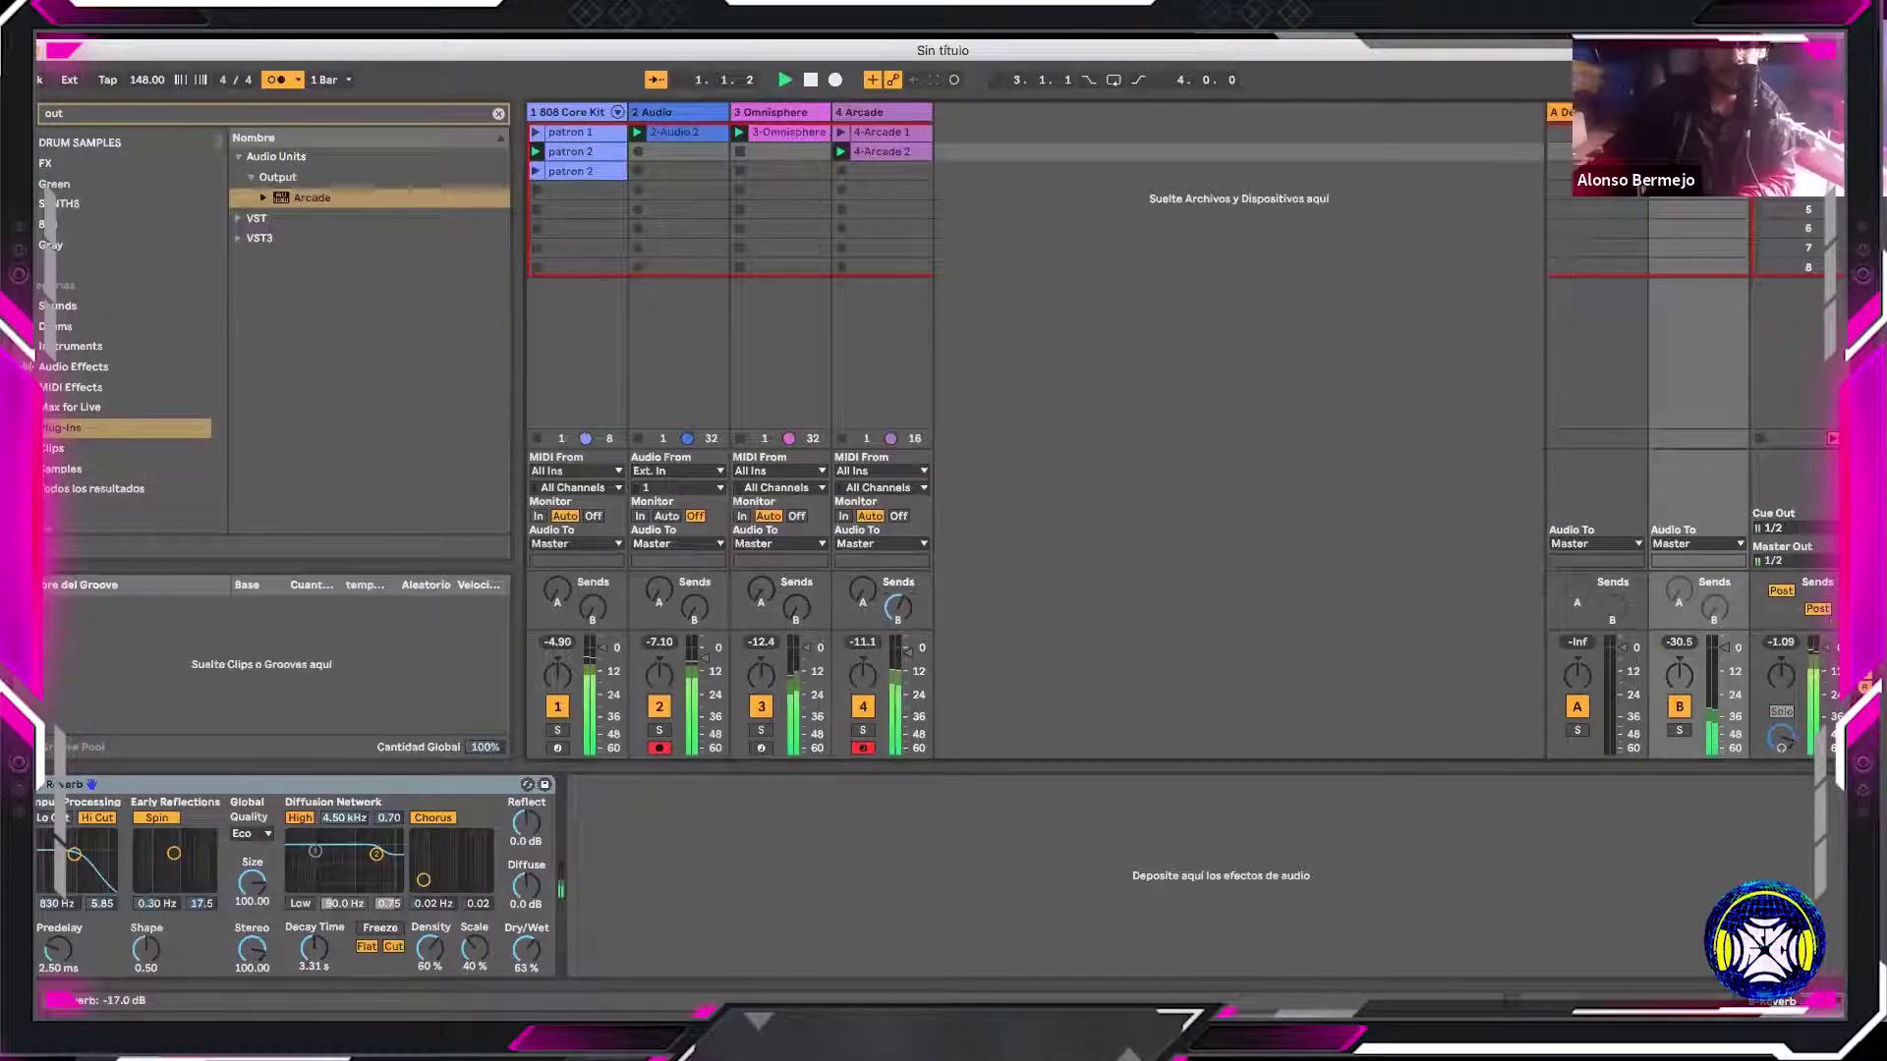
{"action": "mouse_move", "coordinate": [897, 608]}
{"action": "left_mouse_down"}
{"action": "mouse_move", "coordinate": [867, 540]}
{"action": "mouse_move", "coordinate": [865, 607]}
{"action": "left_mouse_up"}
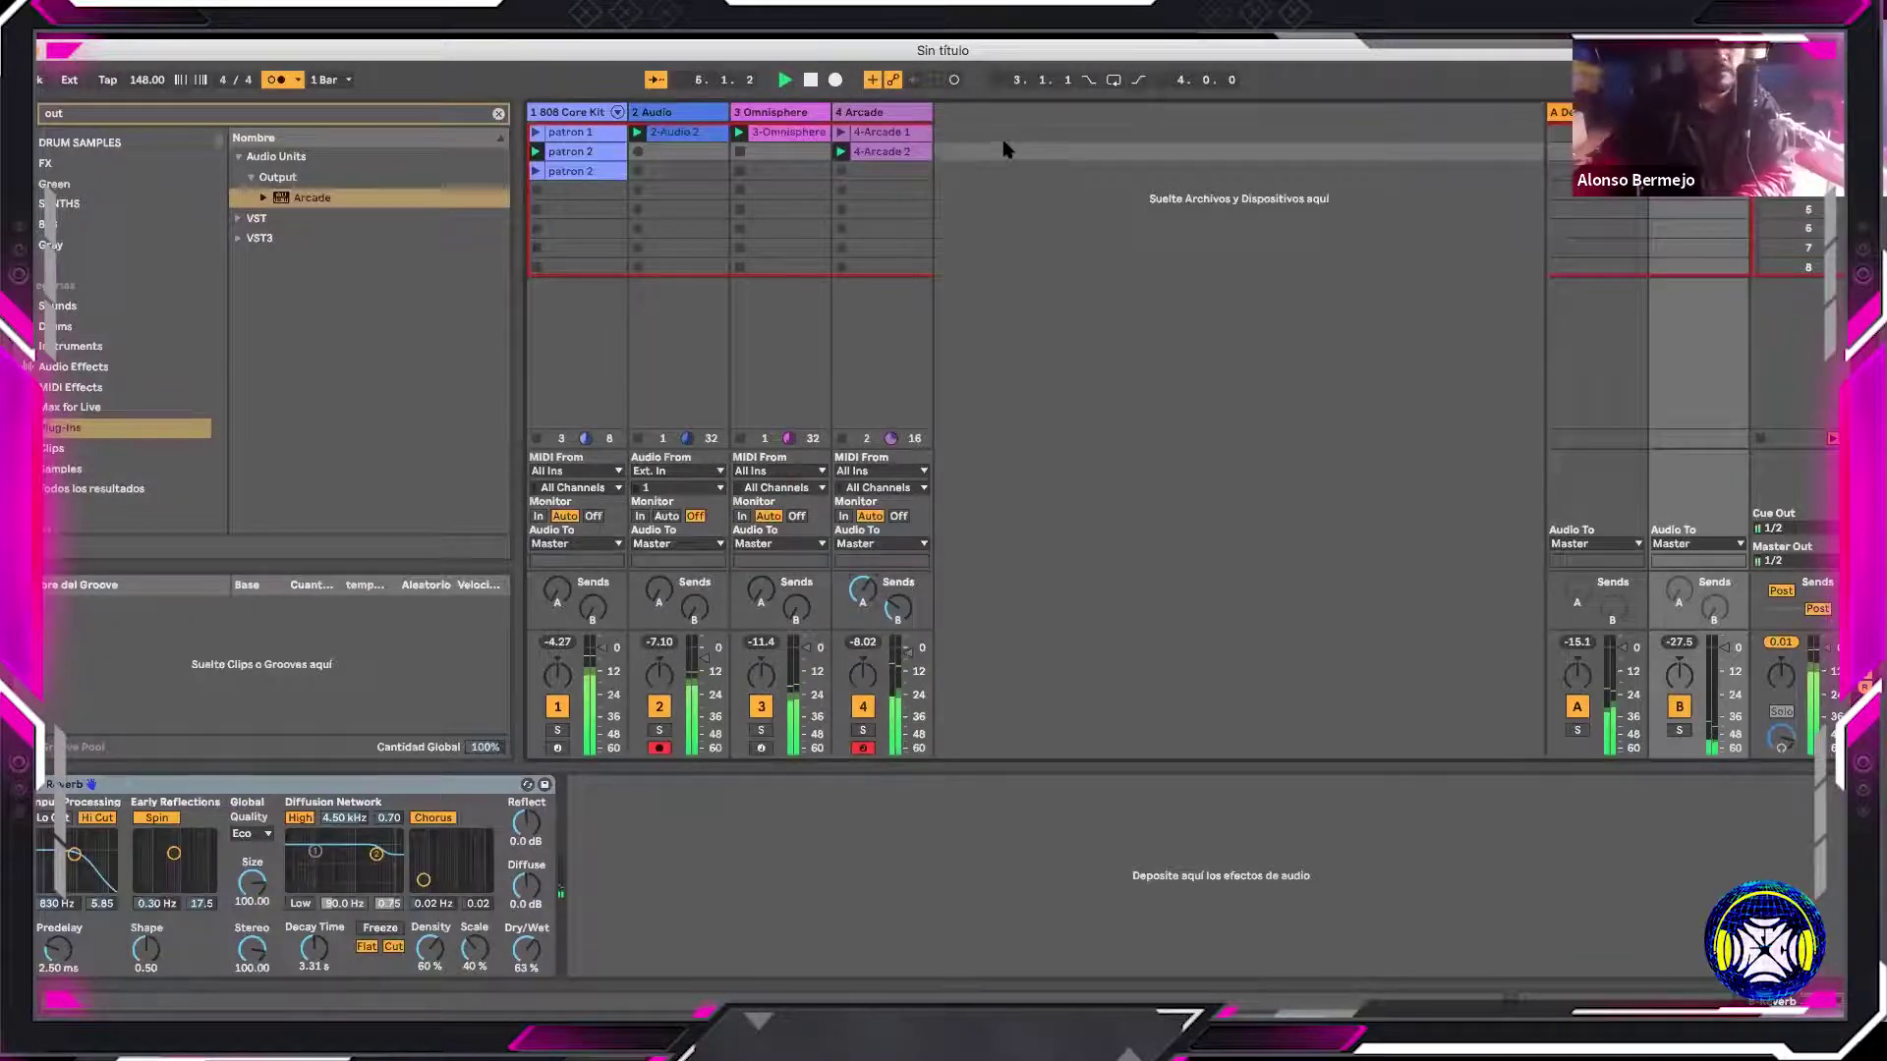
Insert a new MIDI track after 4 Arcade and select it
{"action": "right_click", "coordinate": [972, 149]}
{"action": "left_click", "coordinate": [1029, 180]}
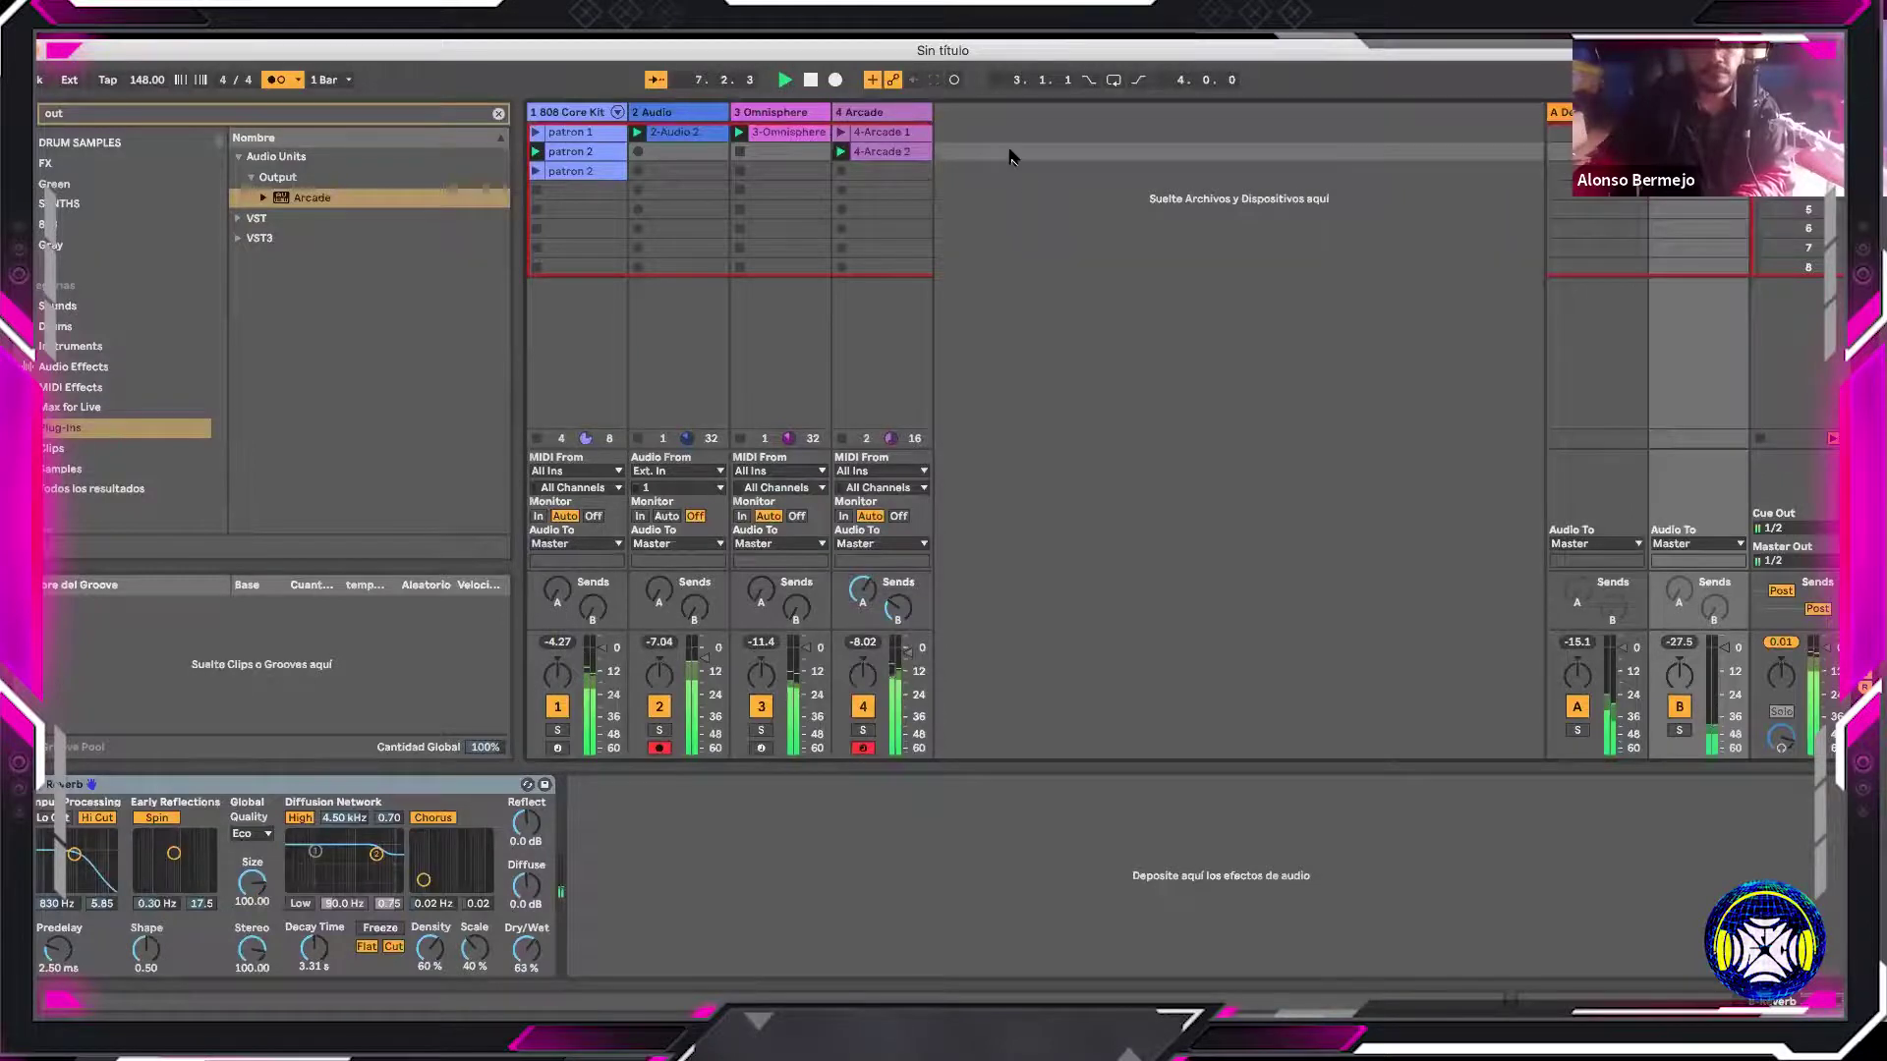
{"action": "left_click", "coordinate": [1041, 181]}
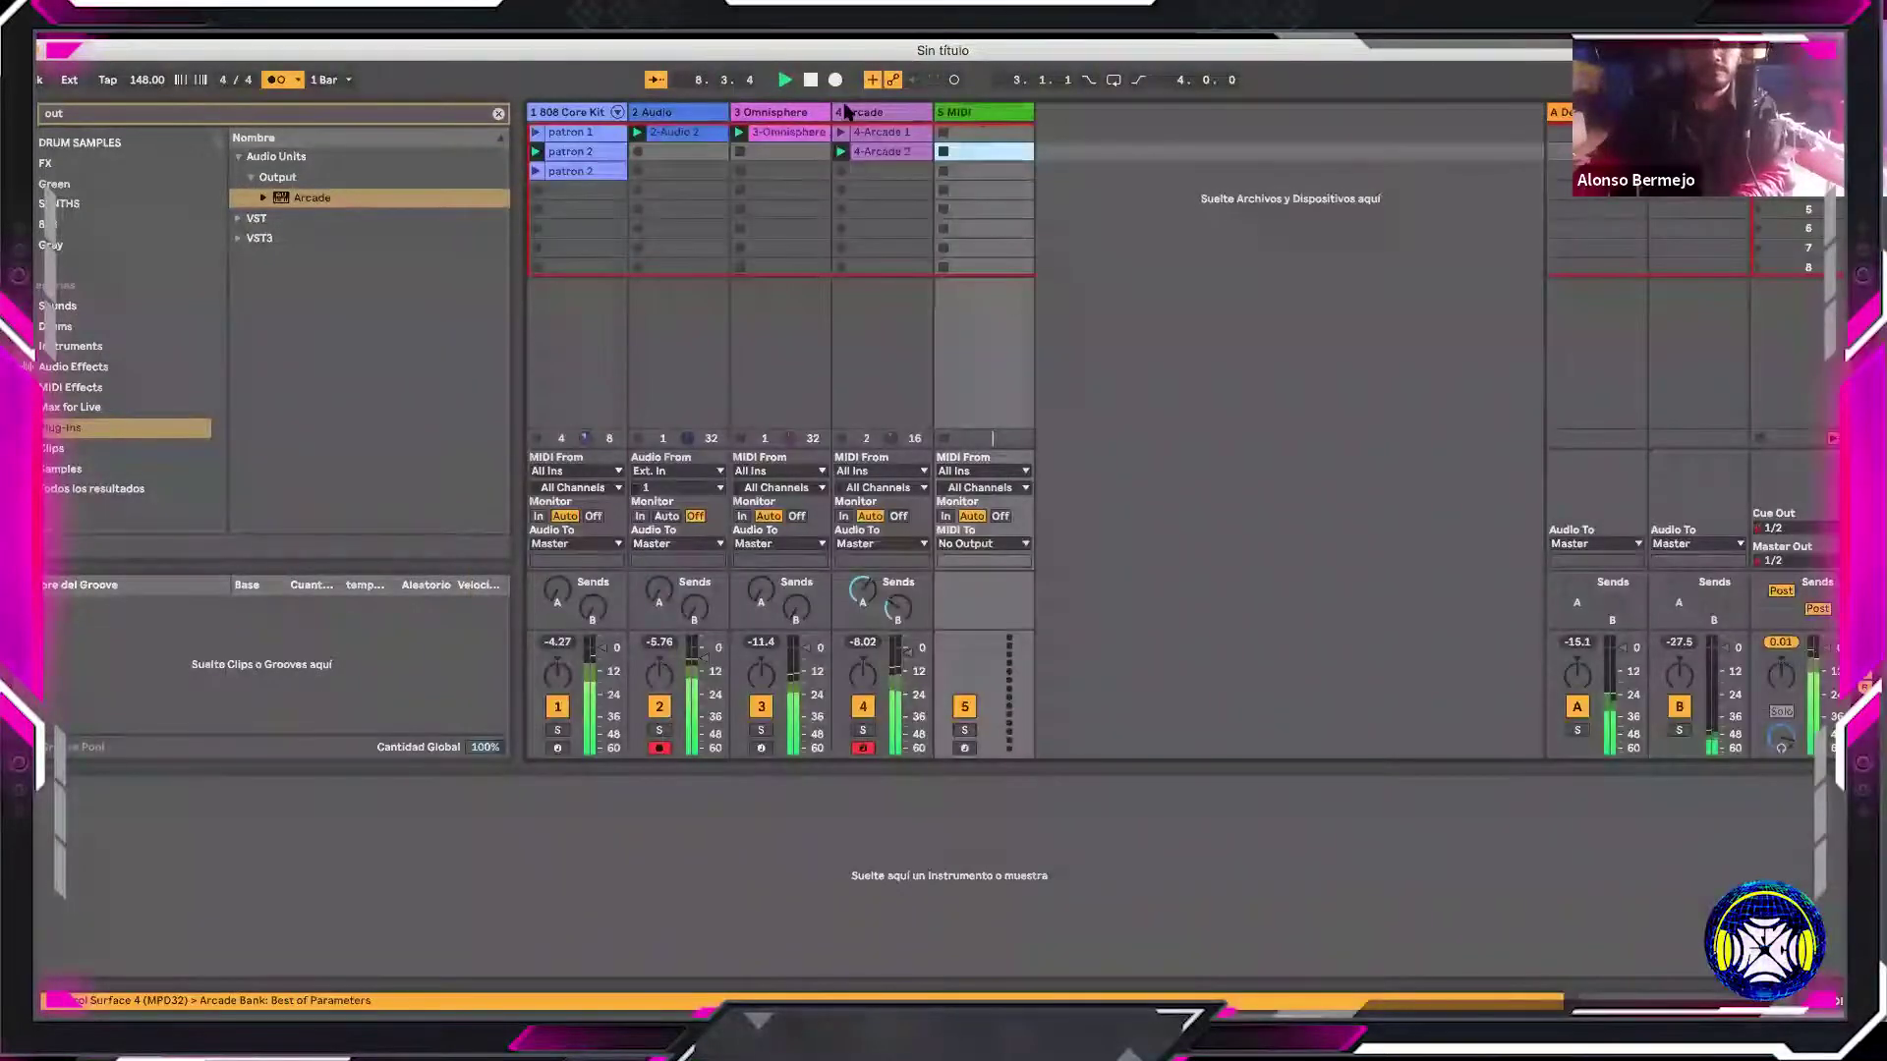
{"action": "left_click", "coordinate": [978, 112]}
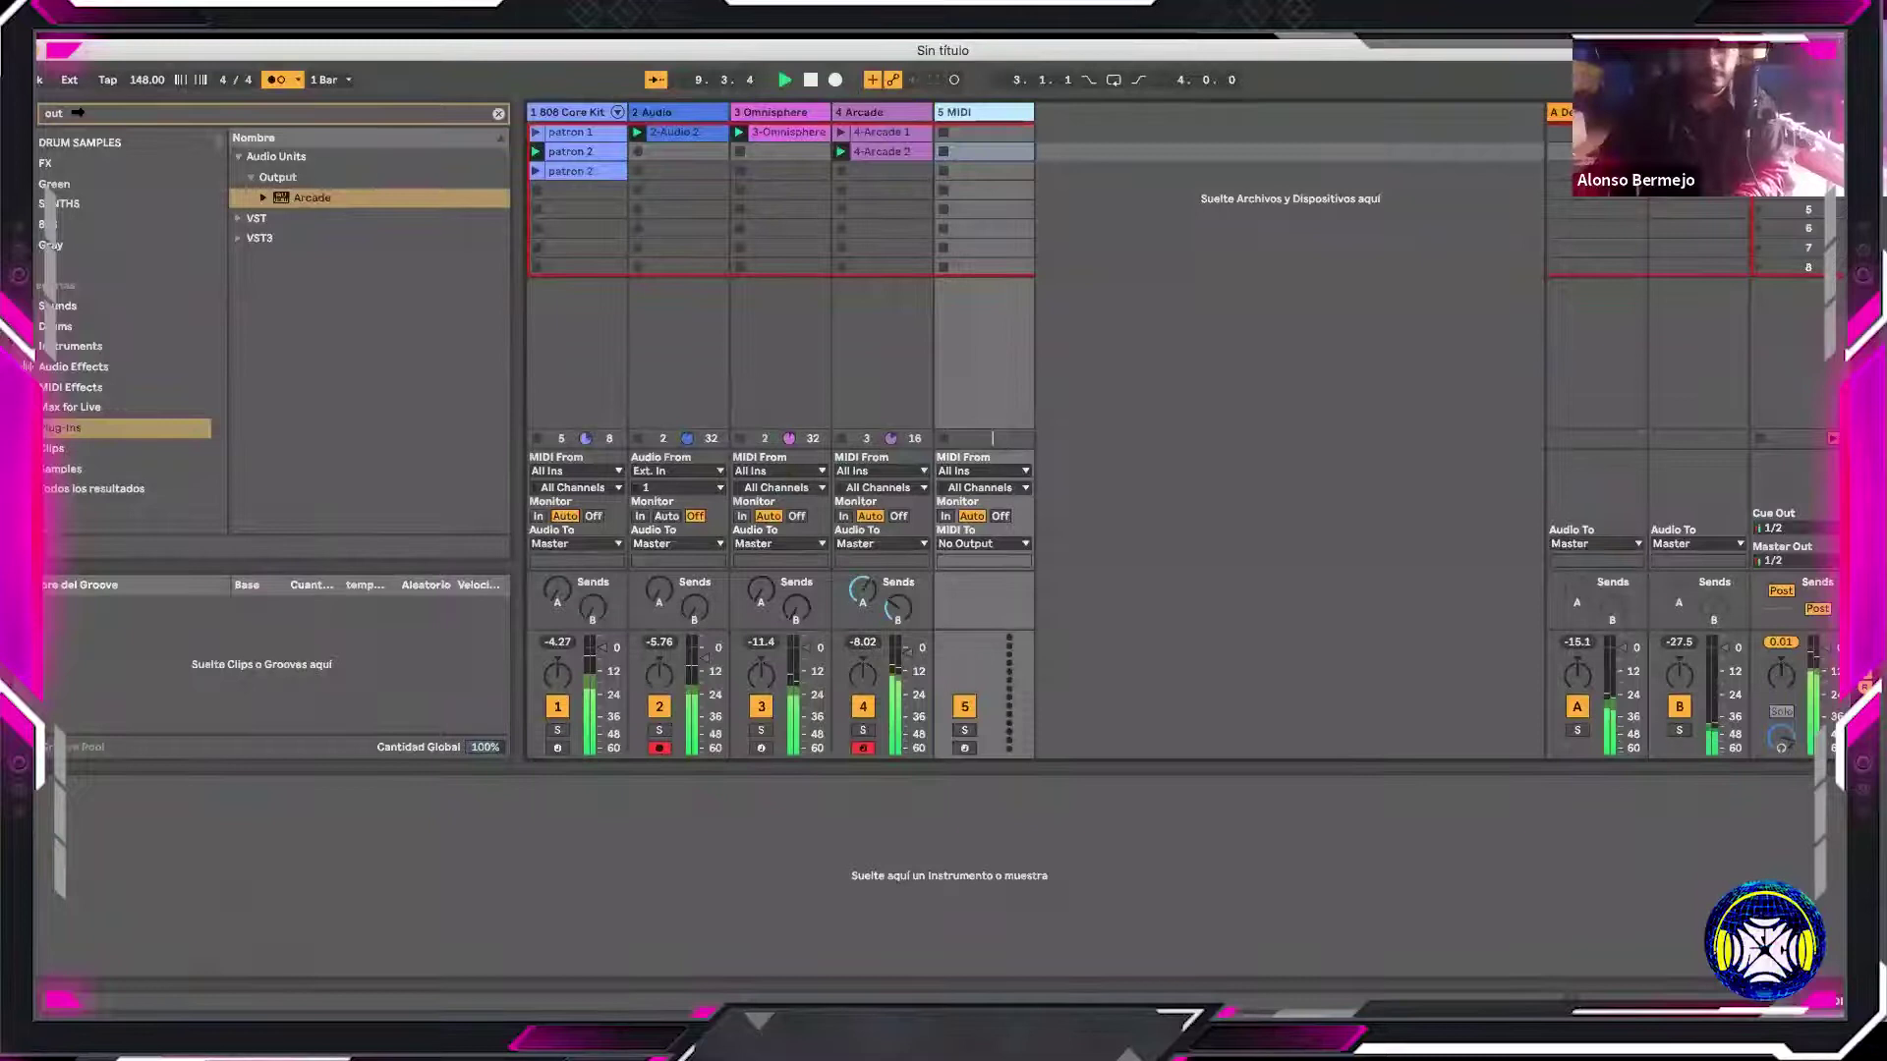
Search the plug-ins for "omni" and expand the Spectrasonics Audio Units
{"action": "left_click", "coordinate": [265, 113]}
{"action": "key", "text": "BackSpace"}
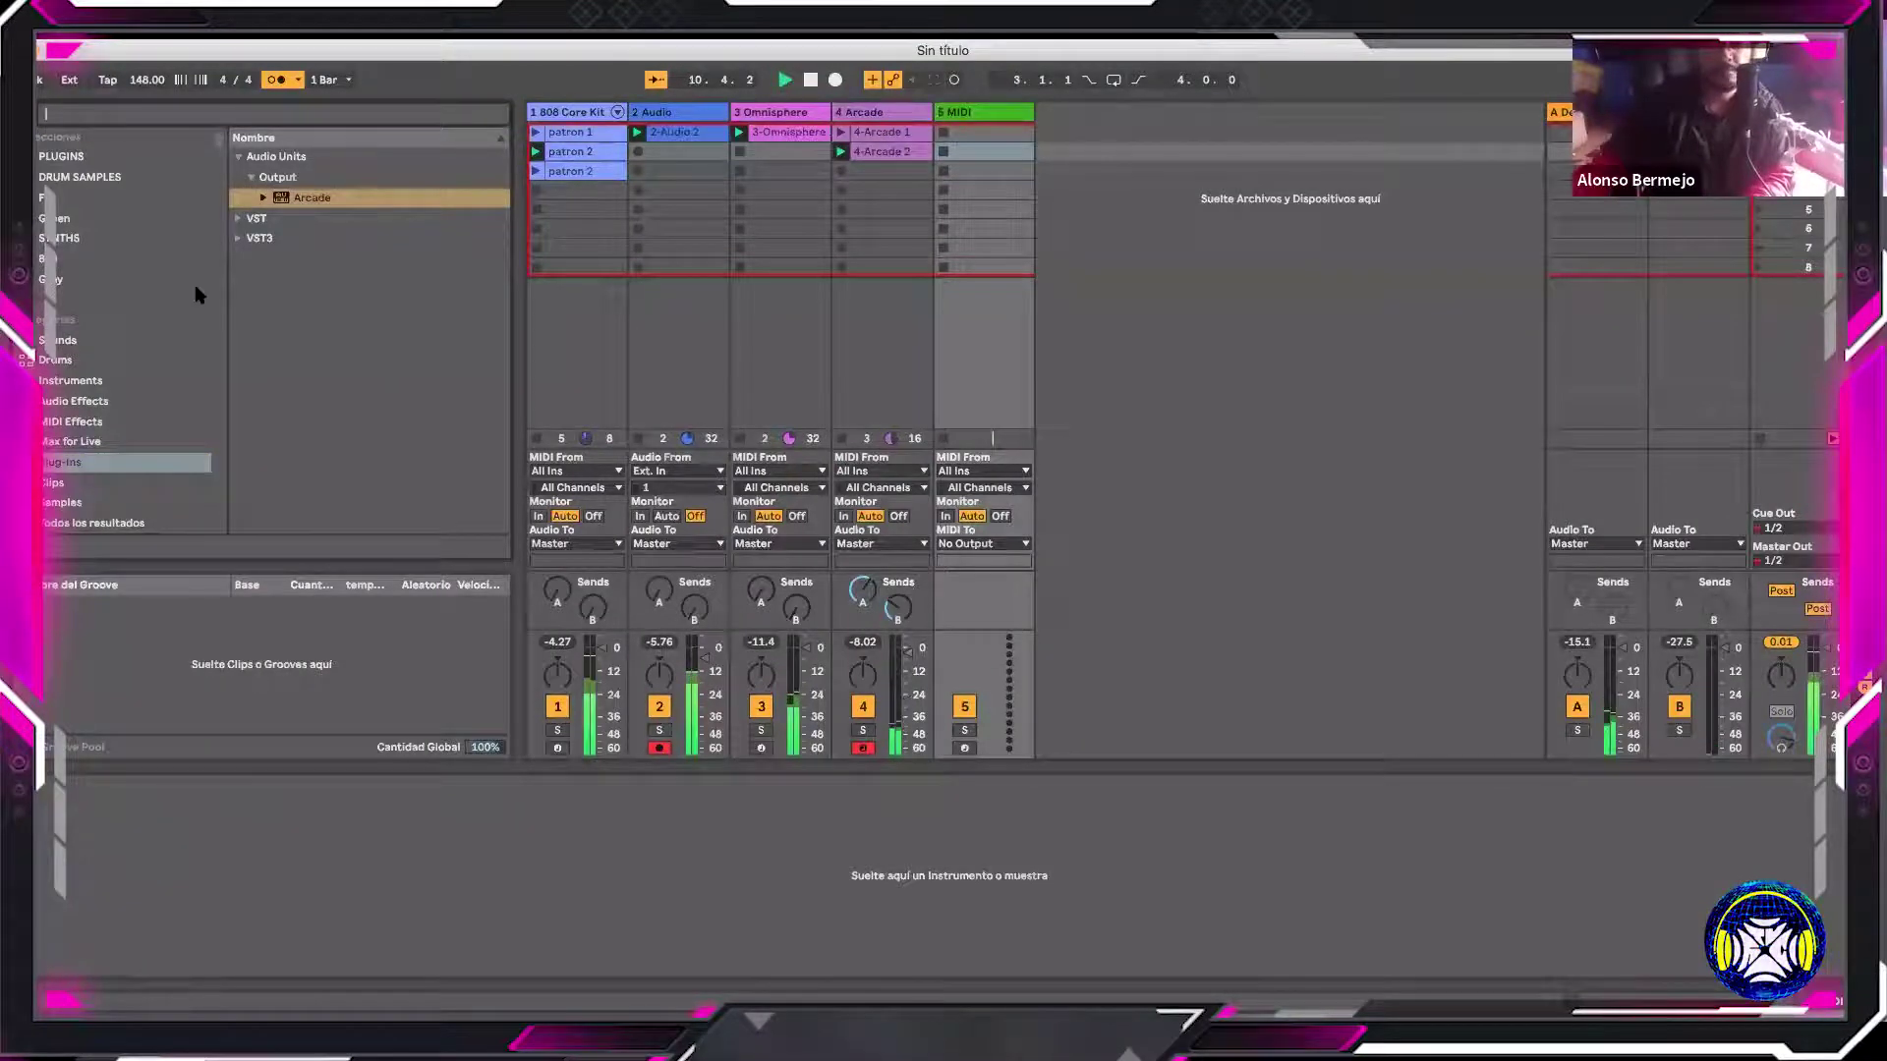
{"action": "type", "text": "omni"}
{"action": "left_click", "coordinate": [268, 186]}
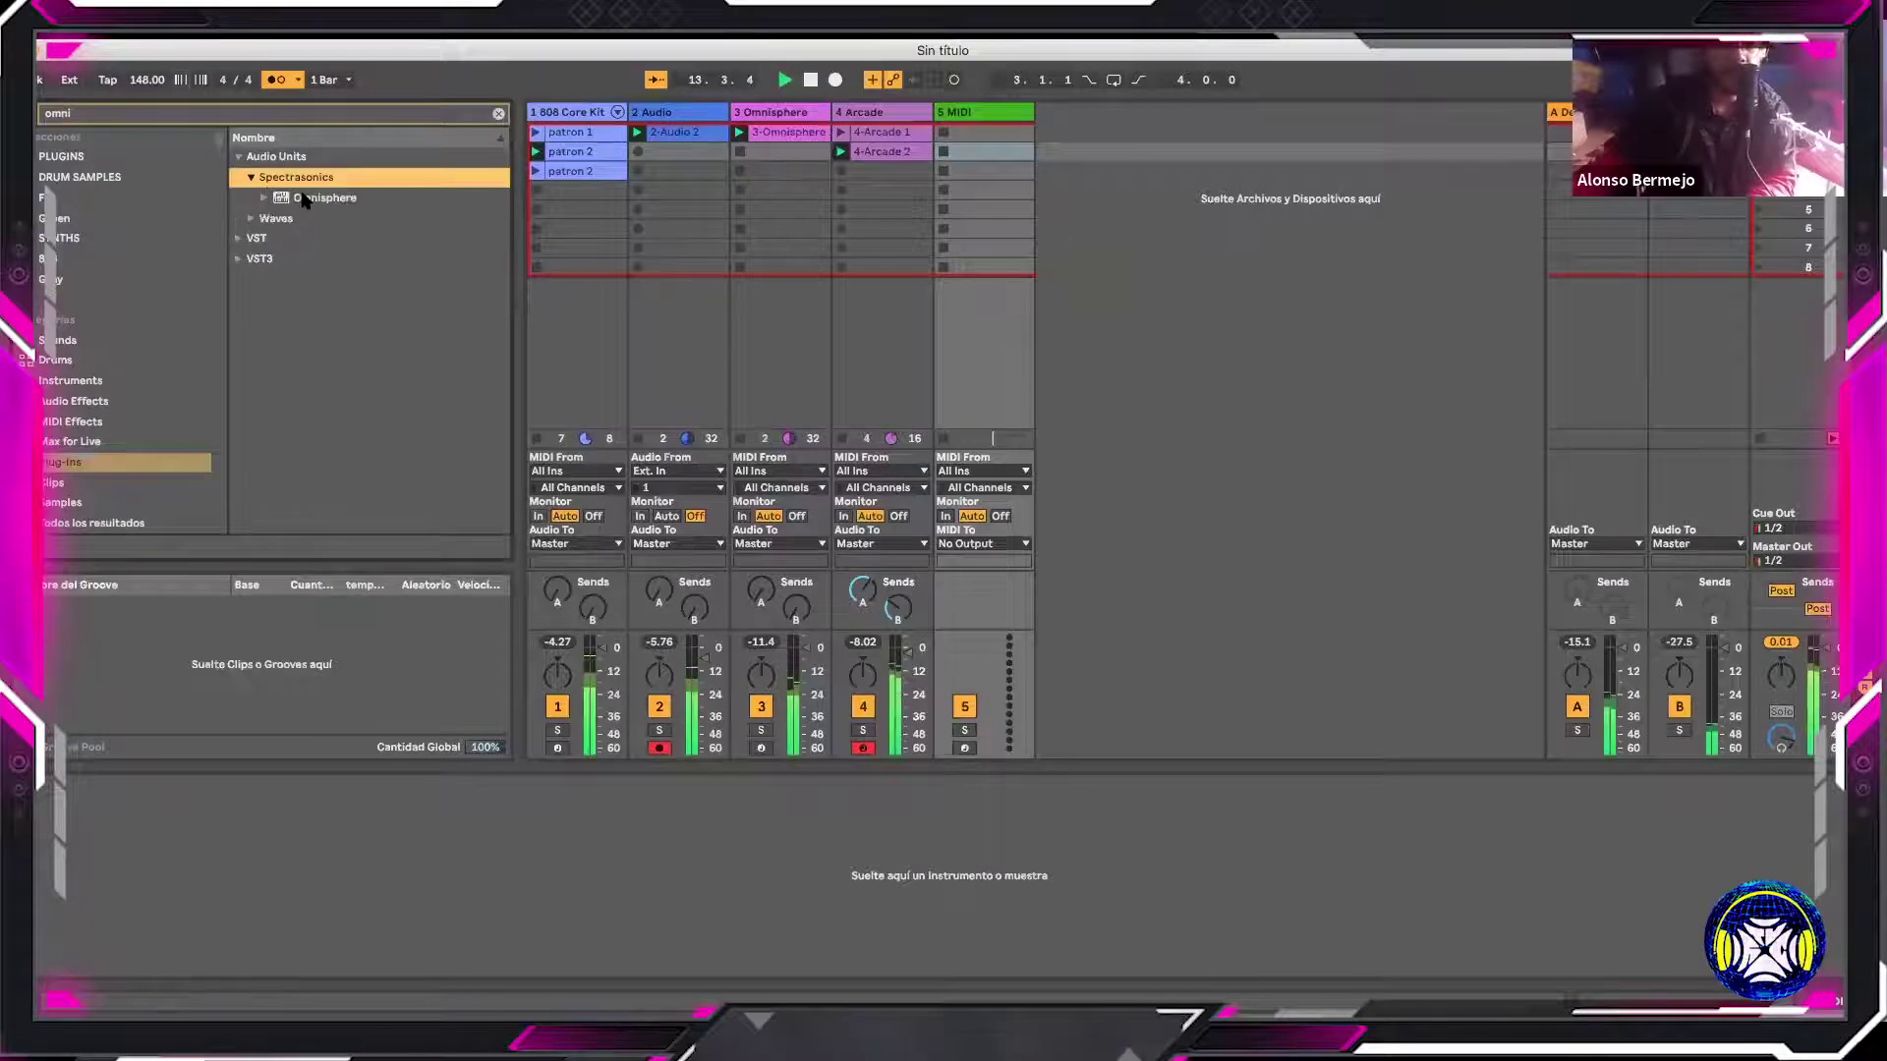
Load Omnisphere onto the new MIDI track, and delete that track
{"action": "left_click", "coordinate": [304, 199]}
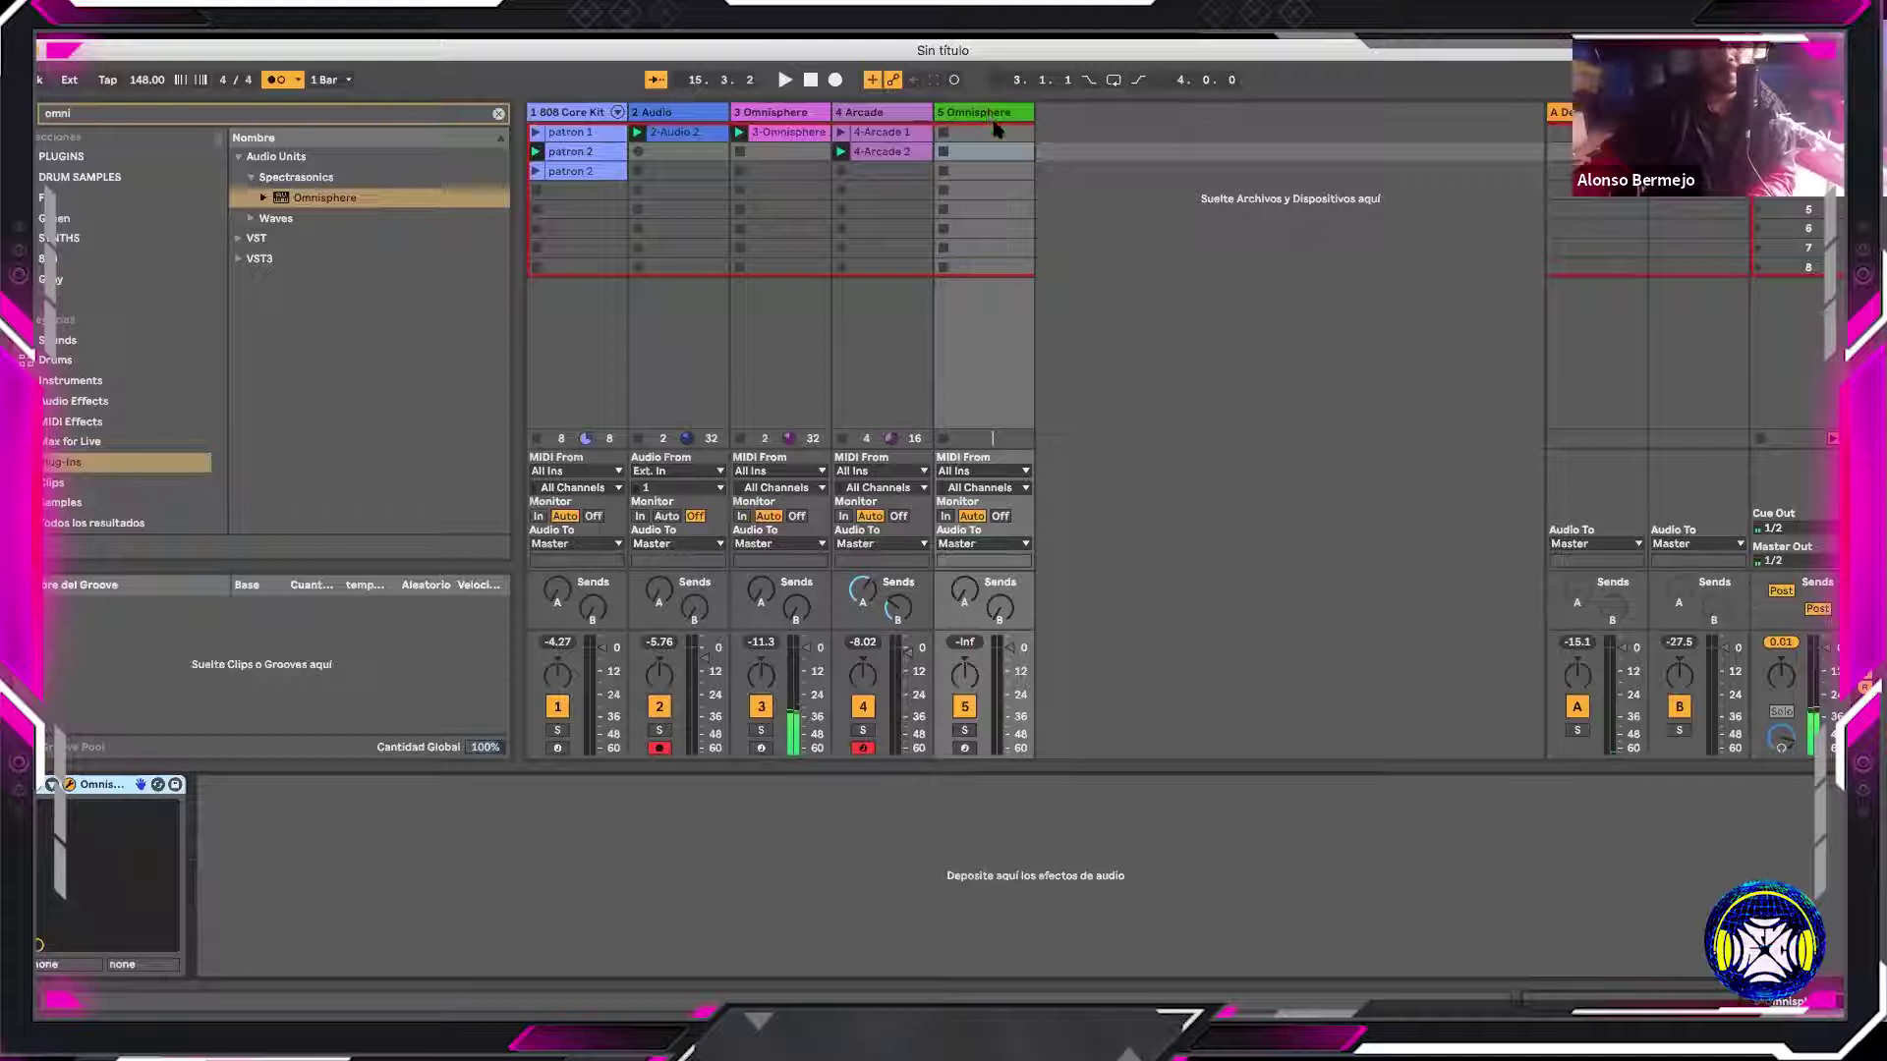
{"action": "left_click", "coordinate": [988, 114]}
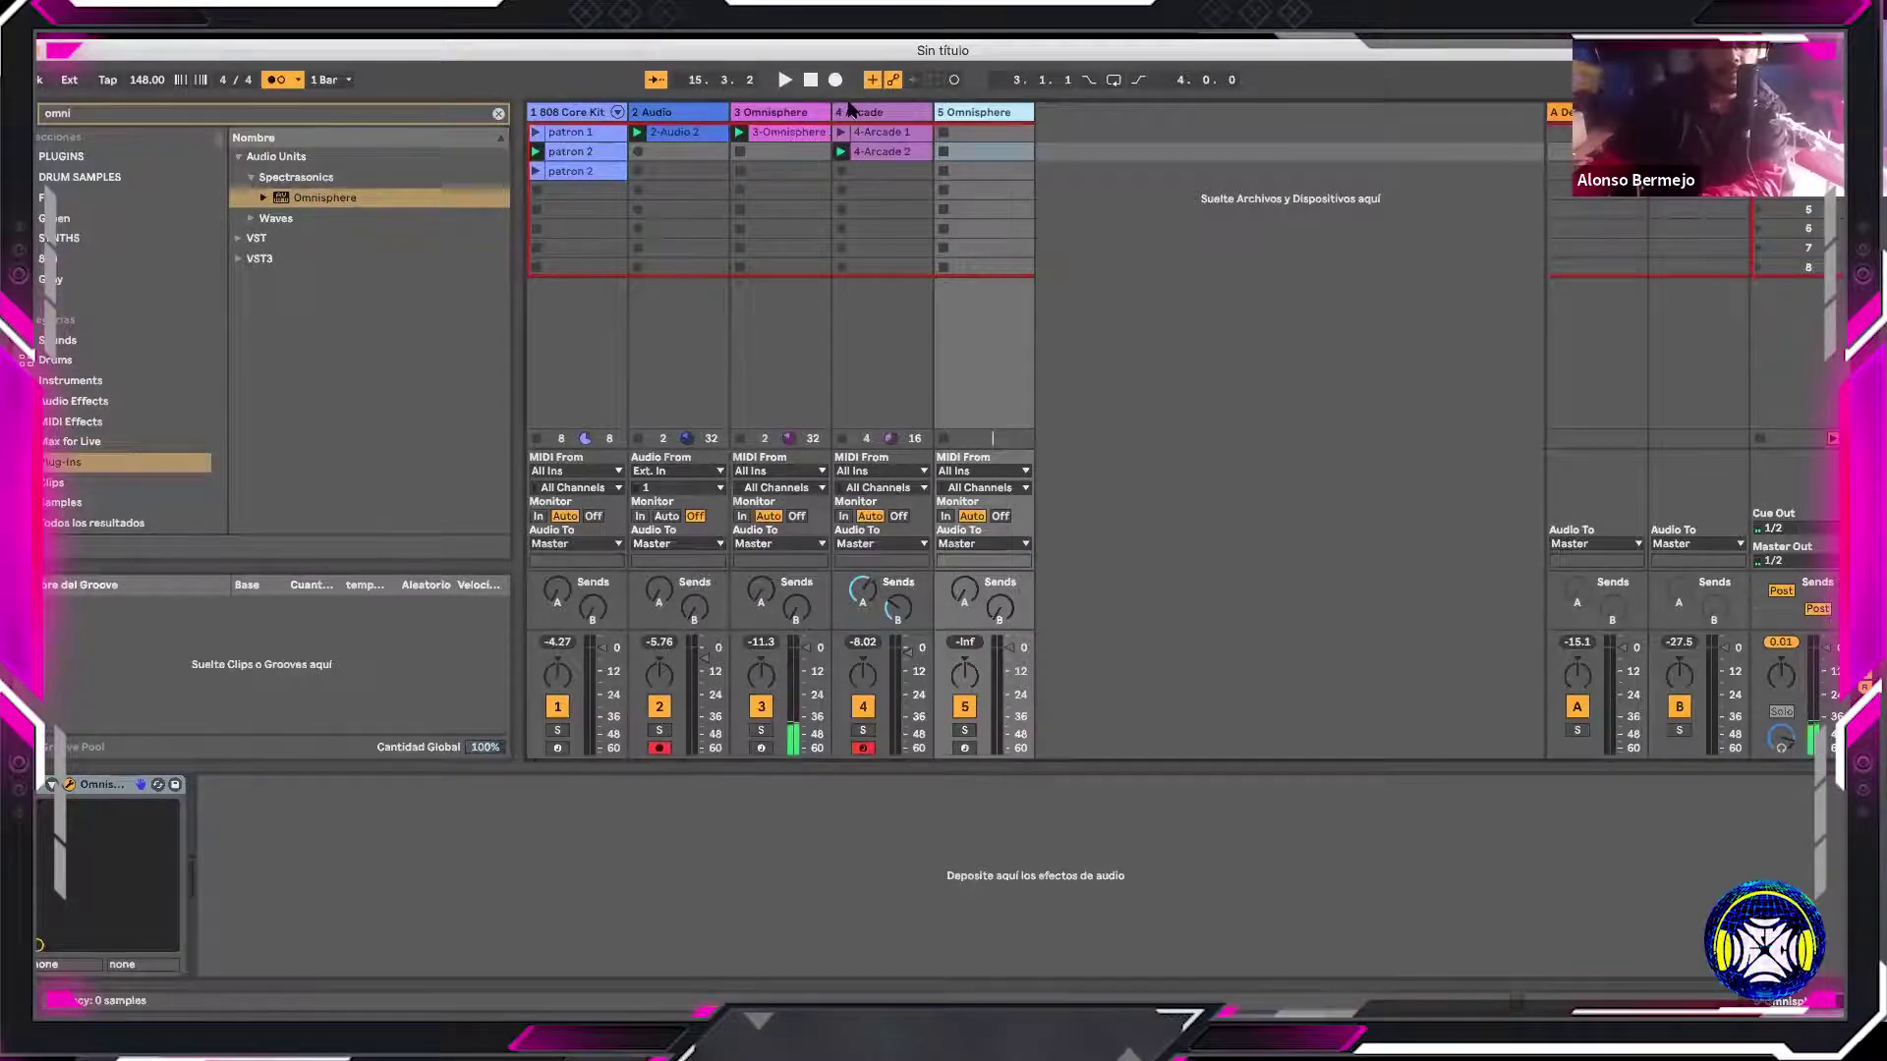
{"action": "key", "text": "Delete"}
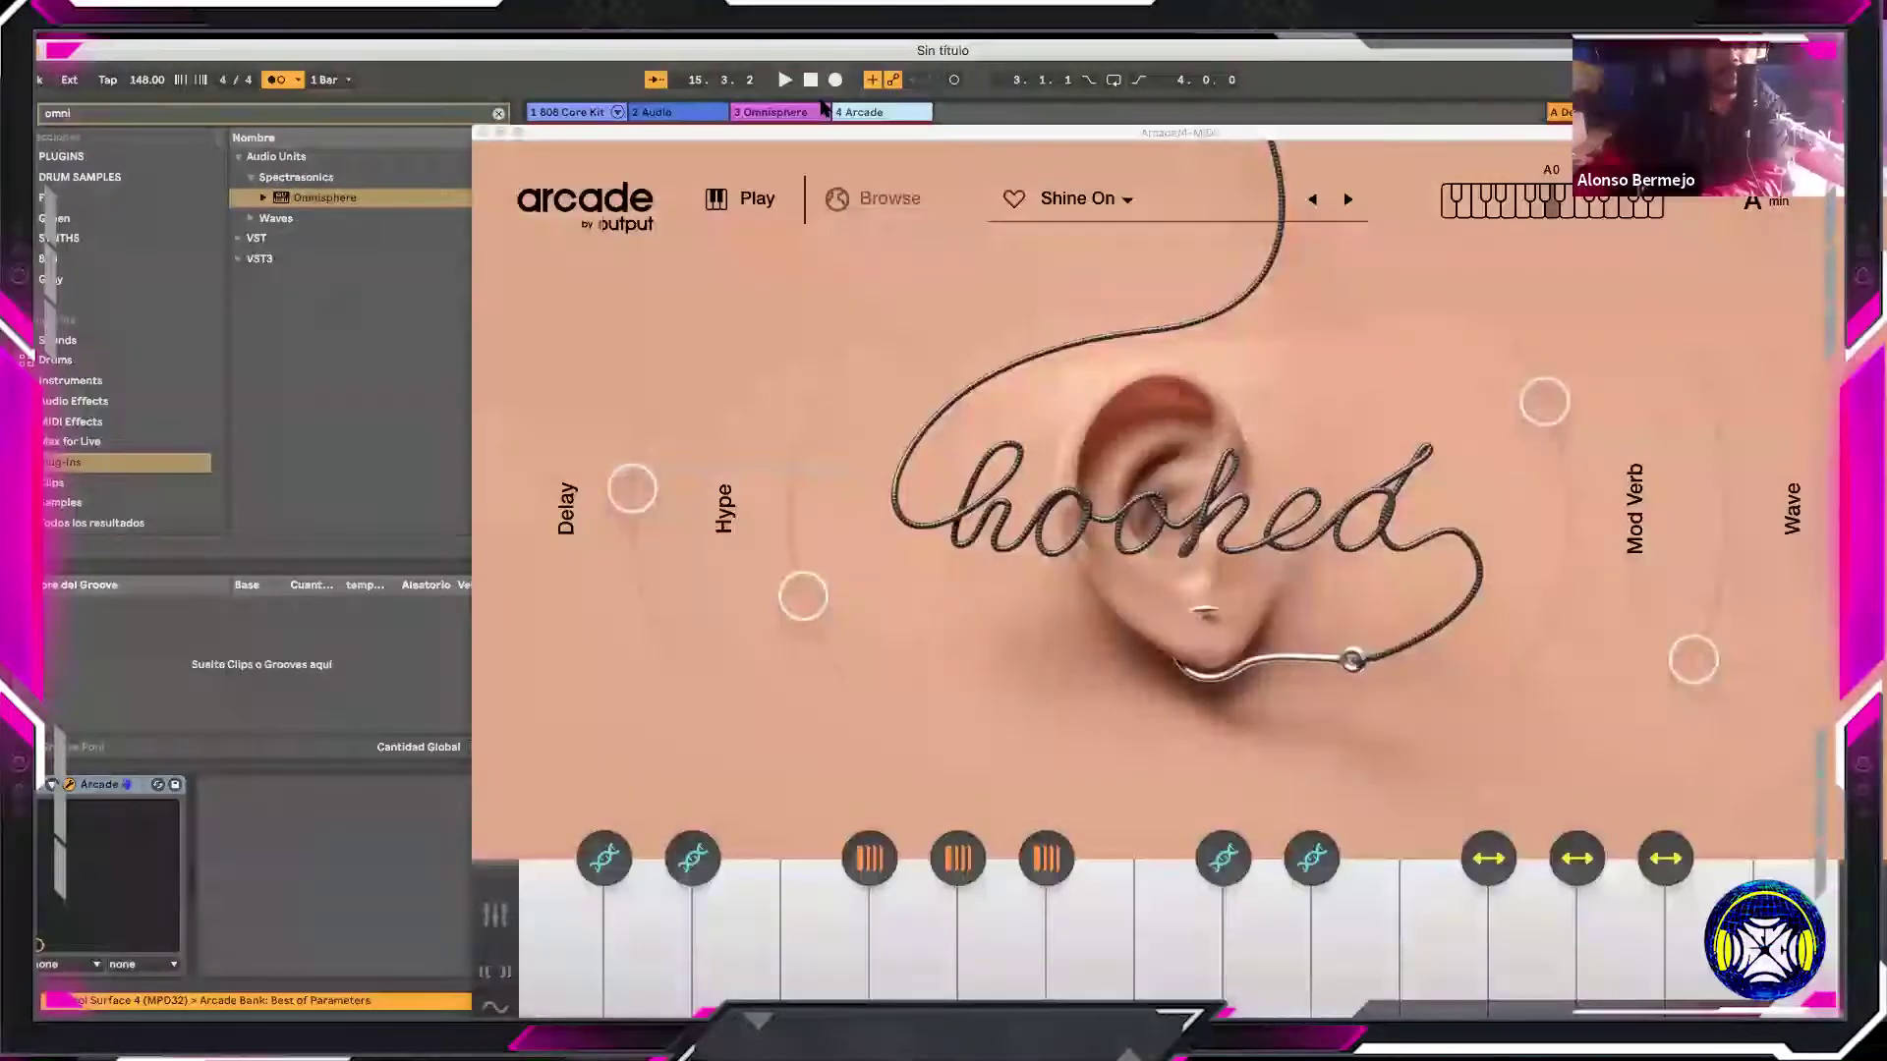
Move the Arcade window off the session grid and add Omnisphere as a new track after 4 Arcade
{"action": "left_click_drag", "start_coordinate": [885, 133], "coordinate": [547, 737]}
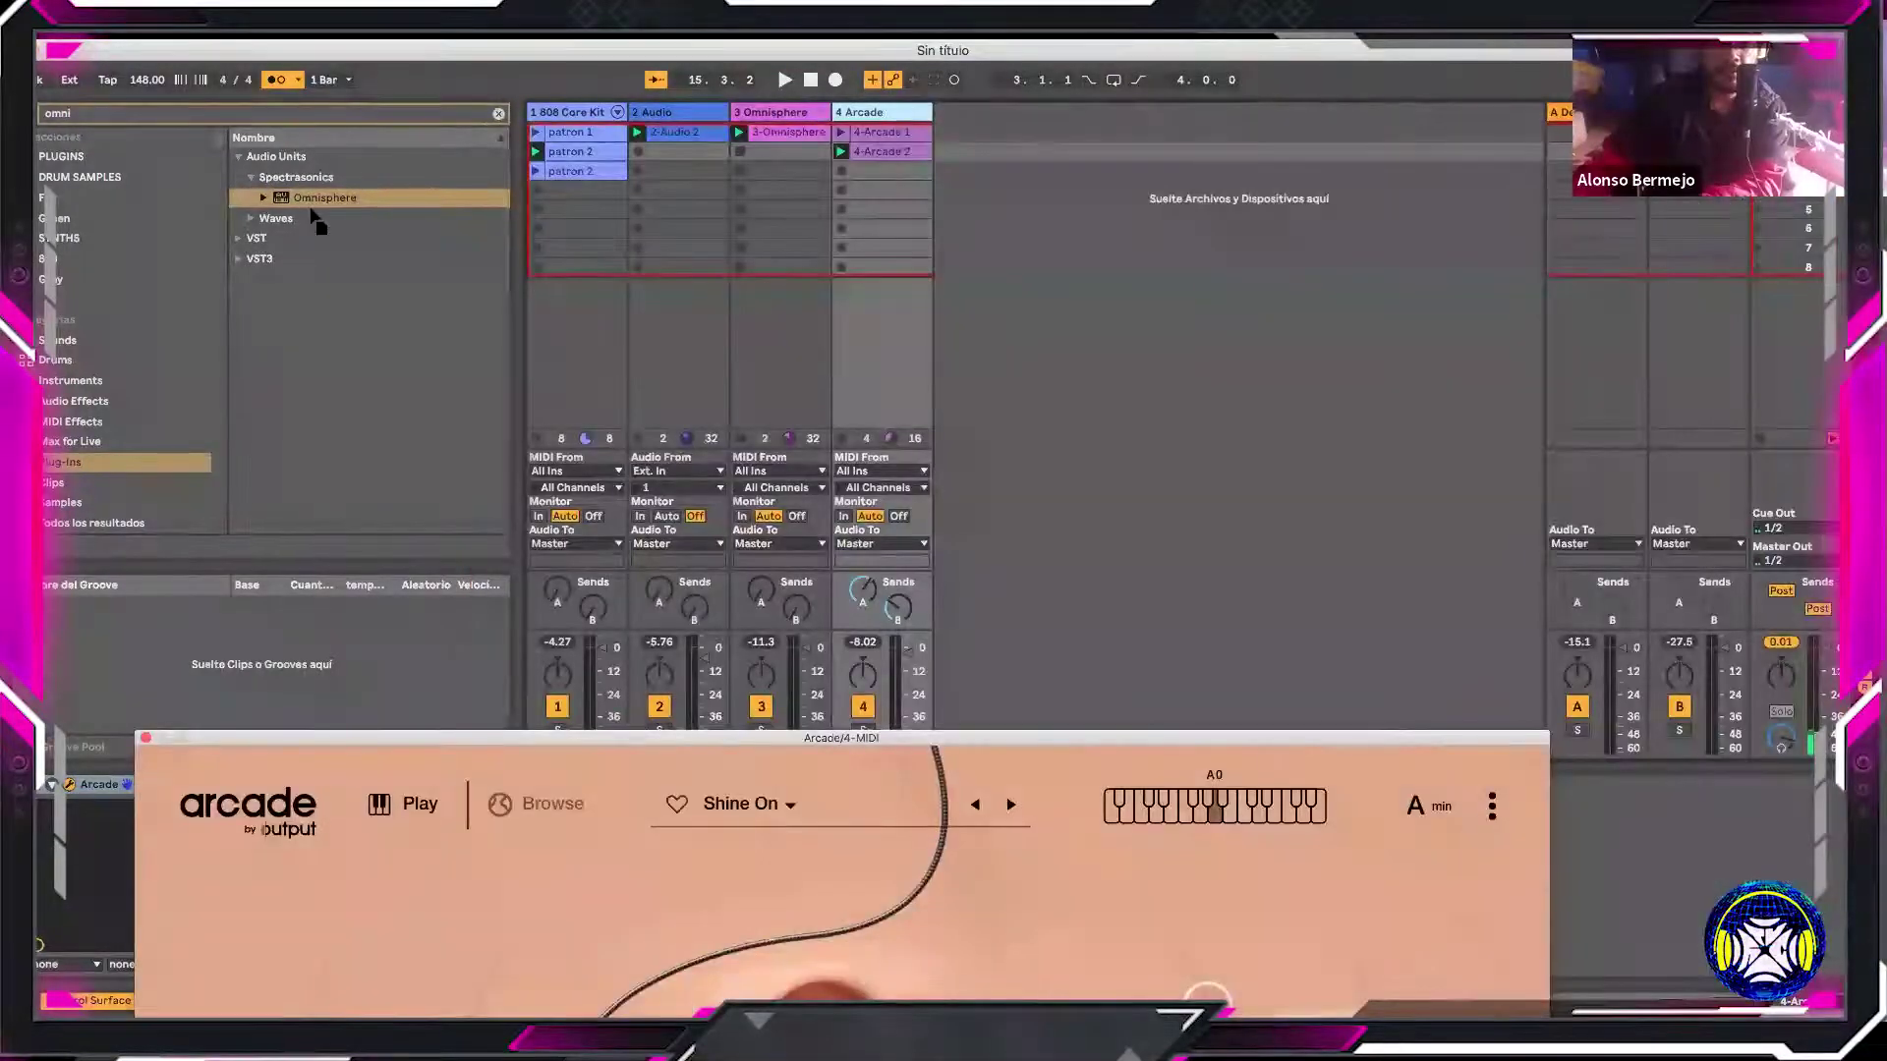
{"action": "left_click_drag", "start_coordinate": [309, 201], "coordinate": [1065, 218]}
{"action": "key", "text": "Return"}
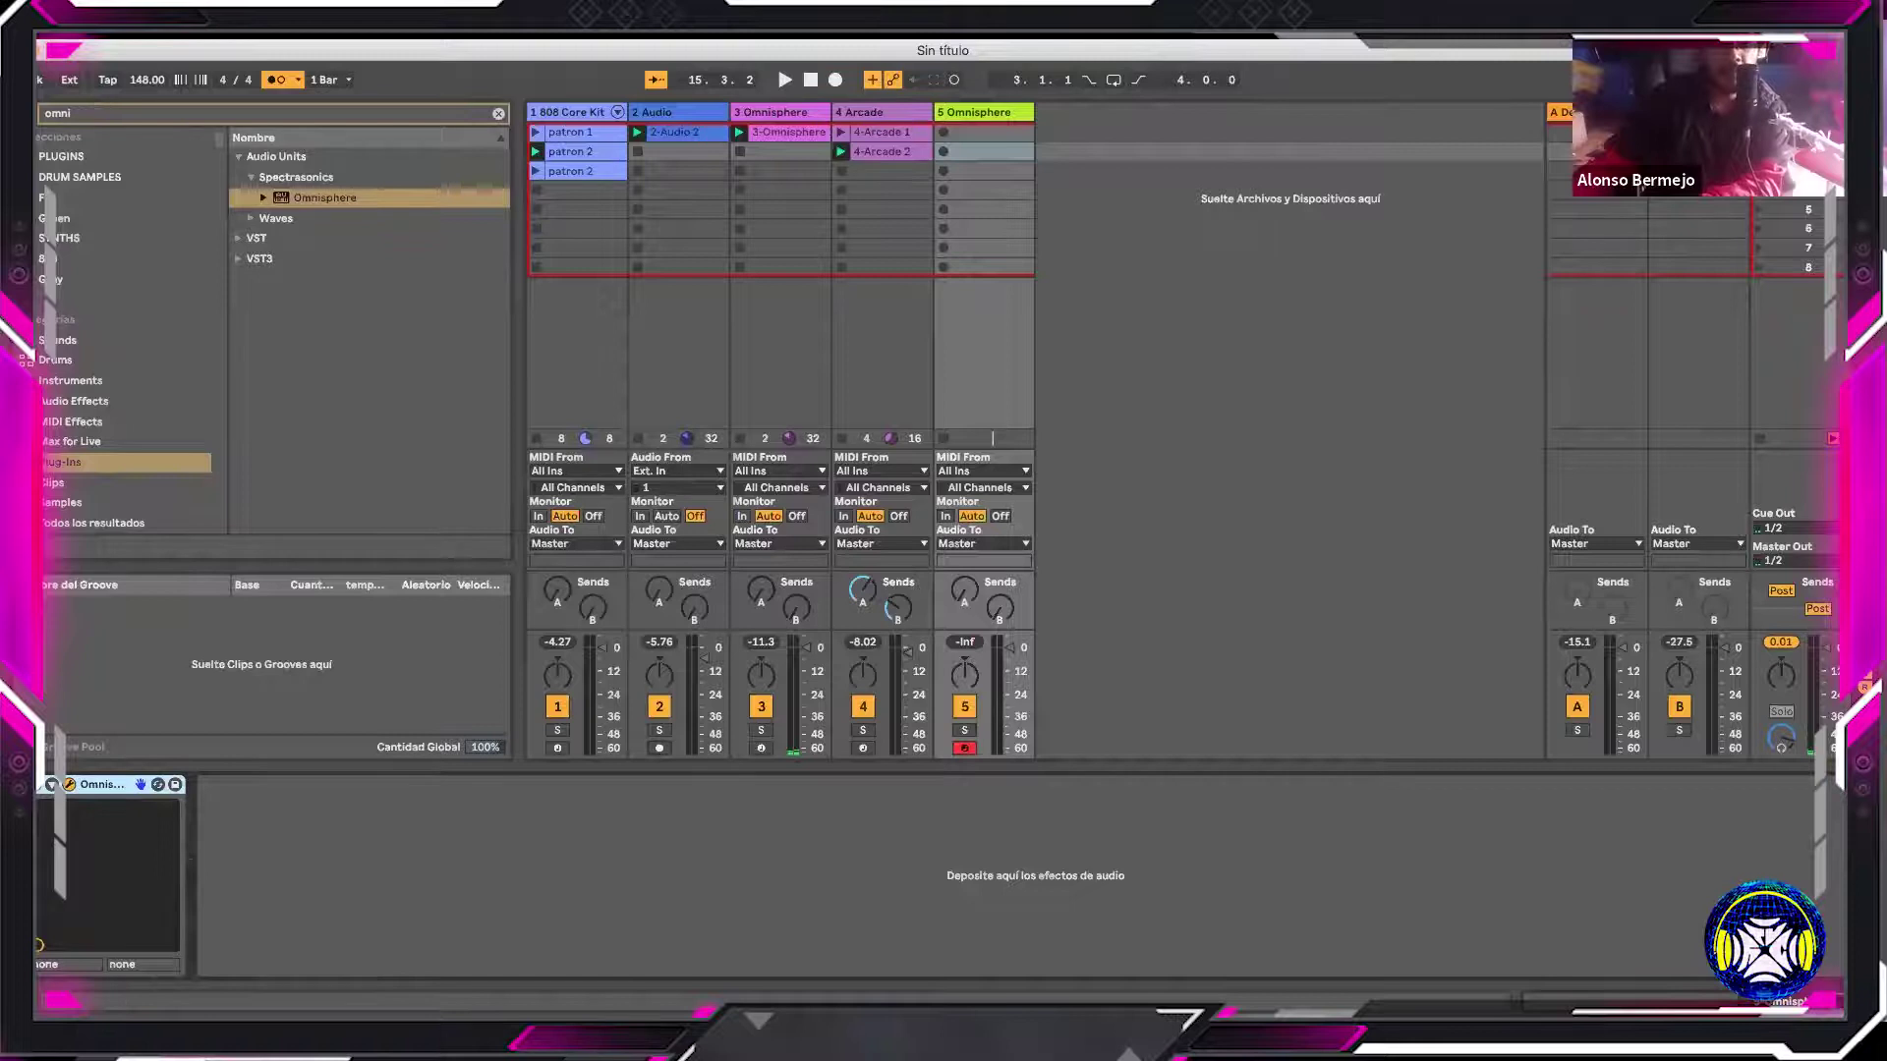
Search the plug-ins for "serum" and add Xfer Records' Serum Audio Unit as a new track after 5 Omnisphere
{"action": "left_click", "coordinate": [74, 114]}
{"action": "key", "text": "BackSpace"}
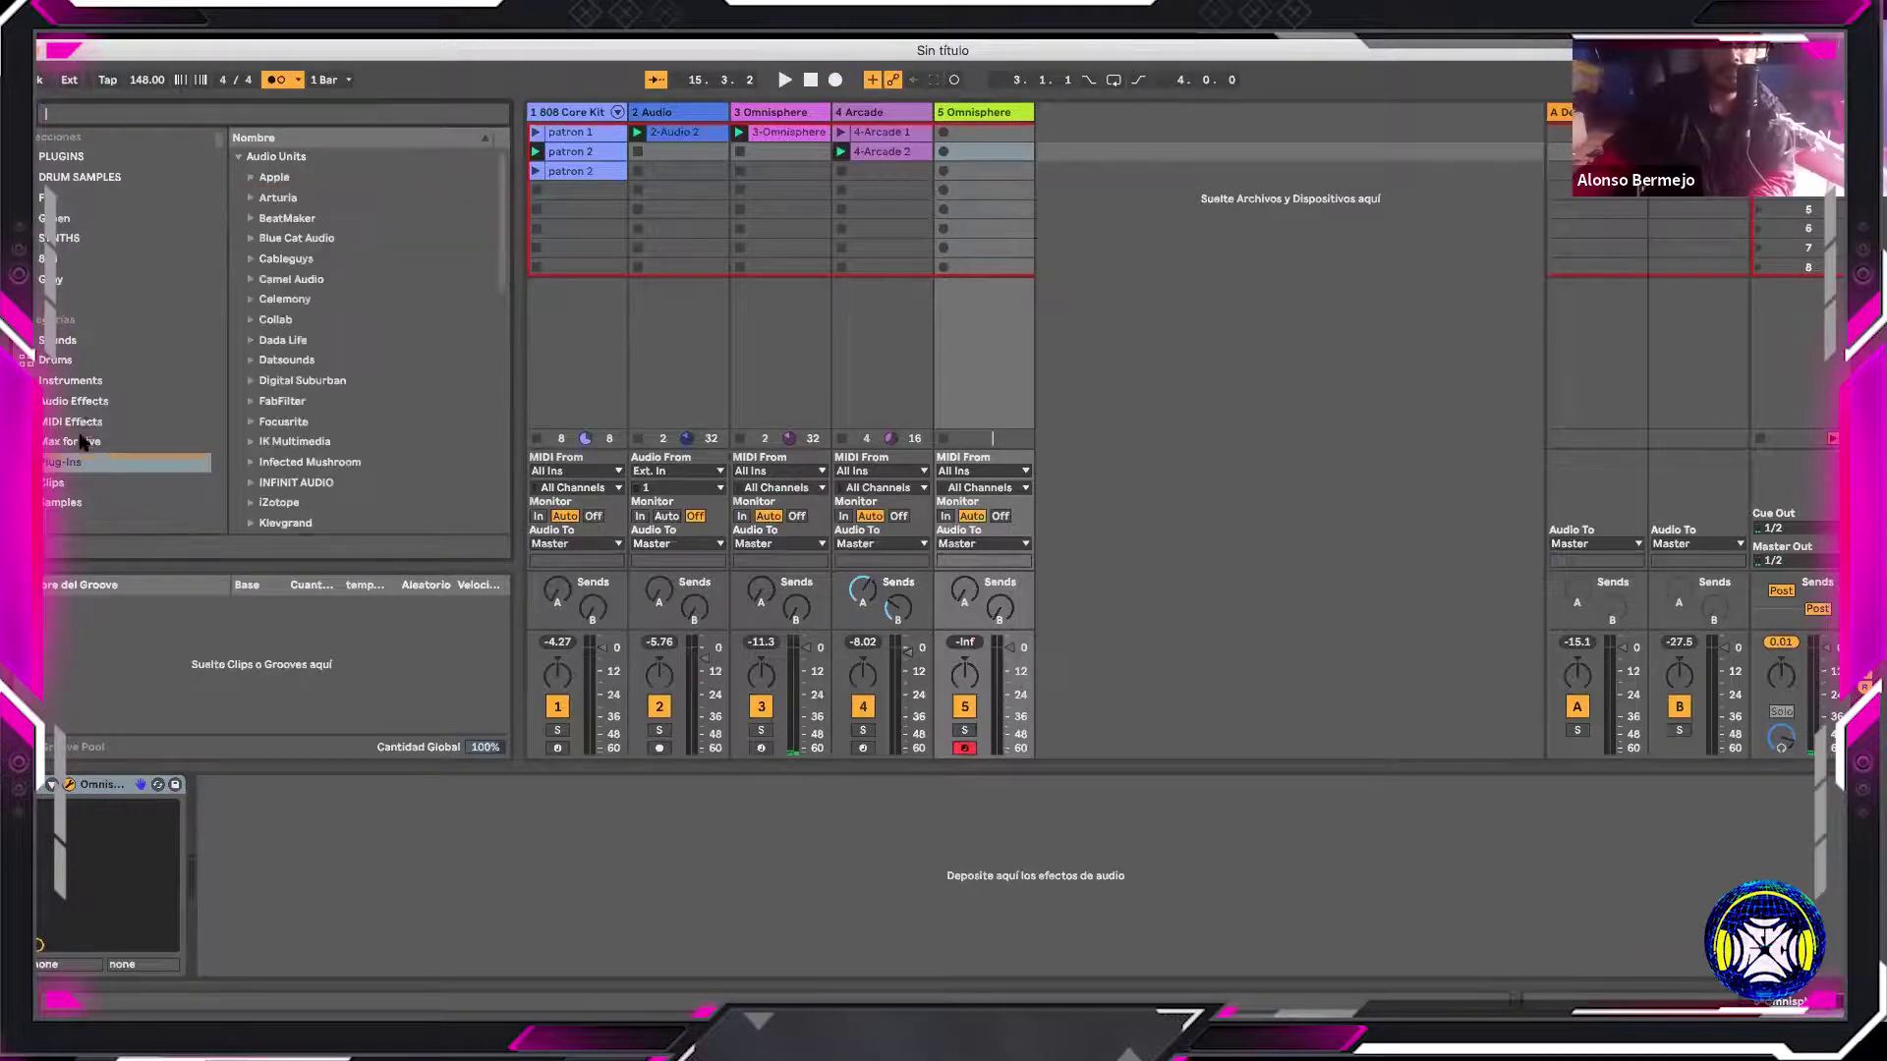
{"action": "left_click", "coordinate": [84, 423]}
{"action": "left_click", "coordinate": [71, 116]}
{"action": "type", "text": "s"}
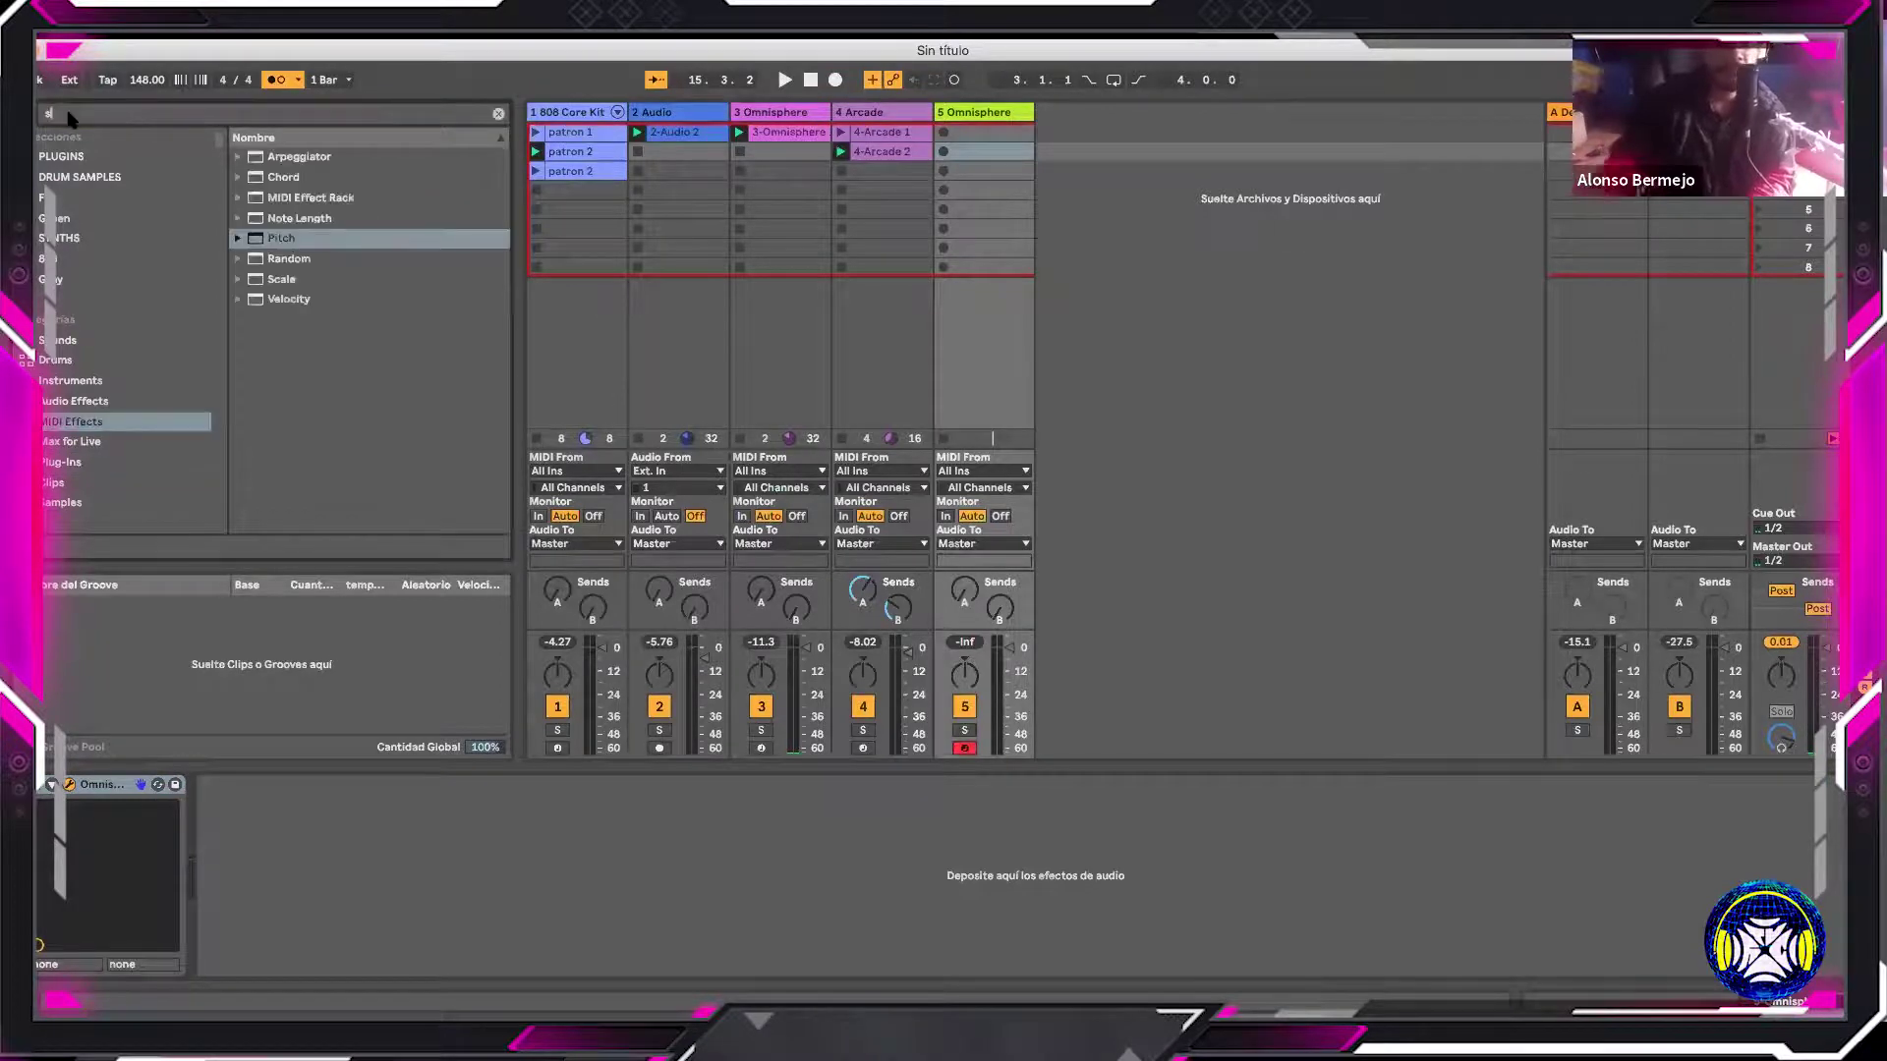
{"action": "type", "text": "erum"}
{"action": "left_click", "coordinate": [69, 464]}
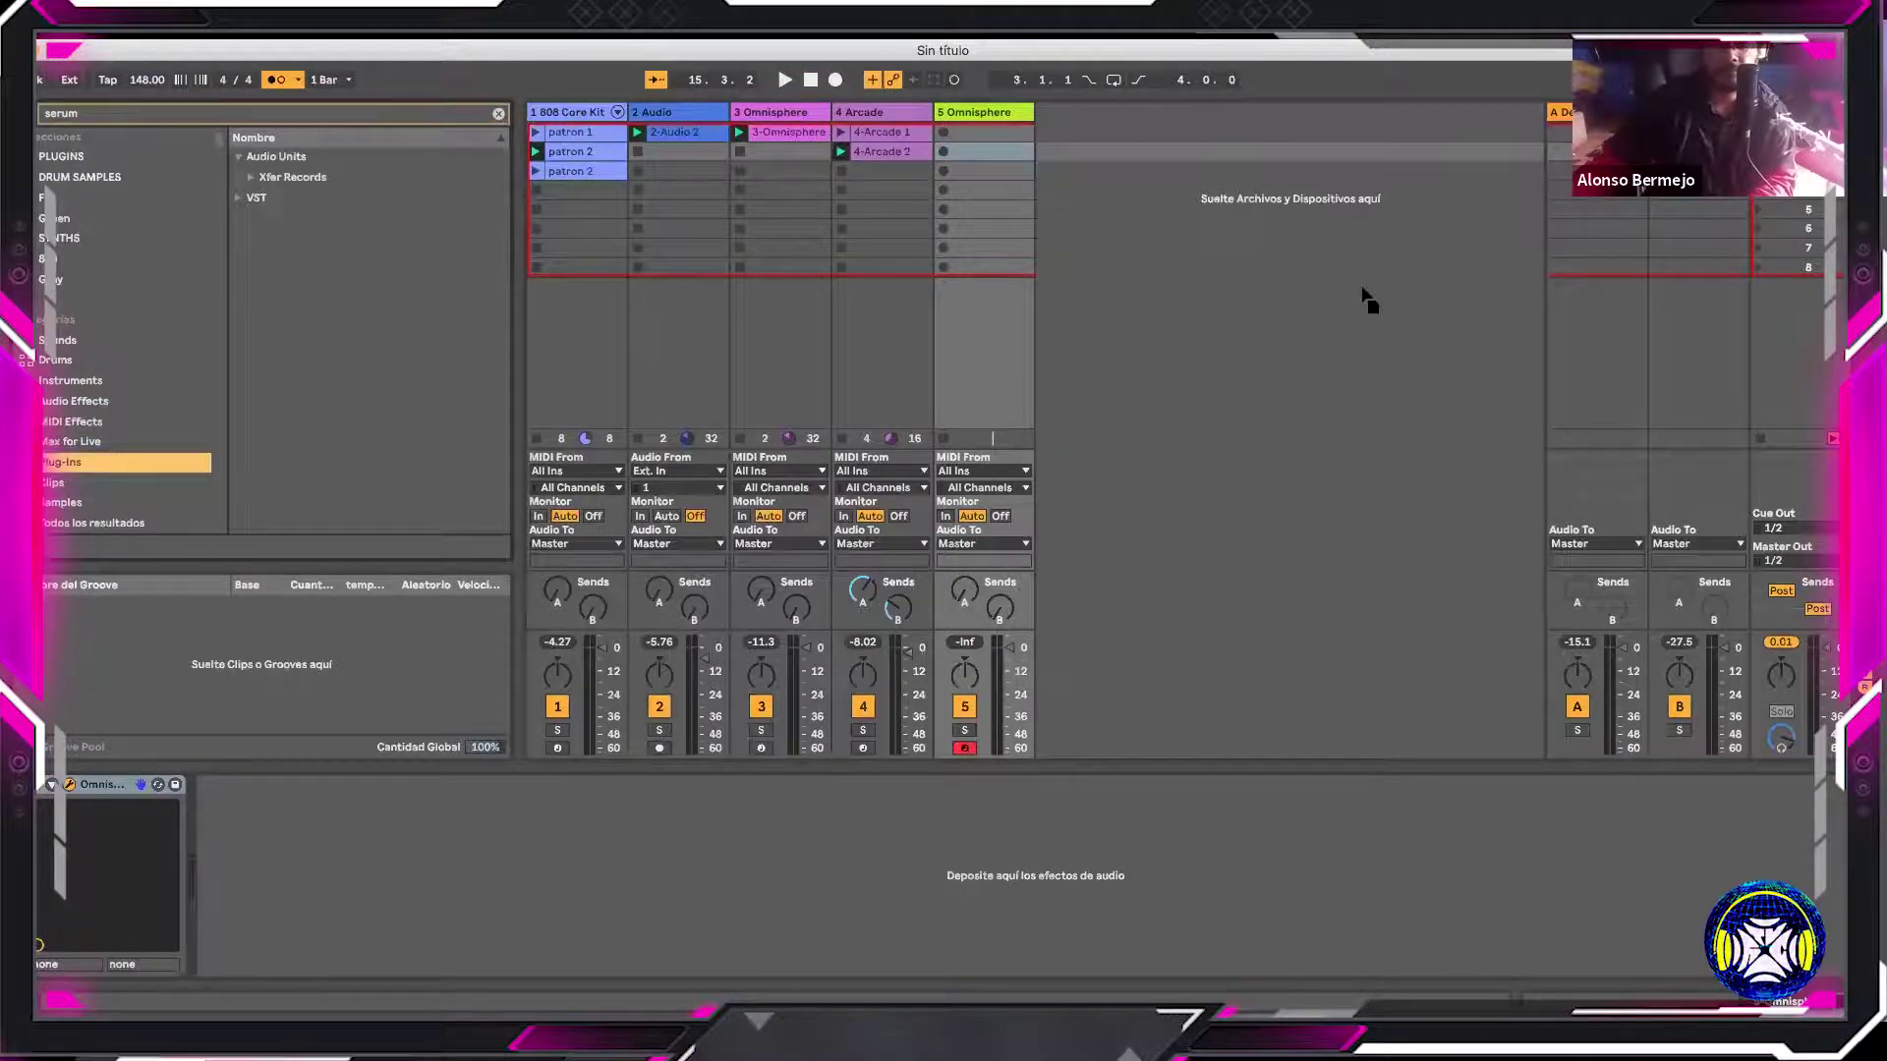
{"action": "left_click", "coordinate": [251, 178]}
{"action": "left_click_drag", "start_coordinate": [310, 199], "coordinate": [1162, 236]}
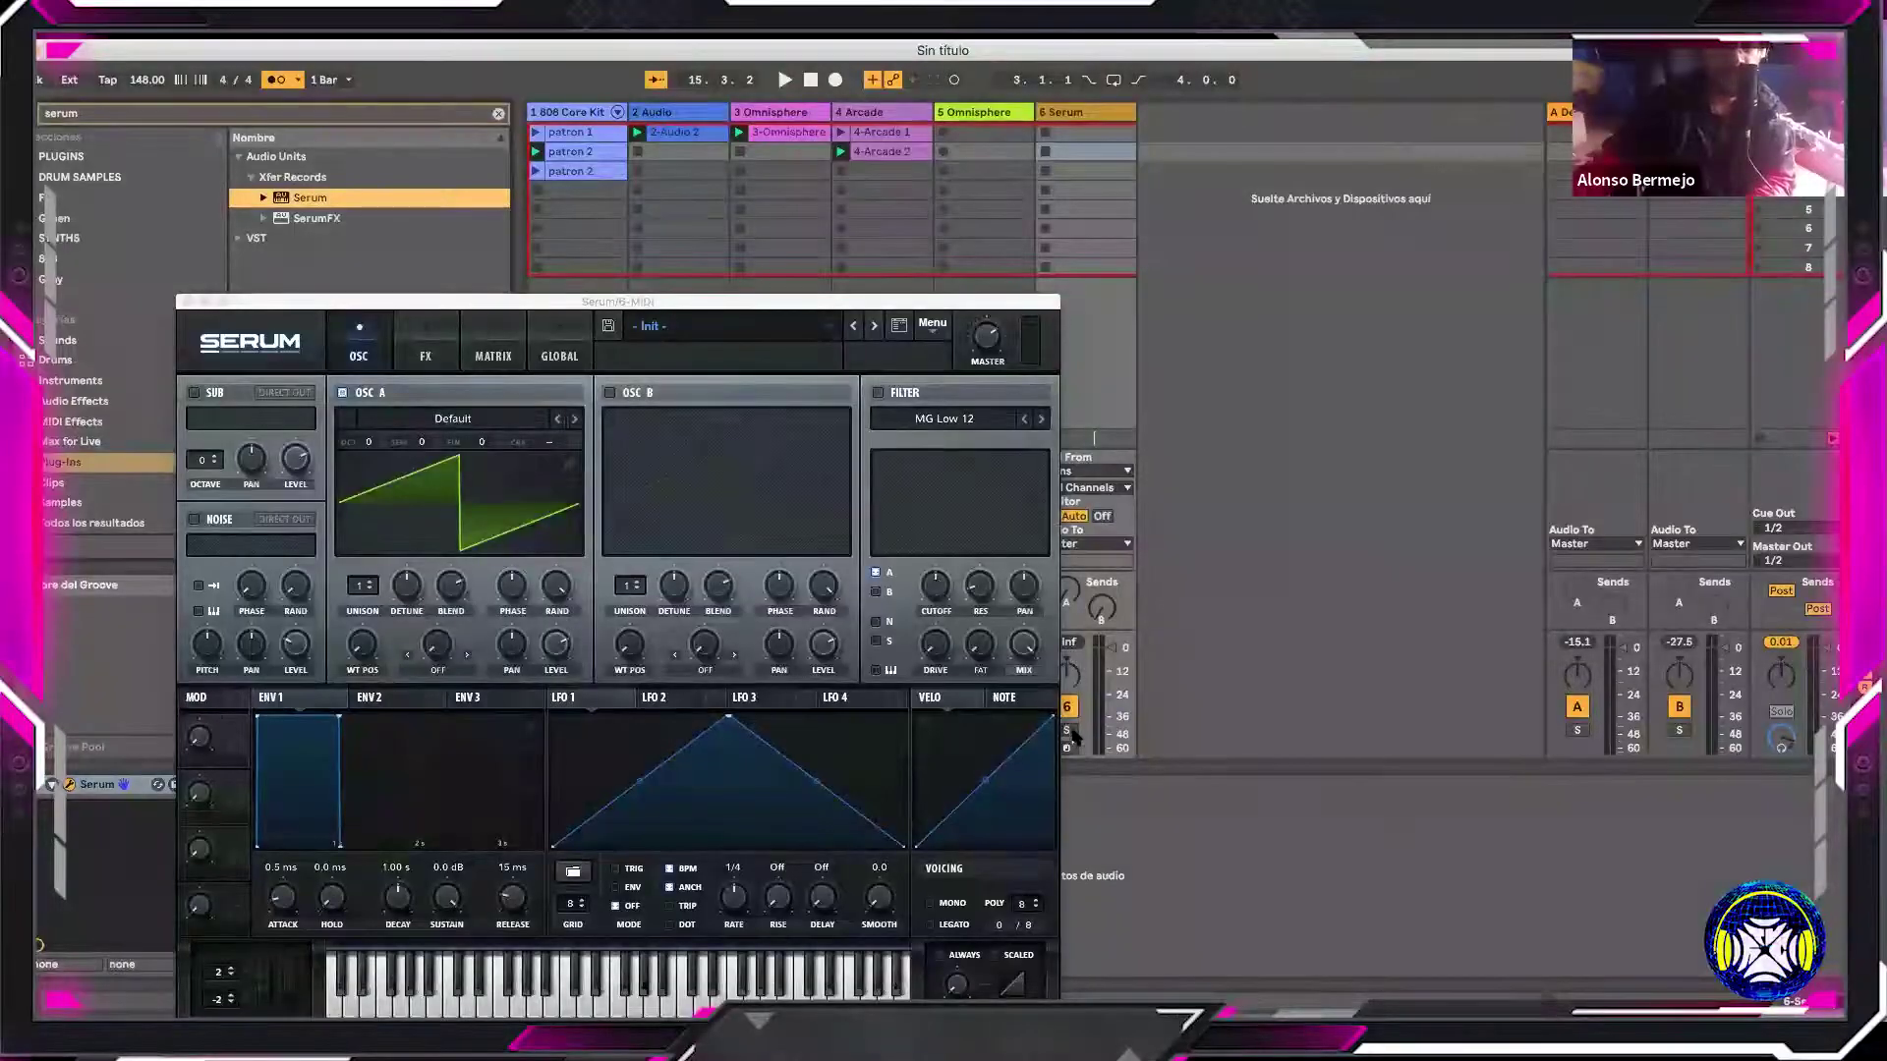
Arm the 6 Serum track for recording and lower its volume
{"action": "left_click", "coordinate": [1068, 745]}
{"action": "left_click_drag", "start_coordinate": [1112, 647], "coordinate": [1111, 677]}
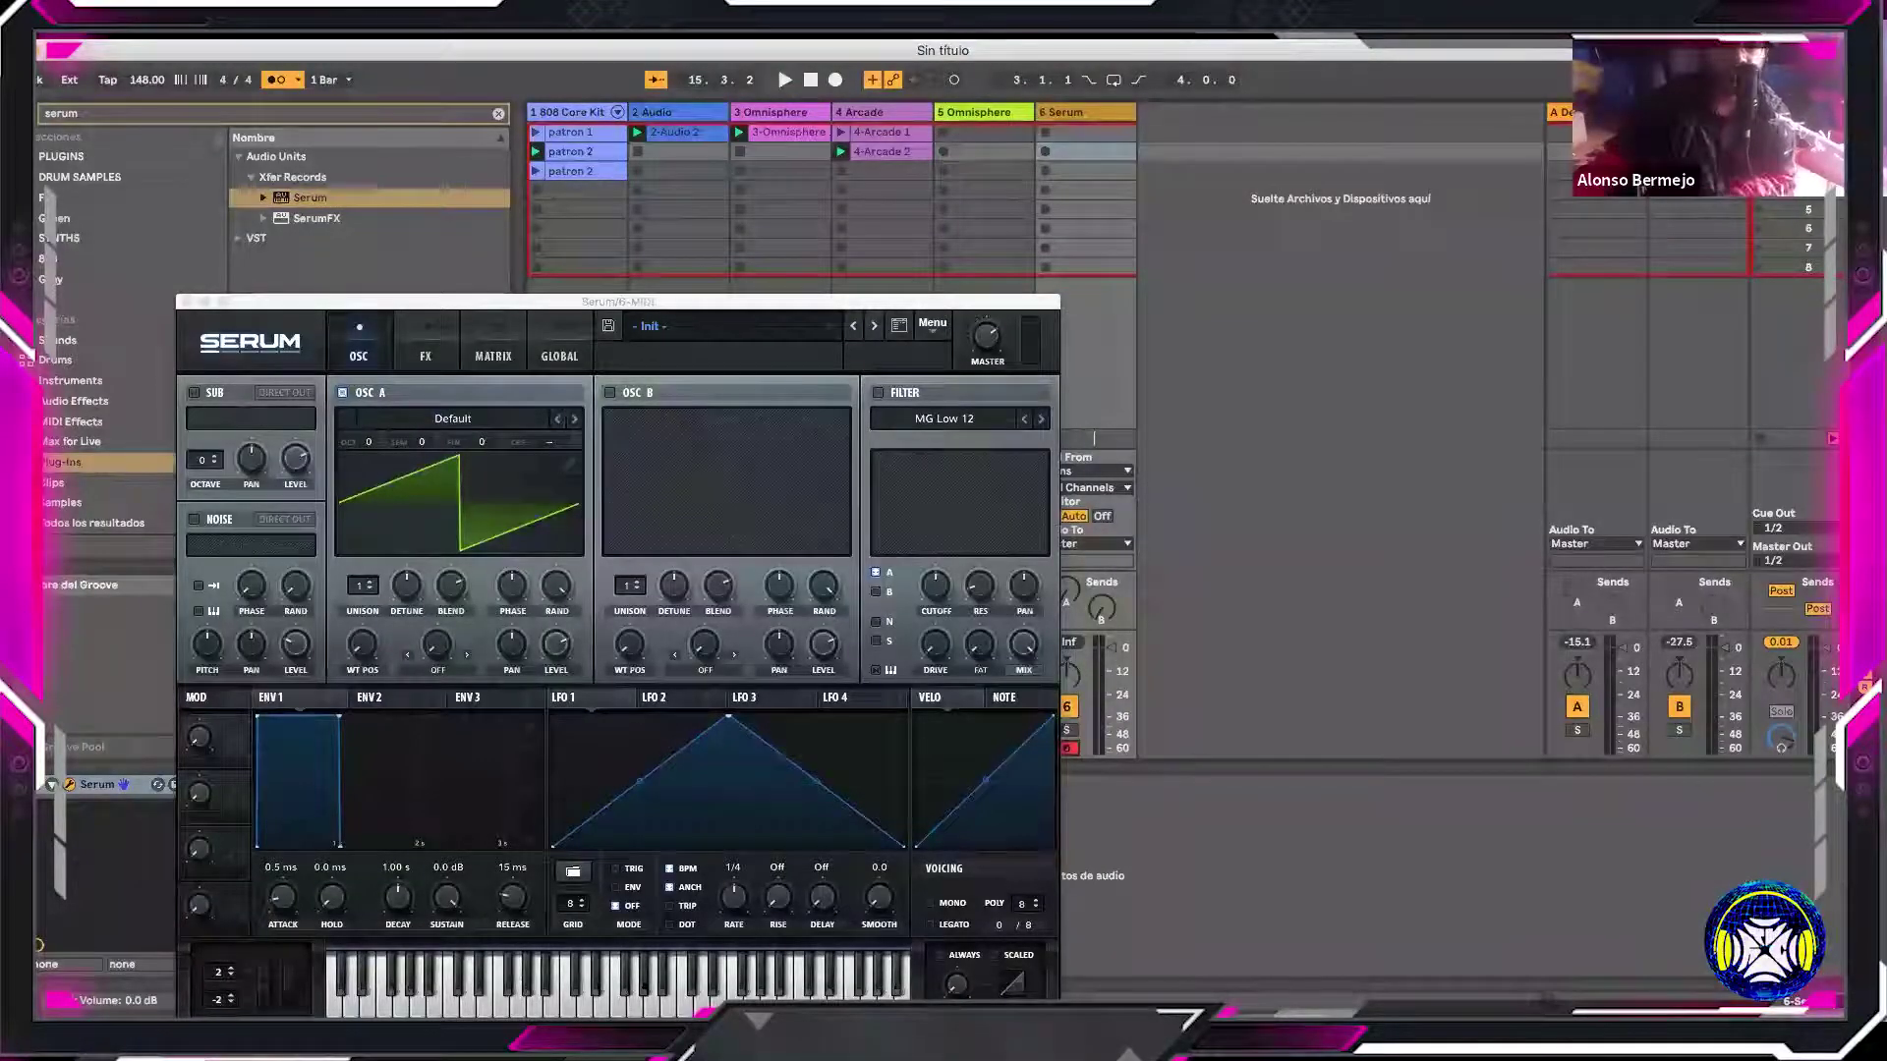
{"action": "left_click_drag", "start_coordinate": [1111, 677], "coordinate": [1112, 653]}
Browse Serum's lead presets, load LD D_Lead 2 [DU], and set the 6 Serum track volume to -13.5 dB
{"action": "left_click", "coordinate": [656, 330]}
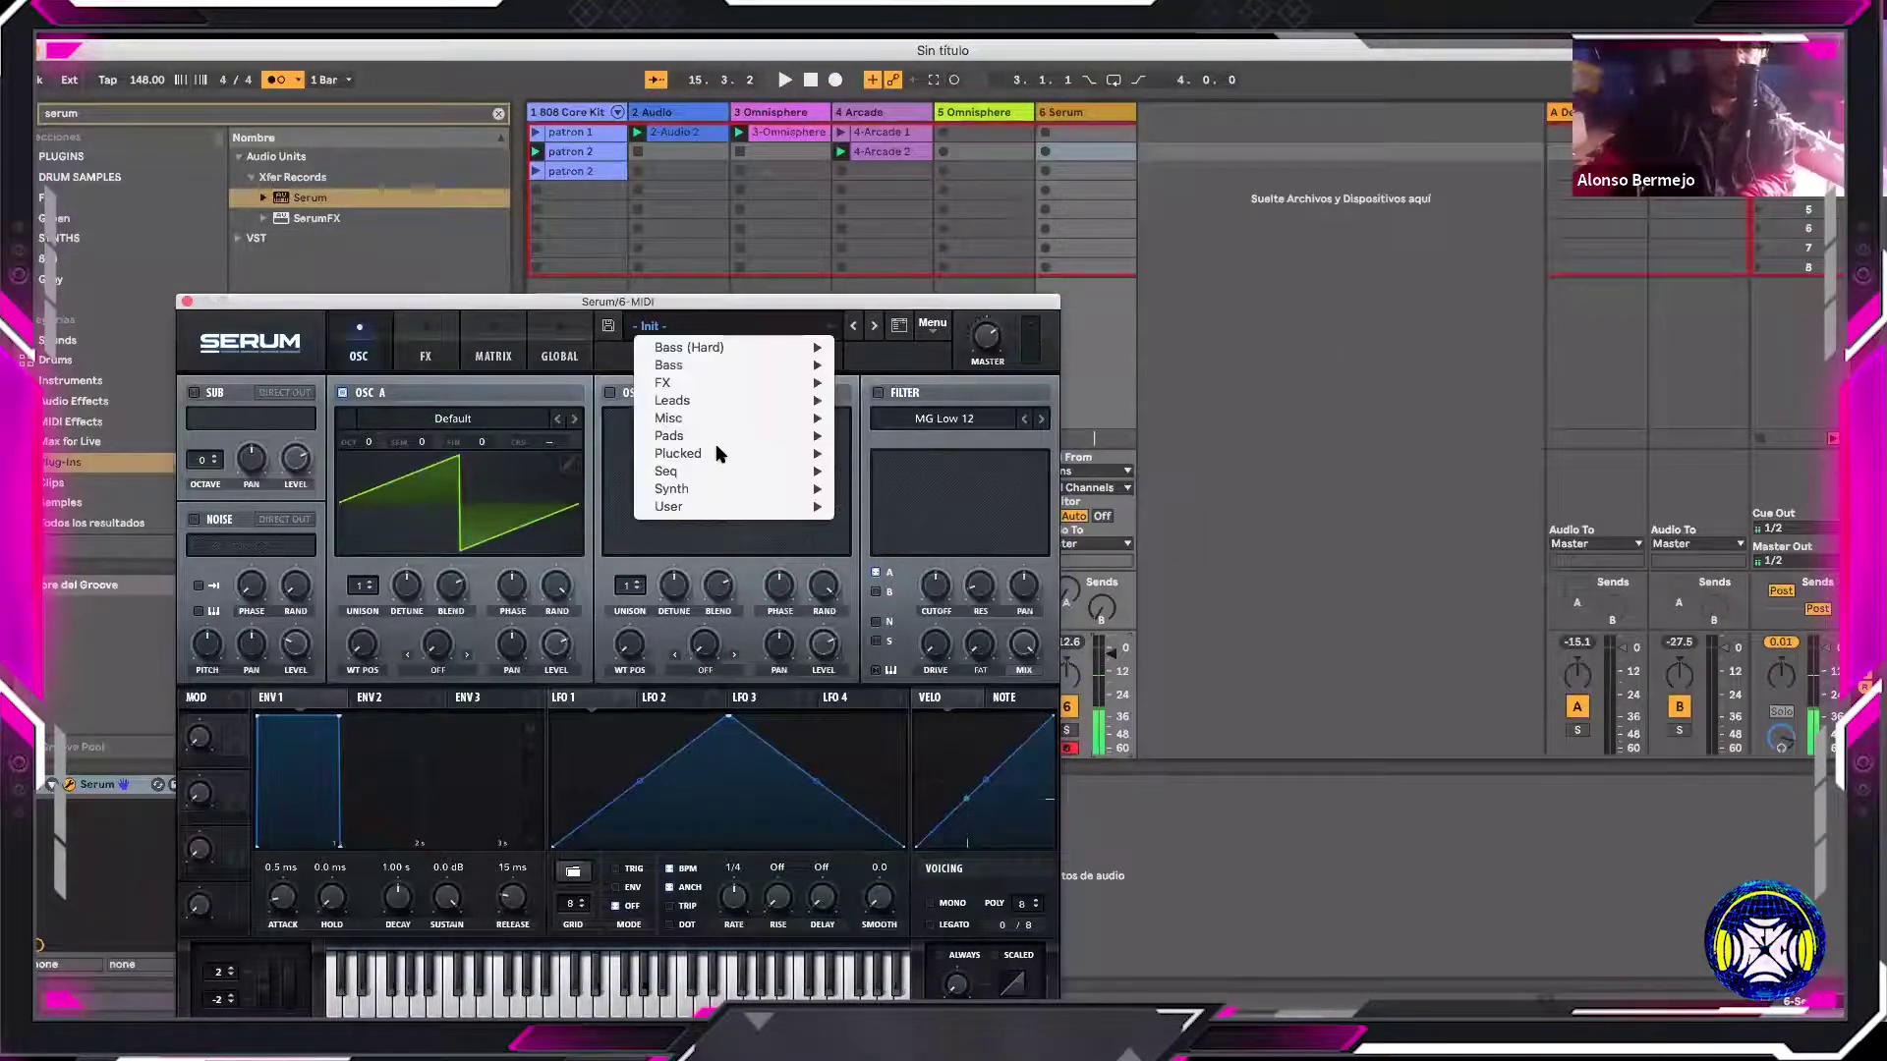
{"action": "mouse_move", "coordinate": [722, 436]}
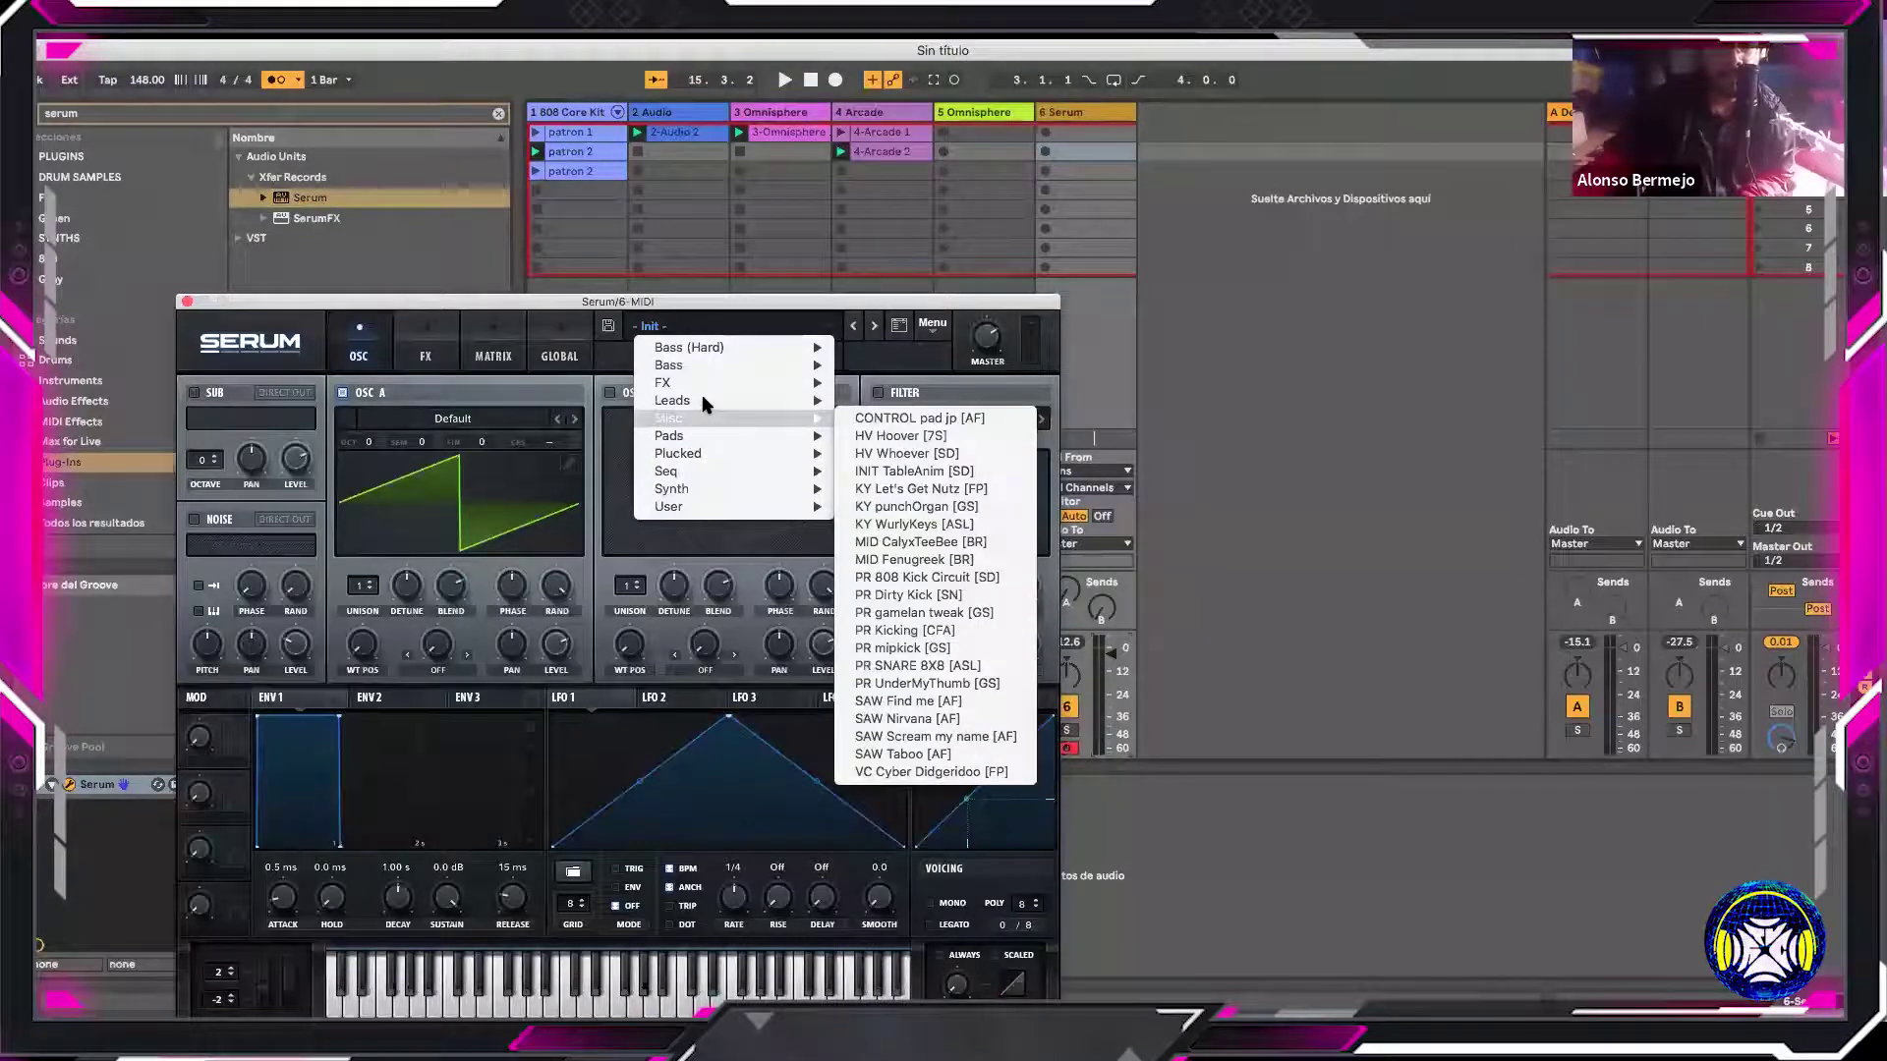
{"action": "mouse_move", "coordinate": [703, 398]}
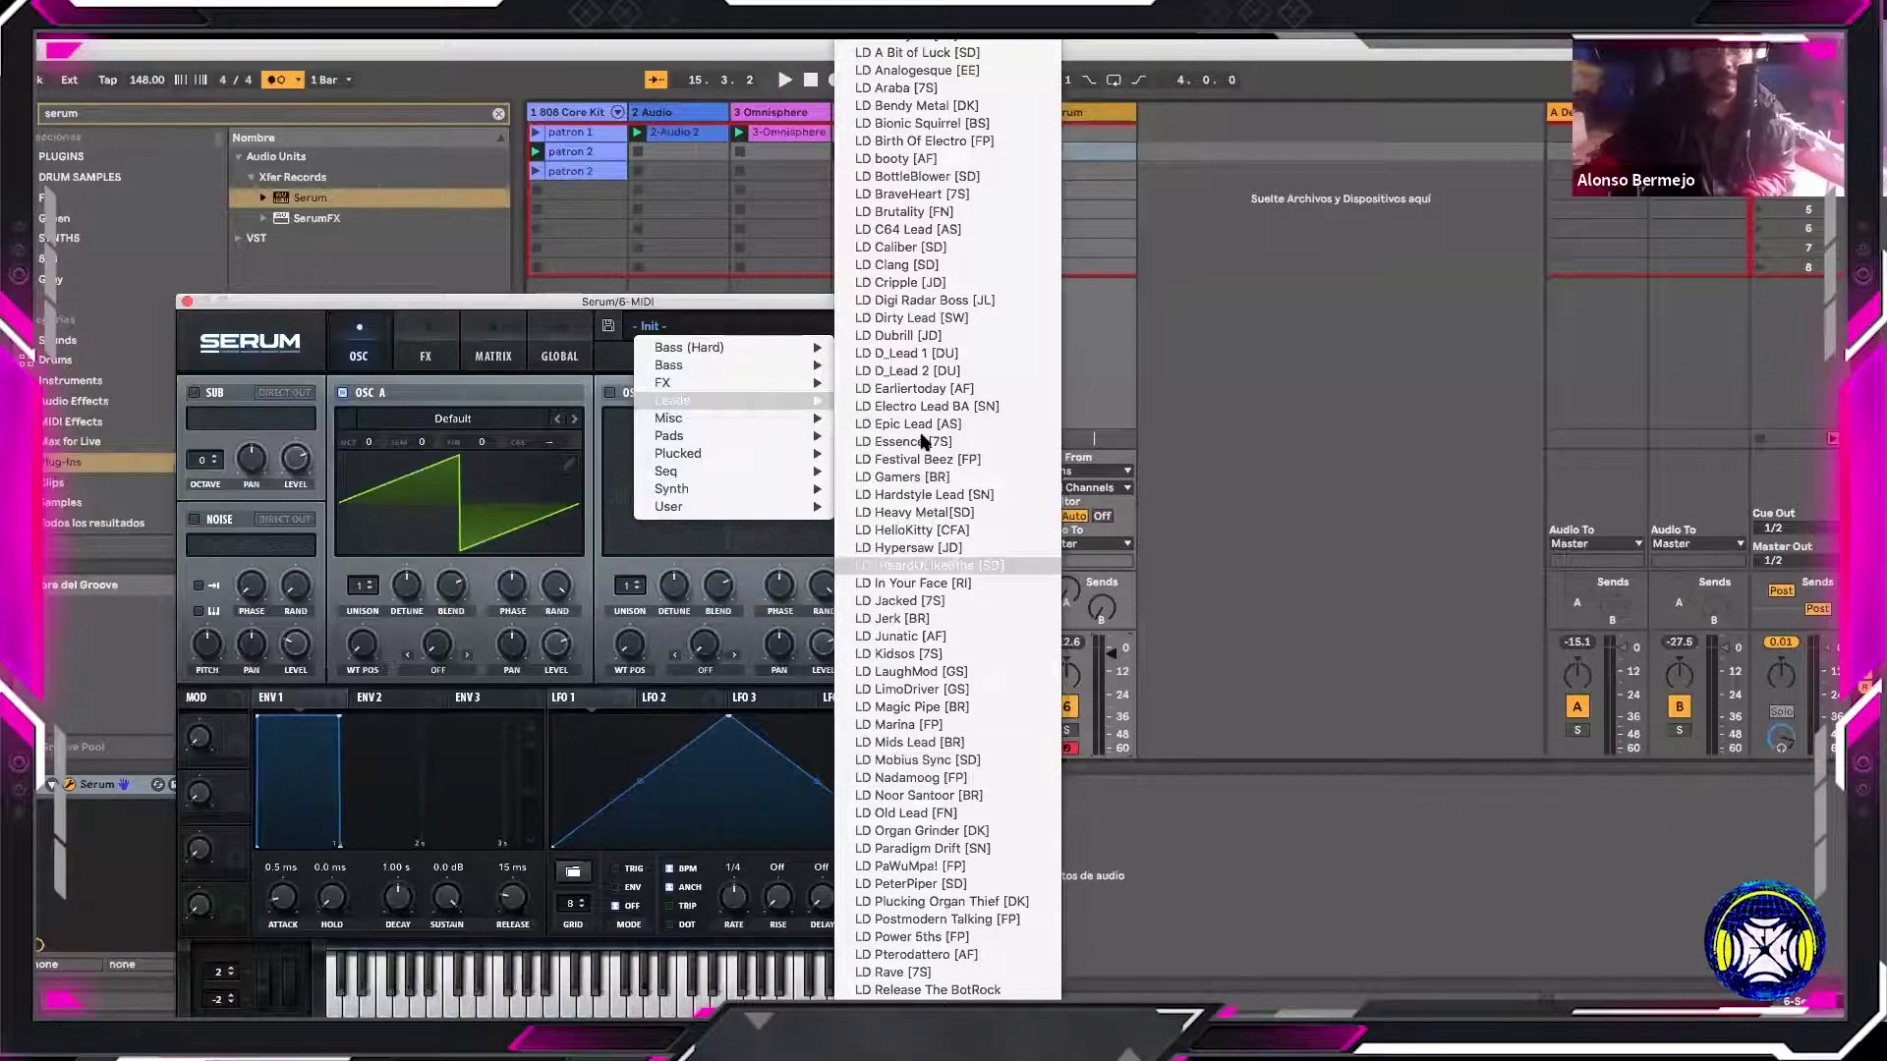
{"action": "left_click", "coordinate": [1163, 695]}
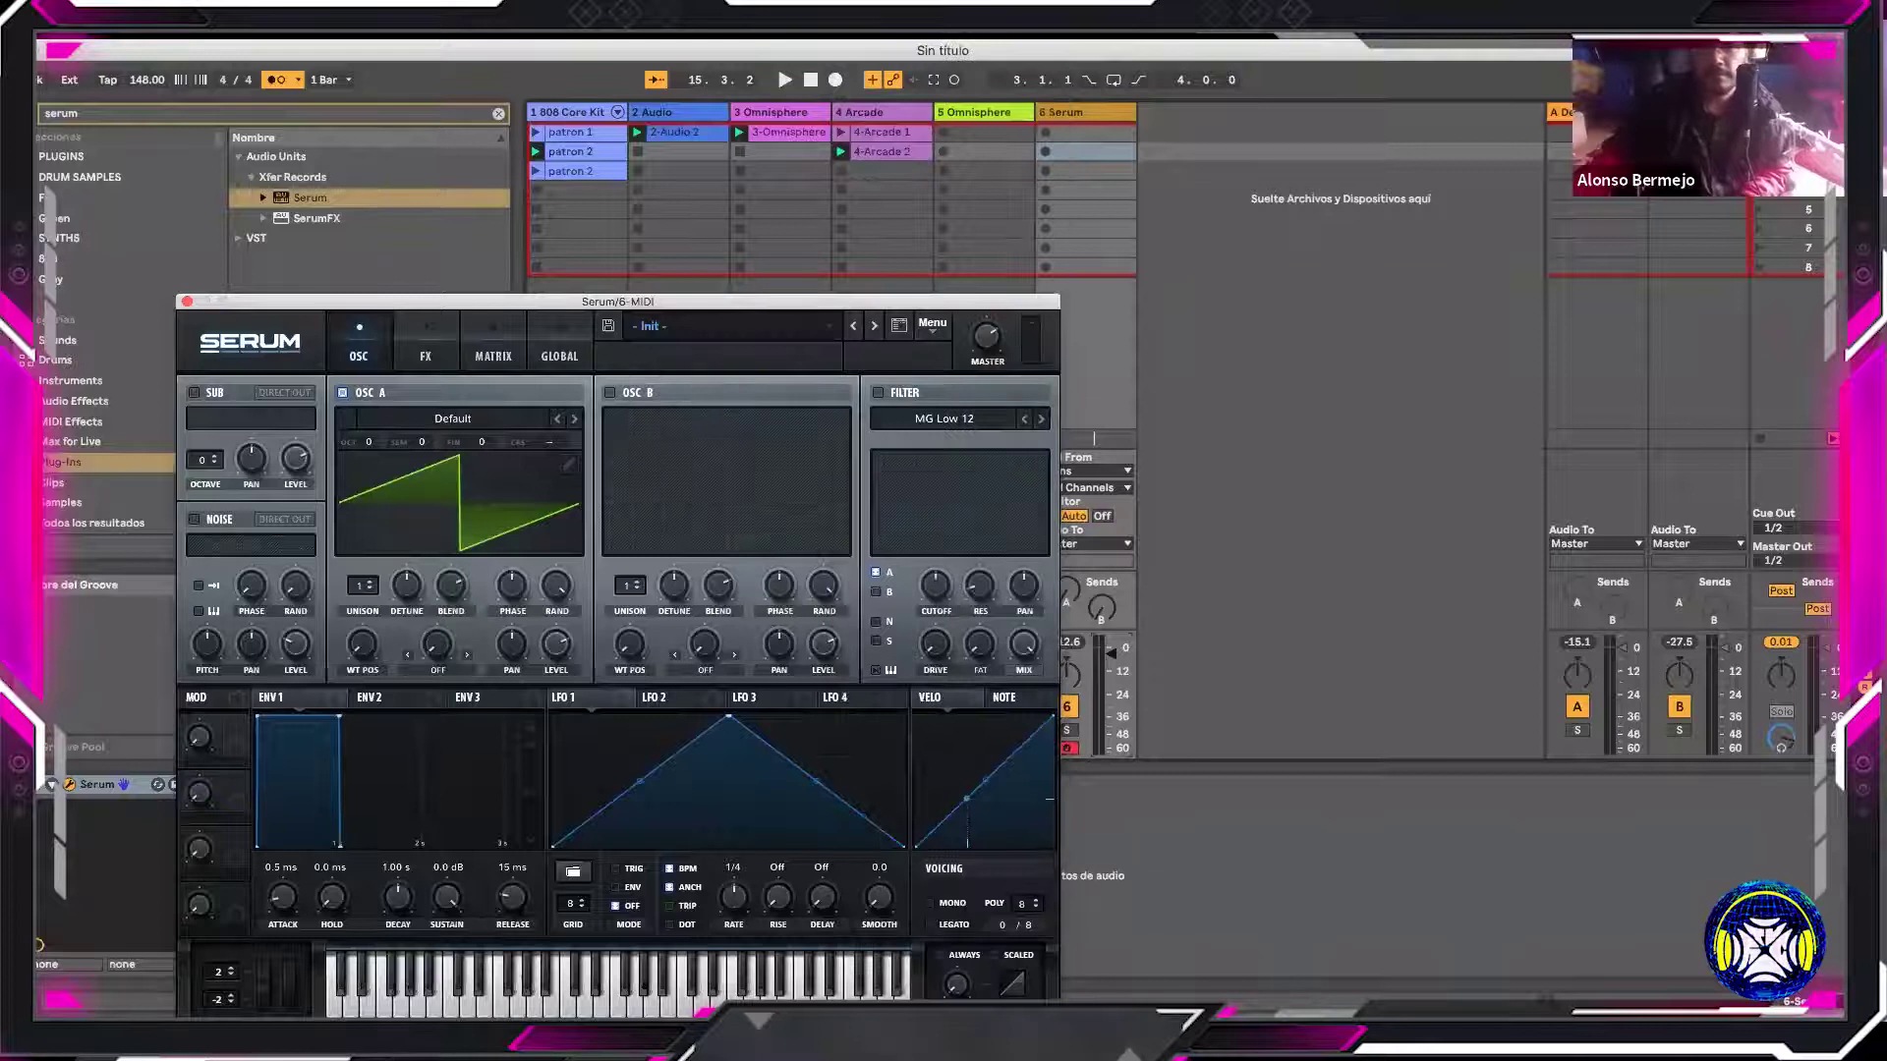
{"action": "left_click_drag", "start_coordinate": [1111, 654], "coordinate": [1114, 670]}
{"action": "left_click", "coordinate": [873, 327]}
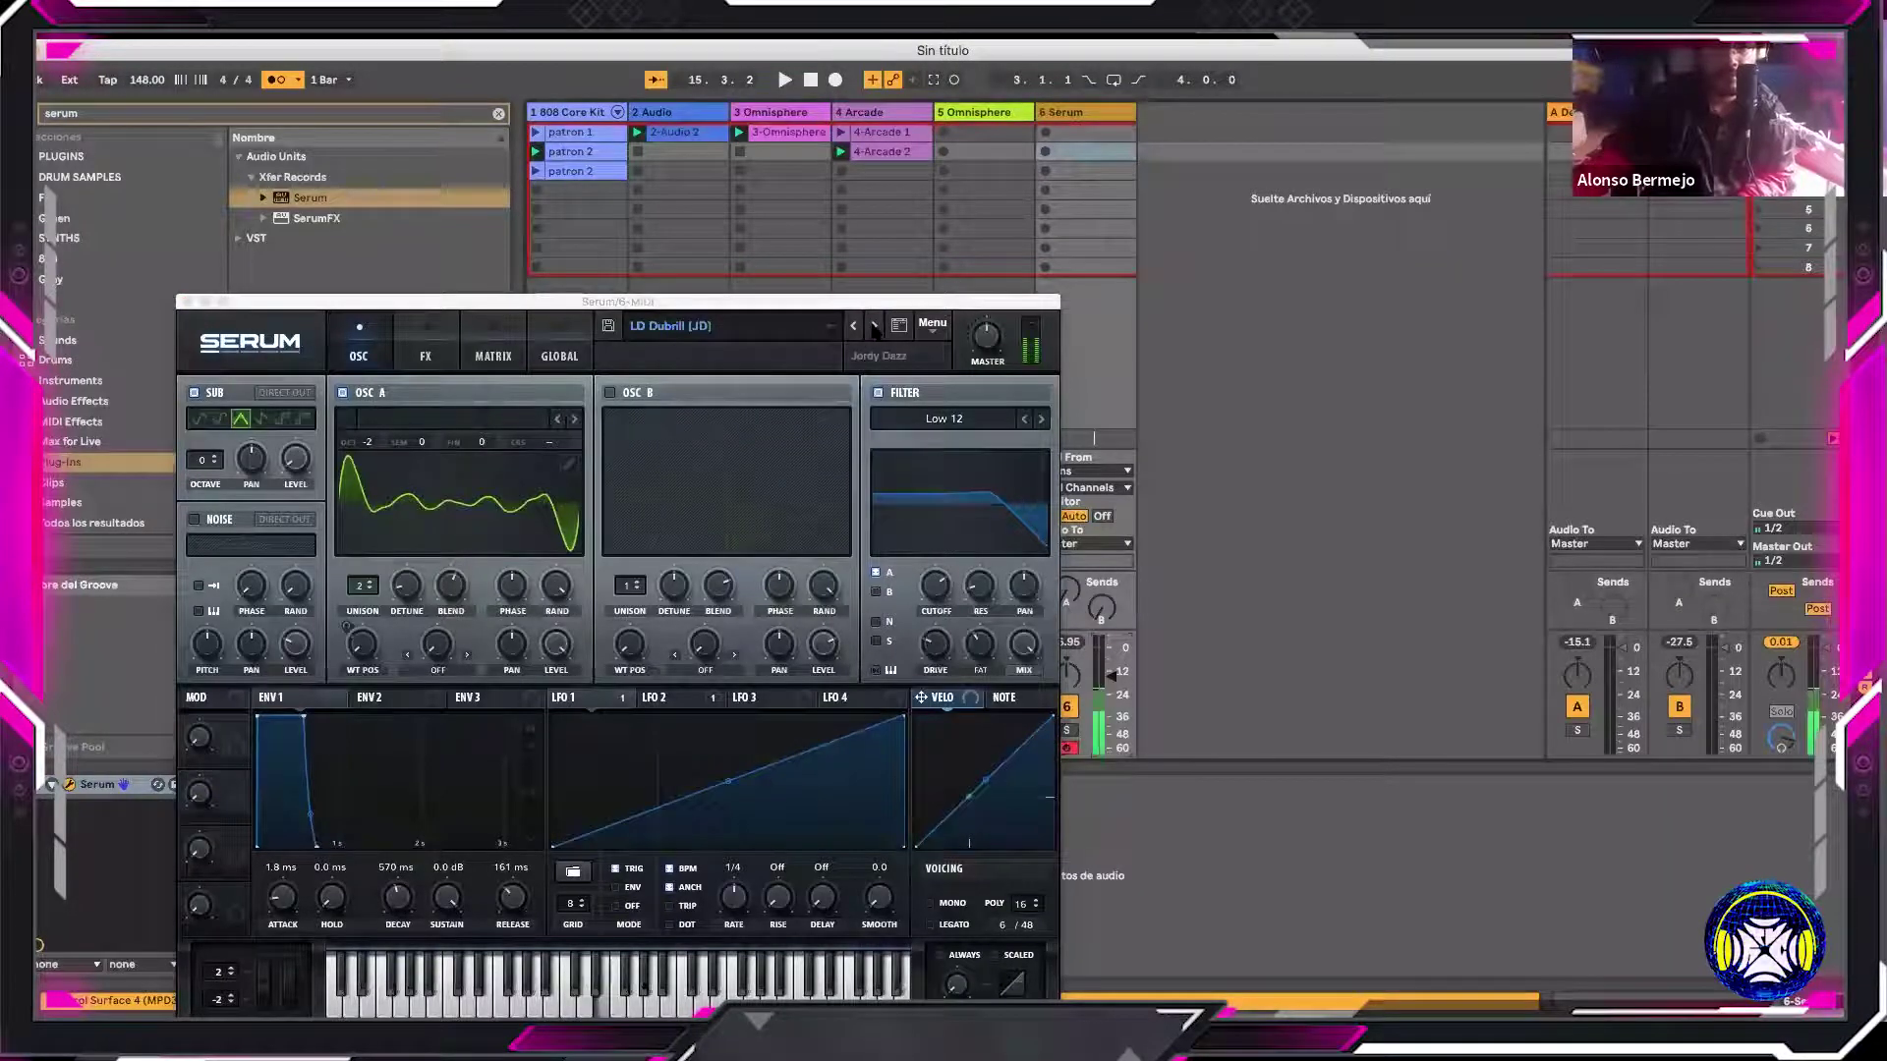
{"action": "left_click", "coordinate": [872, 327]}
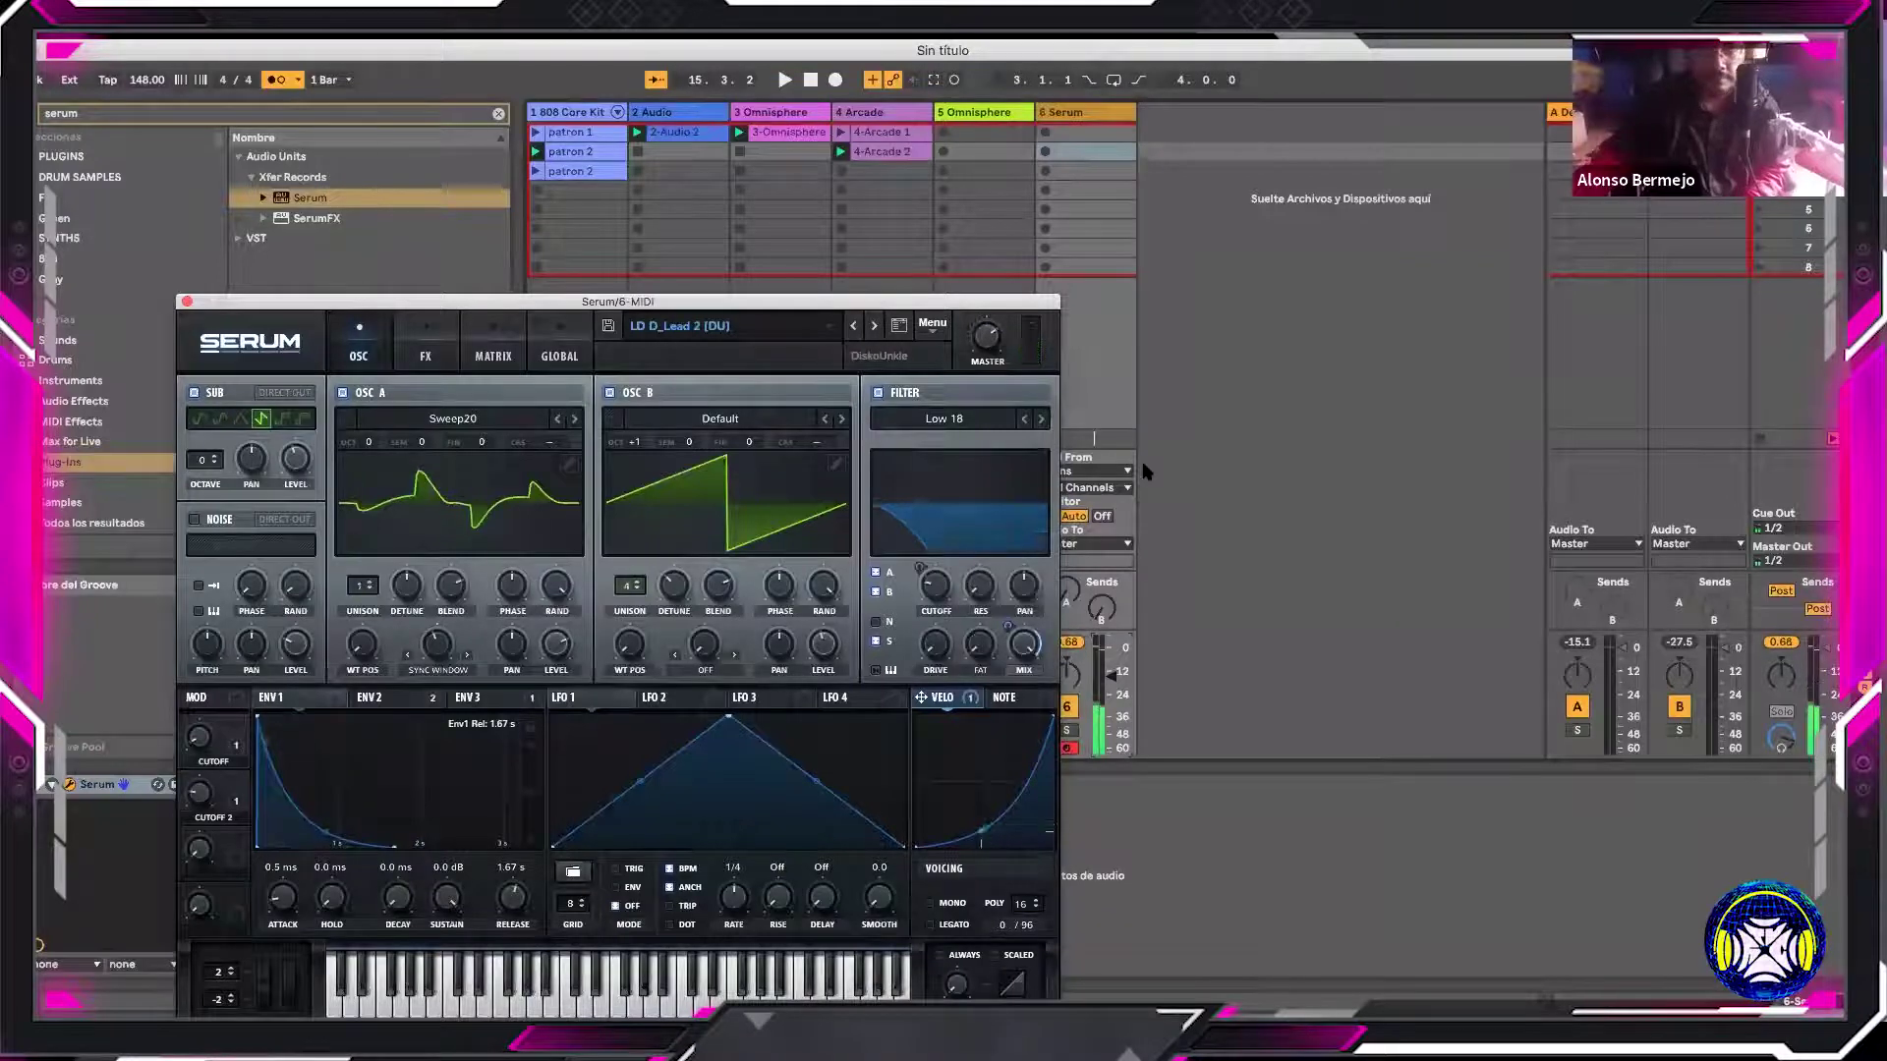
{"action": "mouse_move", "coordinate": [1110, 676]}
{"action": "left_mouse_down"}
{"action": "mouse_move", "coordinate": [1110, 652]}
{"action": "mouse_move", "coordinate": [1108, 673]}
{"action": "left_mouse_up"}
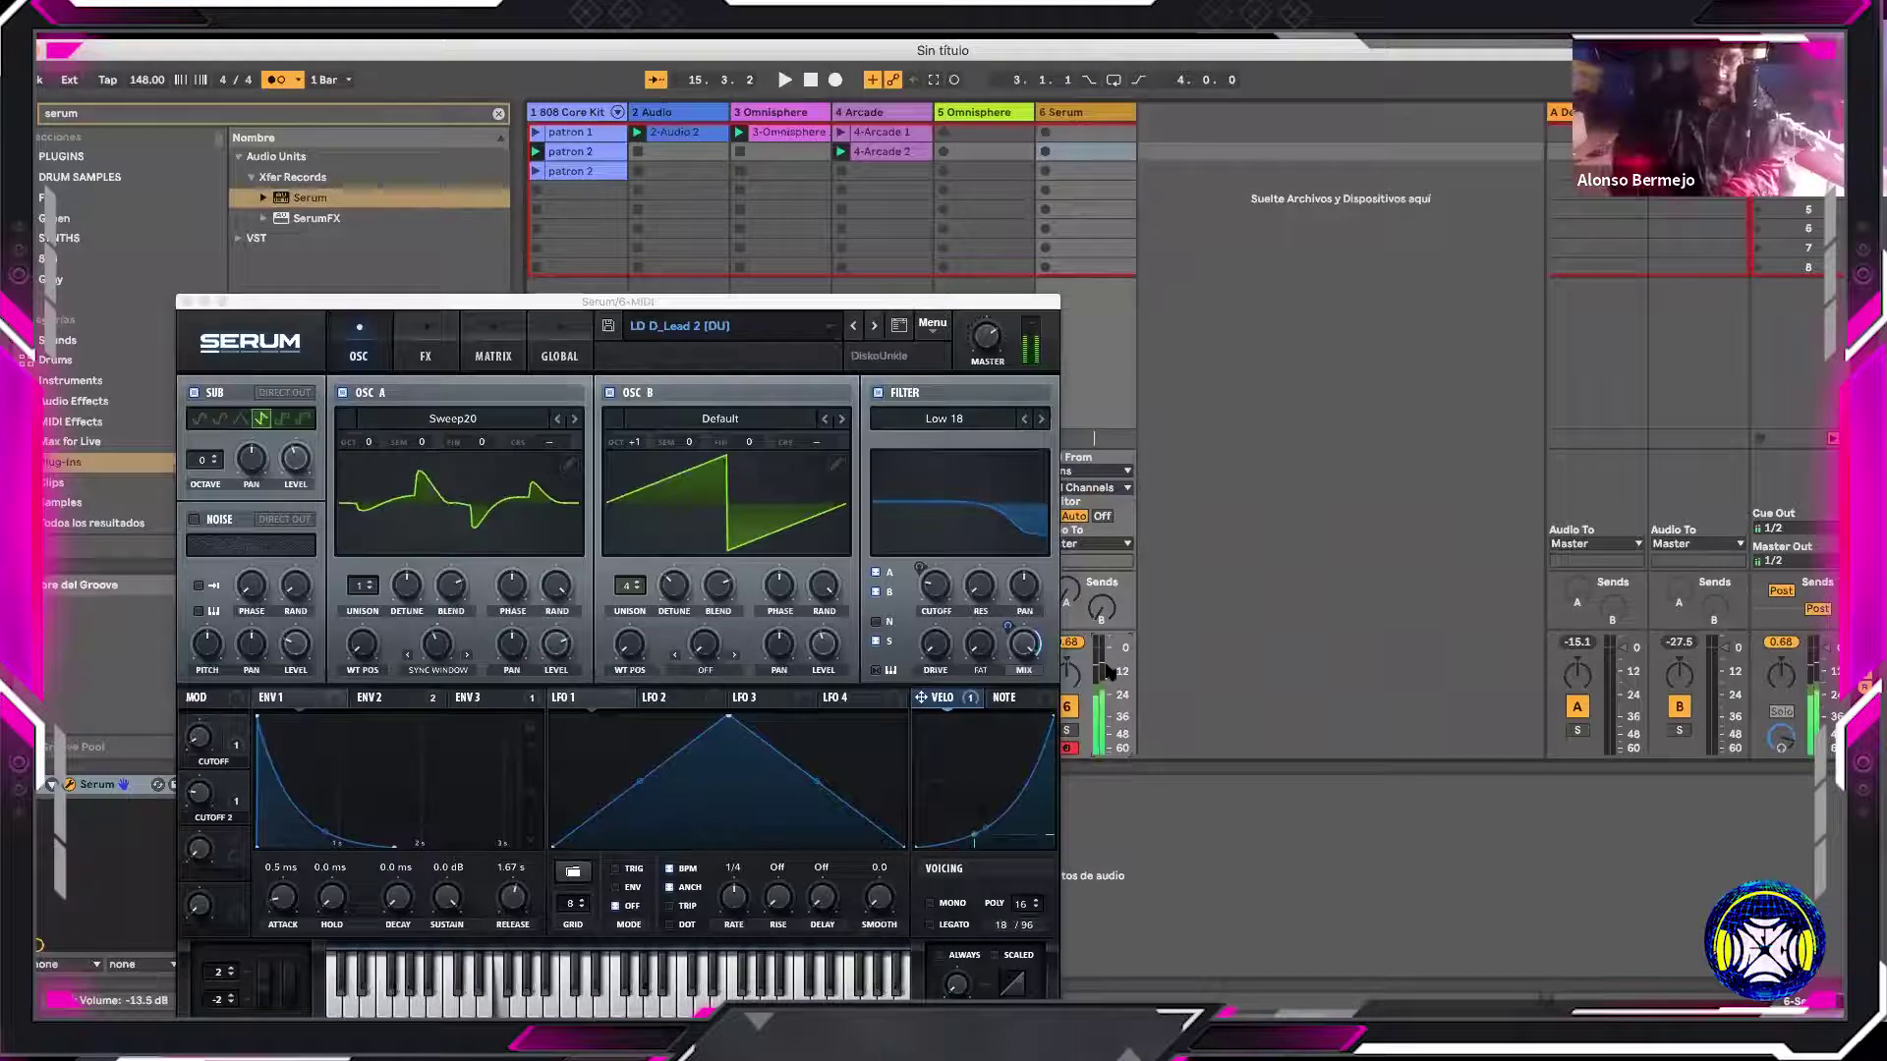
Audition Serum's following lead presets up to LD HelloKitty [CFA] and play the set with it
{"action": "key", "text": "space"}
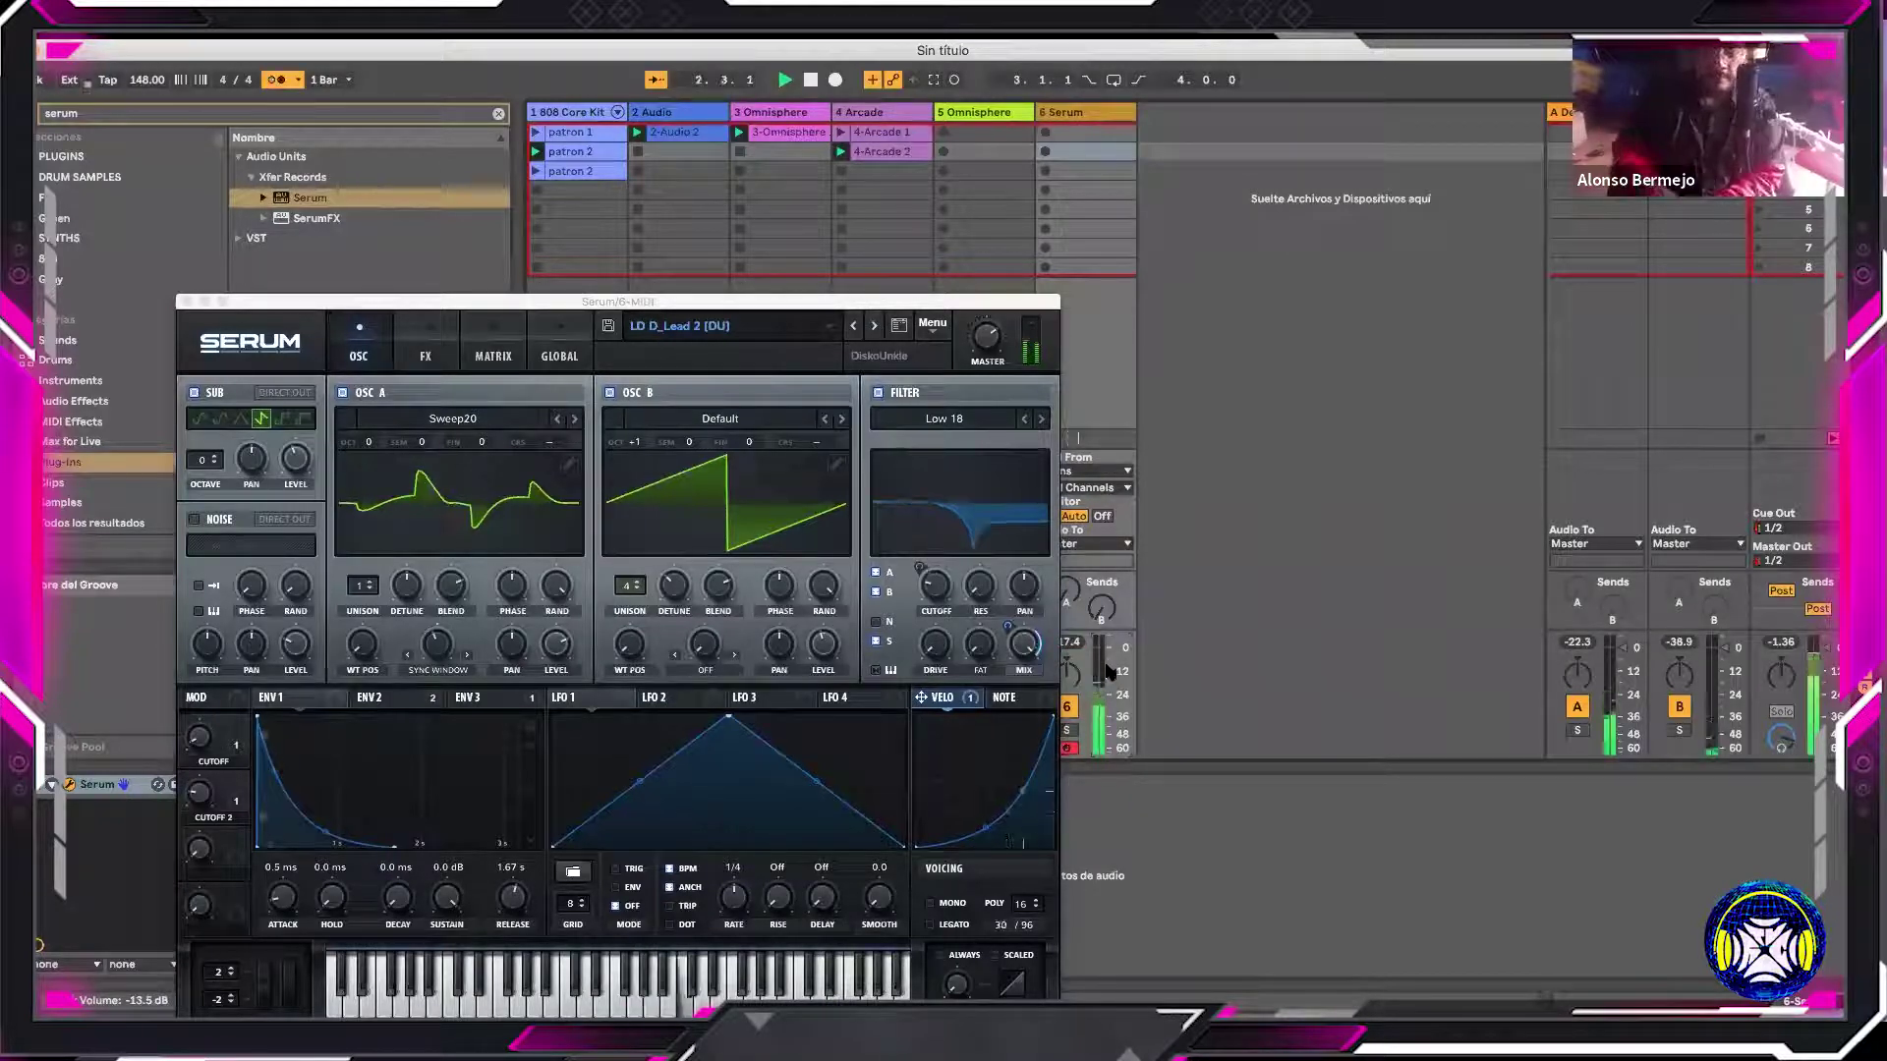
{"action": "left_click", "coordinate": [875, 327]}
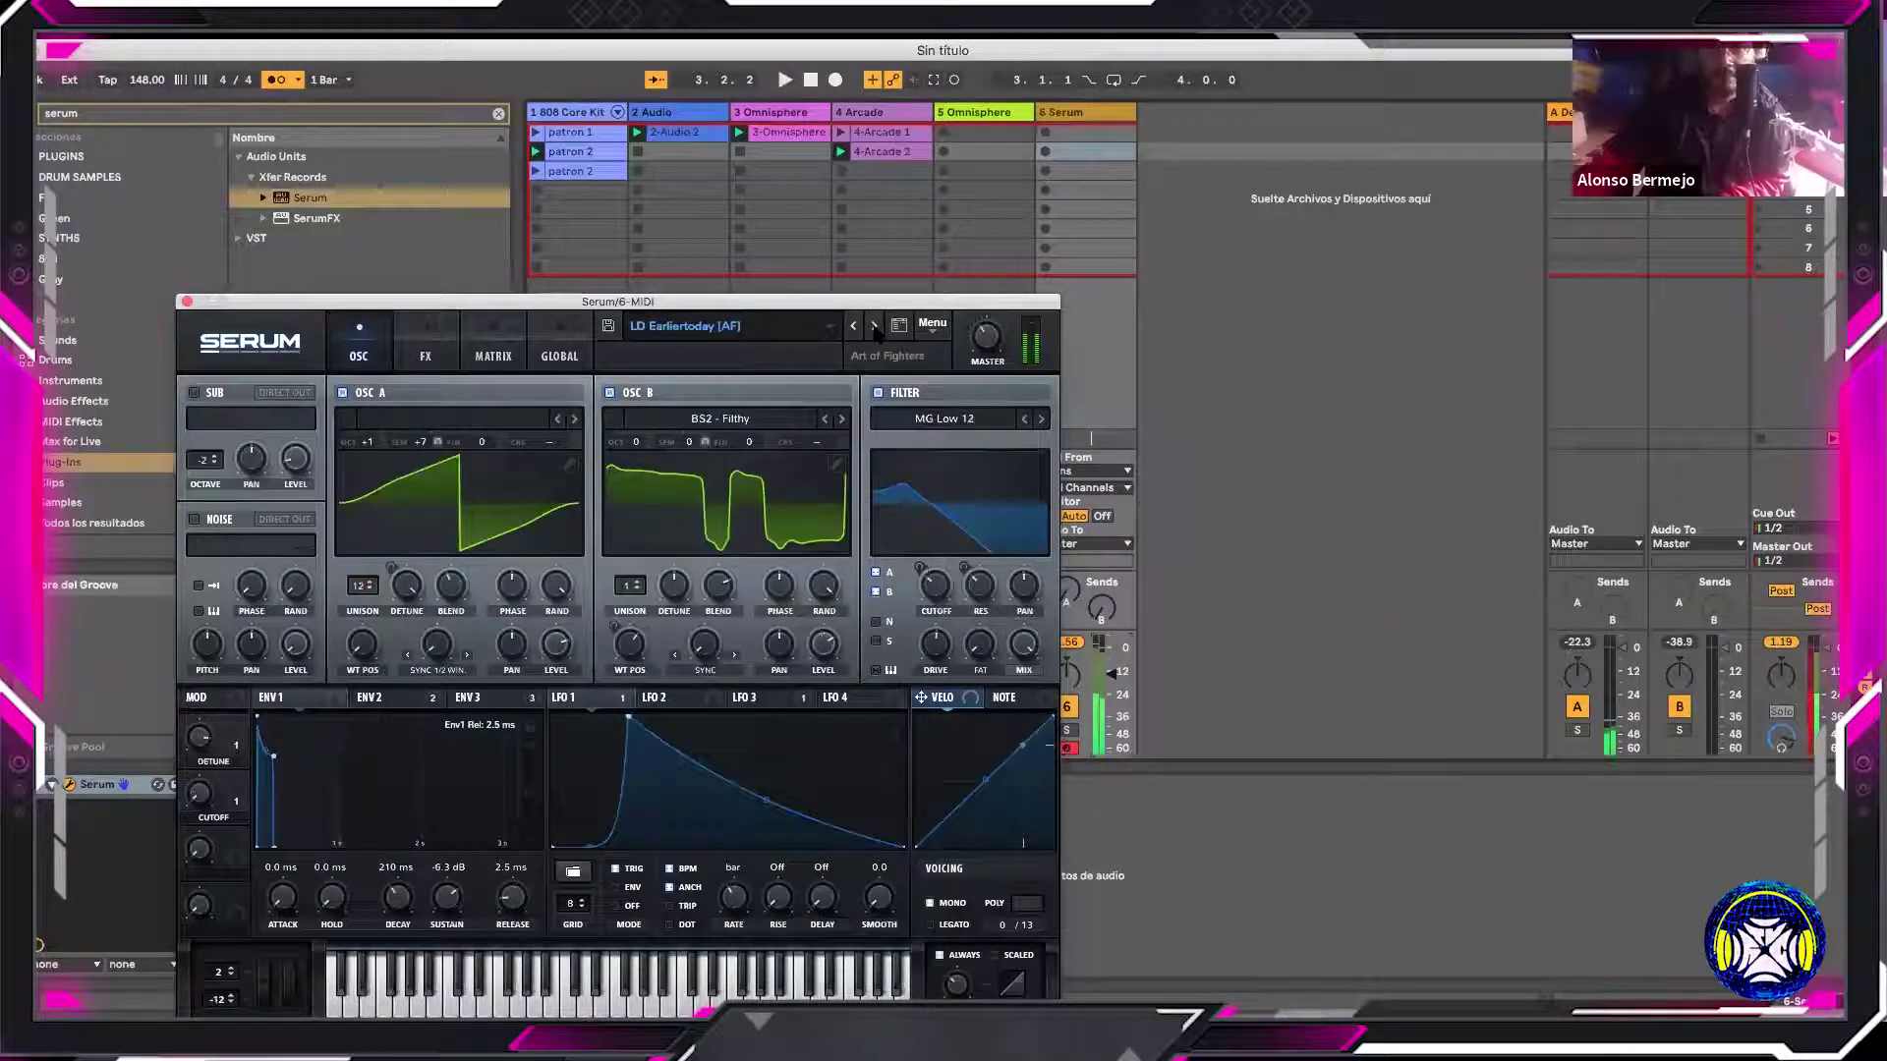
{"action": "left_click", "coordinate": [875, 328]}
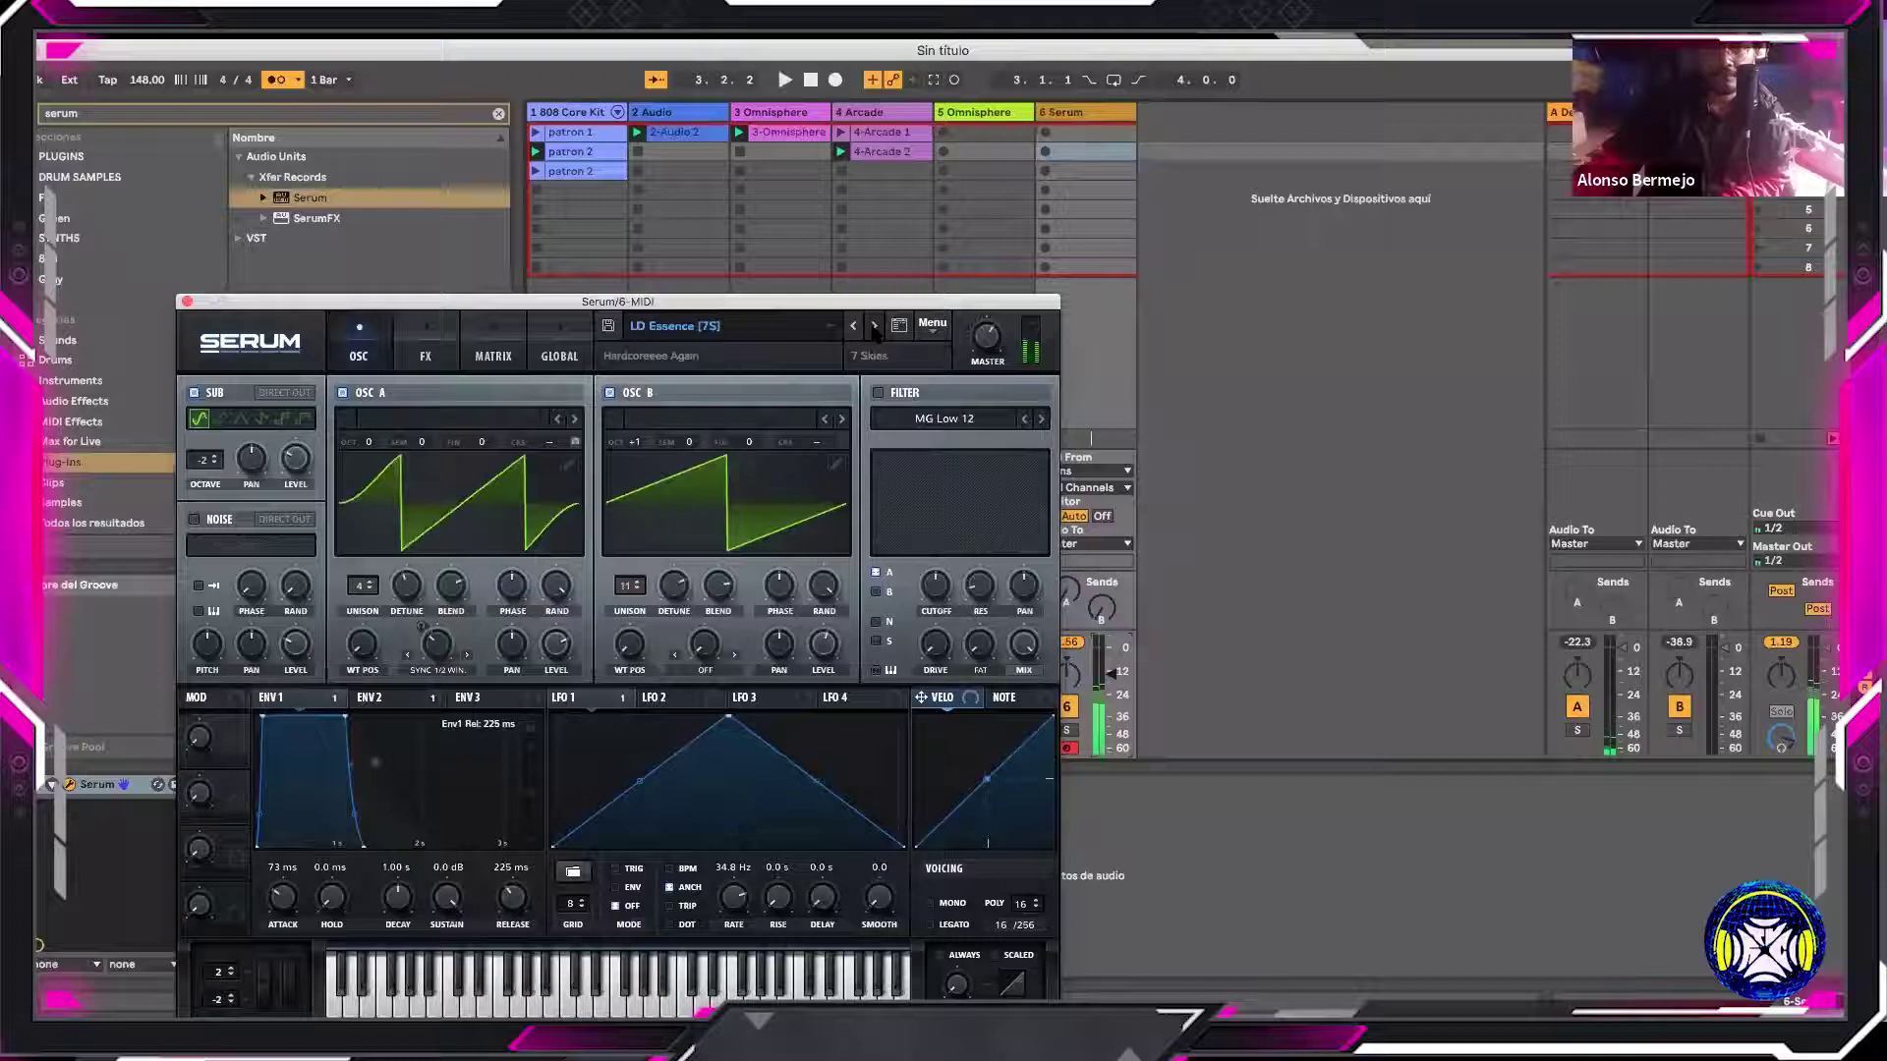
{"action": "left_click", "coordinate": [874, 327]}
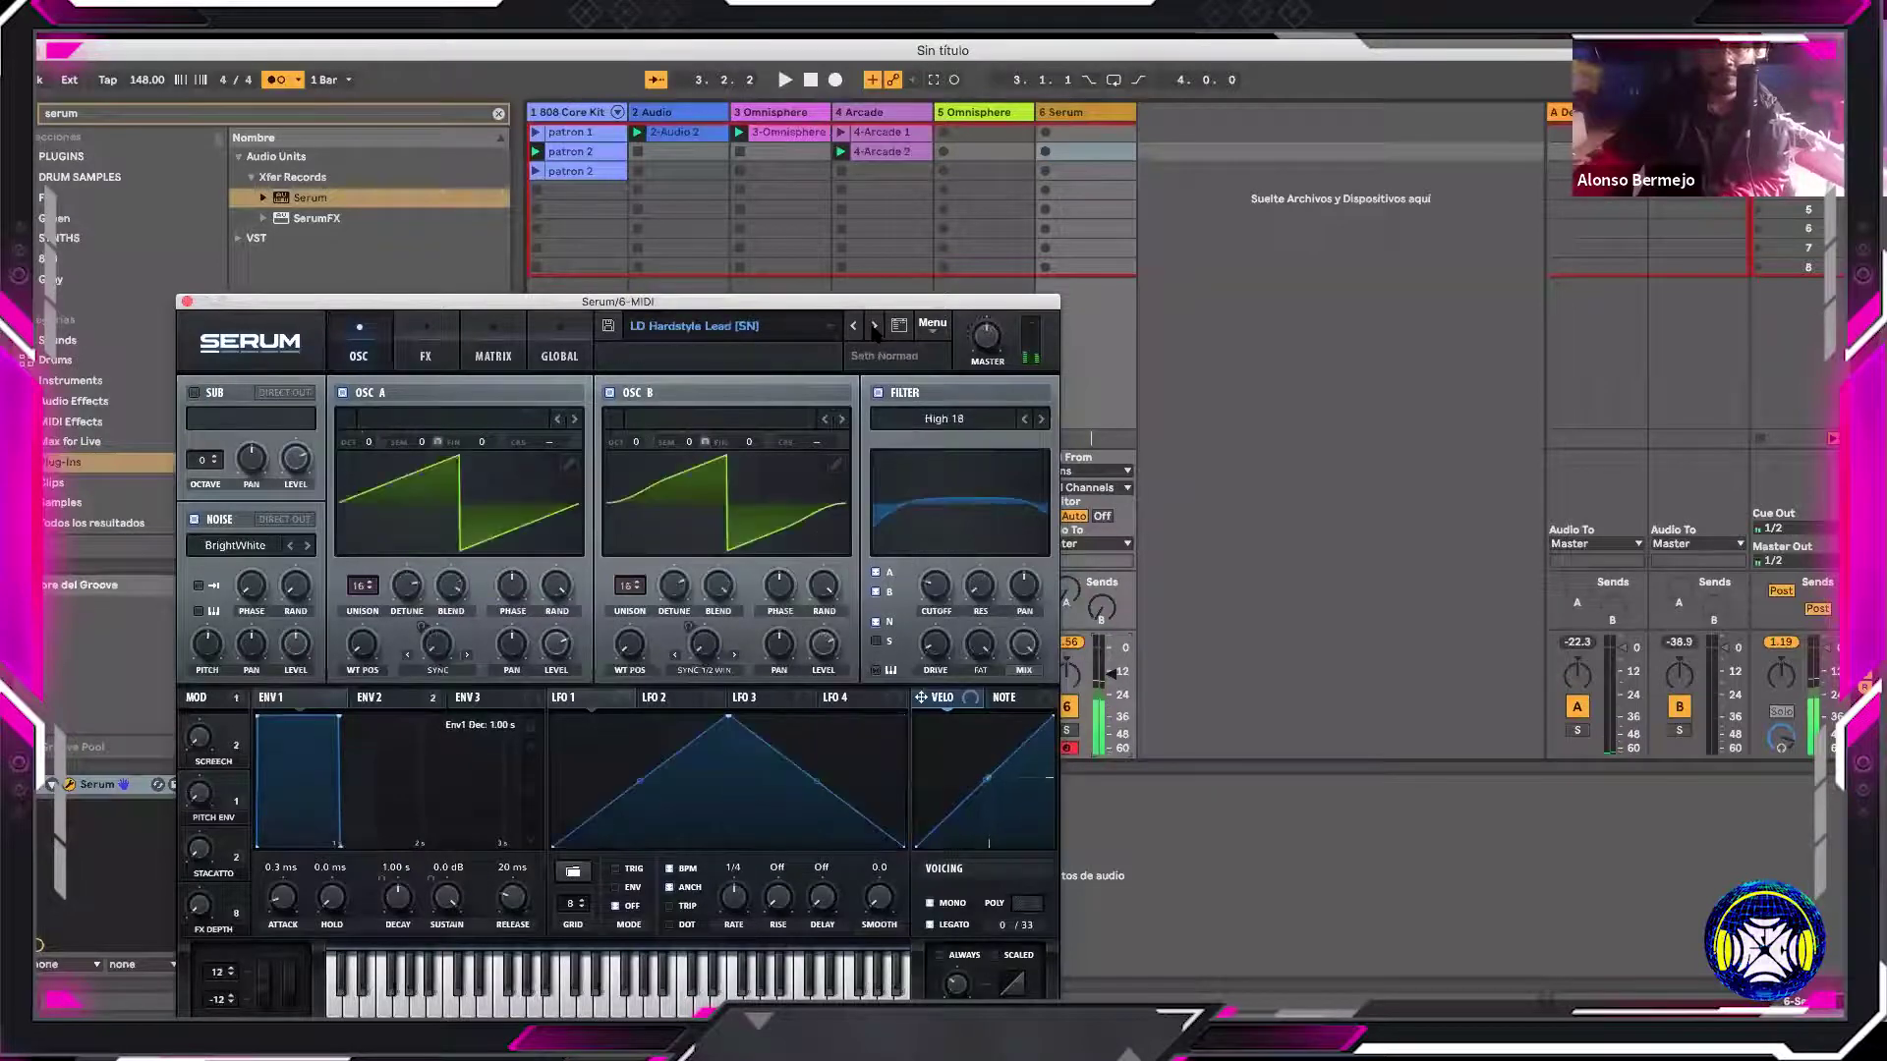
{"action": "left_click", "coordinate": [874, 328]}
{"action": "left_click", "coordinate": [874, 327]}
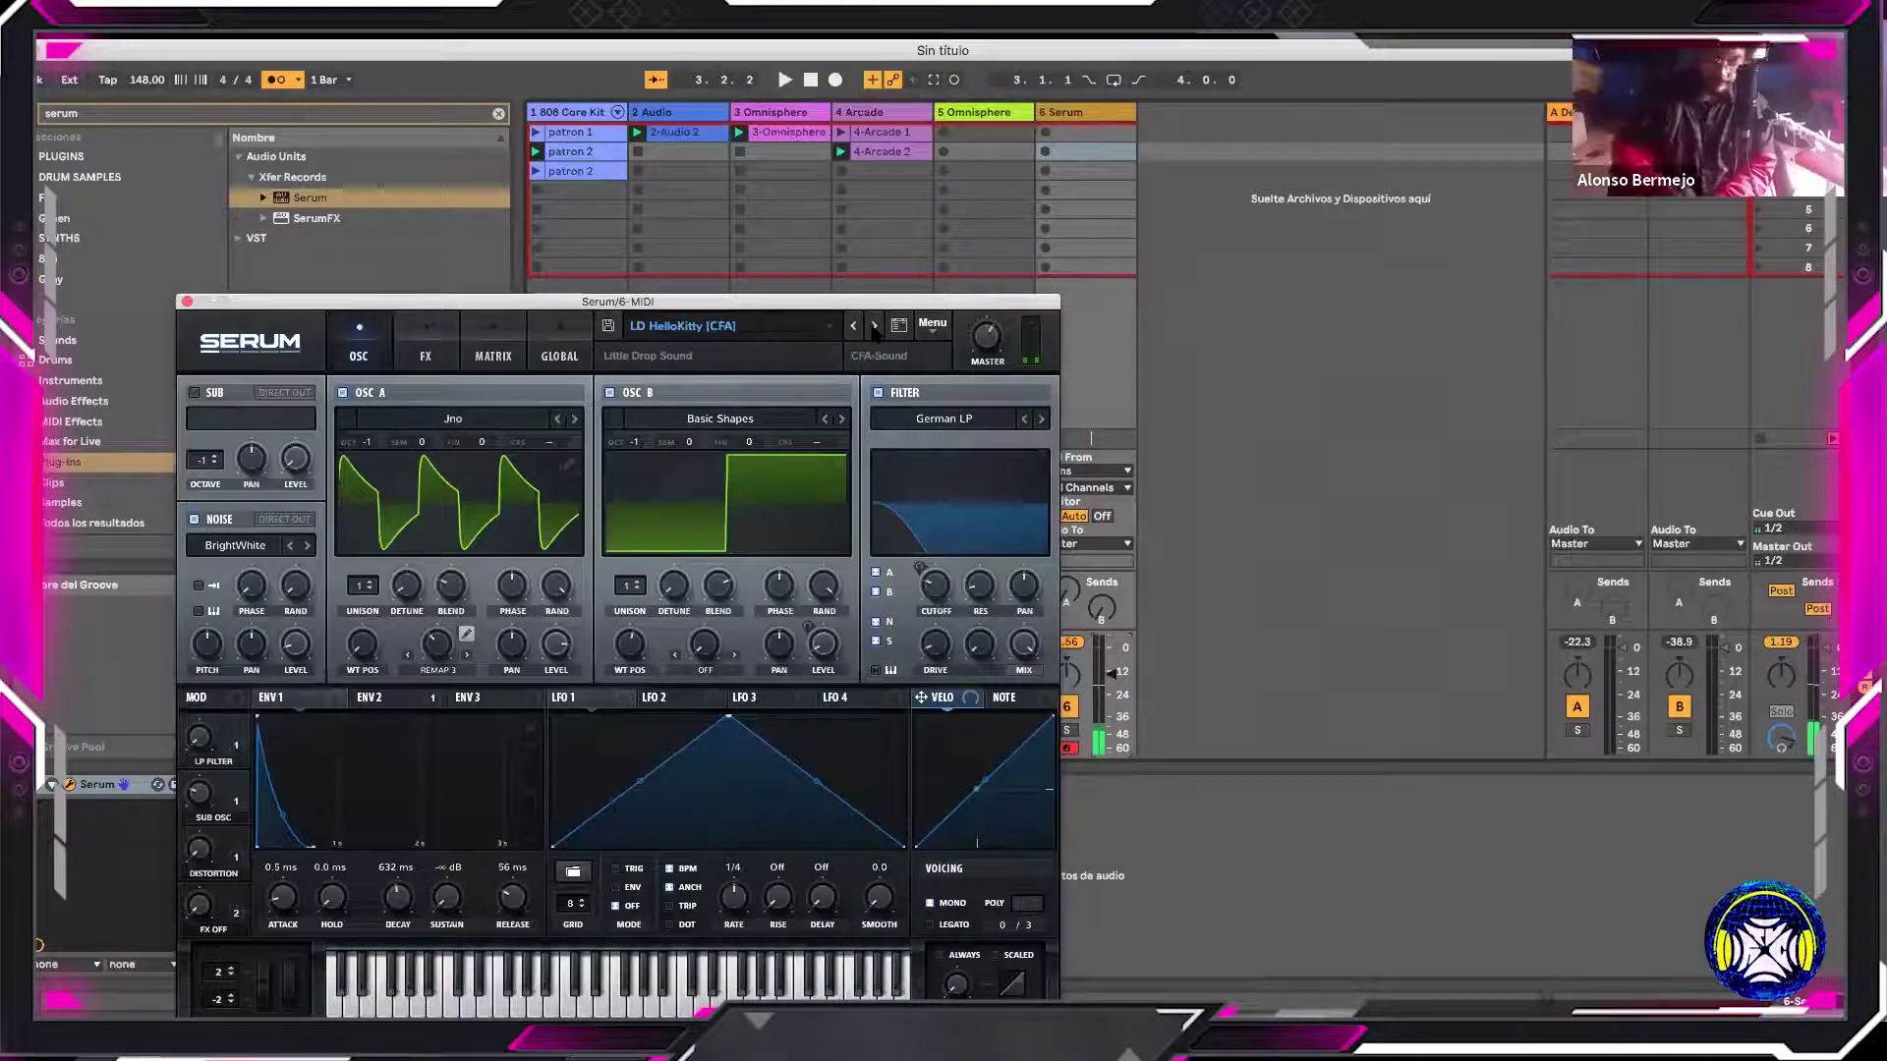
{"action": "key", "text": "space"}
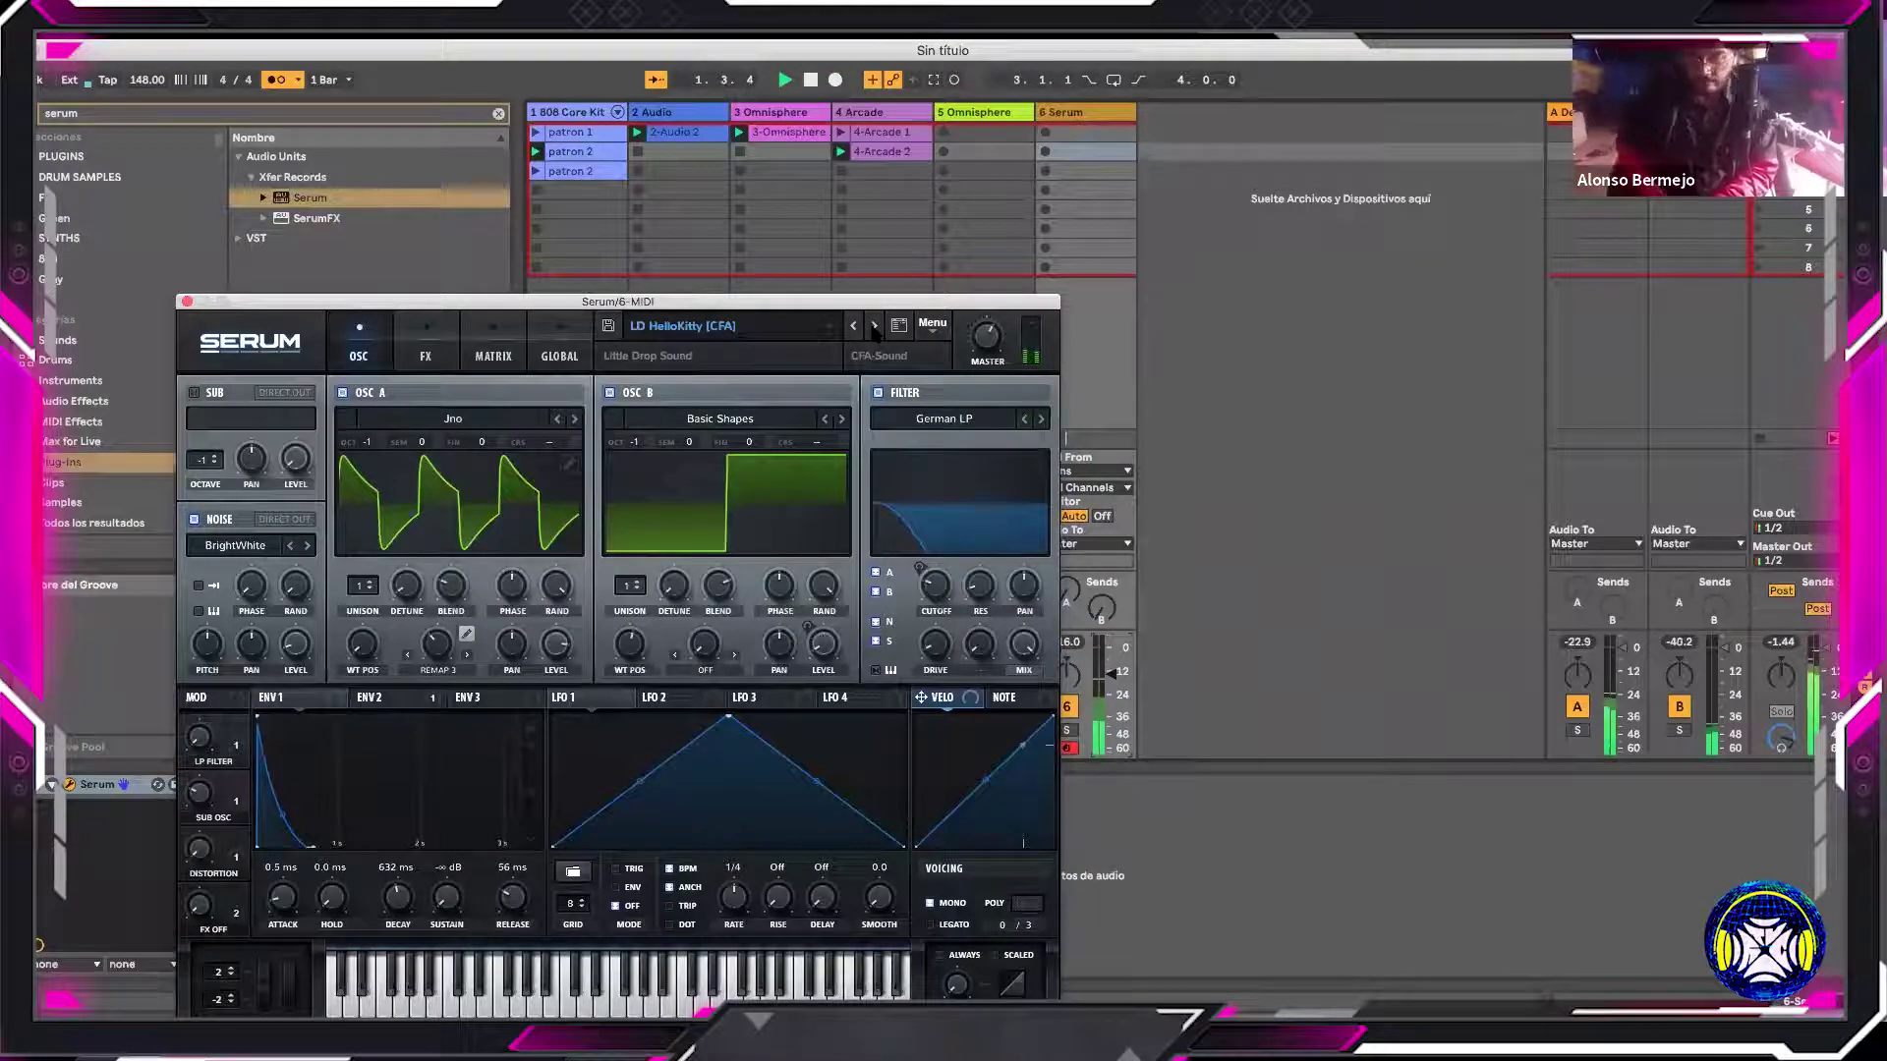
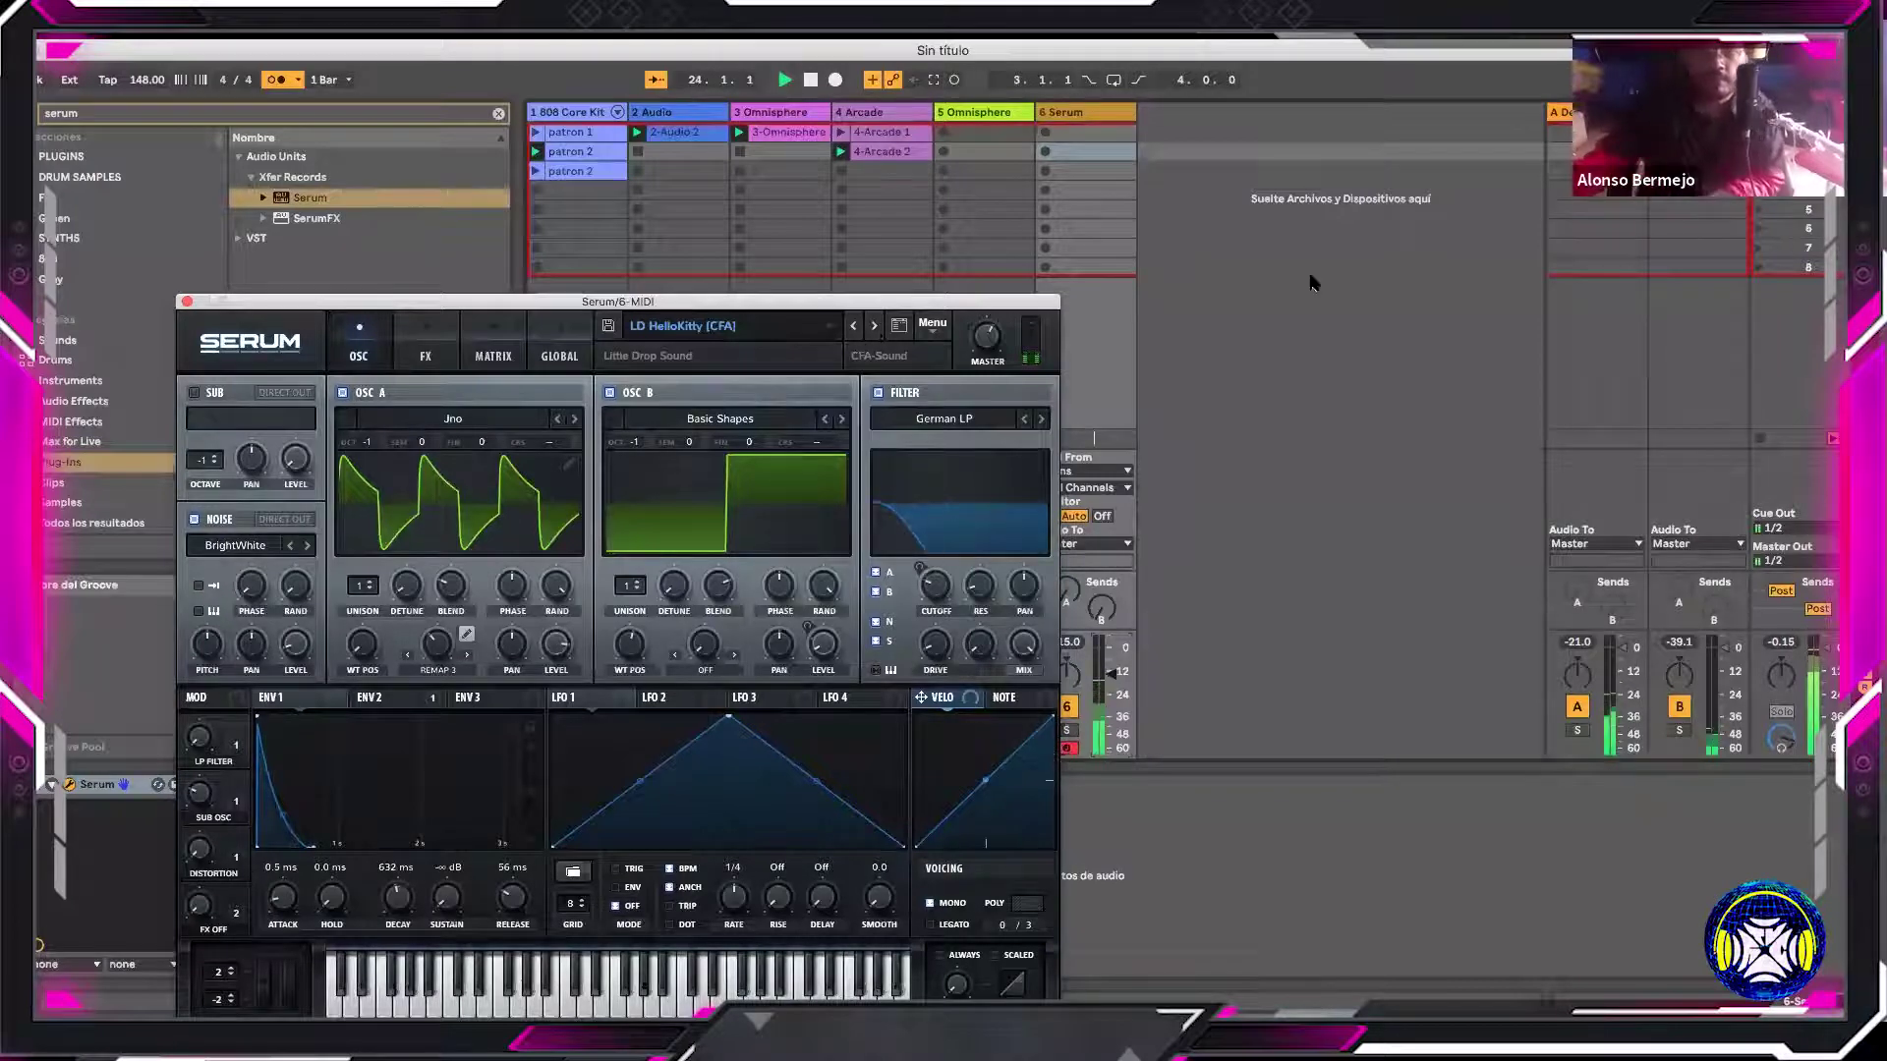
Record a new clip in the second slot of the 6 Serum track and play it back with the set
{"action": "left_click", "coordinate": [1046, 152]}
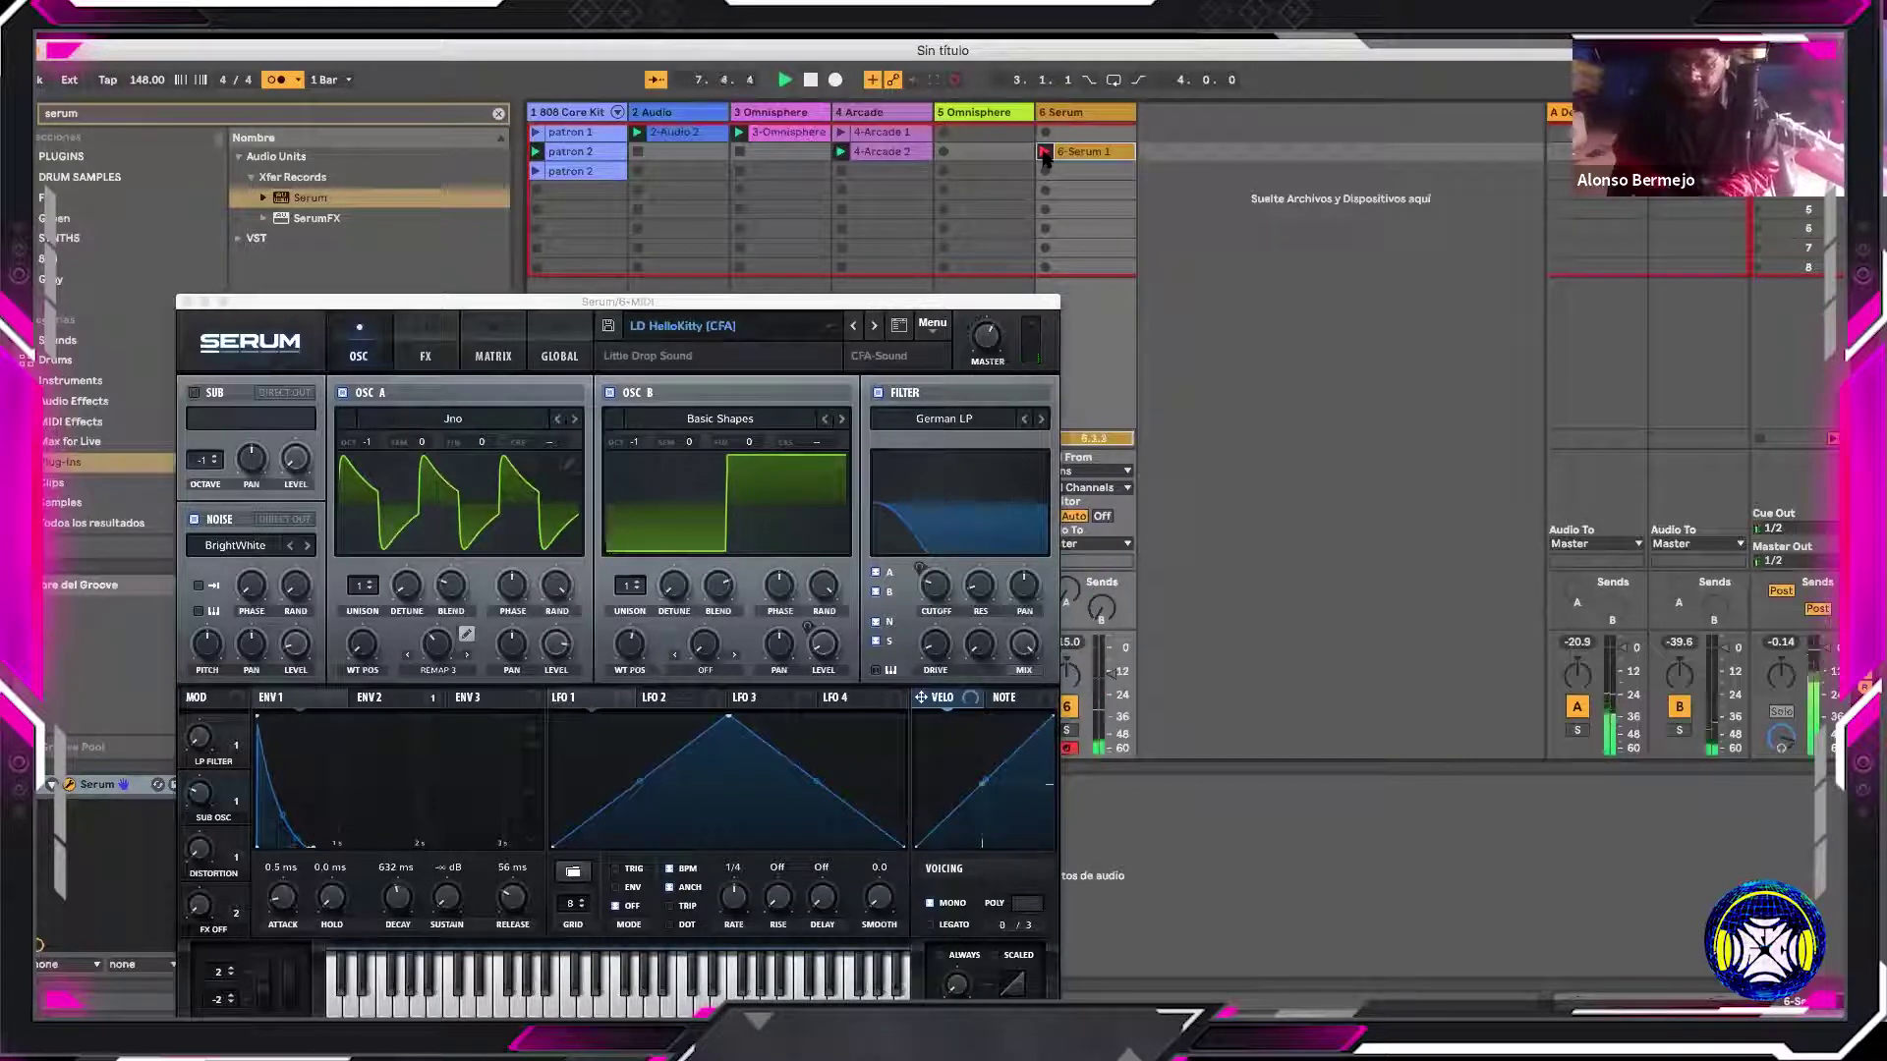
{"action": "left_click", "coordinate": [1044, 154]}
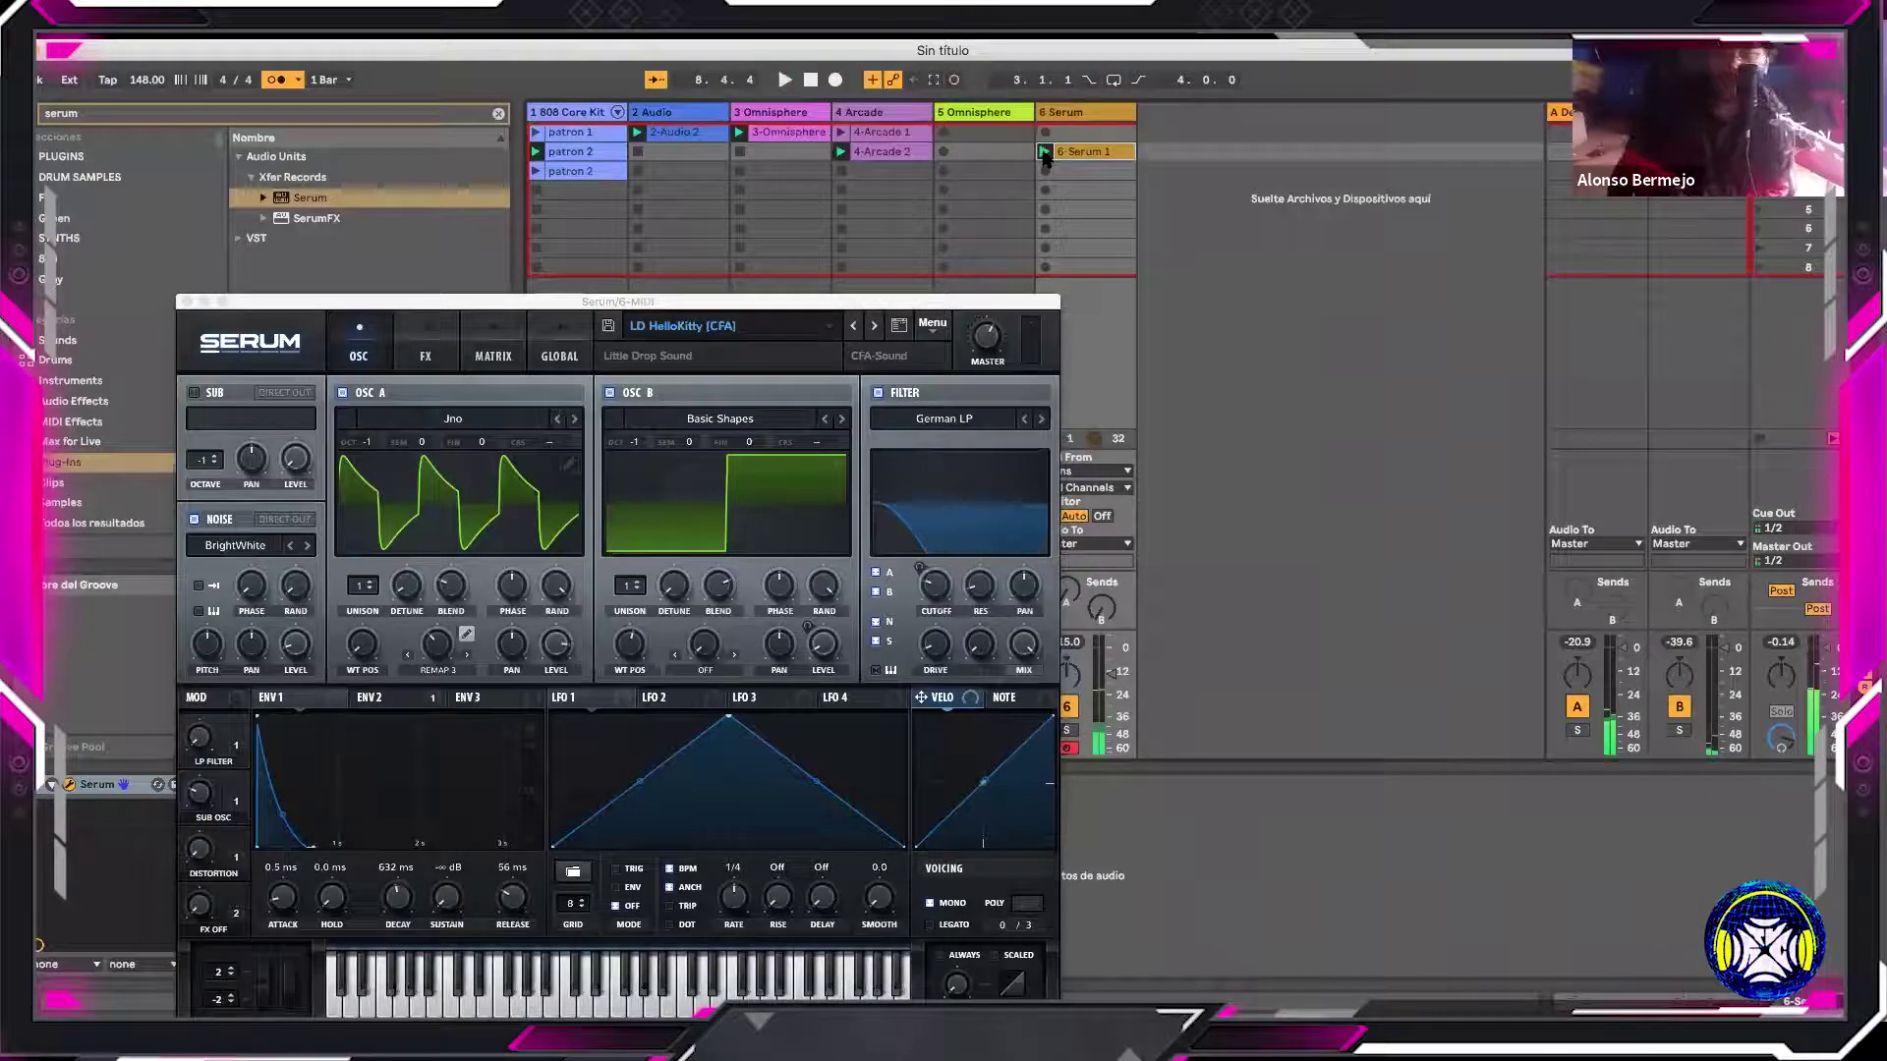
{"action": "key", "text": "space"}
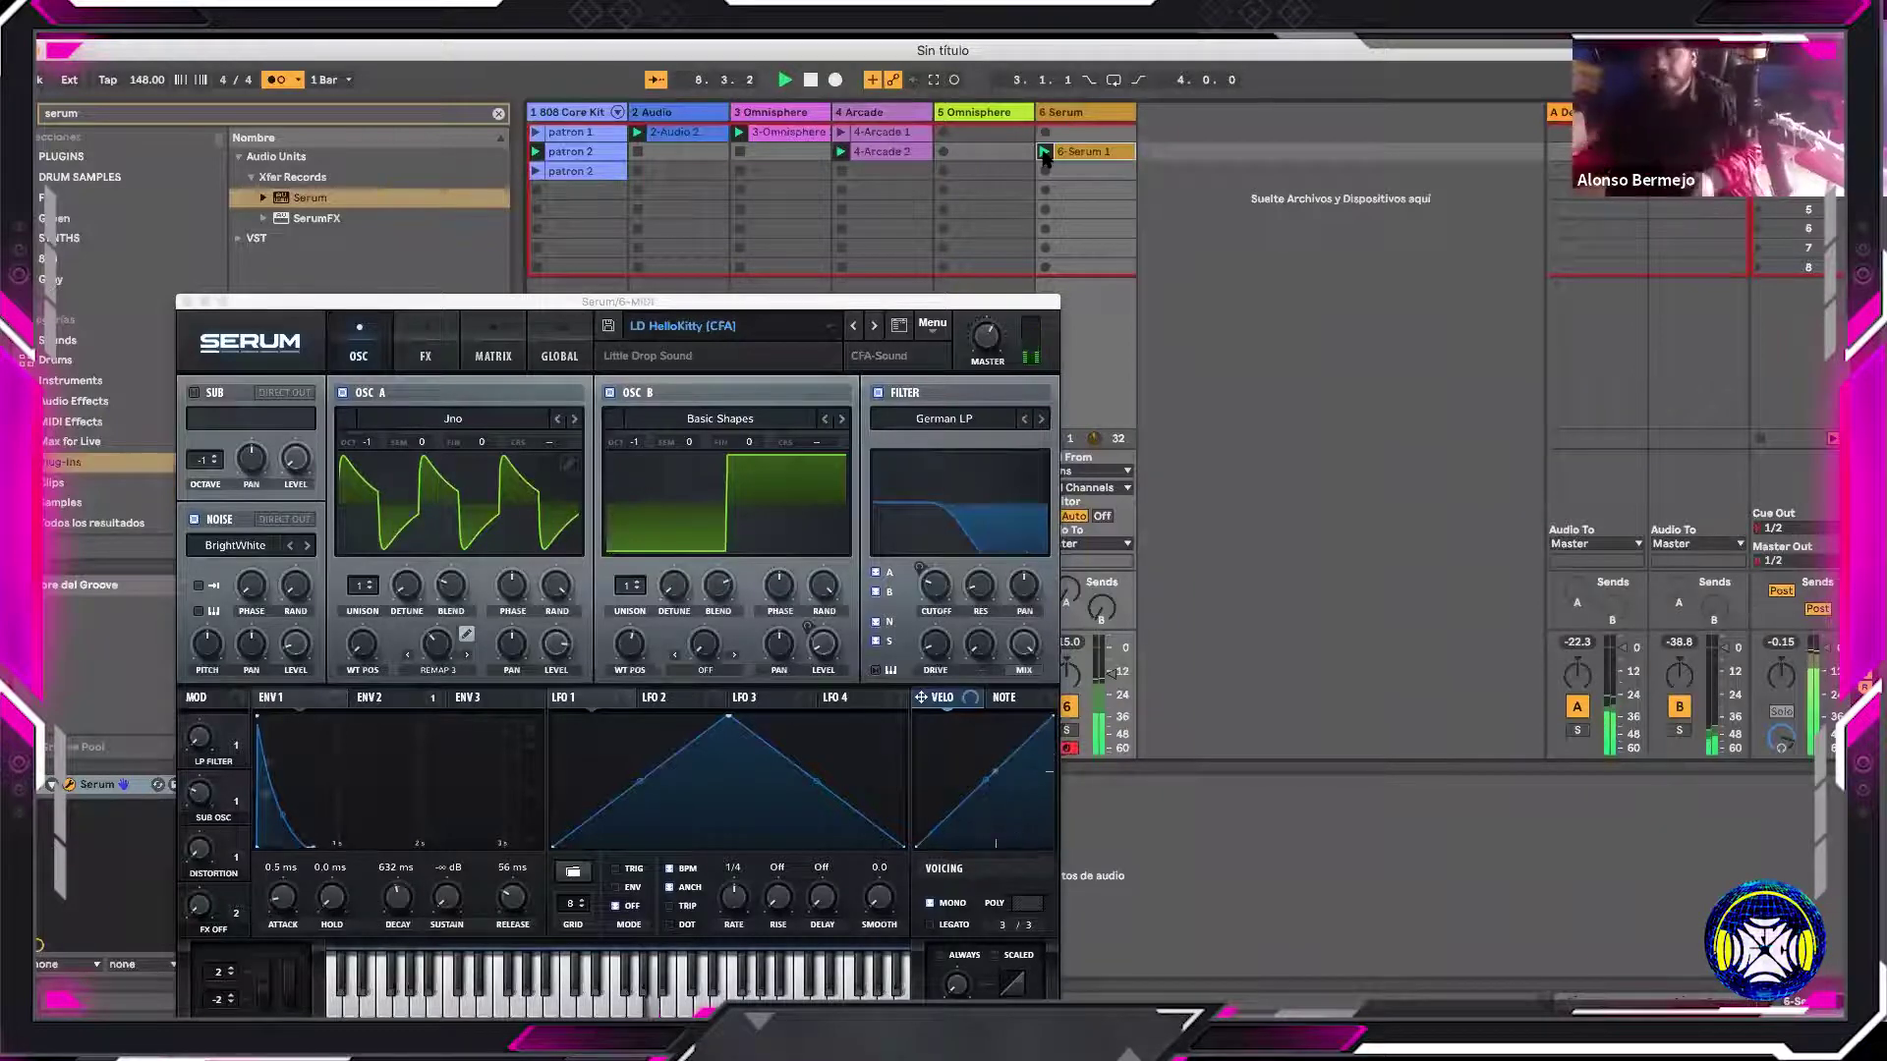
Stop playback, duplicate the 6 Serum track without keeping its copied clip, and arm the duplicate for recording
{"action": "left_click", "coordinate": [1087, 115]}
{"action": "key", "text": "space"}
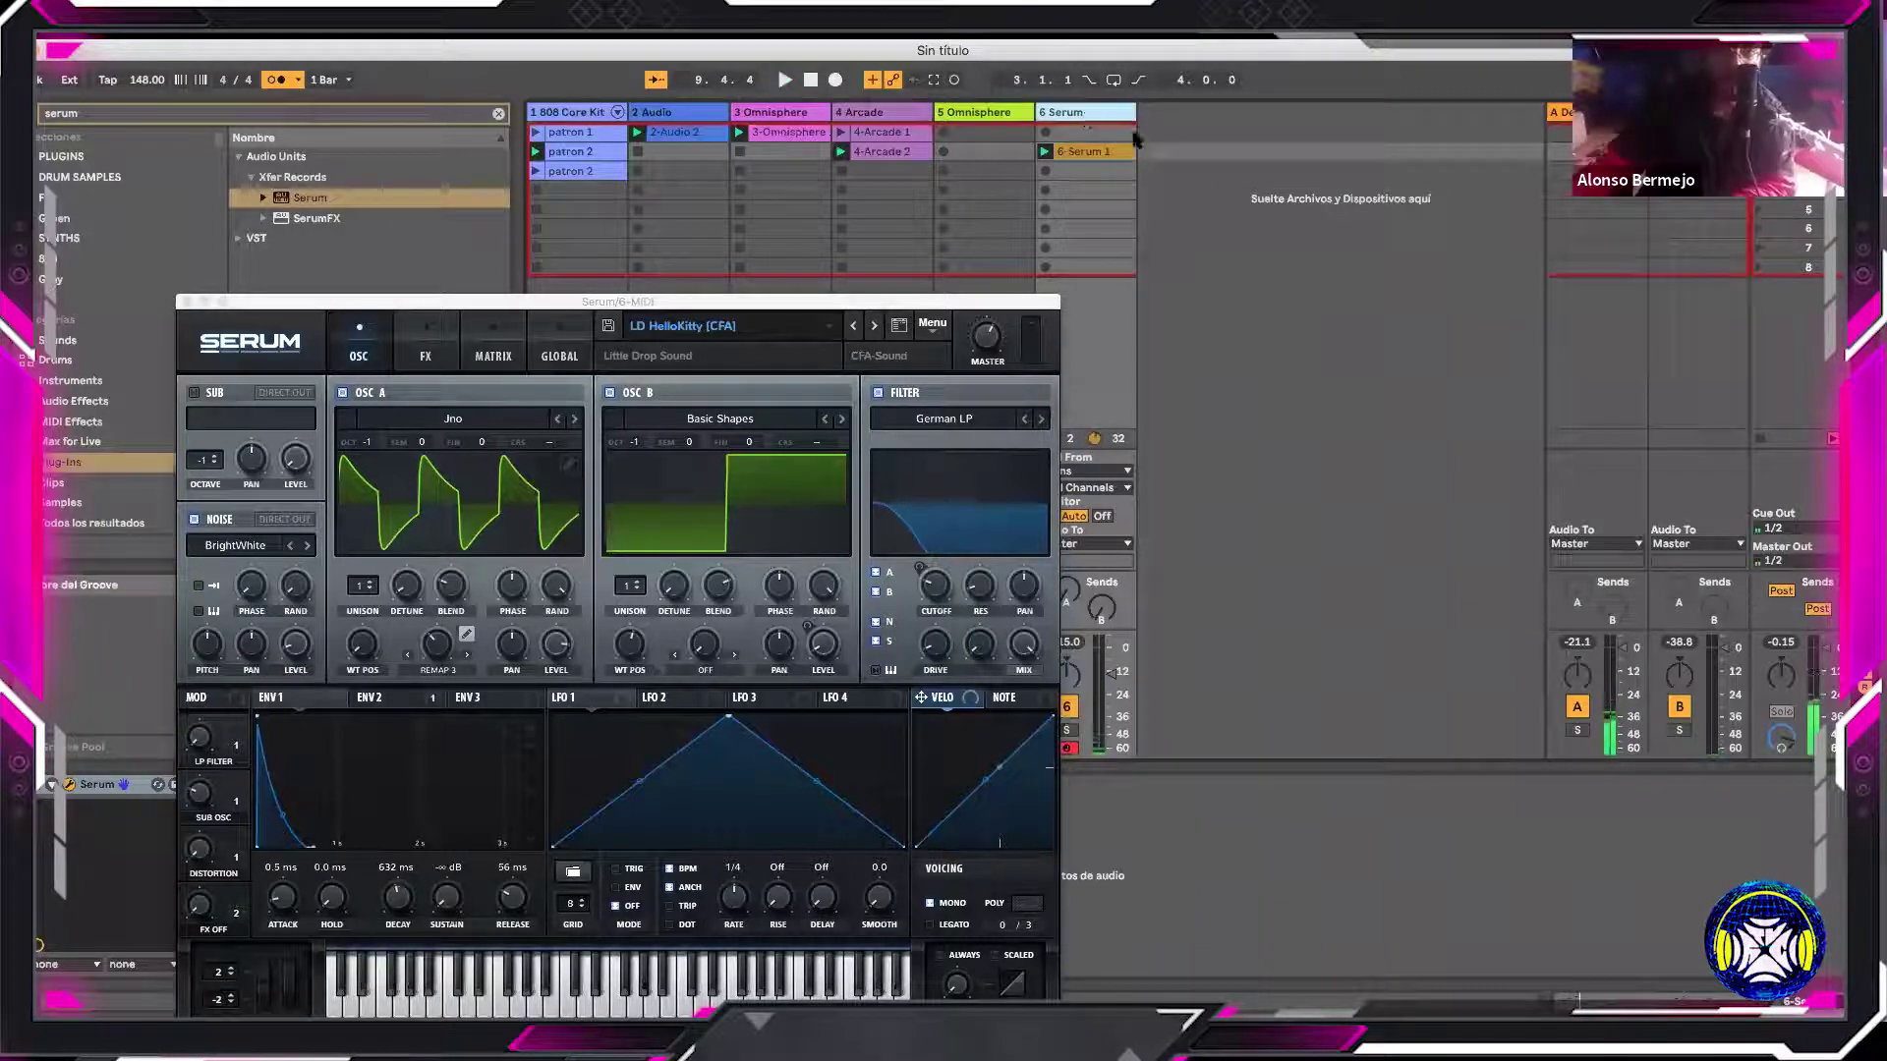
{"action": "key", "text": "ctrl+d"}
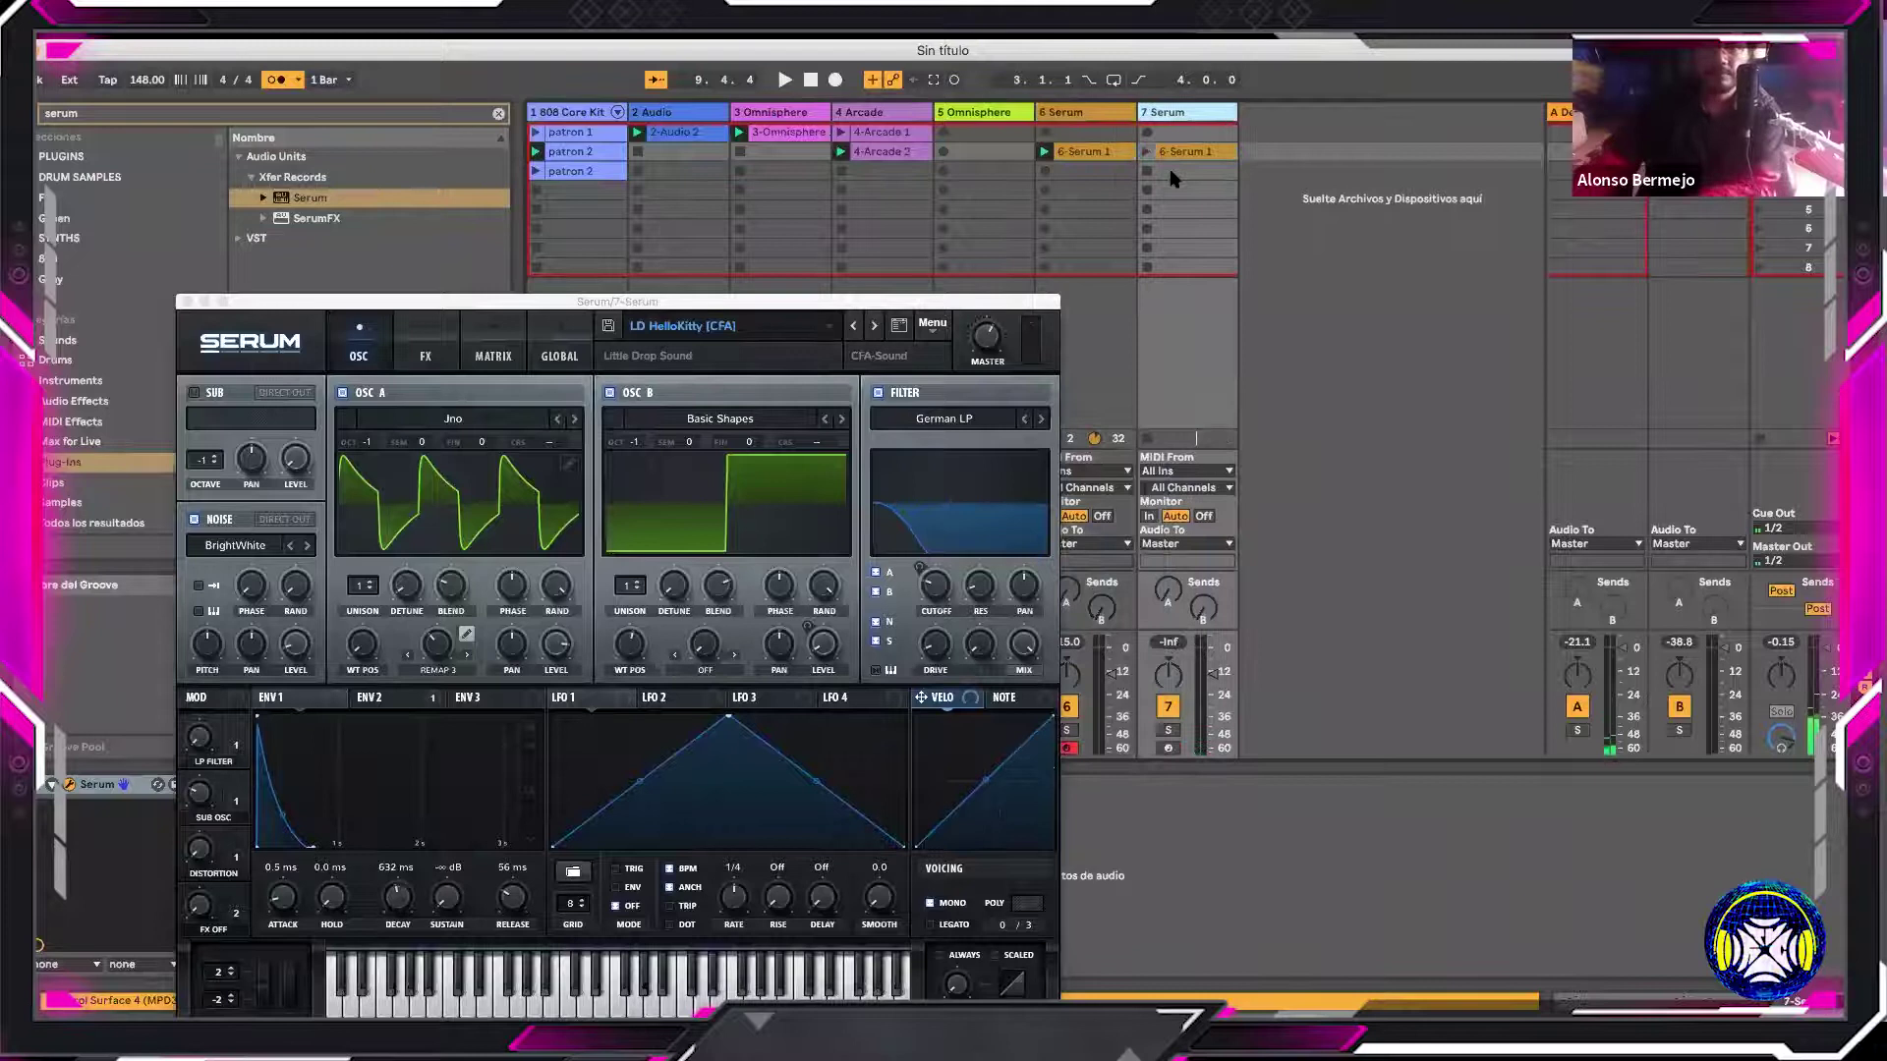
{"action": "key", "text": "Delete"}
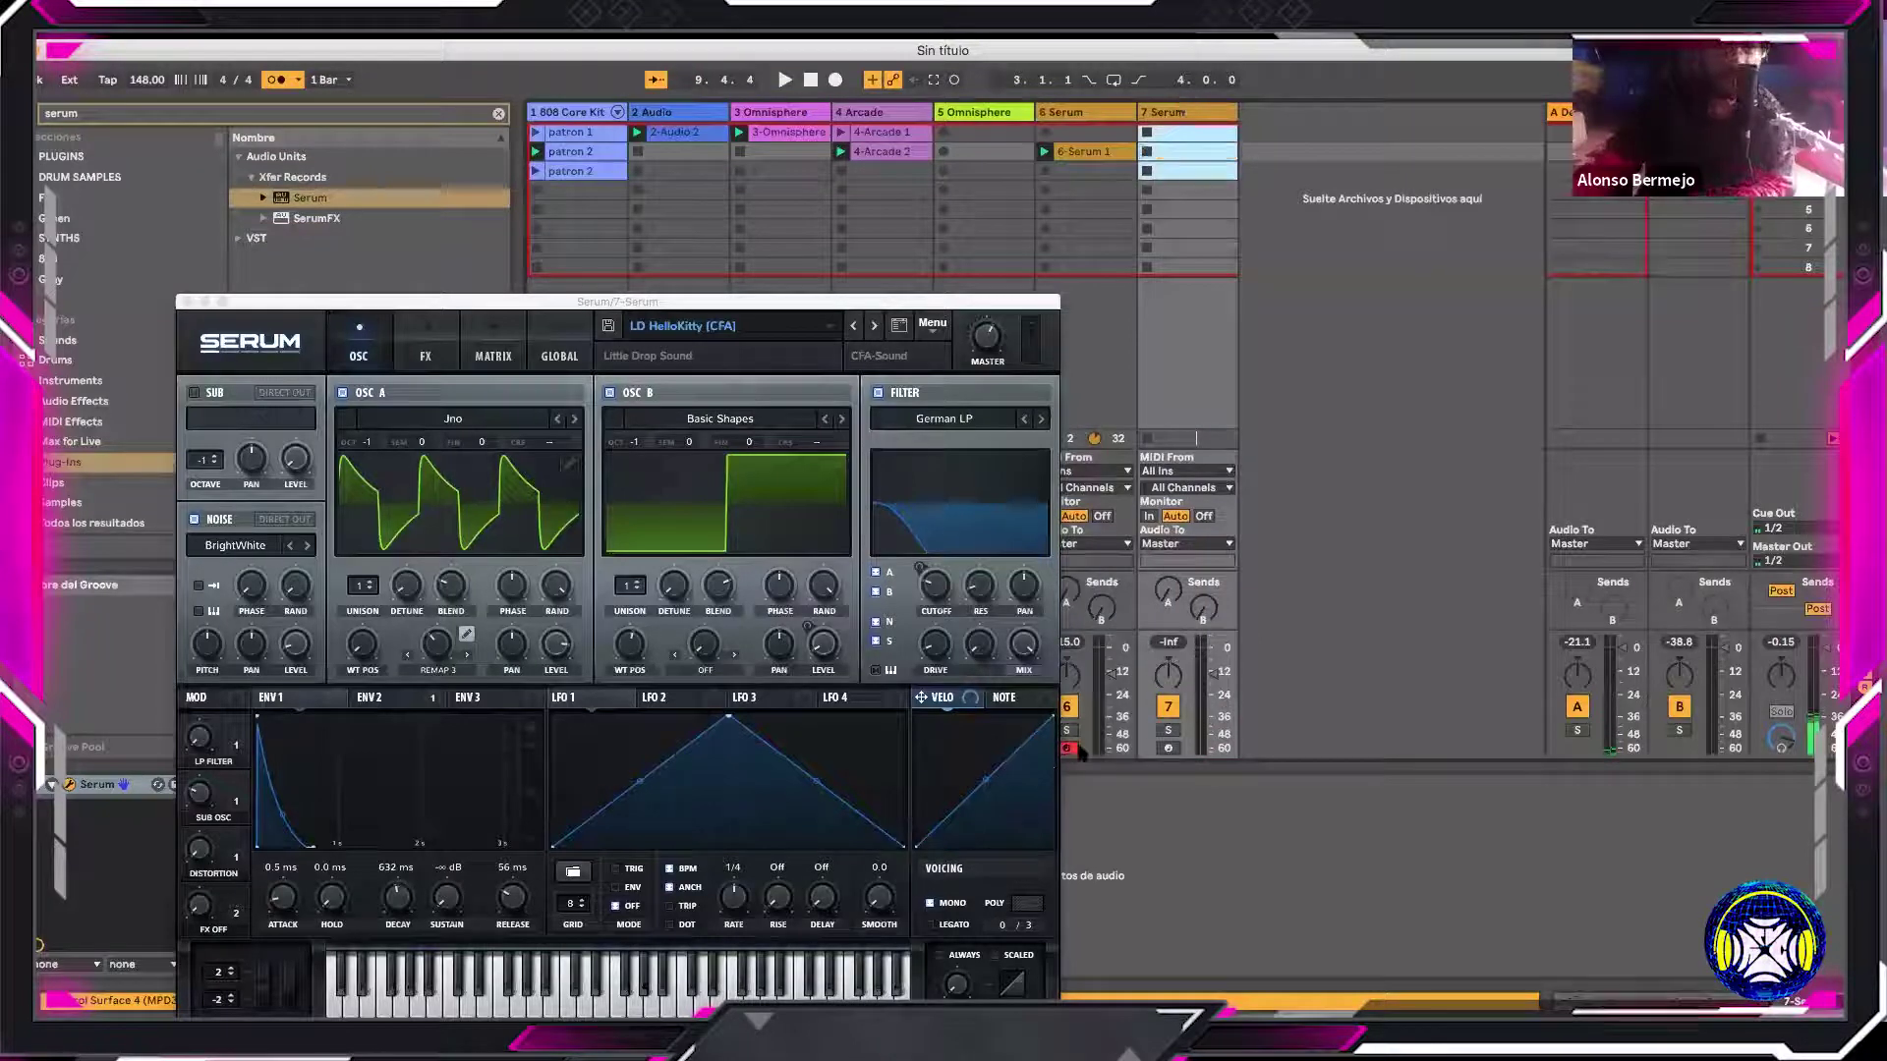
{"action": "left_click", "coordinate": [1168, 749]}
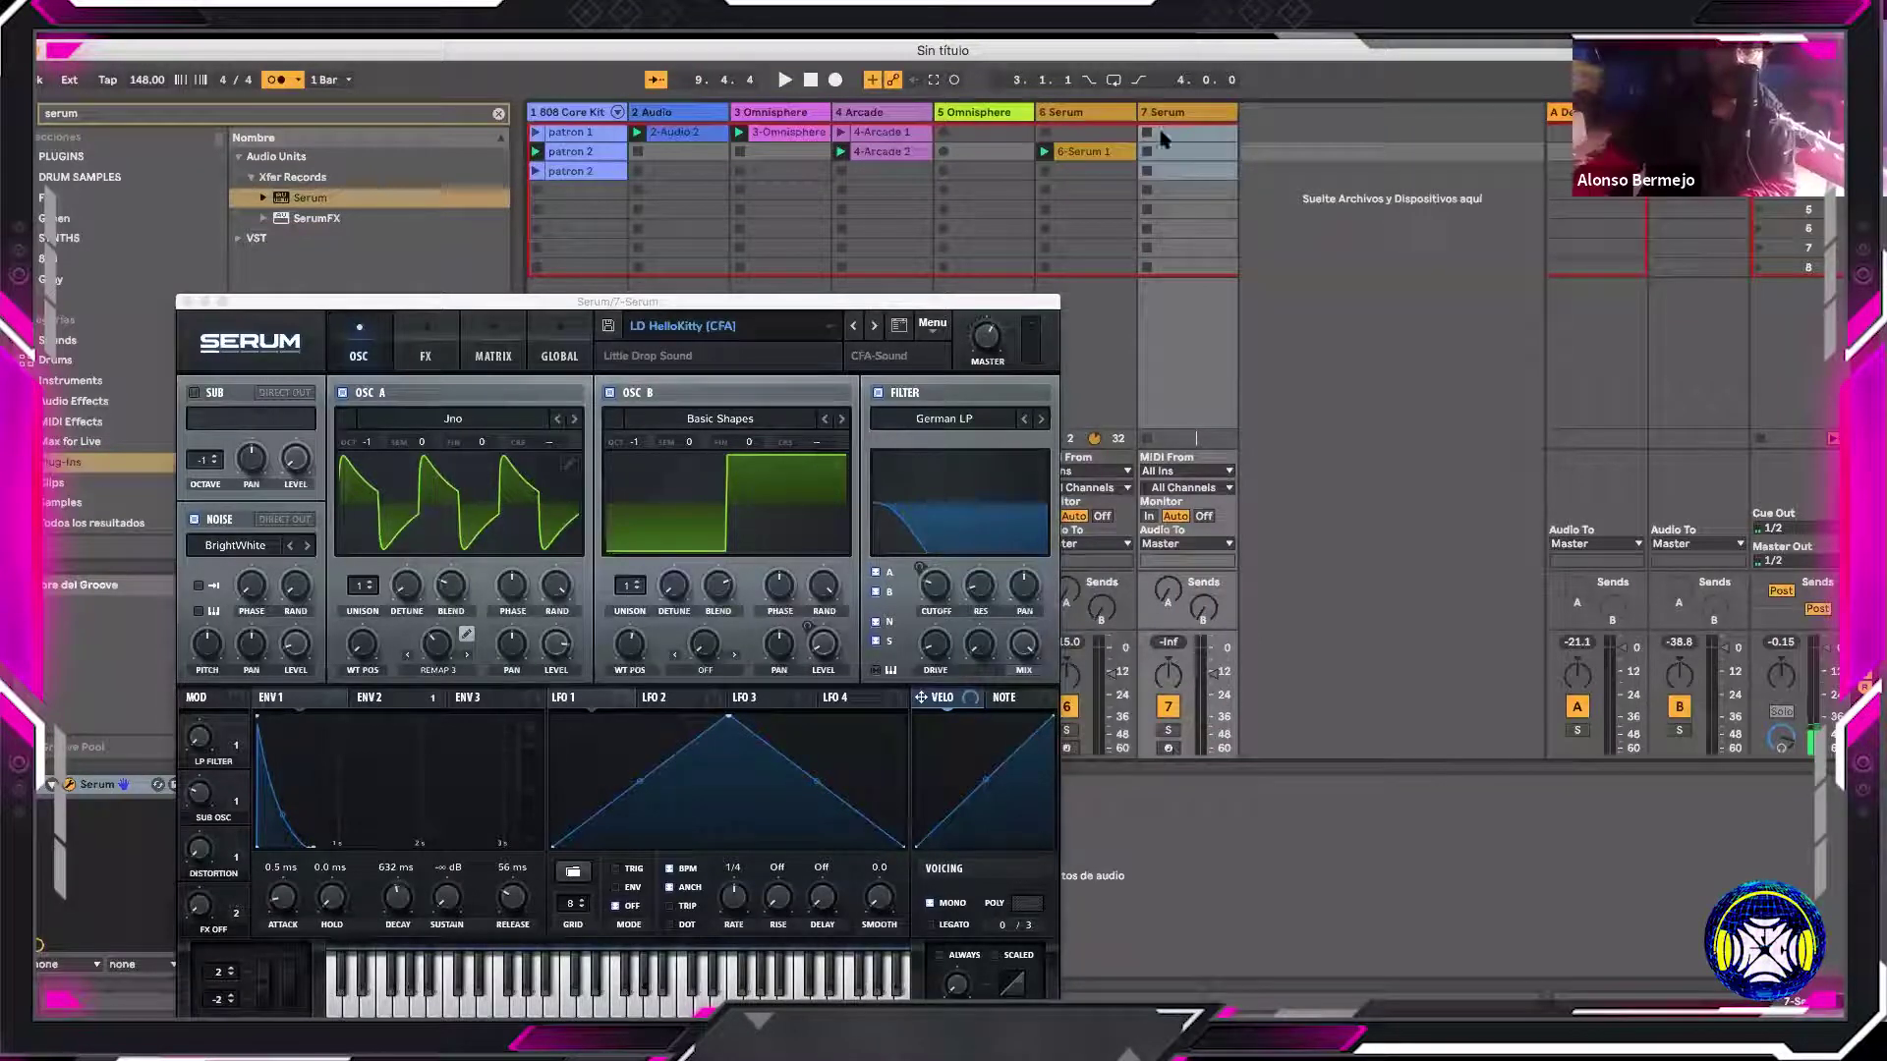
Load the SY AnalogBrass [SD] preset in the 7 Serum track's synth and lower the track volume to -16.0 dB
{"action": "left_click", "coordinate": [720, 368]}
{"action": "mouse_move", "coordinate": [716, 491]}
{"action": "left_click", "coordinate": [971, 38]}
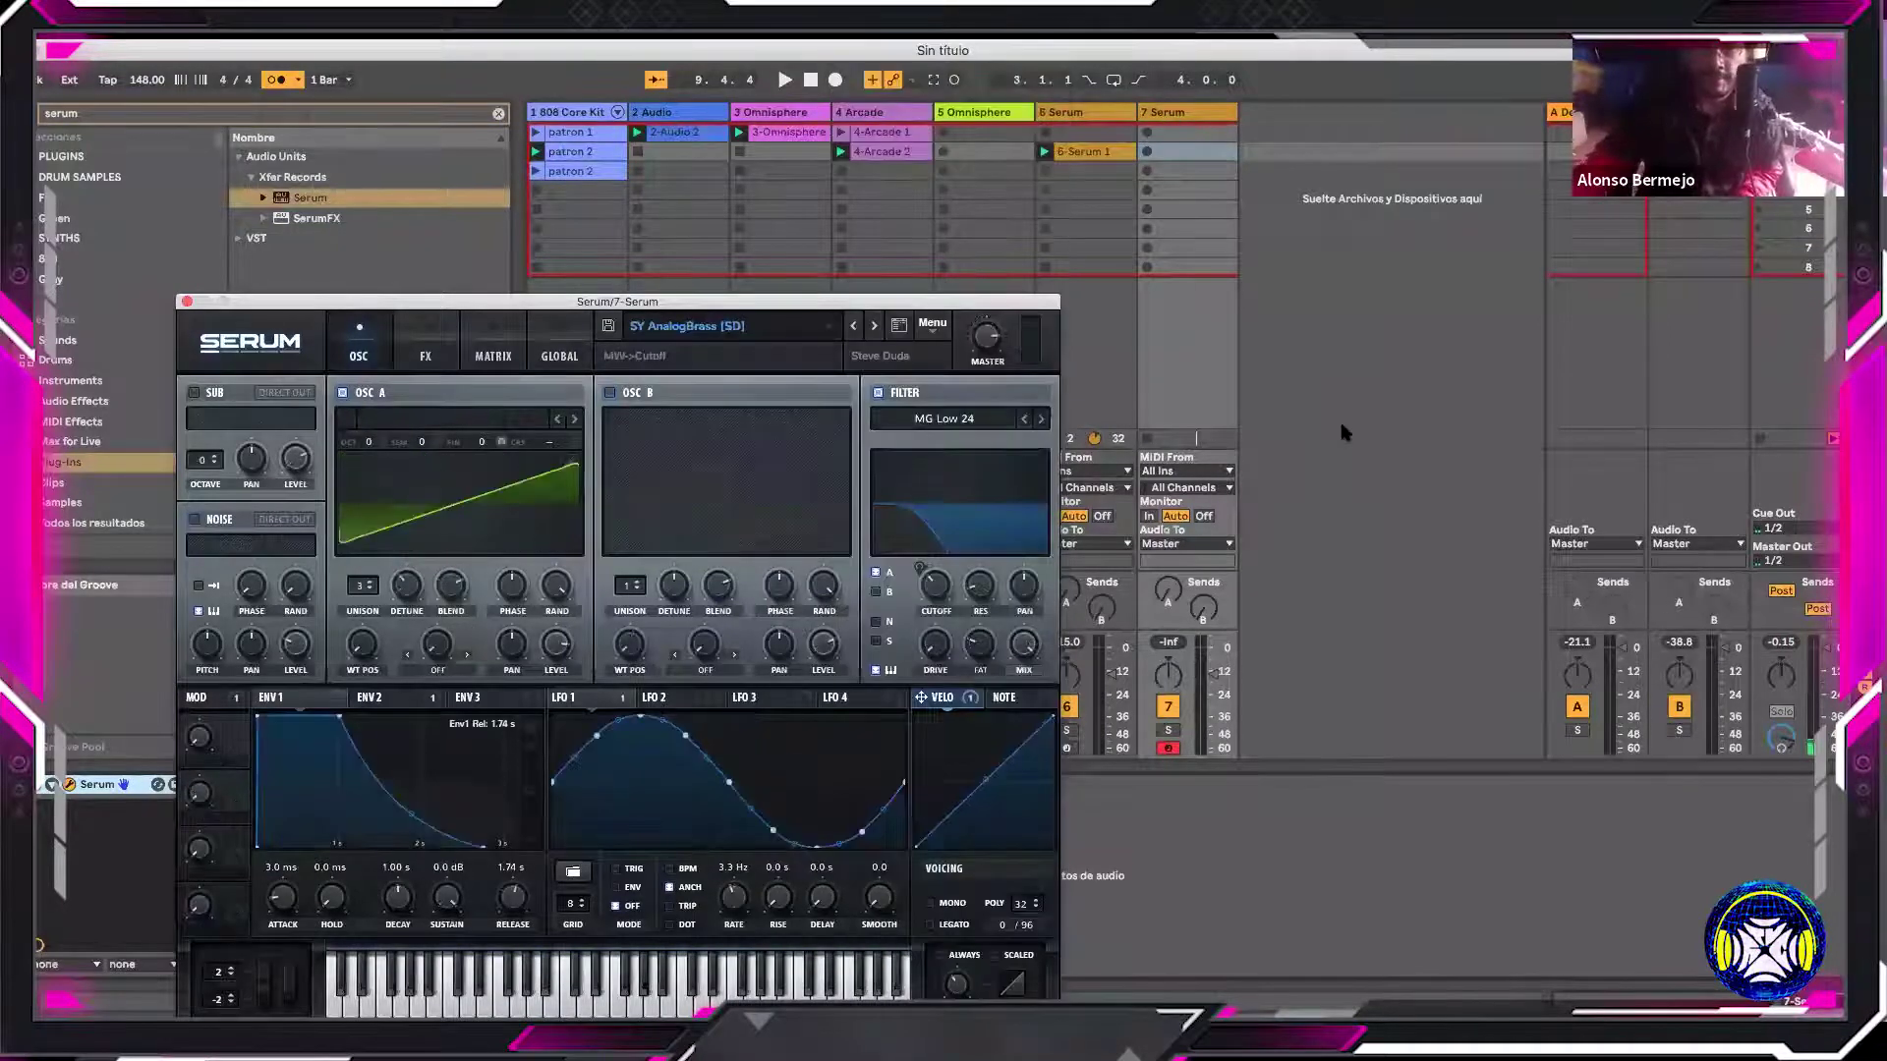
{"action": "left_click_drag", "start_coordinate": [1213, 674], "coordinate": [1214, 683]}
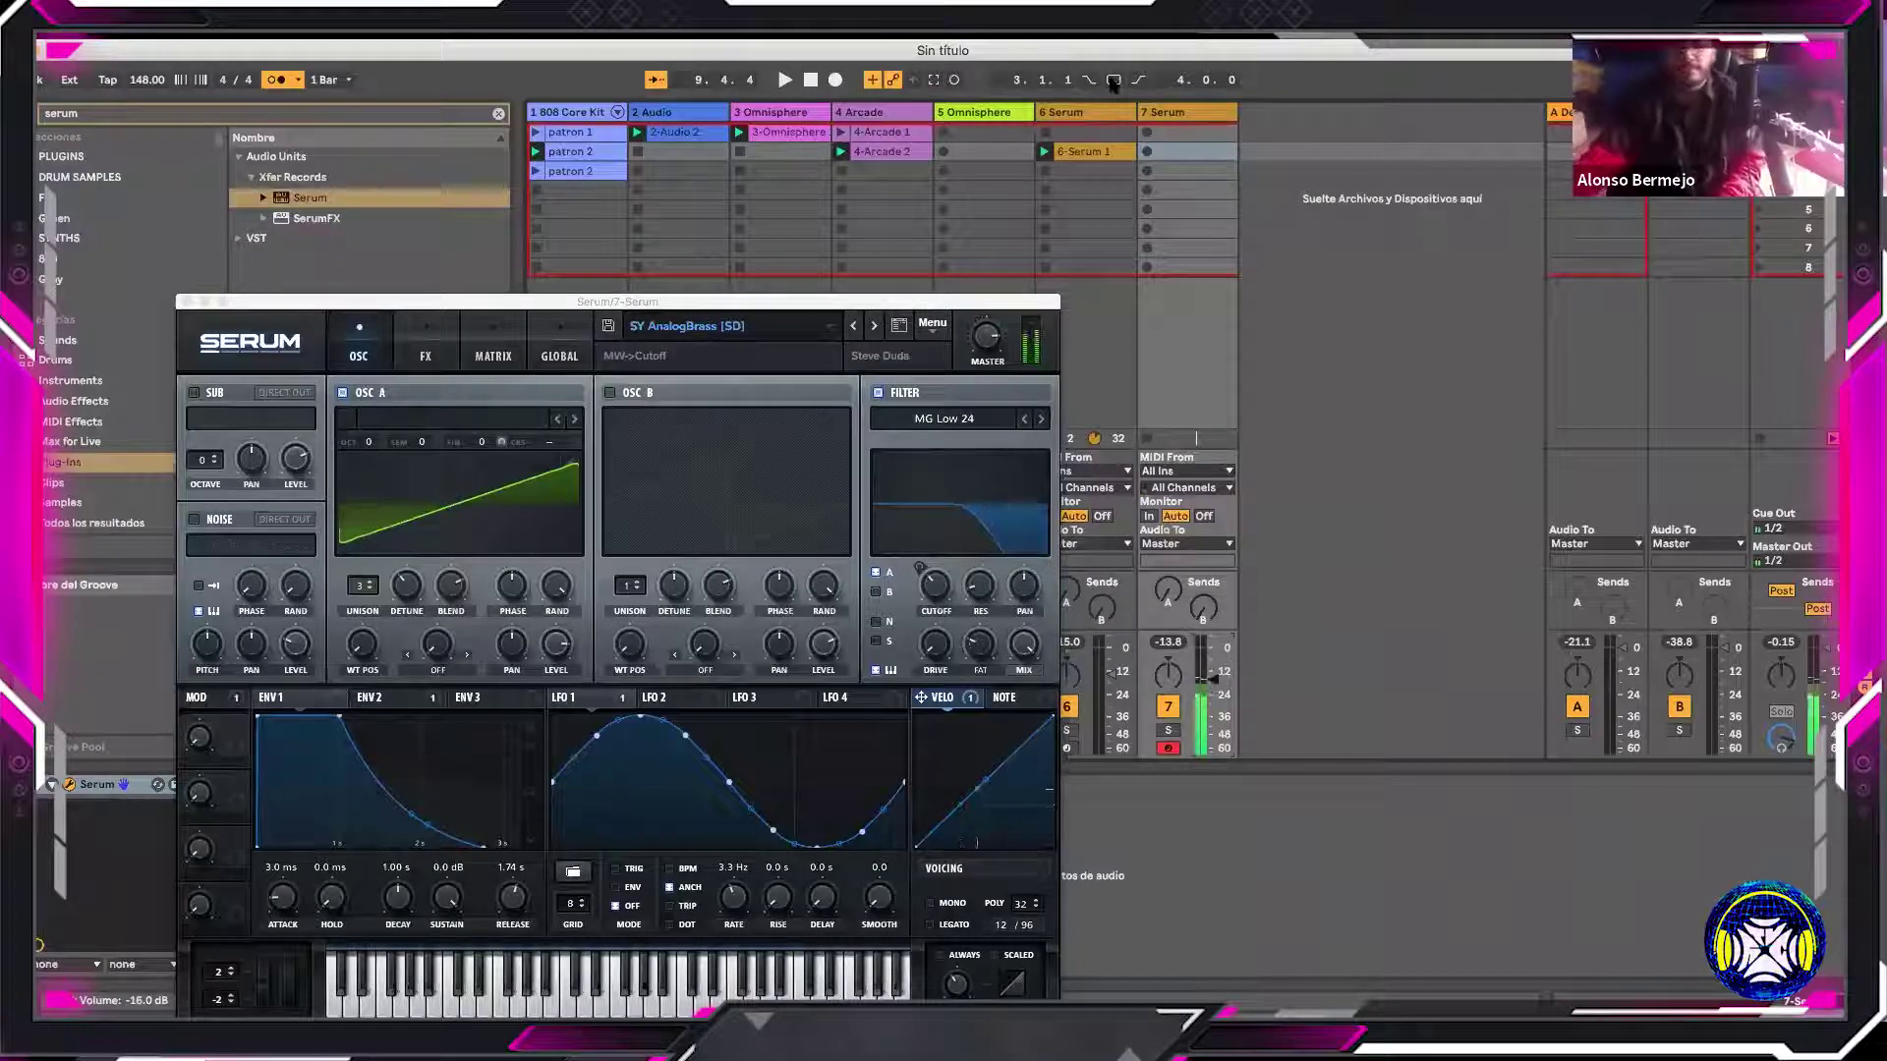
Record a clip in the second slot of the 7 Serum track, undoing the first take and recording it again
{"action": "left_click", "coordinate": [1147, 152]}
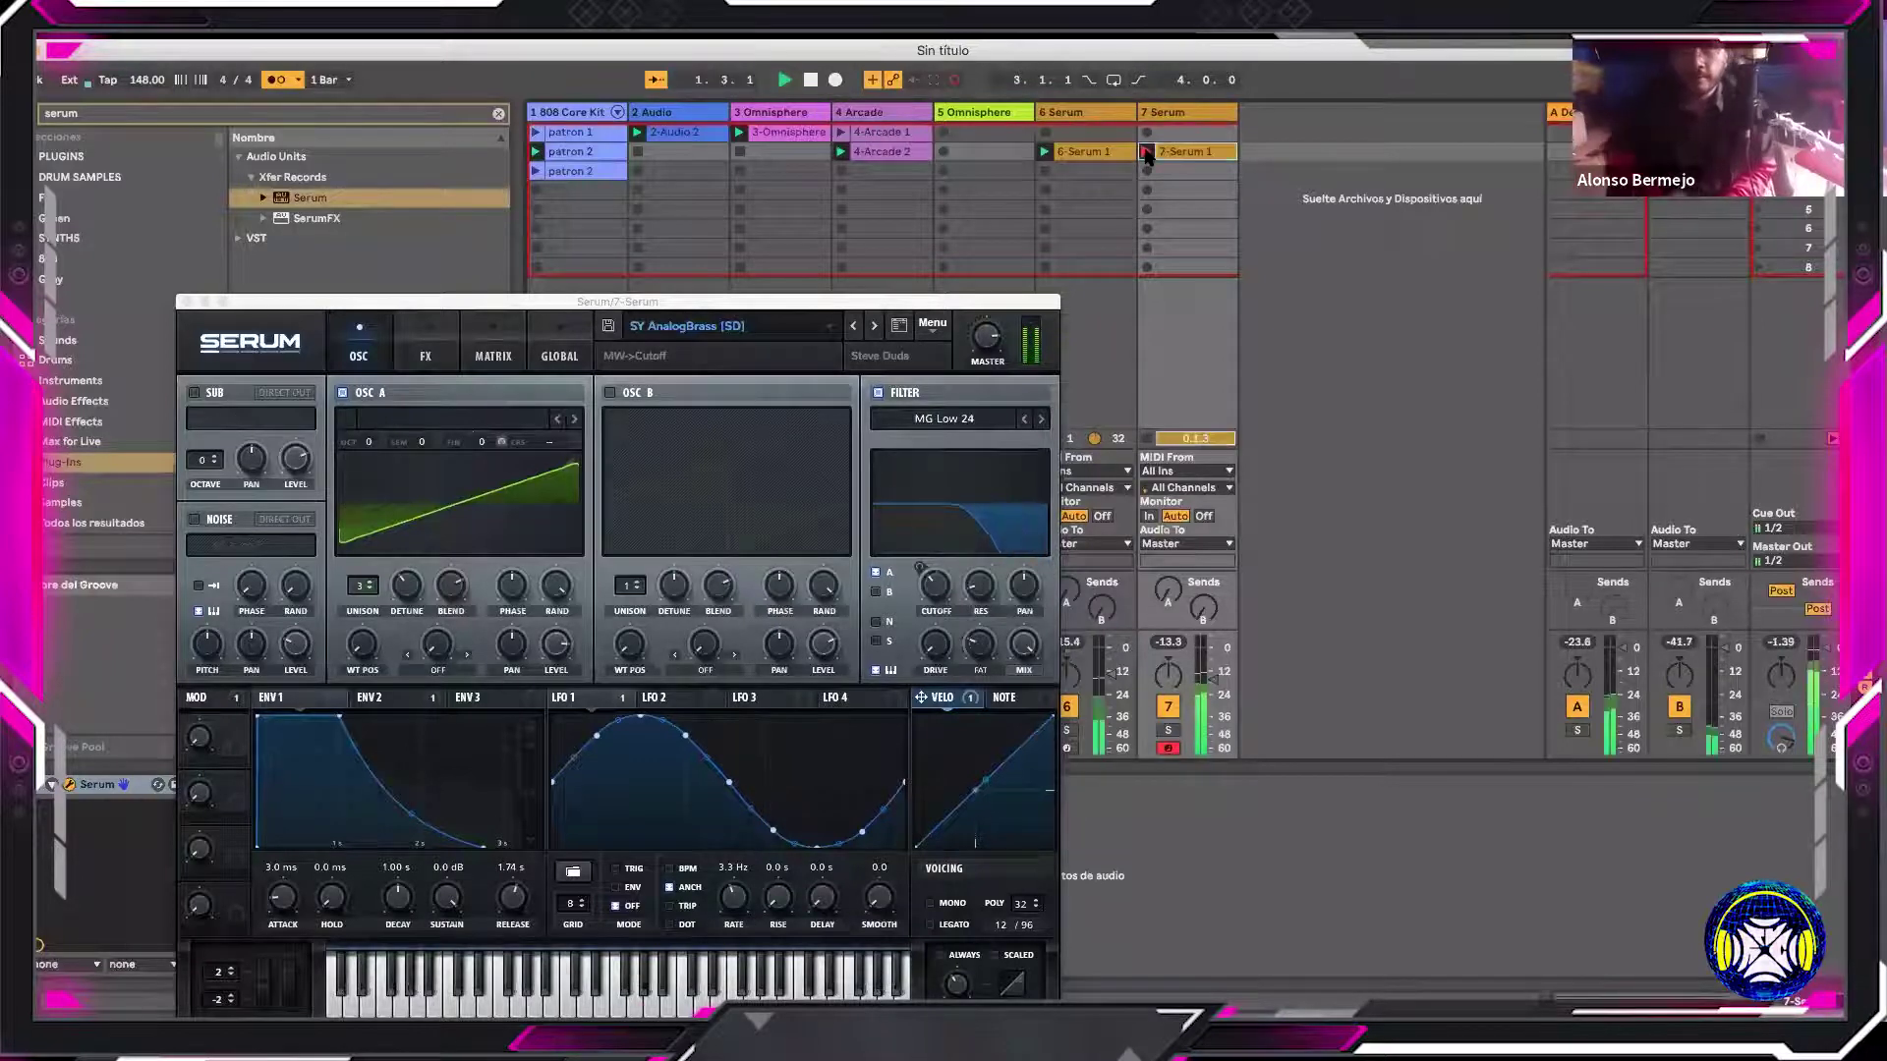
{"action": "key", "text": "super+z"}
{"action": "left_click", "coordinate": [1147, 155]}
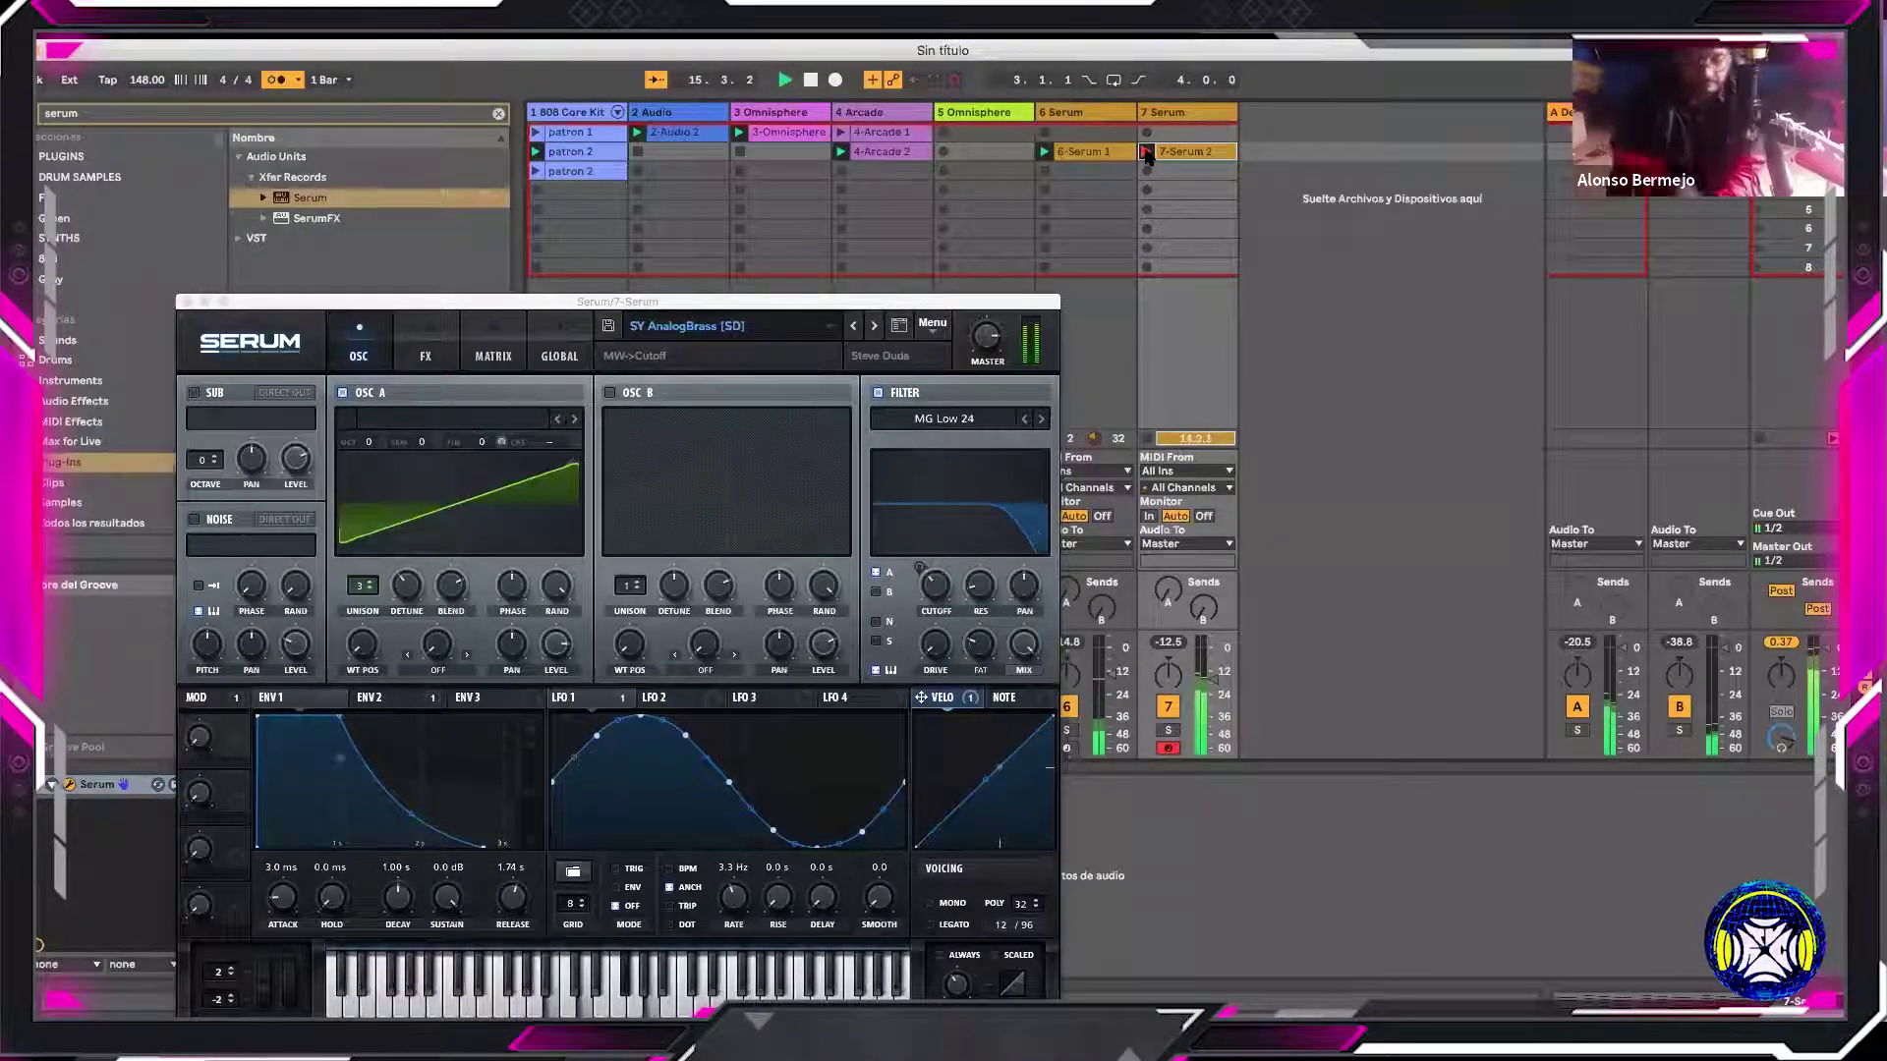
{"action": "left_click", "coordinate": [1146, 151]}
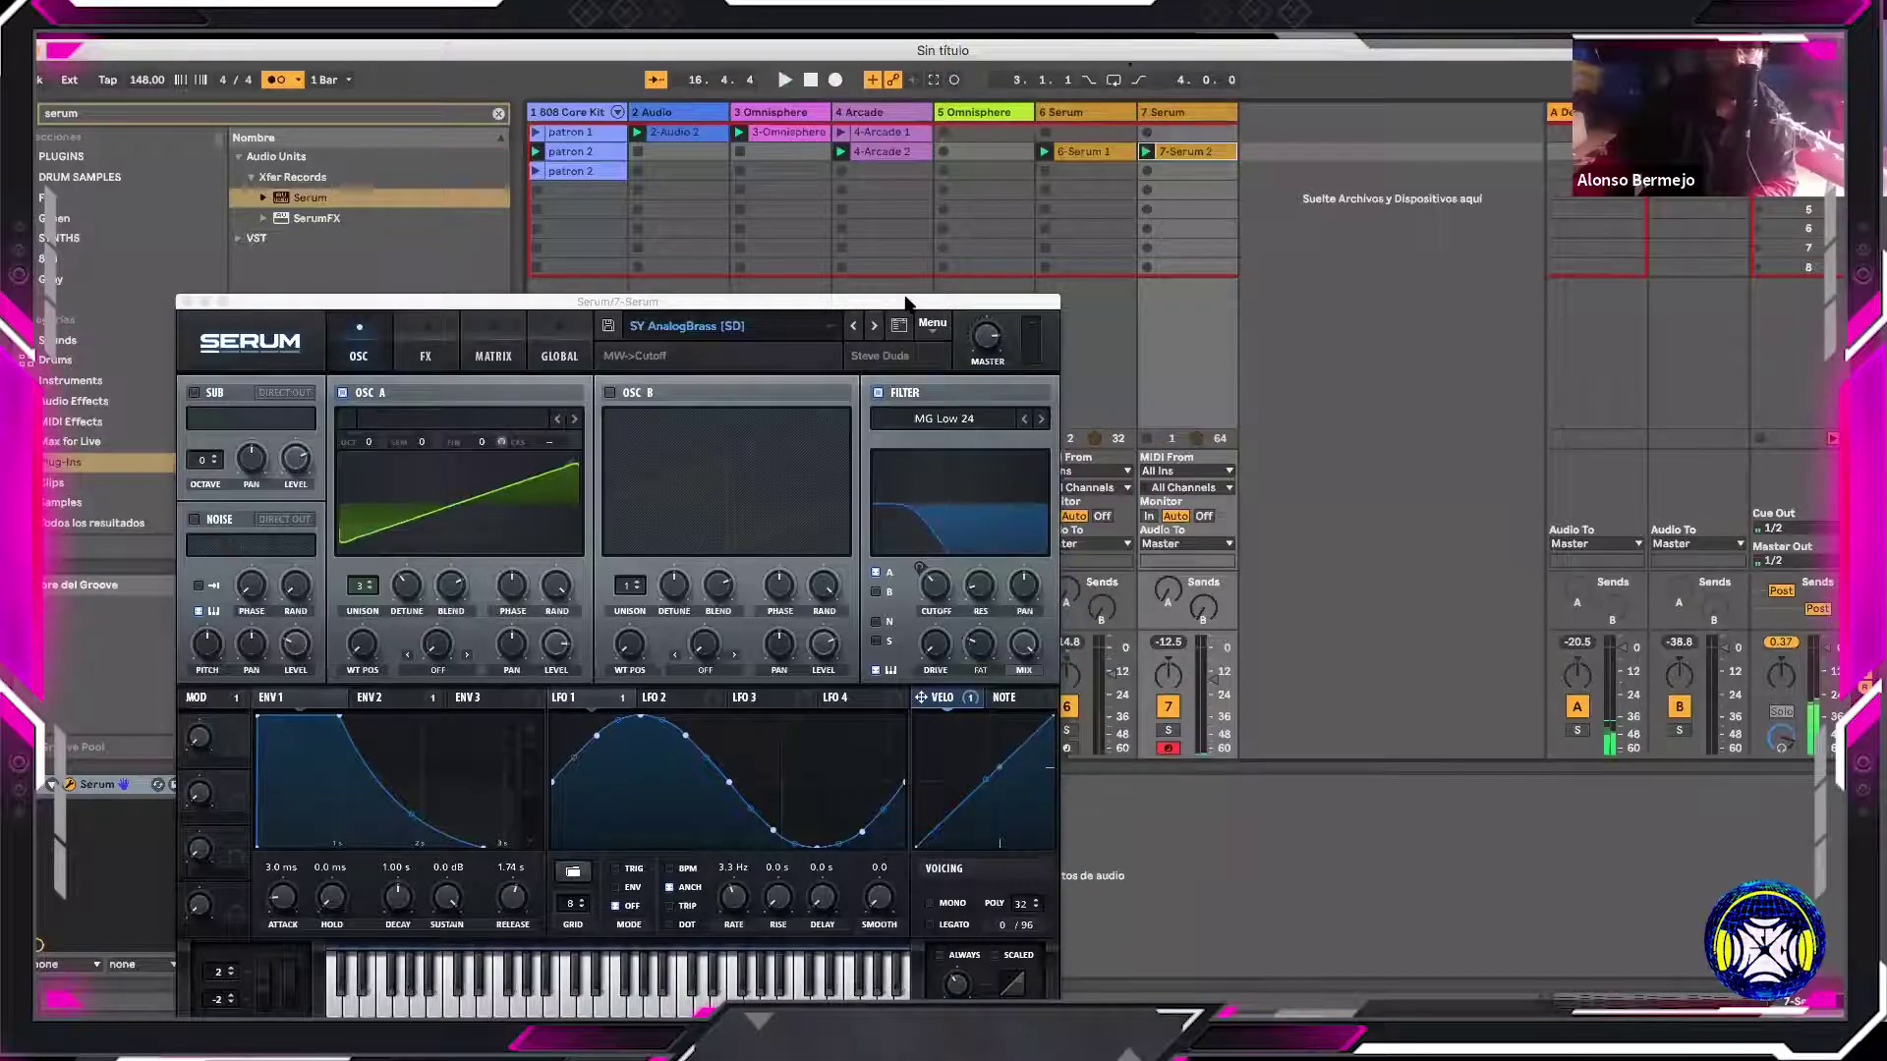
Move the Serum window clear of the mixer and slightly lower the 6 Serum track's volume
{"action": "left_click_drag", "start_coordinate": [905, 302], "coordinate": [908, 810]}
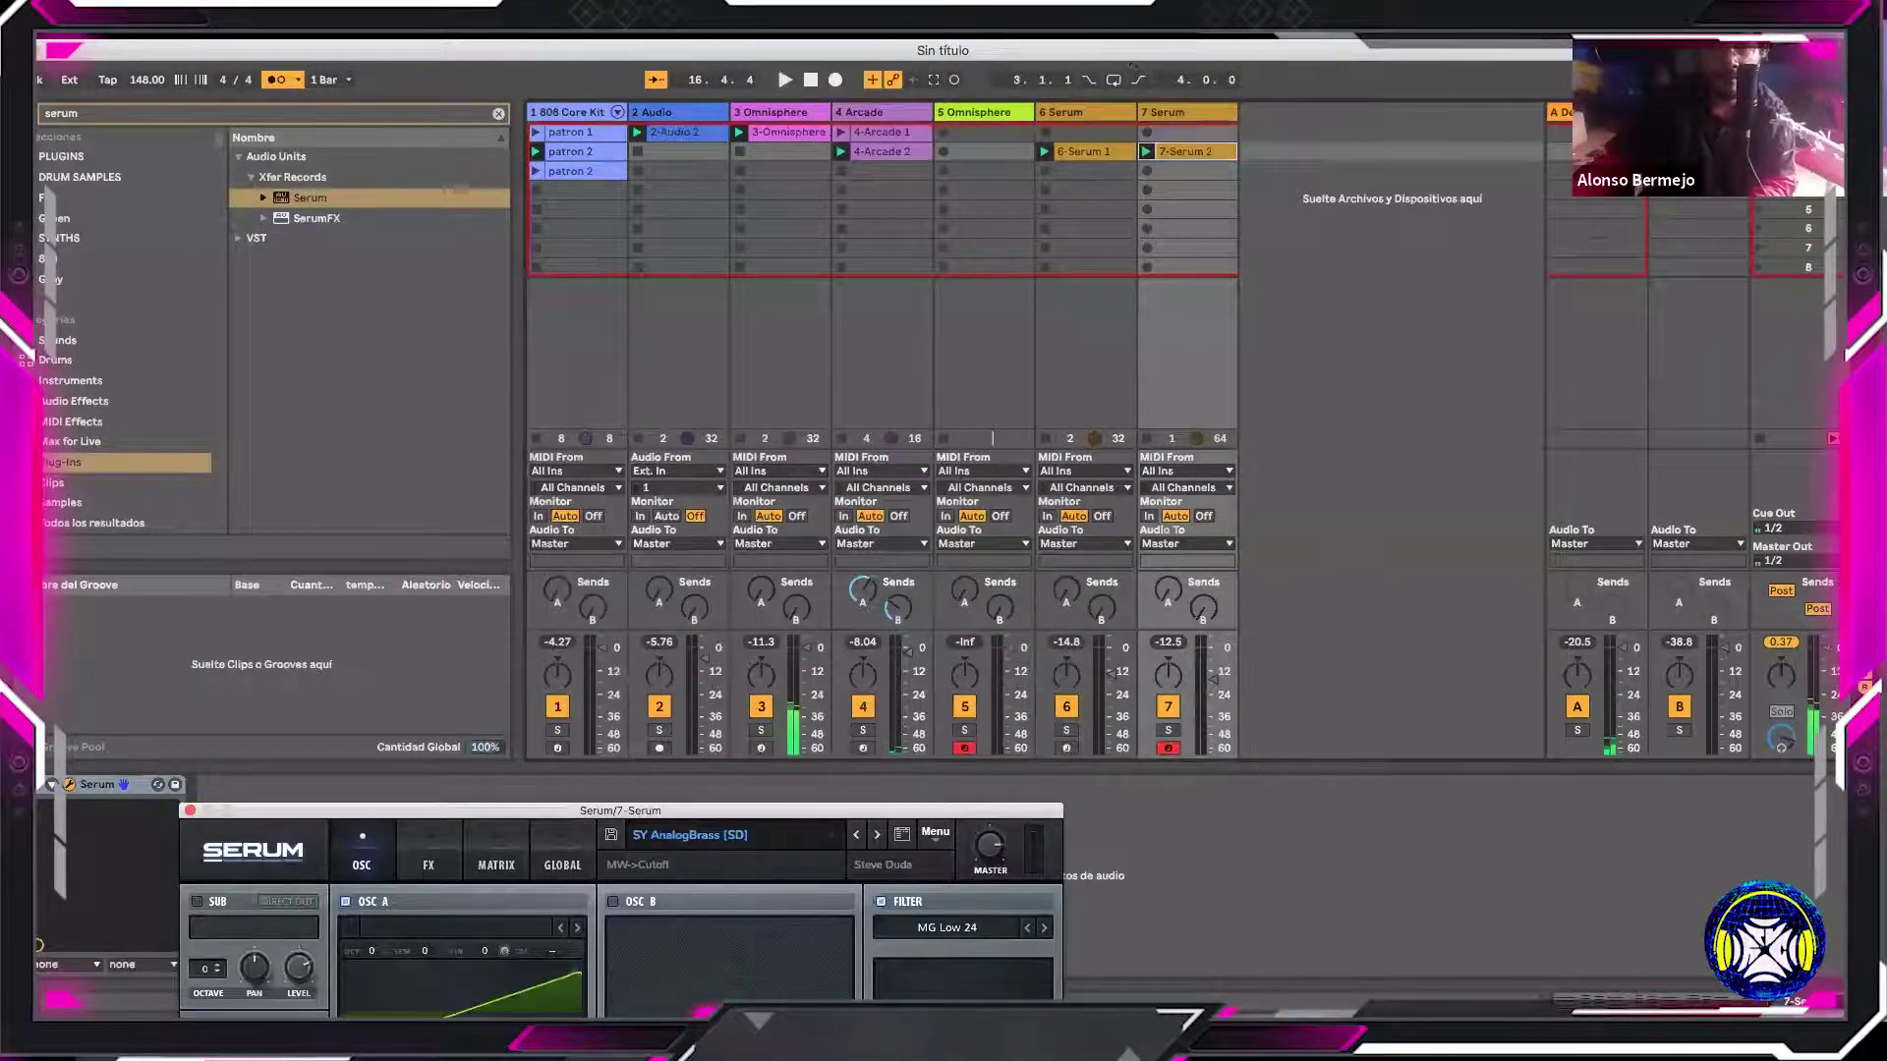
{"action": "left_click", "coordinate": [1175, 689]}
{"action": "left_click_drag", "start_coordinate": [1111, 676], "coordinate": [1111, 683]}
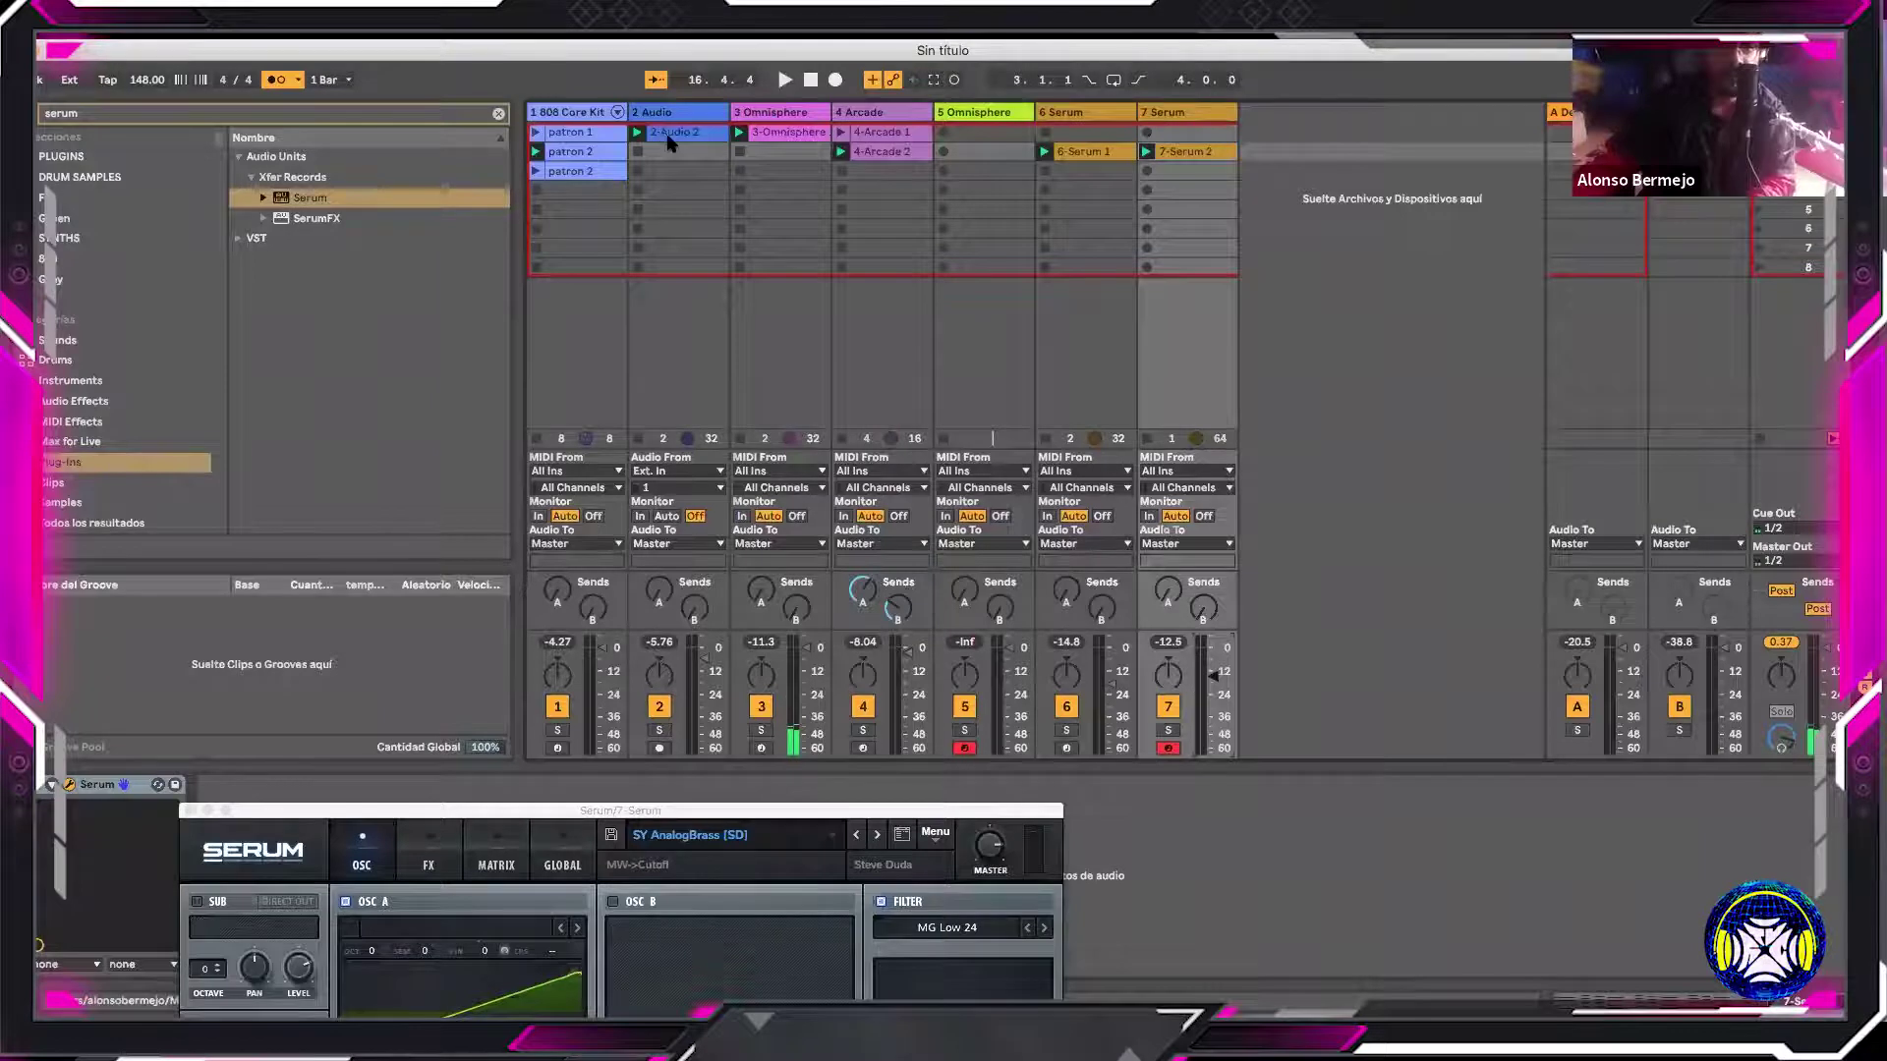
Rename the 2 Audio track as bajo and the 3 Omnisphere track as teclado
{"action": "left_click", "coordinate": [678, 111]}
{"action": "key", "text": "ctrl+r"}
{"action": "type", "text": "bajo"}
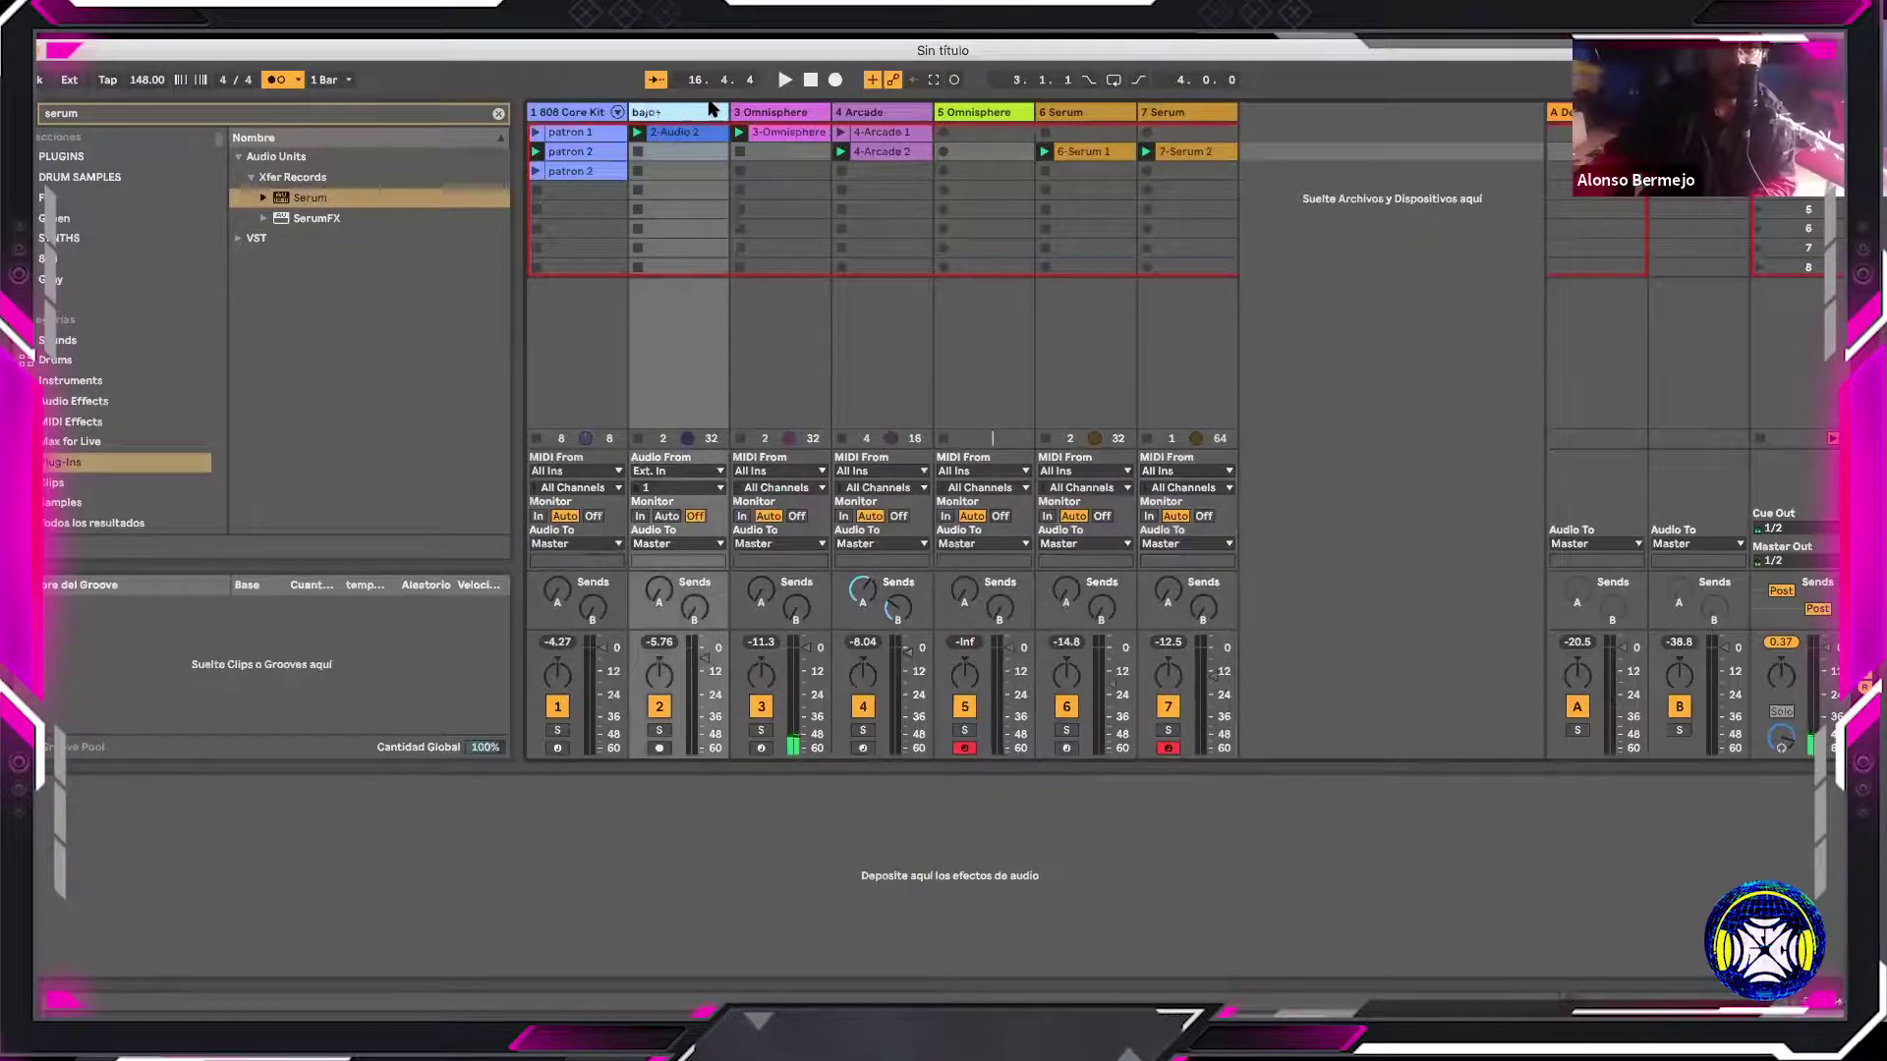
{"action": "left_click", "coordinate": [787, 112]}
{"action": "key", "text": "ctrl+r"}
{"action": "type", "text": "teclado"}
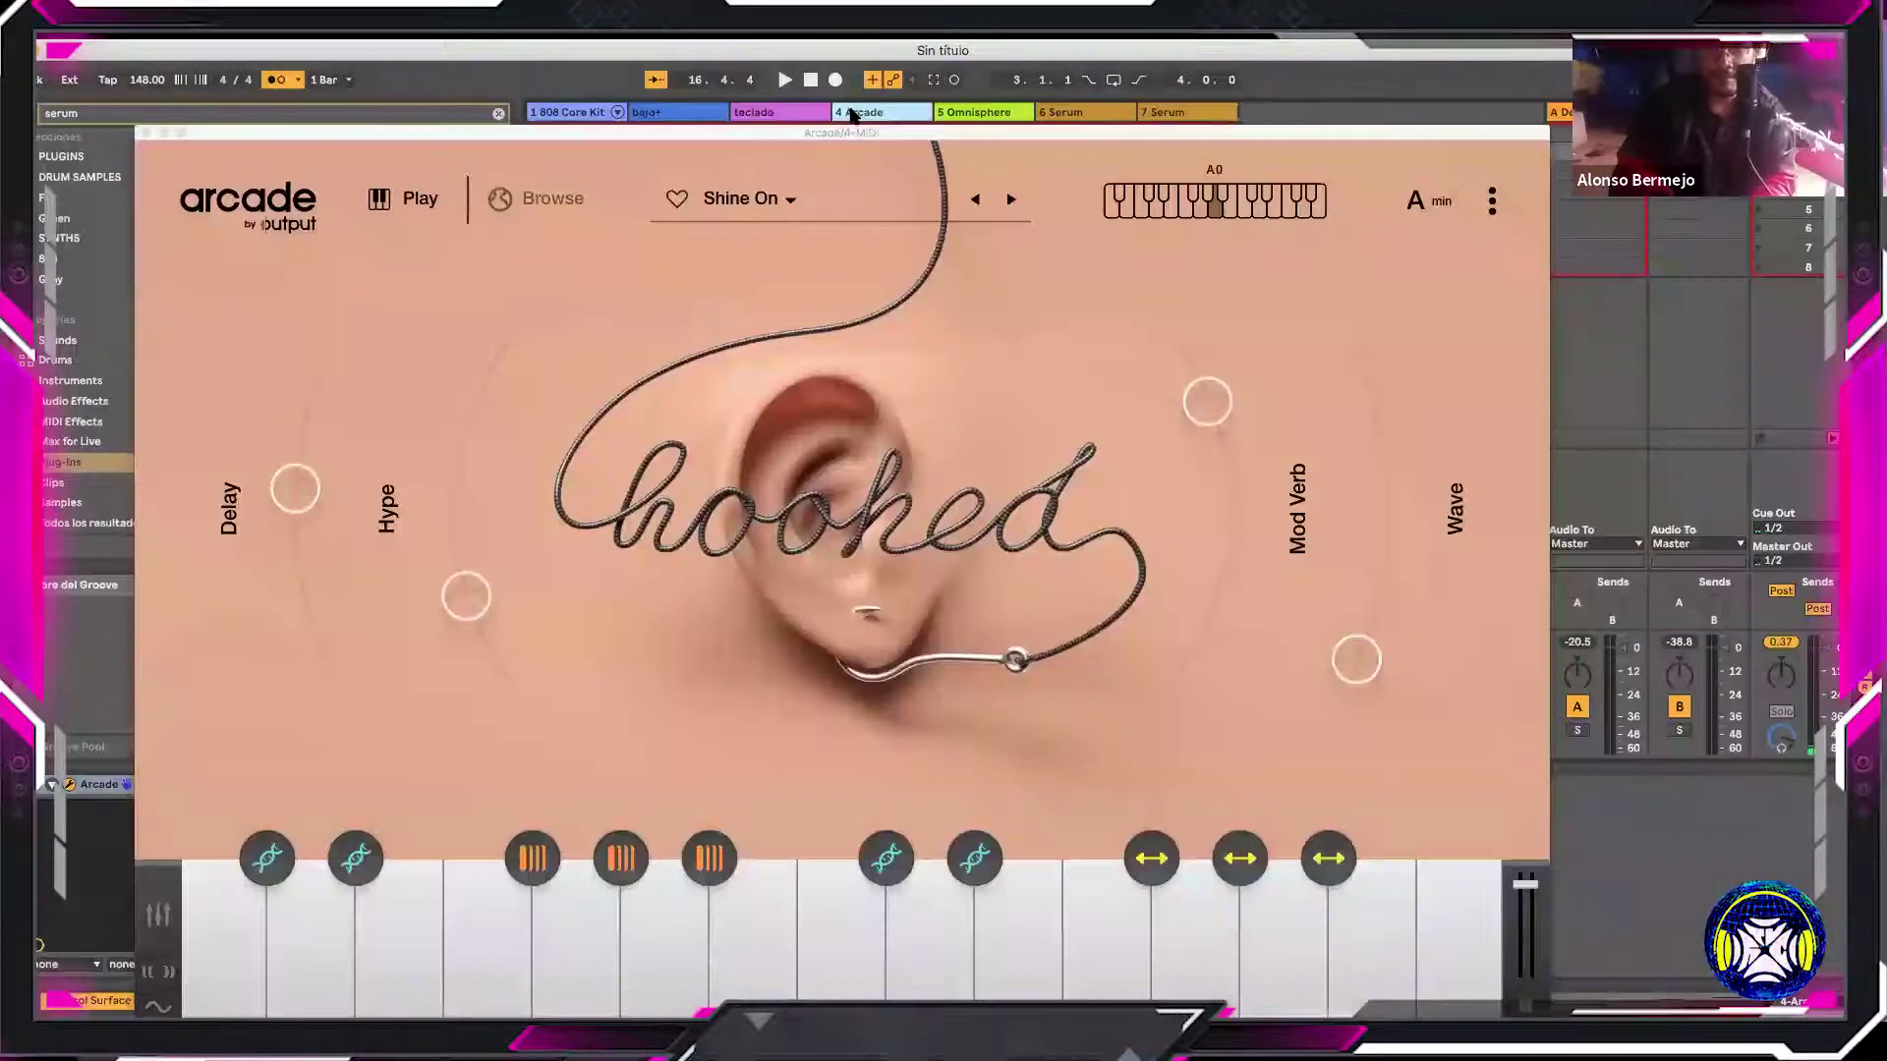
Rename the 4 Arcade track as vocals and move the Arcade window clear of the session clips
{"action": "left_click", "coordinate": [851, 113]}
{"action": "key", "text": "ctrl+r"}
{"action": "type", "text": "vo"}
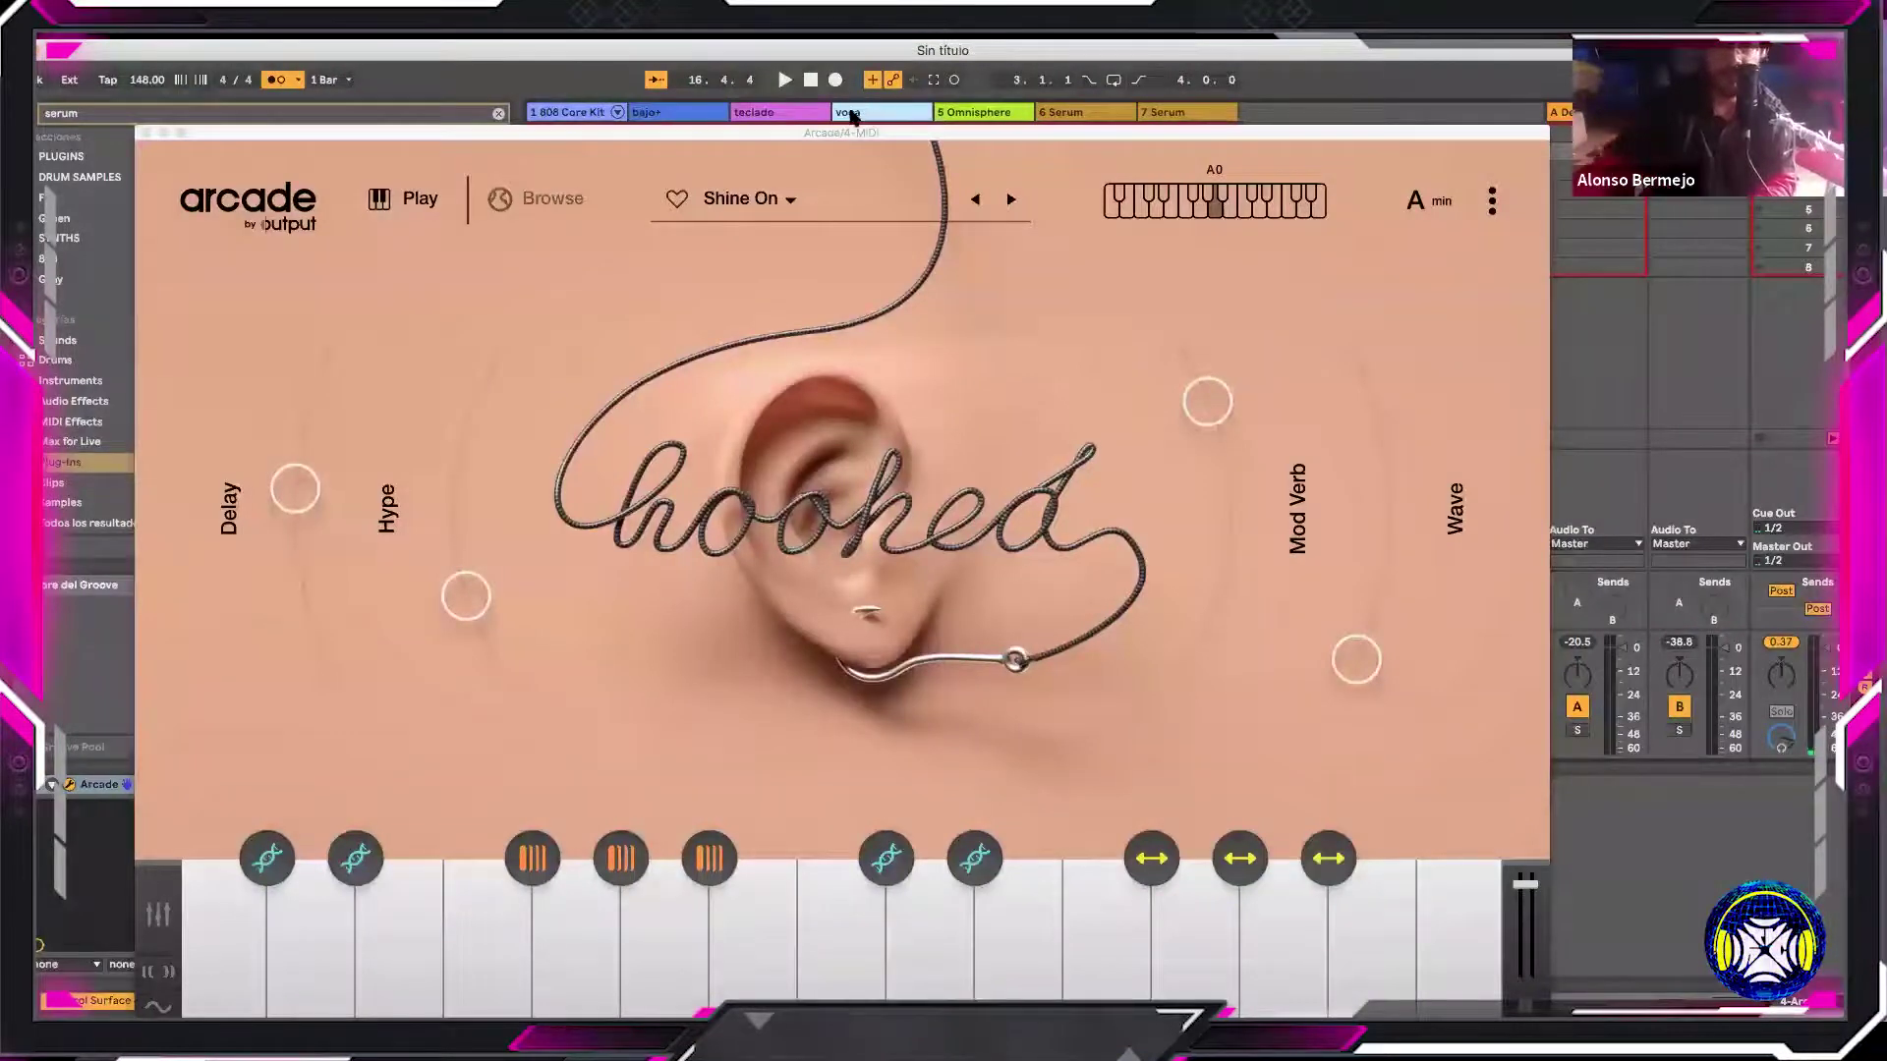
{"action": "type", "text": "cals"}
{"action": "key", "text": "Return"}
{"action": "left_click_drag", "start_coordinate": [892, 133], "coordinate": [1026, 730]}
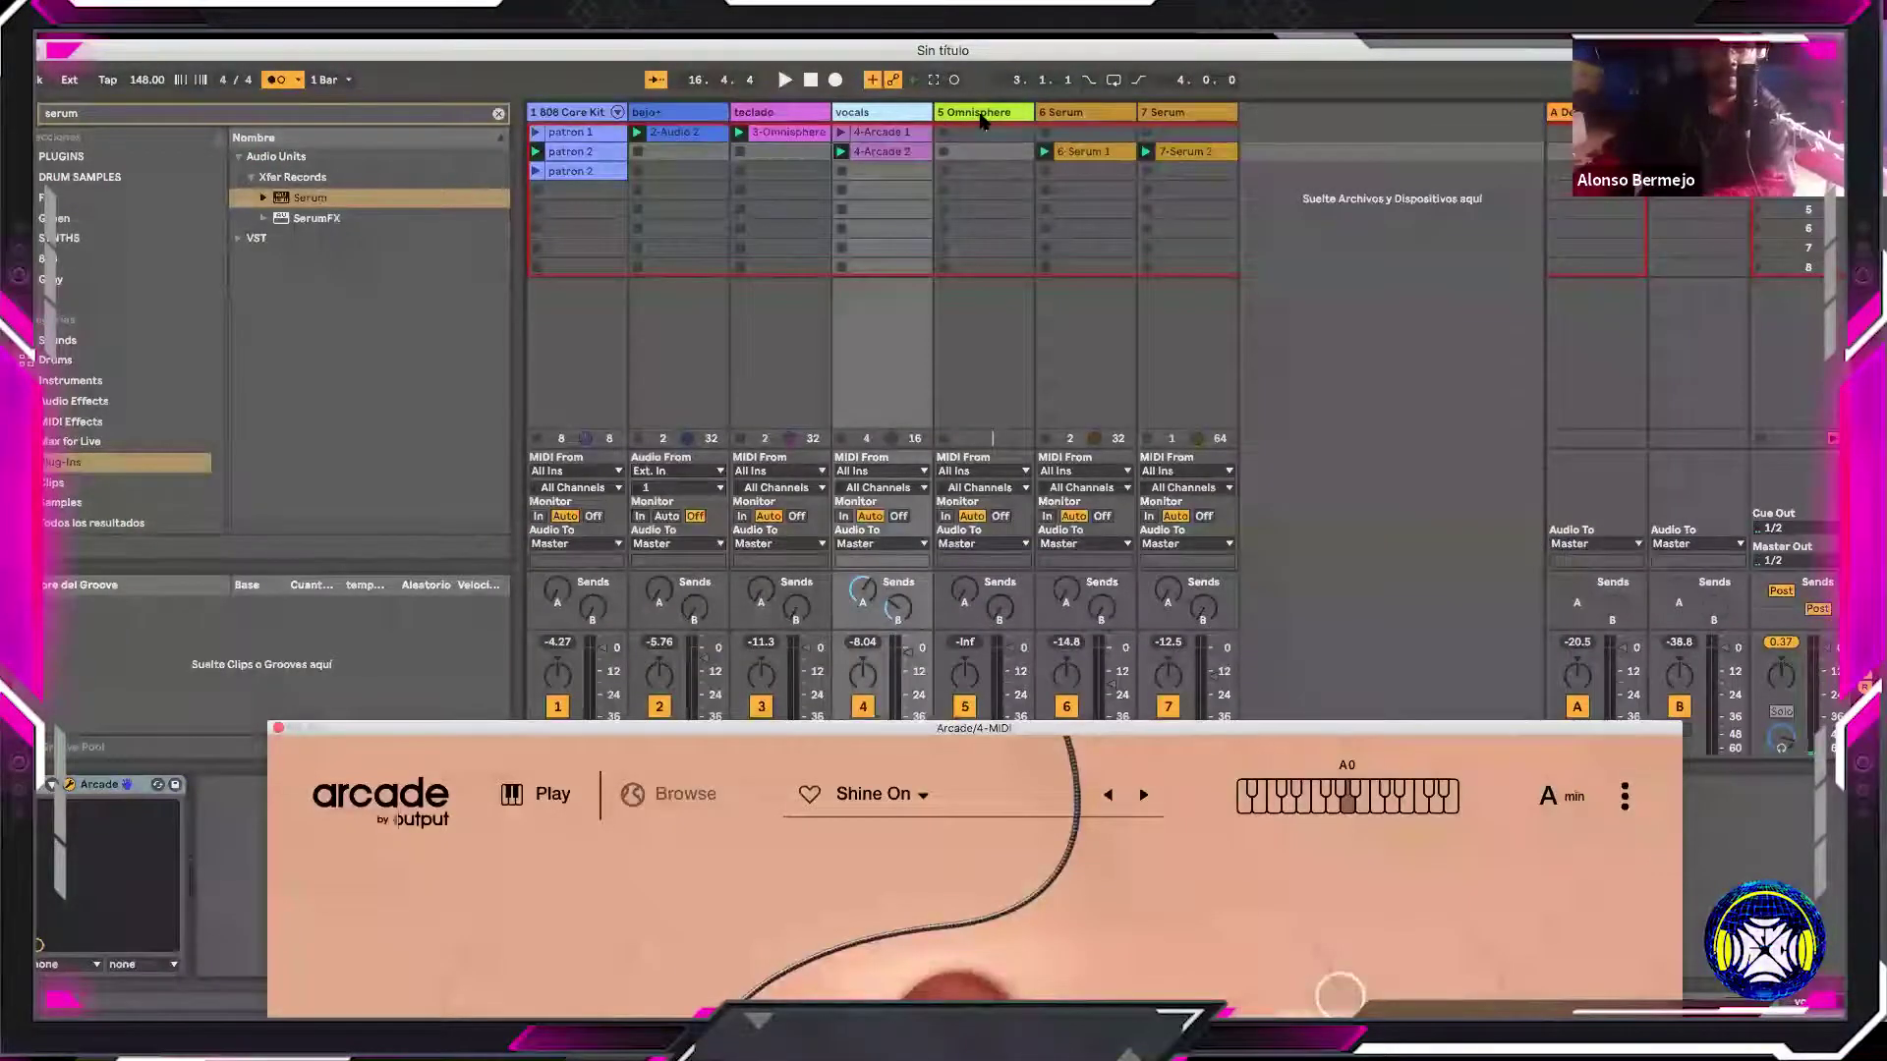
Delete the empty 5 Omnisphere track and rename the first Serum track as pluck
{"action": "left_click", "coordinate": [983, 116]}
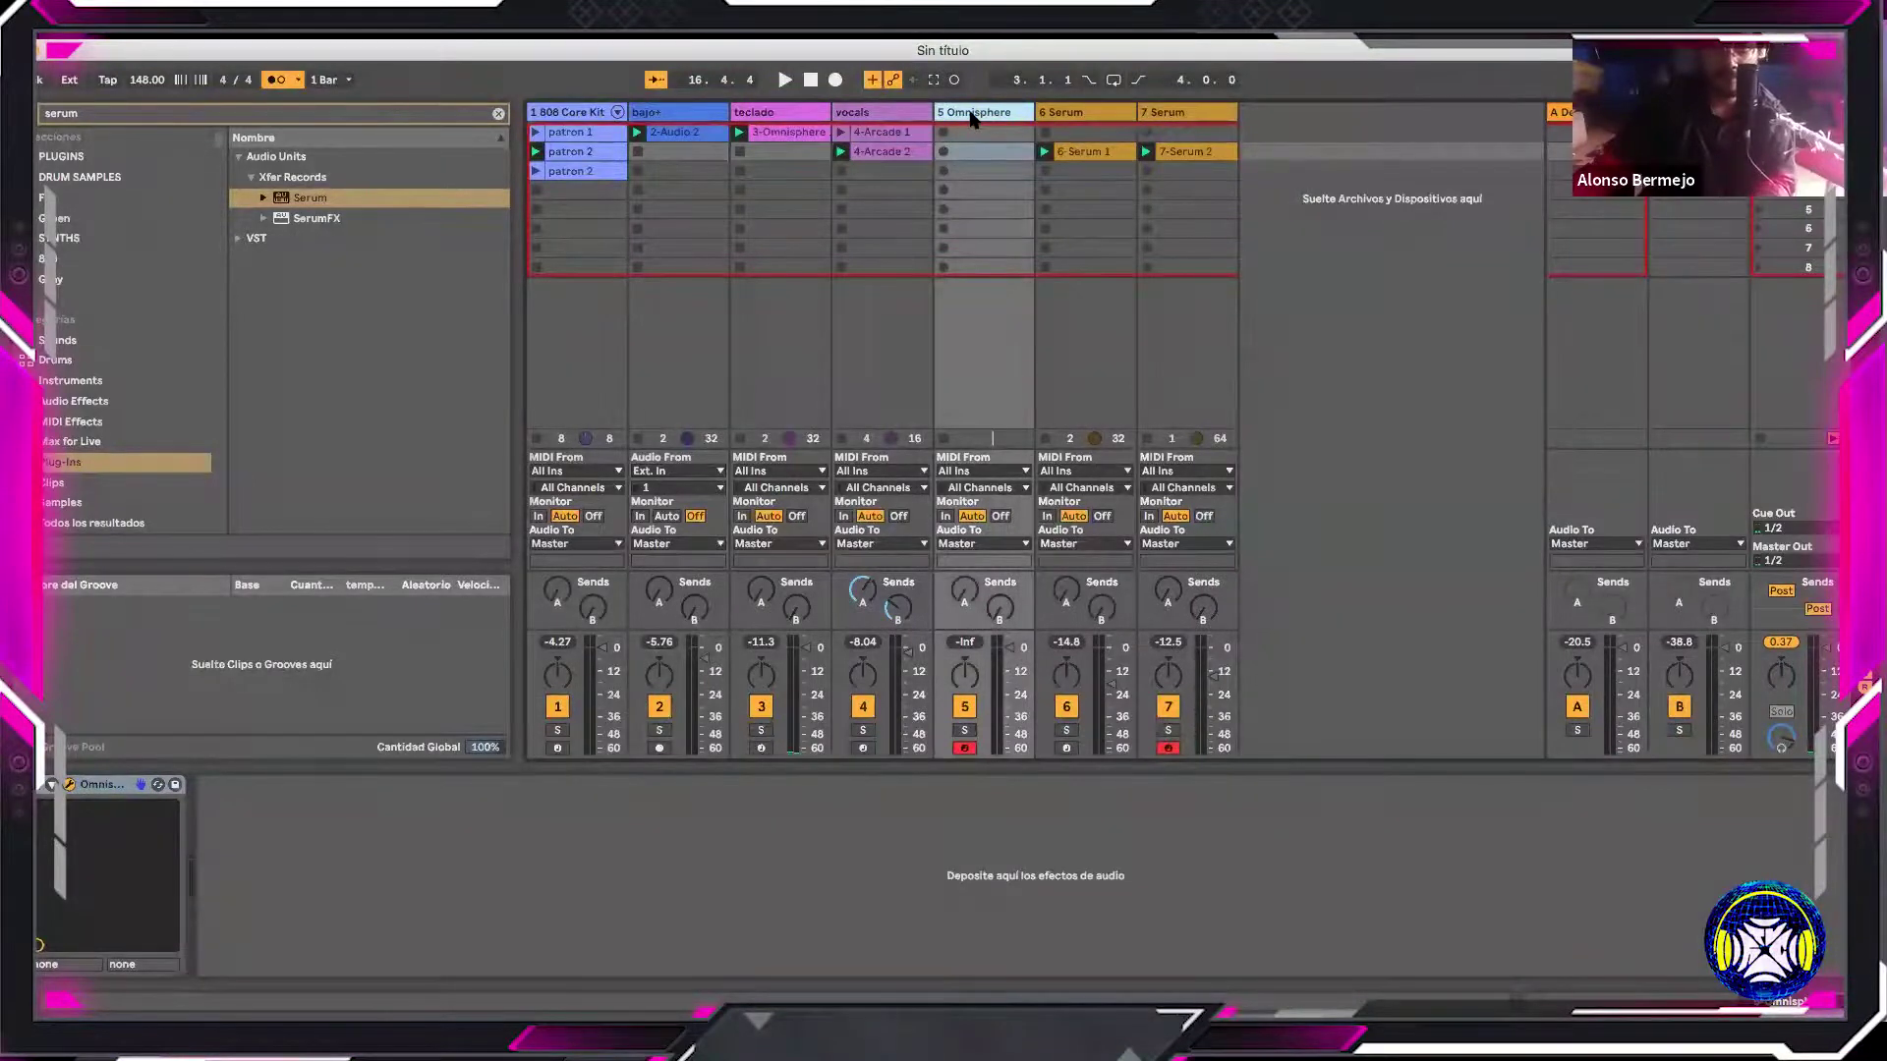
{"action": "key", "text": "Delete"}
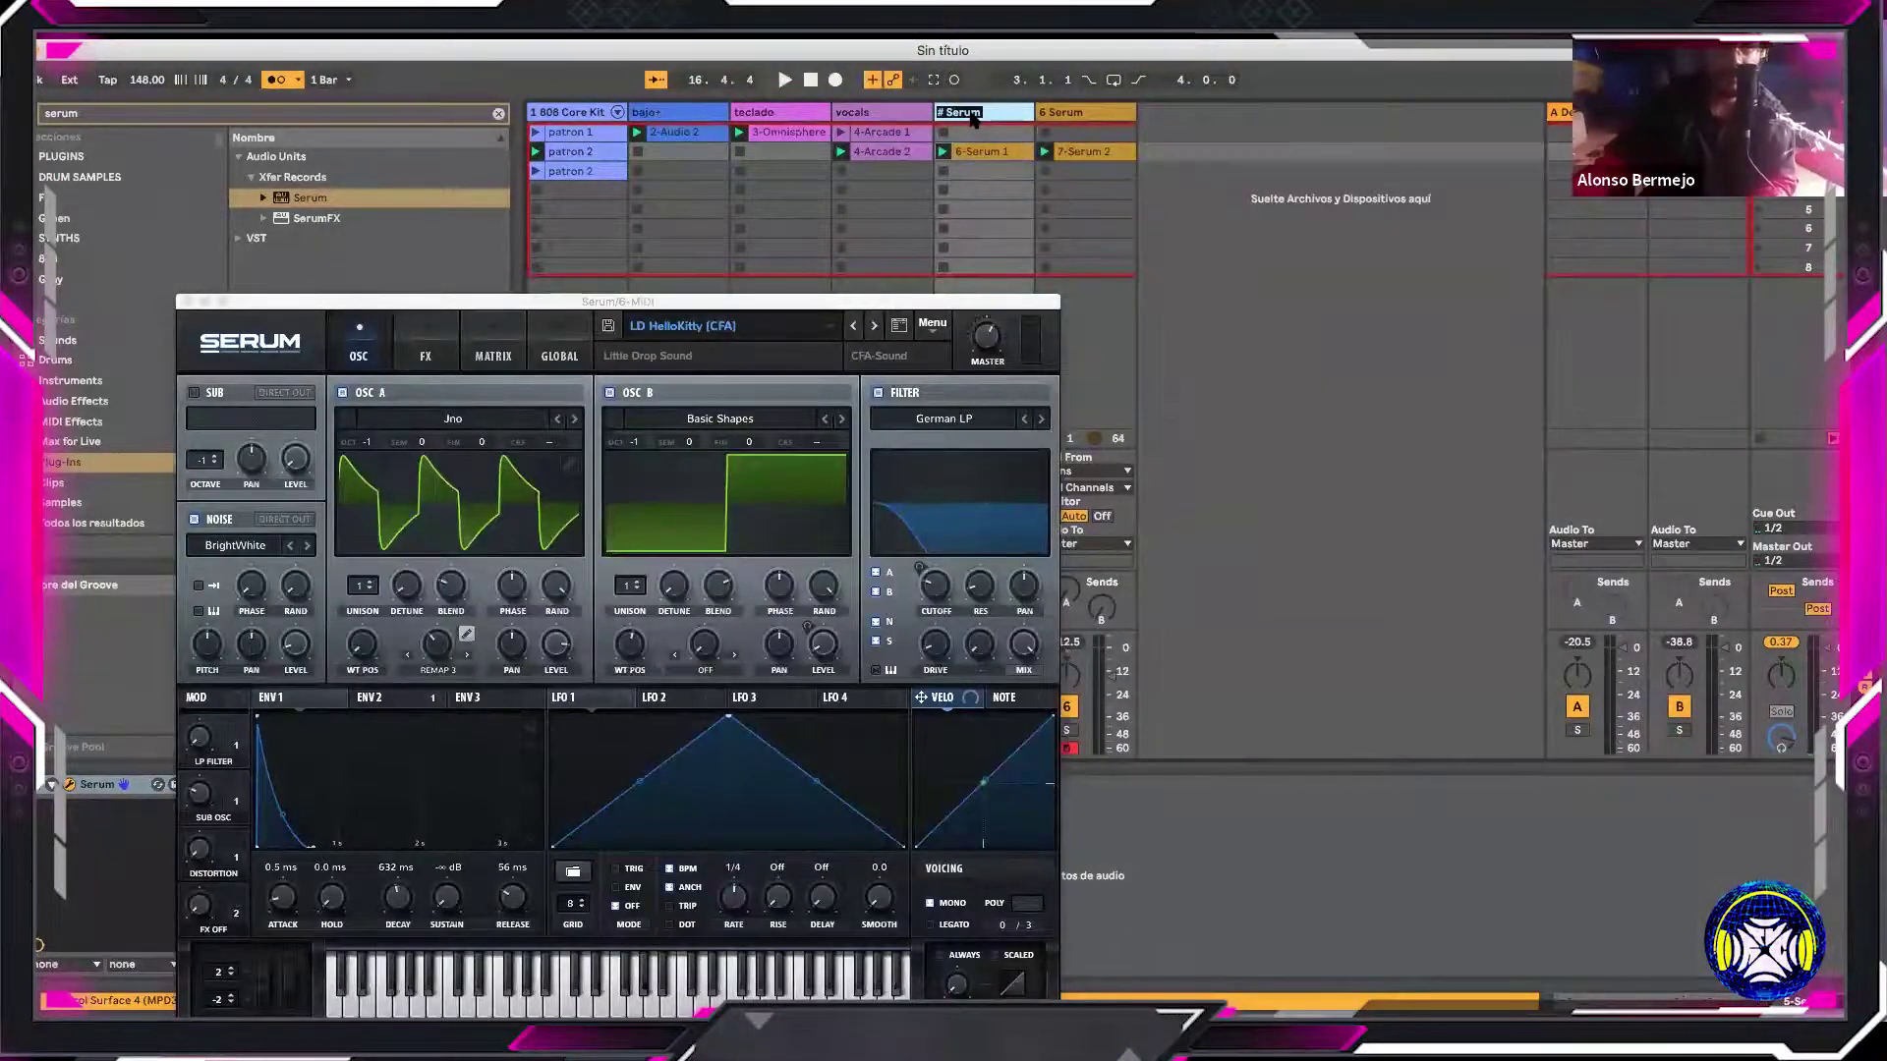
{"action": "type", "text": "lead"}
{"action": "key", "text": "Tab"}
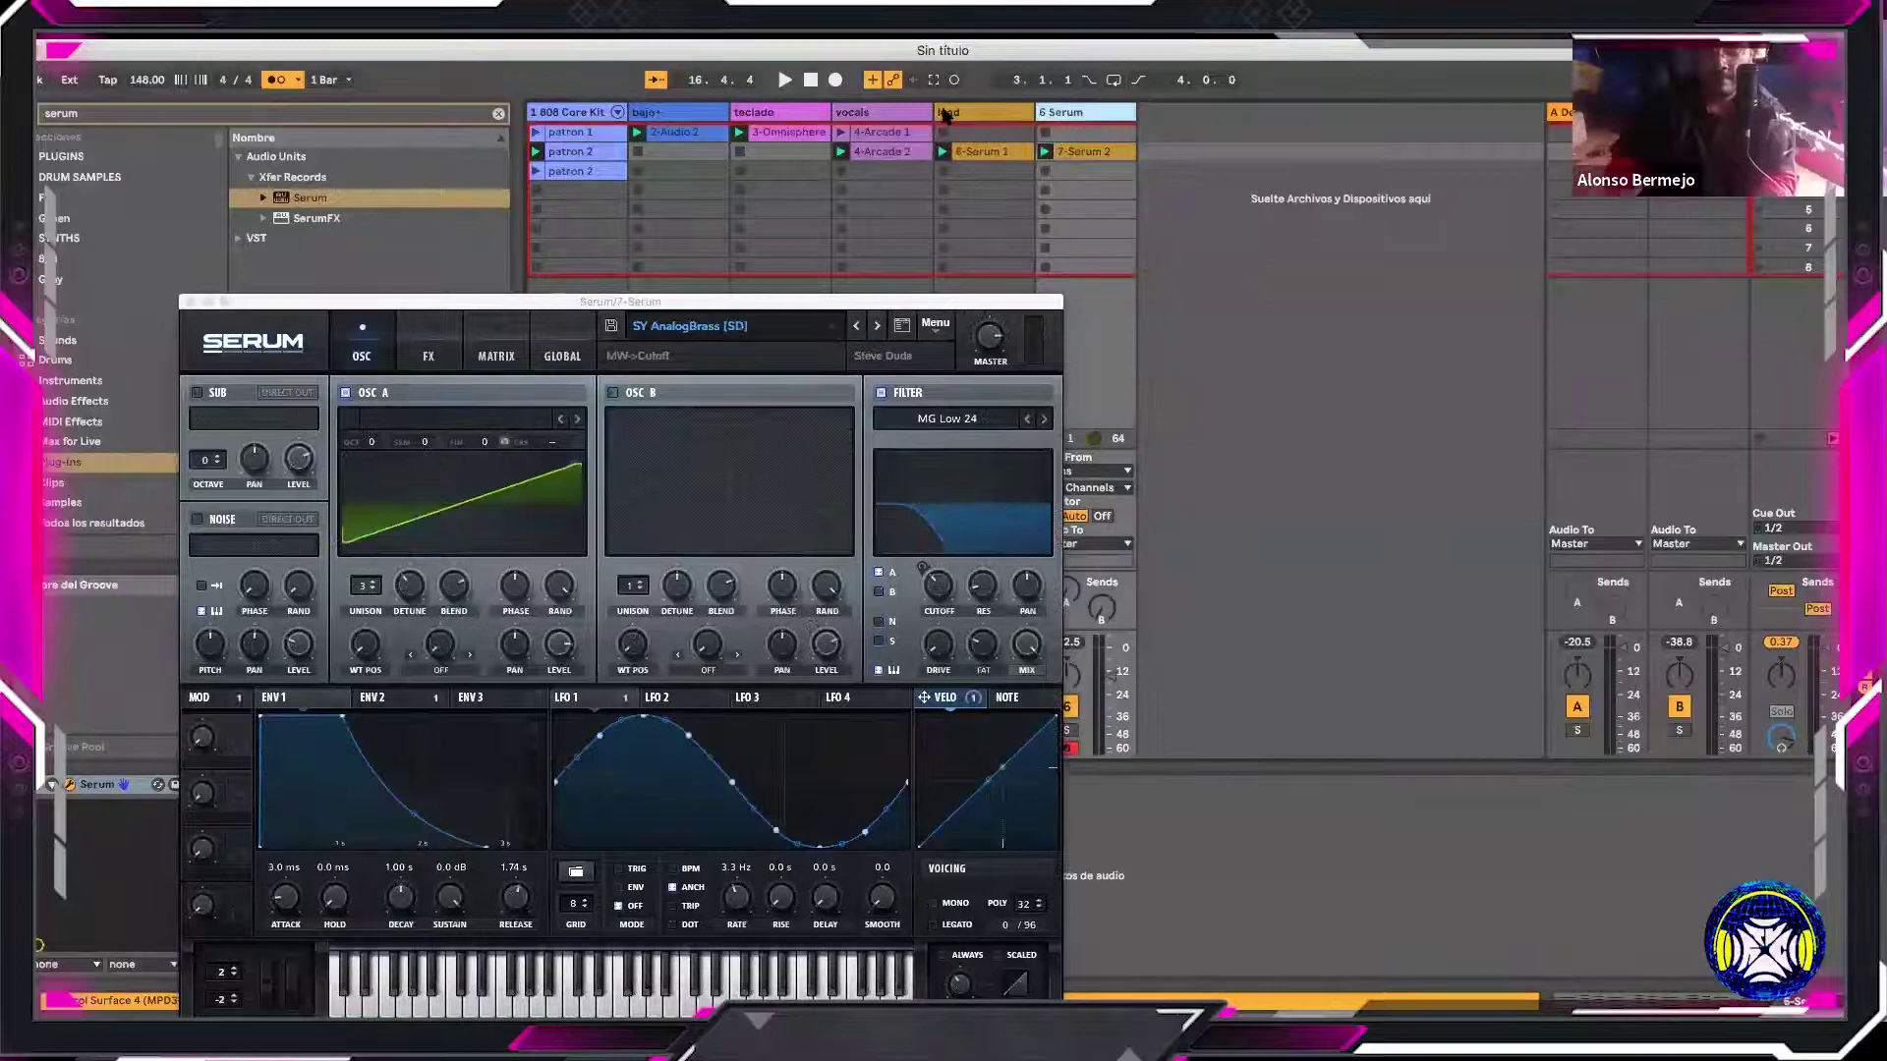
{"action": "left_click", "coordinate": [944, 115]}
{"action": "type", "text": "pluck"}
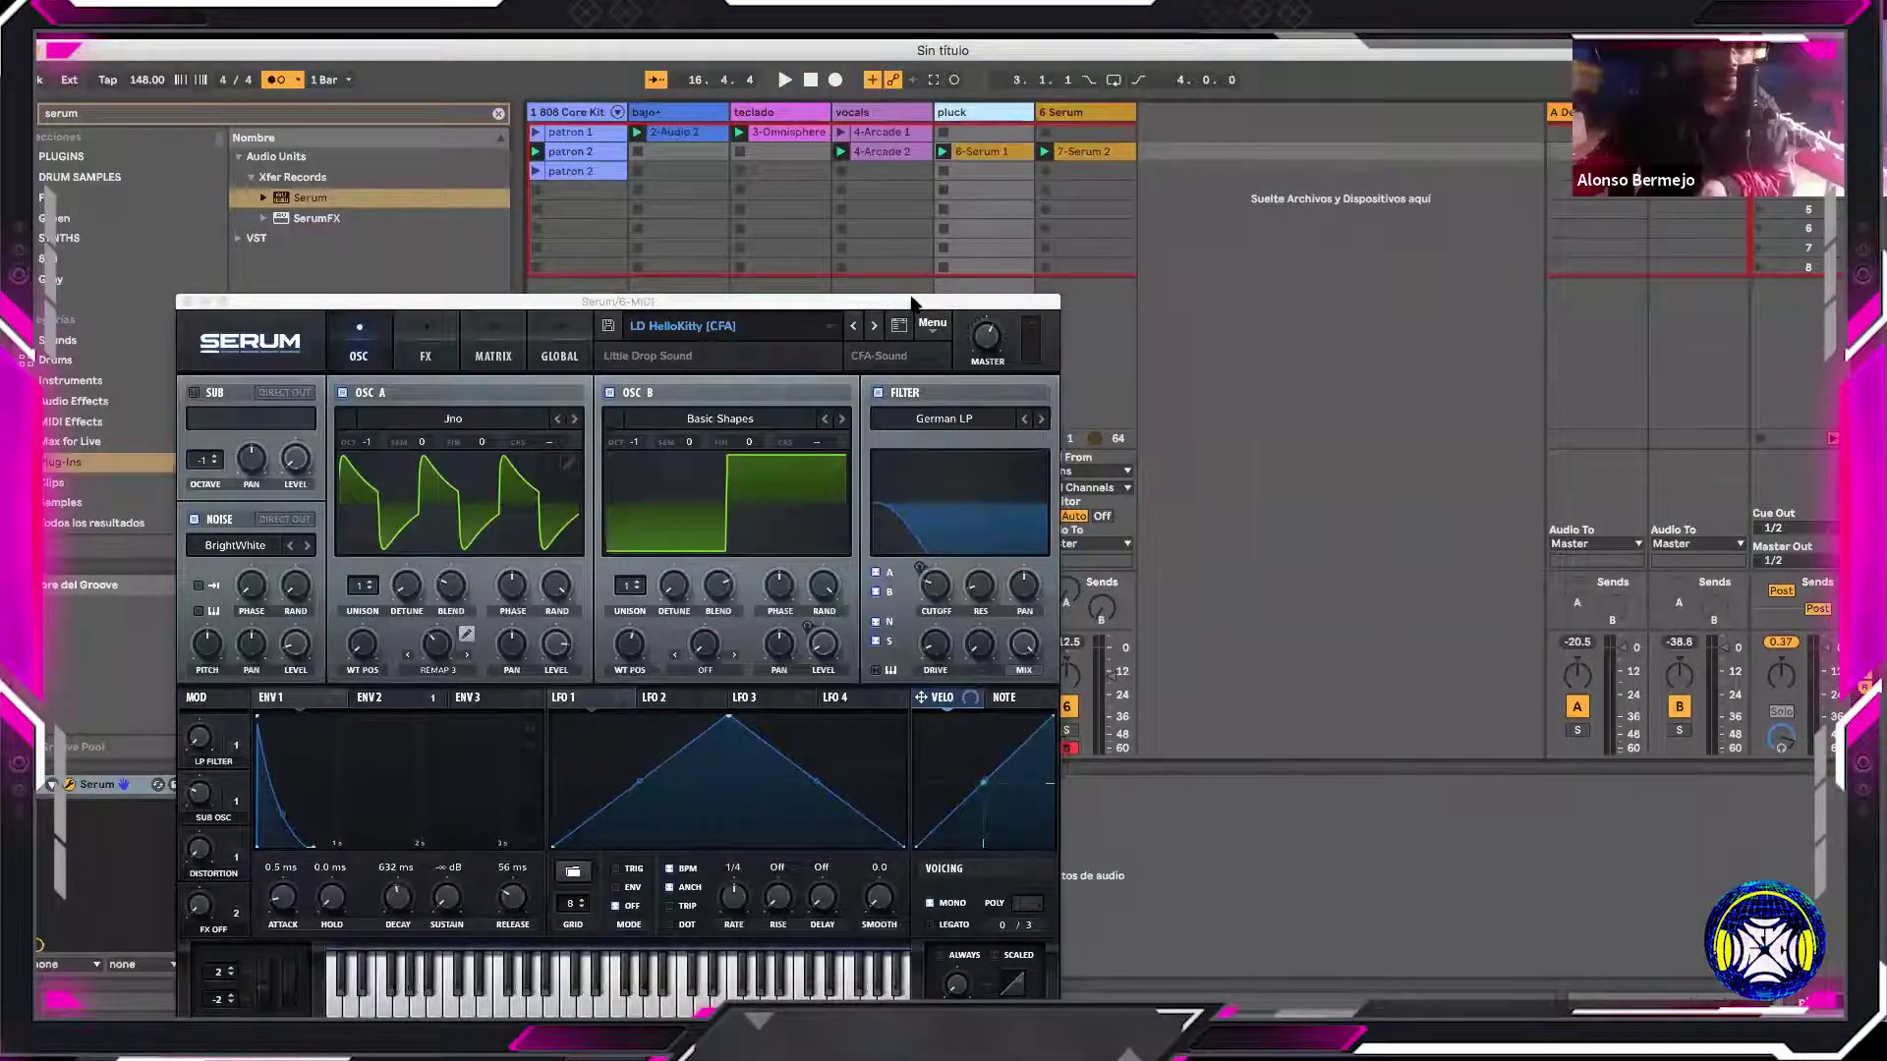
Rename the remaining Serum track as pad synth
{"action": "left_click", "coordinate": [1073, 116]}
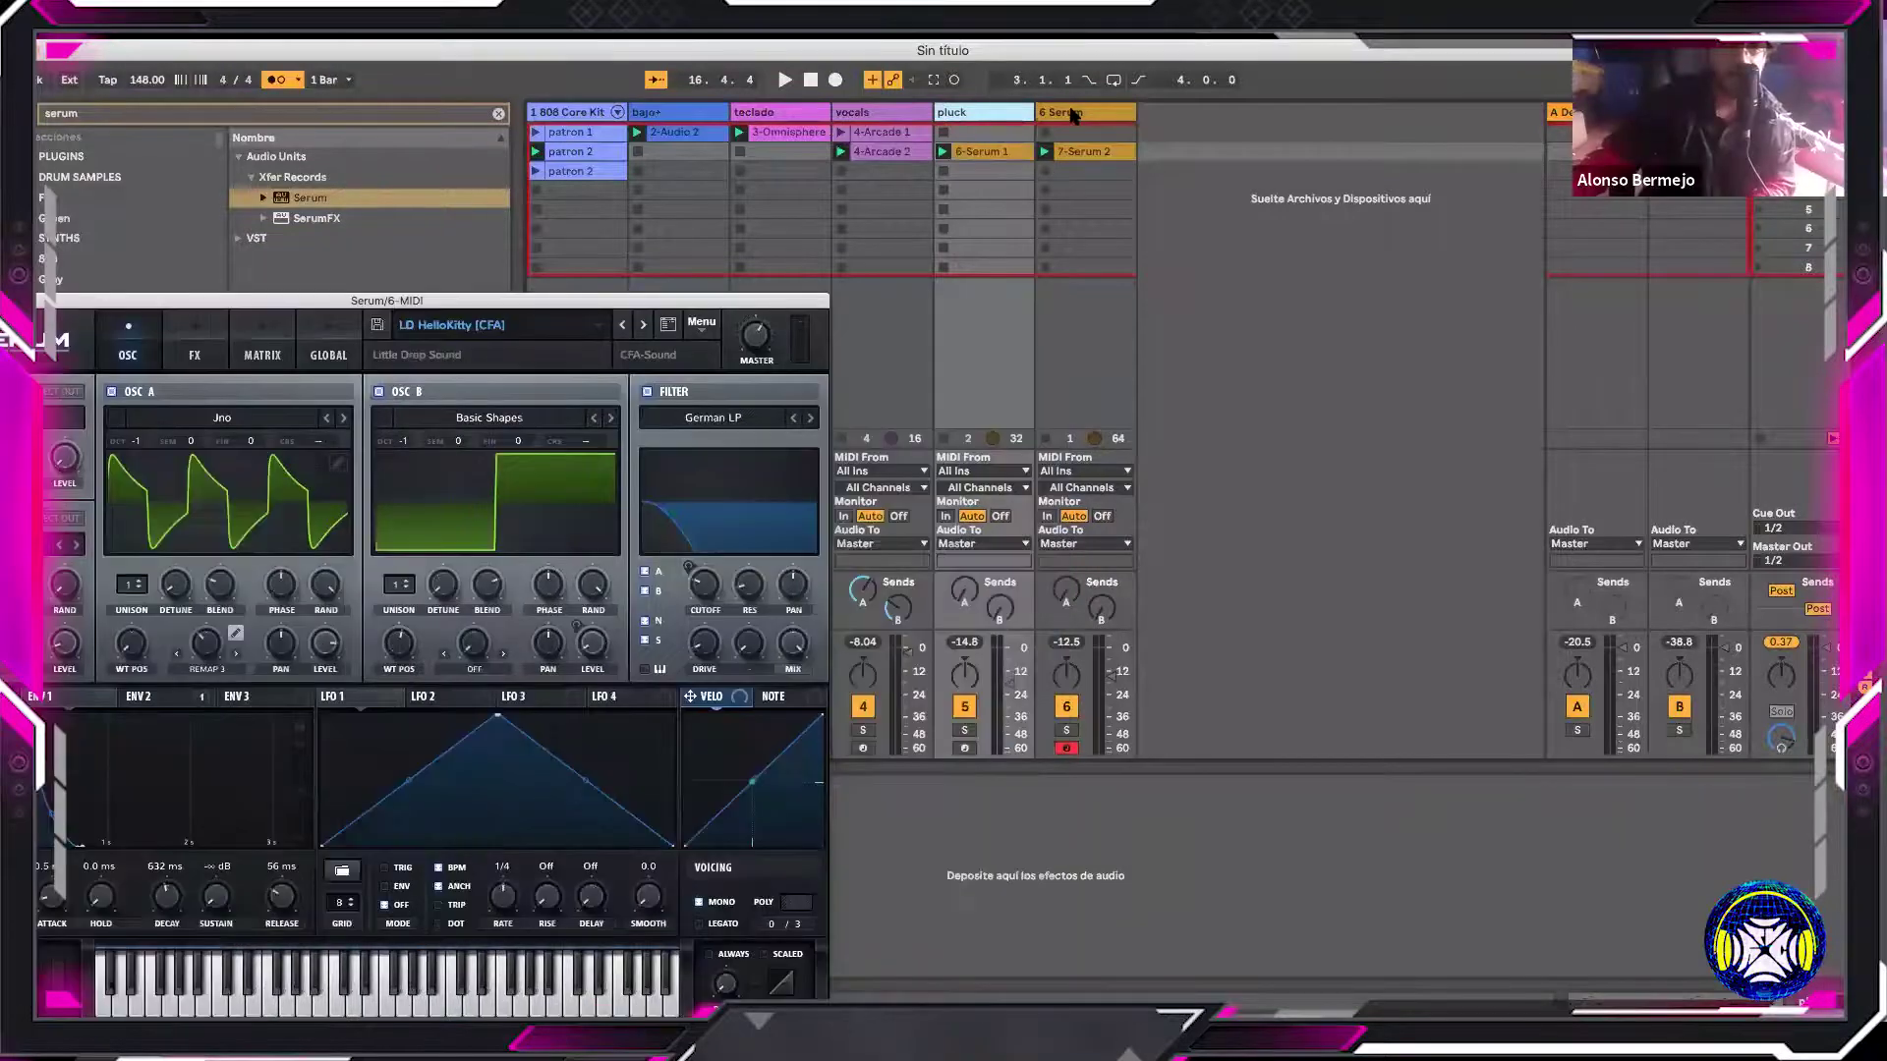
{"action": "left_click", "coordinate": [1071, 114]}
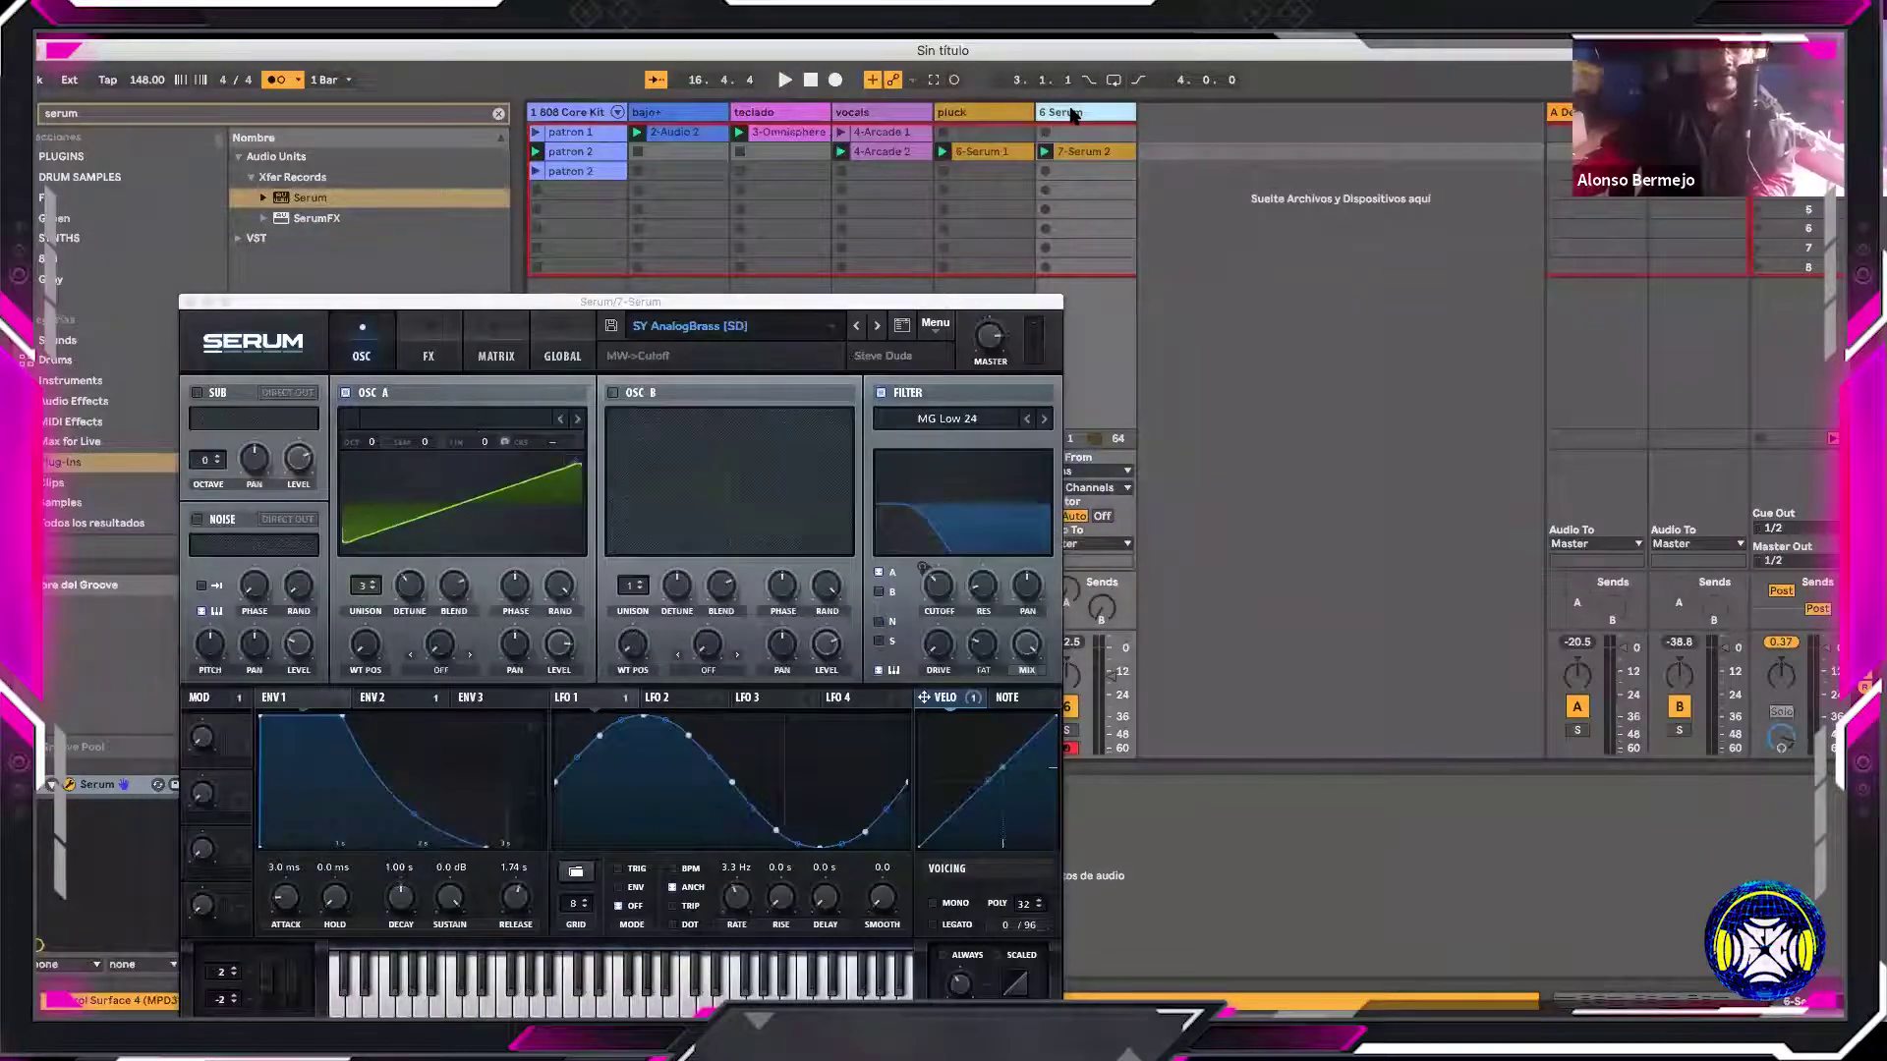
{"action": "key", "text": "super+r"}
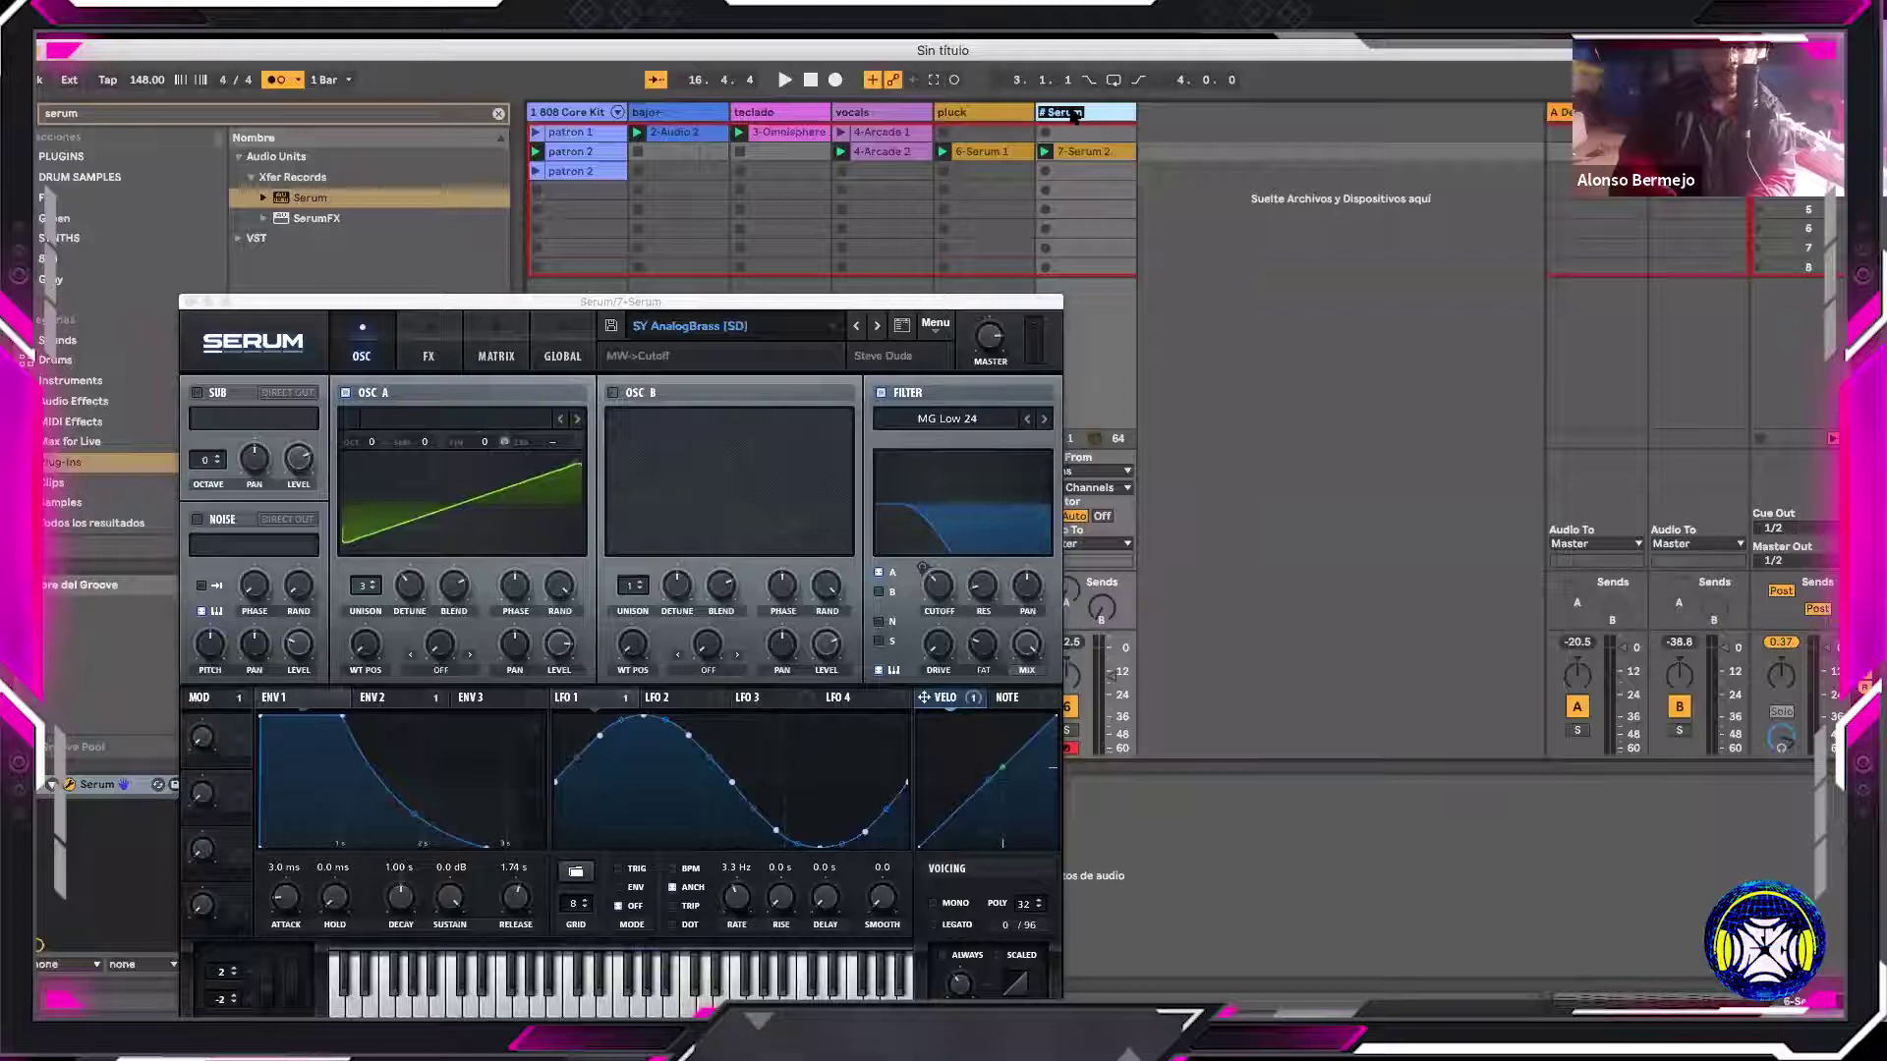
{"action": "type", "text": "b"}
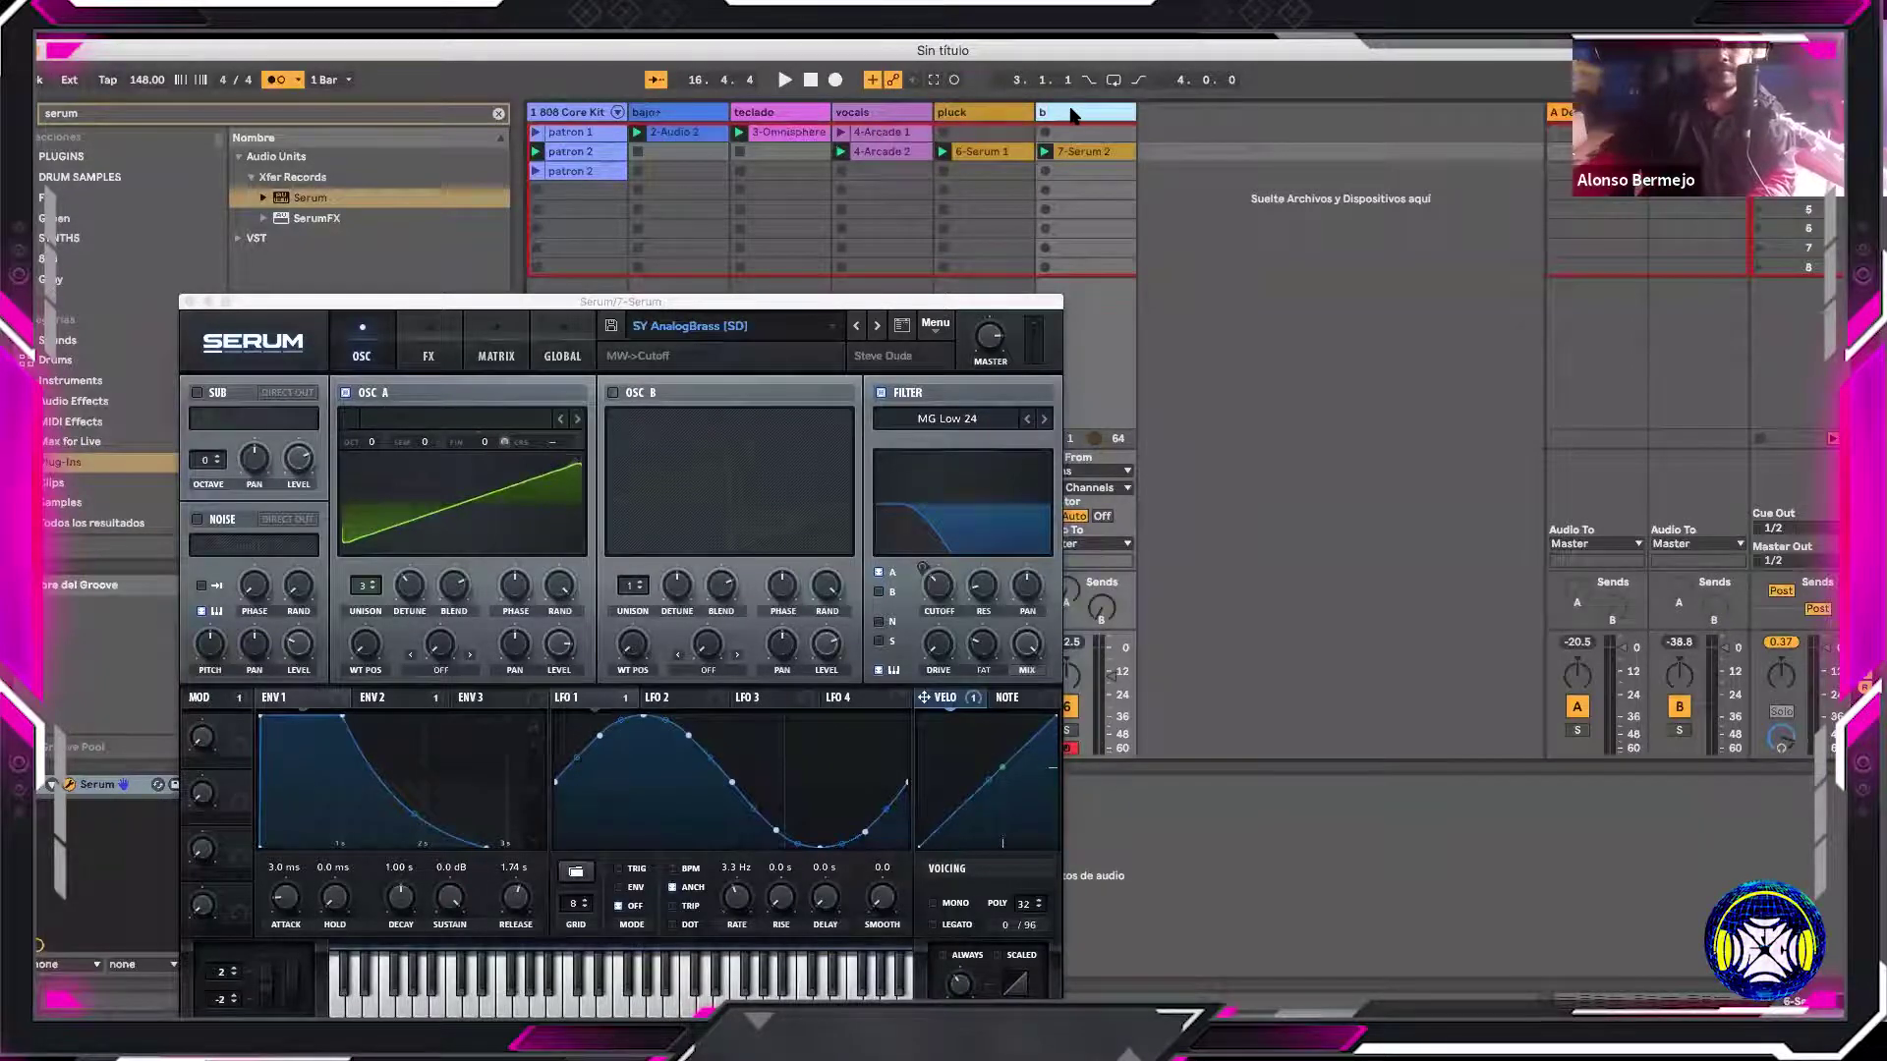
{"action": "type", "text": "asd"}
{"action": "key", "text": "BackSpace"}
{"action": "key", "text": "BackSpace"}
{"action": "key", "text": "BackSpace"}
{"action": "key", "text": "BackSpace"}
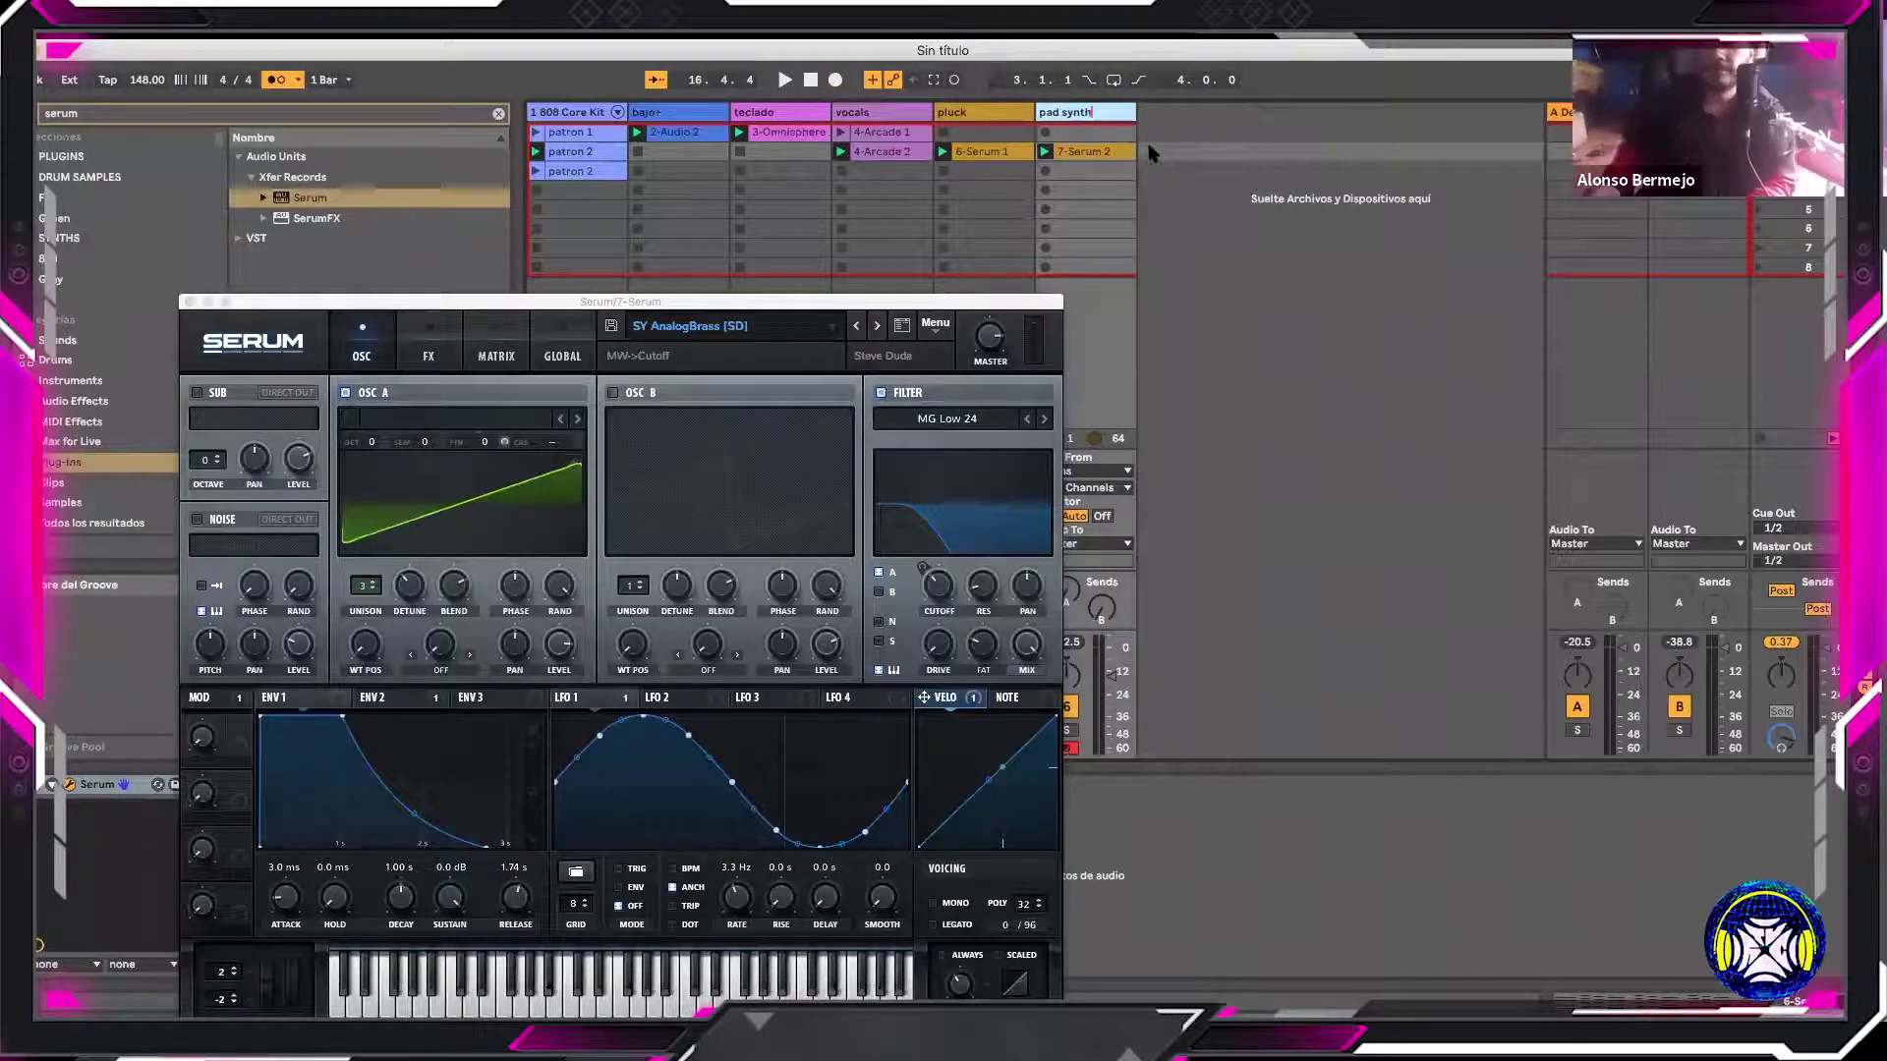
{"action": "key", "text": "Return"}
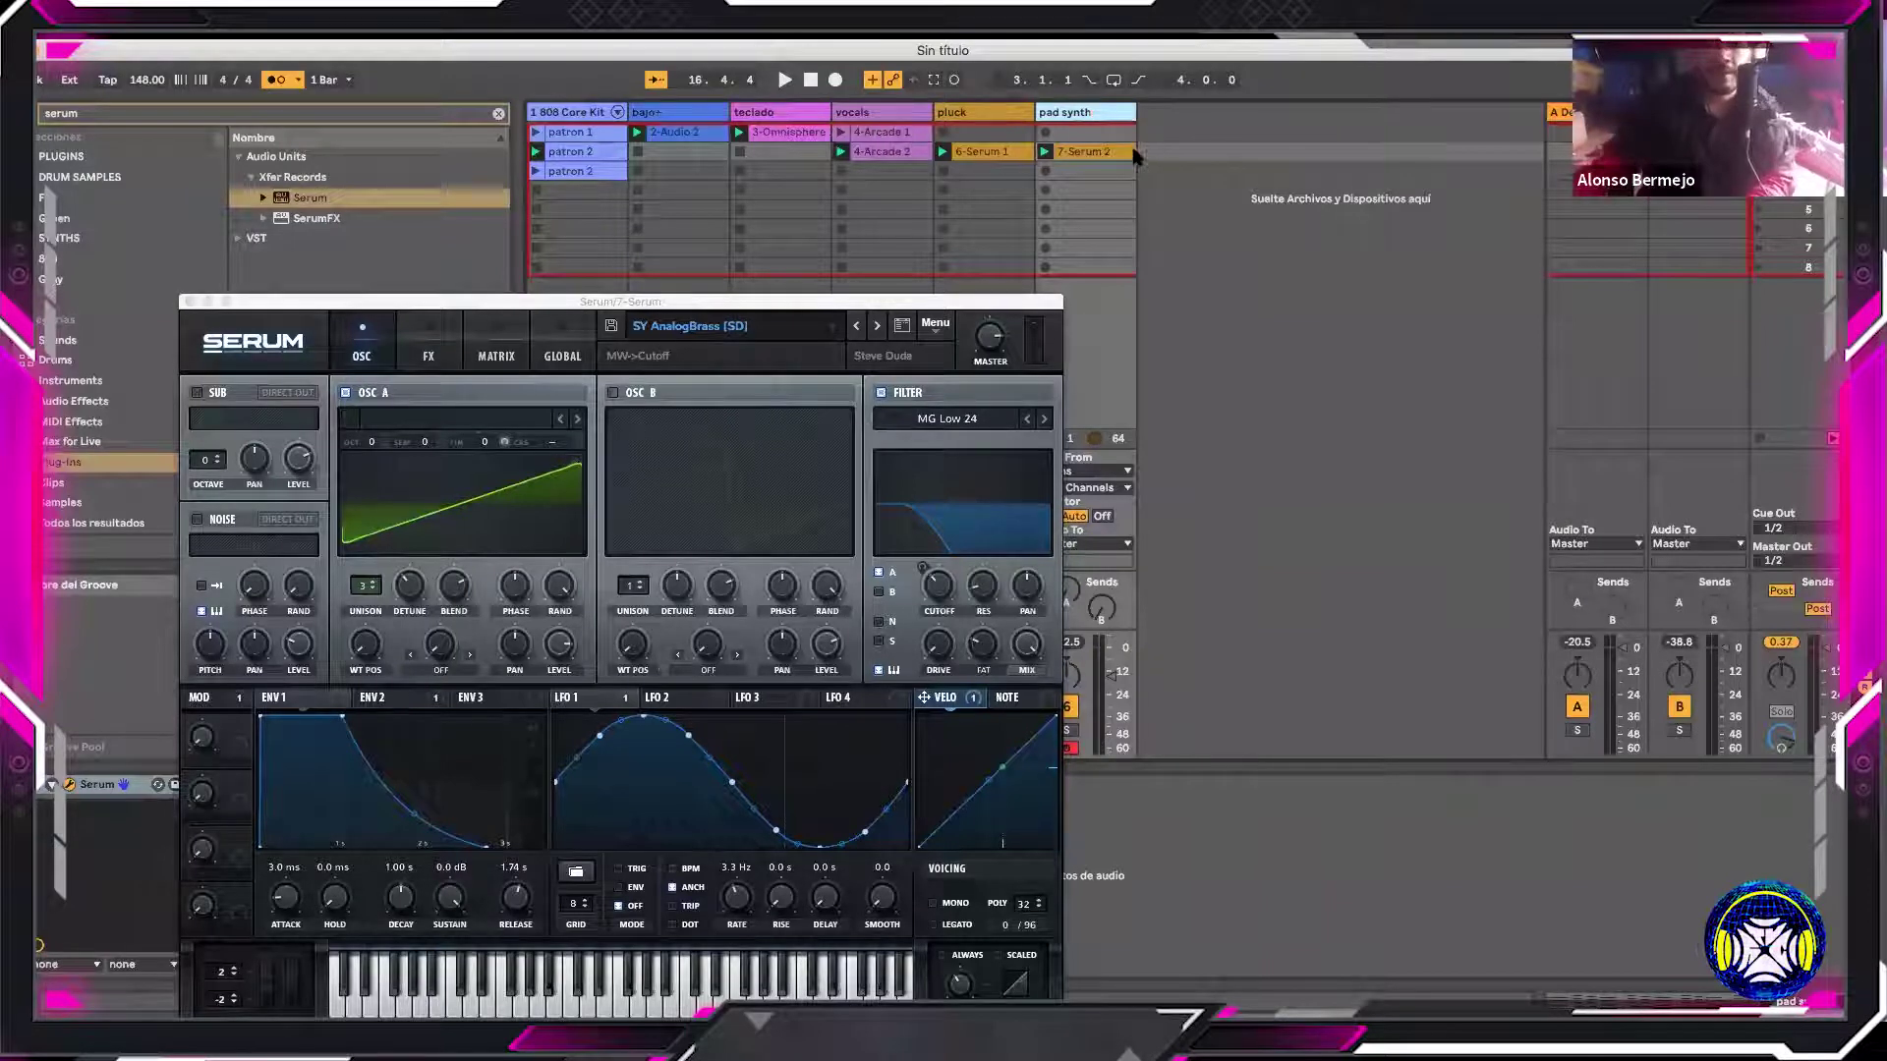
Move the Serum window aside, play the set, and balance the pad synth track by lowering its volume and raising send A
{"action": "left_click", "coordinate": [1132, 152]}
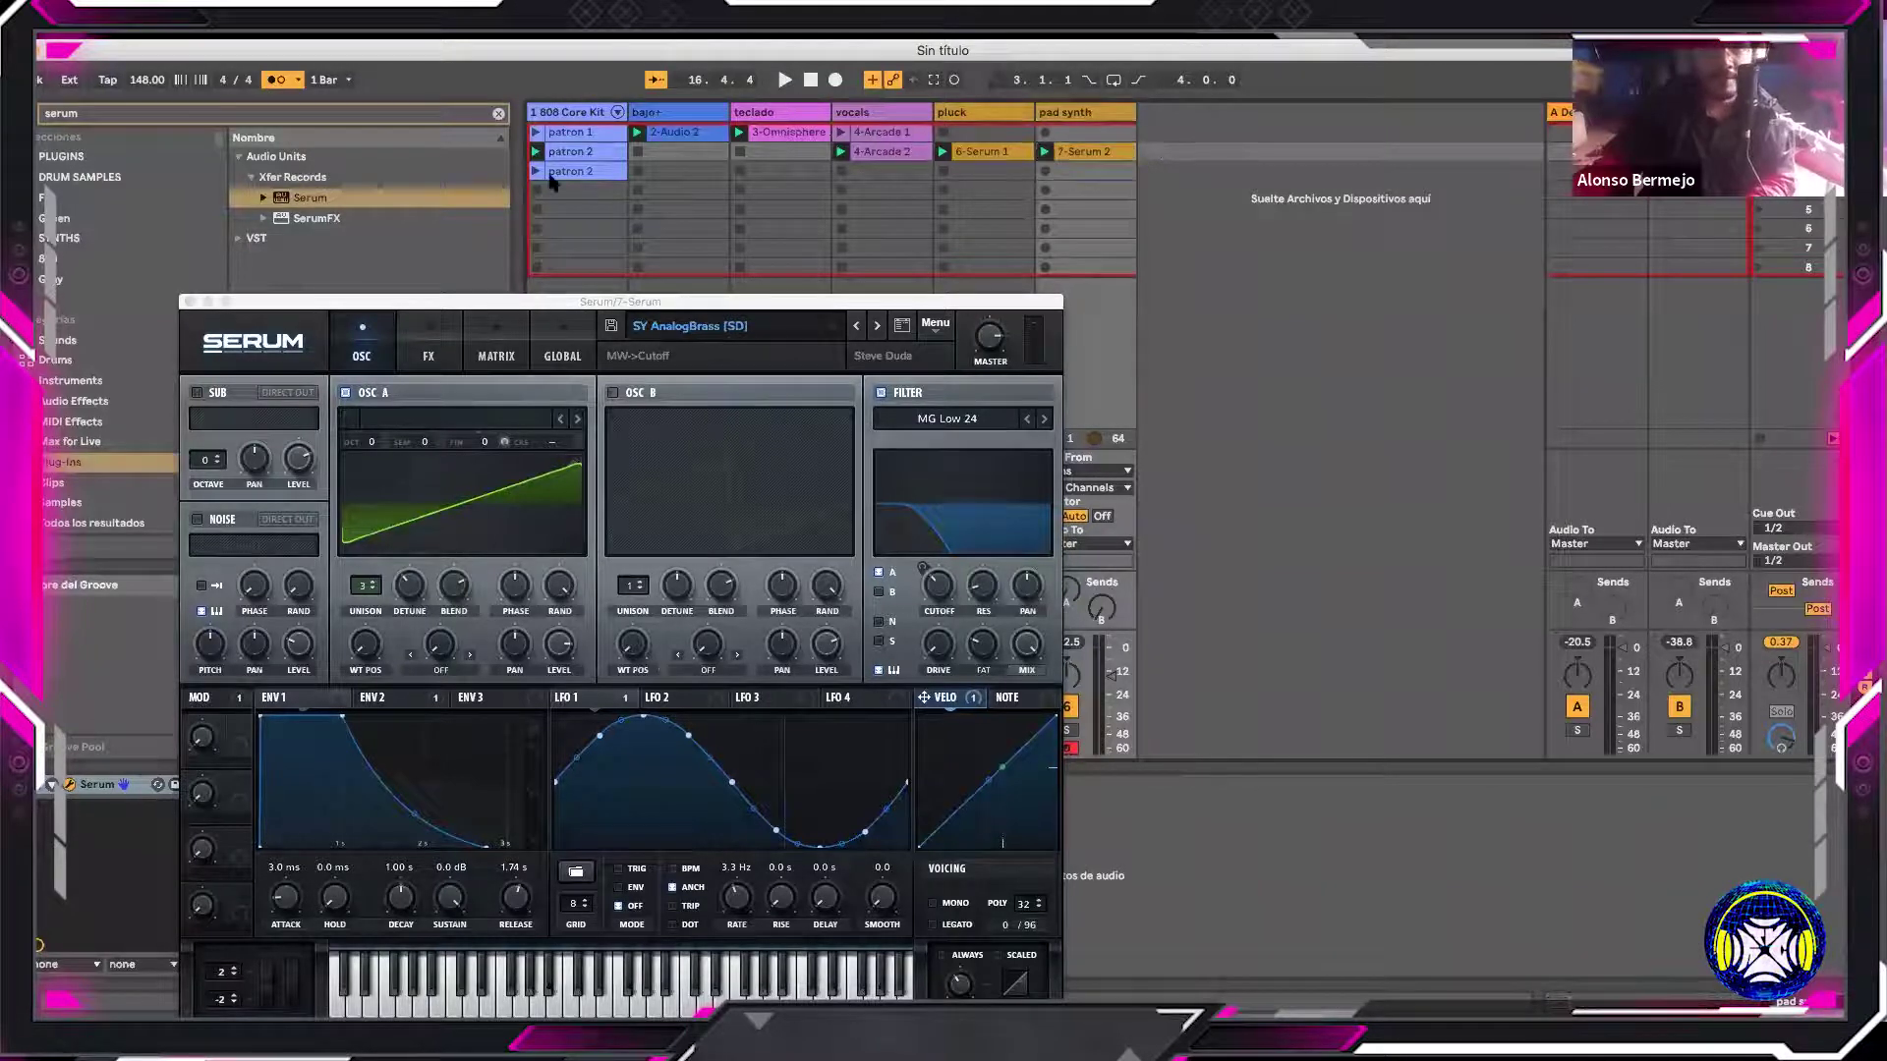
{"action": "left_click_drag", "start_coordinate": [1012, 302], "coordinate": [564, 580]}
{"action": "key", "text": "space"}
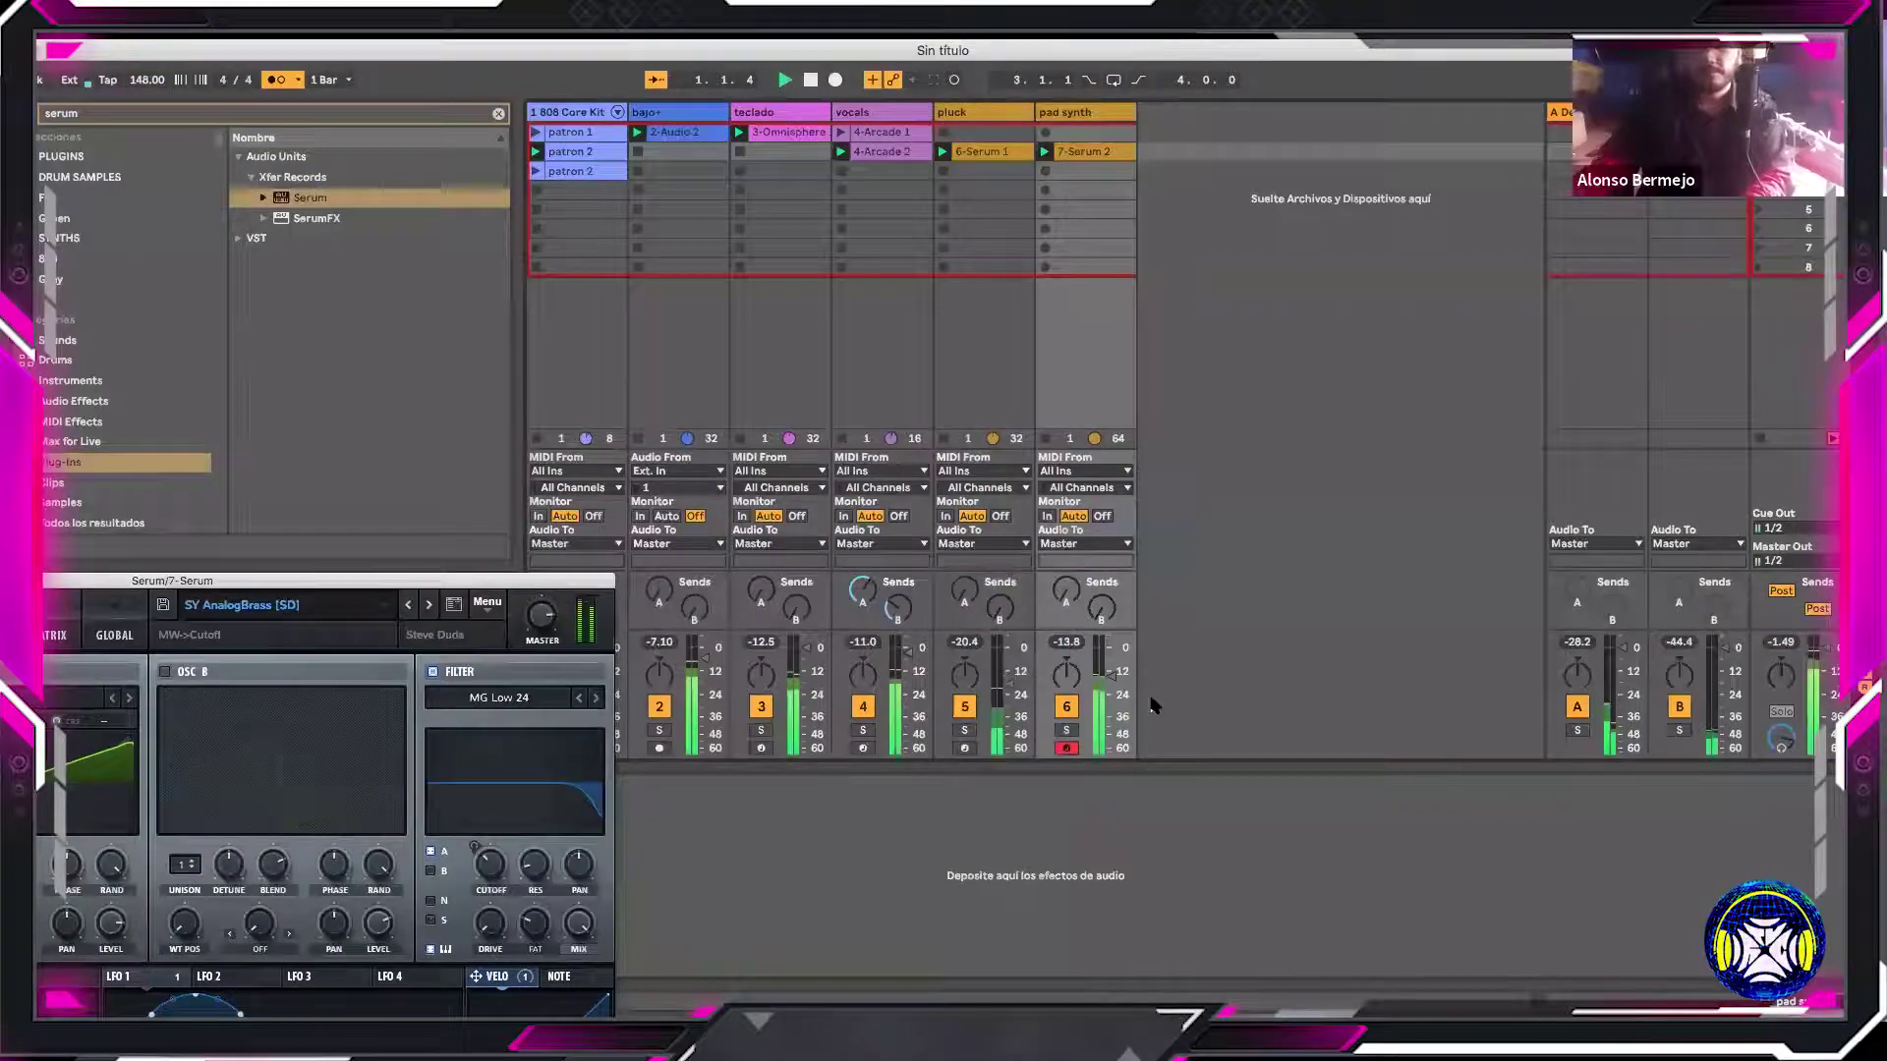
{"action": "left_click_drag", "start_coordinate": [1111, 676], "coordinate": [1111, 684]}
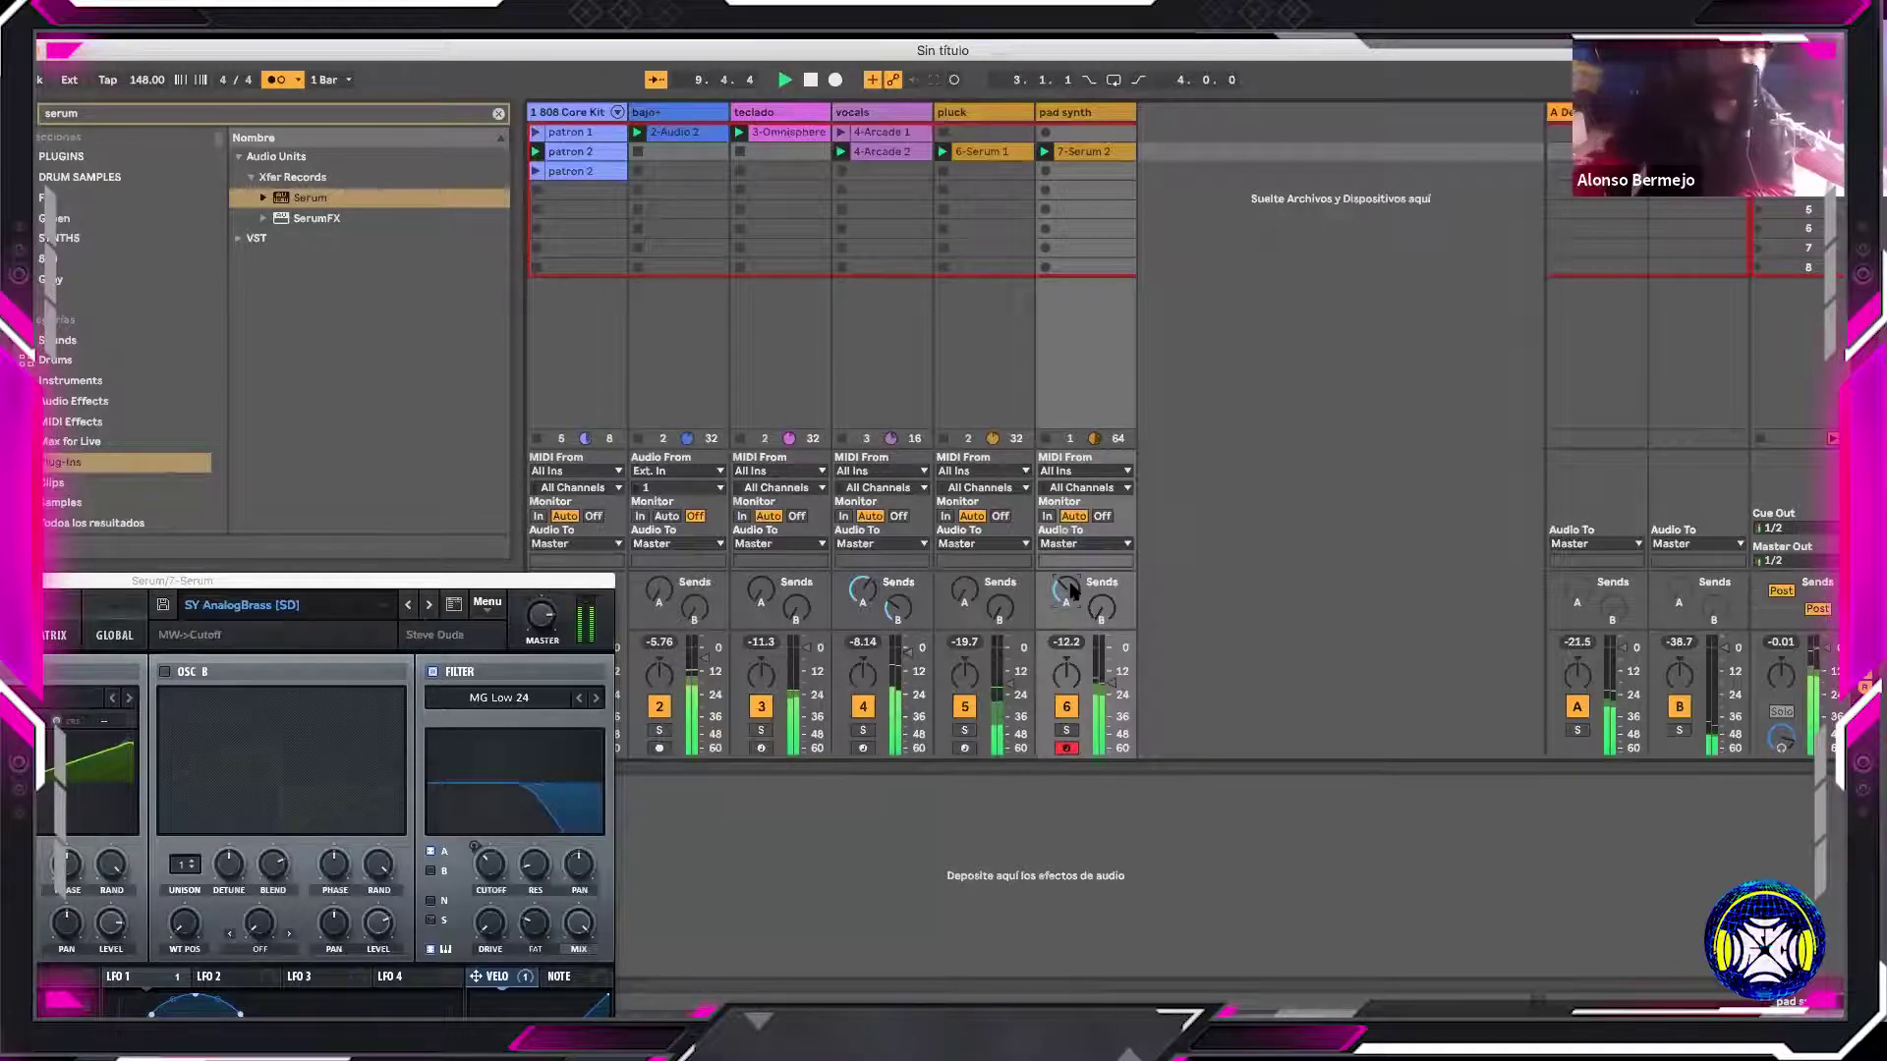
Stop playback, return the set to its start, and stop all clips
{"action": "left_click", "coordinate": [811, 81]}
{"action": "left_click", "coordinate": [811, 81]}
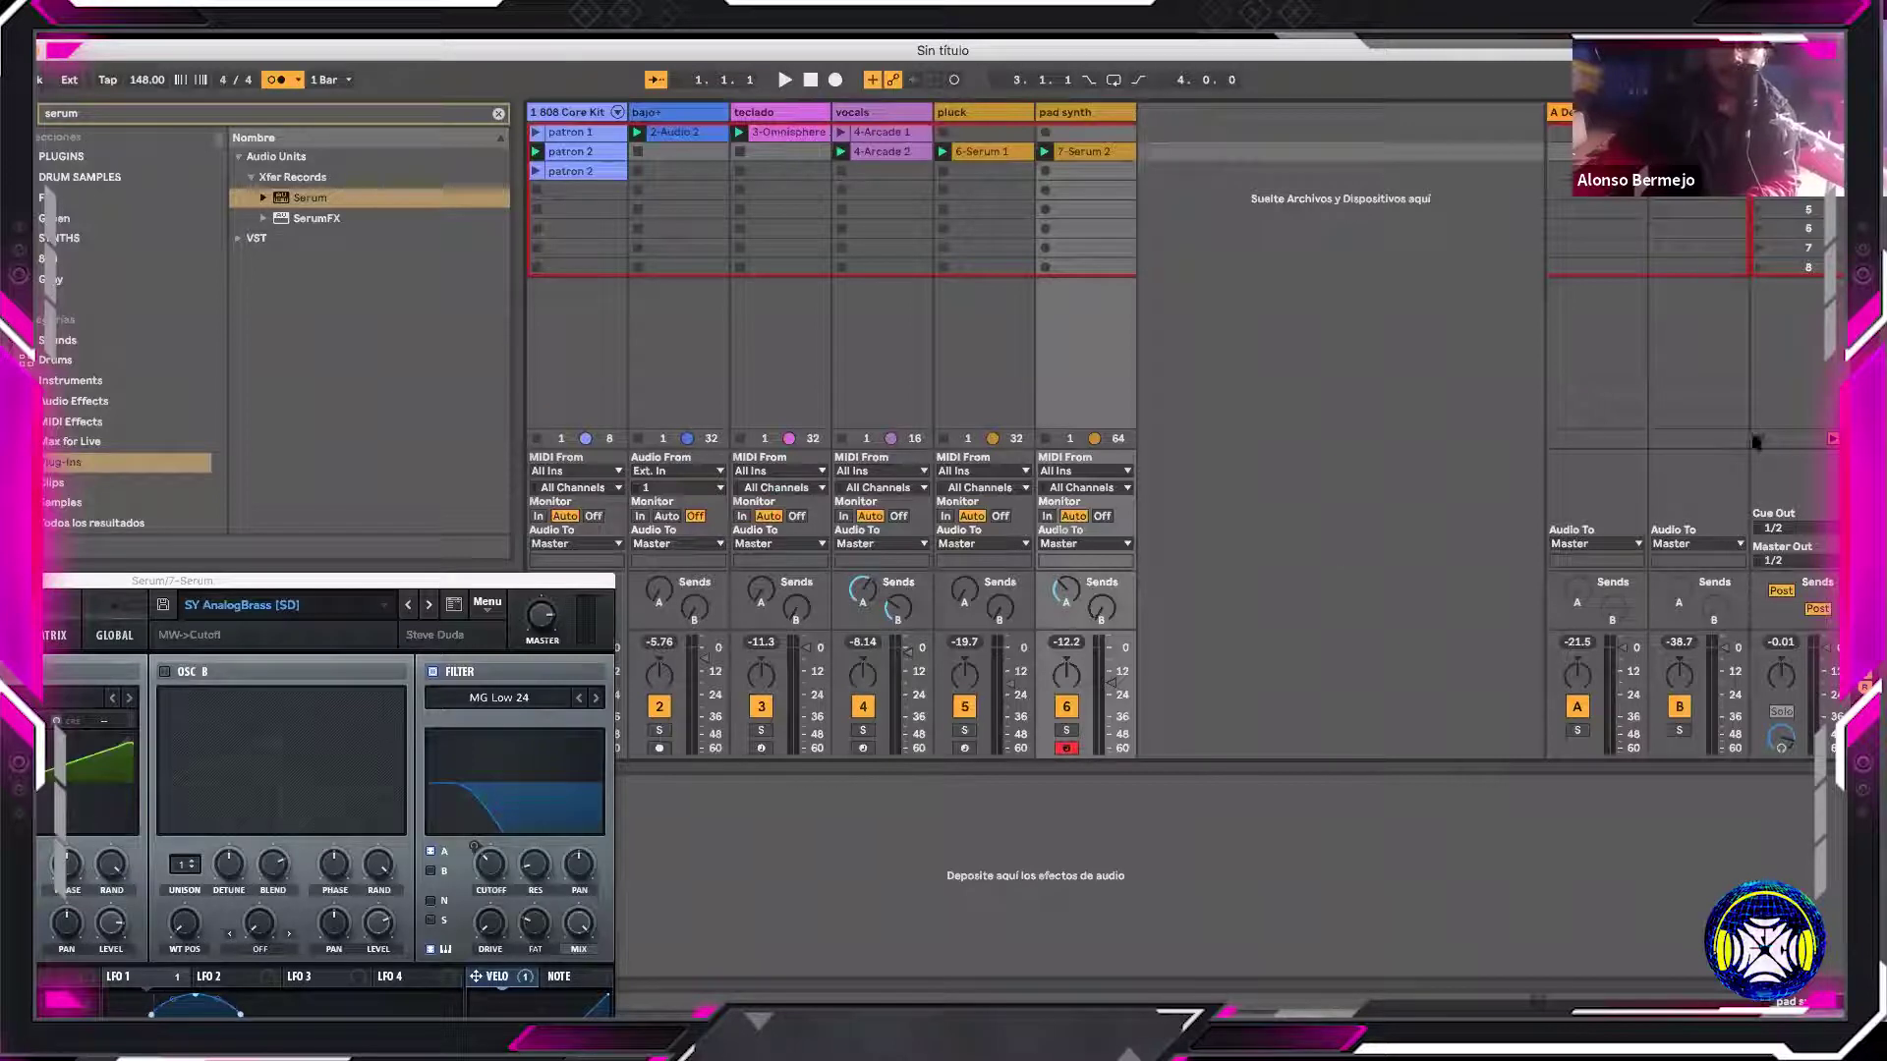
{"action": "left_click", "coordinate": [811, 84]}
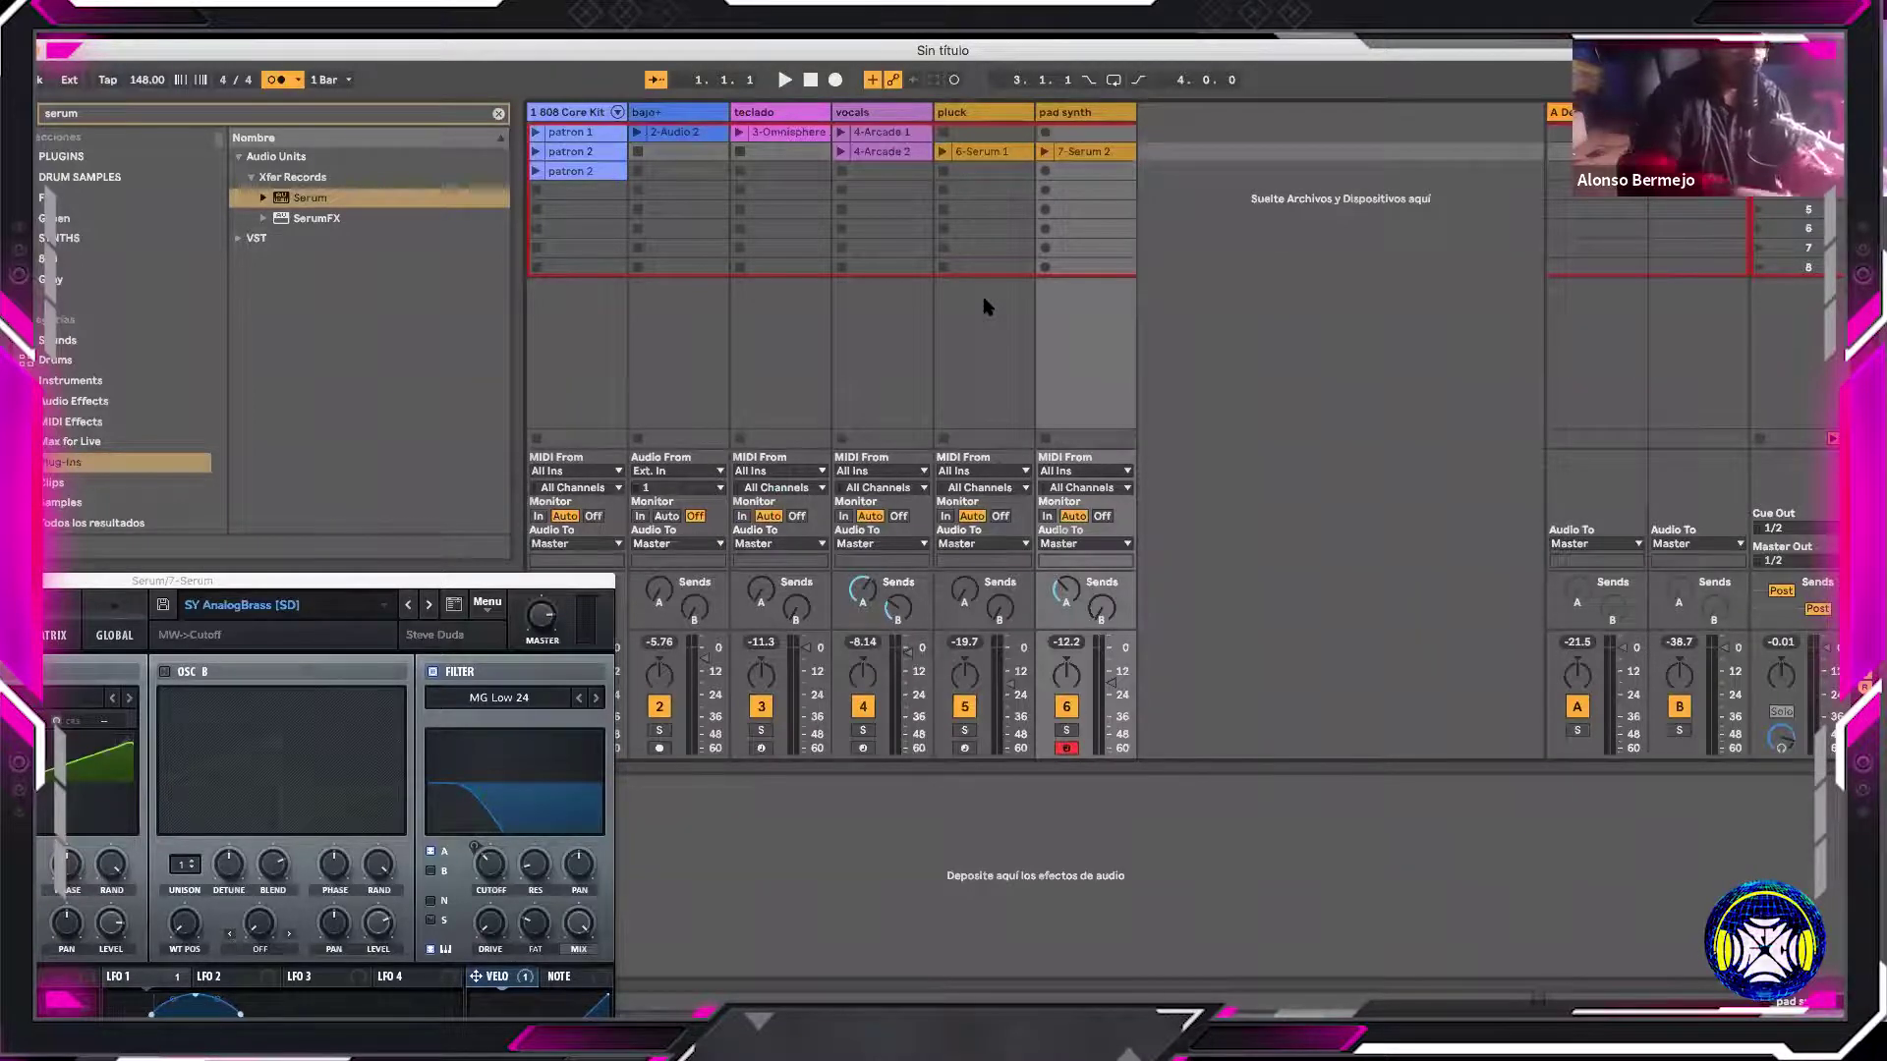
Play the set with the drum, 2-Audio 2 and 7-Serum 2 clips, and select the vocals track
{"action": "key", "text": "space"}
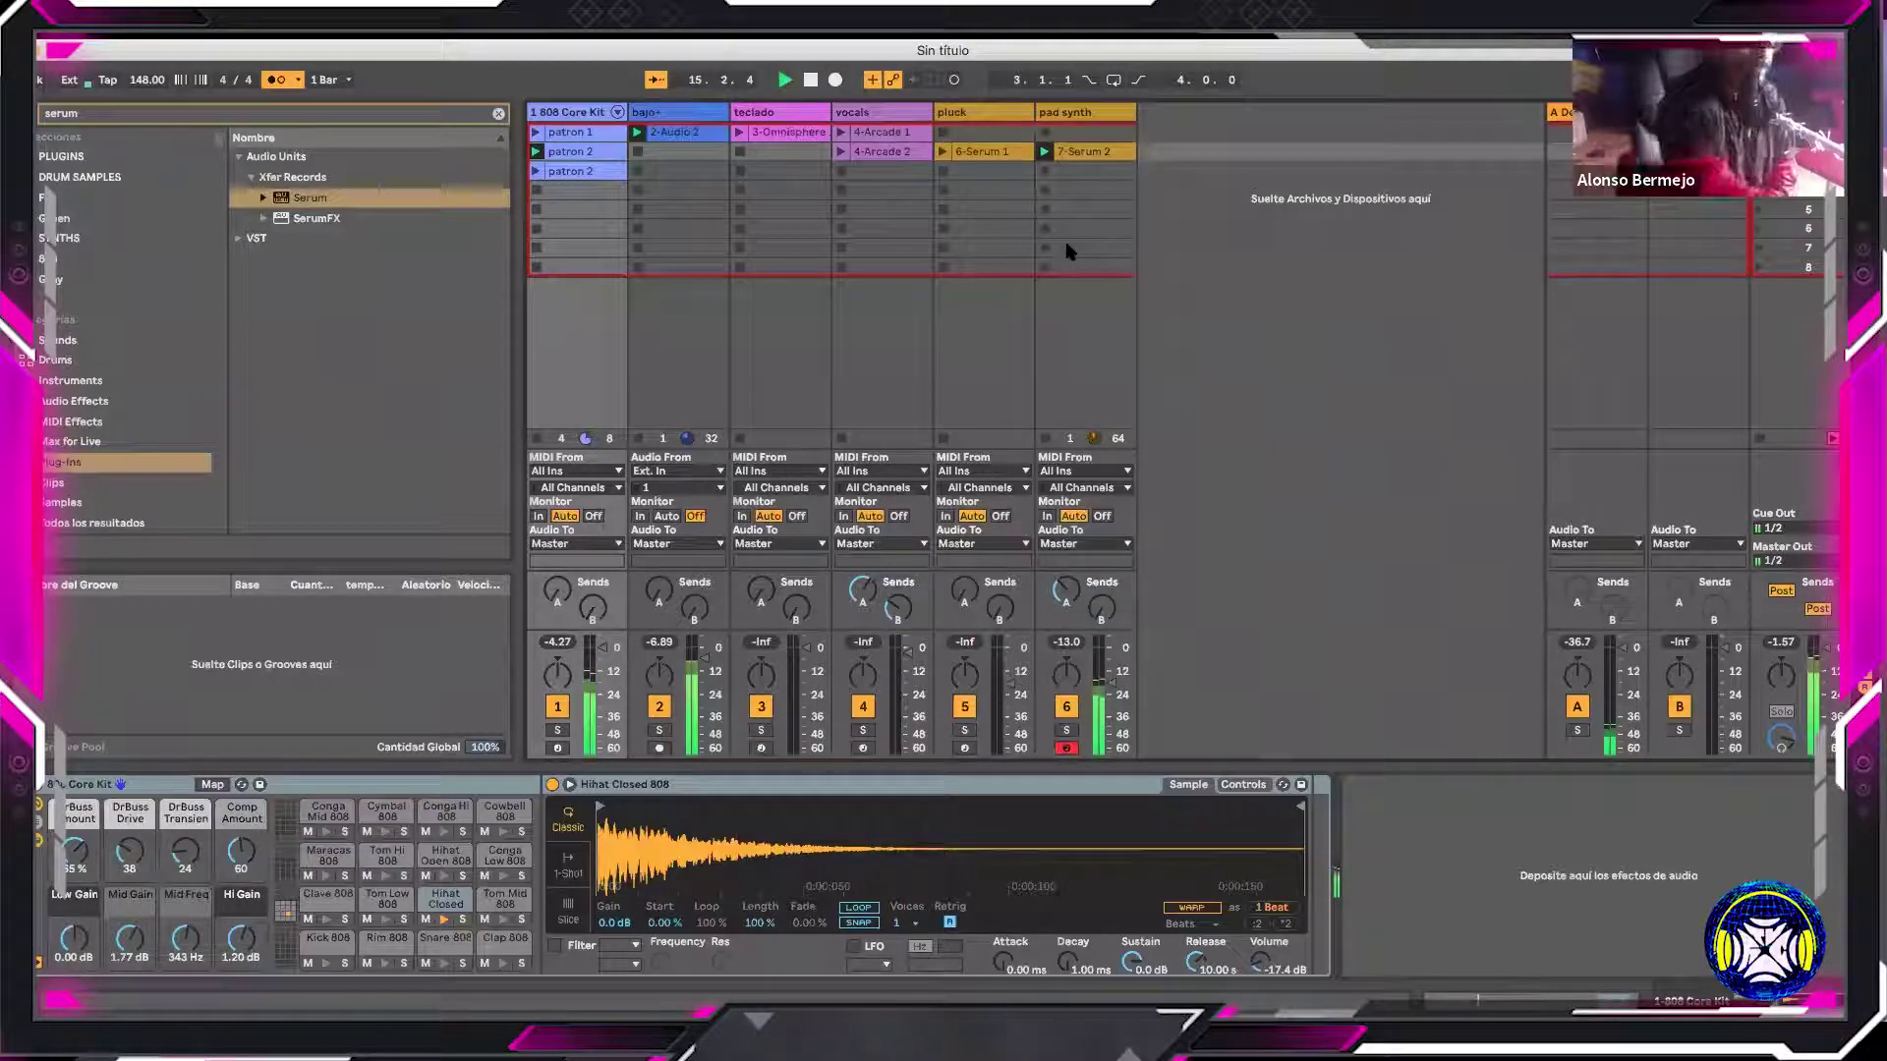
{"action": "key", "text": "Right"}
{"action": "key", "text": "Right"}
{"action": "key", "text": "Right"}
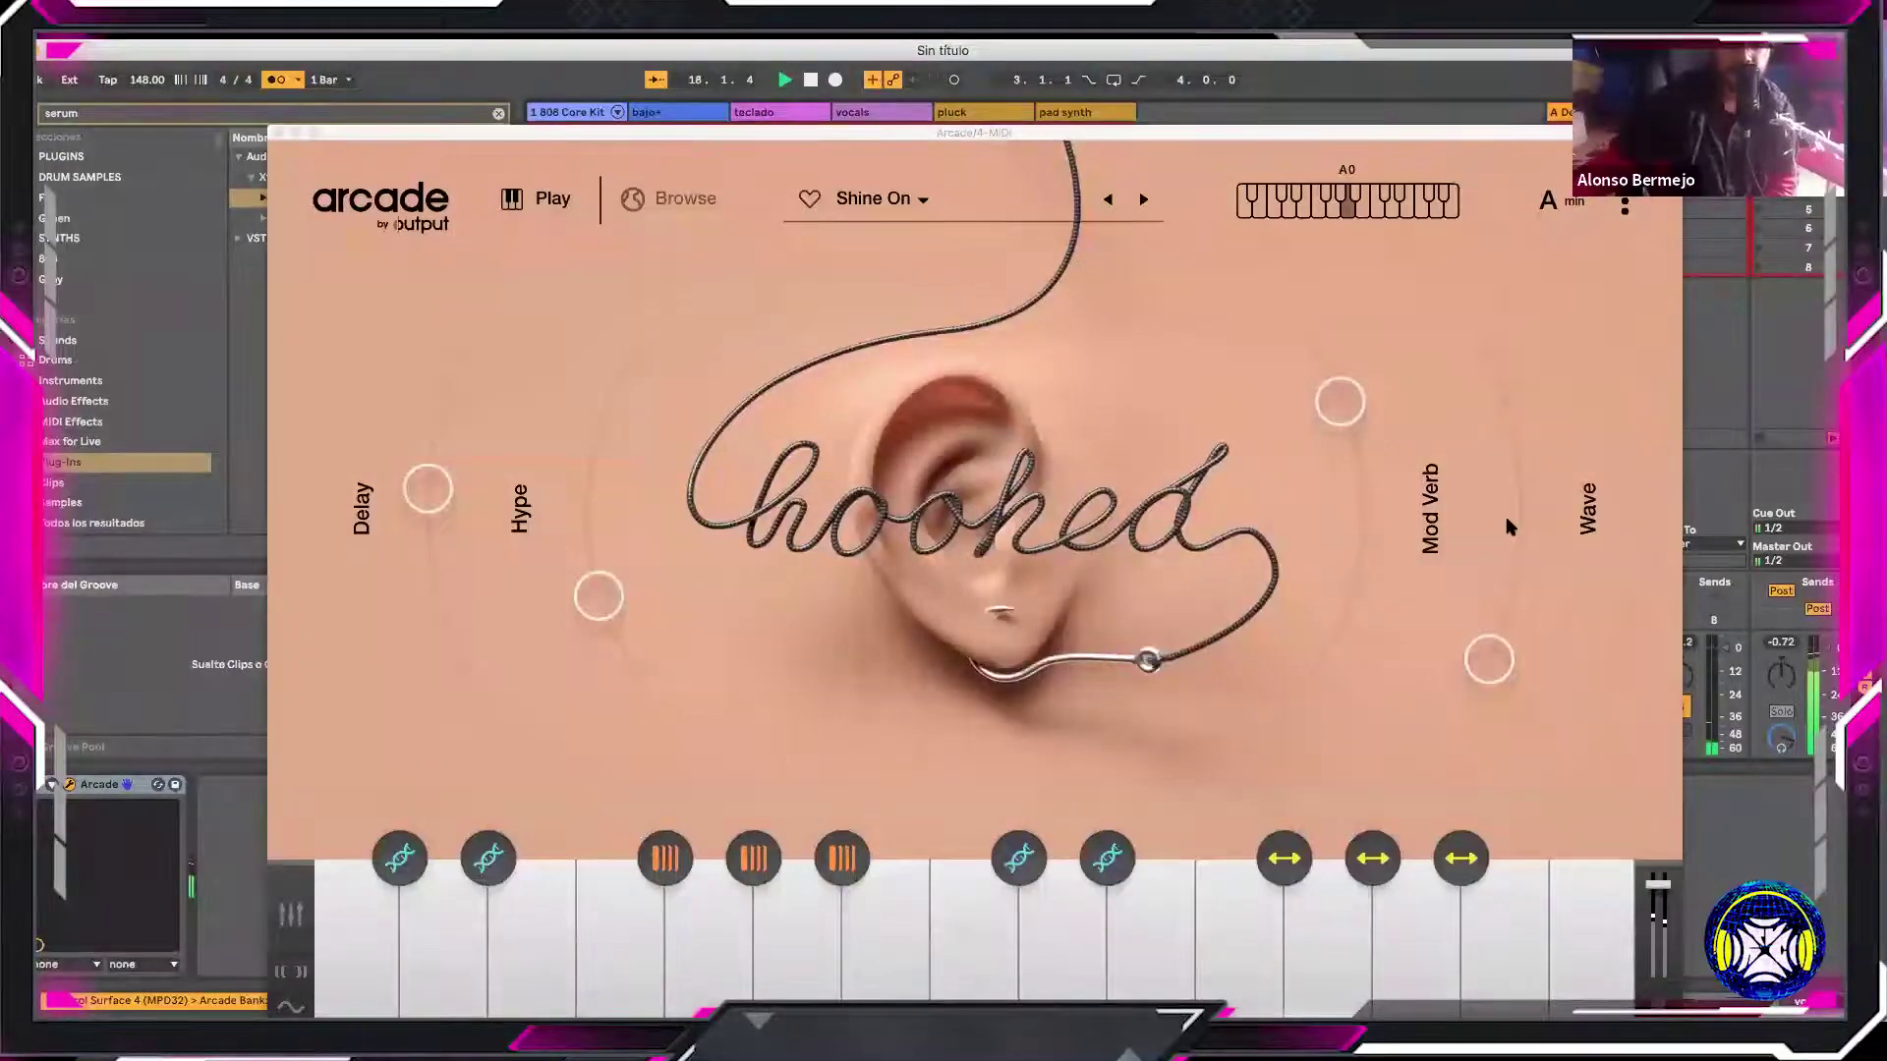
Move the Arcade window aside, stop playback, and stop all clips
{"action": "left_click_drag", "start_coordinate": [835, 132], "coordinate": [1489, 715]}
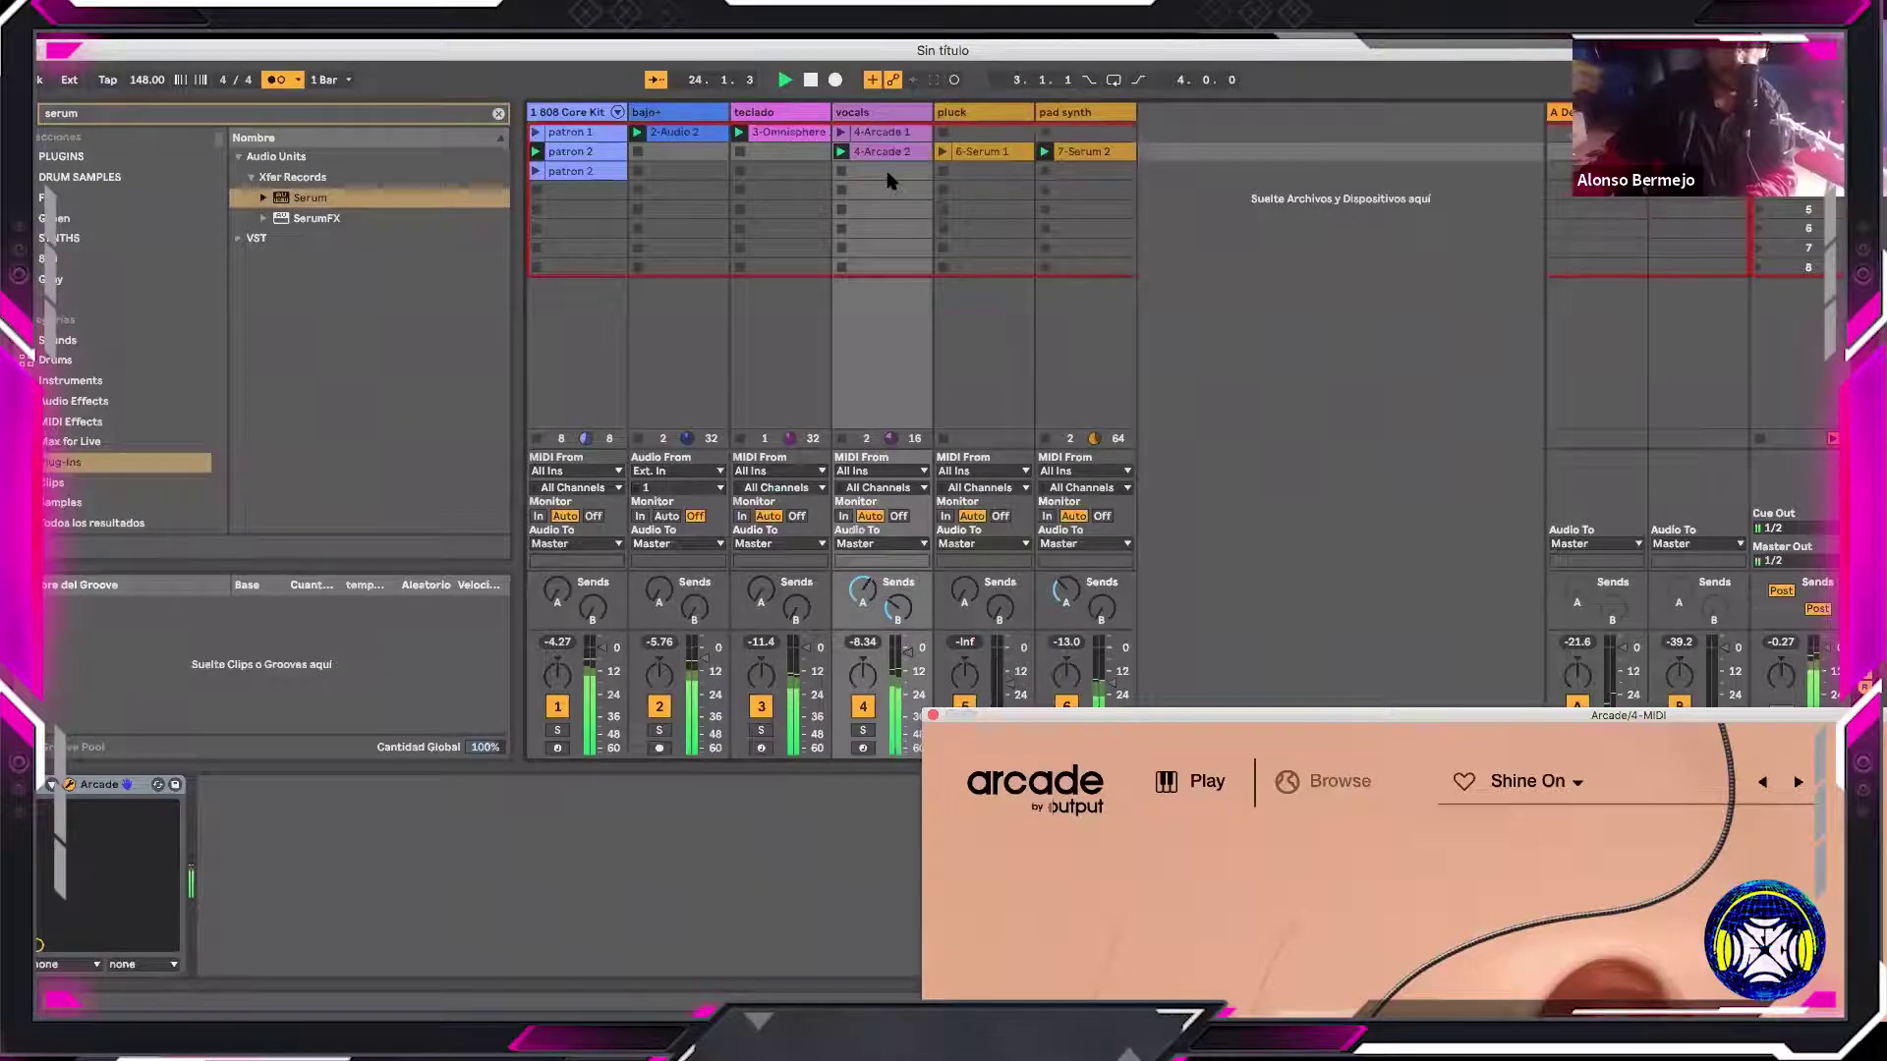
{"action": "key", "text": "space"}
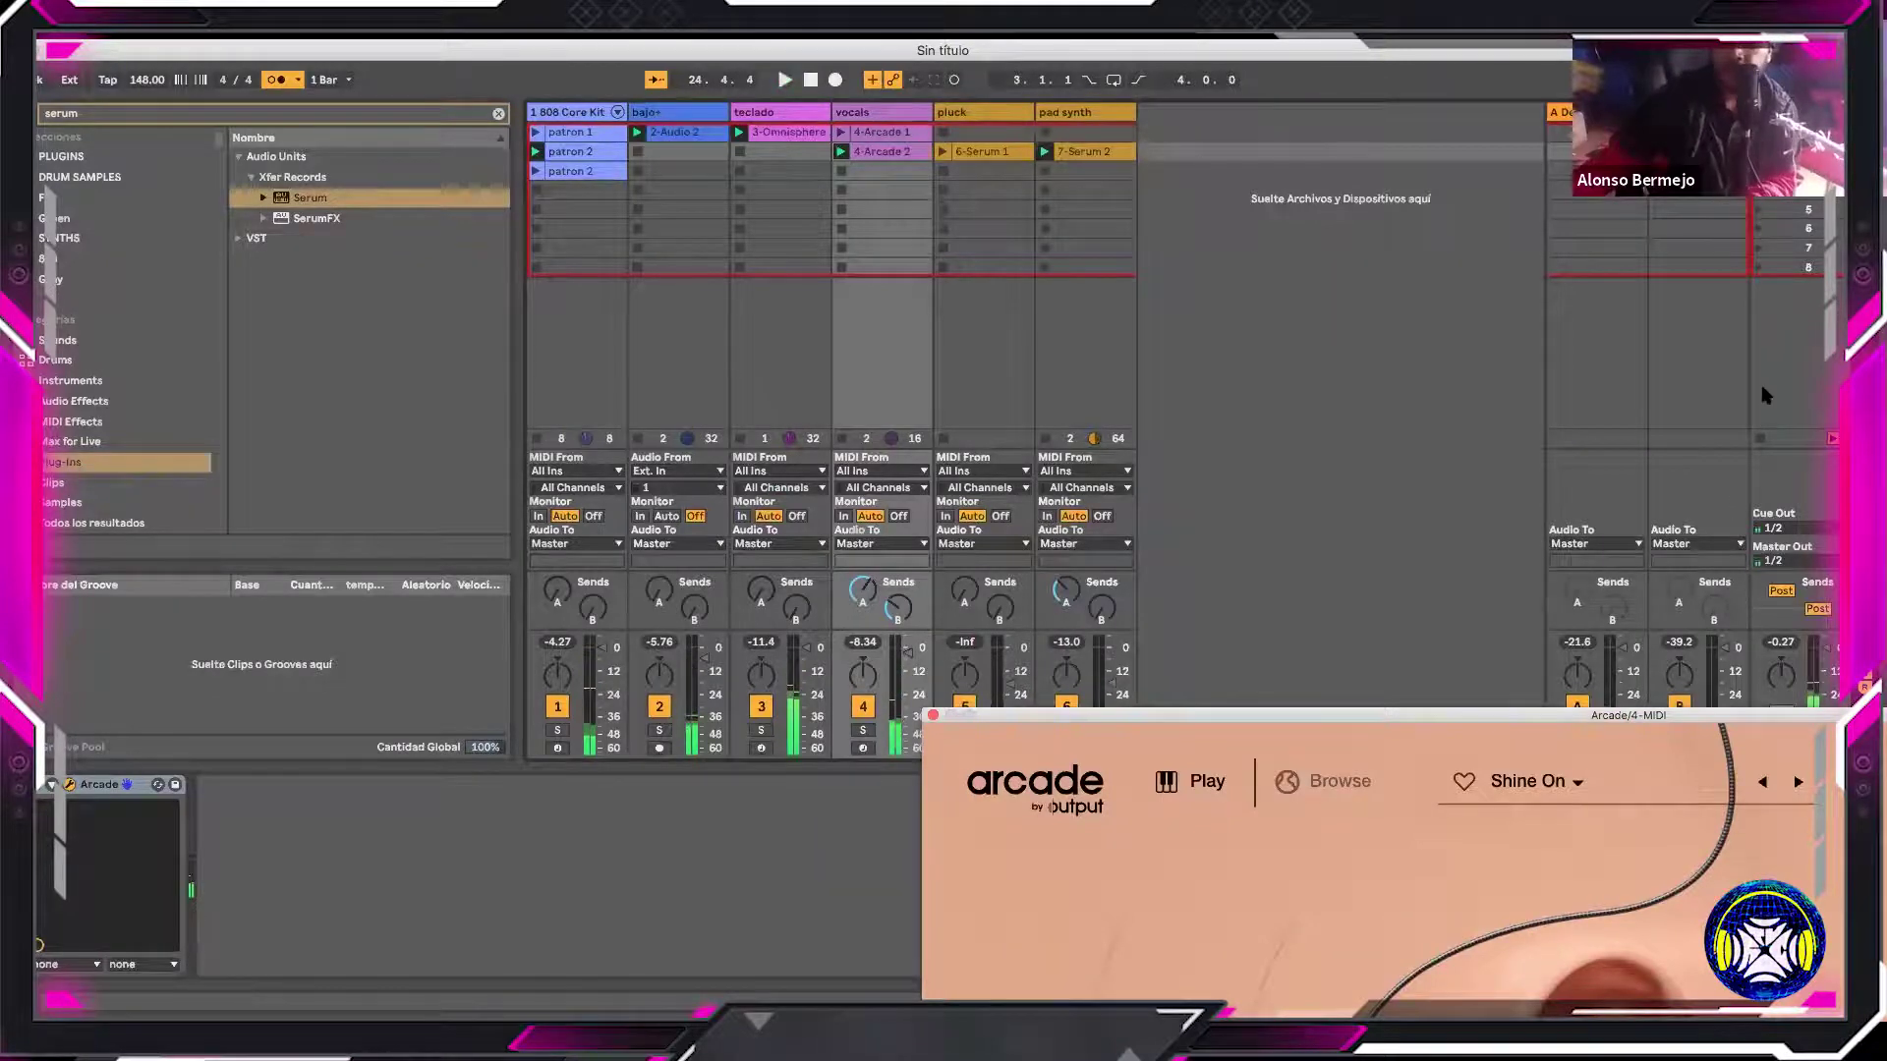
{"action": "left_click", "coordinate": [1747, 434]}
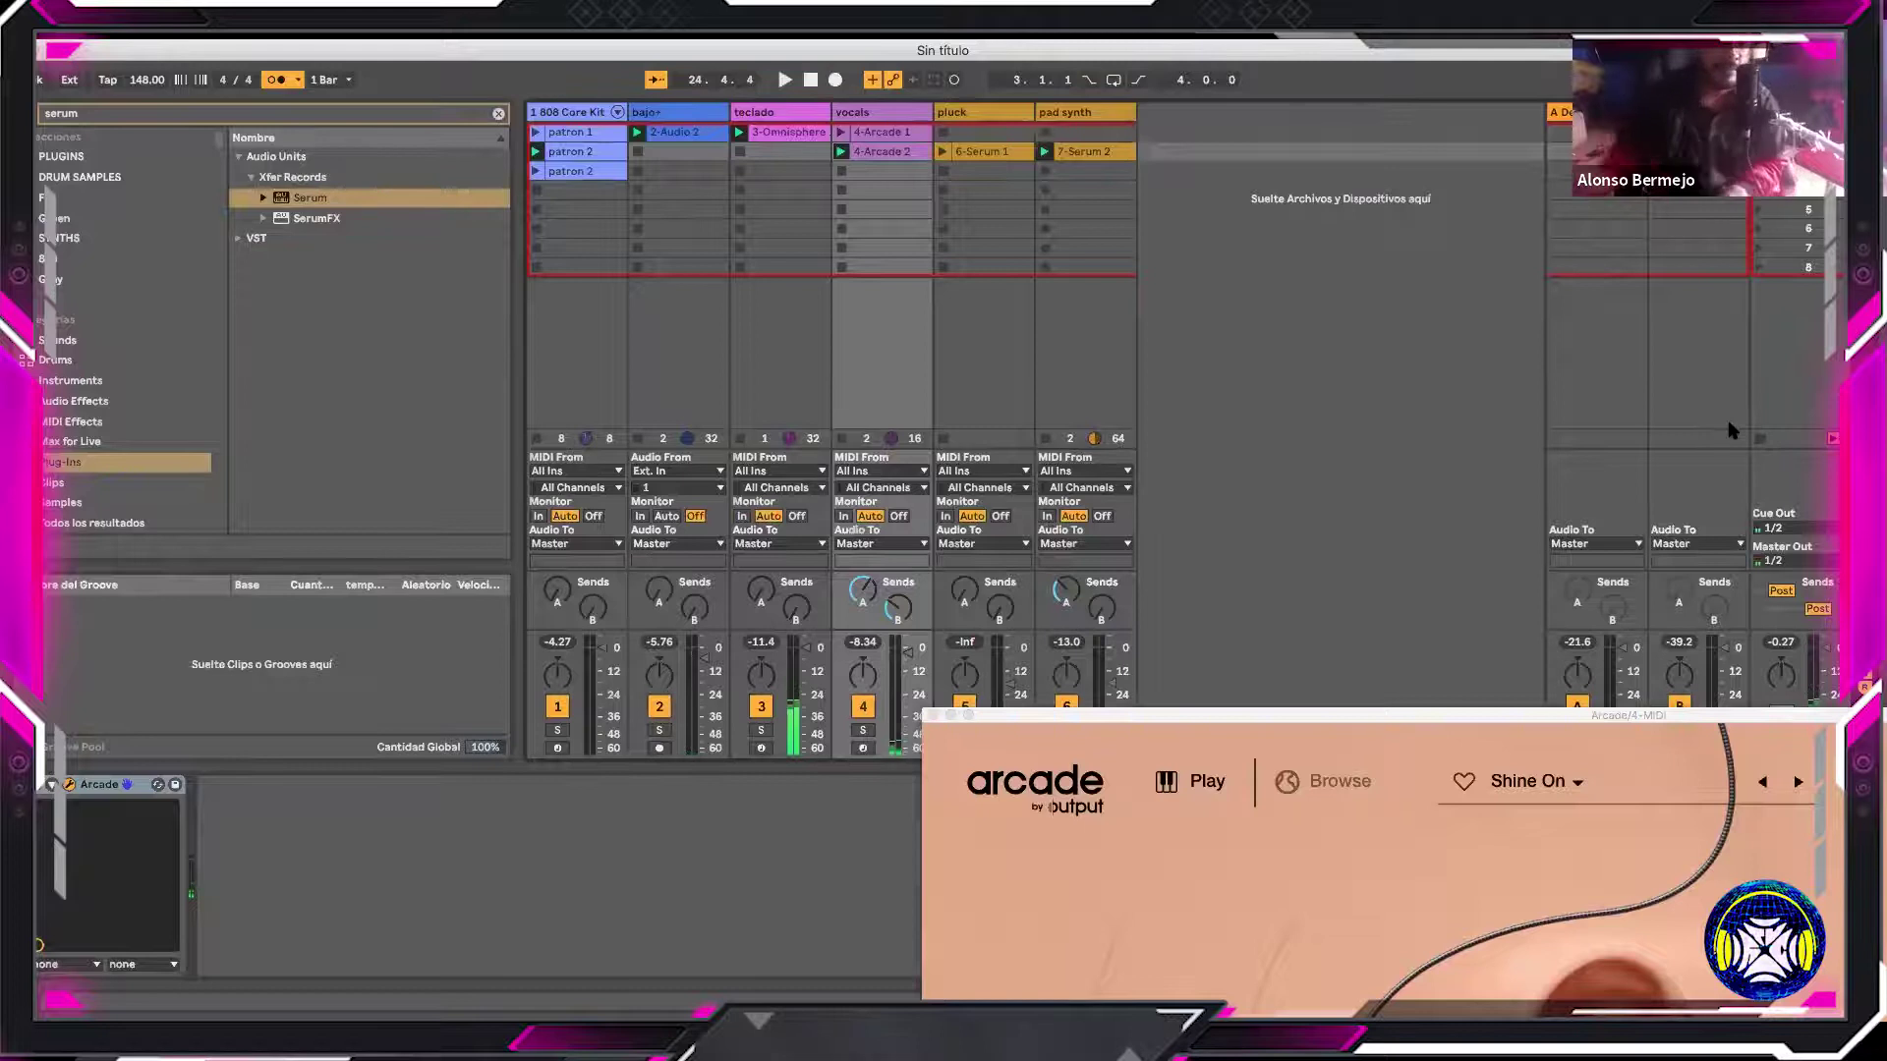
Return playback to the arrangement, delete its old patron 2 drum clip, and move the Omnisphere window aside
{"action": "key", "text": "Tab"}
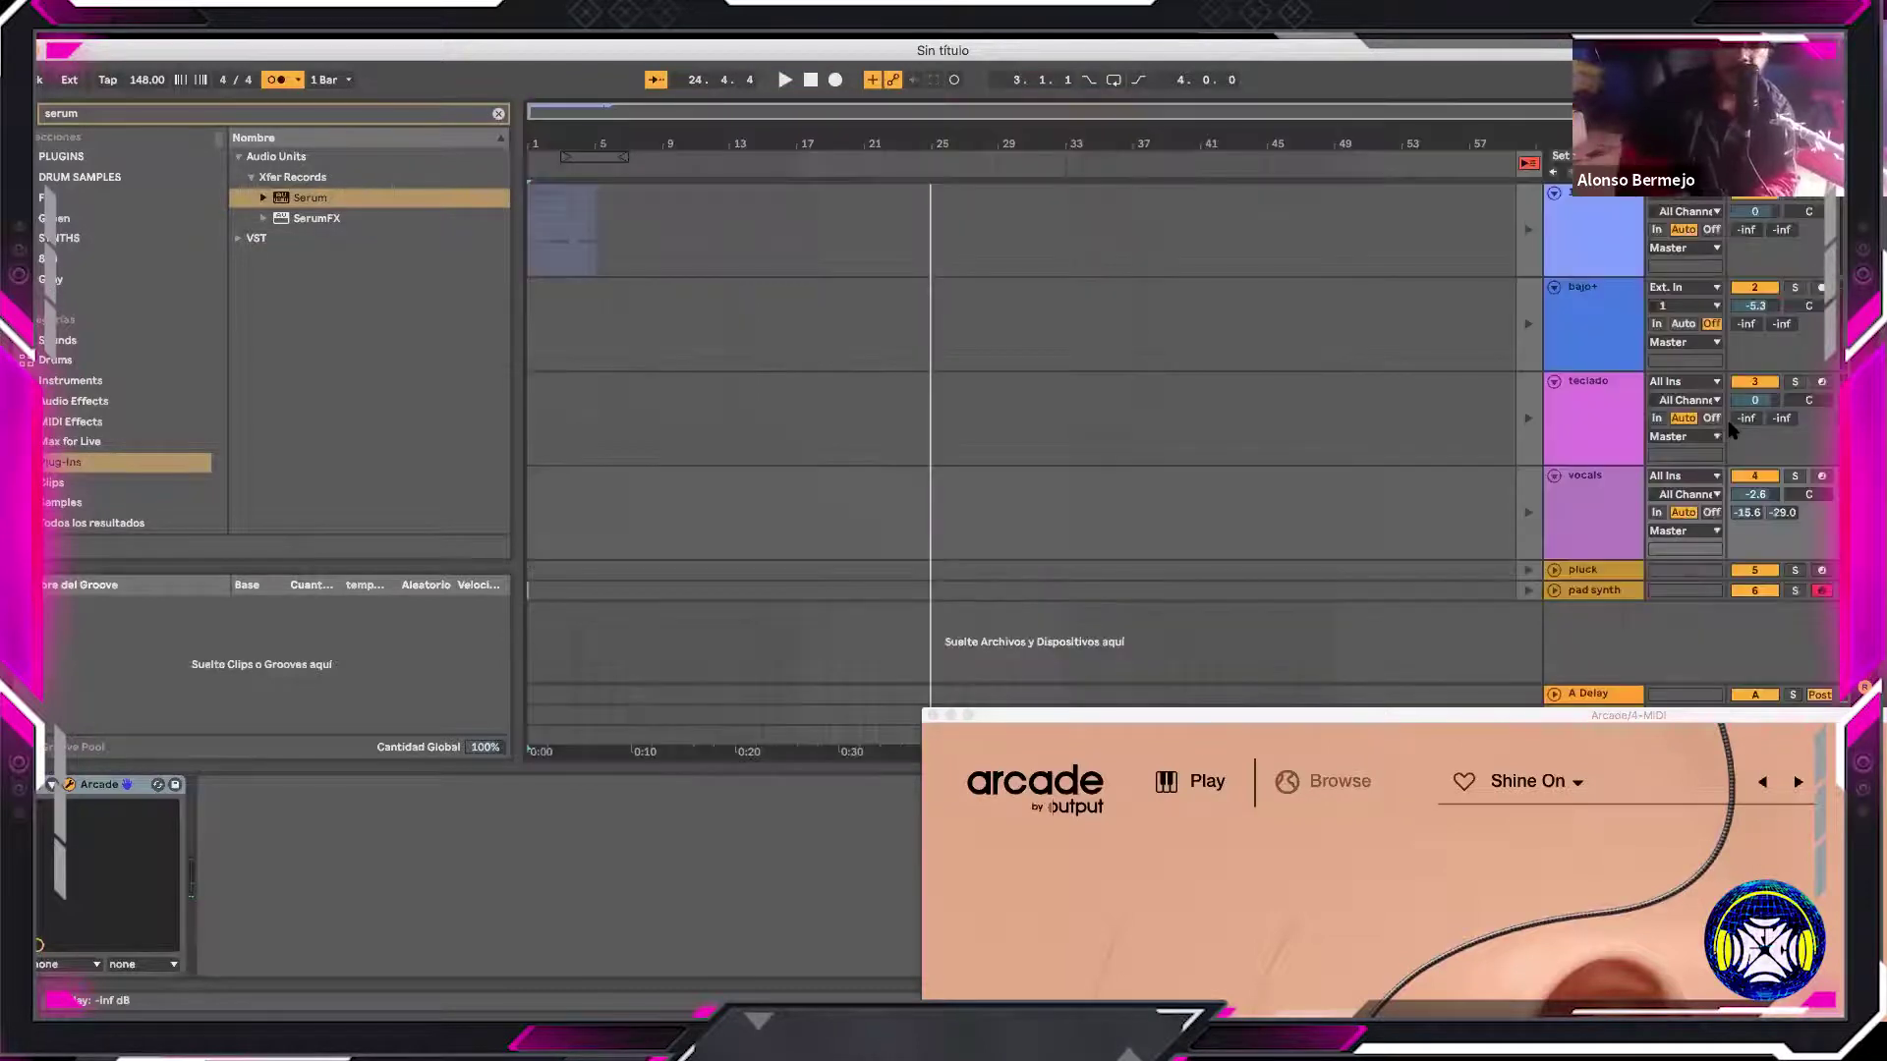
{"action": "left_click", "coordinate": [1527, 165]}
{"action": "left_click_drag", "start_coordinate": [728, 330], "coordinate": [514, 243]}
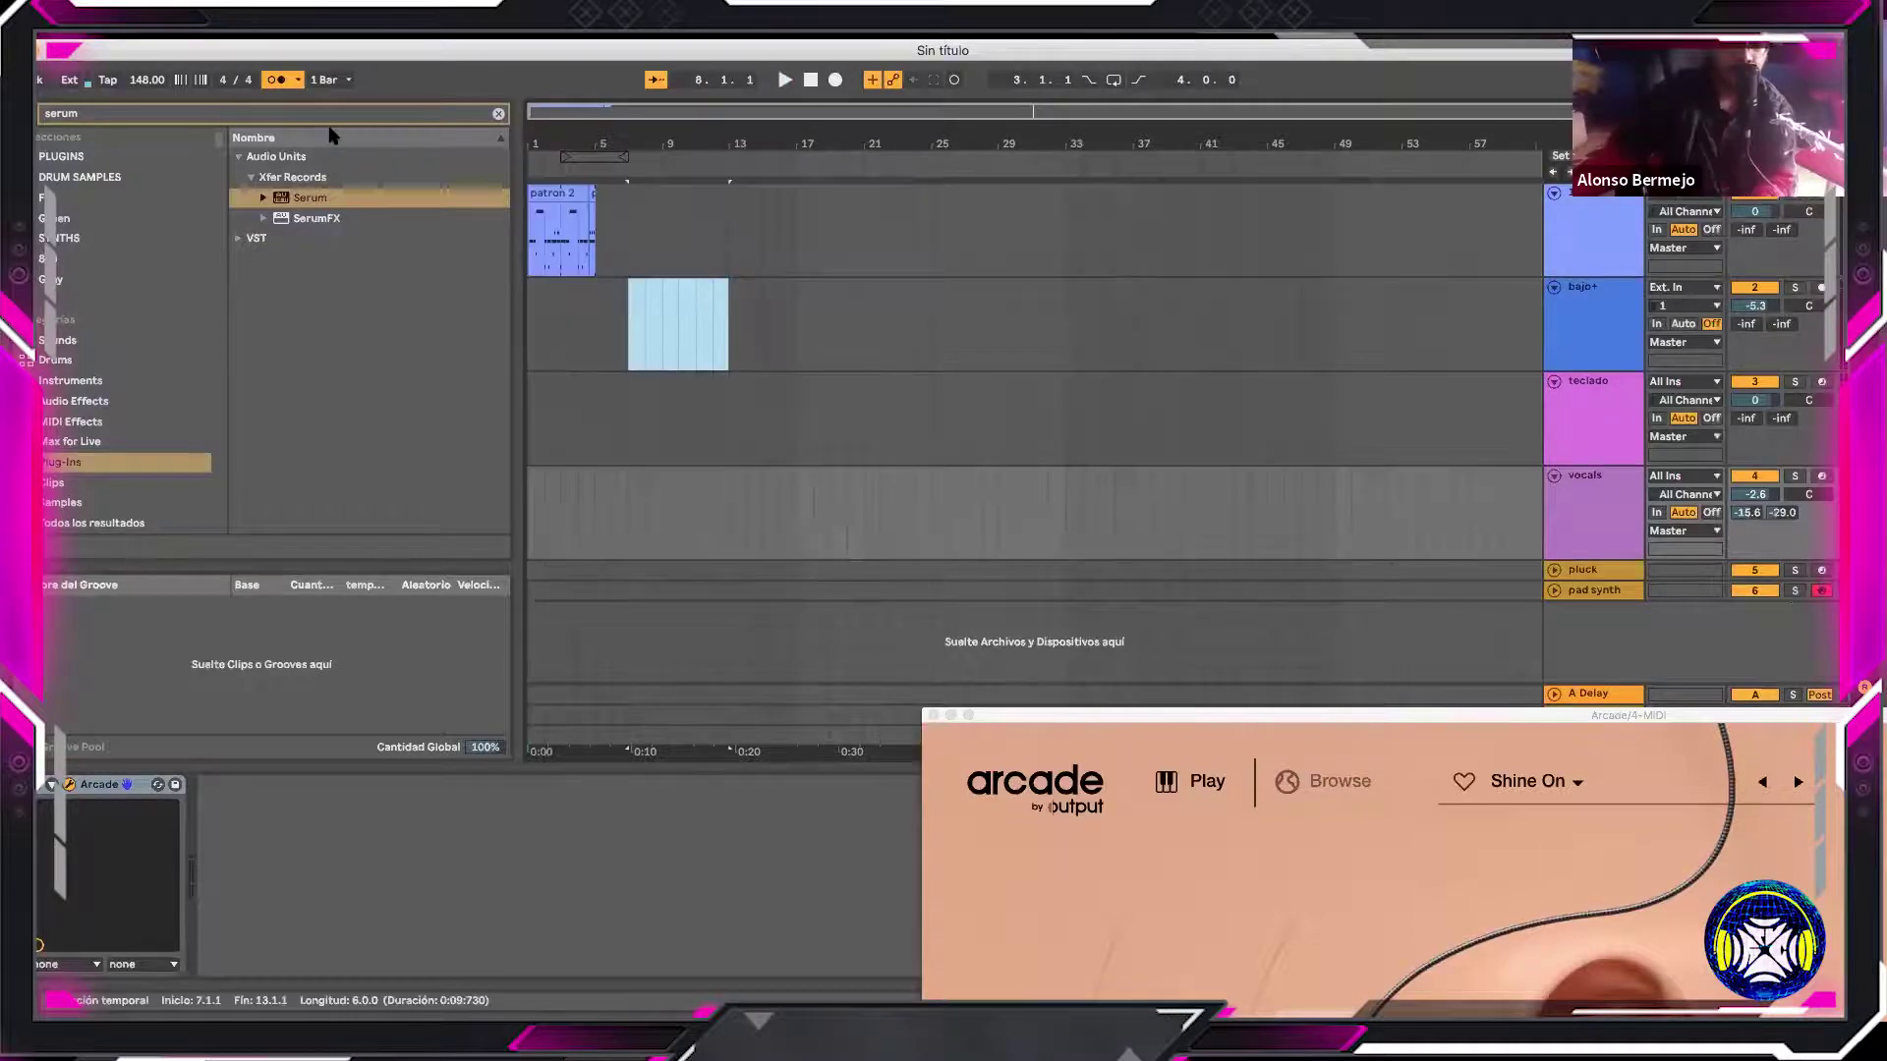
{"action": "key", "text": "Delete"}
{"action": "key", "text": "Tab"}
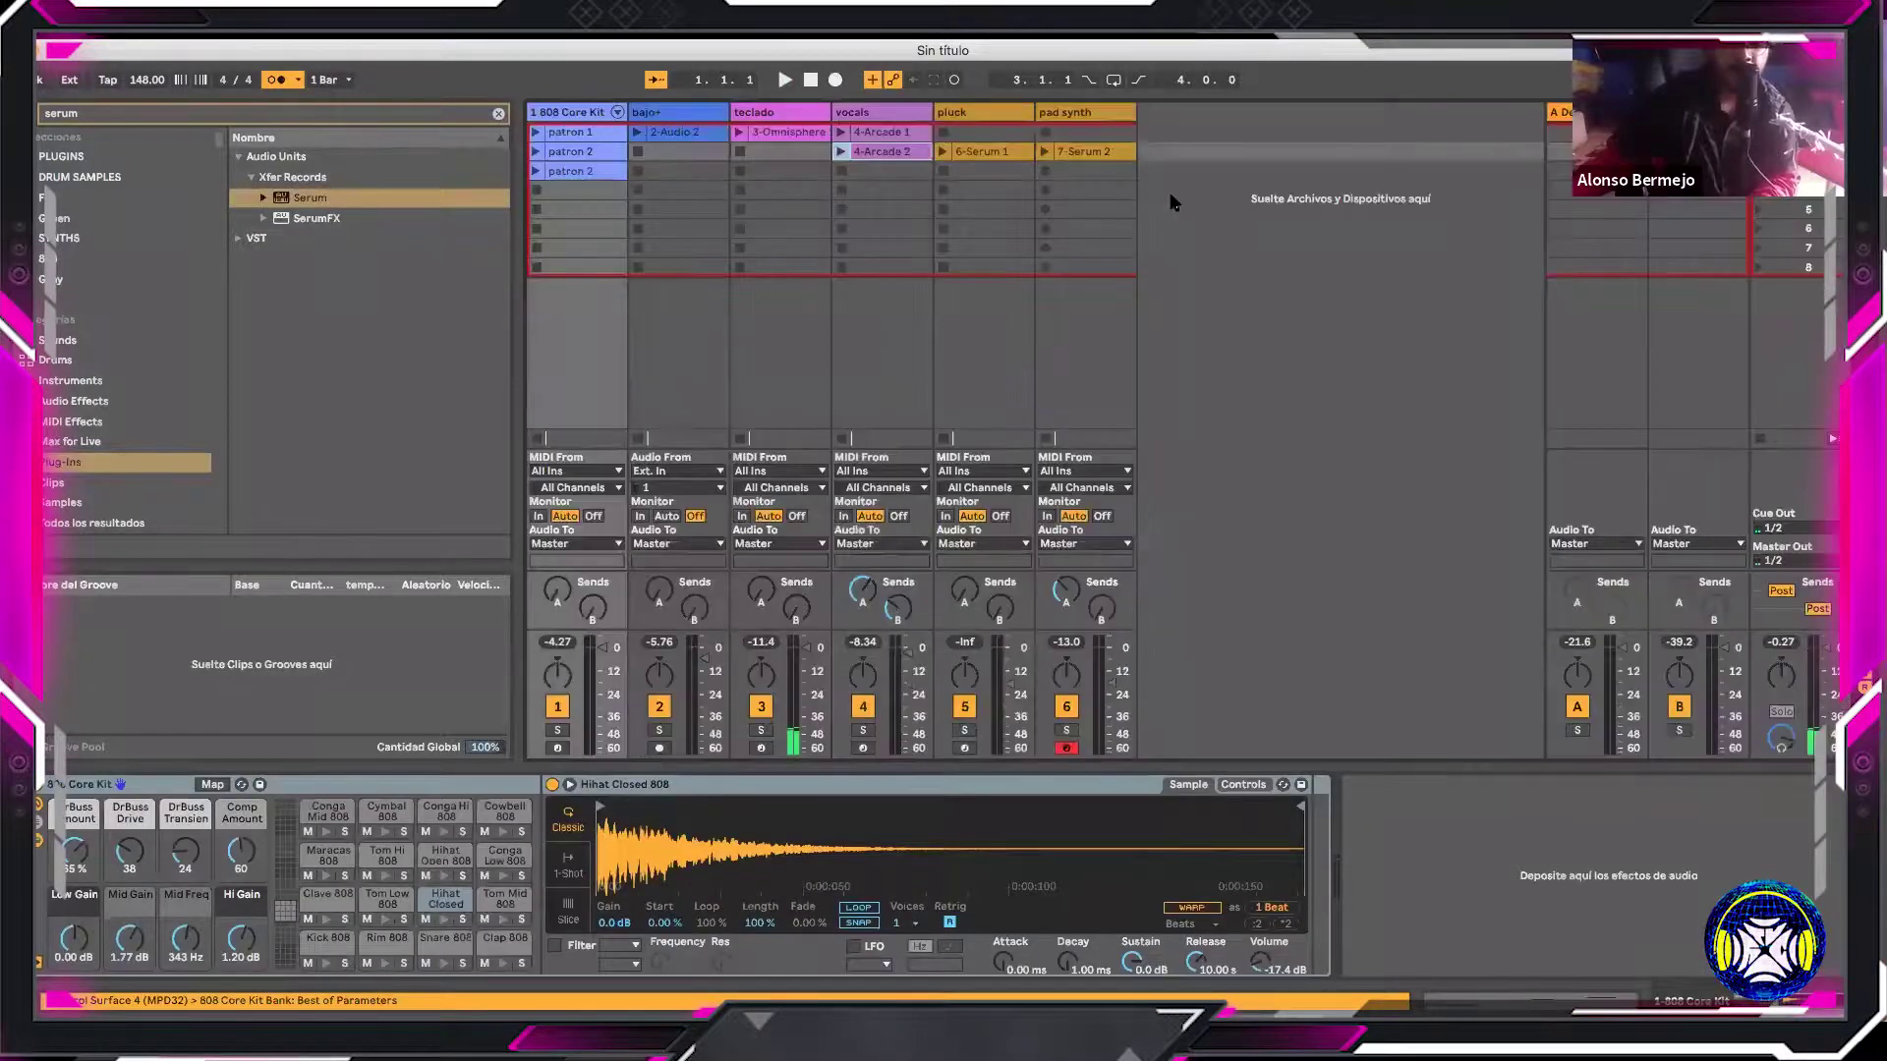
{"action": "key", "text": "Tab"}
{"action": "left_click", "coordinate": [798, 241]}
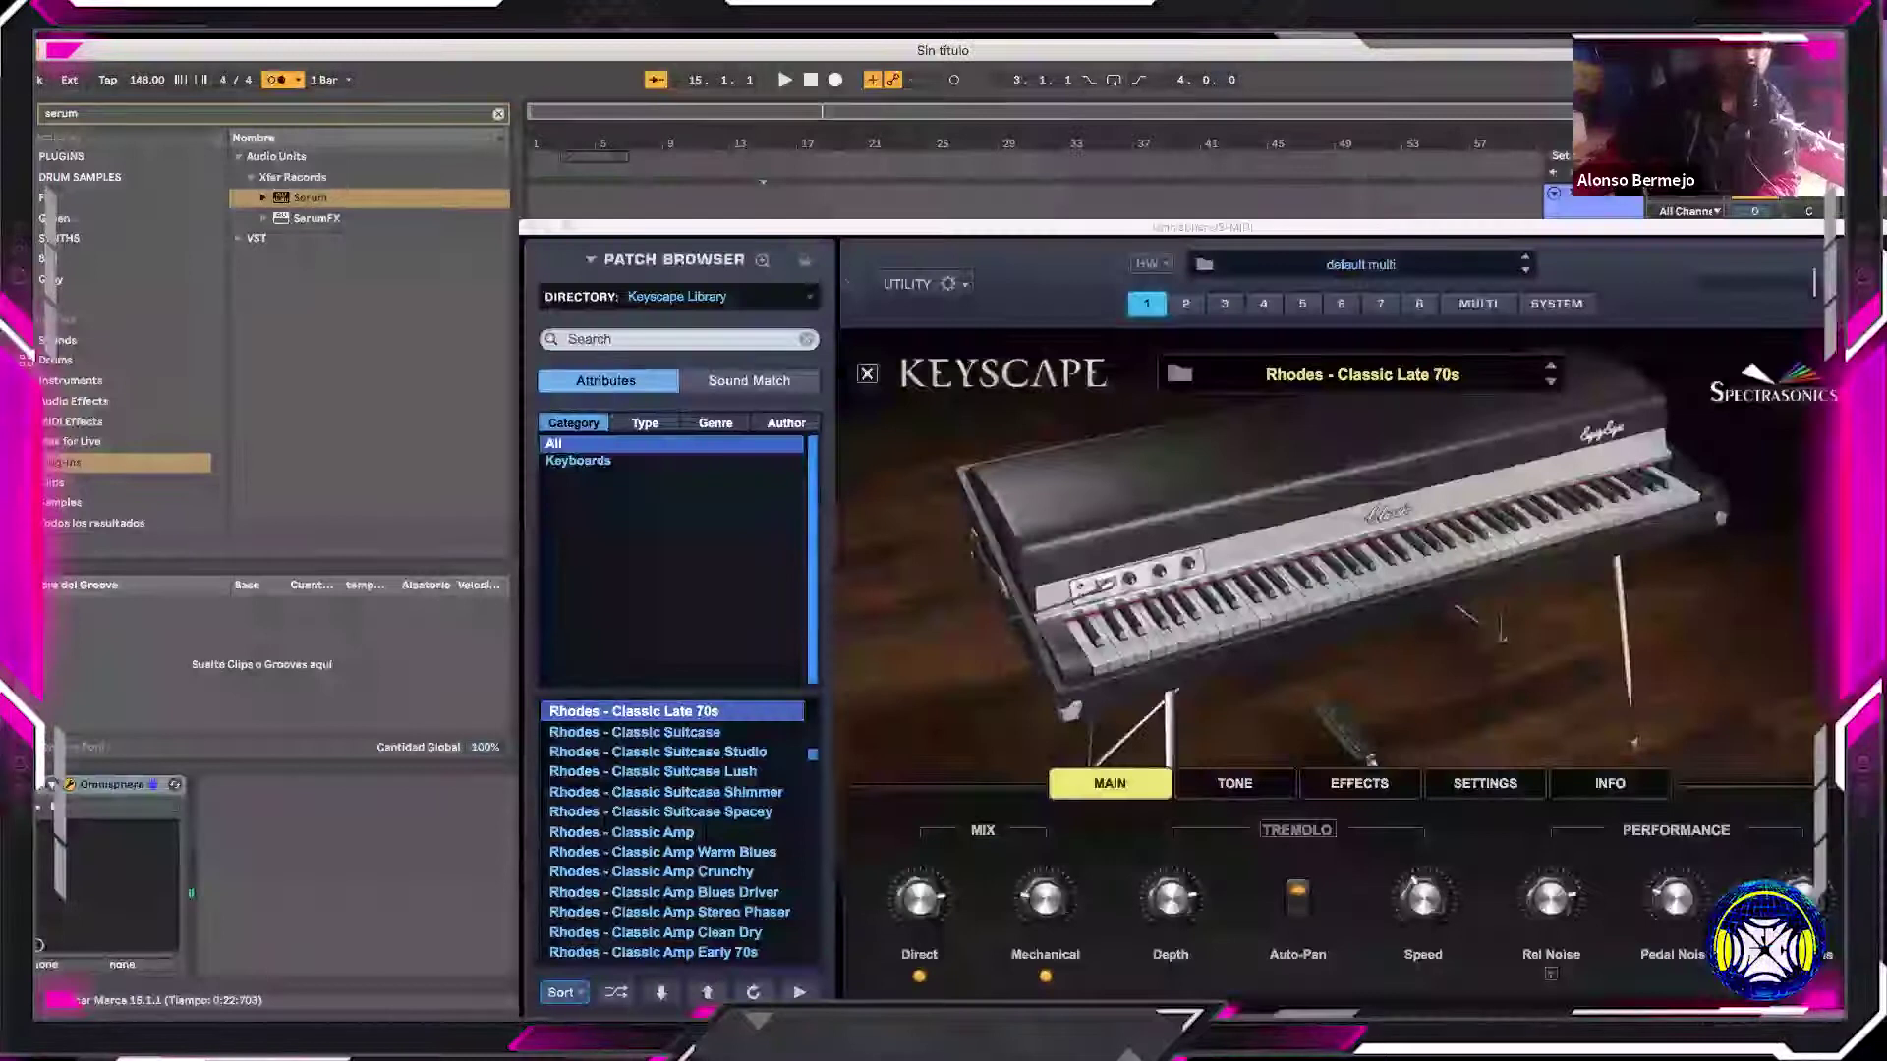
{"action": "left_click_drag", "start_coordinate": [872, 270], "coordinate": [973, 1015]}
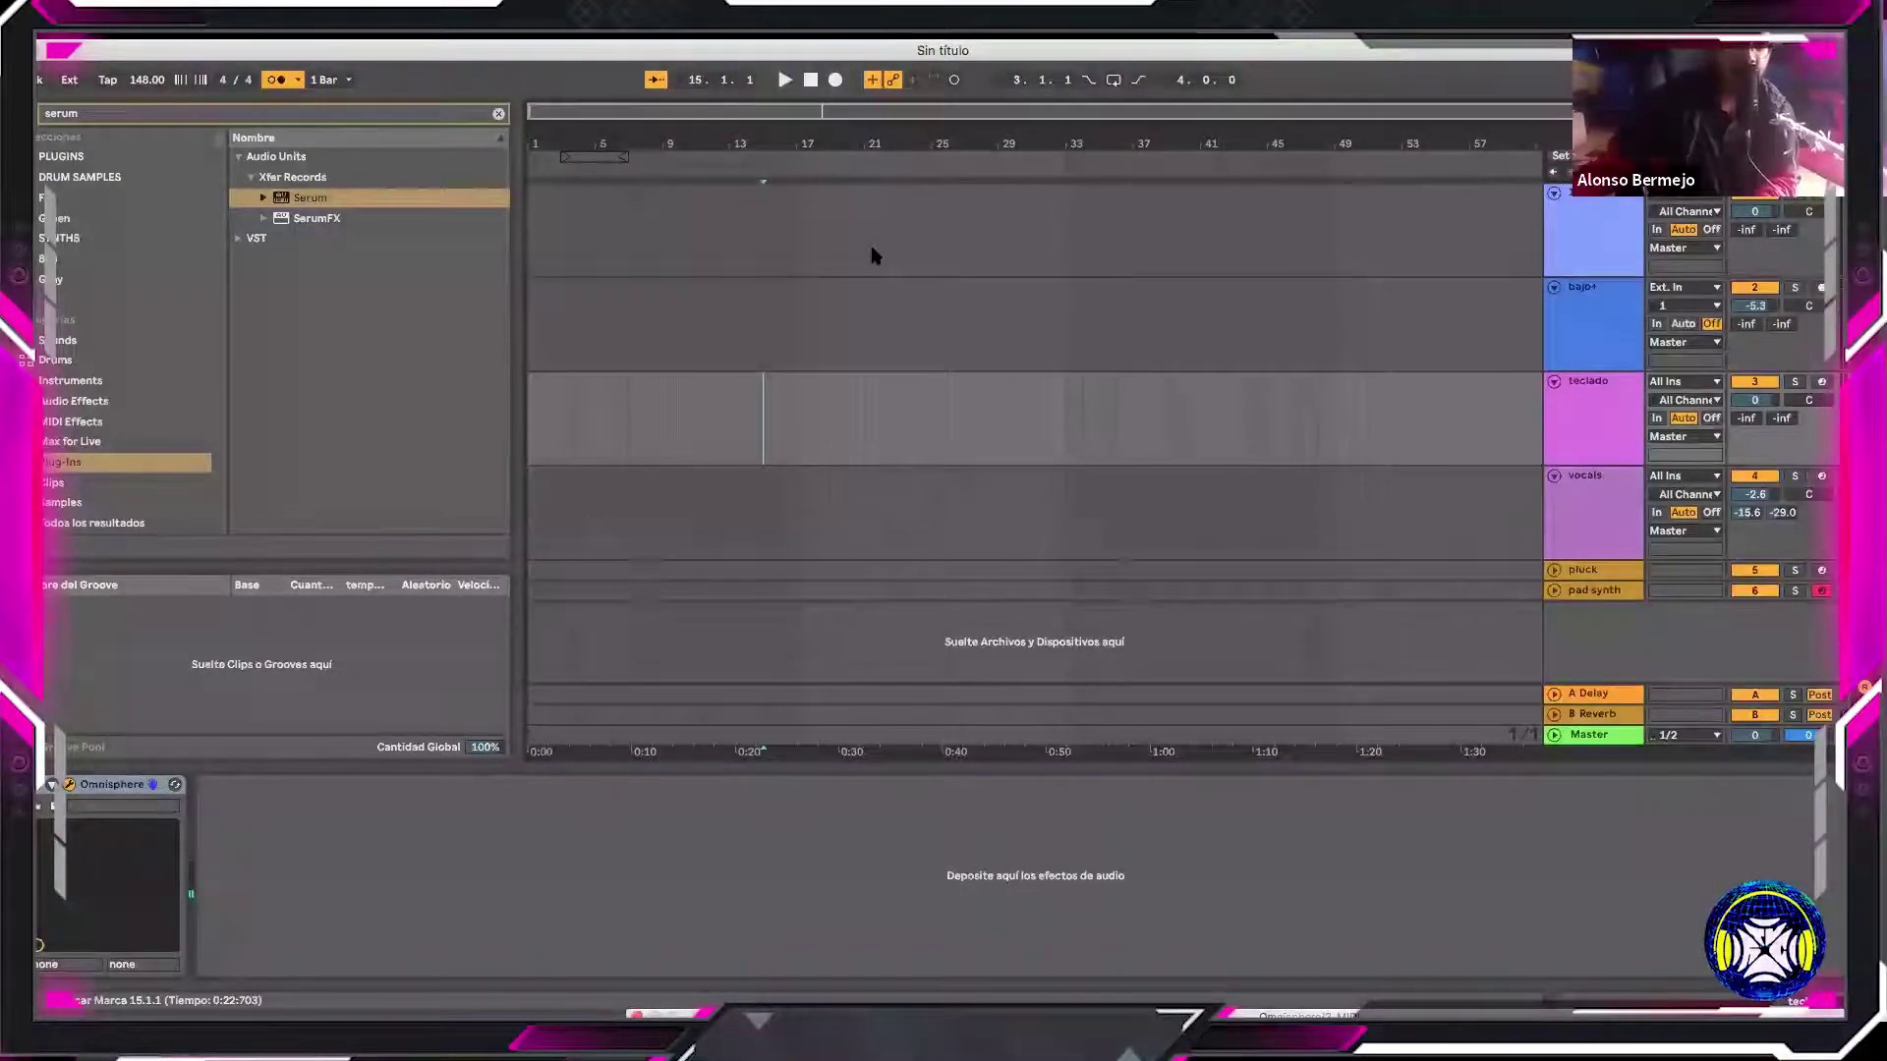
Record a Session View performance into the arrangement, launching the drum, bass, keyboard, vocal, pad and 6-Serum 1 clips and moving plug-in windows aside
{"action": "key", "text": "Tab"}
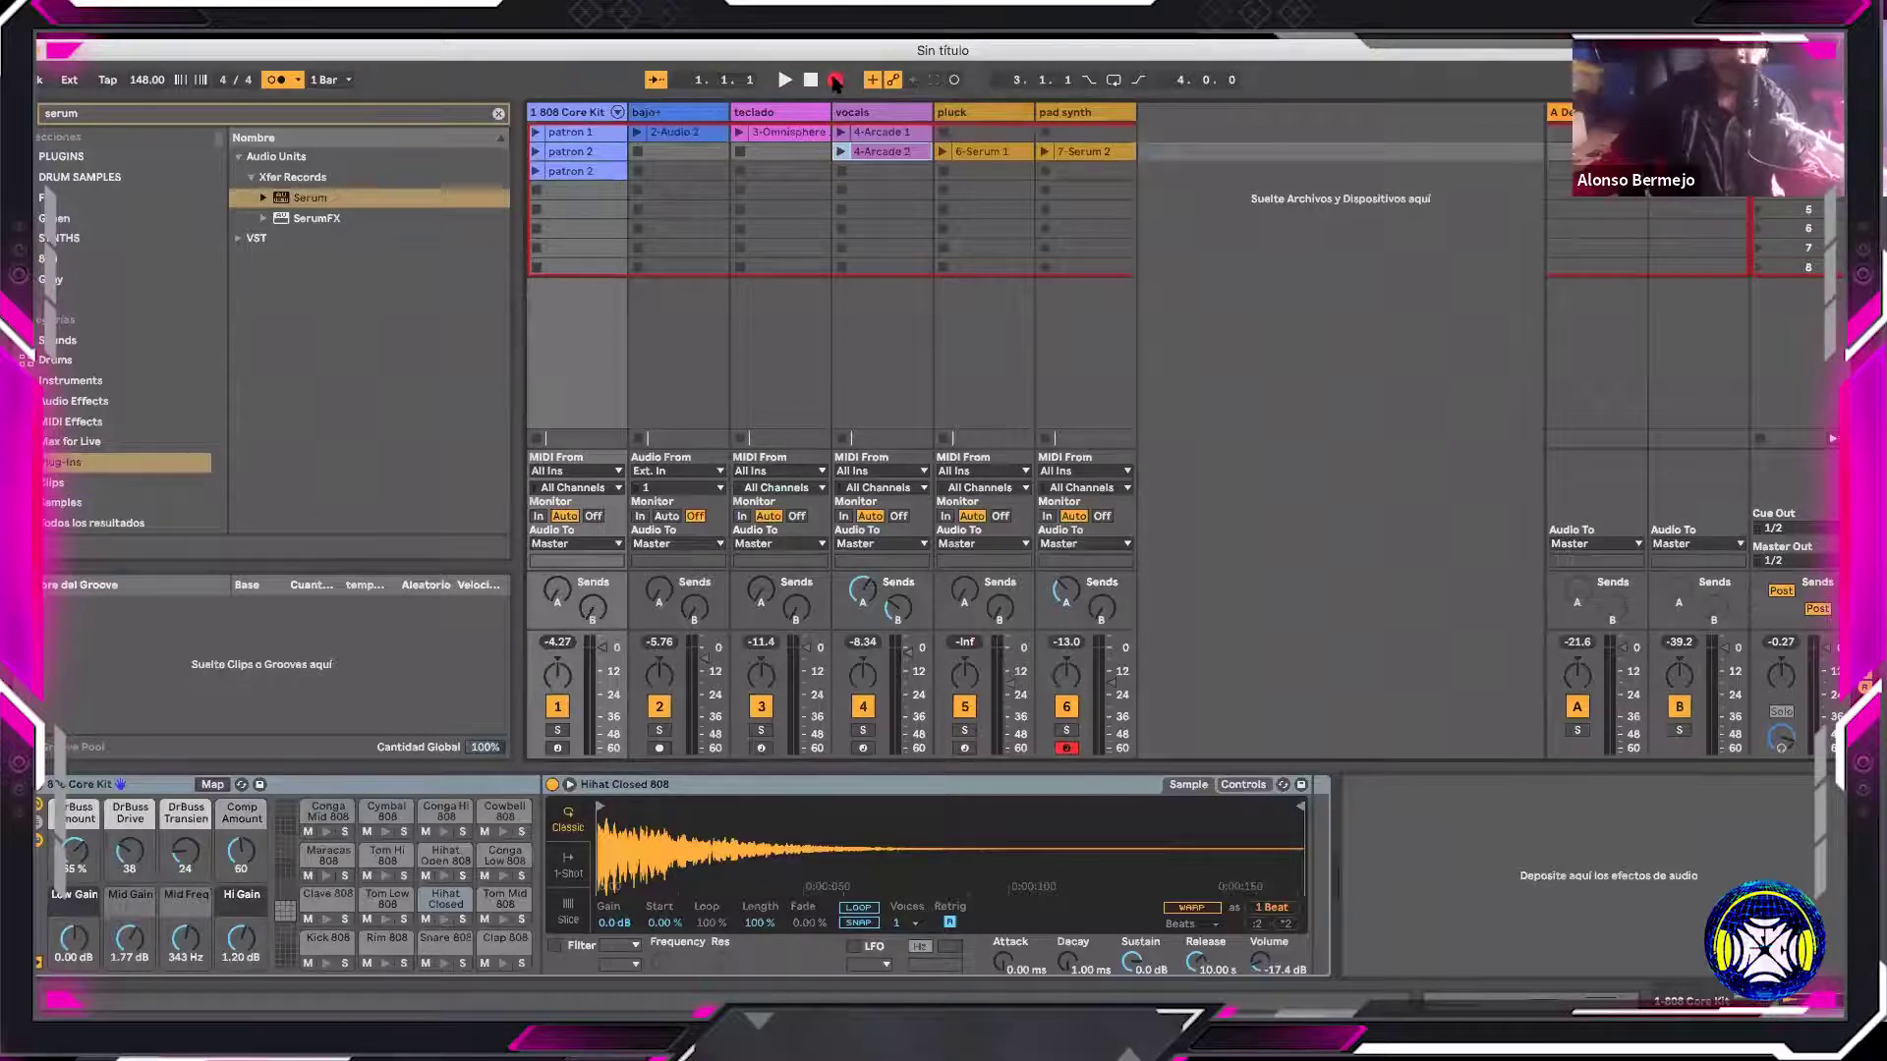
{"action": "key", "text": "Return"}
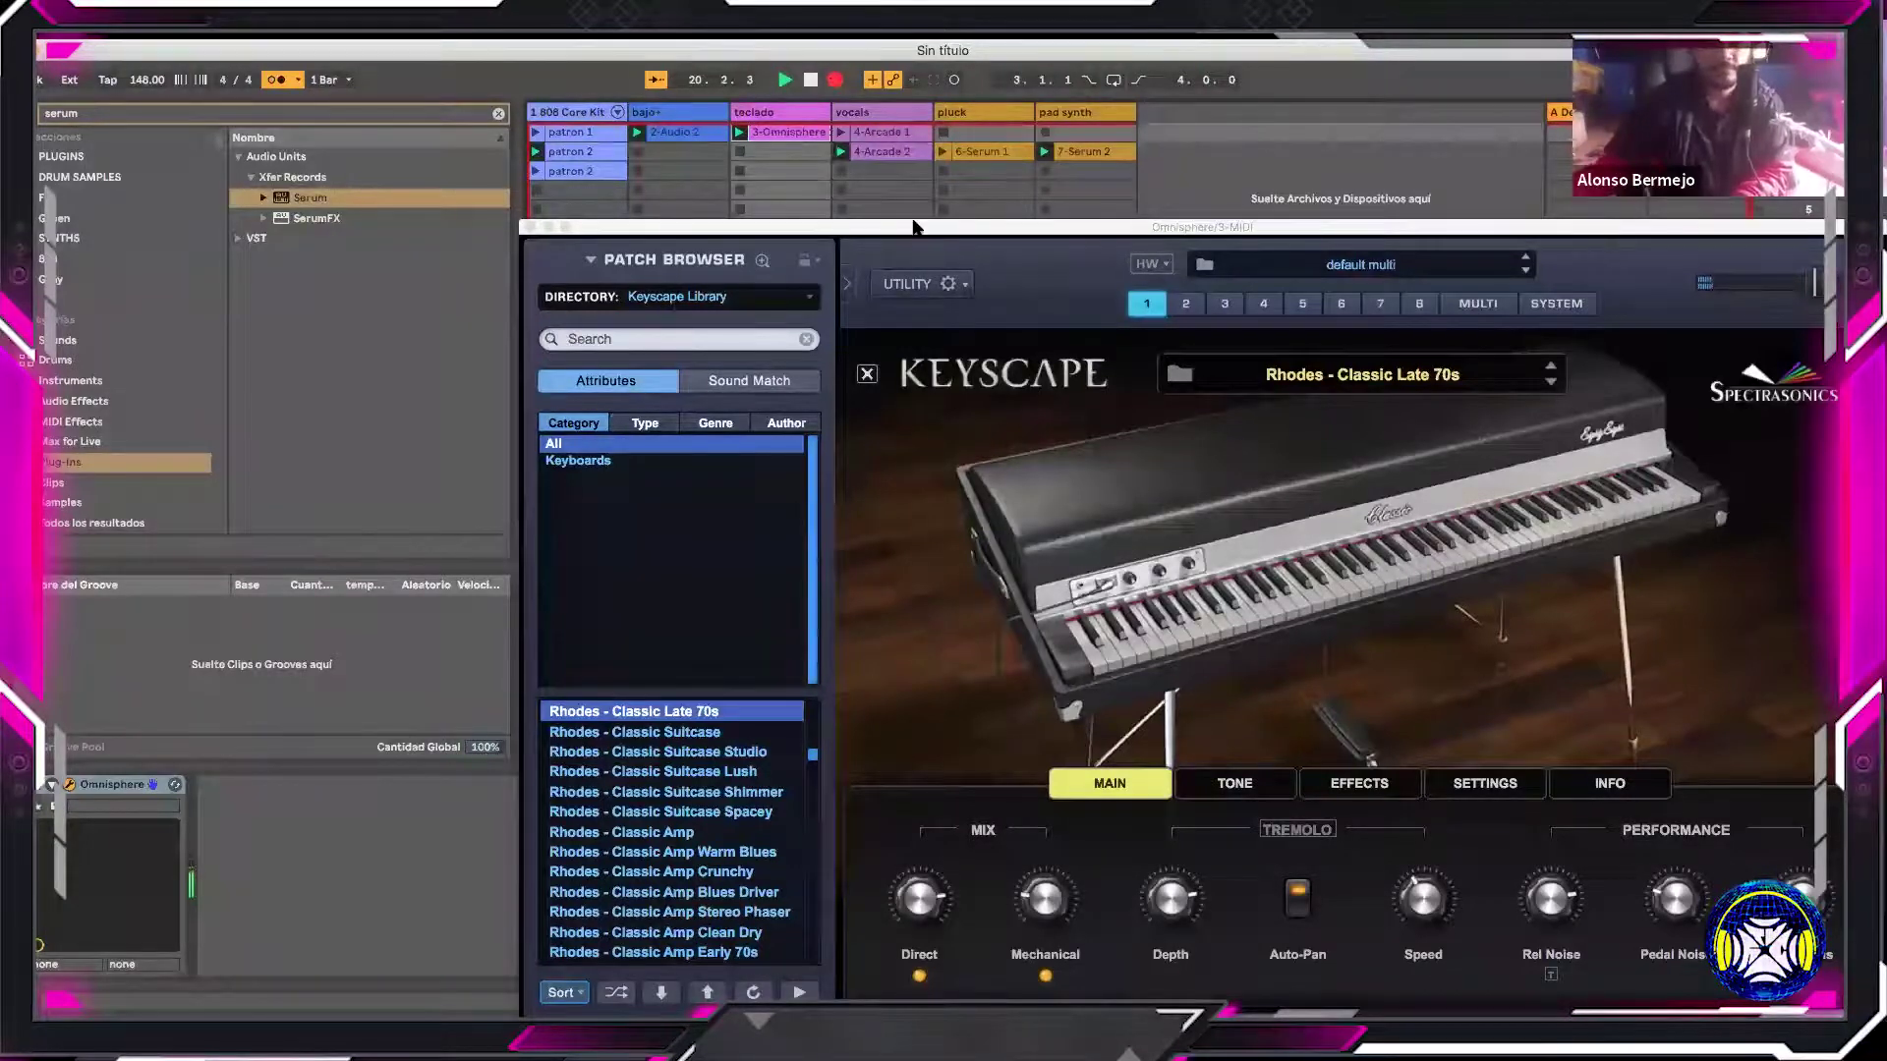
{"action": "left_click_drag", "start_coordinate": [913, 227], "coordinate": [1052, 836]}
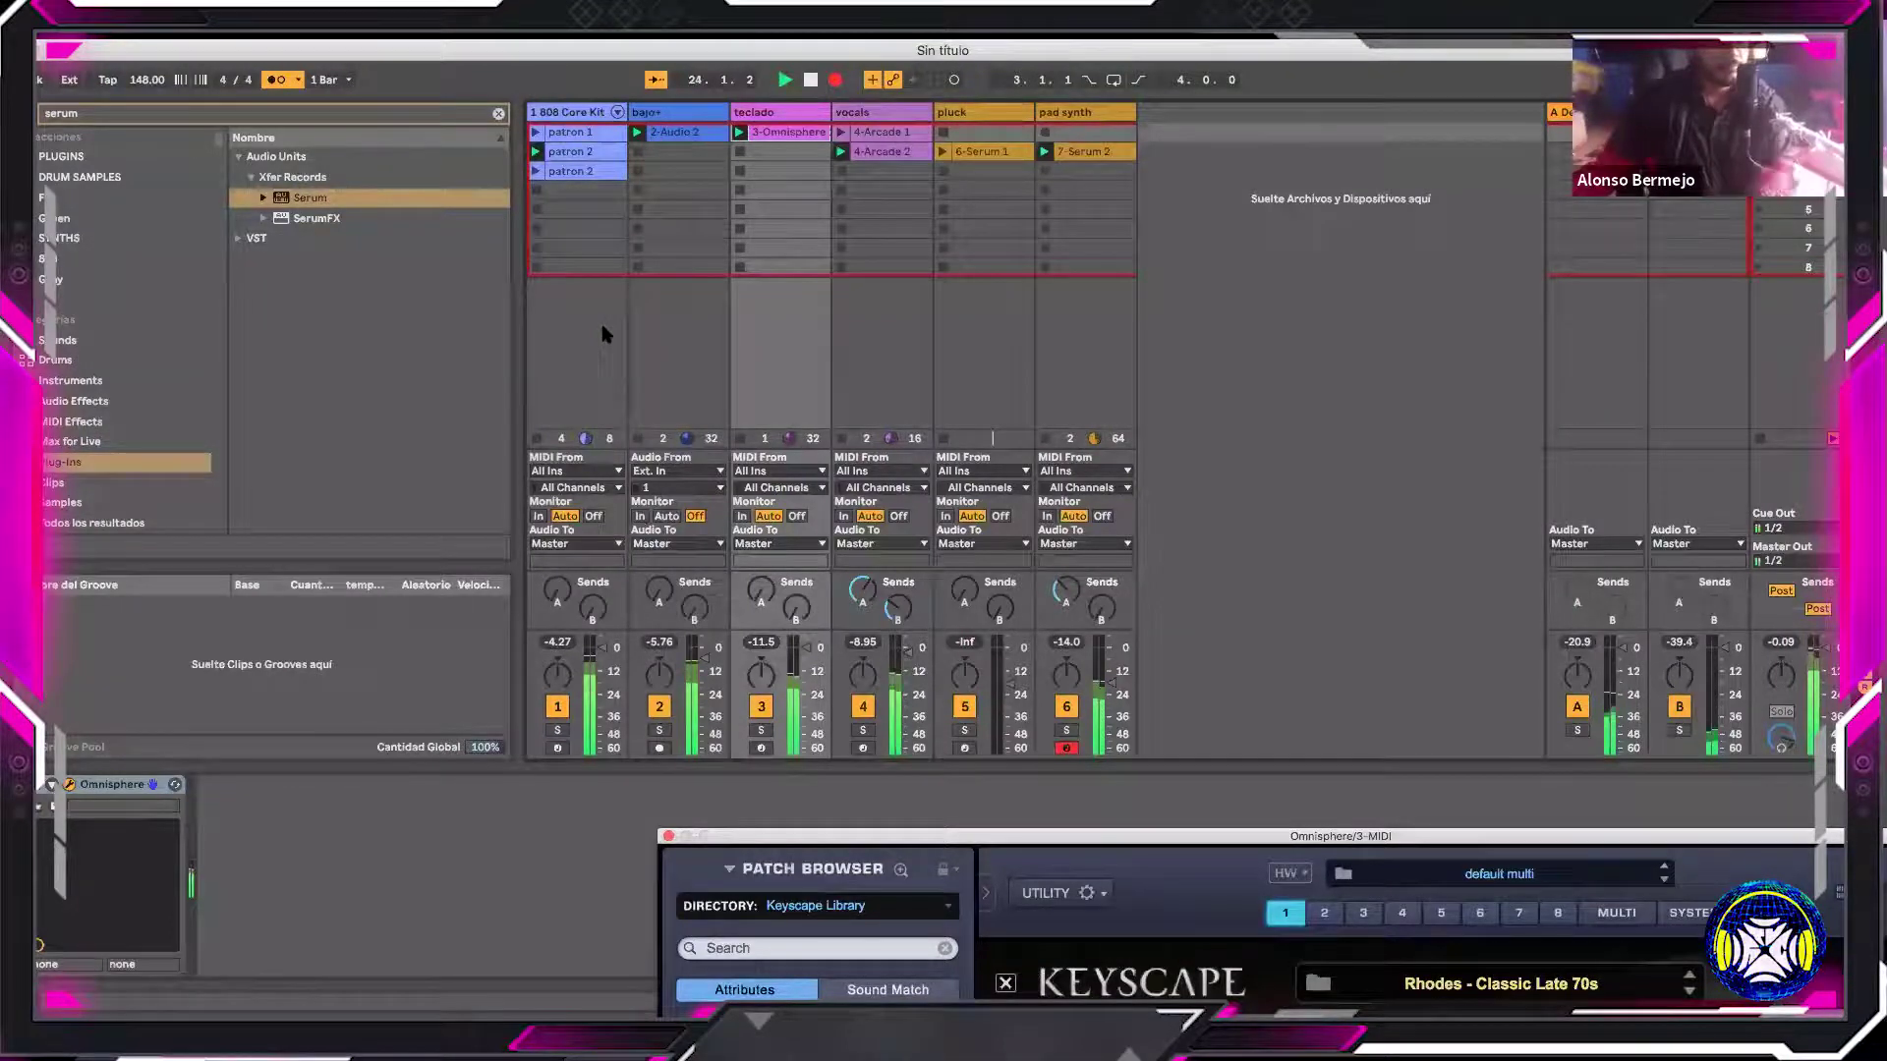
{"action": "left_click", "coordinate": [942, 152]}
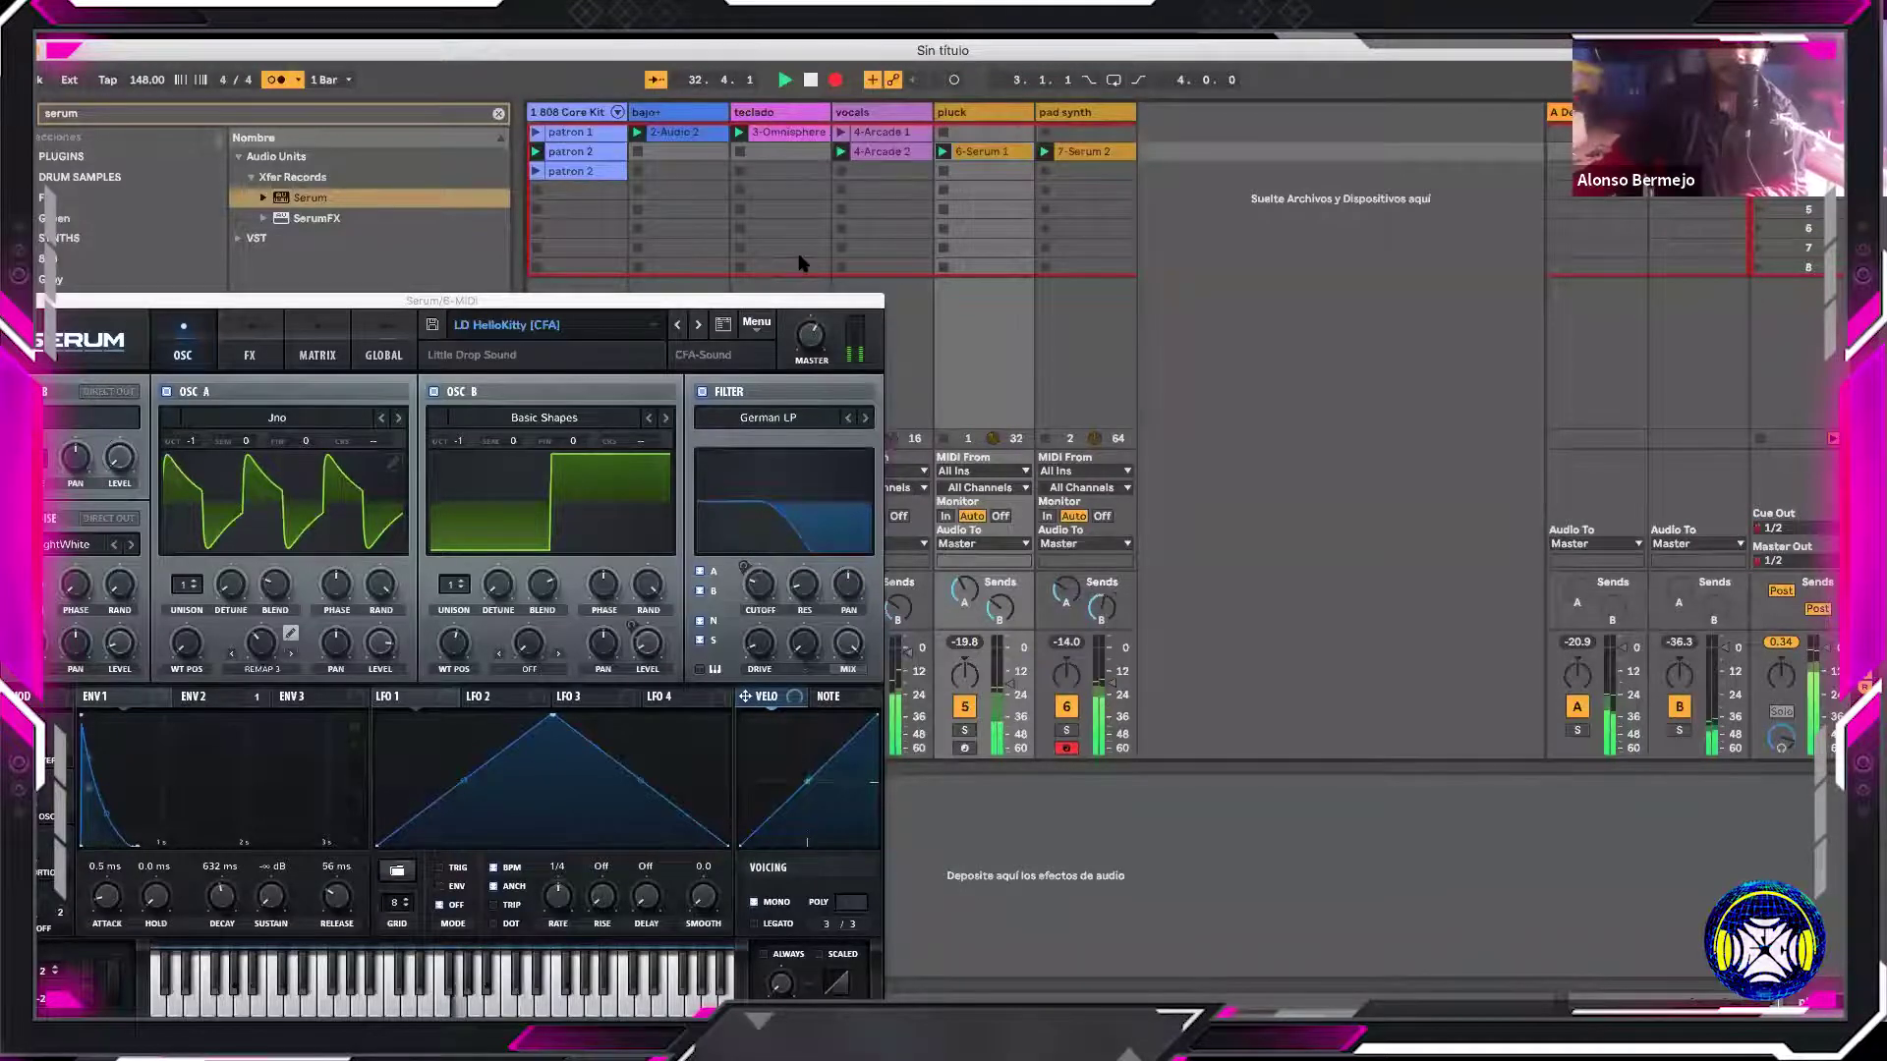
{"action": "left_click_drag", "start_coordinate": [825, 301], "coordinate": [1050, 930]}
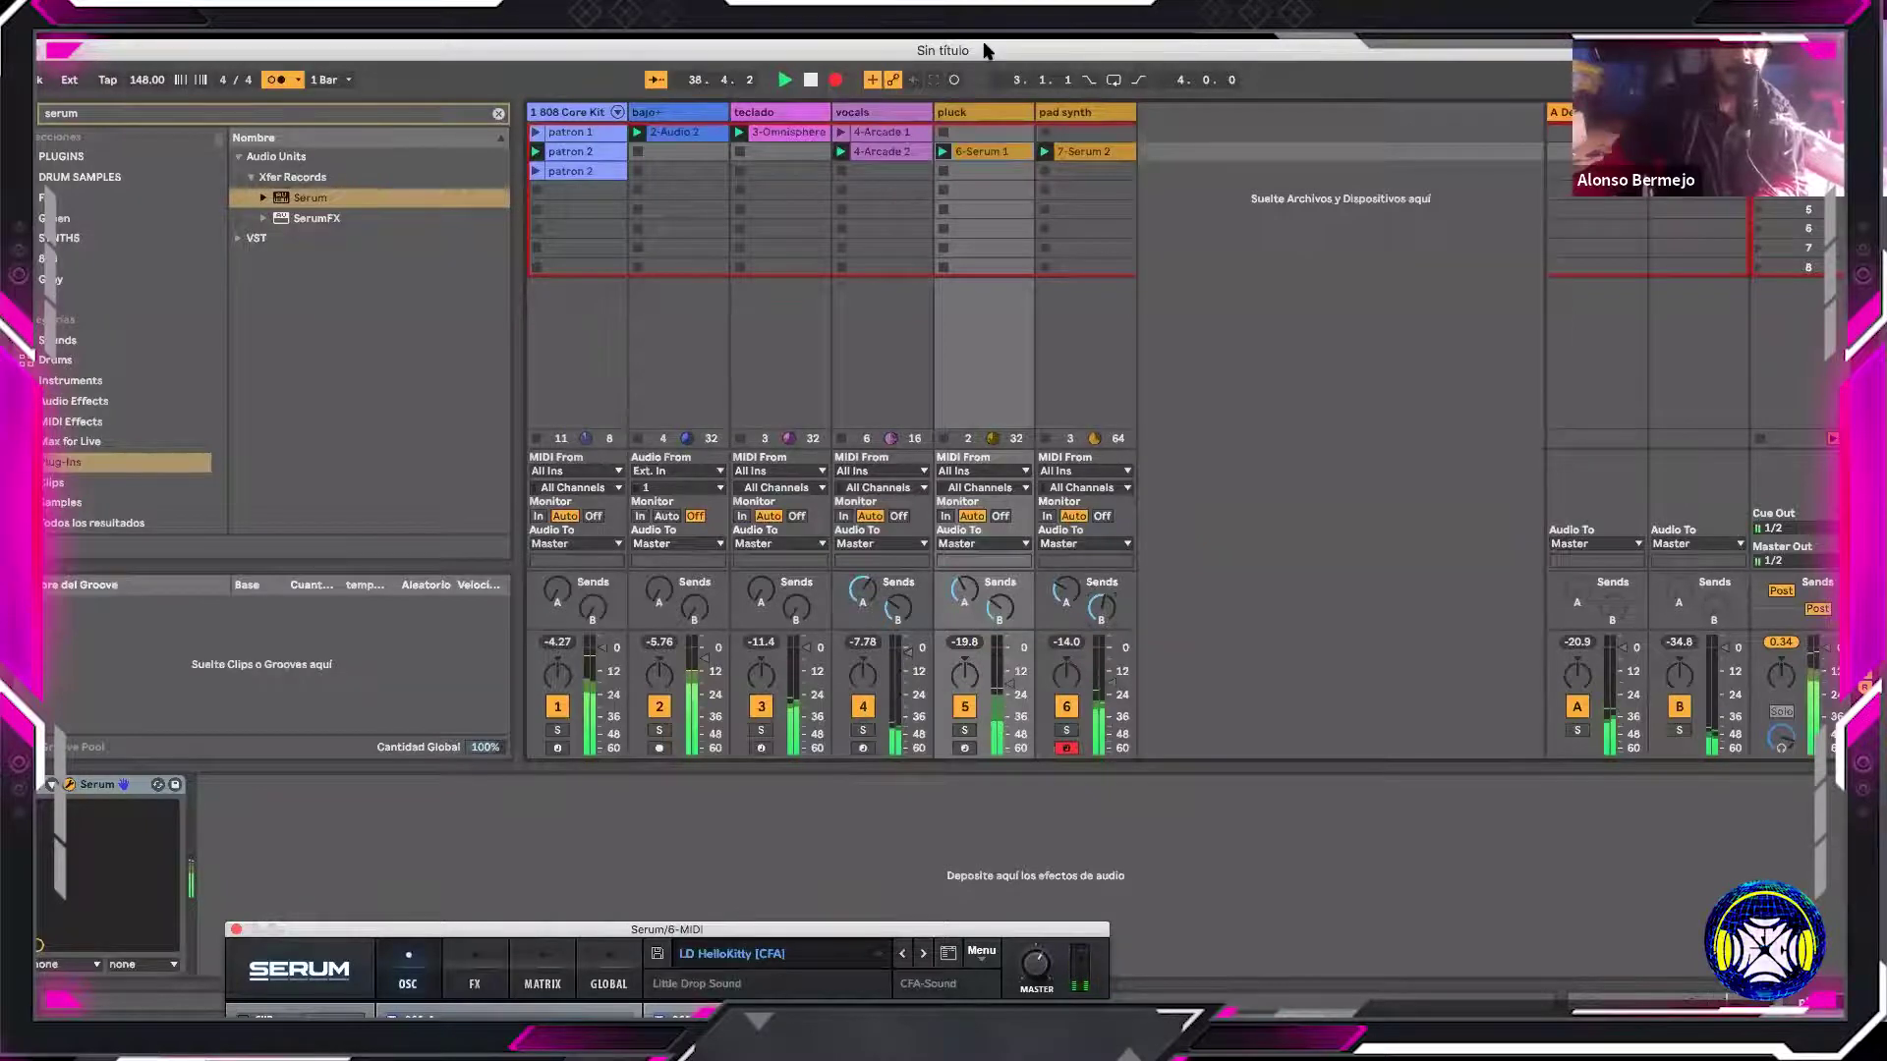
Show the recorded arrangement, switch playback back to it, and fit all tracks to the view height
{"action": "key", "text": "Tab"}
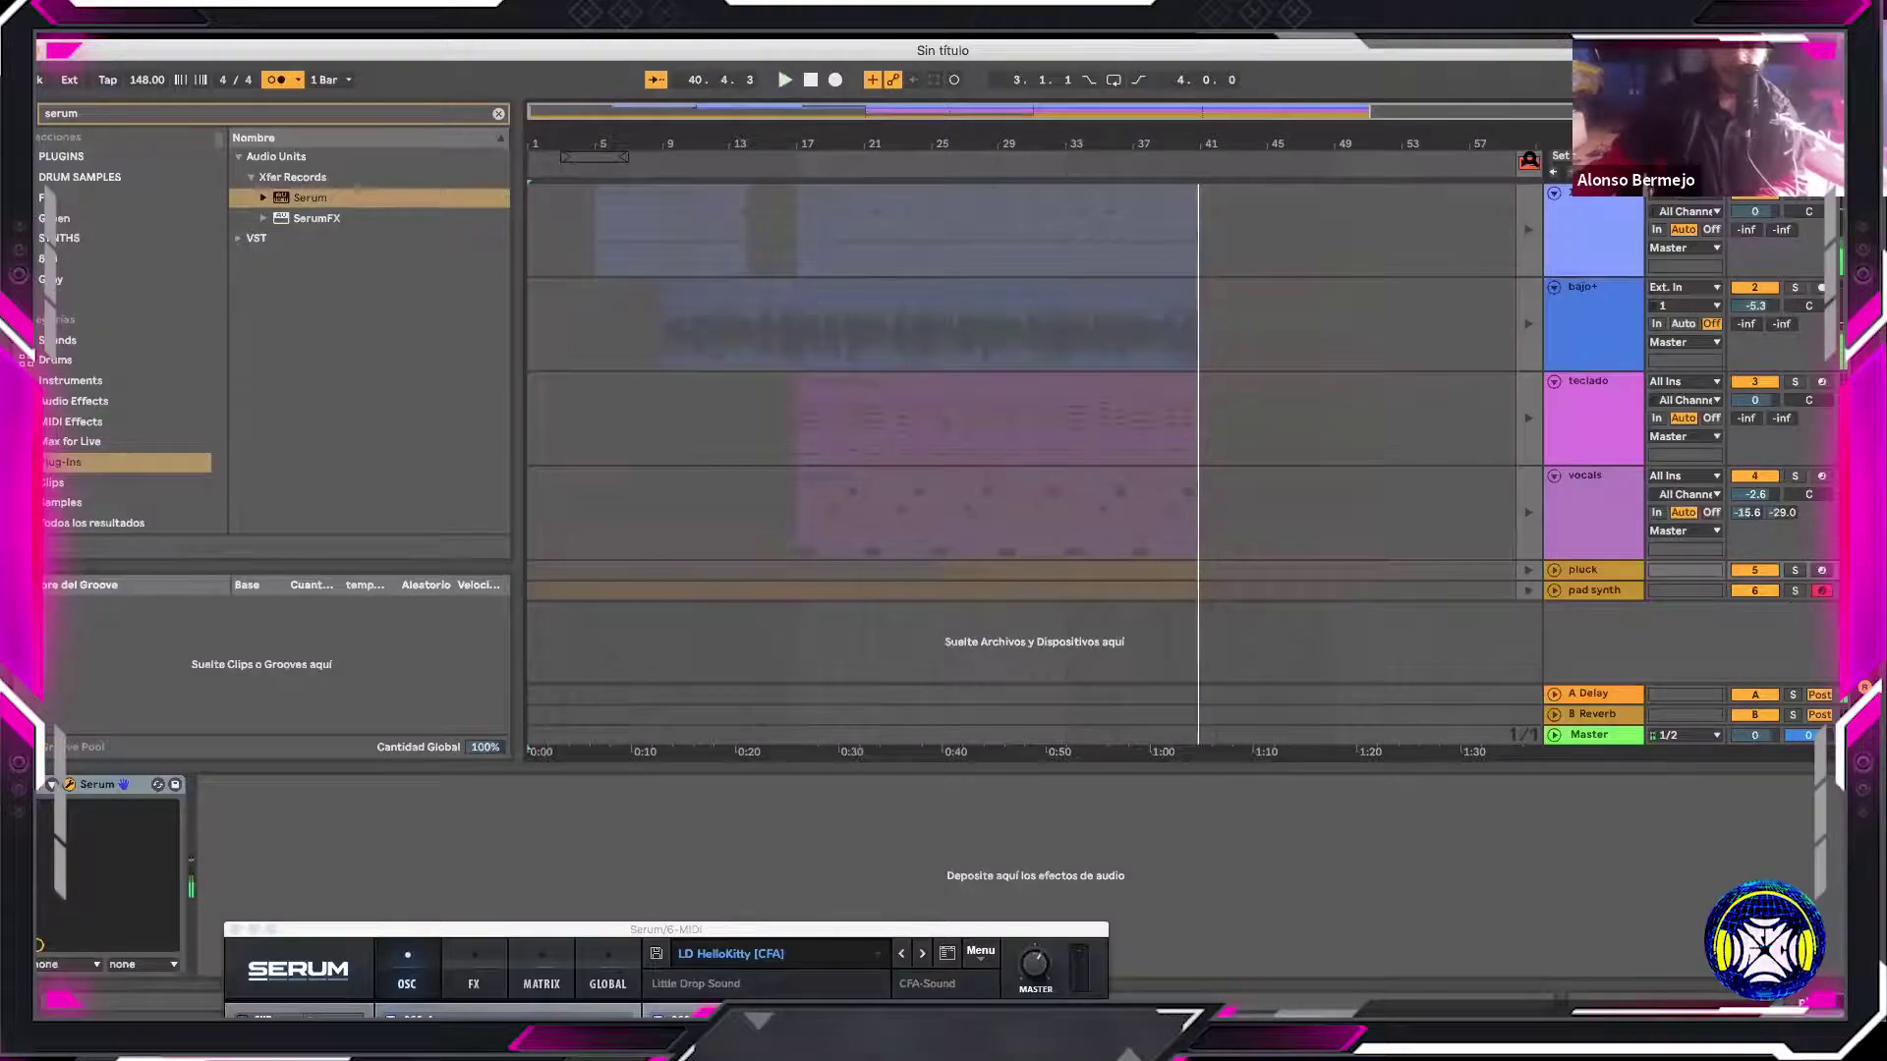
{"action": "left_click", "coordinate": [1529, 160]}
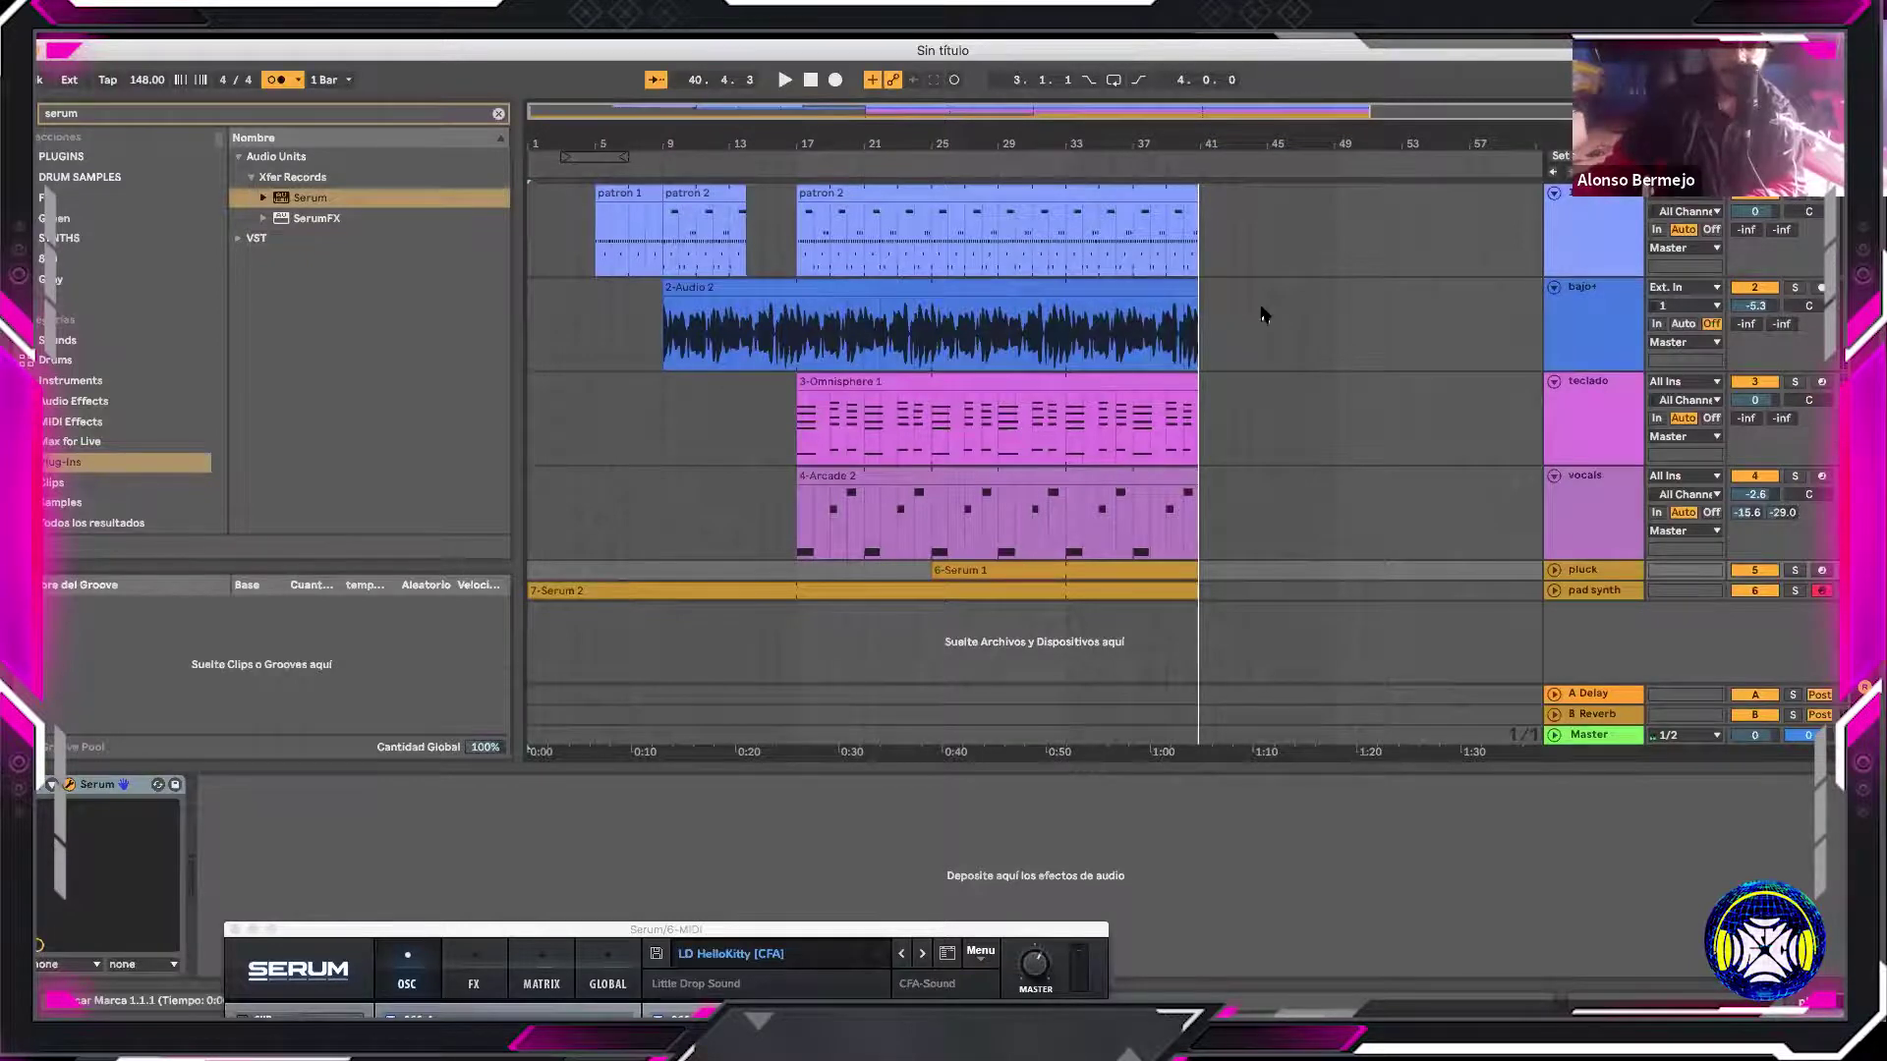
{"action": "key", "text": "h"}
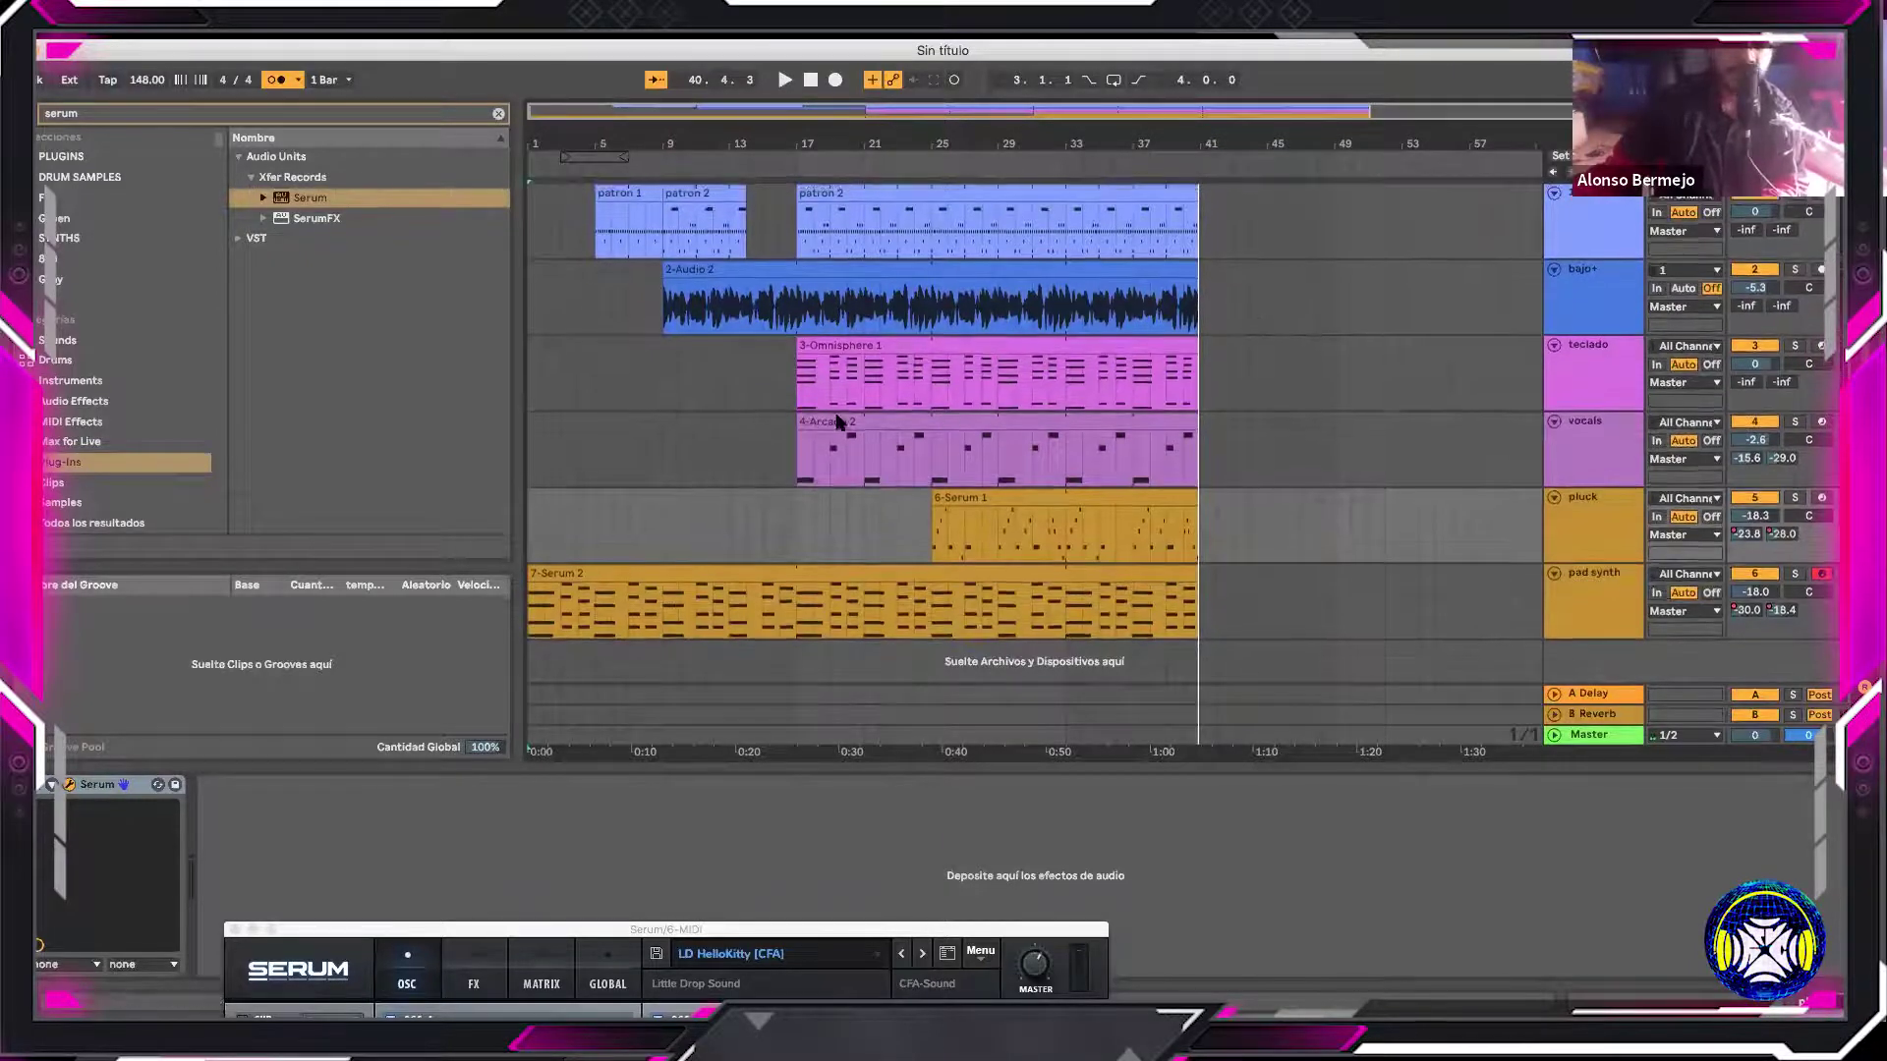
Play the arrangement from the start and turn off the metronome
{"action": "left_click", "coordinate": [810, 83]}
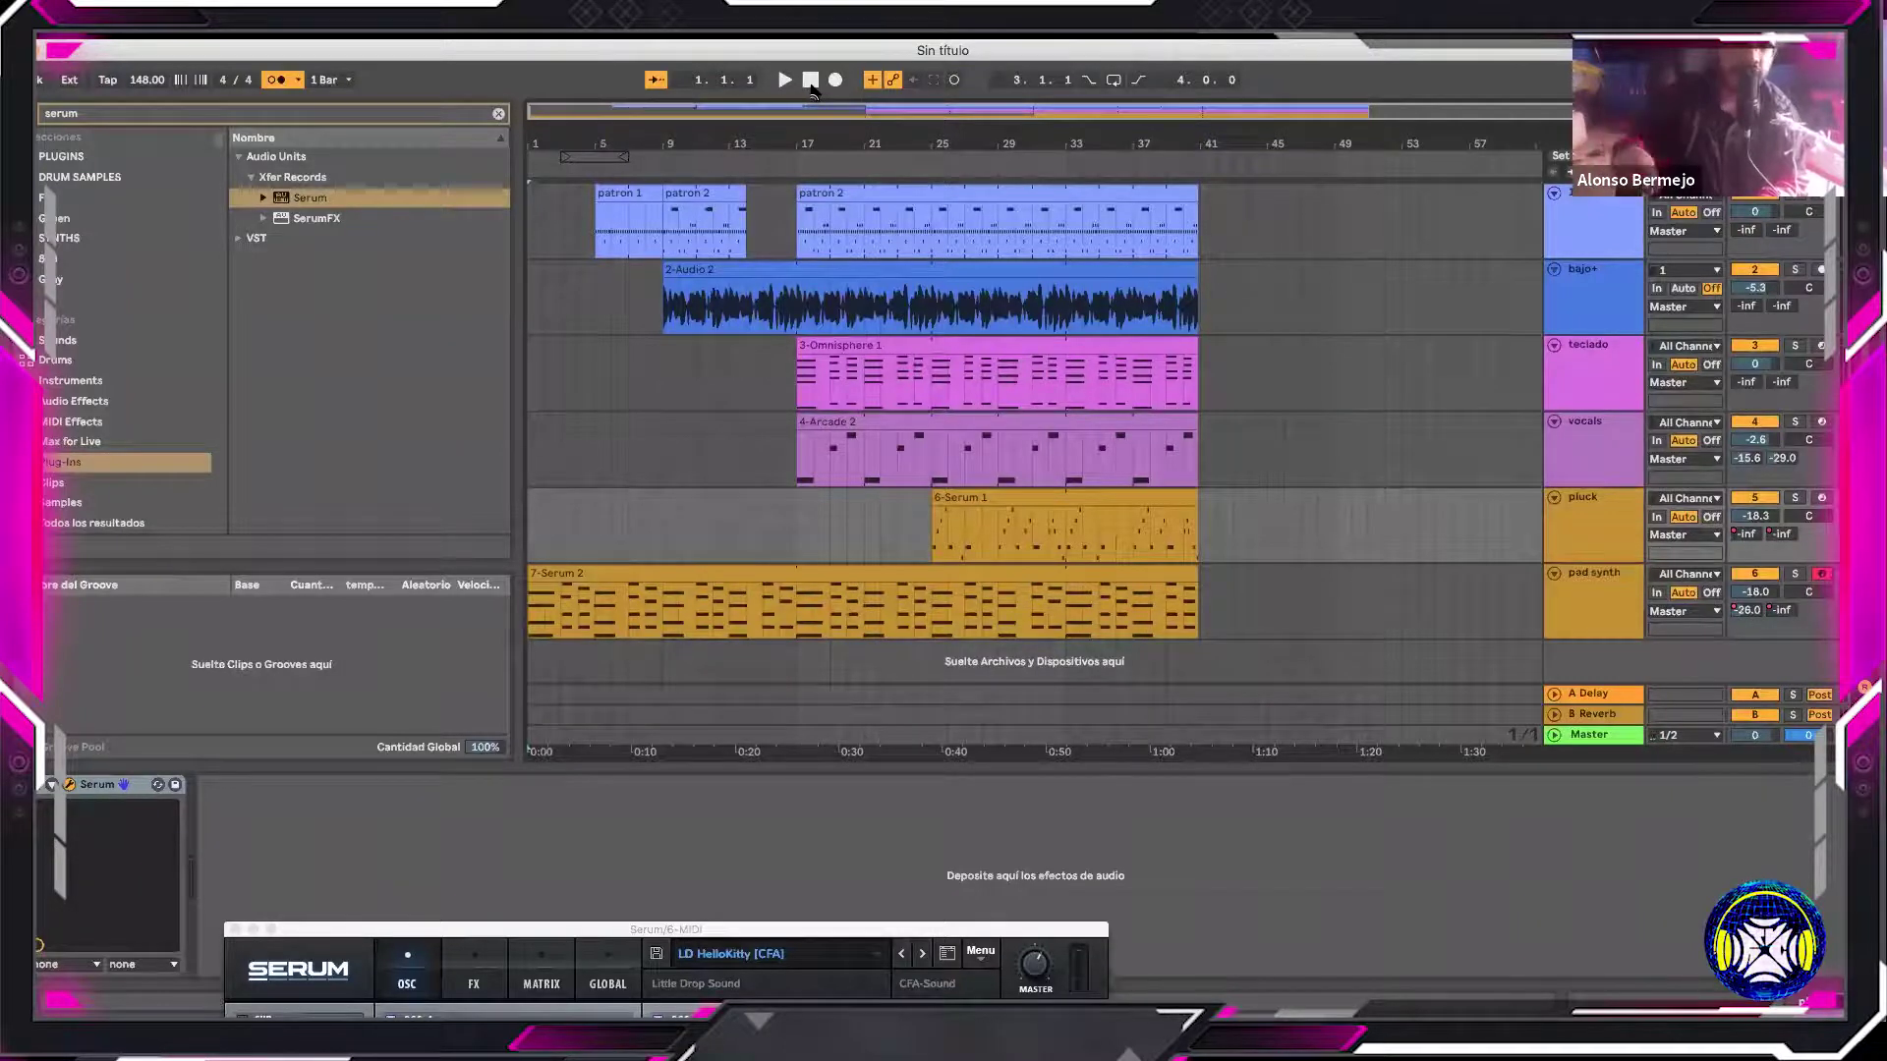
{"action": "key", "text": "space"}
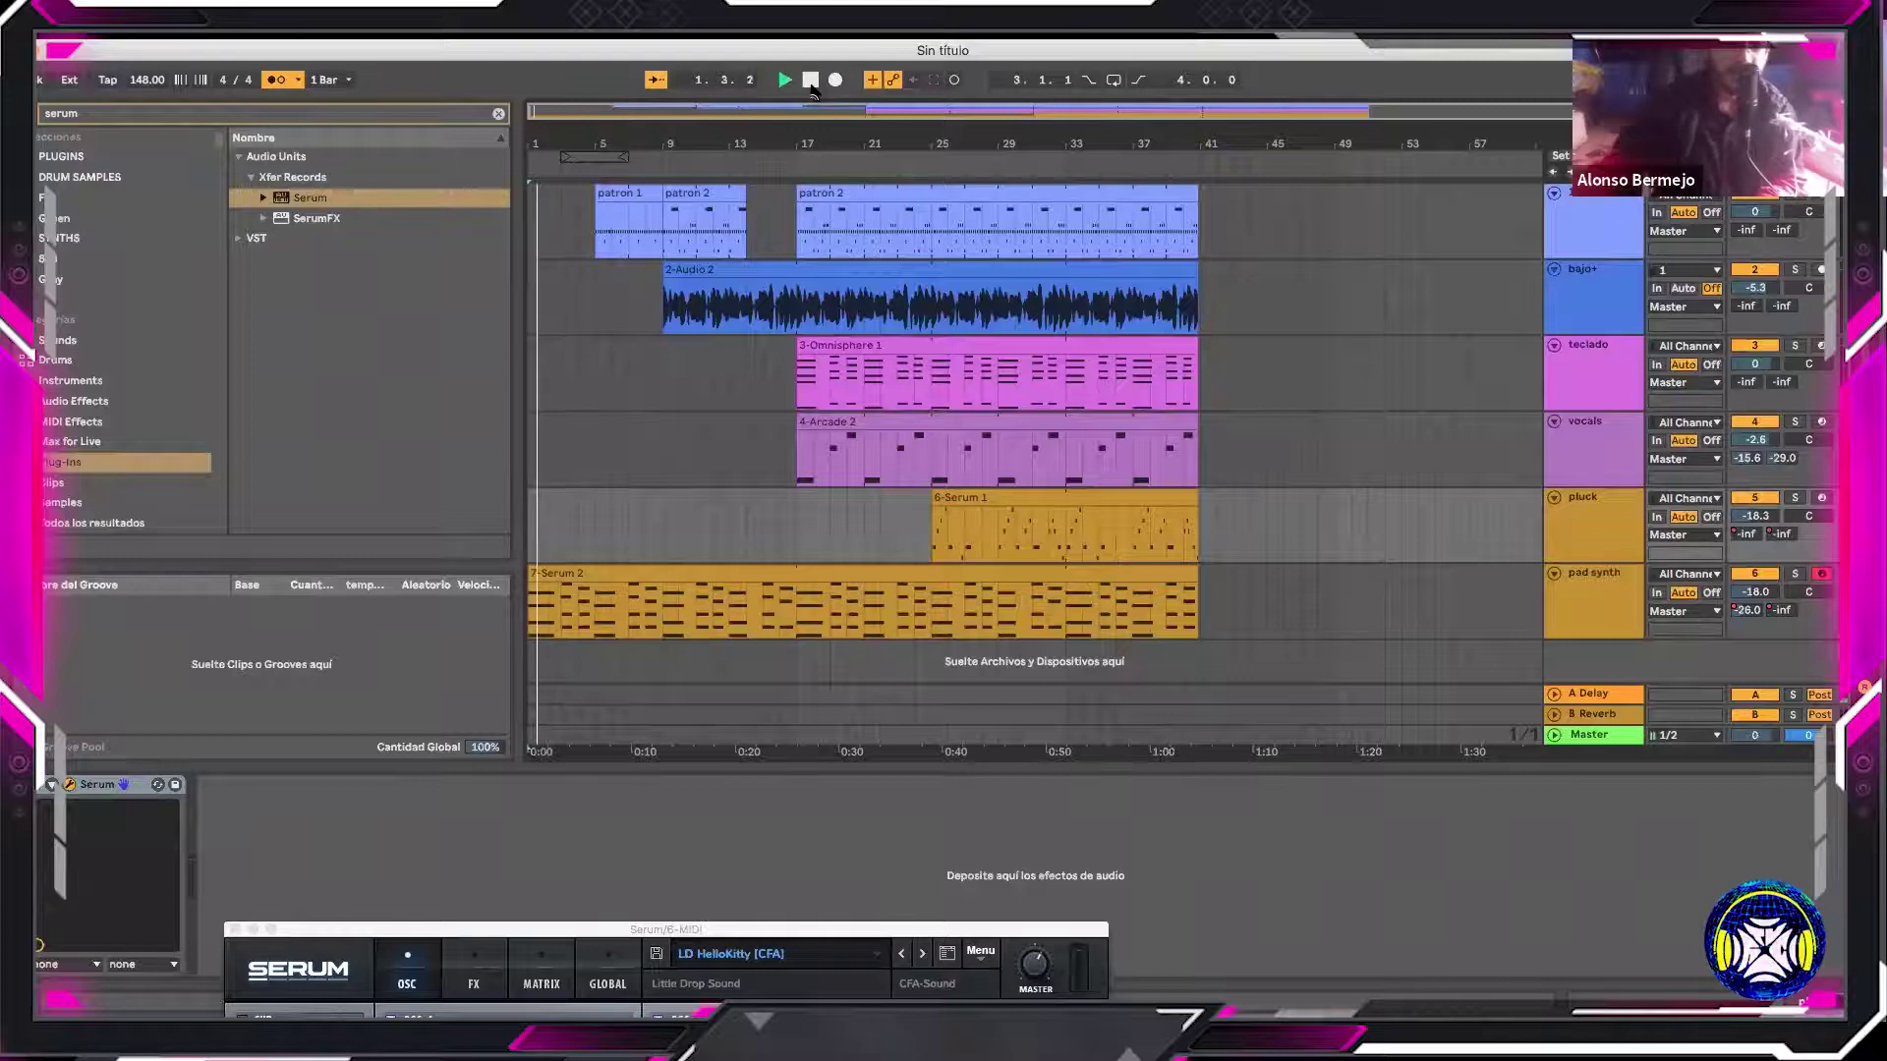
{"action": "scroll", "coordinate": [726, 432], "scroll_direction": "up", "scroll_amount": 5}
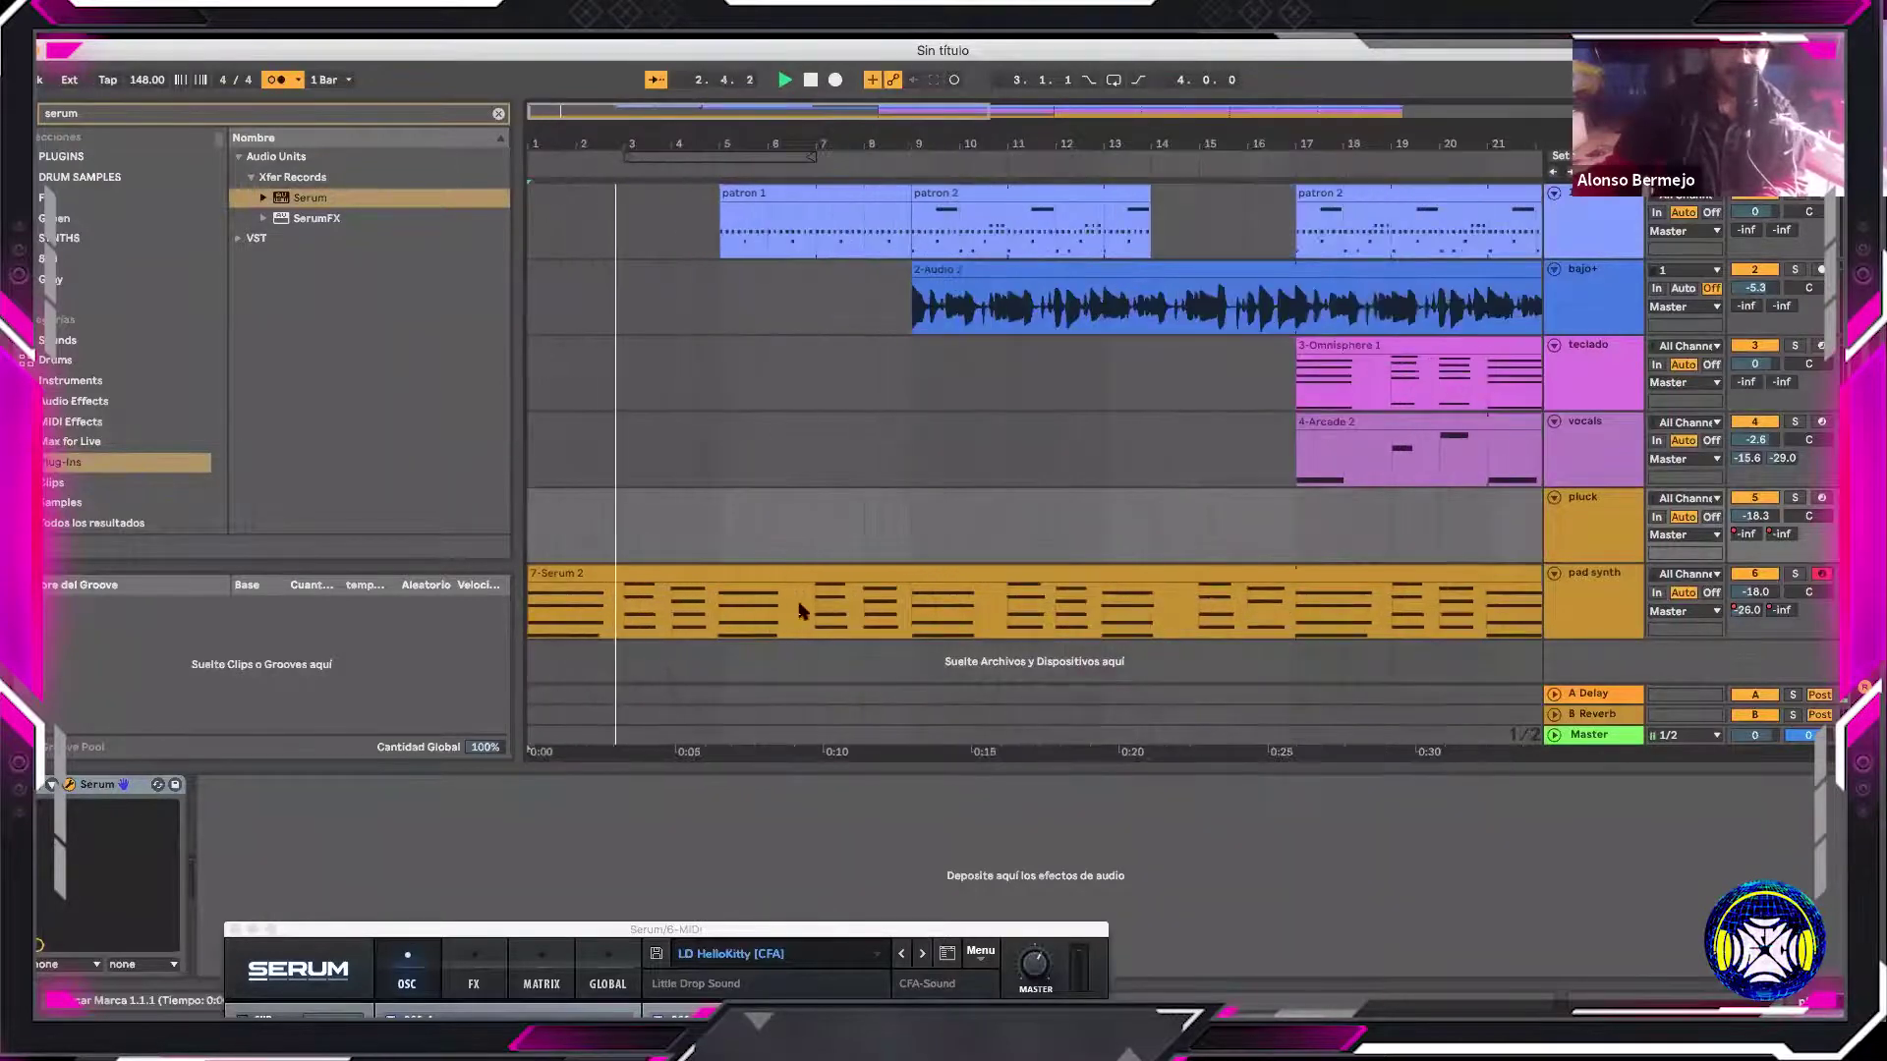
{"action": "scroll", "coordinate": [801, 608], "scroll_direction": "down", "scroll_amount": 1}
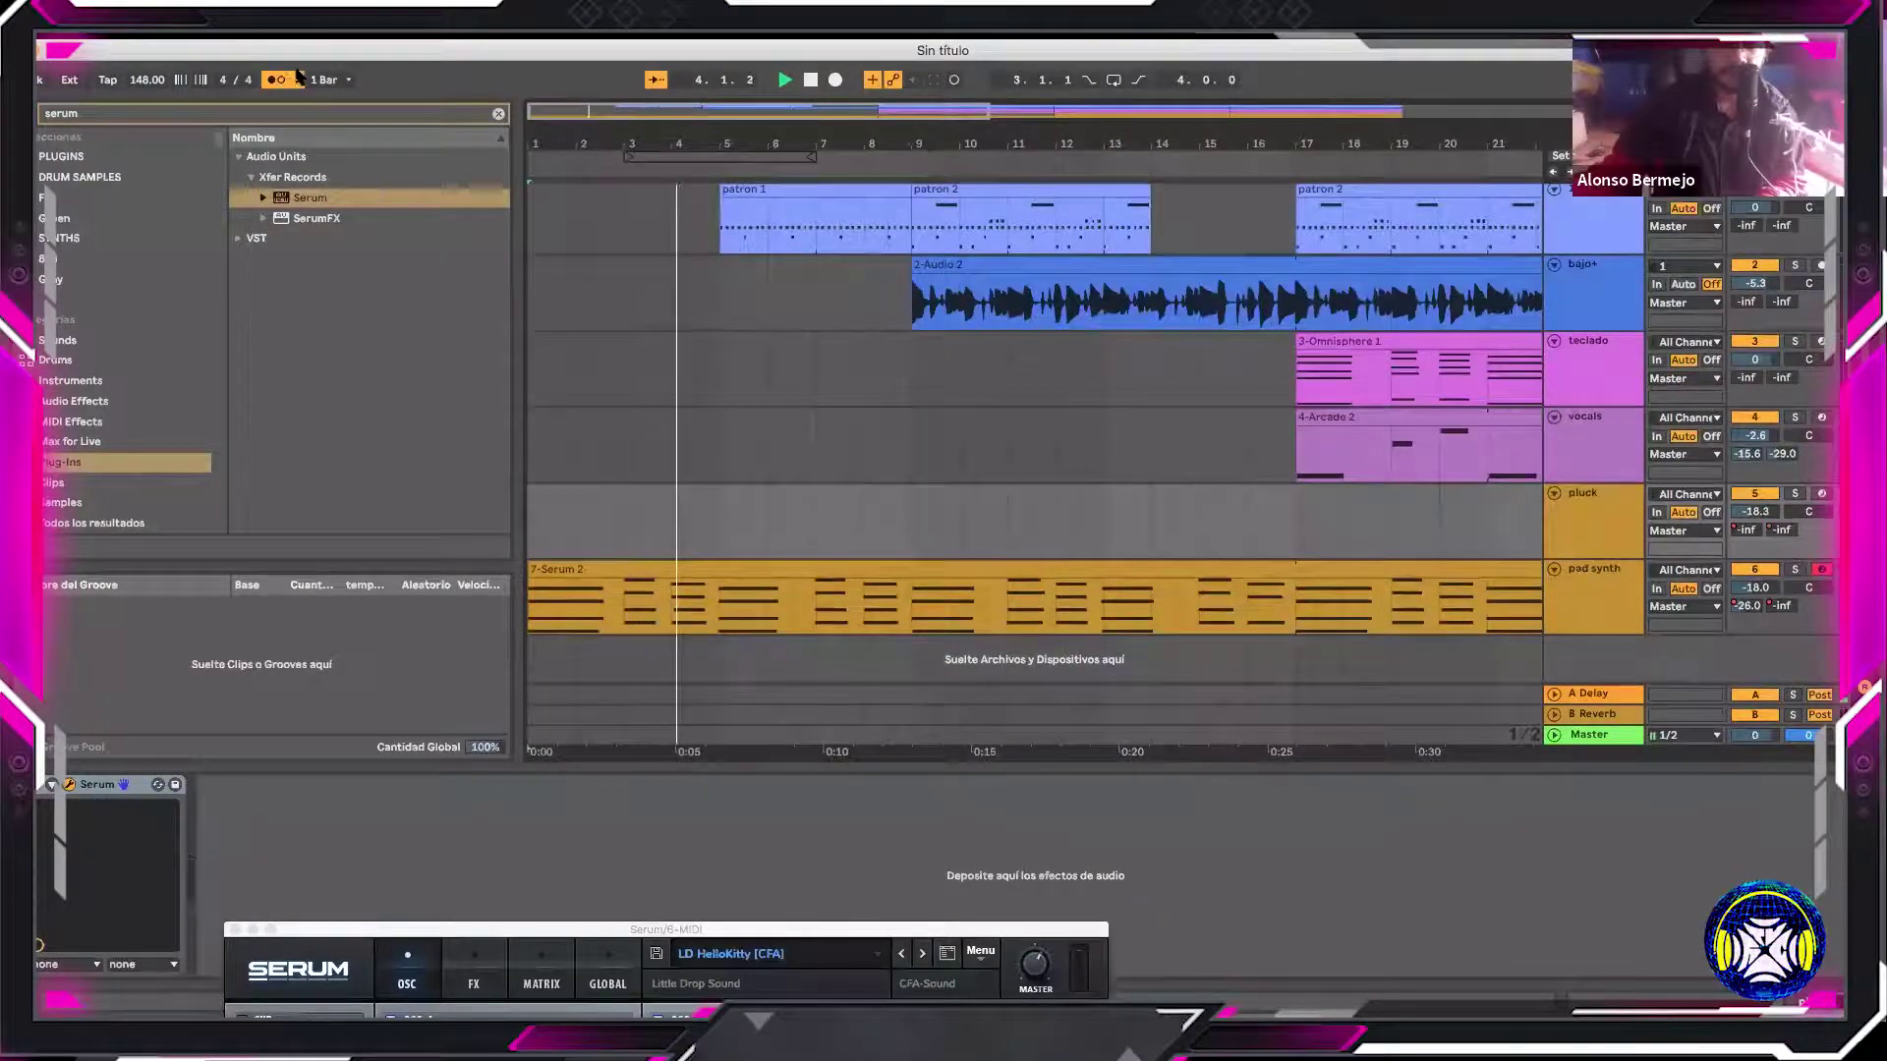
{"action": "left_click", "coordinate": [269, 81]}
{"action": "scroll", "coordinate": [686, 360], "scroll_direction": "up", "scroll_amount": 1}
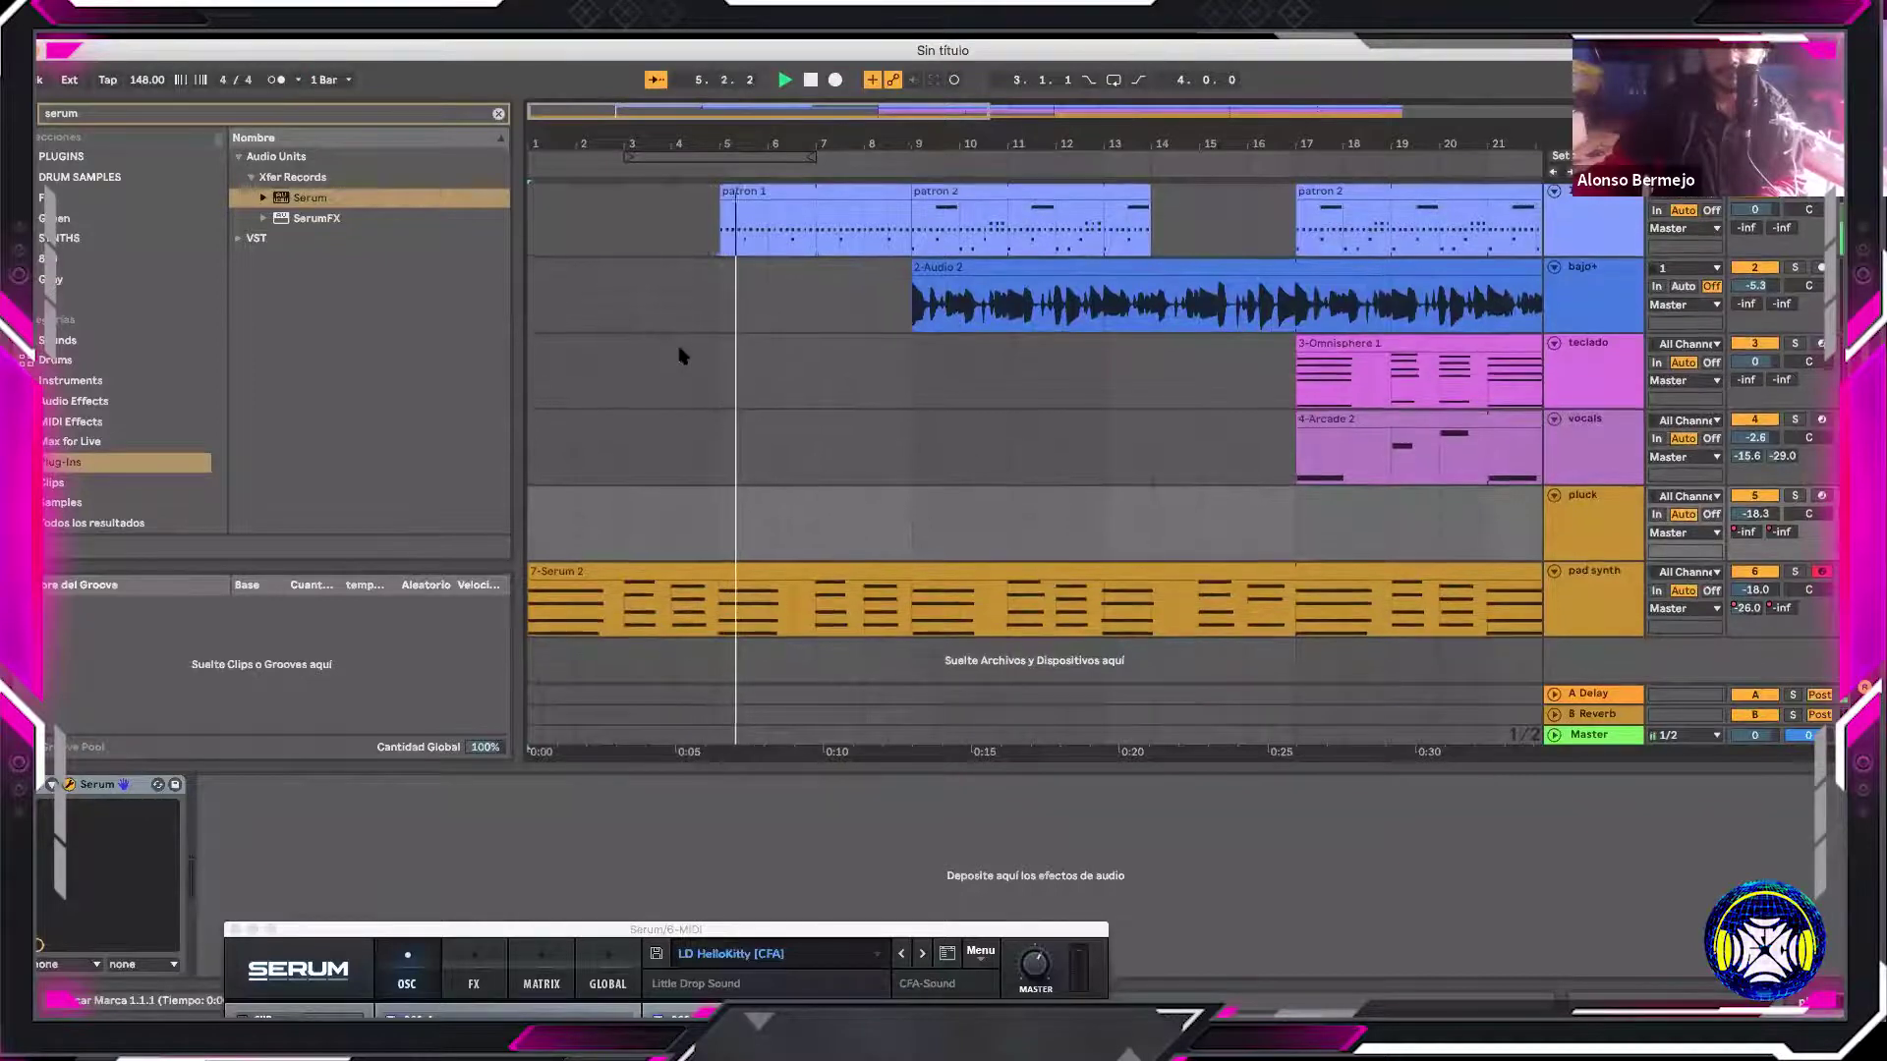
Move the 6-Serum 1 clip on the pluck track earlier to start at bar 9
{"action": "scroll", "coordinate": [1081, 404], "scroll_direction": "down", "scroll_amount": 1}
{"action": "scroll", "coordinate": [1080, 405], "scroll_direction": "down", "scroll_amount": 5}
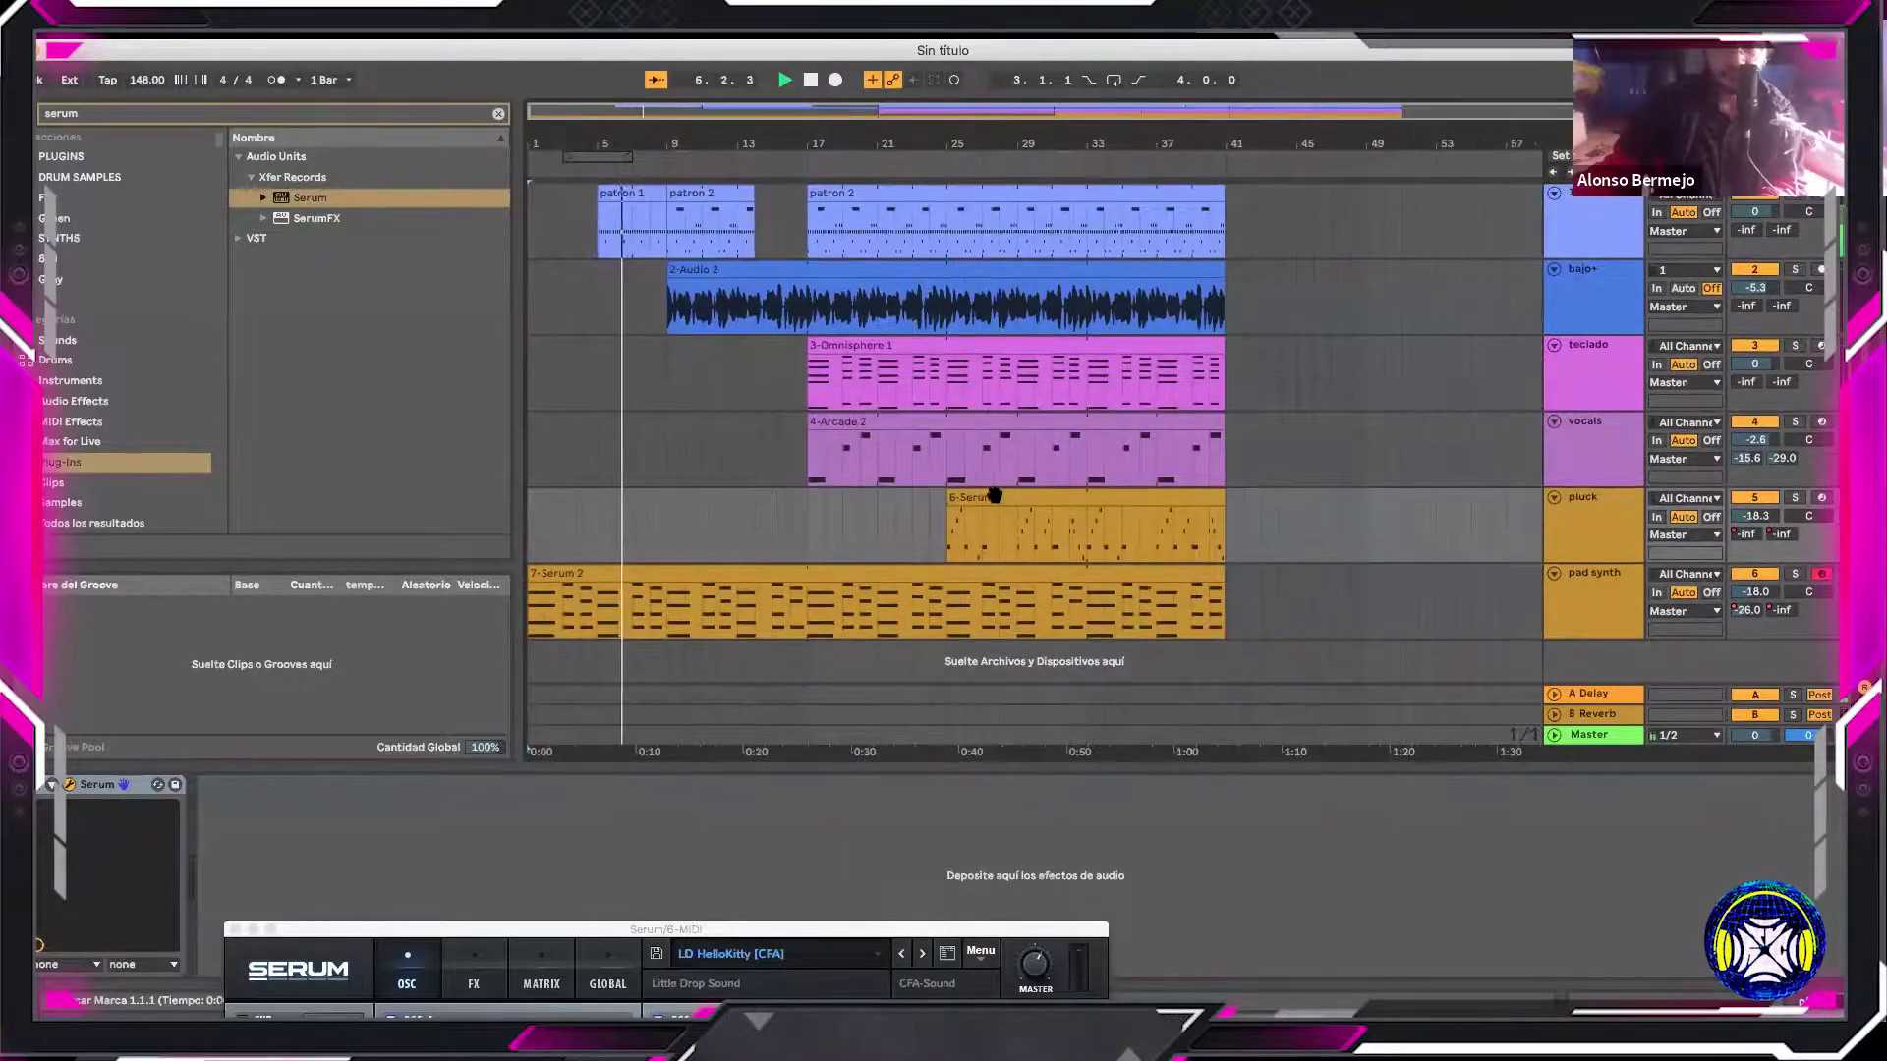
{"action": "left_click_drag", "start_coordinate": [961, 511], "coordinate": [700, 497]}
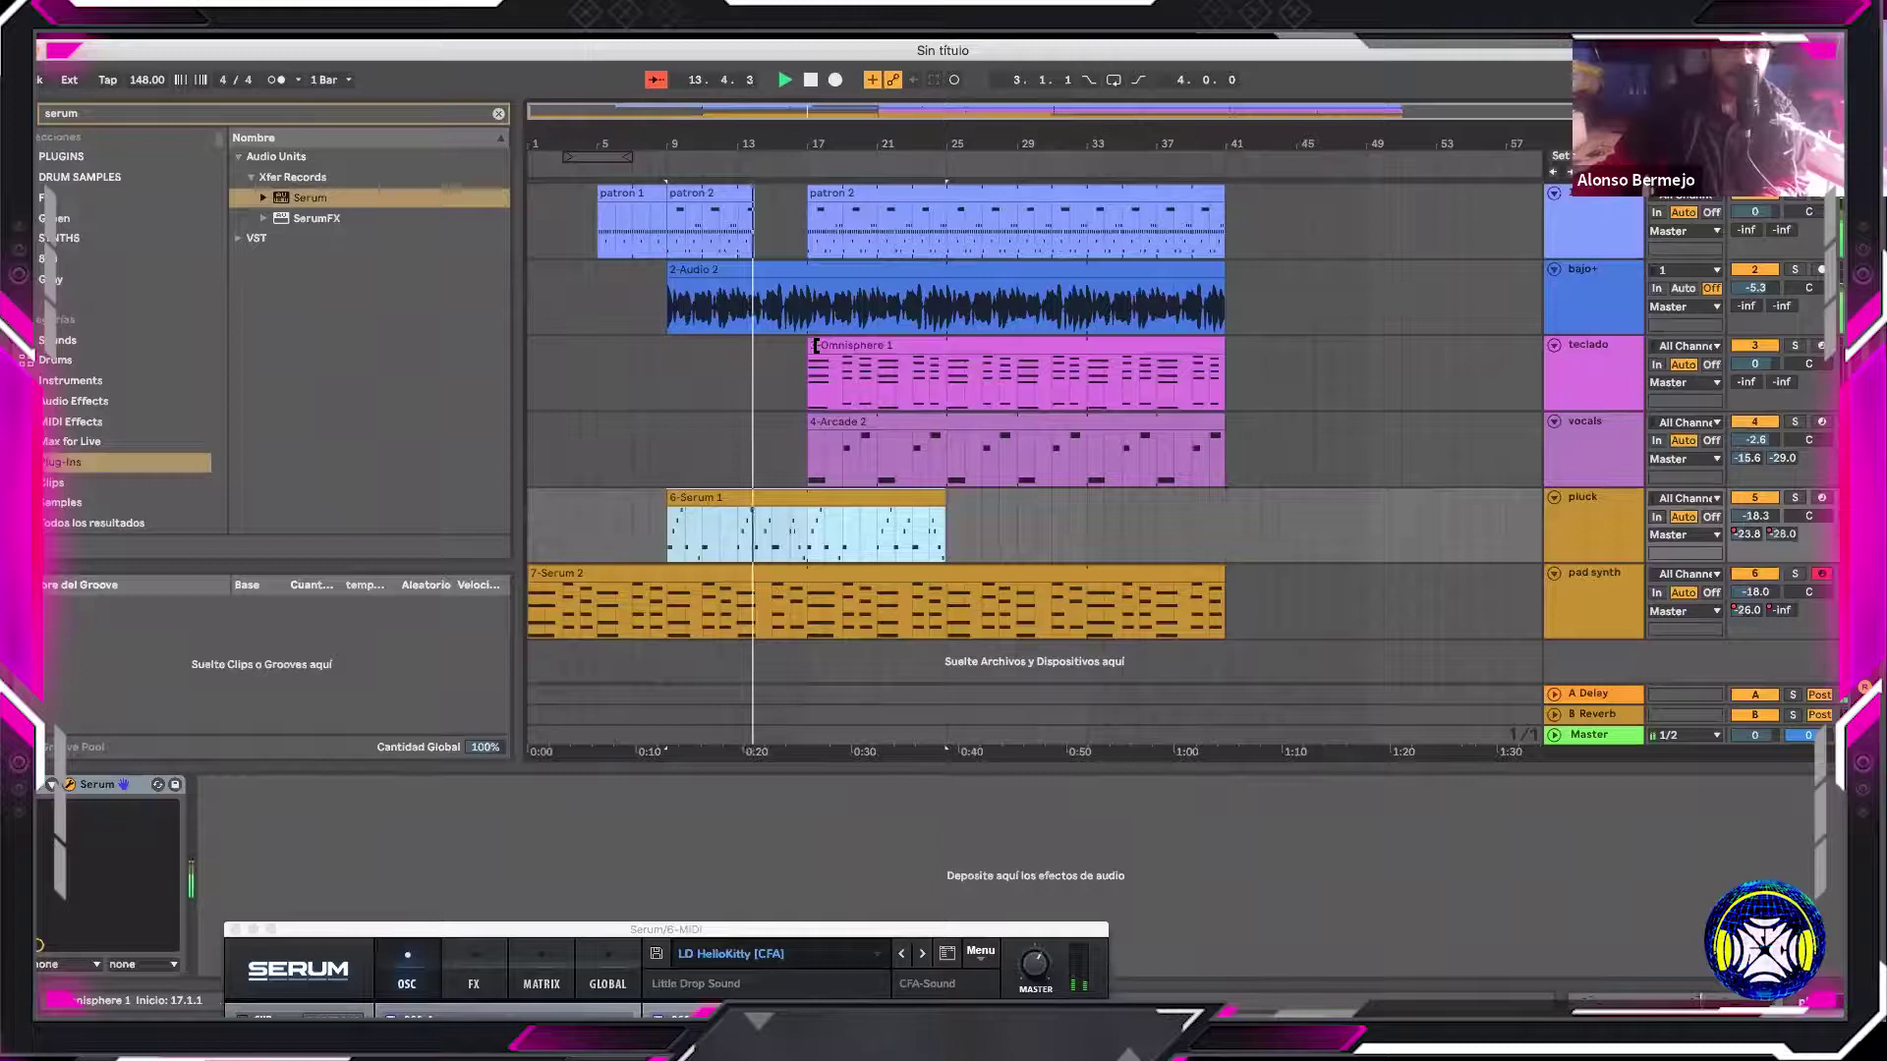
Split the 2-Audio 2 bass clip at bars 15 and 17 and silence the section between them
{"action": "left_click_drag", "start_coordinate": [803, 316], "coordinate": [750, 285]}
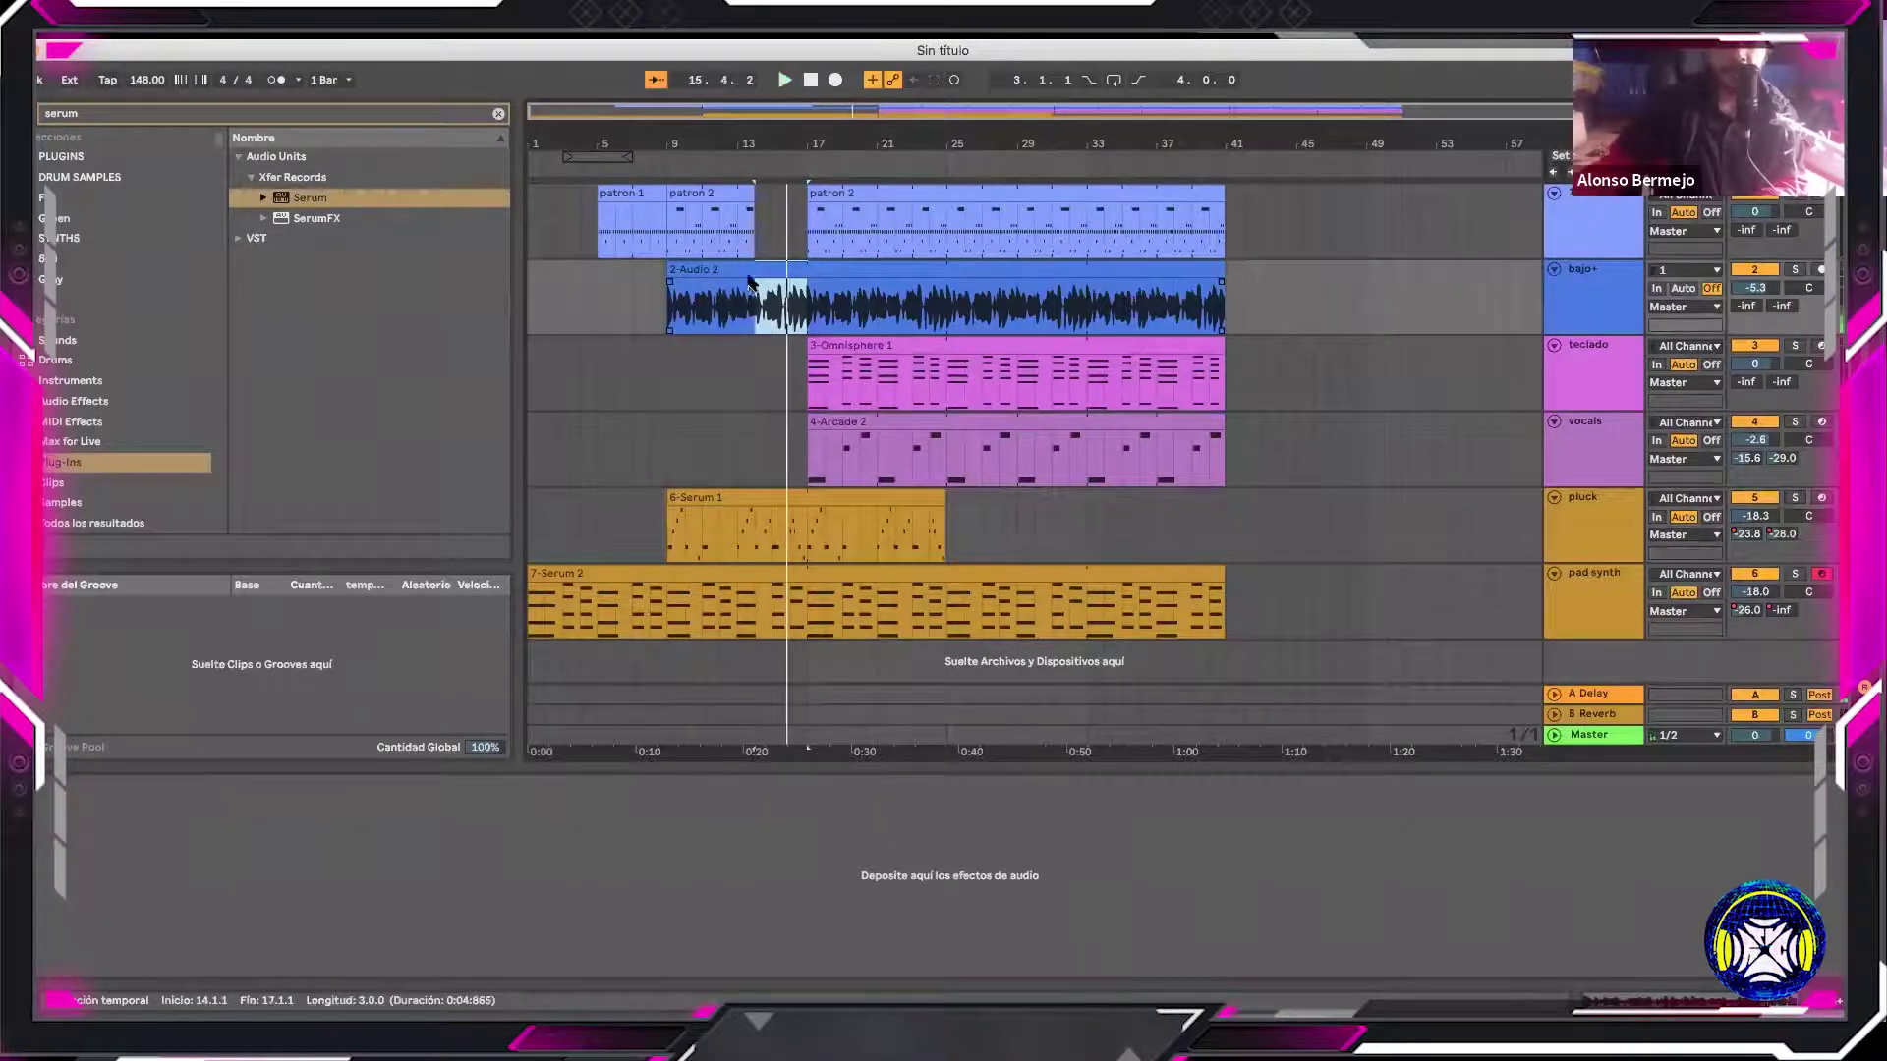
{"action": "left_click_drag", "start_coordinate": [804, 307], "coordinate": [776, 295]}
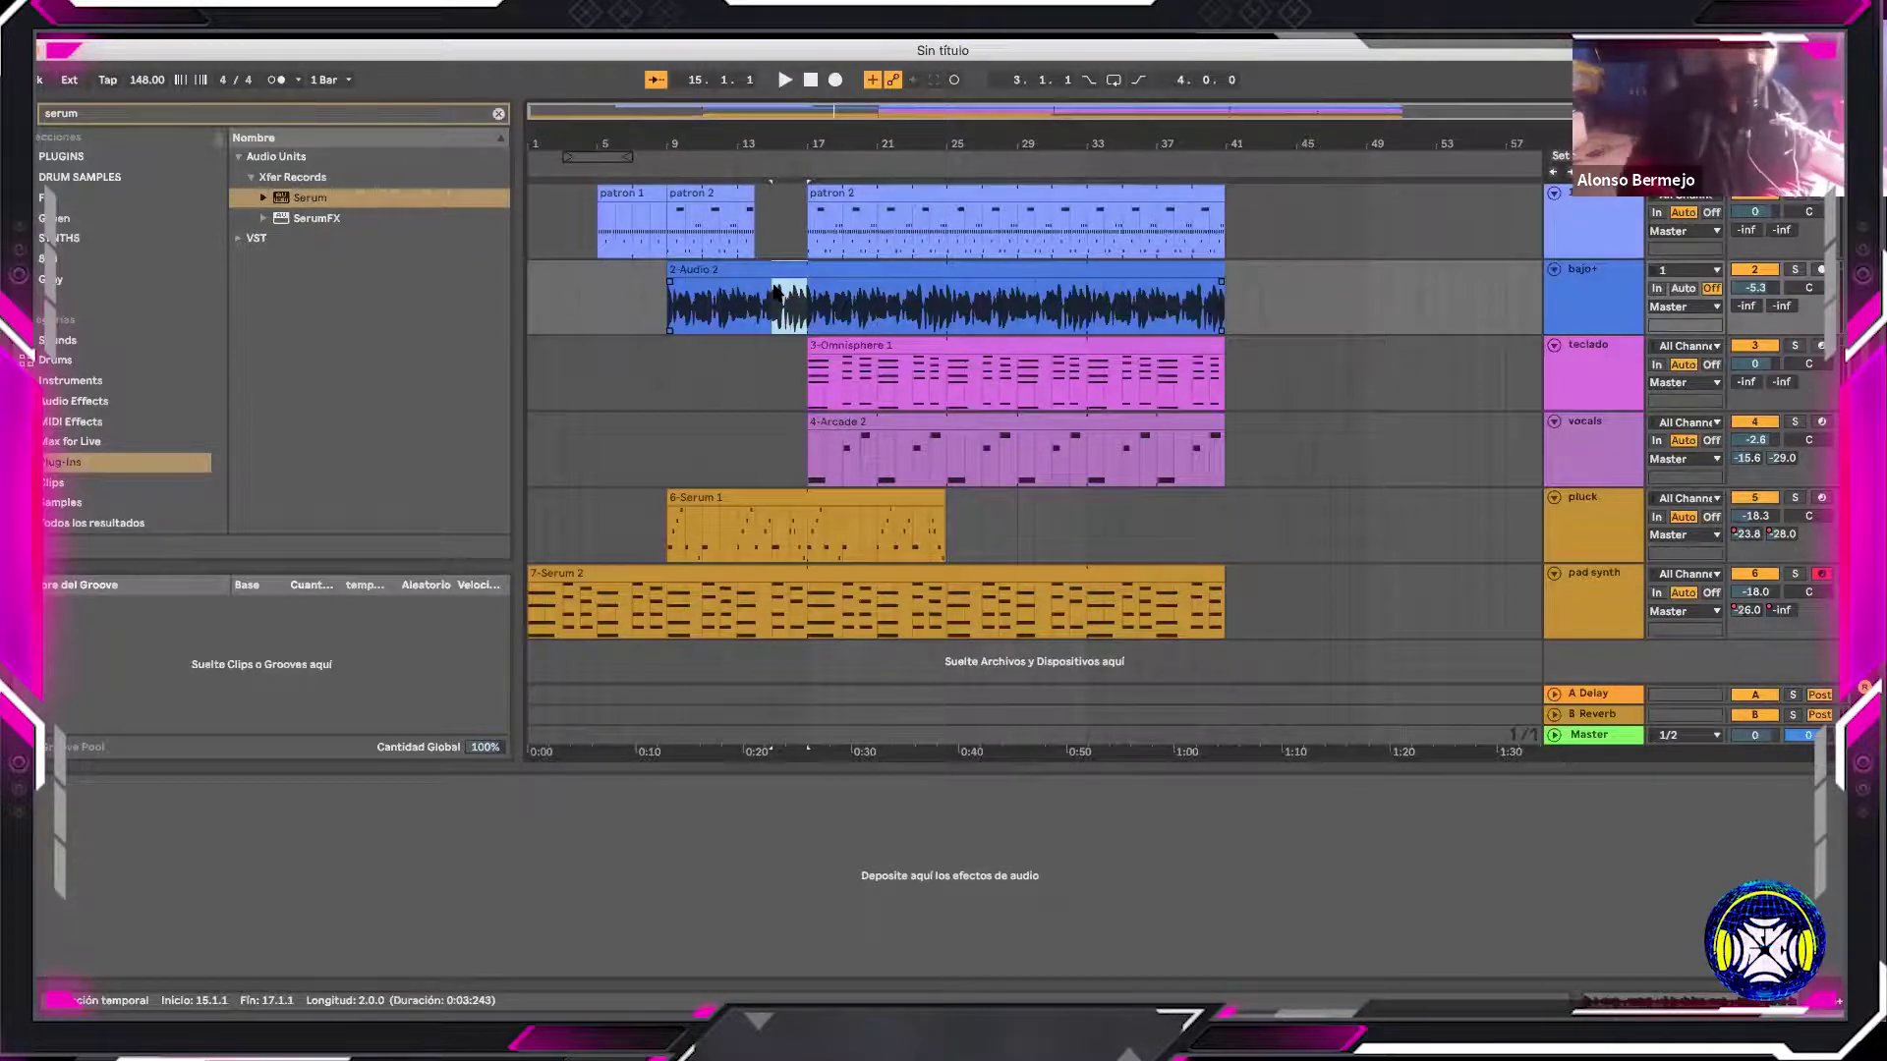
{"action": "key", "text": "super+e"}
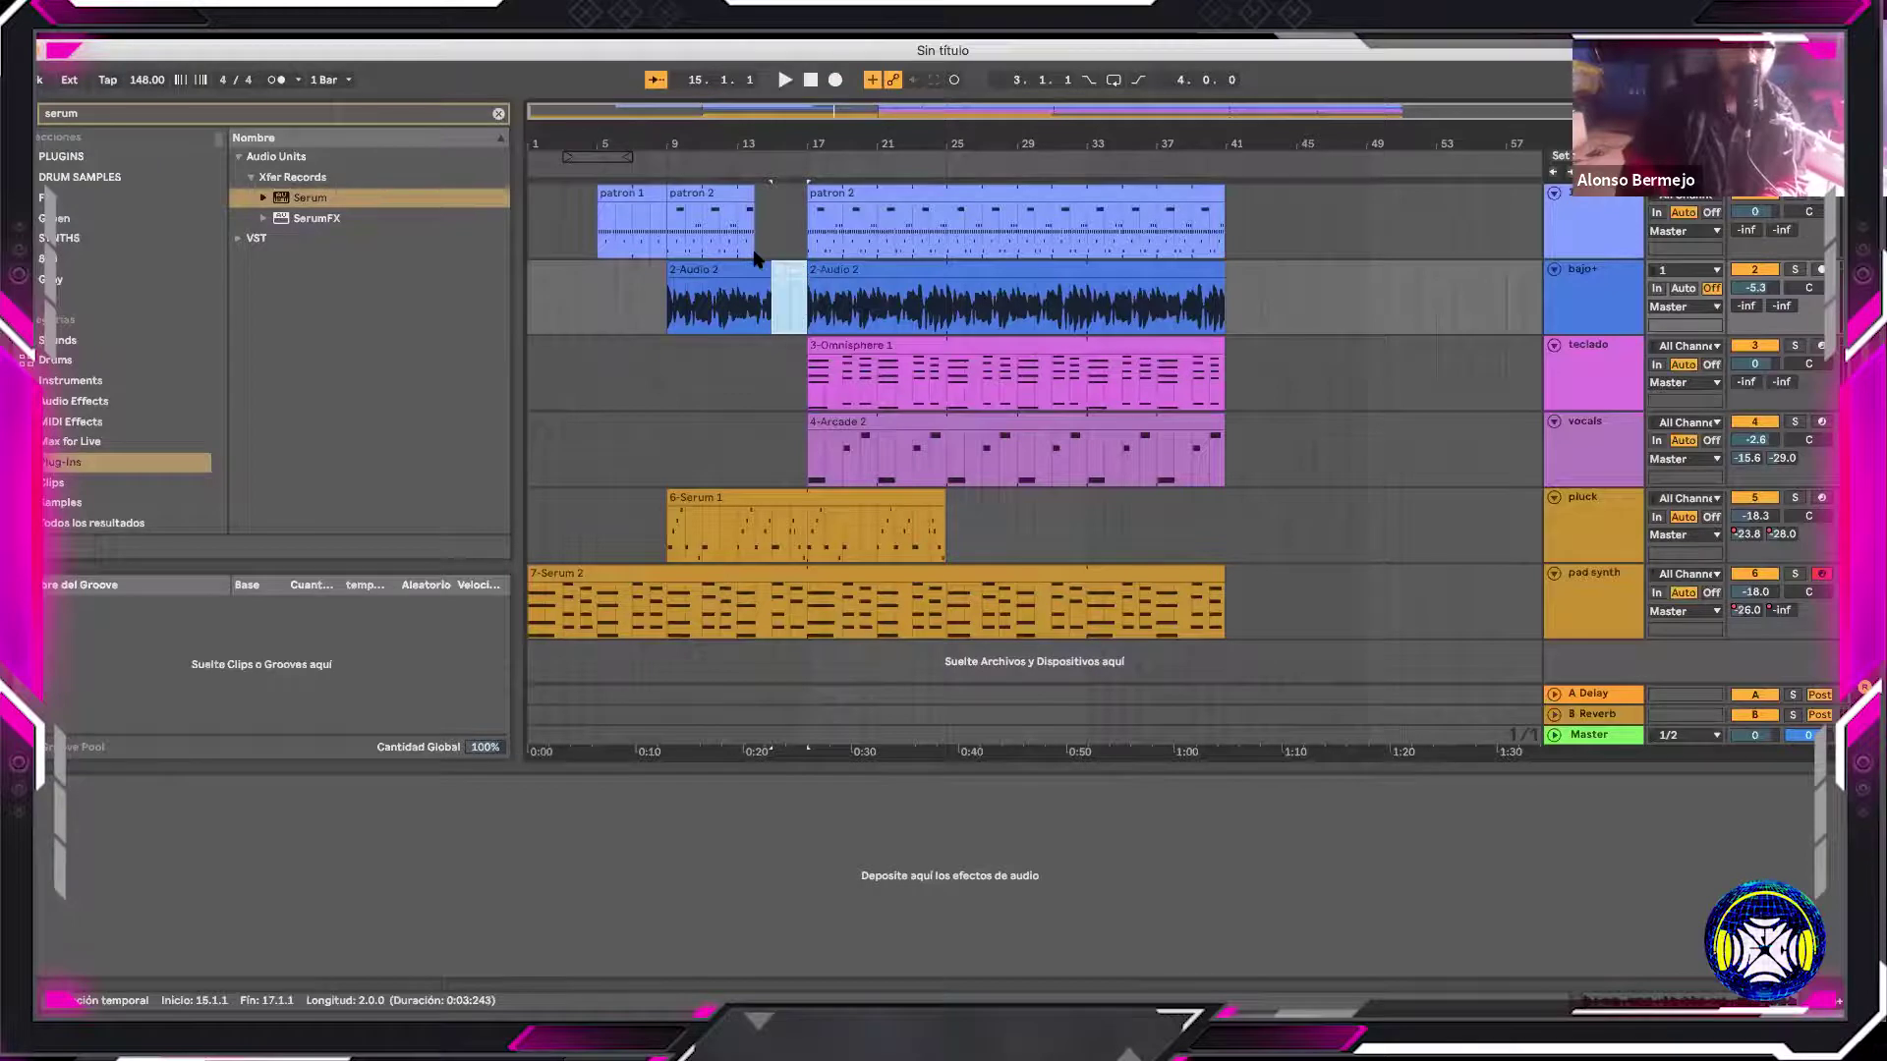
Extend the first patron 2 drum clip to end at bar 15 and play back the edited transition
{"action": "scroll", "coordinate": [756, 246], "scroll_direction": "down", "scroll_amount": 1}
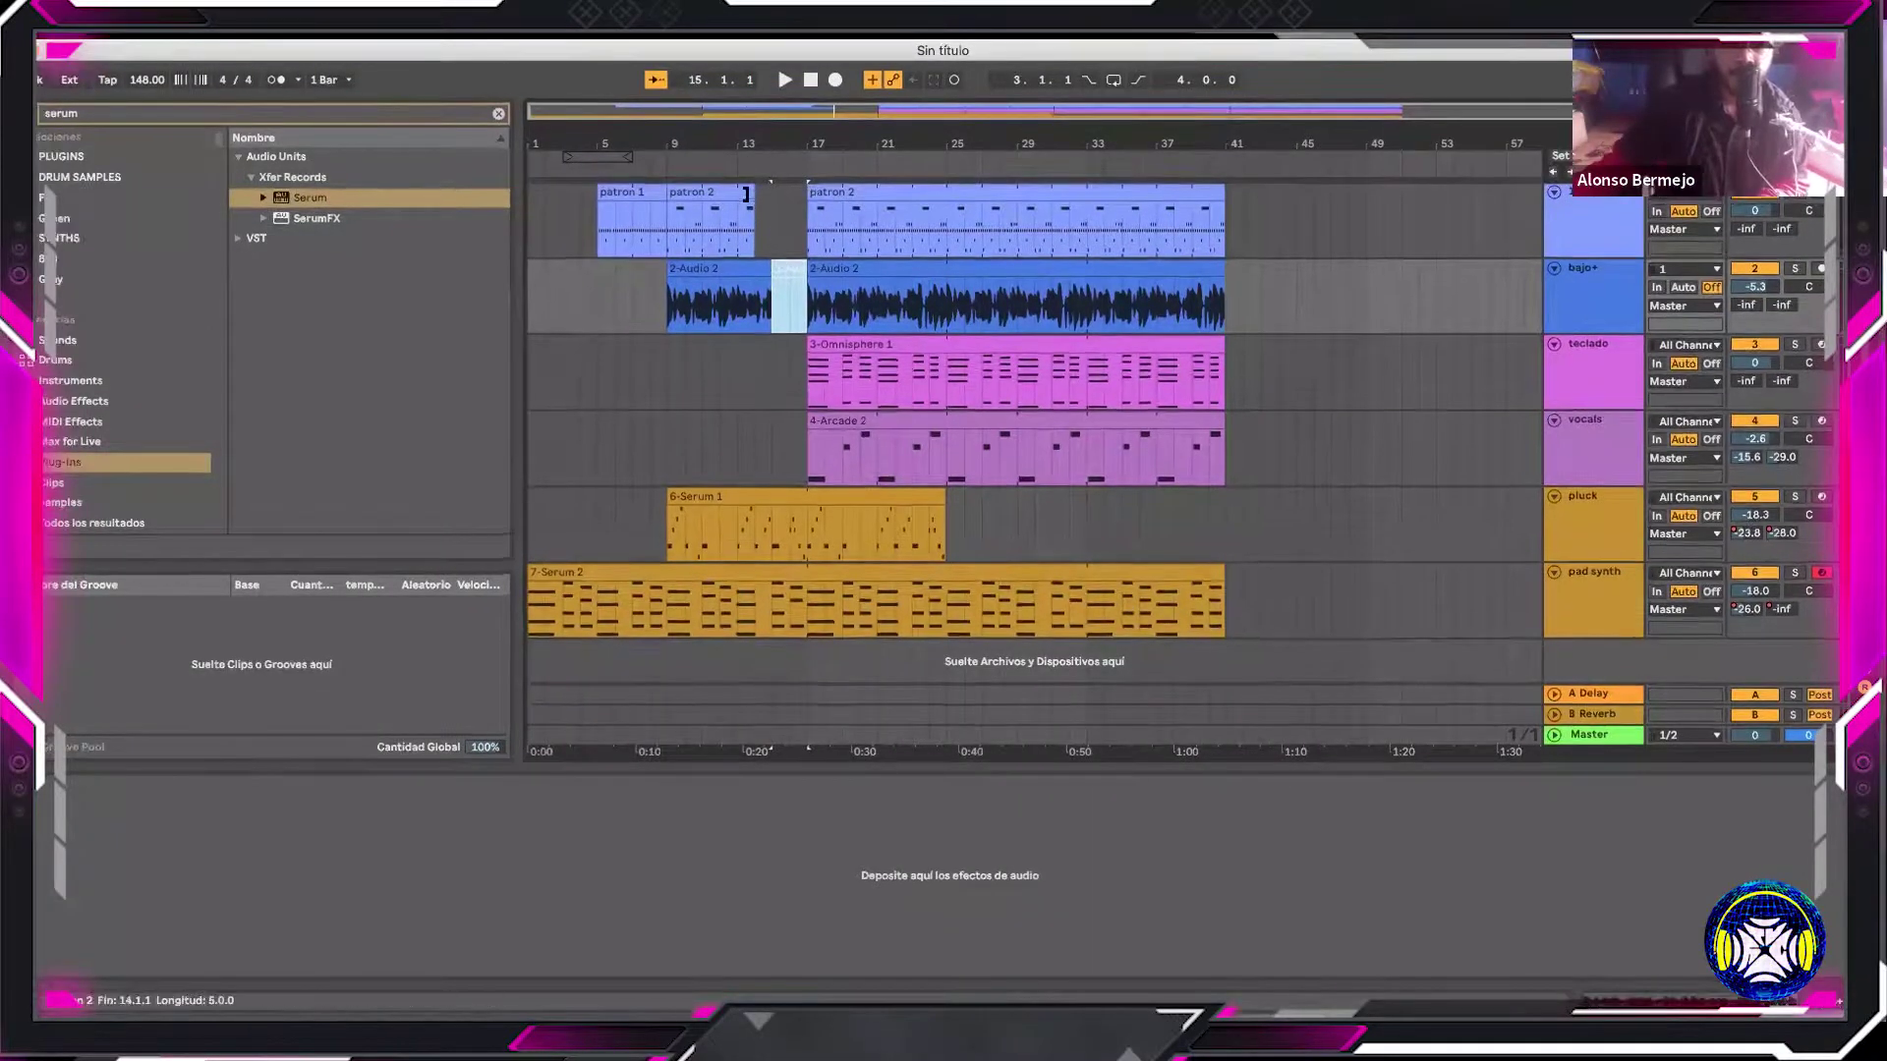
{"action": "left_click", "coordinate": [743, 189]}
{"action": "left_click_drag", "start_coordinate": [761, 196], "coordinate": [765, 200]}
{"action": "left_click", "coordinate": [737, 167]}
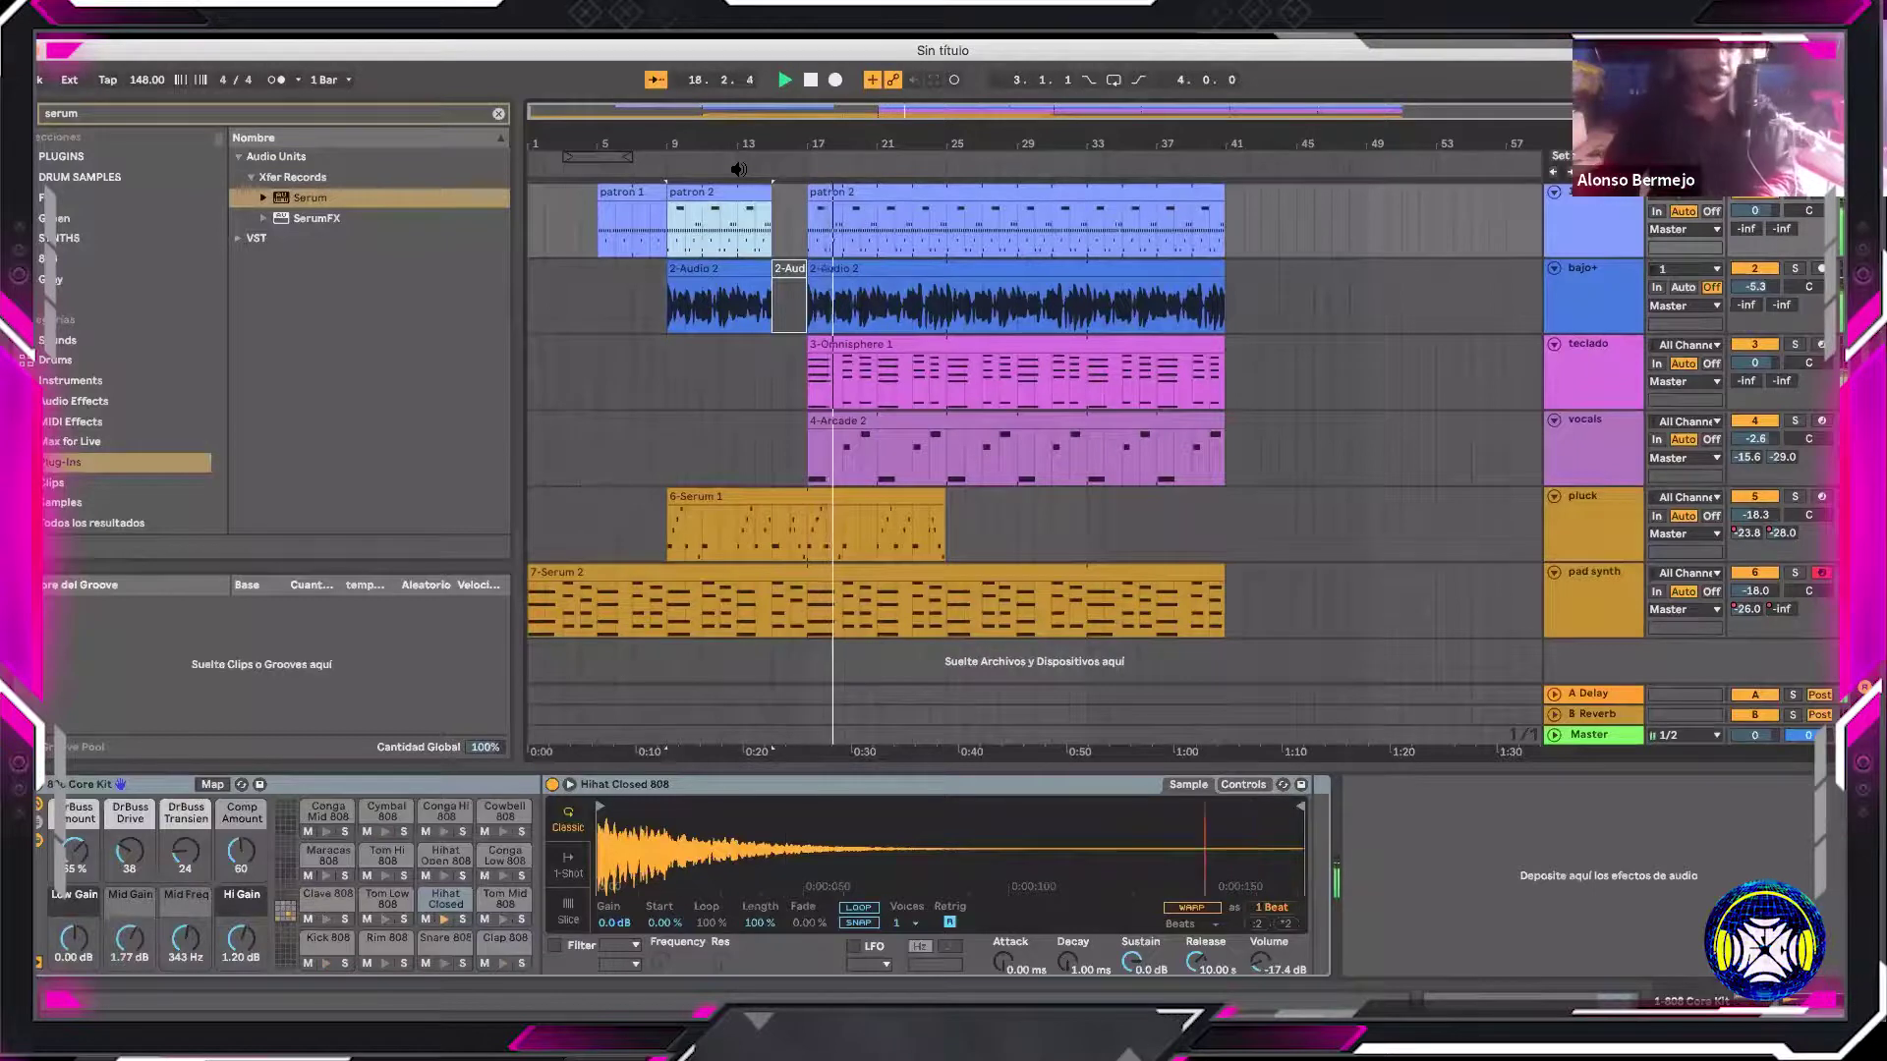
Select the drum through pluck tracks from bar 17 to the recording's end, move the Serum window aside, and turn on the arrangement loop
{"action": "scroll", "coordinate": [1154, 501], "scroll_direction": "down", "scroll_amount": 1}
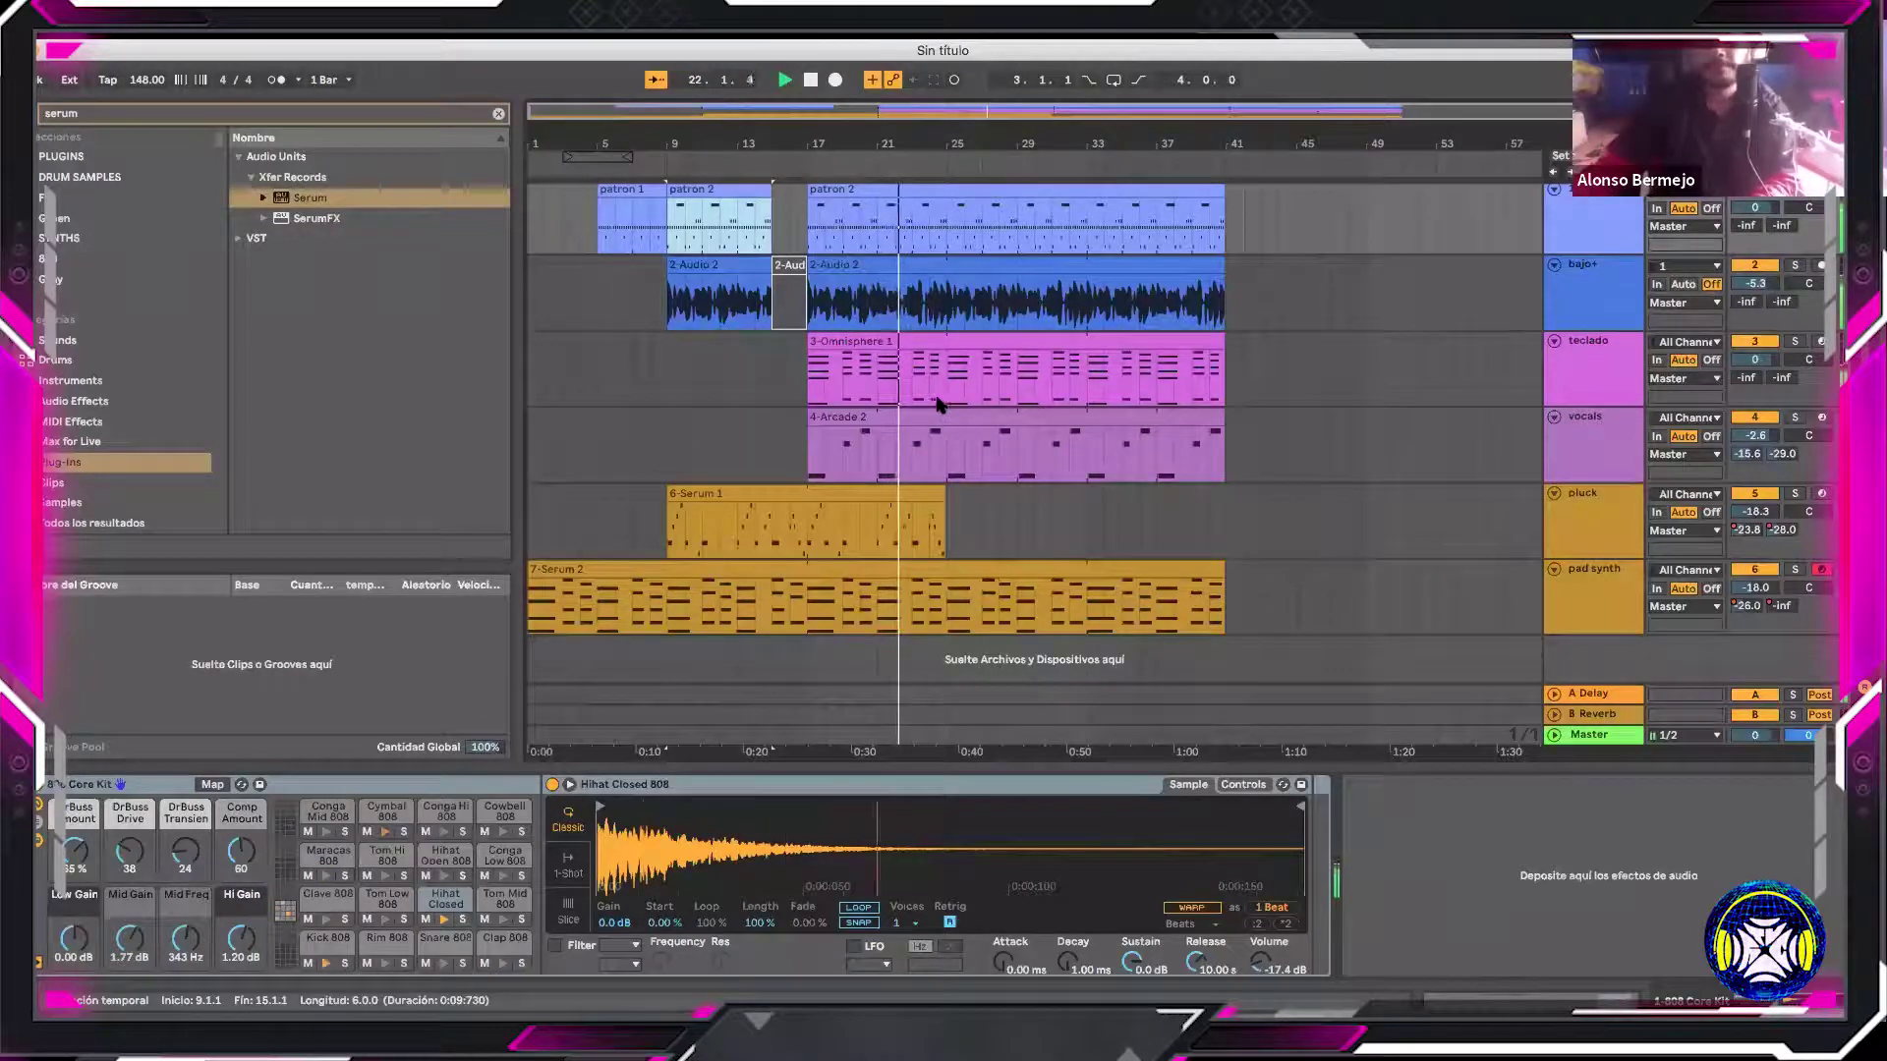
{"action": "left_click", "coordinate": [809, 199]}
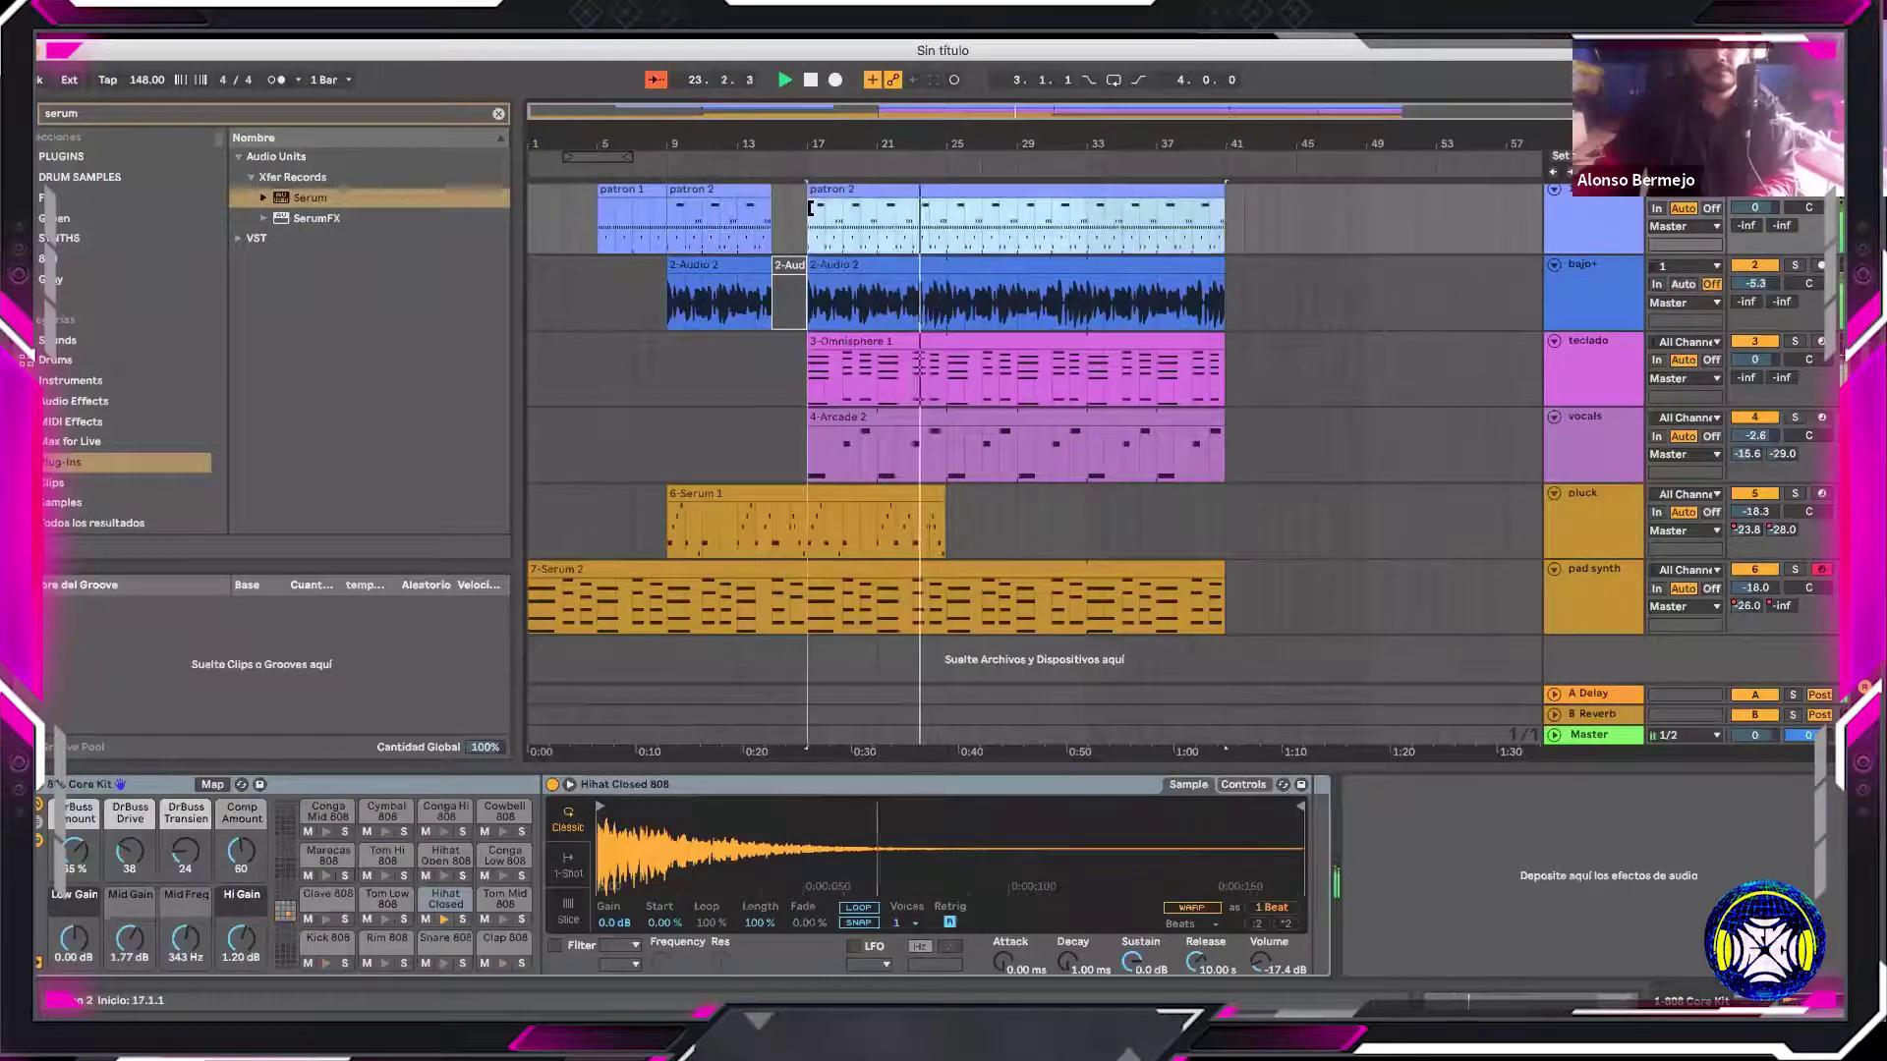
{"action": "left_click_drag", "start_coordinate": [809, 198], "coordinate": [1216, 503]}
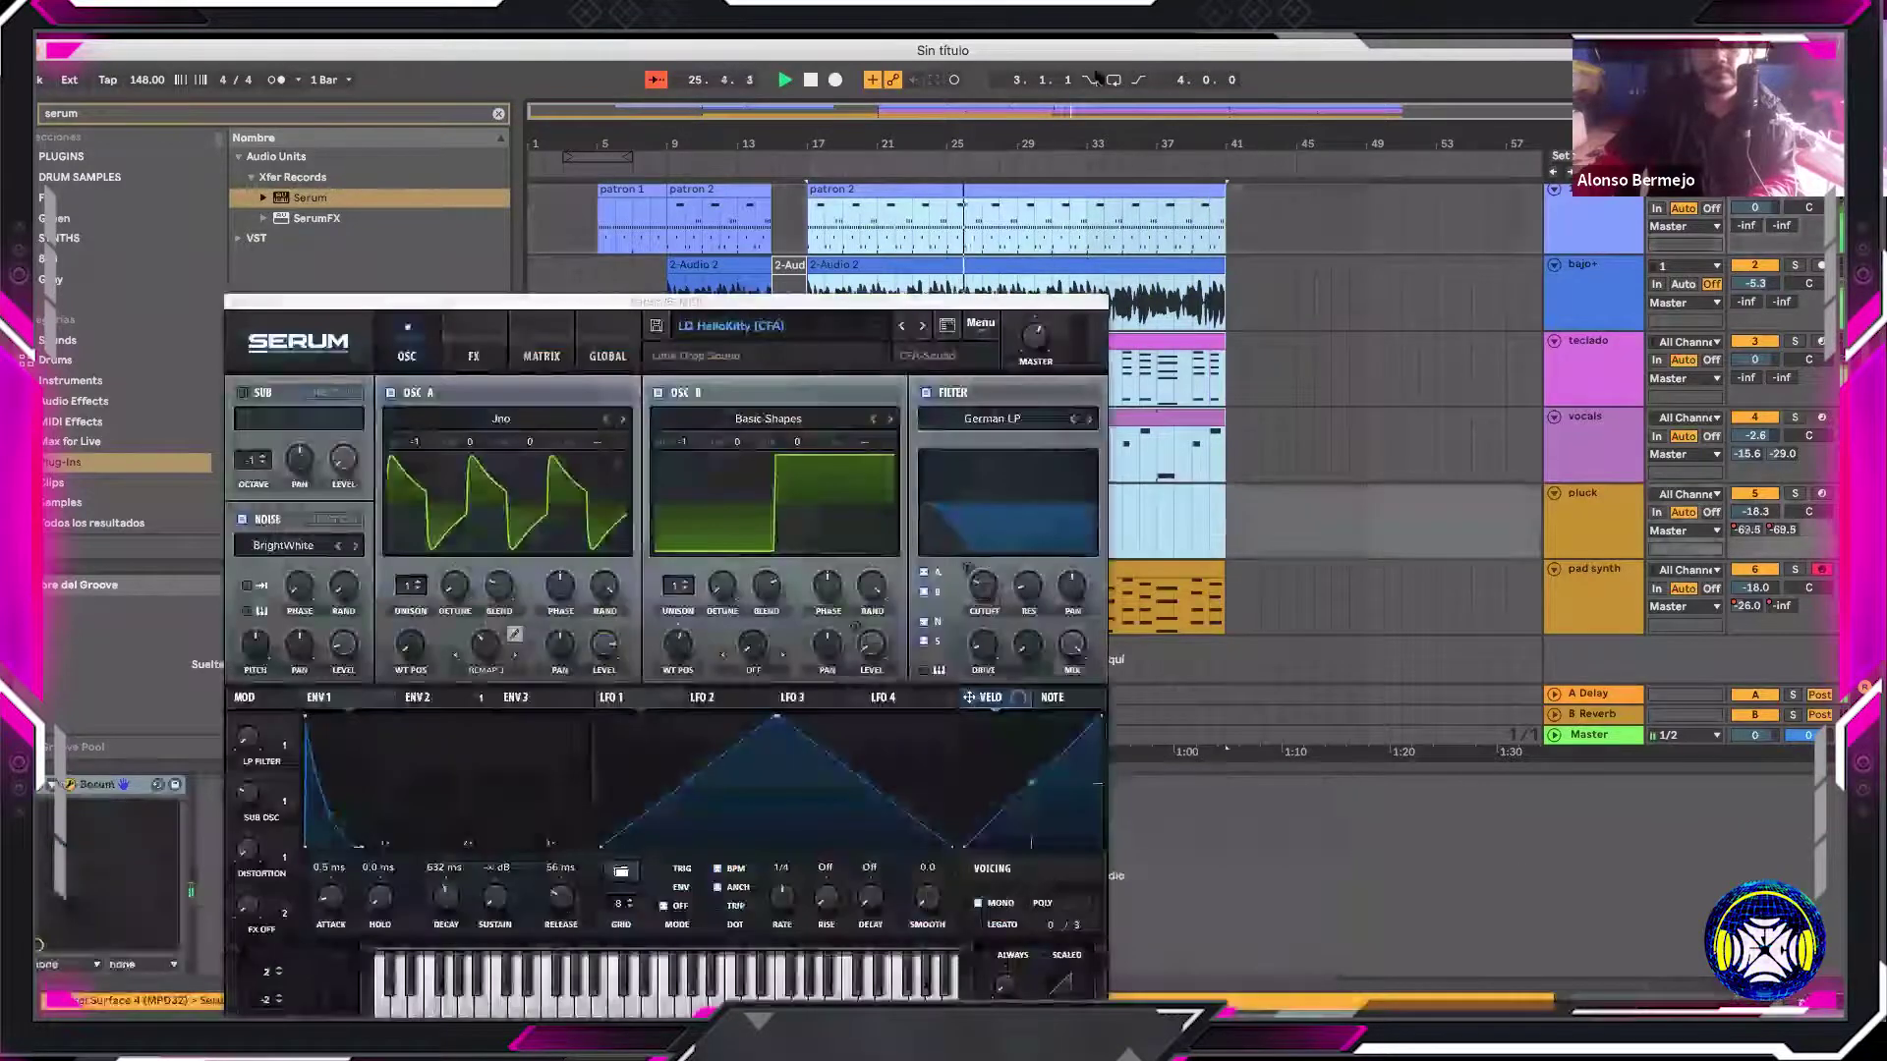
{"action": "left_click", "coordinate": [1113, 81]}
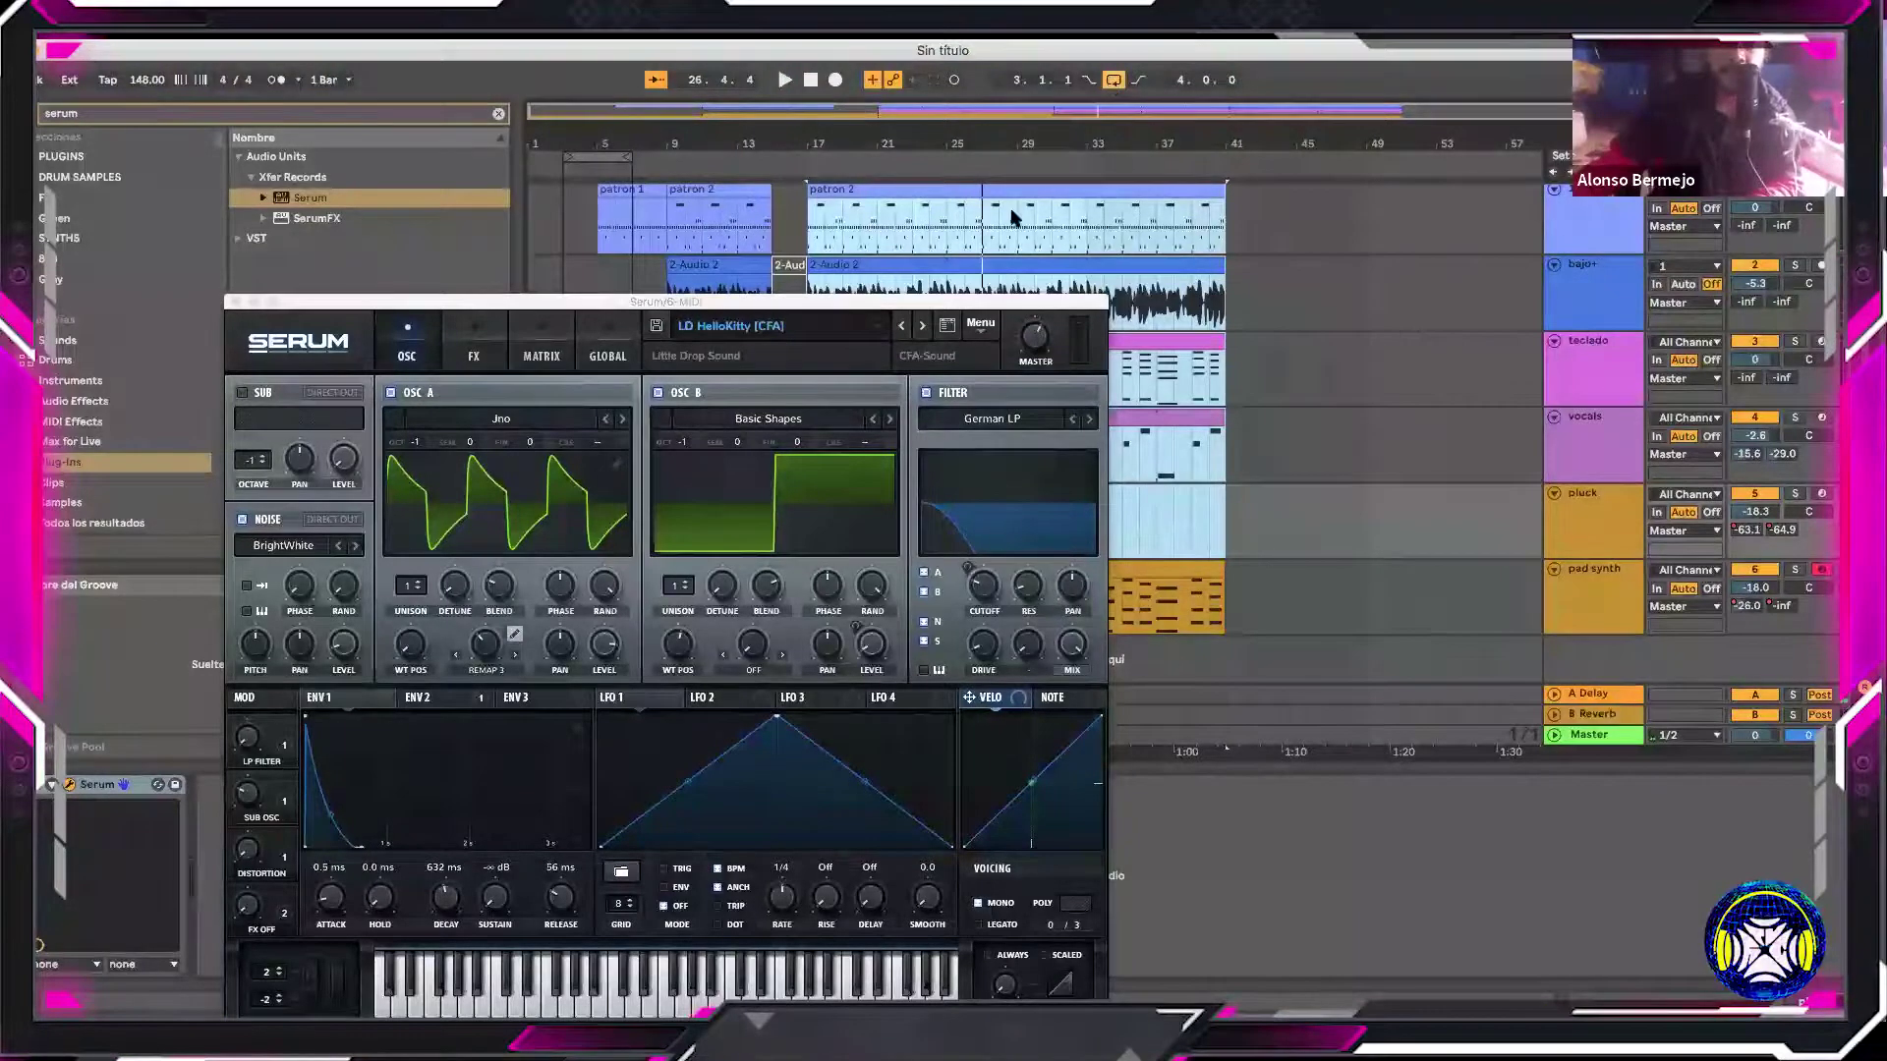
{"action": "left_click_drag", "start_coordinate": [896, 305], "coordinate": [965, 943]}
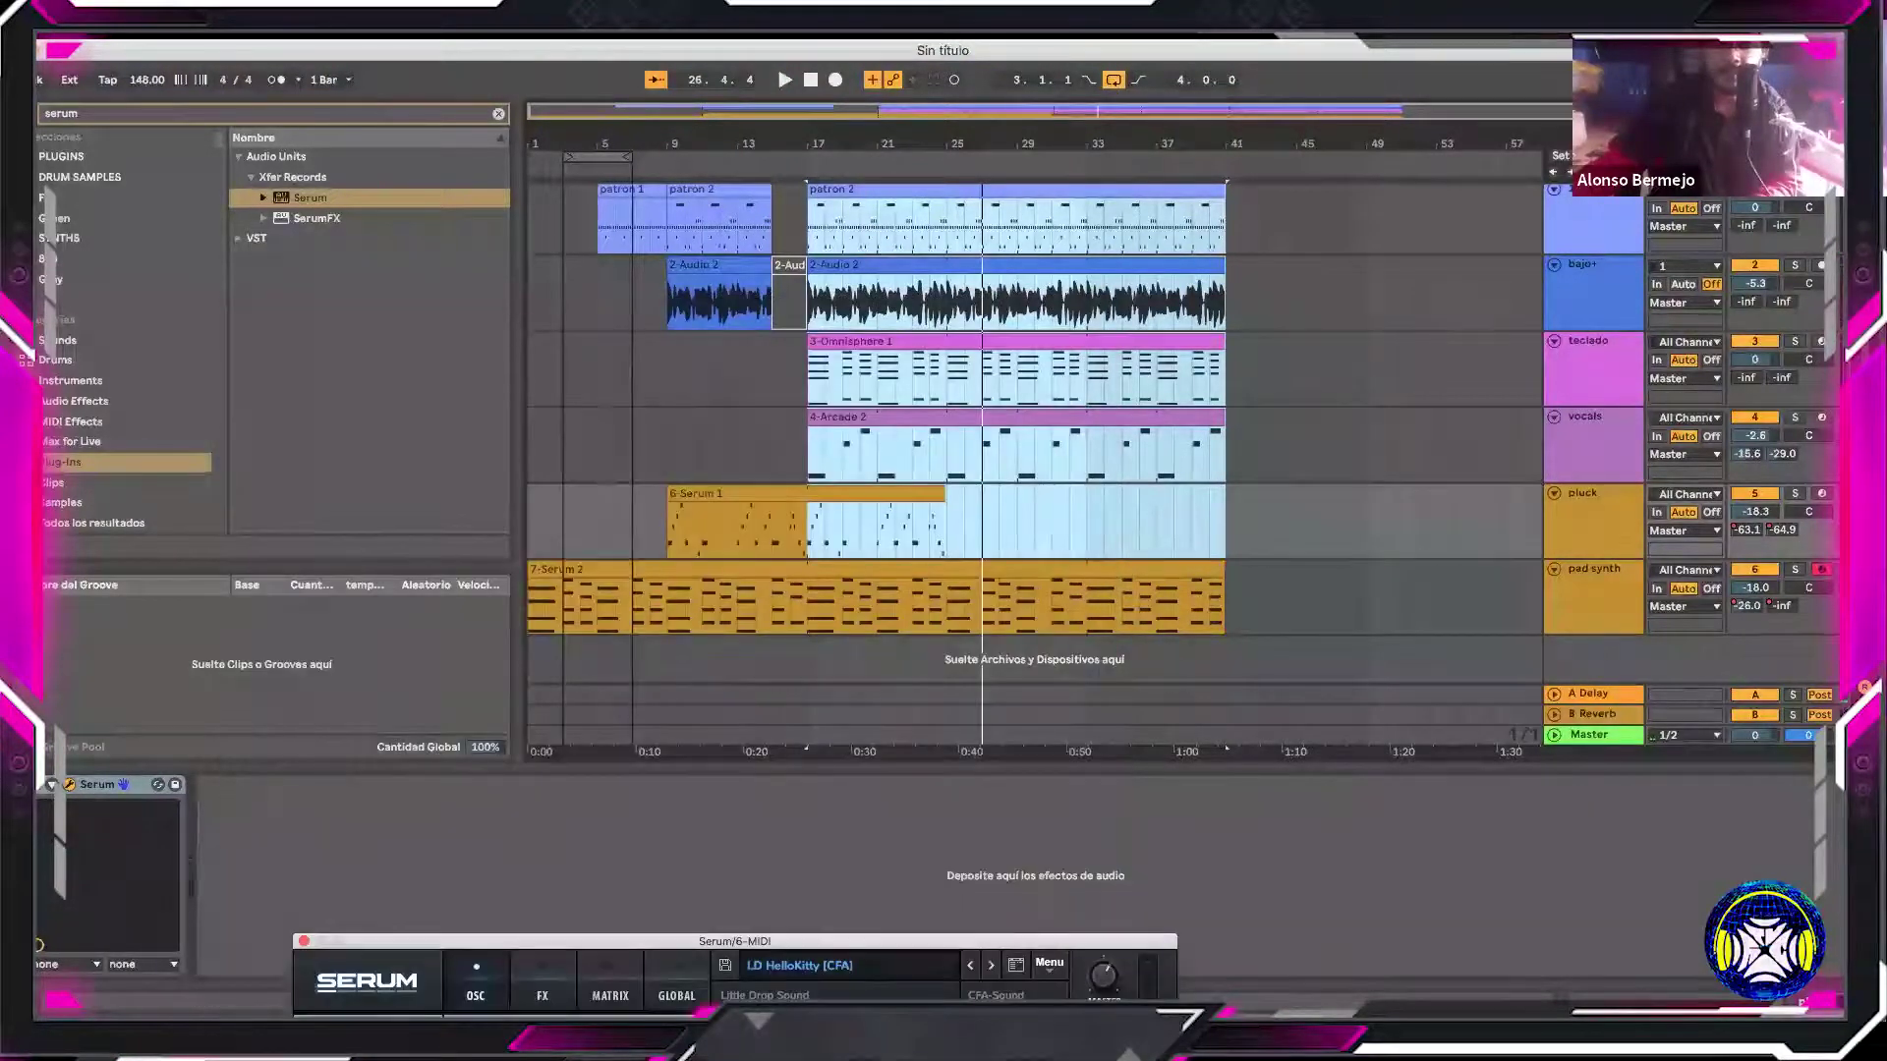
{"action": "left_click", "coordinate": [1112, 81]}
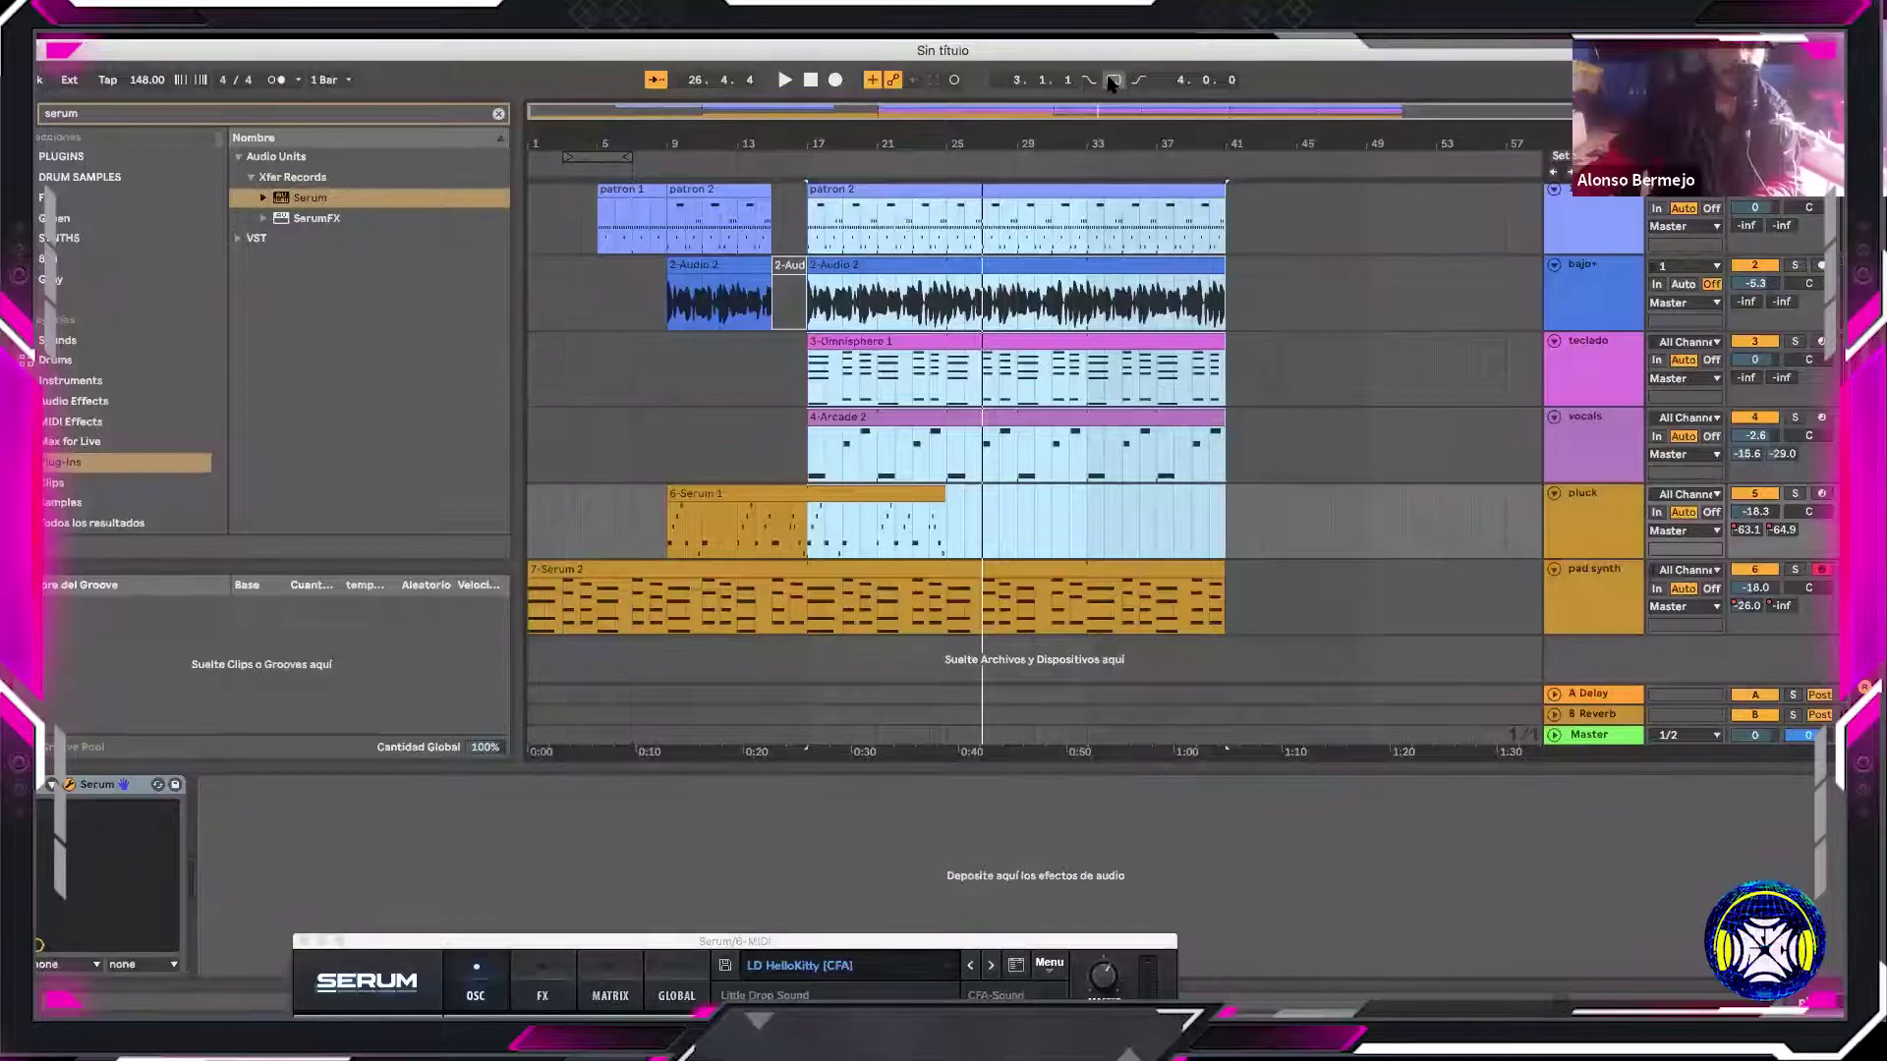
{"action": "left_click", "coordinate": [1112, 81]}
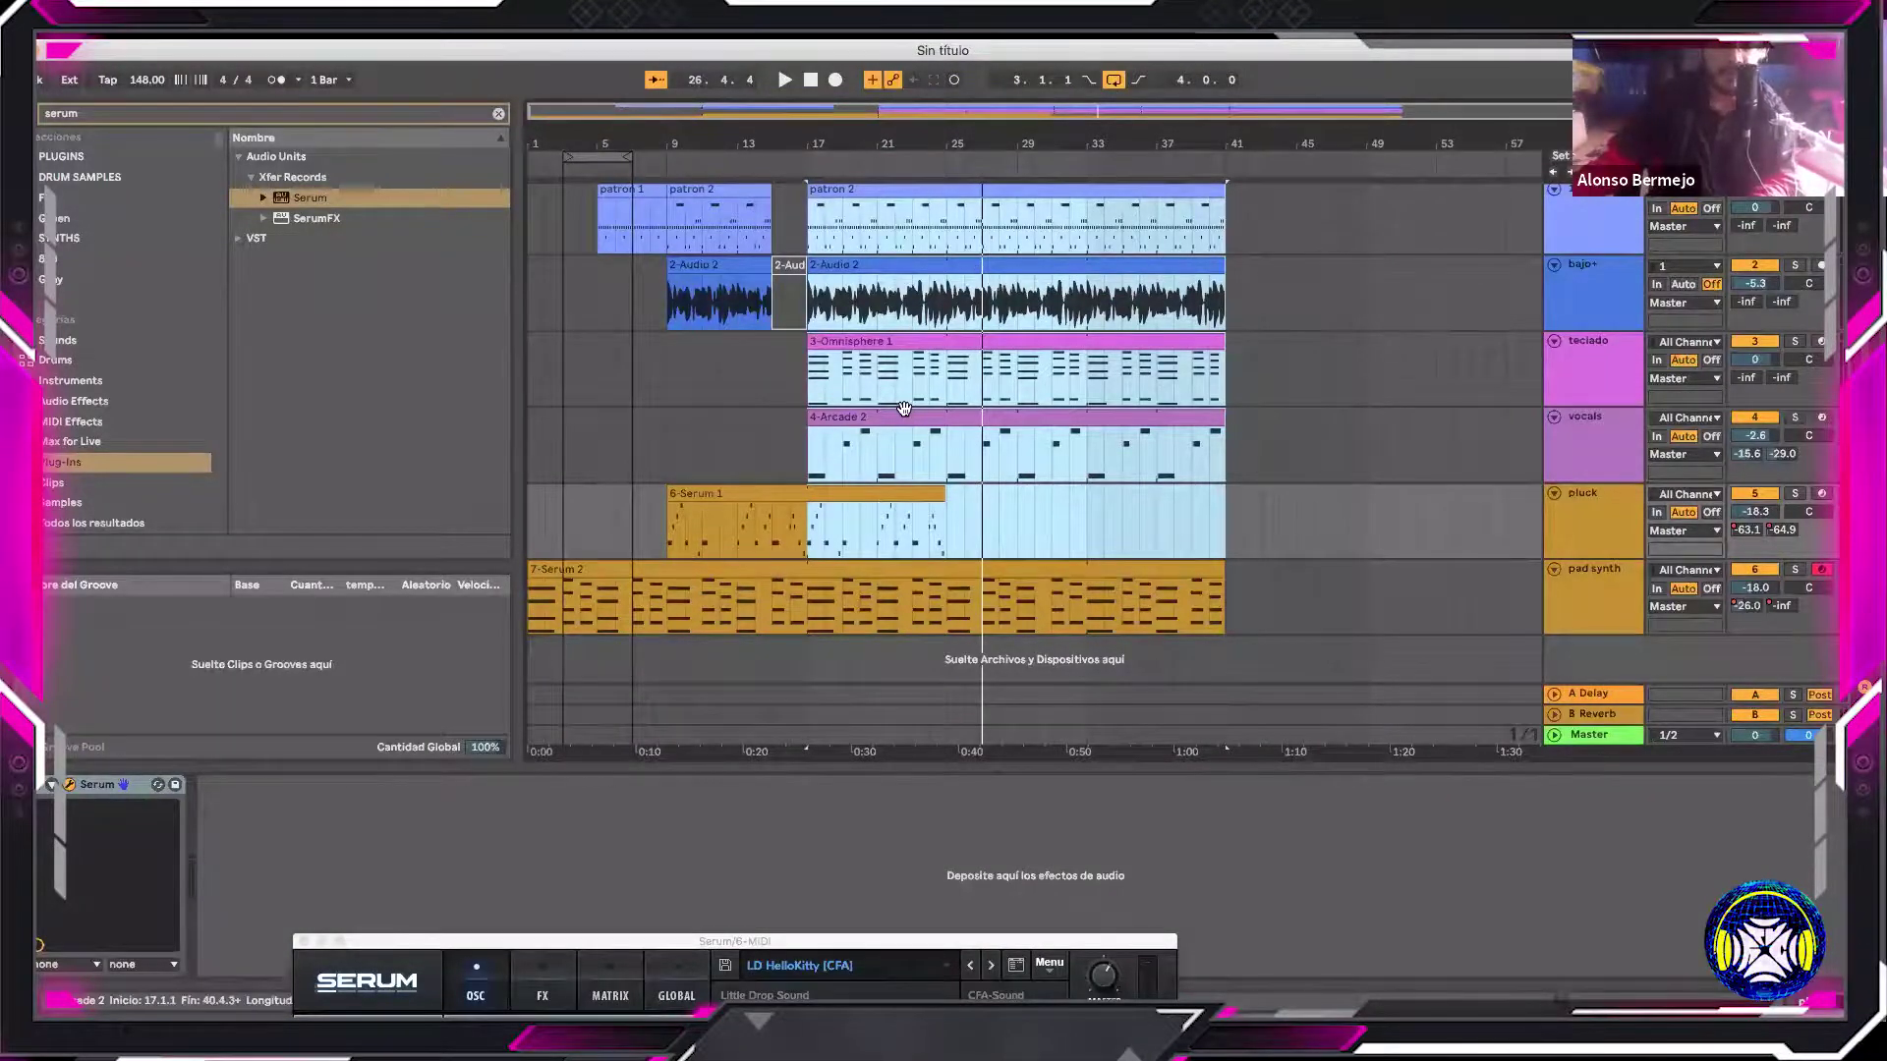
Move and extend the arrangement loop to cover bars 17 to 41
{"action": "key", "text": "Tab"}
{"action": "key", "text": "Tab"}
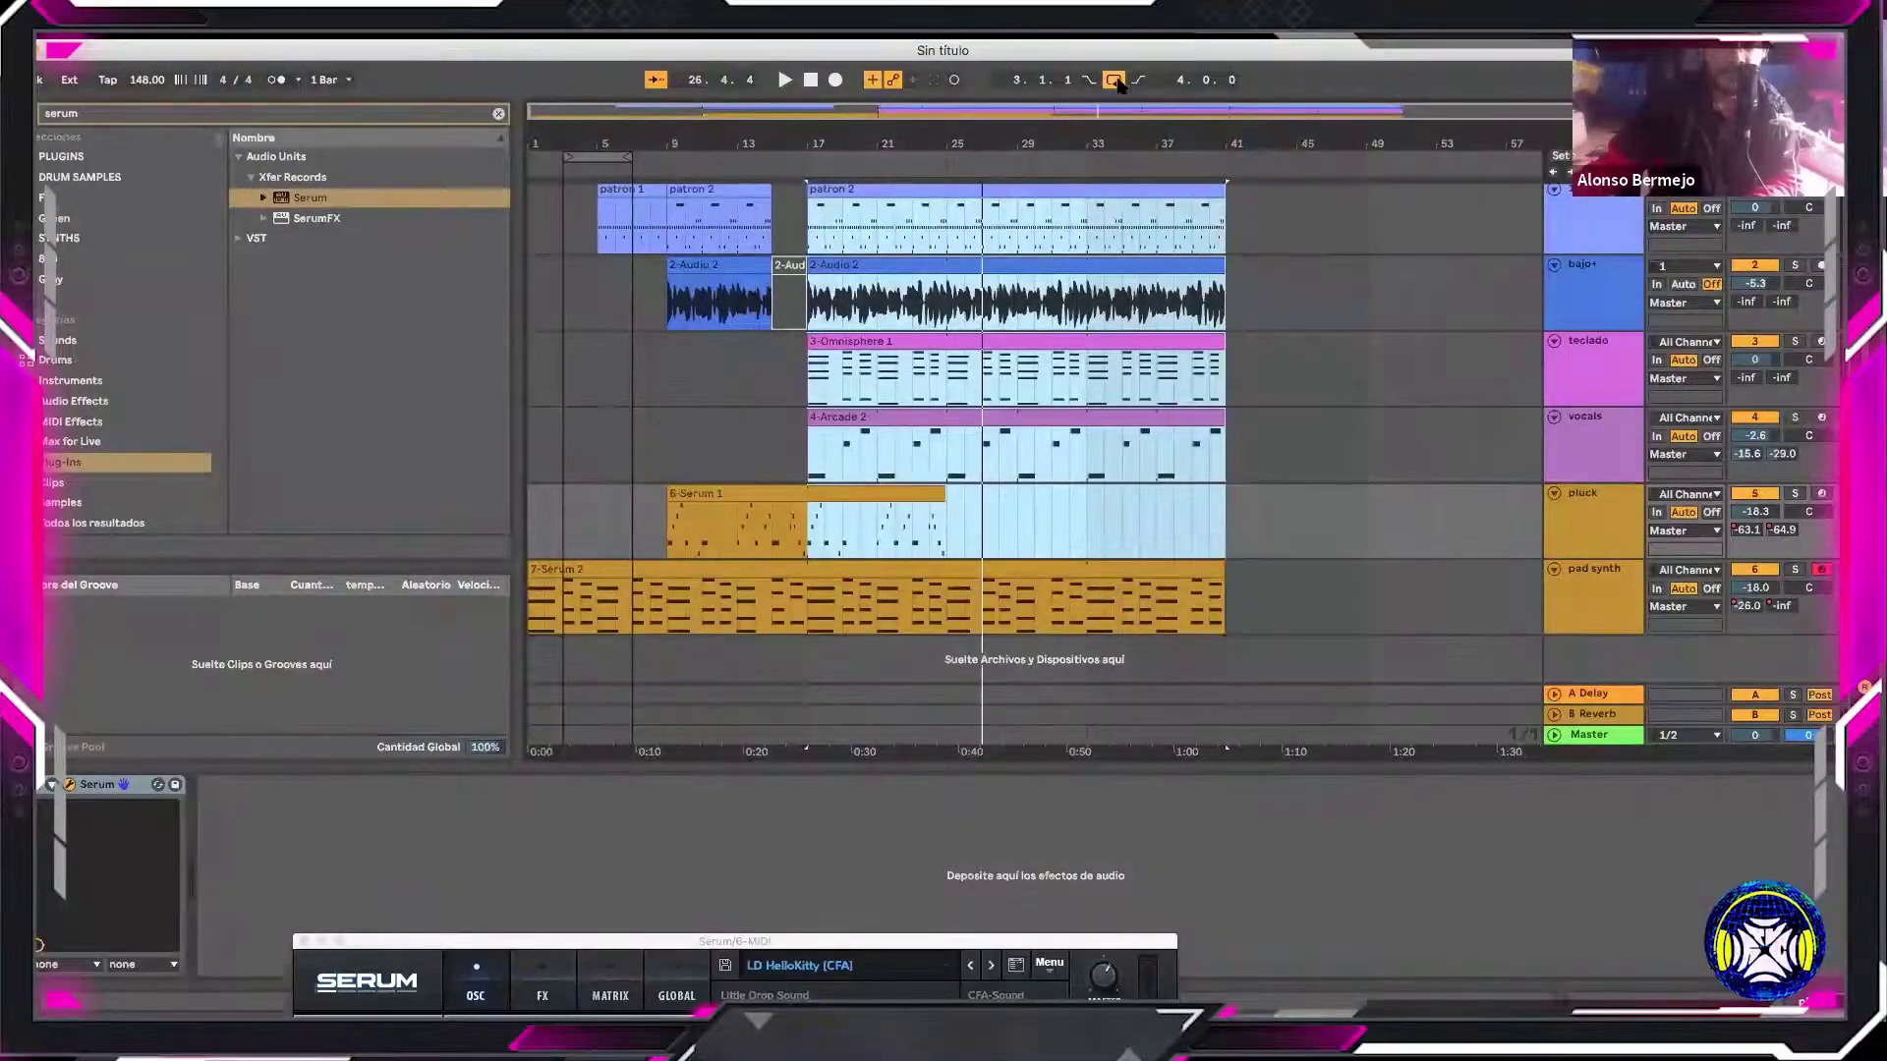
{"action": "left_click_drag", "start_coordinate": [573, 160], "coordinate": [1221, 167]}
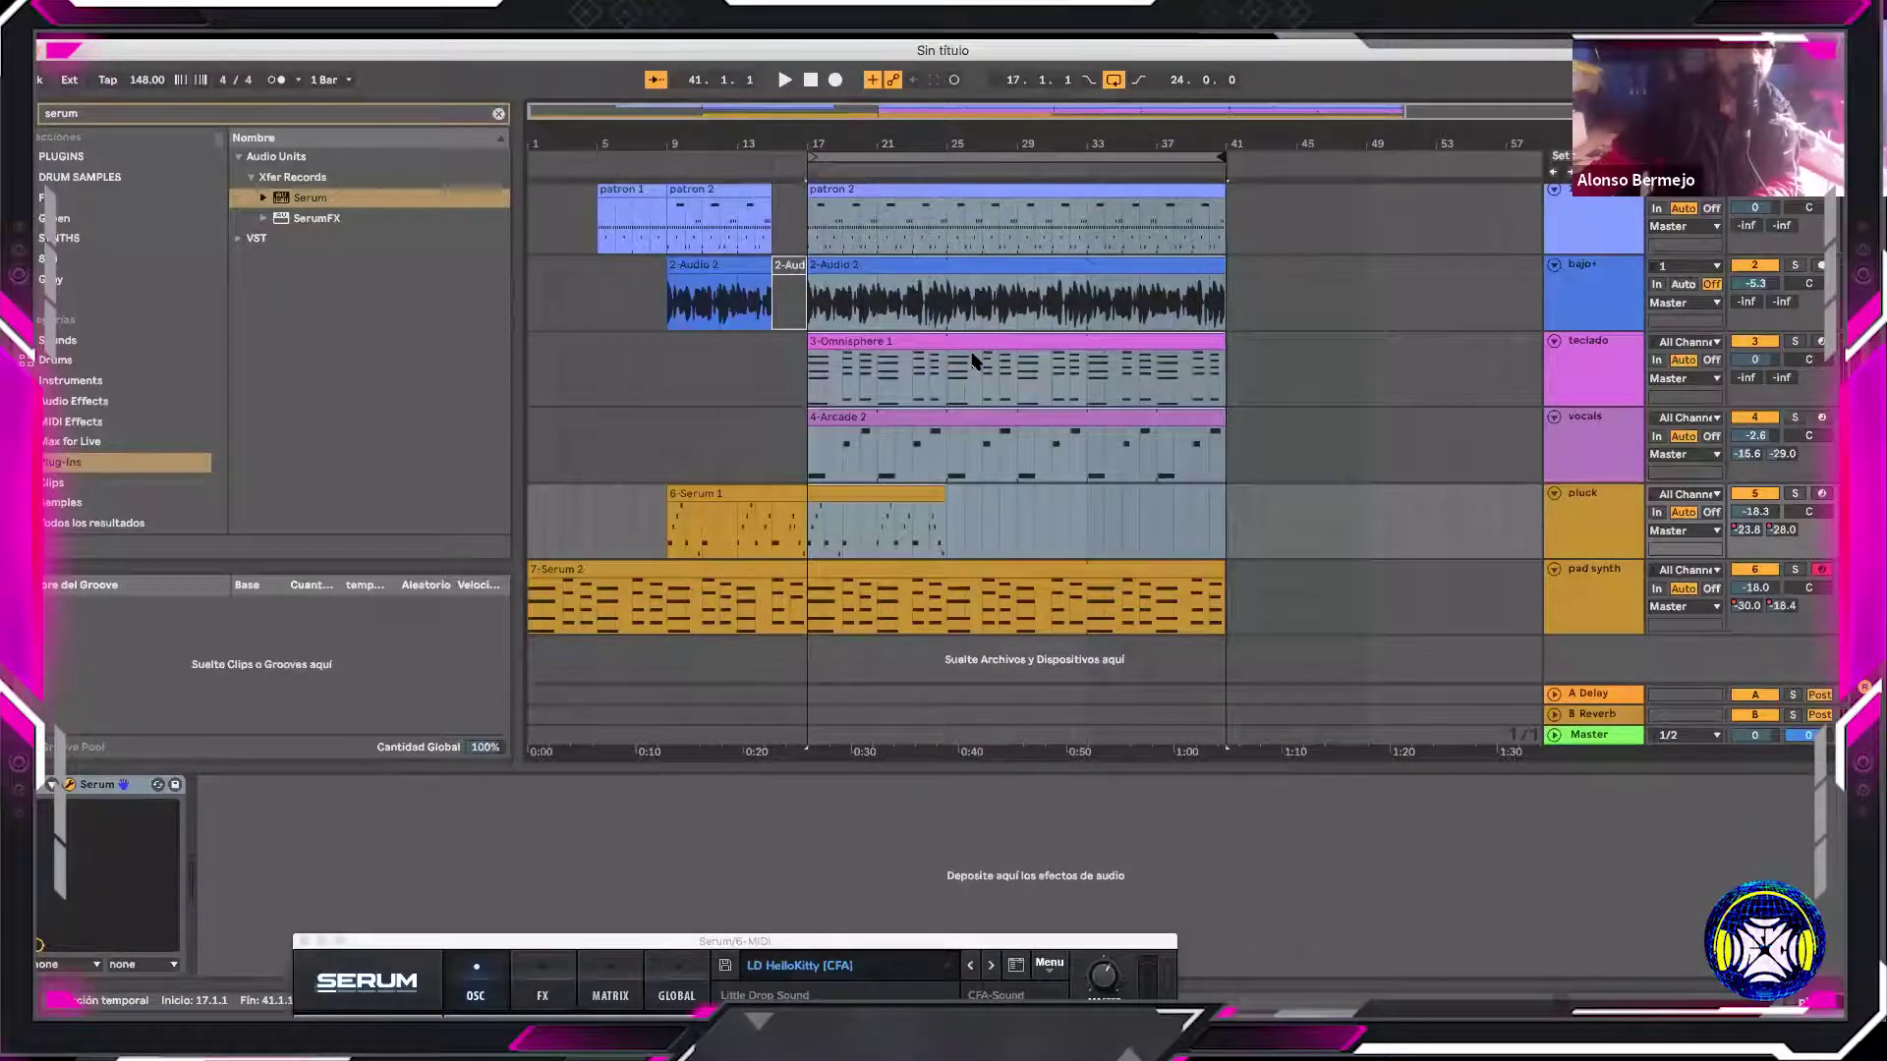
Play the looped section and raise the bajo track's volume to -4.9 dB
{"action": "key", "text": "space"}
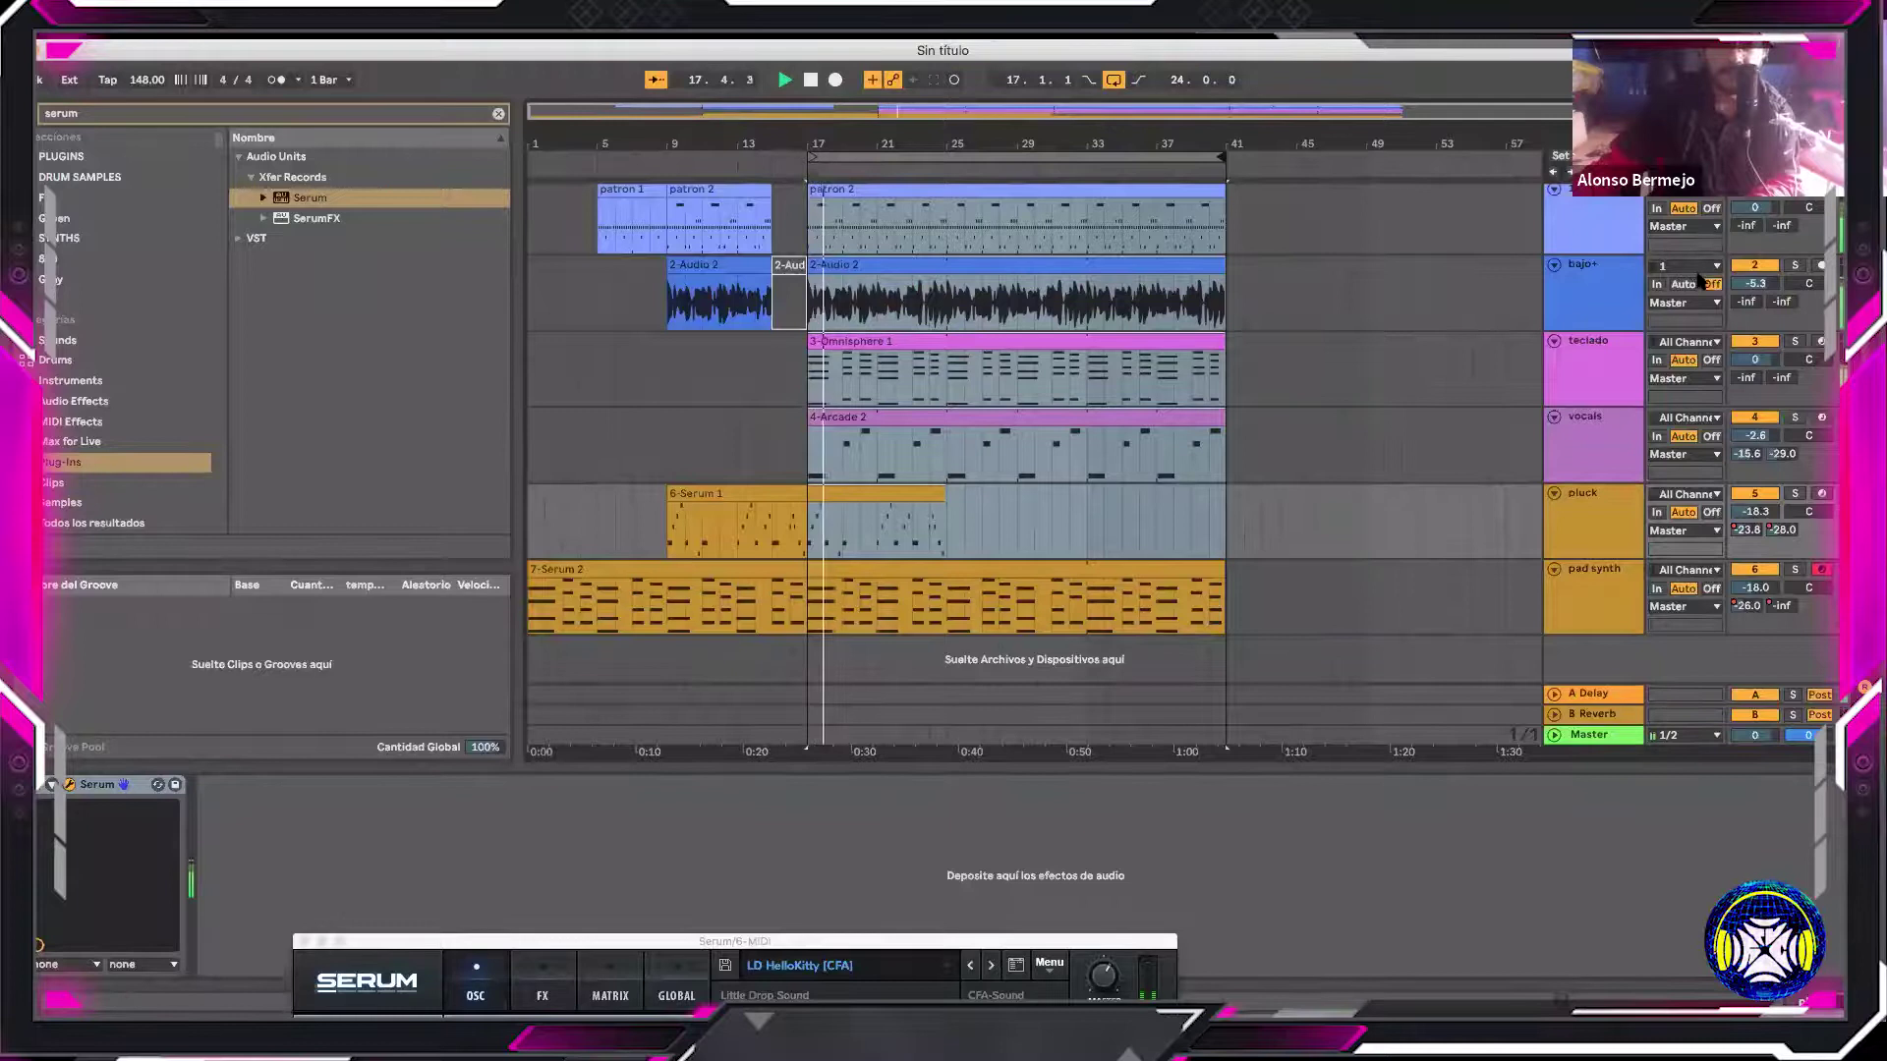
{"action": "left_click_drag", "start_coordinate": [1758, 284], "coordinate": [1758, 279]}
{"action": "left_click", "coordinate": [1607, 282]}
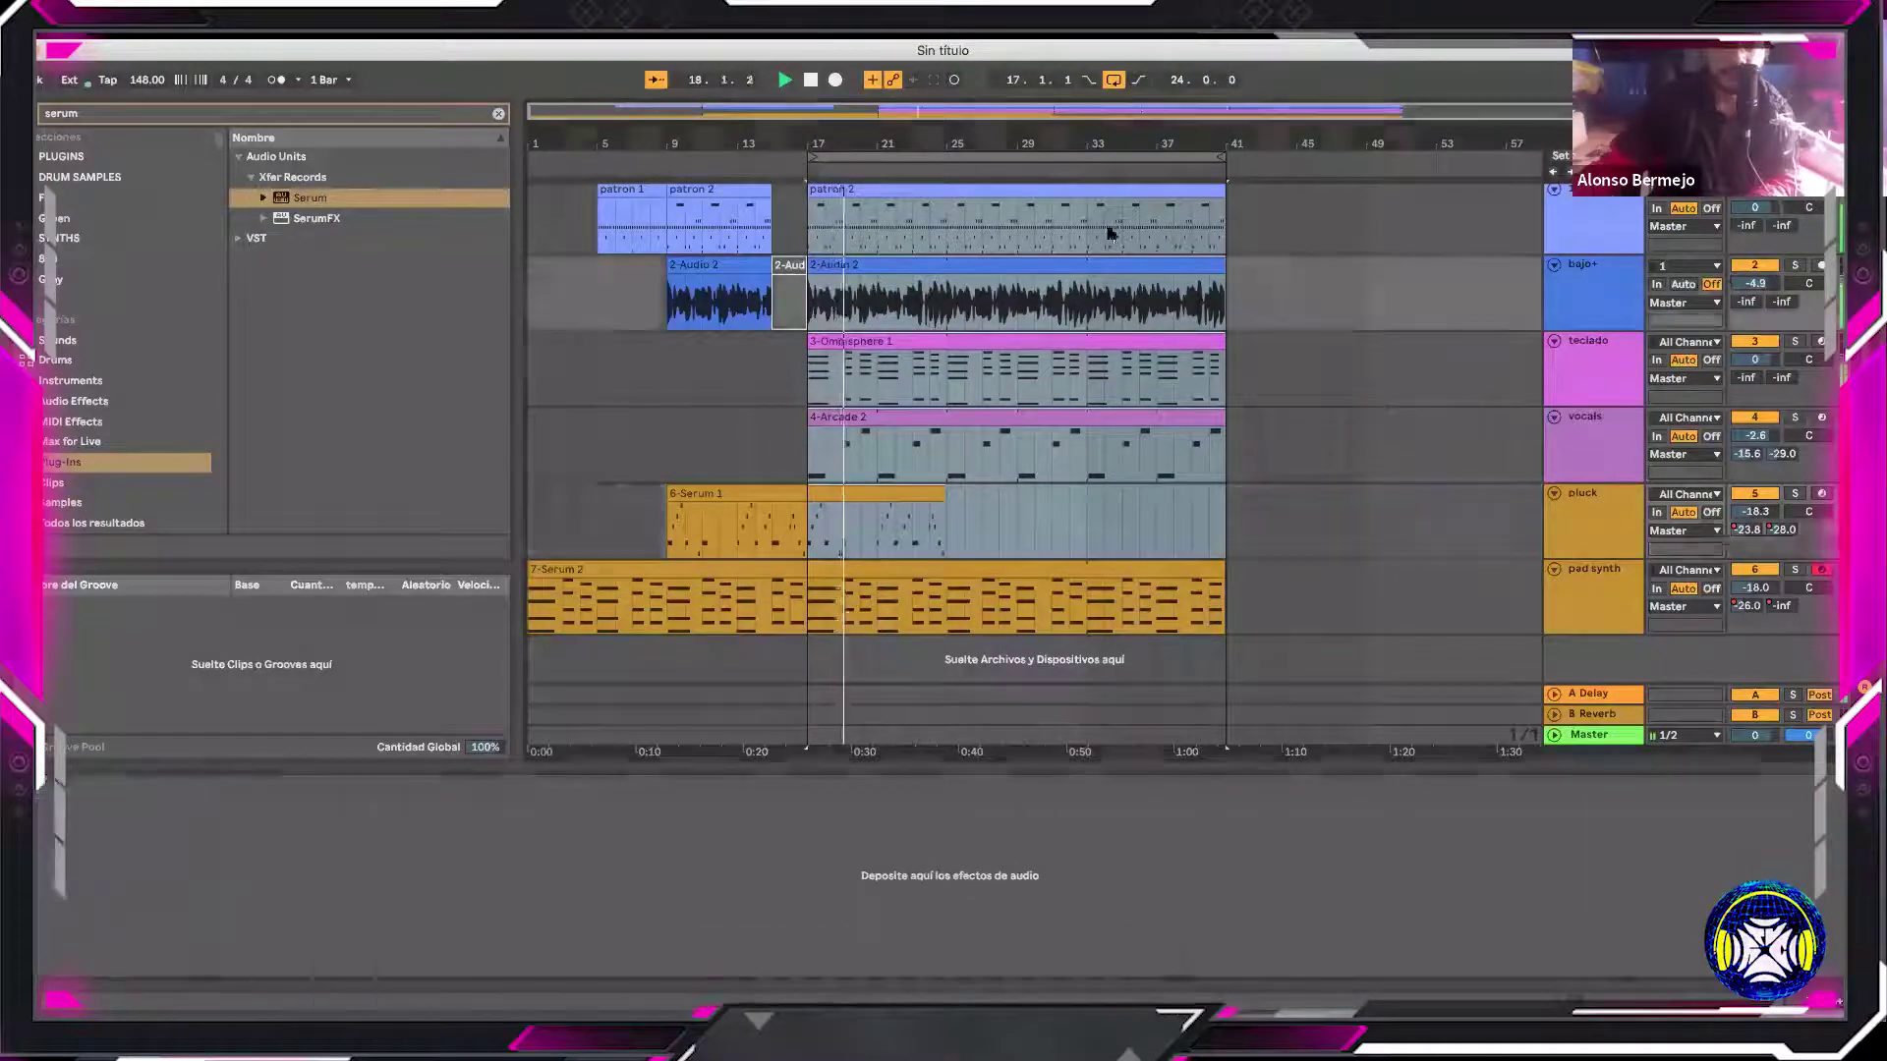
{"action": "key", "text": "space"}
Search the audio effects for "eq" and add EQ Eight to the 808 drum track
{"action": "key", "text": "ctrl+f"}
{"action": "type", "text": "eq"}
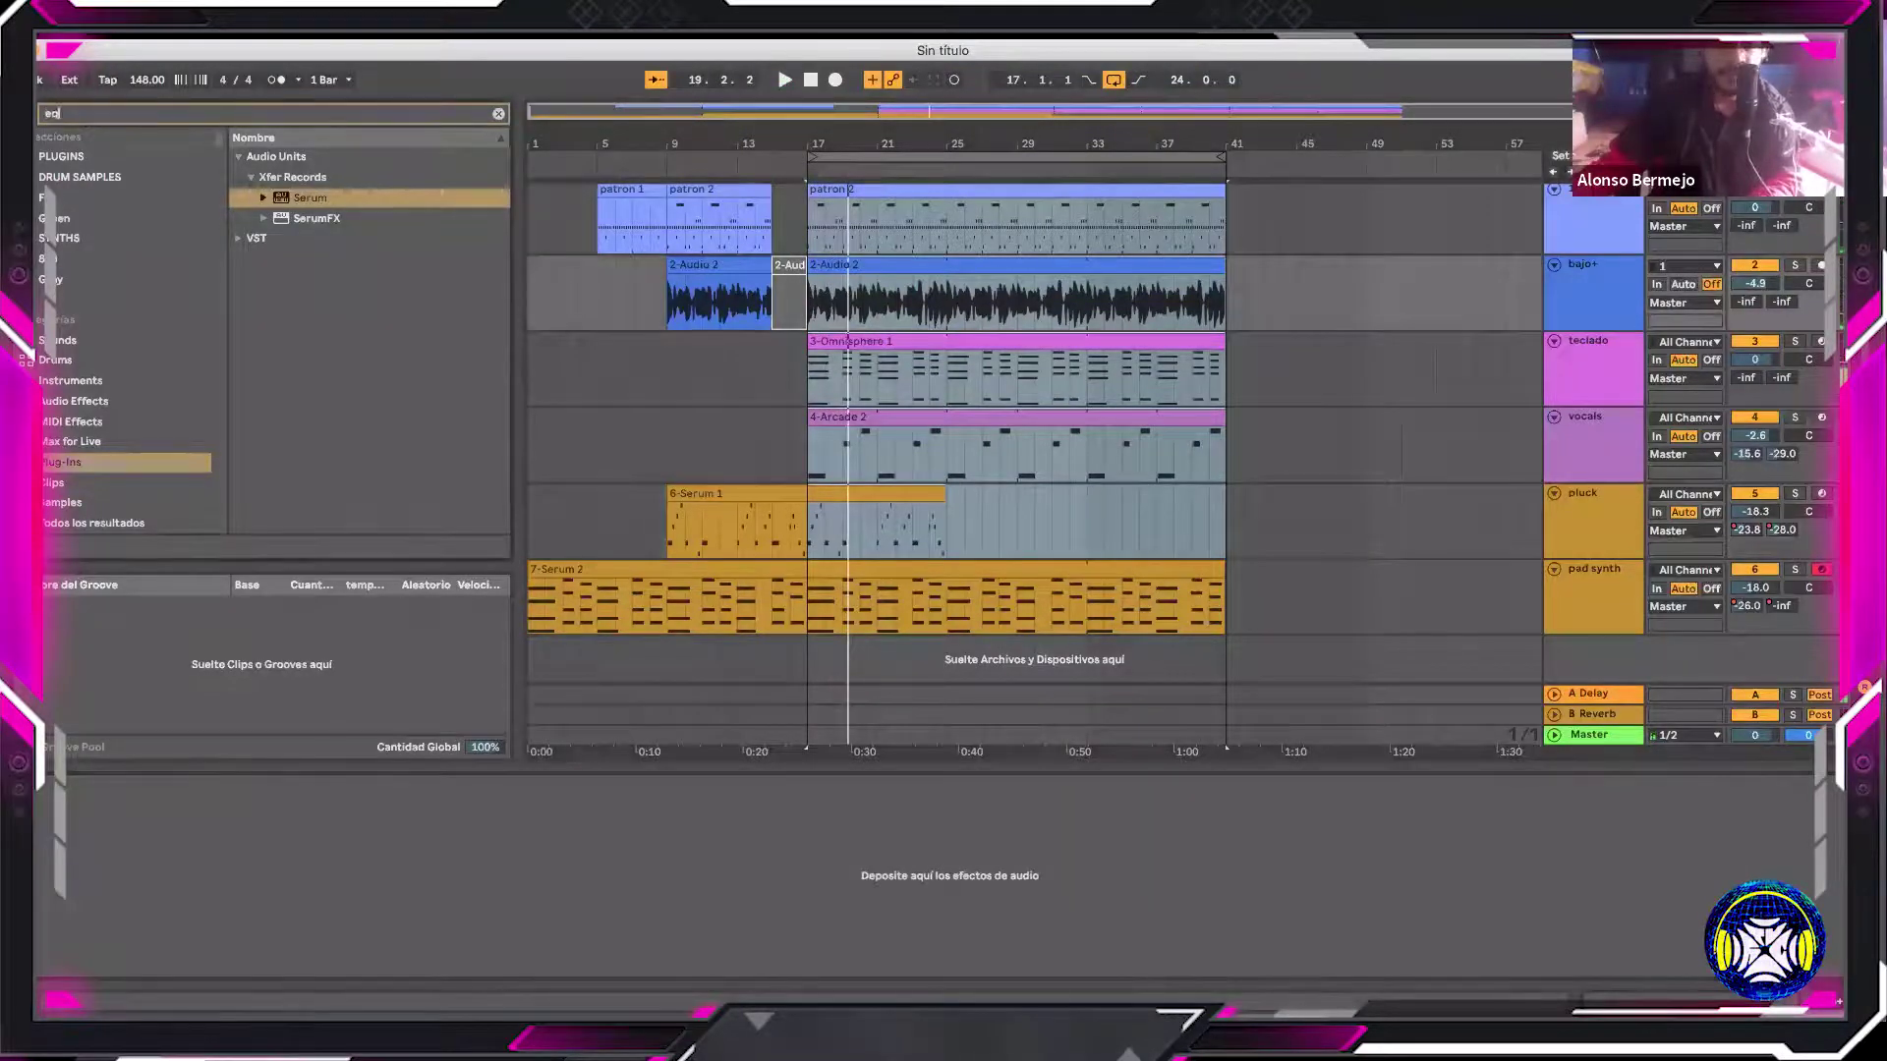
{"action": "left_click", "coordinate": [86, 402]}
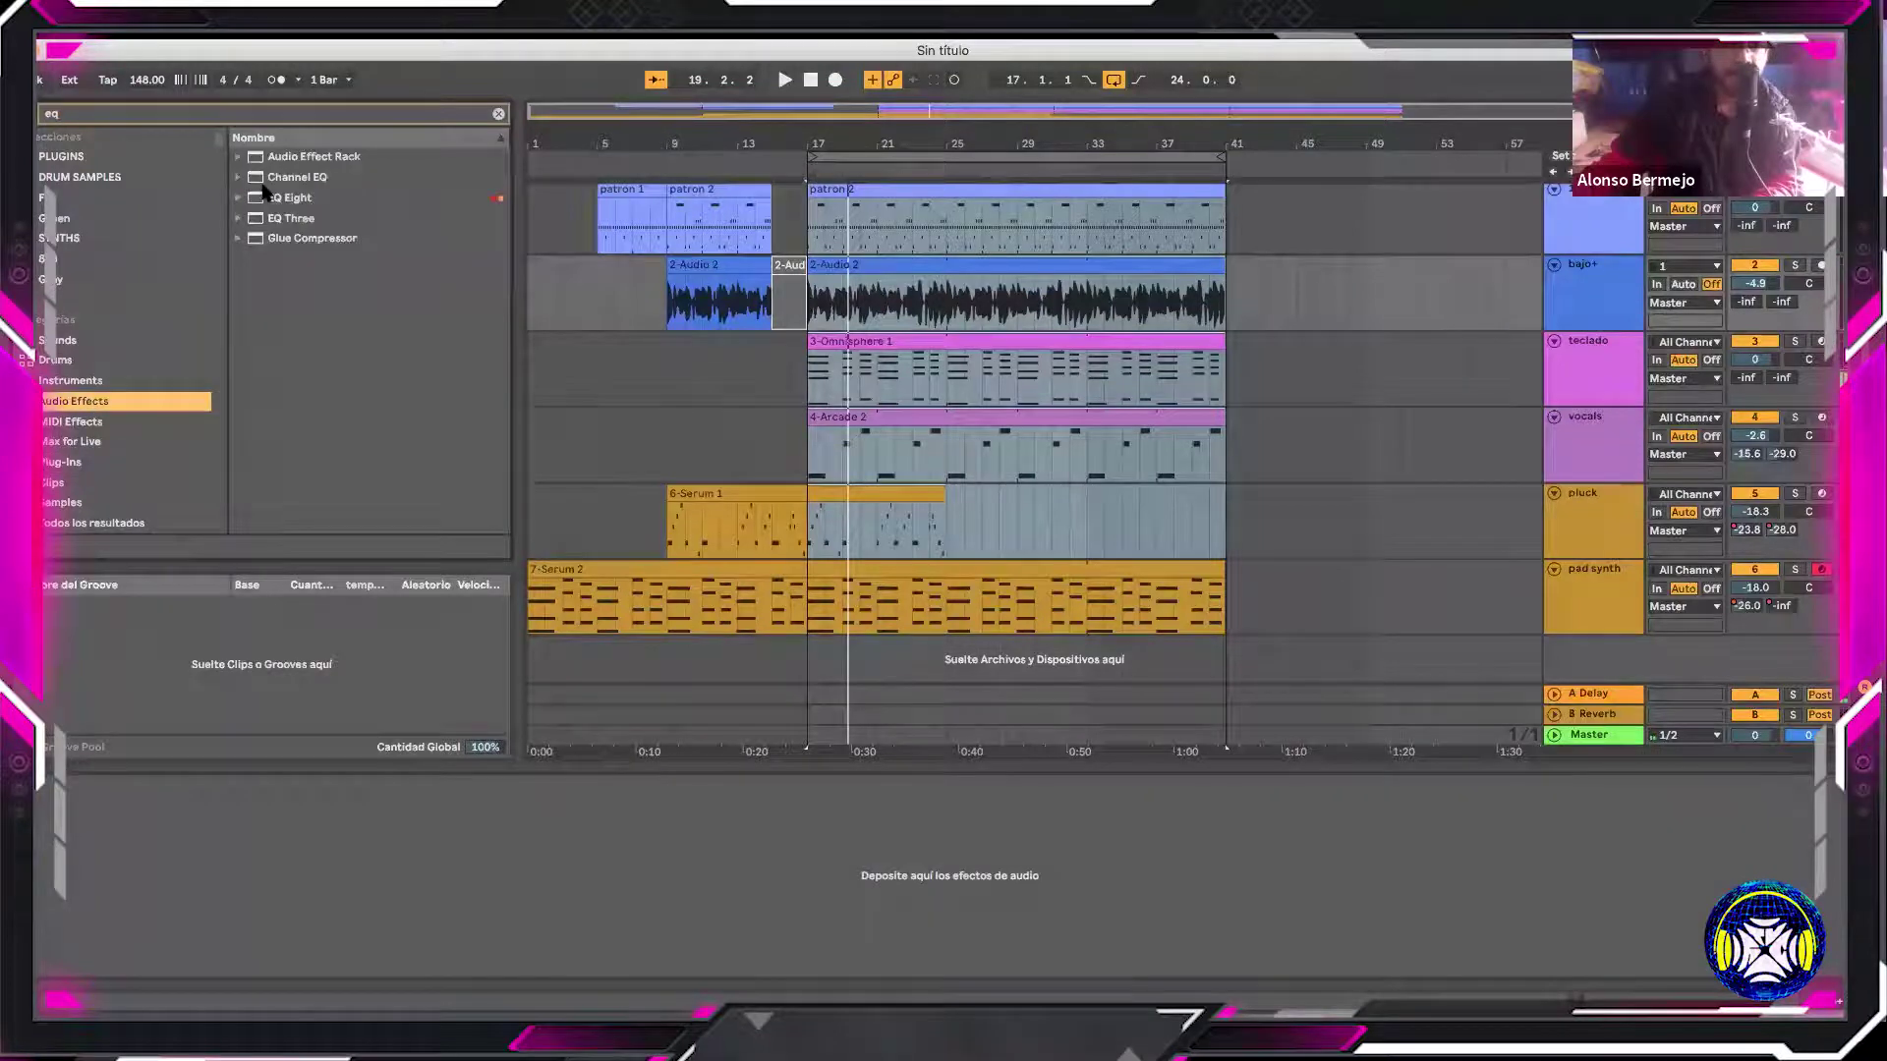
{"action": "left_click_drag", "start_coordinate": [295, 199], "coordinate": [998, 218]}
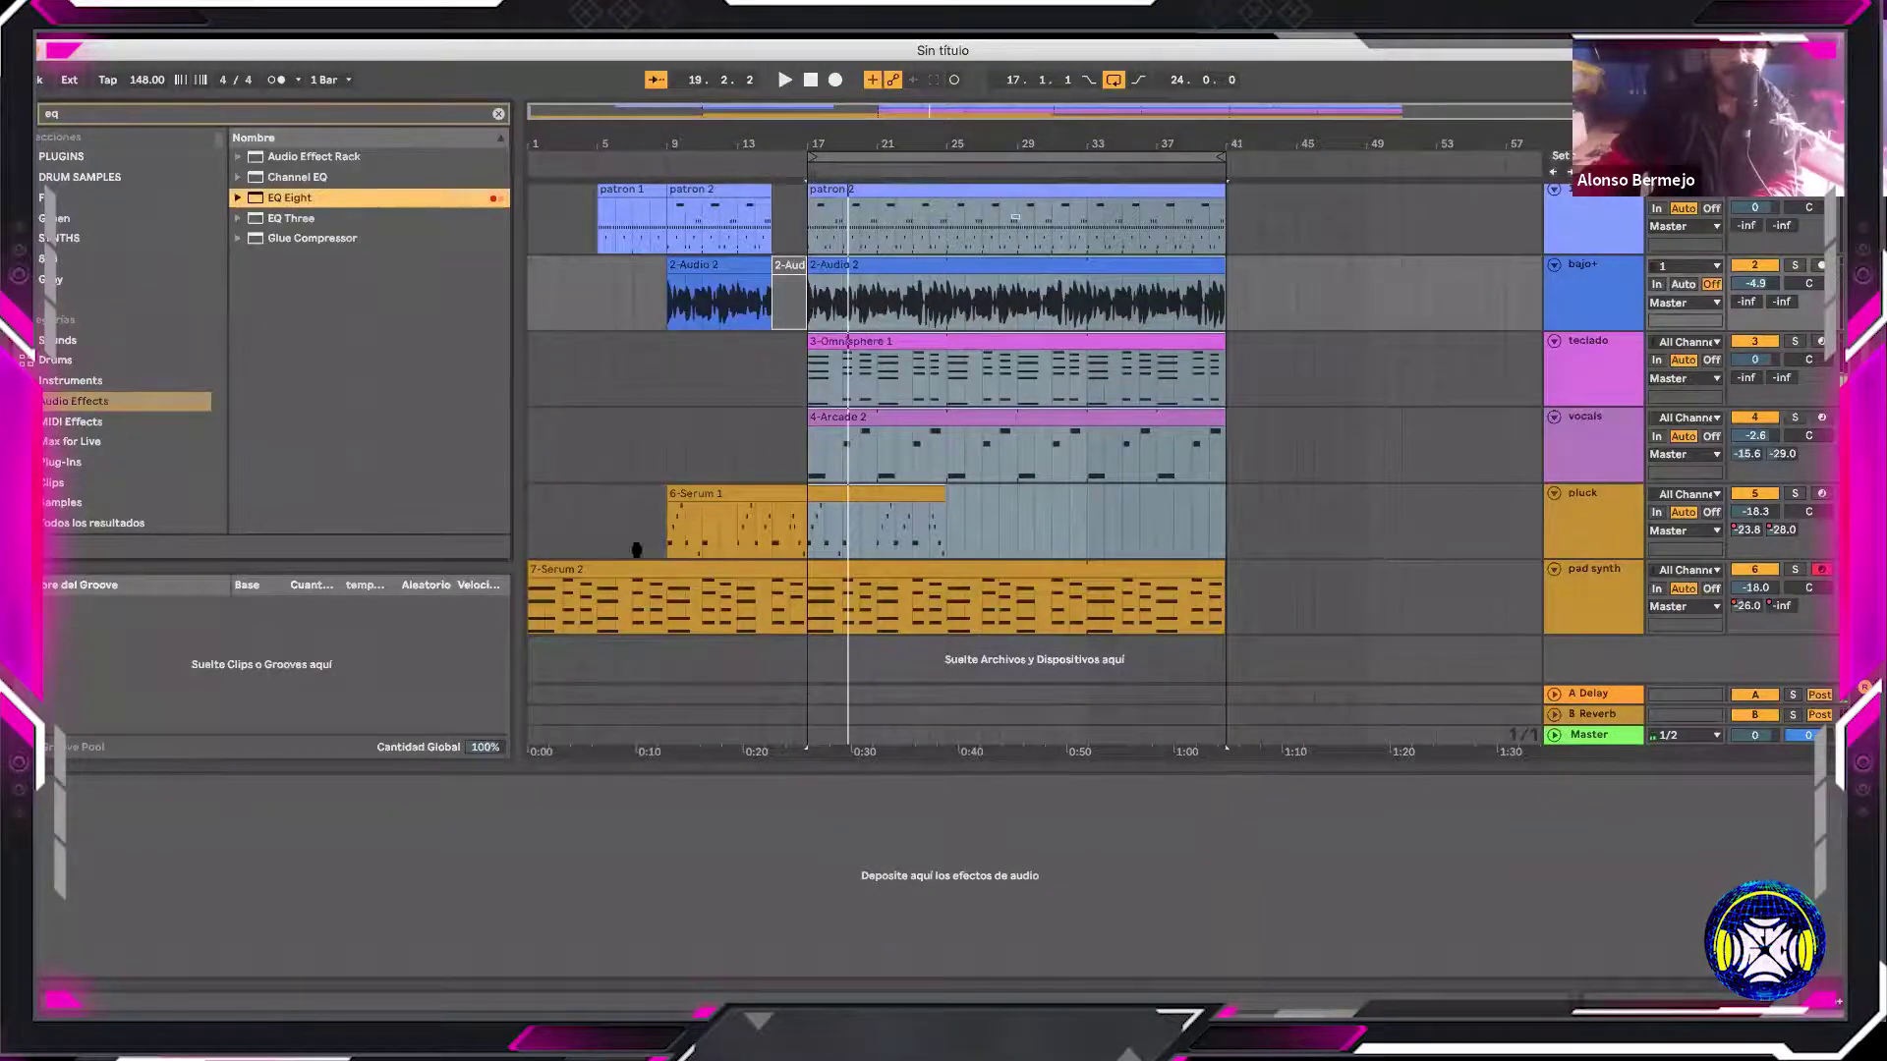
{"action": "left_click_drag", "start_coordinate": [313, 872], "coordinate": [311, 871]}
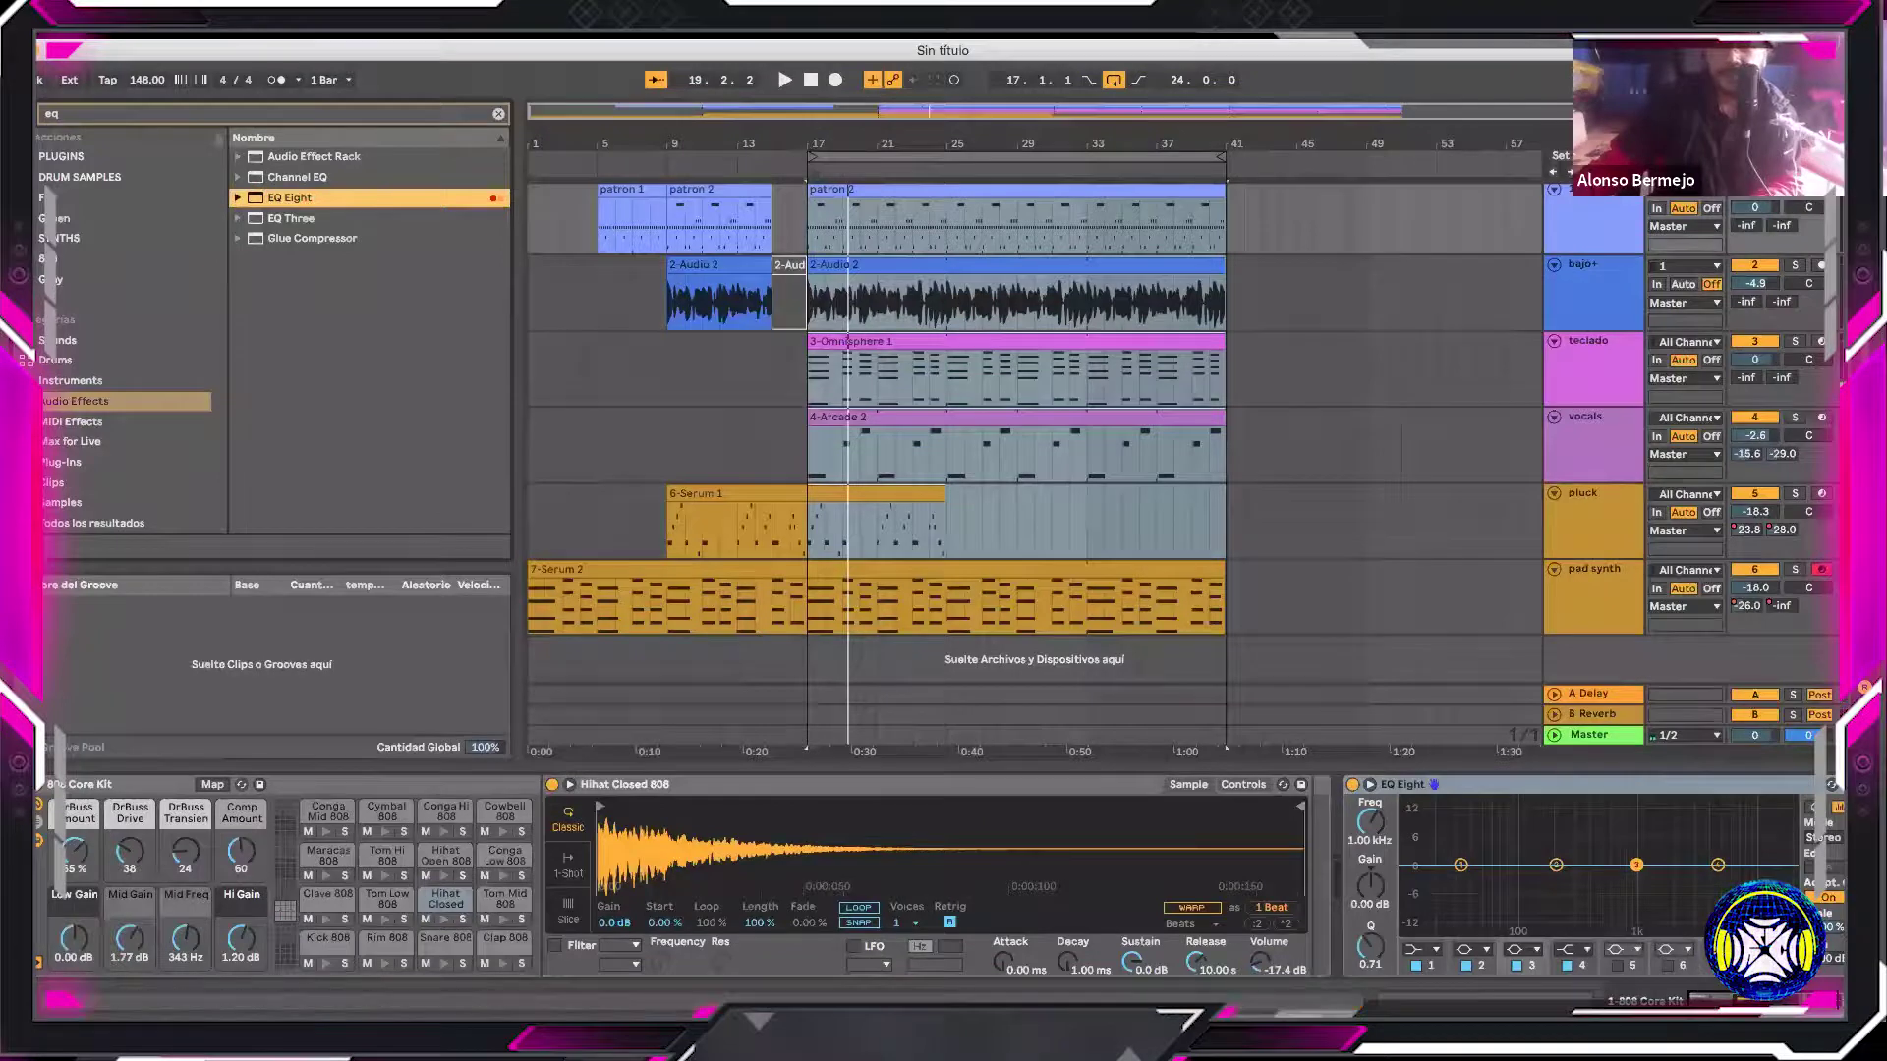
Make band 1 of the drum EQ Eight a low-cut filter at about 62.6 Hz
{"action": "left_click", "coordinate": [1420, 951]}
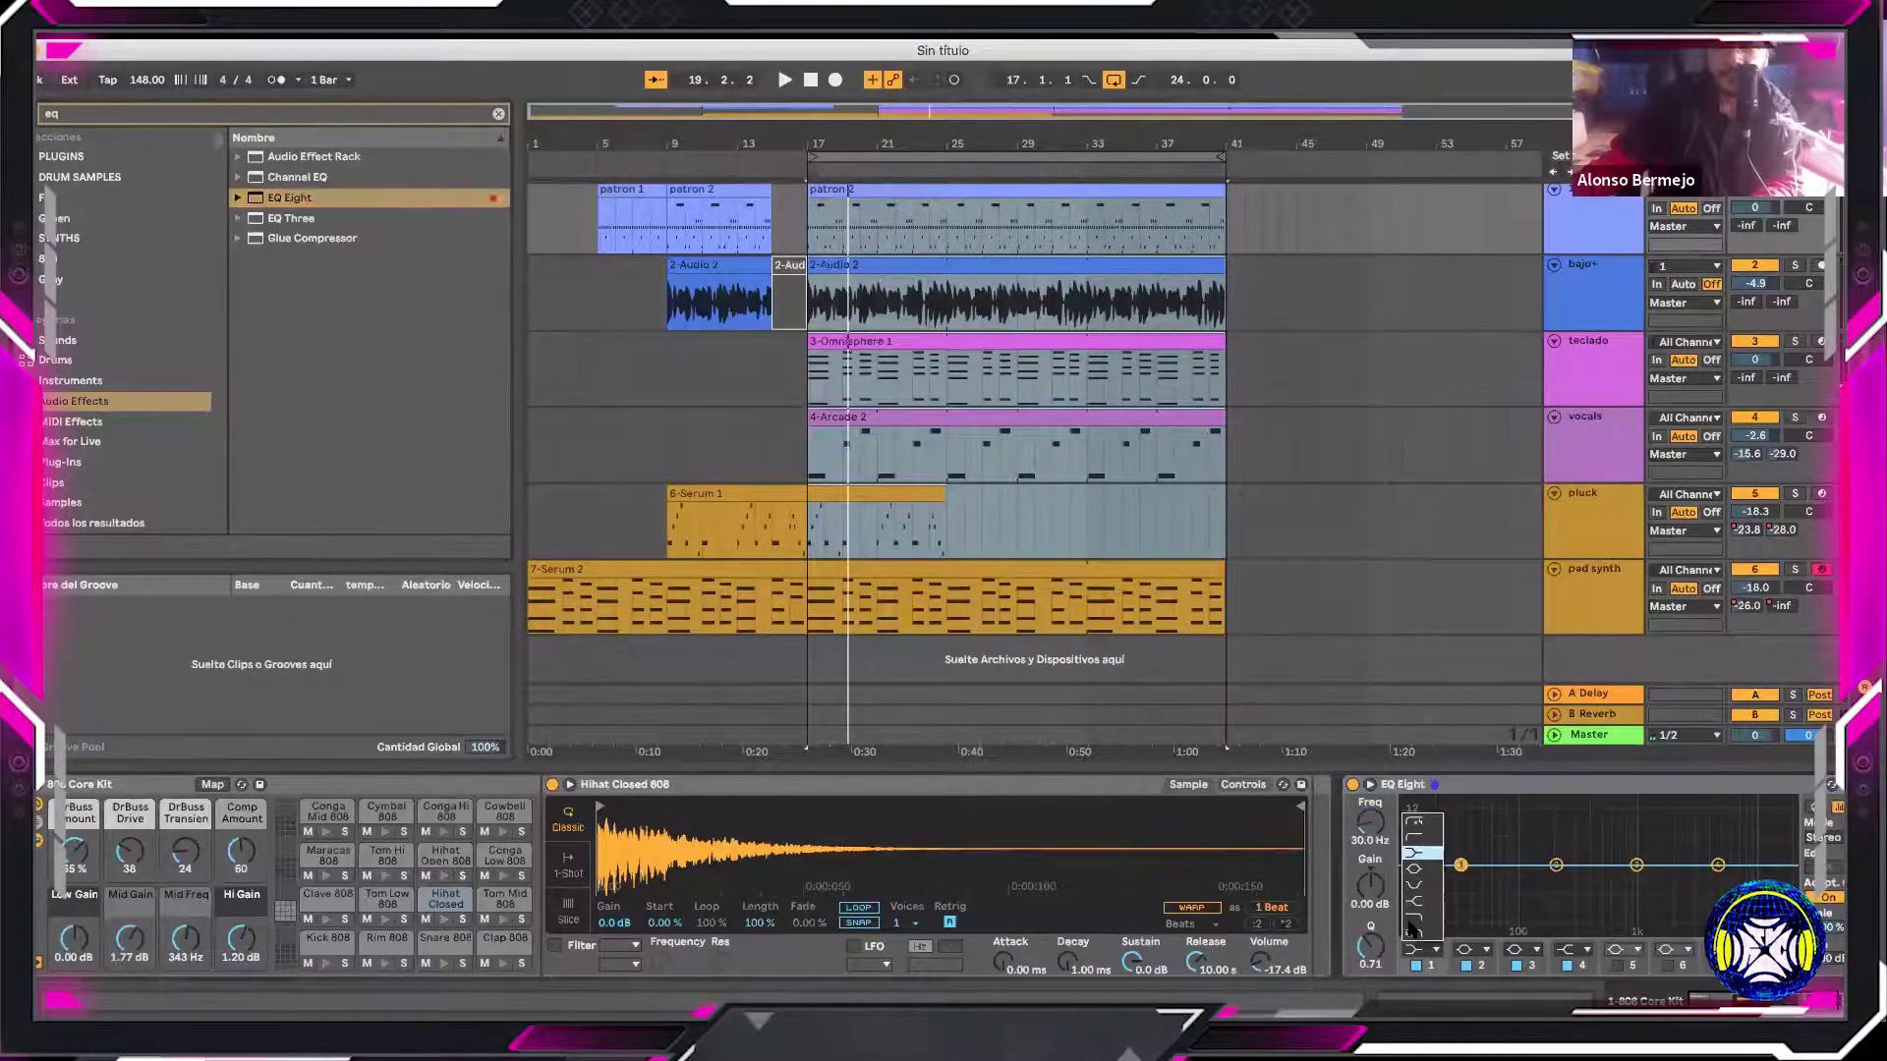
{"action": "left_click", "coordinate": [1415, 828]}
{"action": "left_click_drag", "start_coordinate": [1461, 882], "coordinate": [1496, 878]}
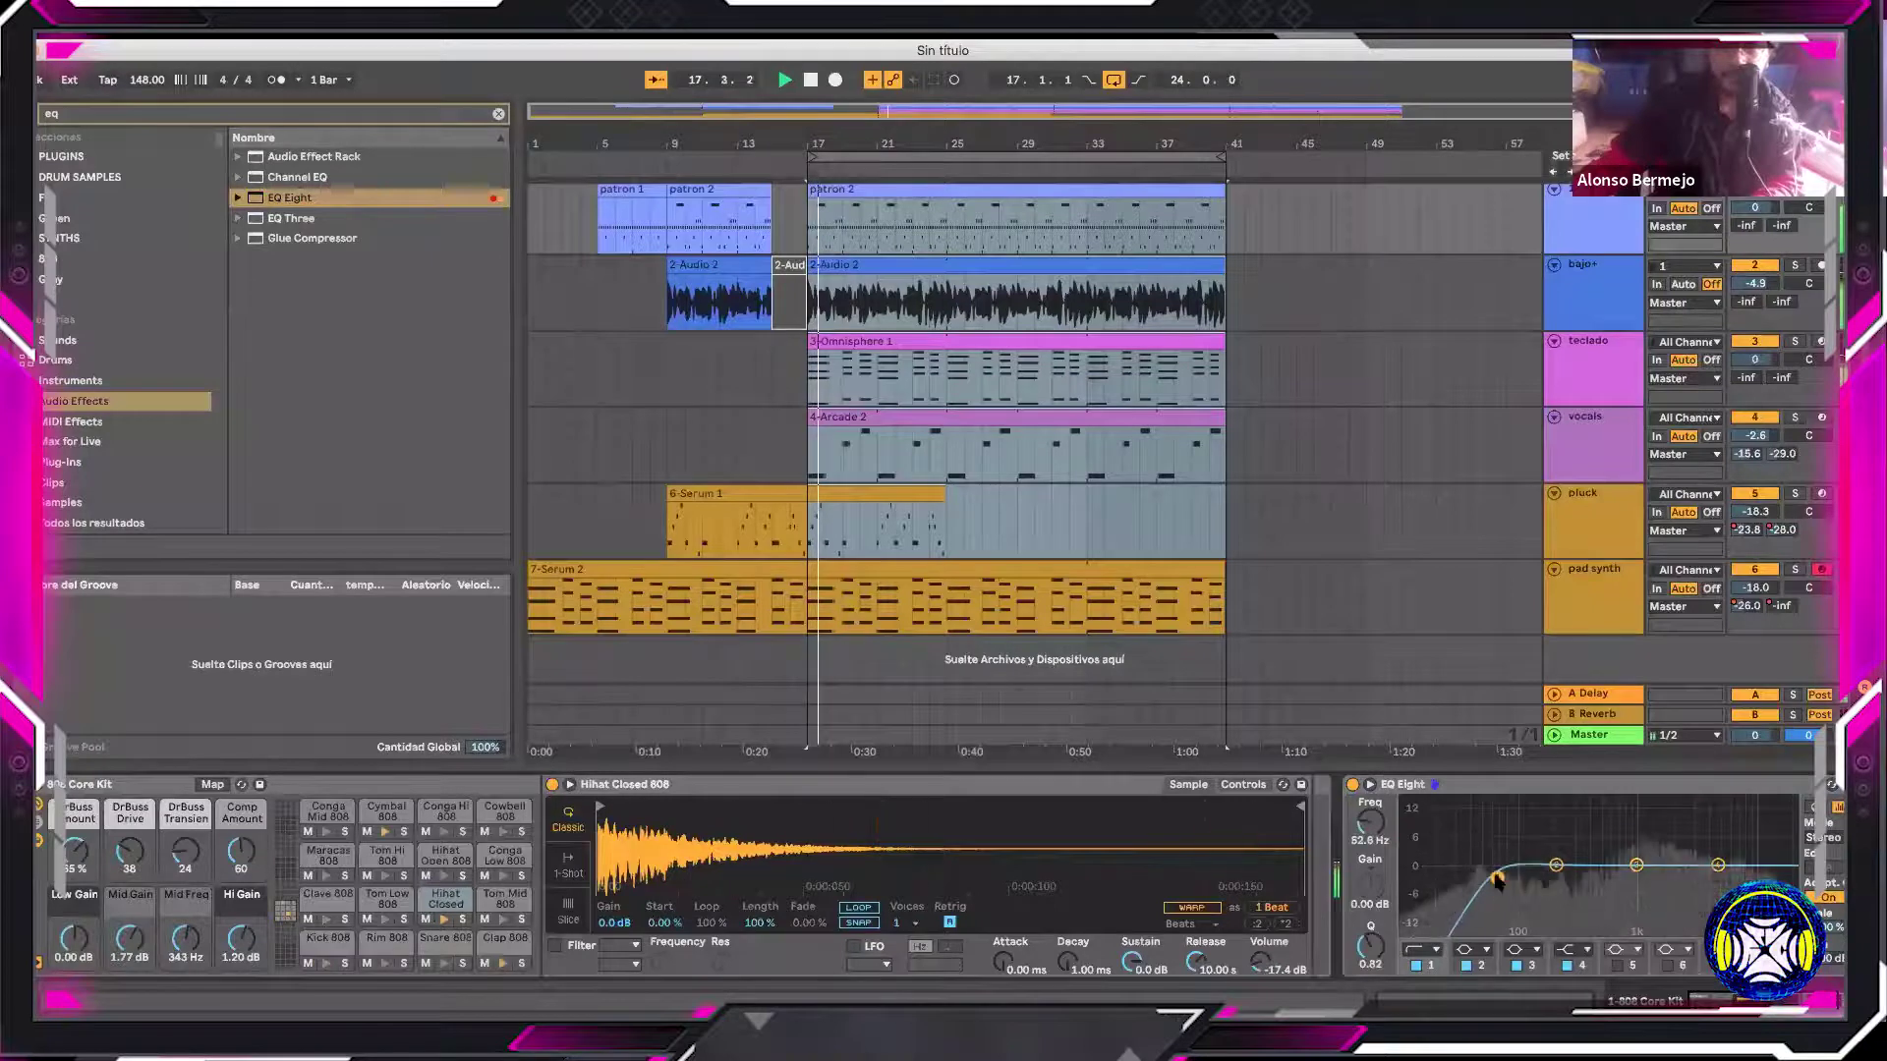
Copy the drum track's EQ Eight onto the pad synth track and clear the Serum window out of the way
{"action": "left_click_drag", "start_coordinate": [1435, 785], "coordinate": [1157, 611]}
{"action": "left_click", "coordinate": [1559, 593]}
{"action": "double_click", "coordinate": [538, 300]}
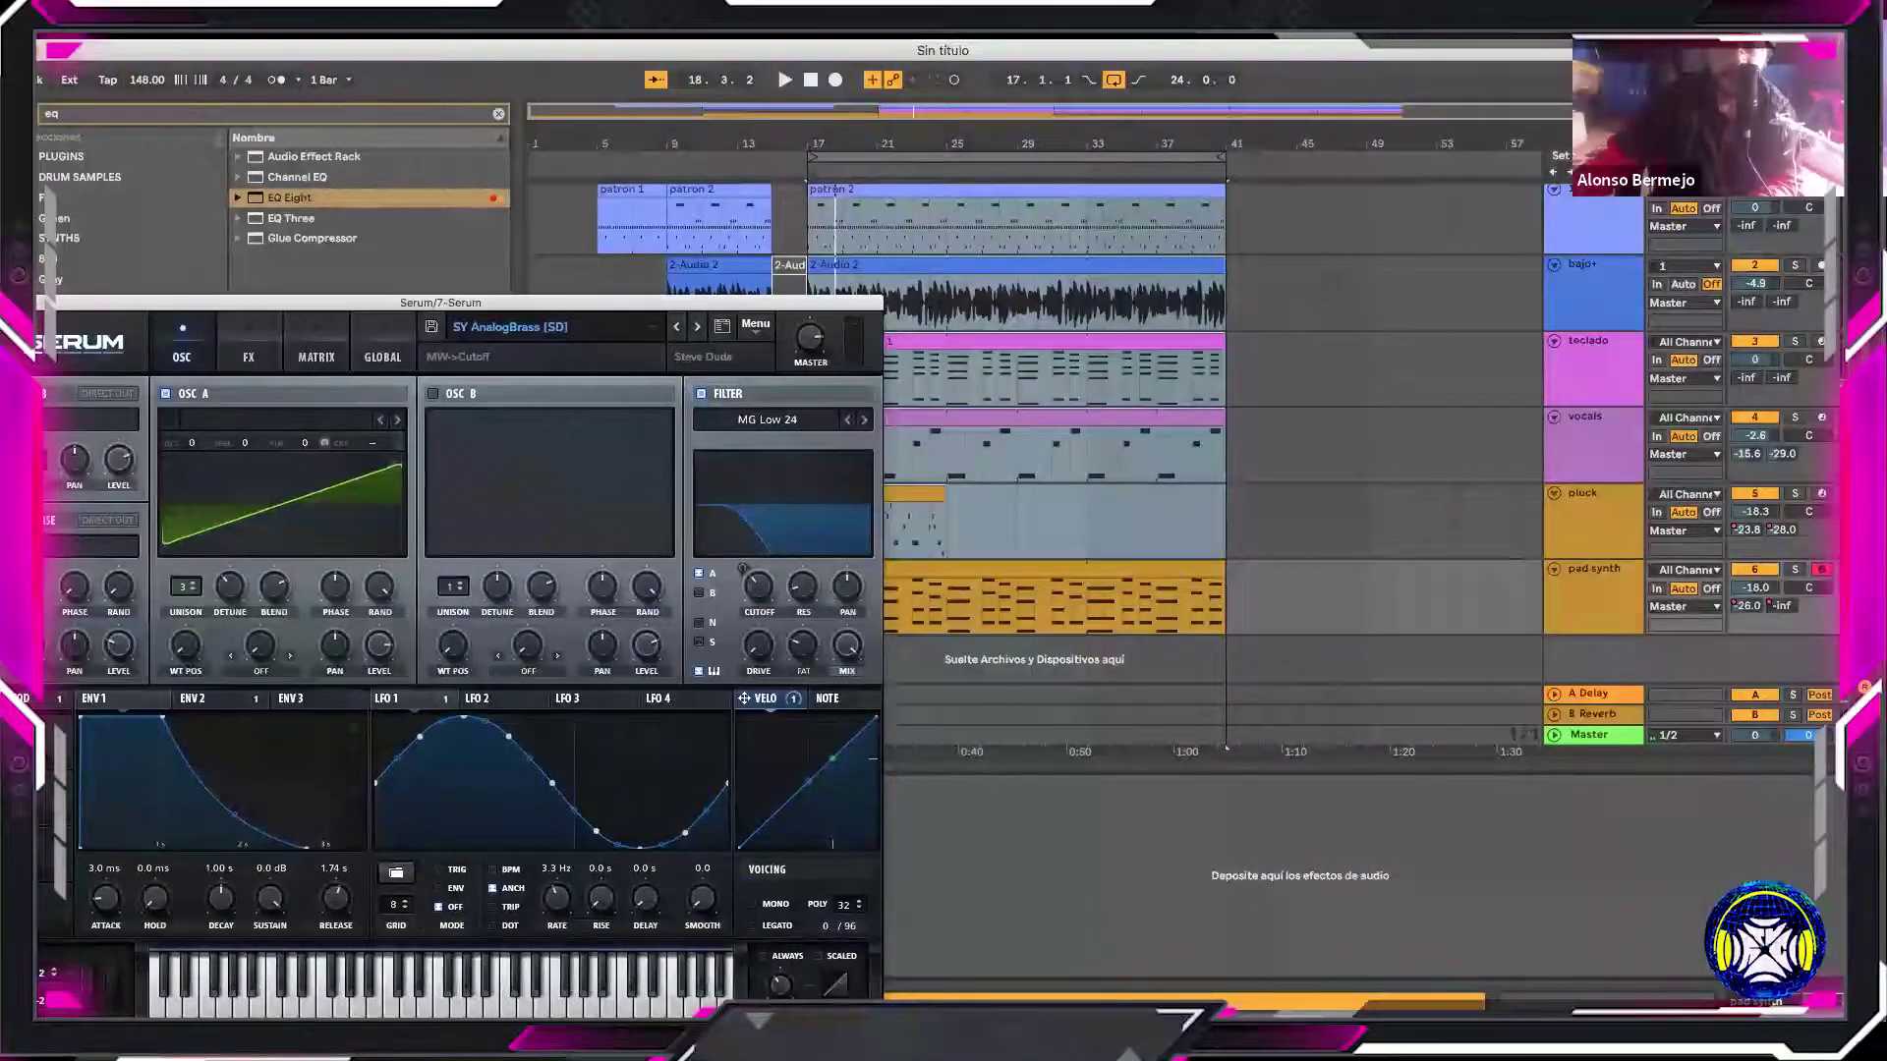
Audition the pad synth's EQ Eight during playback, compare it bypassed and active, and set its low cut to 167 Hz
{"action": "key", "text": "space"}
{"action": "left_click_drag", "start_coordinate": [363, 882], "coordinate": [398, 840]}
{"action": "left_click", "coordinate": [812, 84]}
{"action": "key", "text": "space"}
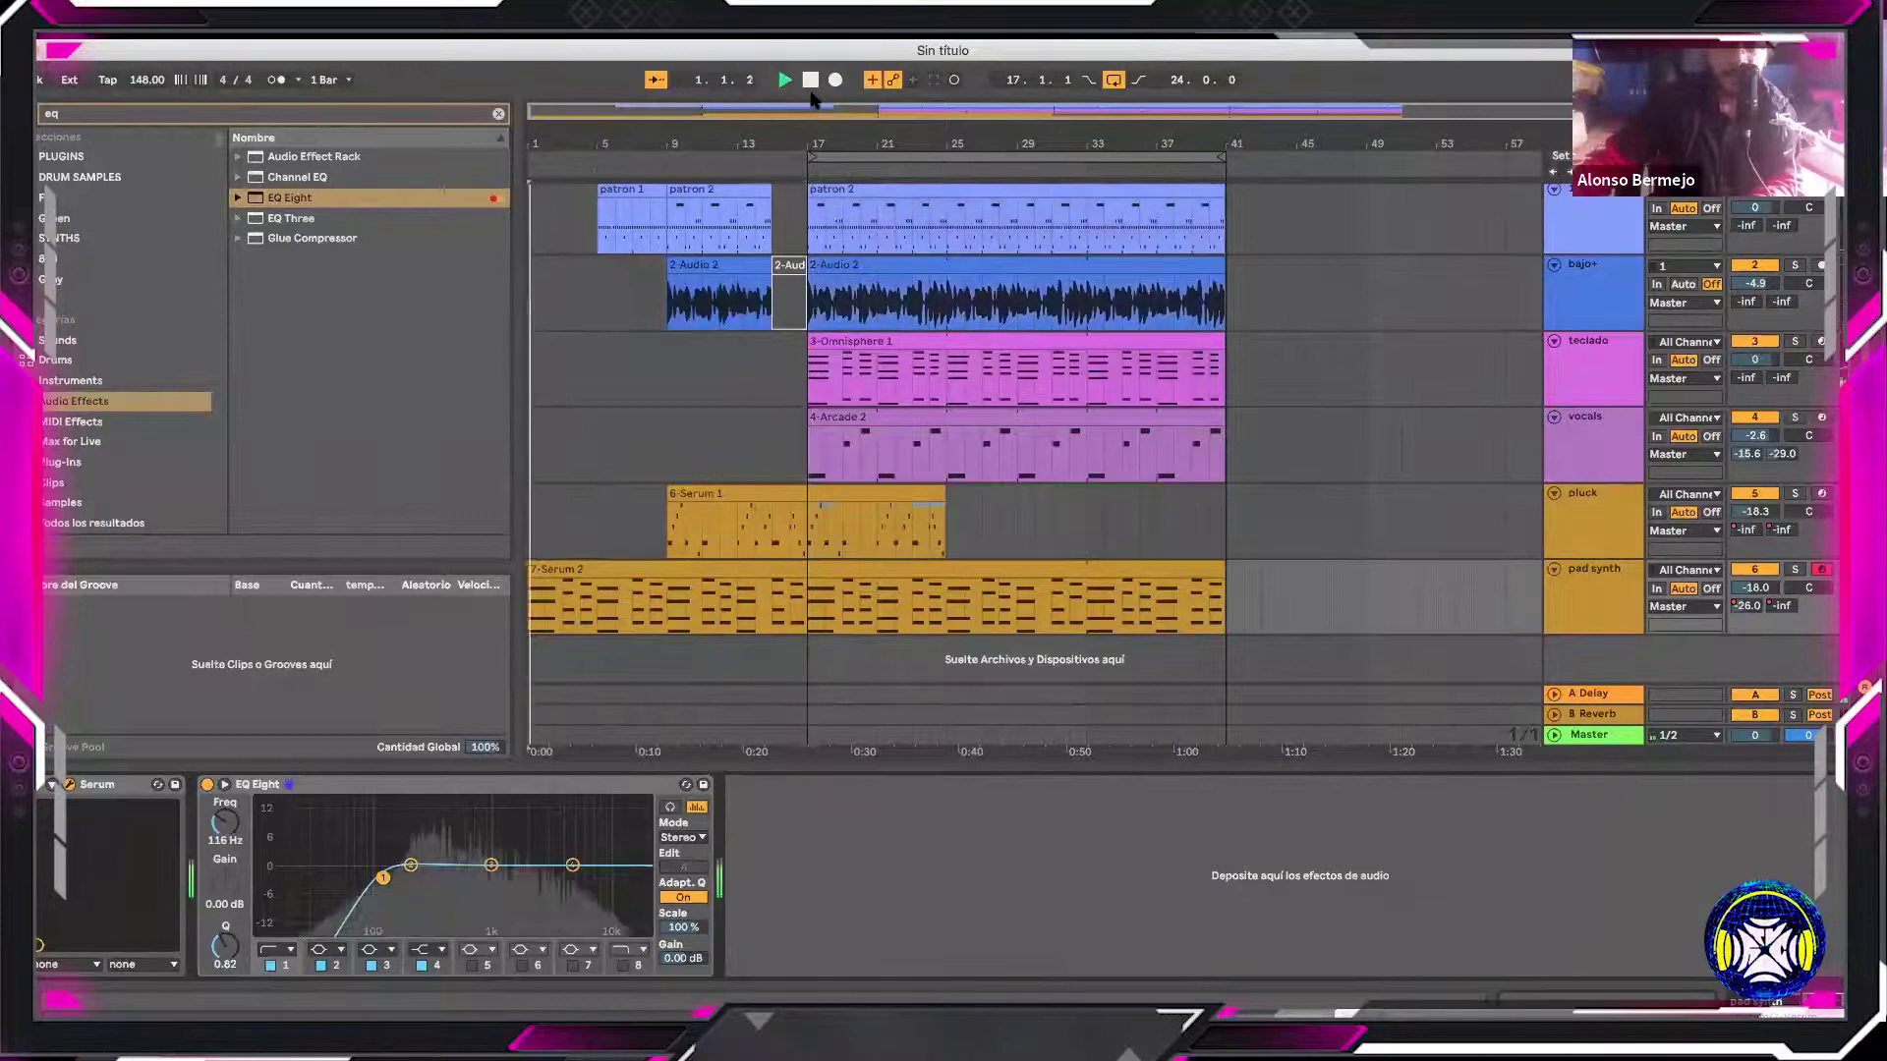
{"action": "left_click_drag", "start_coordinate": [384, 877], "coordinate": [306, 866]}
{"action": "key", "text": "space"}
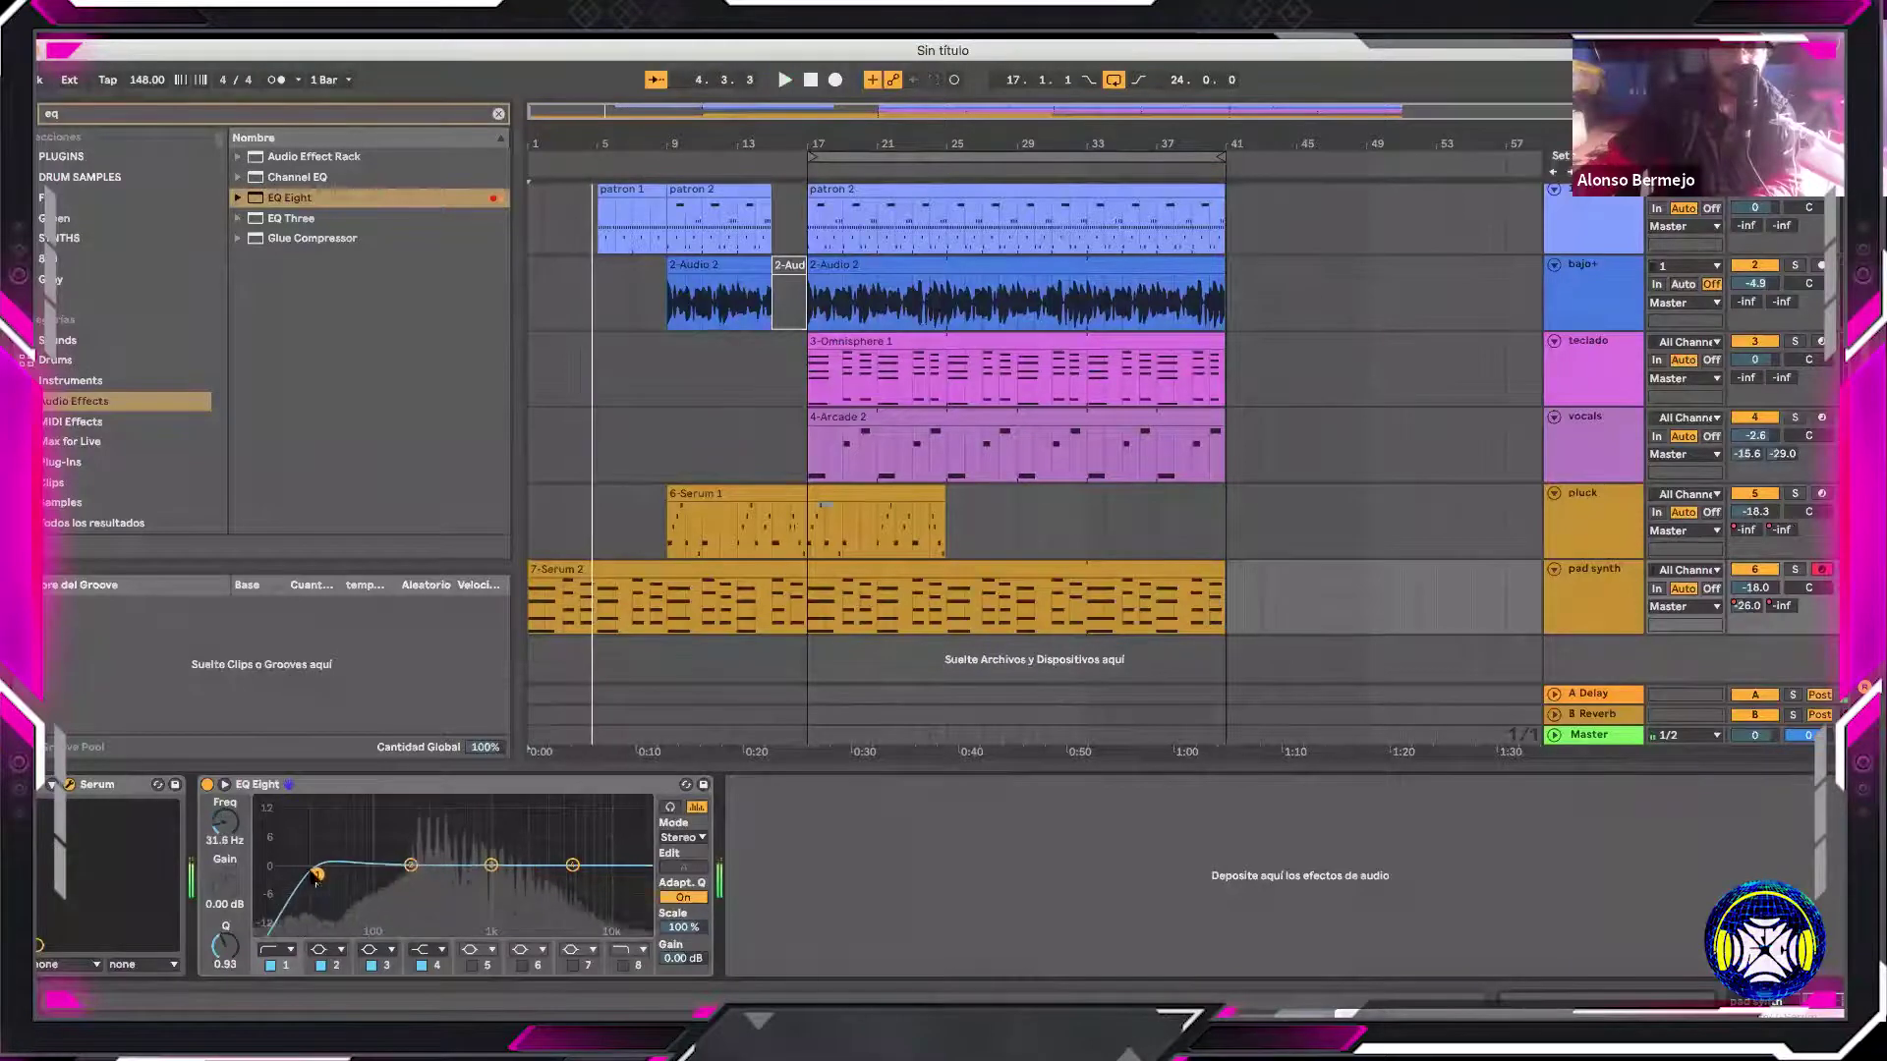
{"action": "left_click", "coordinate": [206, 785]}
{"action": "key", "text": "space"}
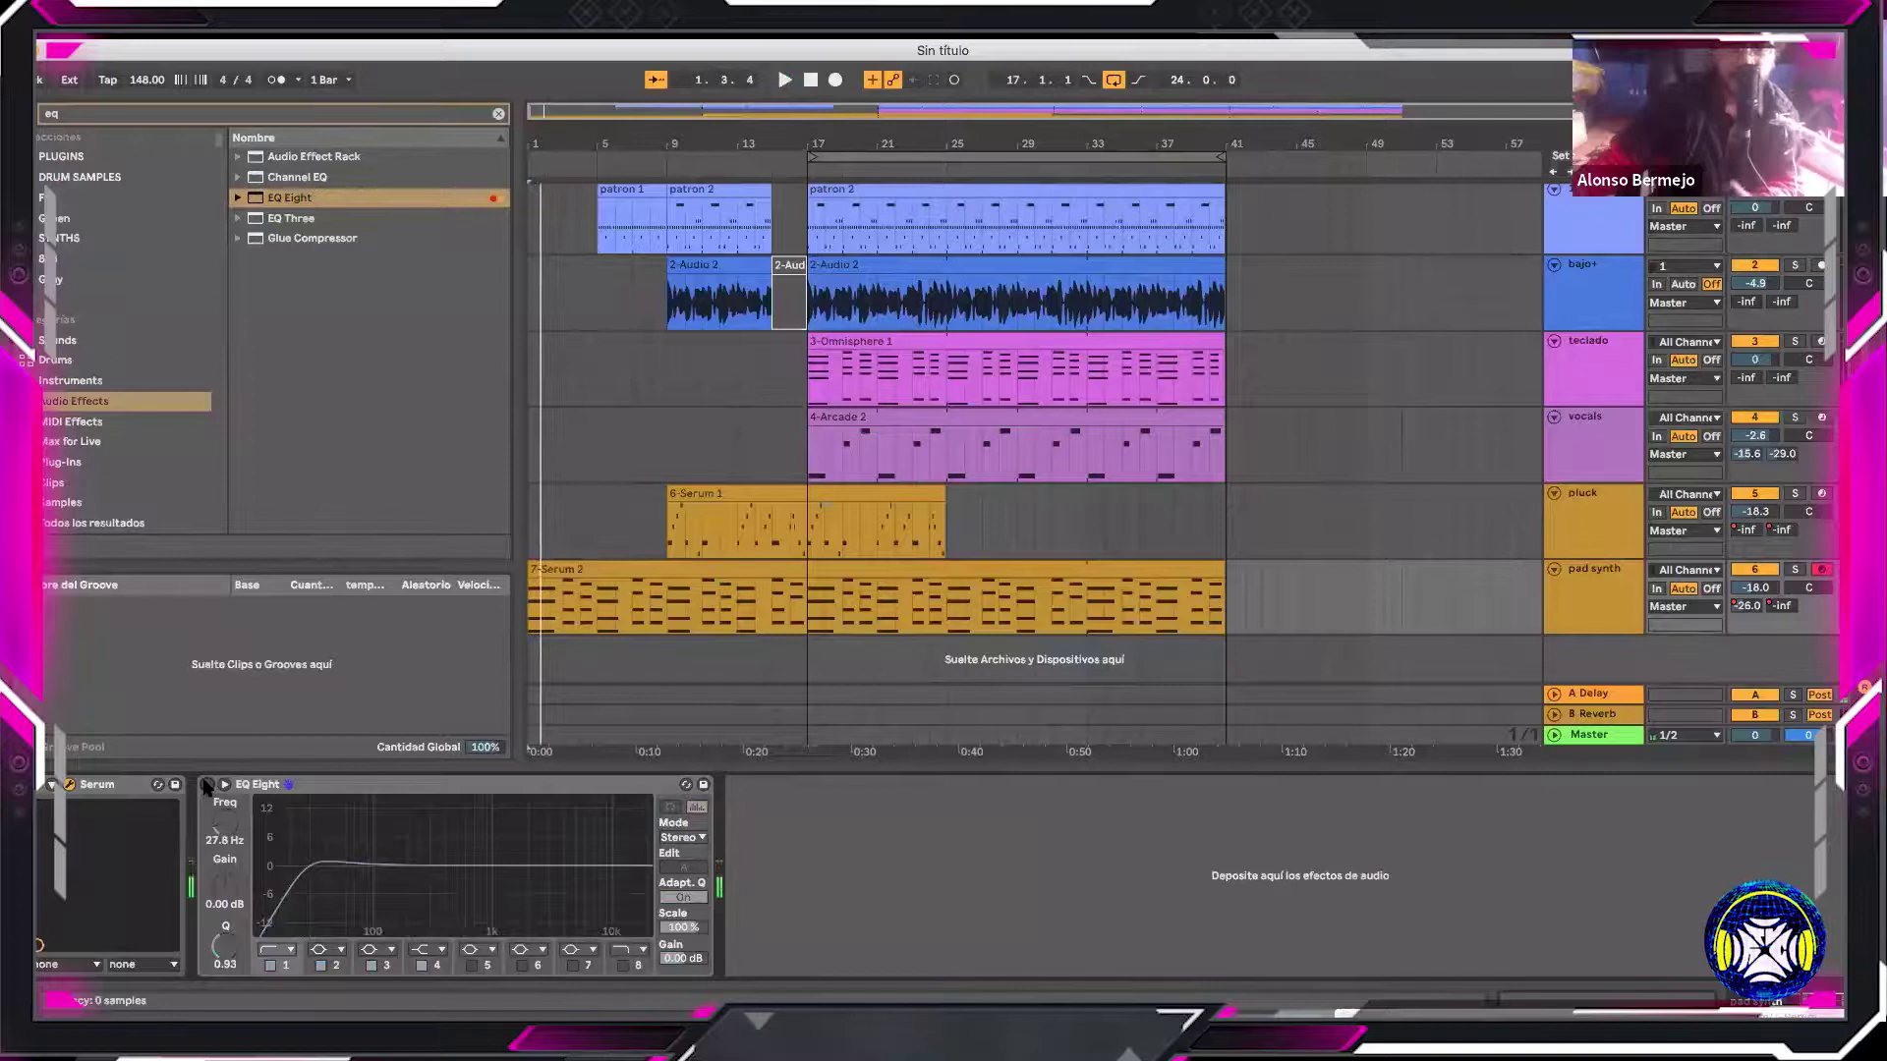
{"action": "left_click", "coordinate": [206, 784]}
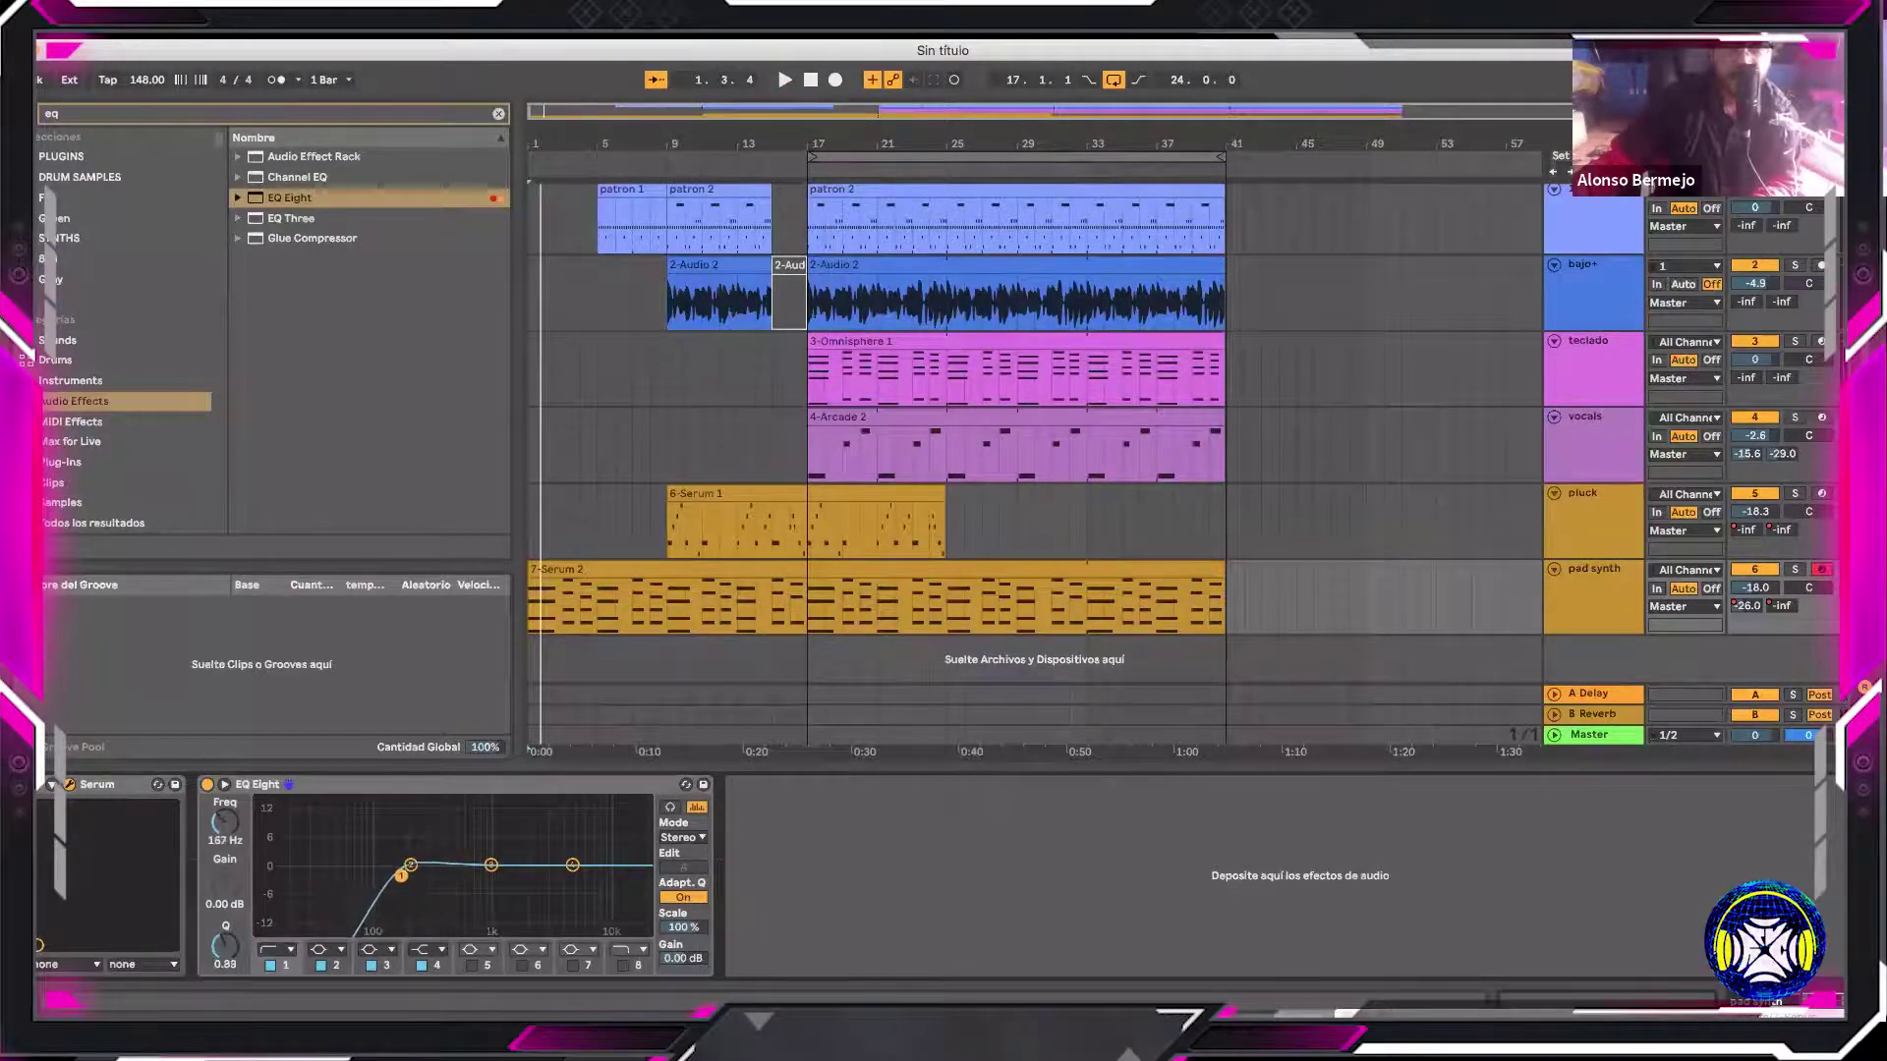
{"action": "key", "text": "space"}
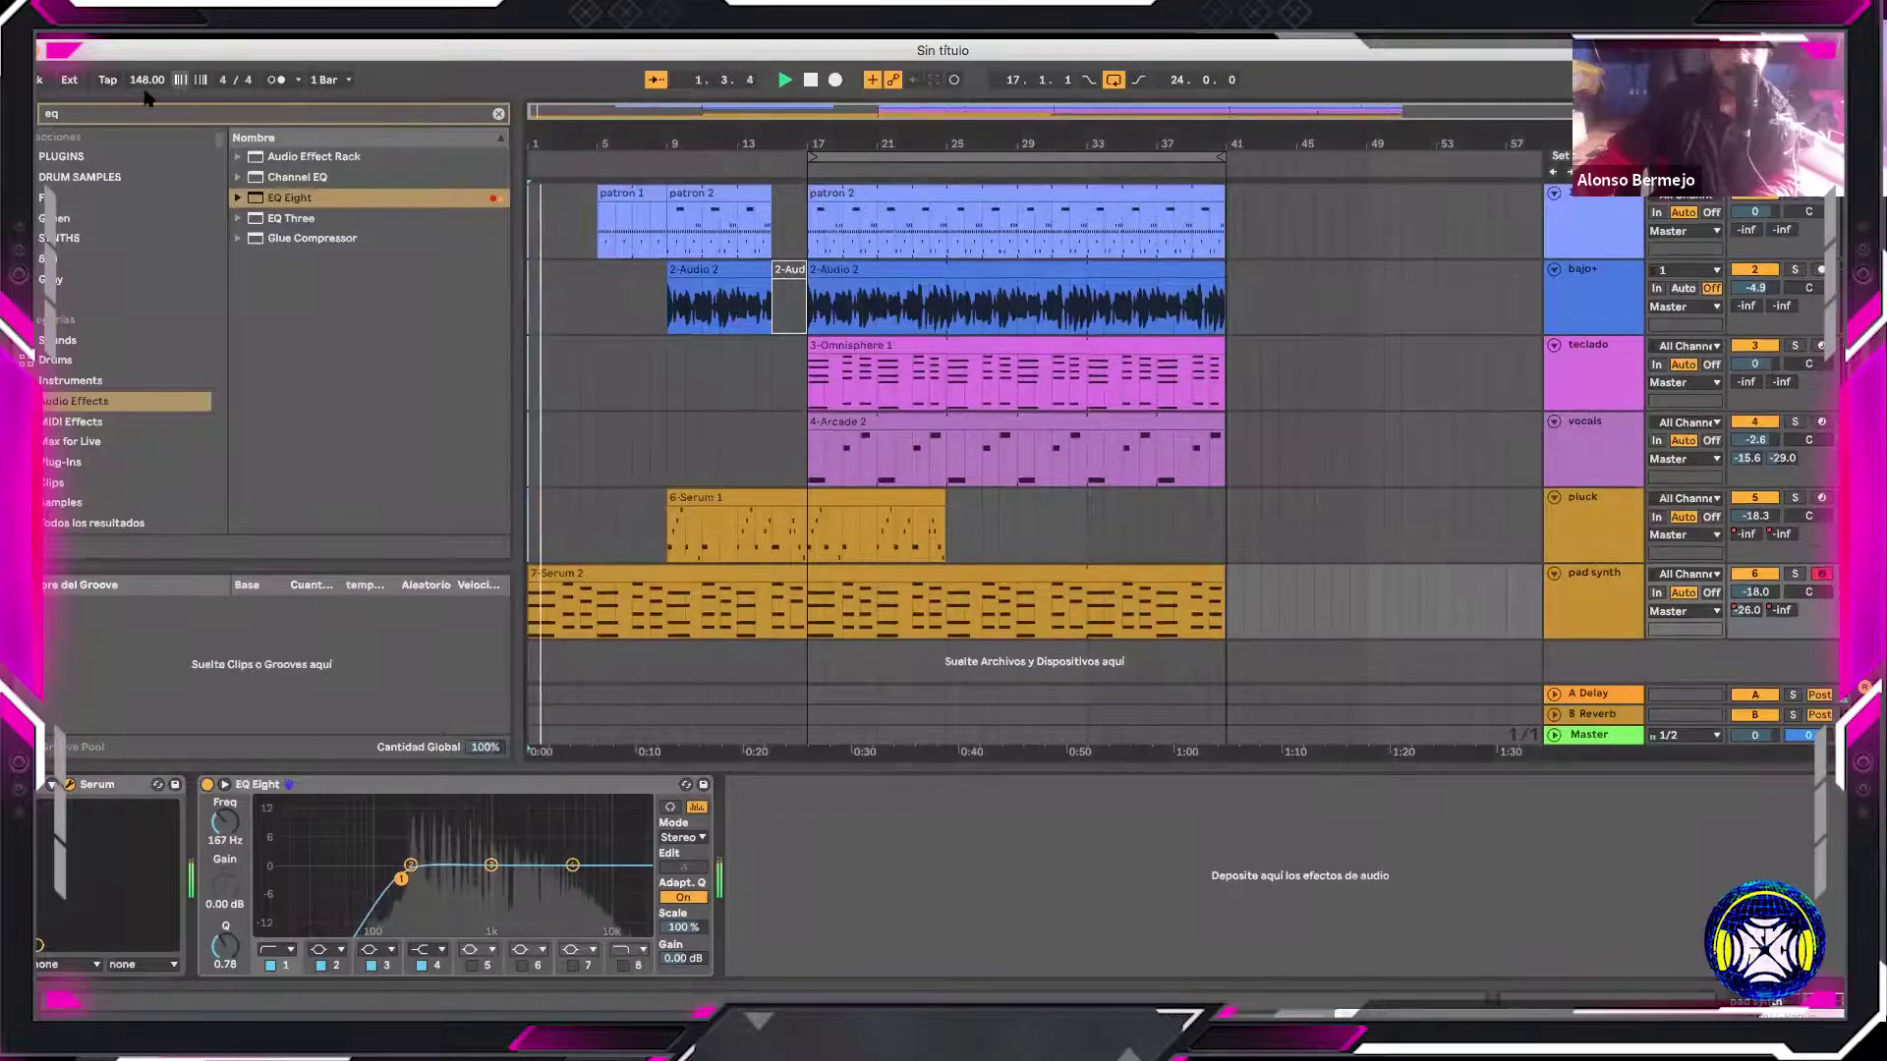
{"action": "key", "text": "space"}
Search the audio effects for "filt" and add Auto Filter after the EQ Eight on the pad synth track
{"action": "type", "text": "filter"}
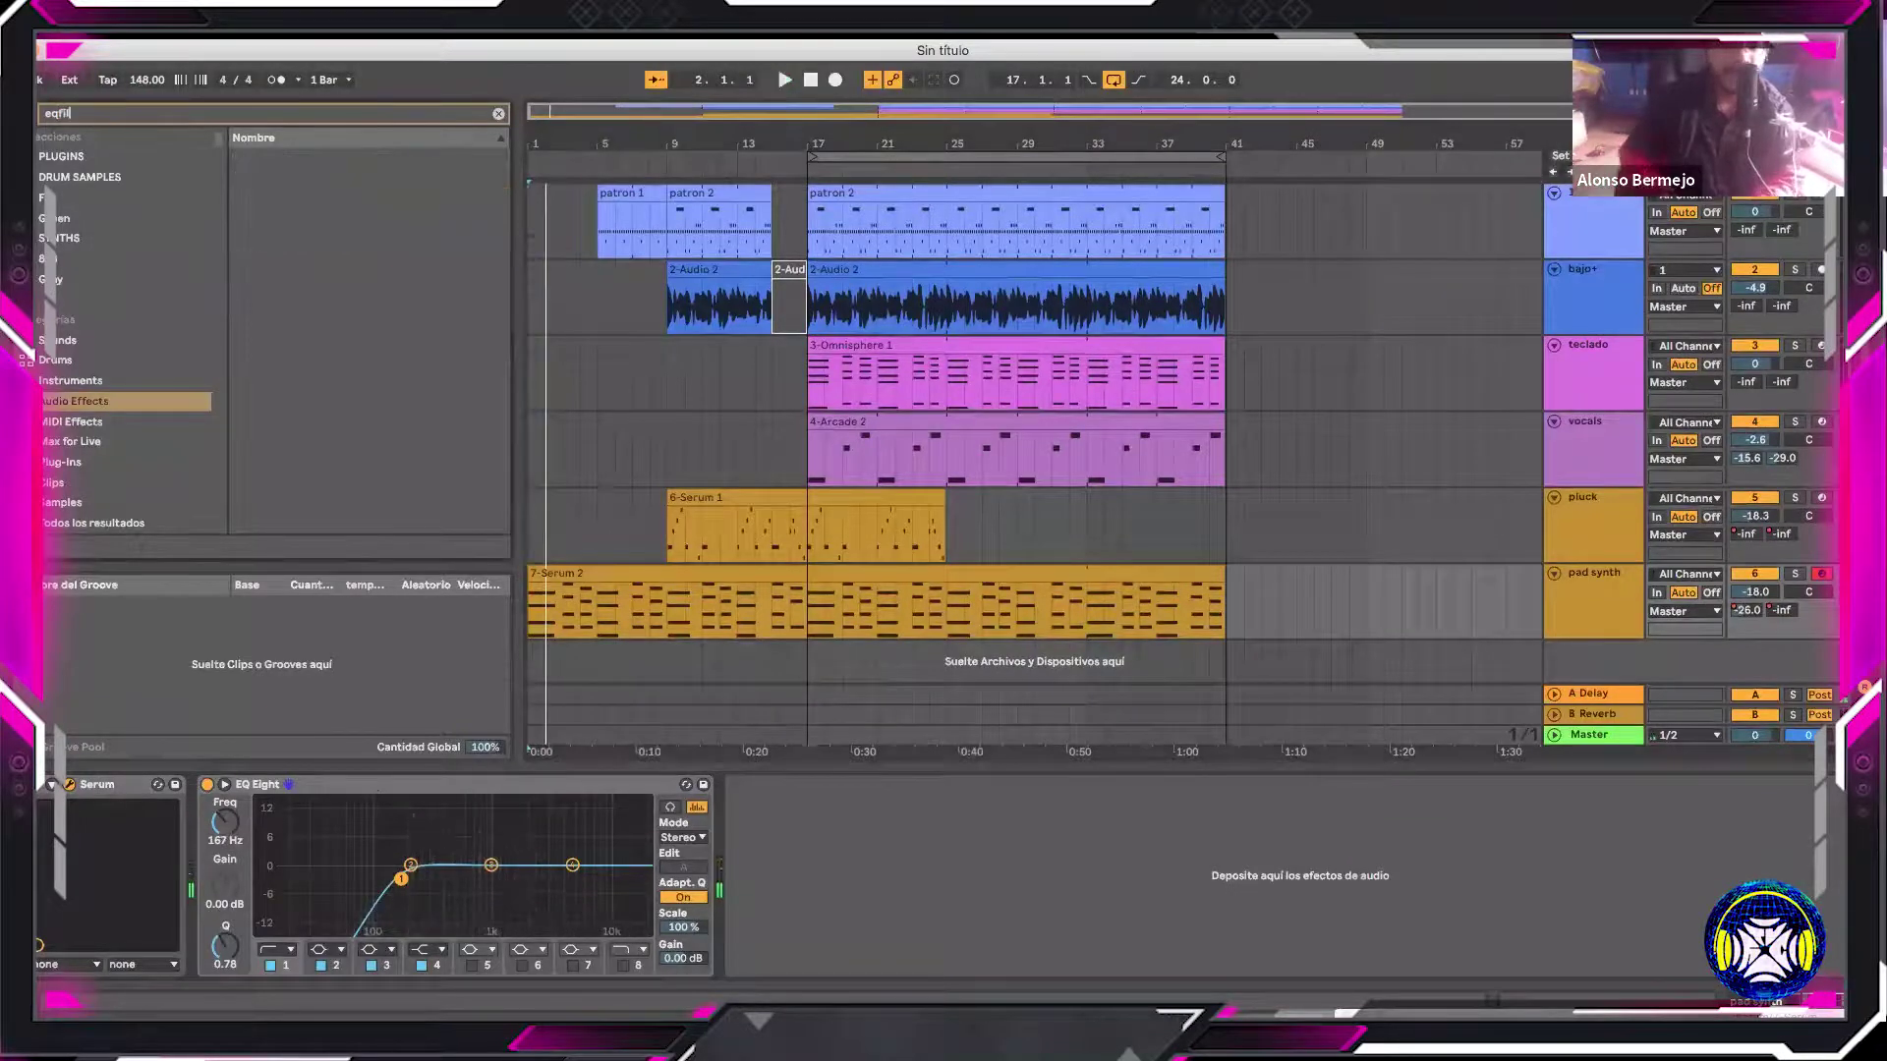
{"action": "key", "text": "BackSpace"}
{"action": "key", "text": "BackSpace"}
{"action": "key", "text": "BackSpace"}
{"action": "key", "text": "BackSpace"}
{"action": "key", "text": "BackSpace"}
{"action": "key", "text": "BackSpace"}
{"action": "key", "text": "BackSpace"}
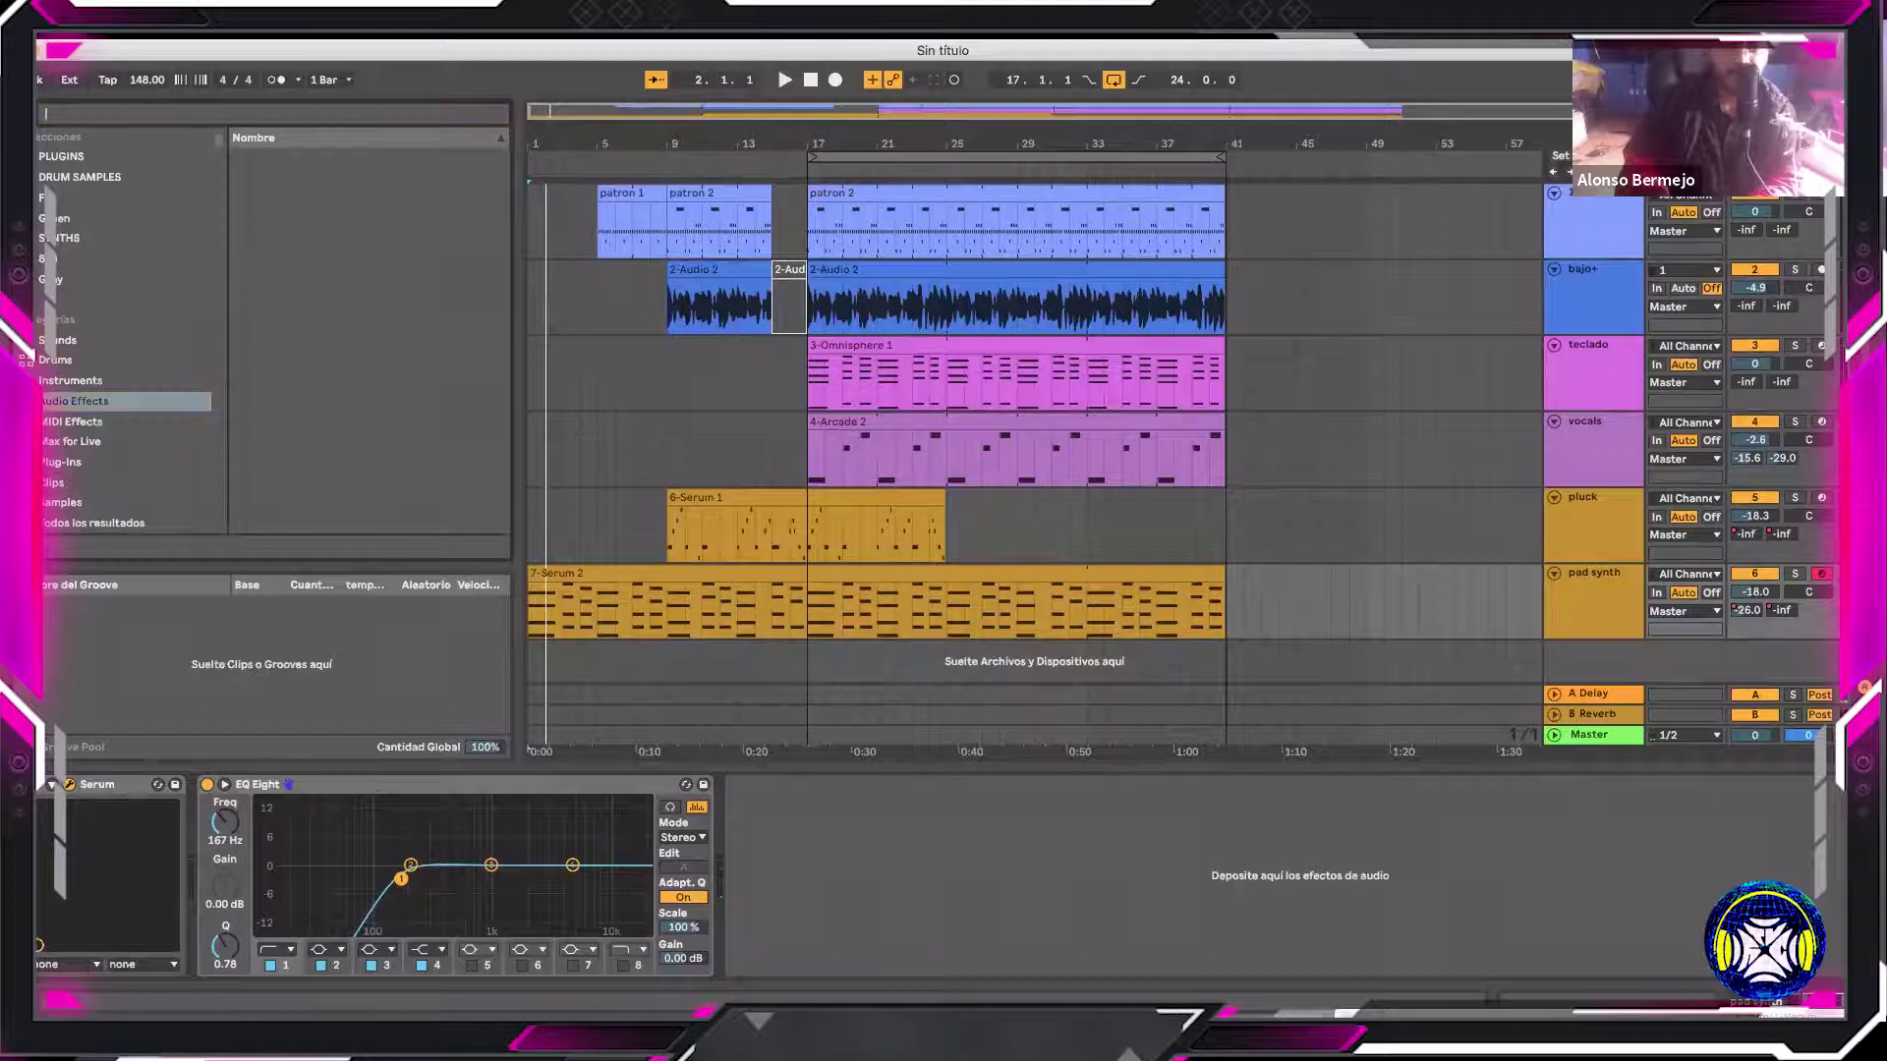
{"action": "type", "text": "filtro"}
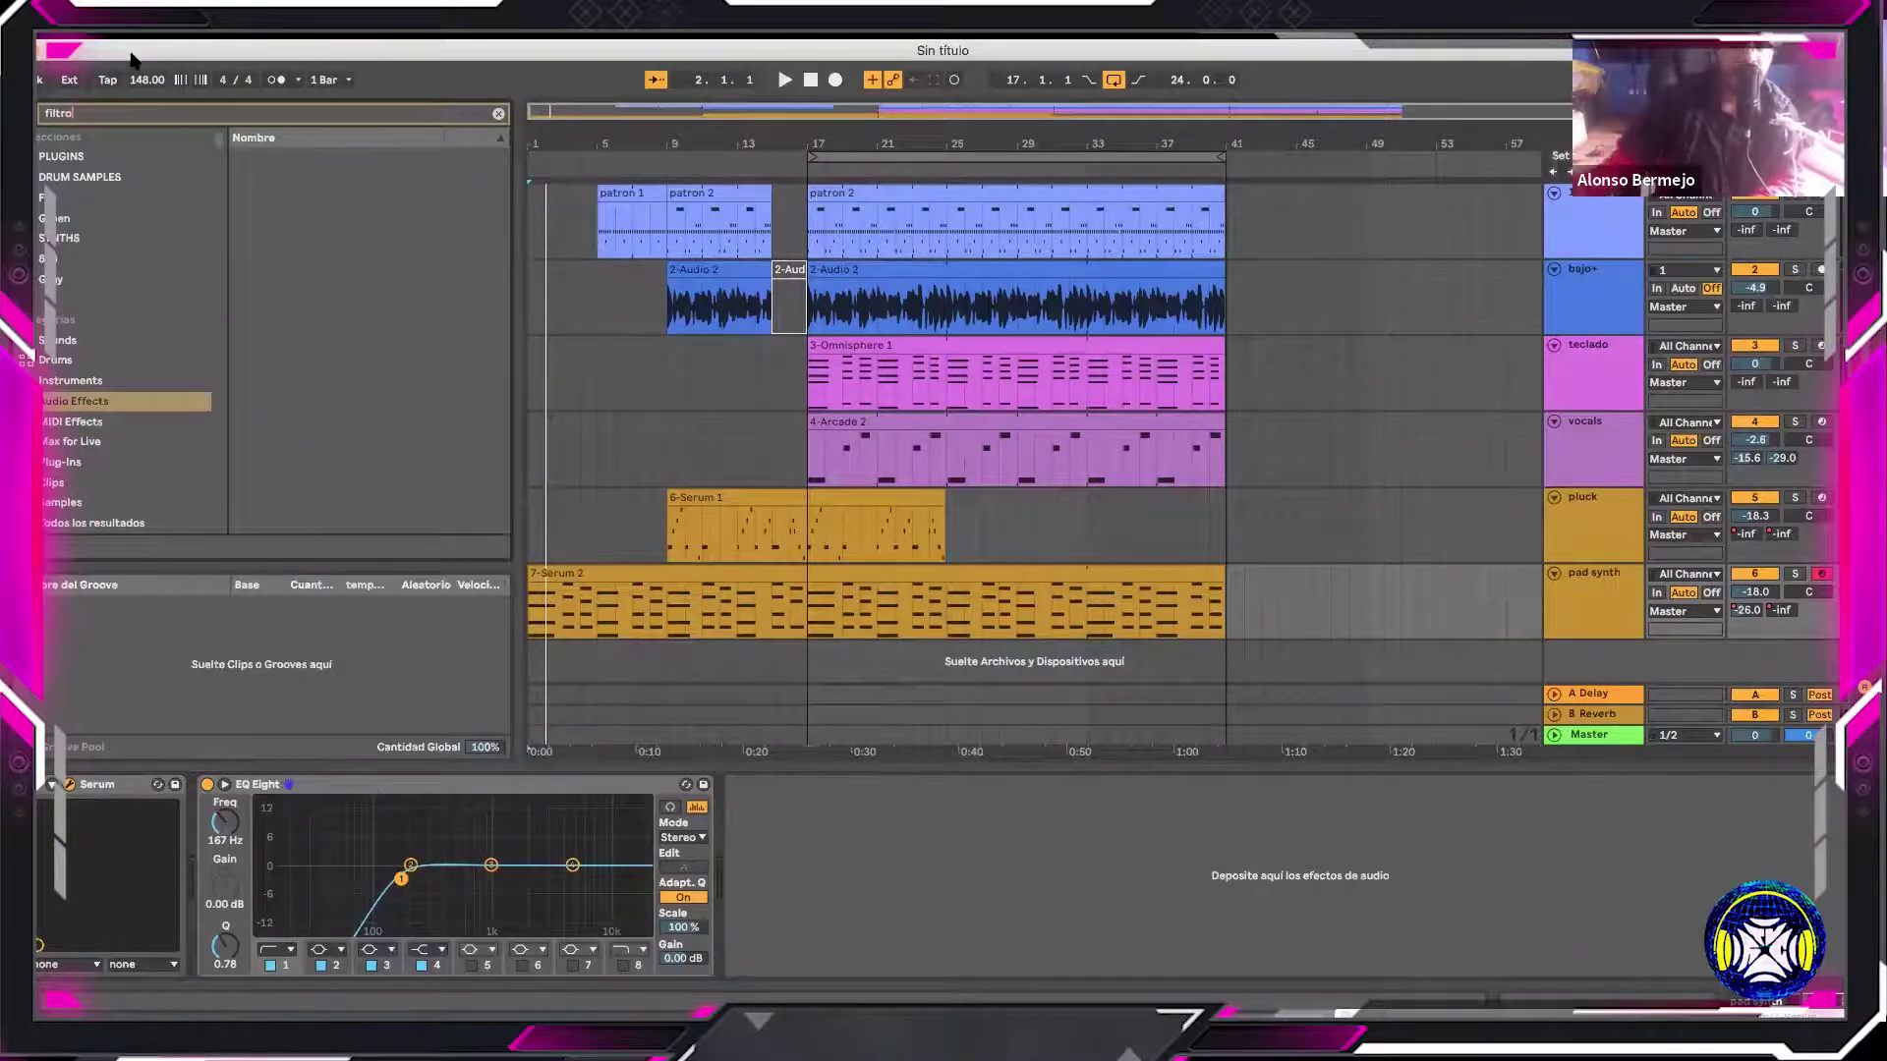
{"action": "key", "text": "BackSpace"}
{"action": "key", "text": "BackSpace"}
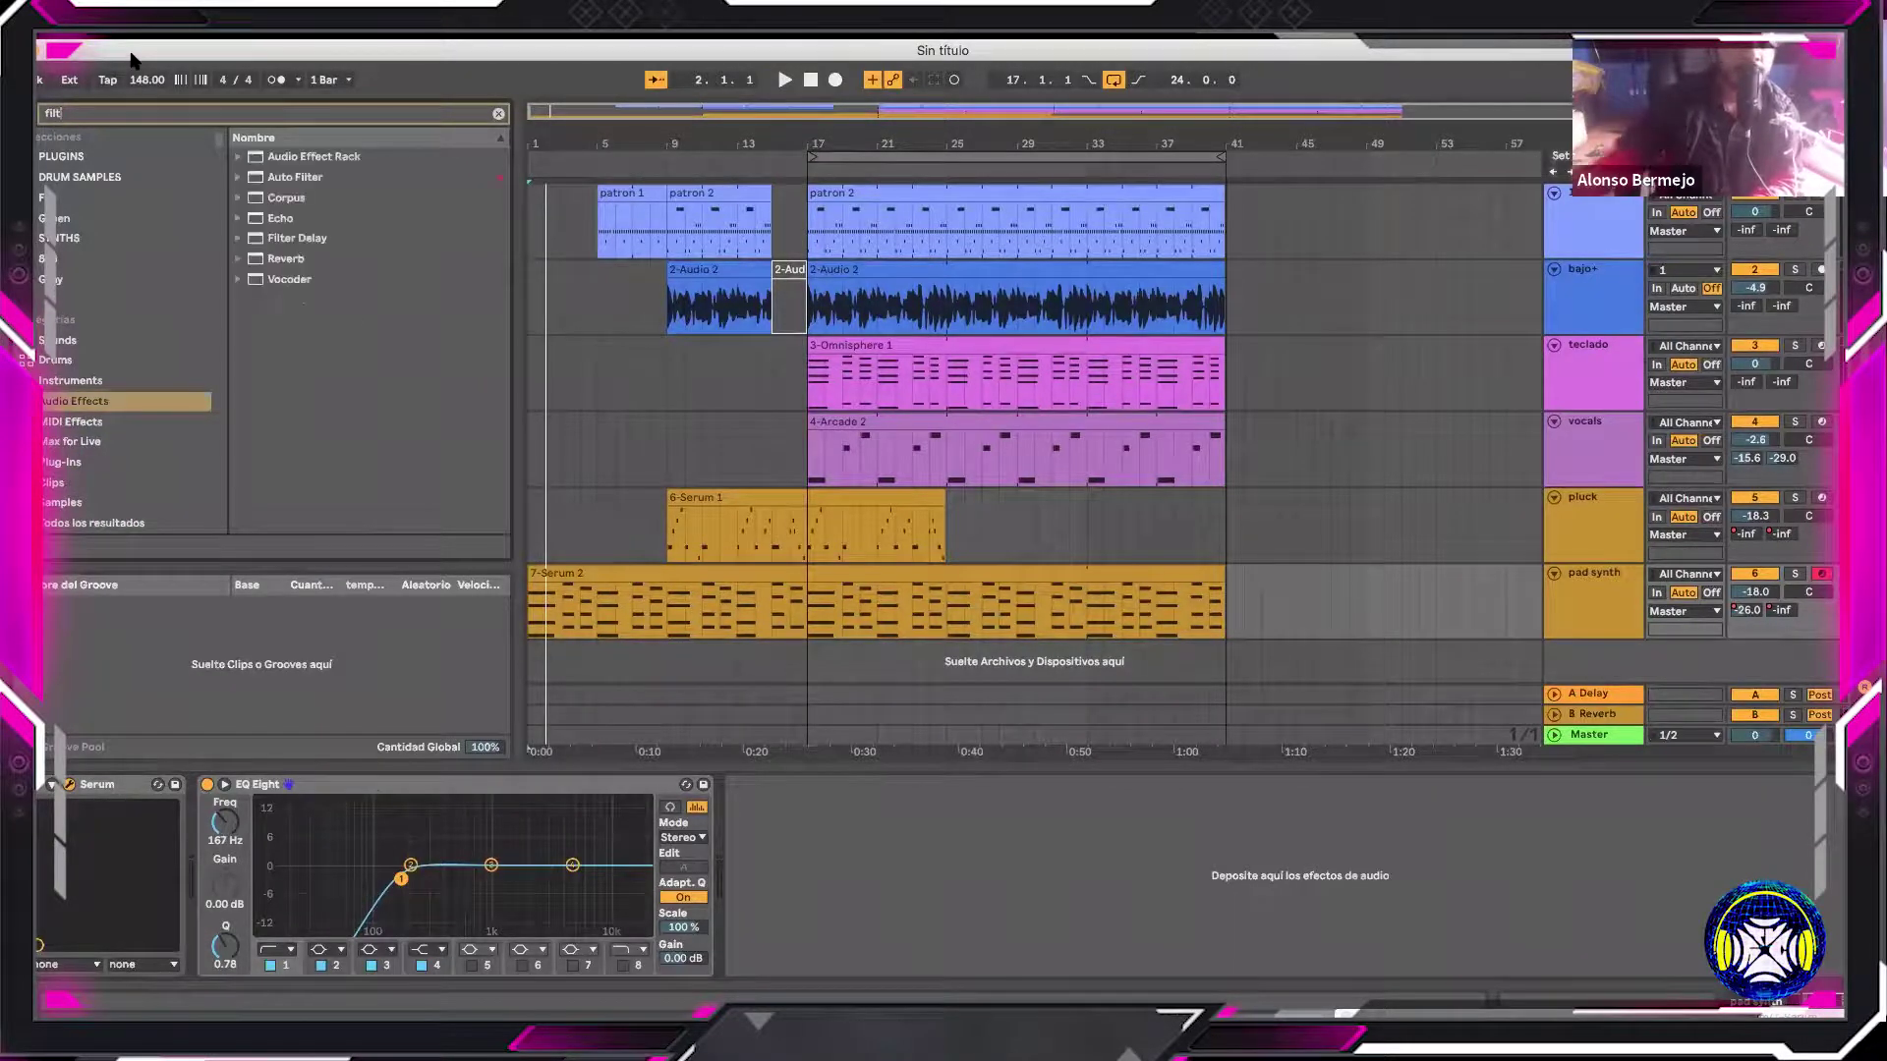
{"action": "left_click", "coordinate": [257, 177]}
{"action": "left_click_drag", "start_coordinate": [1118, 934], "coordinate": [1017, 900]}
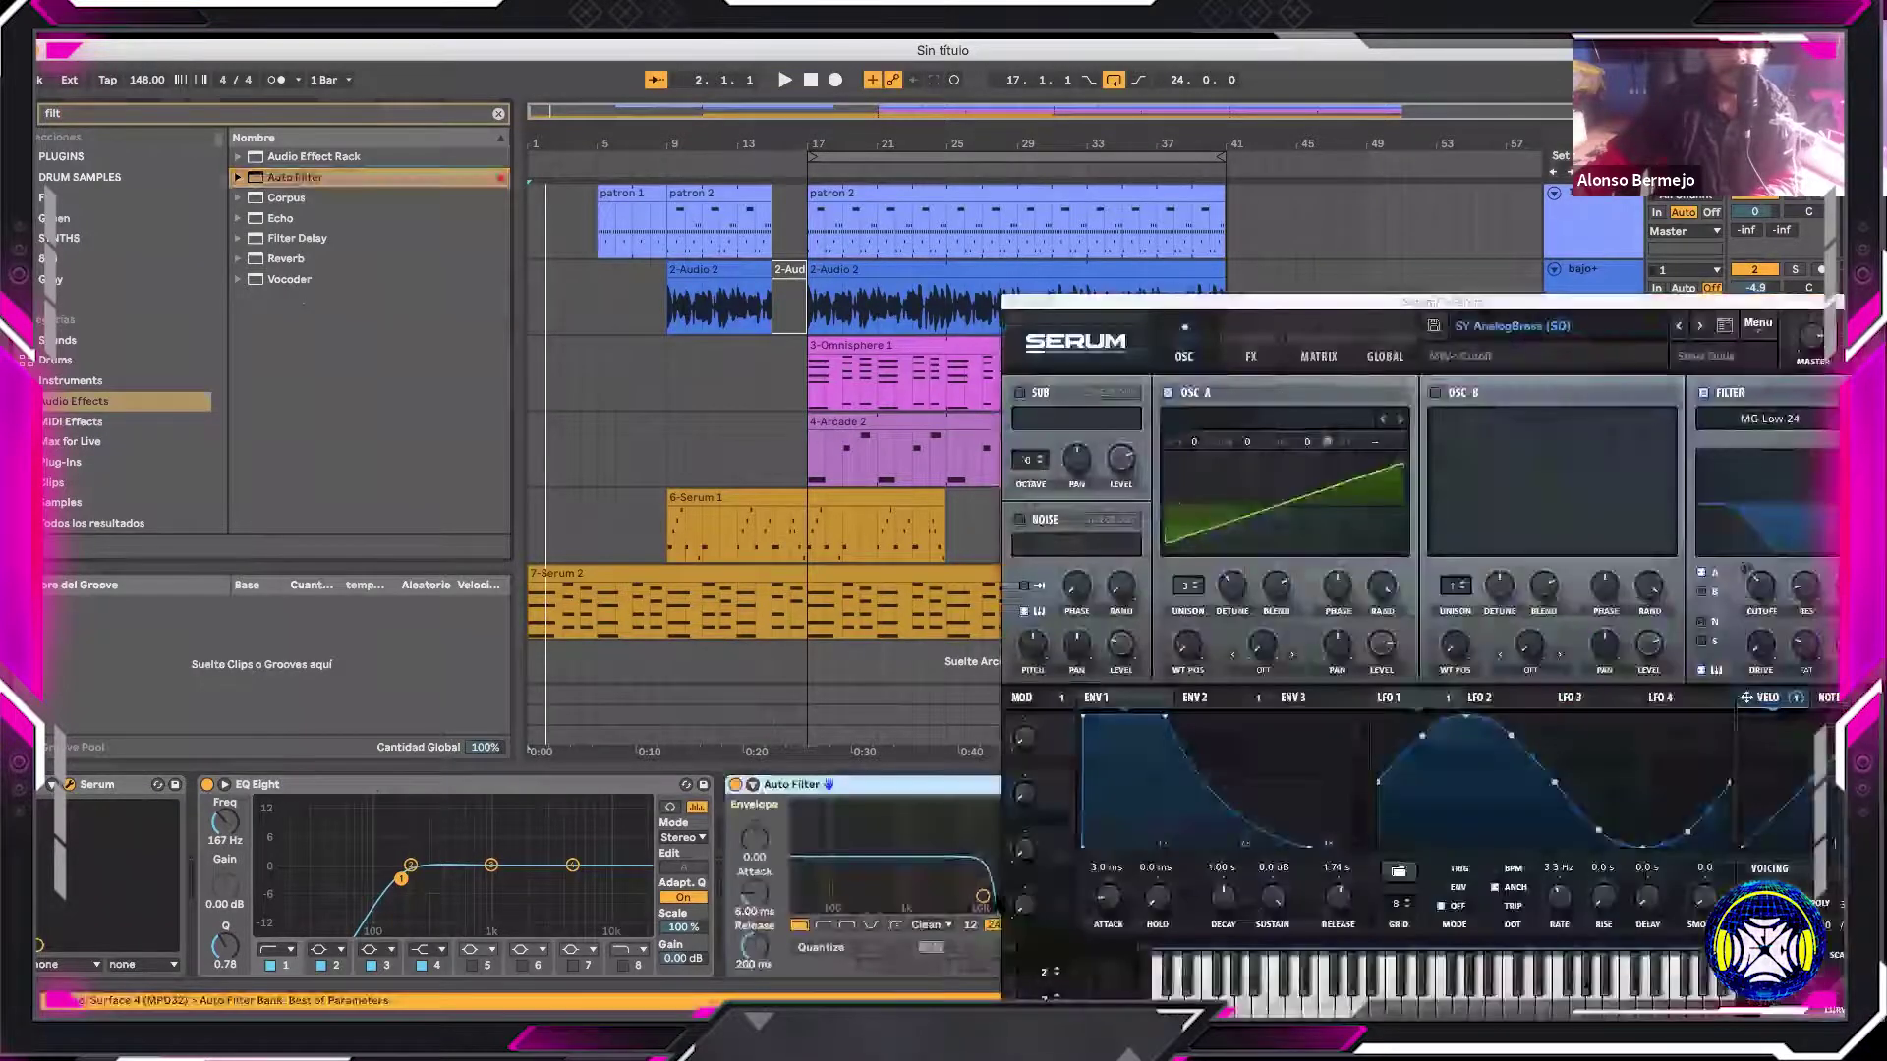
Audition the pad's Auto Filter, set its cutoff to about 1.73 kHz, and arm arrangement recording from bar 1 with the Serum window aside
{"action": "key", "text": "space"}
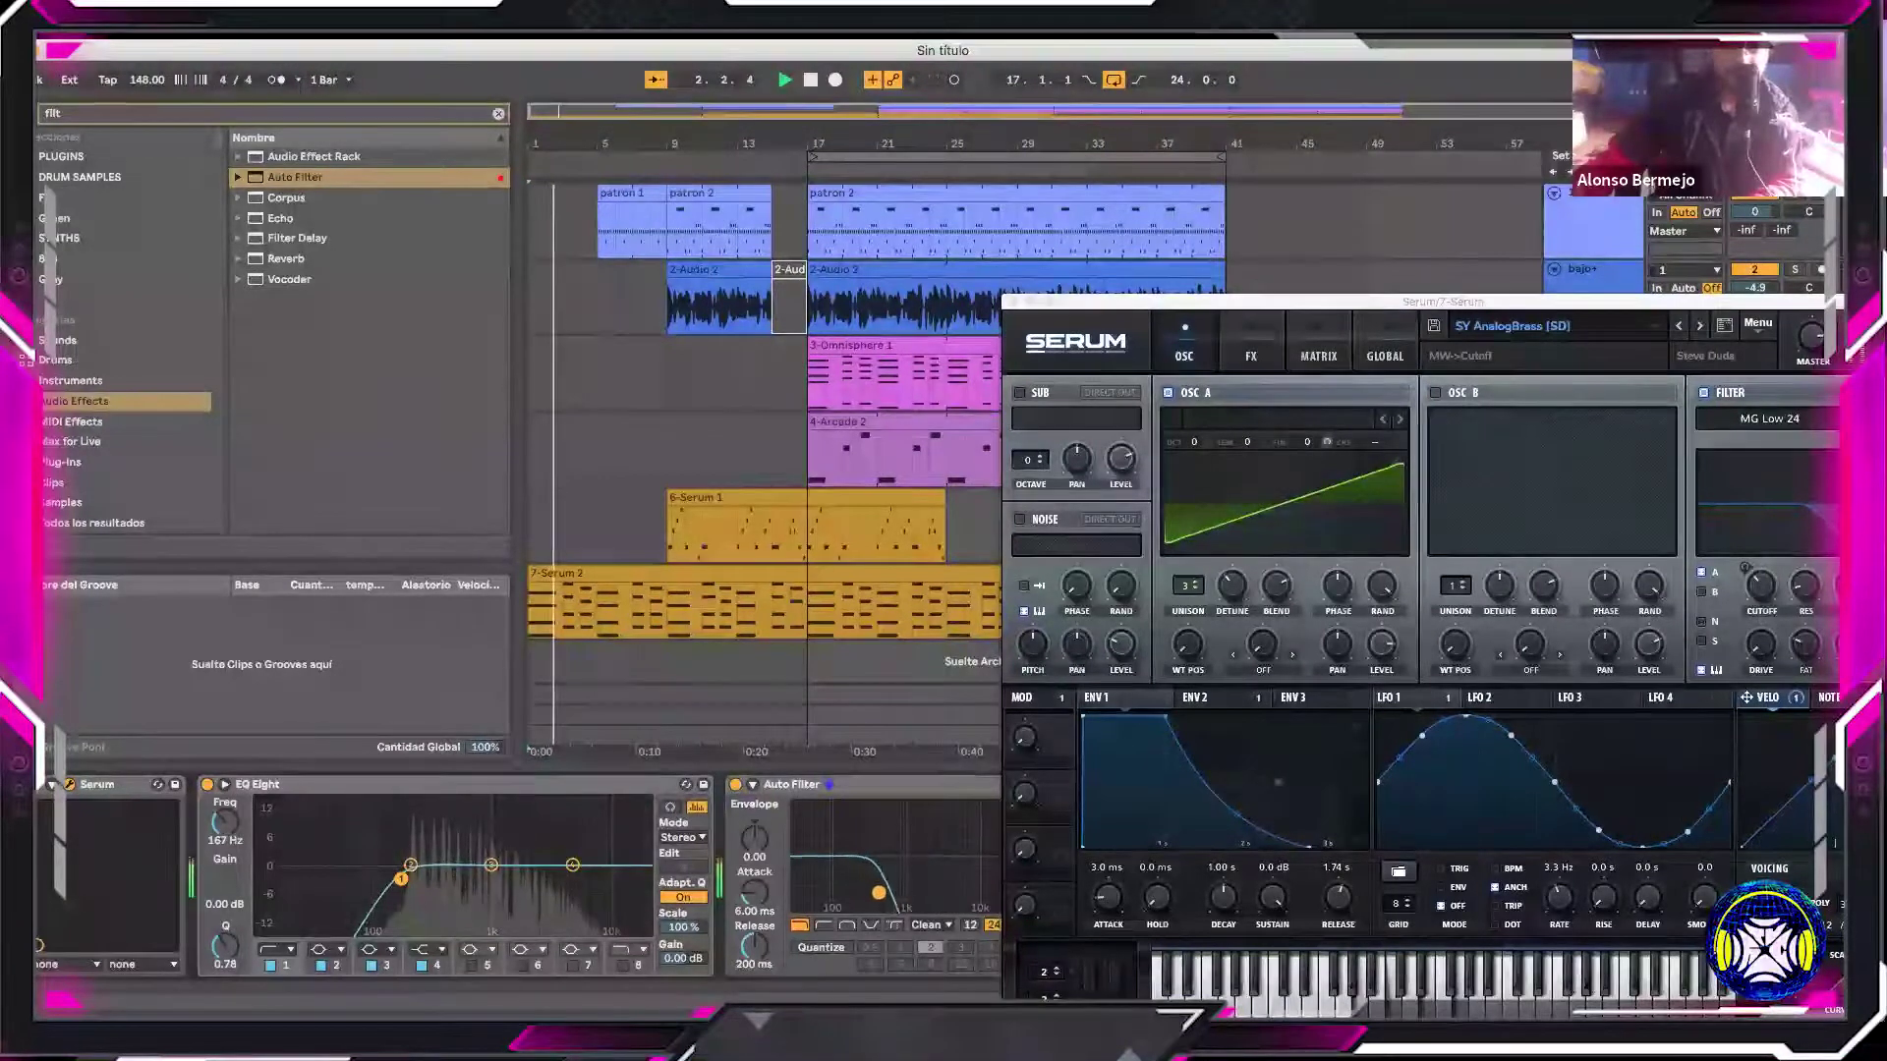
{"action": "key", "text": "space"}
{"action": "left_click", "coordinate": [812, 79]}
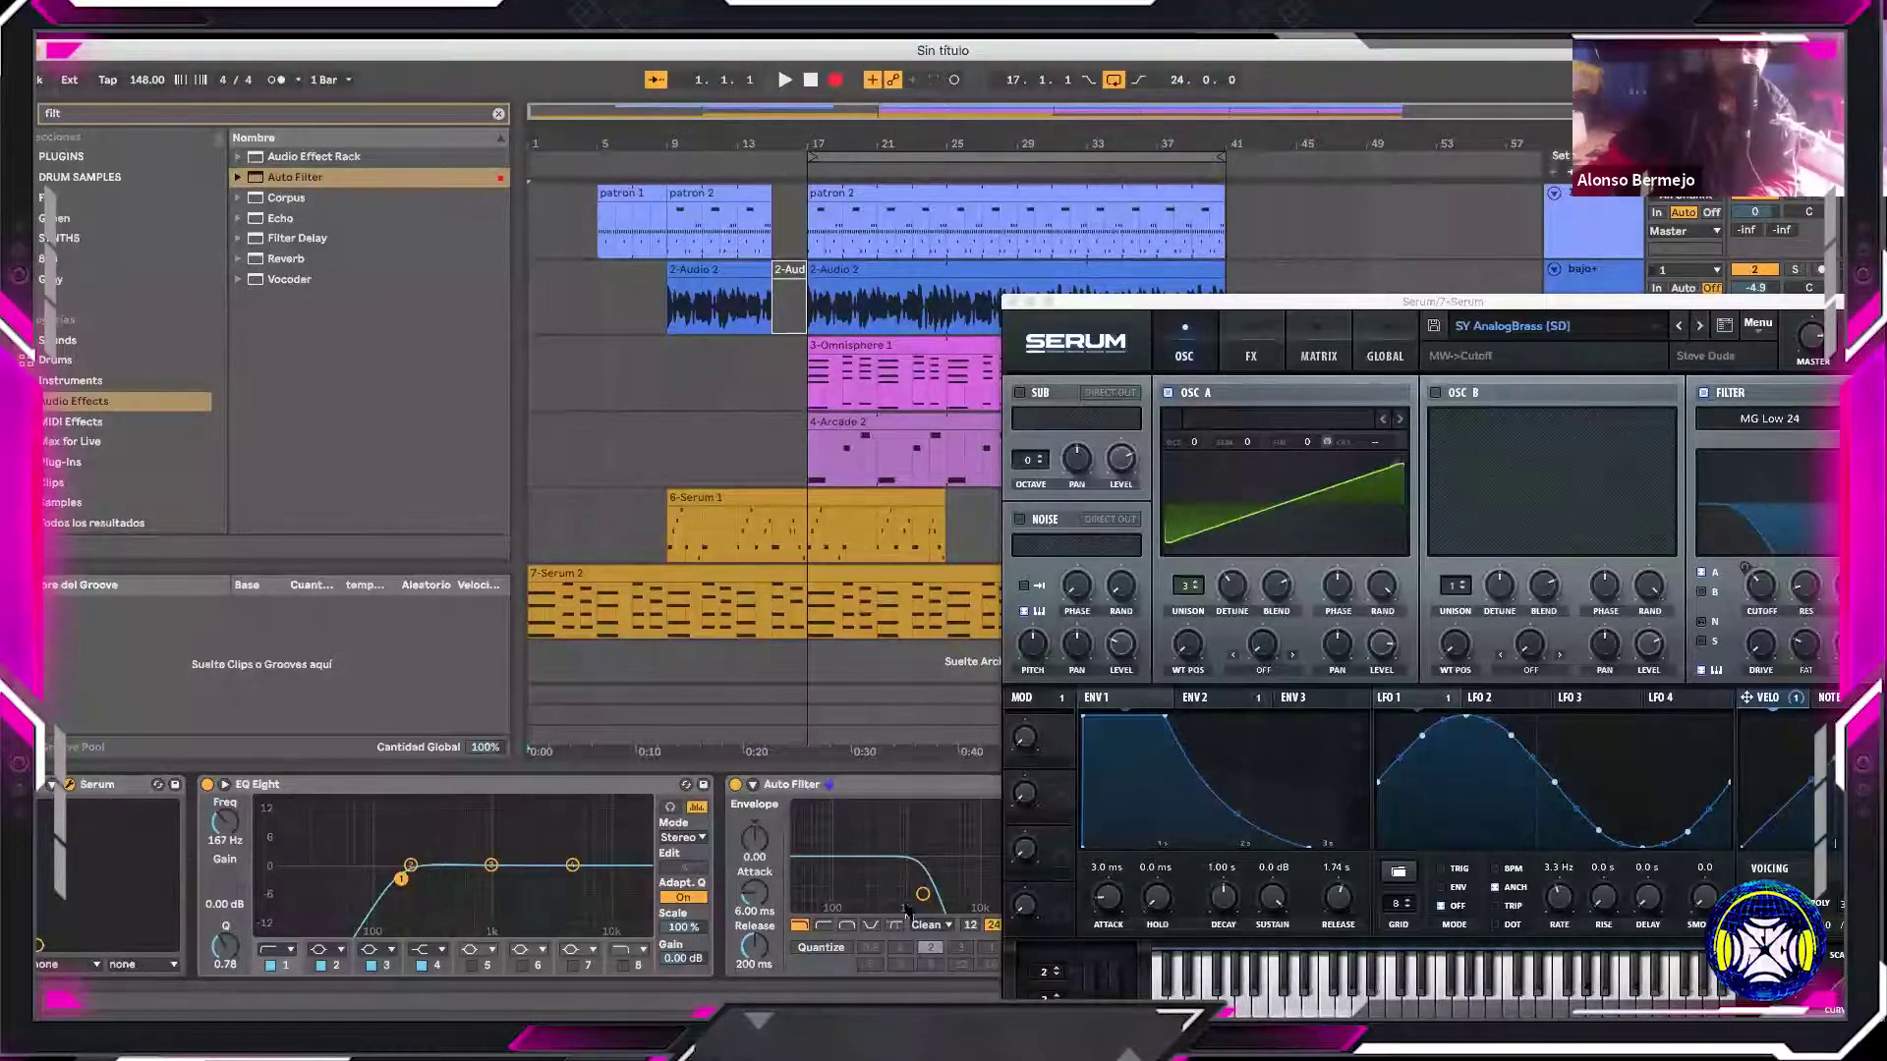
{"action": "left_click_drag", "start_coordinate": [1091, 295], "coordinate": [1688, 316]}
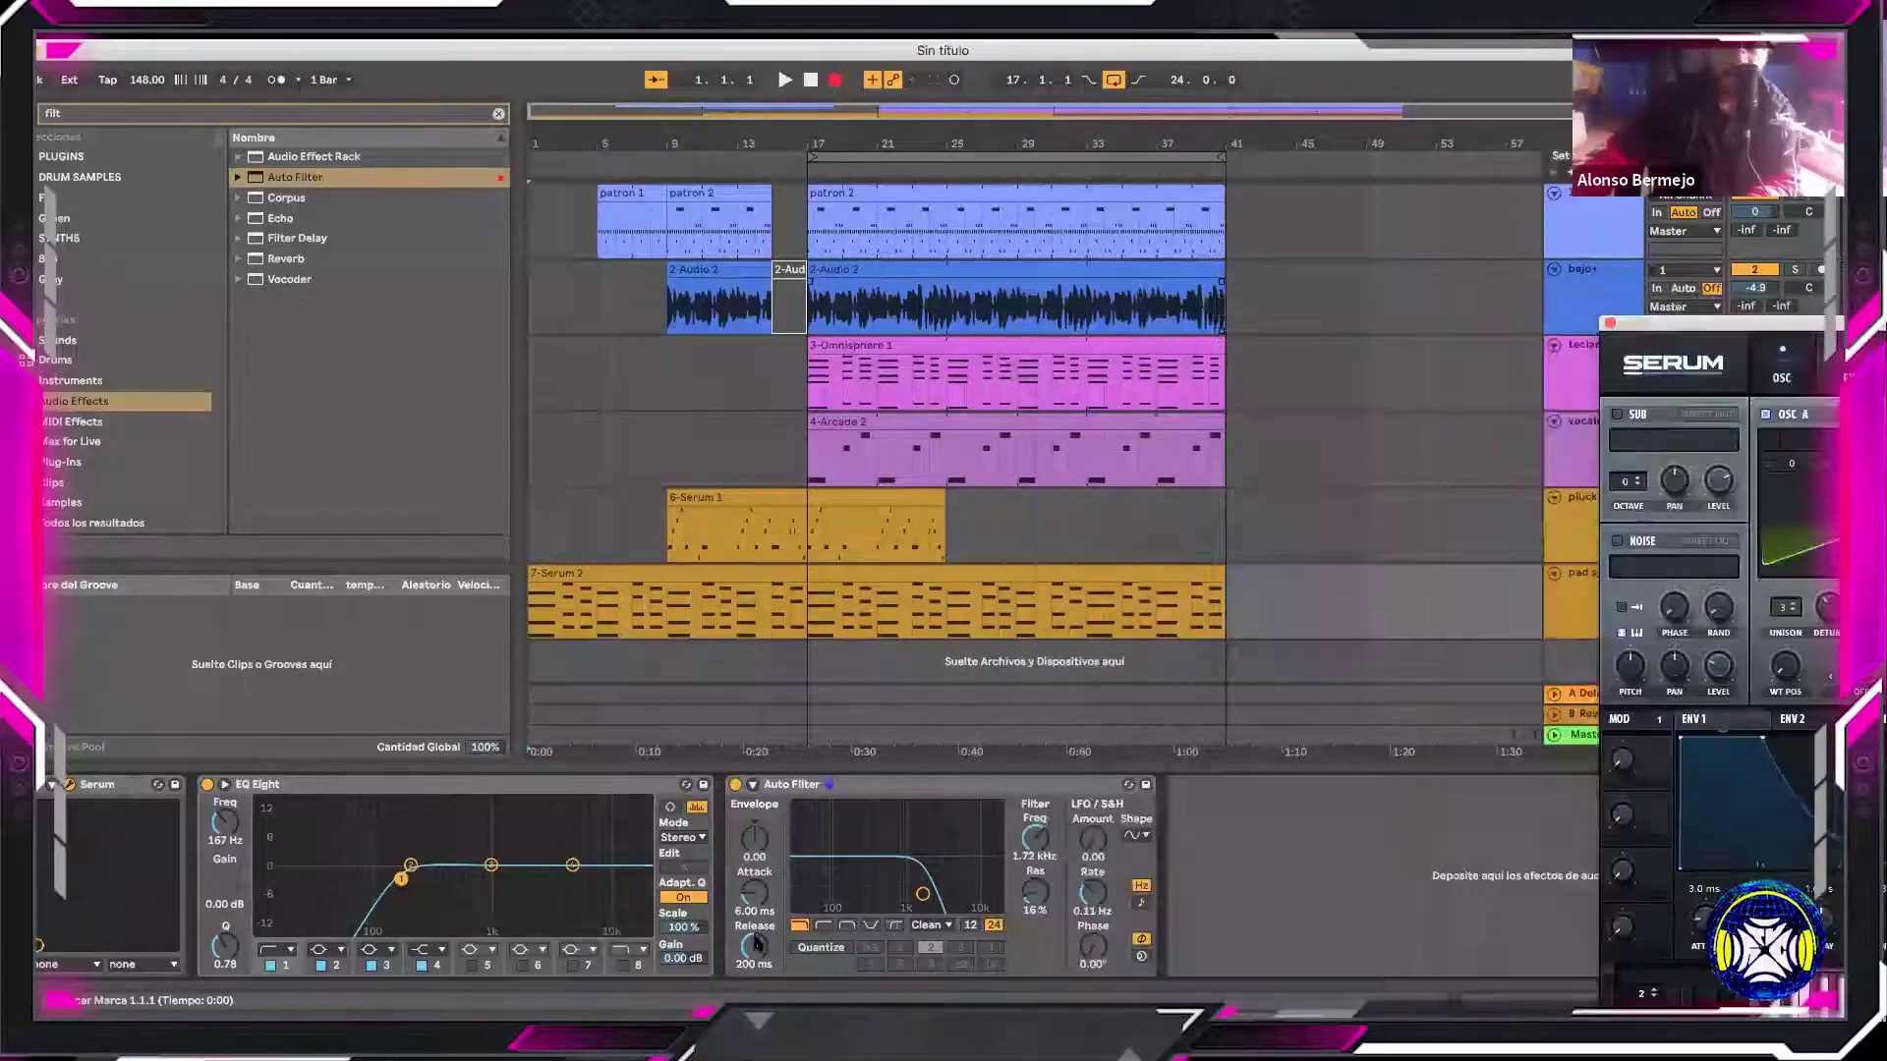
Record pad synth filter automation from bar 1, opening the cutoff to 5.95 kHz with 43% resonance and switching Auto Filter off just after bar 9
{"action": "key", "text": "space"}
{"action": "left_click_drag", "start_coordinate": [835, 889], "coordinate": [887, 900]}
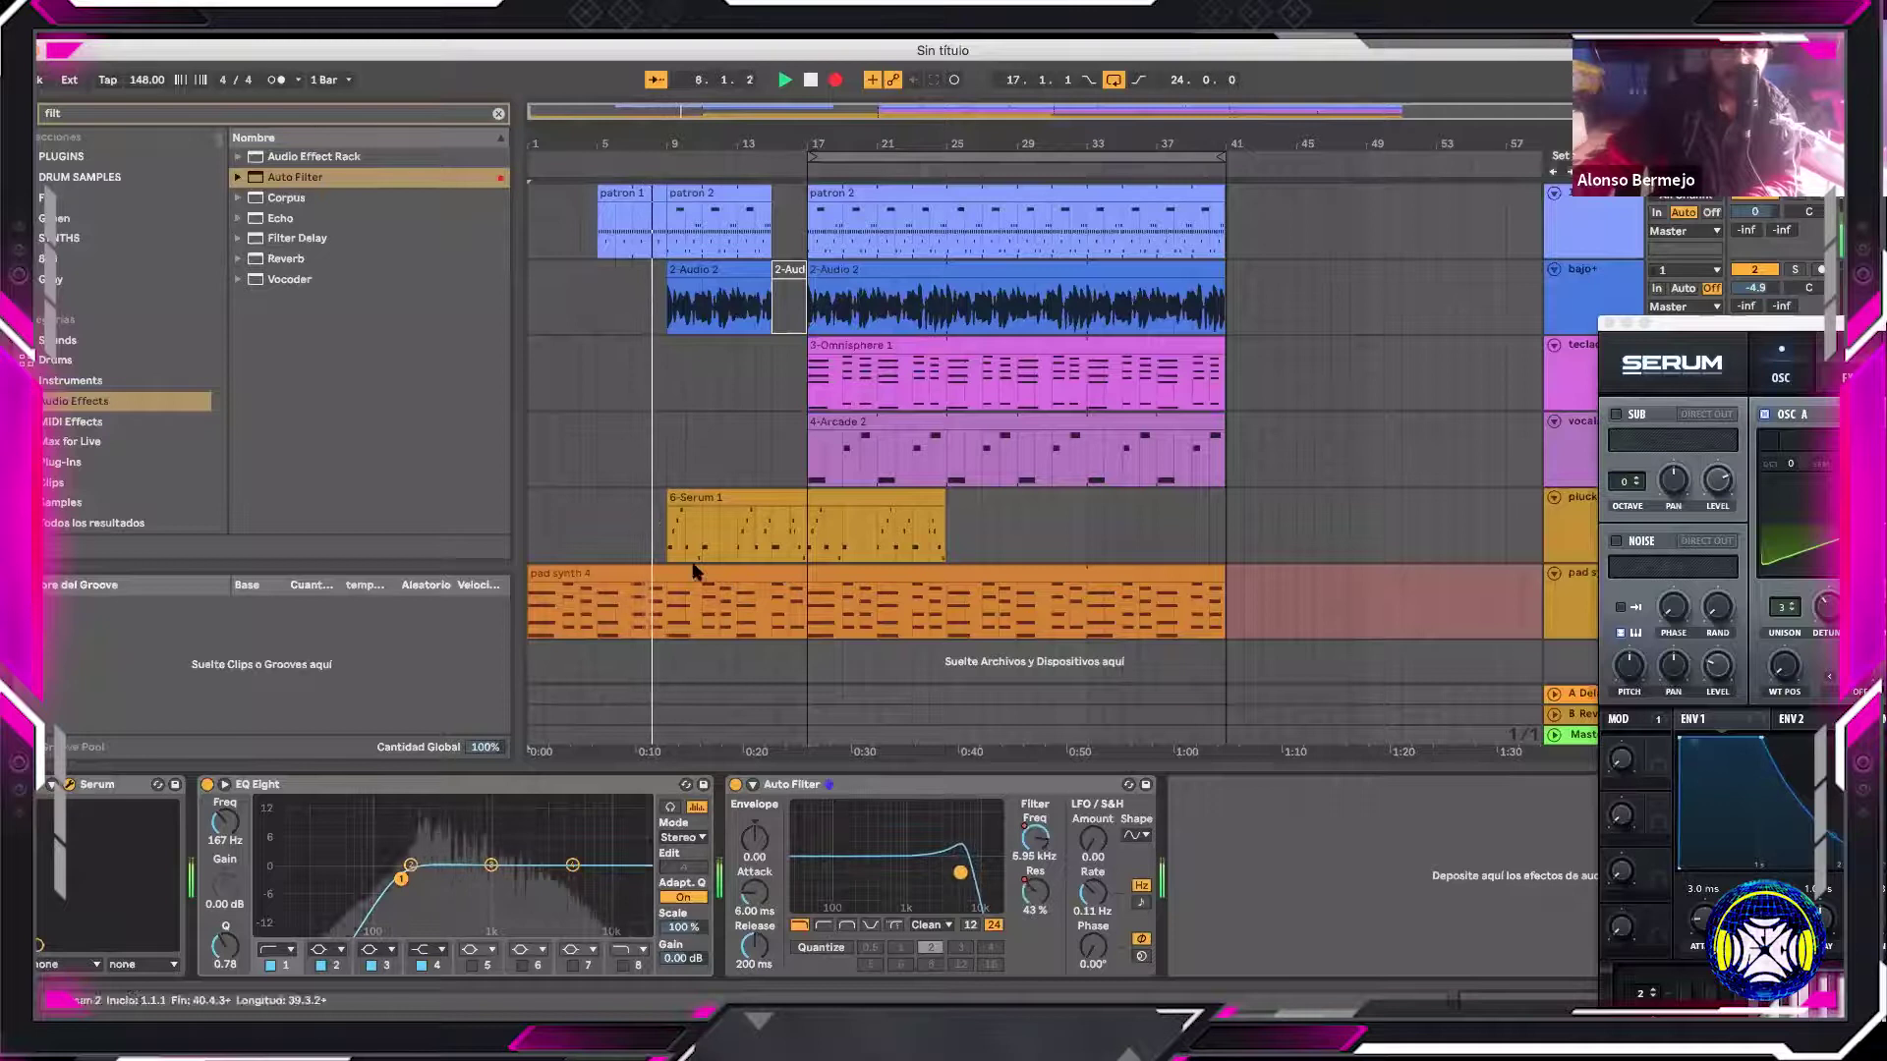
{"action": "left_click", "coordinate": [733, 785]}
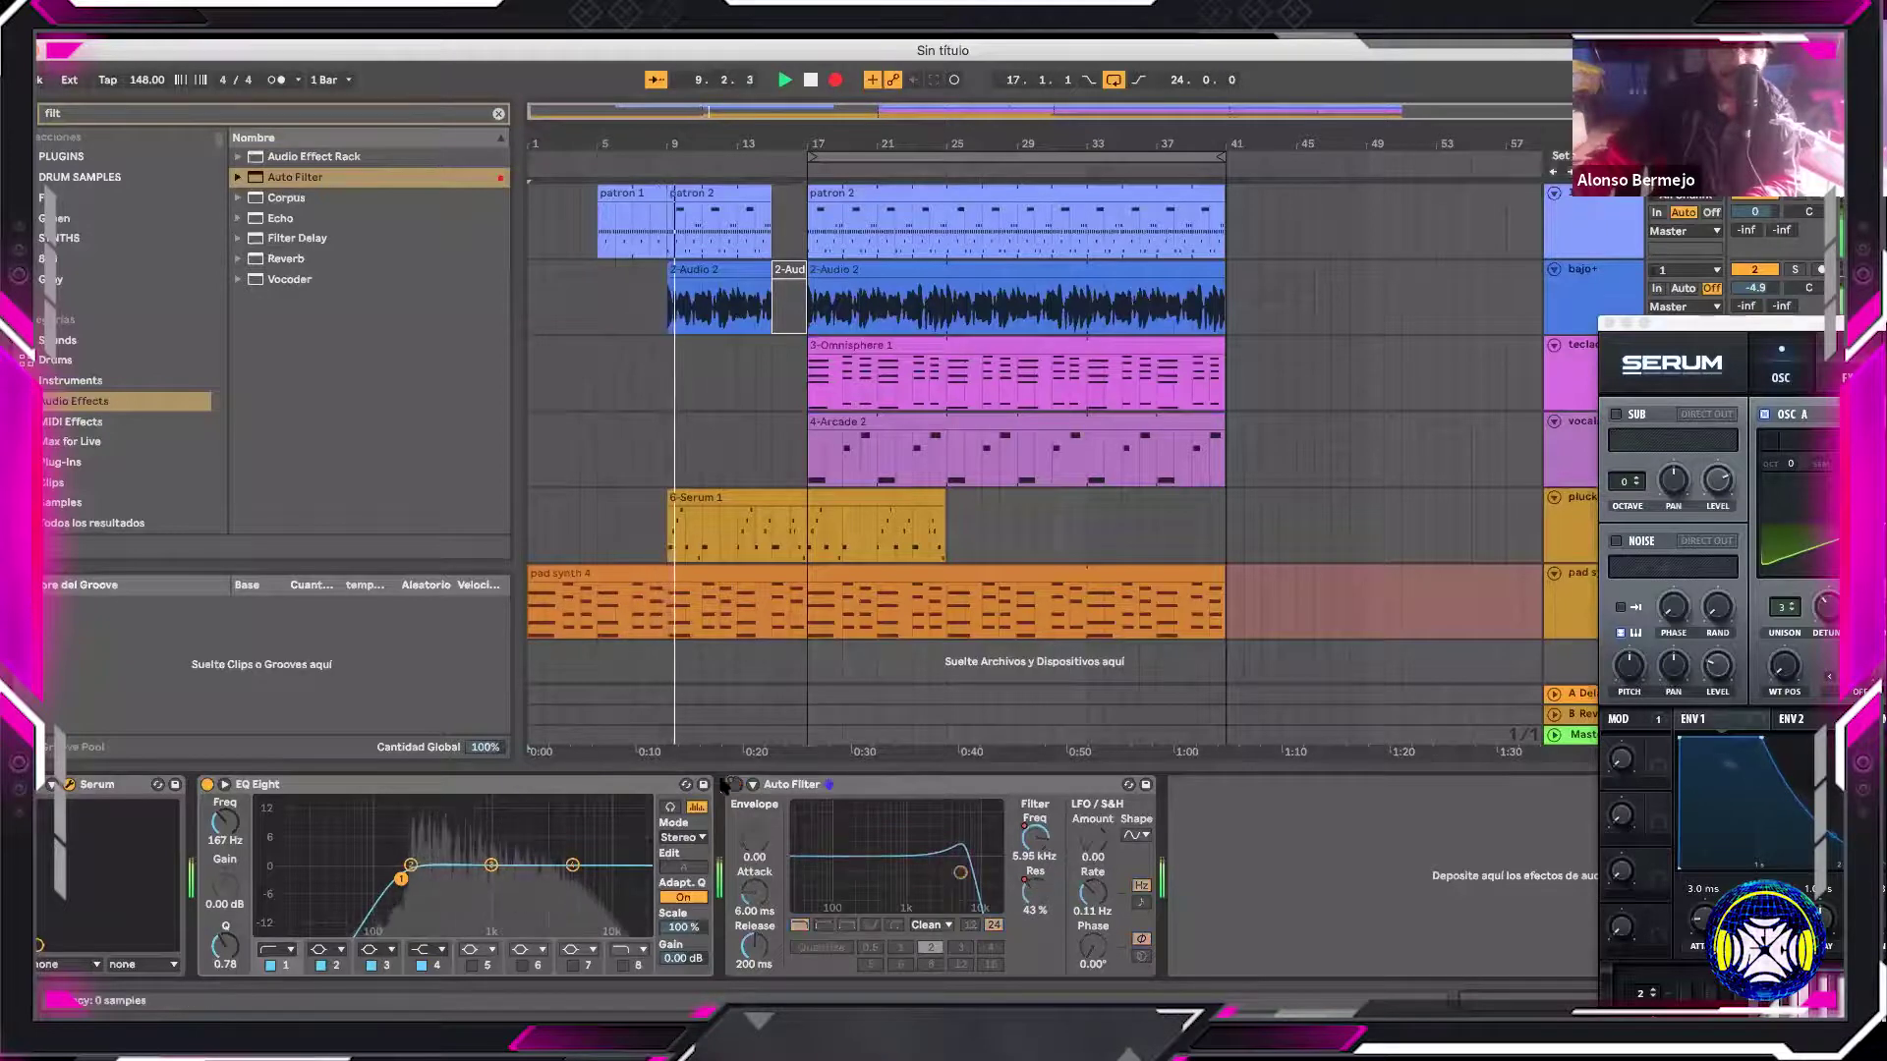
{"action": "key", "text": "space"}
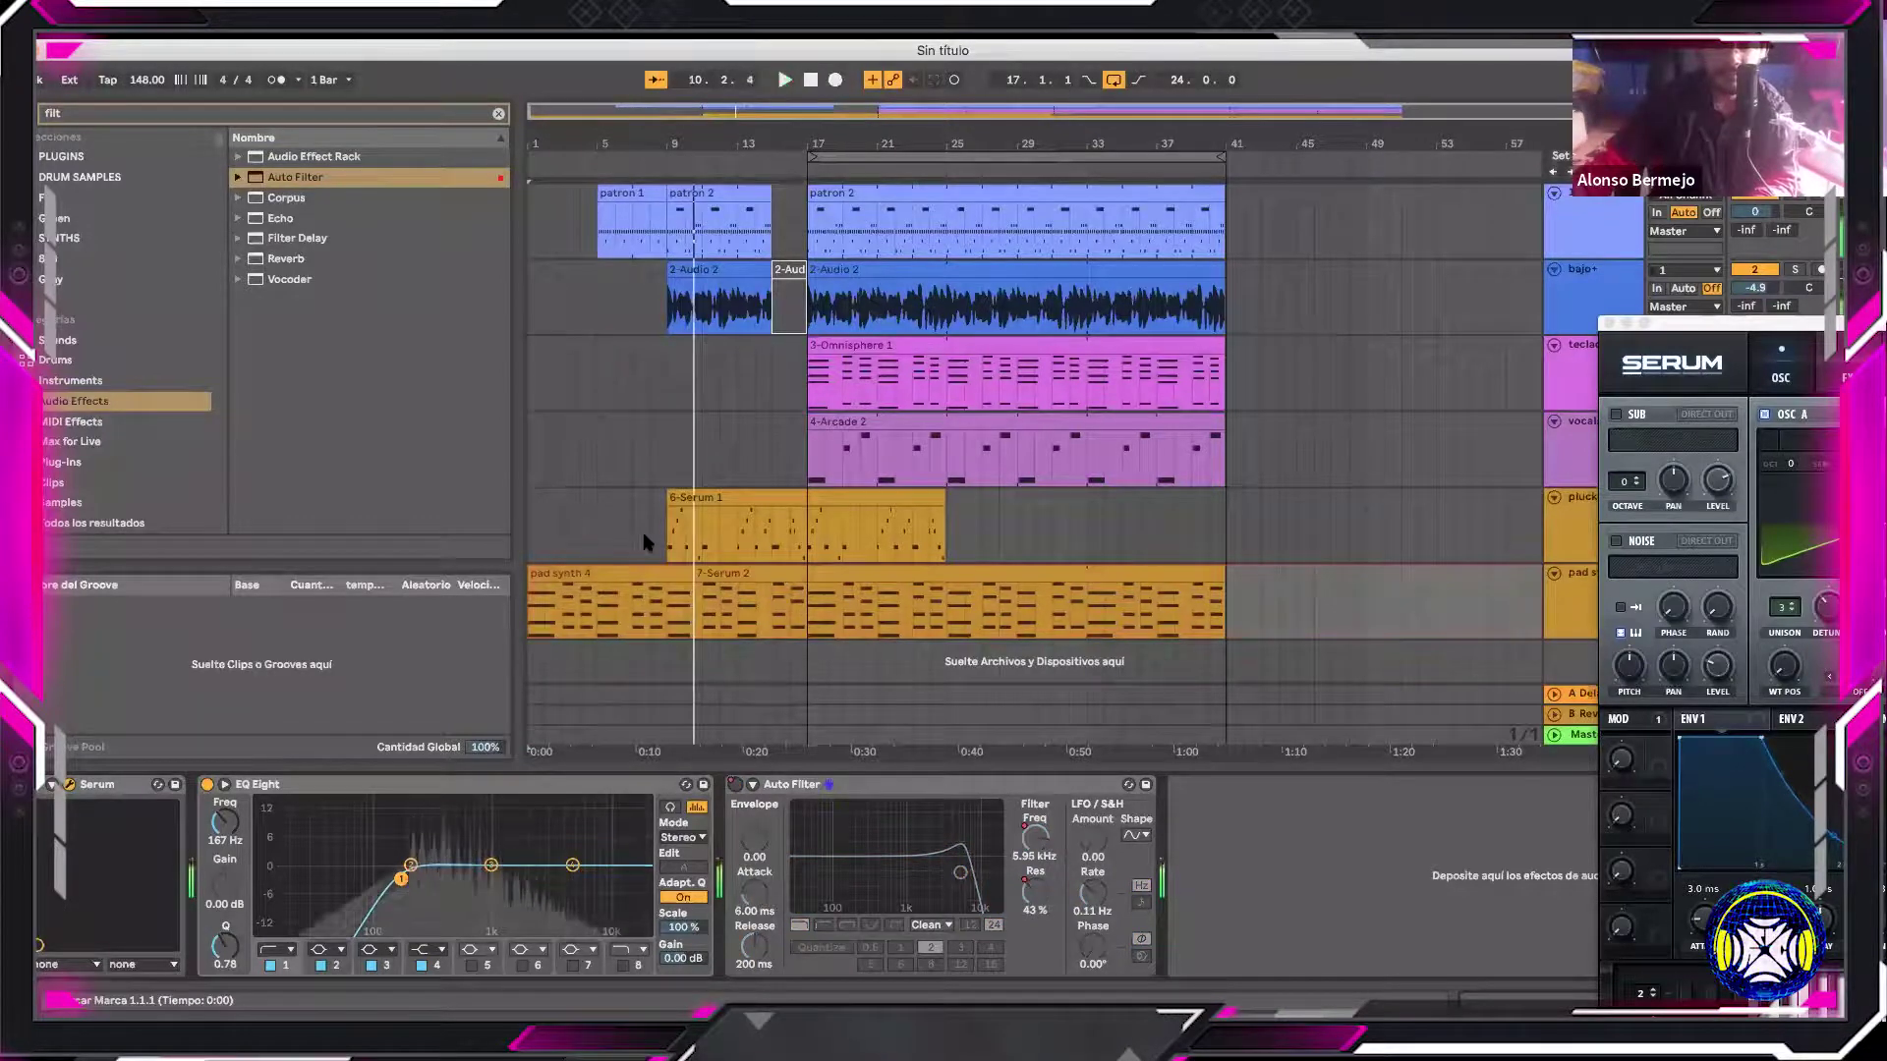
Move the Omnisphere window aside and show the tracks' automation in the arrangement
{"action": "left_click", "coordinate": [1402, 343]}
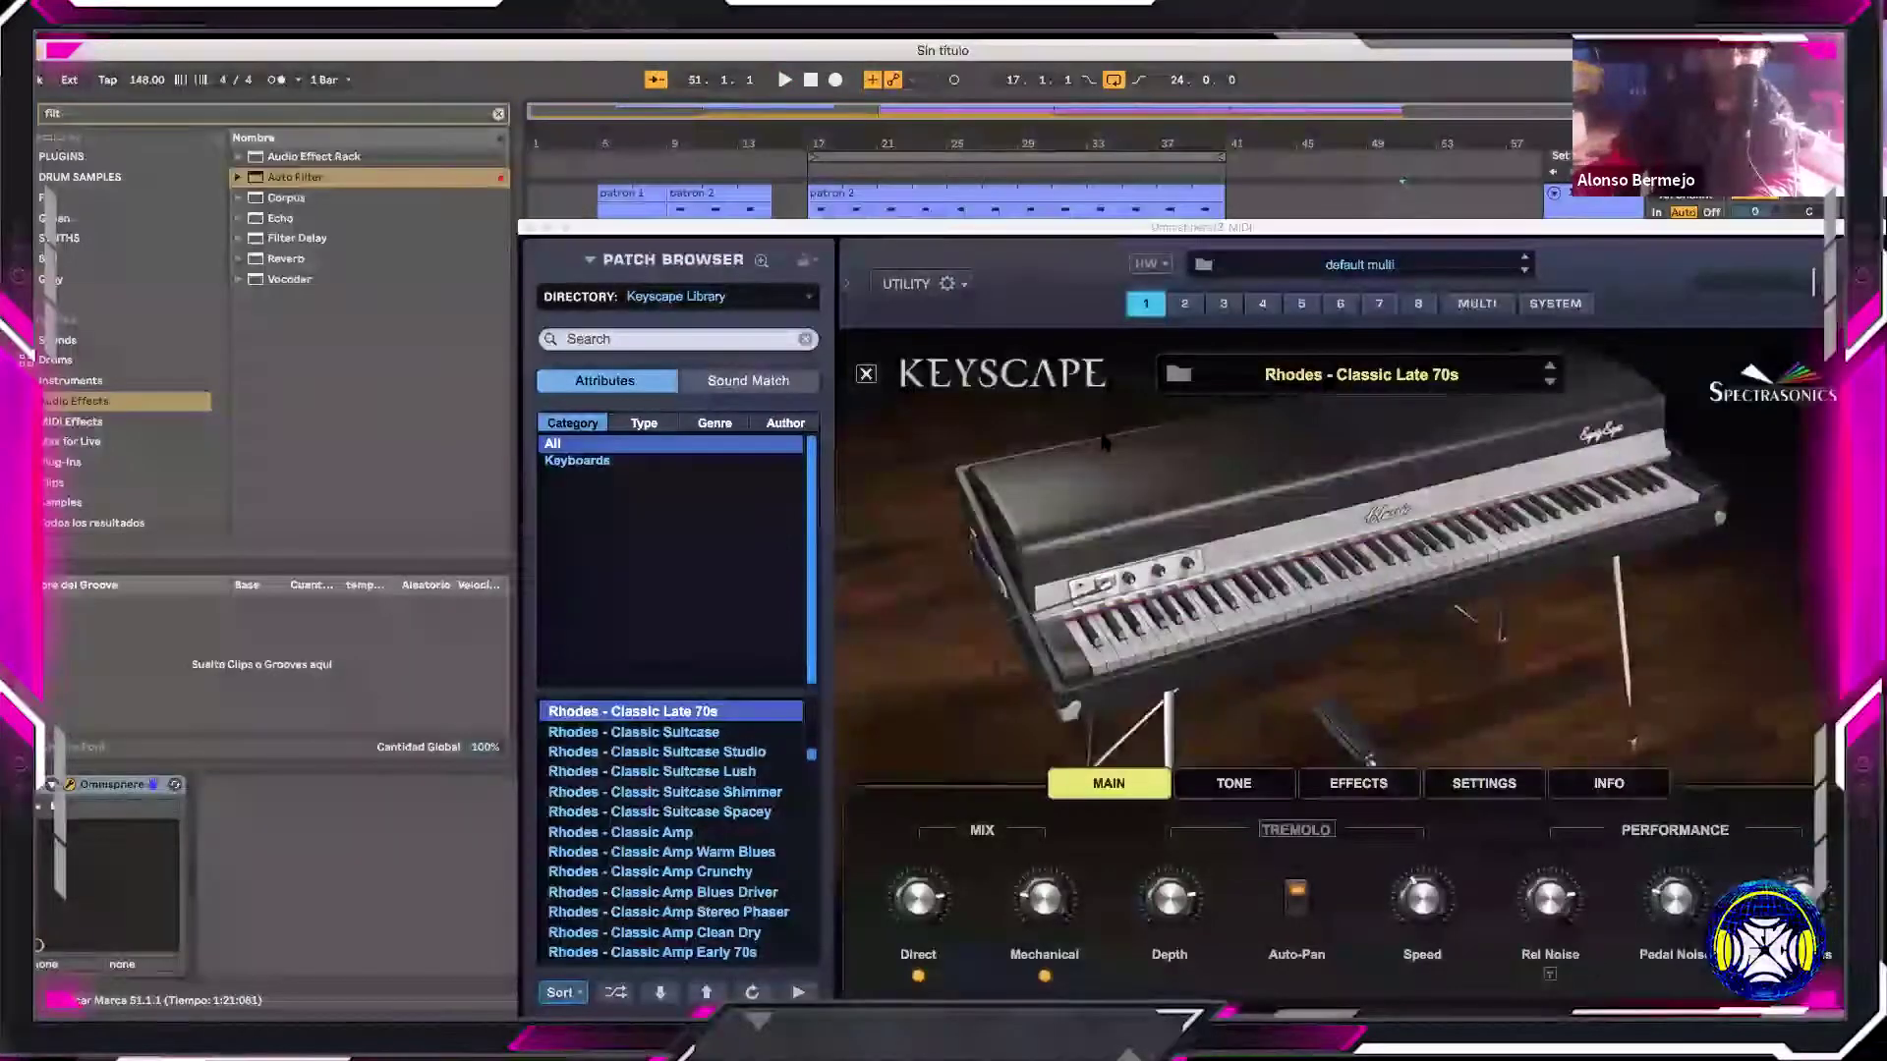
{"action": "left_click_drag", "start_coordinate": [823, 227], "coordinate": [1882, 857]}
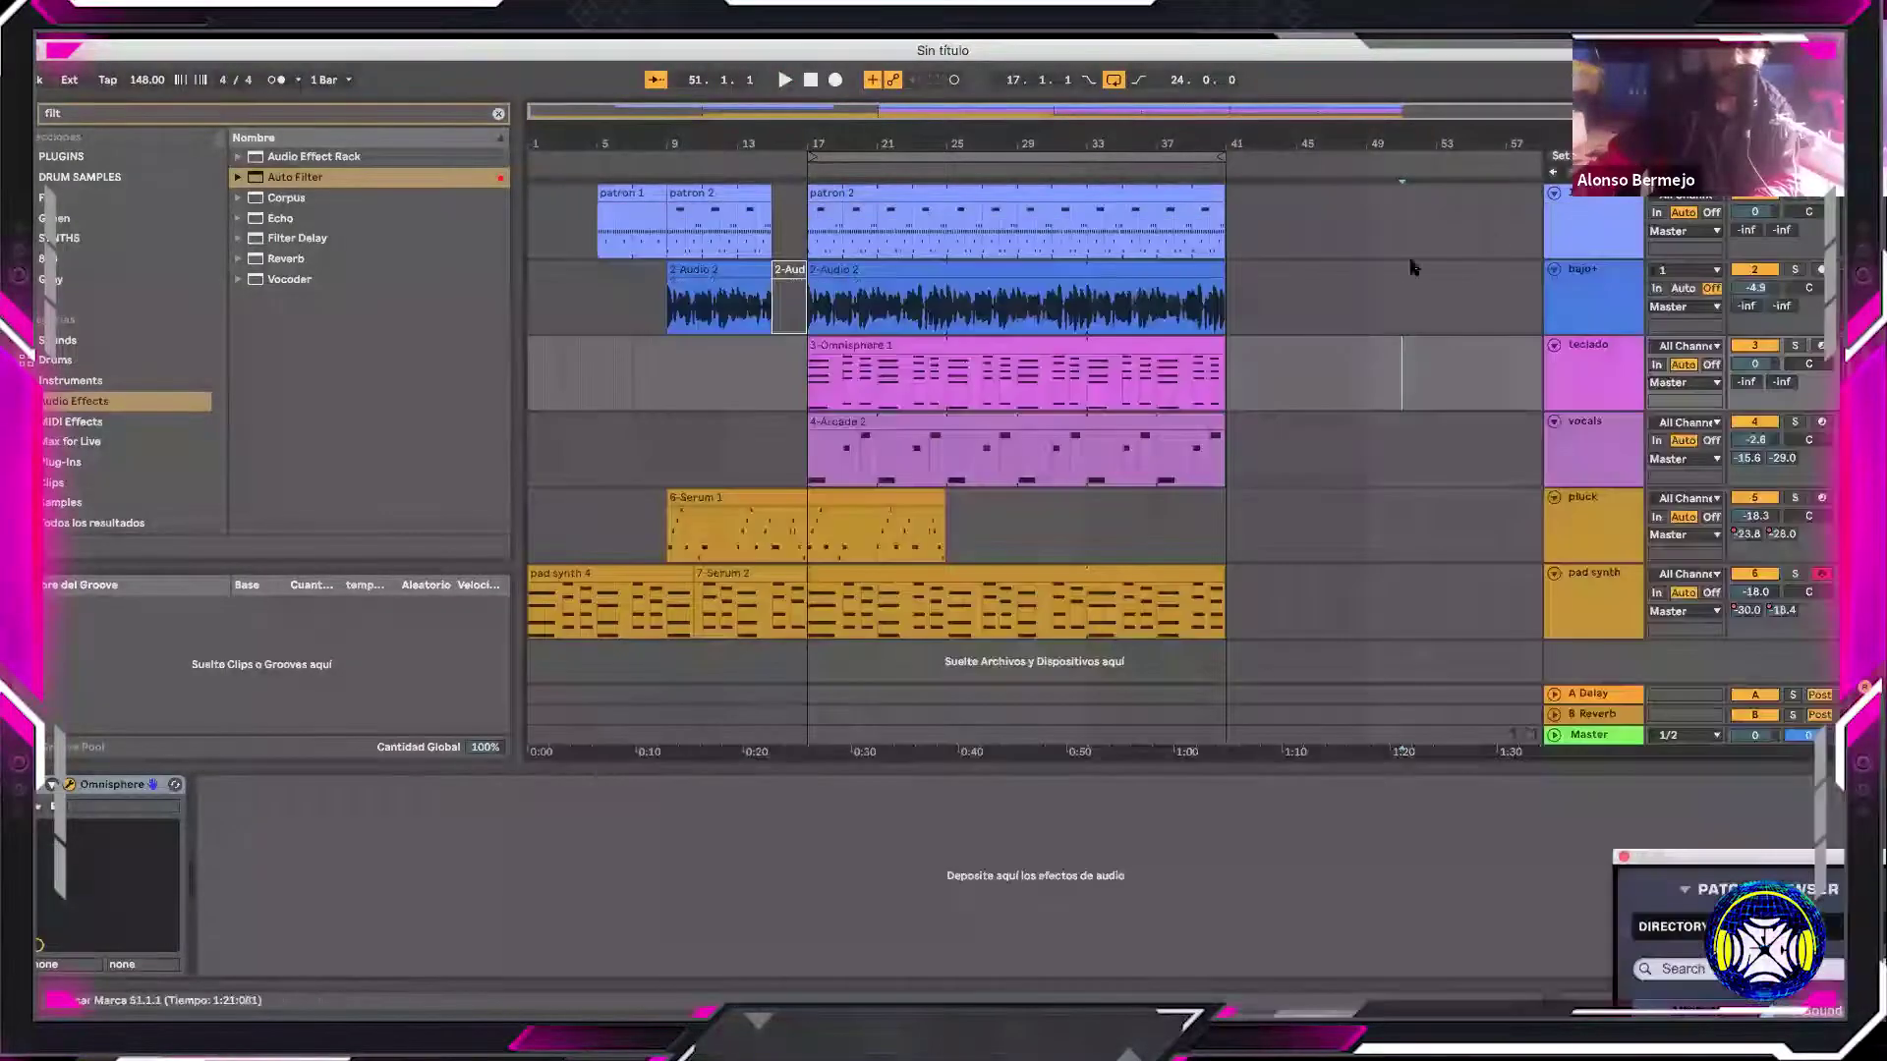
{"action": "left_click", "coordinate": [1333, 201]}
{"action": "left_click", "coordinate": [1276, 257]}
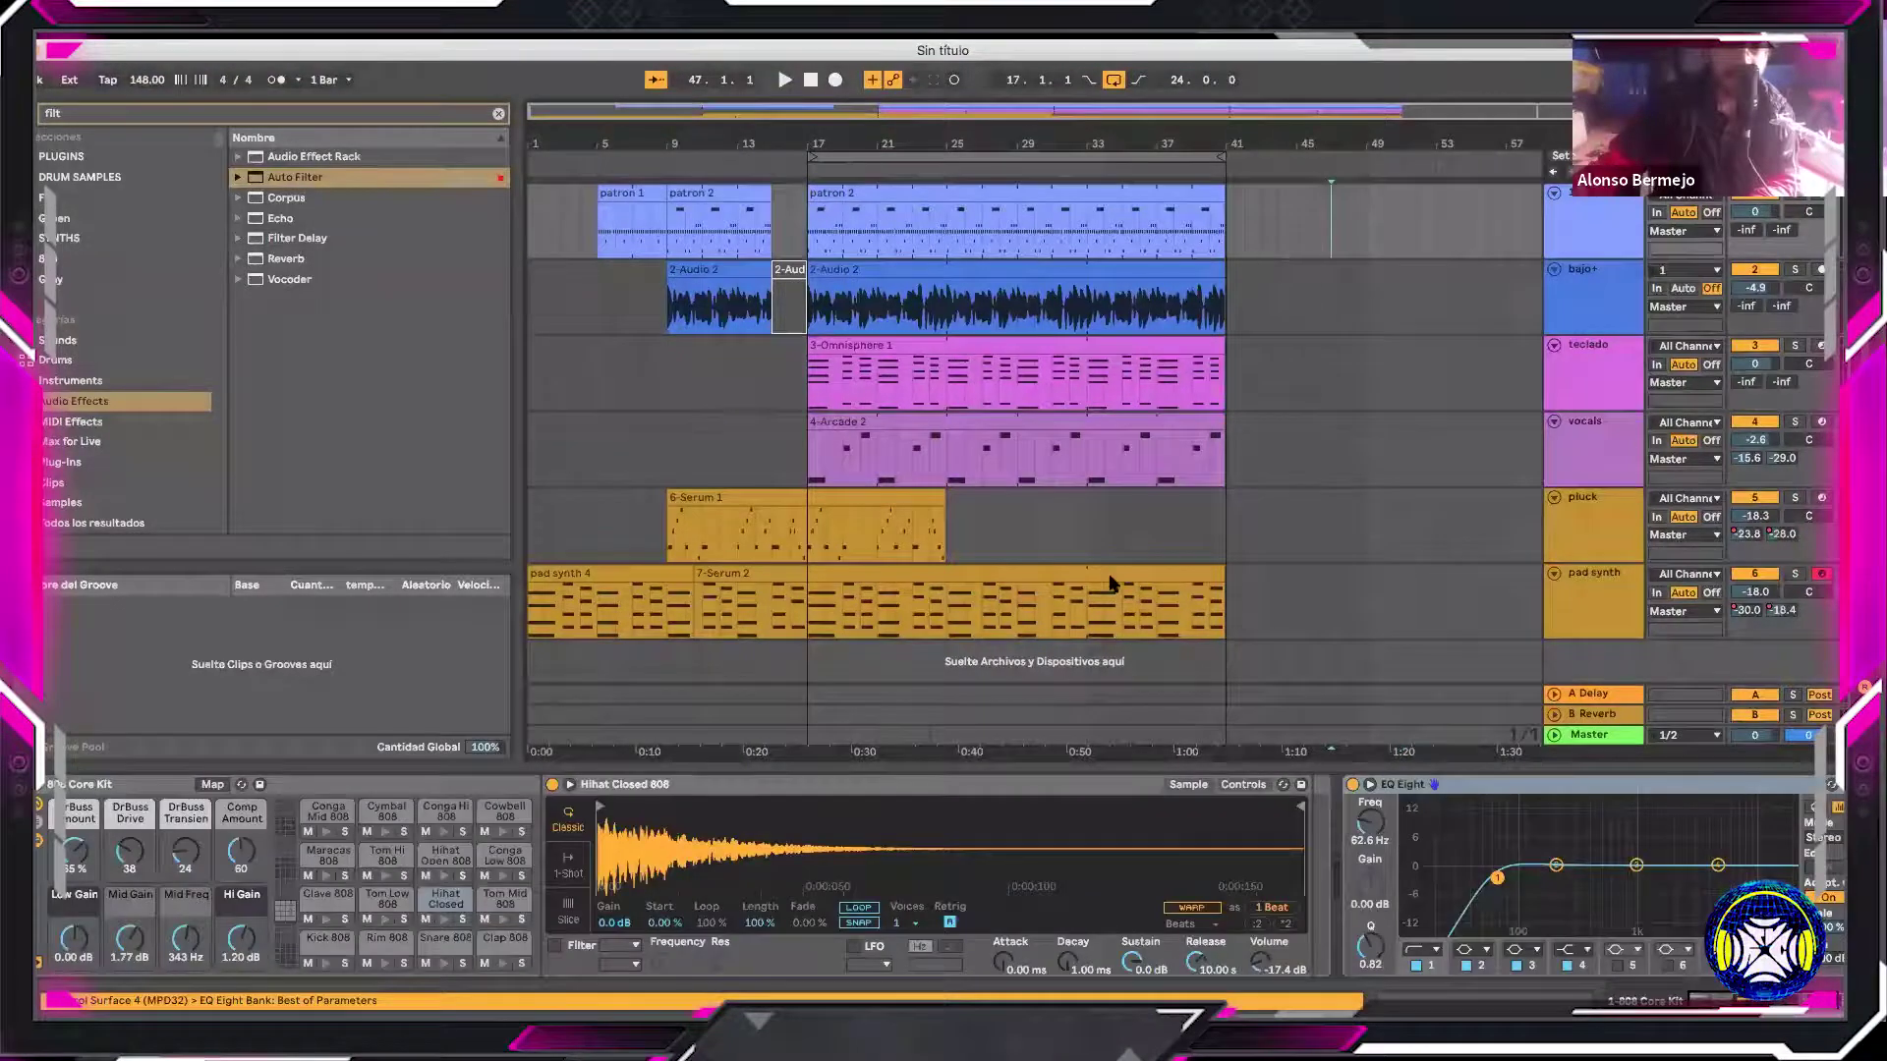
{"action": "key", "text": "a"}
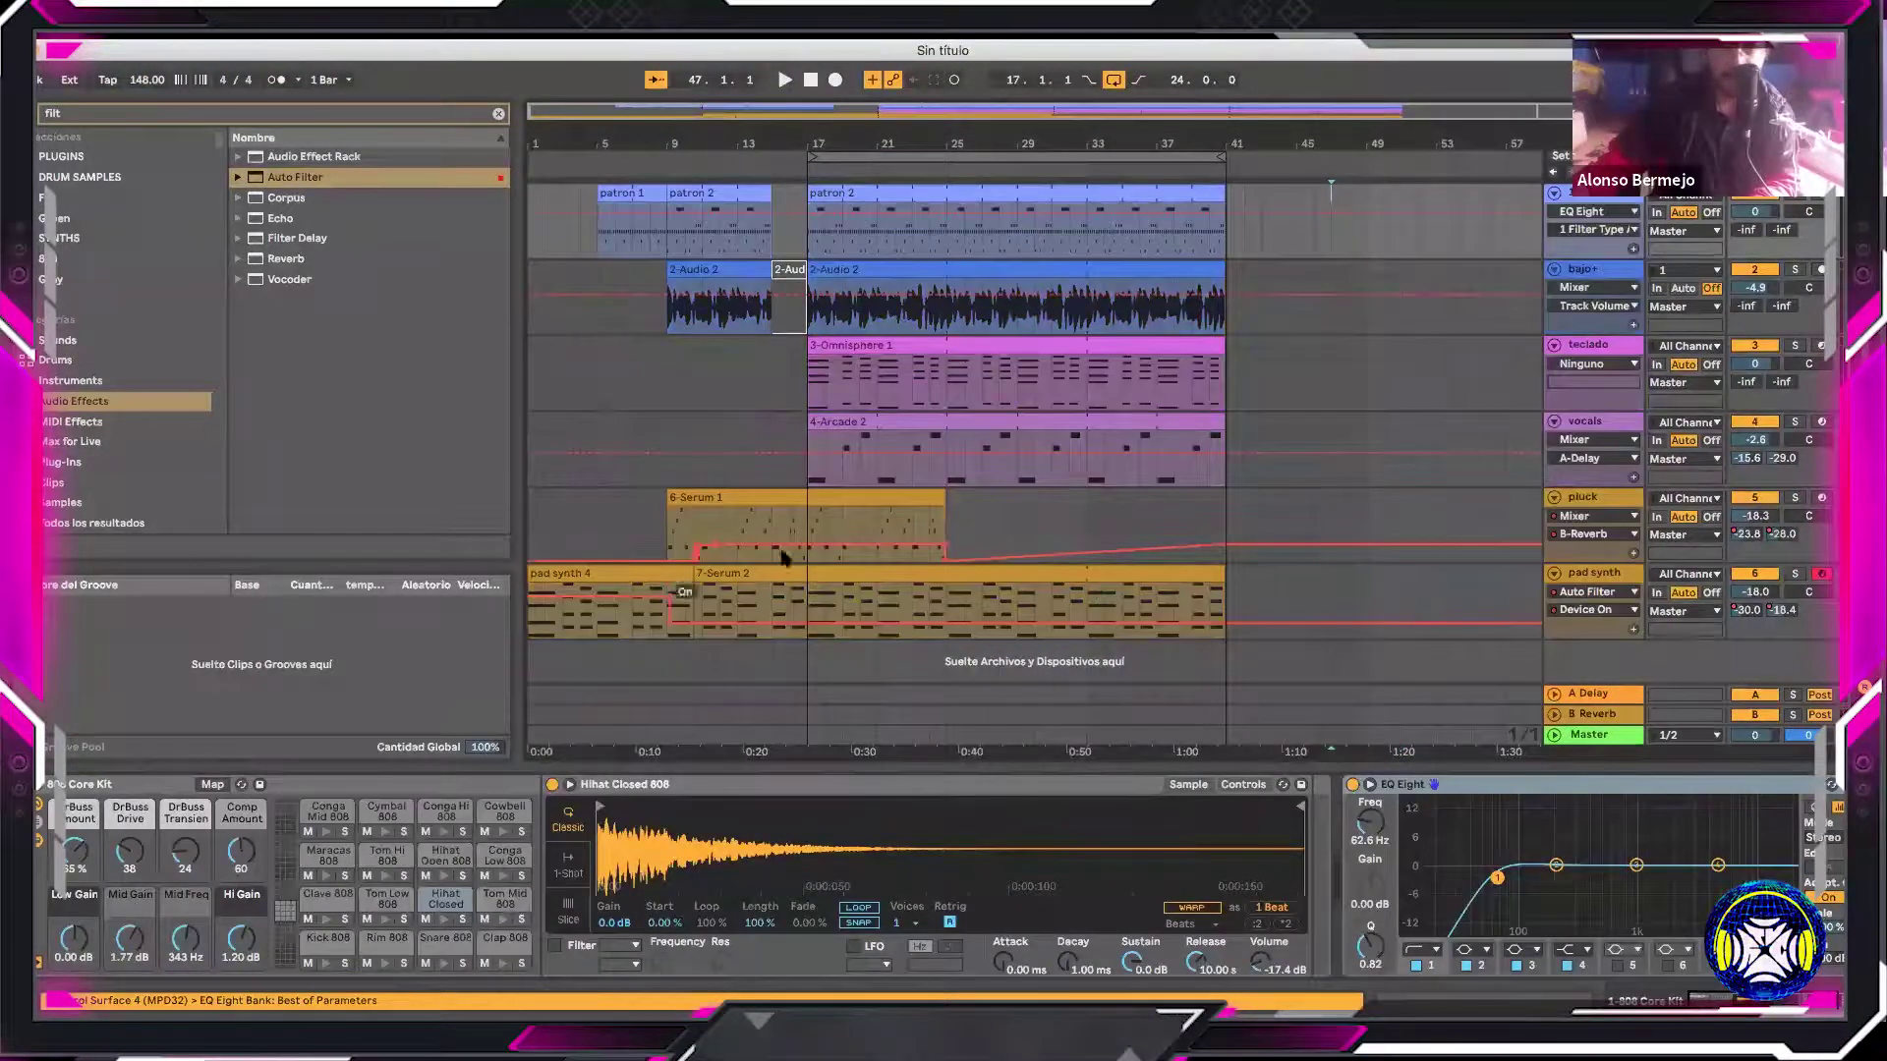
{"action": "scroll", "coordinate": [853, 498], "scroll_direction": "up", "scroll_amount": 4}
{"action": "scroll", "coordinate": [846, 589], "scroll_direction": "left", "scroll_amount": 5}
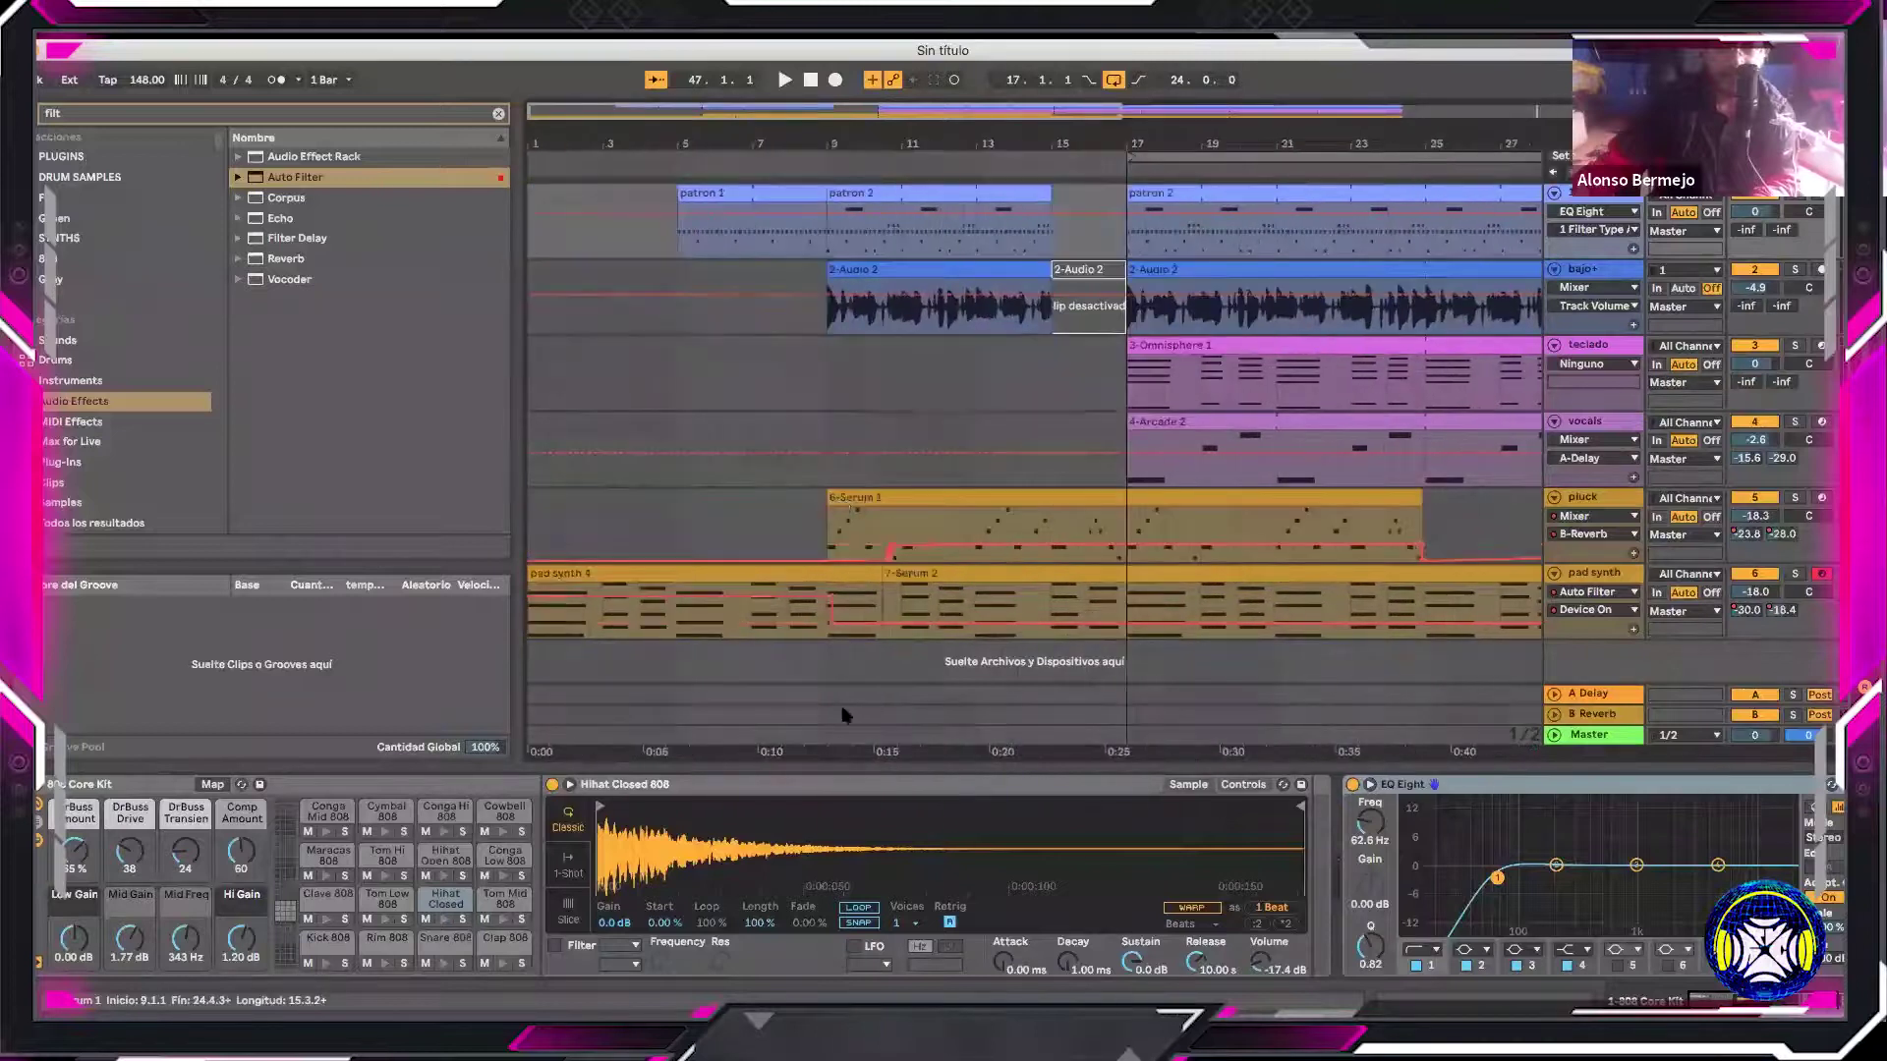
Play from the start and align the pad synth's Auto Filter on/off automation breakpoint with bar 9
{"action": "key", "text": "space"}
{"action": "key", "text": "space"}
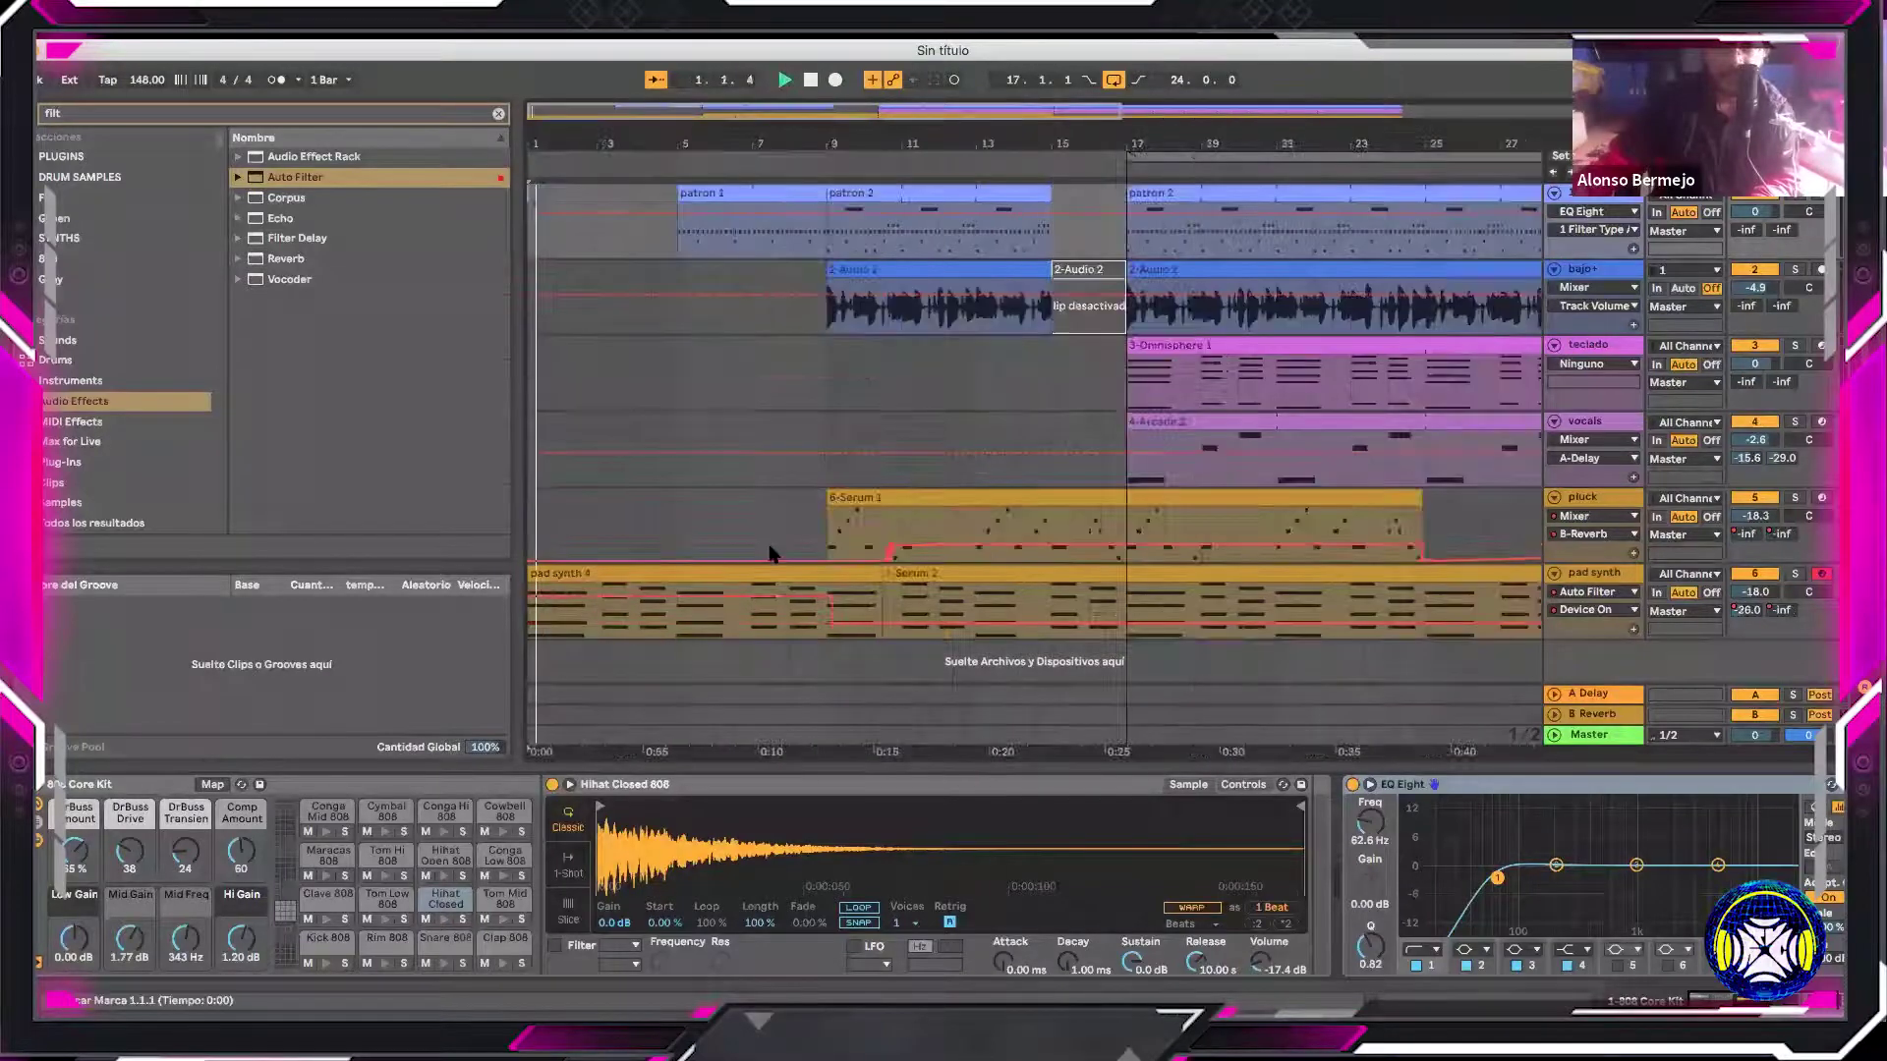
{"action": "left_click", "coordinate": [832, 595]}
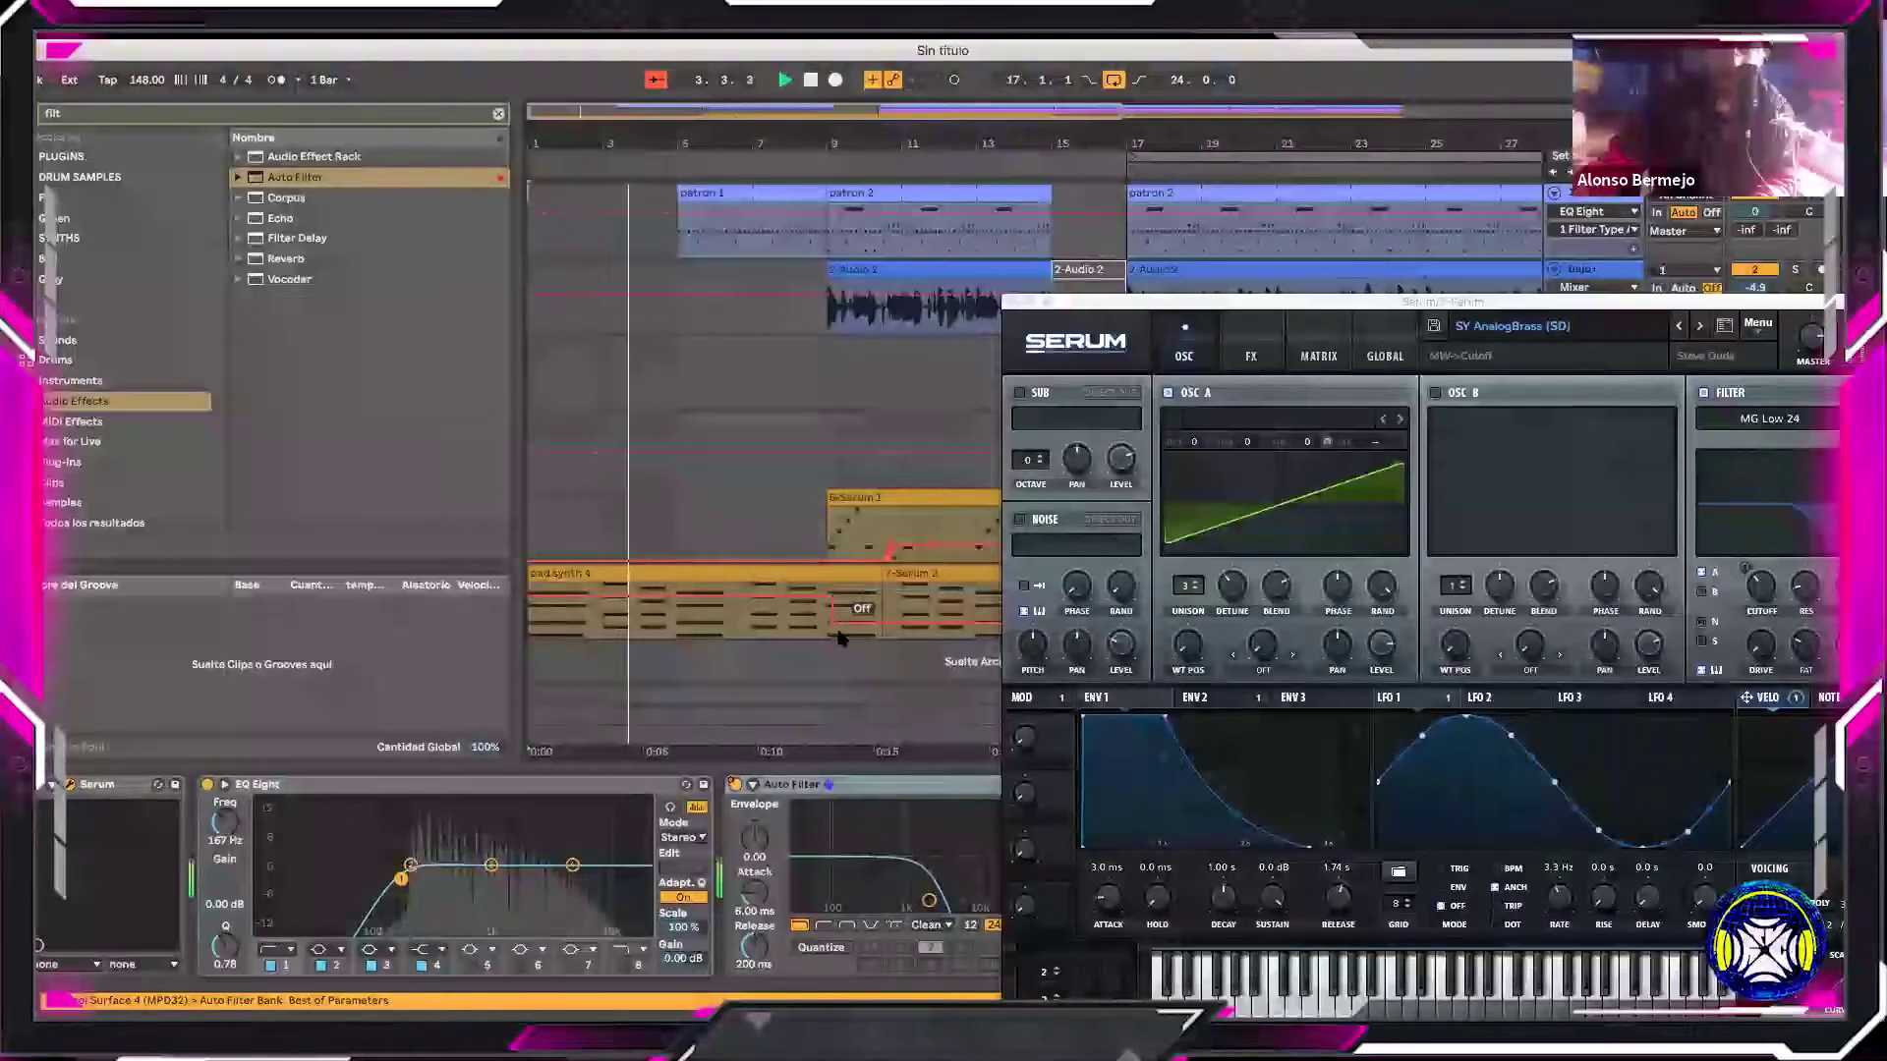
{"action": "scroll", "coordinate": [820, 609], "scroll_direction": "up", "scroll_amount": 5}
{"action": "mouse_move", "coordinate": [812, 620]}
{"action": "left_mouse_down"}
{"action": "mouse_move", "coordinate": [783, 620]}
{"action": "mouse_move", "coordinate": [766, 585]}
{"action": "mouse_move", "coordinate": [806, 620]}
{"action": "mouse_move", "coordinate": [784, 621]}
{"action": "left_mouse_up"}
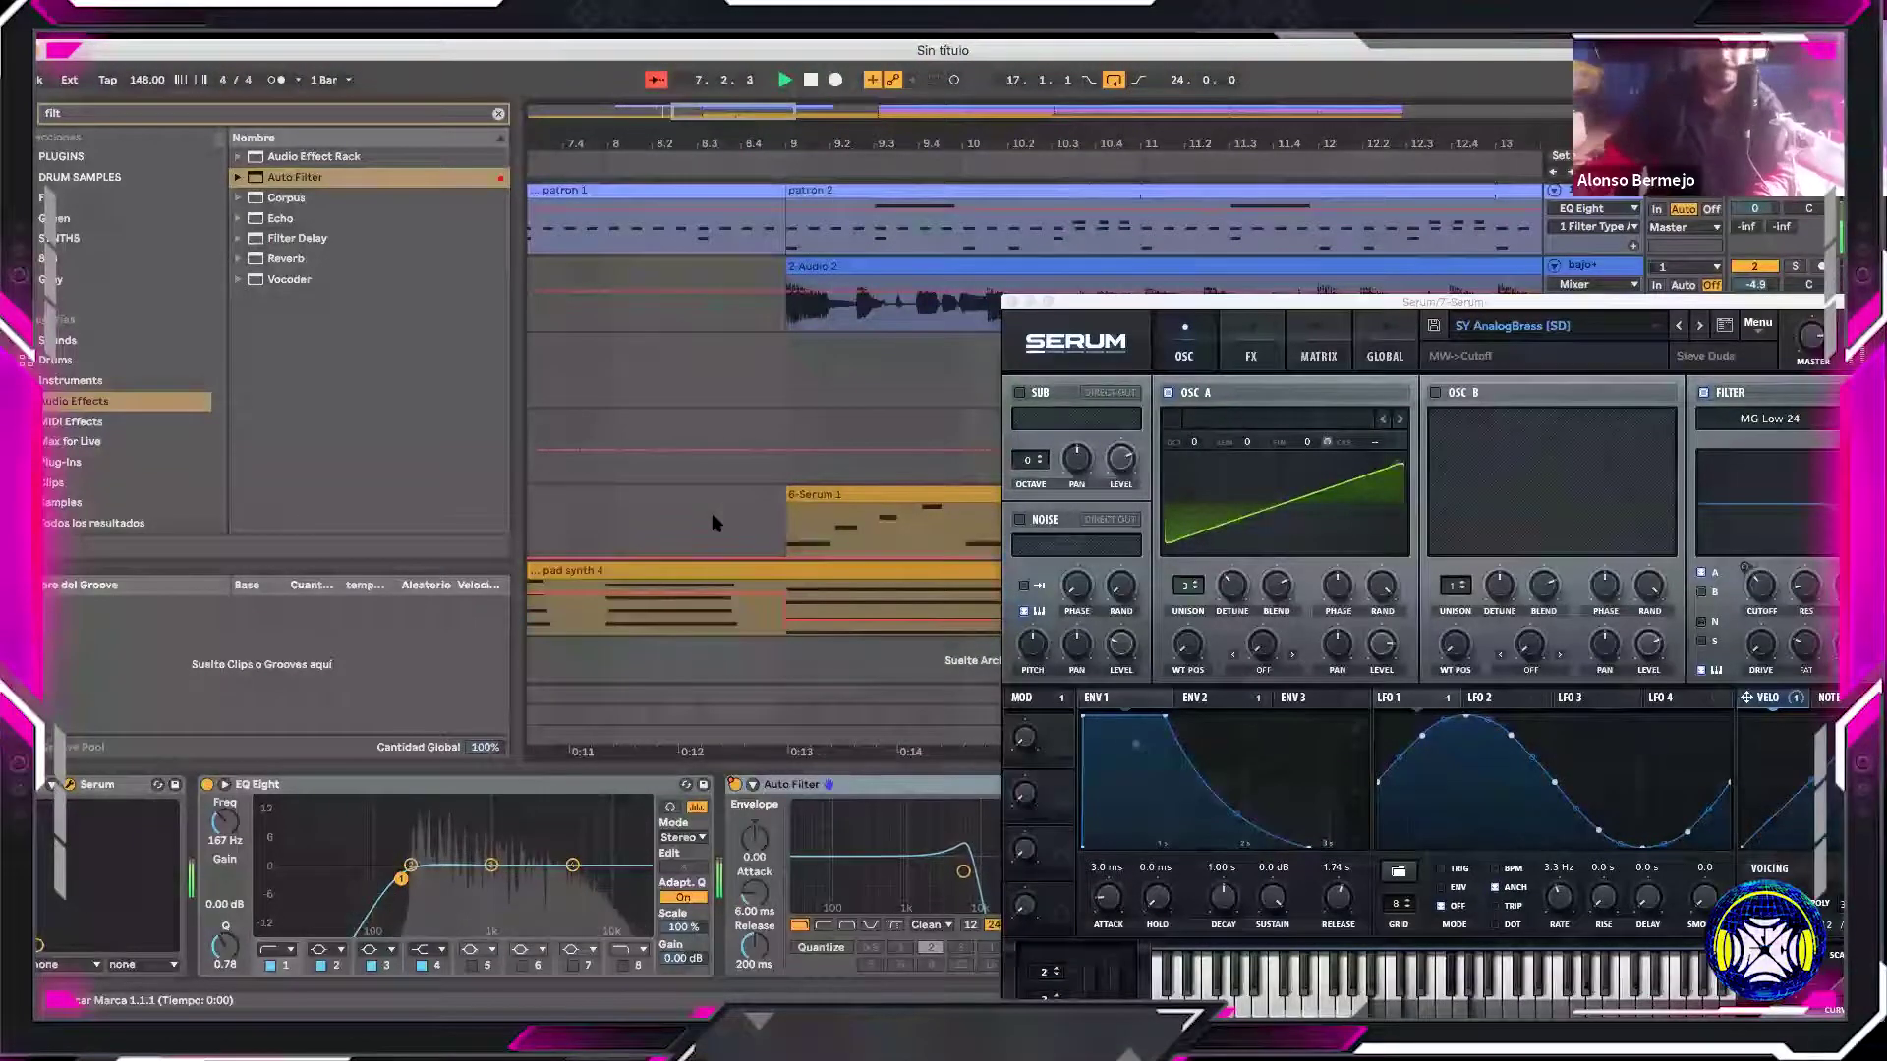
Hide the automation lanes and deactivate the pluck clip's section from bar 15 to bar 17, clearing the Serum windows away
{"action": "scroll", "coordinate": [709, 551], "scroll_direction": "down", "scroll_amount": 8}
{"action": "key", "text": "a"}
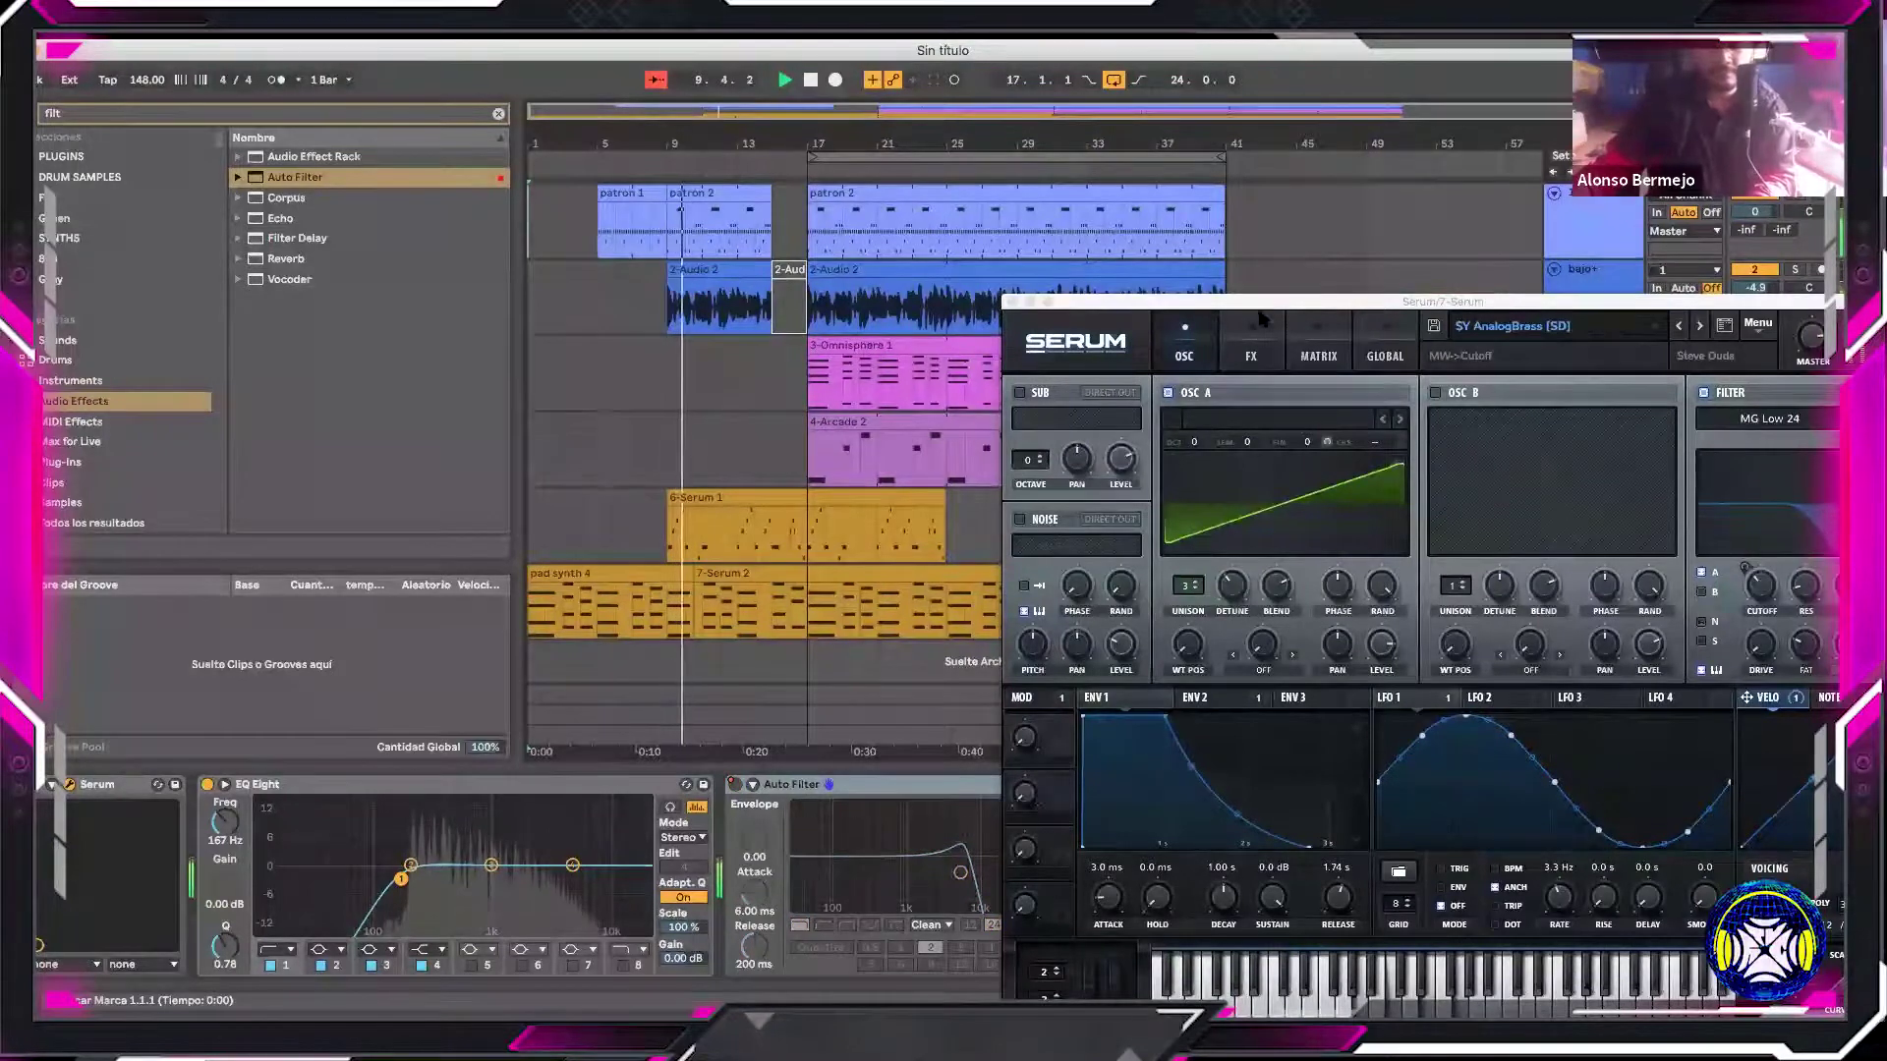
{"action": "left_click", "coordinate": [1012, 301]}
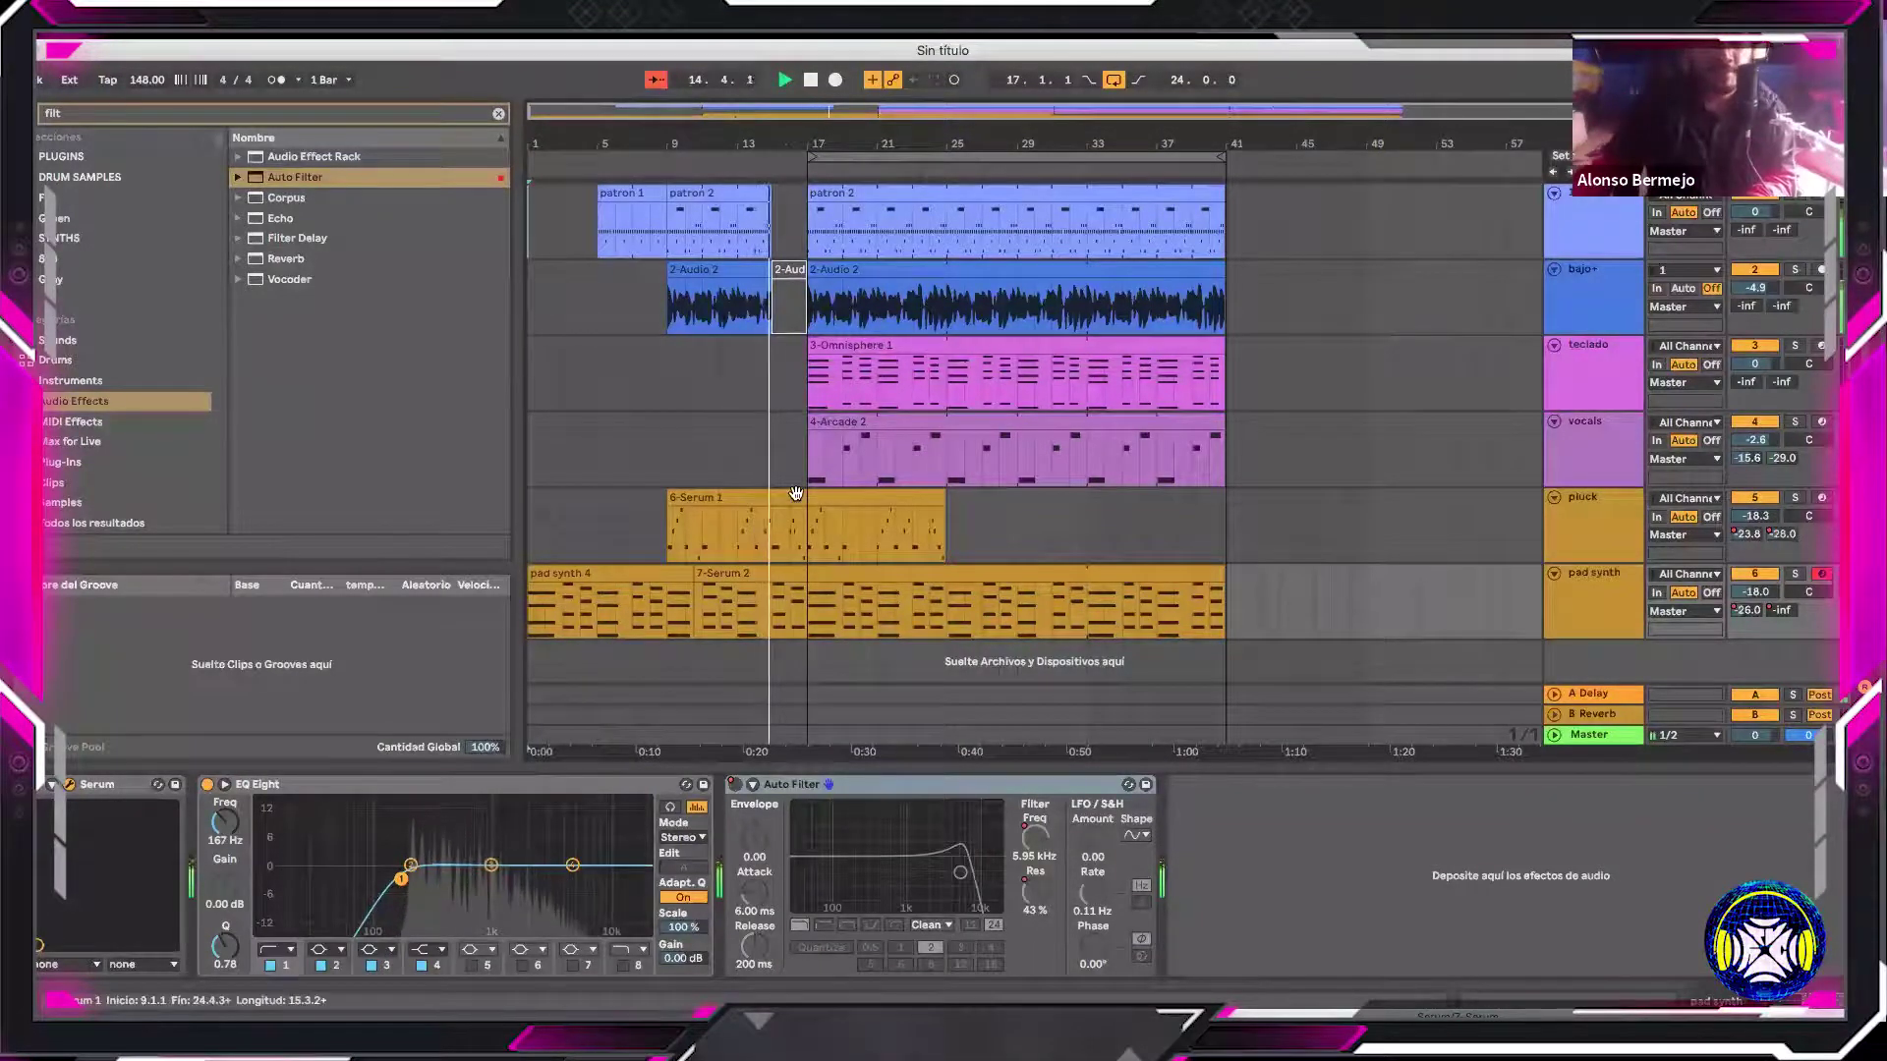
{"action": "left_click_drag", "start_coordinate": [804, 521], "coordinate": [769, 530]}
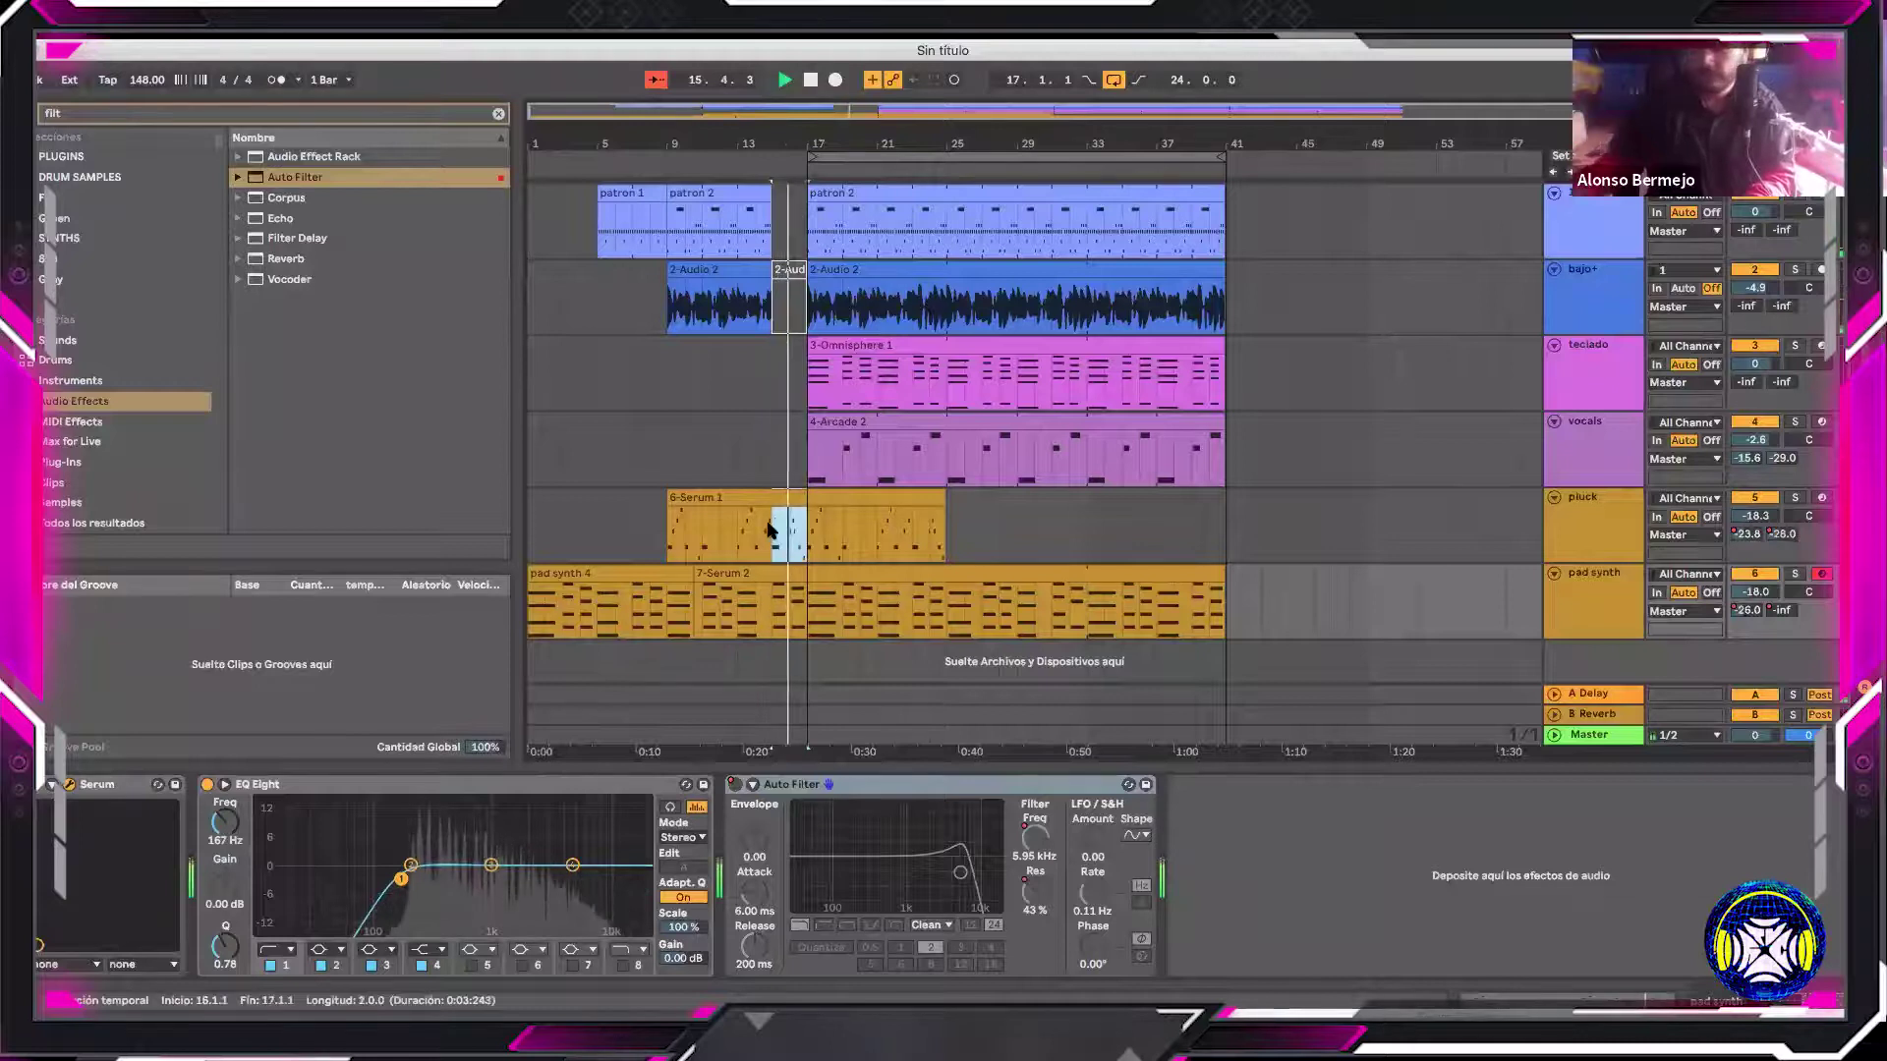
{"action": "left_click_drag", "start_coordinate": [853, 301], "coordinate": [864, 1015]}
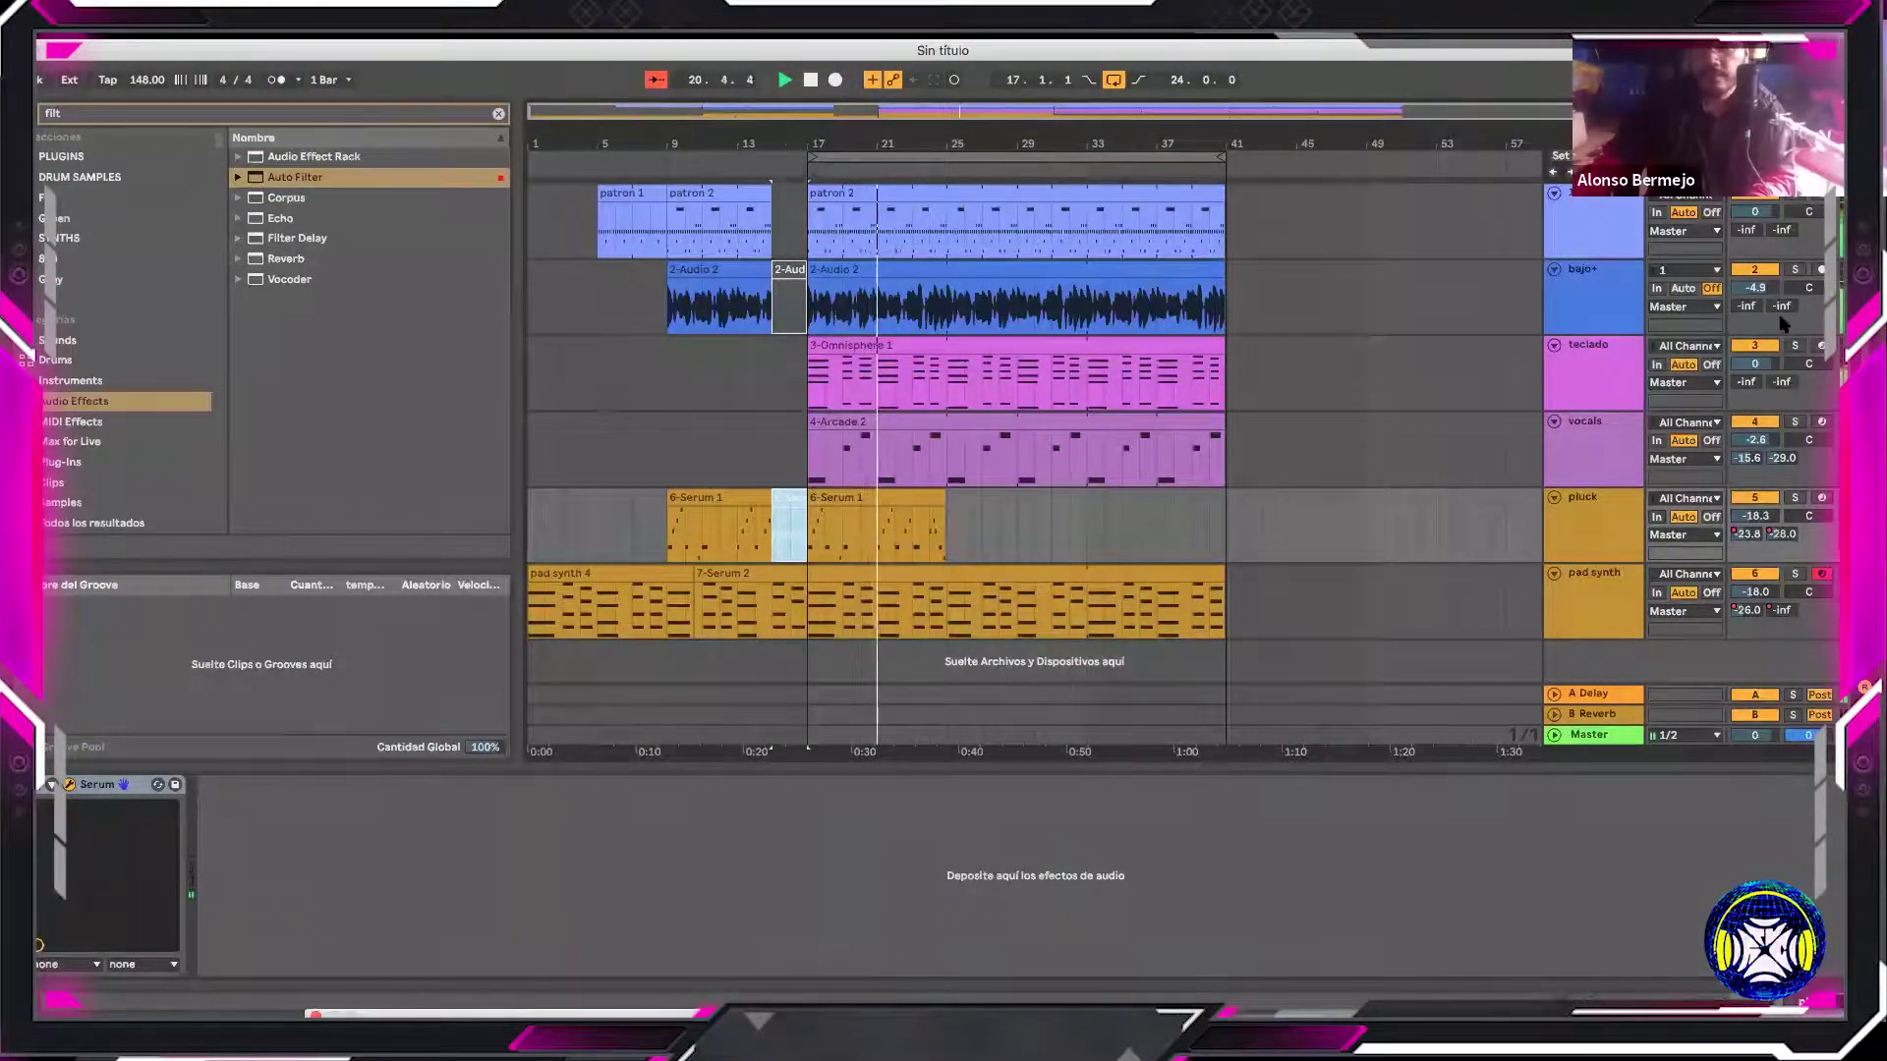
Raise the Hype macro in the vocals track's Arcade instrument and close its window
{"action": "left_click", "coordinate": [1592, 441]}
{"action": "left_click_drag", "start_coordinate": [1012, 133], "coordinate": [524, 97]}
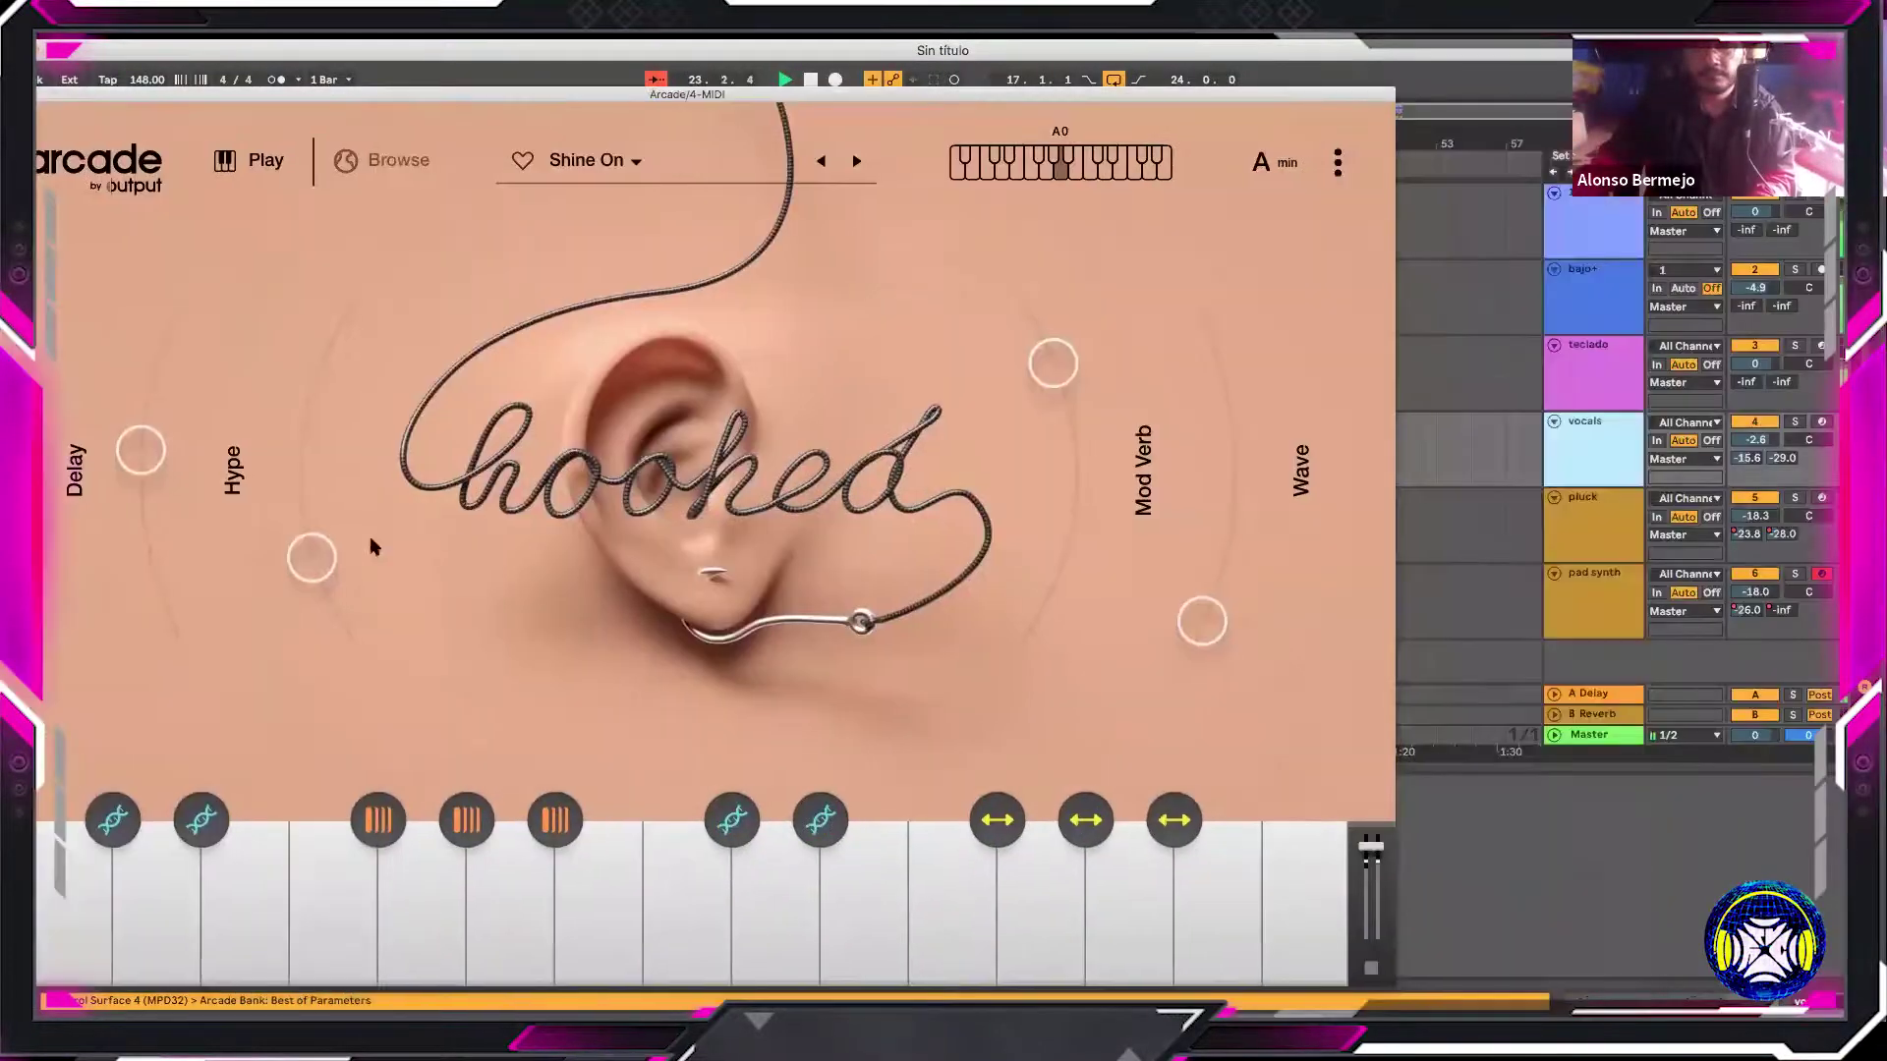
{"action": "left_click_drag", "start_coordinate": [302, 563], "coordinate": [327, 338]}
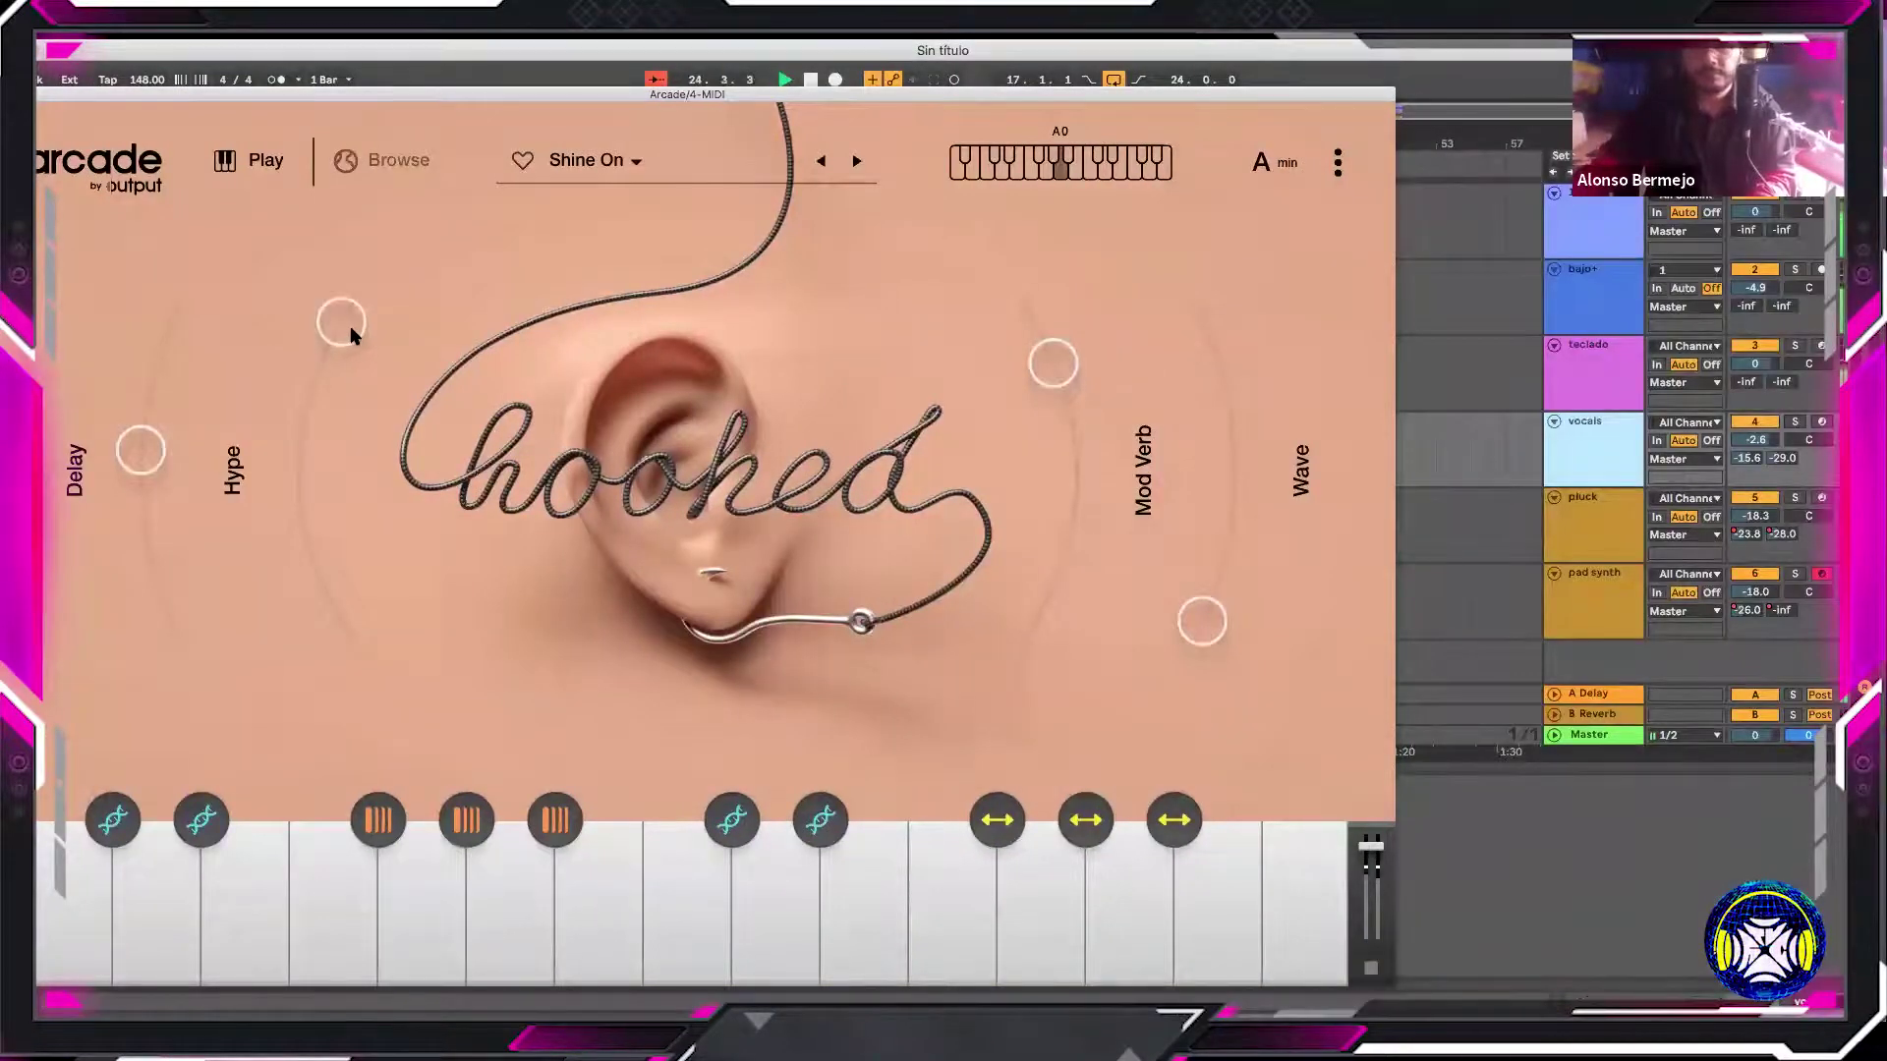
{"action": "key", "text": "super+w"}
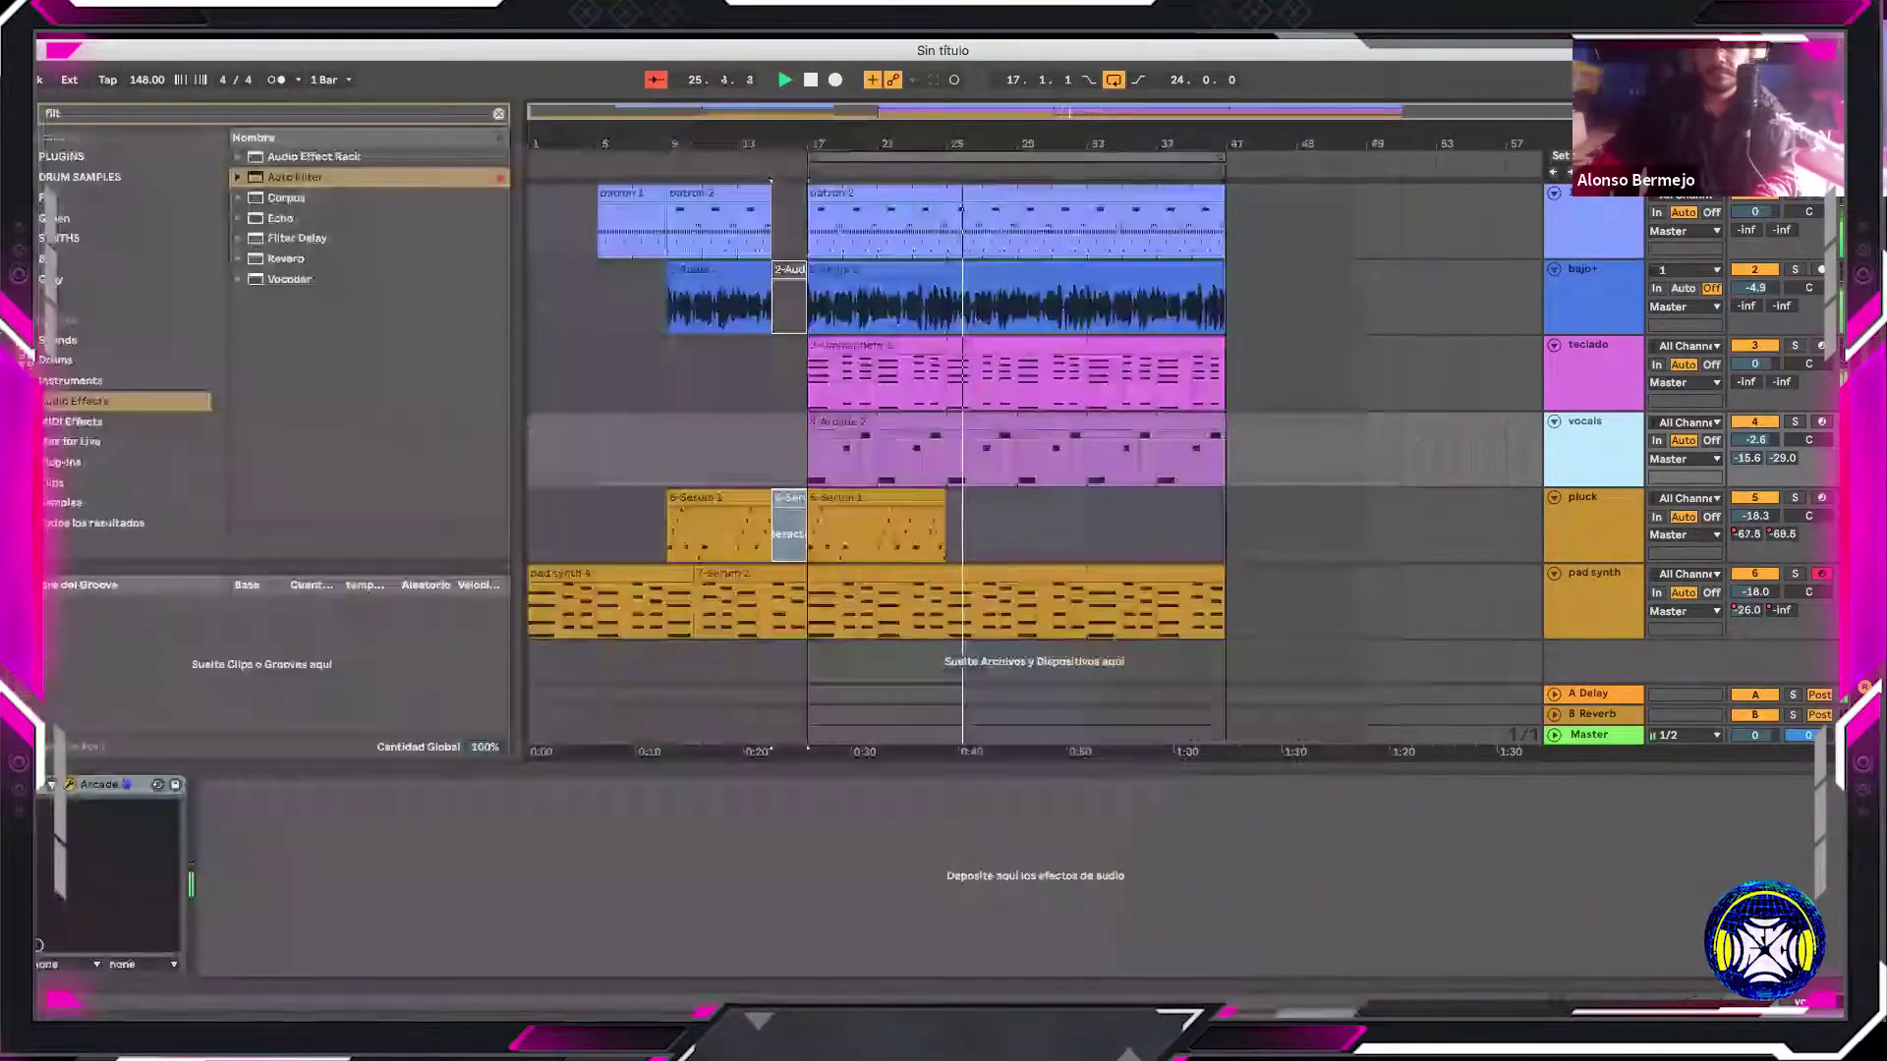
Find Glue Compressor among the audio effects and add it to the 808 drum track after EQ Eight
{"action": "left_click", "coordinate": [69, 114]}
{"action": "type", "text": "glue"}
{"action": "left_click_drag", "start_coordinate": [312, 179], "coordinate": [1548, 228]}
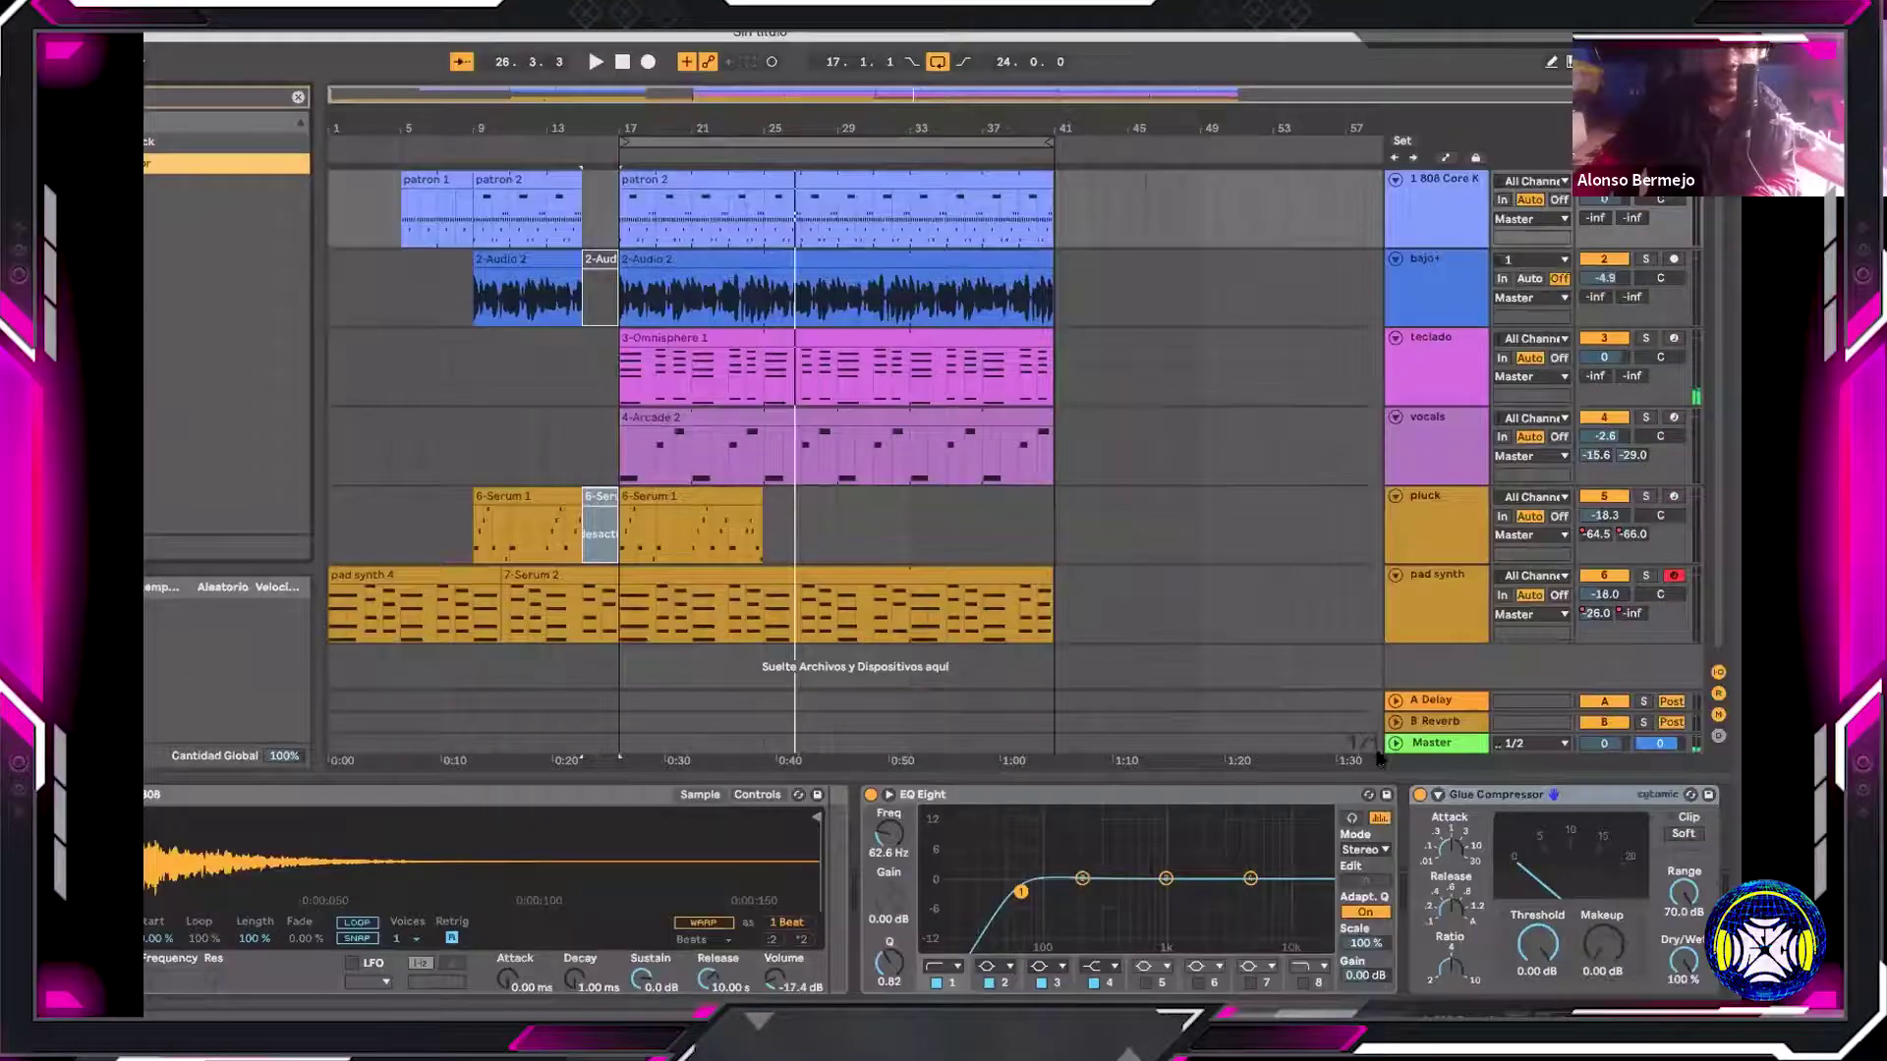
Enable soft clipping on the drums' Glue Compressor, set its threshold to -18.4 dB and raise its makeup gain while playing the loop
{"action": "left_click", "coordinate": [1686, 835]}
{"action": "key", "text": "space"}
{"action": "left_click_drag", "start_coordinate": [1596, 936], "coordinate": [1596, 884]}
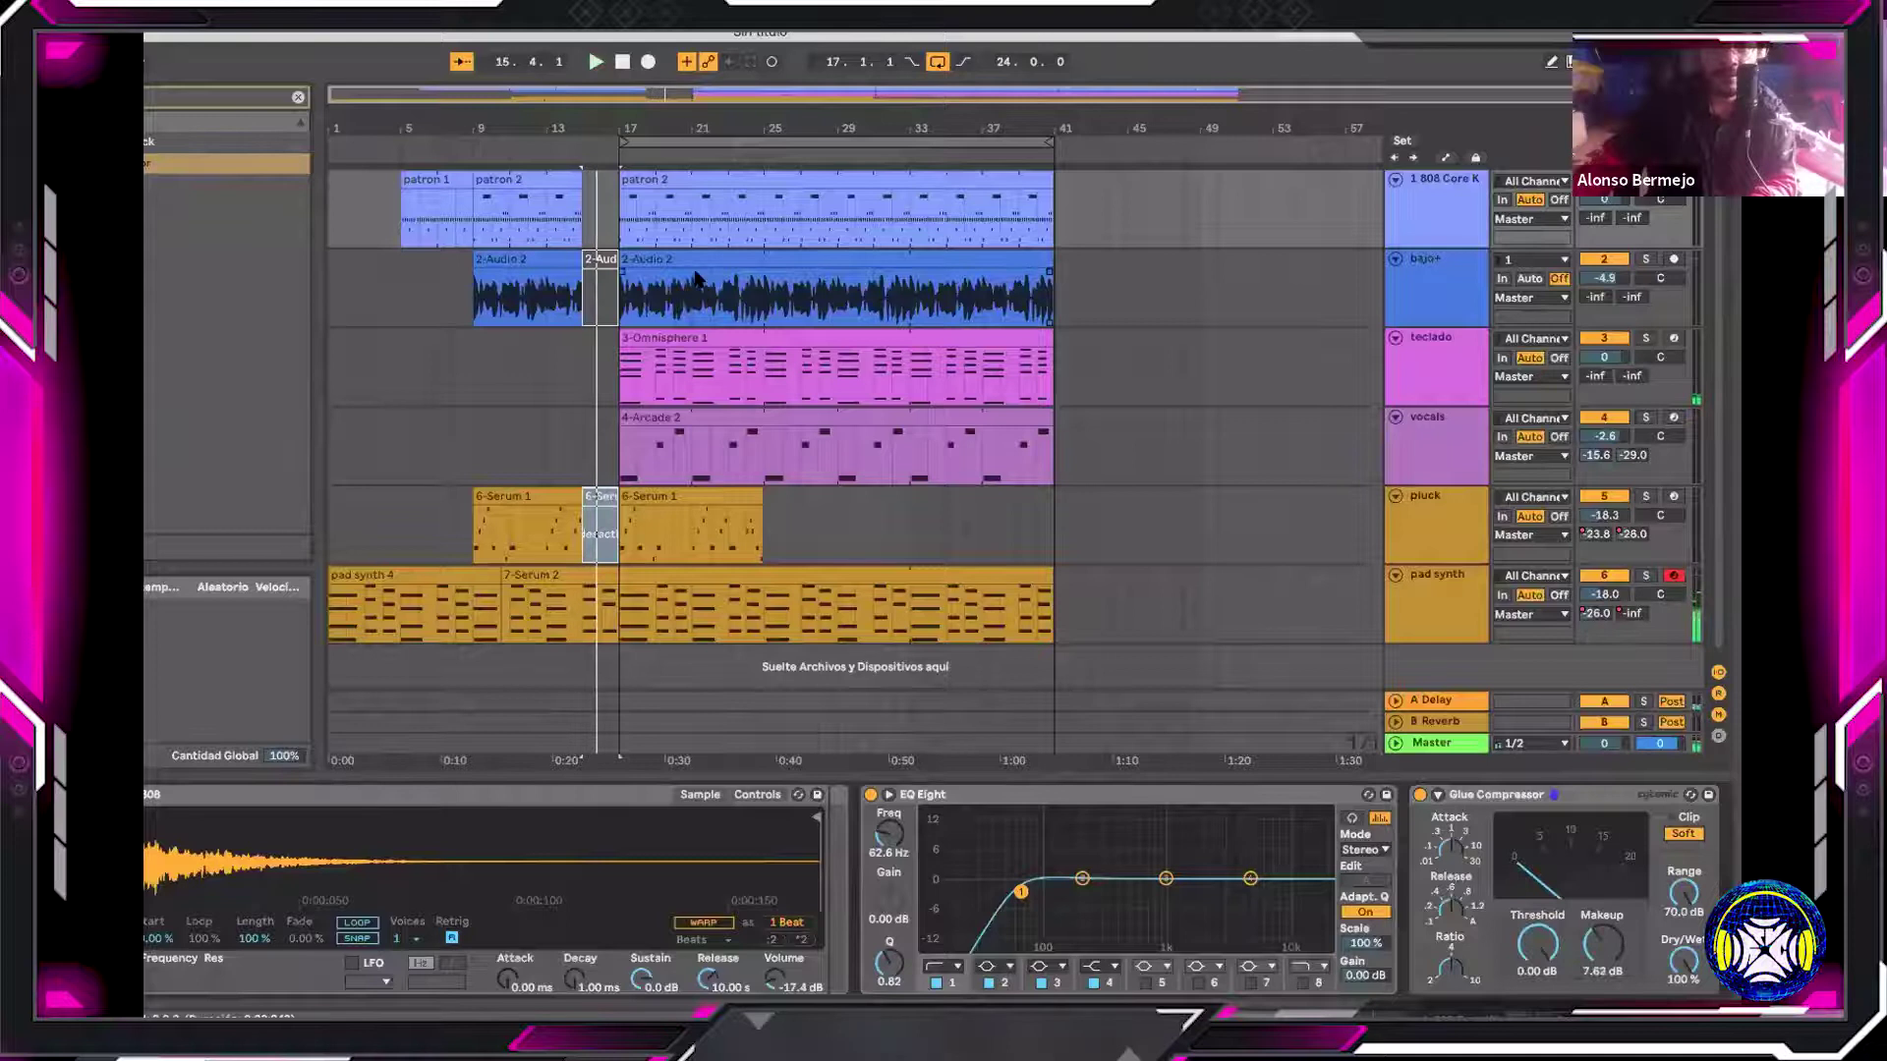
{"action": "left_click", "coordinate": [643, 155]}
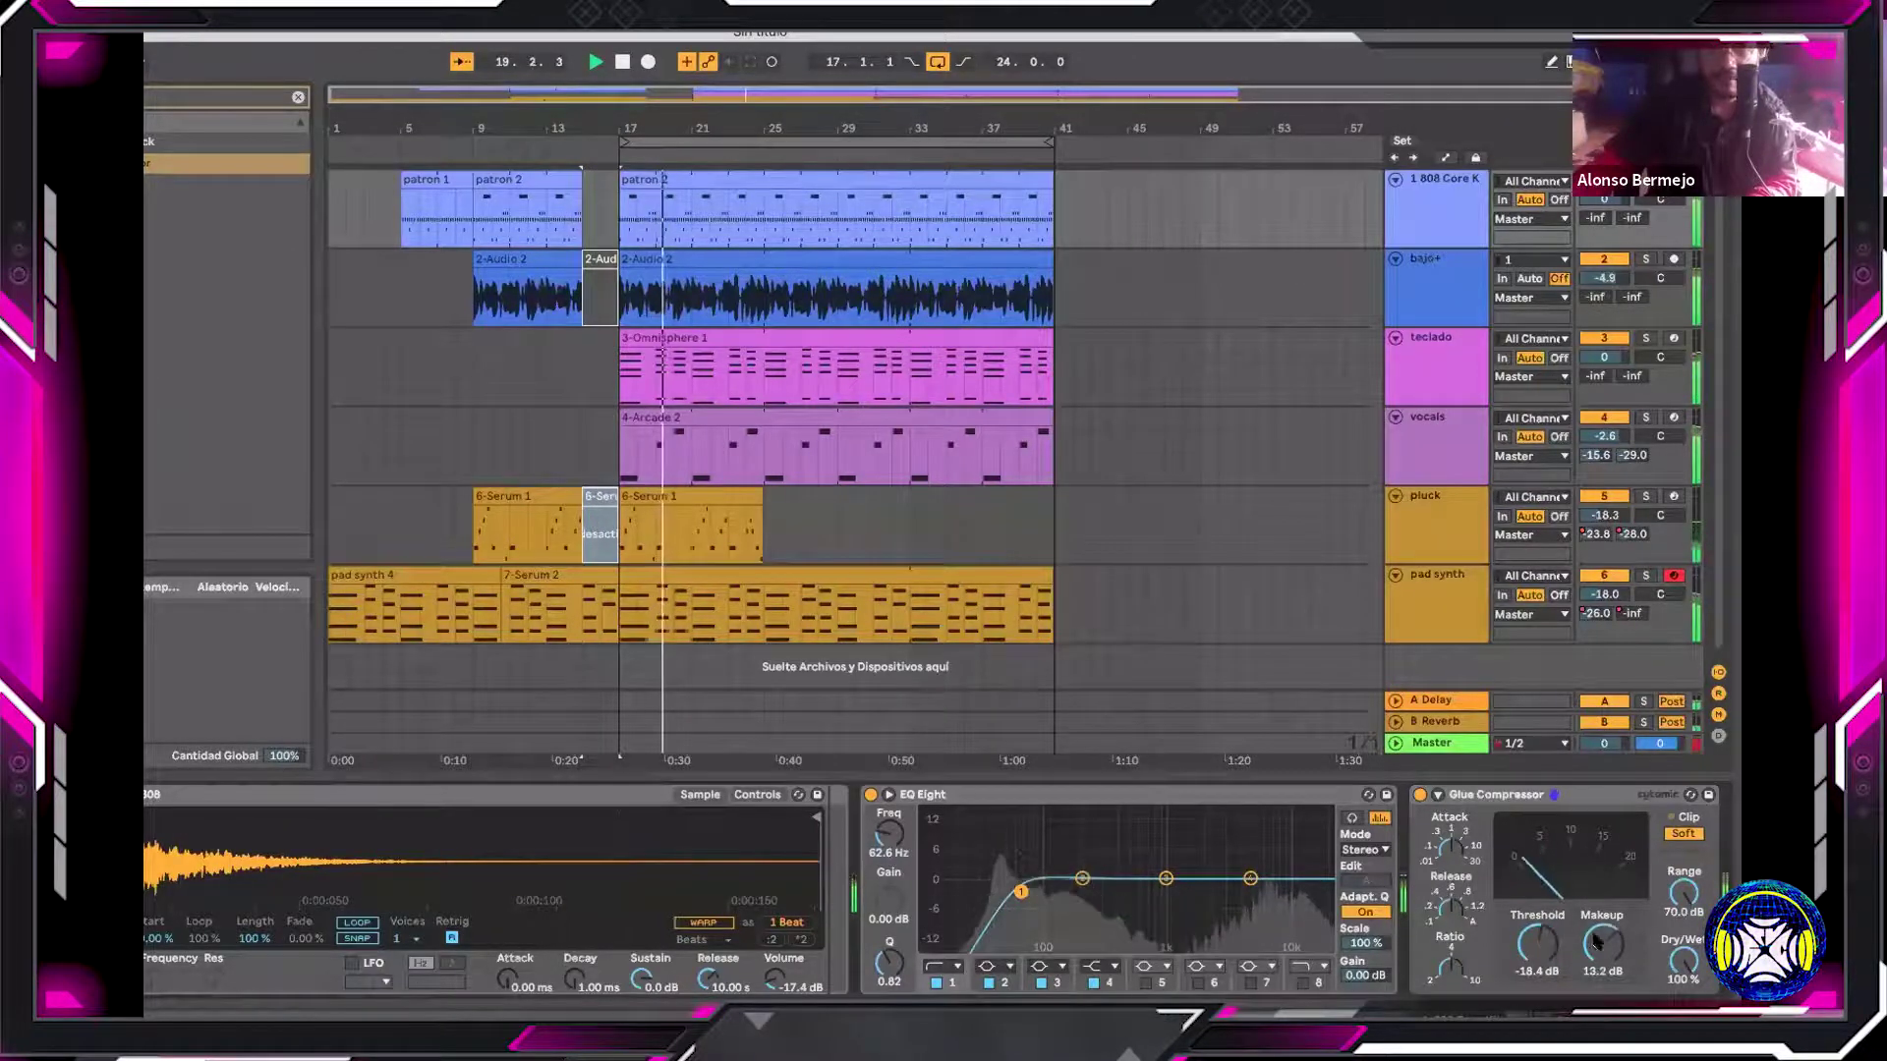
{"action": "left_click_drag", "start_coordinate": [1589, 943], "coordinate": [1589, 929]}
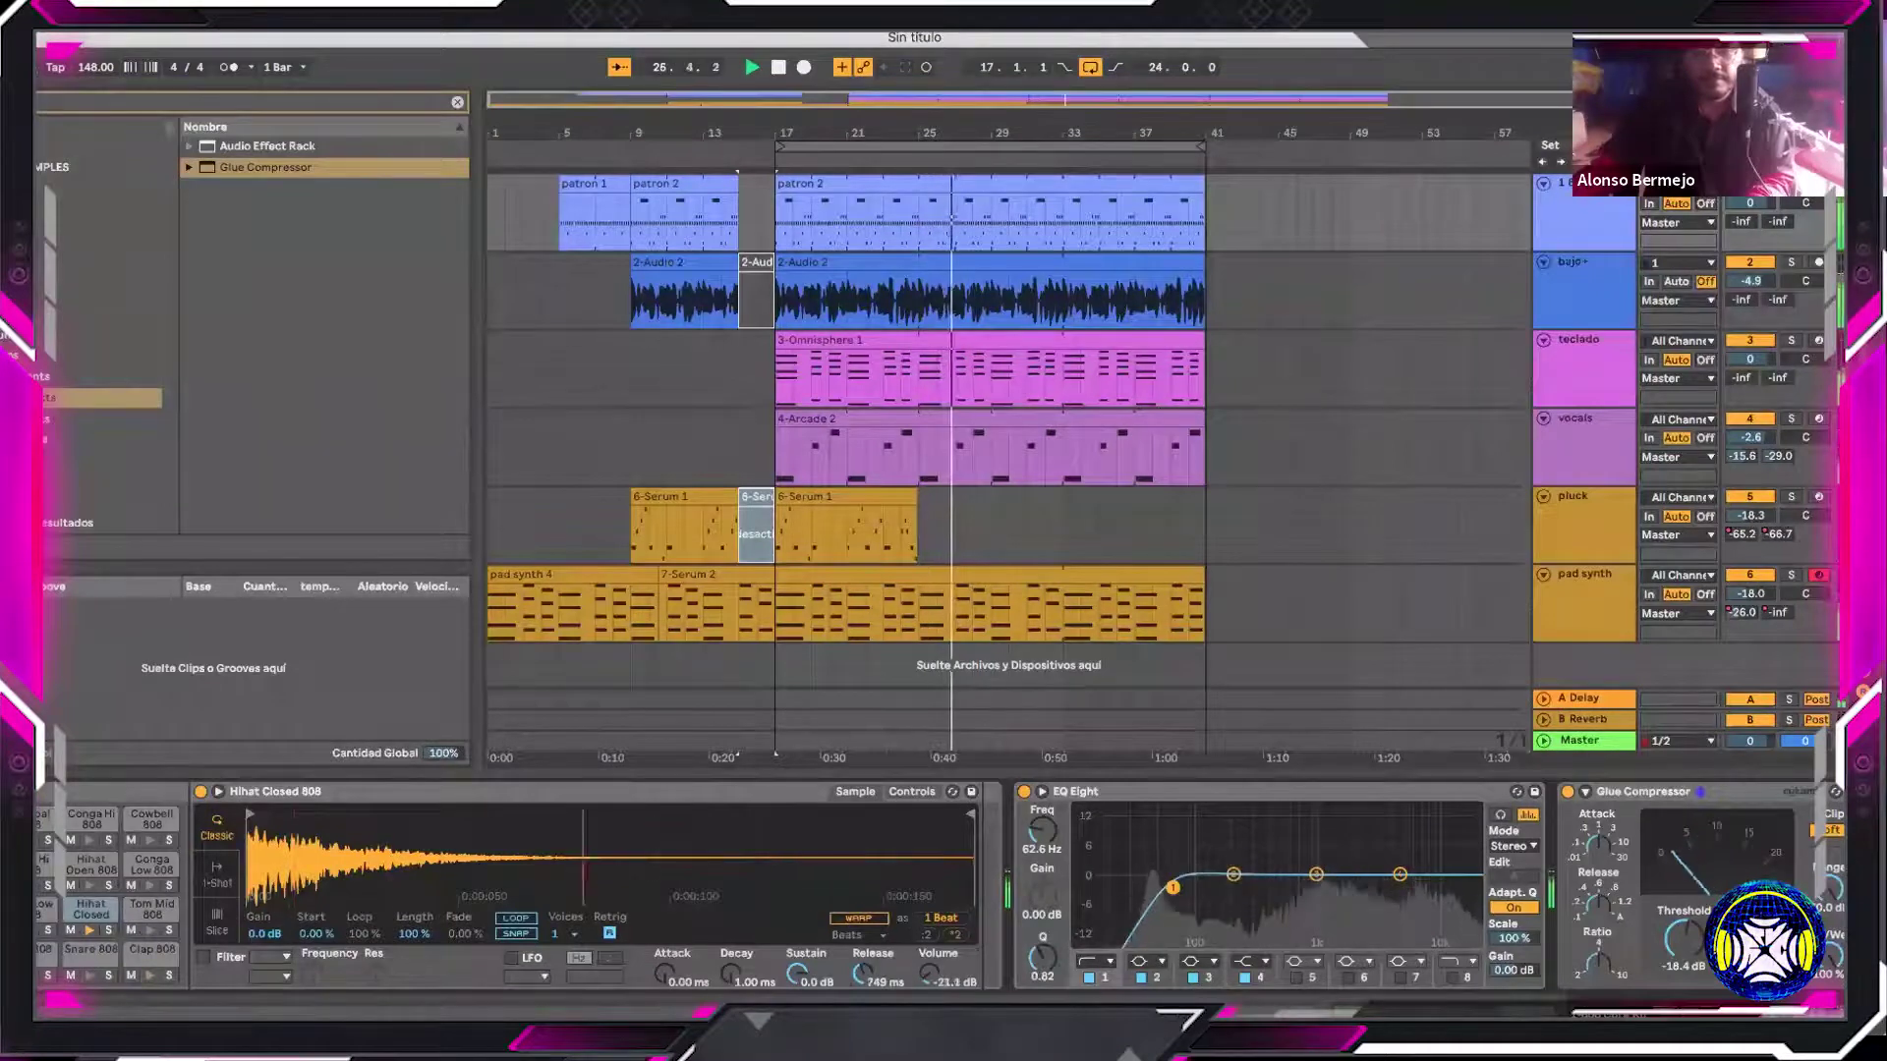
Lower the closed hi-hat's volume to -22.3 dB, shorten the last drum clip to end at bar 33, and stop playback
{"action": "left_click_drag", "start_coordinate": [927, 973], "coordinate": [927, 966]}
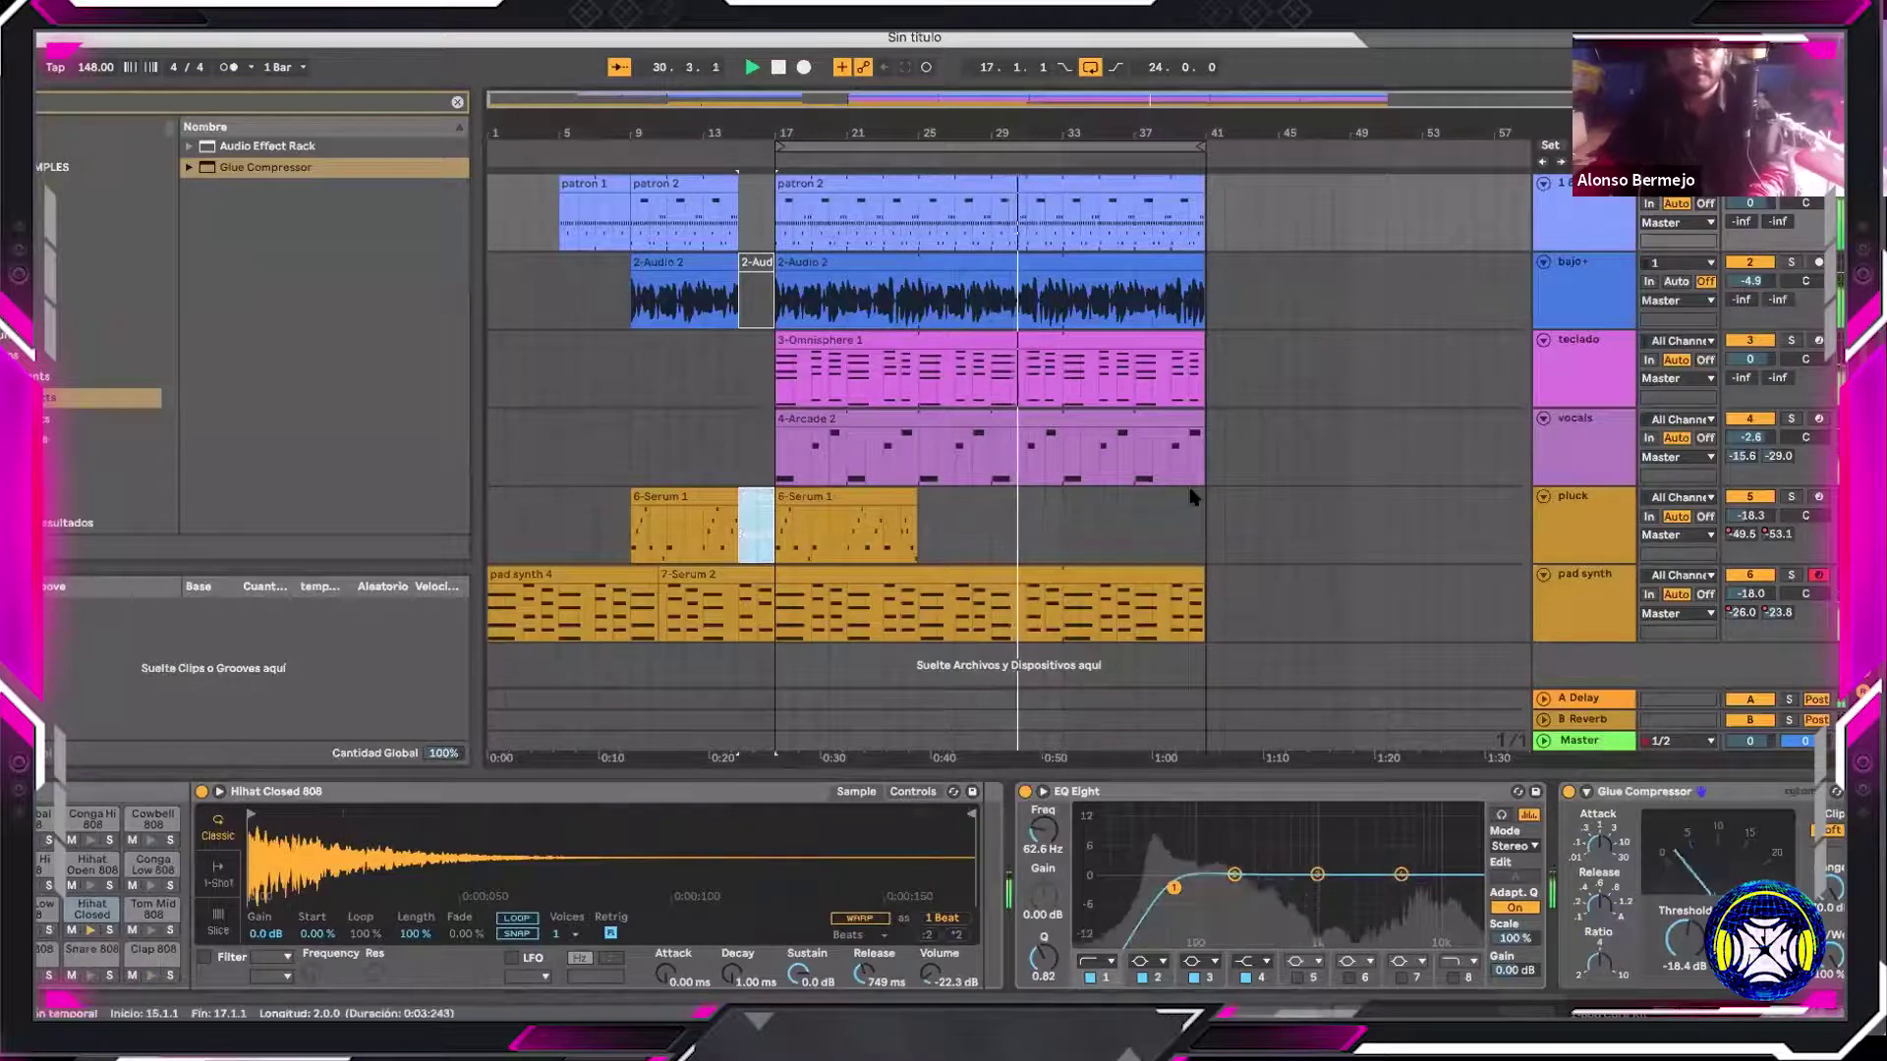
{"action": "left_click_drag", "start_coordinate": [1200, 199], "coordinate": [1058, 185]}
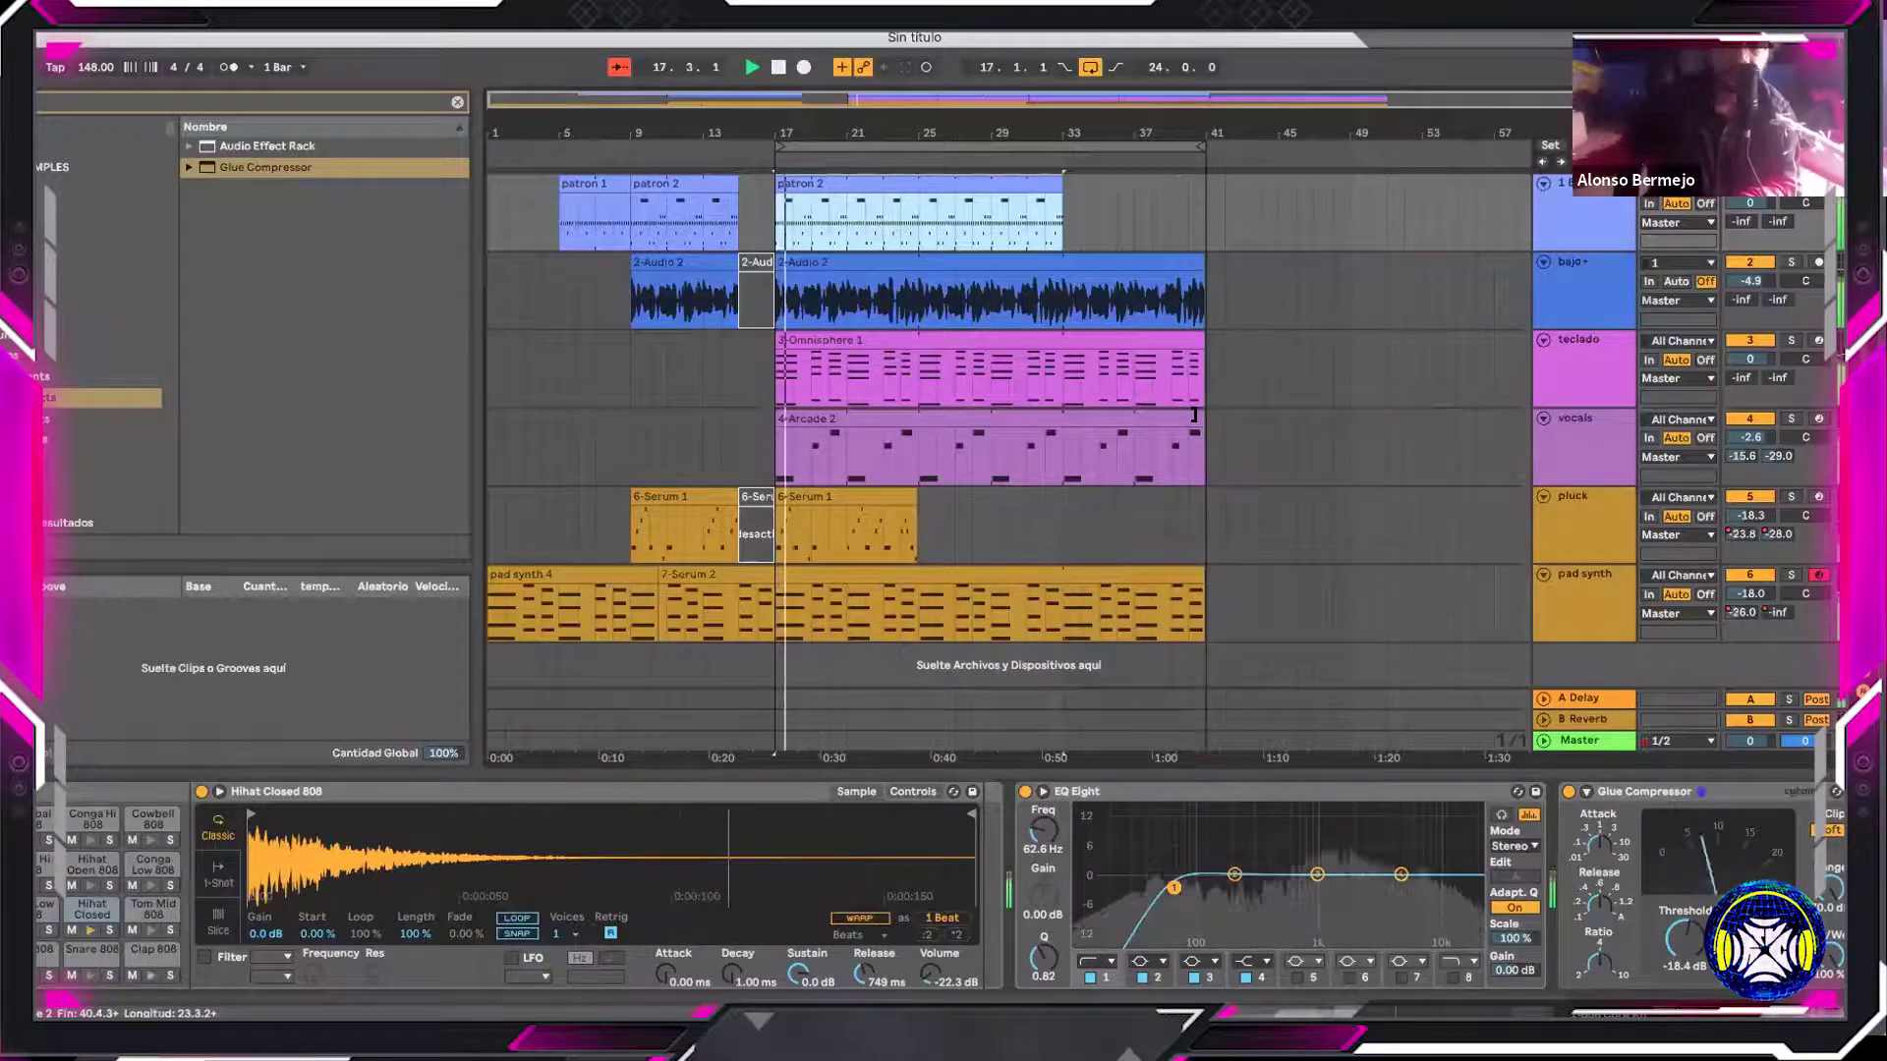
{"action": "key", "text": "space"}
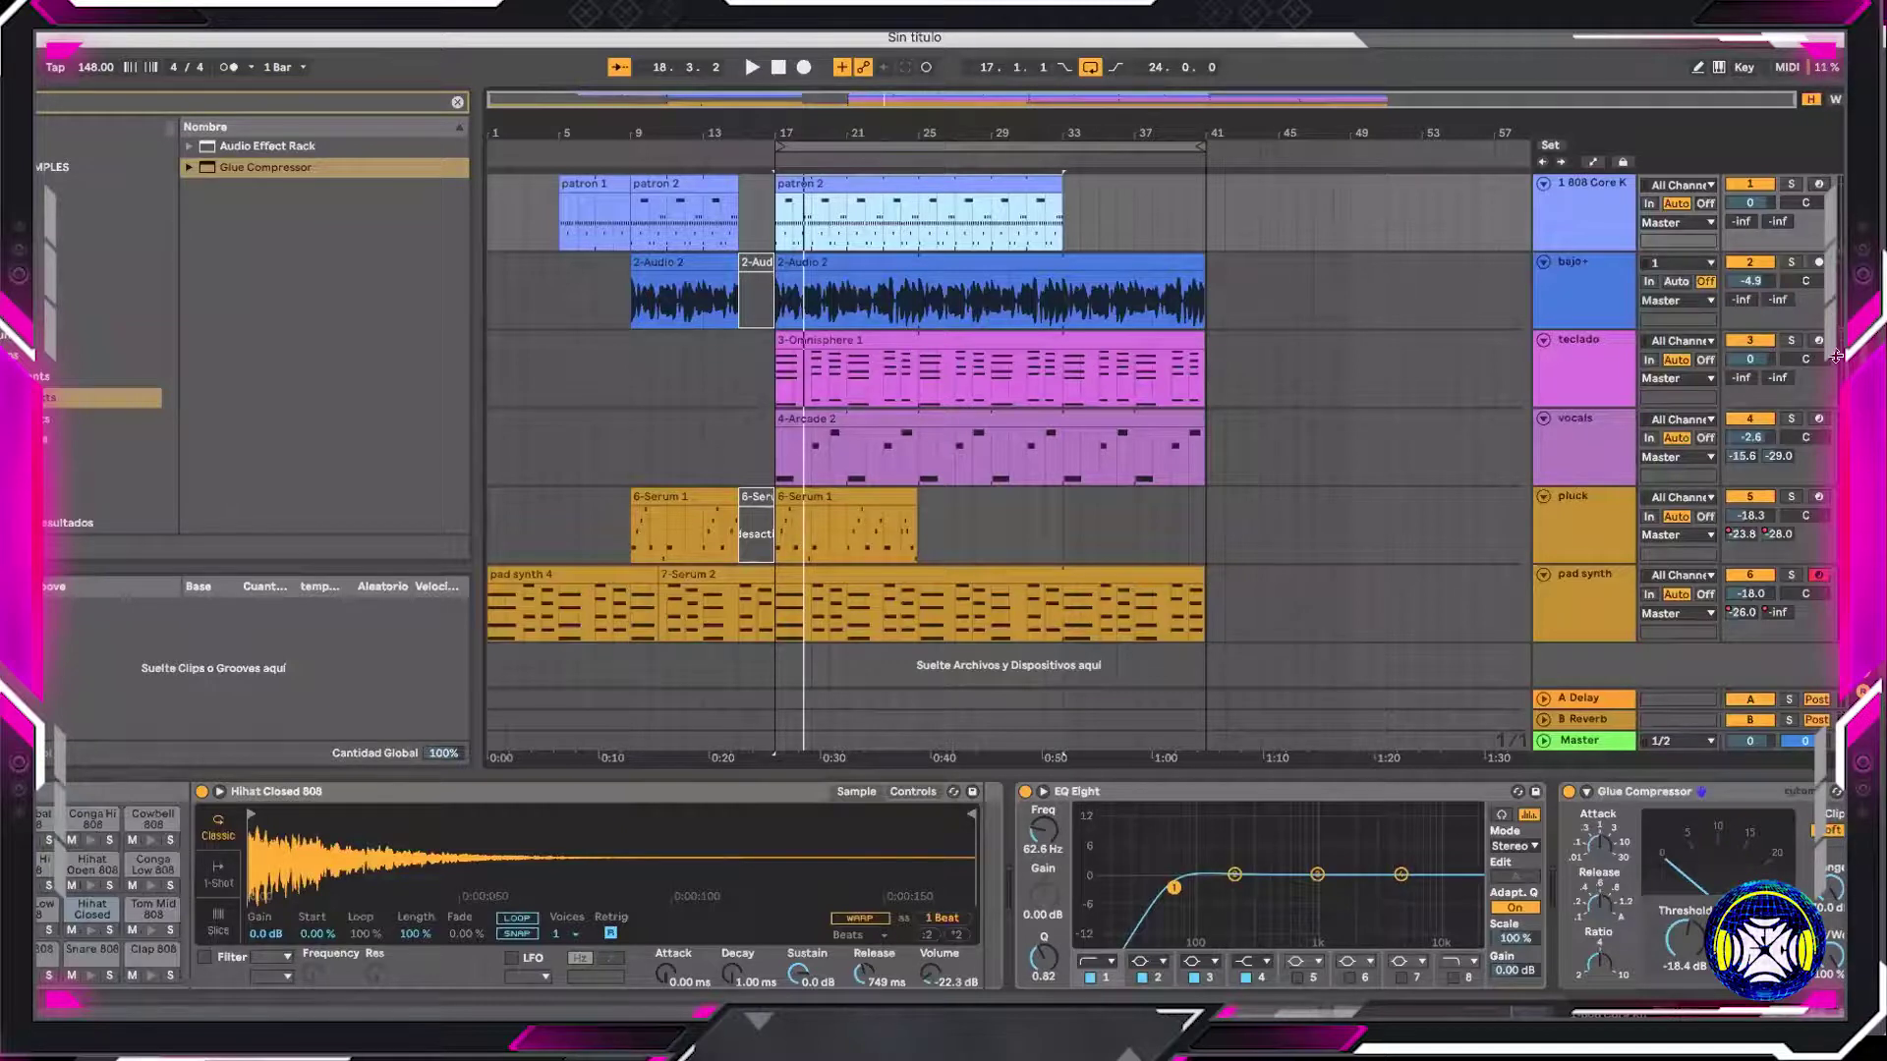
{"action": "scroll", "coordinate": [1403, 317], "scroll_direction": "down", "scroll_amount": 1}
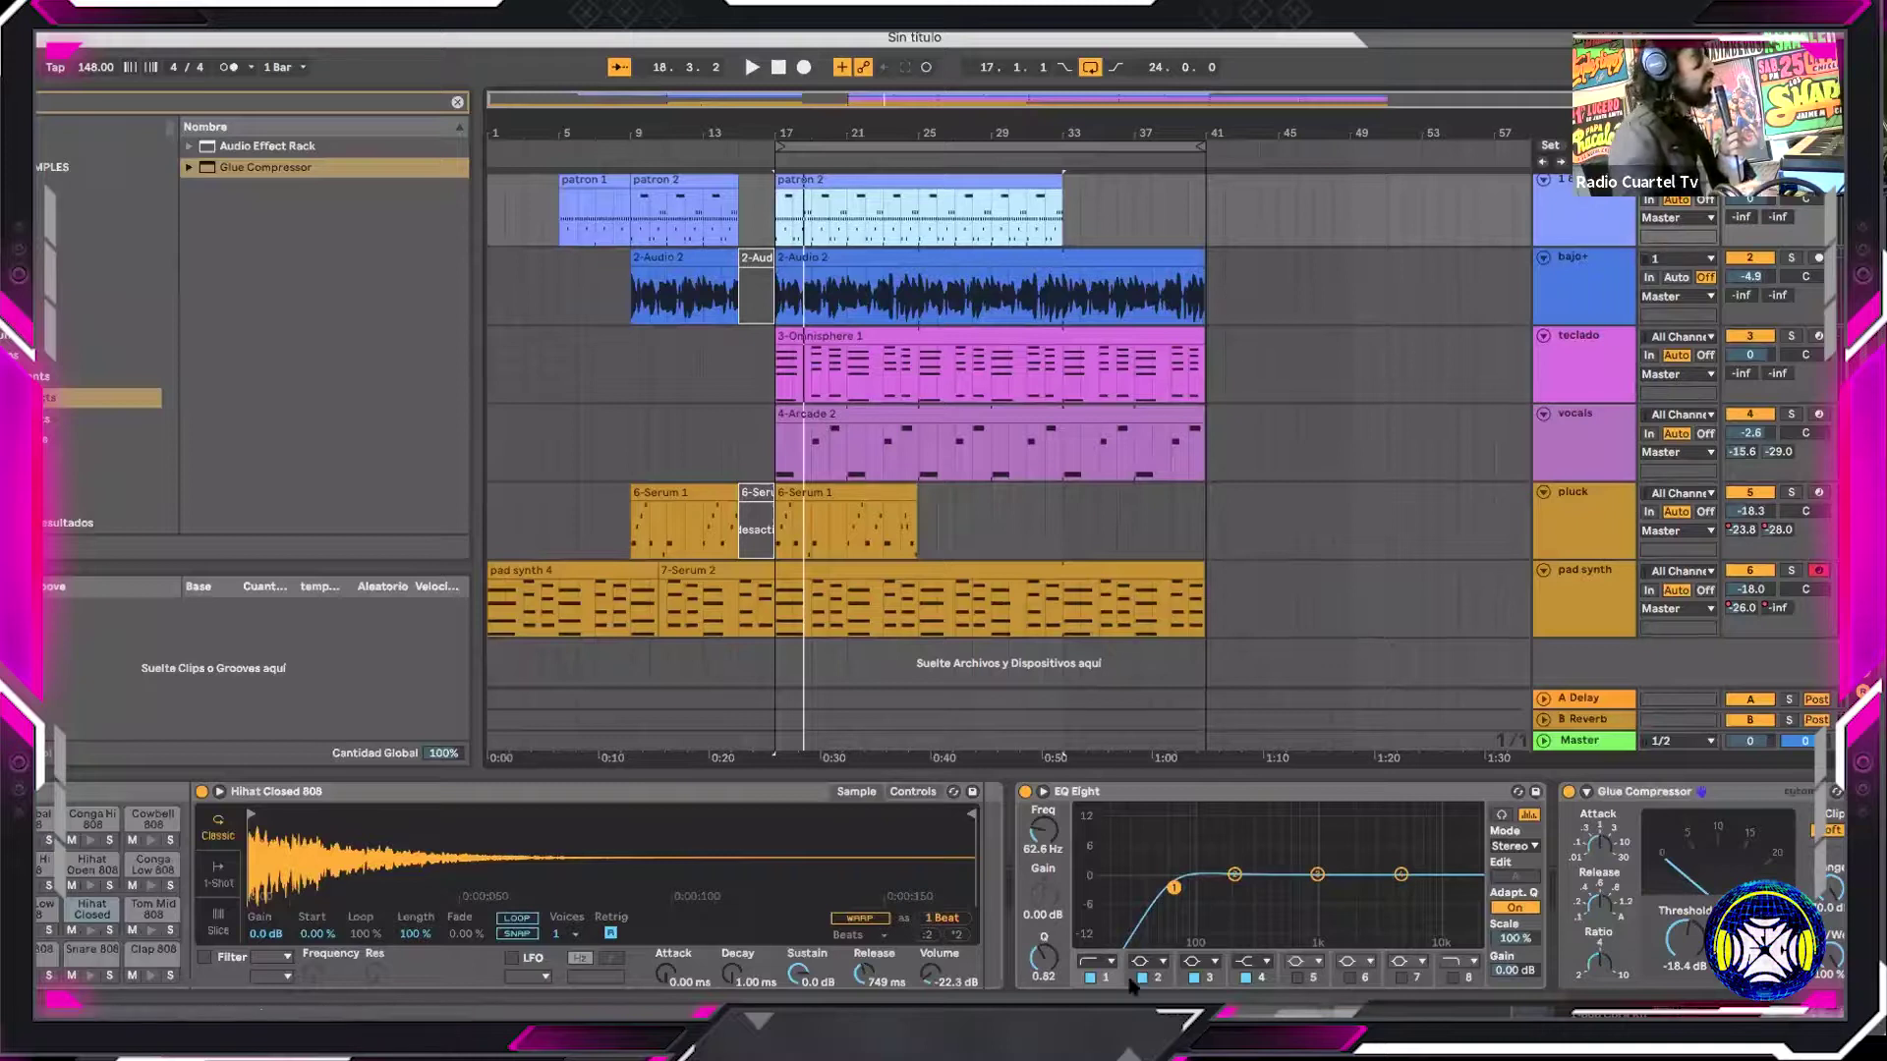
{"action": "key", "text": "0"}
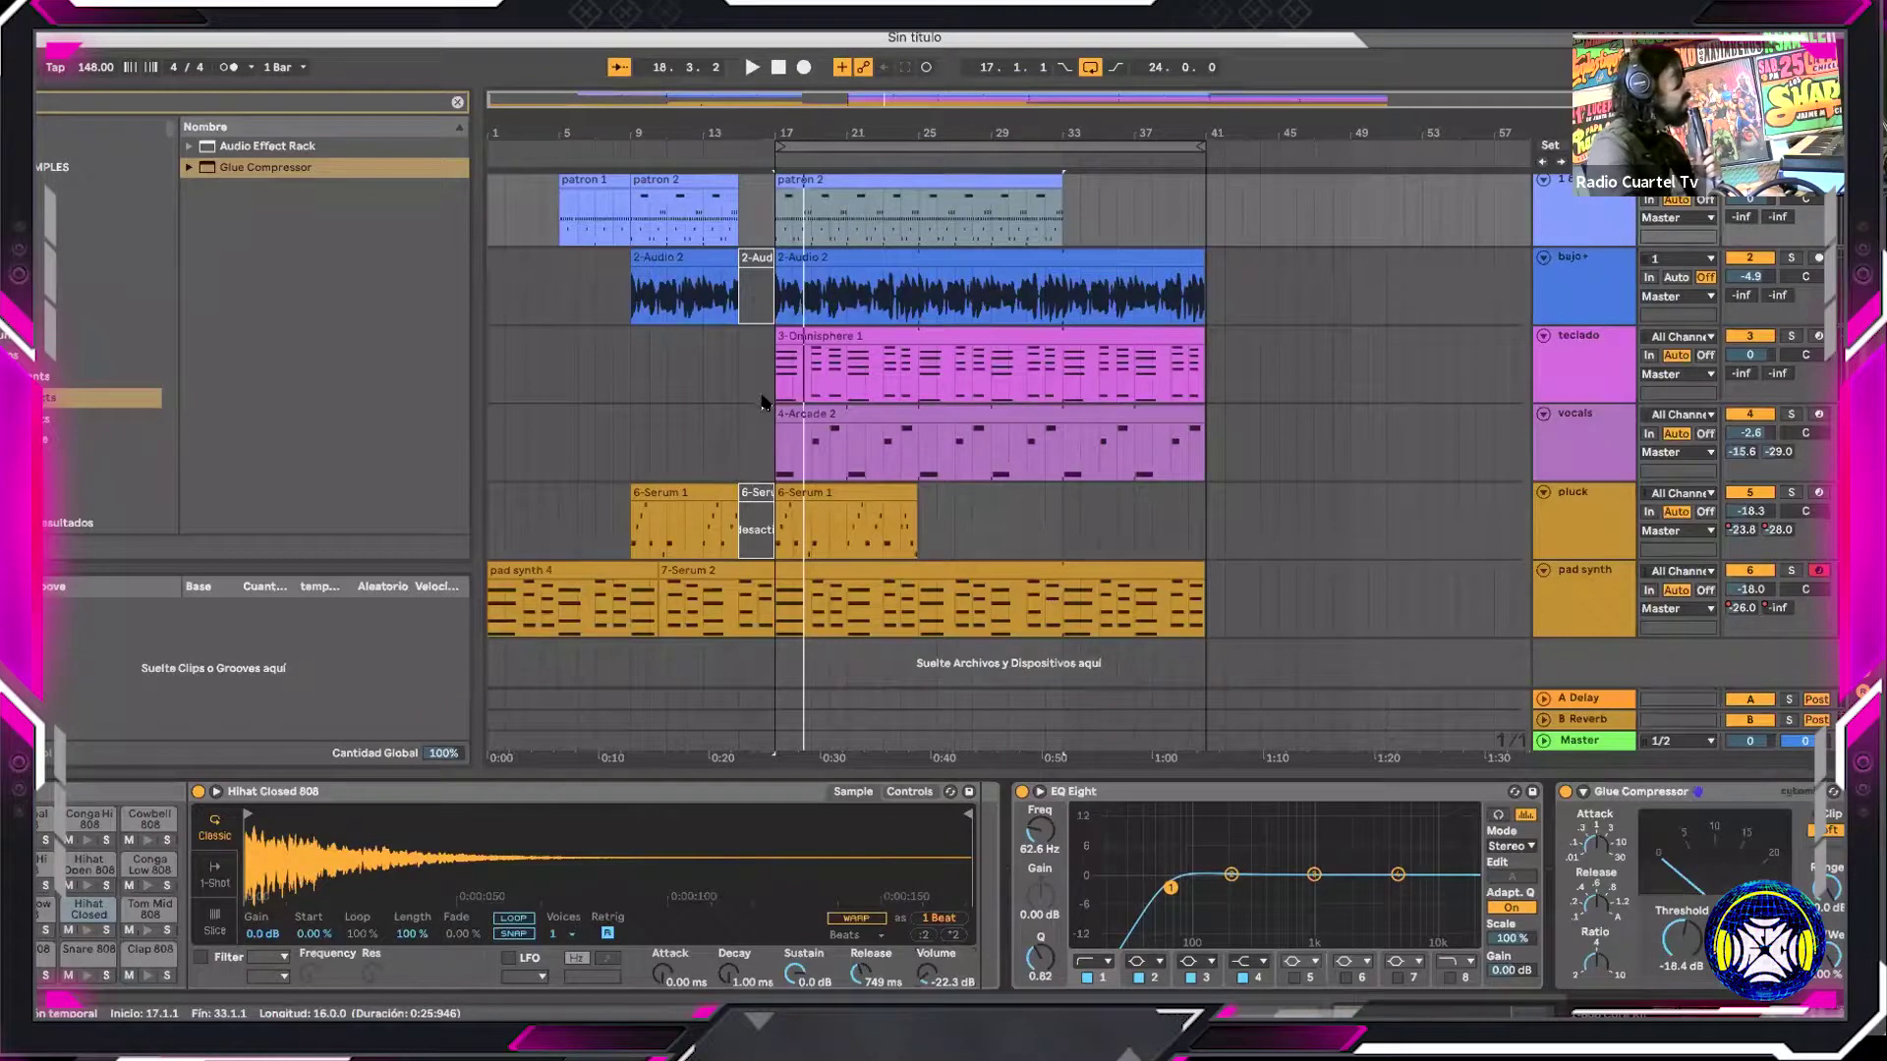
{"action": "left_click", "coordinate": [1277, 179]}
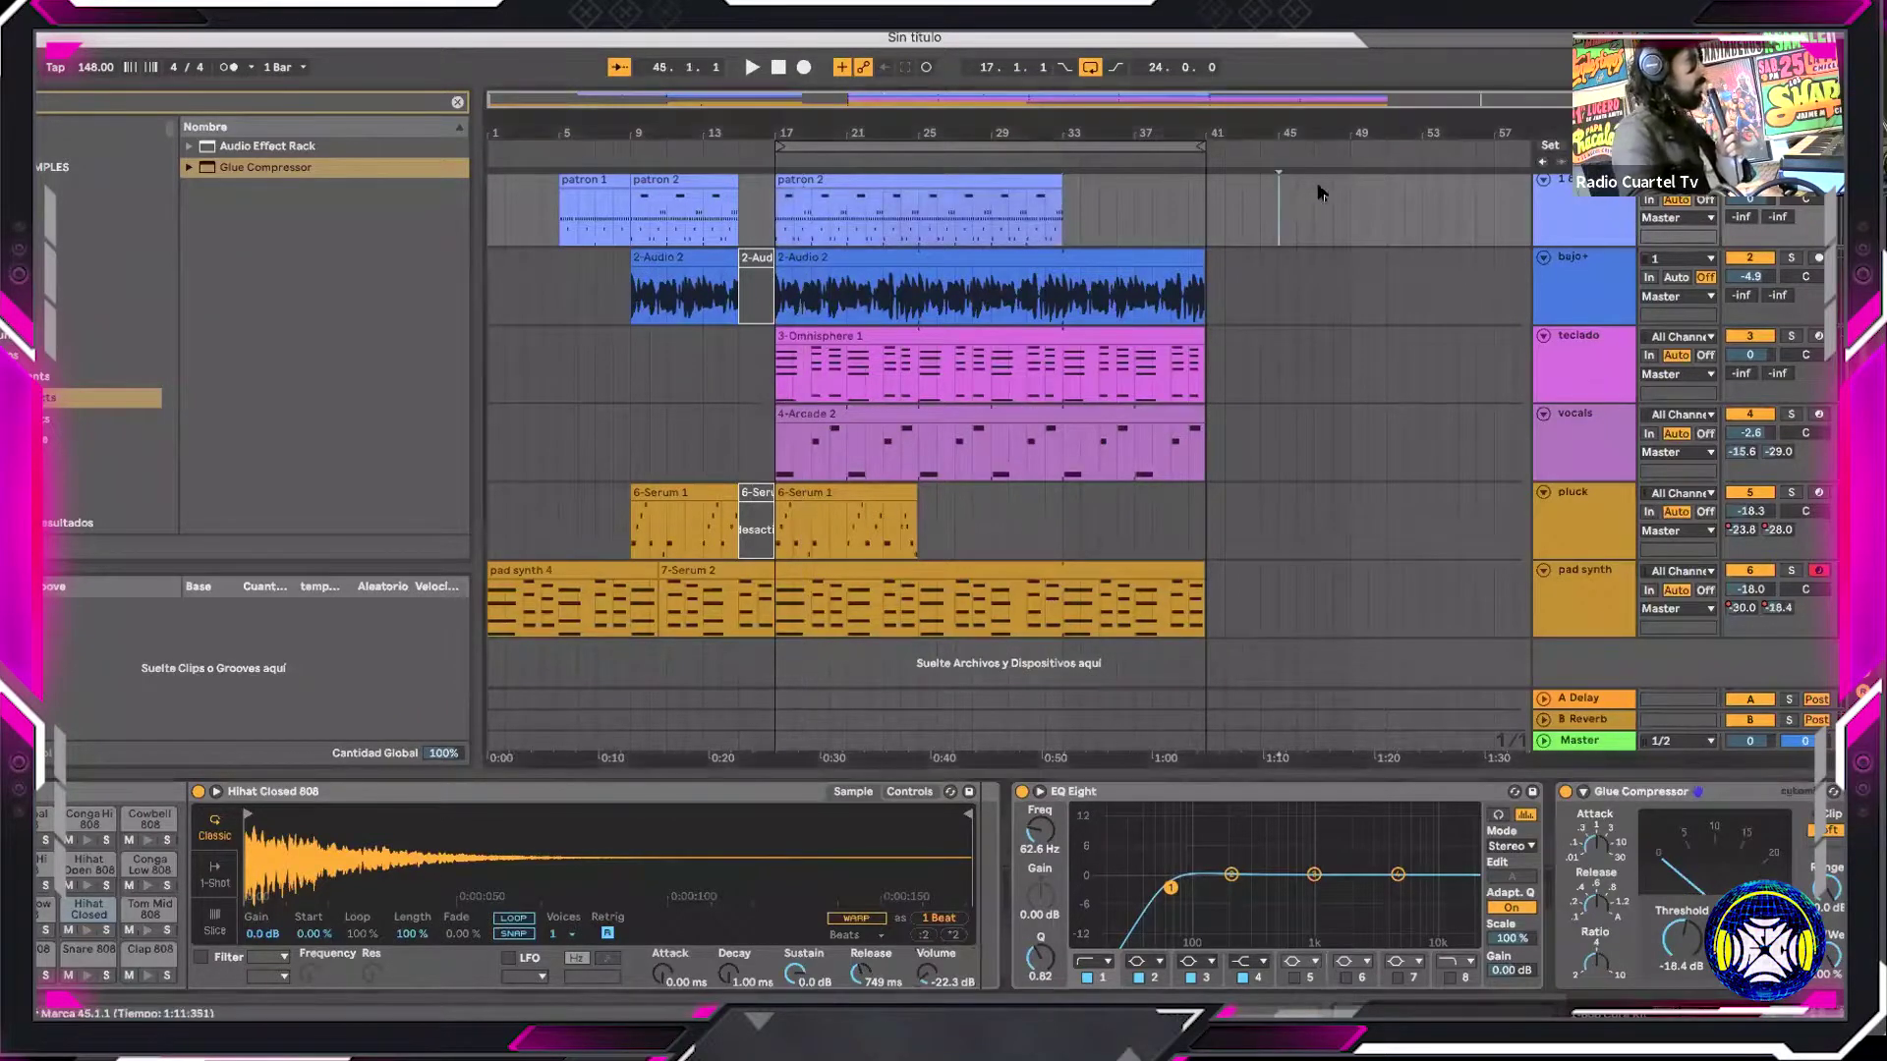
{"action": "left_click", "coordinate": [1206, 570]}
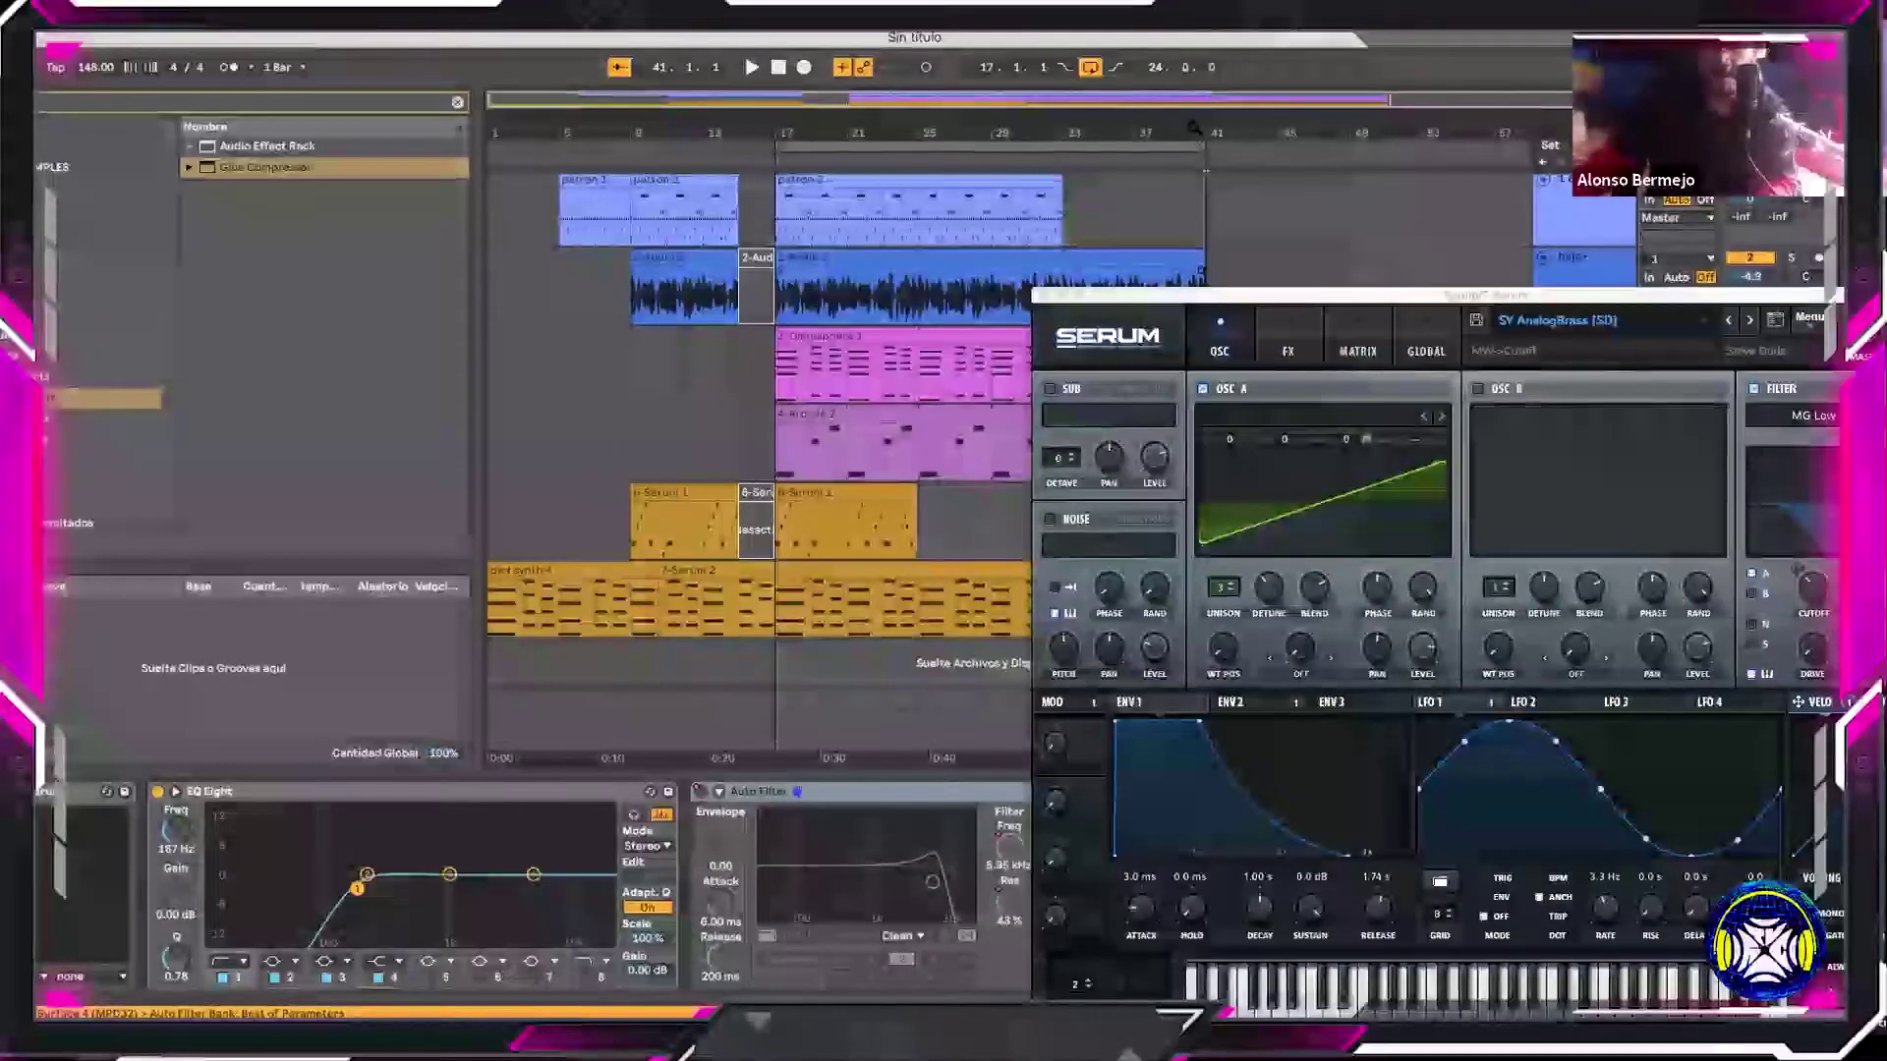
{"action": "left_click", "coordinate": [1209, 218]}
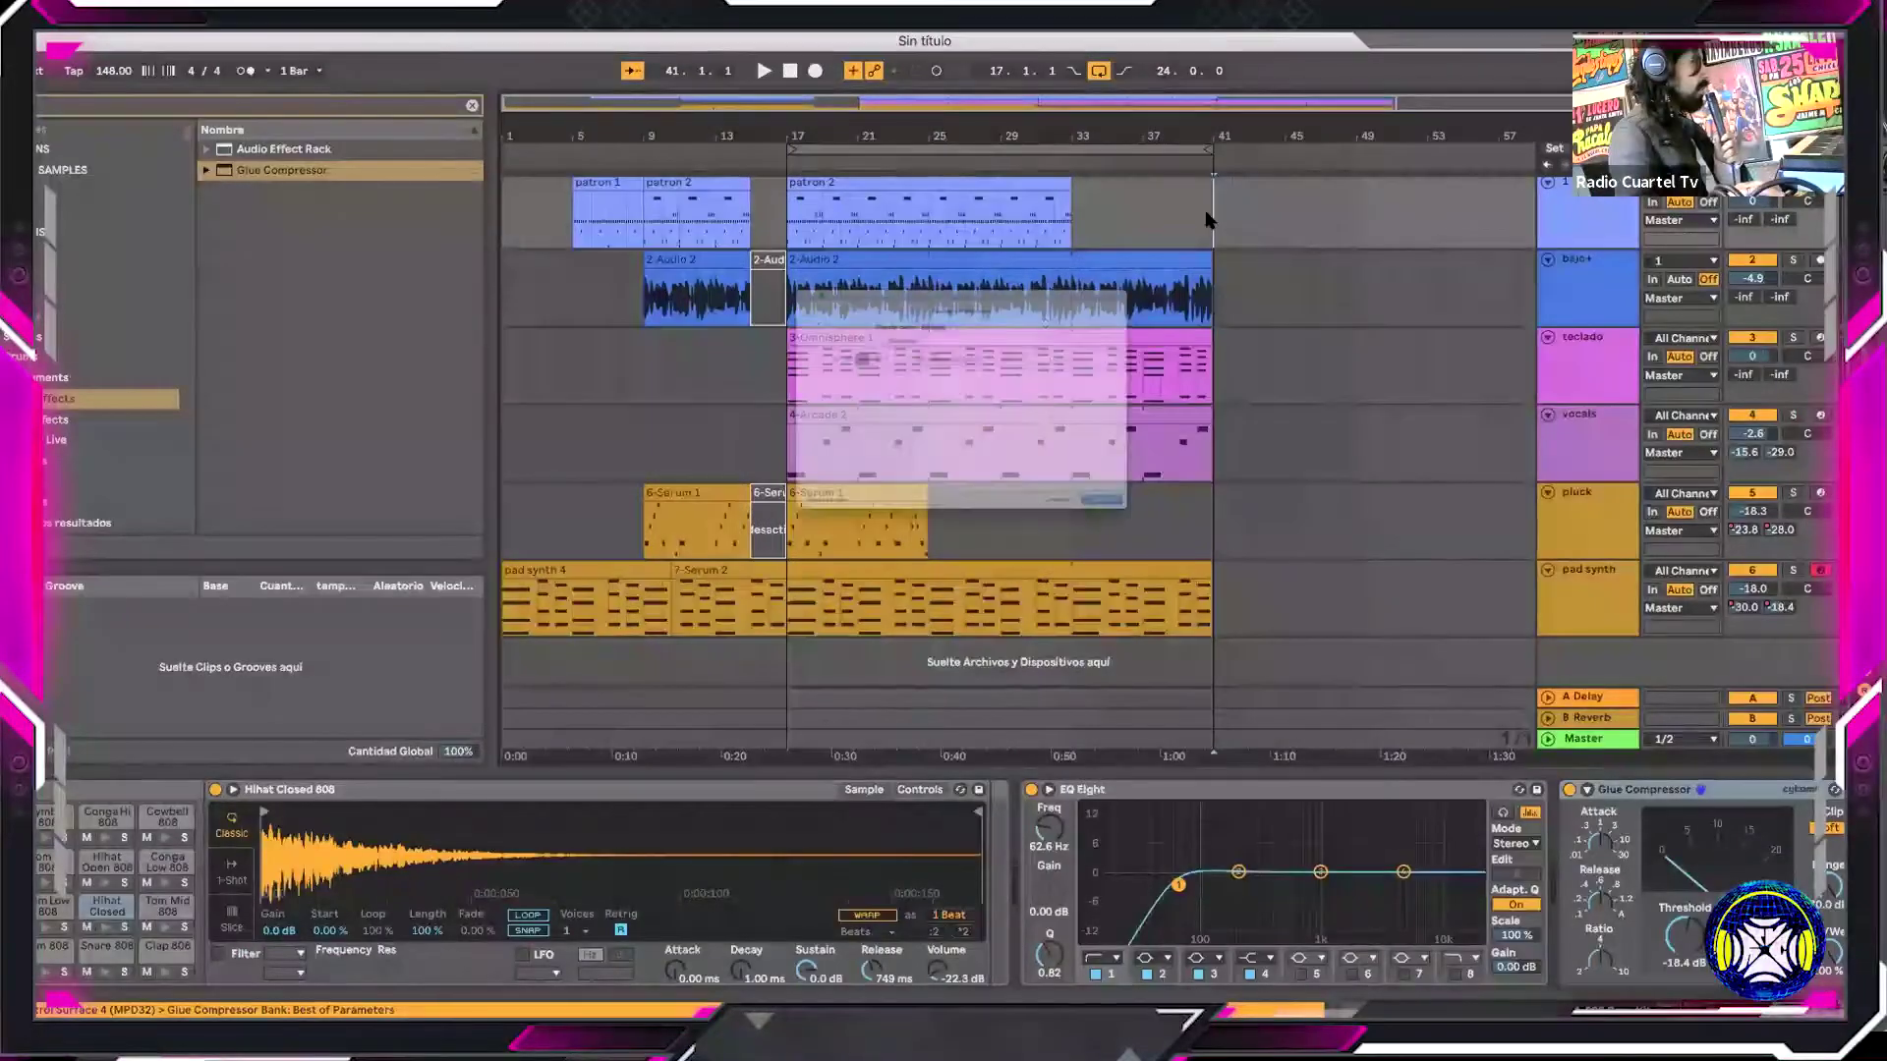
Save the Live Set in COSAS ANTIGUAS under a name beginning with "mastercla"
{"action": "left_click_drag", "start_coordinate": [1160, 175], "coordinate": [1643, 213]}
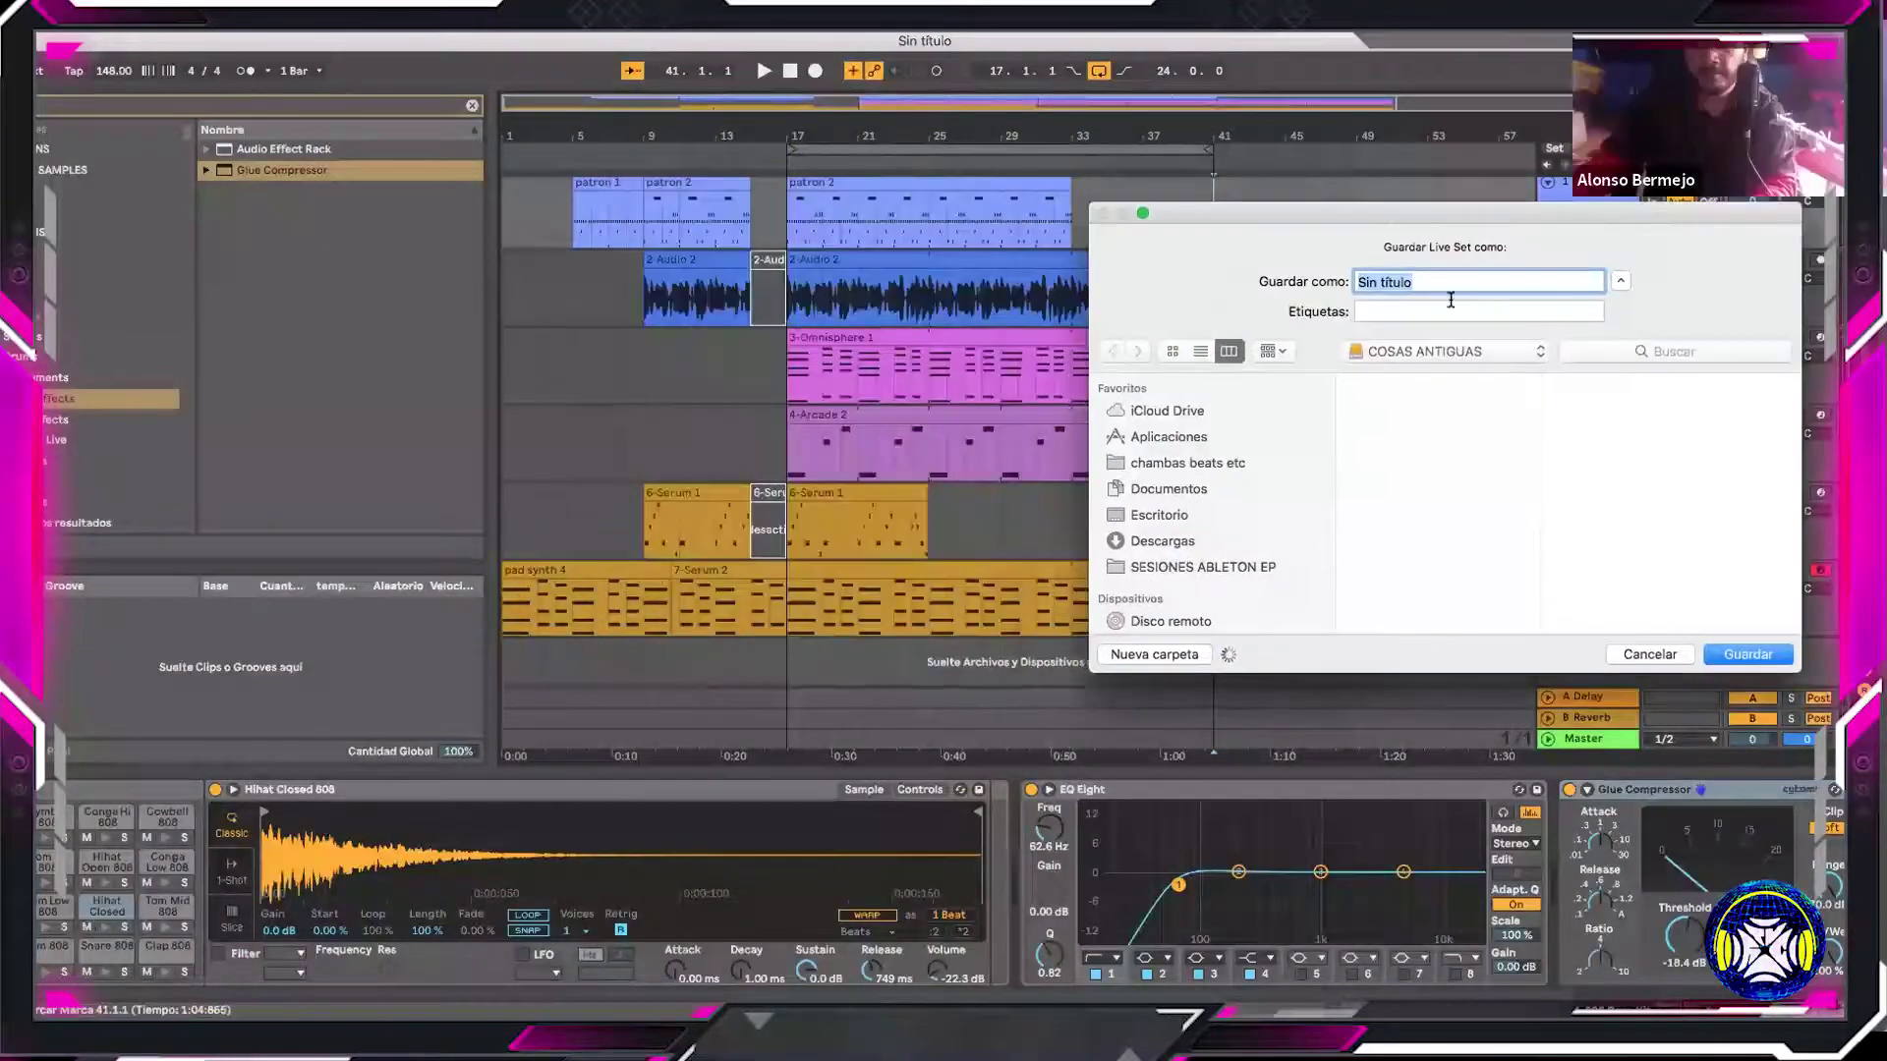
{"action": "key", "text": "BackSpace"}
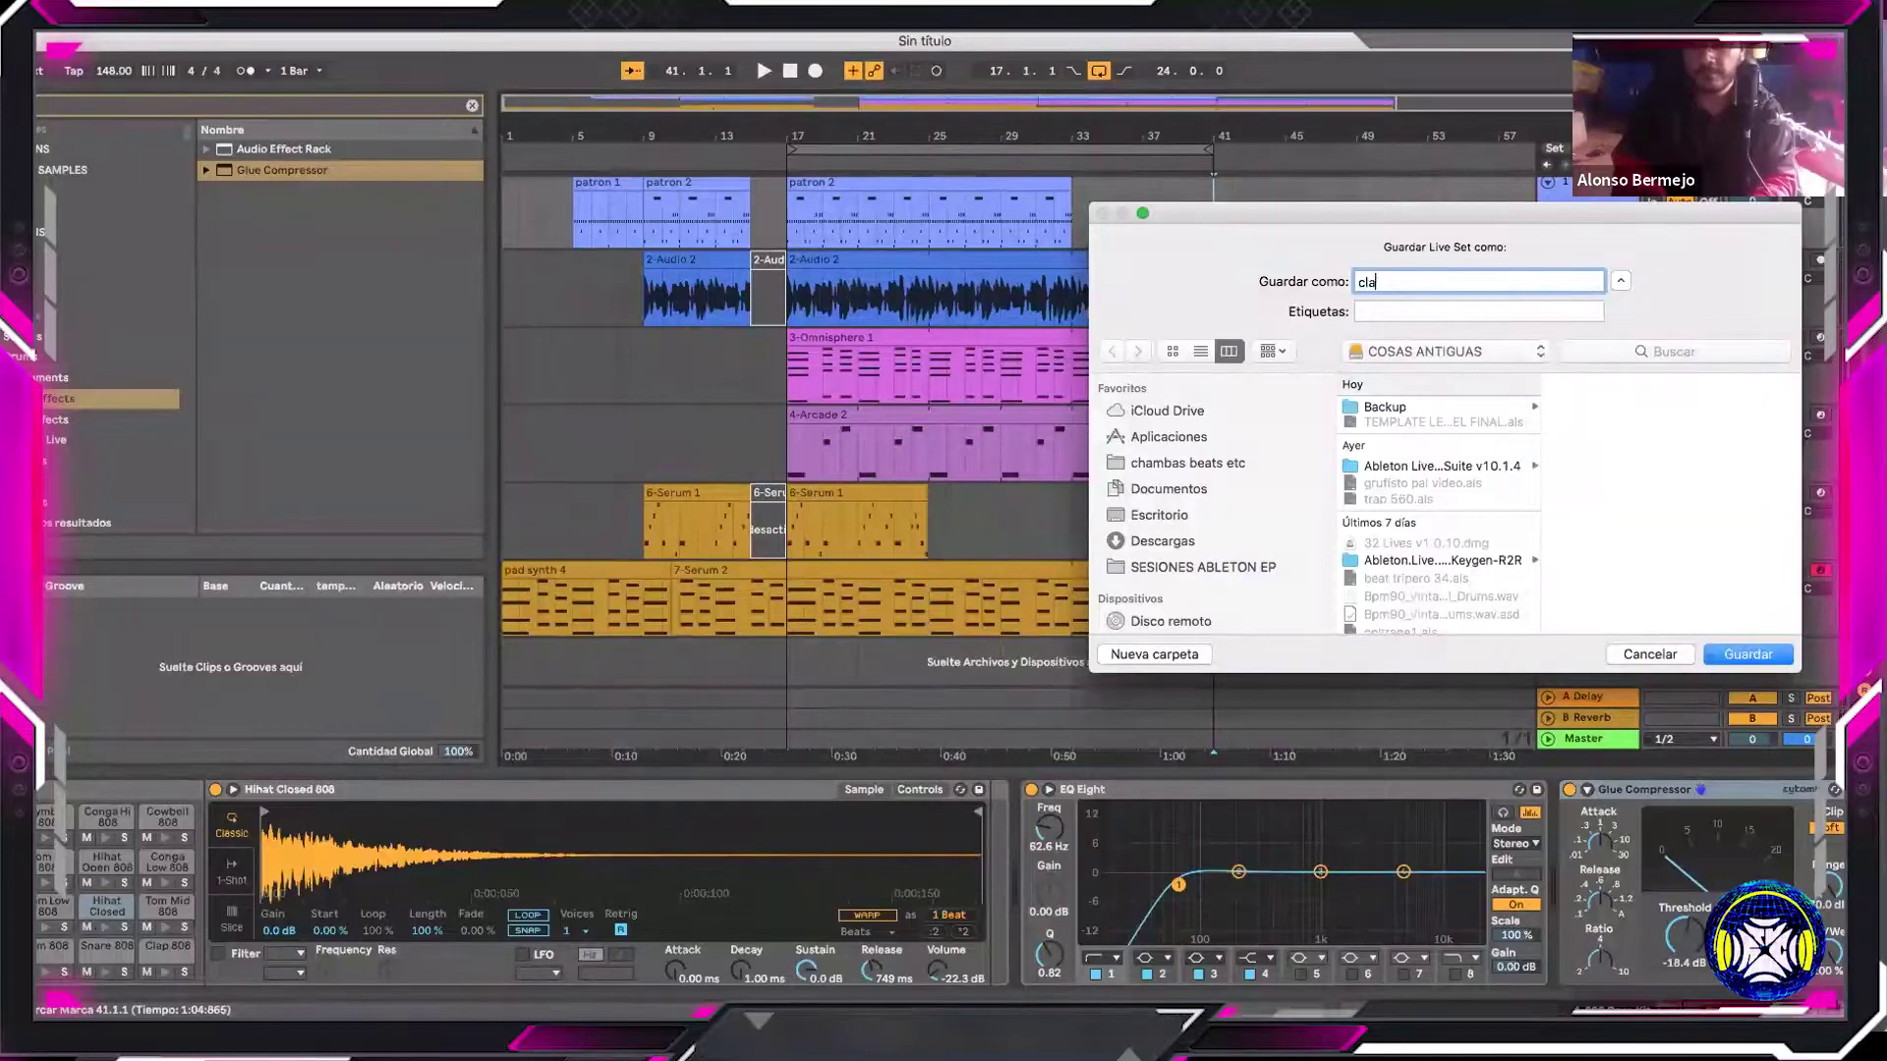
{"action": "type", "text": "master"}
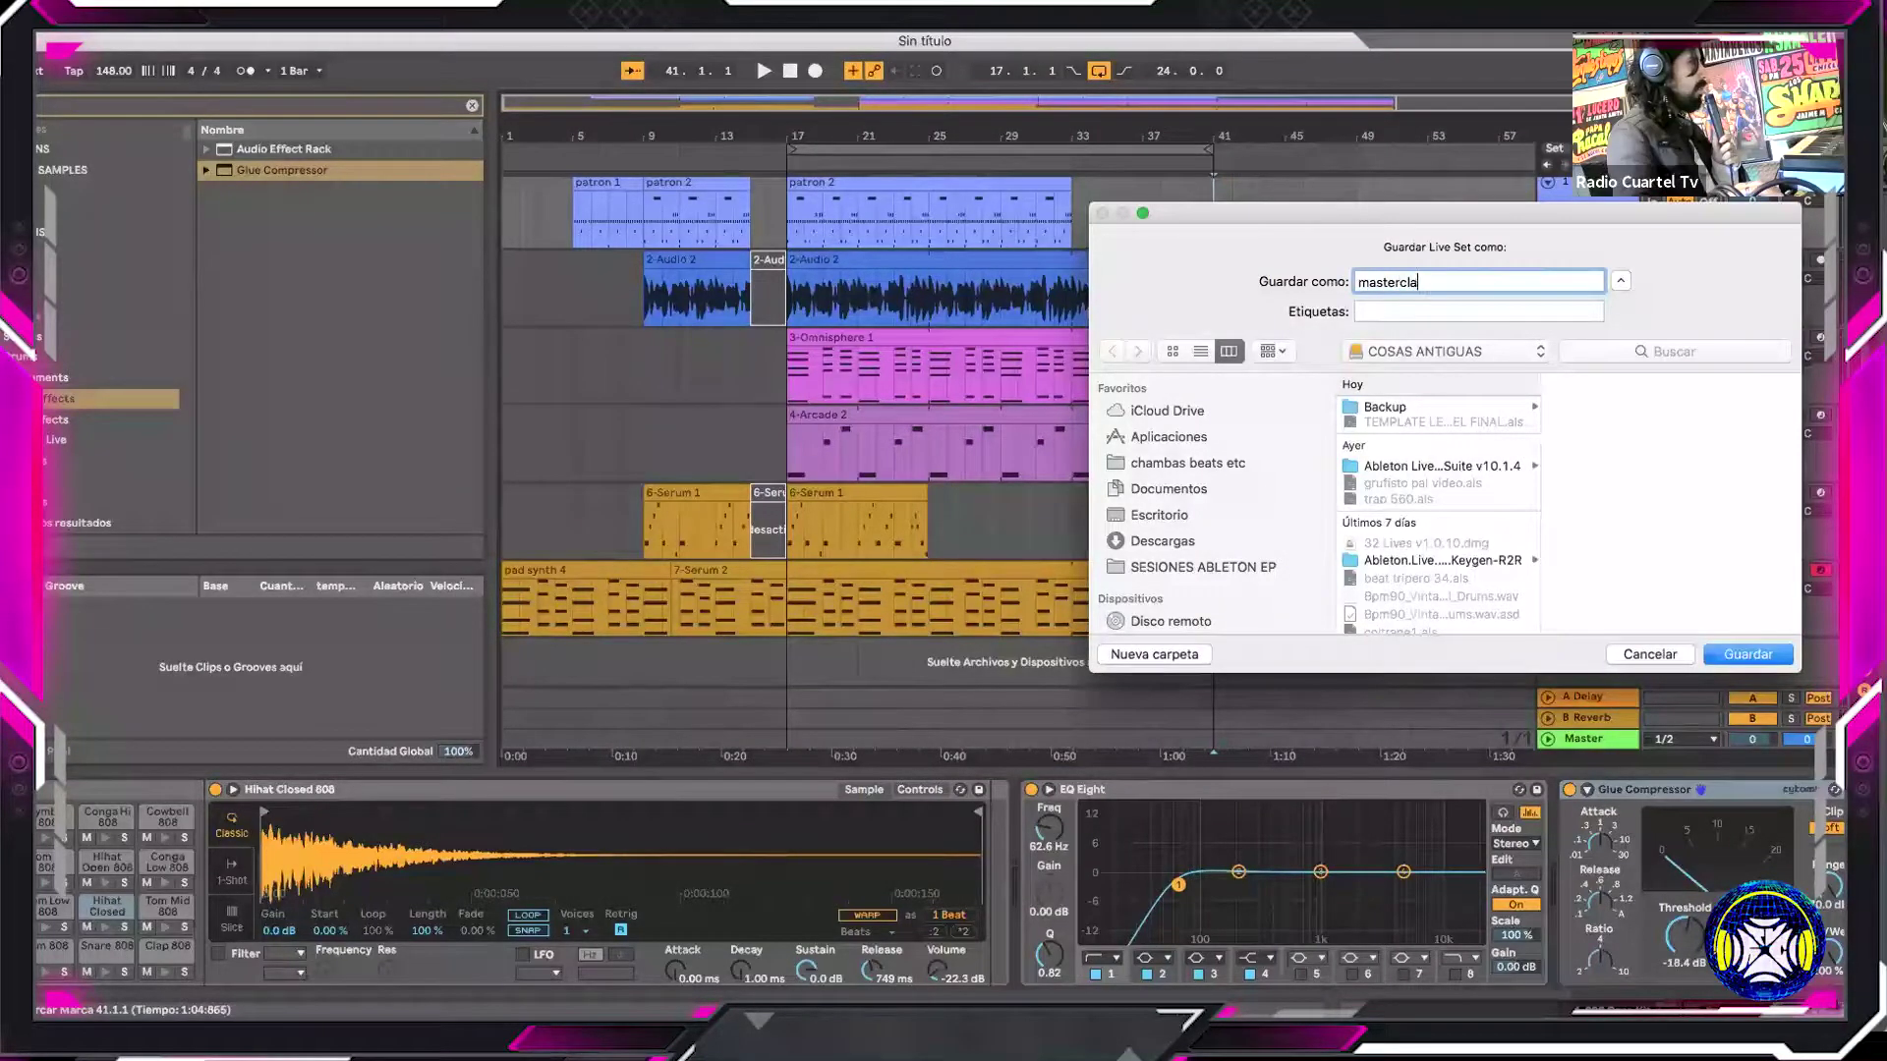